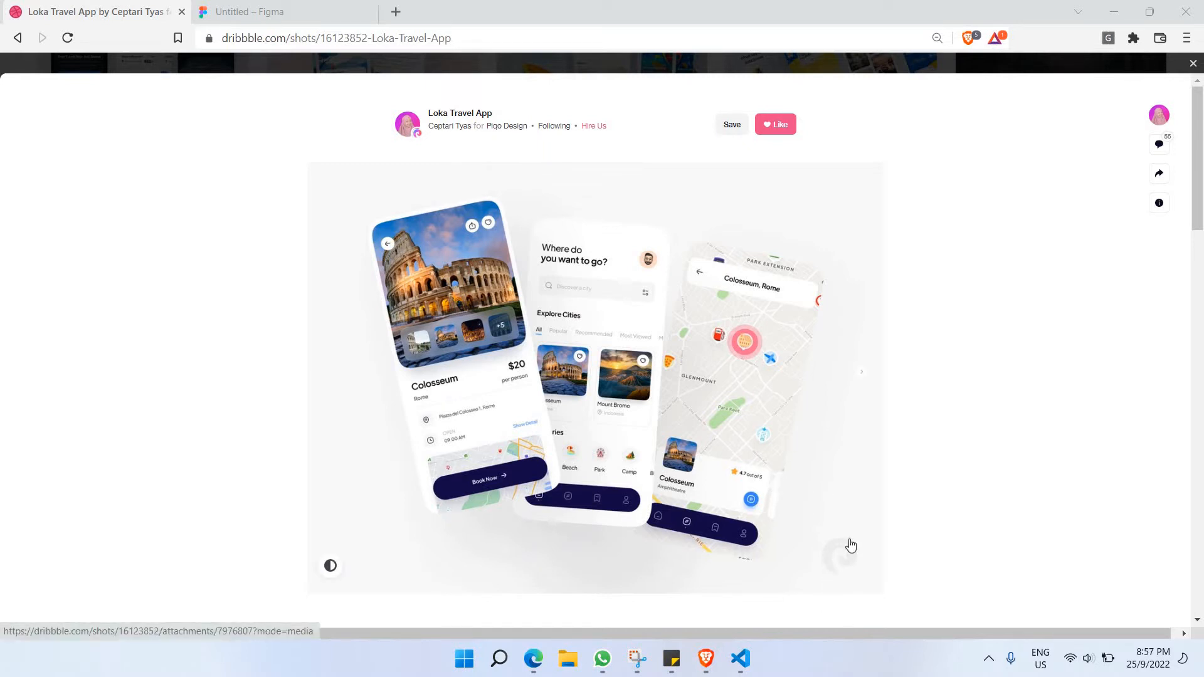
Examine the three preview images of the Loka Travel App shot, finishing on the one with three upright screens.
scroll(834, 495, down, 1)
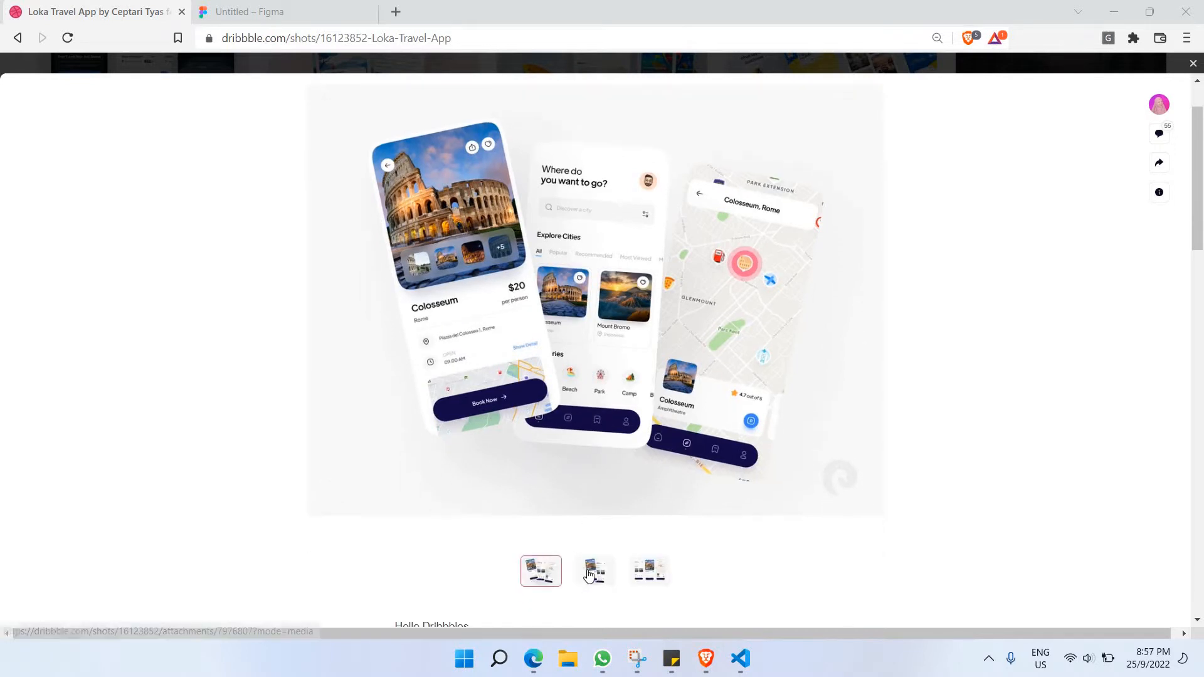
click(595, 570)
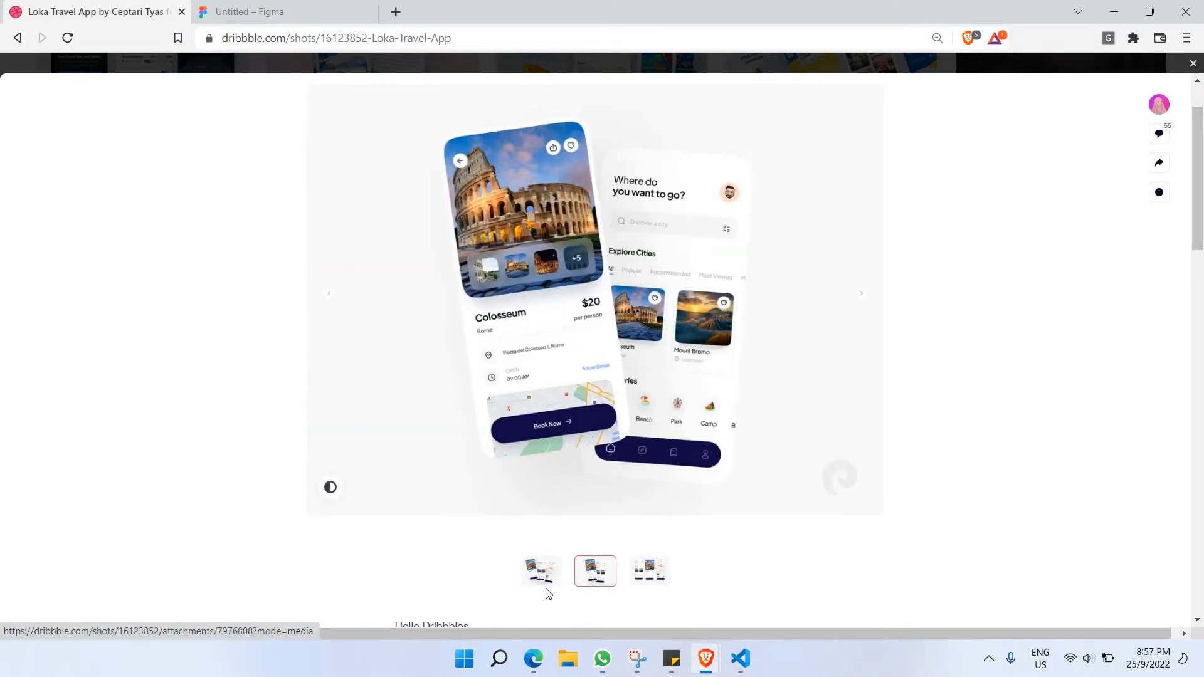
click(540, 570)
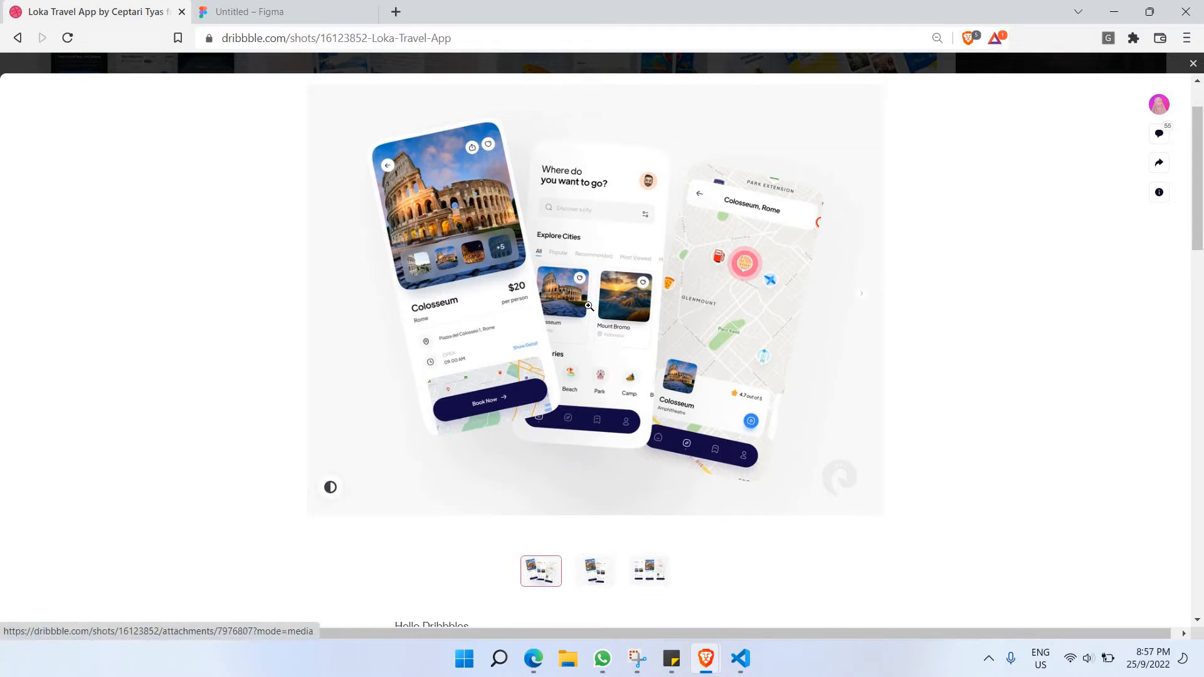
click(652, 570)
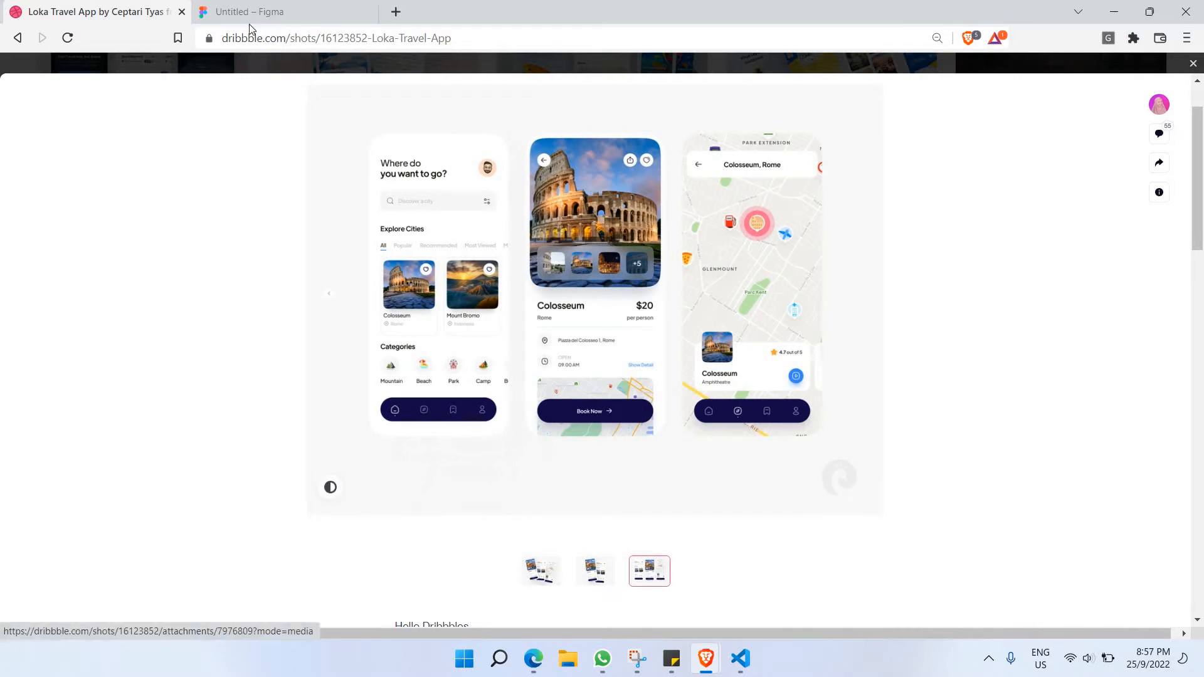
Switch to the untitled Figma file and close the Dribbble tab.
click(237, 10)
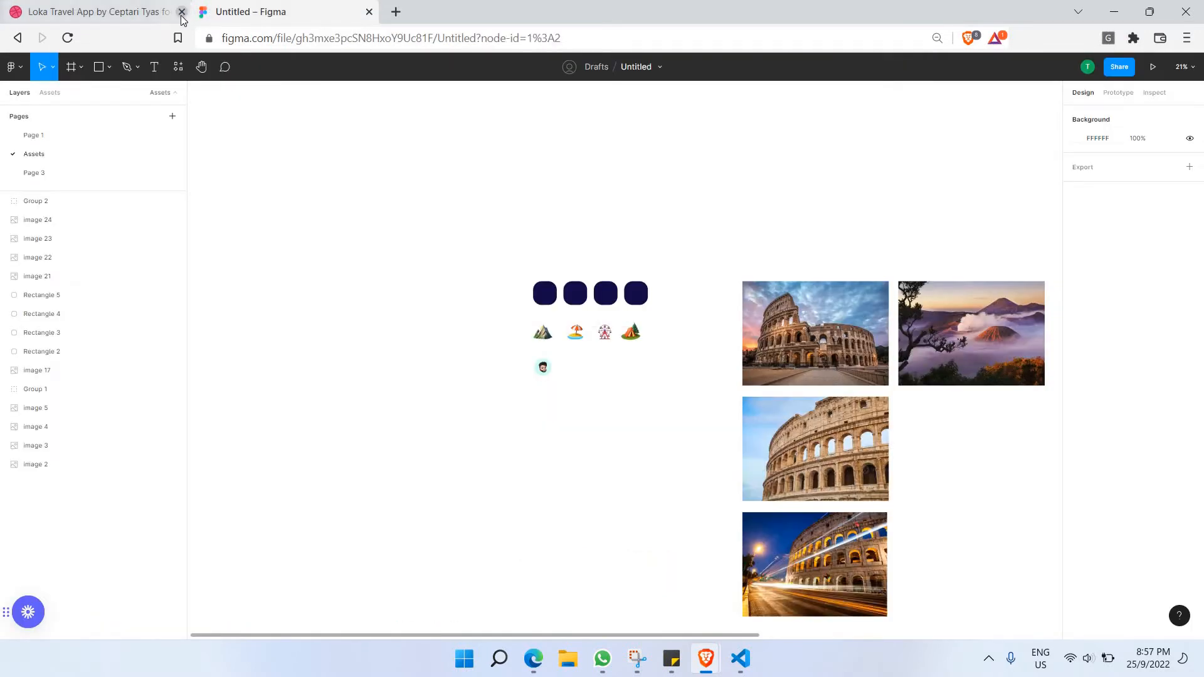
click(181, 12)
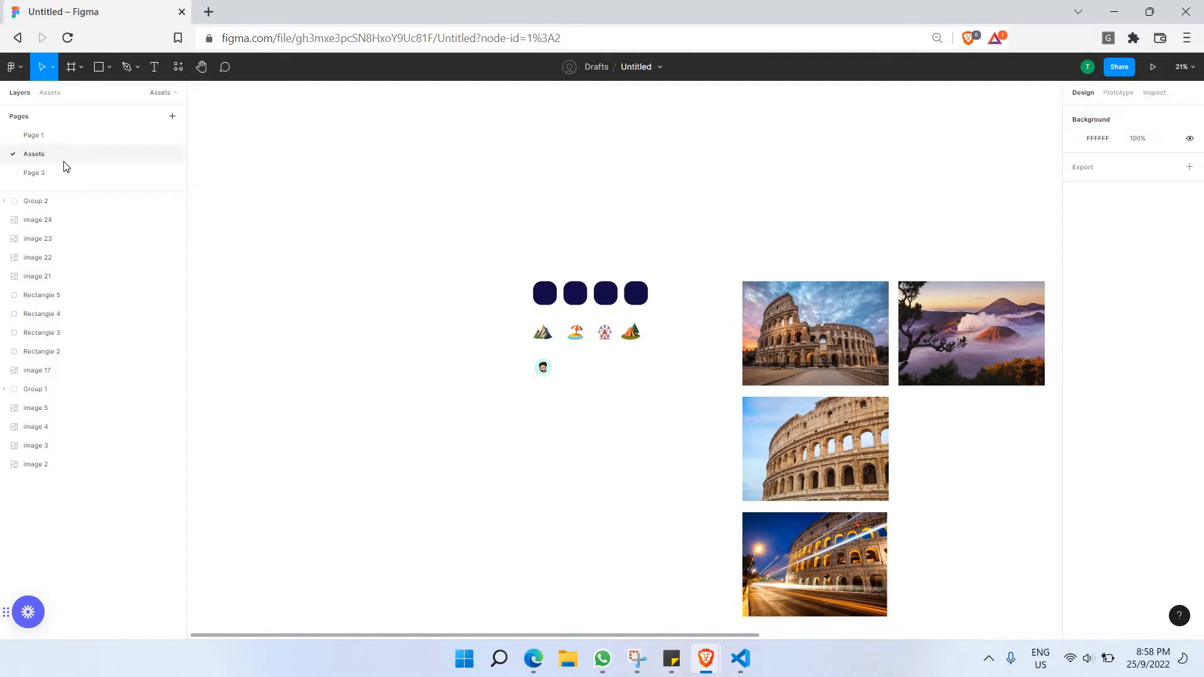
Examine the dark rounded squares, the category illustrations and the avatar on the Assets page.
scroll(655, 332, up, 3)
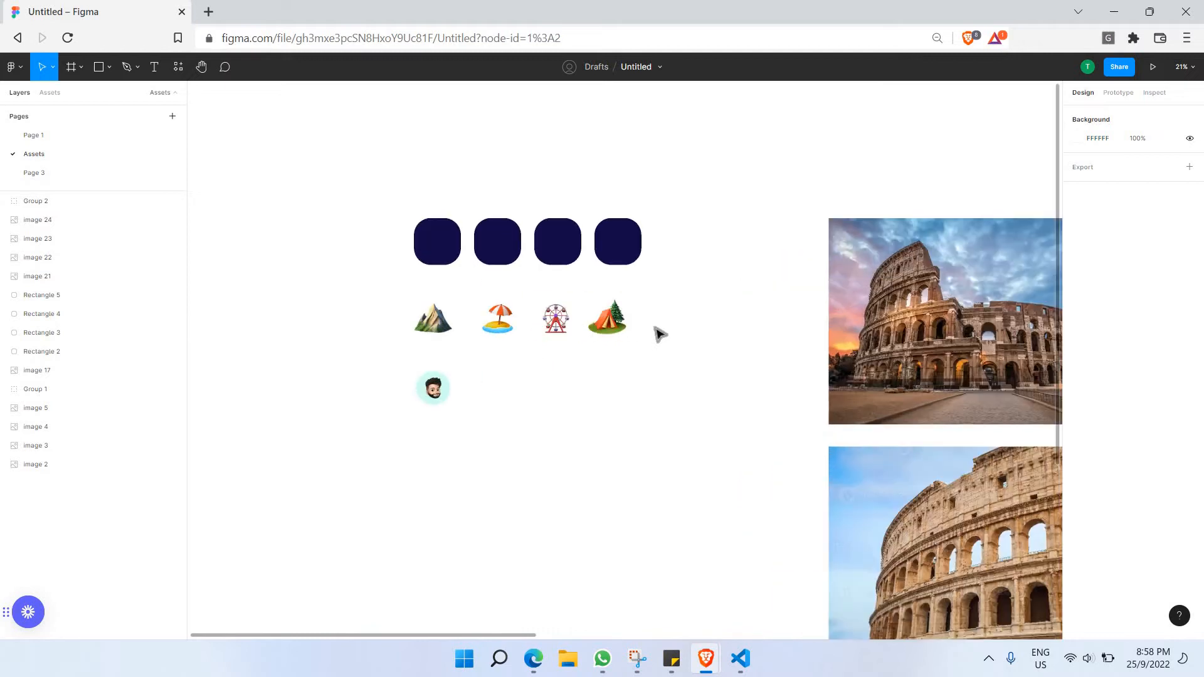
scroll(655, 332, up, 2)
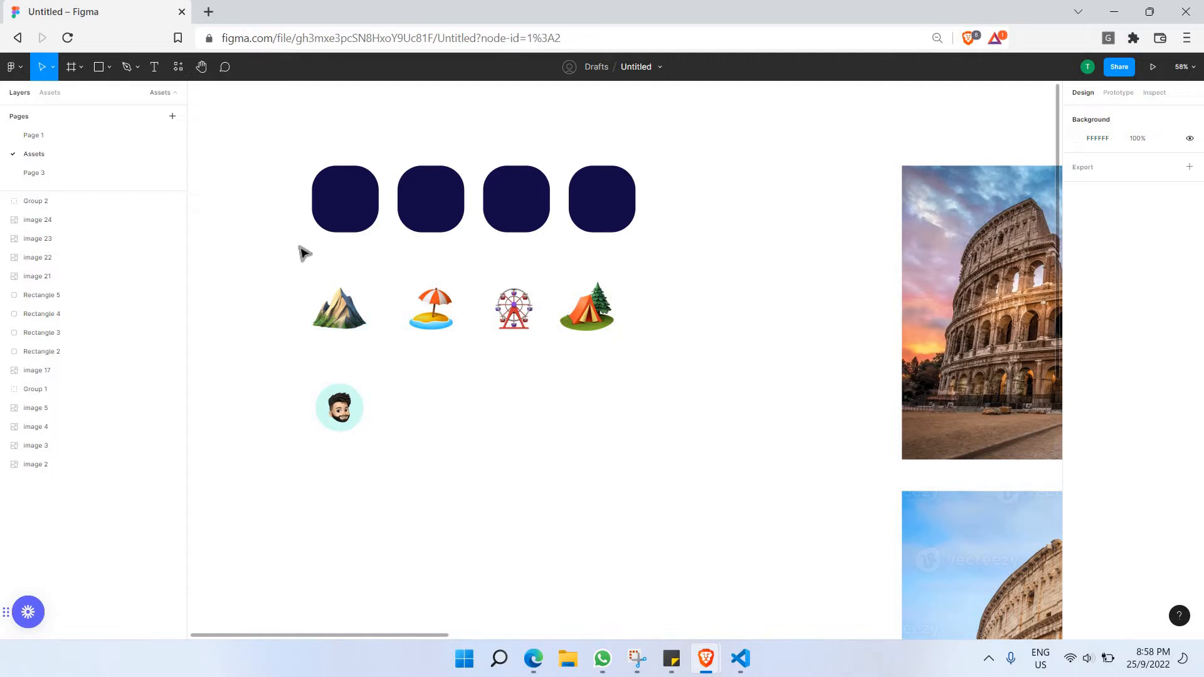
scroll(325, 258, up, 2)
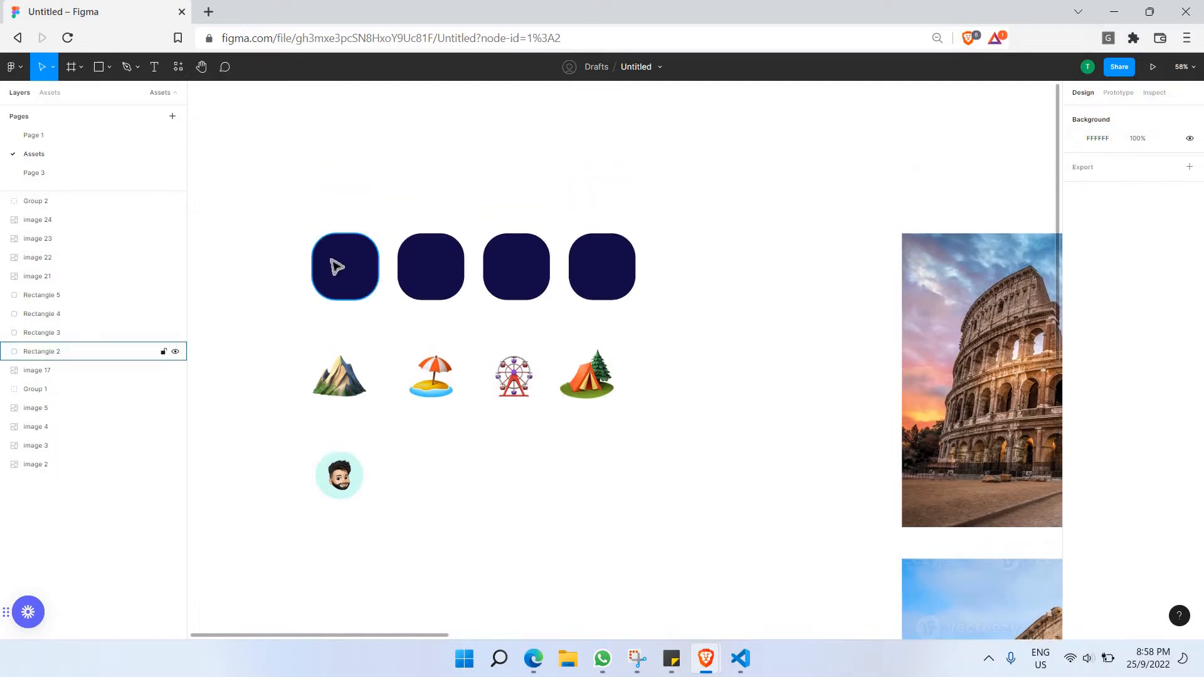
click(337, 267)
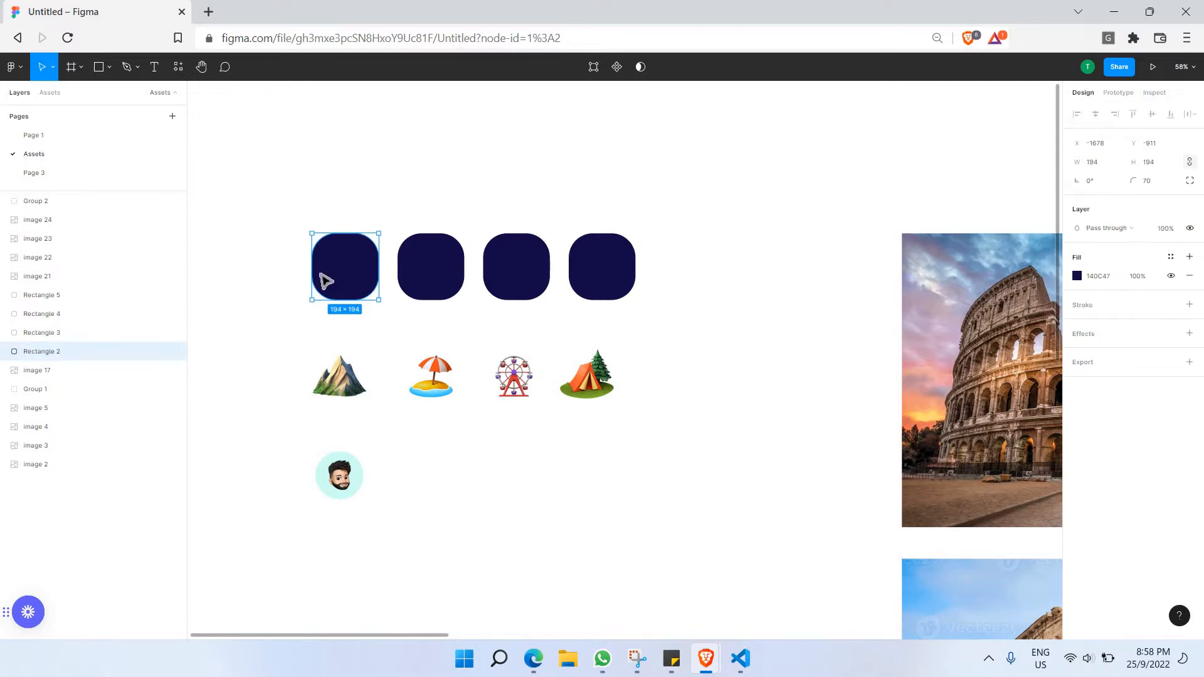
key(Return)
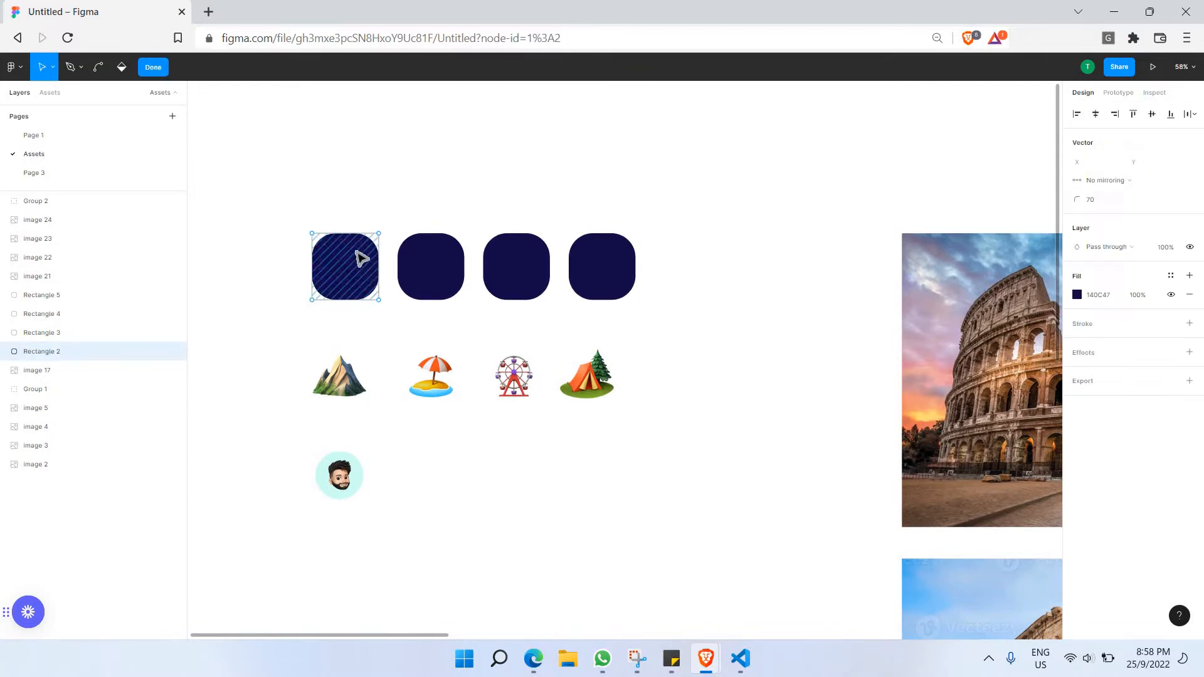
key(Escape)
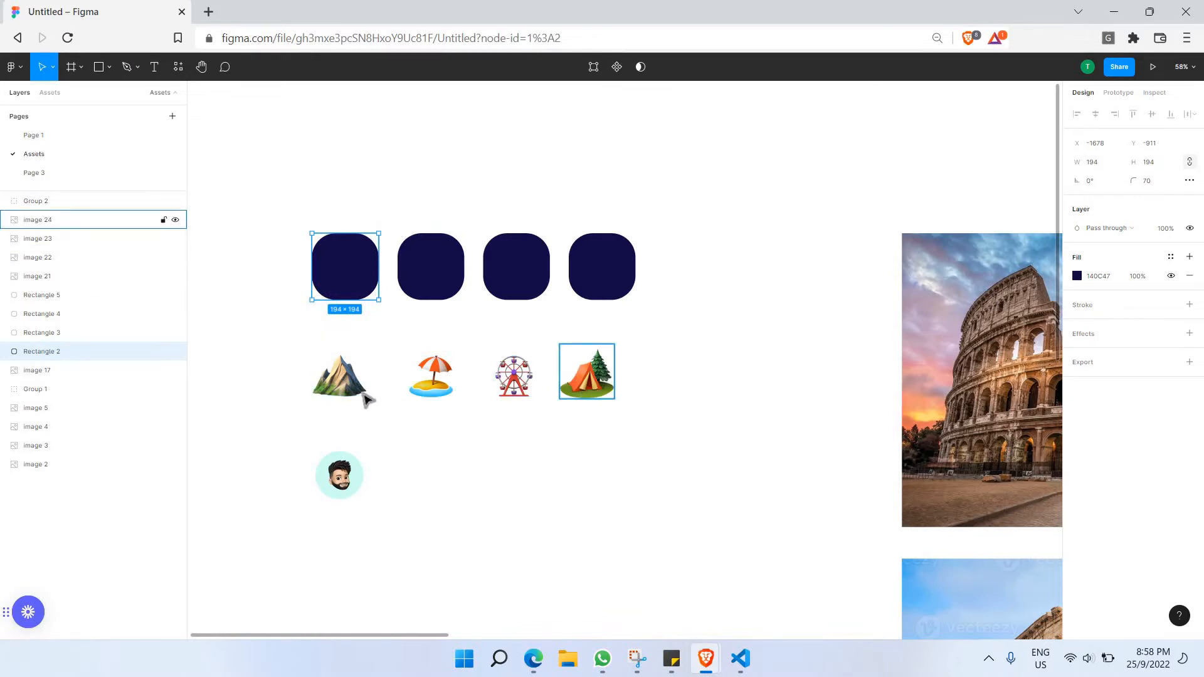
scroll(342, 478, down, 2)
scroll(342, 477, up, 5)
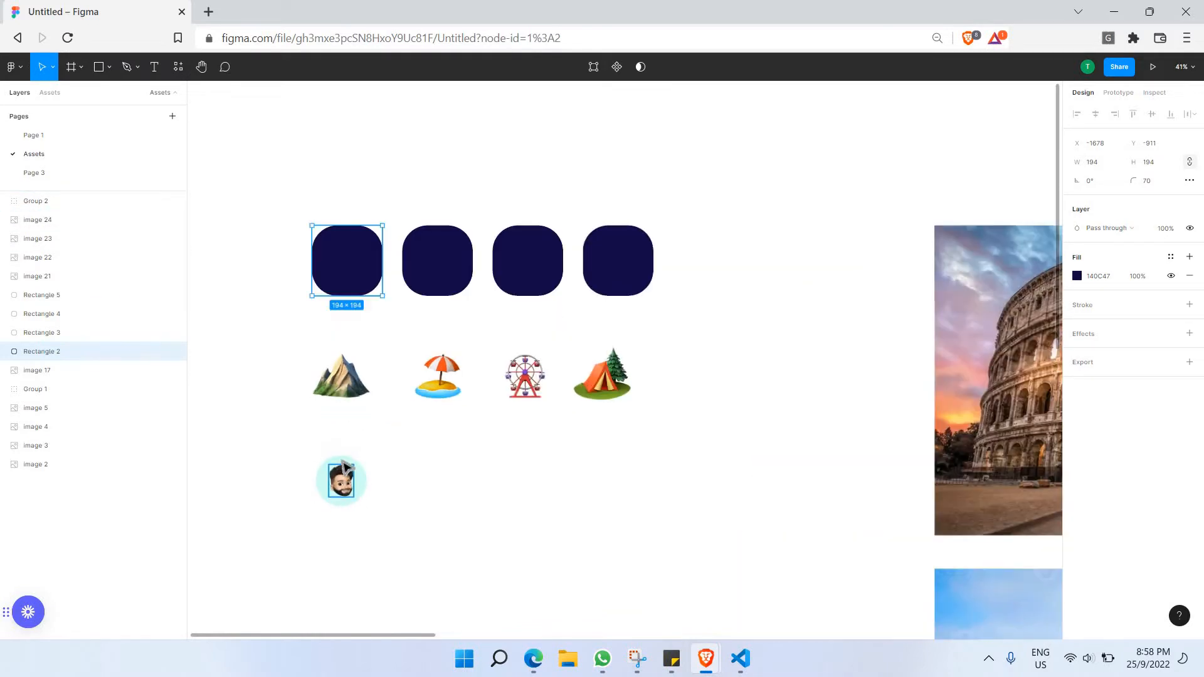
Examine the Colosseum and volcano photos in the middle of the Assets page.
scroll(341, 442, right, 3)
scroll(344, 430, down, 5)
scroll(364, 422, right, 4)
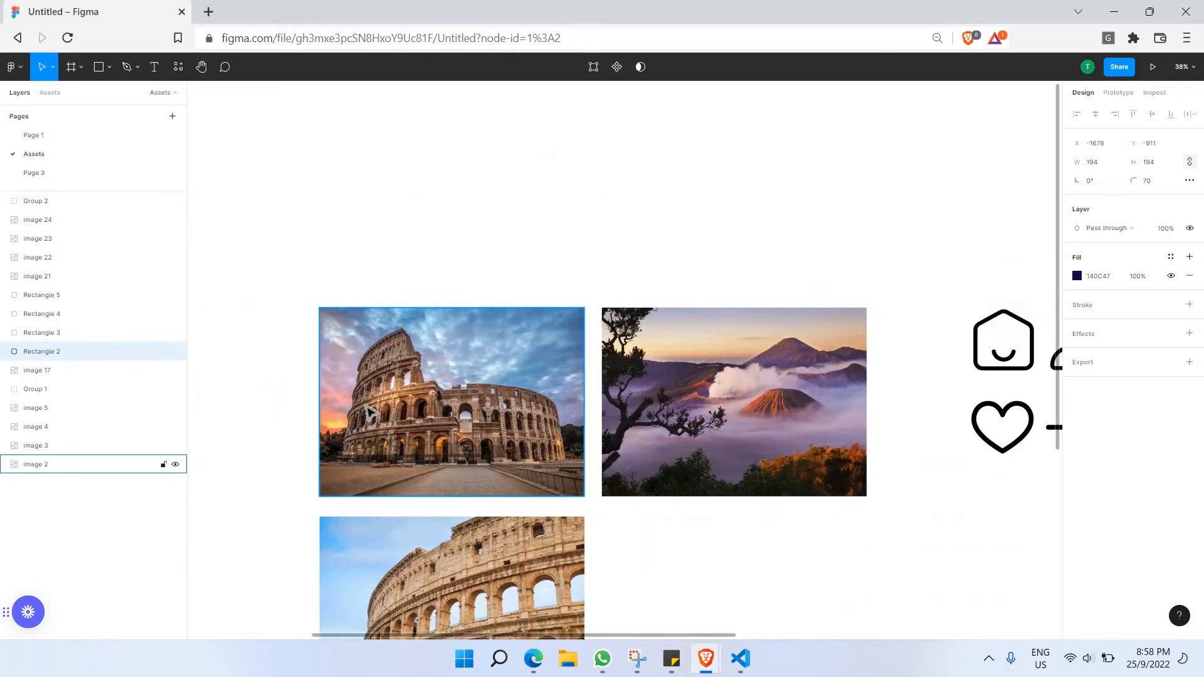
scroll(365, 414, up, 3)
scroll(366, 404, right, 1)
scroll(368, 396, down, 5)
scroll(367, 392, down, 4)
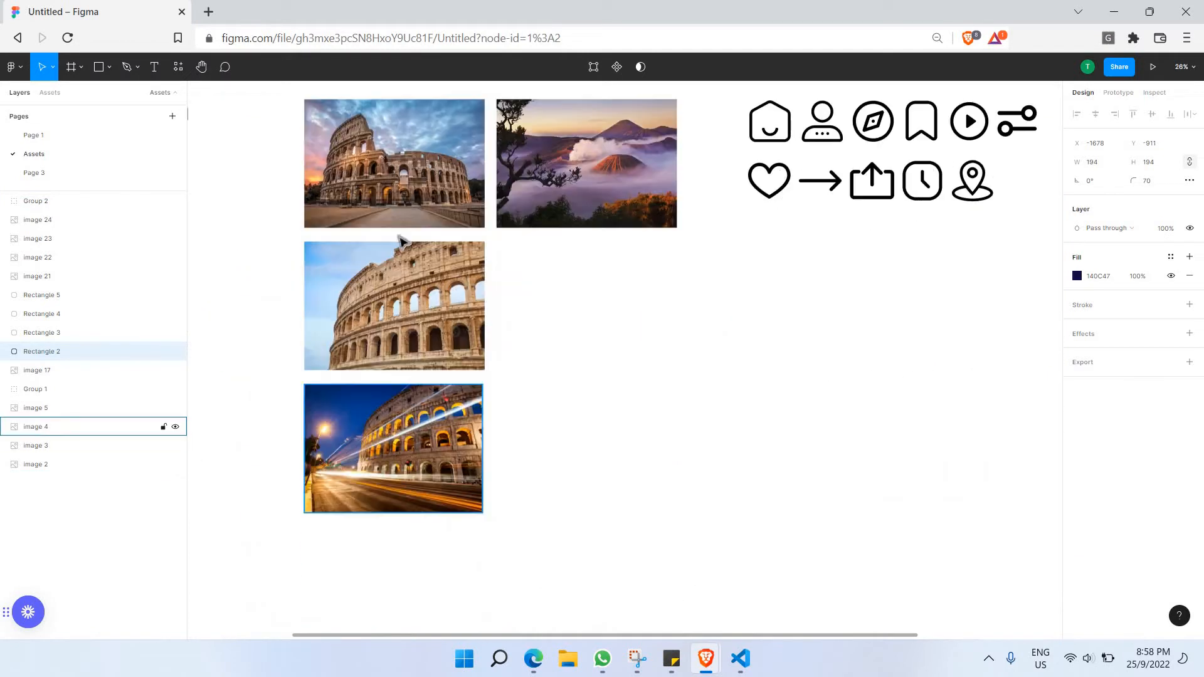
scroll(389, 375, up, 1)
scroll(627, 276, up, 3)
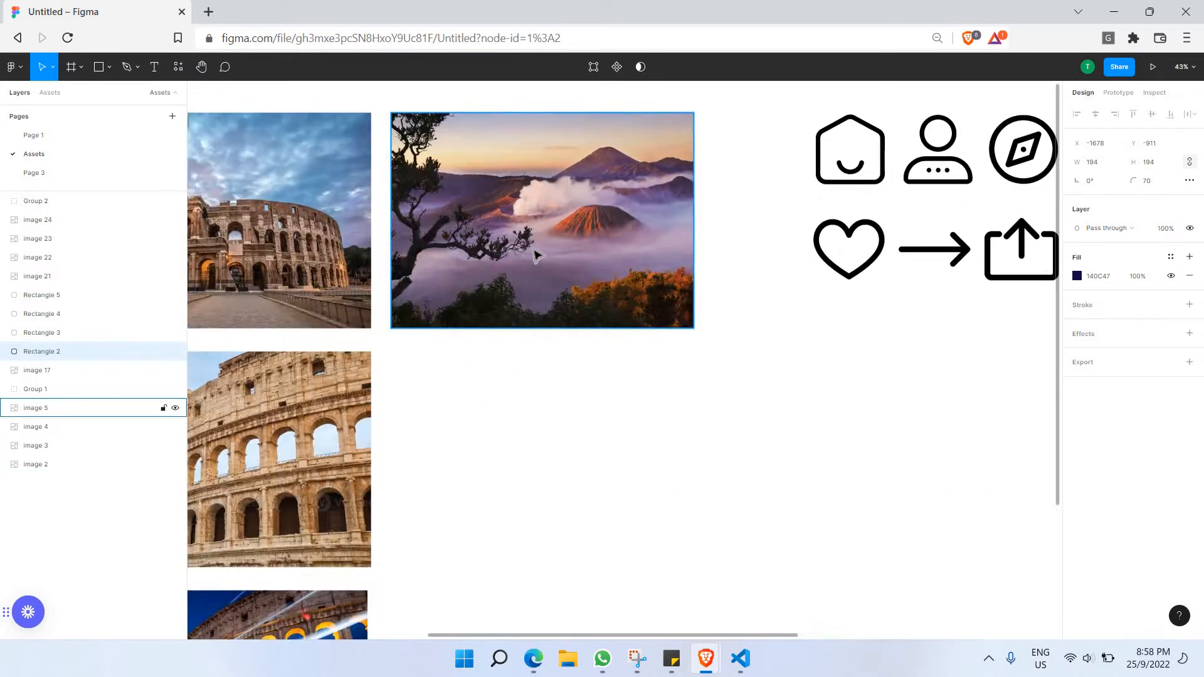
scroll(490, 245, down, 4)
scroll(784, 251, right, 2)
scroll(778, 217, right, 2)
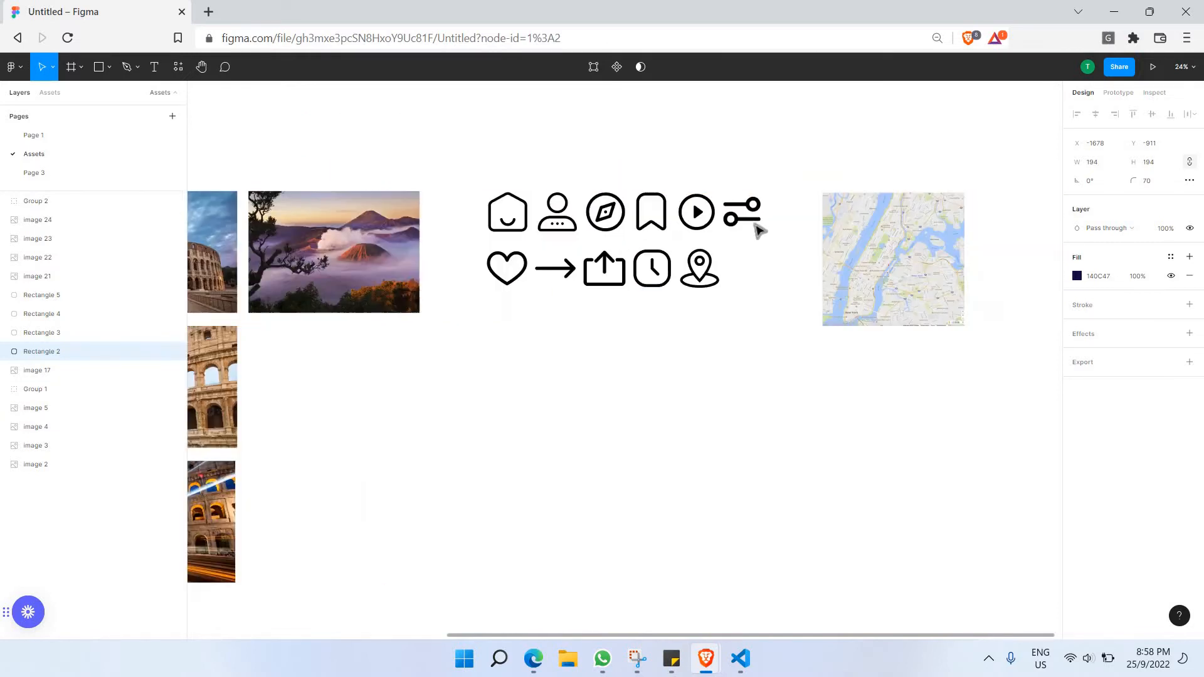
Examine the grouped black outline icons and the map image on the Assets page.
scroll(740, 223, up, 3)
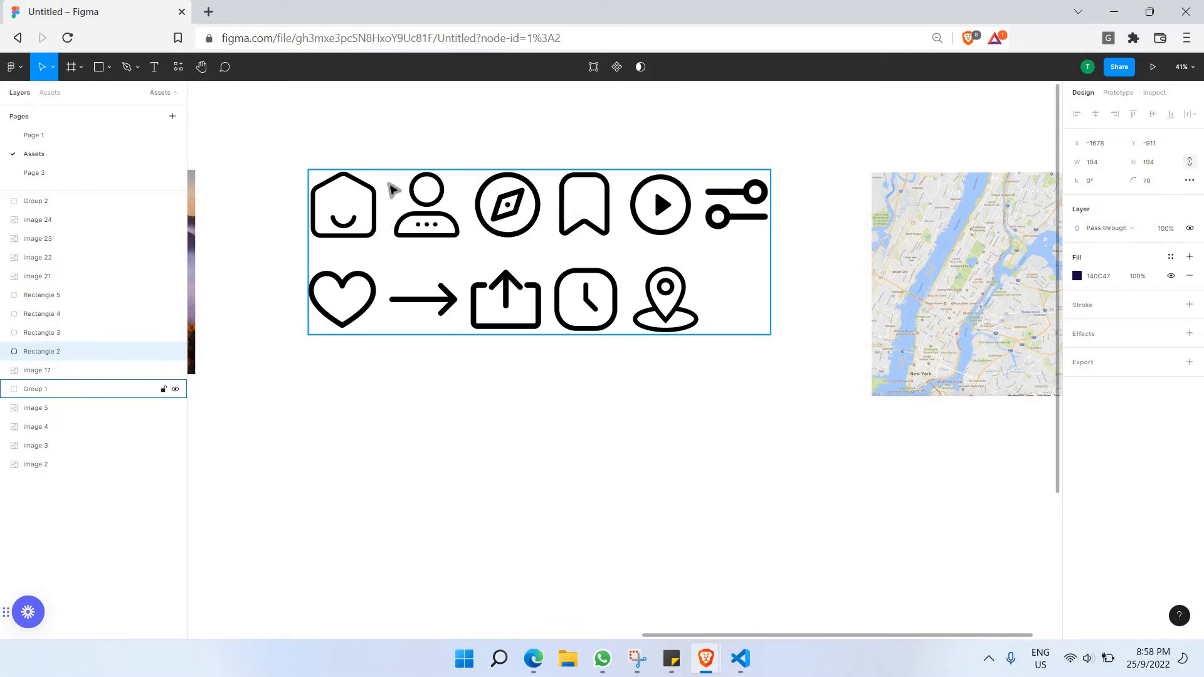
scroll(383, 198, right, 10)
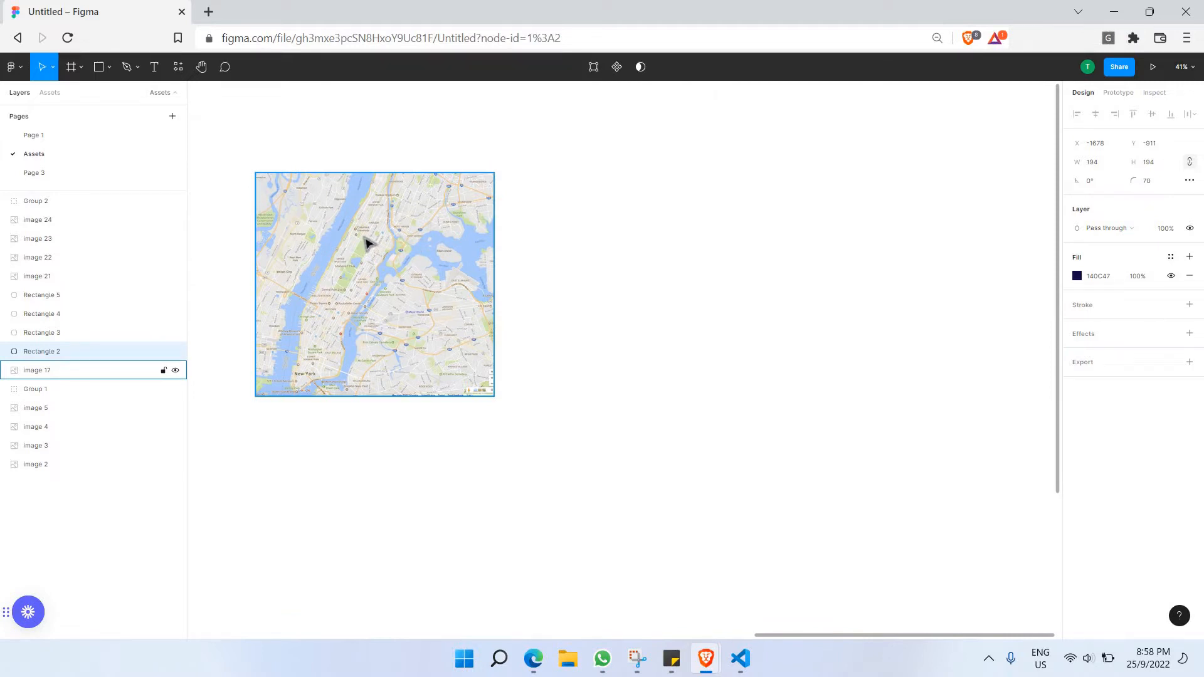
scroll(369, 244, down, 3)
scroll(364, 244, left, 4)
scroll(358, 248, right, 5)
scroll(358, 250, down, 3)
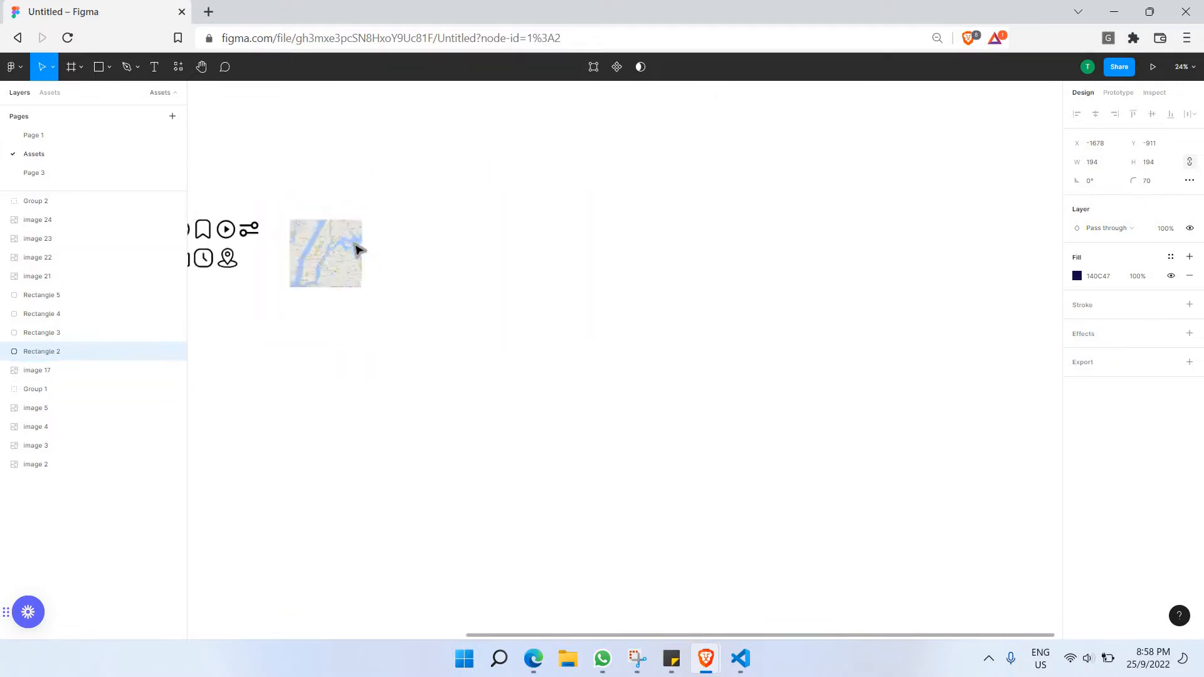
scroll(352, 243, left, 5)
scroll(359, 252, down, 4)
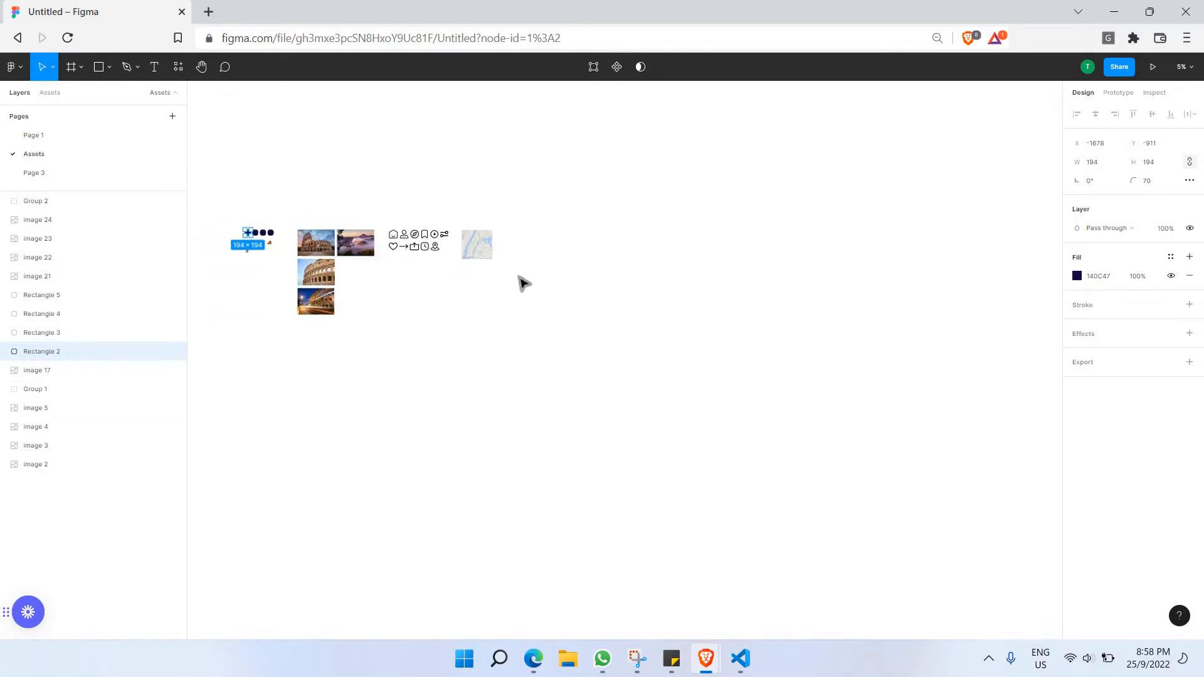
Look over the complete set of assets together, briefly selecting all of them and clearing the selection.
scroll(517, 276, left, 3)
scroll(510, 269, up, 2)
drag(926, 472, 324, 173)
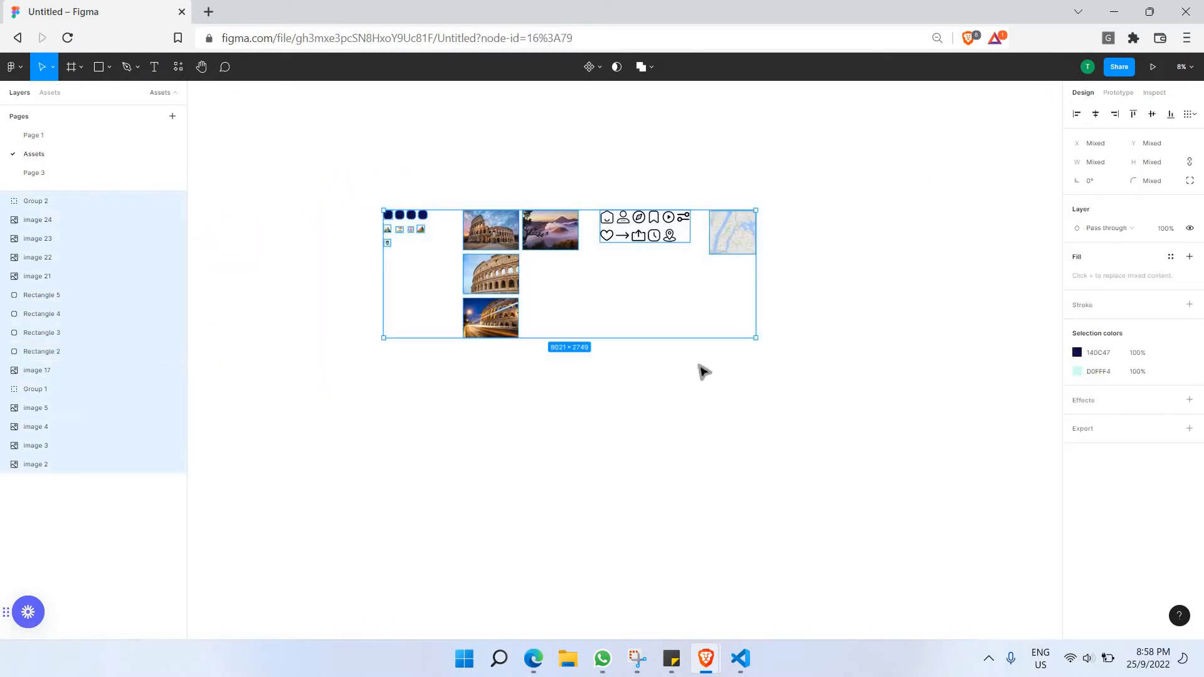
click(621, 301)
scroll(575, 303, up, 3)
scroll(570, 306, up, 3)
scroll(572, 304, left, 2)
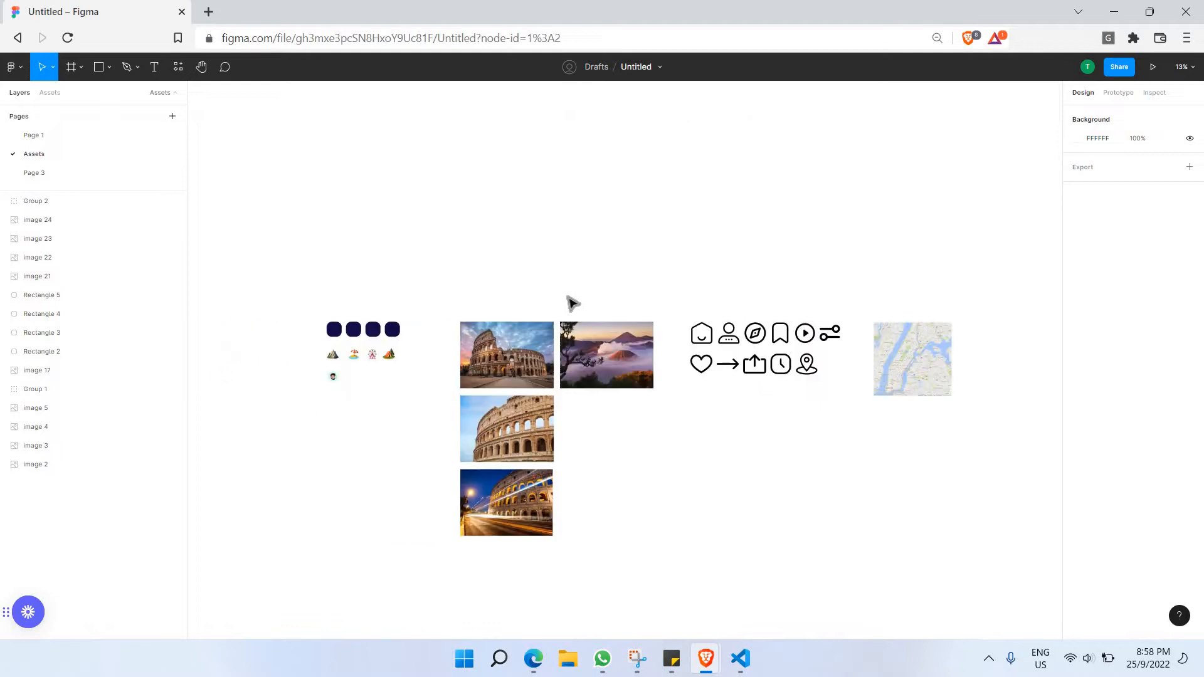
scroll(653, 291, down, 2)
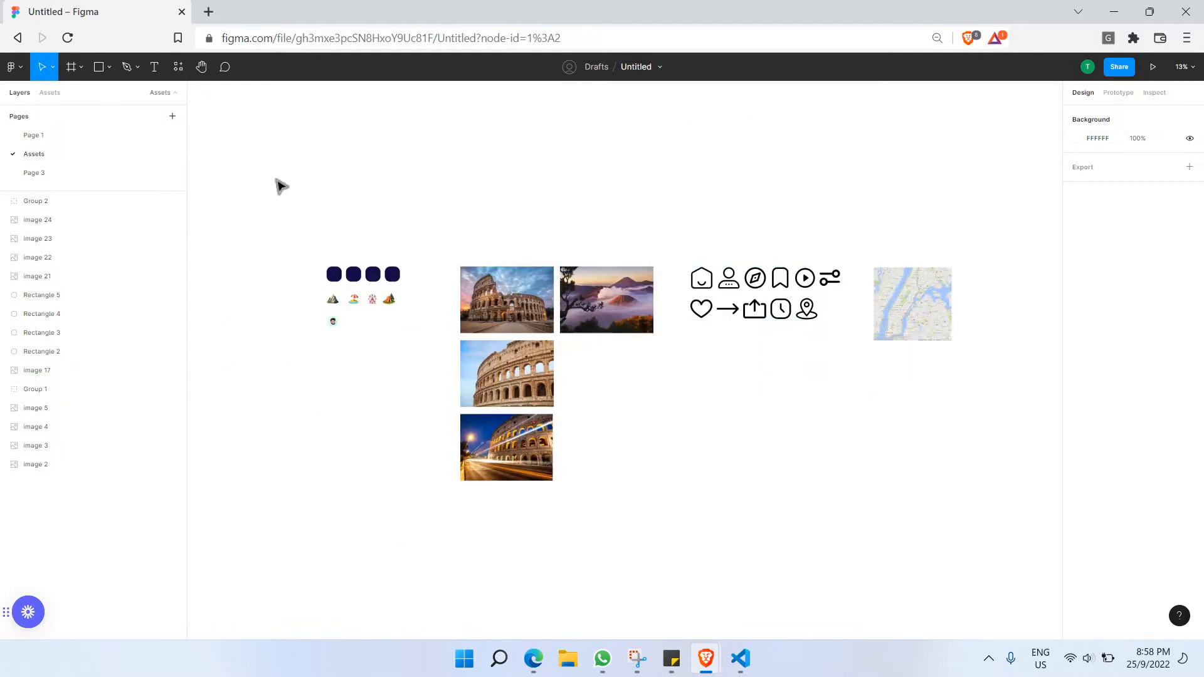
Raise the browser's page zoom by three levels and open Page 1 of the design file.
click(88, 140)
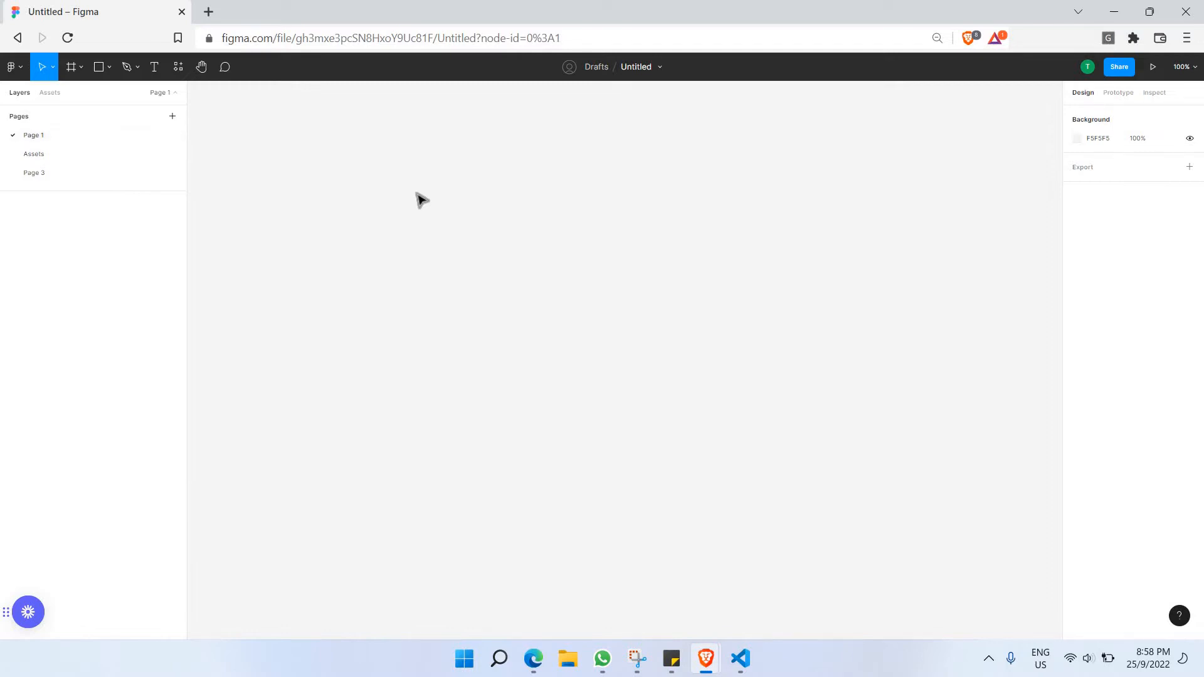
click(1186, 38)
click(1140, 339)
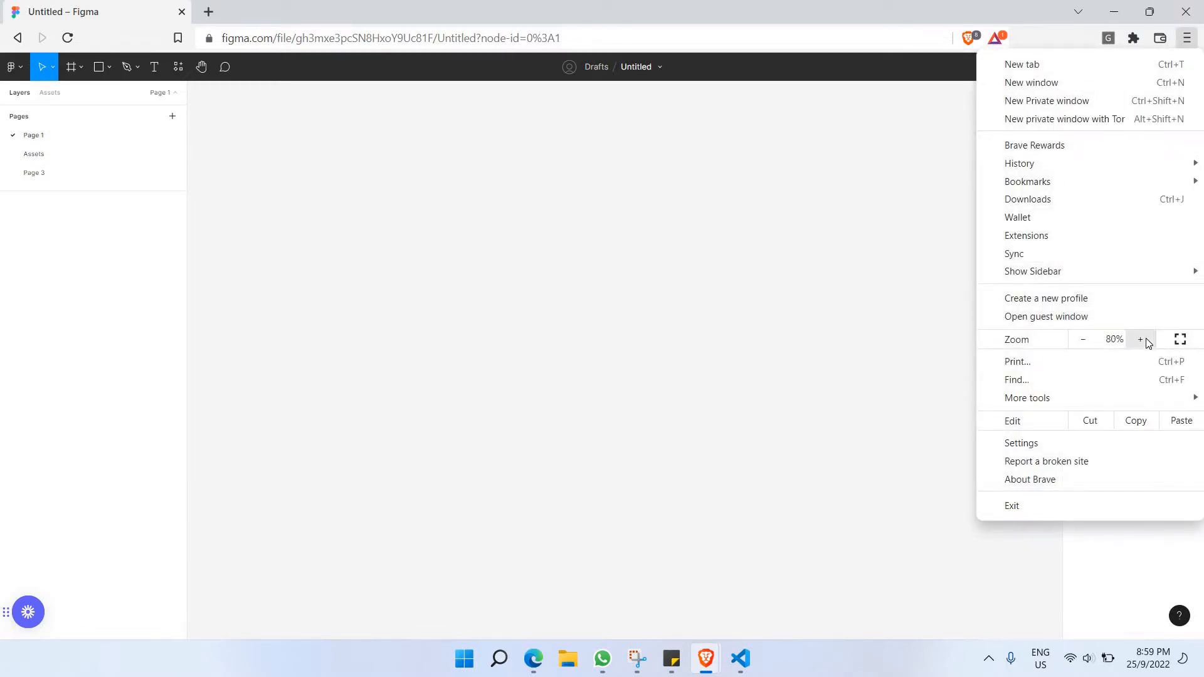
click(1140, 340)
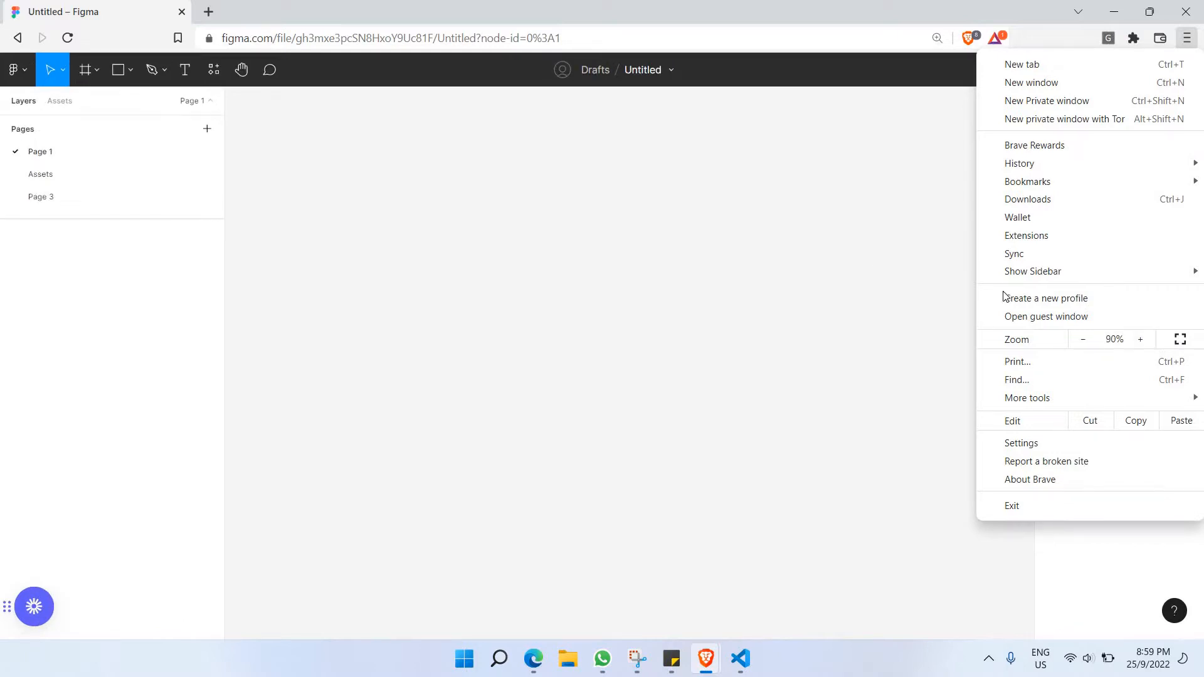
click(1139, 339)
click(778, 275)
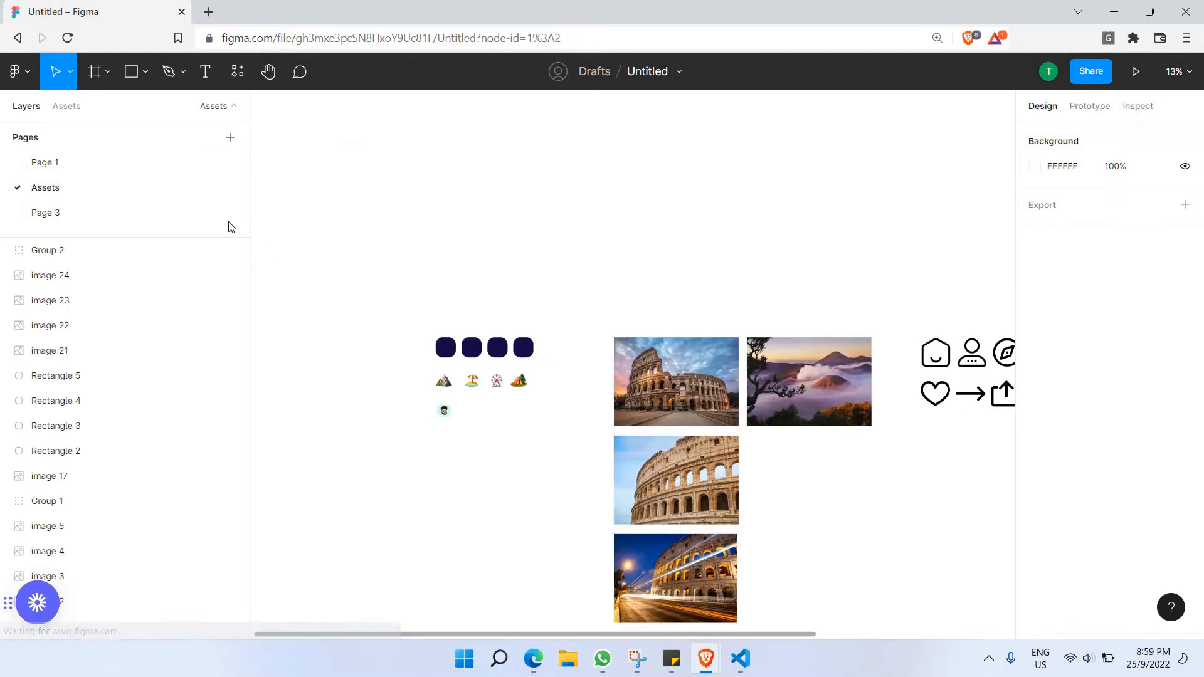
click(94, 157)
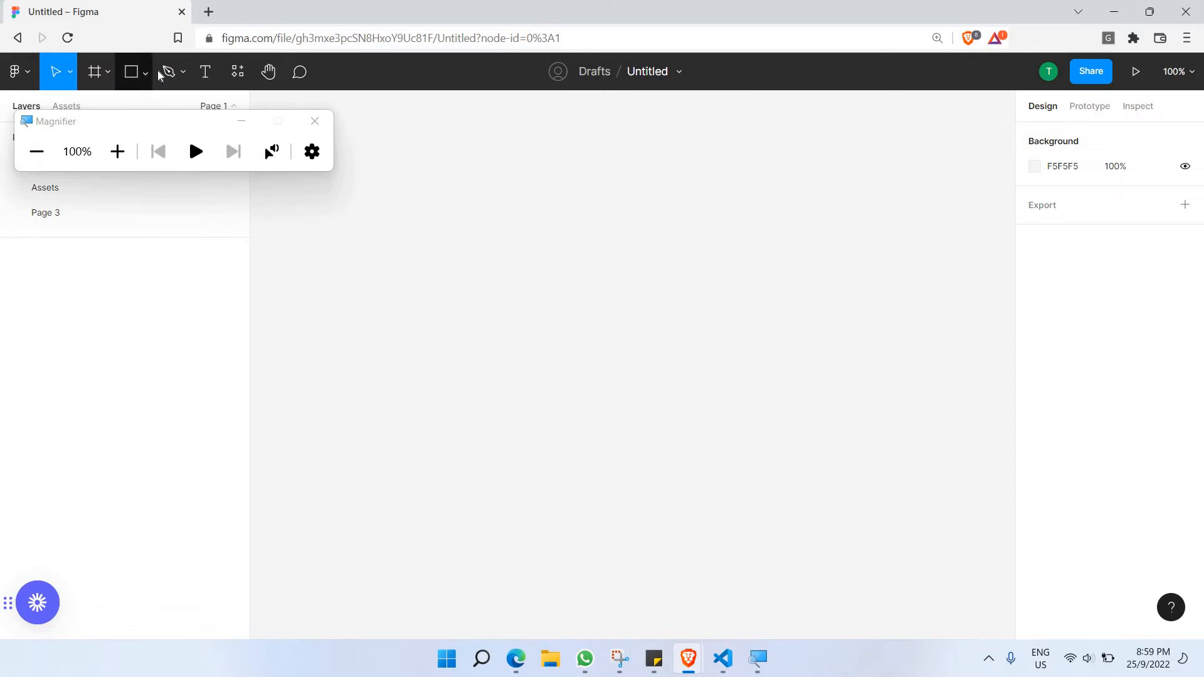
Magnify the screen to 200% with Magnifier and minimise its control window.
key(super+plus)
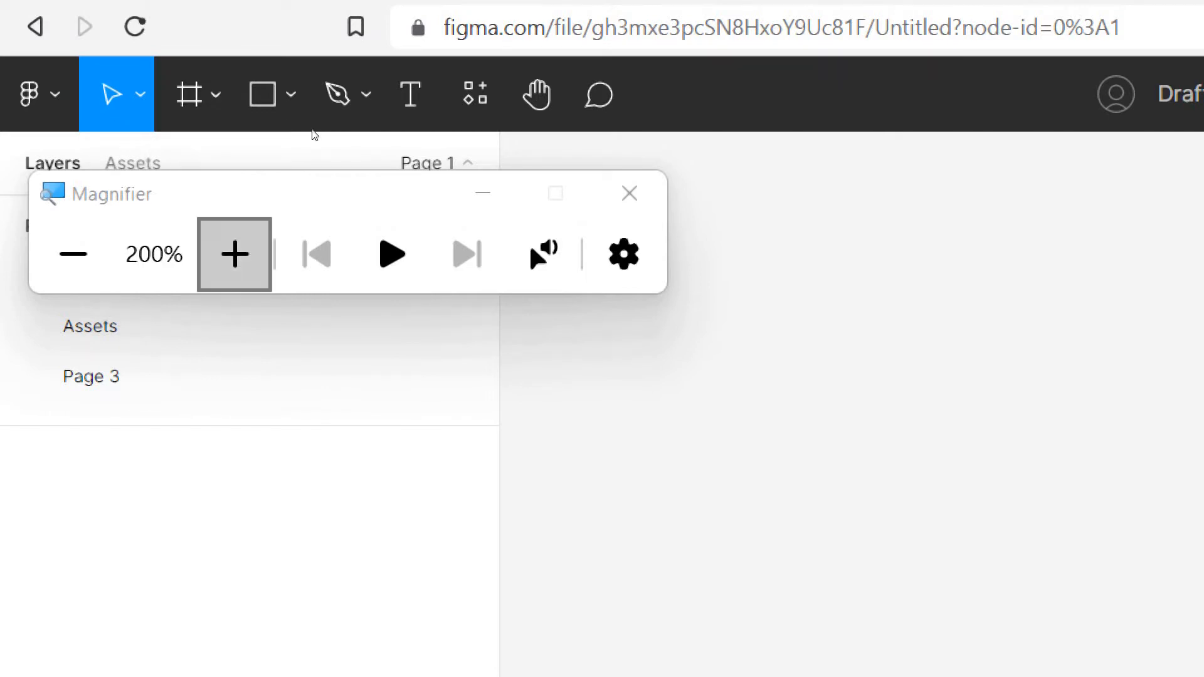
click(482, 193)
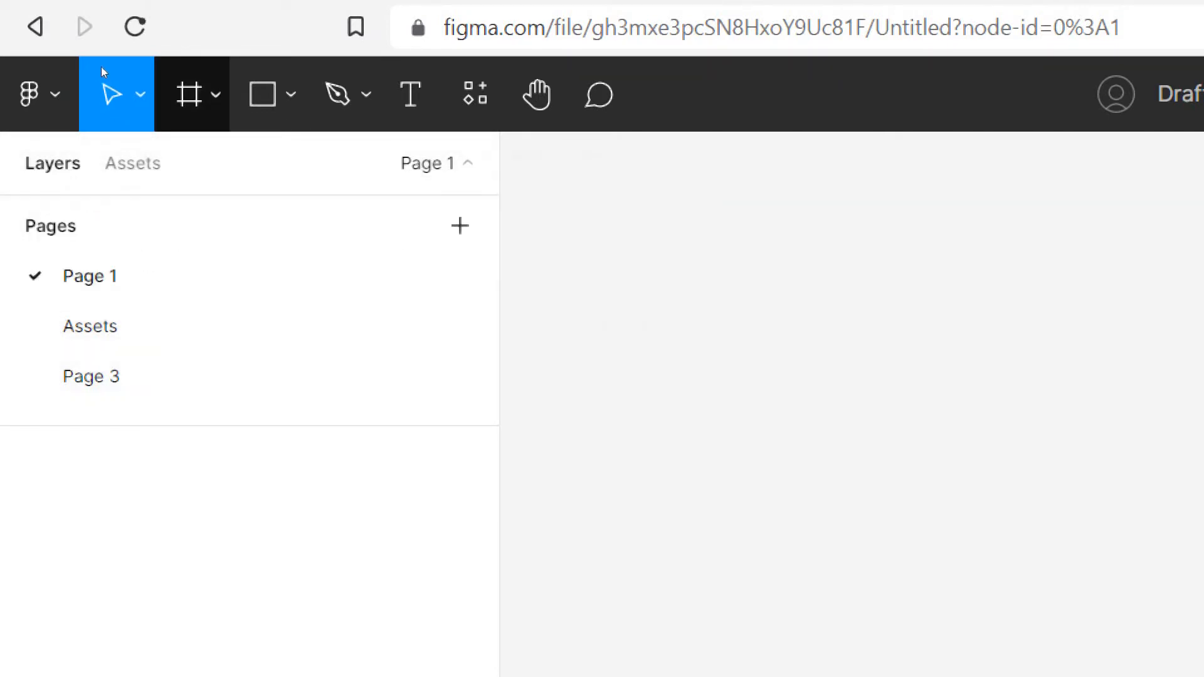
Add an iPhone 13 Pro Max frame to the empty Page 1 using the phone frame presets.
click(216, 96)
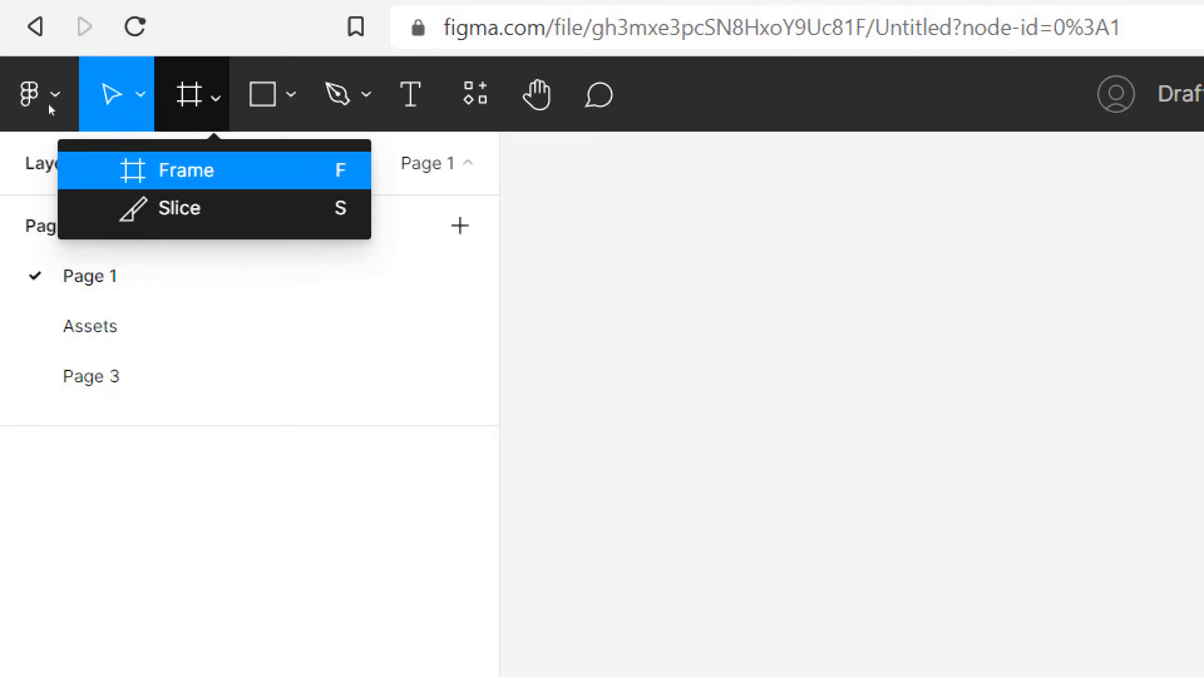
key(Return)
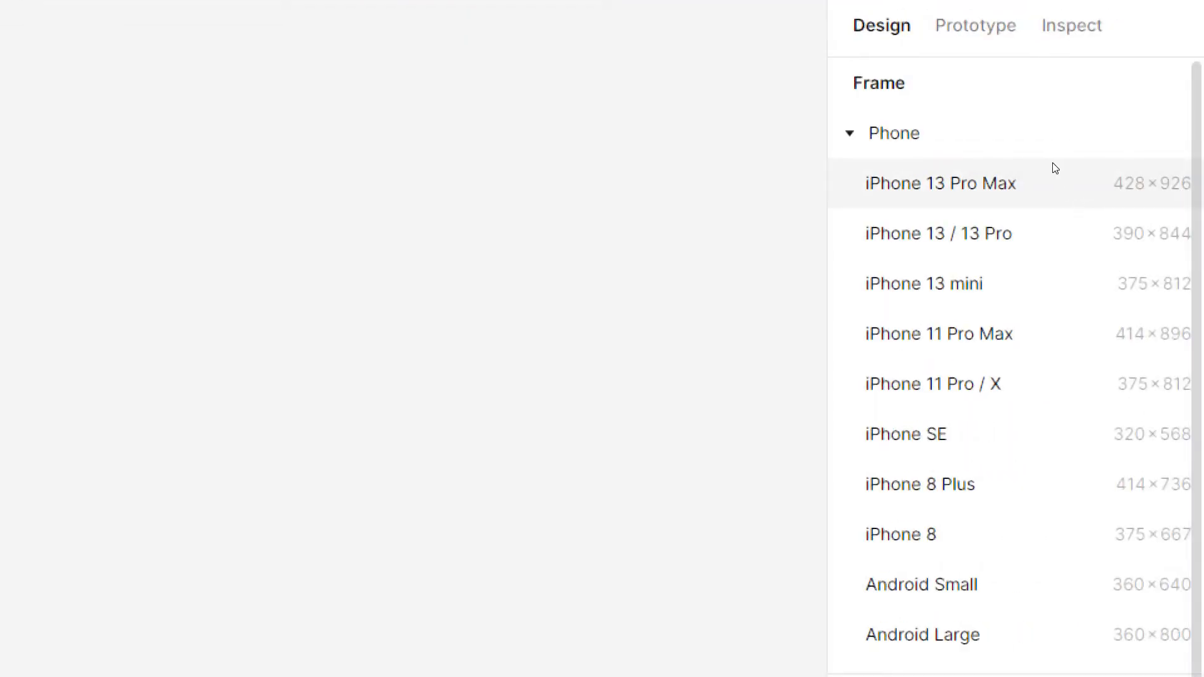
scroll(1169, 263, down, 1)
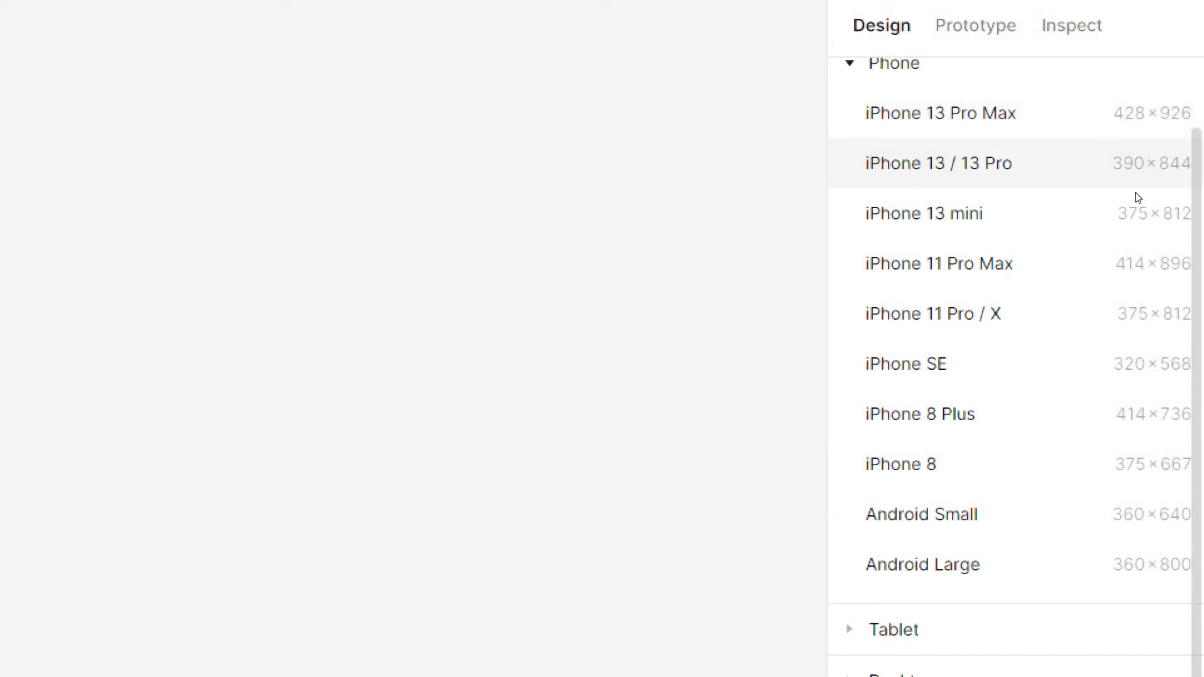
scroll(1078, 185, up, 1)
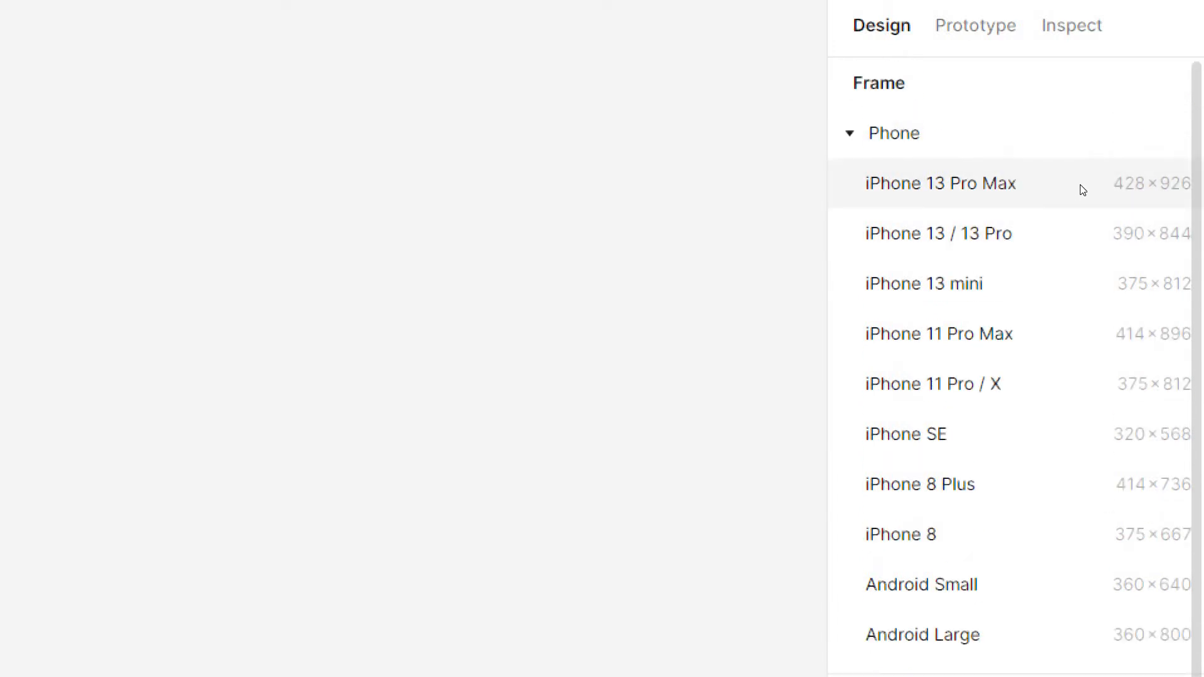
click(1079, 186)
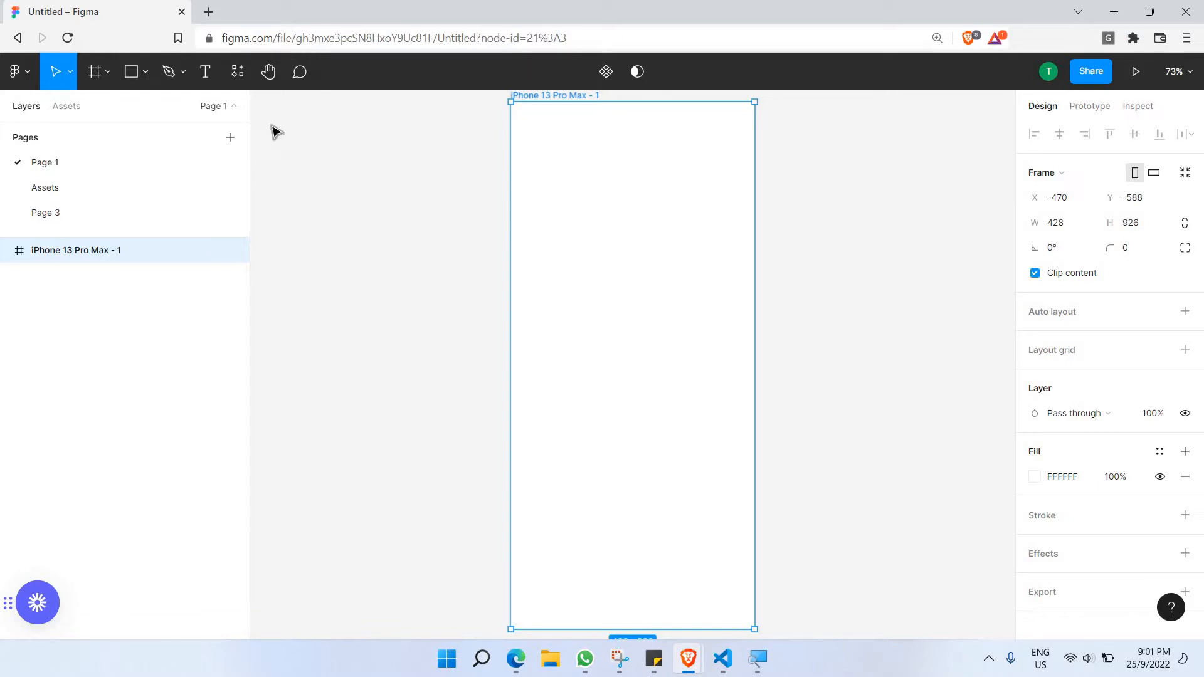
Add a text box about 237 × 89 in the frame's upper-left area reading "Where do" and "you want to go?" on two lines.
click(205, 71)
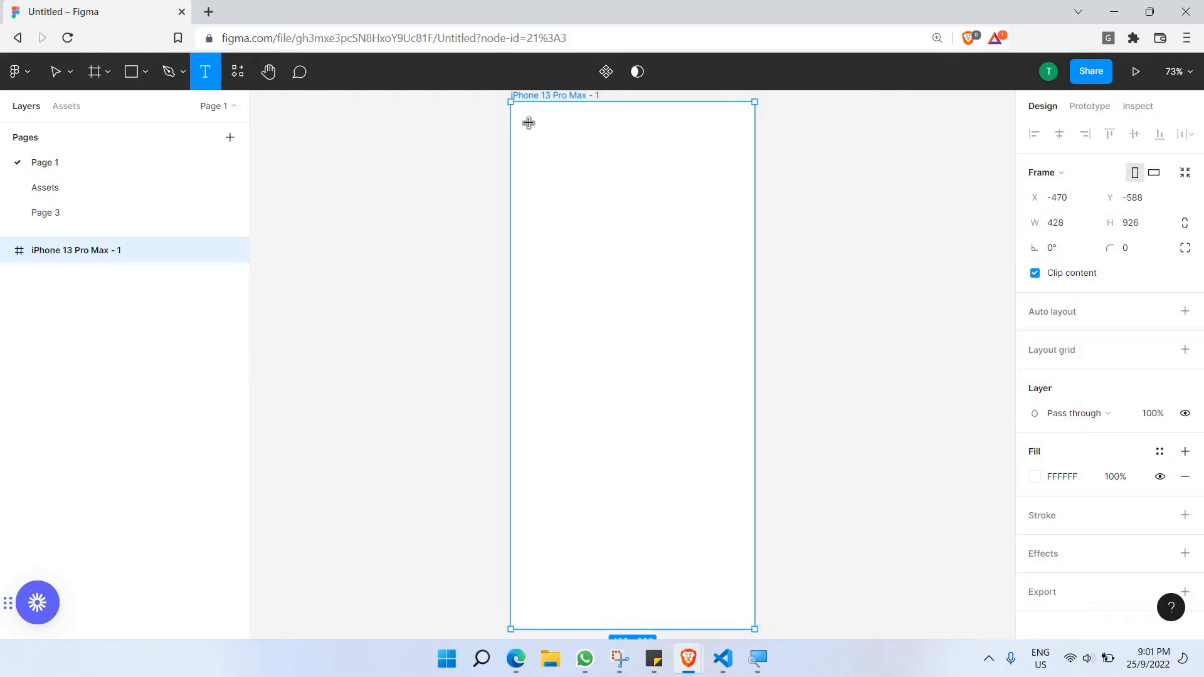
drag(524, 118, 548, 166)
drag(640, 168, 660, 169)
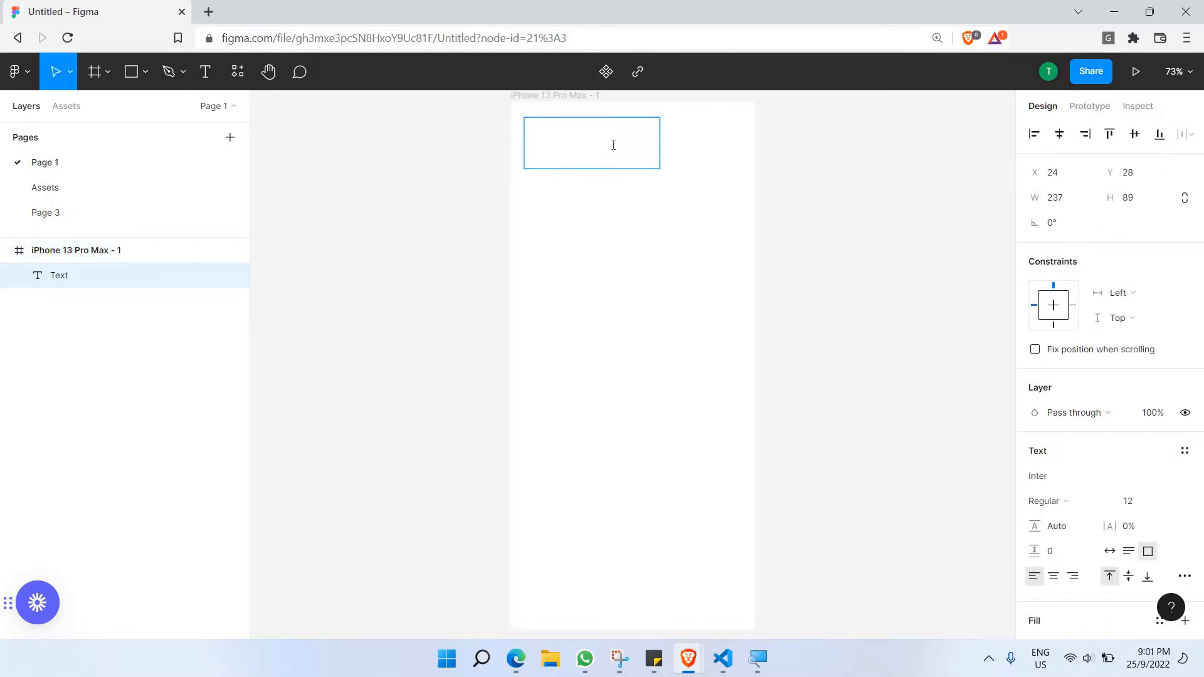
text(Where do)
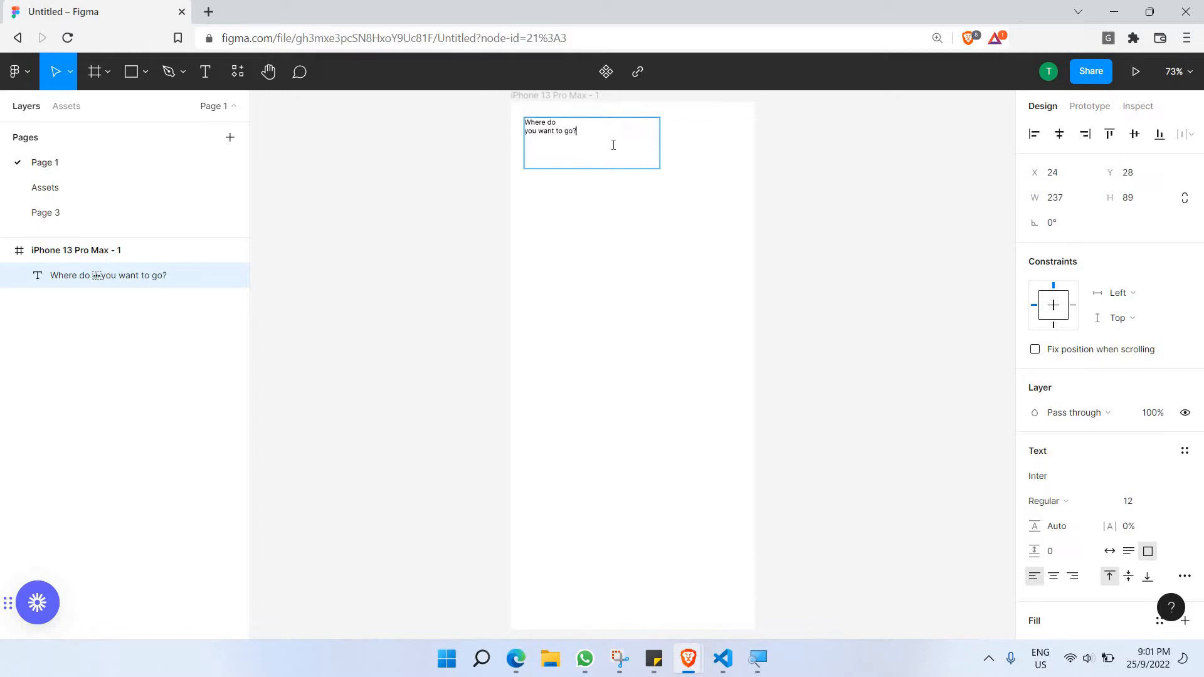
Set the heading's font size to 32 and adjust its text box to about 255 × 89 at X 25, Y 61.
key(ctrl+a)
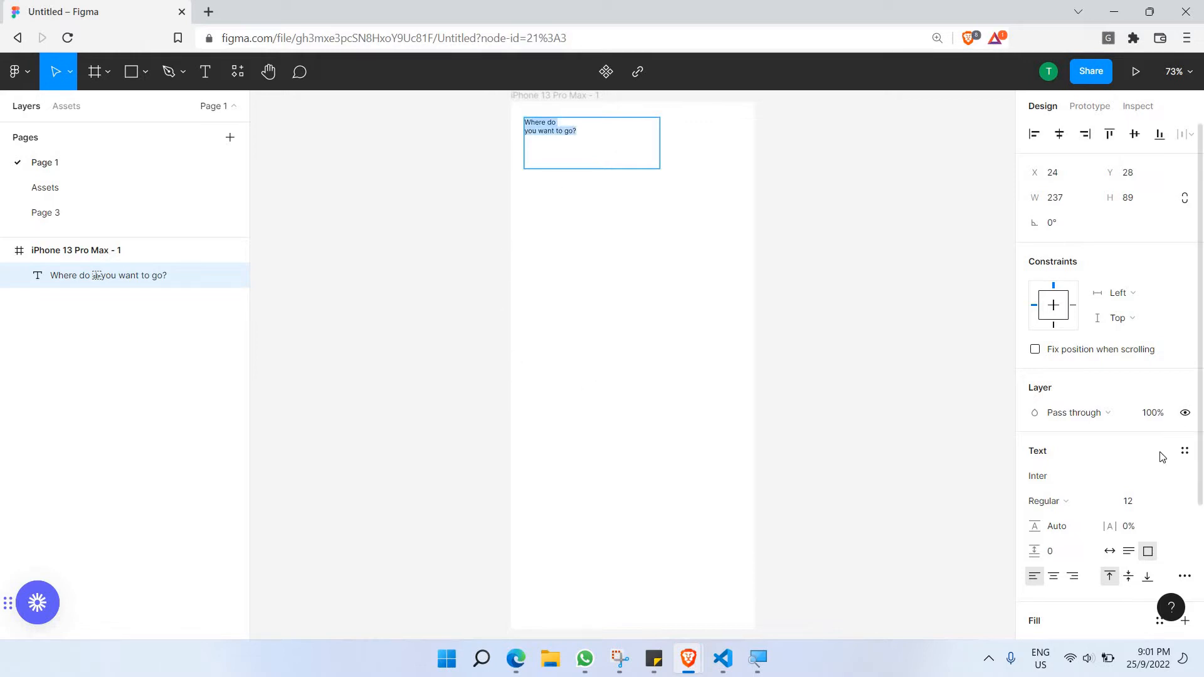
click(1168, 501)
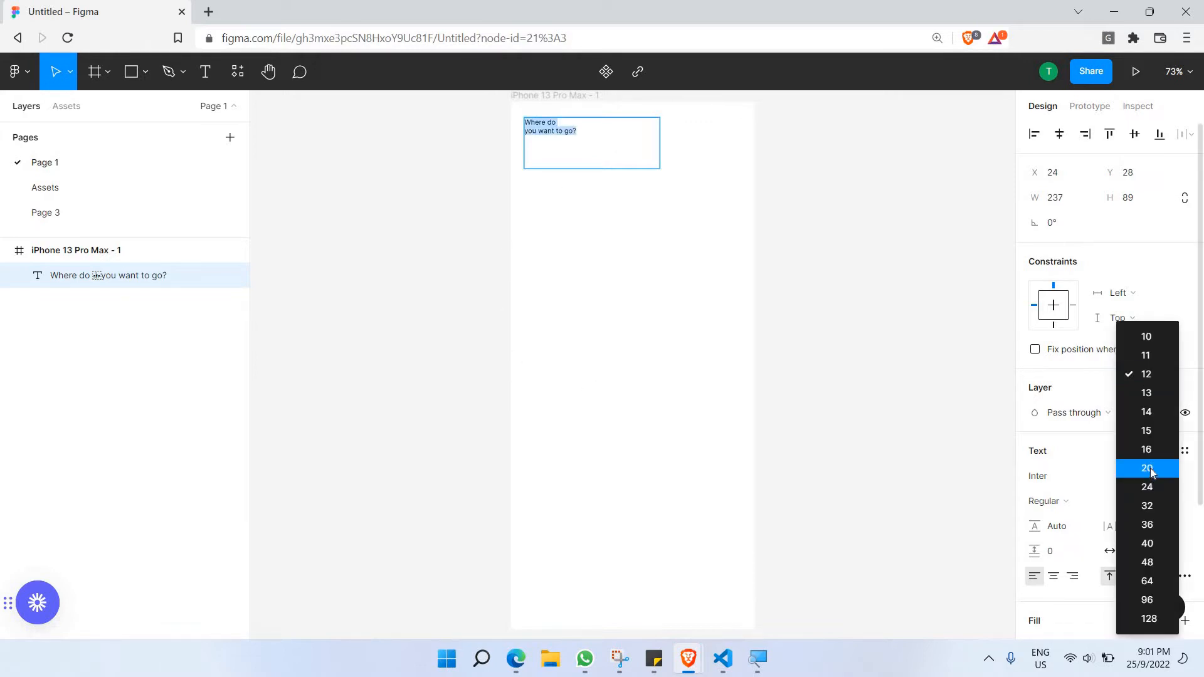
click(1150, 470)
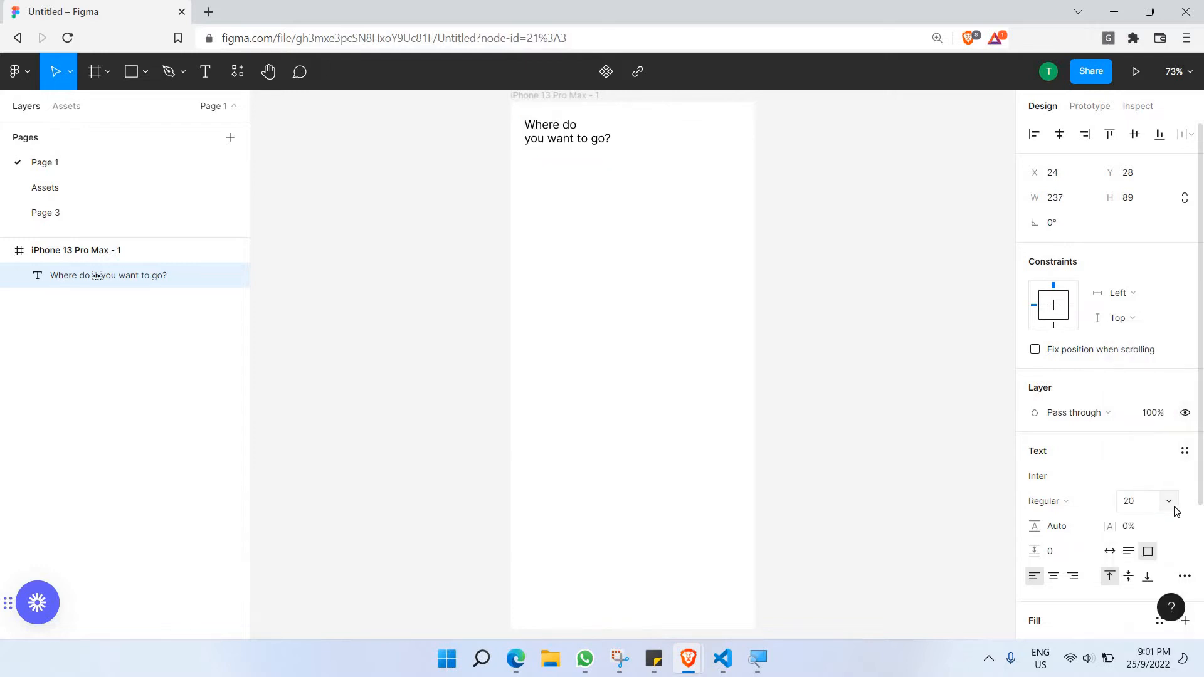
click(1170, 503)
click(1171, 505)
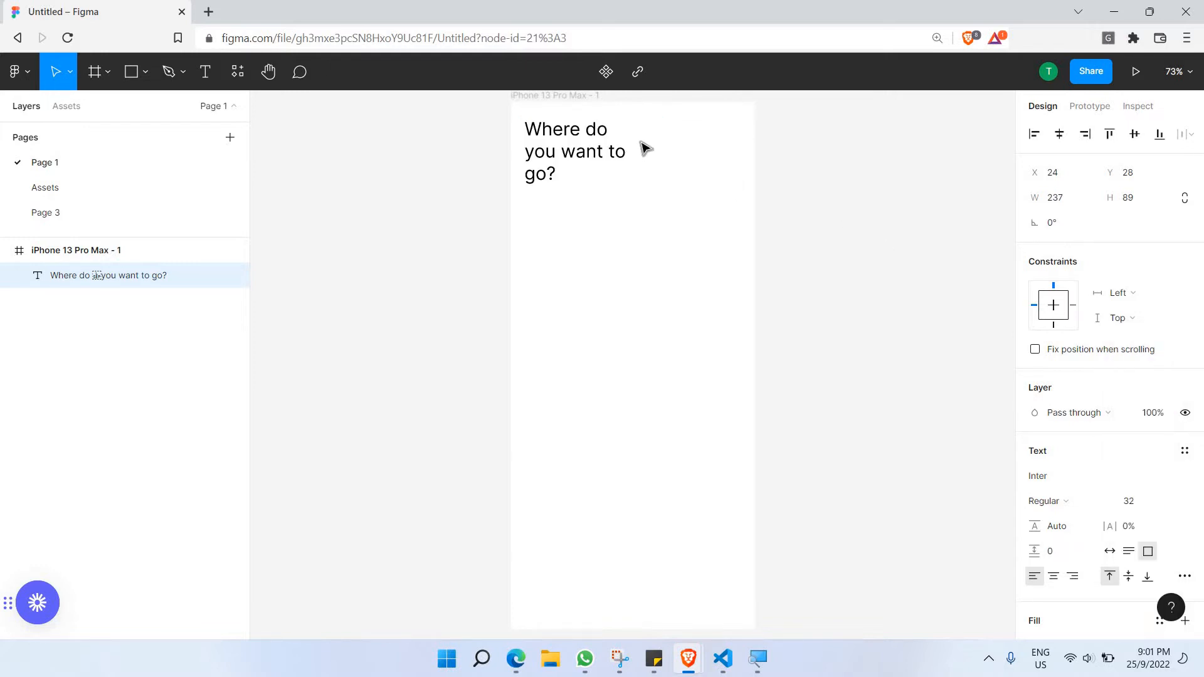
drag(661, 130, 650, 157)
click(622, 165)
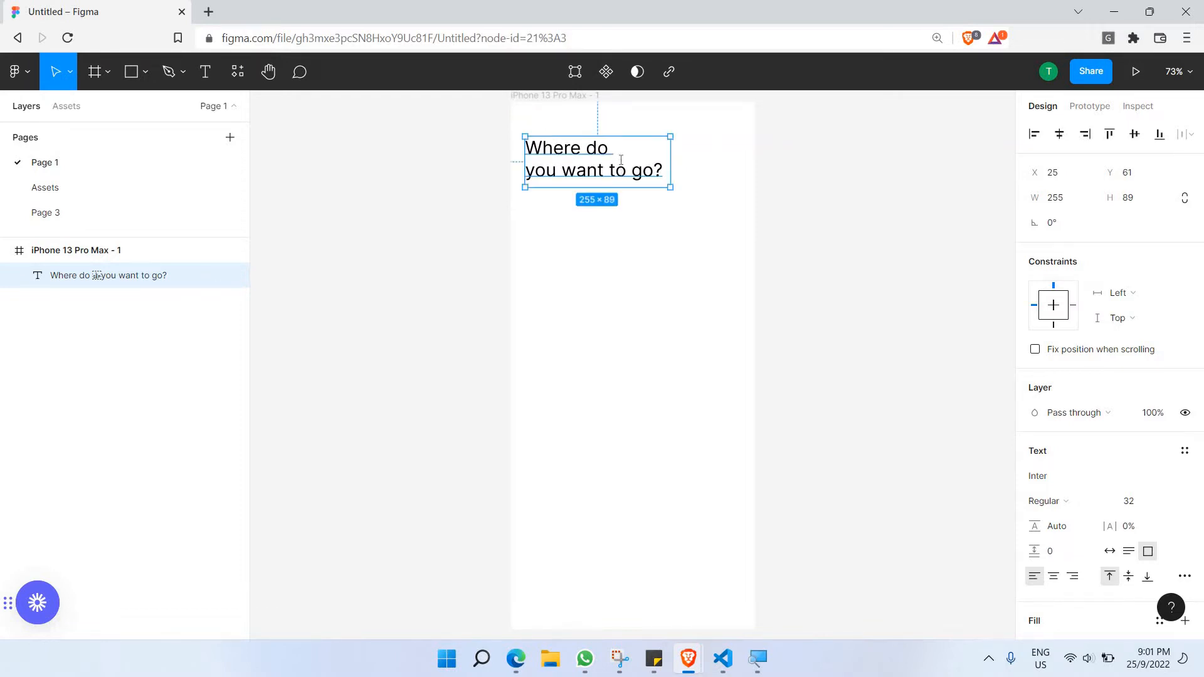
Make only the heading's second line, "you want to go?", Bold and finish editing the text.
double_click(620, 160)
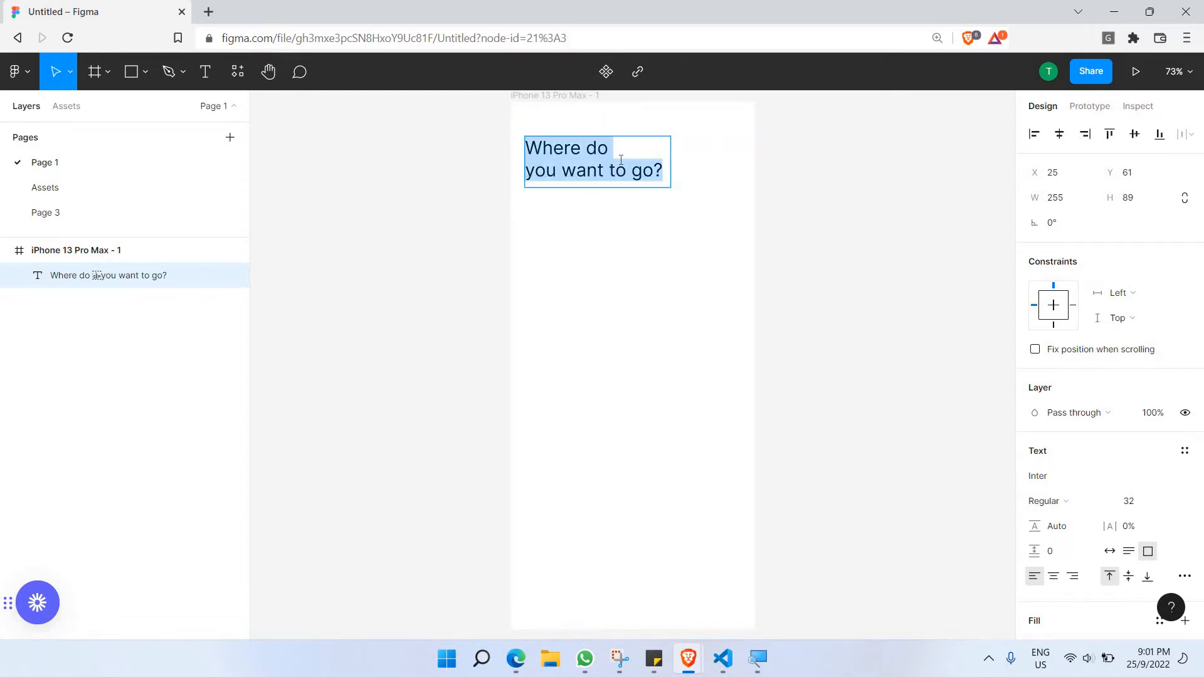
click(662, 177)
drag(662, 177, 526, 171)
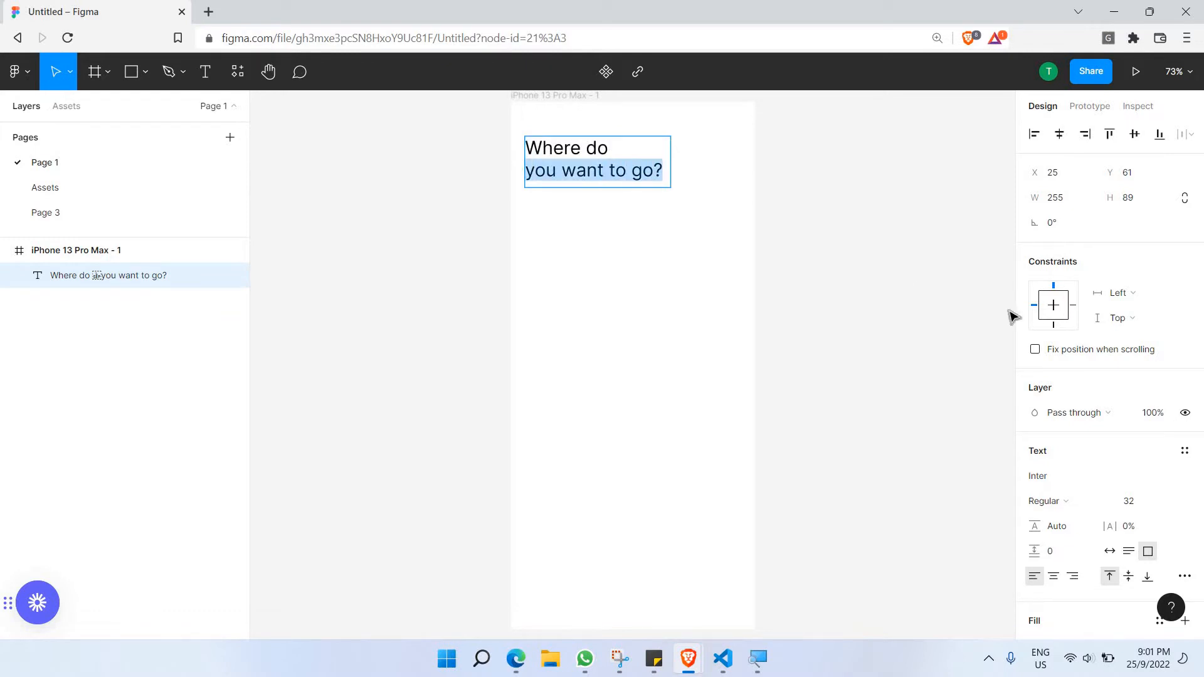
scroll(1076, 376, down, 3)
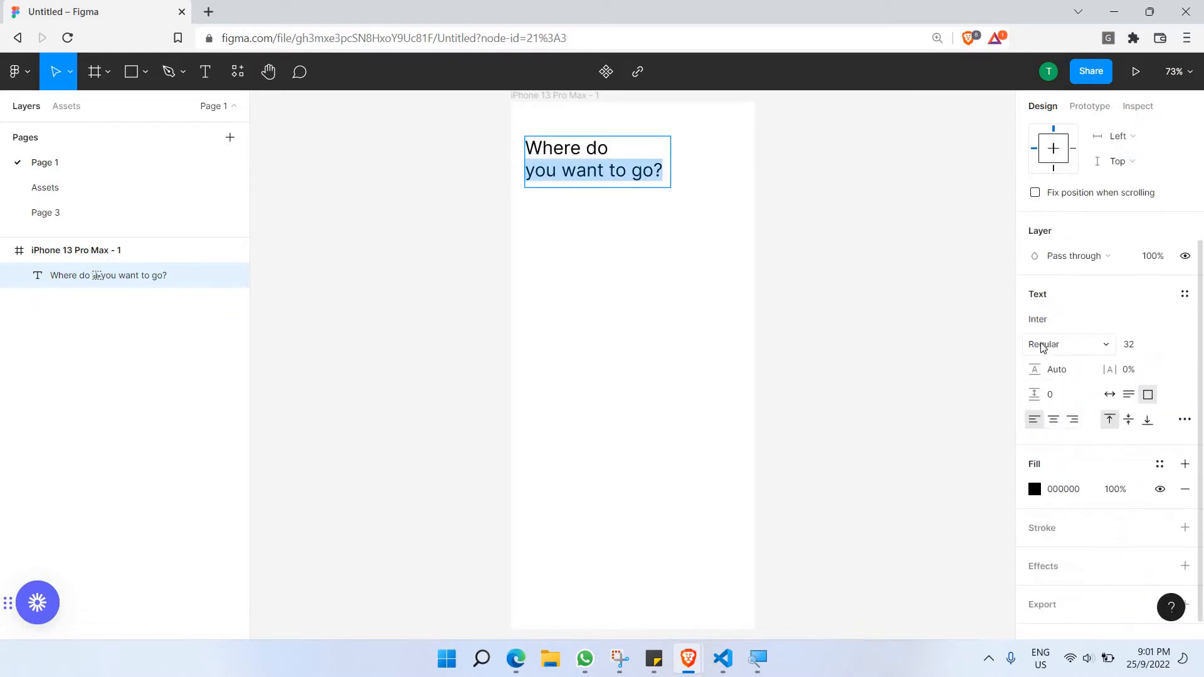
click(1044, 345)
key(Escape)
click(1072, 349)
click(1066, 366)
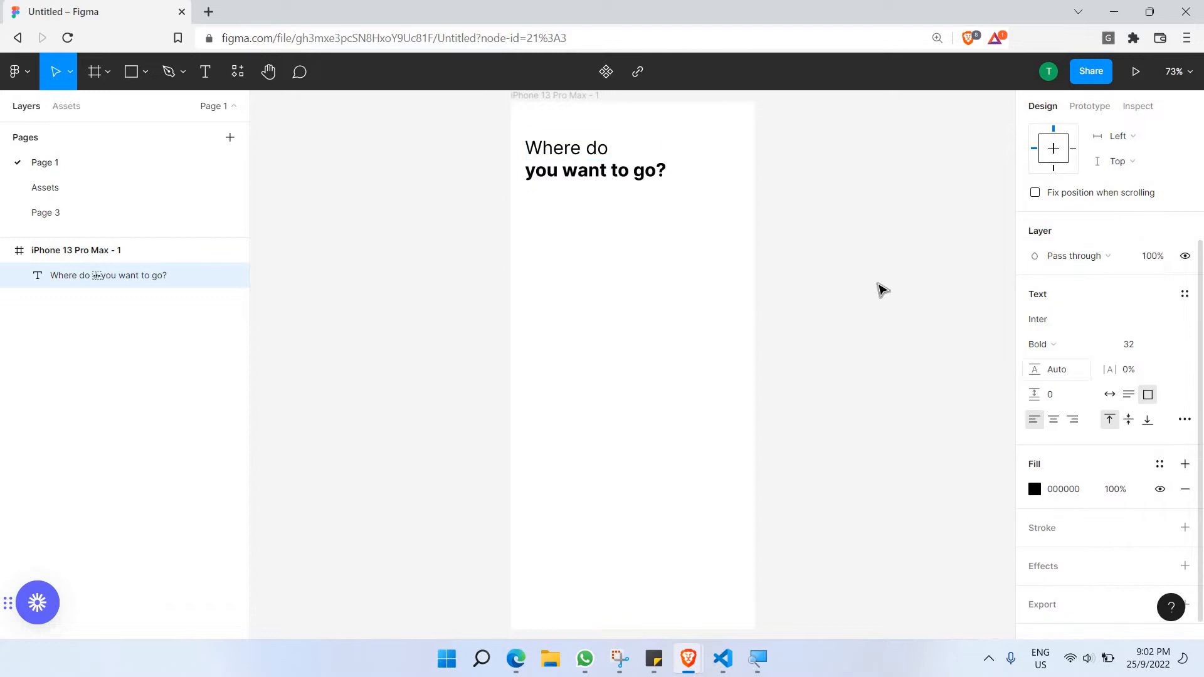
key(Escape)
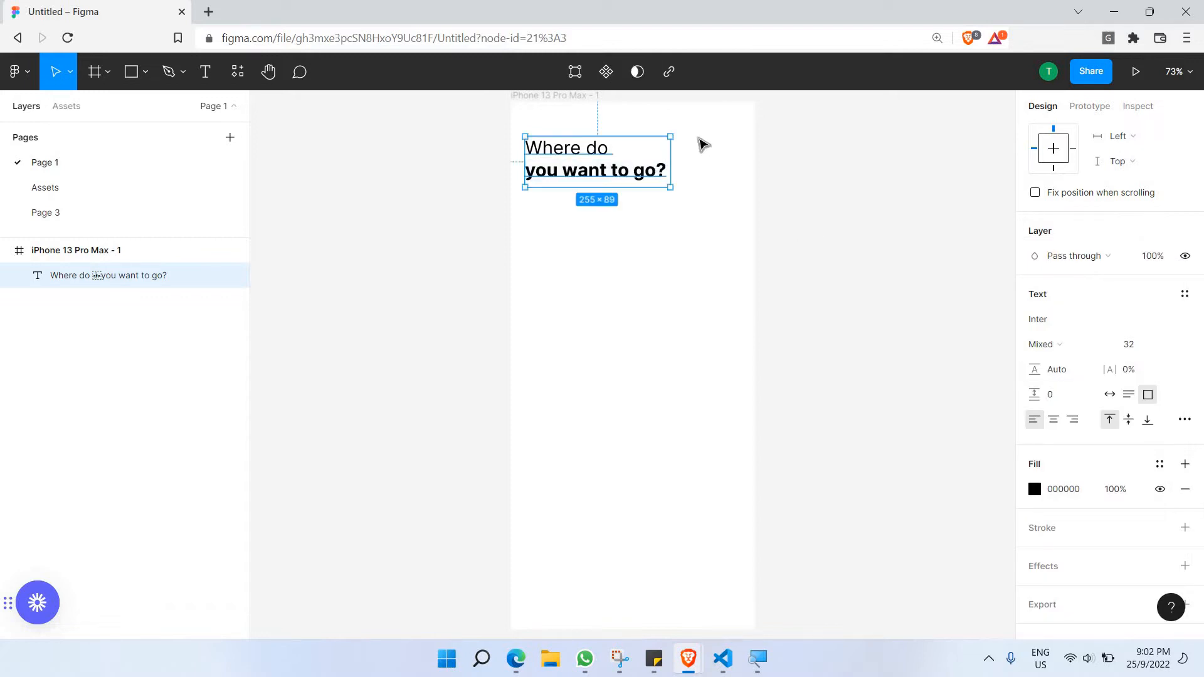
click(686, 133)
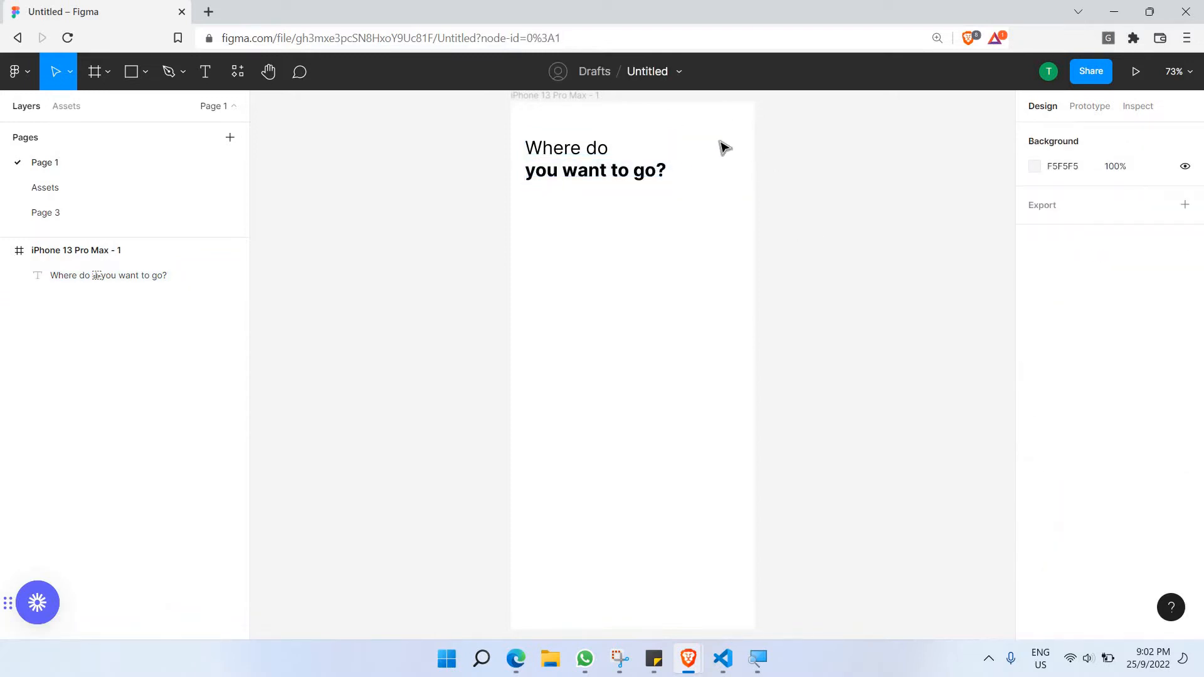
Copy the round avatar group from the Assets page into the phone frame on Page 1, placing it beside the heading.
click(151, 194)
scroll(376, 280, up, 5)
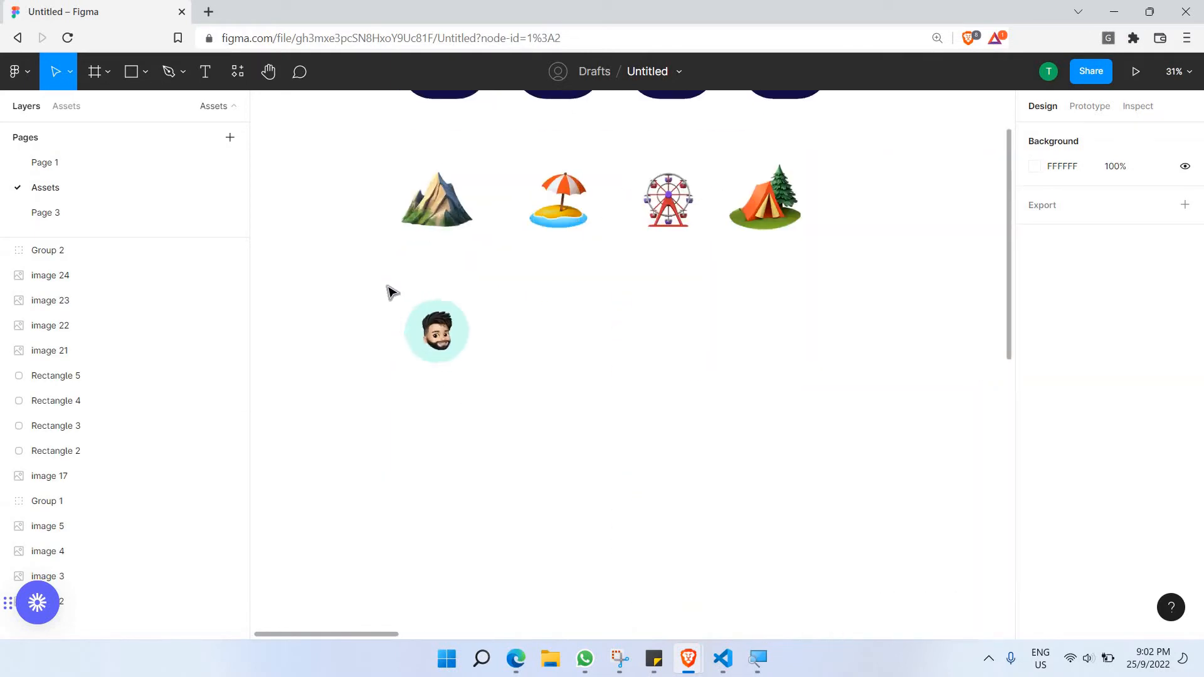
scroll(392, 292, up, 10)
click(487, 348)
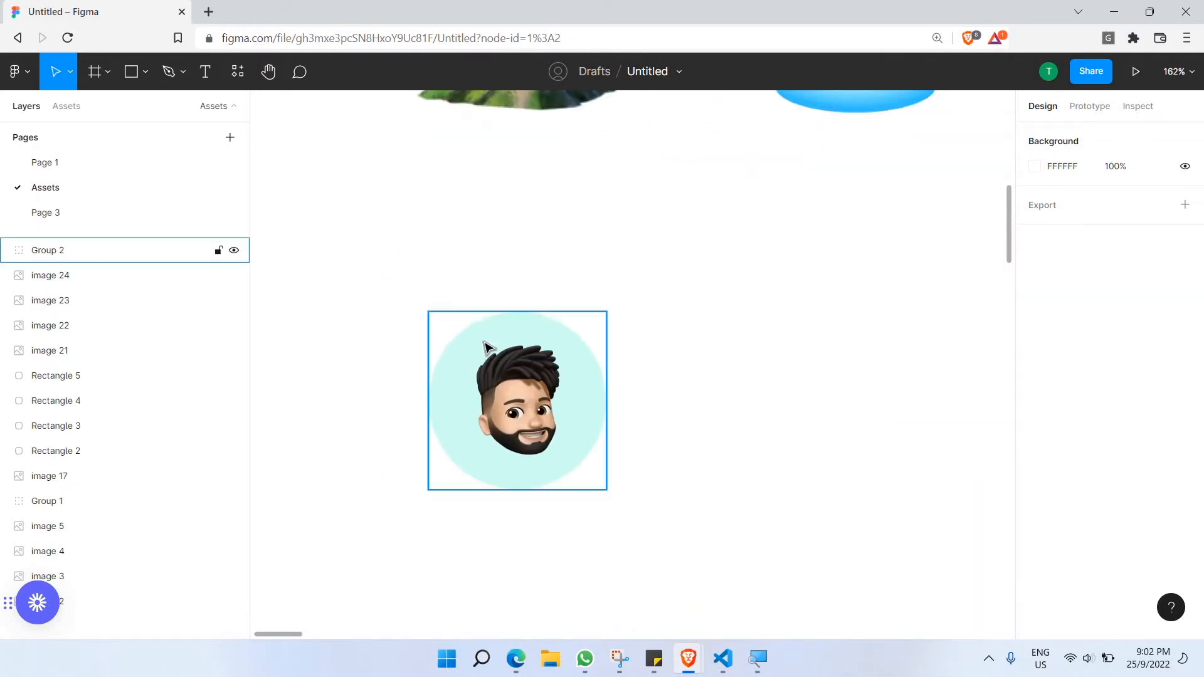
click(513, 383)
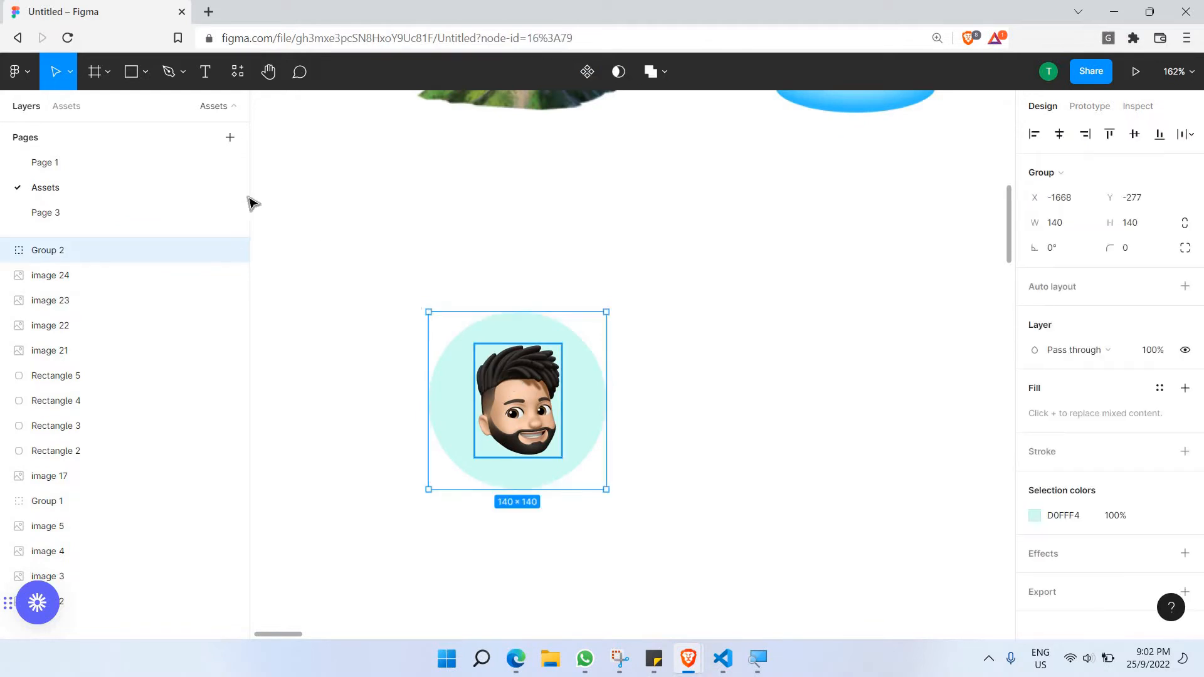
click(105, 173)
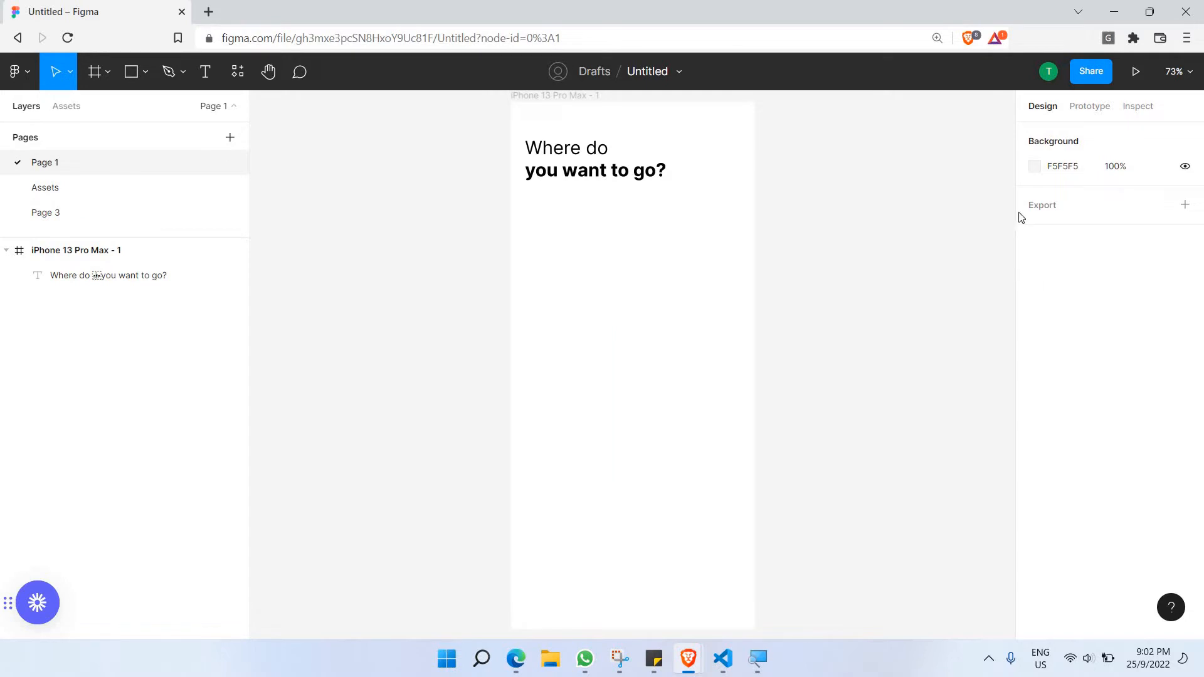
click(528, 96)
click(592, 99)
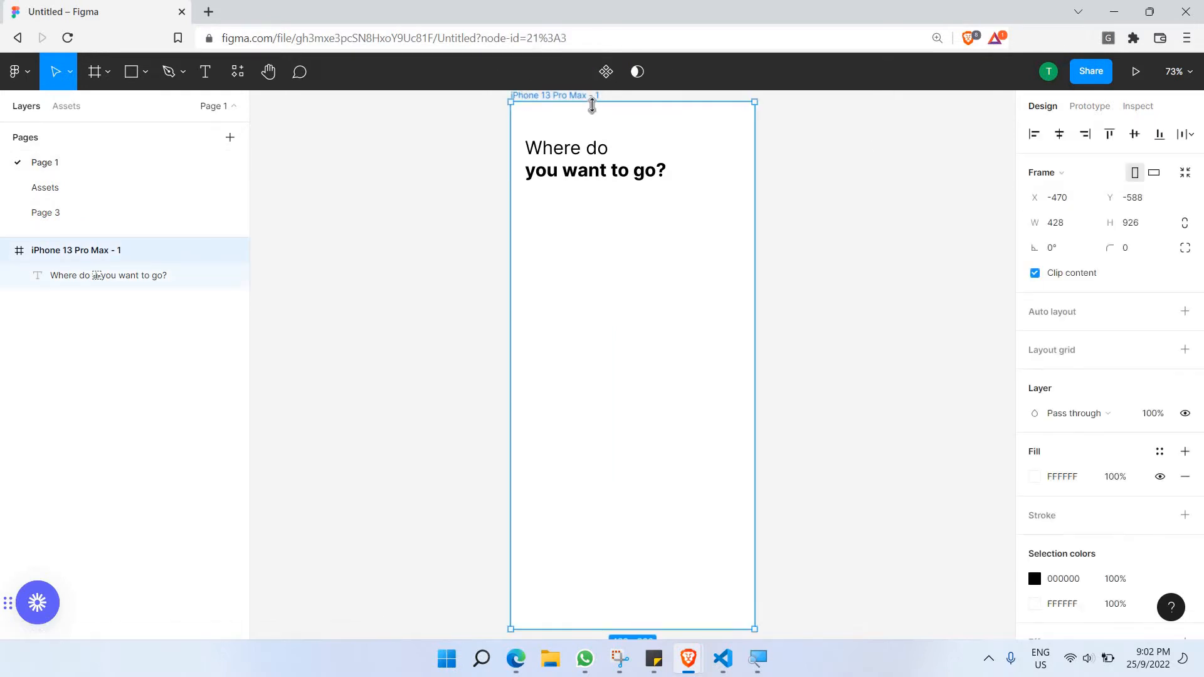
key(ctrl+v)
drag(652, 348, 721, 146)
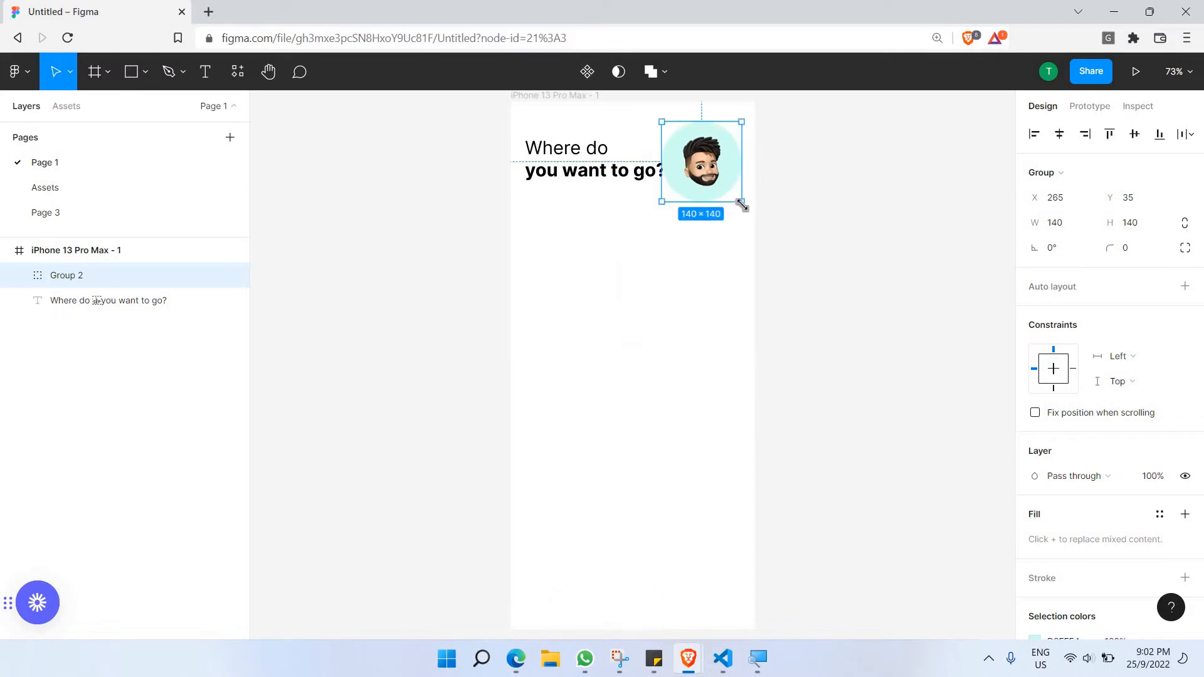
Shrink the avatar proportionally to fit right of the heading and shift the heading to X 37, Y 61.
drag(742, 201, 718, 165)
click(590, 168)
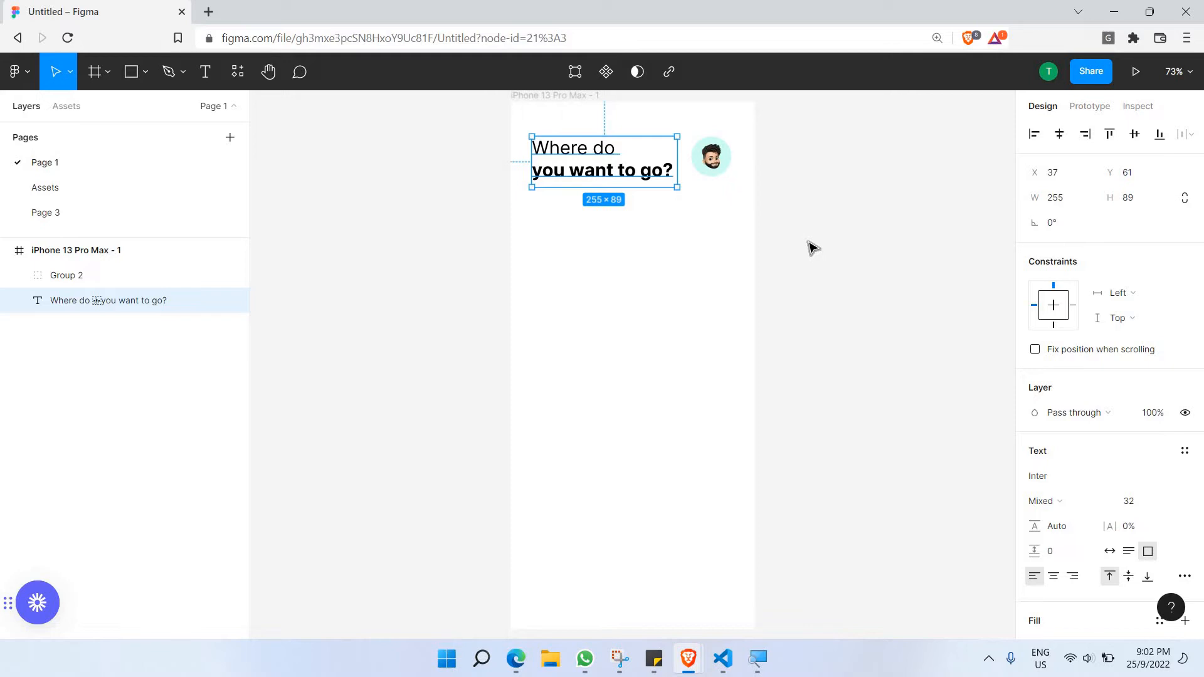
click(830, 211)
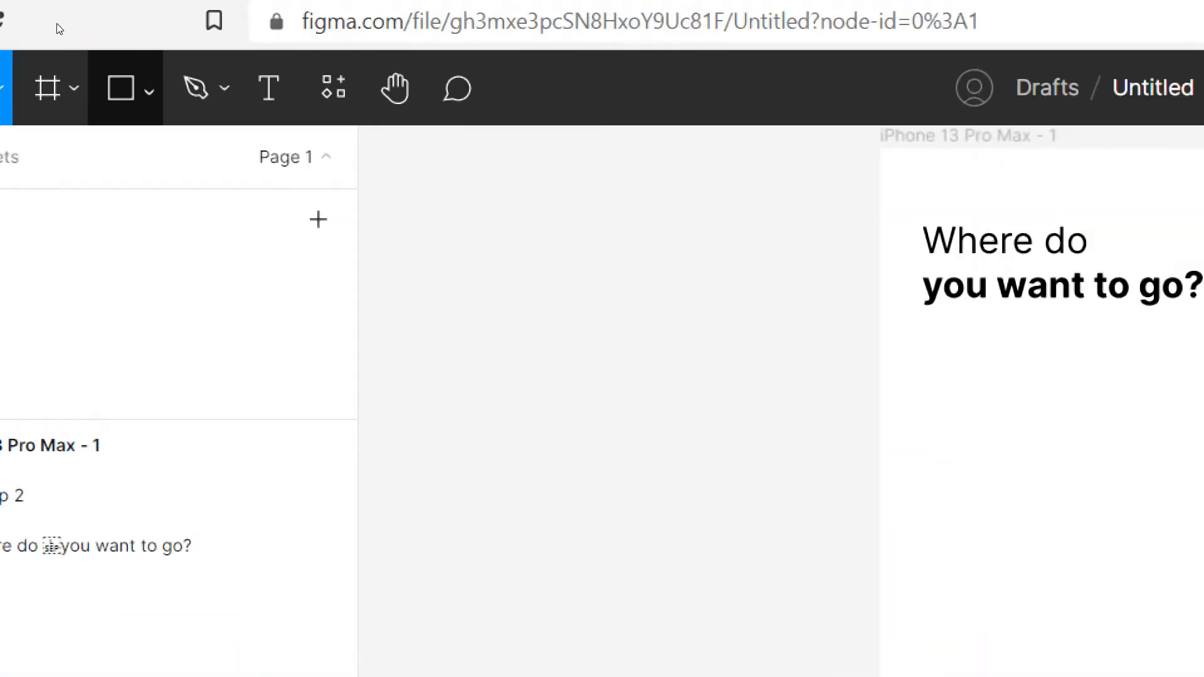
Draw a wide rectangle about 344 × 65 below the heading and avatar, at about X 43, Y 168.
key(r)
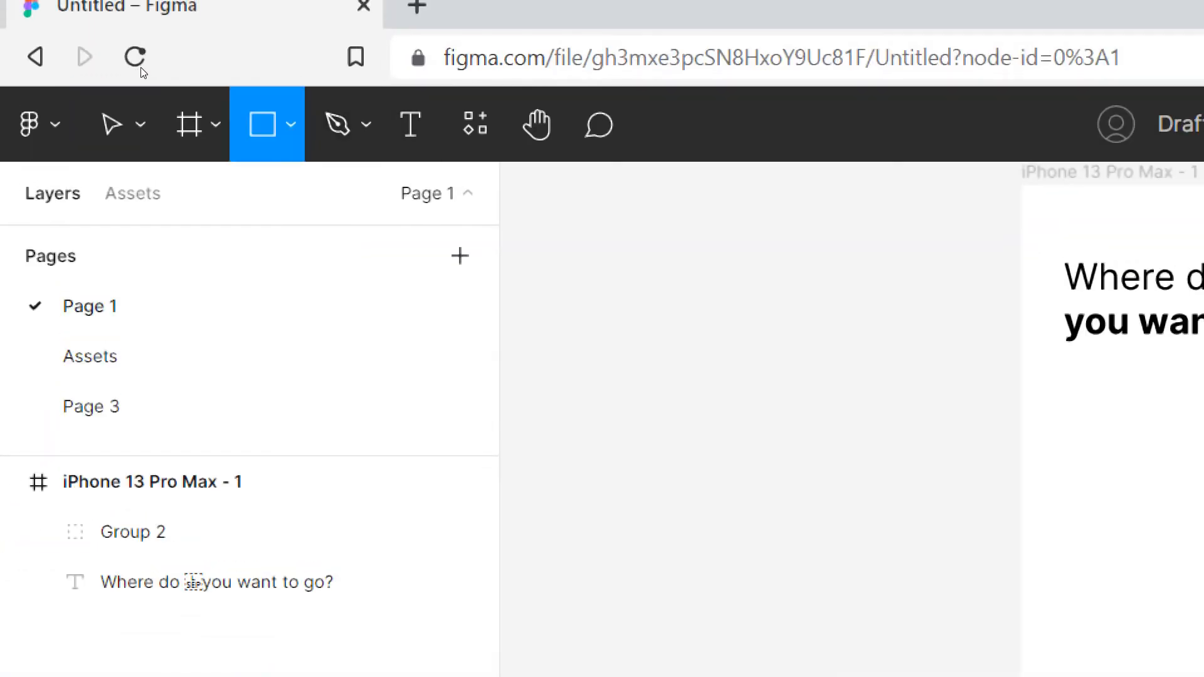
click(290, 125)
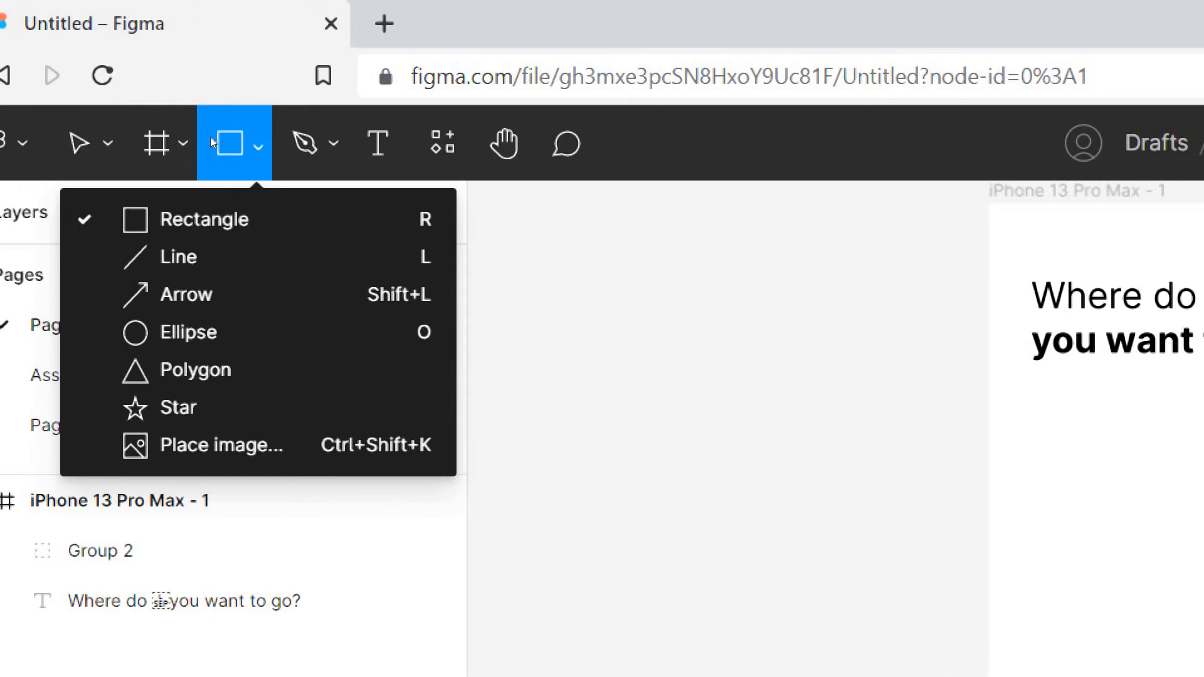
key(Down)
key(Down)
key(Down)
key(Down)
key(Down)
key(Down)
key(Down)
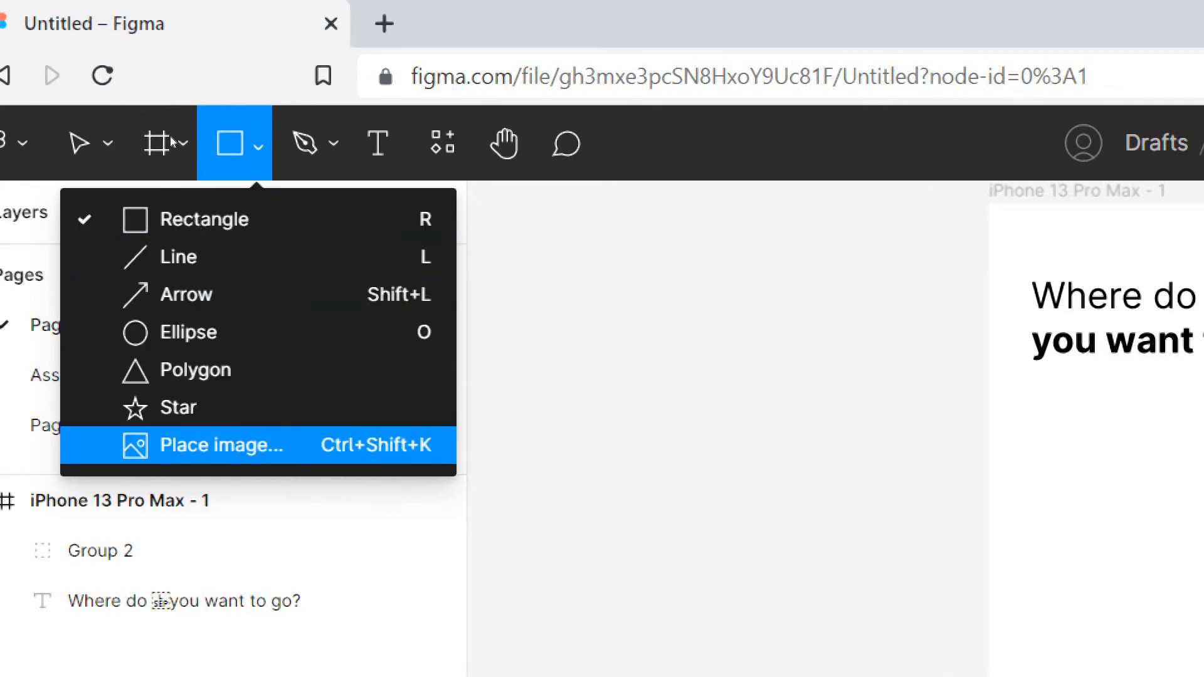
key(Down)
key(Down)
key(Up)
key(Return)
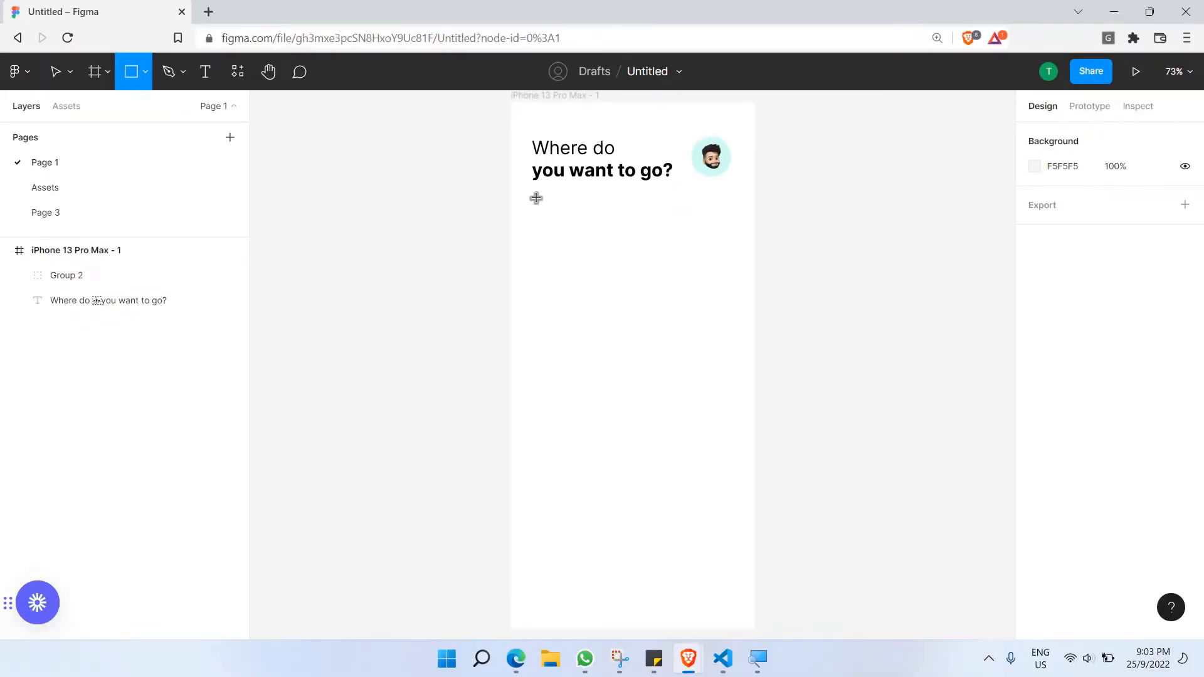
mouse_move(535, 198)
mouse_down()
mouse_move(554, 234)
mouse_move(648, 226)
mouse_up()
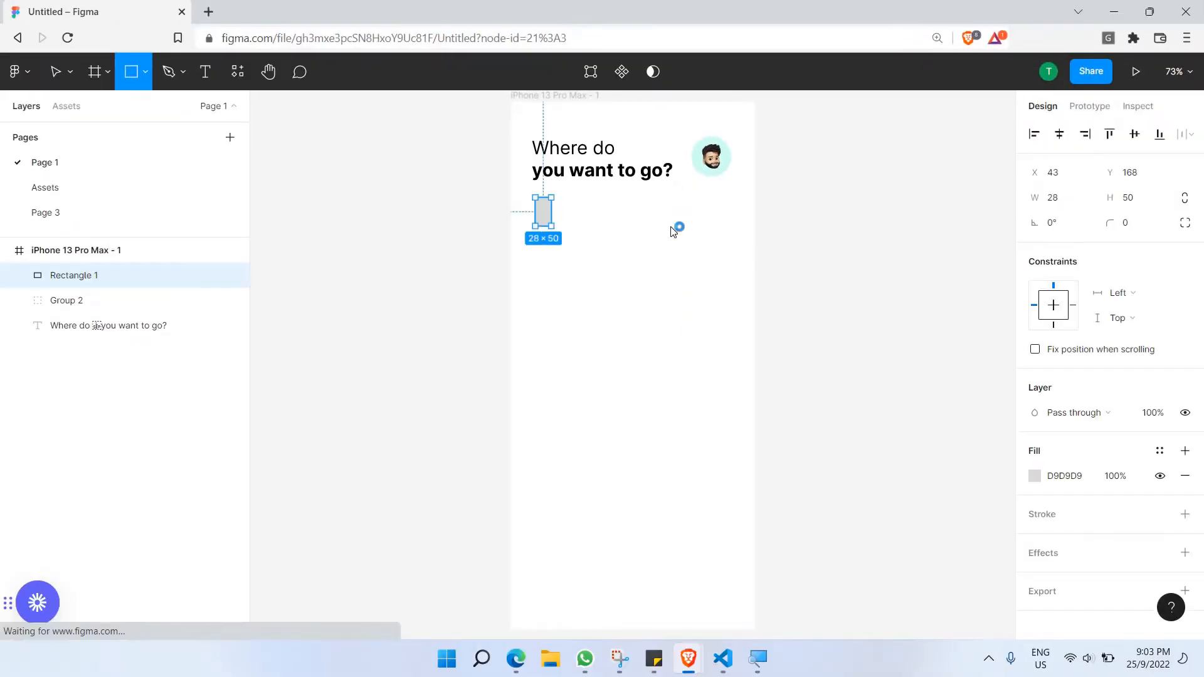
mouse_move(727, 236)
mouse_down()
mouse_move(720, 245)
mouse_move(732, 240)
mouse_move(721, 231)
mouse_up()
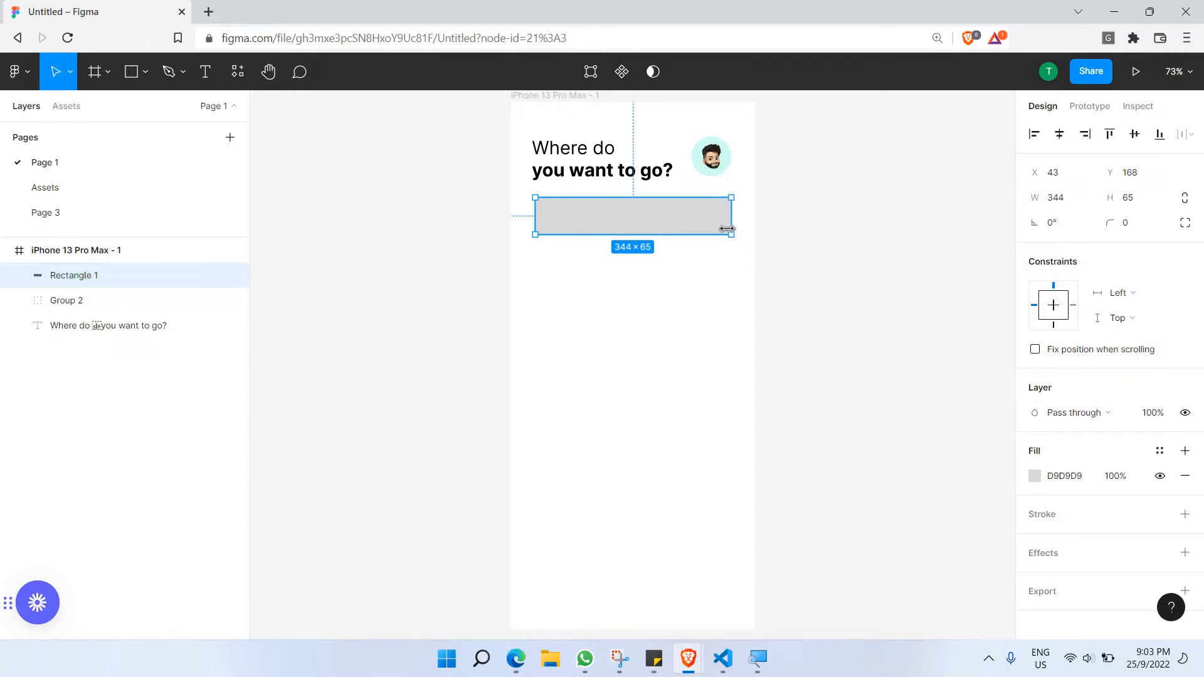
Set the corner radius of the rectangle below the heading to 25.
click(1138, 229)
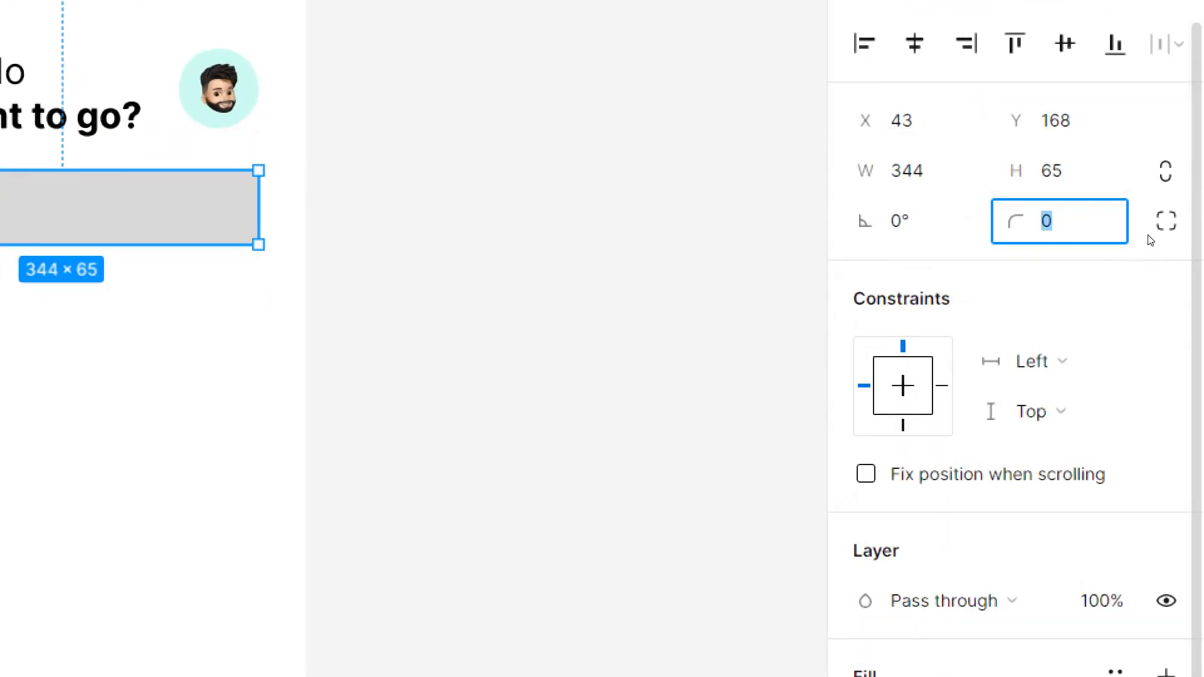
text(25)
key(Return)
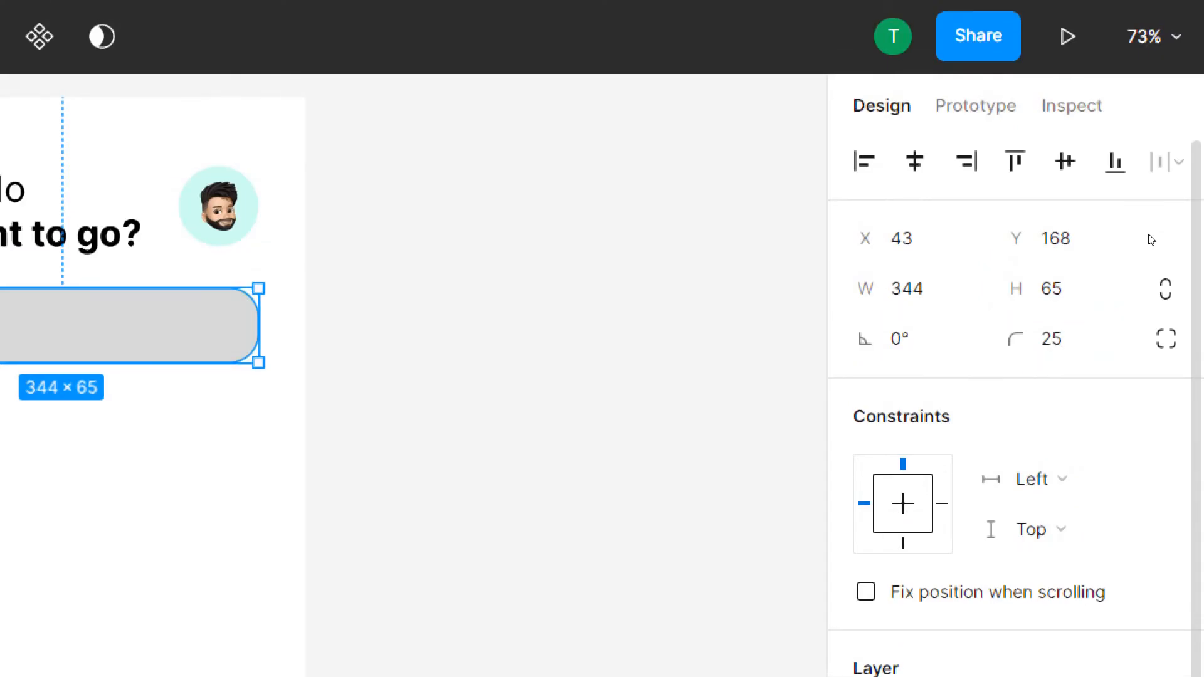
Change the fill of the rounded rectangle below the heading to black (000000).
click(363, 254)
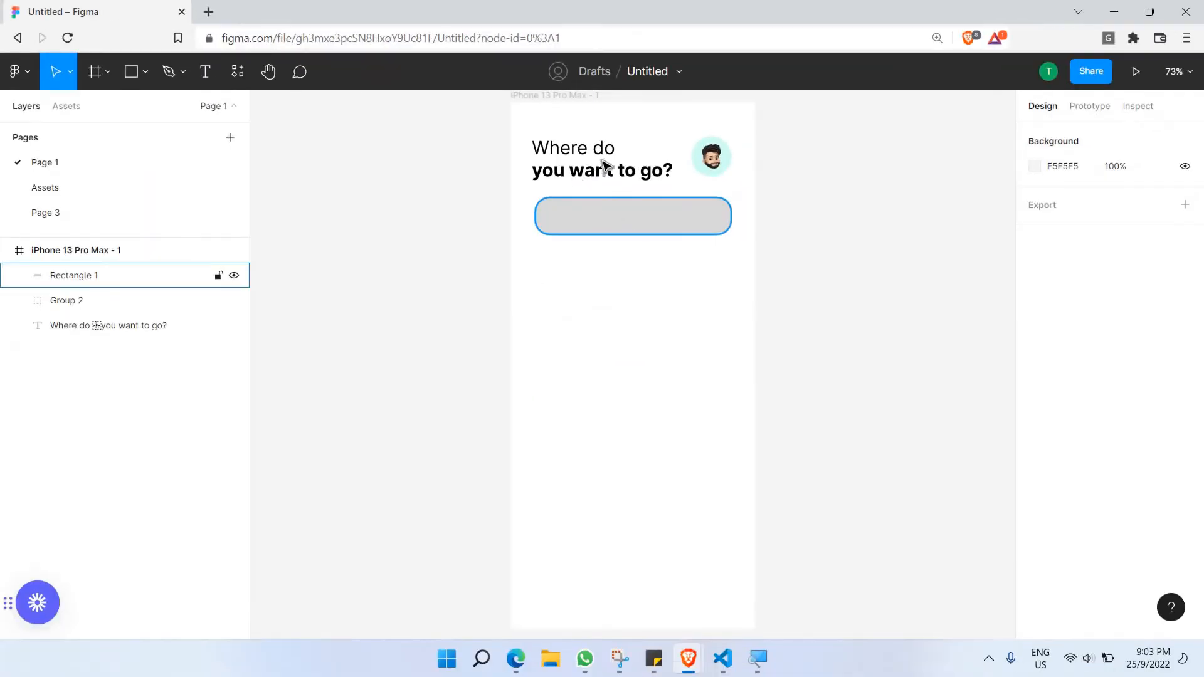
click(667, 232)
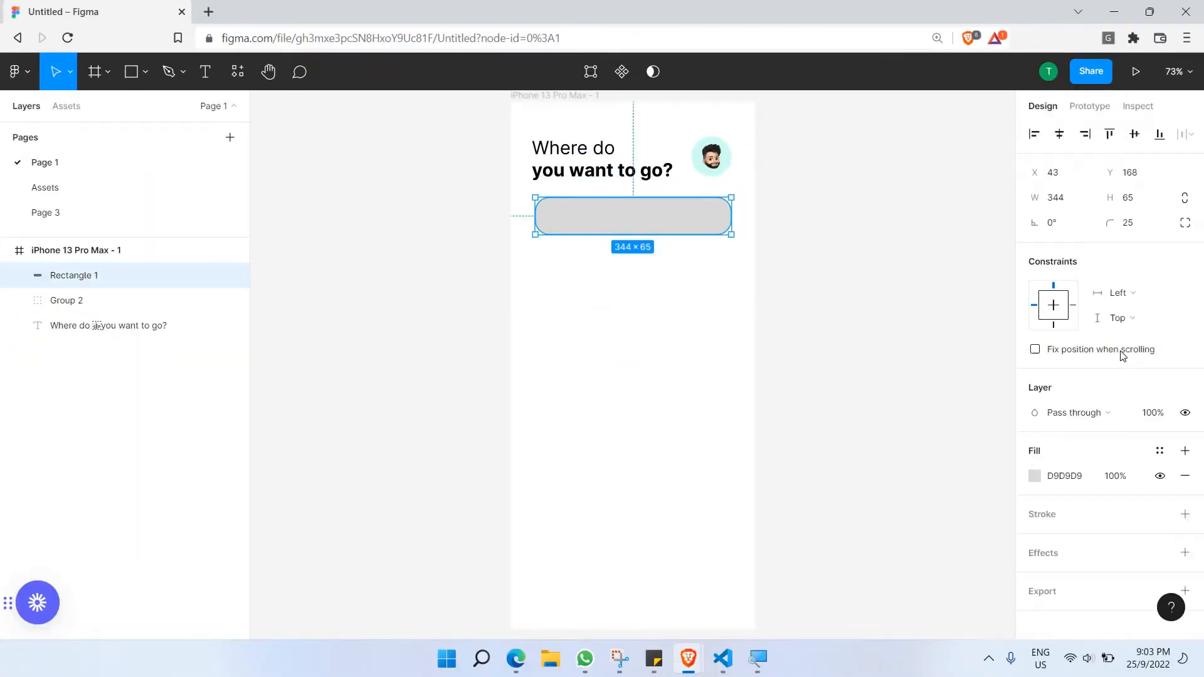
click(1035, 477)
click(1034, 476)
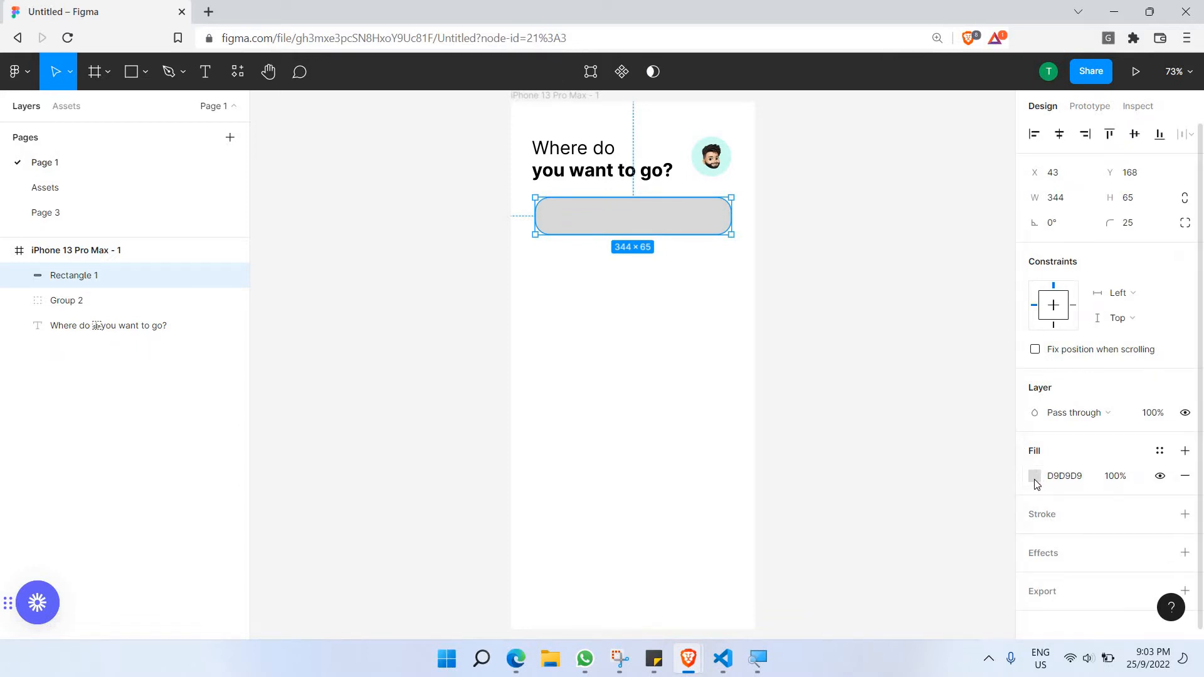
click(1034, 478)
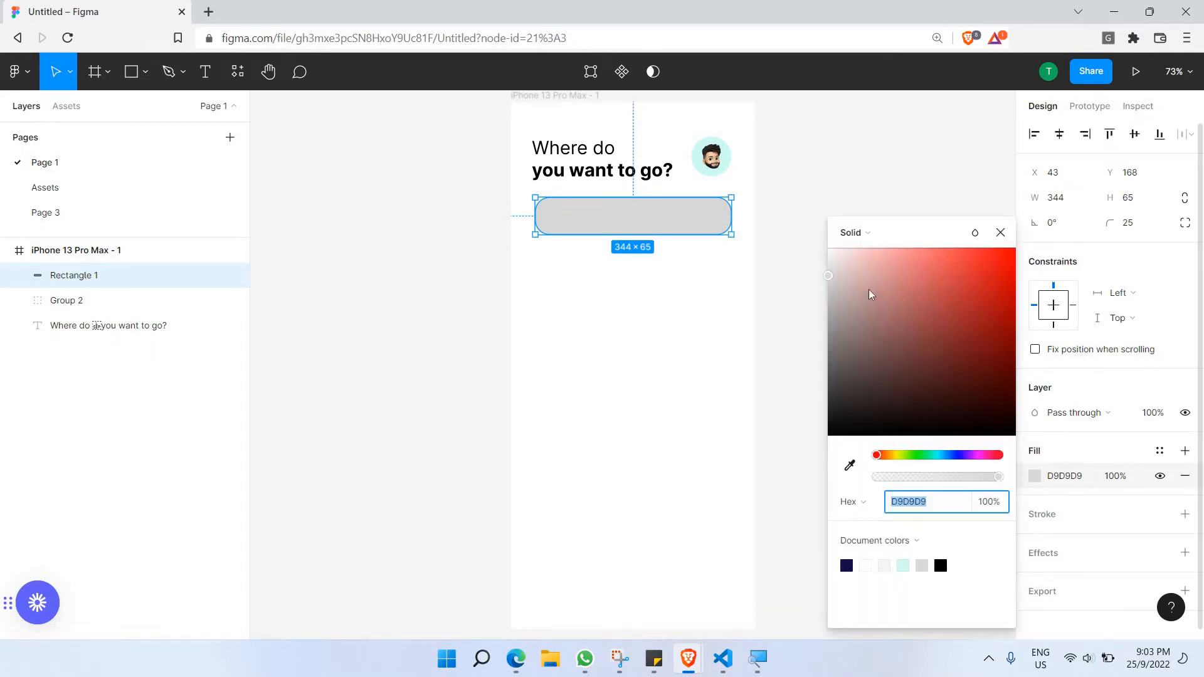
text(000000)
key(Return)
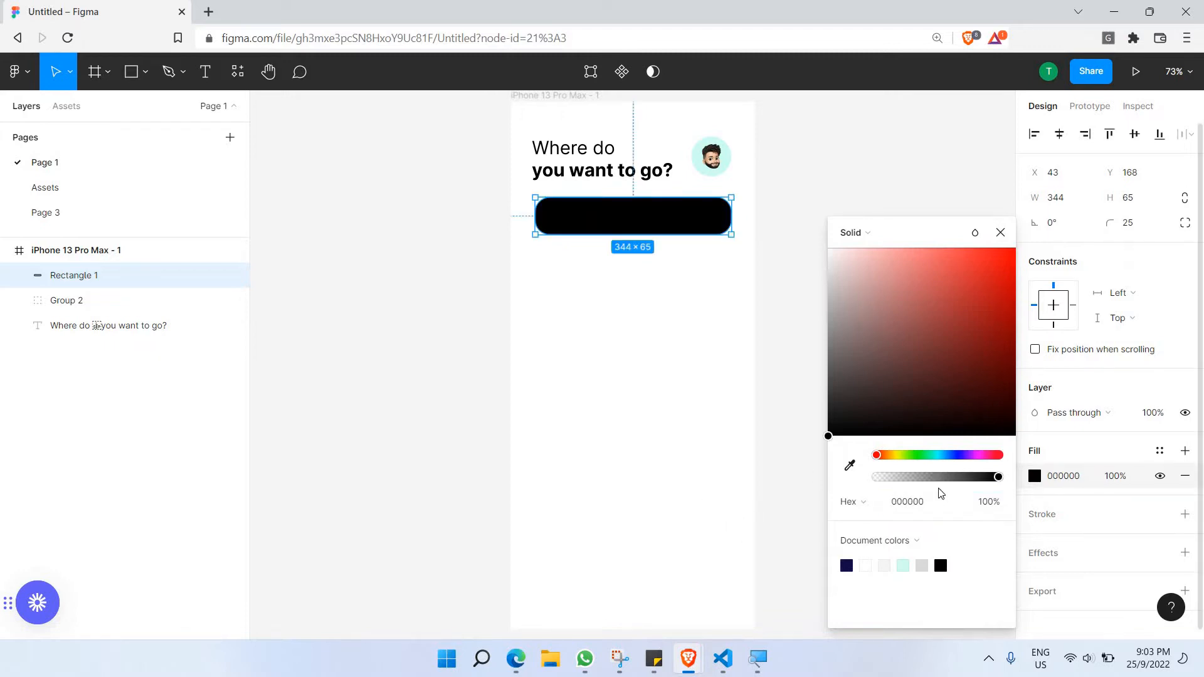
Try 25% and 10% opacity for the rounded rectangle's black fill, and settle on 5%.
click(990, 504)
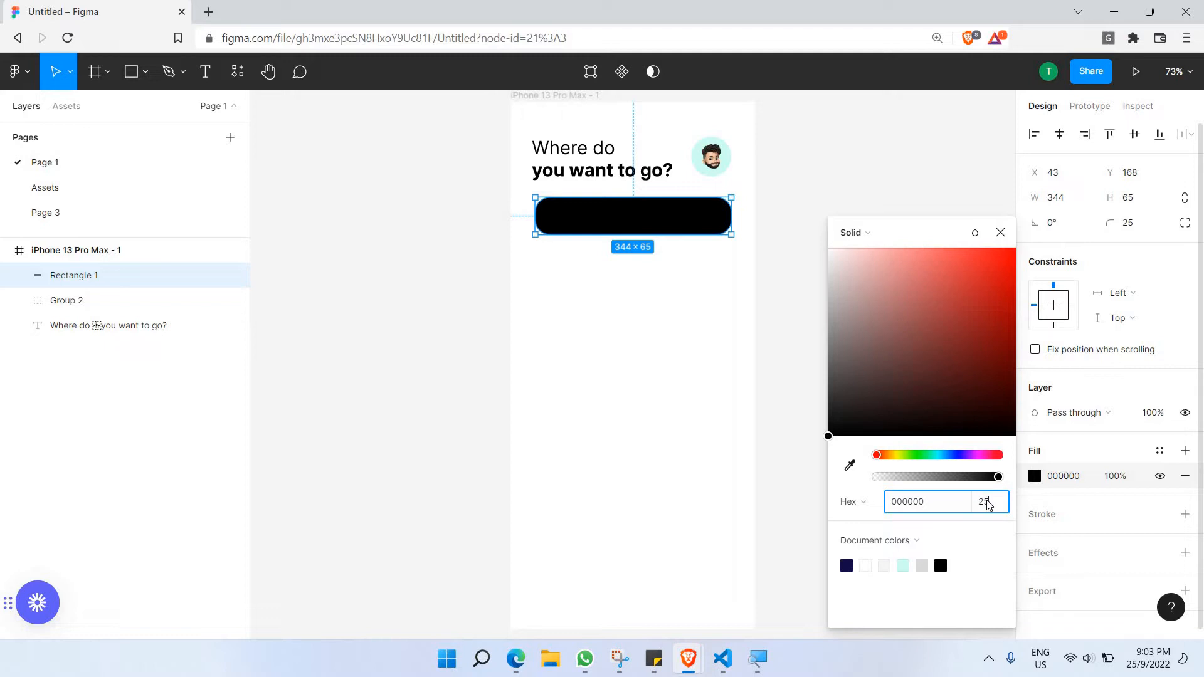
key(Return)
click(977, 504)
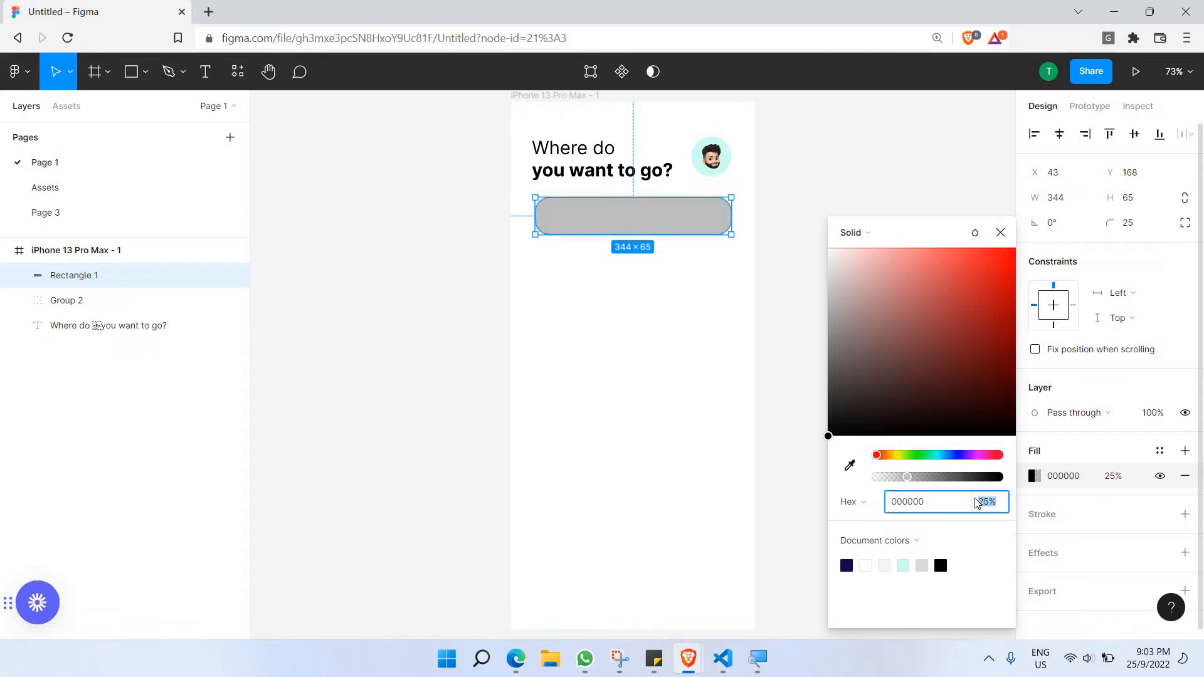
text(10)
key(Return)
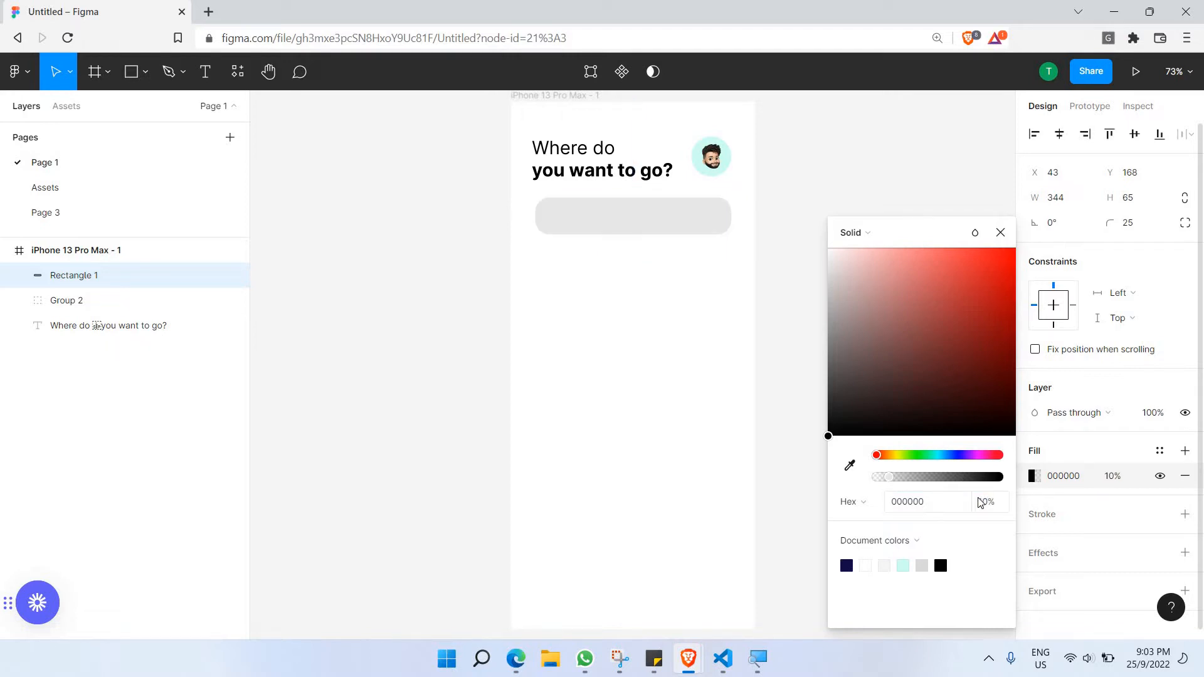
click(982, 504)
text(5)
key(Return)
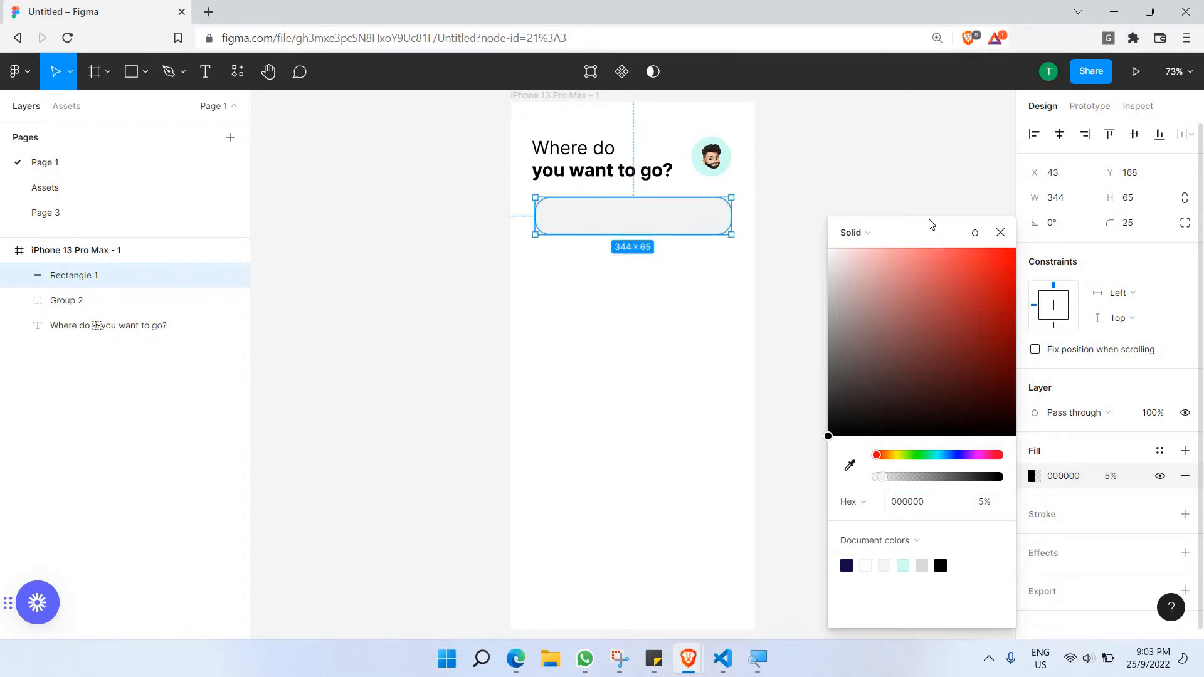
click(913, 177)
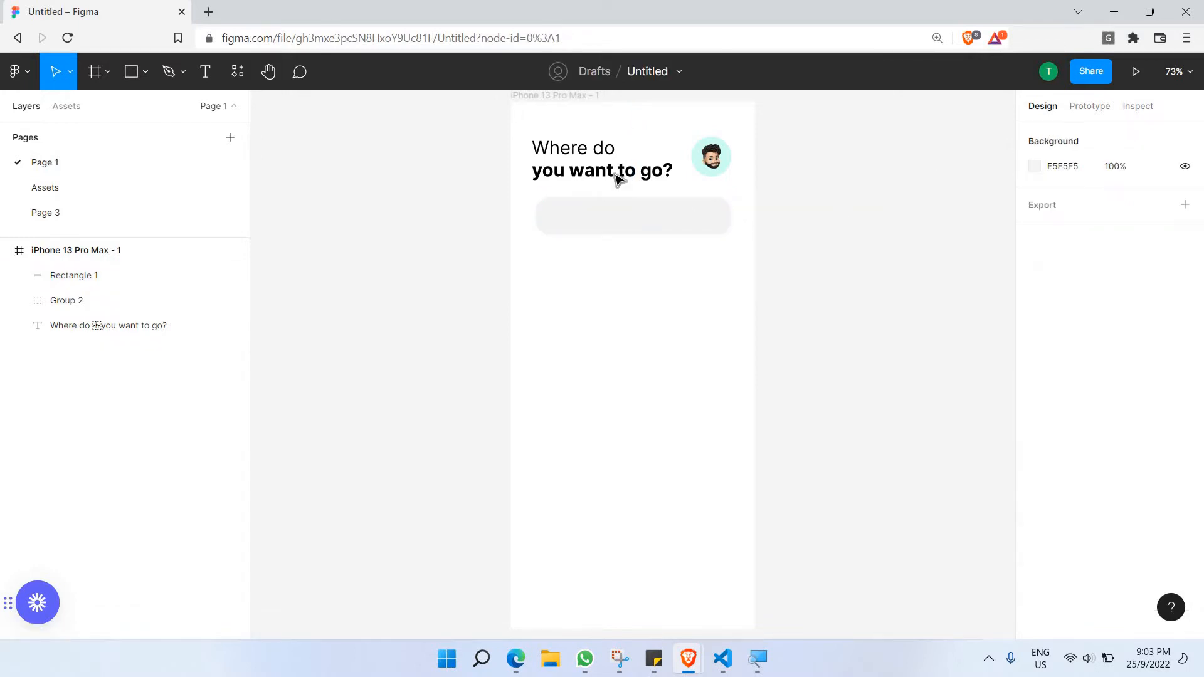
Add the text "Discover city" inside the search bar and widen its text box to about 212 × 26 so it fits one line.
scroll(615, 178, up, 5)
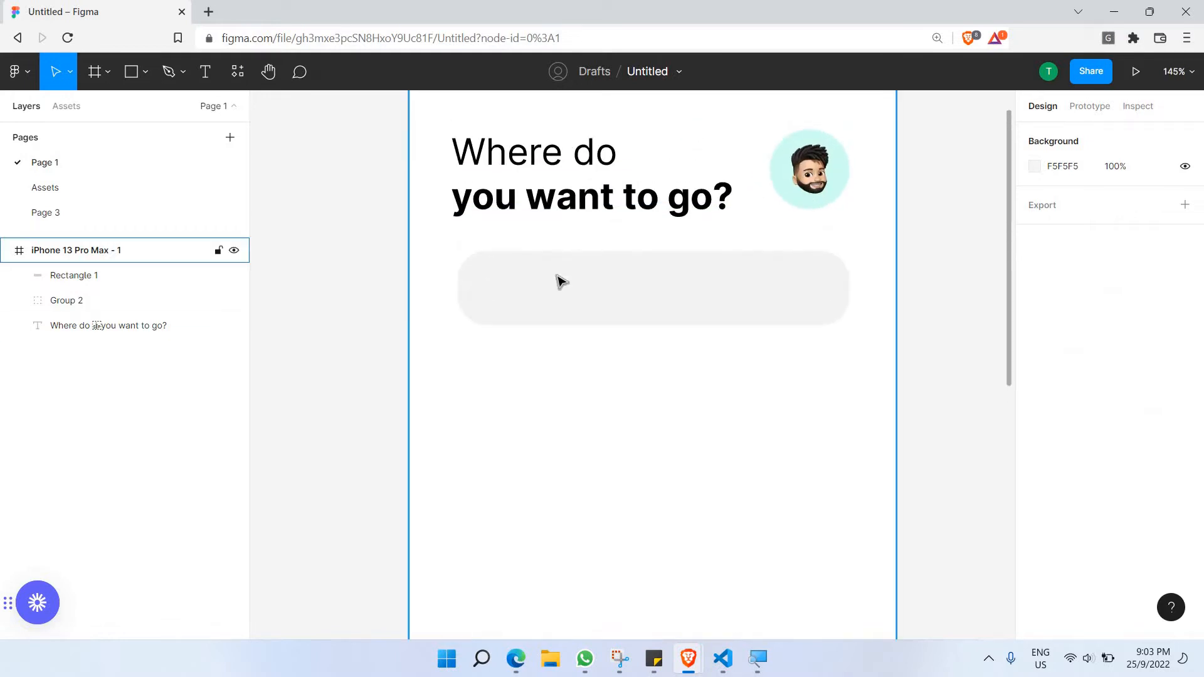
scroll(561, 281, up, 1)
click(495, 295)
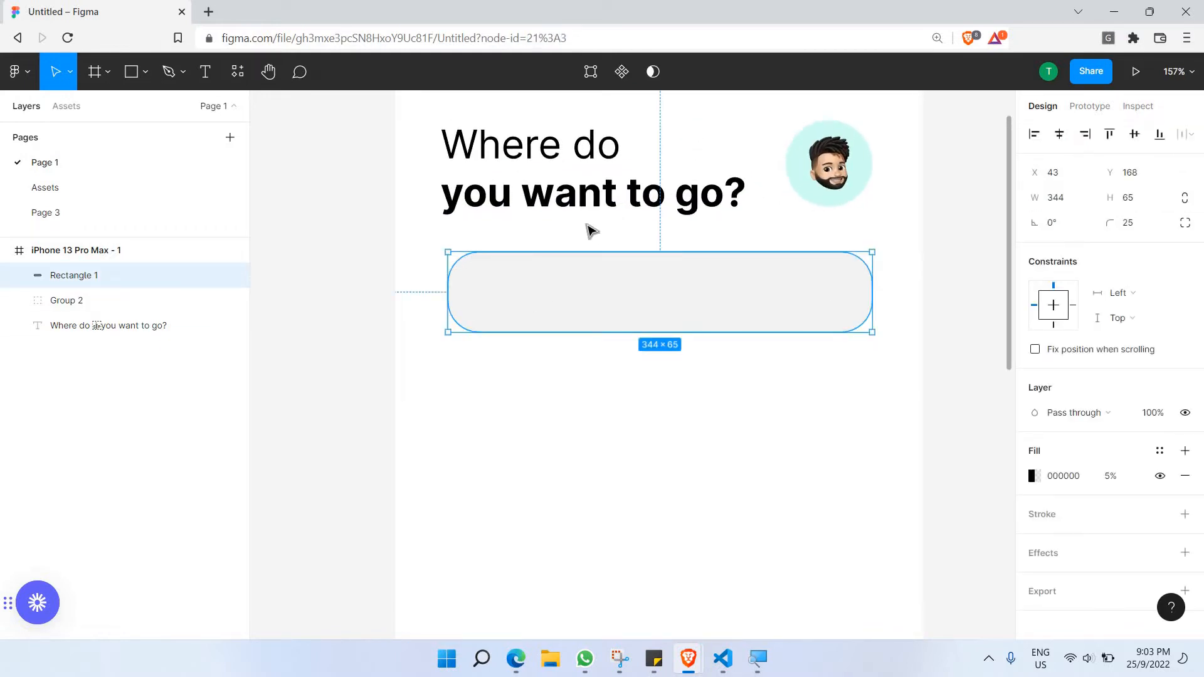
key(t)
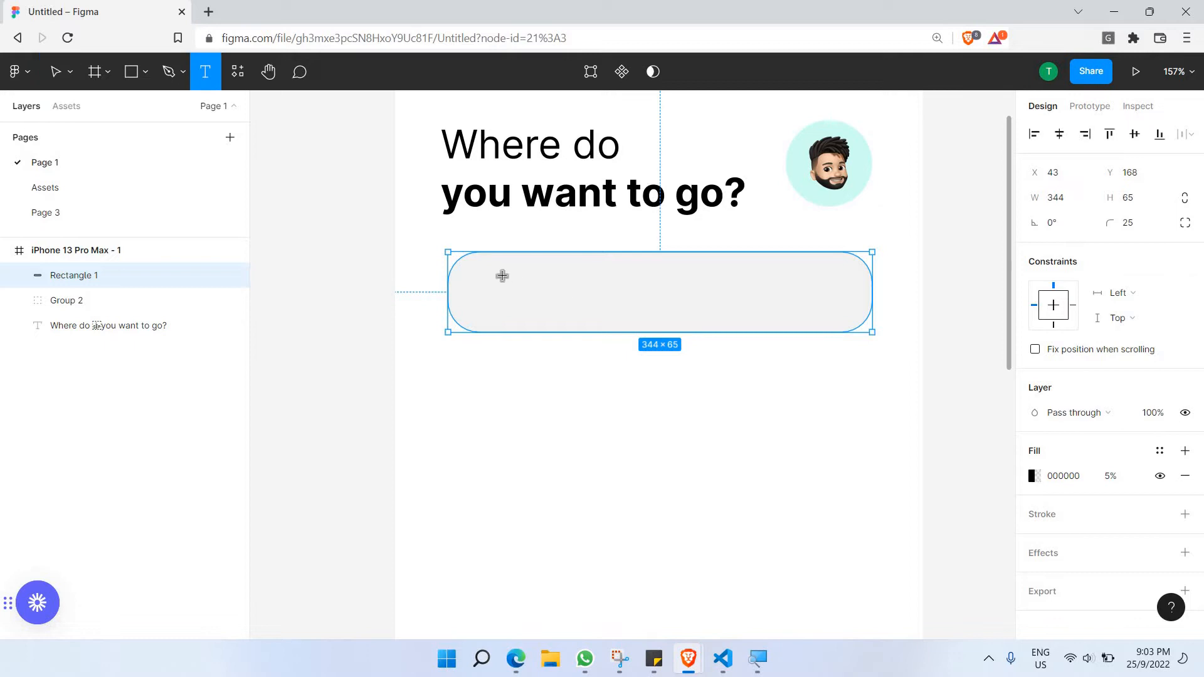
drag(494, 275, 732, 308)
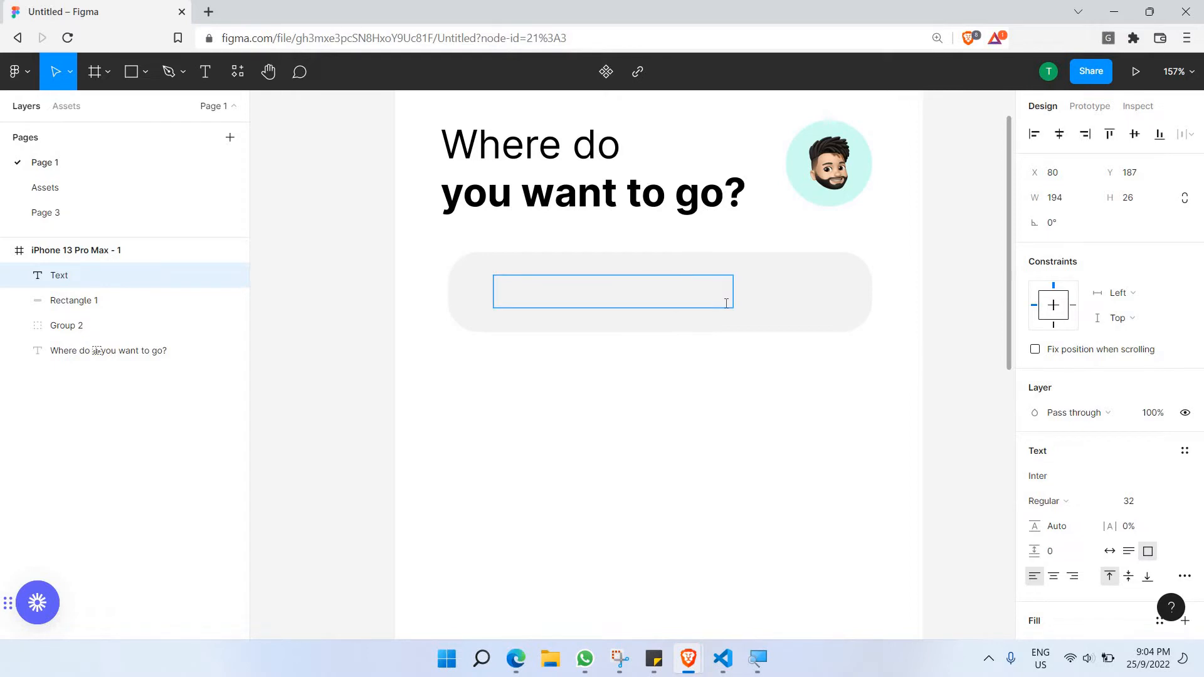
text(Disco)
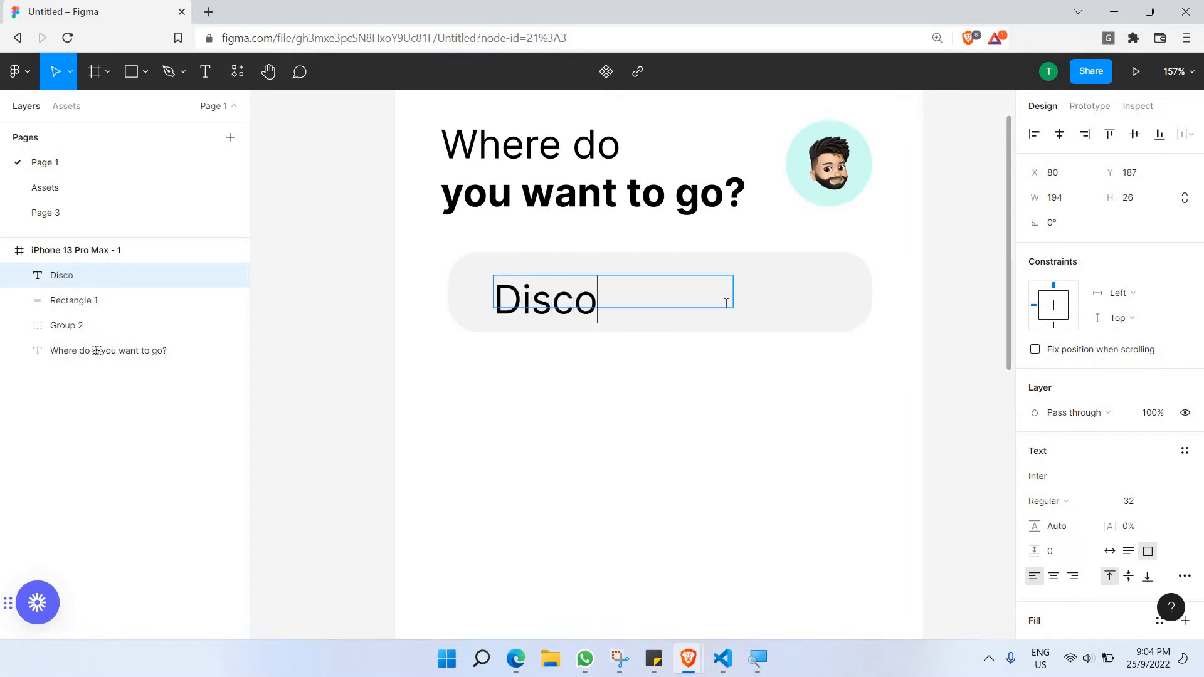
text(ver)
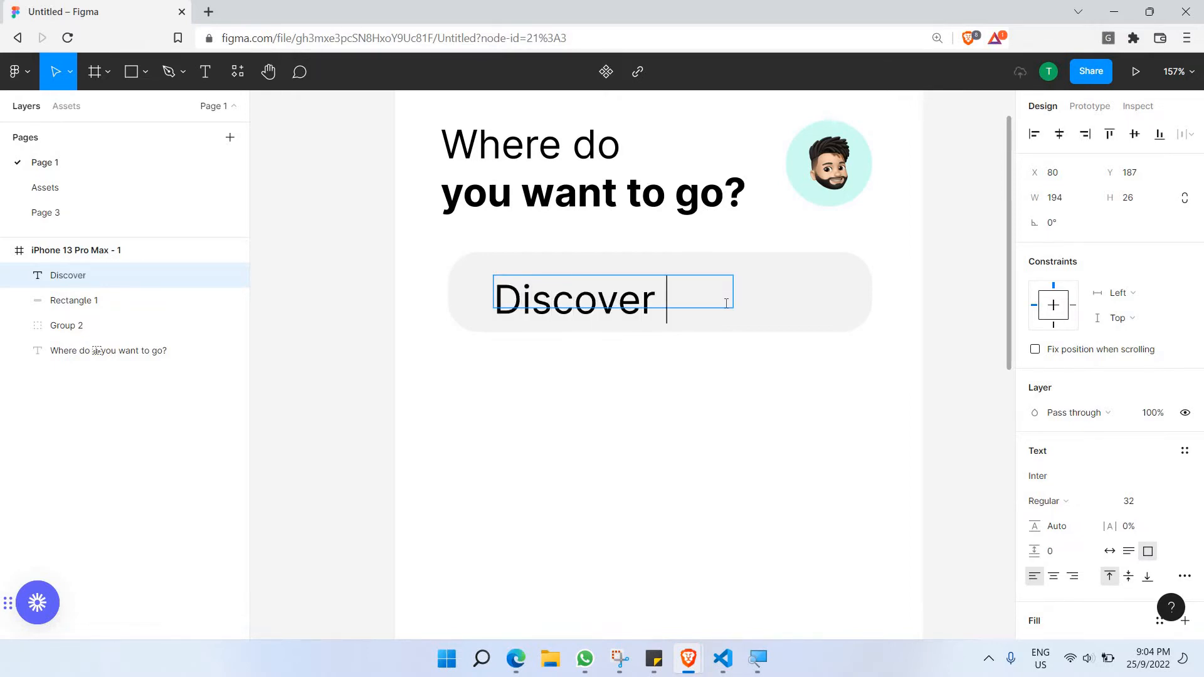
text( city)
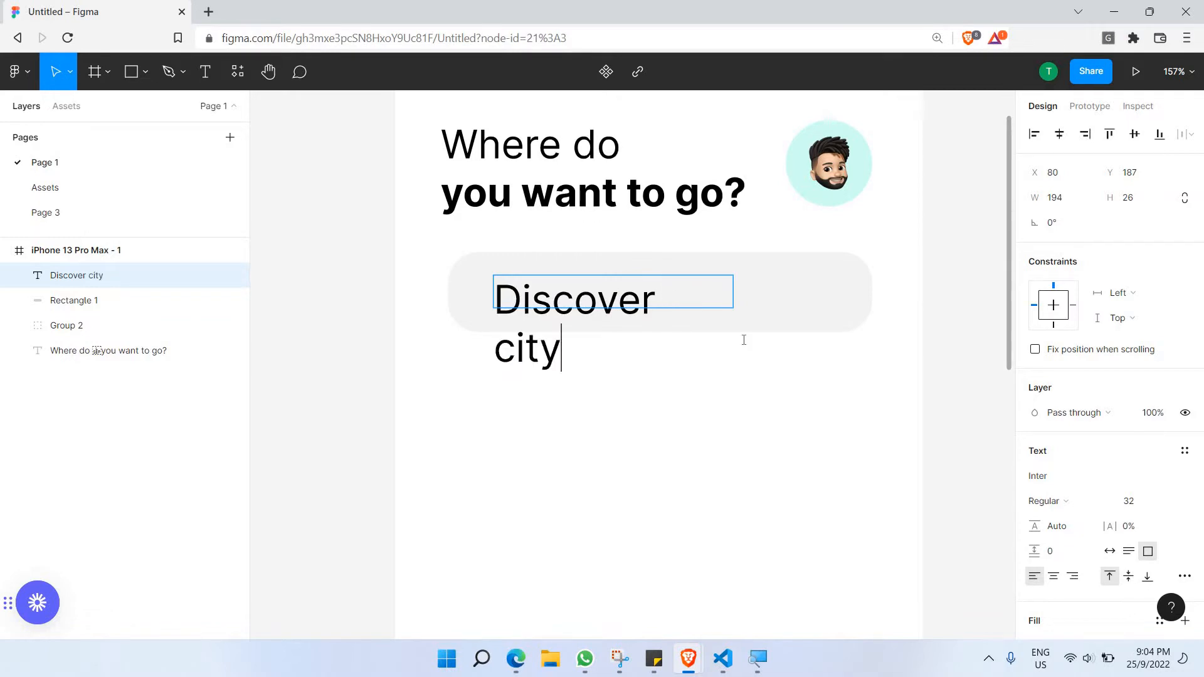
key(Escape)
drag(746, 284, 758, 282)
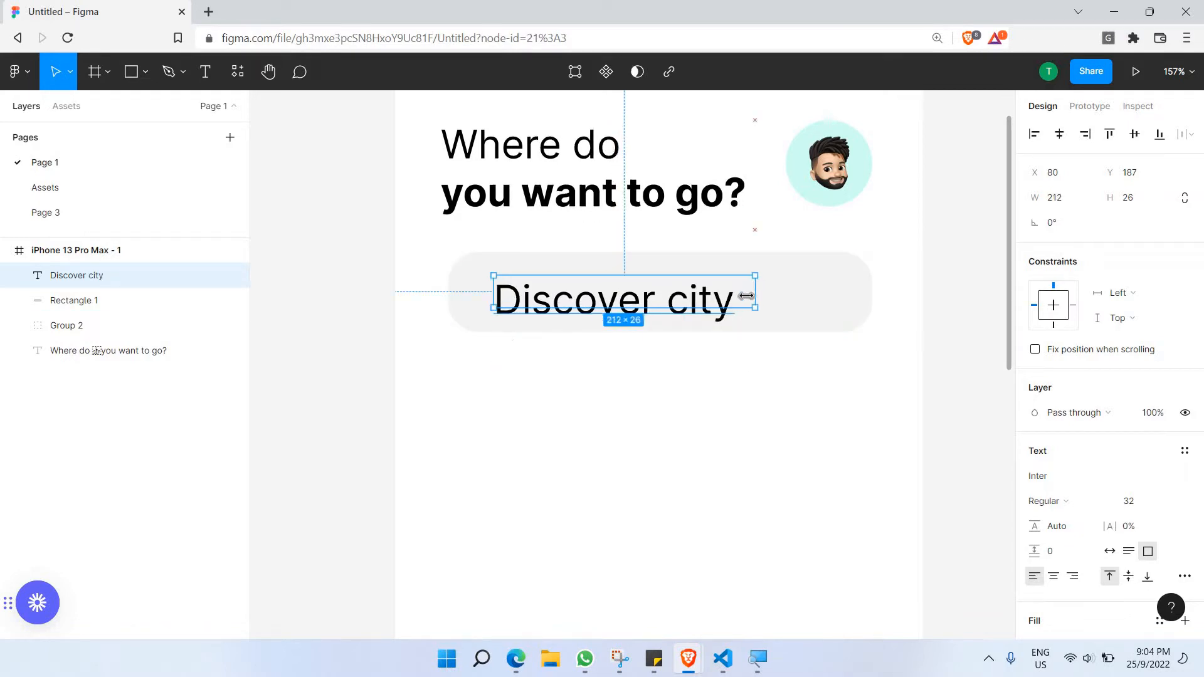
Reduce the font size of the "Discover city" text to 20.
double_click(699, 306)
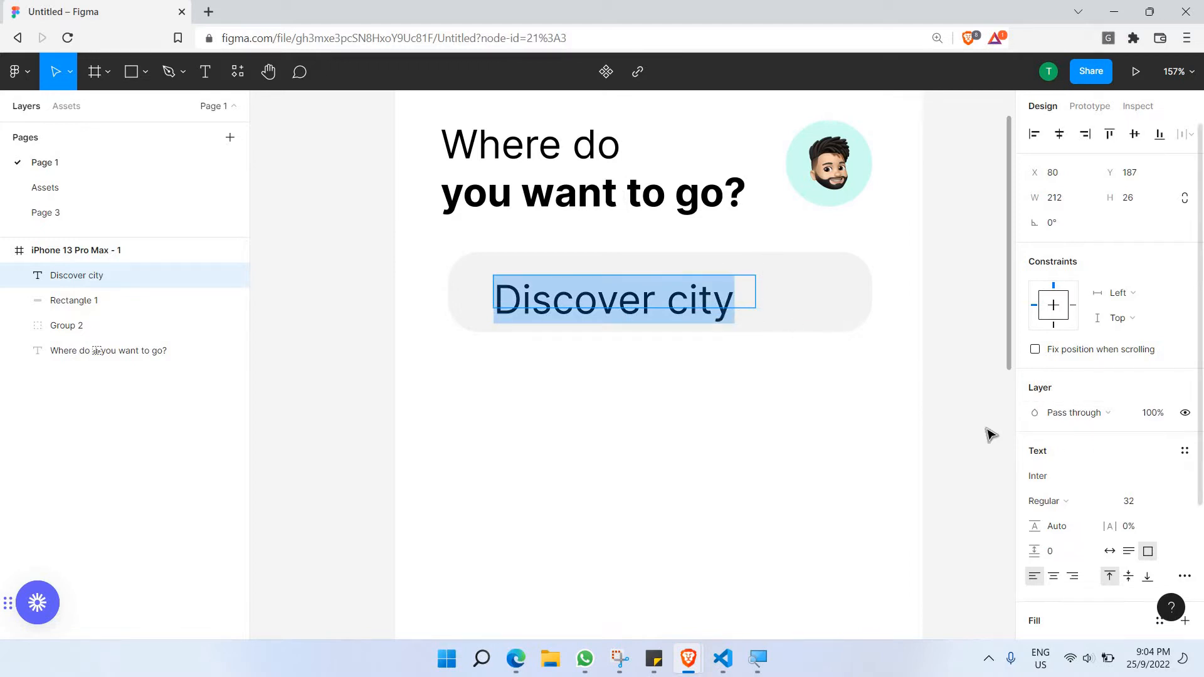
click(1168, 501)
click(1165, 488)
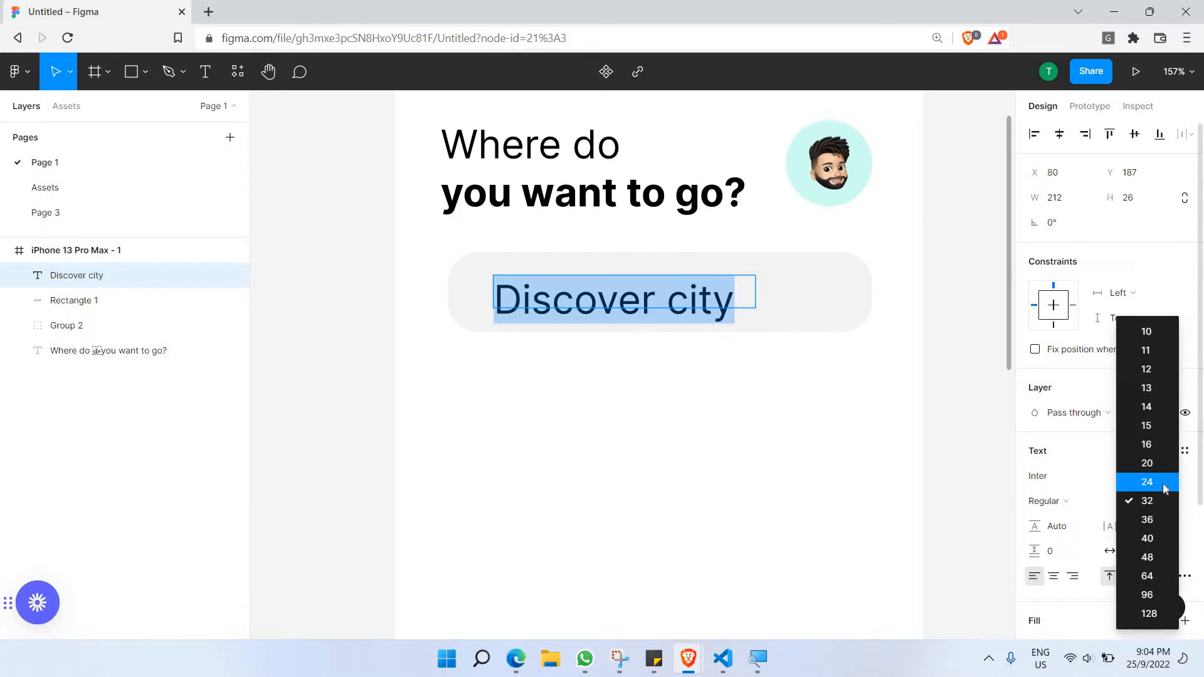
click(1160, 499)
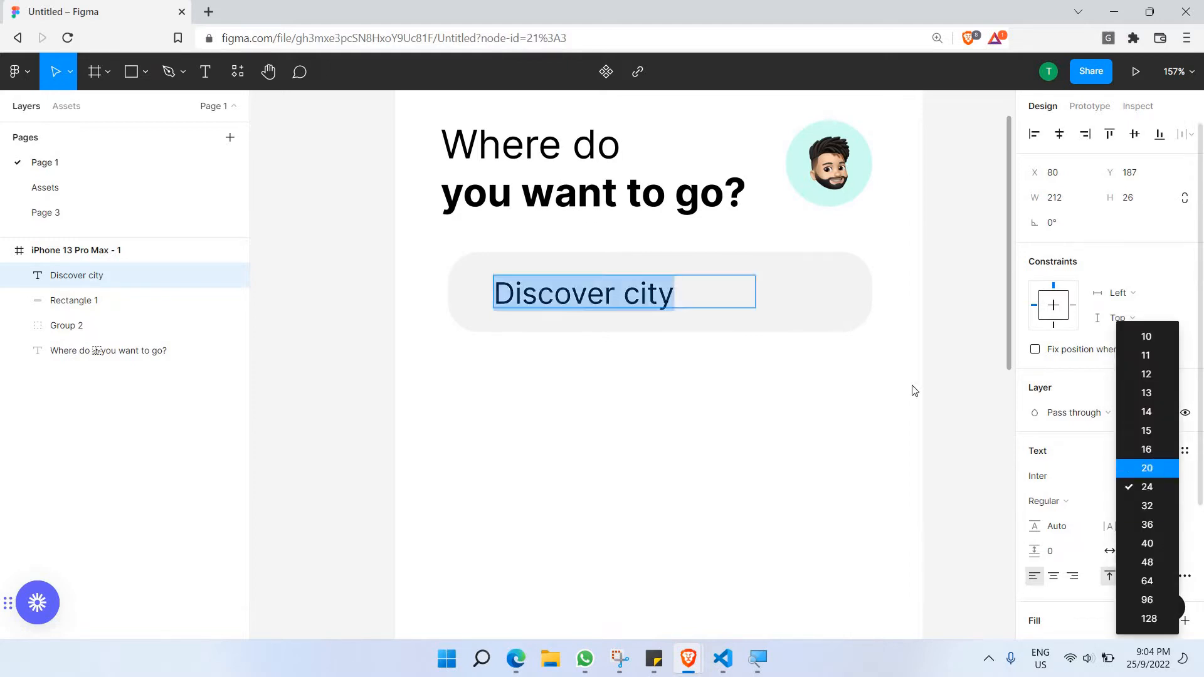
click(1155, 468)
key(Escape)
Shift the "Discover city" text to X 92 and align it vertically to the middle of its text box.
drag(594, 292, 593, 294)
key(Return)
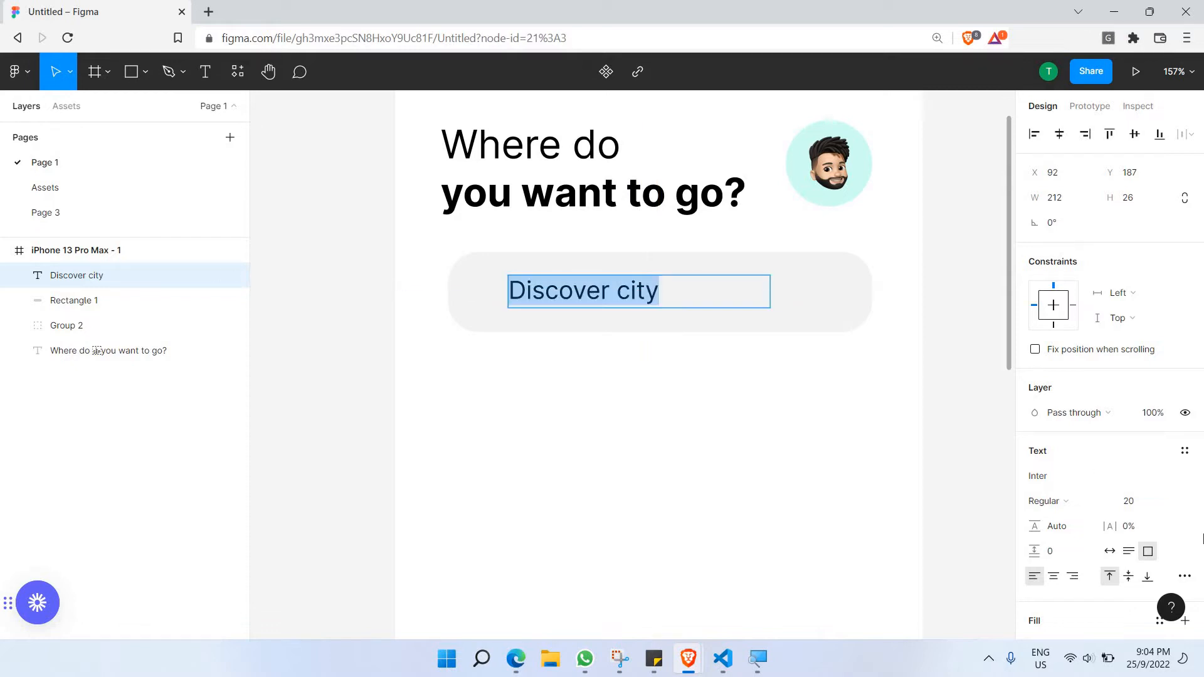
click(1129, 577)
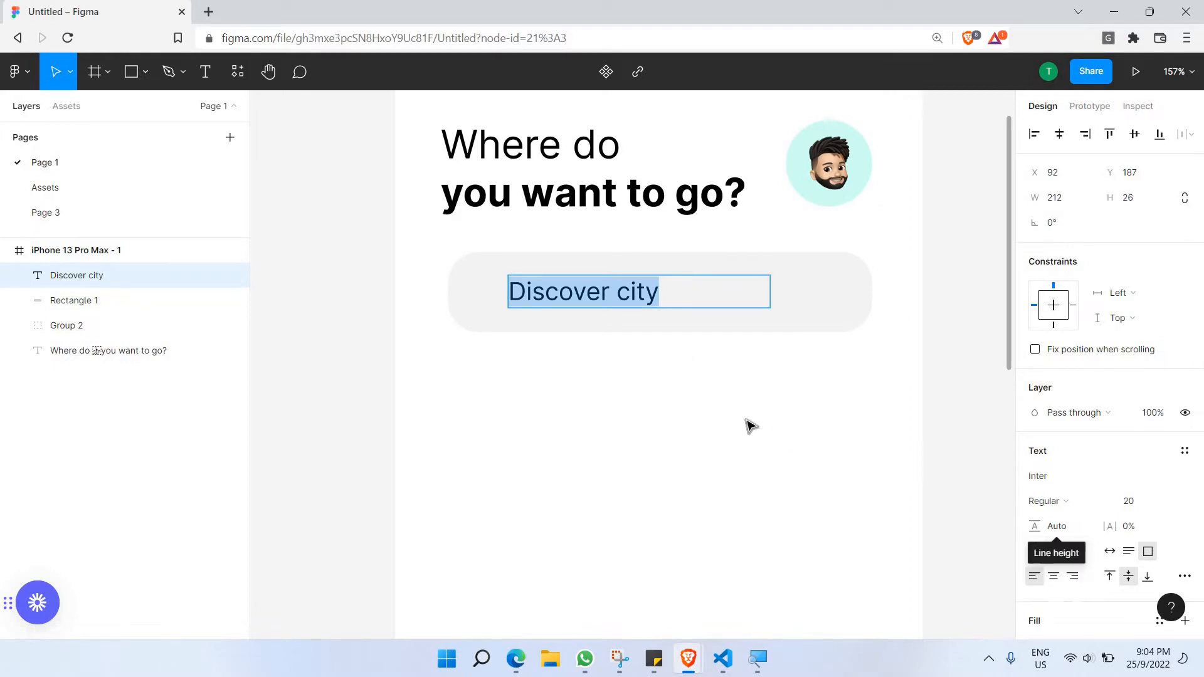
key(Escape)
click(878, 543)
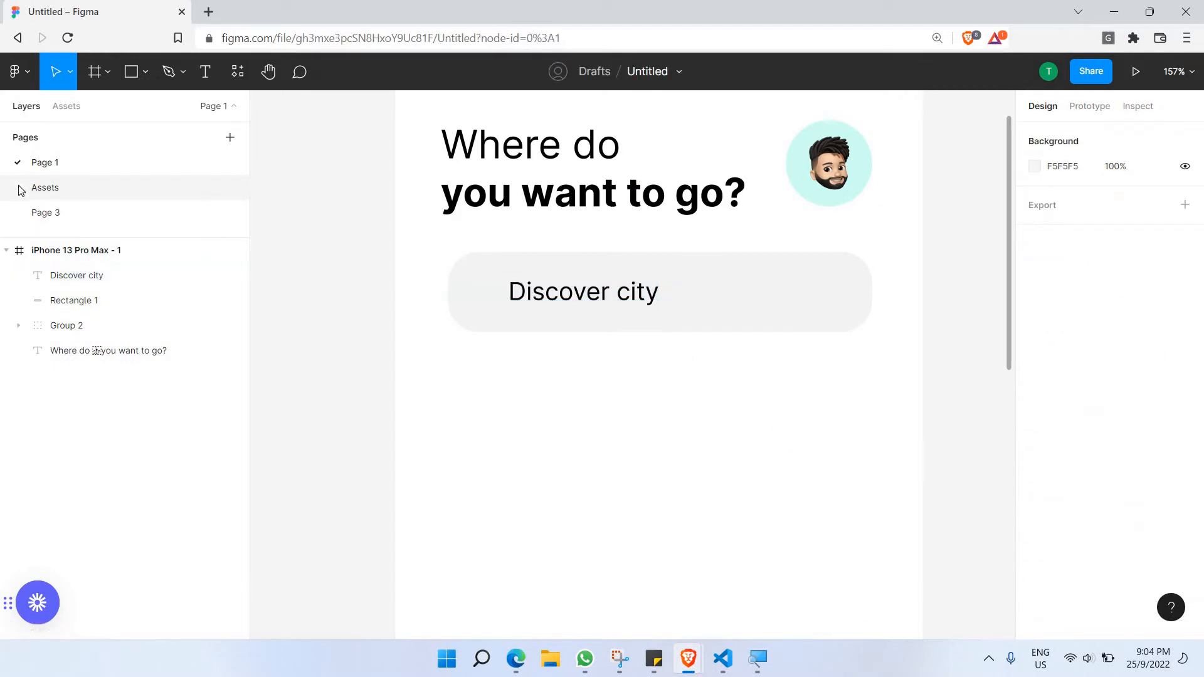
Copy the sliders filter icon from the Assets page and paste it into the phone frame on Page 1.
click(20, 188)
scroll(546, 360, down, 10)
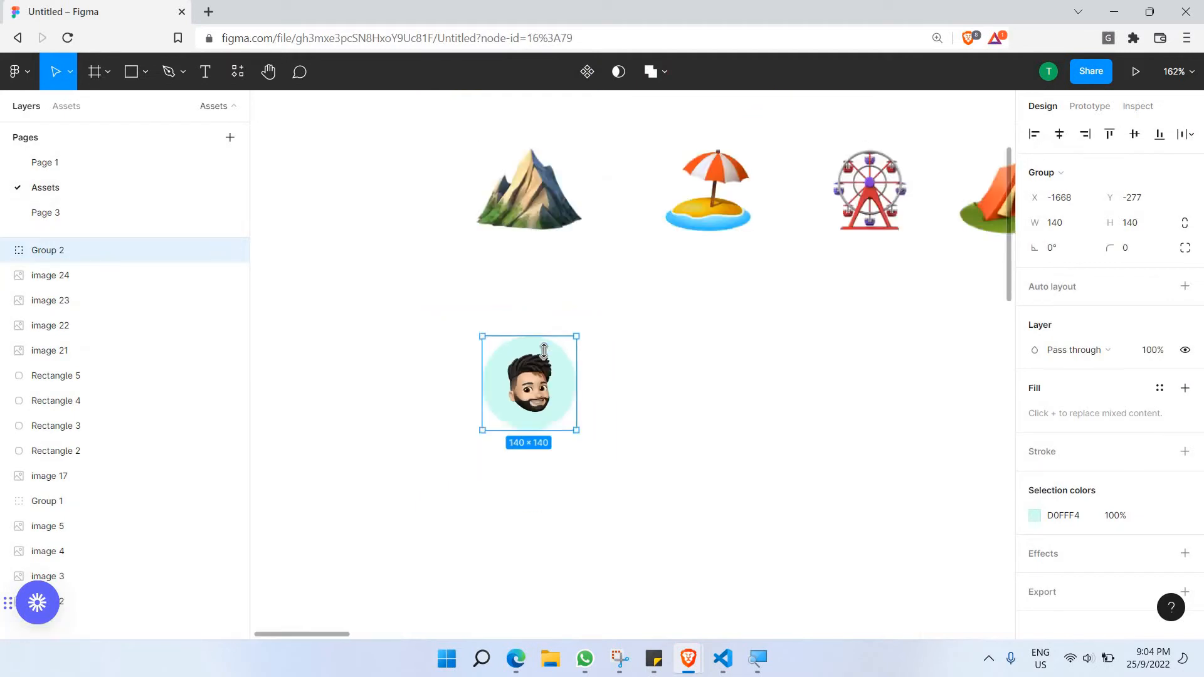
scroll(546, 361, right, 10)
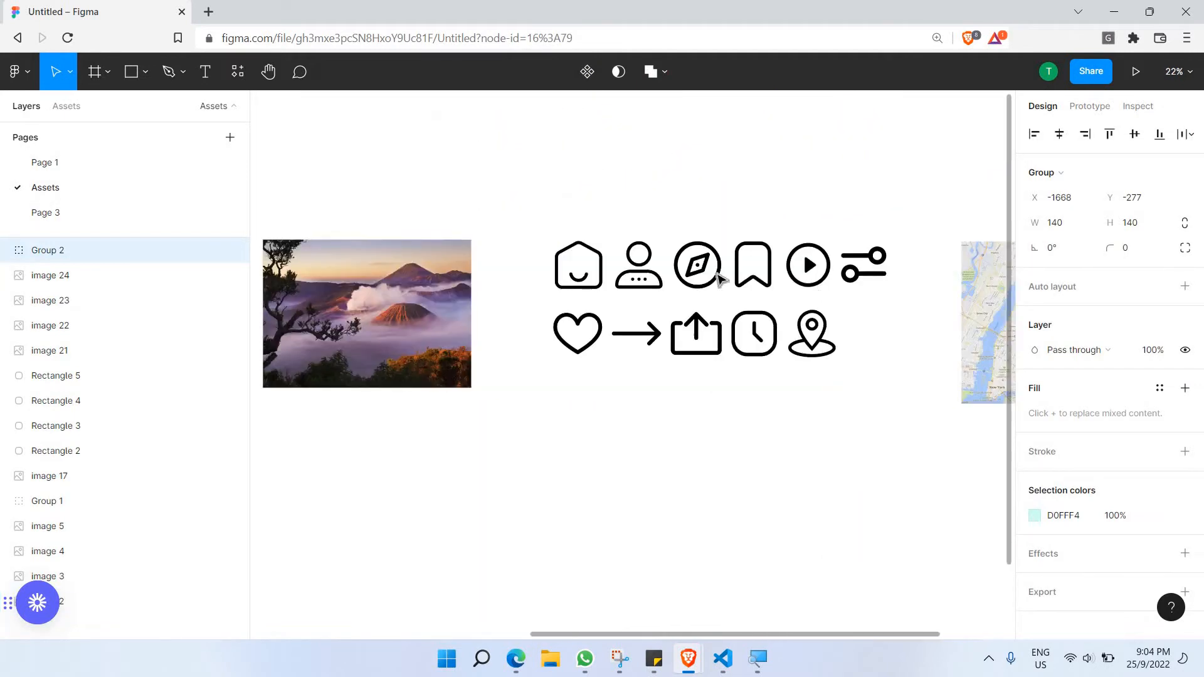
scroll(697, 278, up, 3)
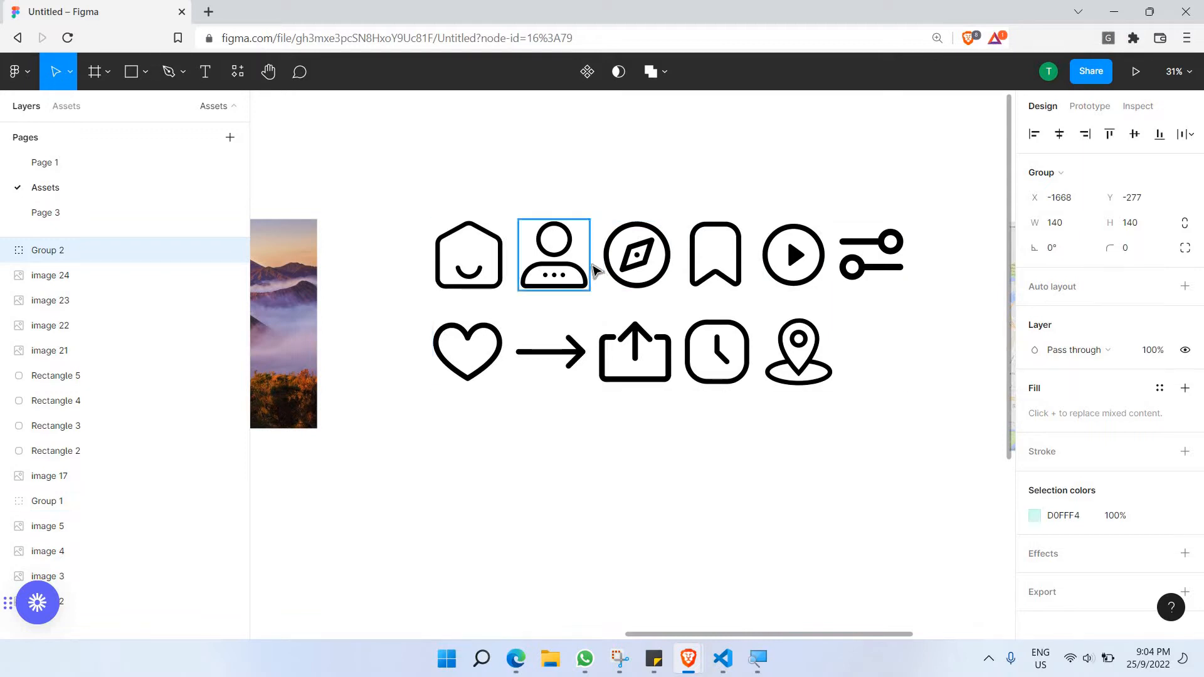
ctrl+click(878, 270)
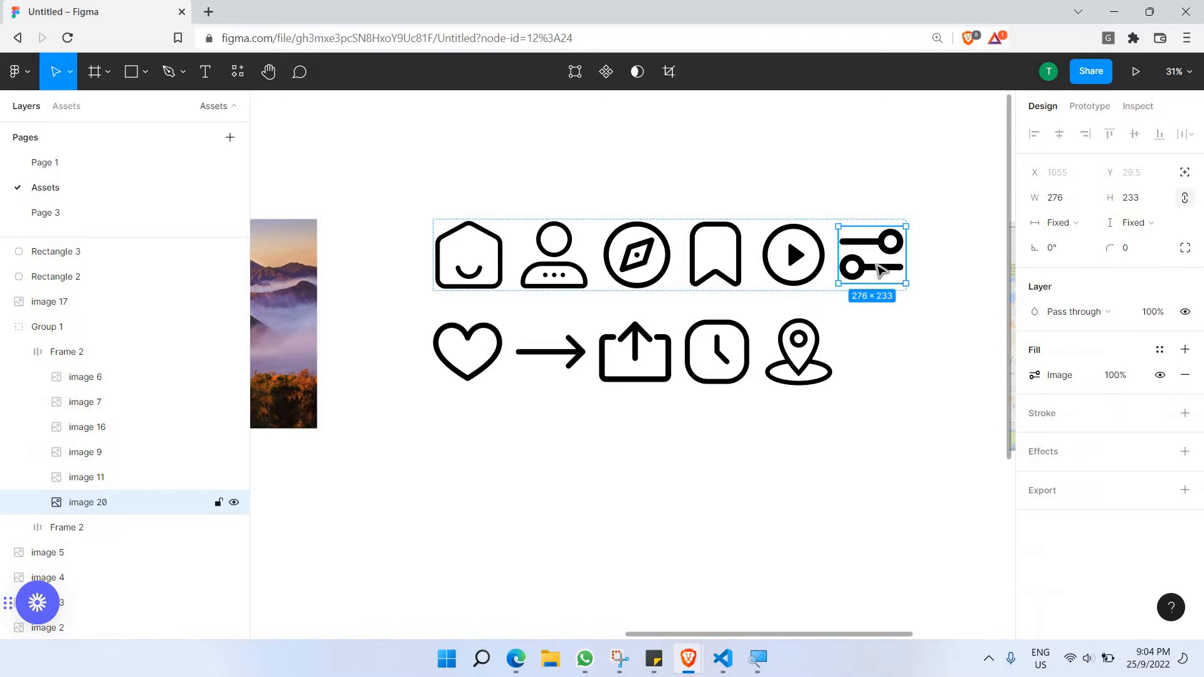
click(73, 165)
click(815, 322)
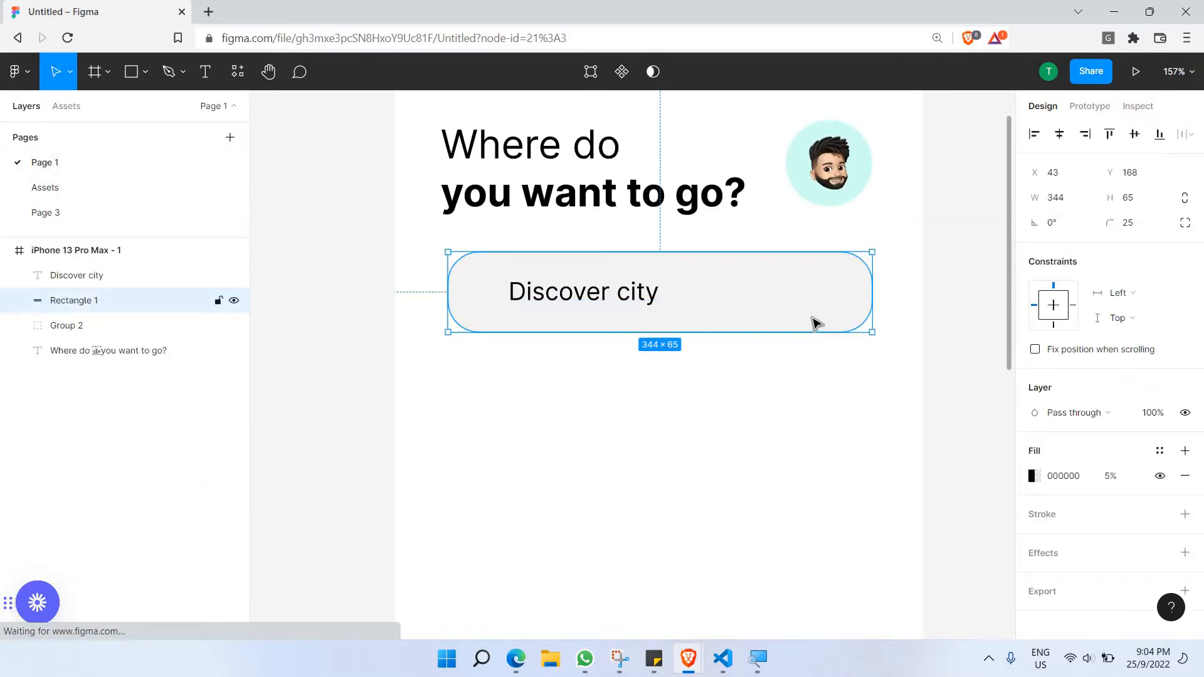
key(ctrl+v)
Shrink the pasted filter icon proportionally to about 31 × 26 and place it at the search bar's right end, at X 328, Y 187.
scroll(561, 158, down, 3)
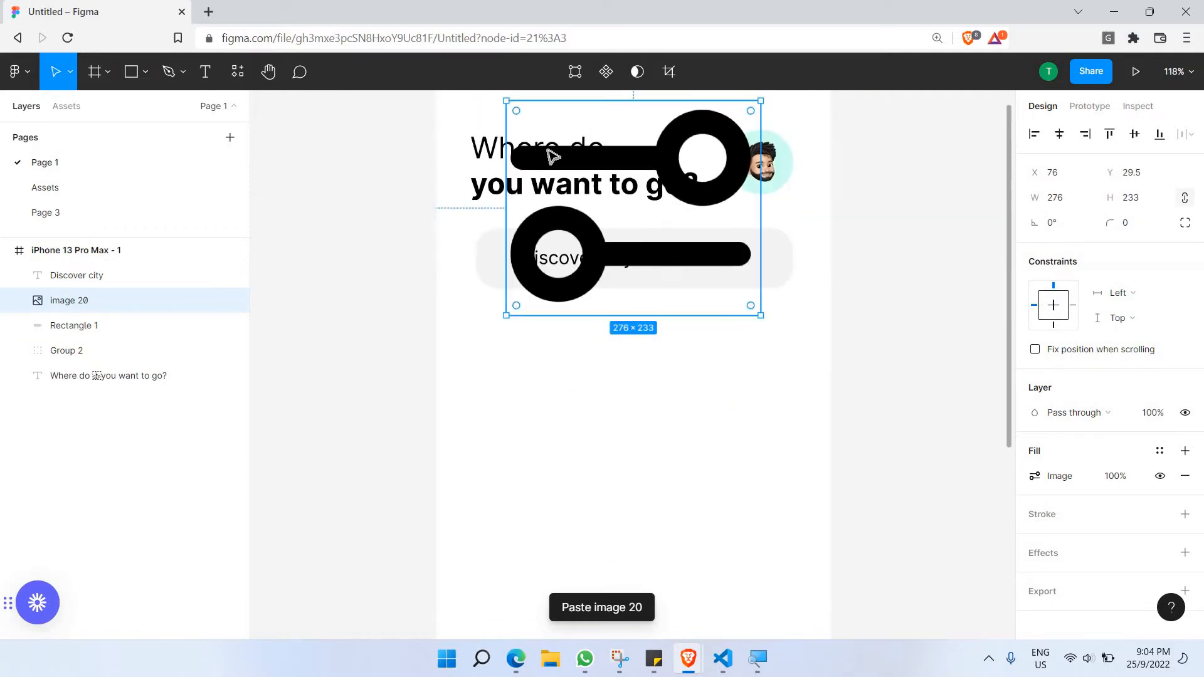
scroll(539, 147, up, 1)
drag(504, 125, 559, 182)
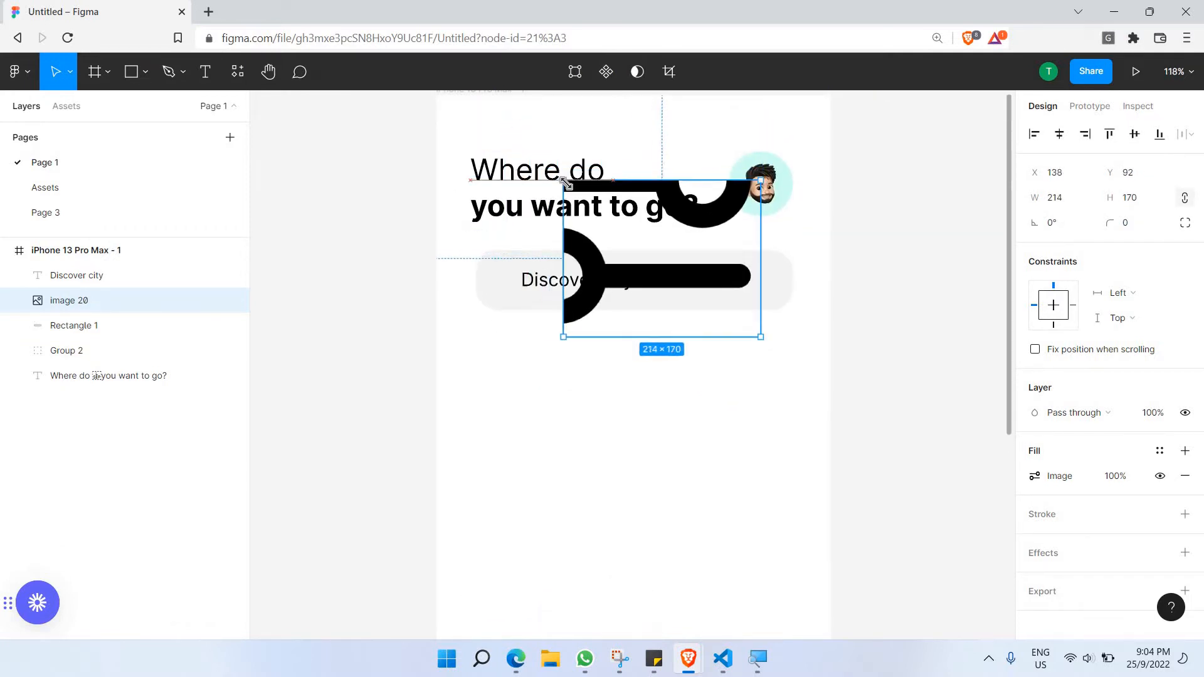
key(ctrl+z)
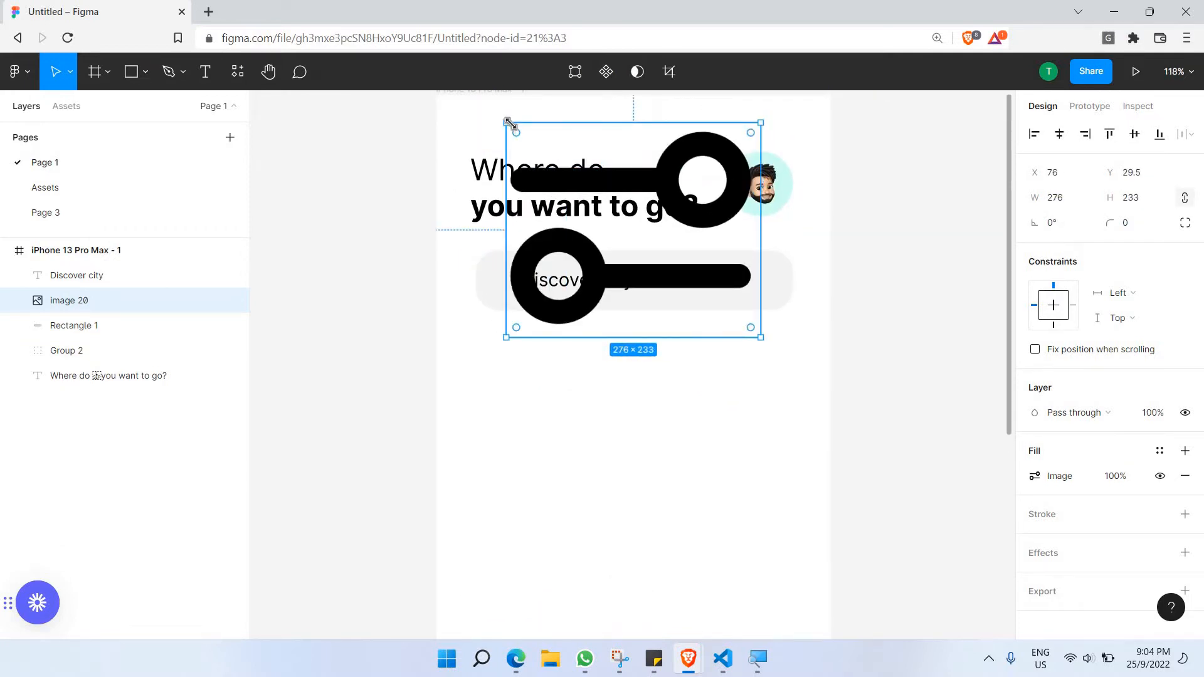
drag(510, 124, 759, 285)
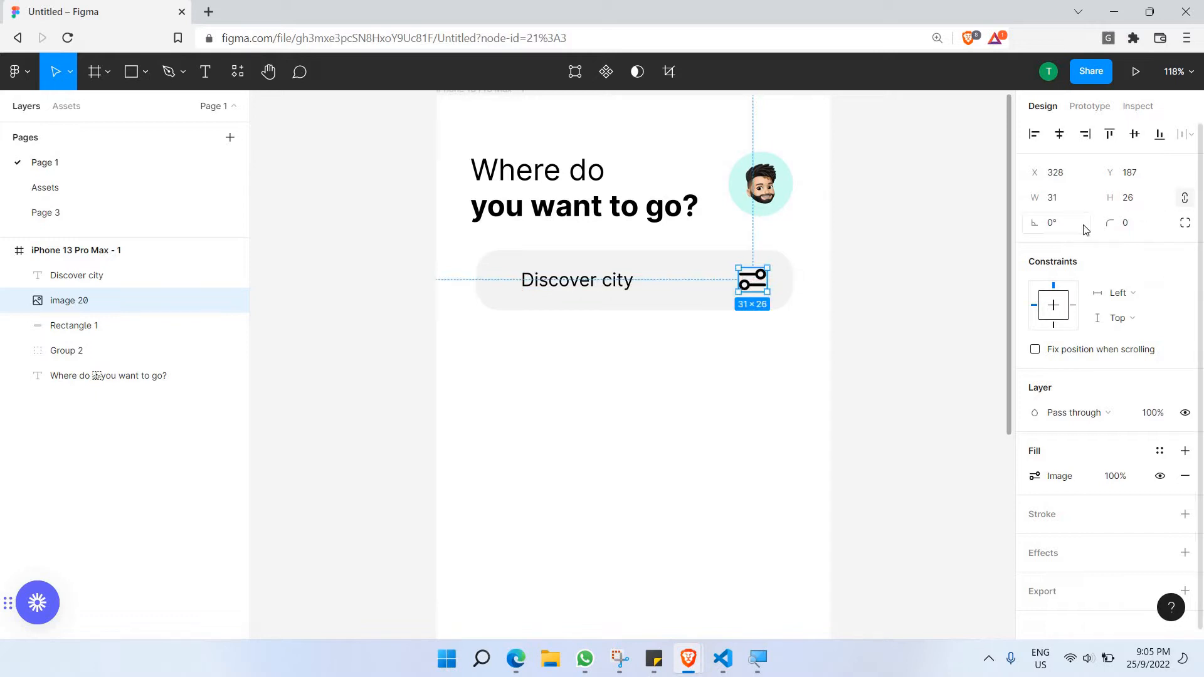
Set the filter icon's width to 30 with its proportions kept.
click(1081, 202)
key(Return)
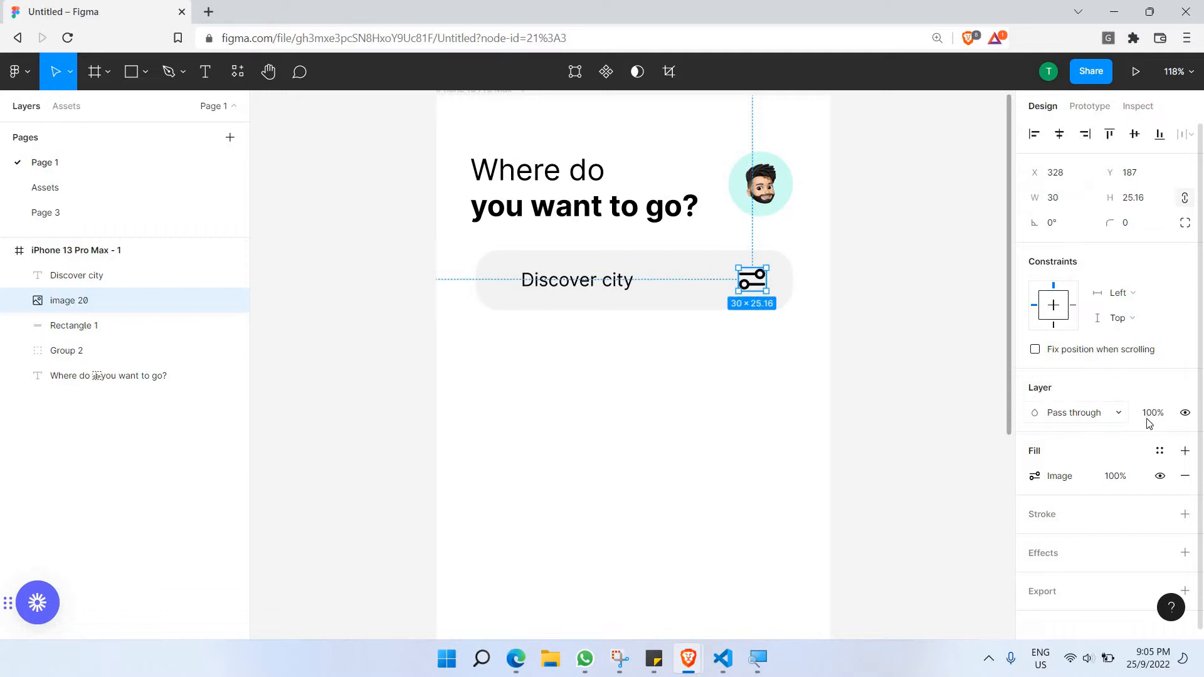
scroll(1097, 452, down, 1)
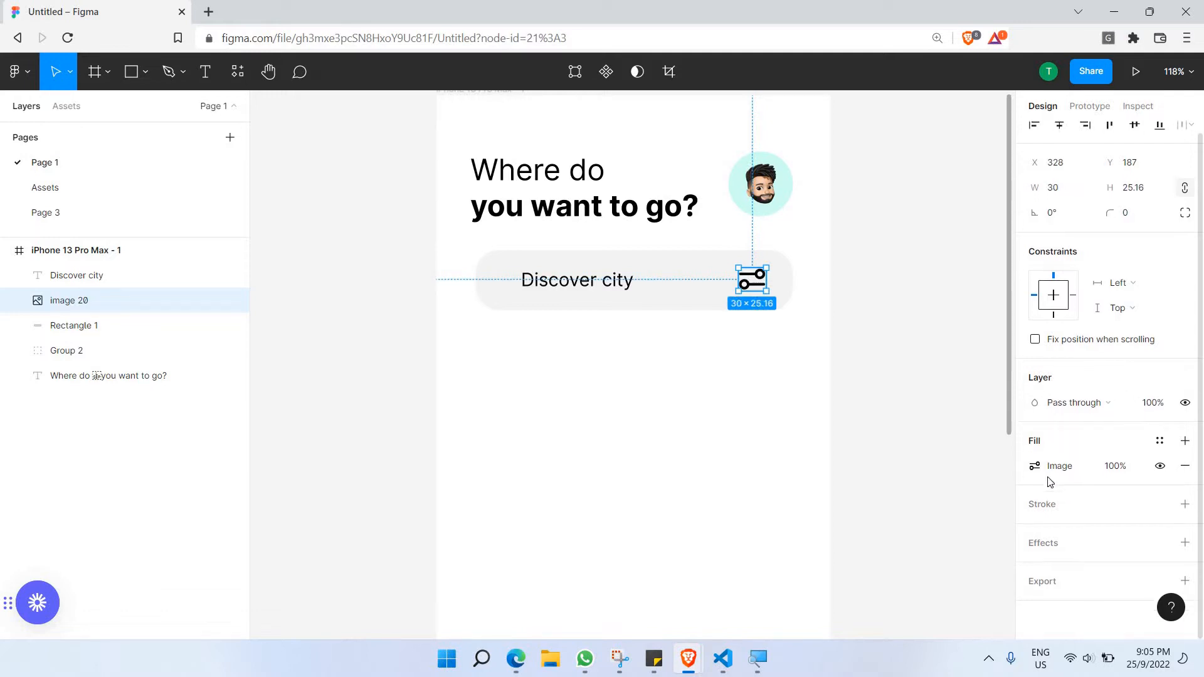
Set the filter icon's image fill opacity to 30%, after trying 10% and 25%.
click(1113, 470)
key(Return)
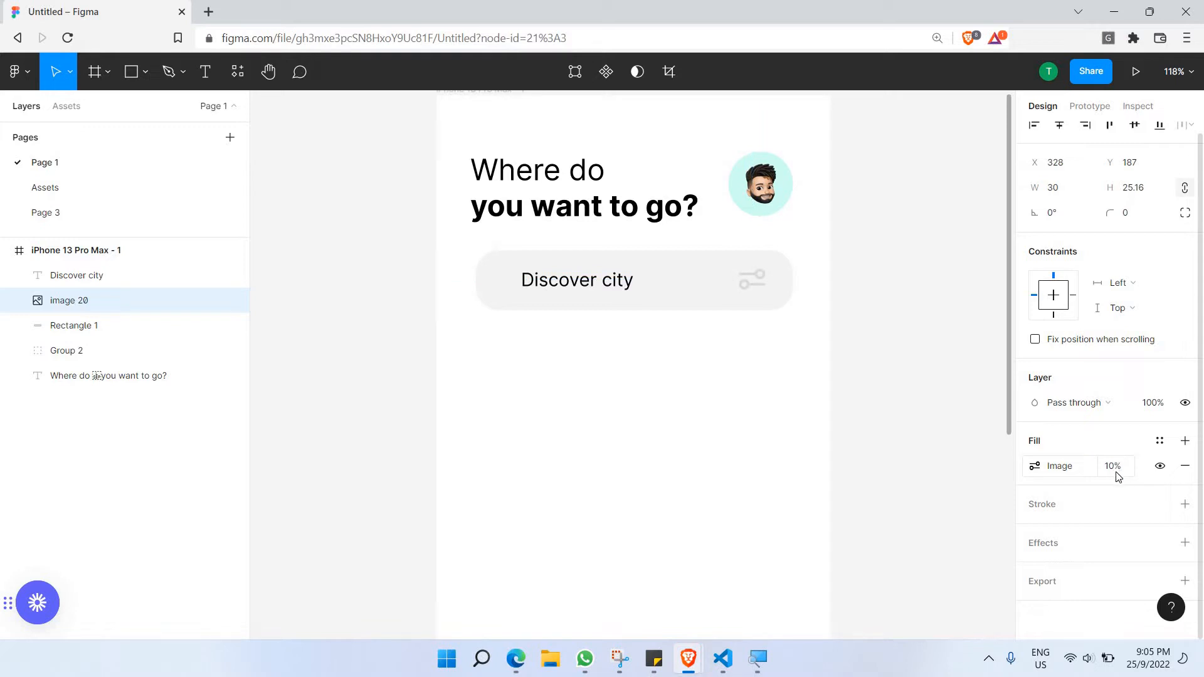
click(1109, 474)
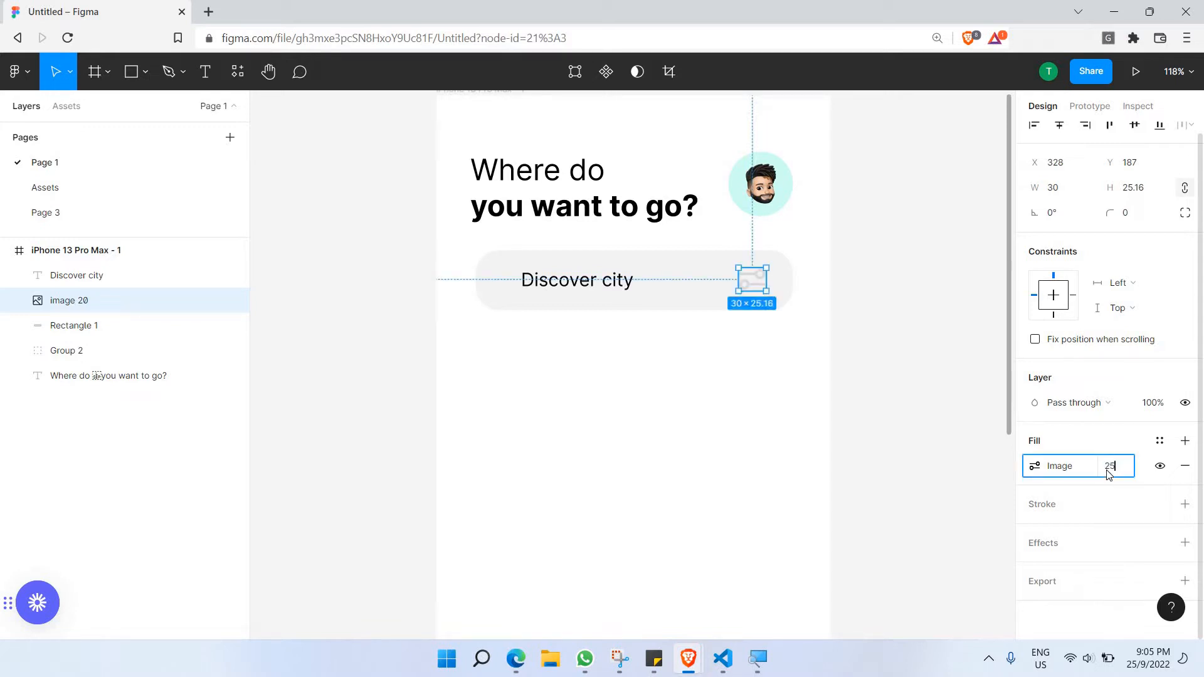
key(Return)
click(1113, 475)
text(30)
key(Return)
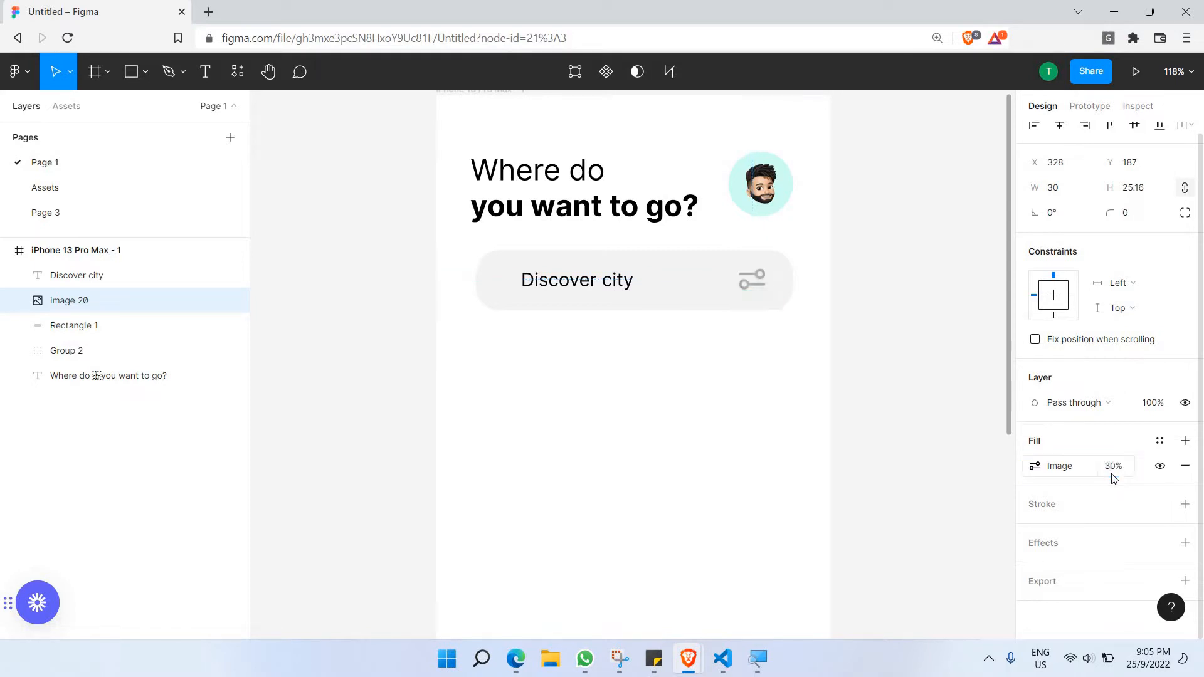
Narrow the "Discover city" text box from its left edge to a width of about 199, starting at X 105.
key(Escape)
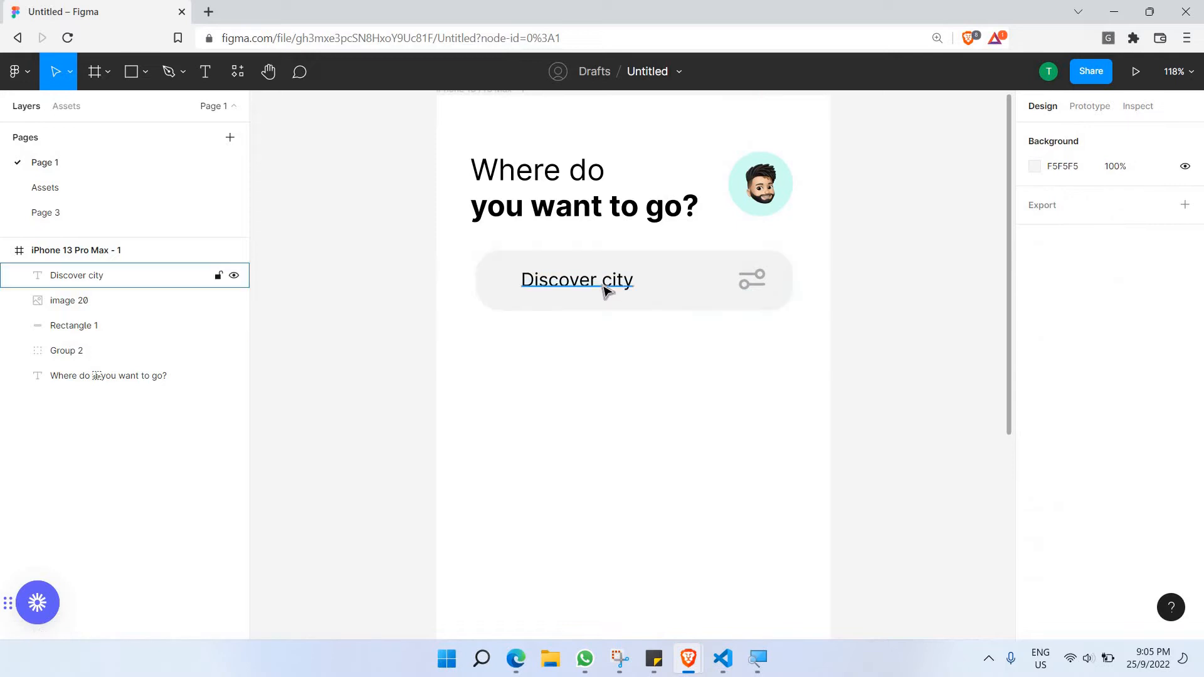
click(600, 284)
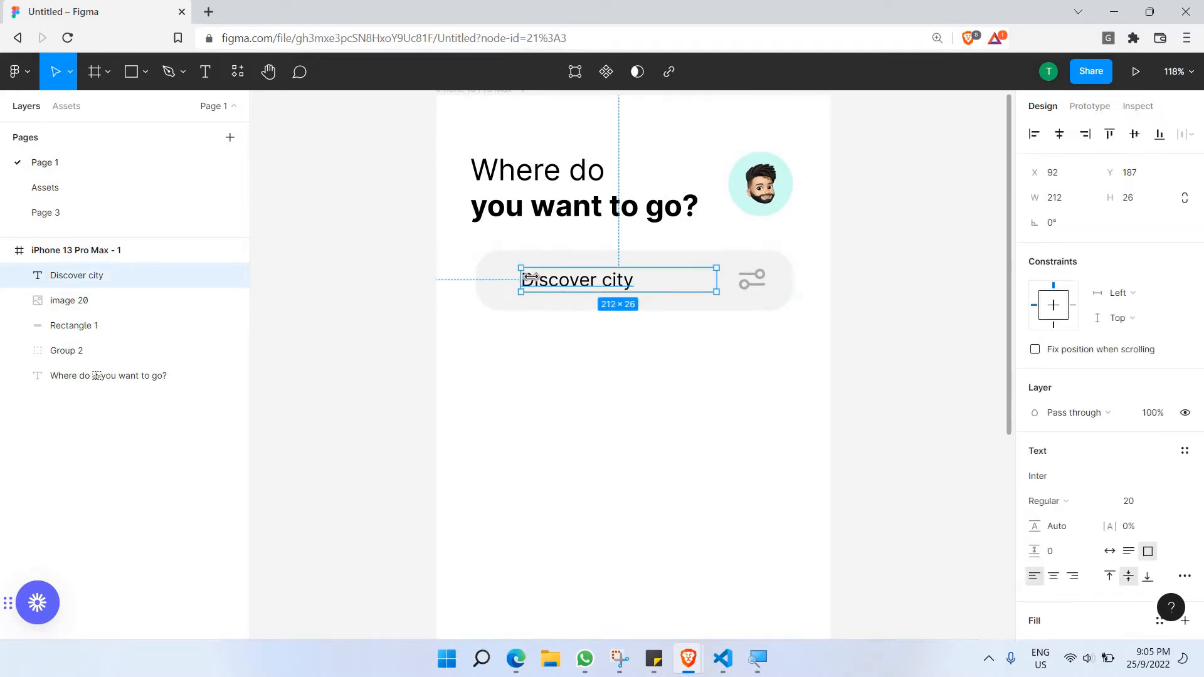
mouse_move(520, 276)
mouse_down()
mouse_move(530, 276)
mouse_move(512, 264)
mouse_up()
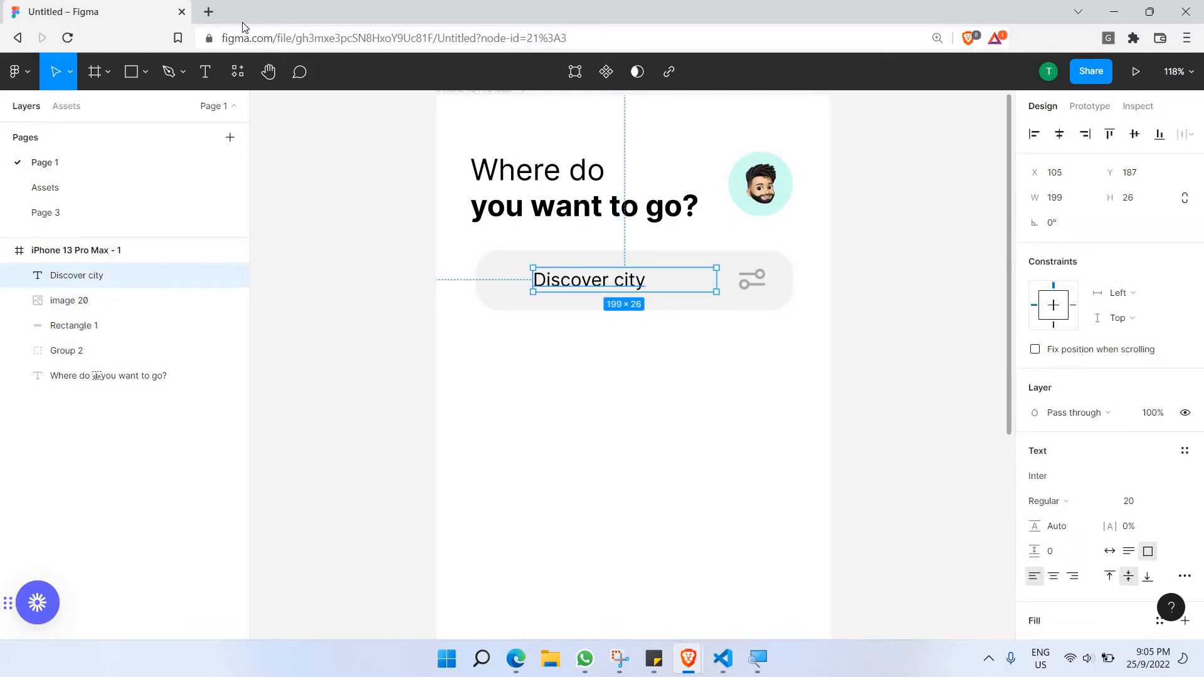
Open the Flaticon icon search in a new browser tab.
click(209, 11)
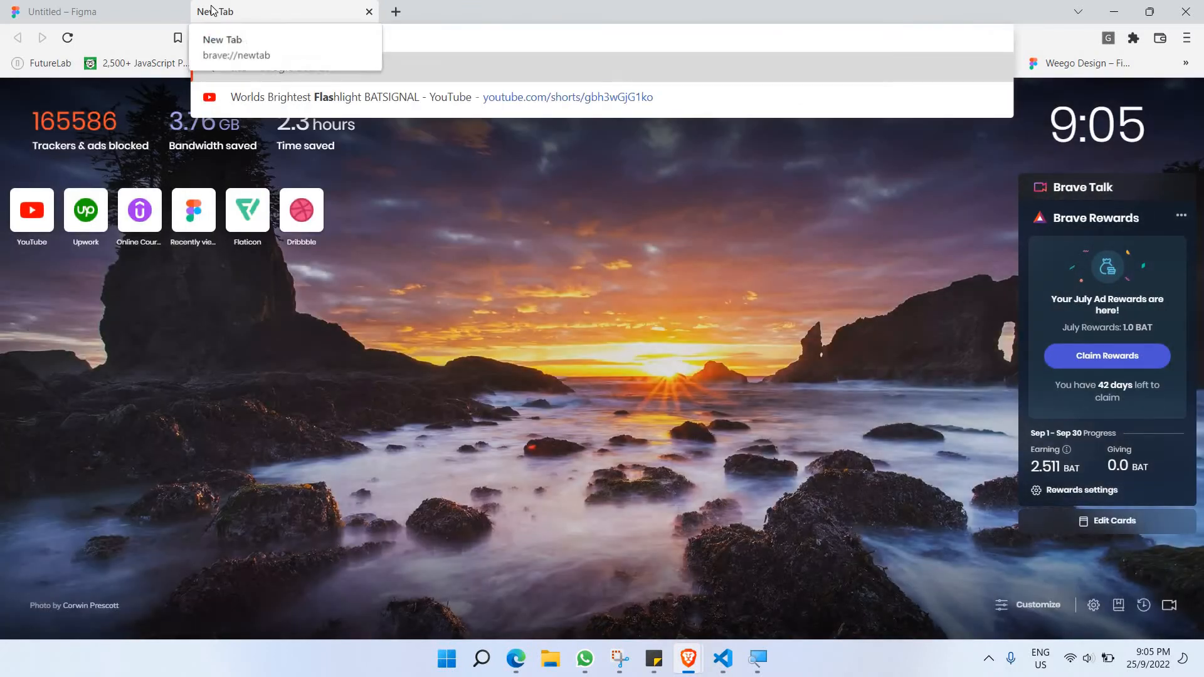
text(flas)
key(BackSpace)
key(super+n)
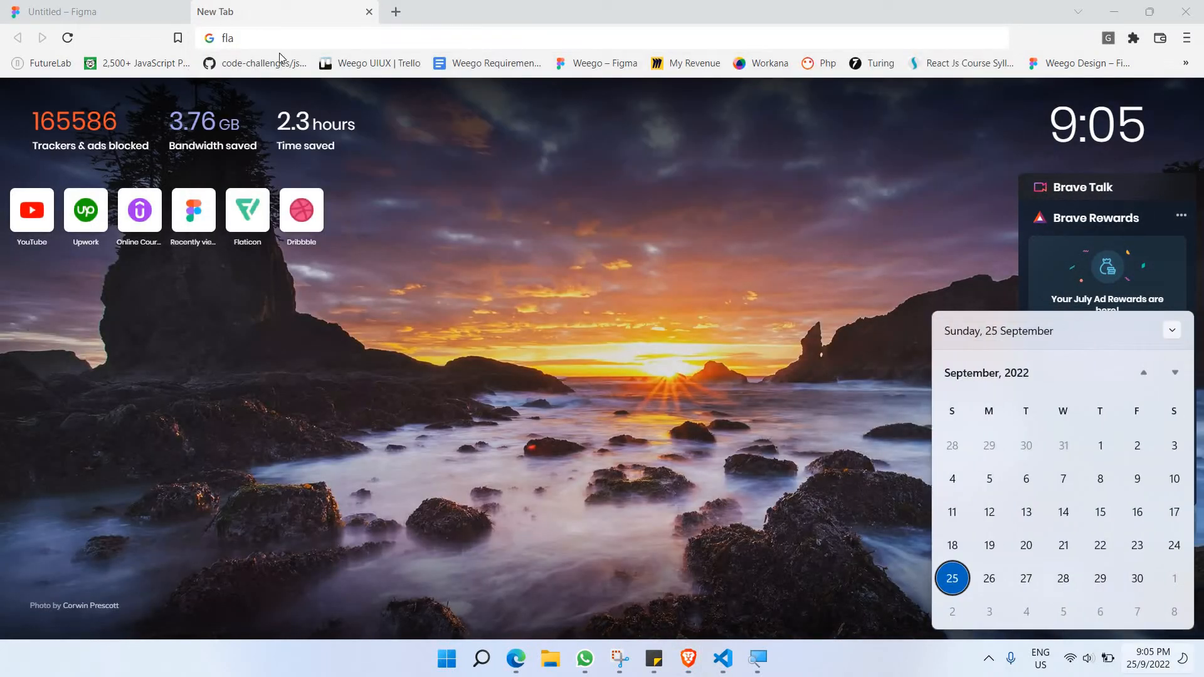
key(Escape)
text(ti)
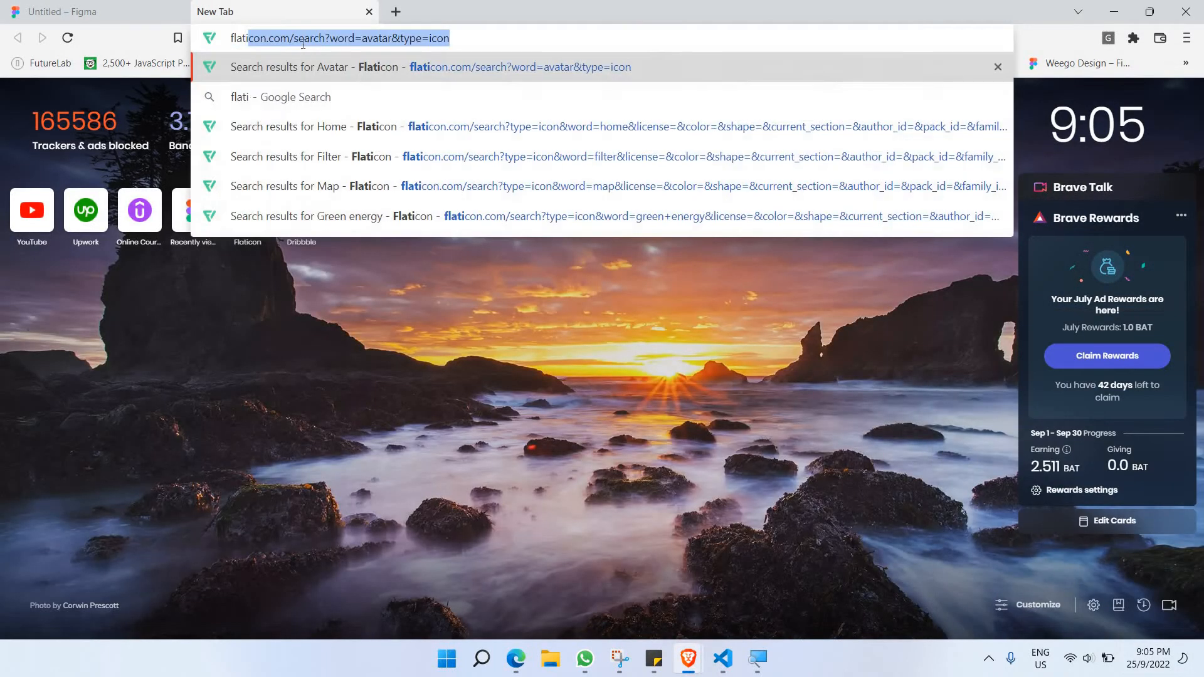
key(Return)
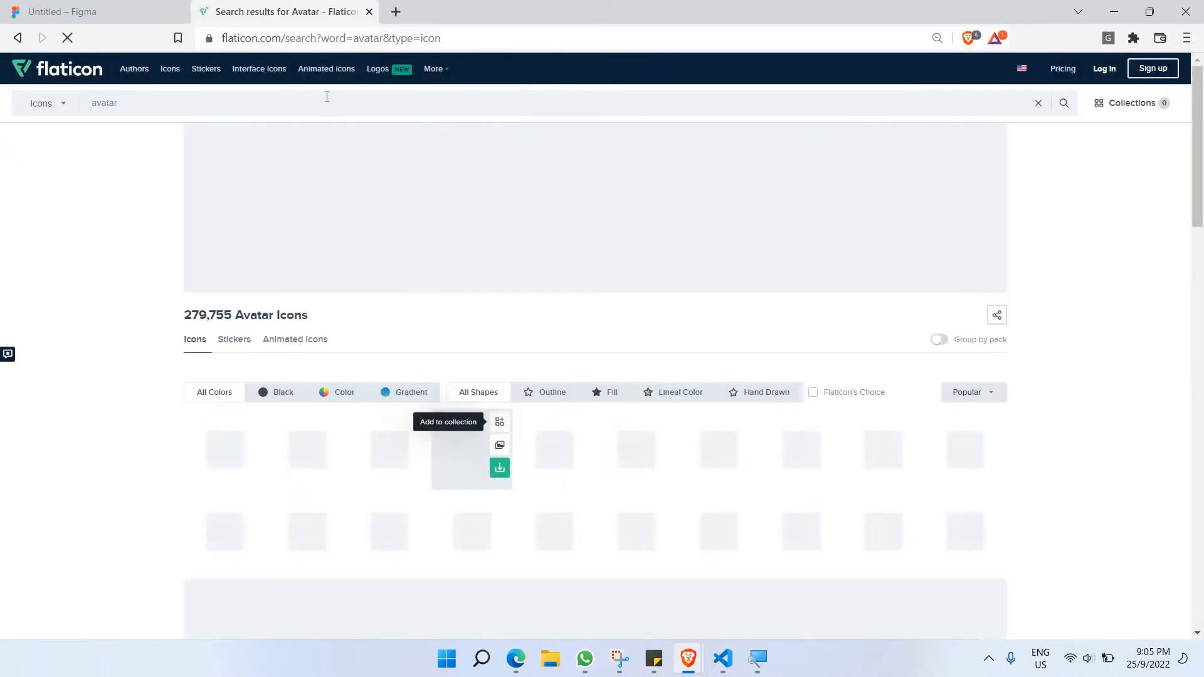
Search Flaticon for "mangnifying" icons and look through the page.
click(326, 96)
text(mangnifying)
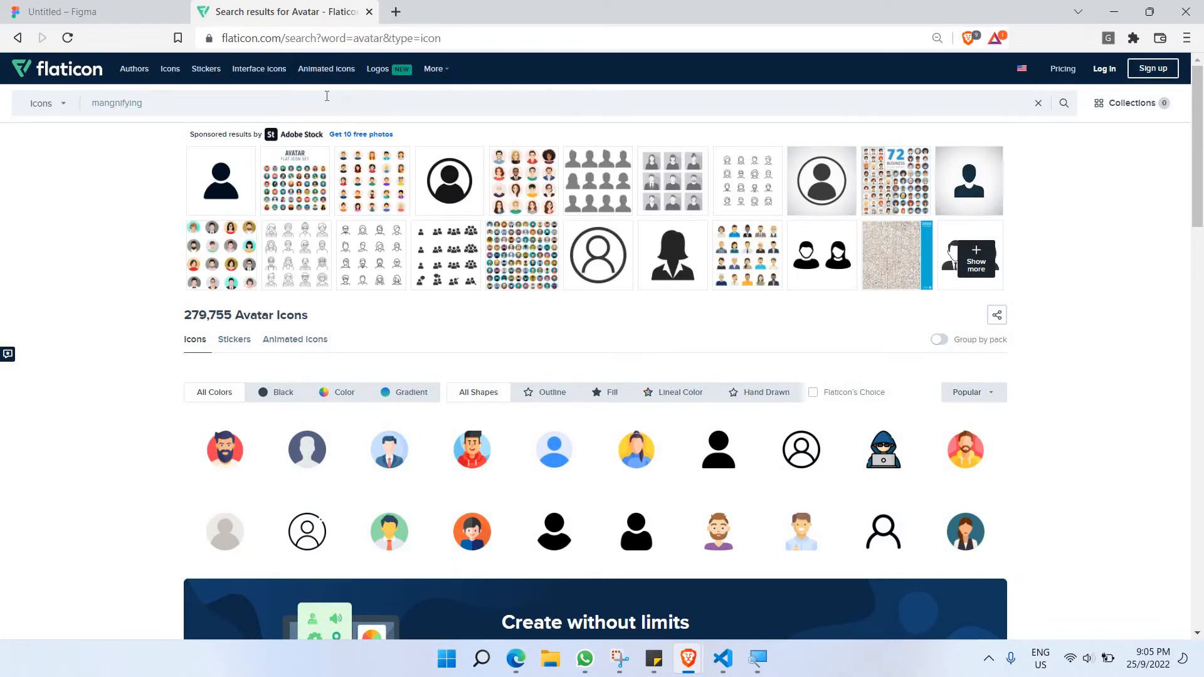
key(Return)
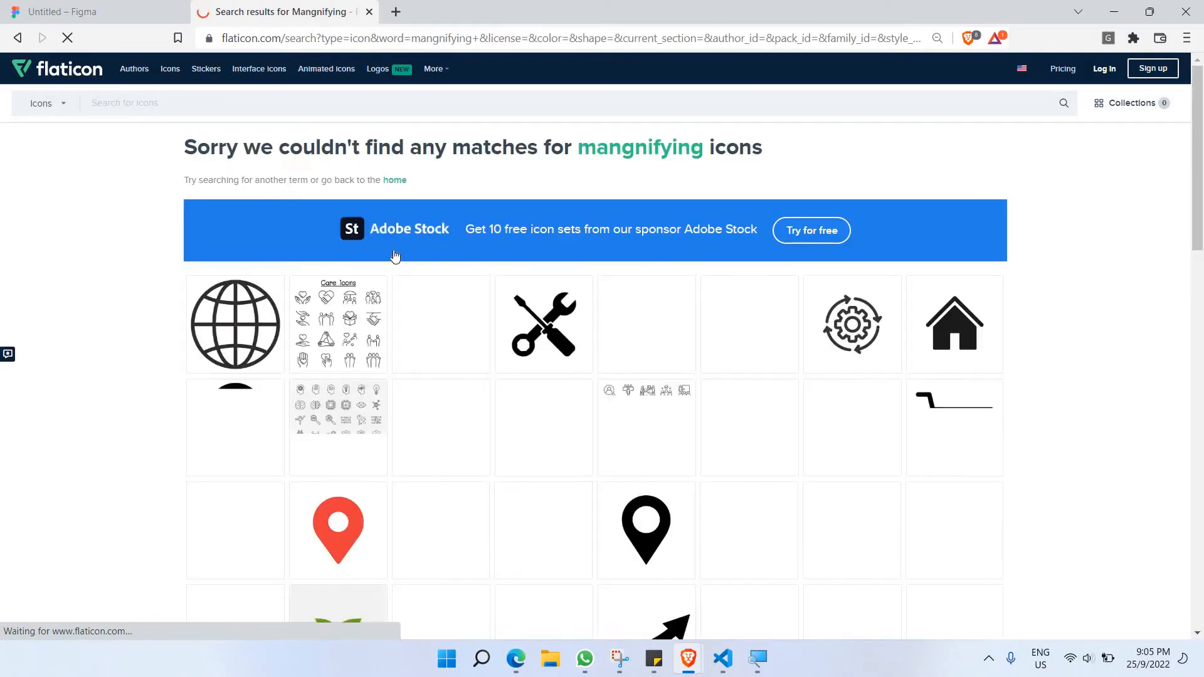
scroll(395, 255, down, 3)
scroll(376, 244, up, 2)
scroll(274, 106, up, 1)
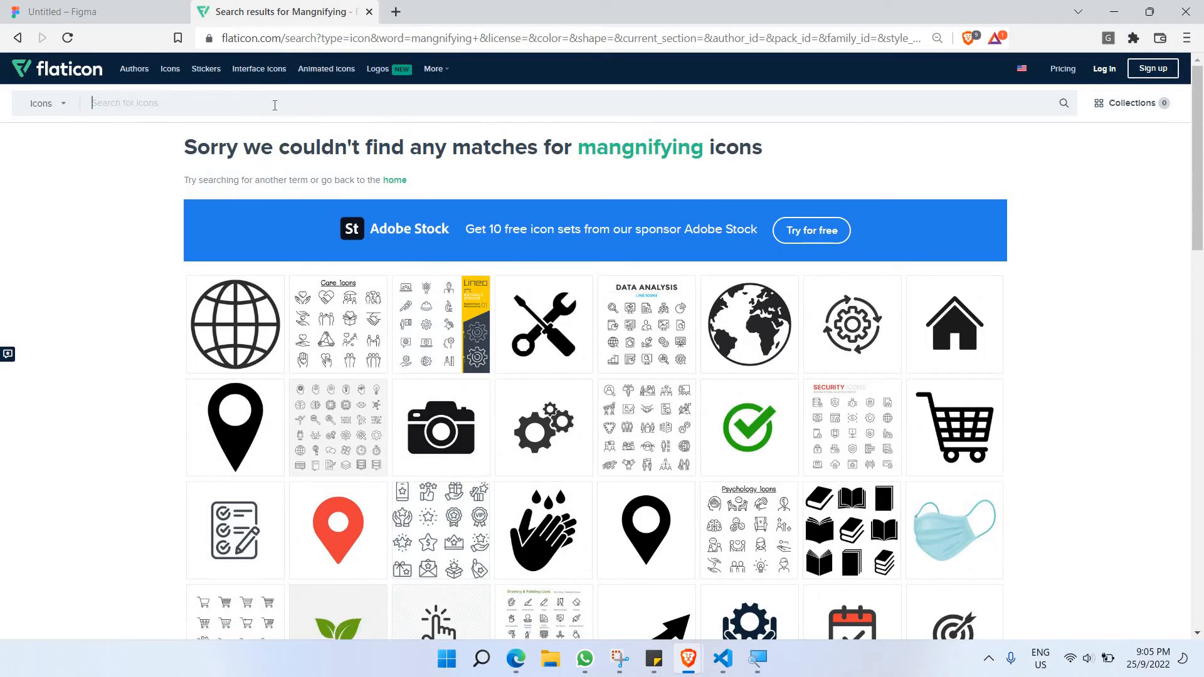
Search Flaticon for "search" icons and copy the image of the last magnifying glass in the first row.
text(search)
key(Return)
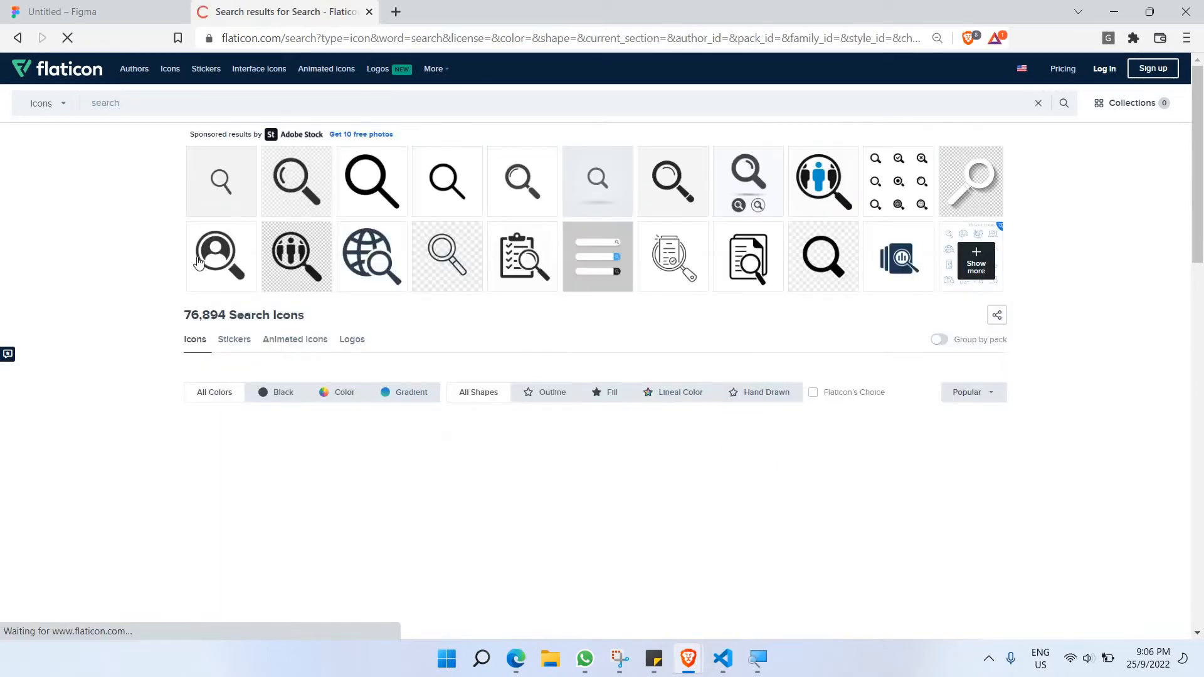
scroll(308, 376, down, 2)
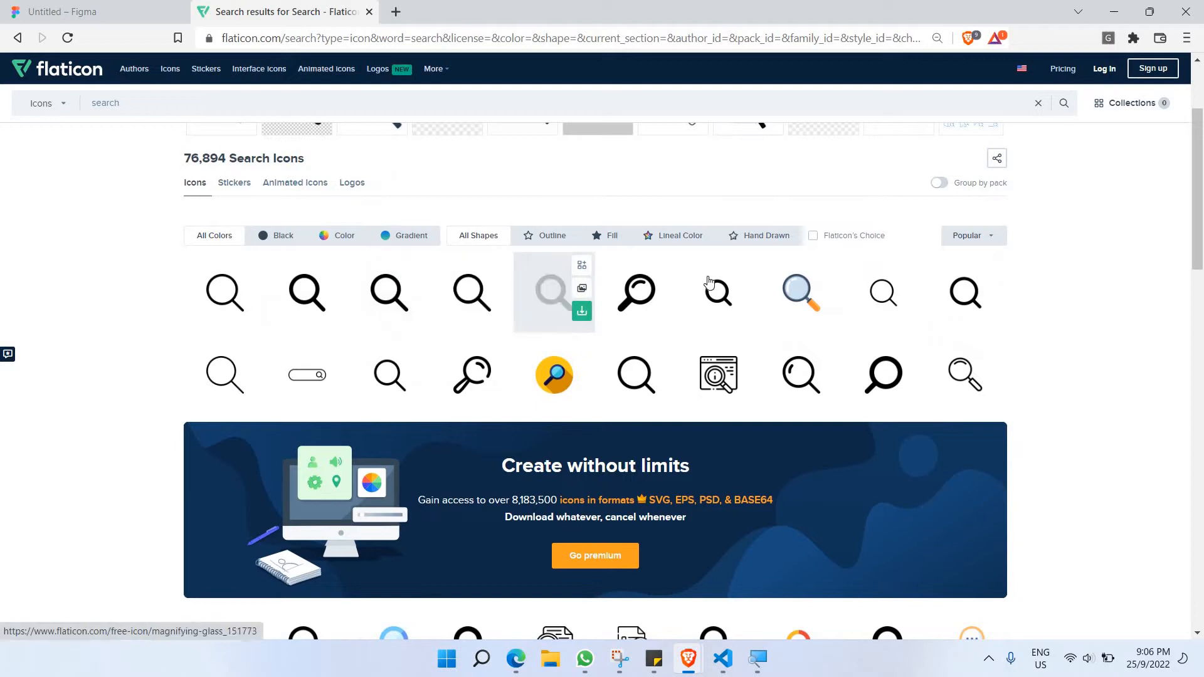
click(968, 293)
right_click(495, 252)
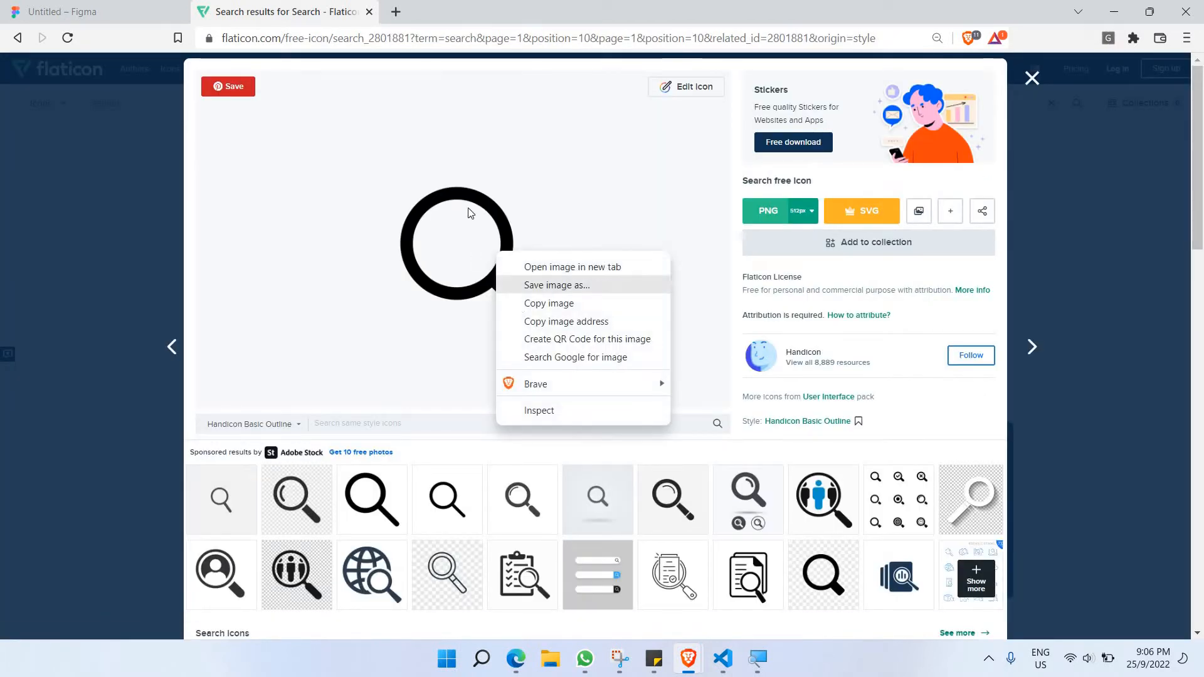
click(549, 304)
Switch back to the Figma file and paste the copied magnifying glass onto Page 1 as a separate image.
click(136, 8)
click(515, 293)
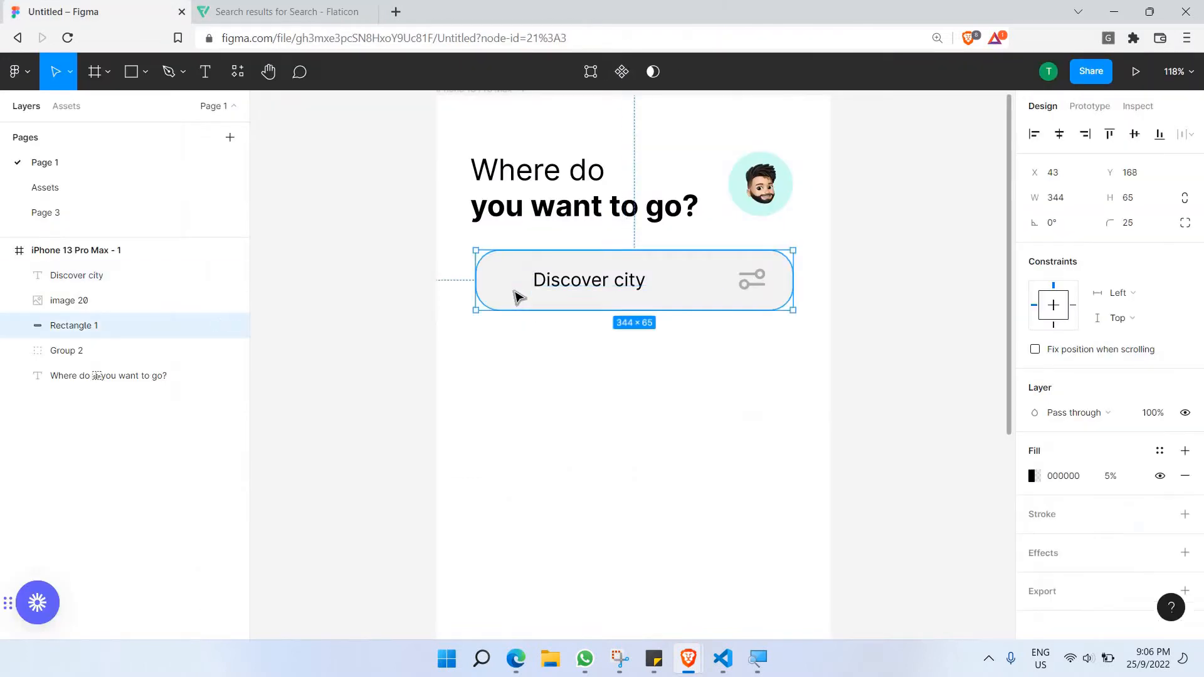
key(ctrl+v)
key(ctrl+z)
click(550, 376)
key(ctrl+v)
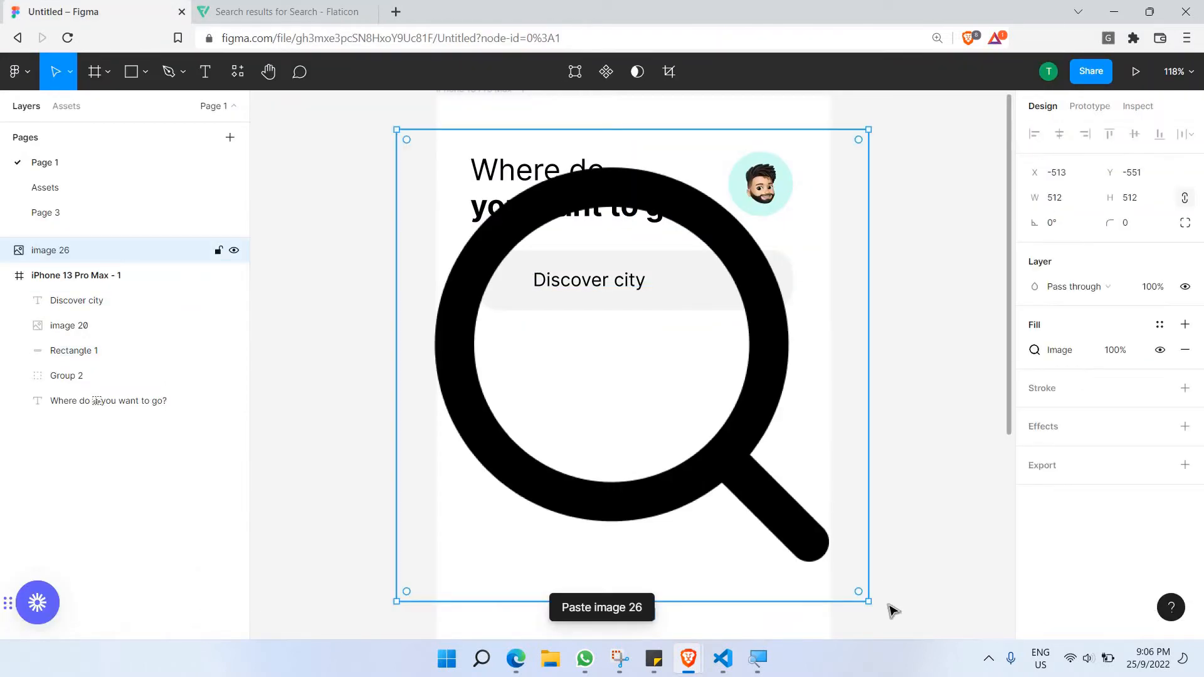
Shrink the pasted magnifying glass proportionally to 20 × 20 and place it in the search bar before the "Discover city" text.
drag(870, 601, 568, 301)
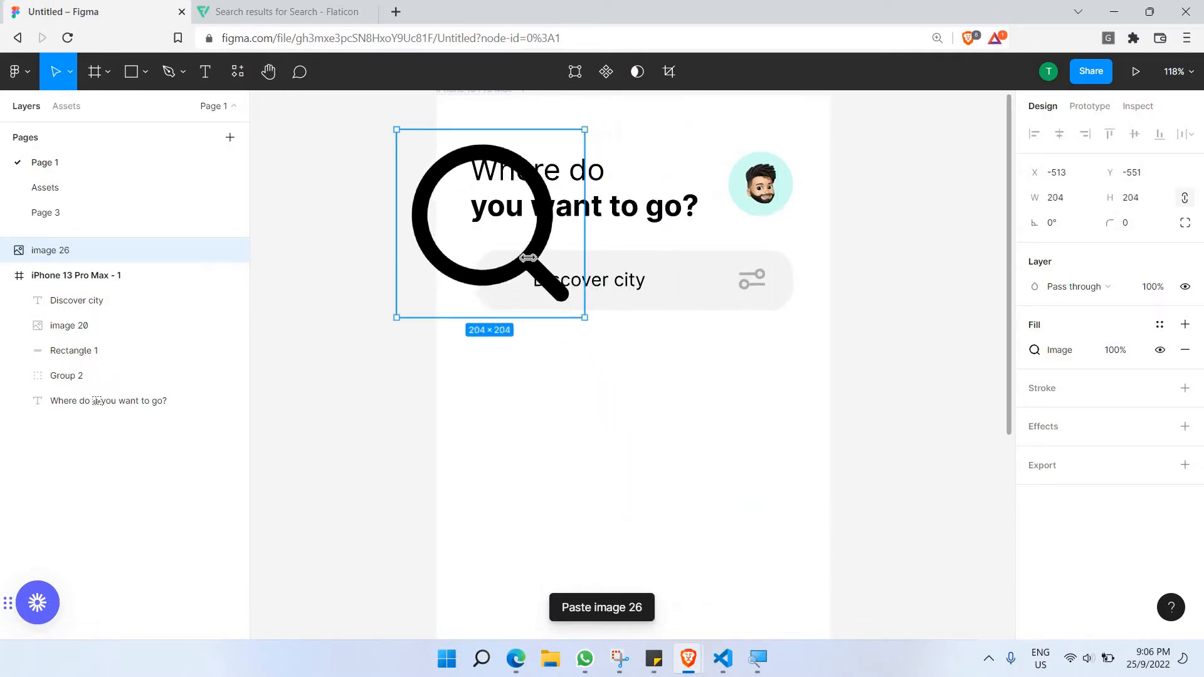
drag(397, 130, 513, 290)
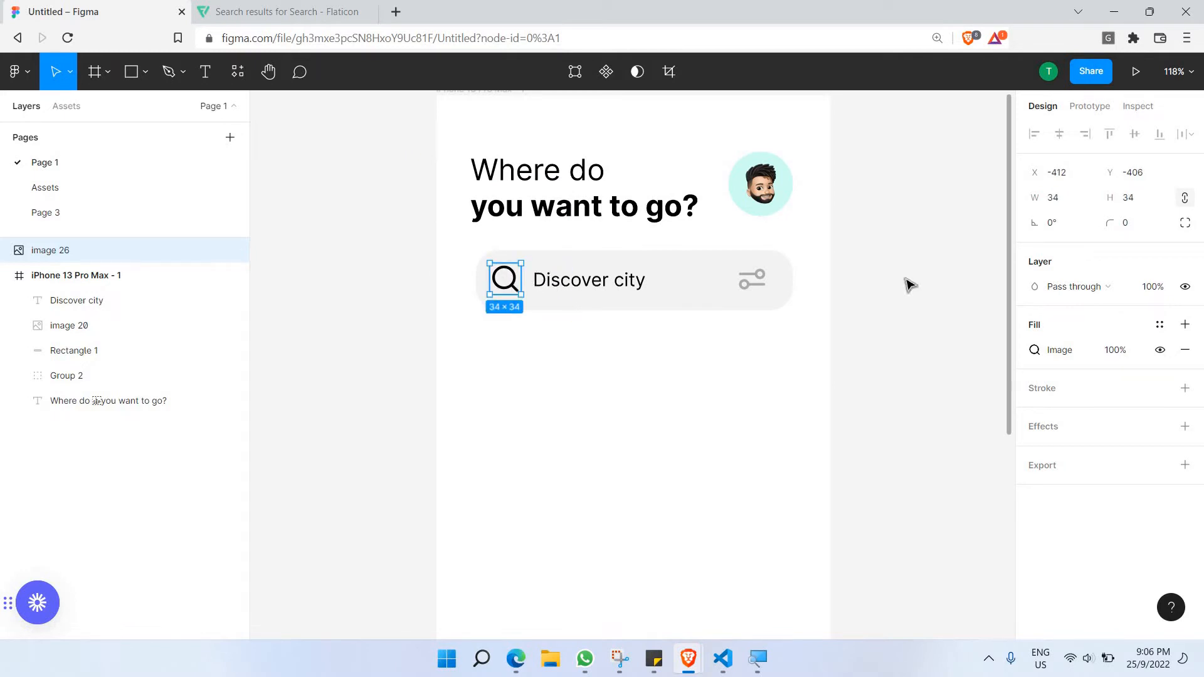
click(1076, 194)
key(Return)
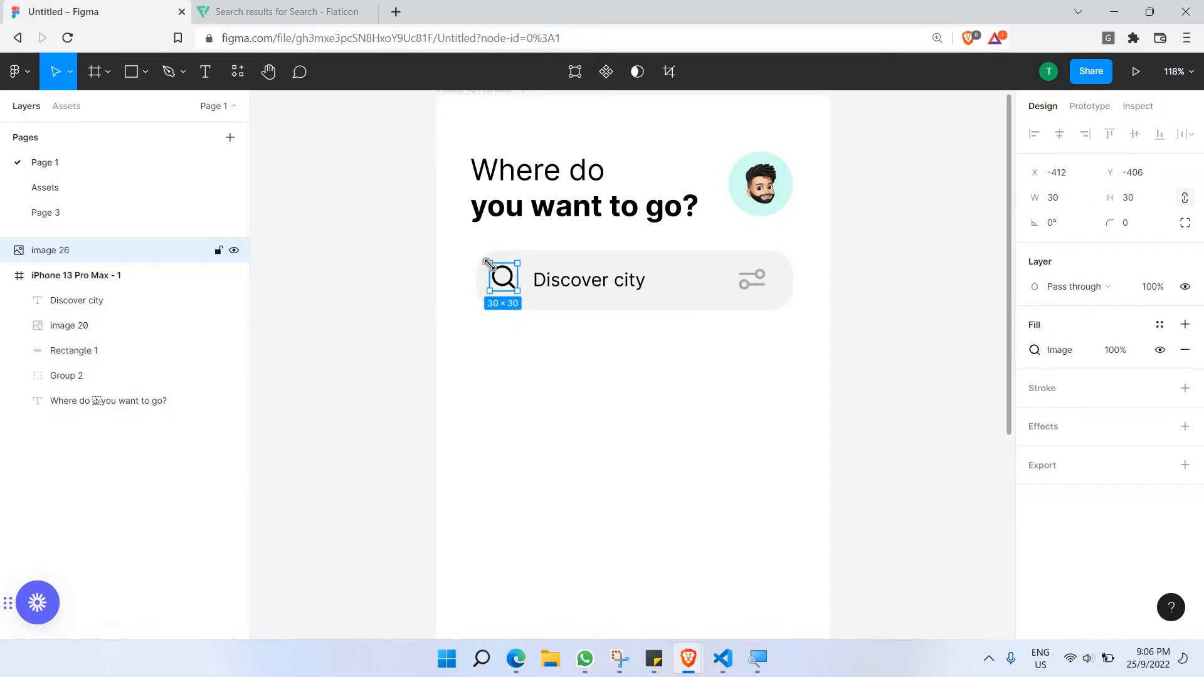
drag(490, 263, 506, 286)
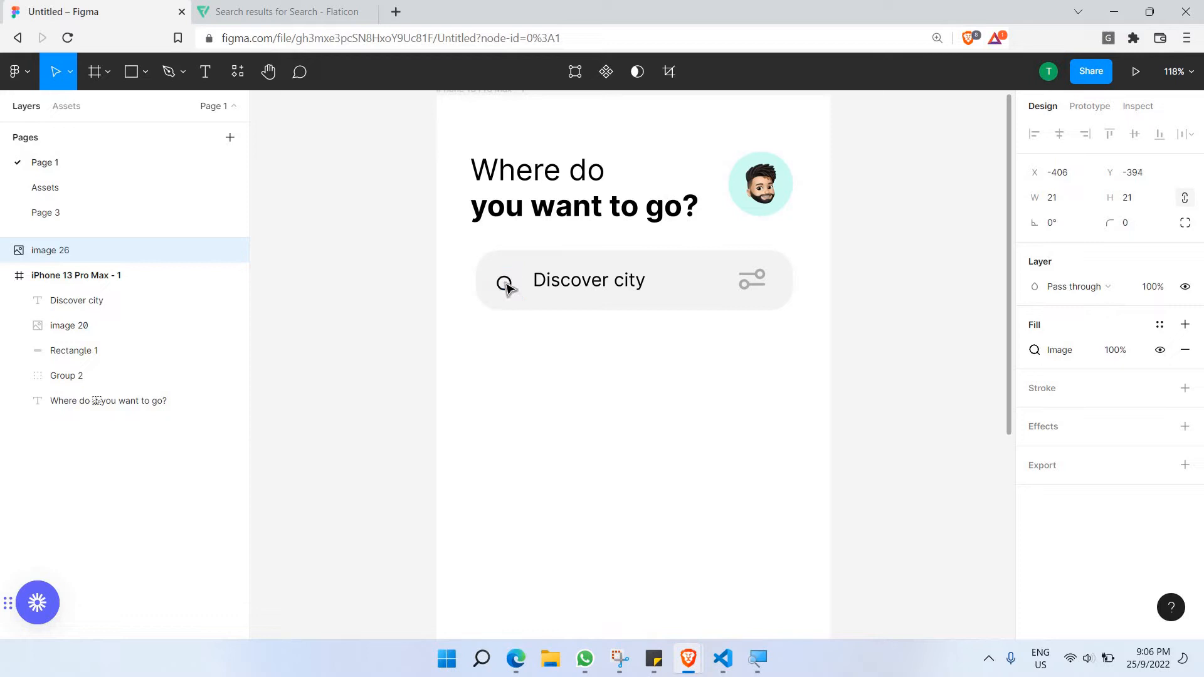
click(1081, 200)
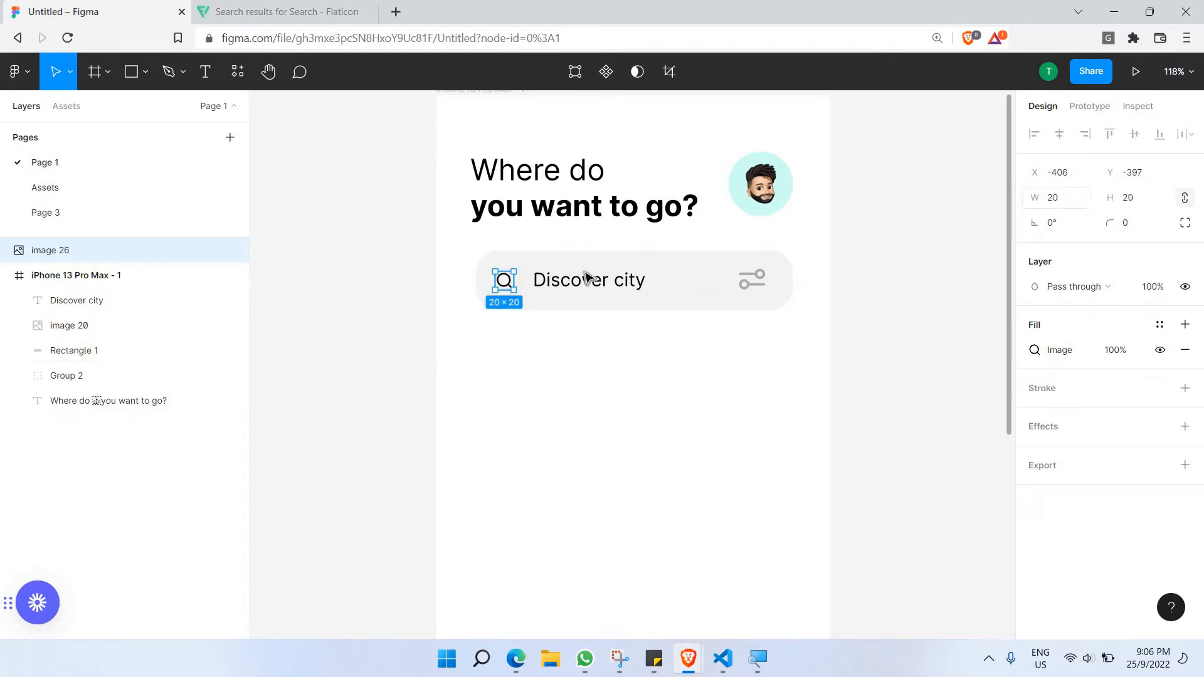
Move the "Discover city" text closer to the magnifying glass, to X 93, keeping Y at 187.
click(566, 285)
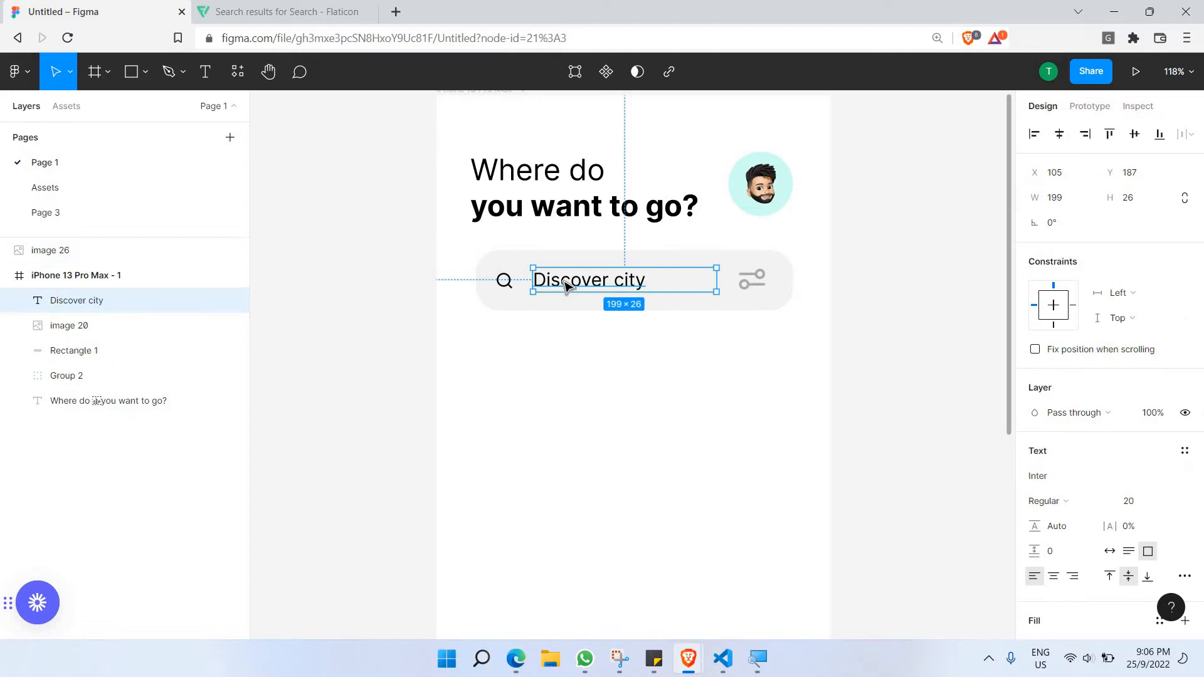
drag(564, 281, 555, 282)
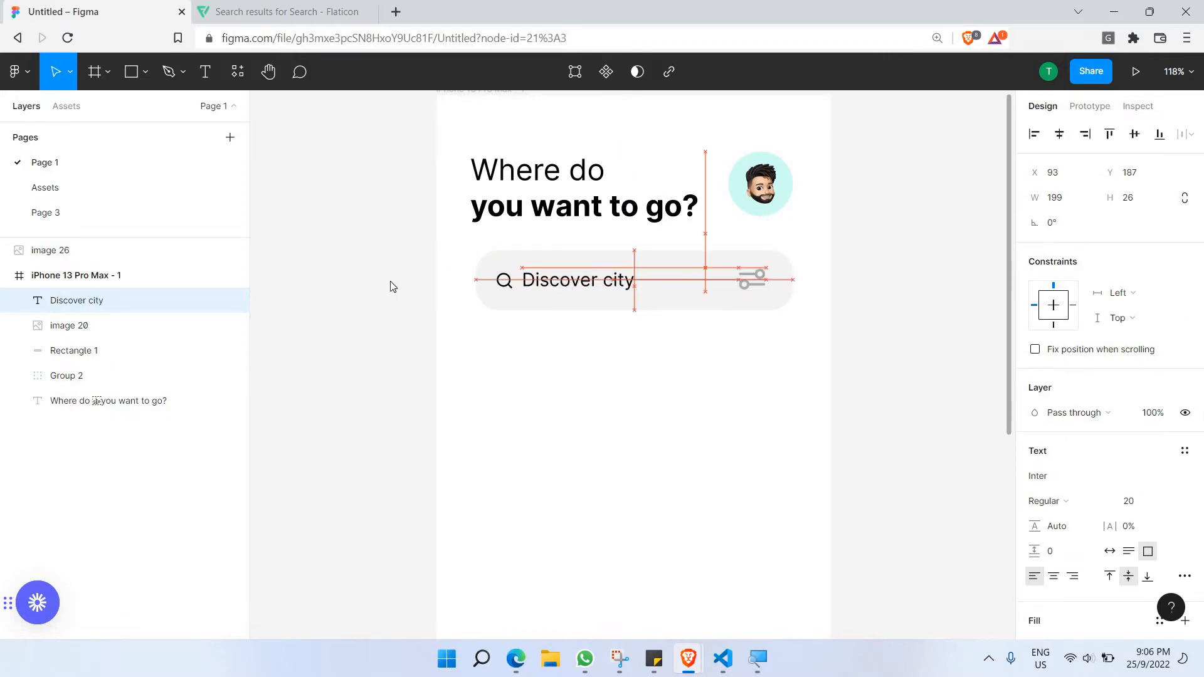
click(435, 285)
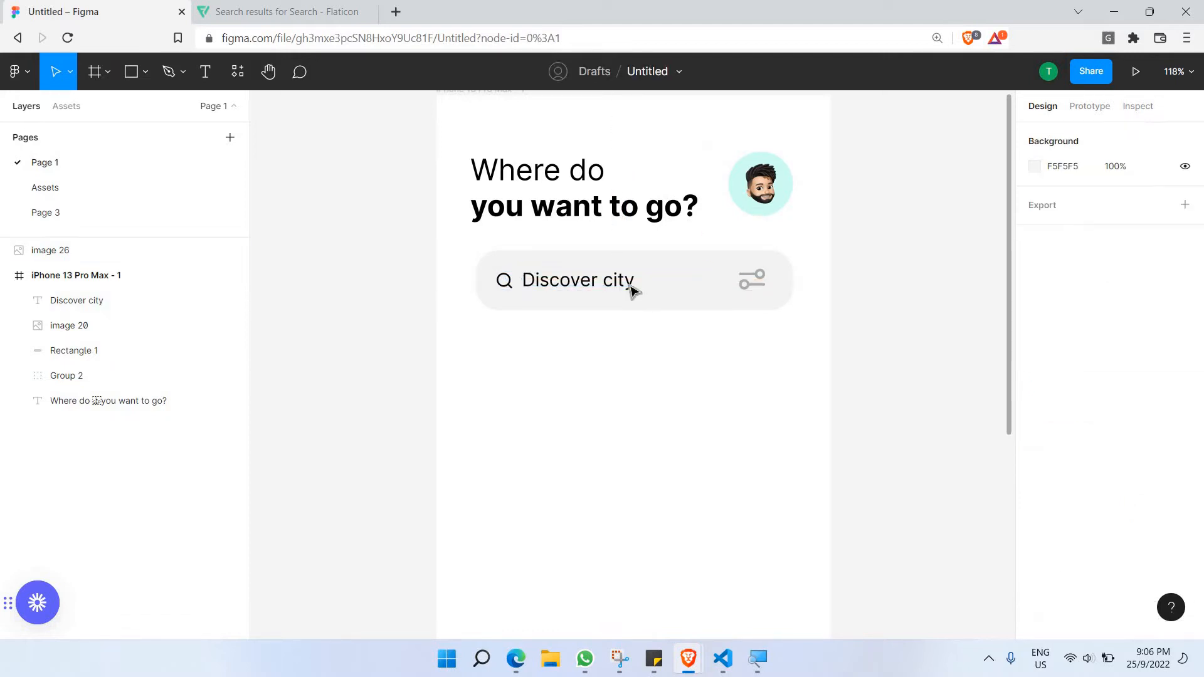
Set the filter icon's width to 20 with its proportions kept and move it to X 342, Y 190.
click(757, 281)
click(1075, 200)
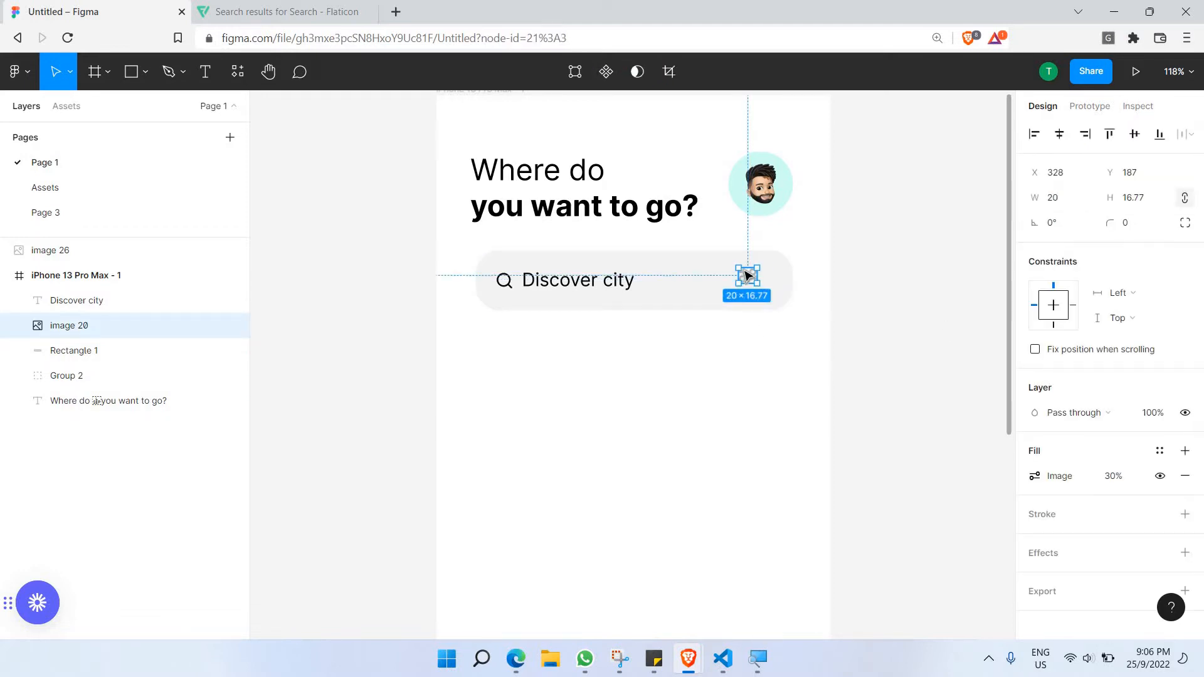
drag(760, 286, 745, 278)
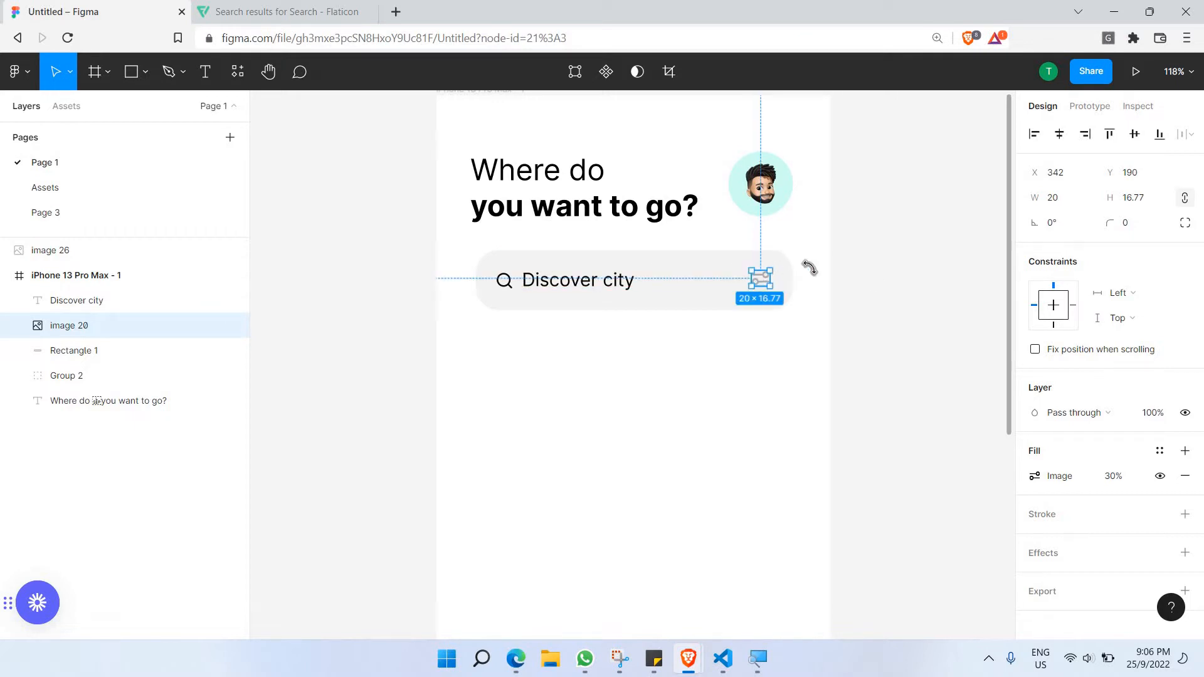
click(614, 317)
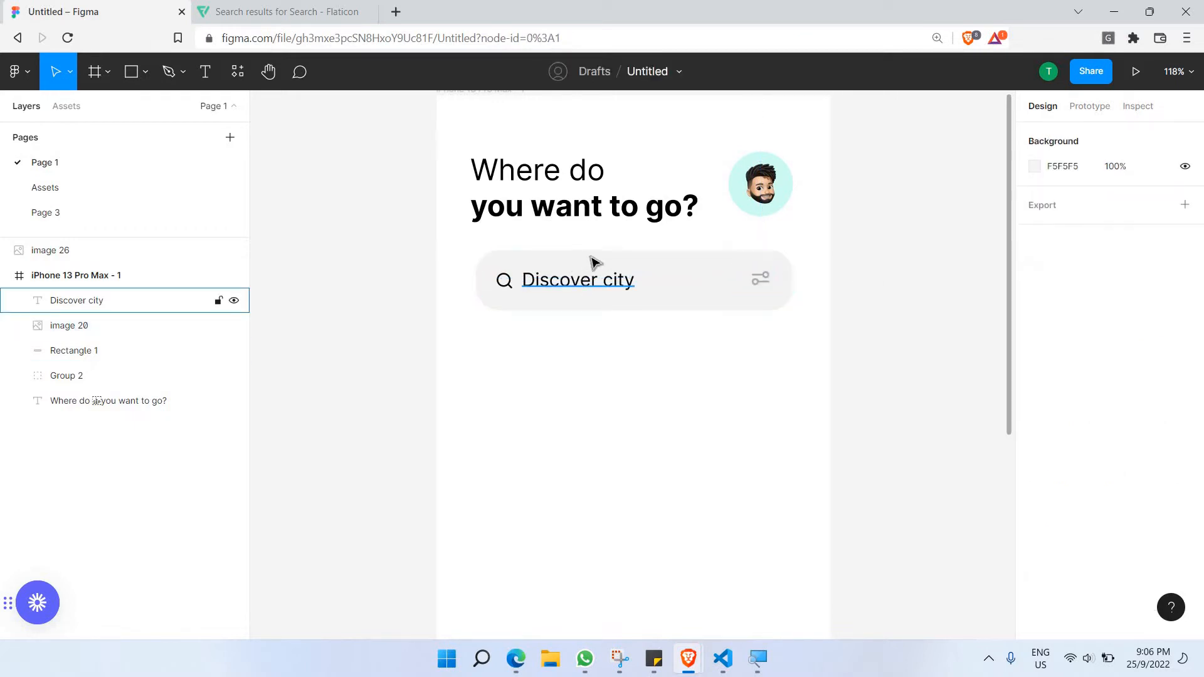
Set the magnifying glass icon's image fill opacity to 50%.
click(505, 286)
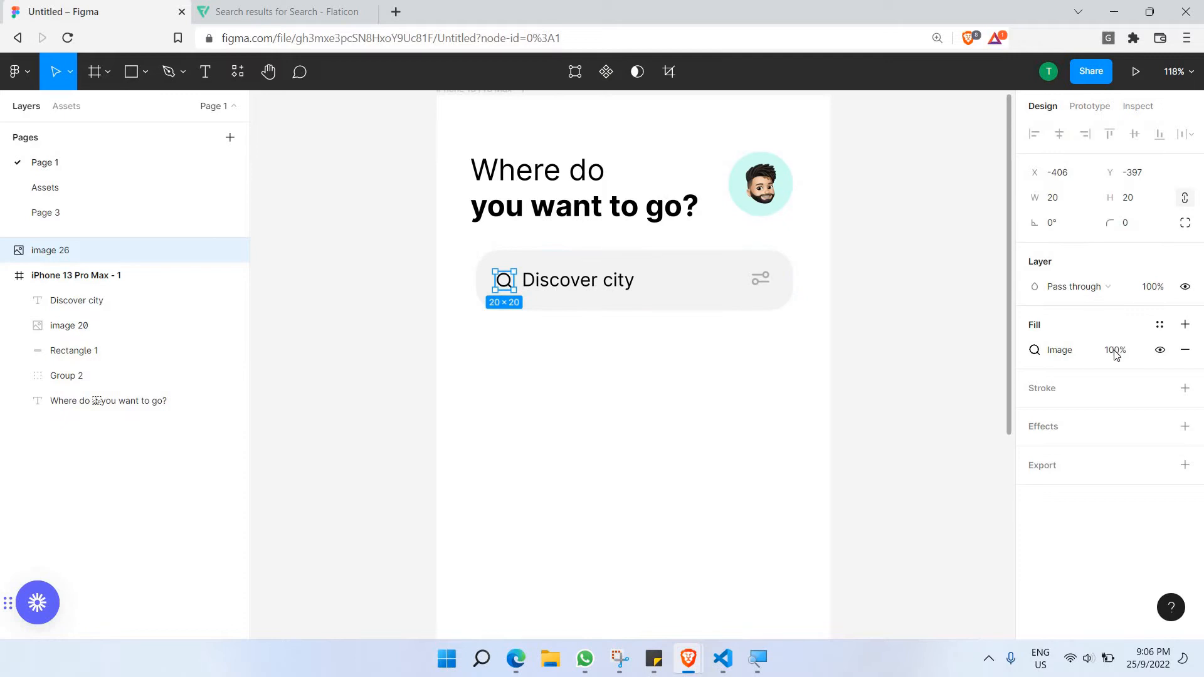
click(1107, 350)
text(50)
key(Return)
click(586, 336)
Set the fill opacity of the "Discover city" text to 50%.
double_click(543, 284)
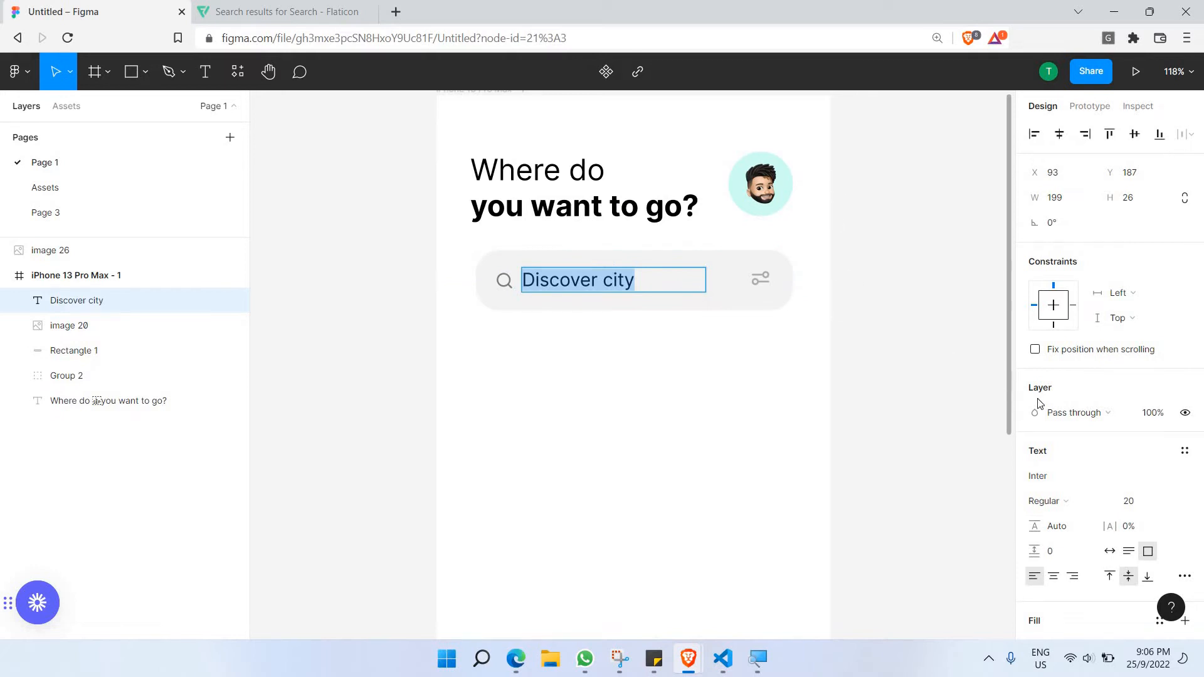
scroll(1041, 439, down, 4)
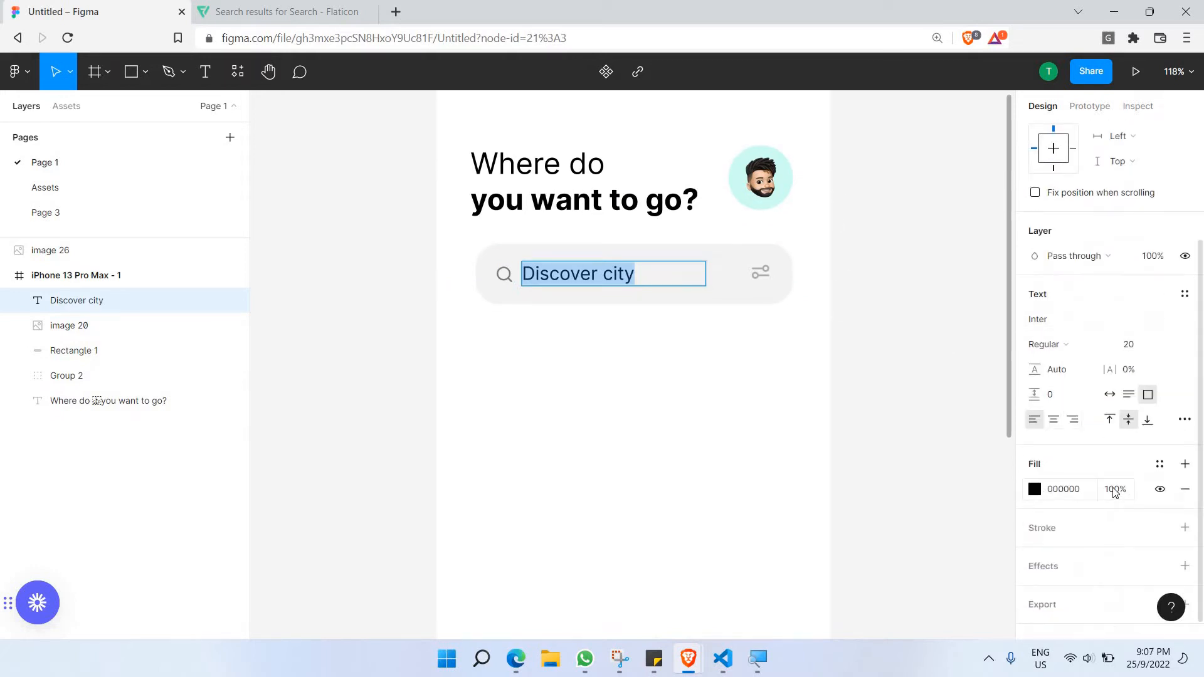
click(1114, 492)
text(50)
key(Return)
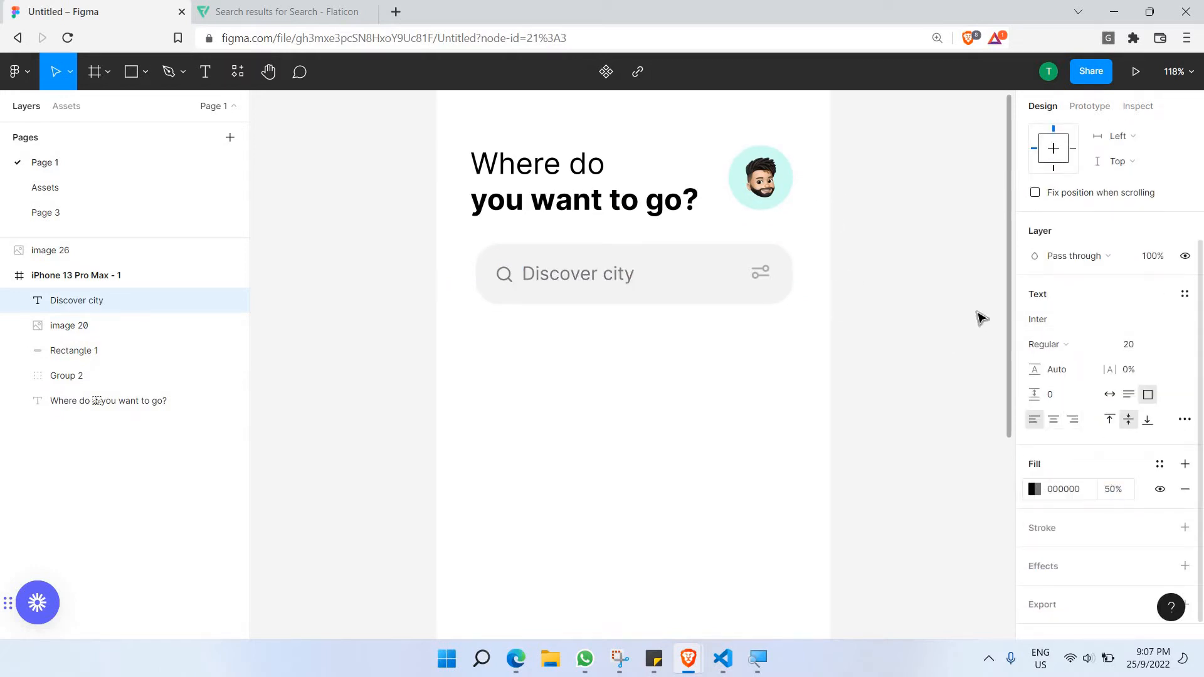
click(834, 417)
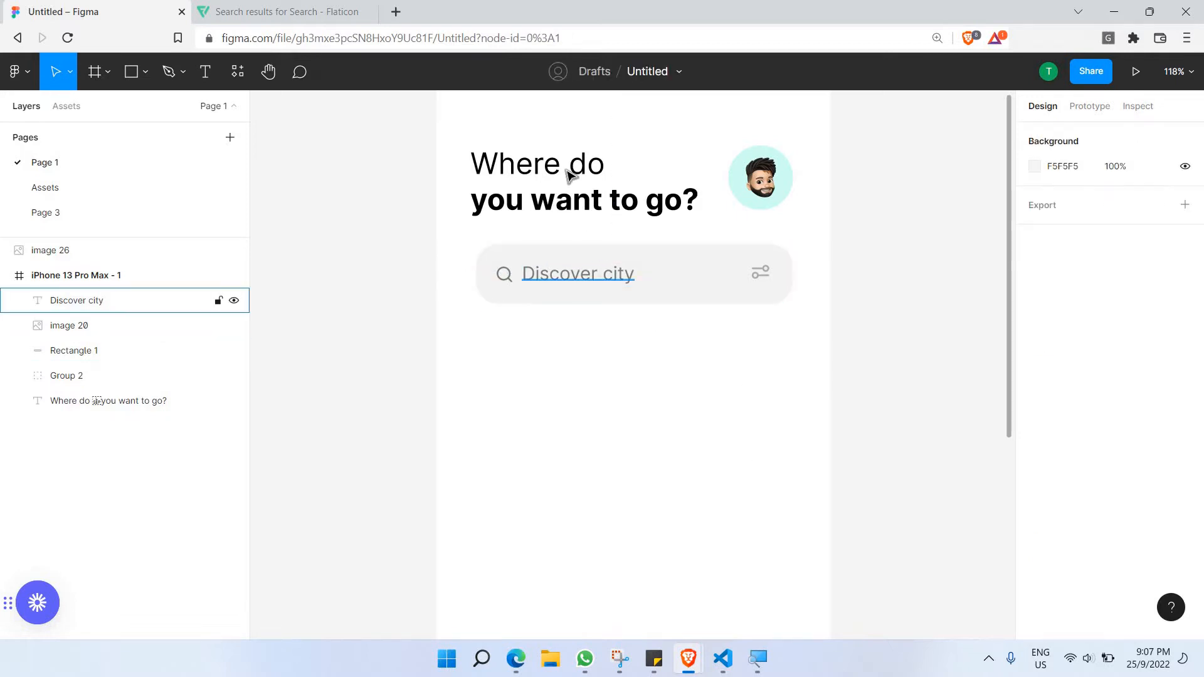
click(596, 277)
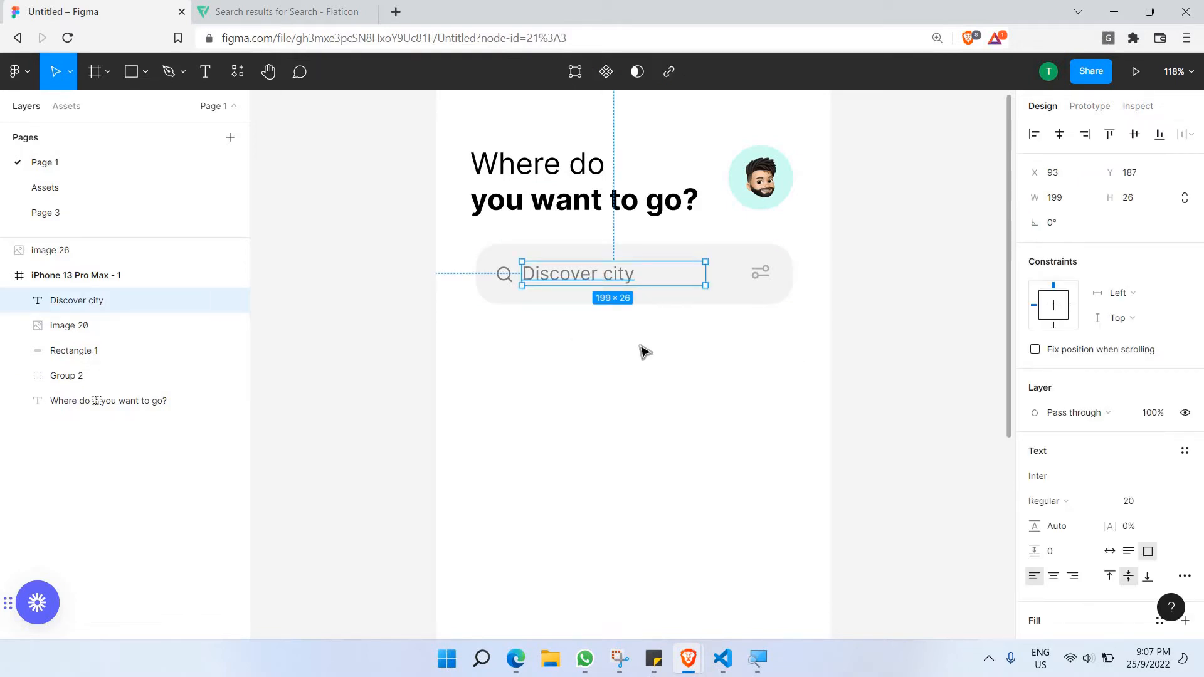
Duplicate the "Discover city" text below the search bar at X 37, Y 309 and change its wording to "Explore Cities".
key(ctrl+v)
key(shift+Down)
key(shift+Down)
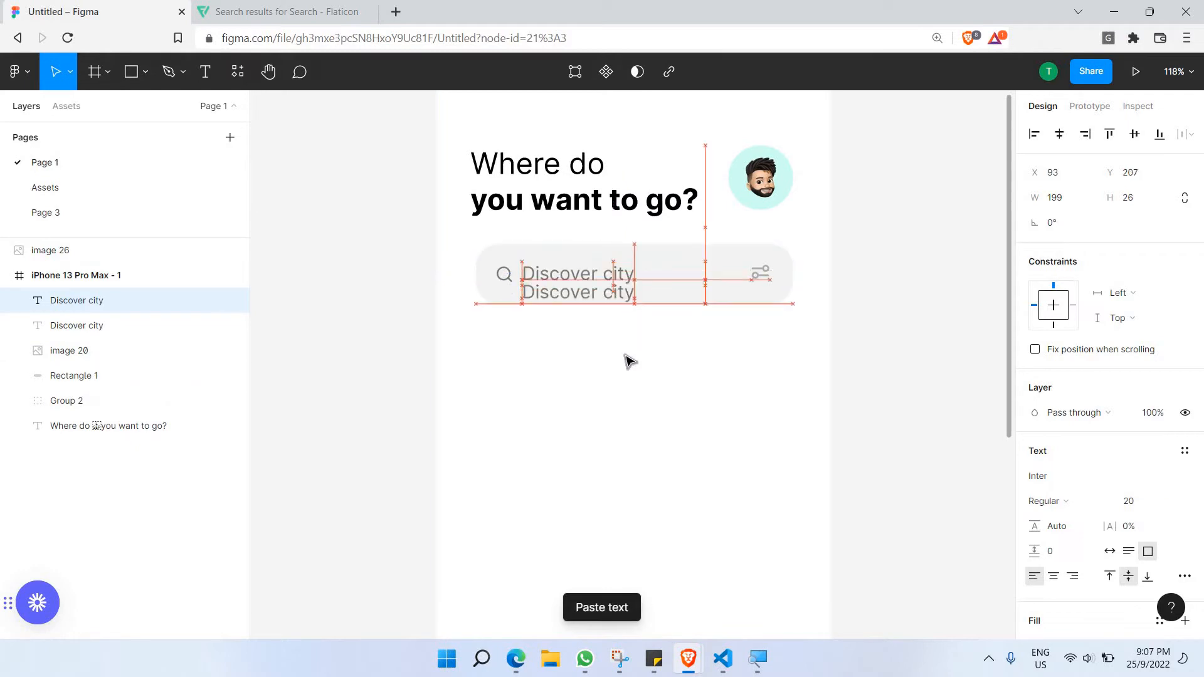
drag(627, 296, 575, 392)
double_click(575, 390)
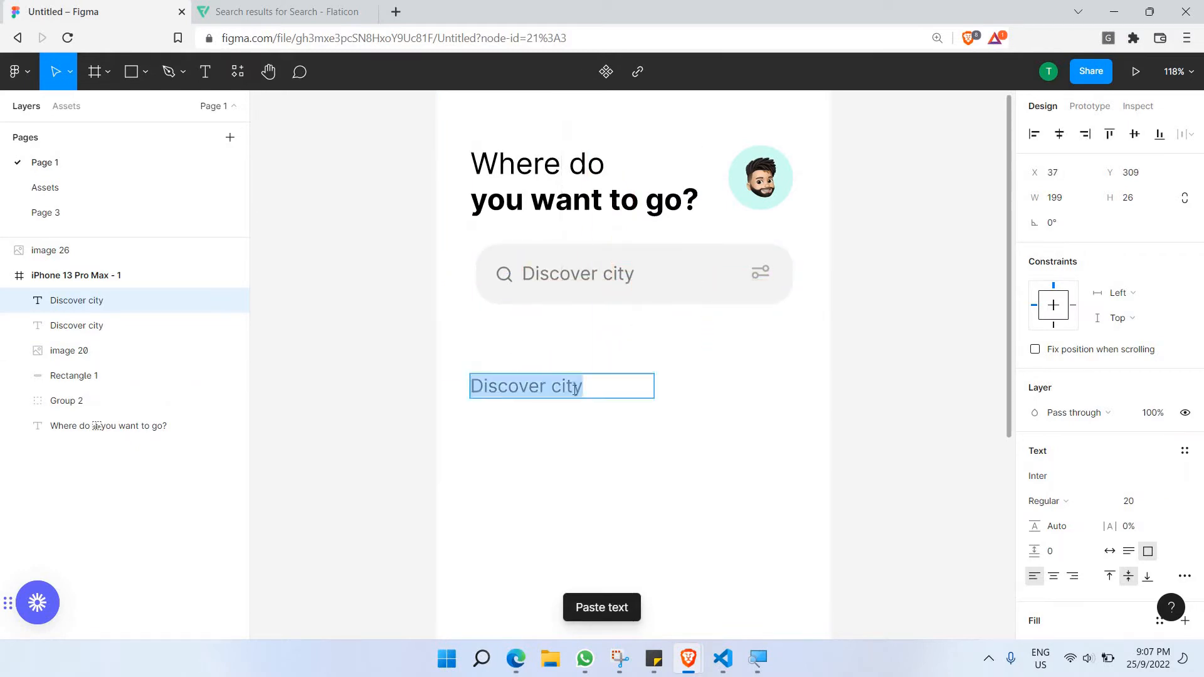
text(Explore Cities)
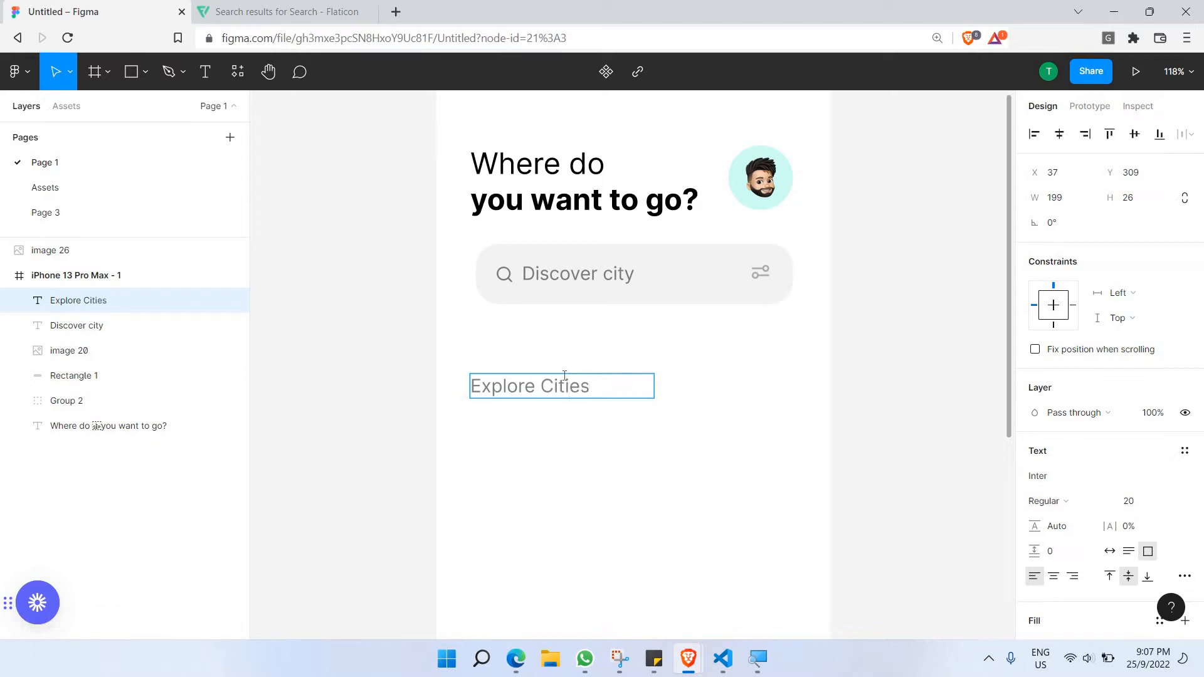
Set the fill opacity of the "Explore Cities" text to 100%.
key(ctrl+a)
scroll(1034, 493, down, 3)
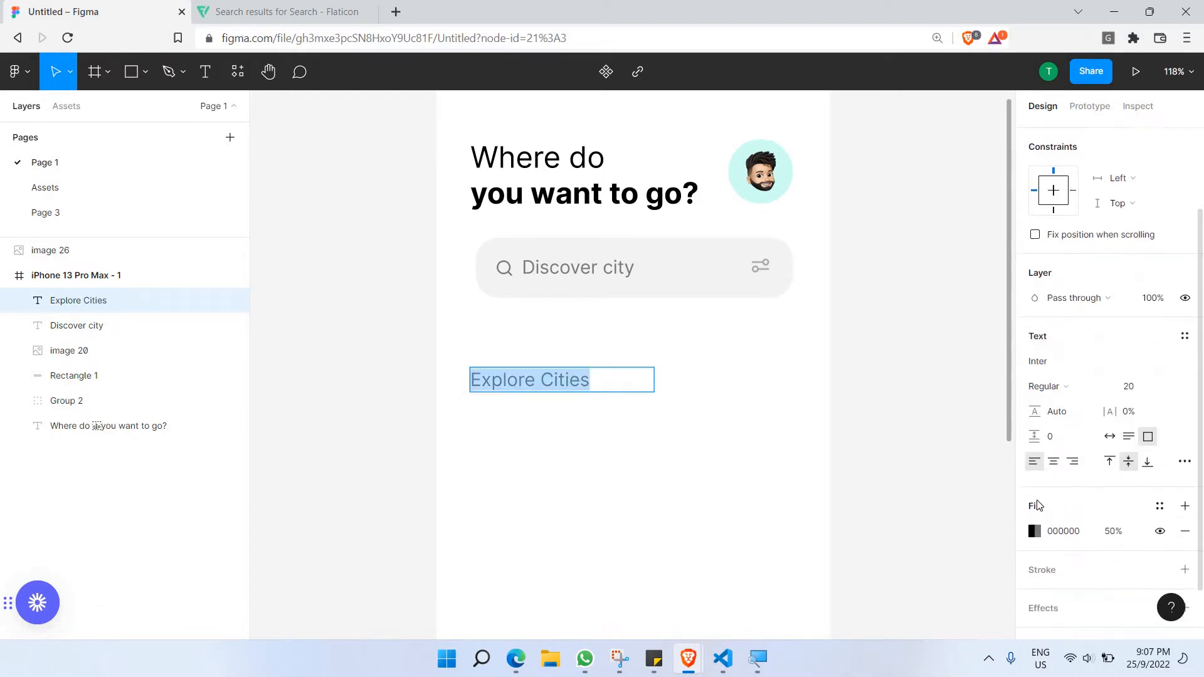
click(1034, 490)
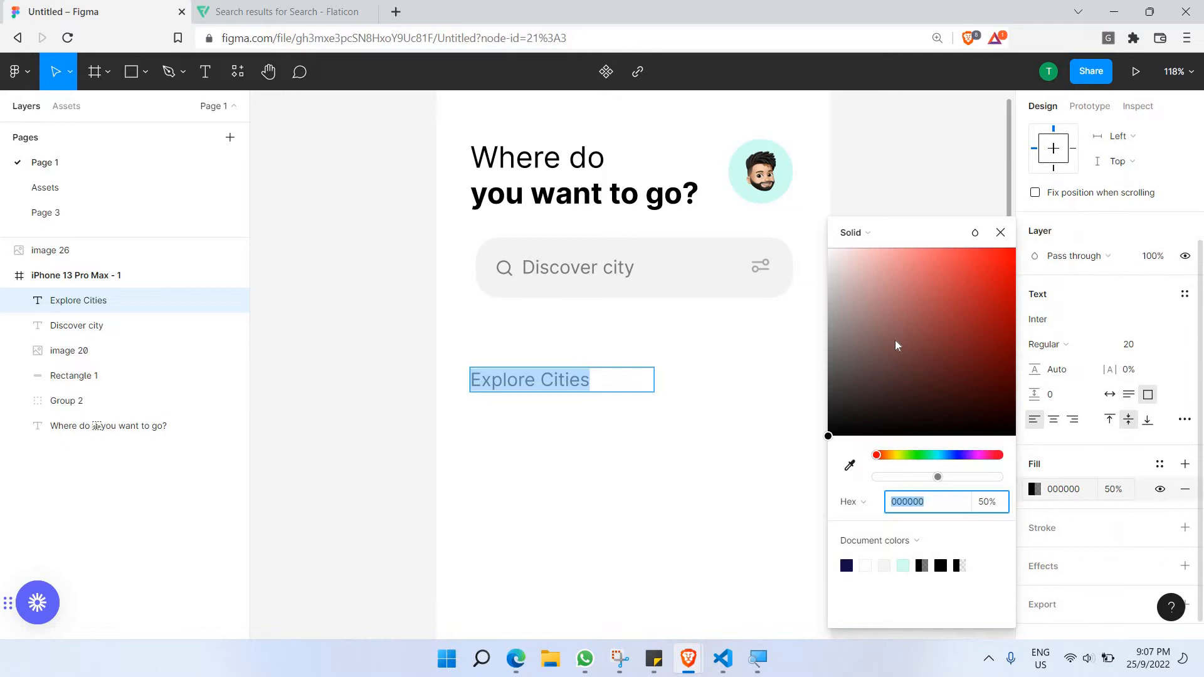
click(1119, 492)
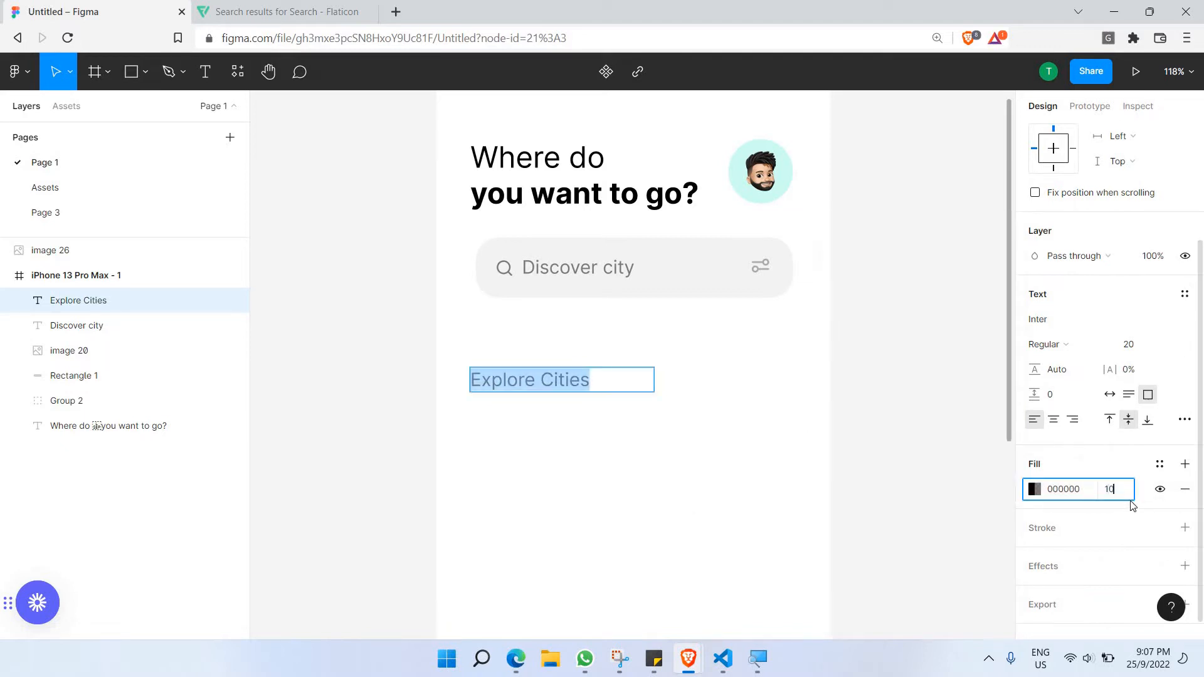
key(Return)
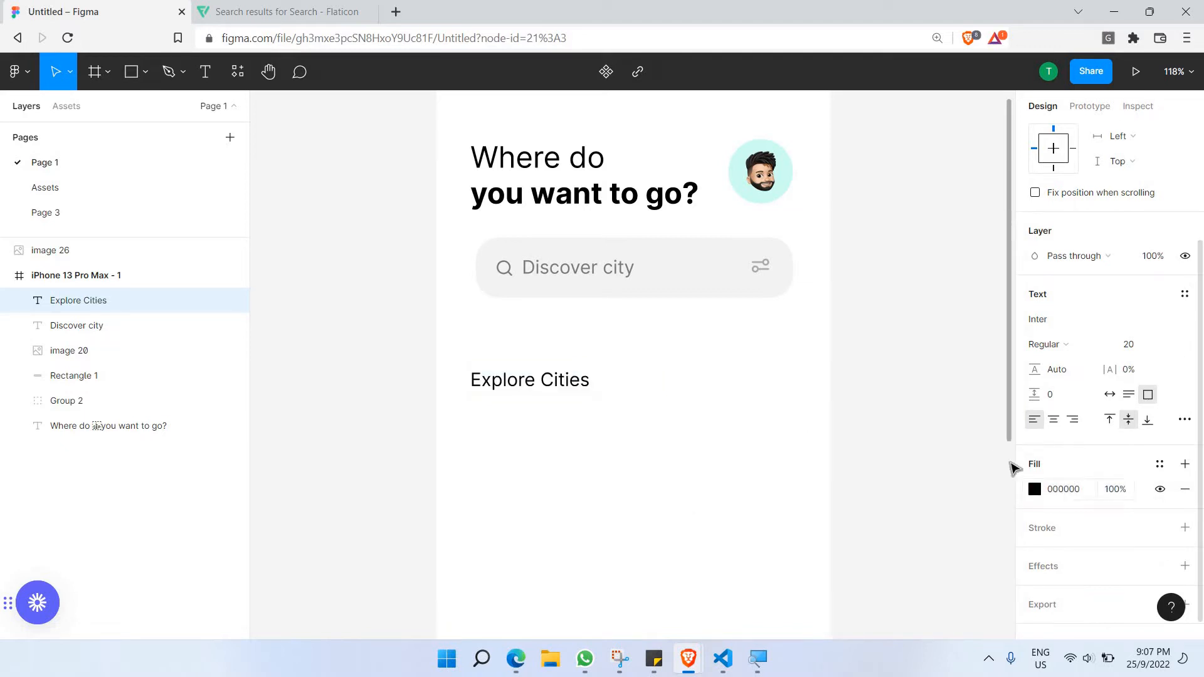
Set the font weight of the "Explore Cities" heading to Bold.
click(1076, 352)
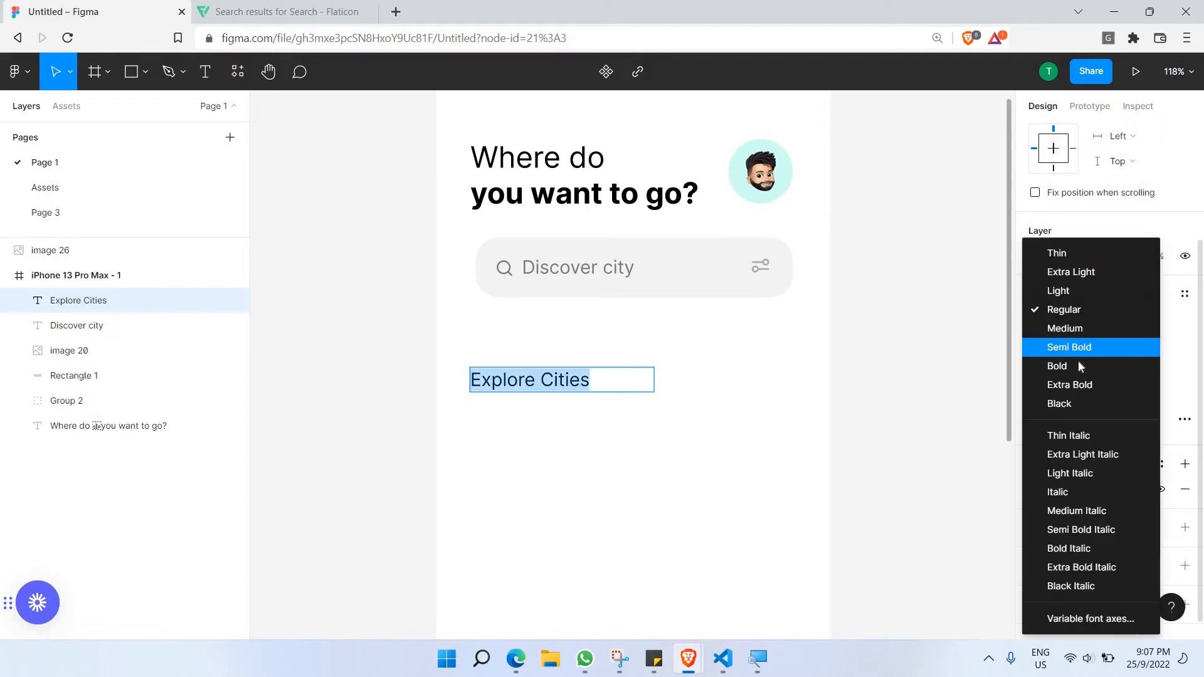
click(1078, 364)
click(904, 369)
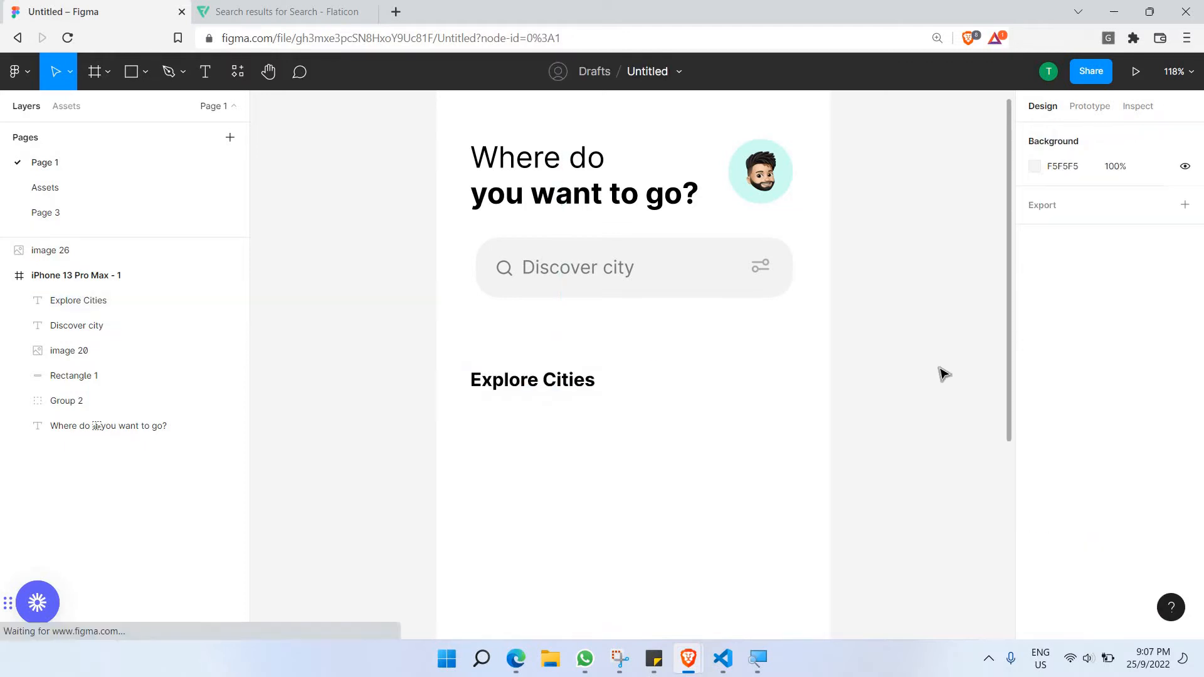
Place a copy of the search bar's "Discover city" text directly under the "Explore Cities" heading at X 37, Y 341.
click(546, 269)
key(ctrl+c)
key(ctrl+v)
drag(546, 269, 492, 409)
Set the font size of the copied "Discover city" text under the heading to 12.
key(Return)
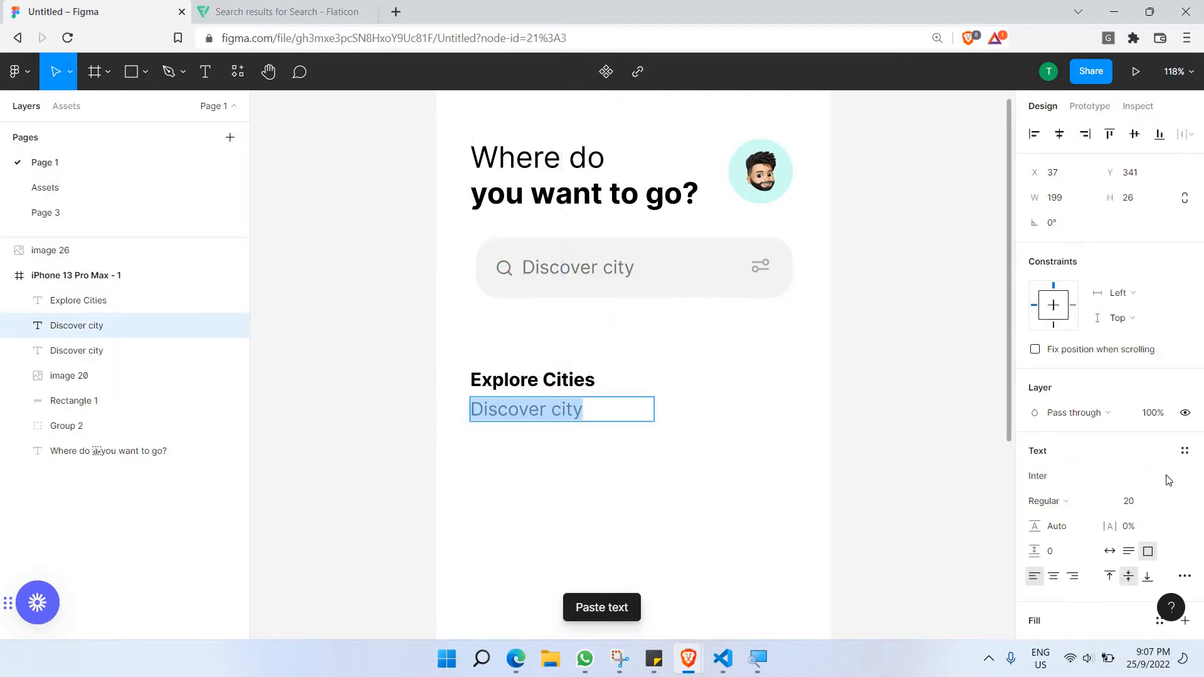
click(1166, 501)
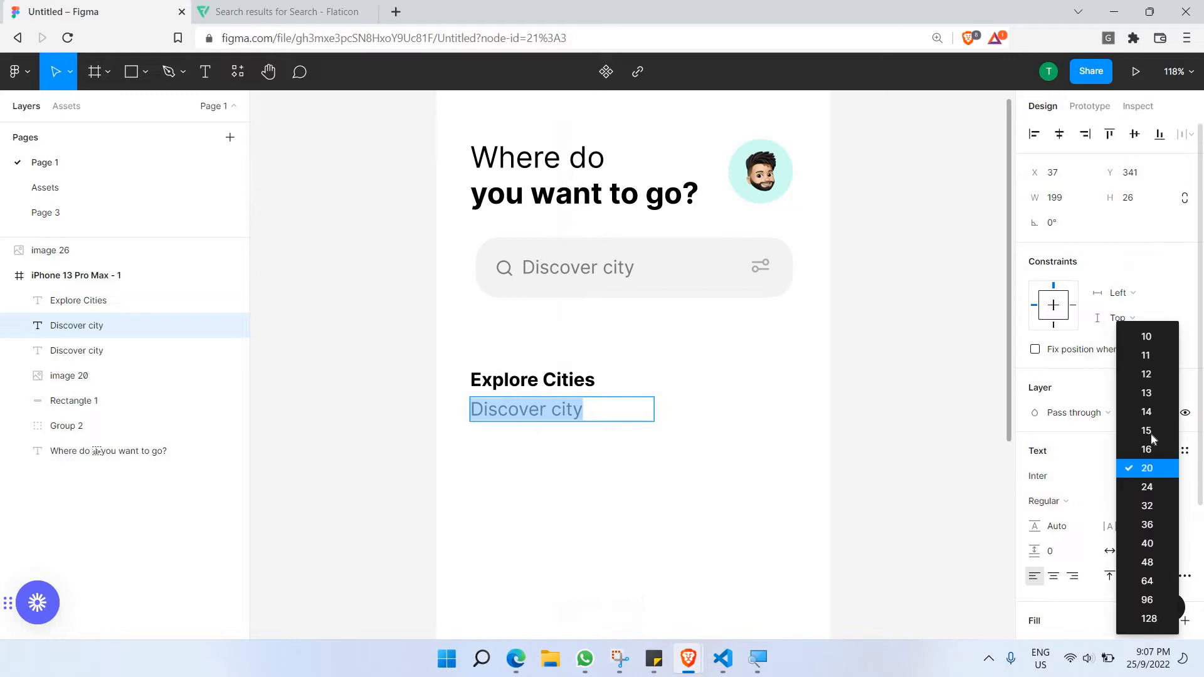
click(1147, 337)
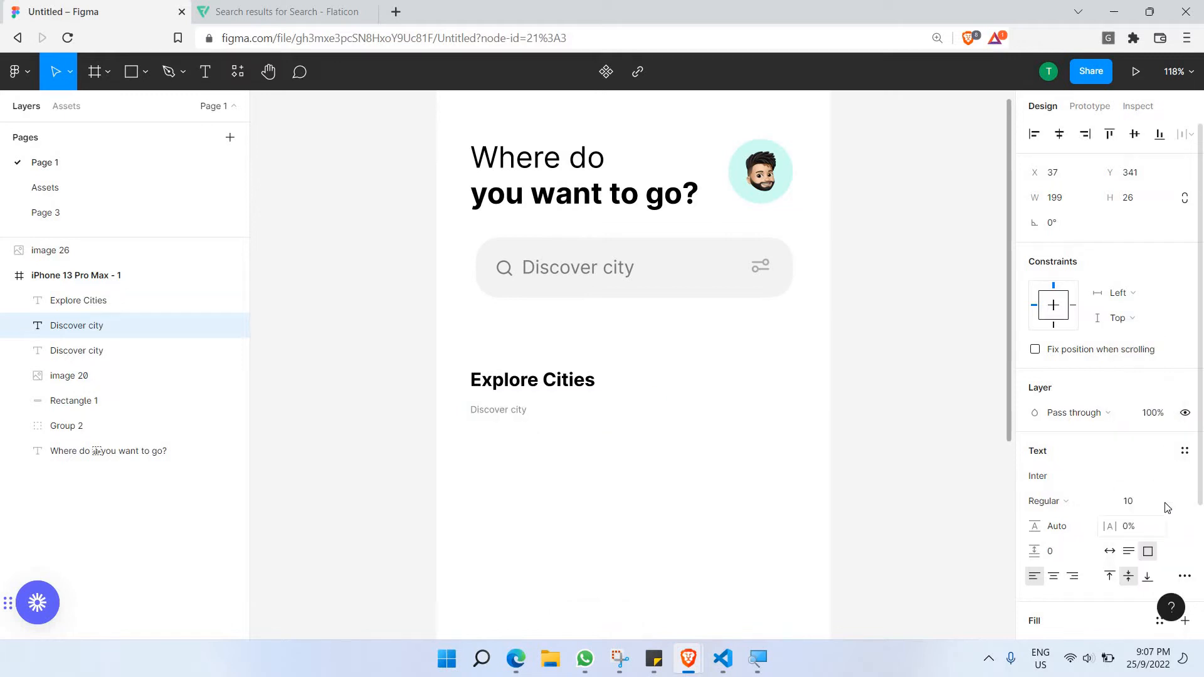
click(1165, 501)
click(1152, 375)
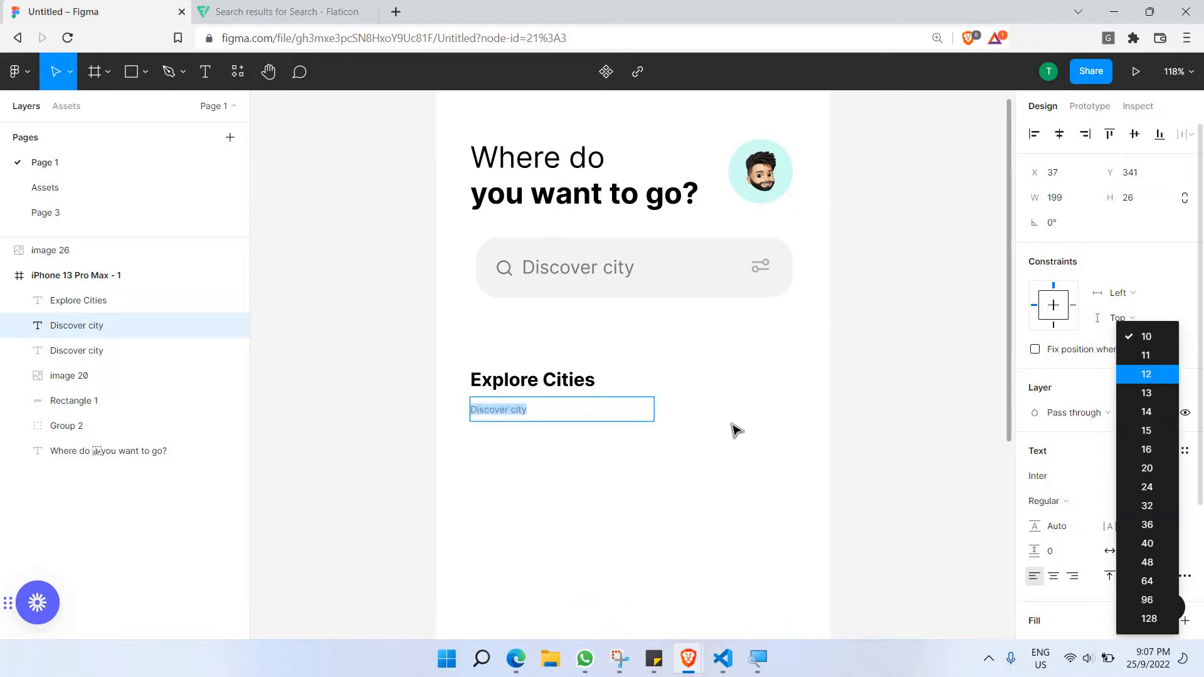
Replace the small text under the heading with "All" and narrow its text box to a width of 26.
double_click(507, 410)
key(ctrl+a)
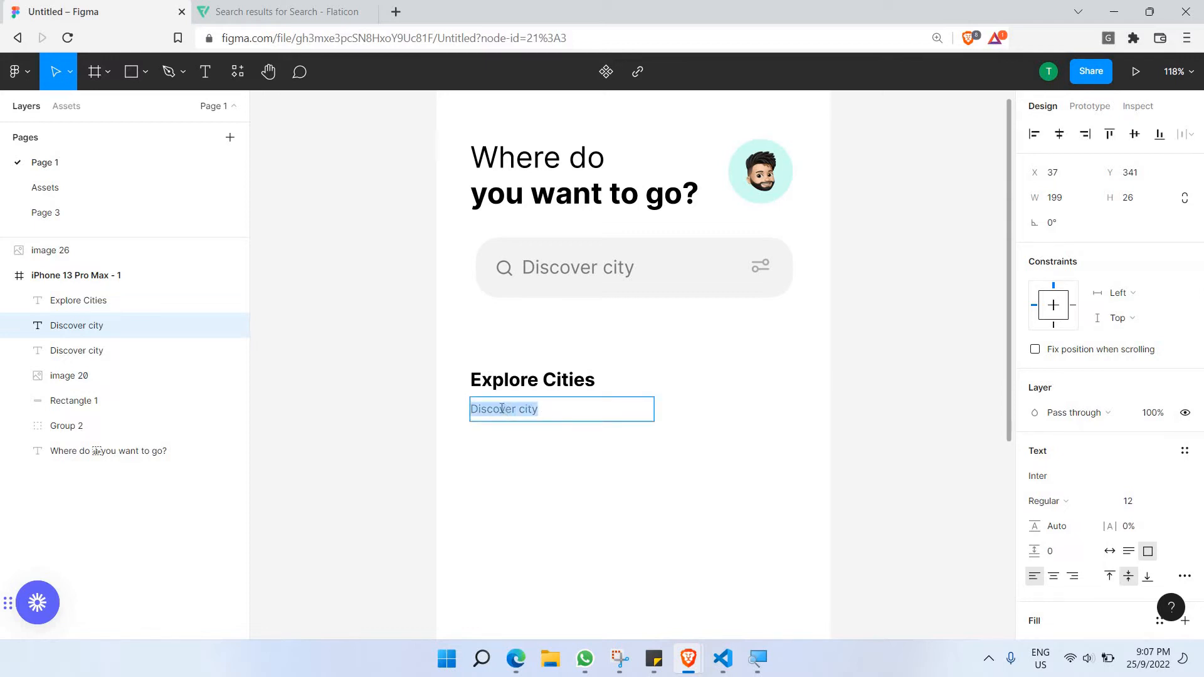
text(All)
key(Escape)
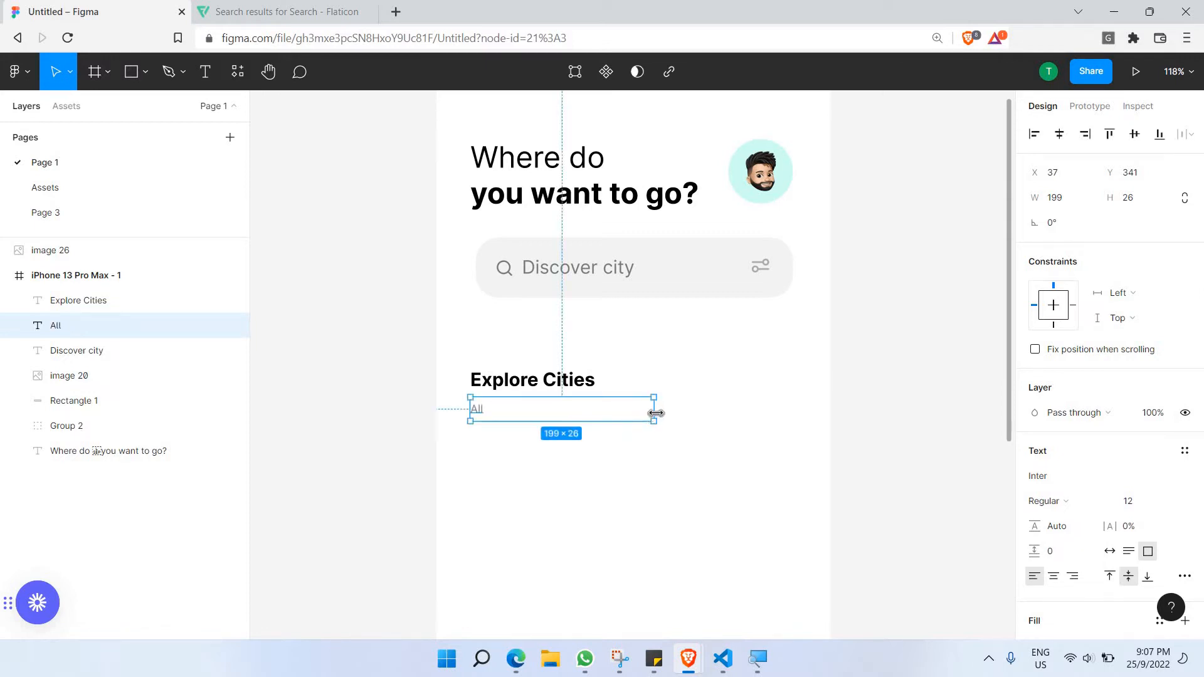
drag(533, 426, 495, 427)
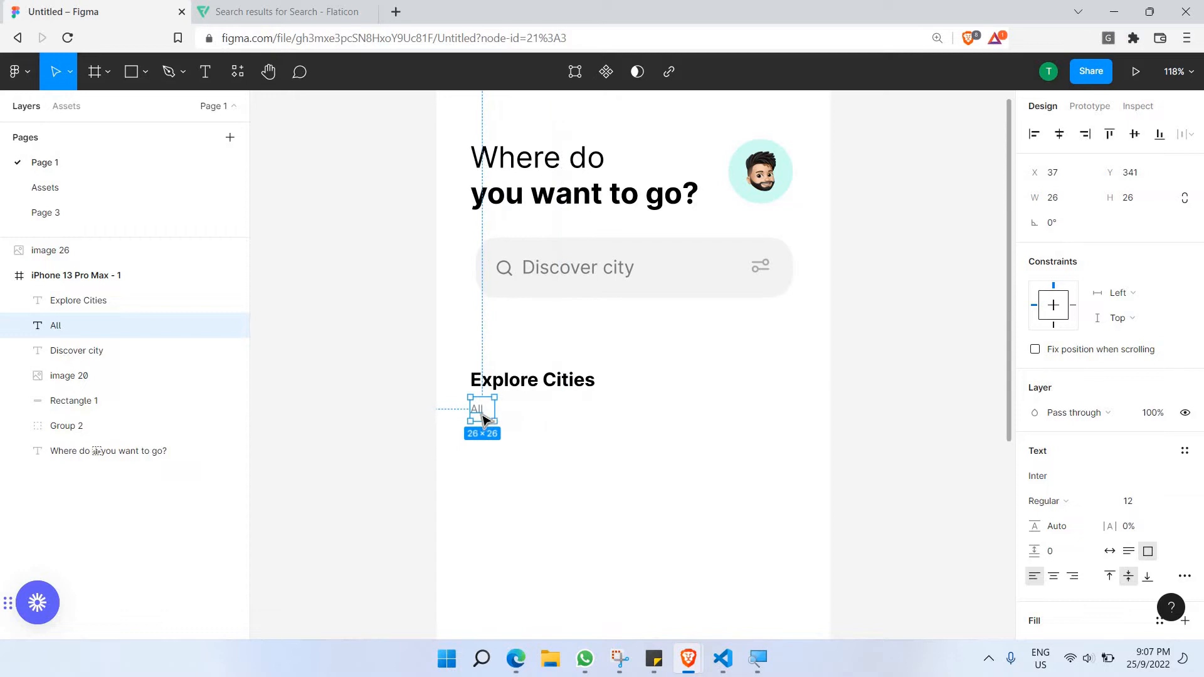
Center the "All" label horizontally within its text box.
key(Return)
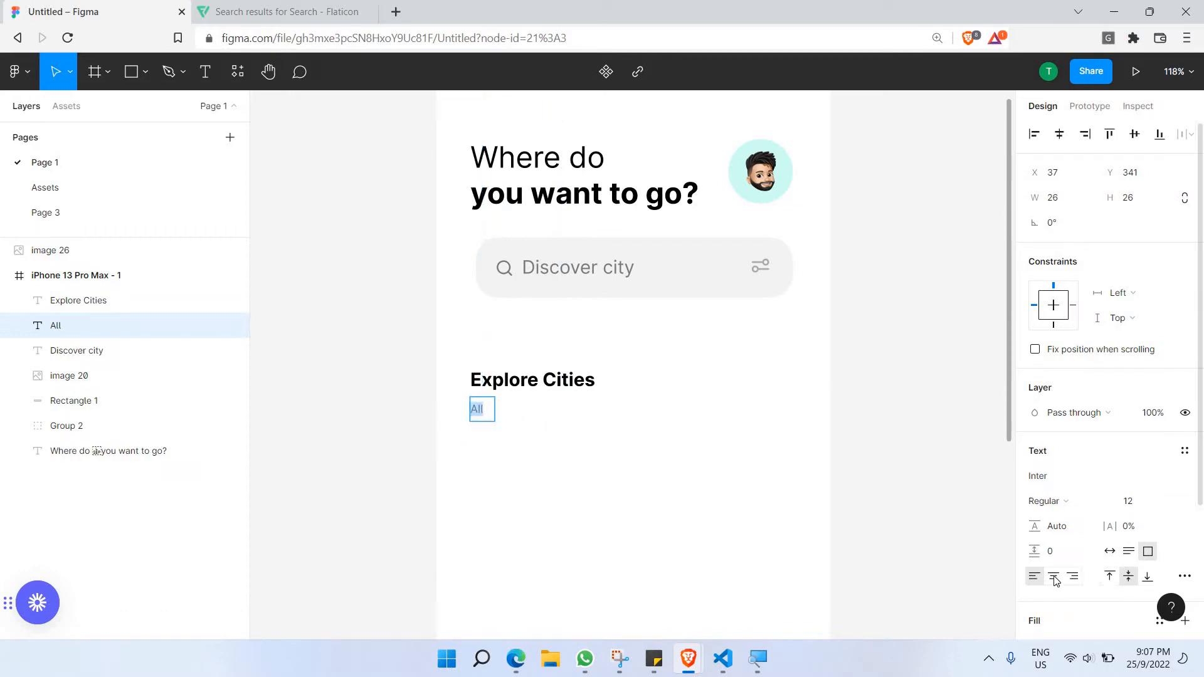
key(ctrl+alt+t)
key(Escape)
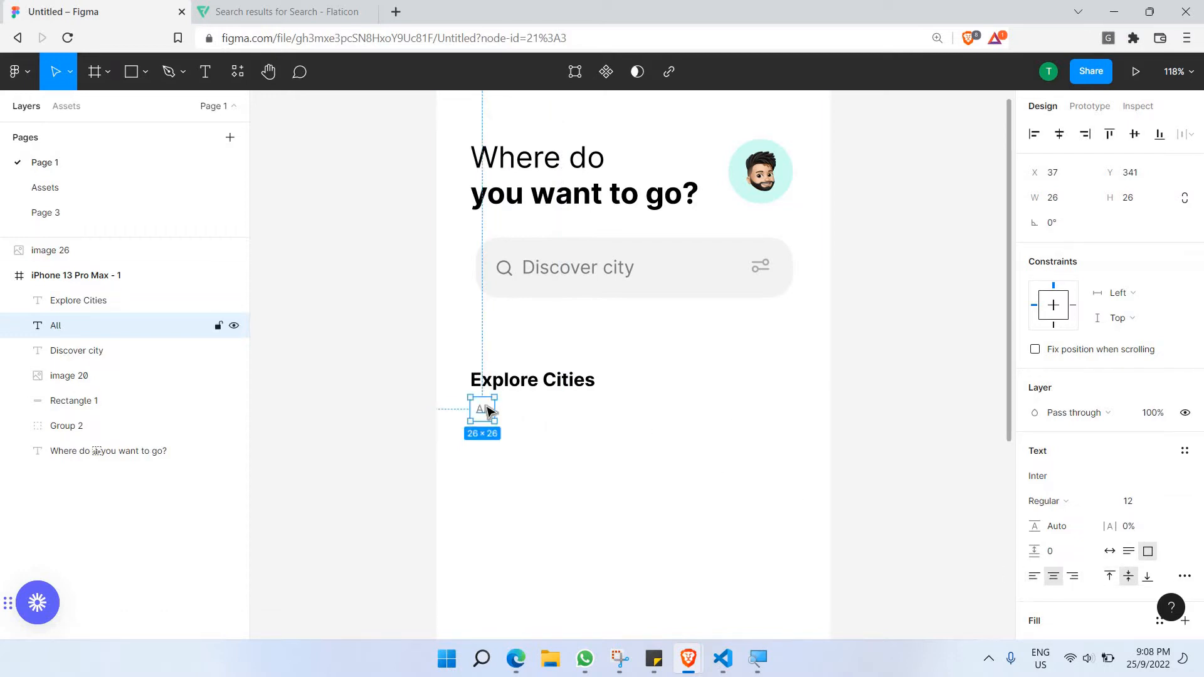
Duplicate the "All" label and place the copy beside it at X 67, Y 341.
key(ctrl+v)
drag(487, 410, 517, 413)
double_click(520, 403)
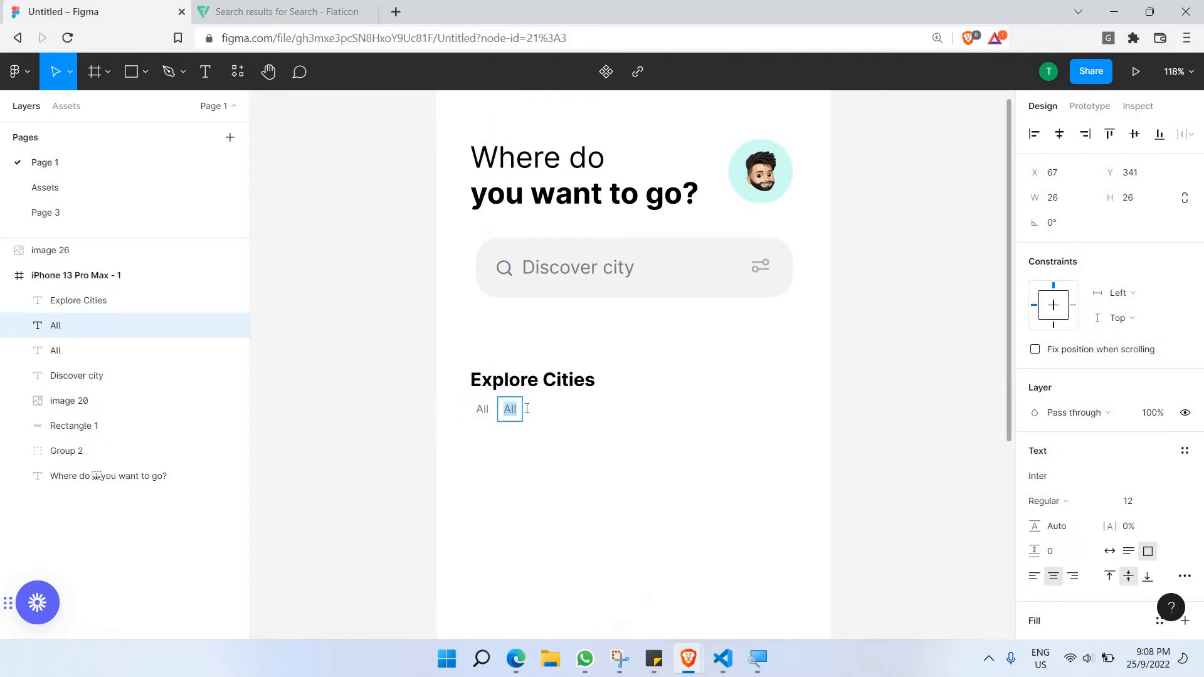
key(Escape)
key(Escape)
click(516, 410)
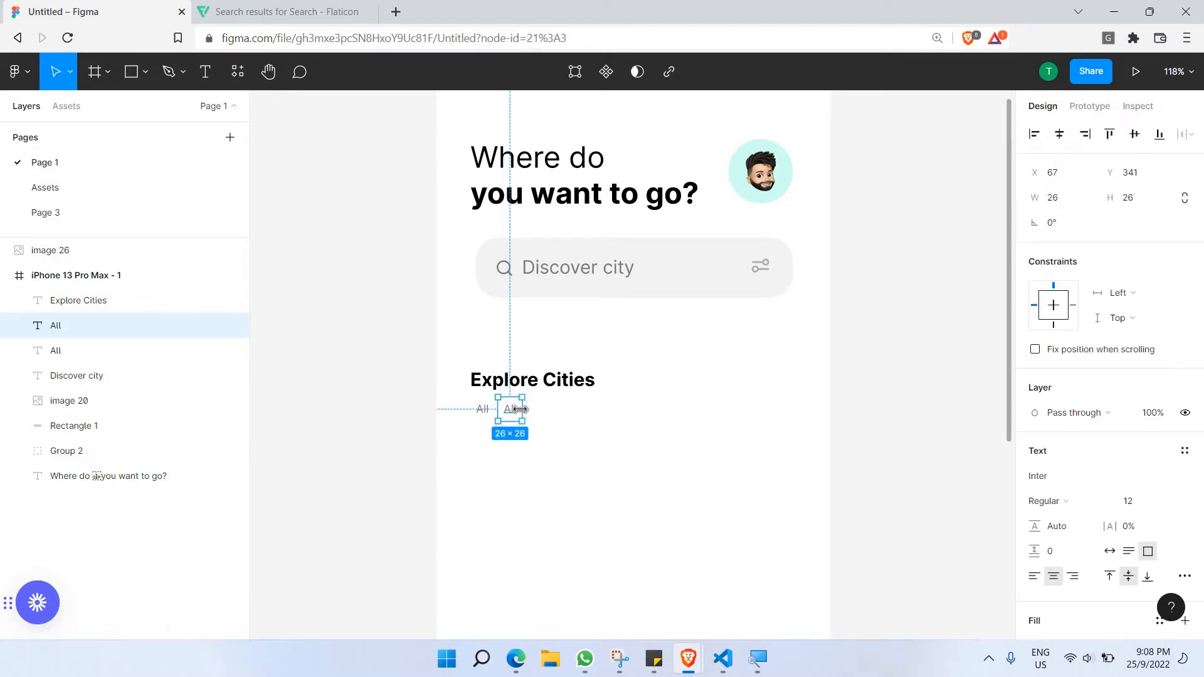
Widen the copied label's text box to 49 and change its wording to "Popular".
drag(522, 410, 544, 409)
double_click(522, 412)
double_click(523, 412)
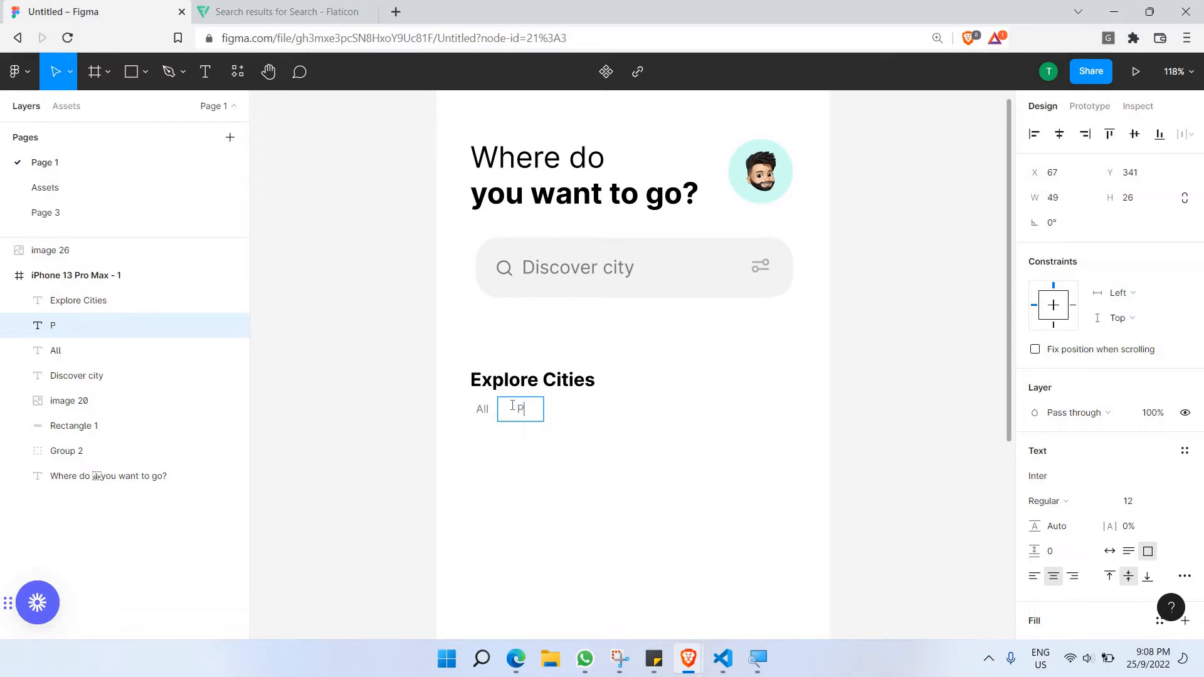
text(Popular)
key(Escape)
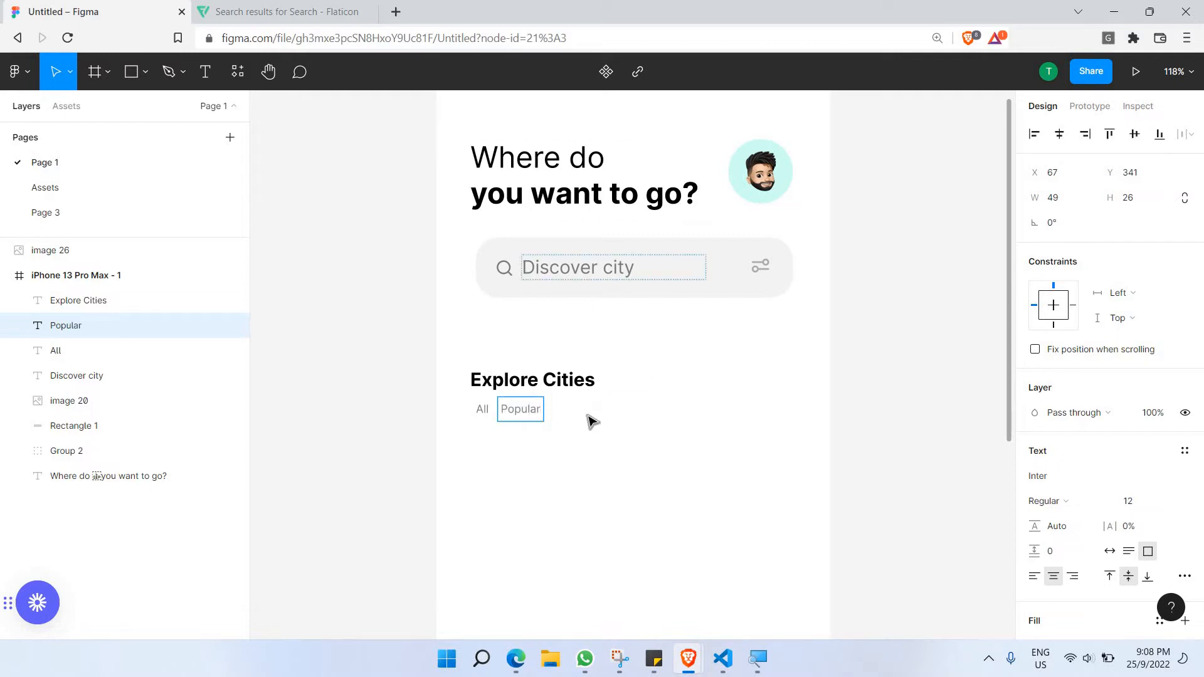
key(Escape)
Duplicate the "Popular" label and place the copy next to it at X 120, Y 341.
click(518, 411)
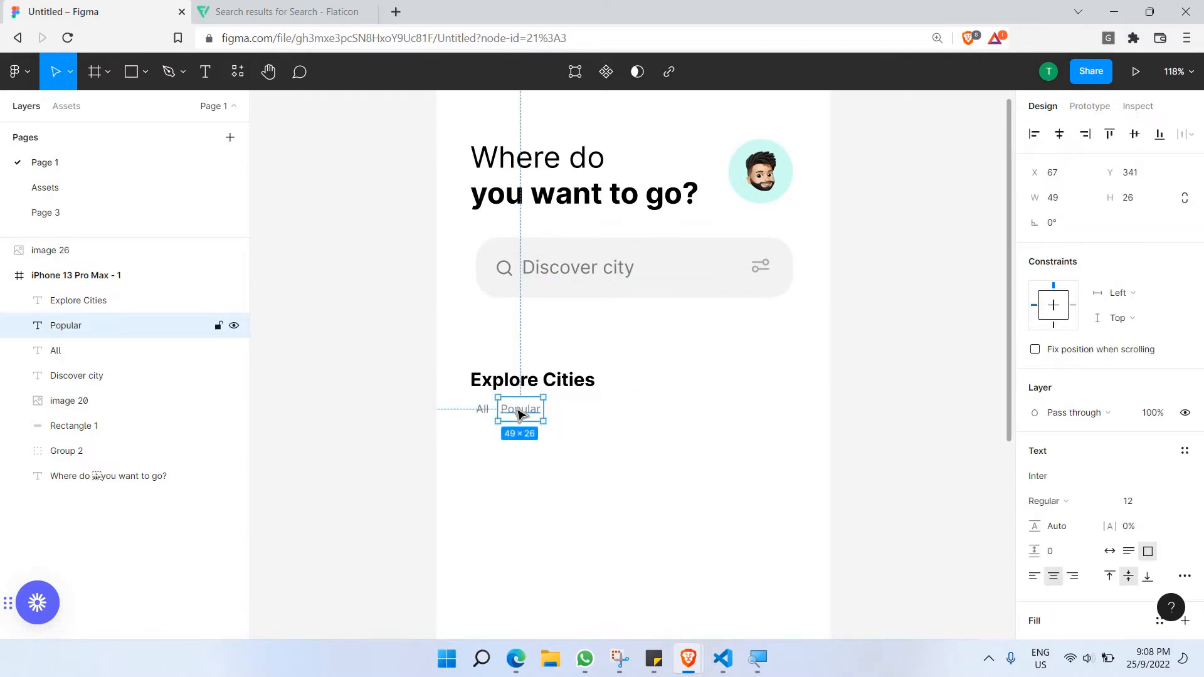
key(ctrl+c)
key(ctrl+v)
drag(519, 411, 570, 417)
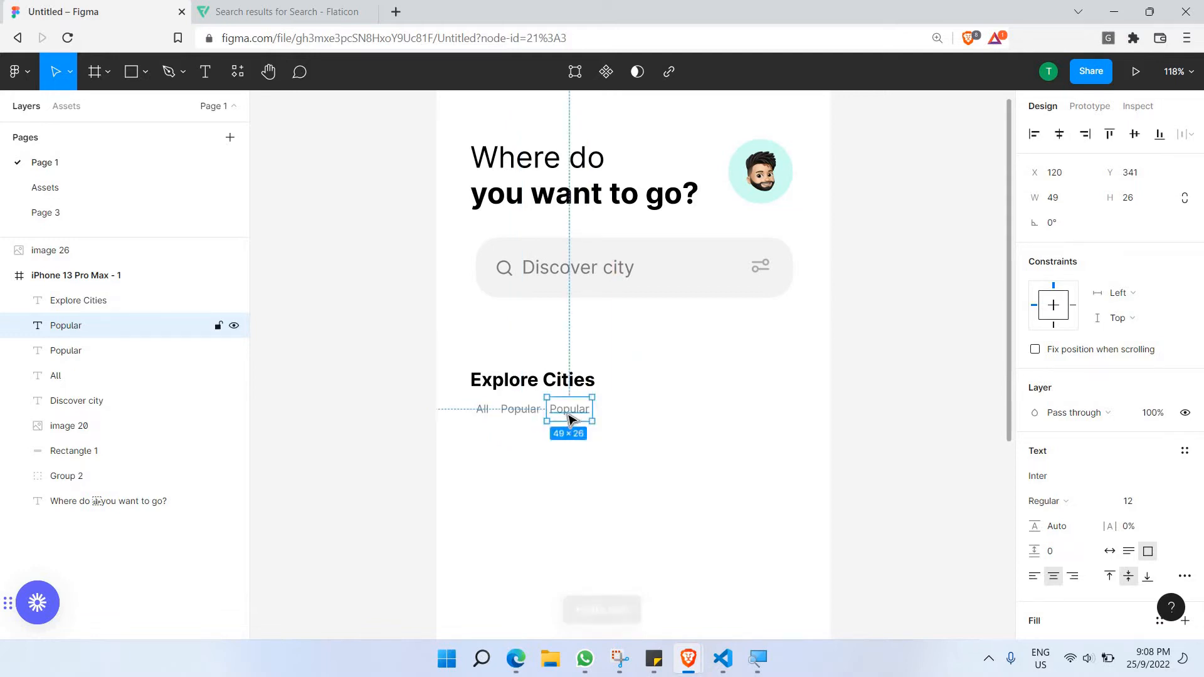
Change the second "Popular" label to "Recomended" and widen its text box to 88.
double_click(568, 414)
text(Rec)
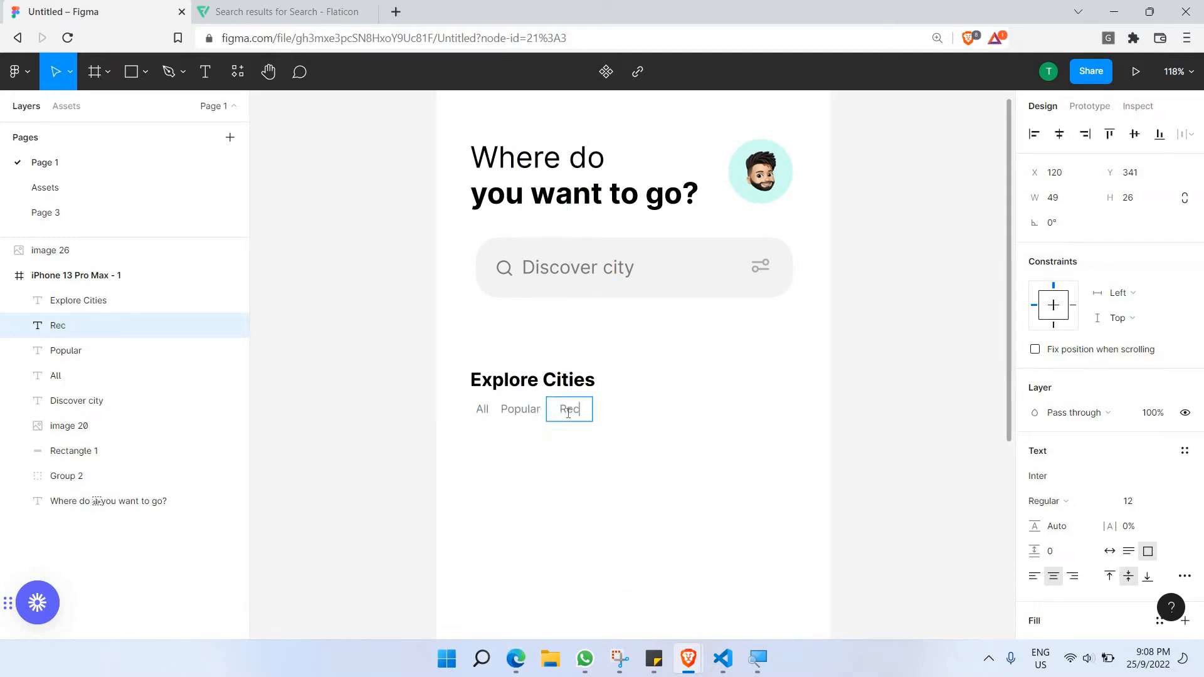
text(omended)
key(Escape)
drag(593, 409, 628, 414)
shift+click(596, 411)
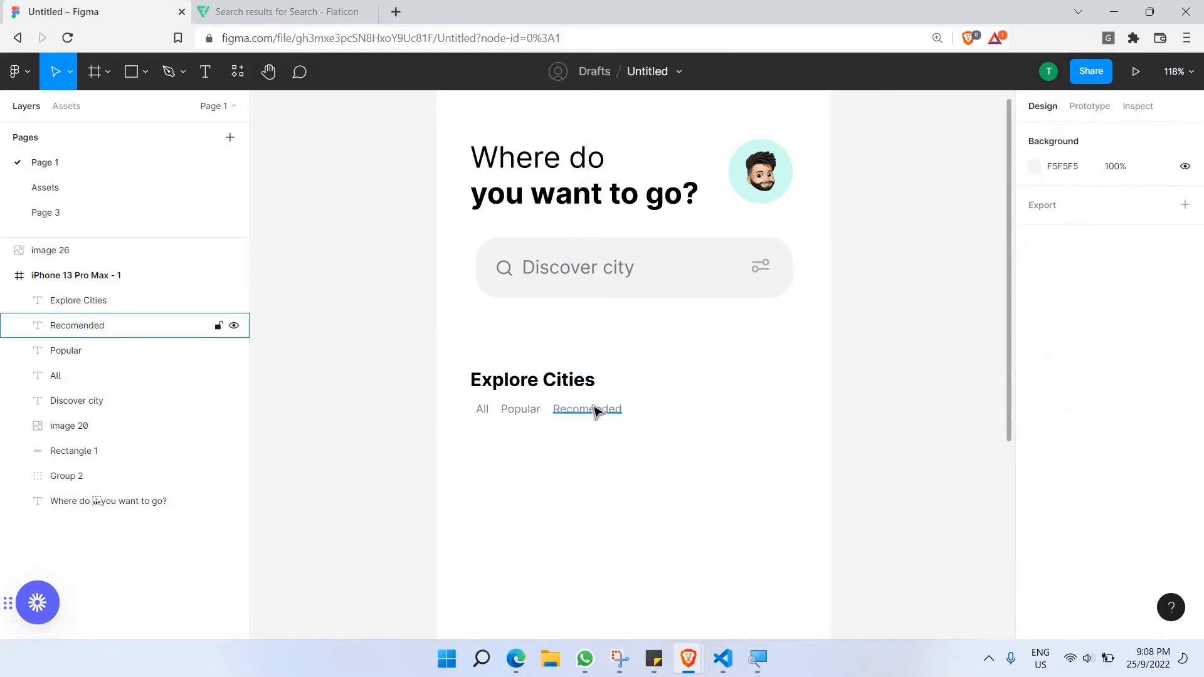
Duplicate the "Recomended" label and place the copy beside it at X 211, Y 341.
shift+click(597, 412)
key(ctrl+v)
drag(596, 411, 668, 427)
Change the wording of the copied "Recomended" label to "Most Viewed".
key(Return)
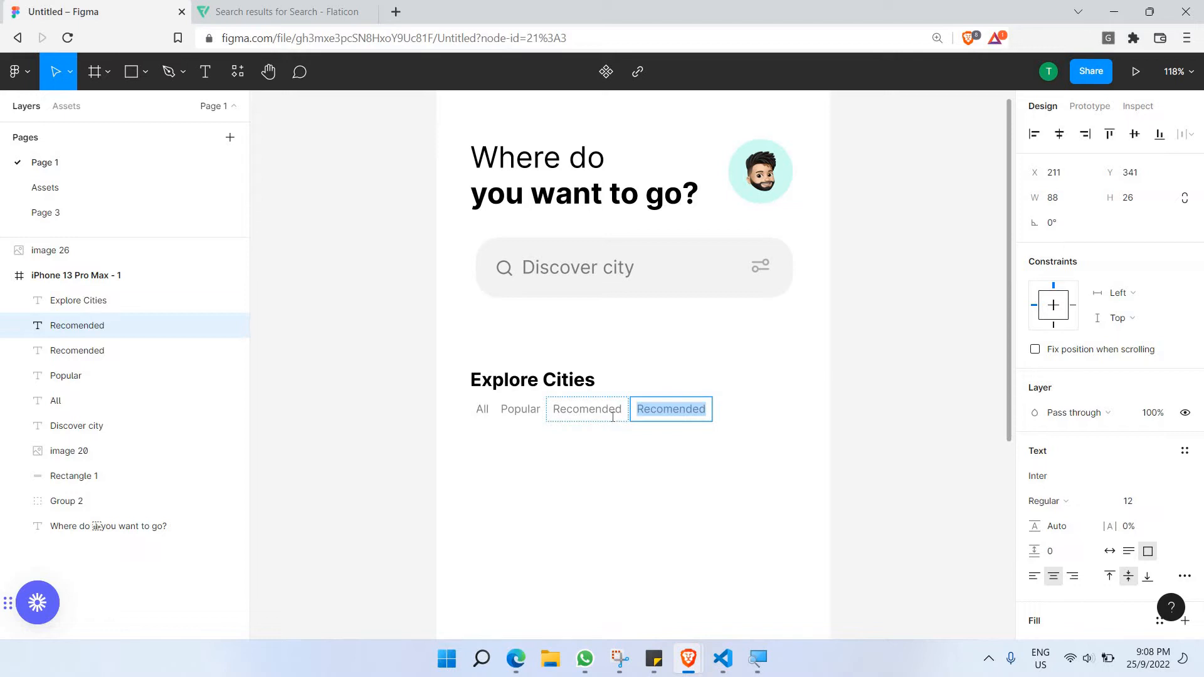
text(Most Vi)
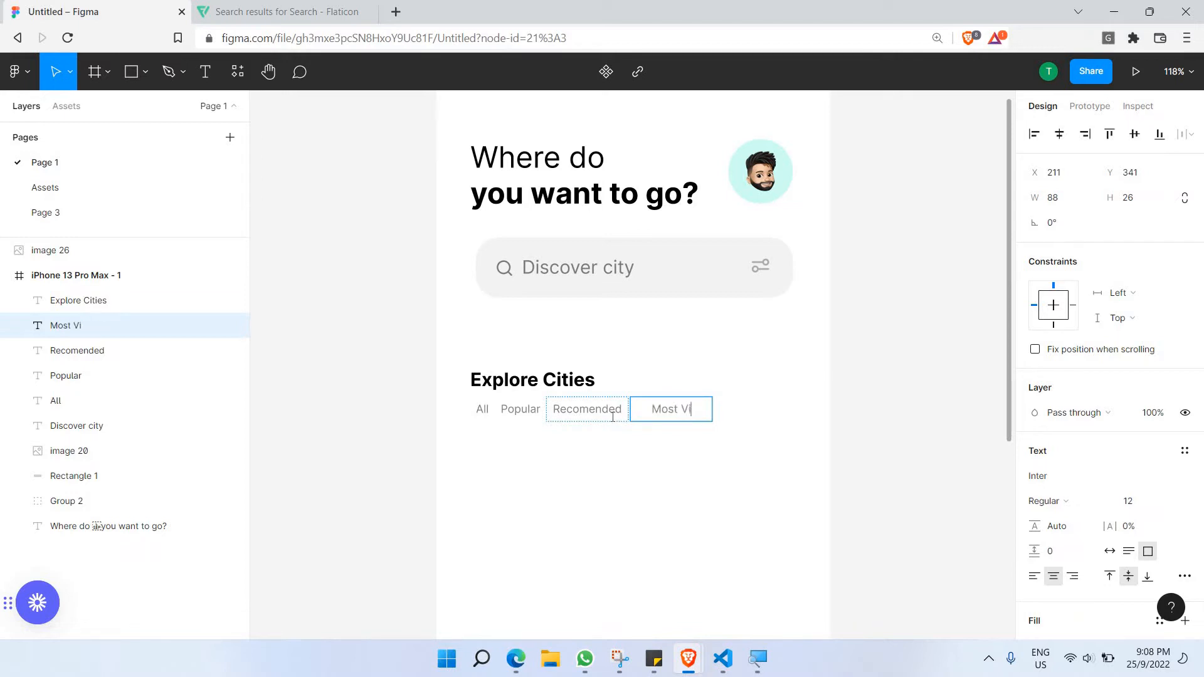
text(ewed)
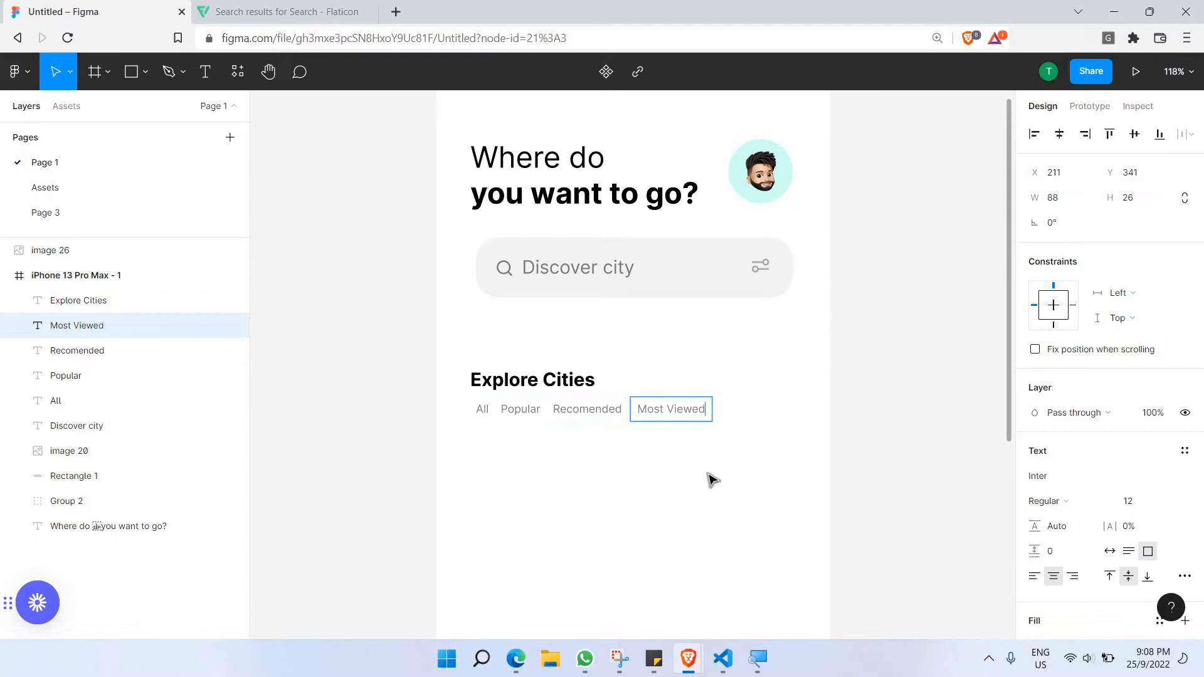
key(Escape)
key(Escape)
Duplicate the "Most Viewed" label and place the copy at the end of the row at X 299, Y 341.
click(681, 419)
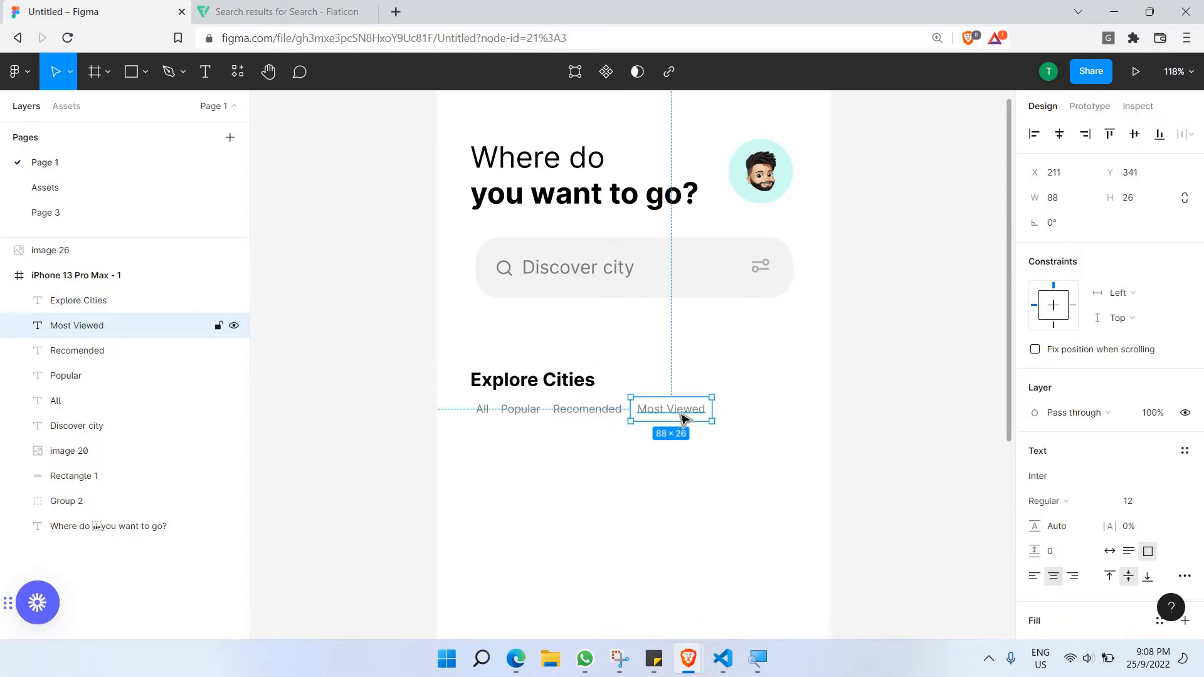
key(ctrl+v)
drag(681, 415, 762, 429)
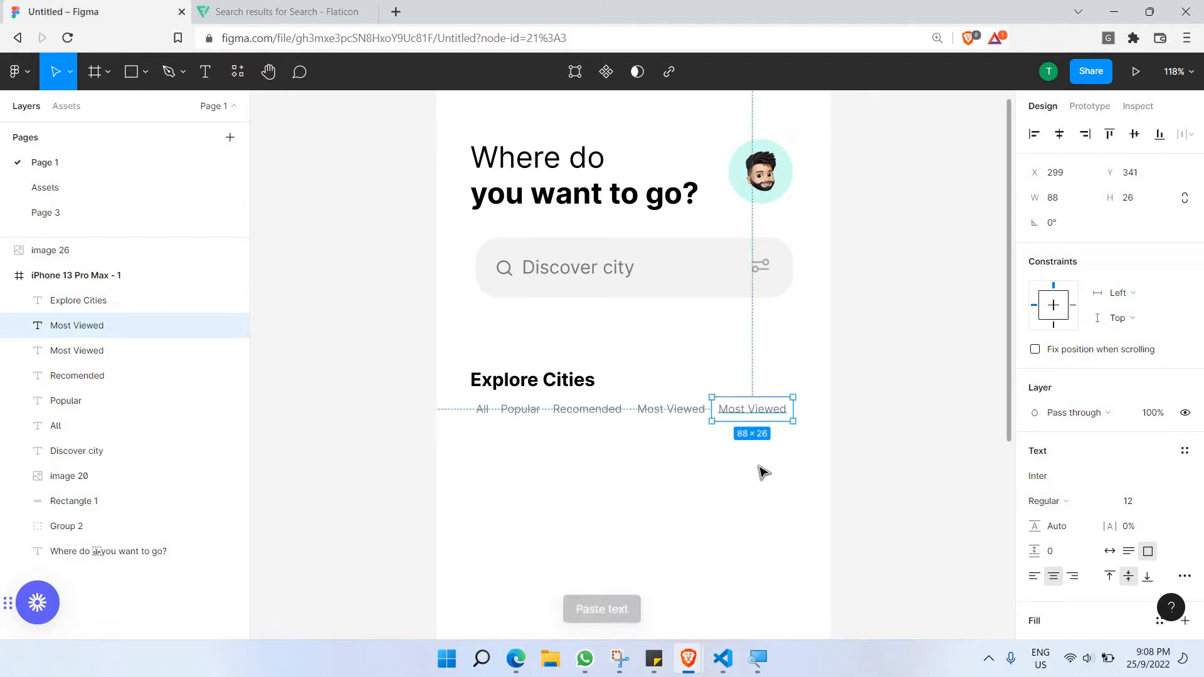
Change the last label in the category row to "Most Visited".
double_click(755, 408)
double_click(757, 409)
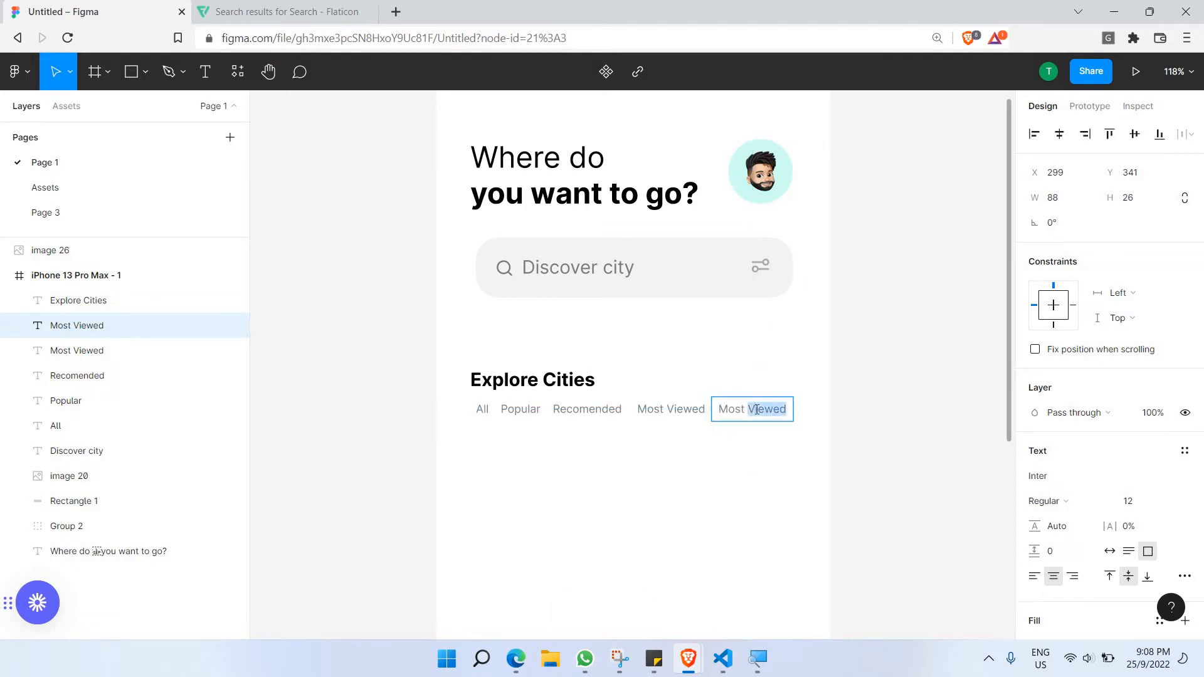
text(Visited)
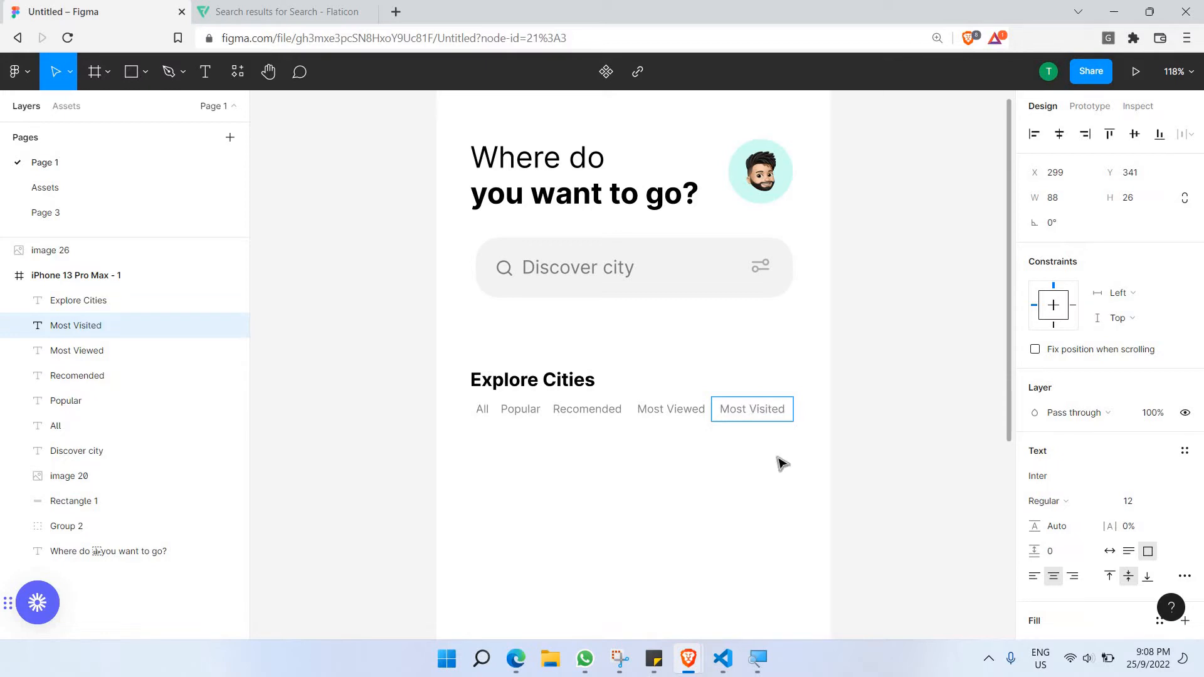
click(827, 443)
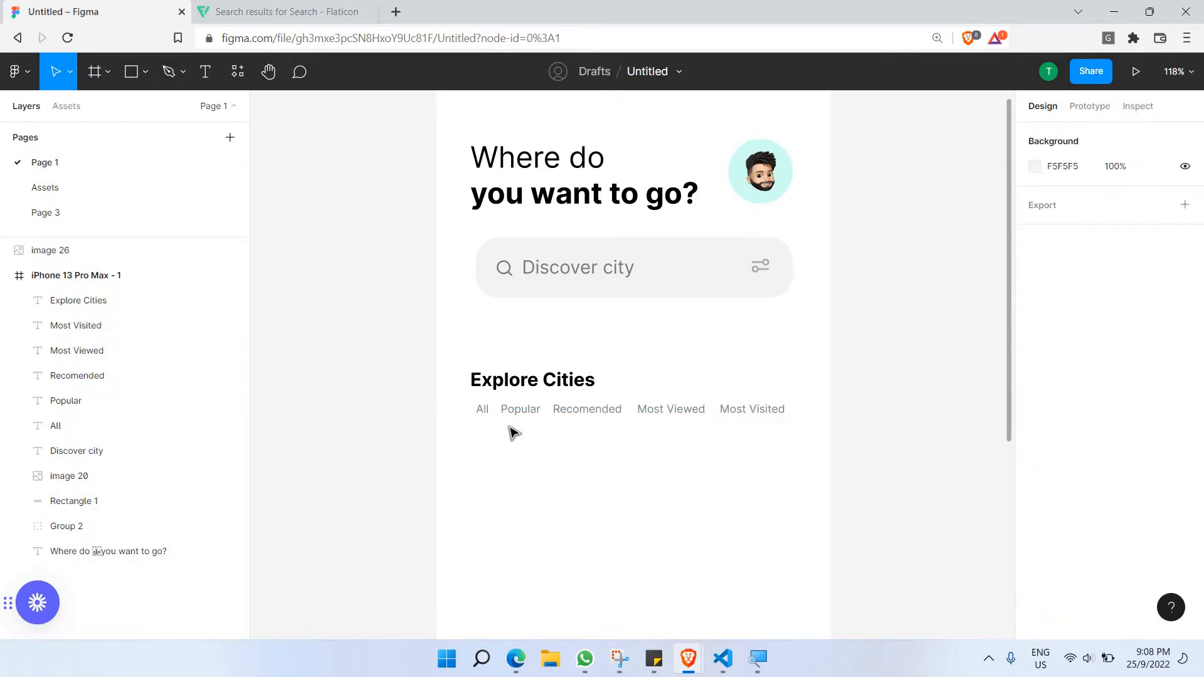
click(484, 410)
shift+click(531, 410)
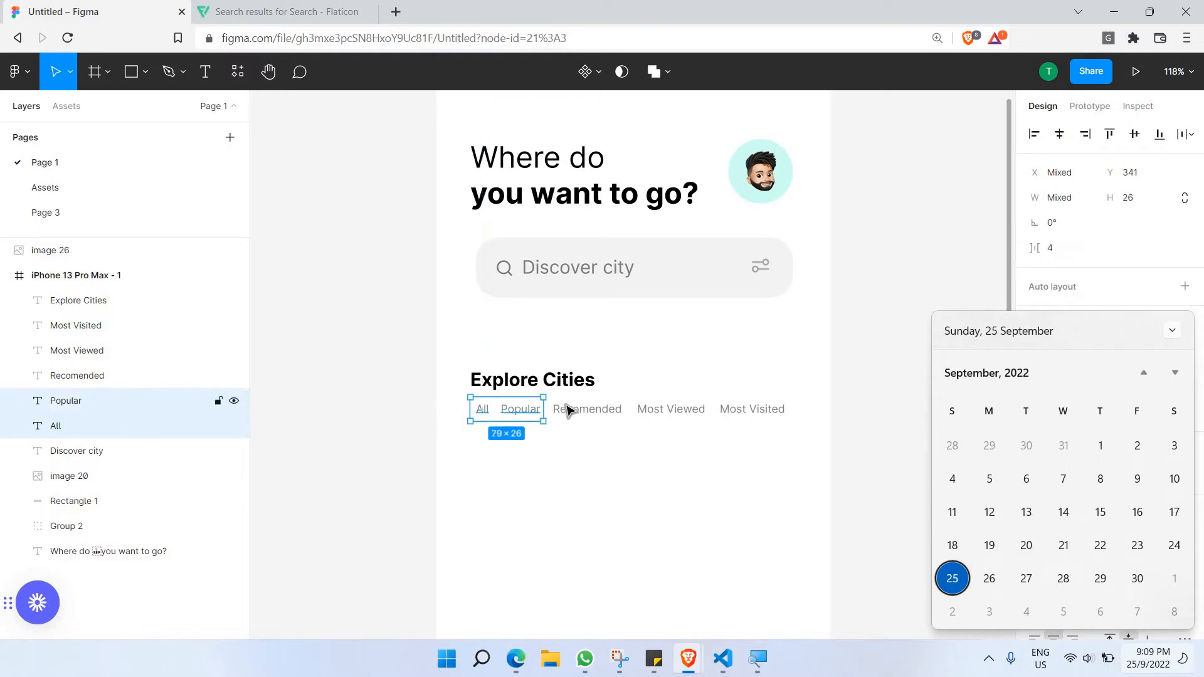
shift+click(598, 411)
shift+click(651, 416)
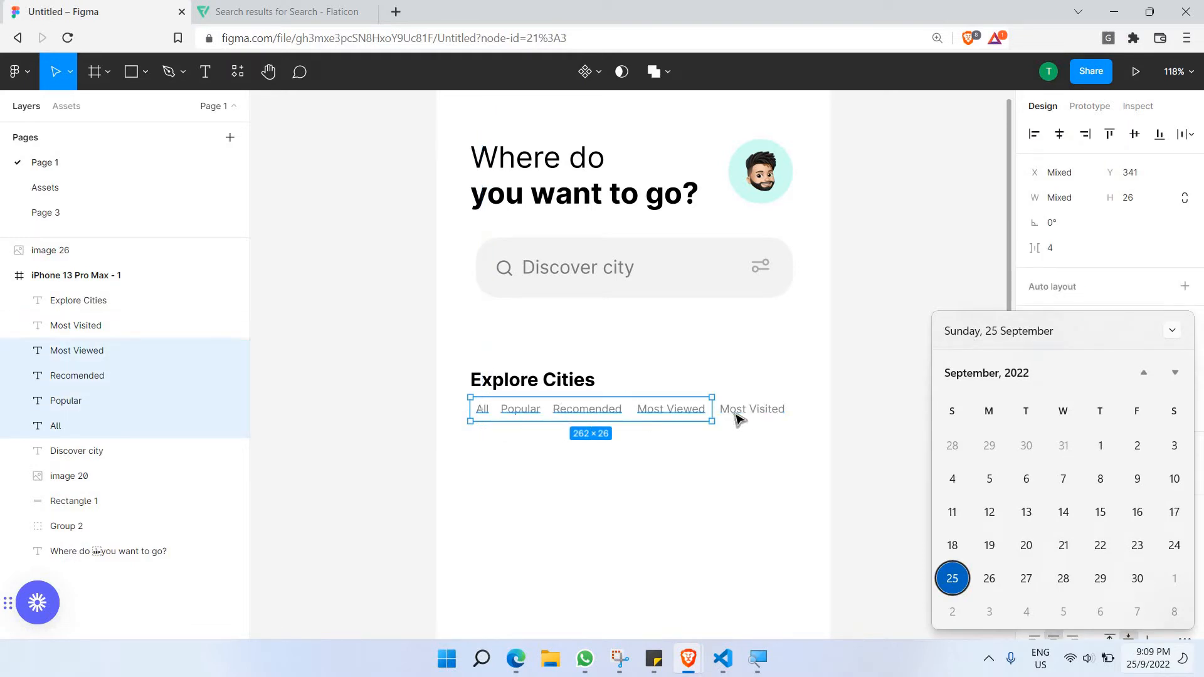
shift+click(736, 416)
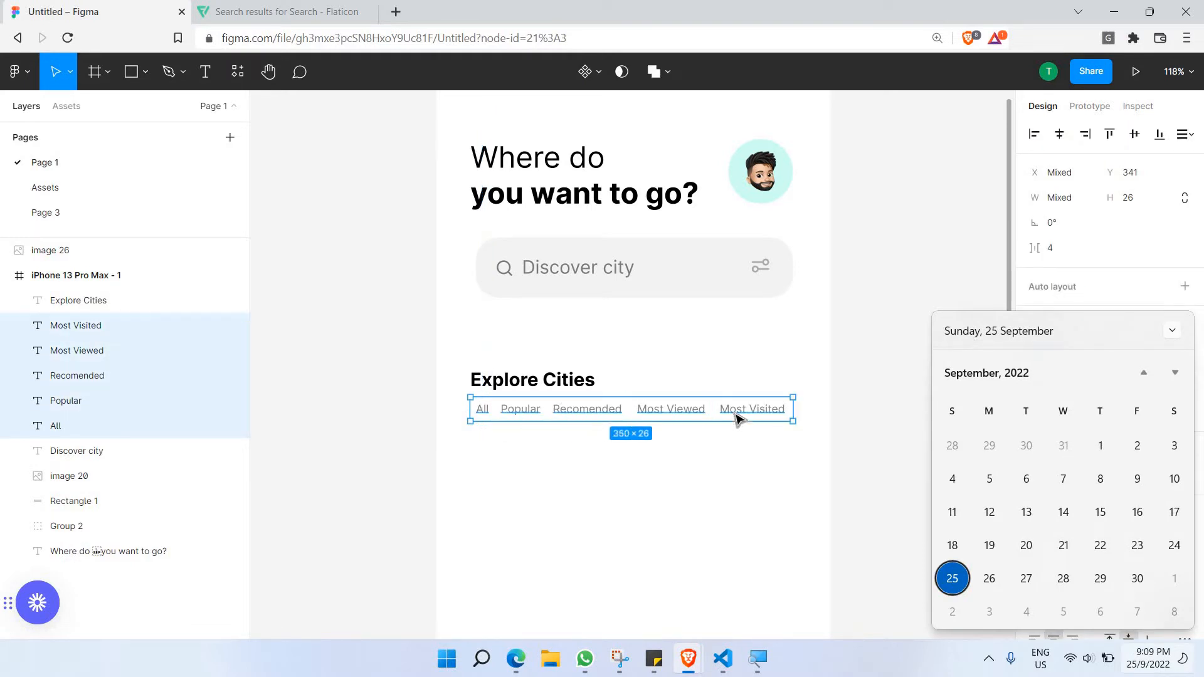
click(711, 332)
Group the five category labels "All", "Popular", "Recomended", "Most Viewed" and "Most Visited" together.
click(489, 414)
shift+click(523, 412)
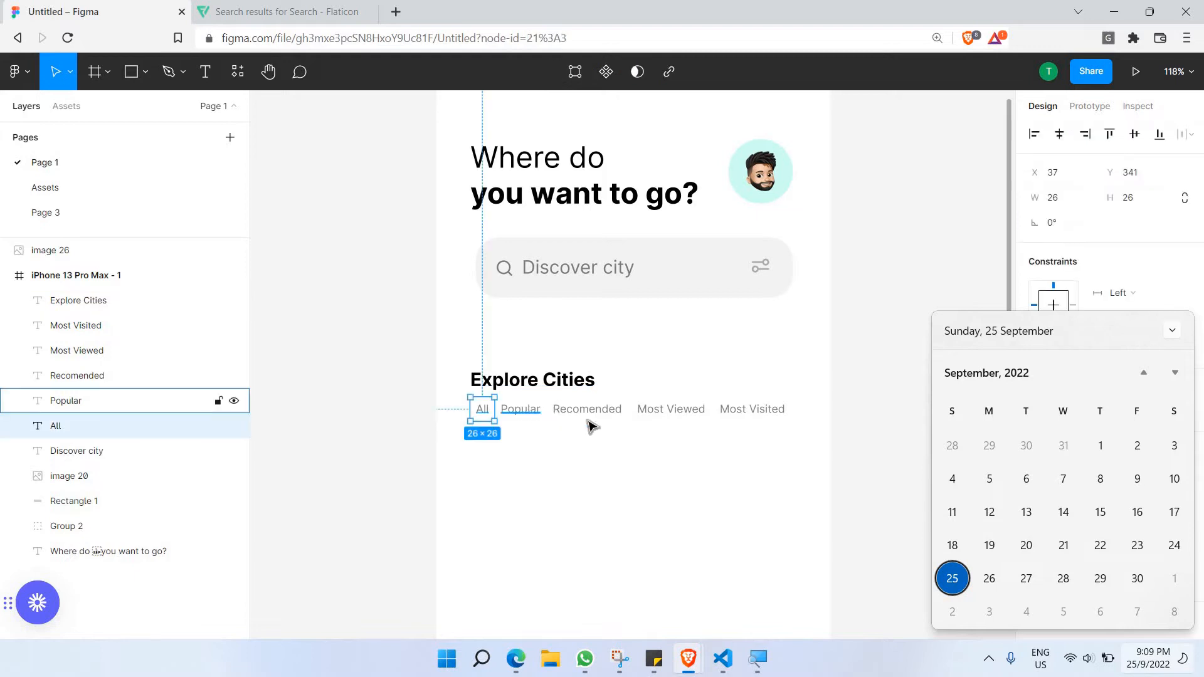
shift+click(587, 410)
shift+click(671, 411)
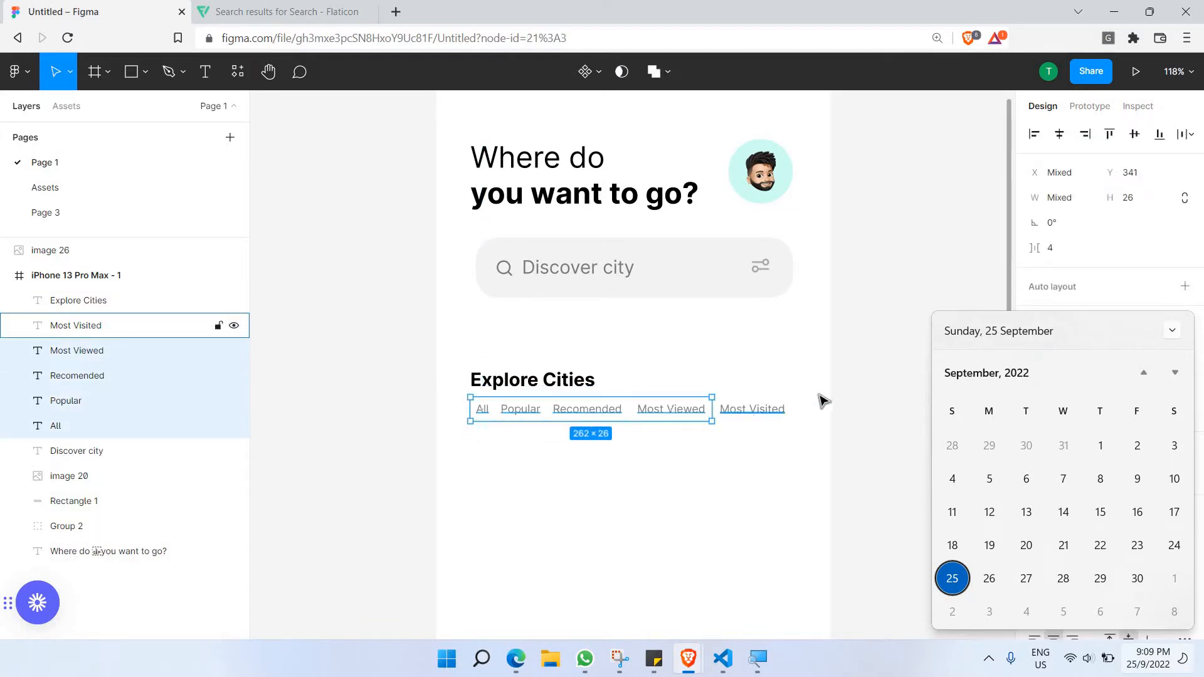
shift+click(751, 410)
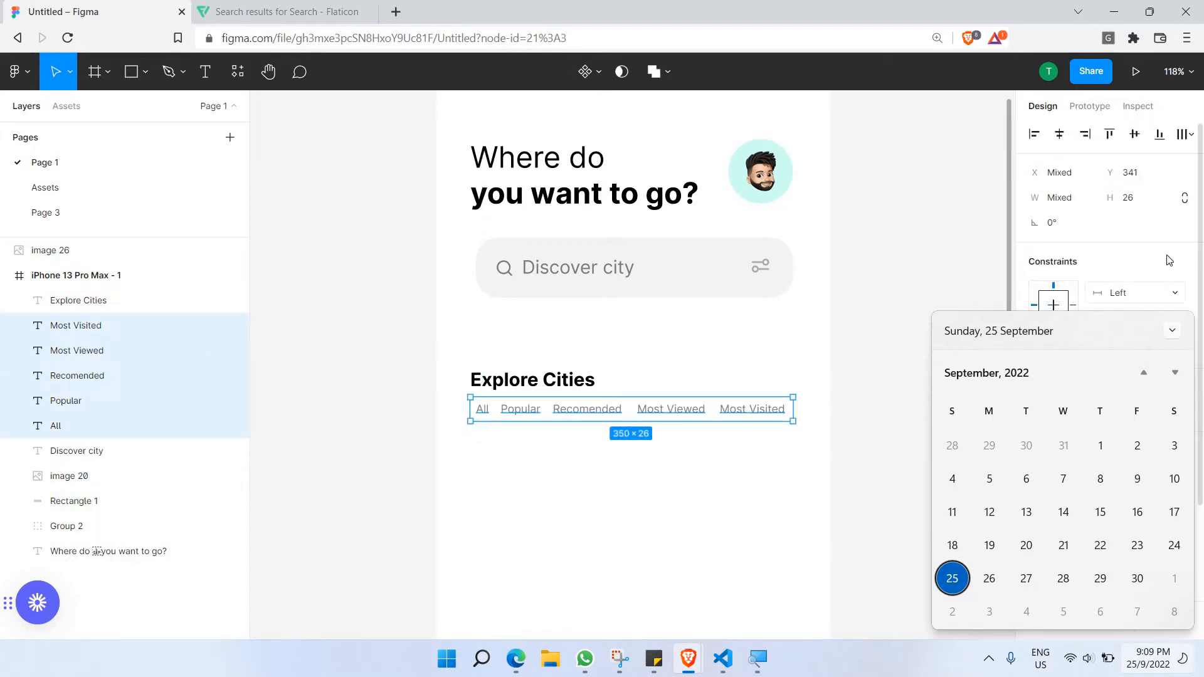
click(1172, 332)
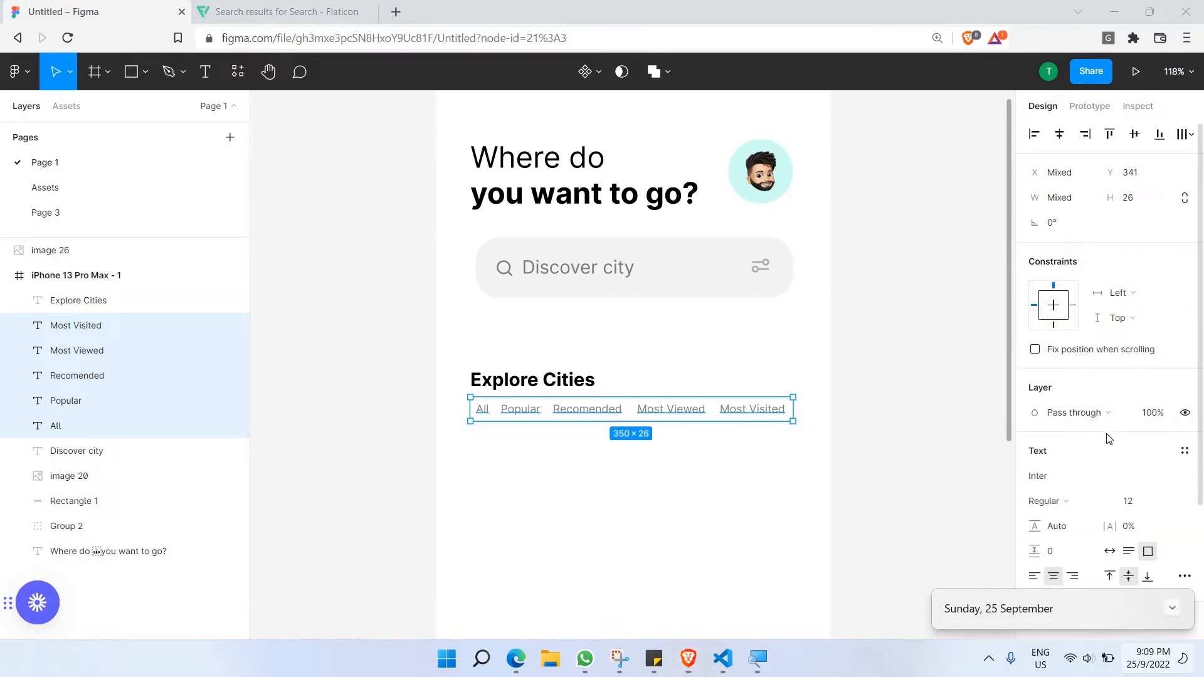
right_click(708, 411)
click(729, 352)
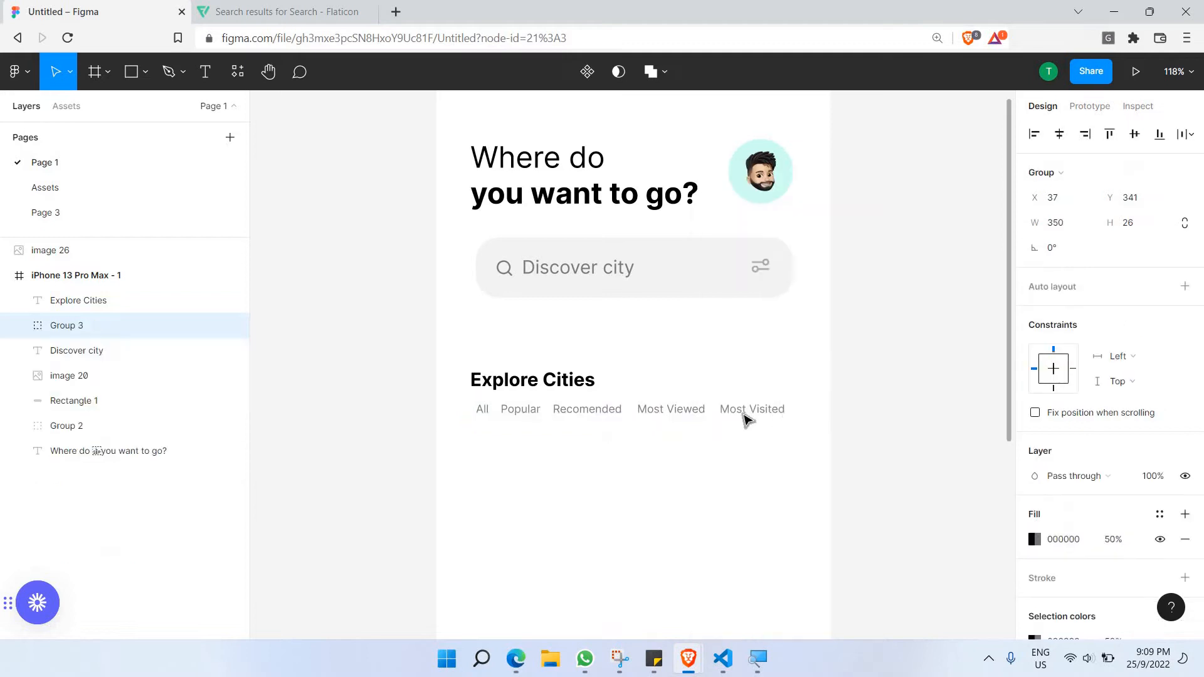
Add horizontal auto layout to the category label group and set the spacing between items to 17.
click(755, 426)
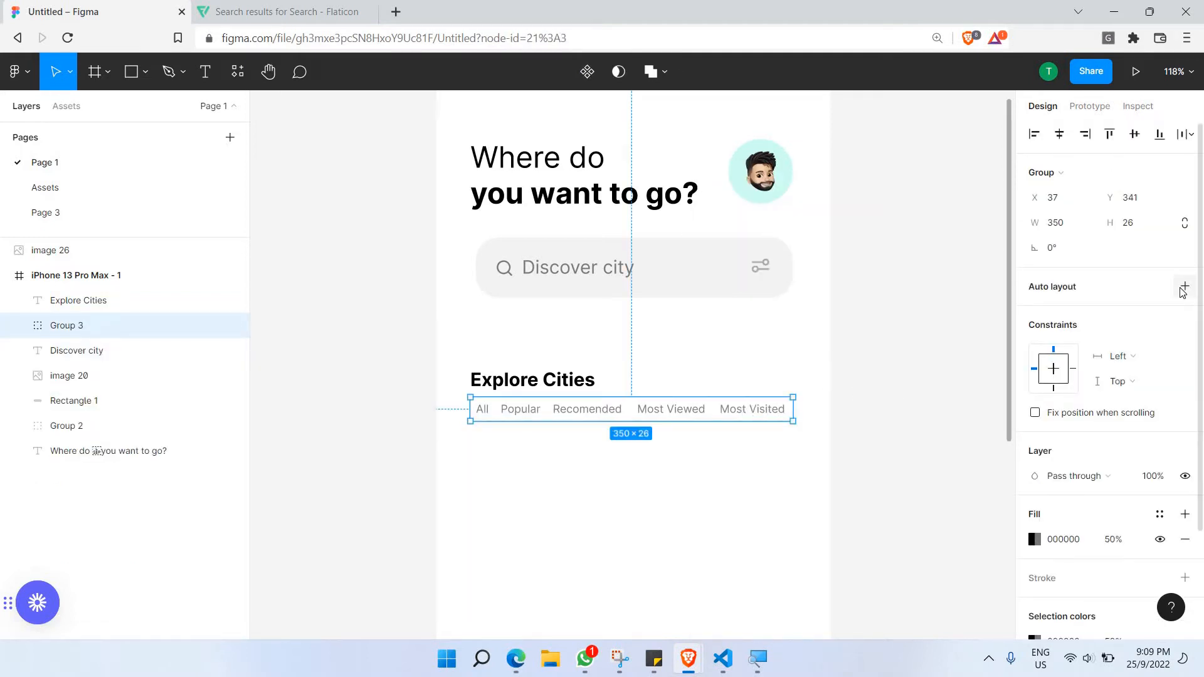
click(1184, 288)
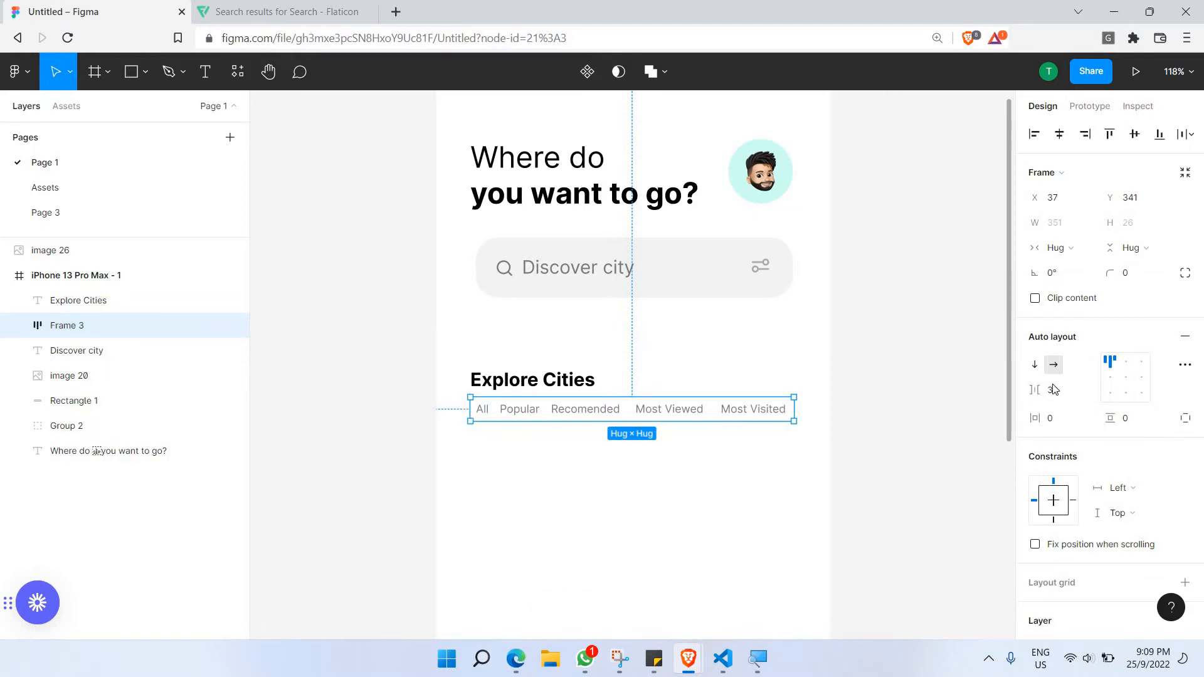
drag(1035, 390, 1008, 398)
click(906, 390)
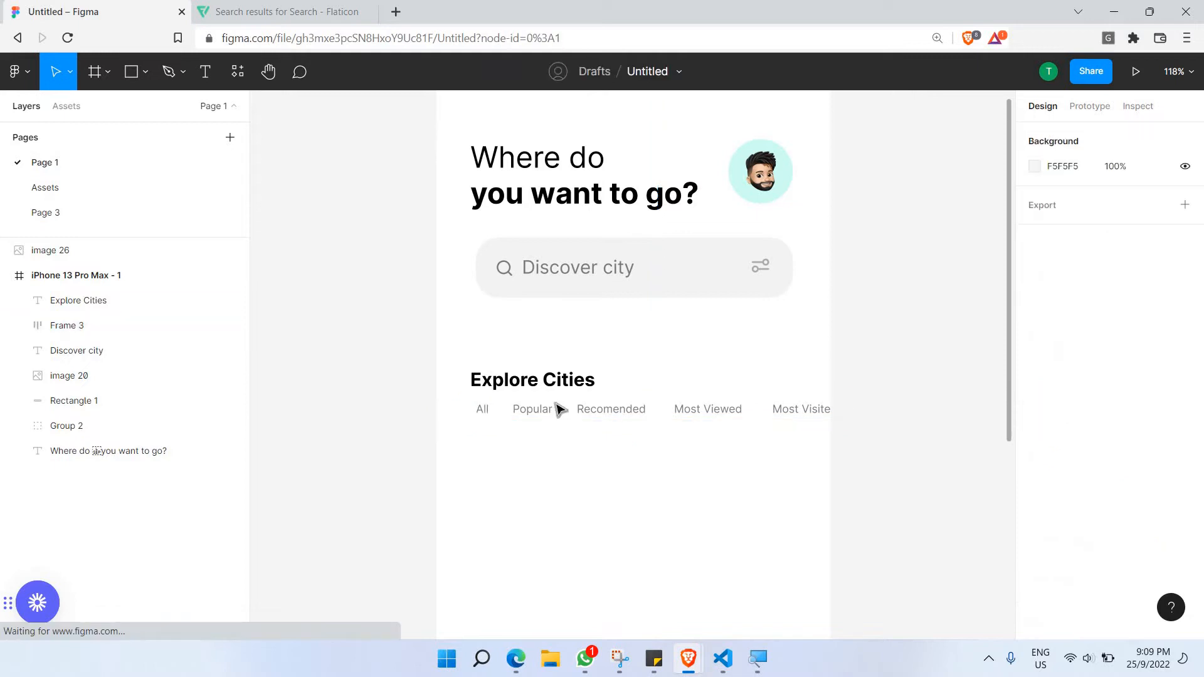
Set the font weight of the "All" label in the category row to Semi Bold.
click(483, 414)
double_click(484, 414)
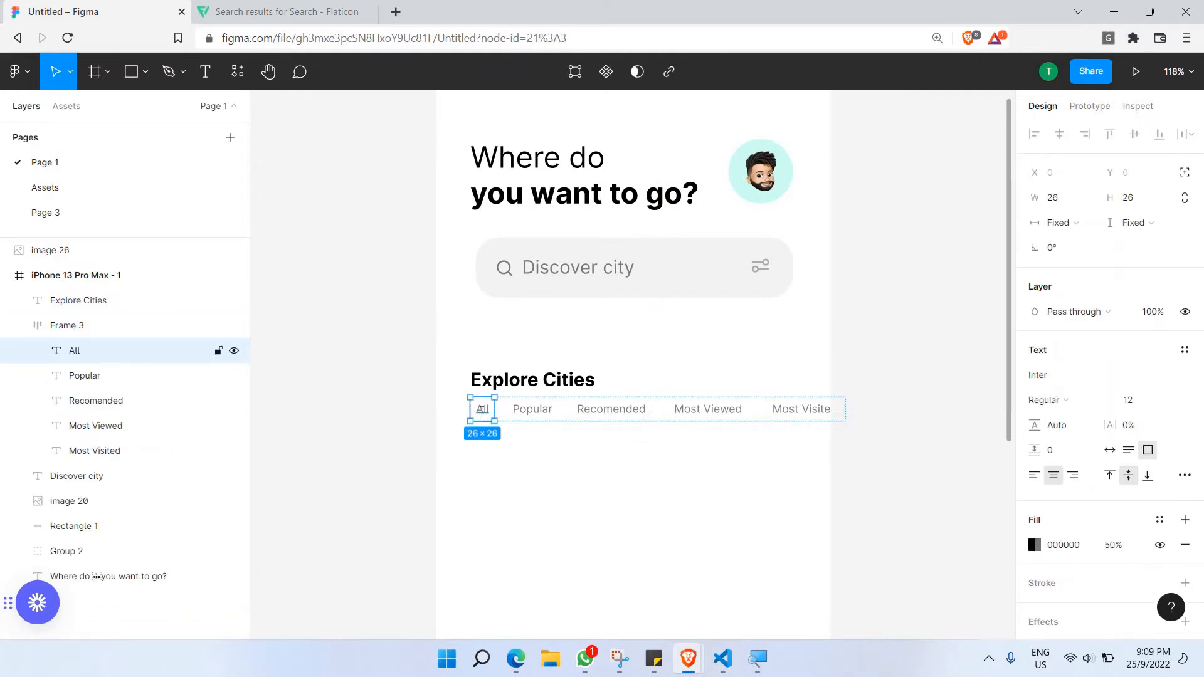
double_click(489, 417)
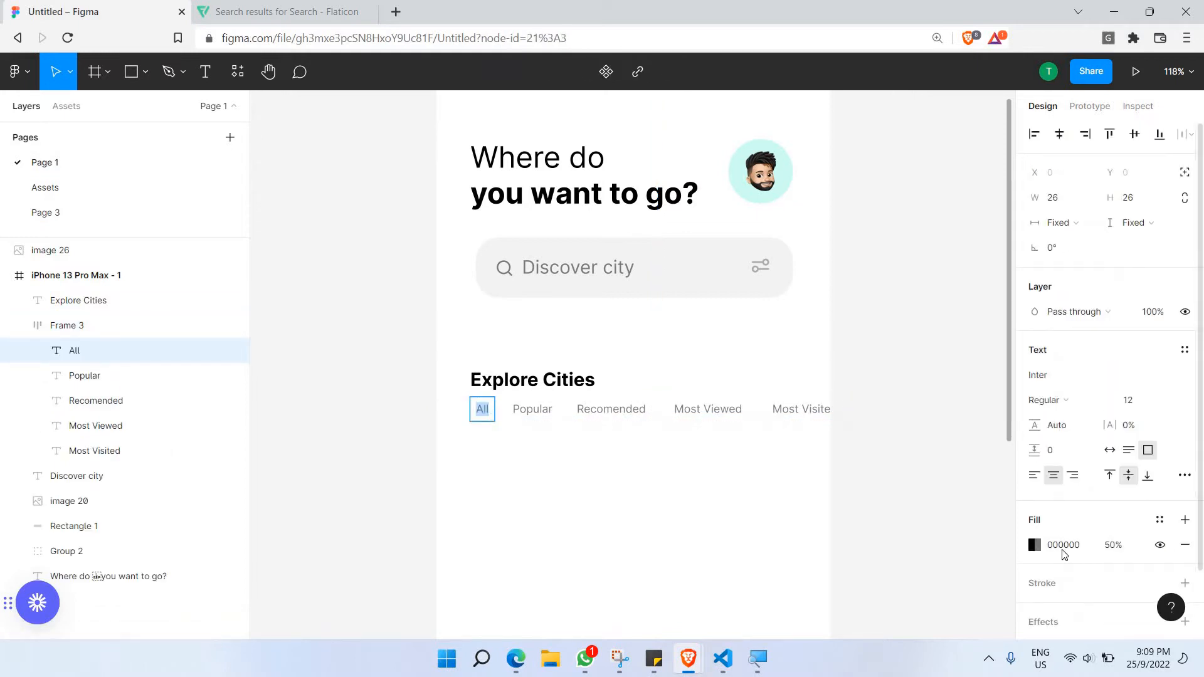
scroll(1071, 301, down, 2)
click(1066, 319)
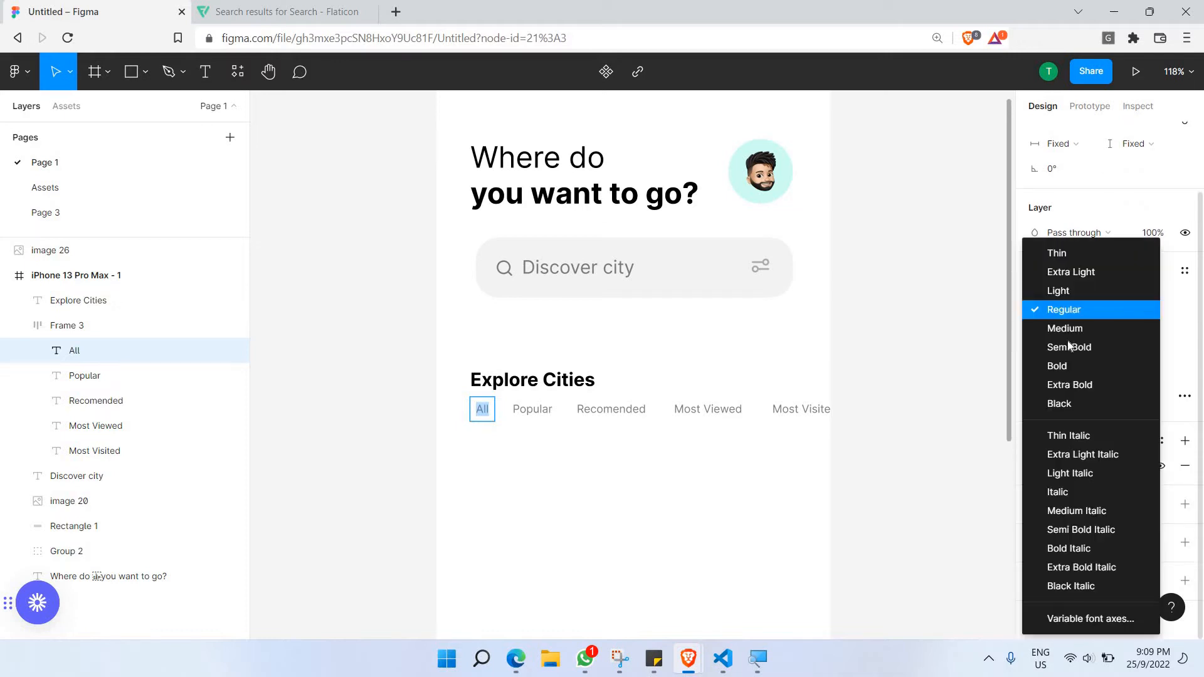
click(1067, 348)
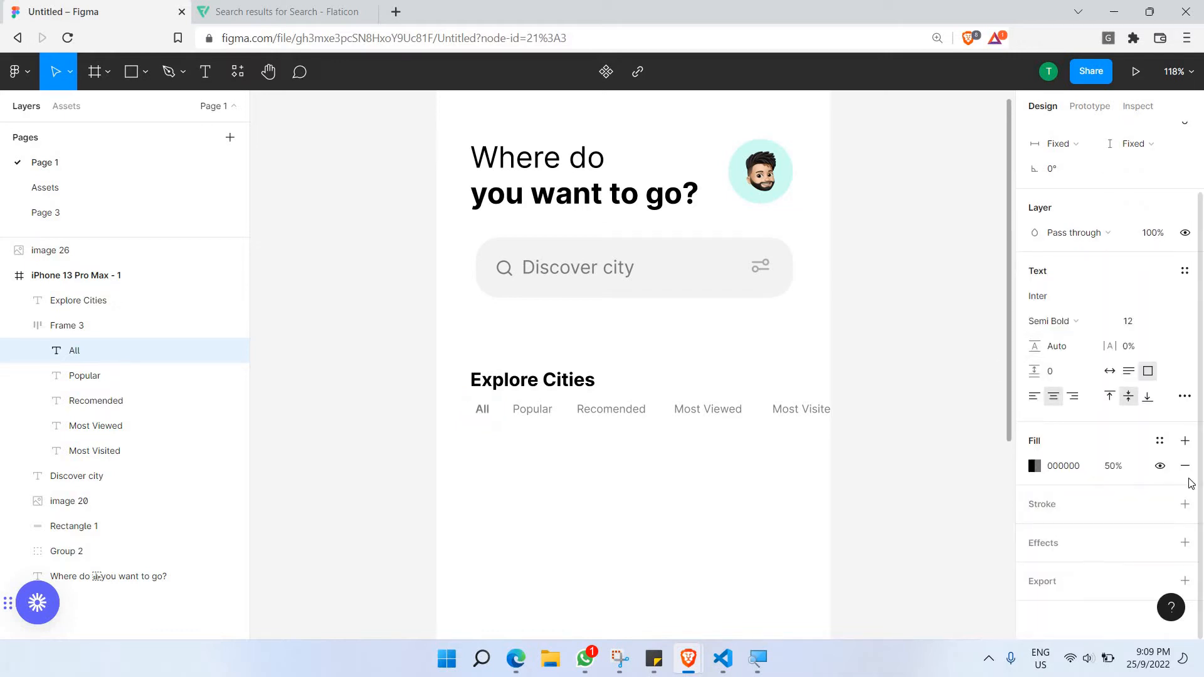
Set the fill opacity of the "All" label to 100%.
click(1119, 470)
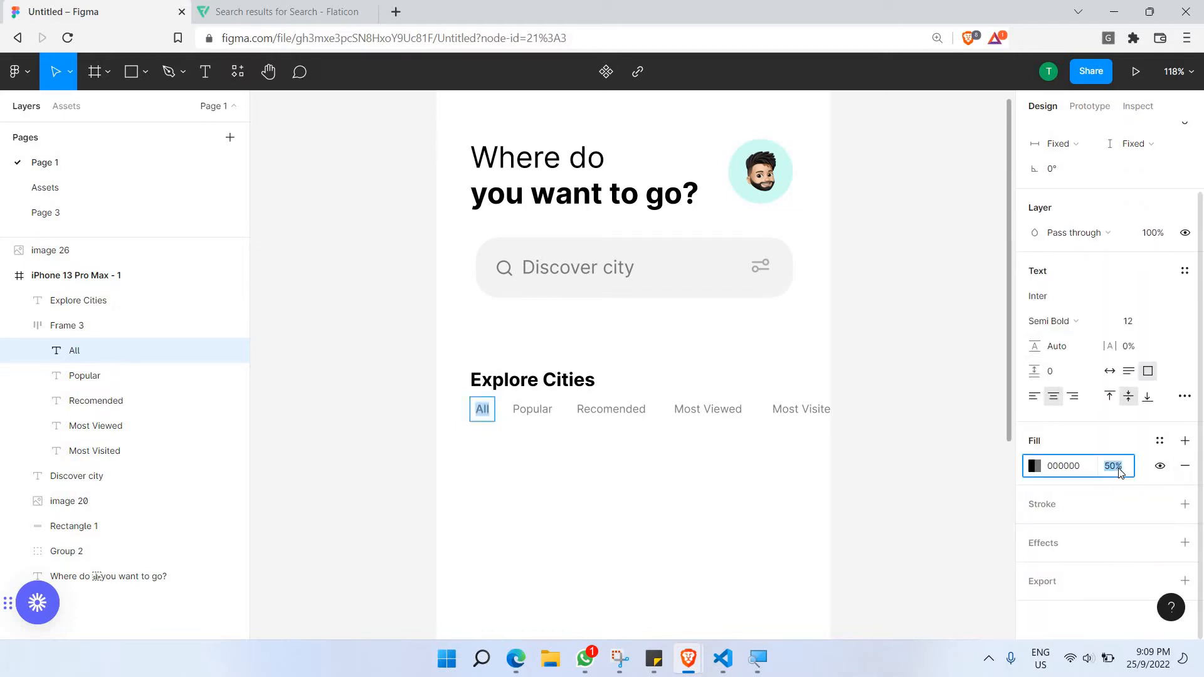
key(Return)
click(1119, 470)
text(100)
key(Return)
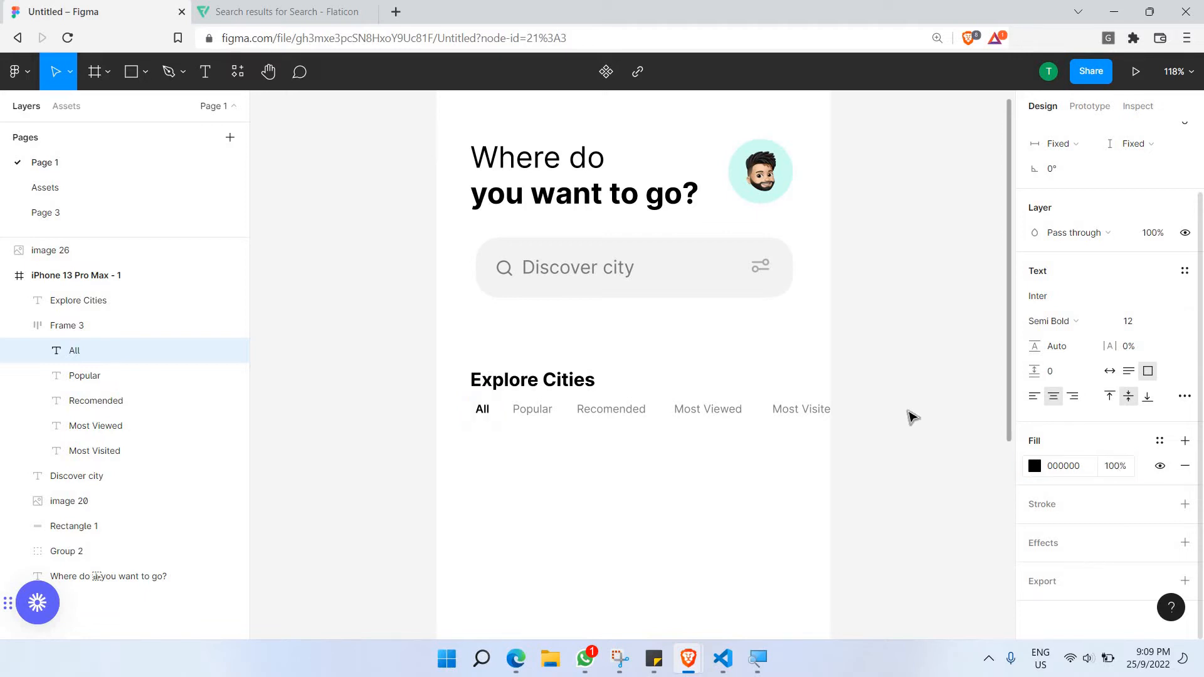
Move the category row down to Y 347 and draw a horizontal line 14 wide beneath the "All" label.
drag(654, 407, 655, 408)
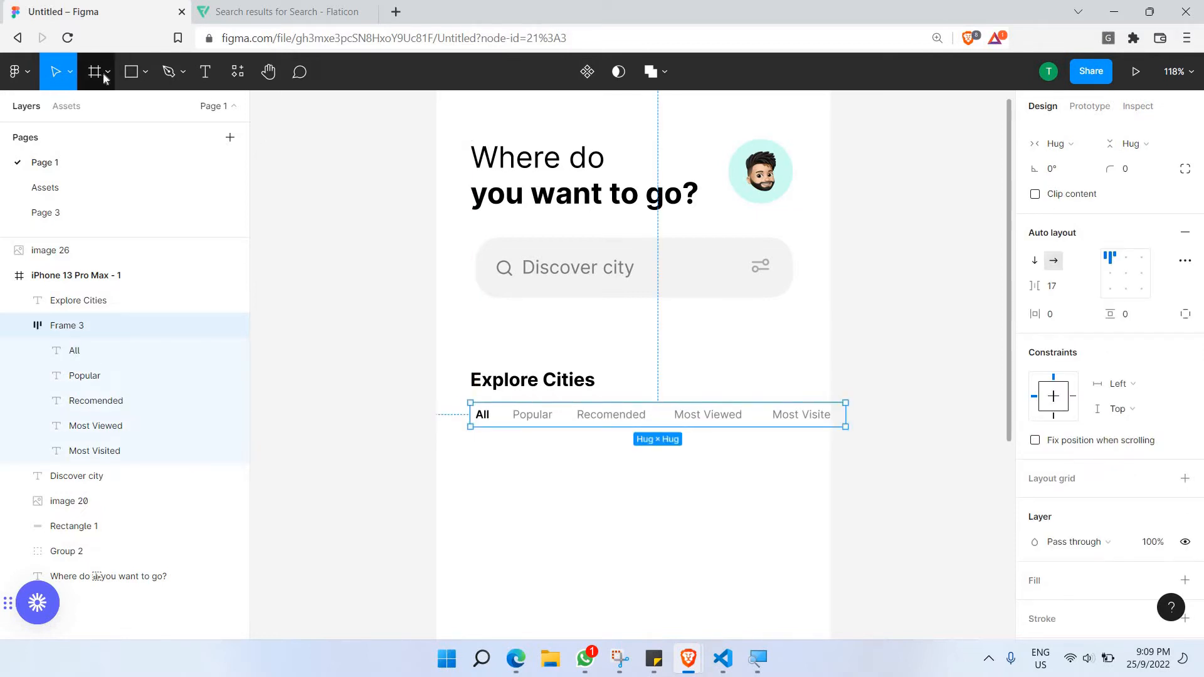
click(127, 75)
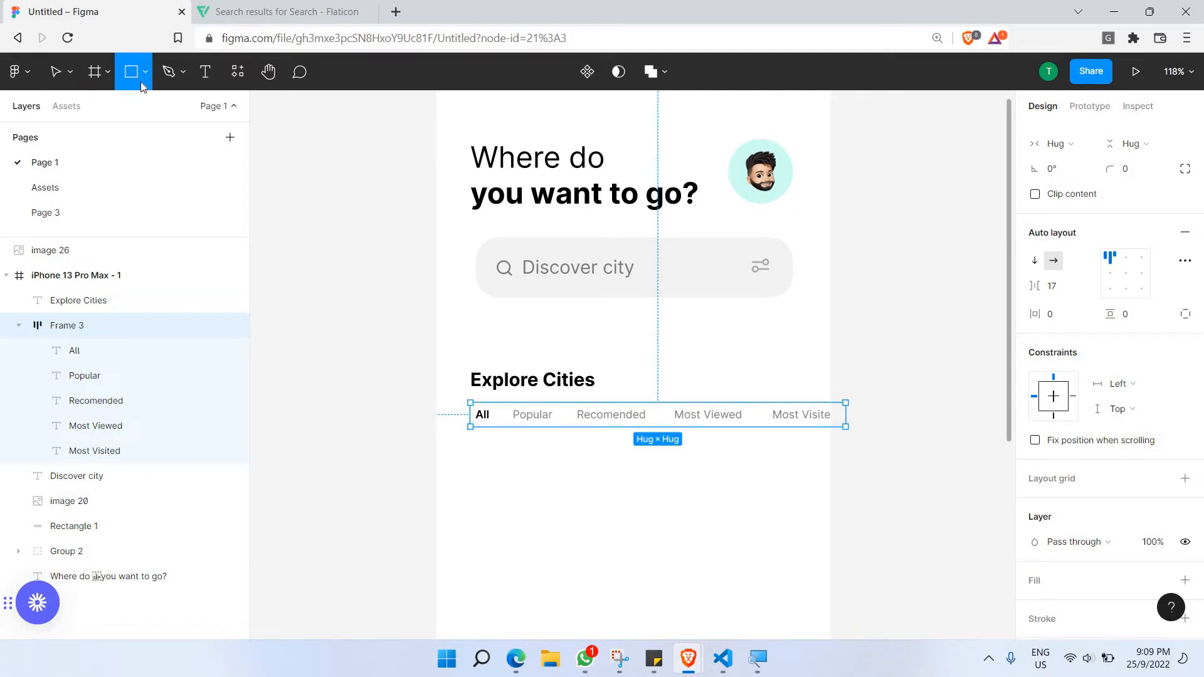
click(143, 82)
click(119, 130)
scroll(506, 449, up, 3)
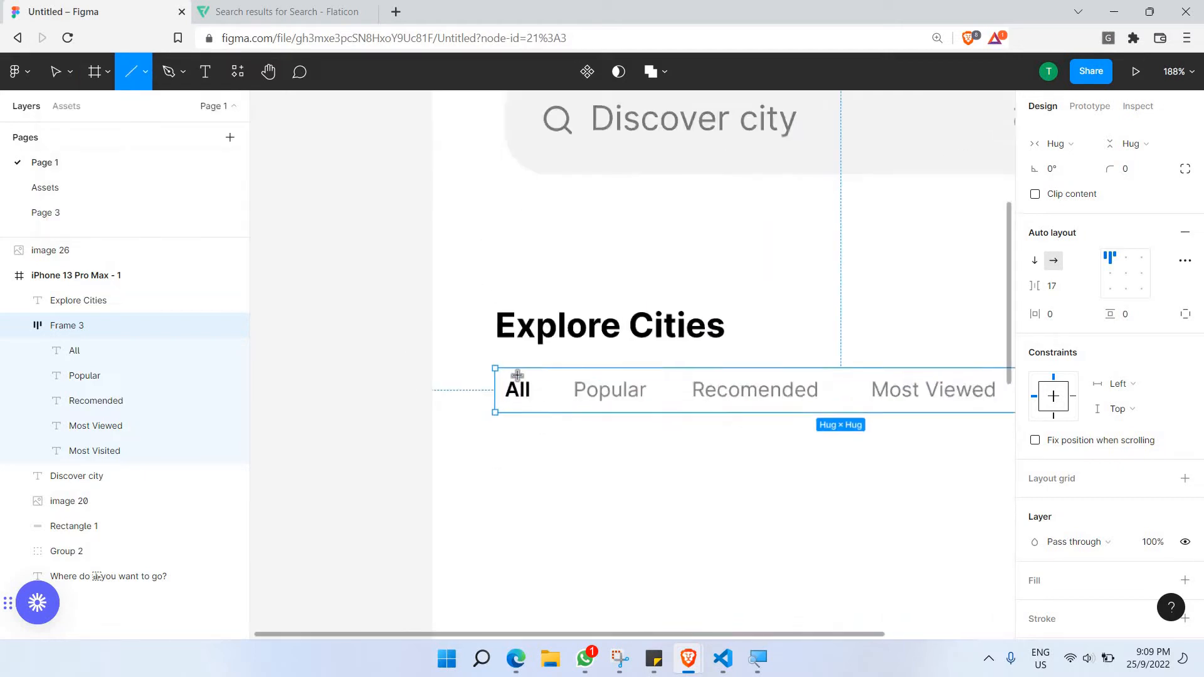
scroll(518, 375, up, 3)
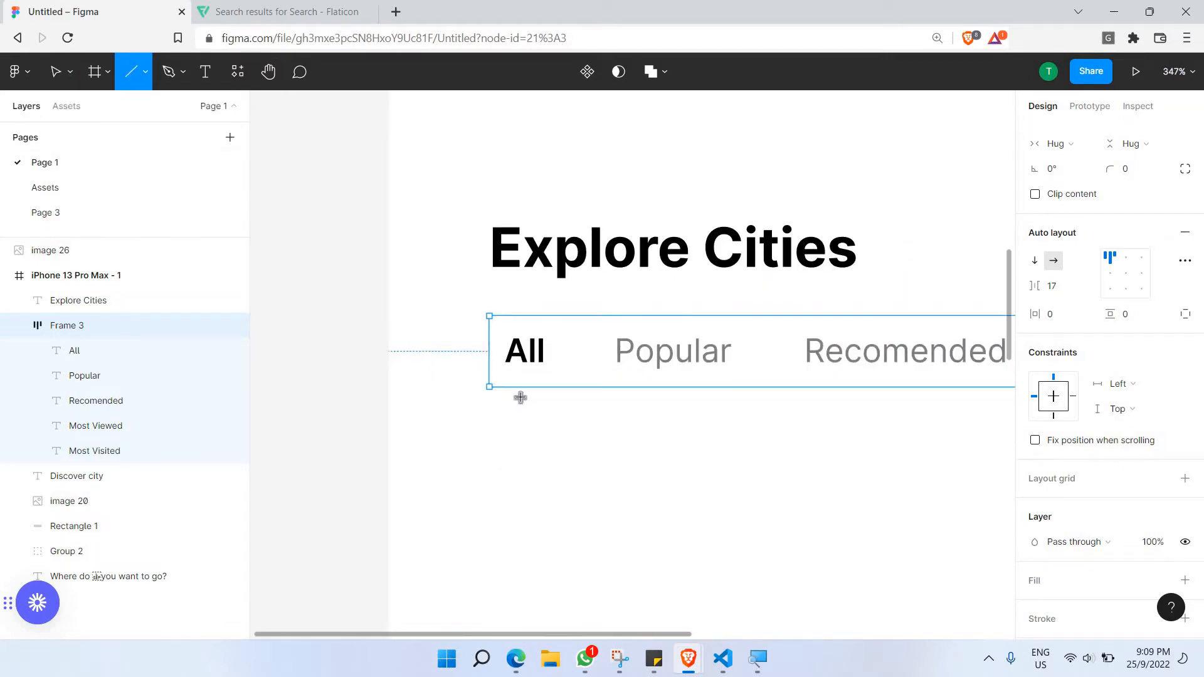
drag(505, 398, 544, 398)
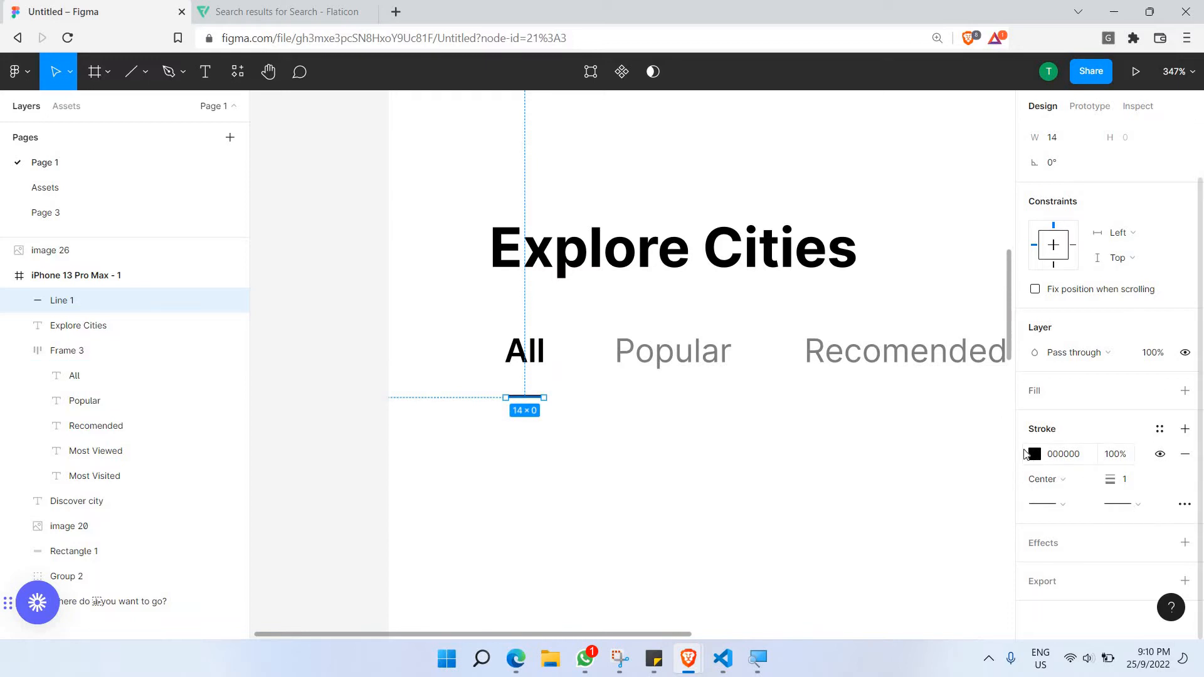
Change the stroke color of the line beneath "All" to blue 000AFF.
click(1032, 453)
click(957, 454)
drag(926, 374, 1099, 194)
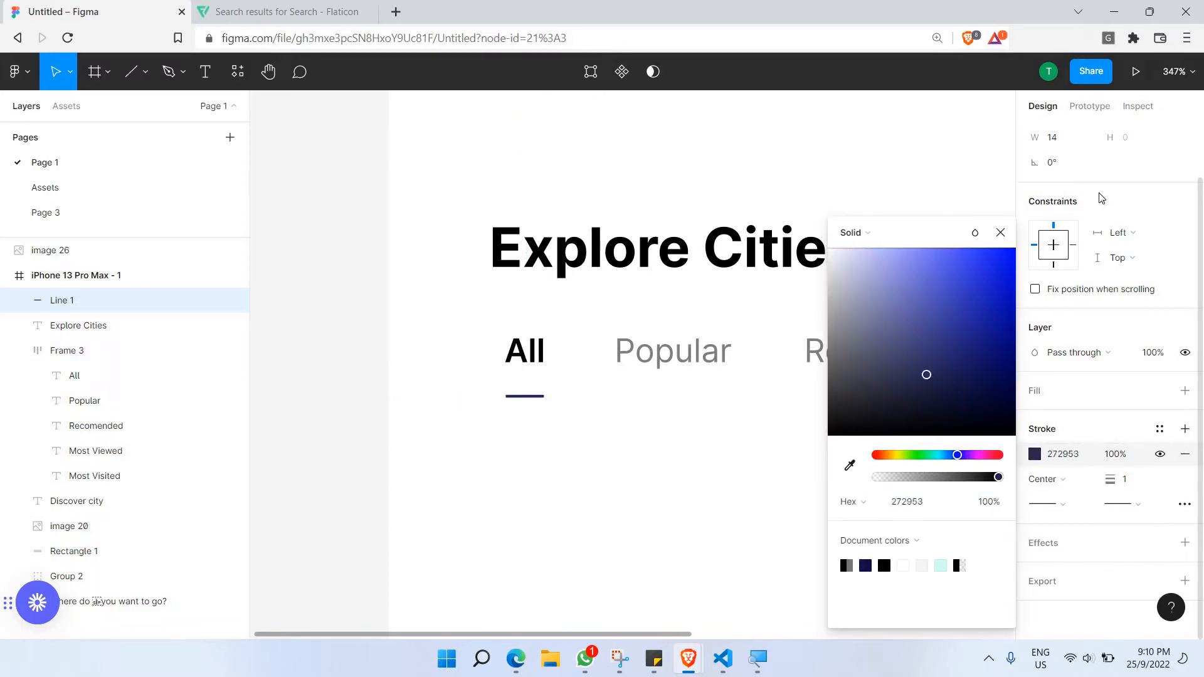
click(293, 326)
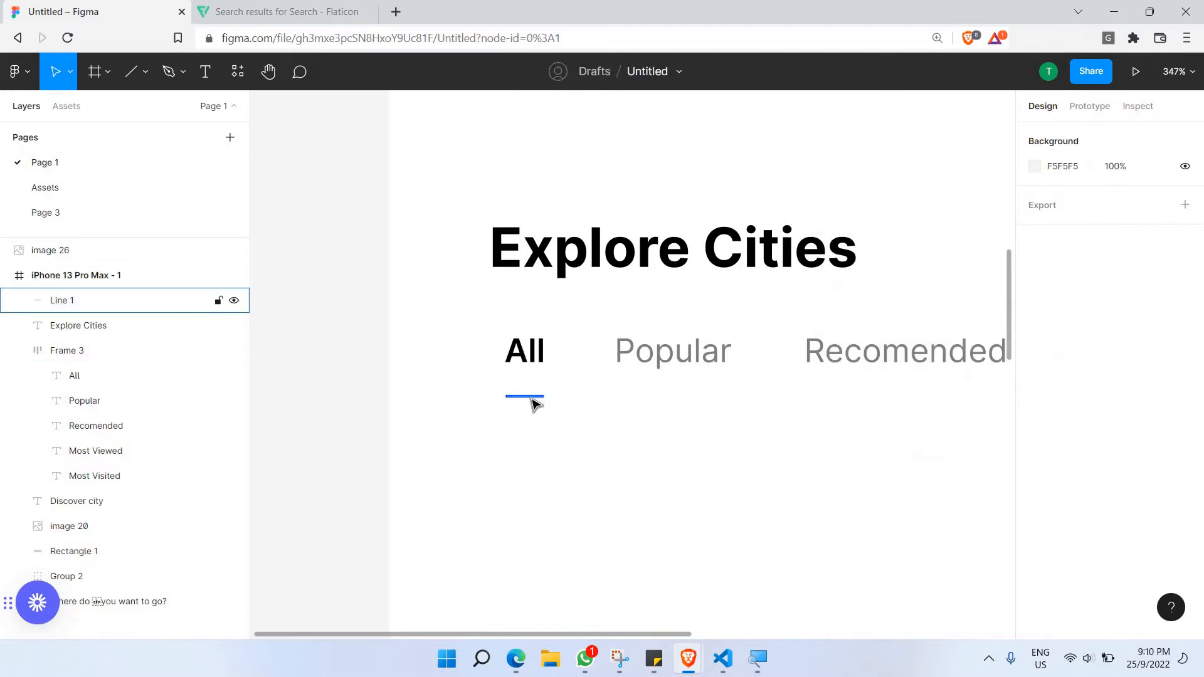
mouse_move(530, 396)
mouse_down()
mouse_move(528, 378)
mouse_move(534, 400)
mouse_up()
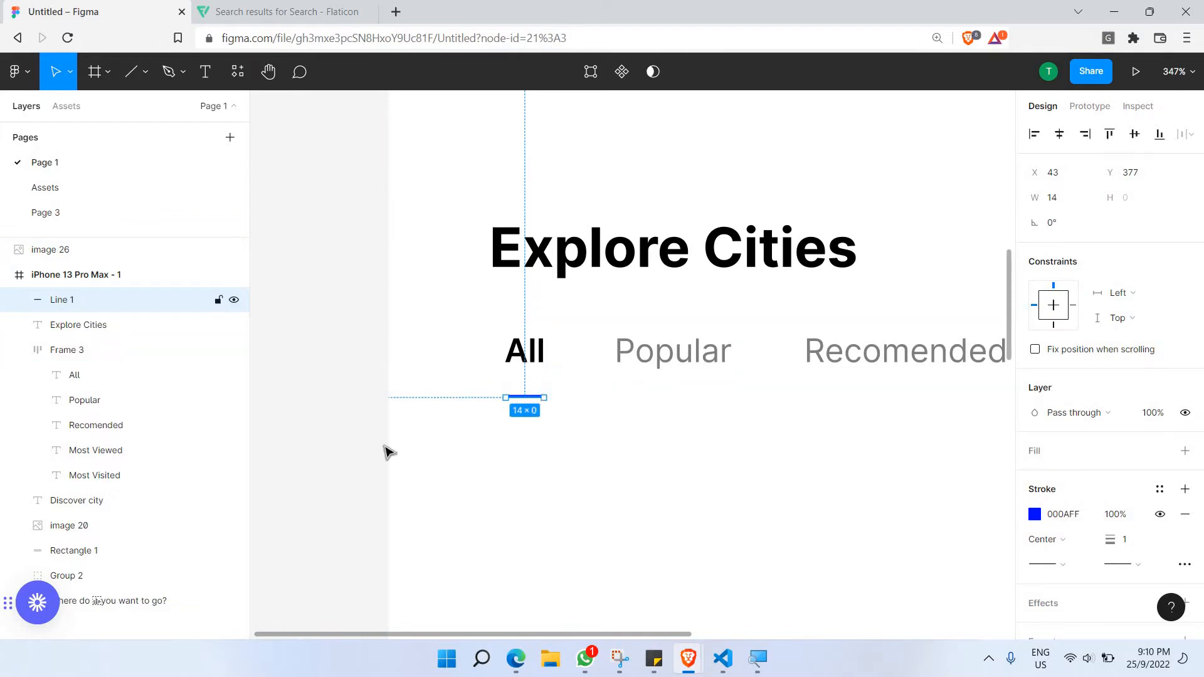
Wrap the auto layout frame of the category row in a group.
click(505, 363)
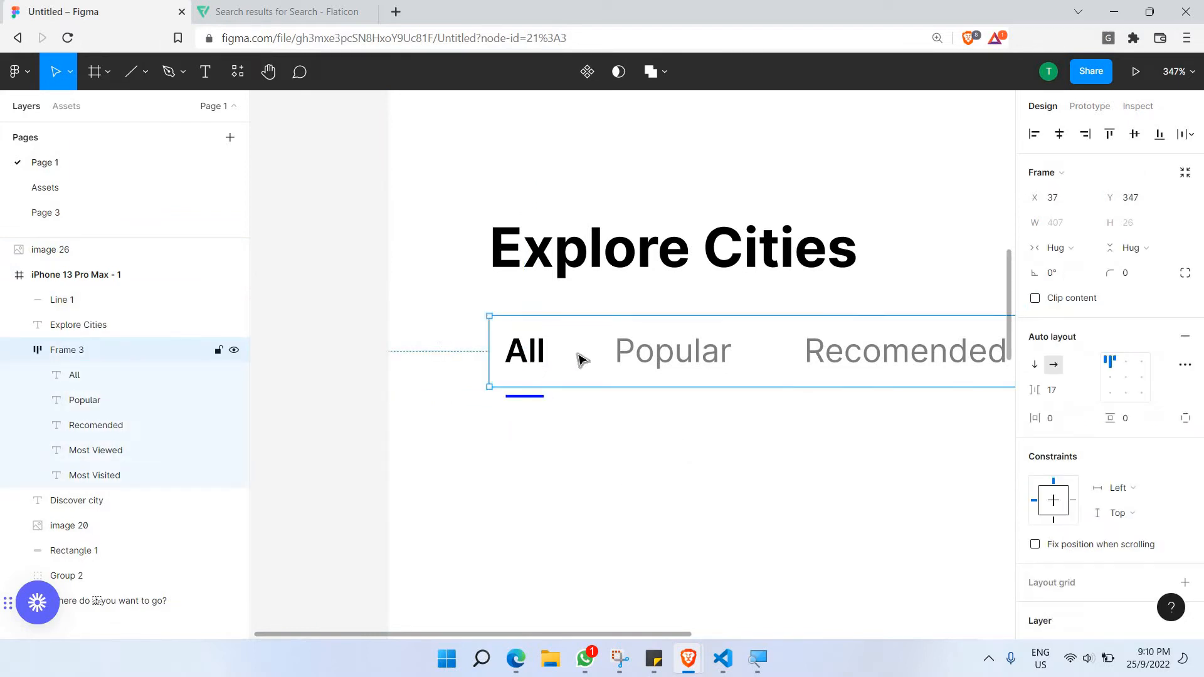
key(Escape)
click(600, 375)
right_click(566, 361)
click(597, 317)
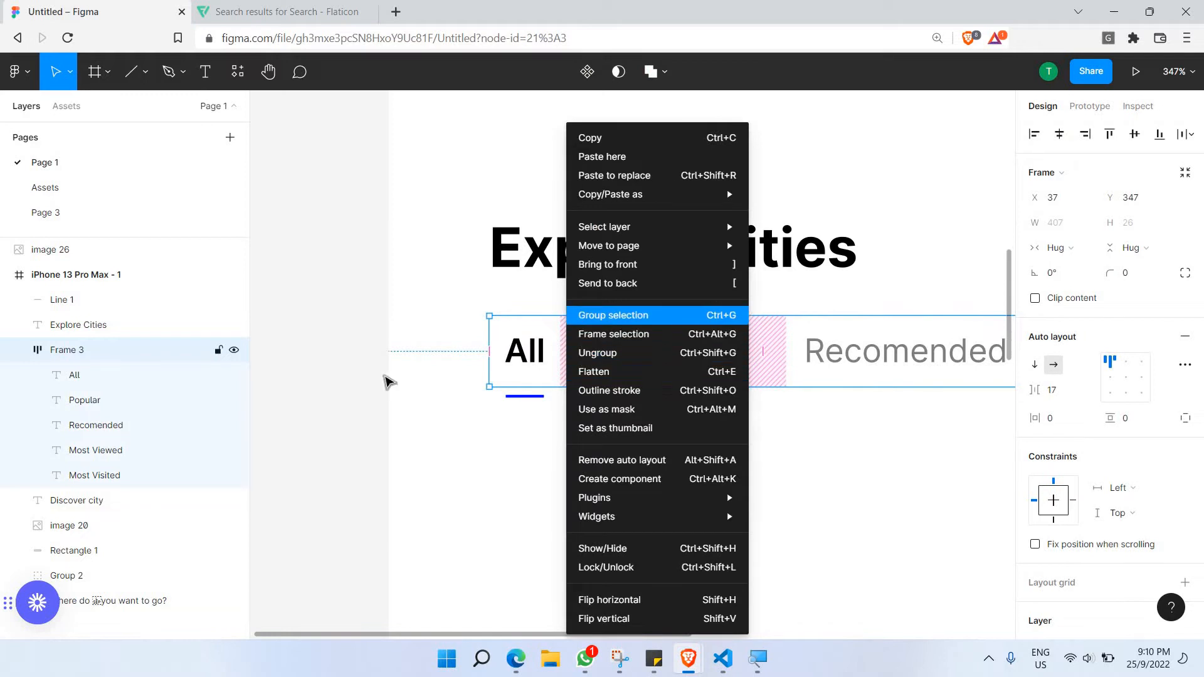
click(384, 378)
Reposition the blue line beneath the "All" label at X 43, Y 379.
mouse_move(543, 398)
mouse_down()
mouse_move(535, 374)
mouse_move(514, 373)
mouse_move(521, 424)
mouse_up()
click(559, 336)
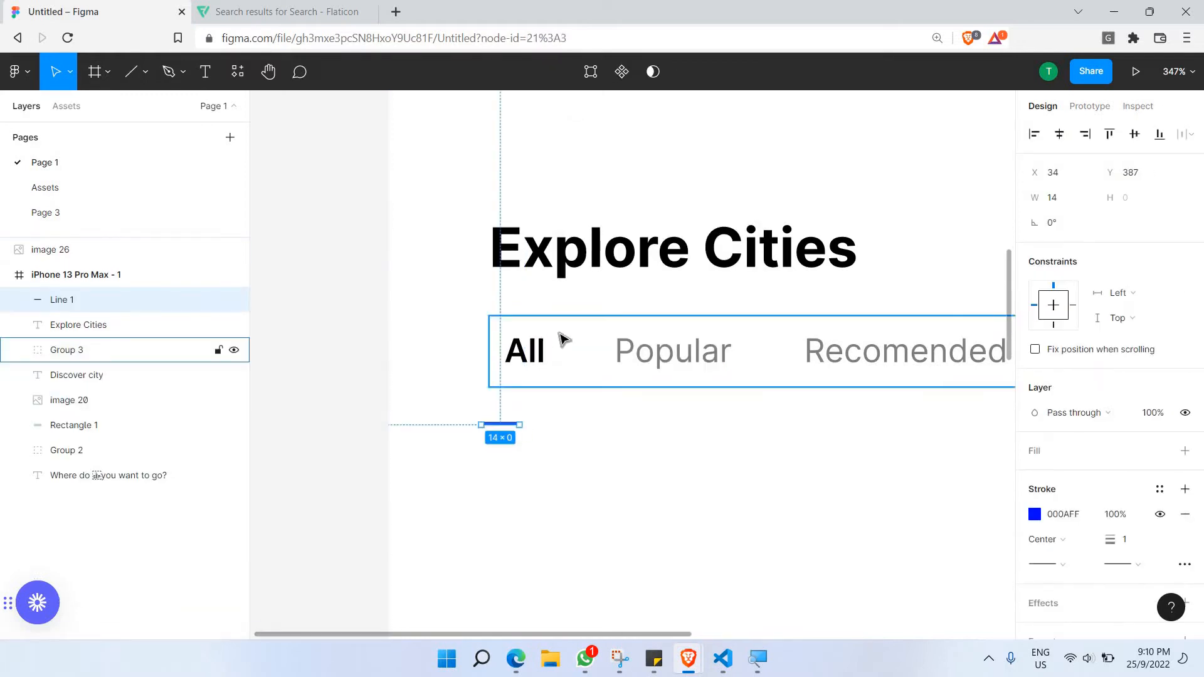
right_click(556, 338)
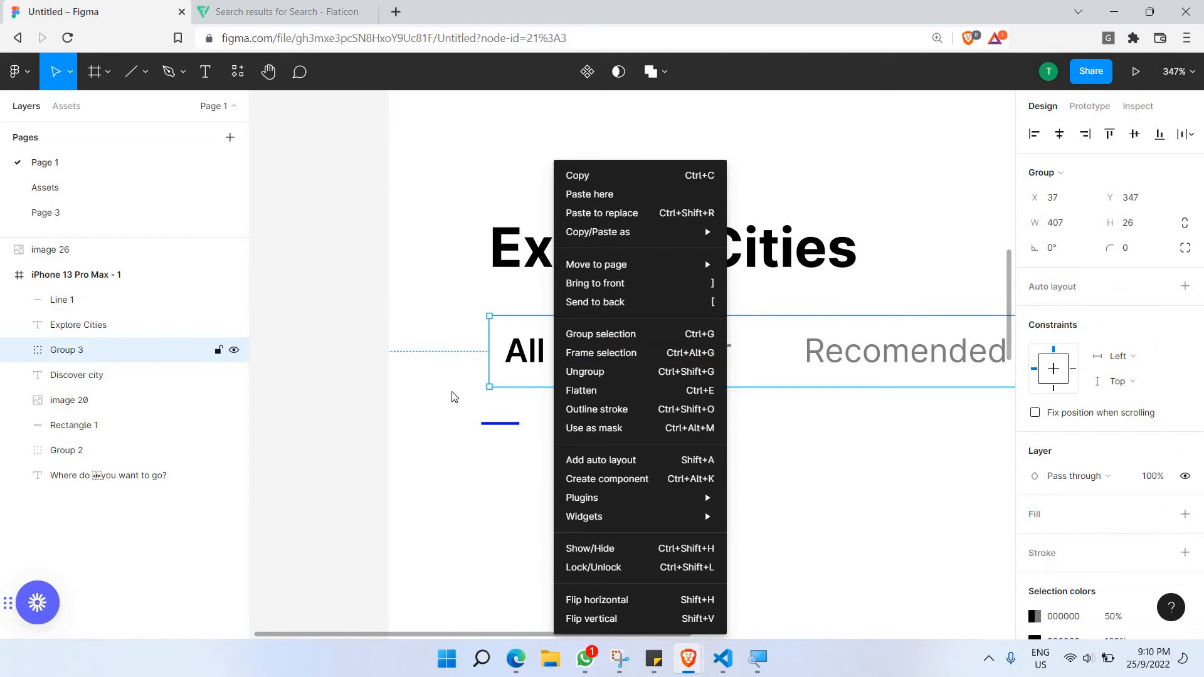
click(360, 404)
click(497, 428)
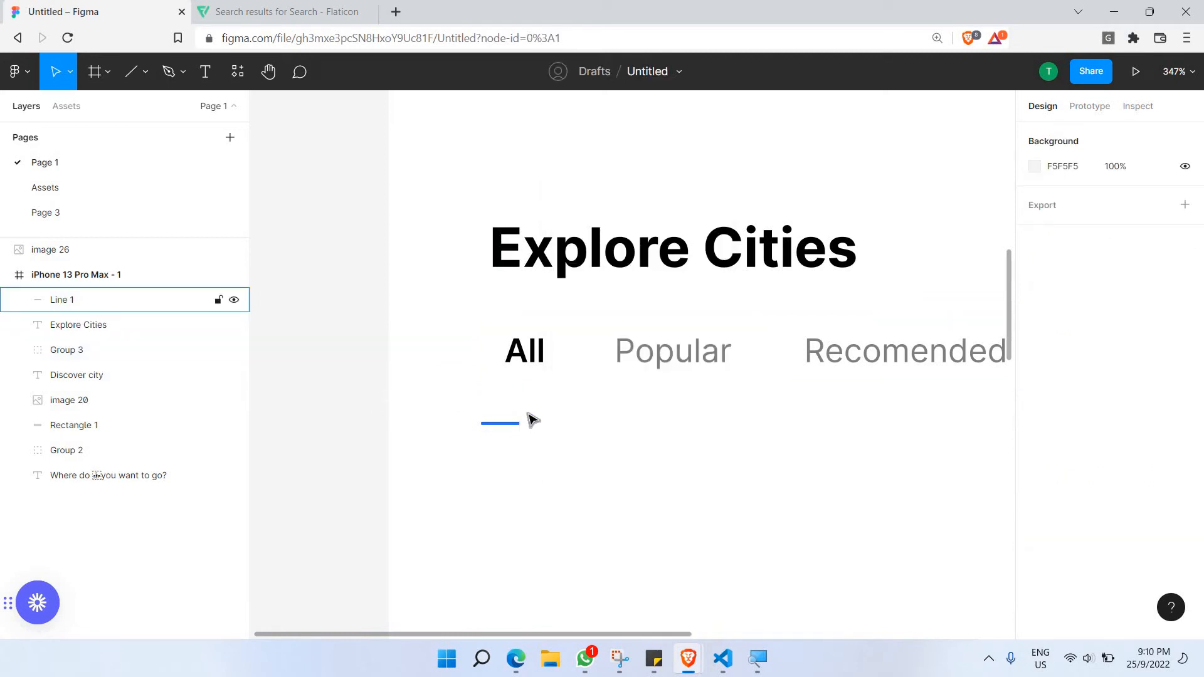
drag(526, 421, 546, 409)
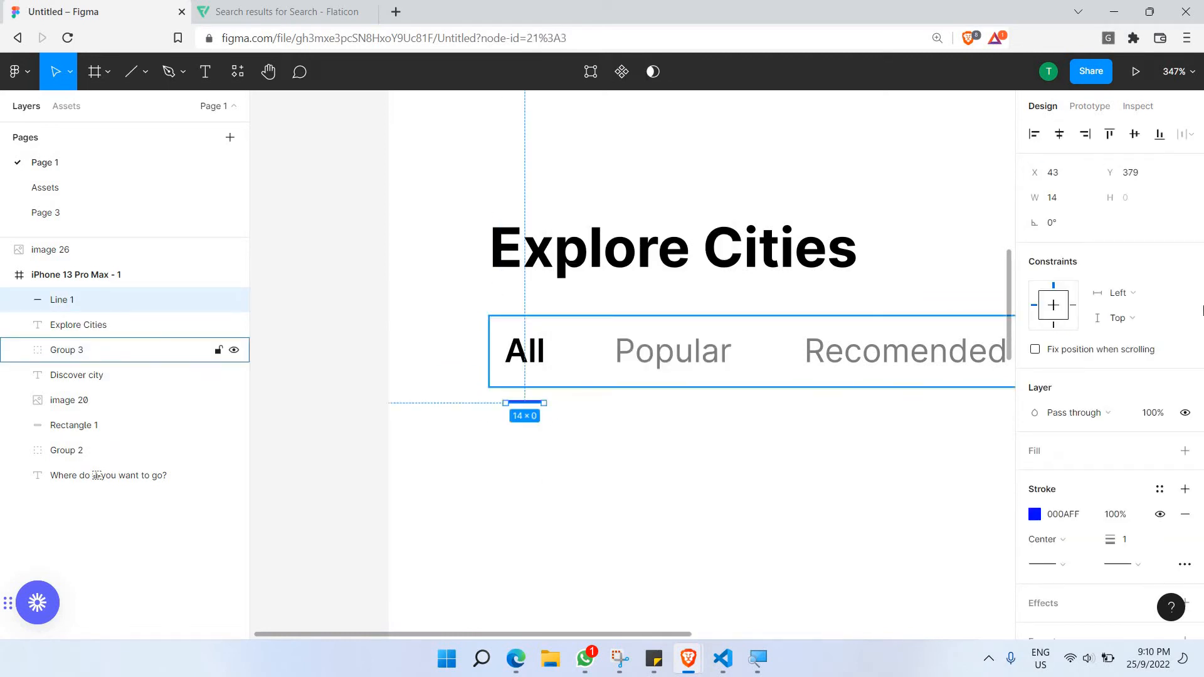
Remove the auto layout from the category row's frame inside its group.
click(568, 352)
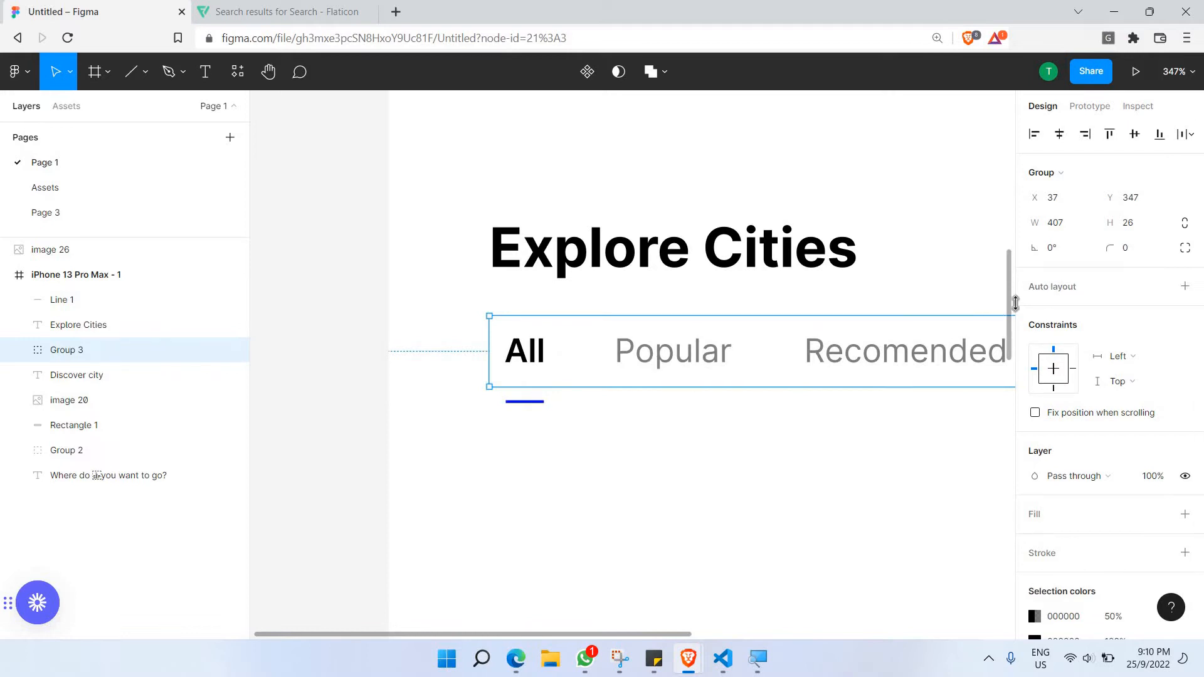
key(shift+a)
key(ctrl+z)
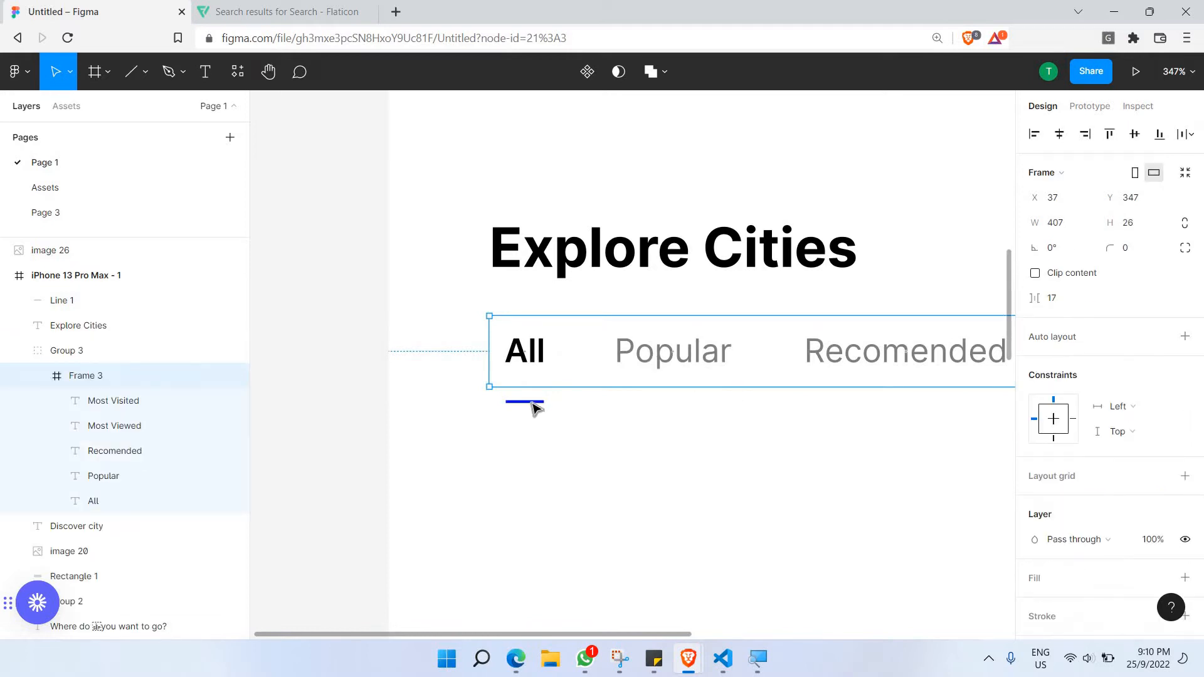
shift+click(529, 399)
drag(529, 398, 535, 397)
key(ctrl+z)
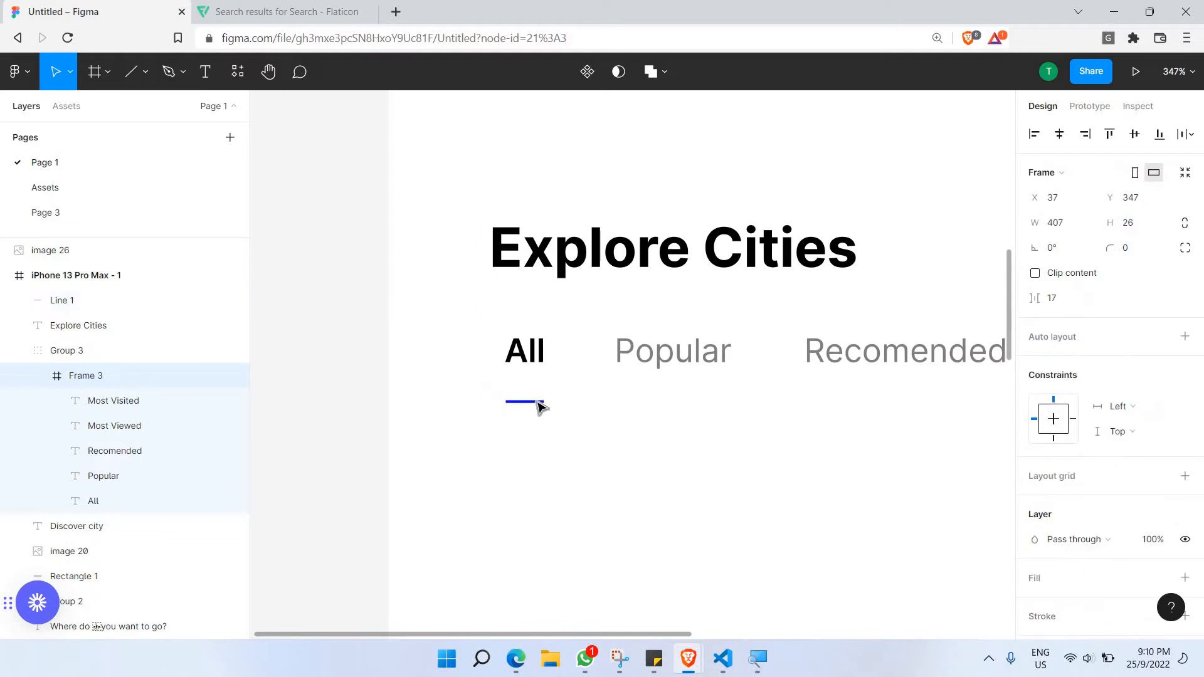
Move the blue line directly beneath the "All" label, inside the category row's frame at X 6, Y 21.
click(534, 400)
key(Return)
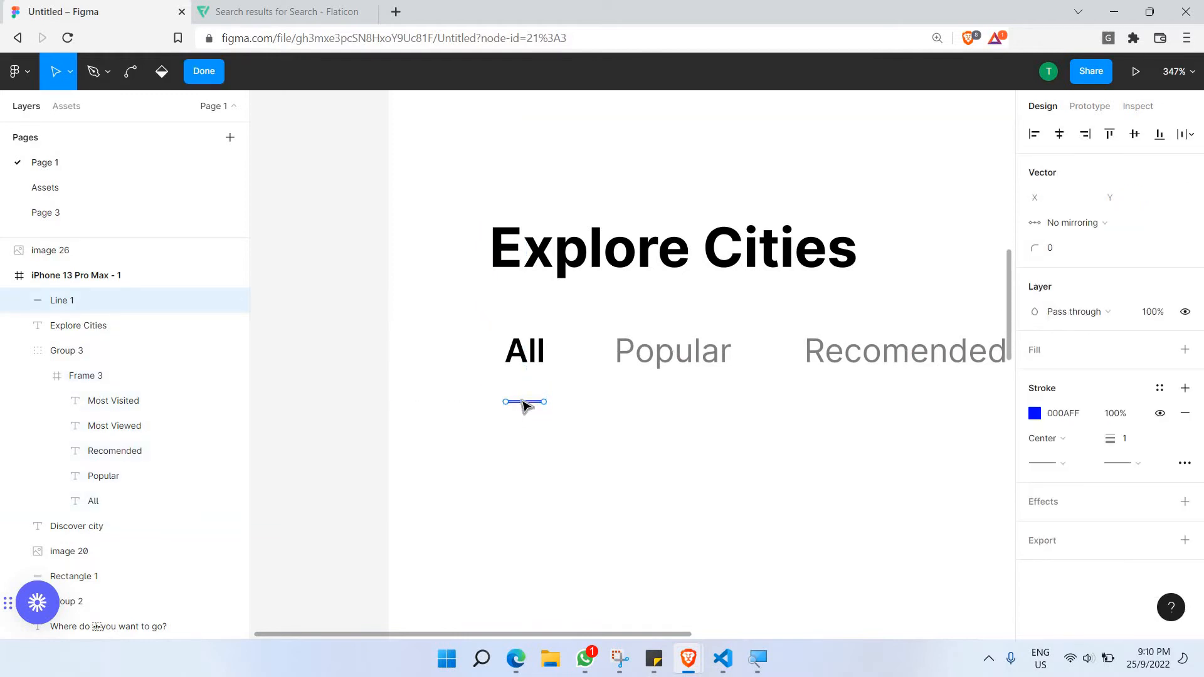
key(Escape)
drag(527, 398, 535, 379)
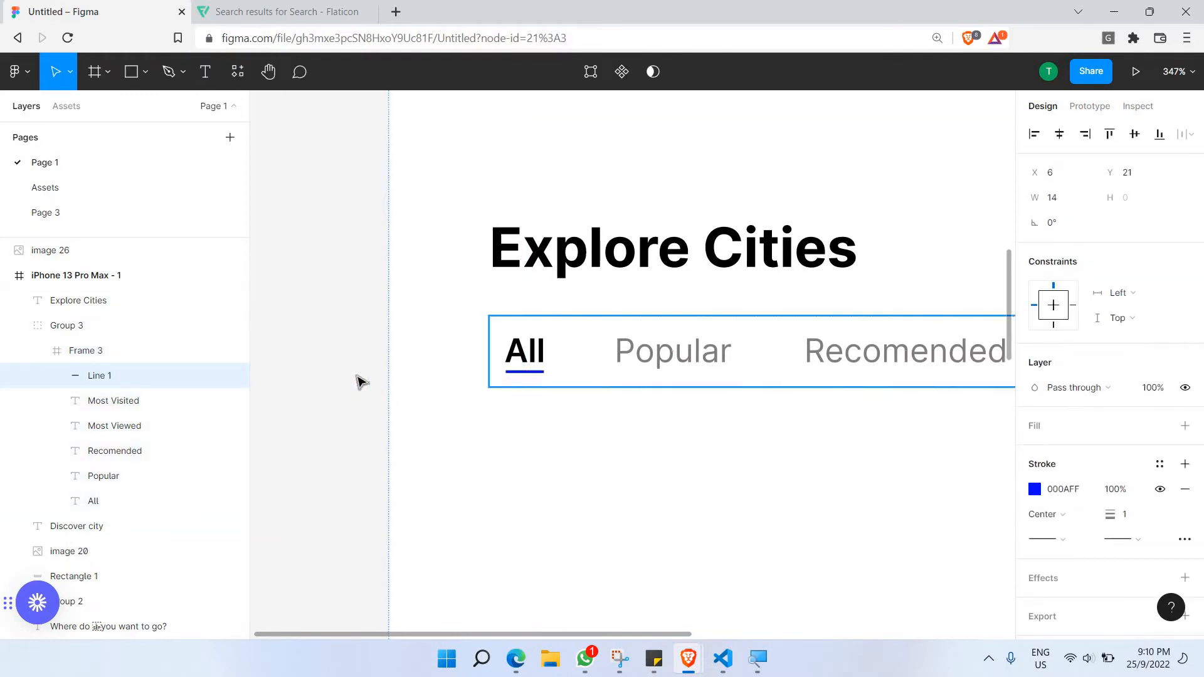
click(342, 411)
Examine the underline's placement beneath "All" and the category row's look within the phone screen.
scroll(382, 401, down, 3)
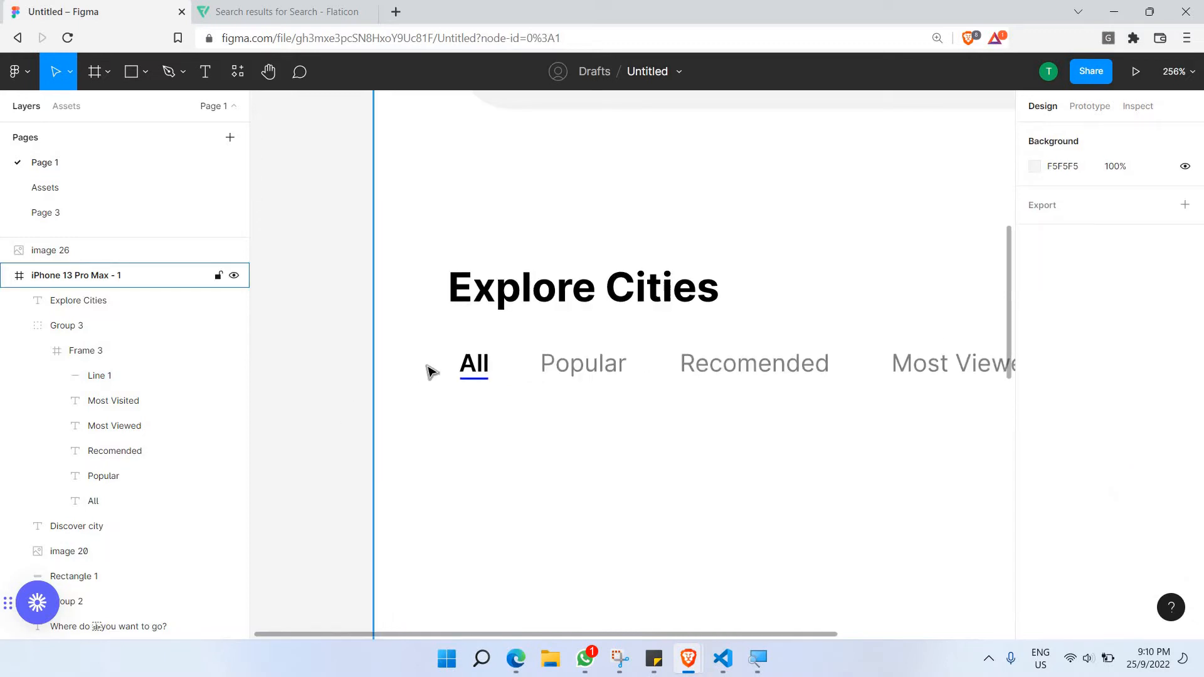
scroll(439, 383, down, 5)
scroll(458, 369, up, 4)
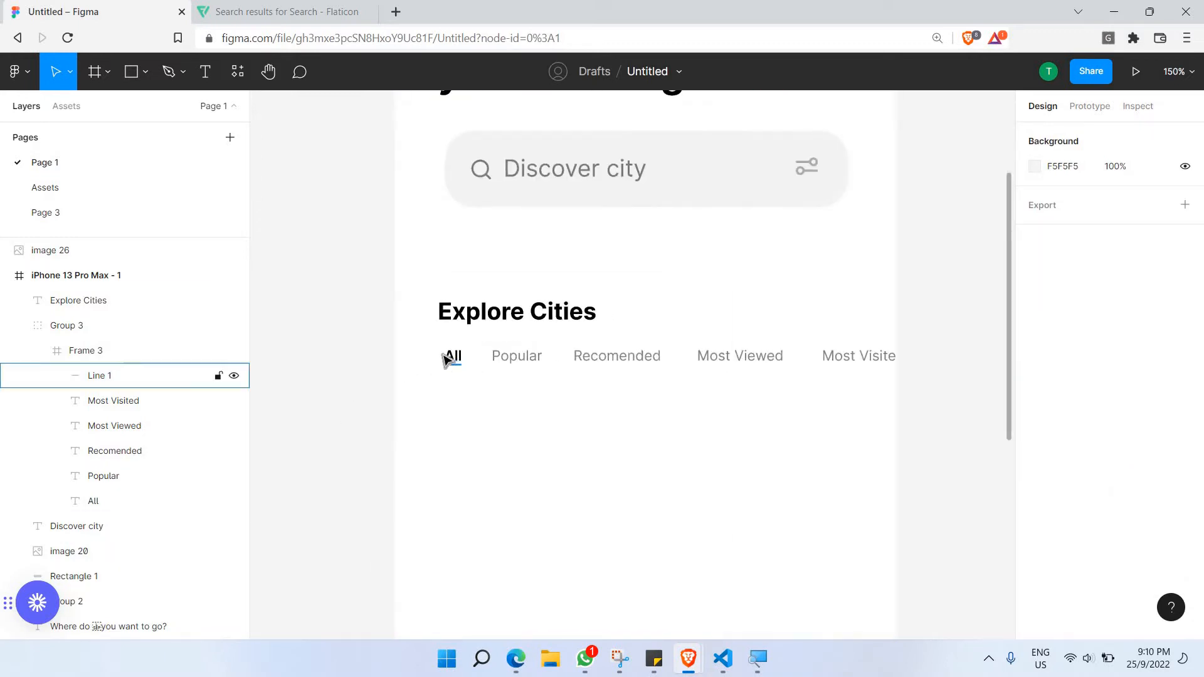
scroll(470, 345, up, 3)
scroll(445, 342, up, 2)
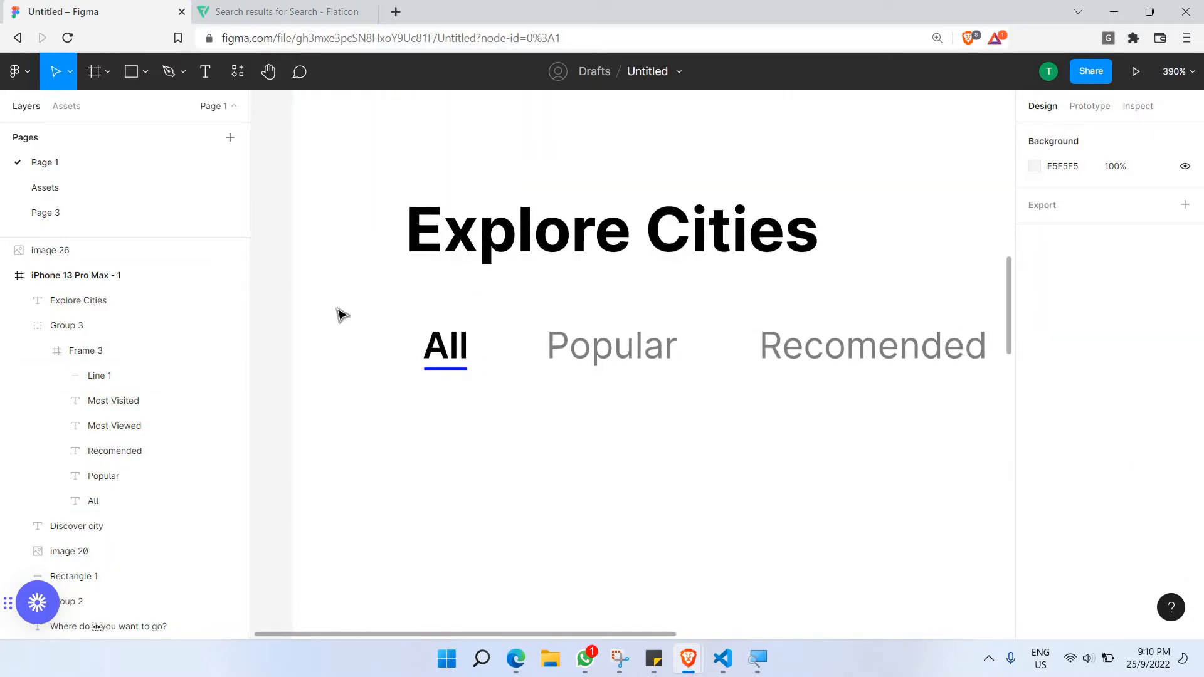
scroll(403, 302, down, 2)
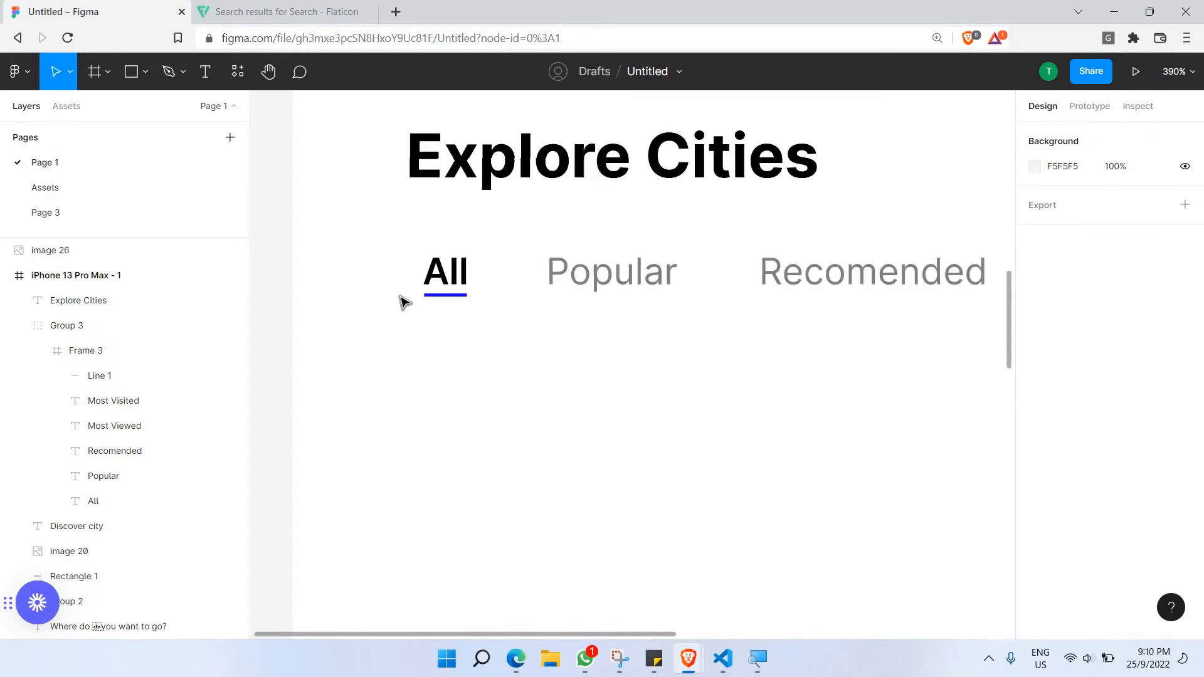
scroll(514, 342, down, 2)
scroll(546, 326, down, 3)
scroll(558, 327, down, 1)
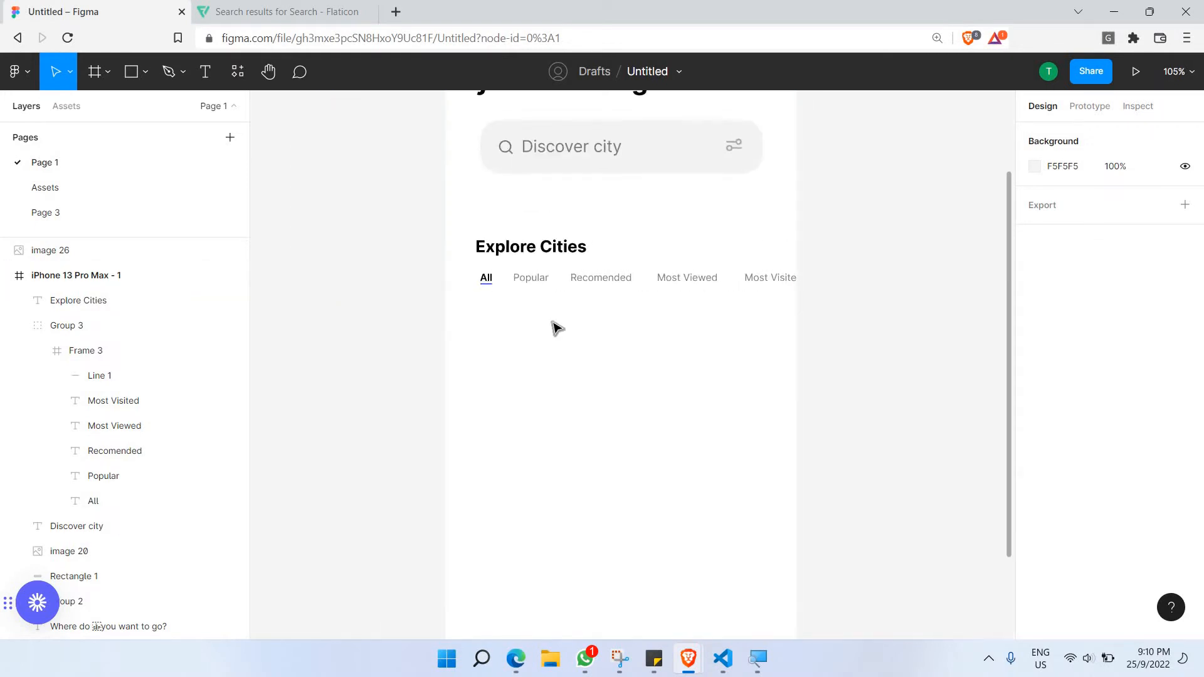
Draw a card rectangle about 152 × 207 below the category row and set its corner radius to 20.
click(132, 76)
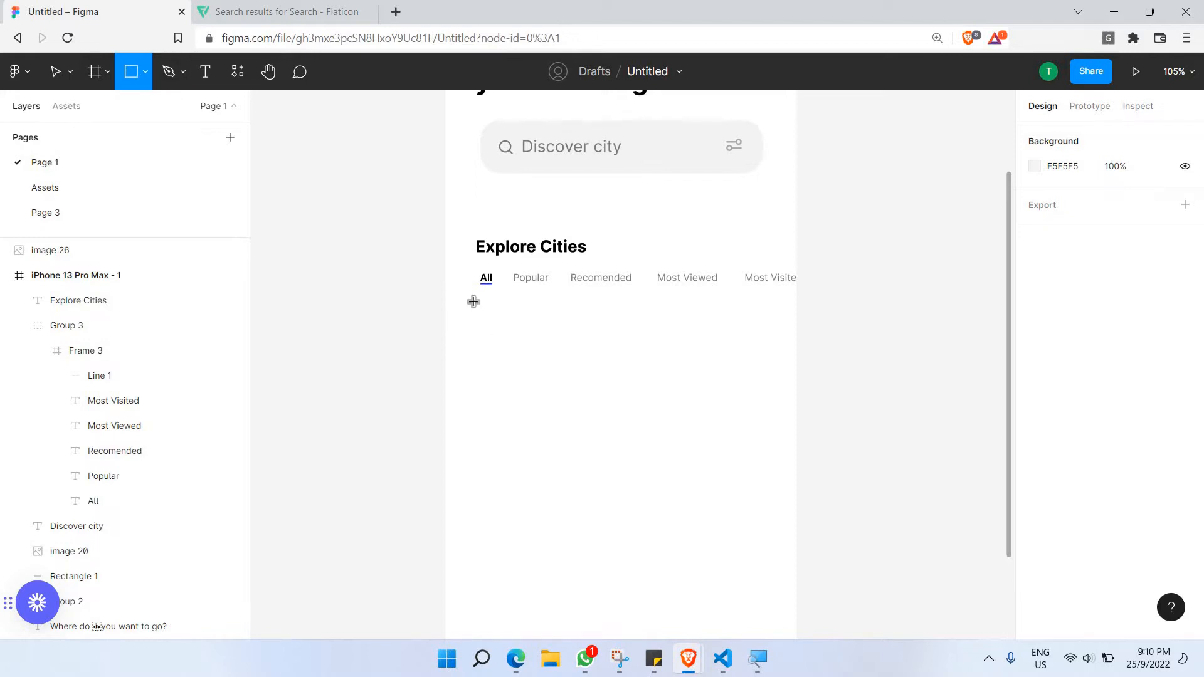
drag(482, 305, 608, 475)
click(1132, 224)
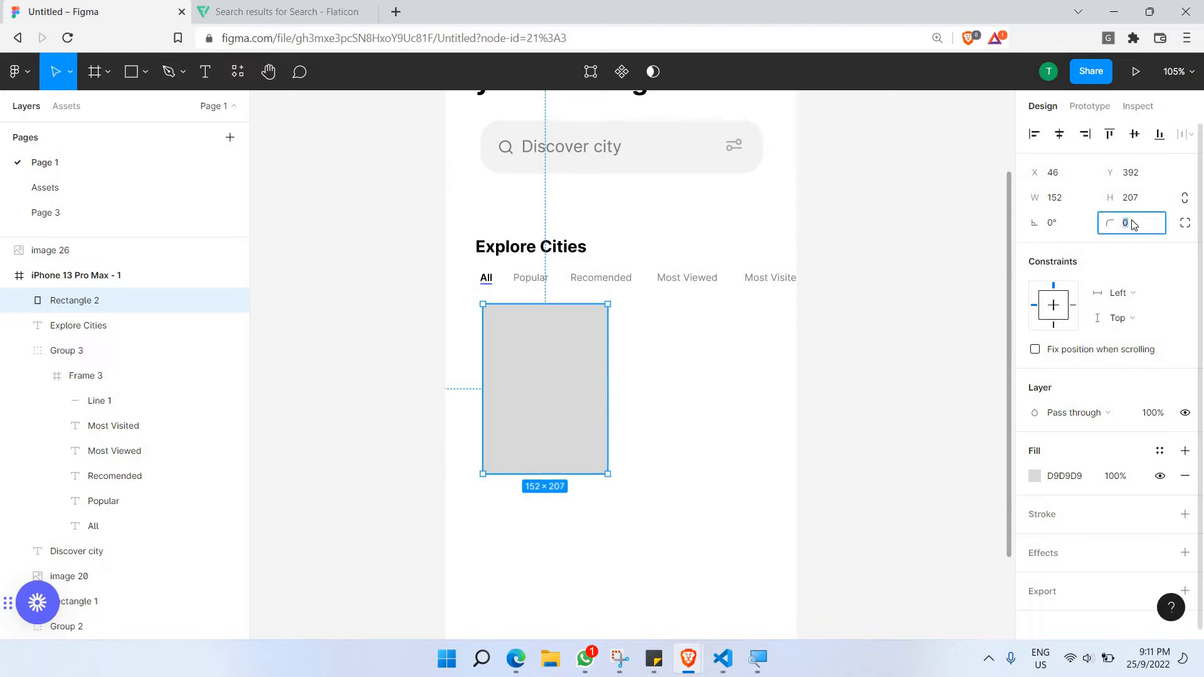
key(Return)
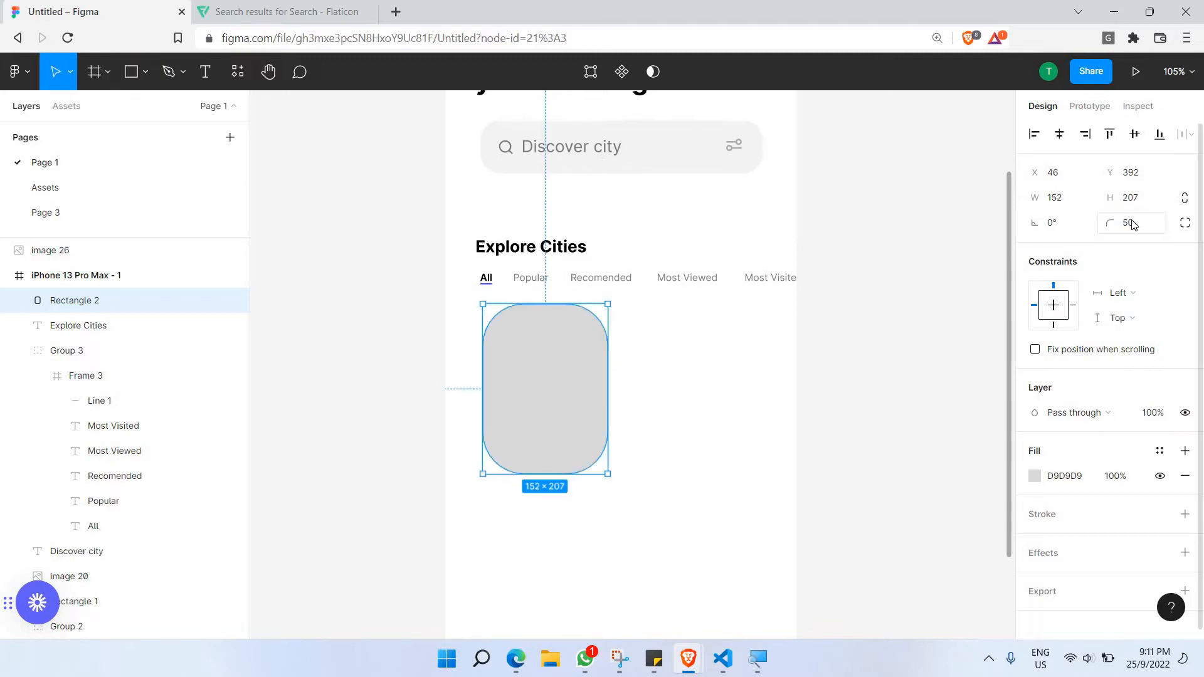
click(1132, 224)
text(20)
key(Return)
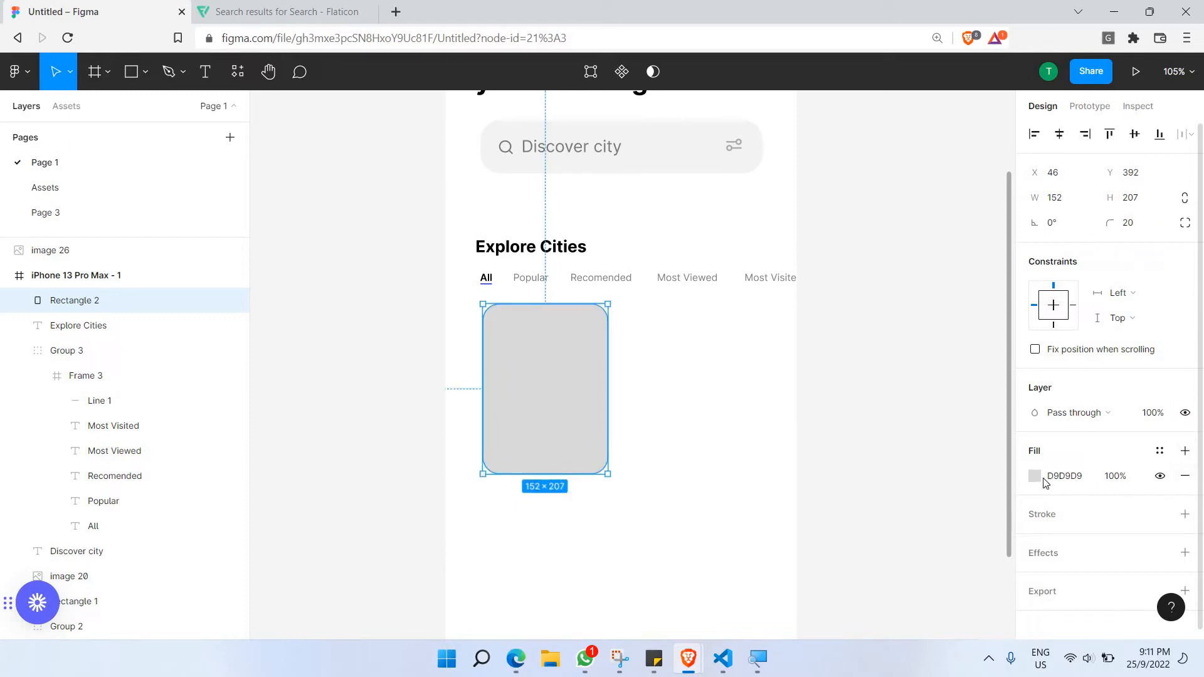
Change the card rectangle's fill color to white FFFFFF.
click(1041, 477)
click(900, 333)
click(828, 248)
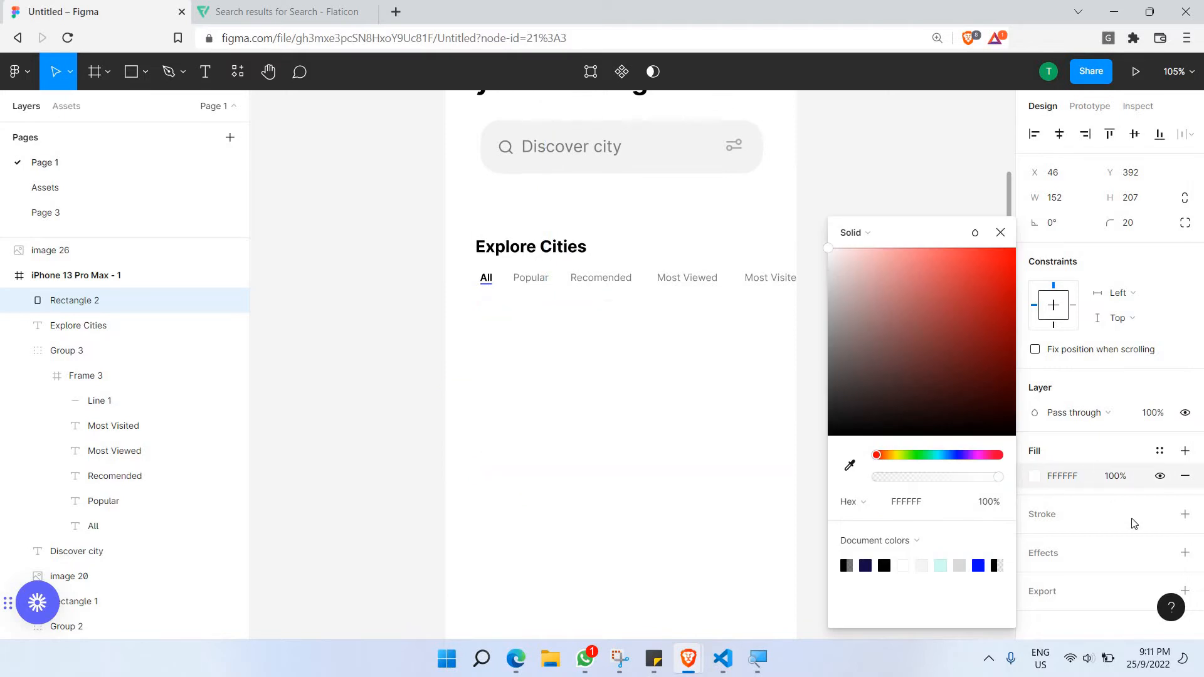
Add an inside stroke of width 1 in light gray E2E2E2 to the card rectangle, keeping its white fill.
click(1184, 515)
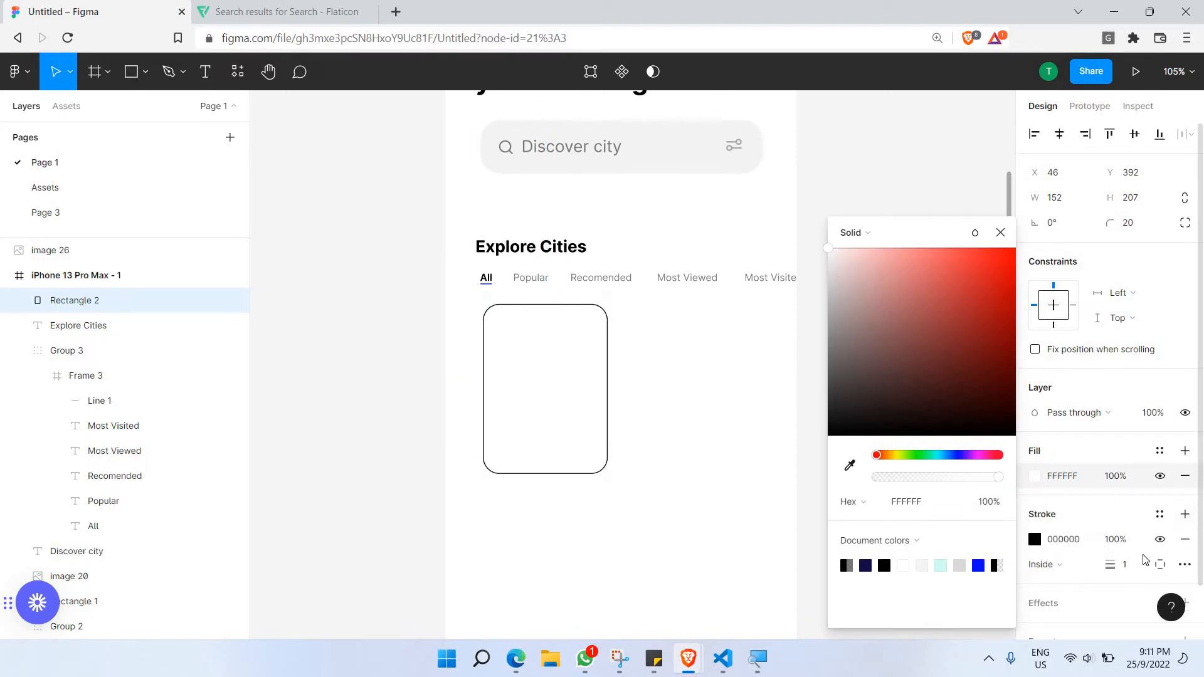
drag(851, 251, 716, 216)
drag(895, 345, 803, 171)
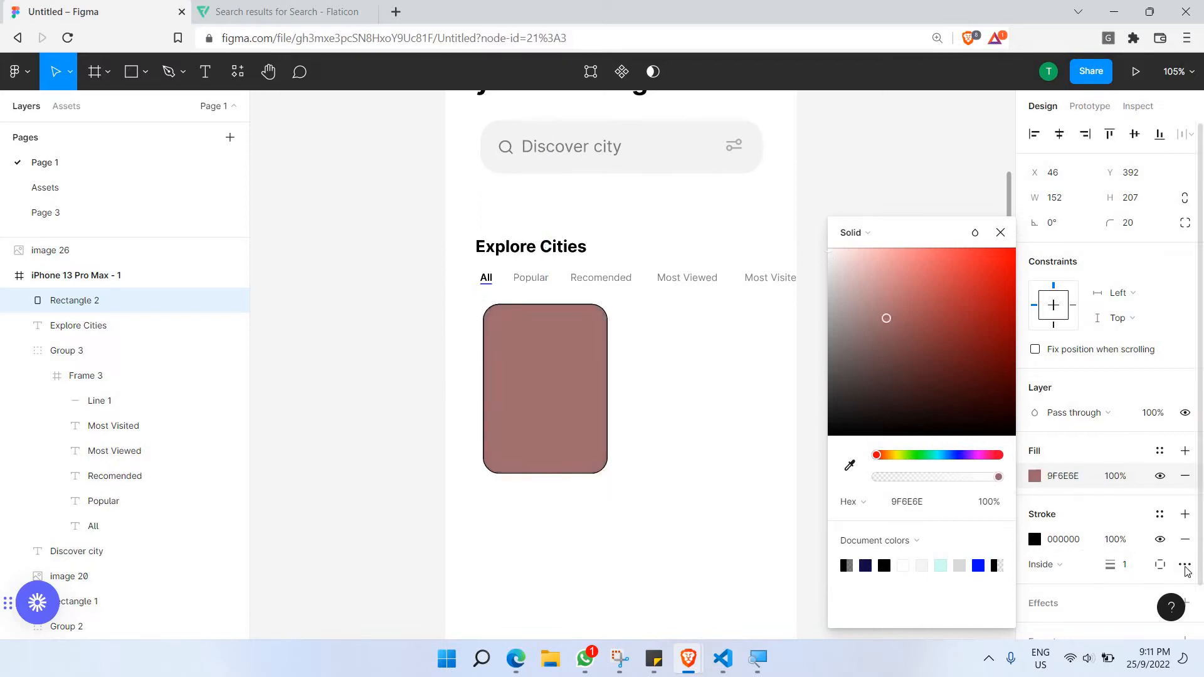
click(1034, 541)
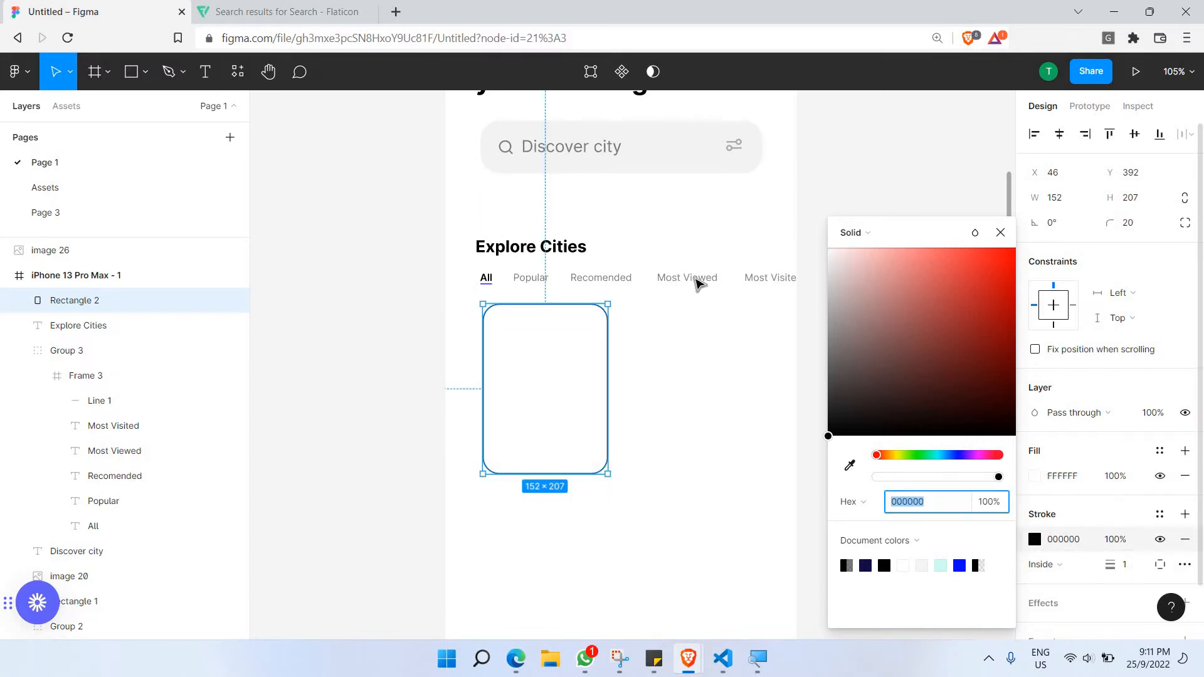
text(E9E9E9)
key(Return)
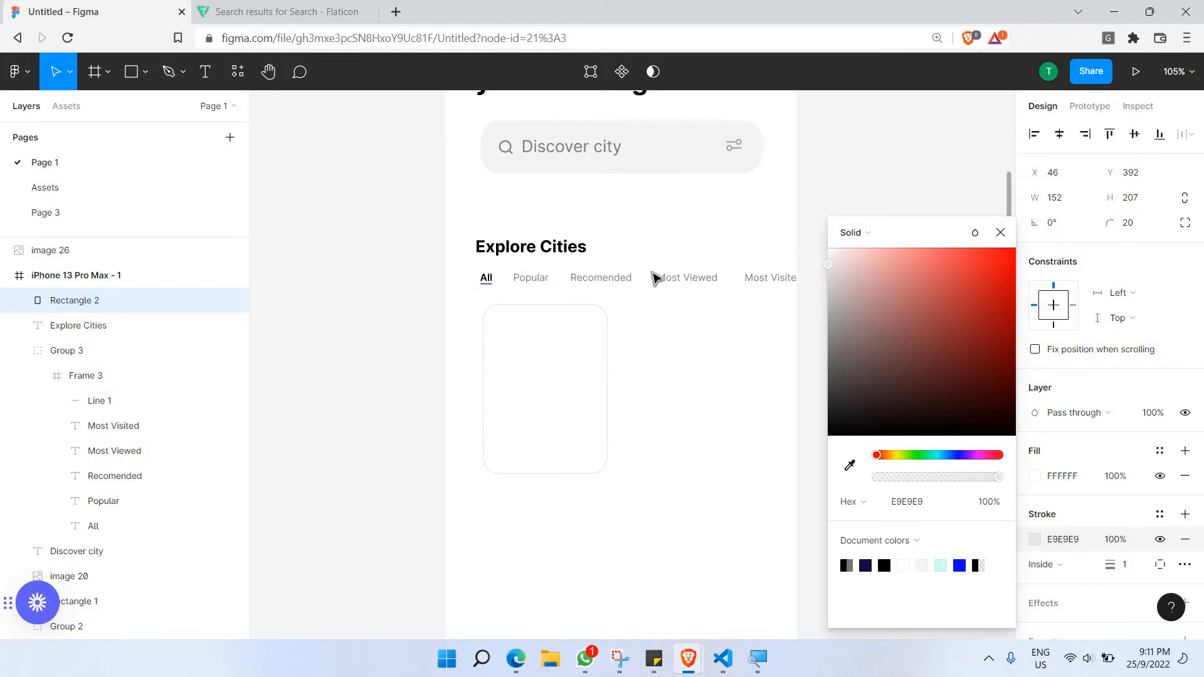
click(431, 309)
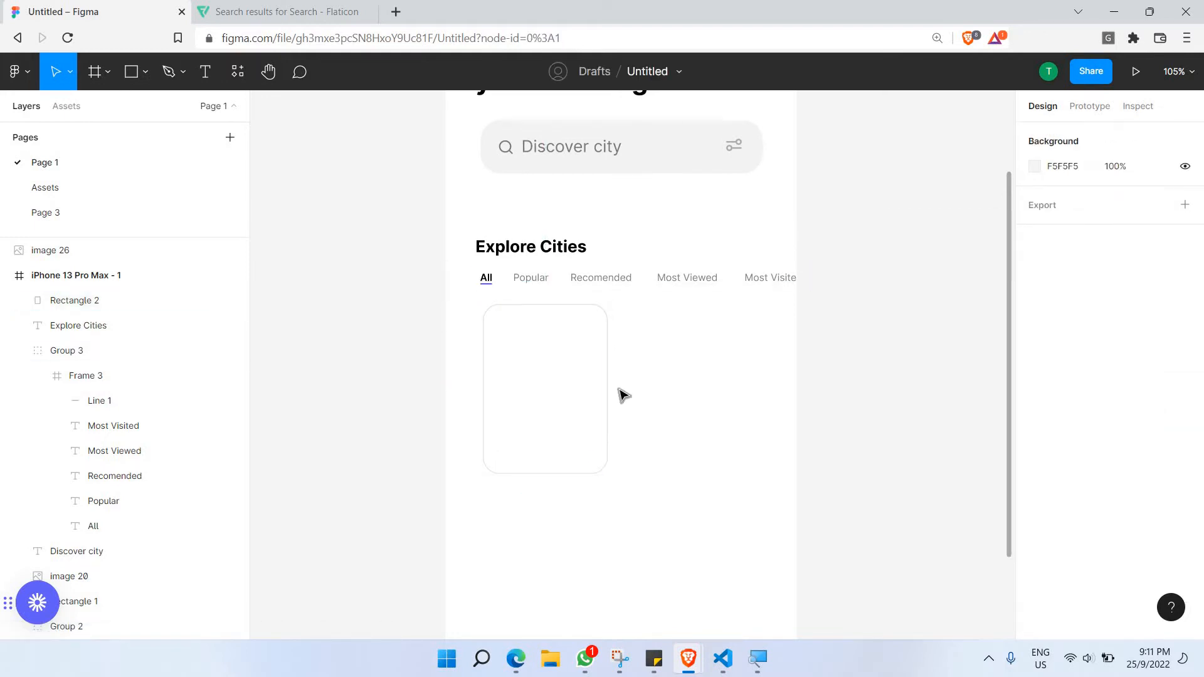
Draw a frame over the upper part of the card and fit it to the card's edges at 152 × 124.
click(562, 348)
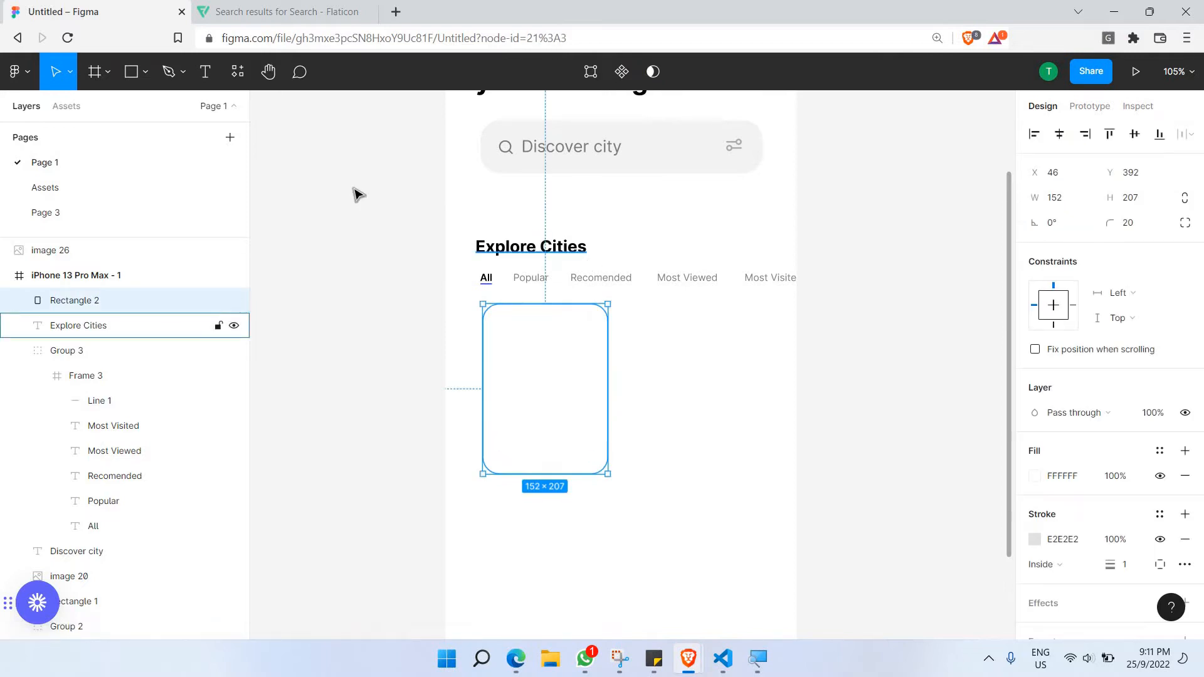
click(108, 71)
key(f)
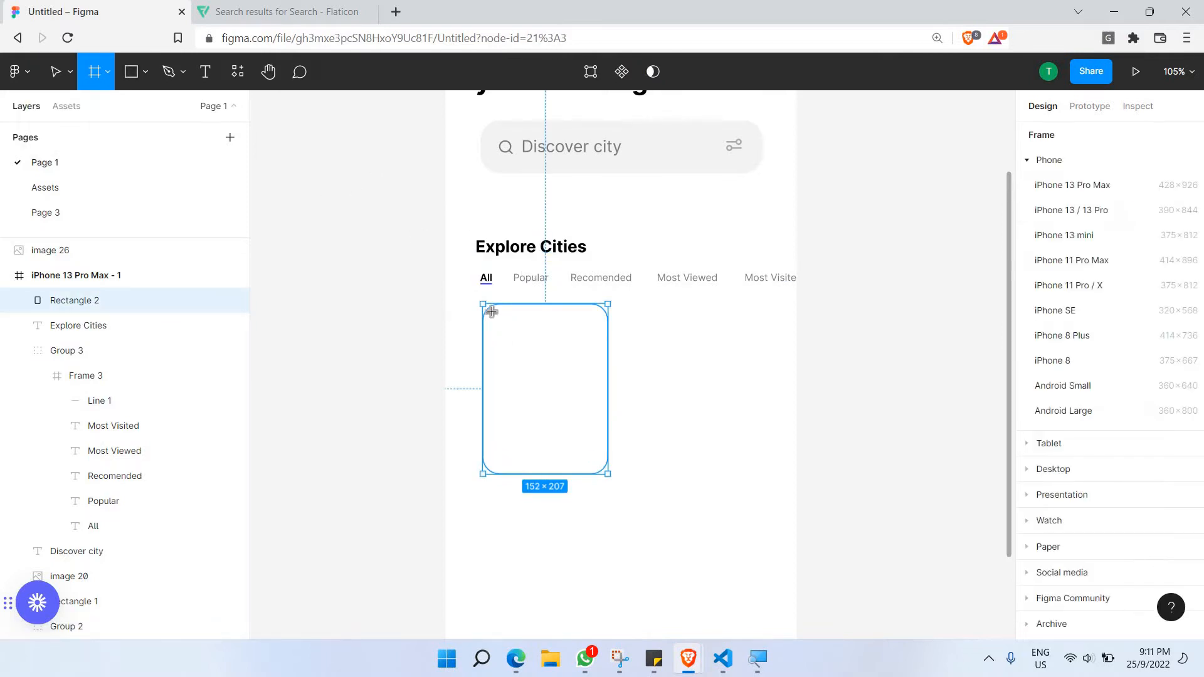
drag(501, 315, 608, 405)
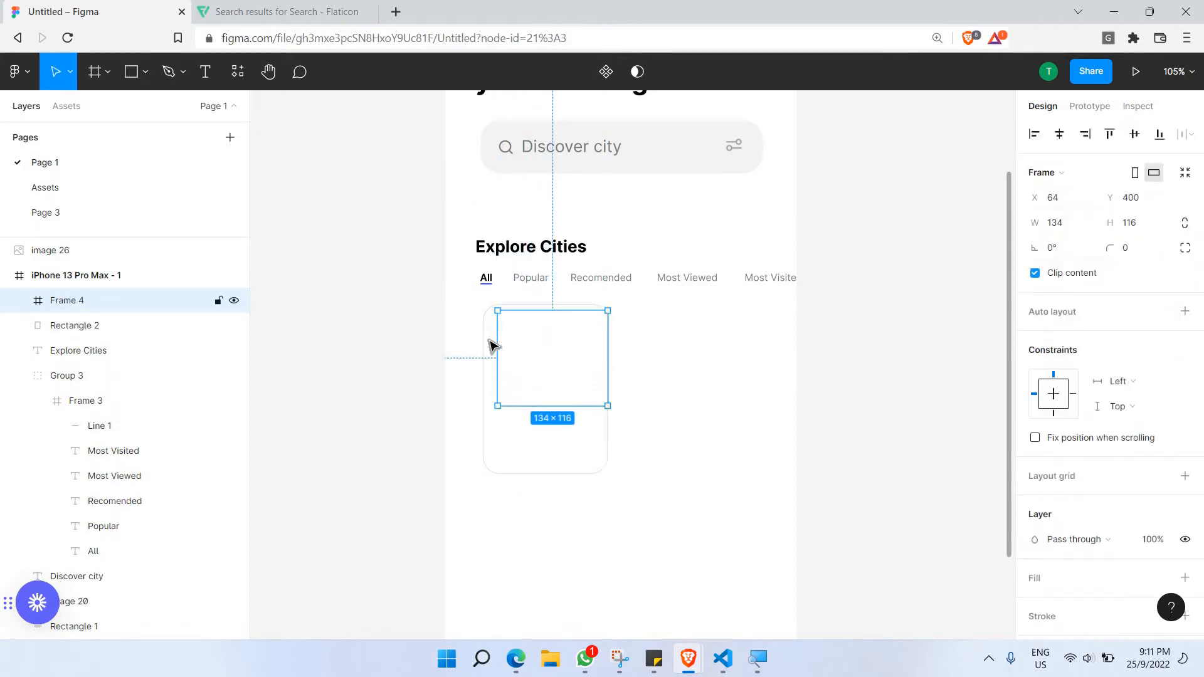
drag(503, 338, 483, 341)
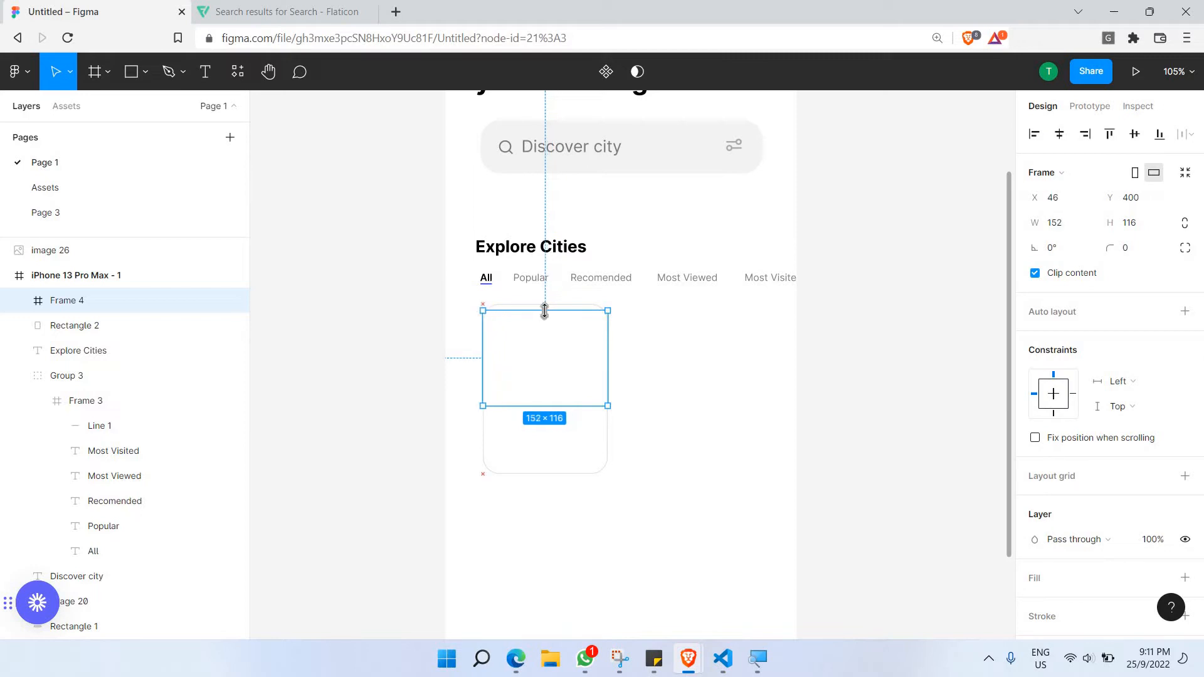
drag(545, 306, 545, 305)
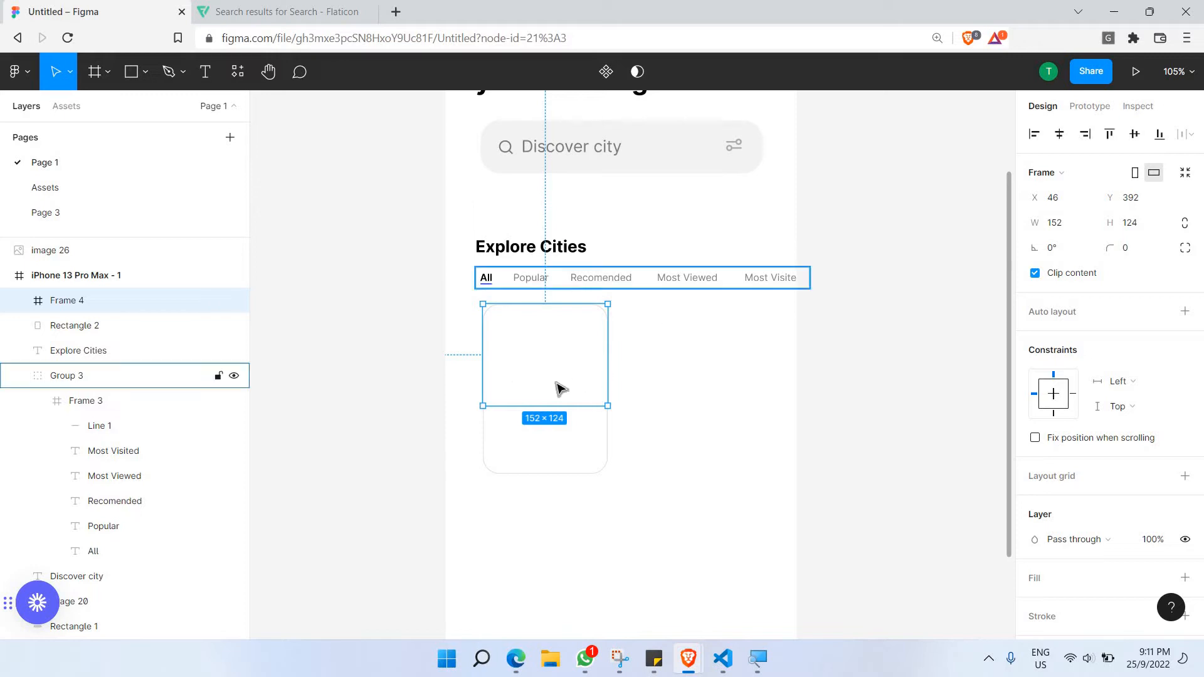
Set the corner radius of the frame on the card's upper part to 20, matching the card rectangle.
click(594, 441)
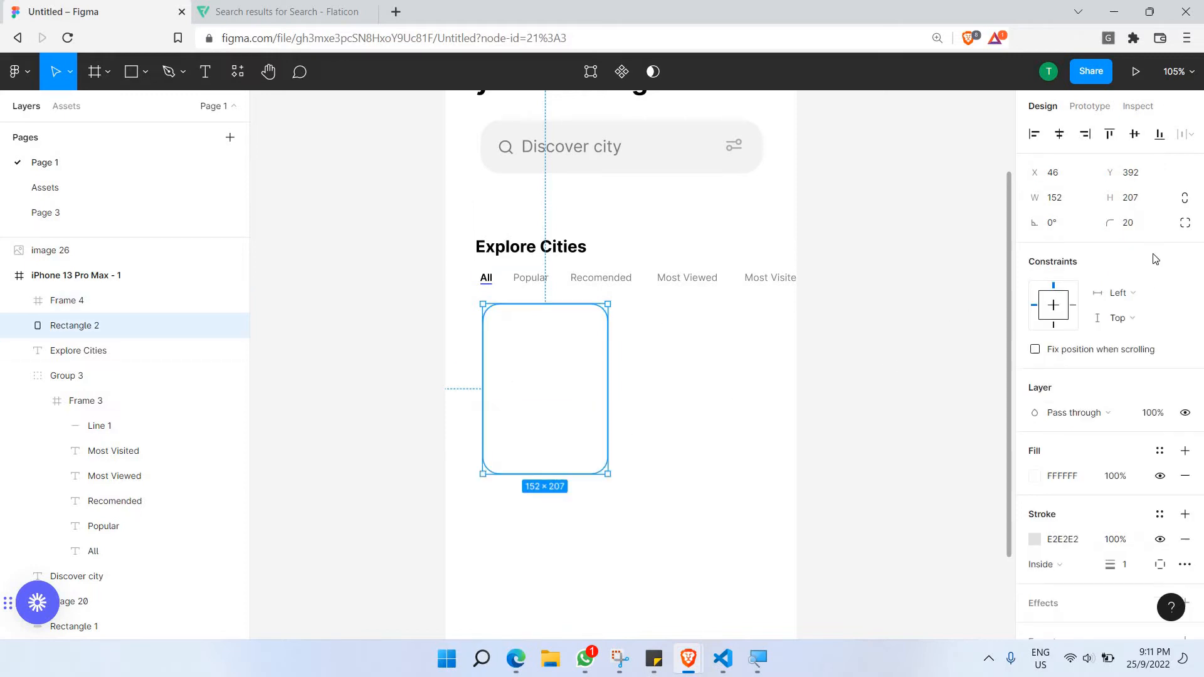
click(1145, 230)
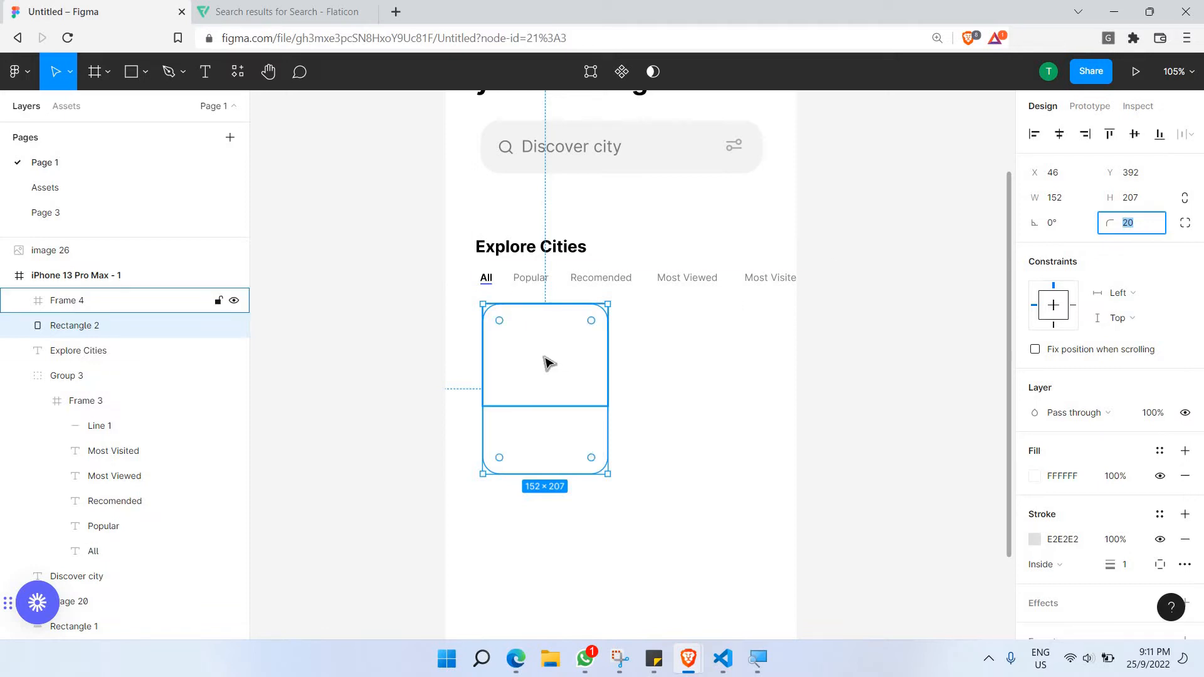
click(1169, 248)
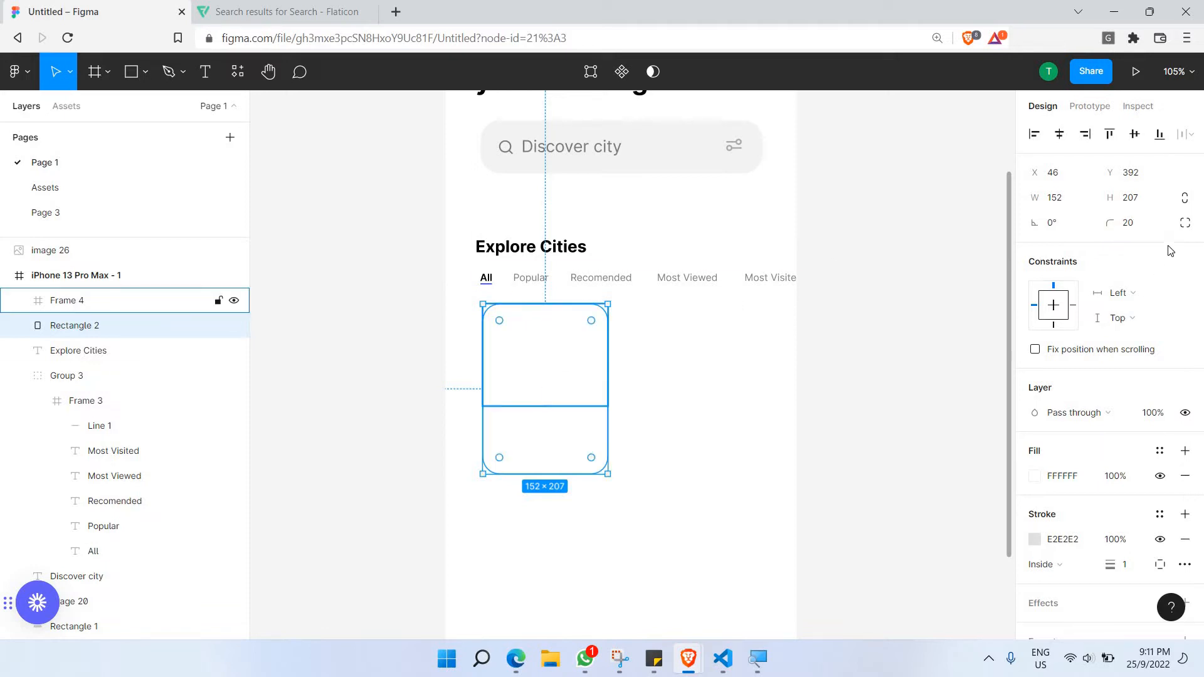
click(560, 357)
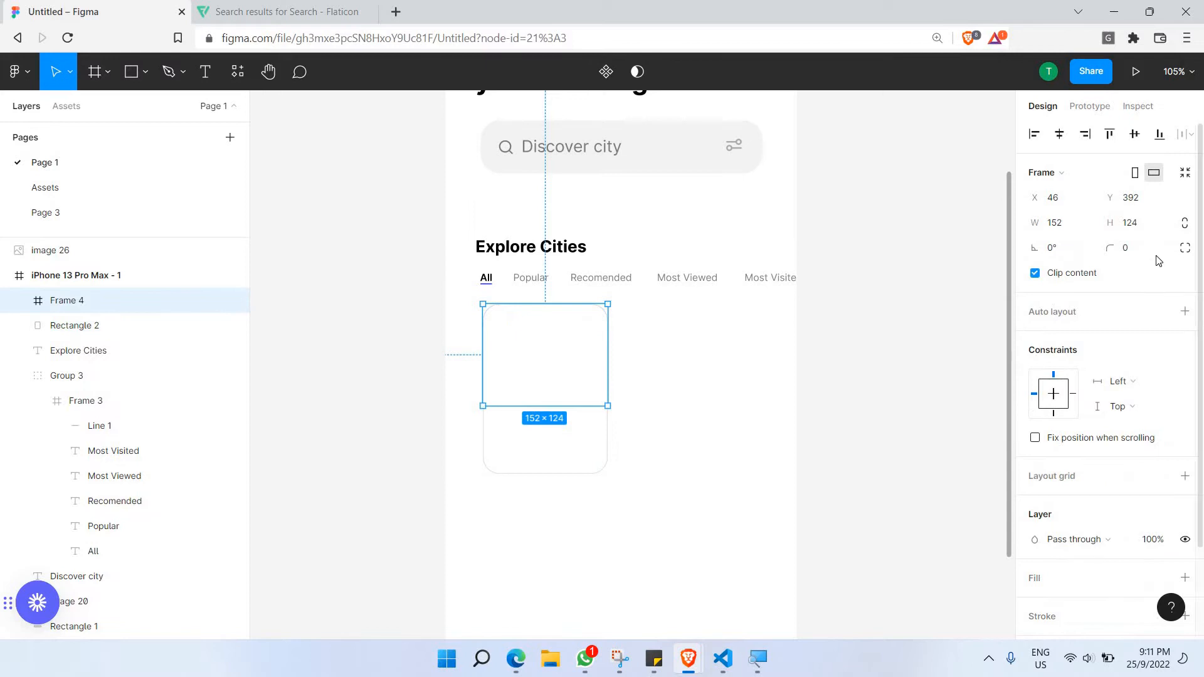
click(1156, 257)
key(Return)
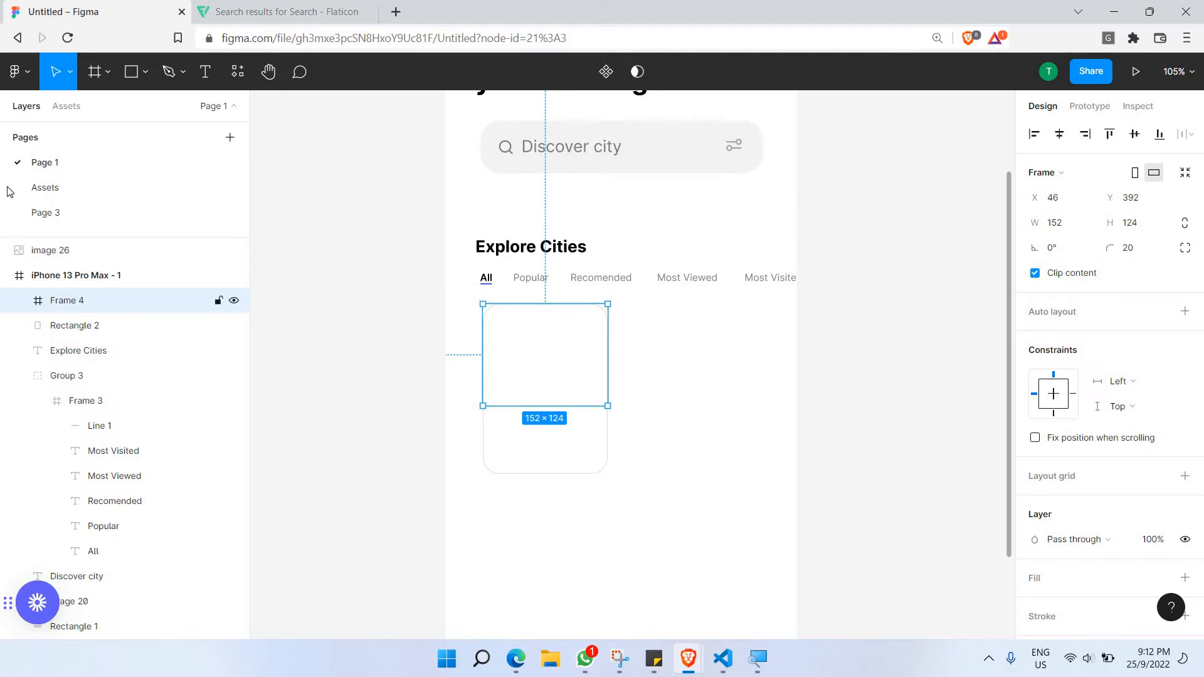
Copy the sunset Colosseum photo from the Assets page and paste it into the card's upper frame on Page 1.
click(88, 189)
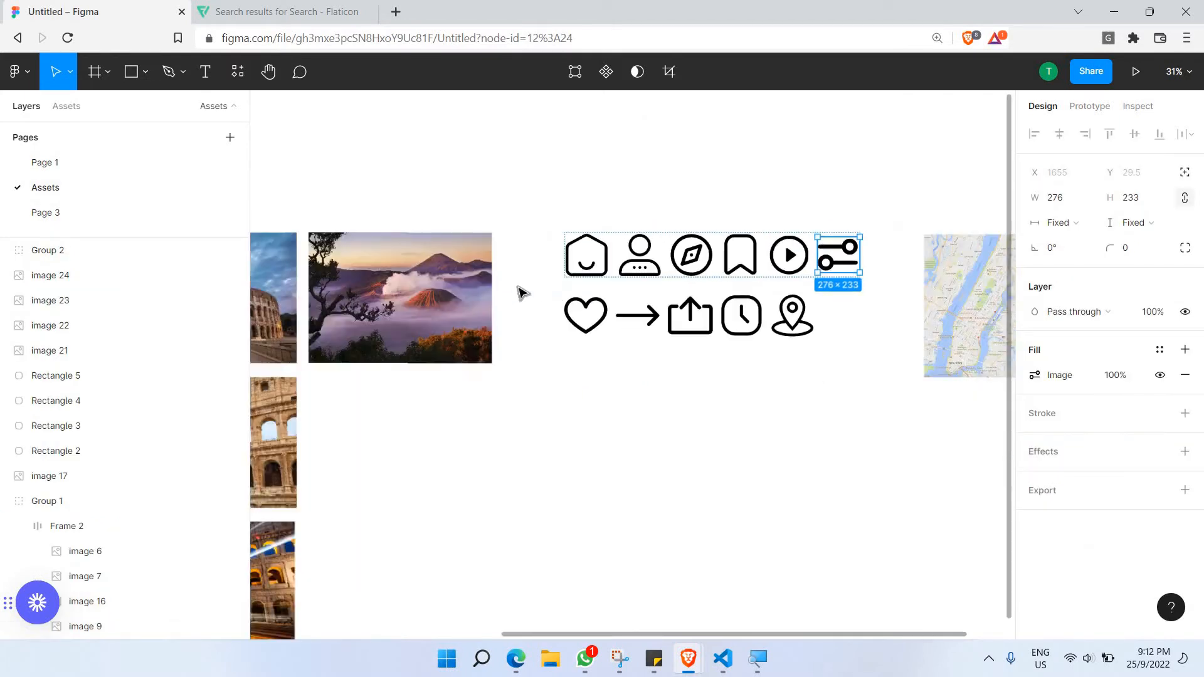
scroll(521, 293, down, 5)
scroll(516, 301, up, 1)
scroll(502, 352, up, 6)
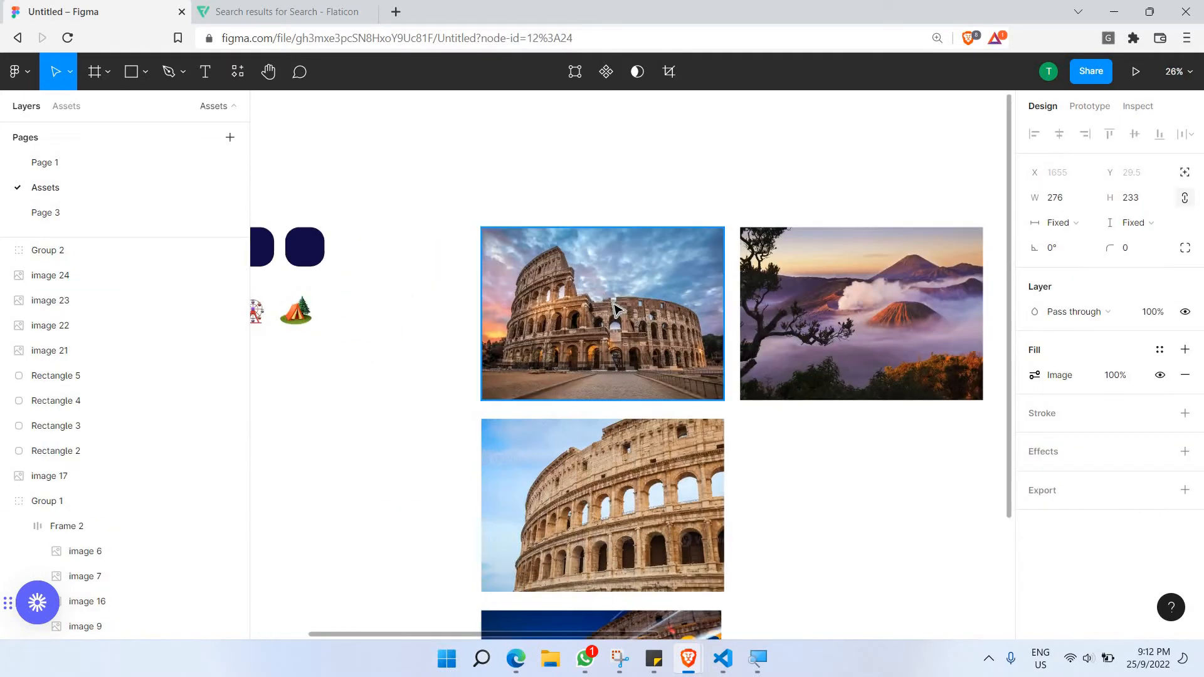
click(614, 309)
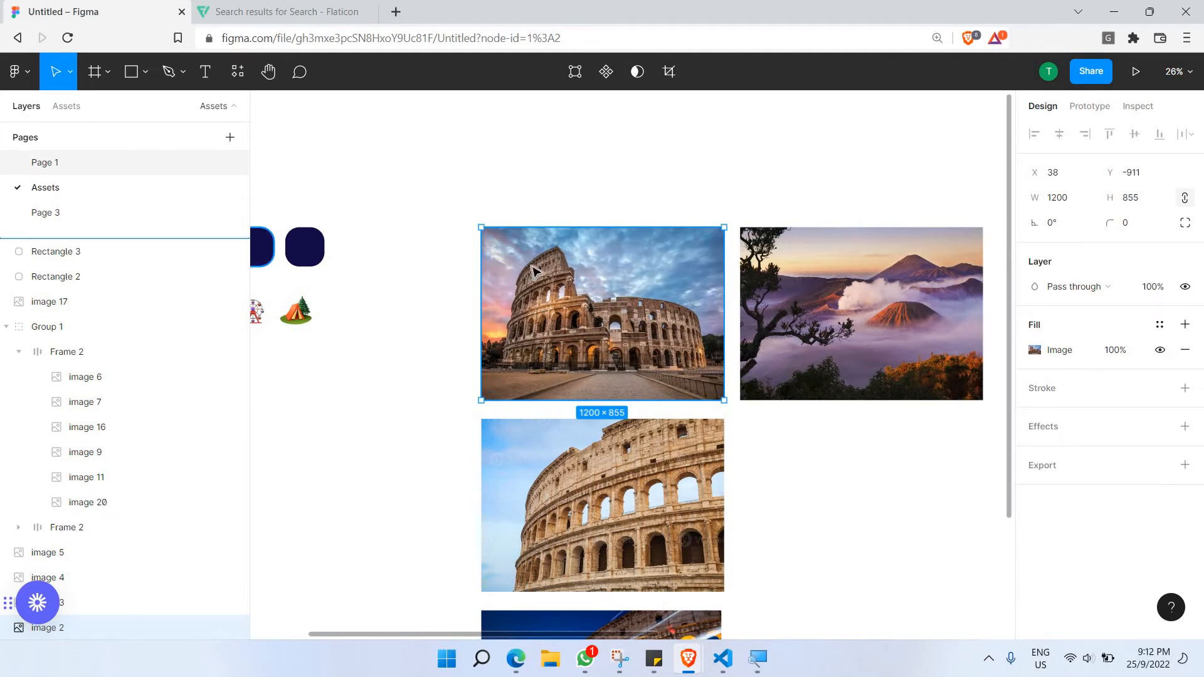
key(ctrl+v)
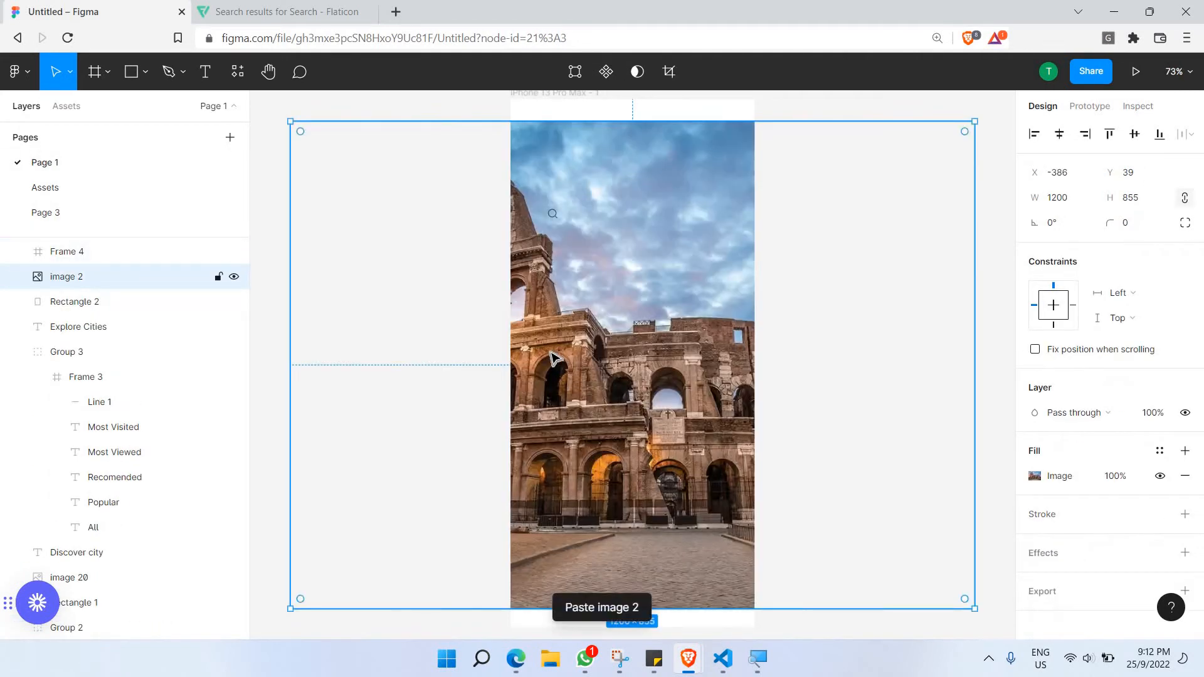
key(ctrl+z)
click(555, 370)
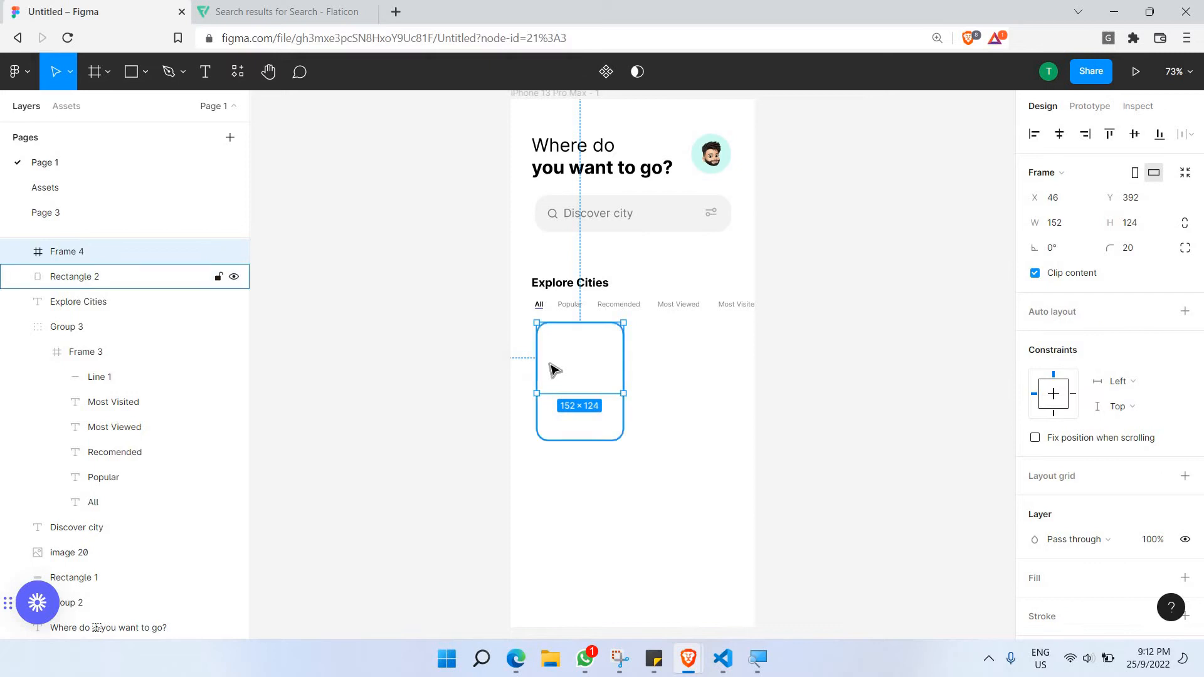
key(ctrl+v)
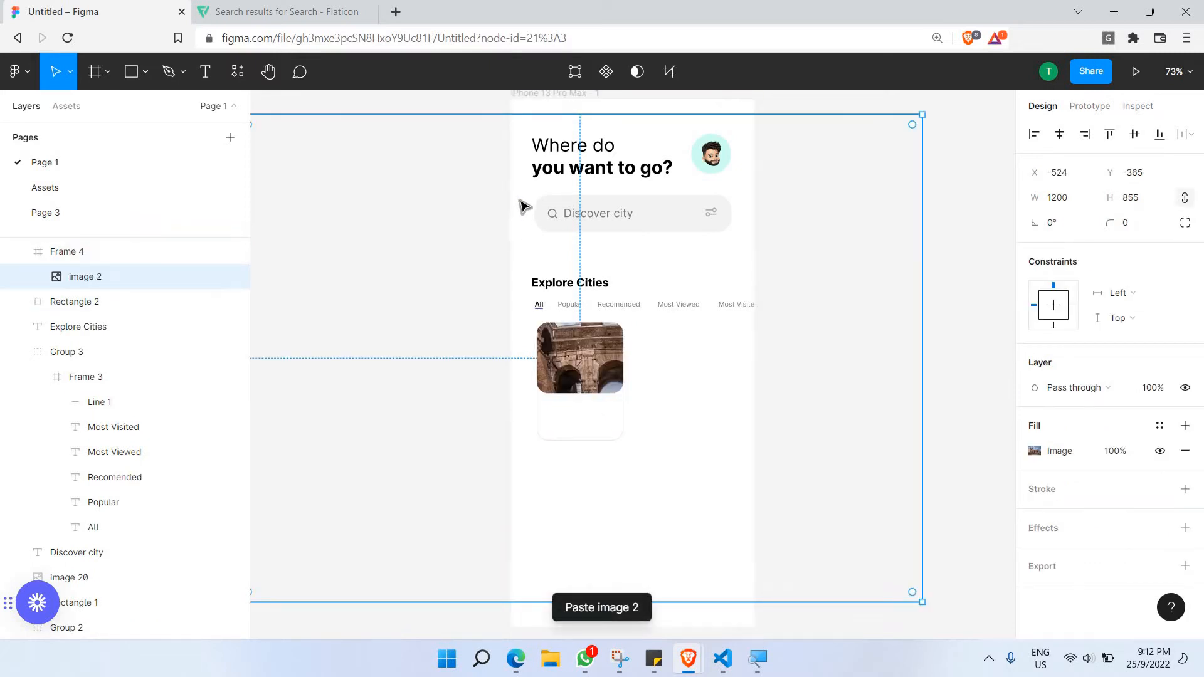
Scale the Colosseum photo down to about 198 × 141 and position it at X -13, Y -1 within the card's frame.
scroll(518, 202, down, 3)
drag(309, 134, 566, 326)
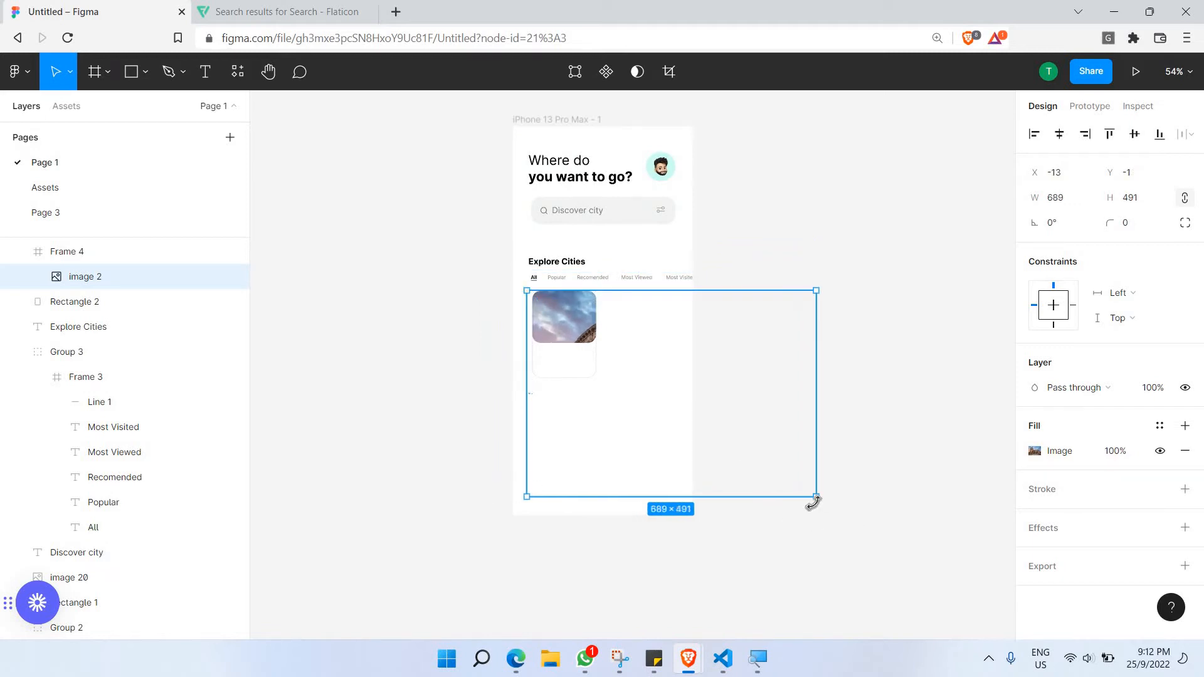
drag(621, 390, 580, 322)
scroll(574, 295, up, 5)
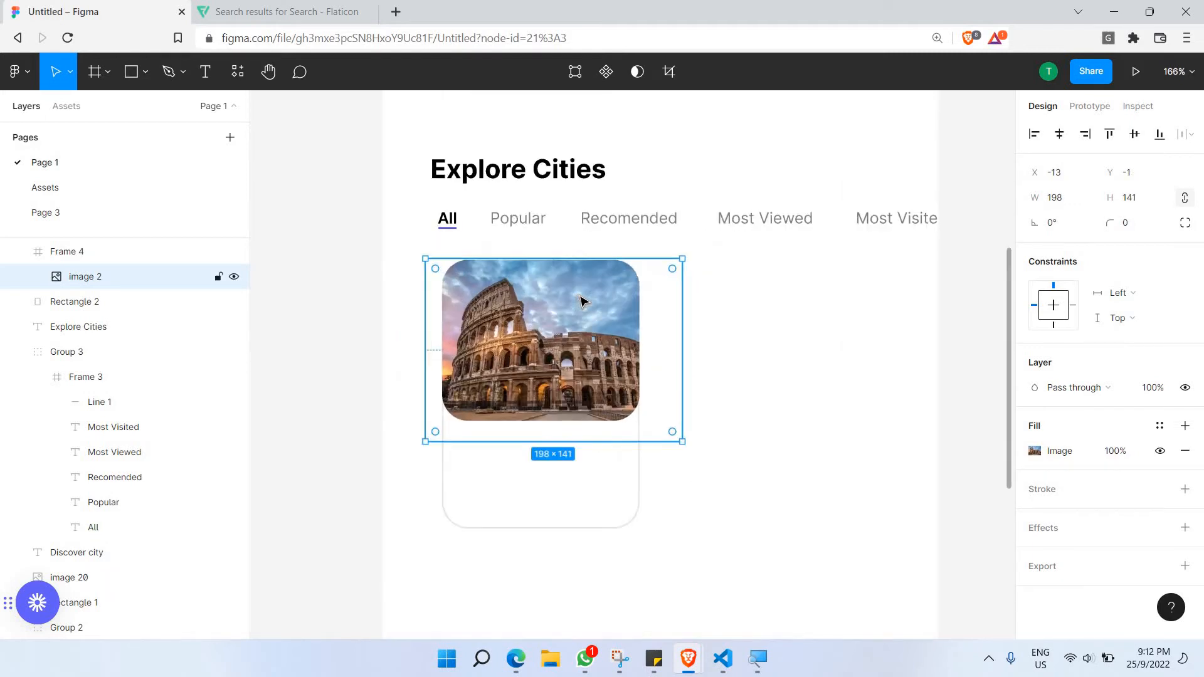
Scale the Colosseum photo down to 174 × 124 and align it at X 0, Y 0 within the card's upper frame.
drag(627, 322, 615, 314)
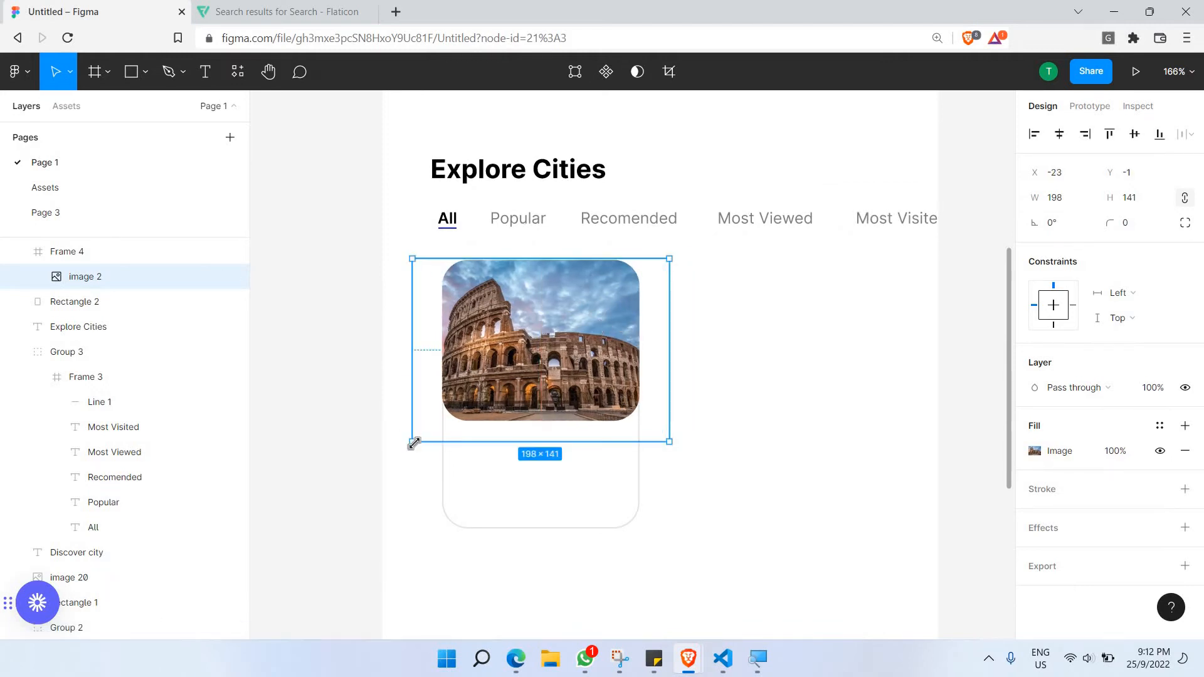
drag(414, 443, 444, 421)
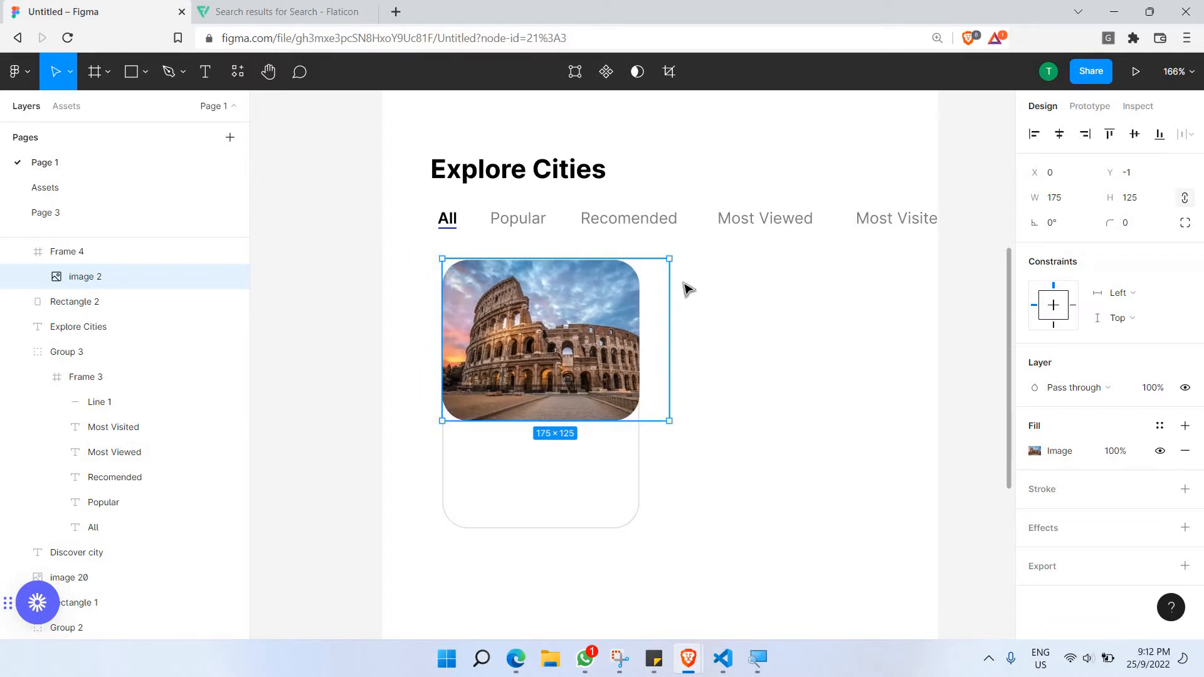
drag(670, 257, 669, 260)
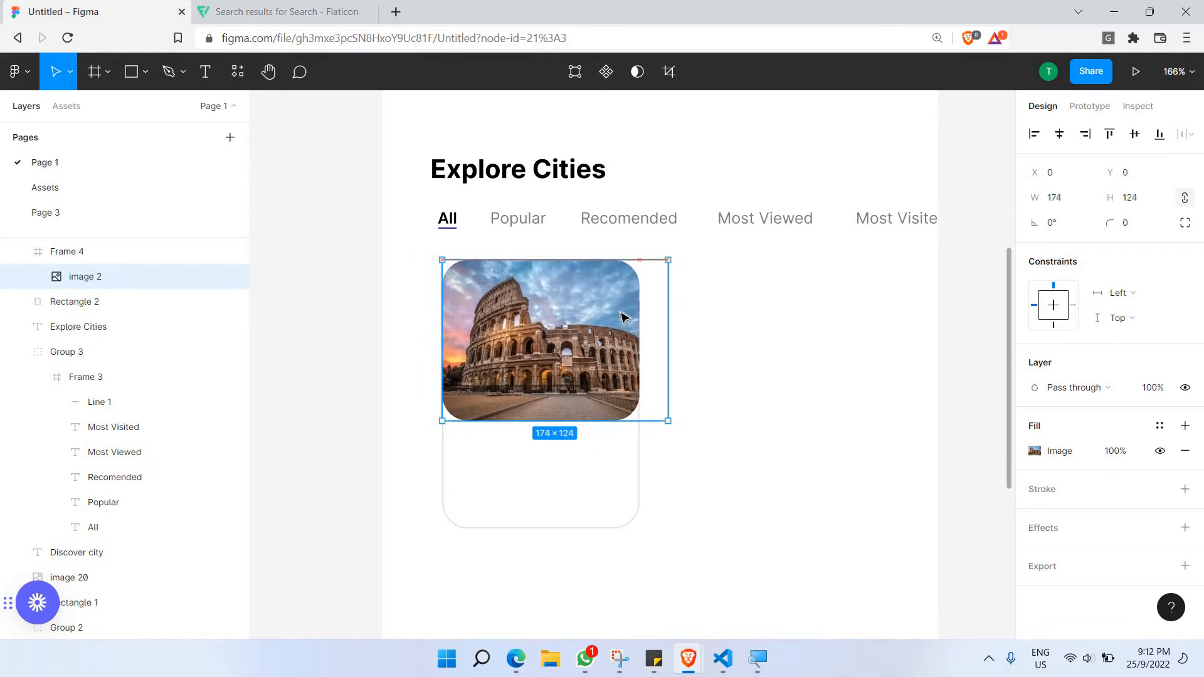
click(341, 339)
Move the photo frame down to Y 396, just below the card rectangle's upper edge.
click(571, 336)
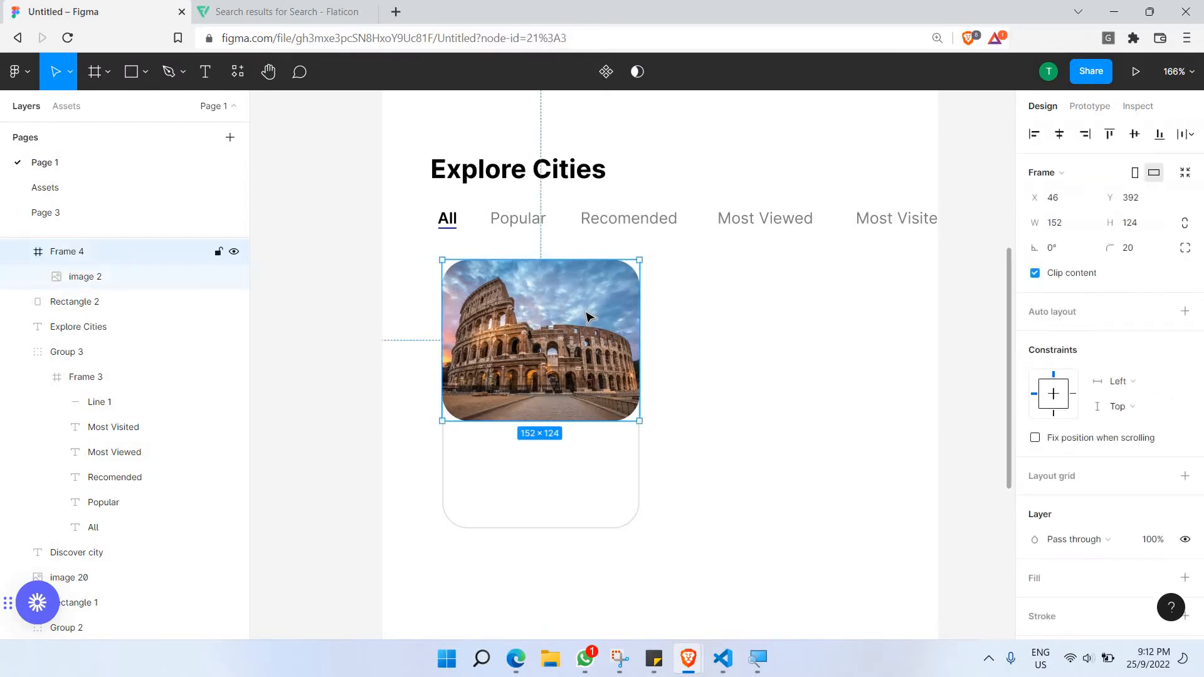
mouse_move(622, 328)
mouse_down()
mouse_move(632, 318)
mouse_move(623, 327)
mouse_up()
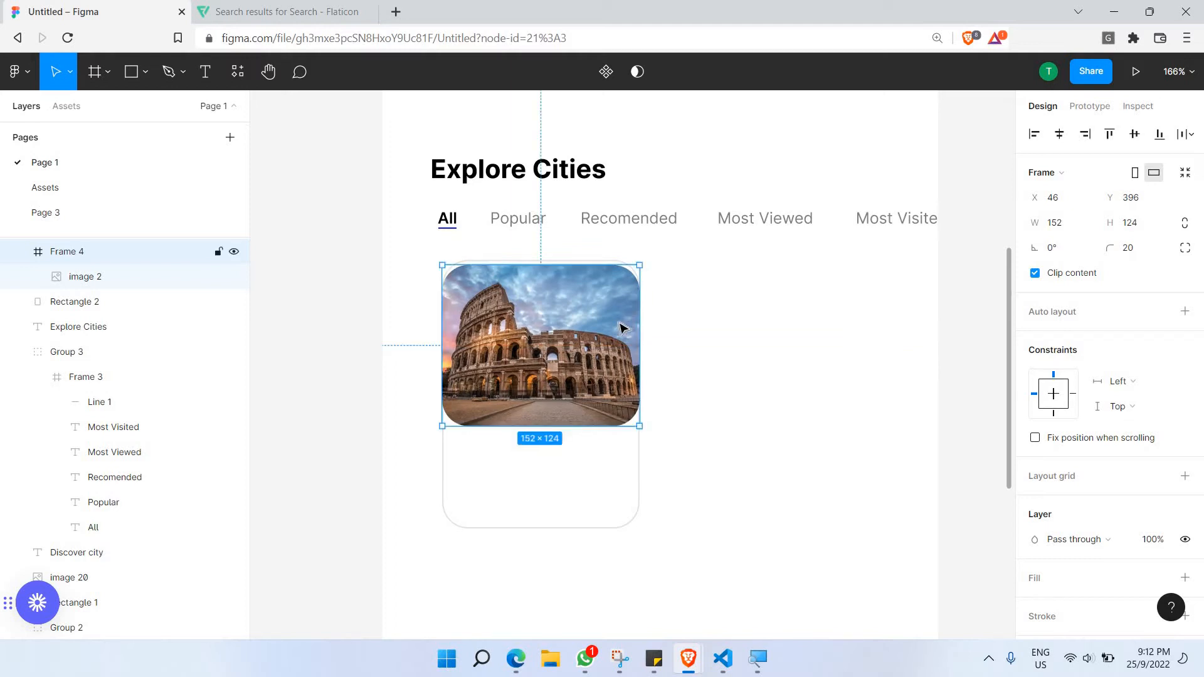
click(635, 470)
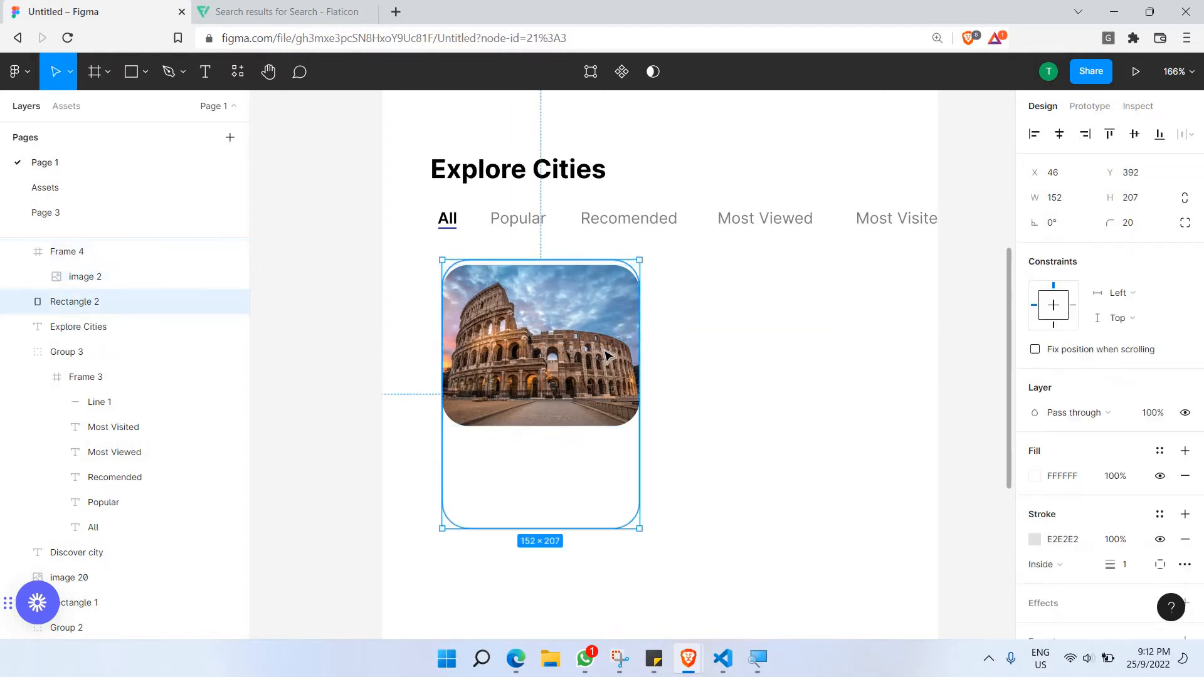
click(621, 376)
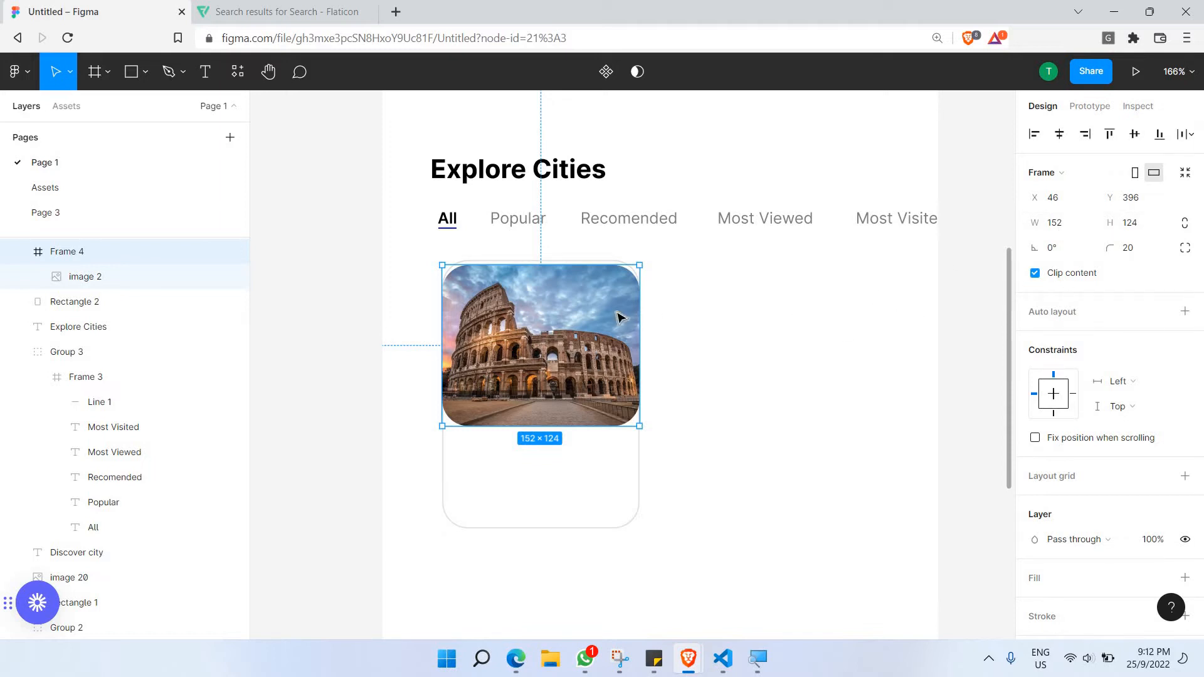
Shrink the photo frame to about 126 × 118.
drag(627, 311, 621, 314)
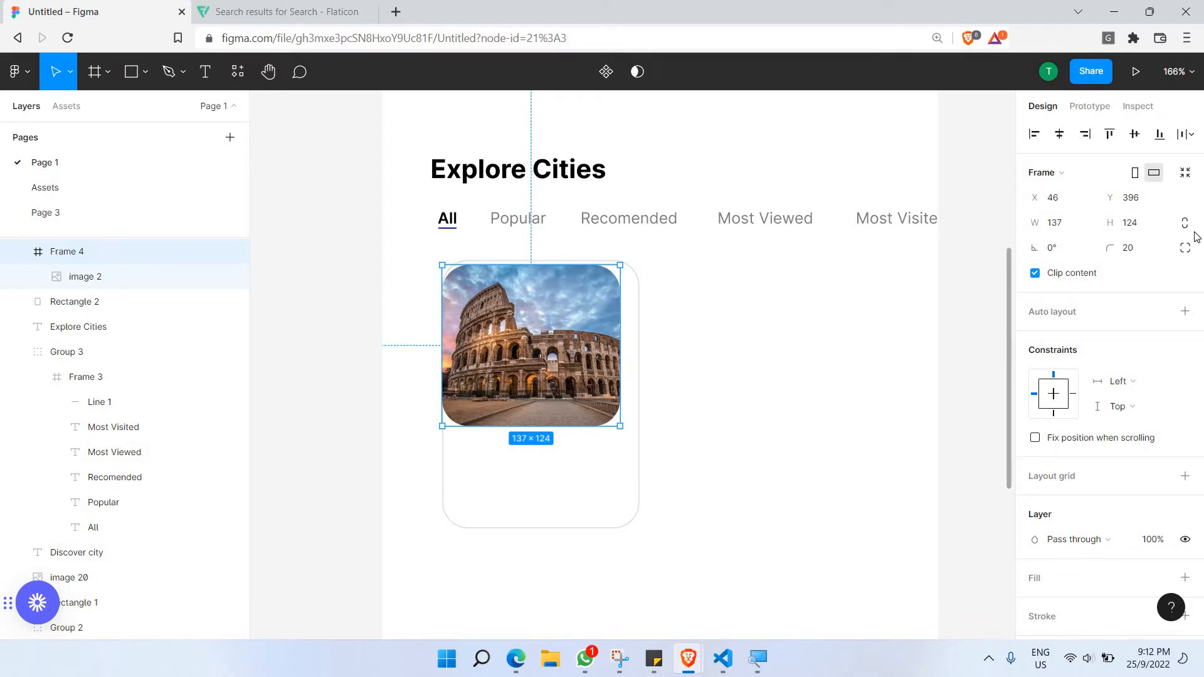
click(1091, 230)
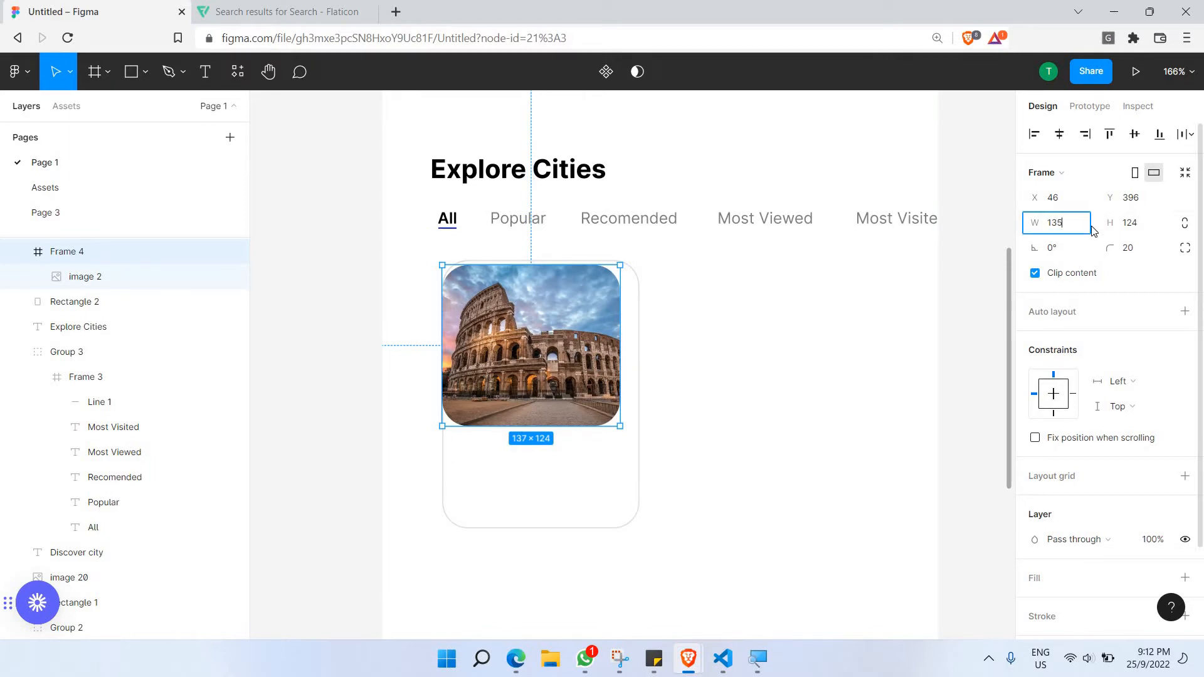
key(Return)
click(1155, 227)
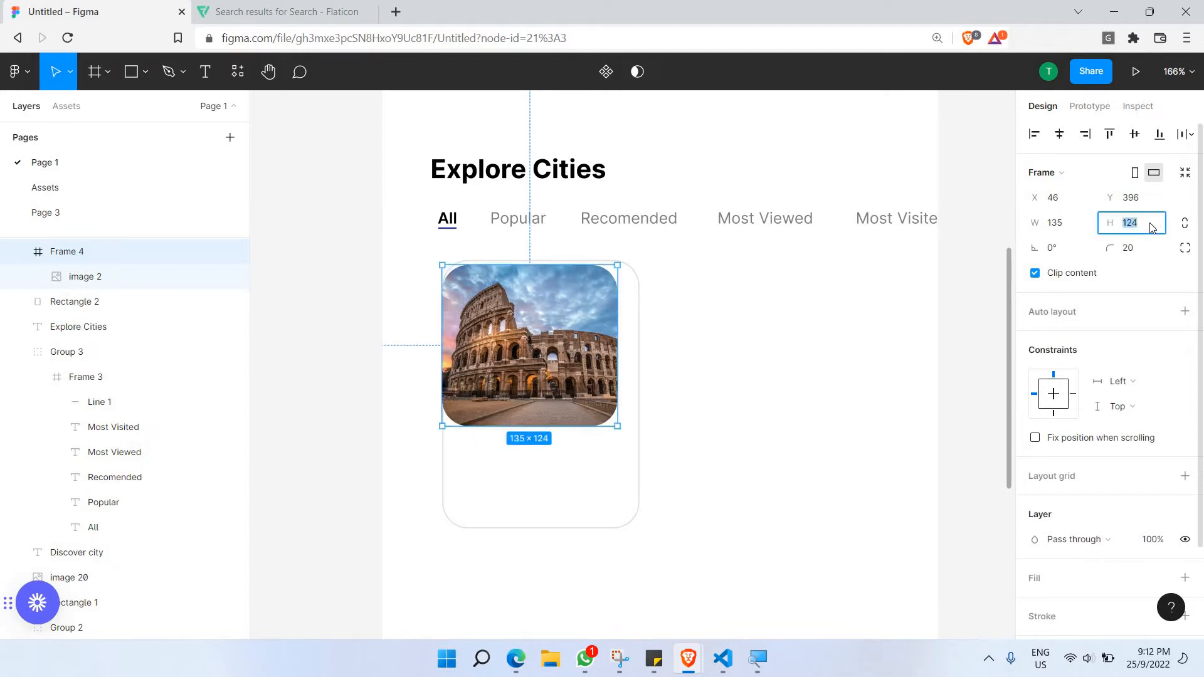
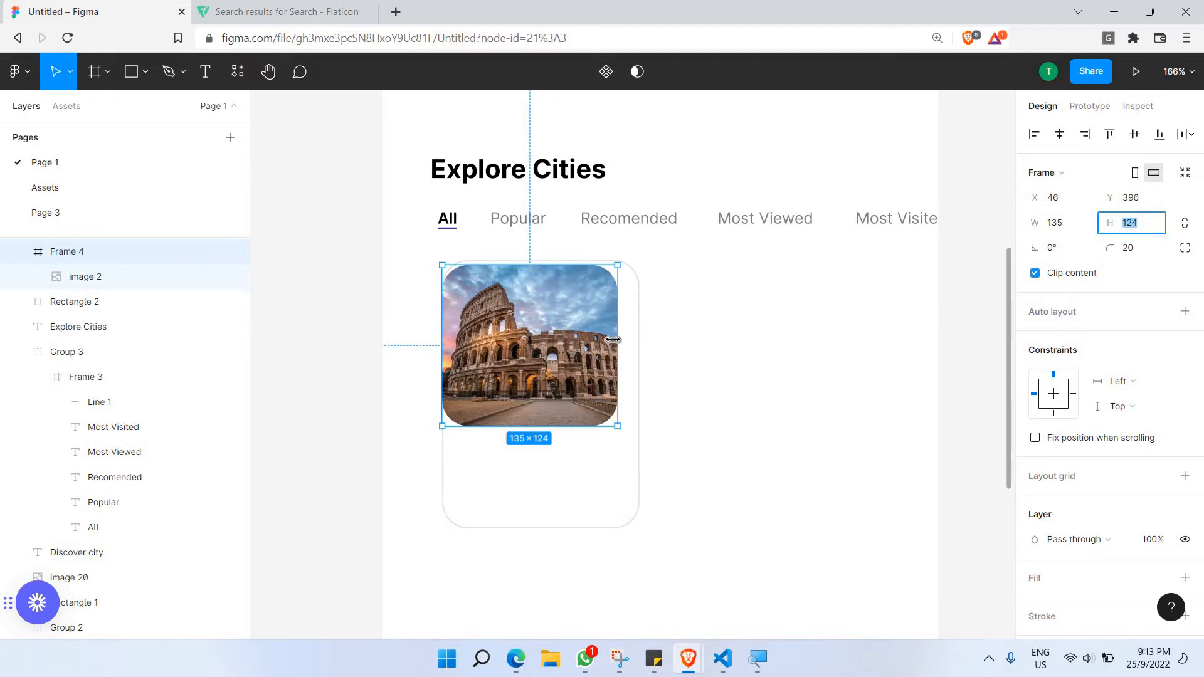
drag(613, 339, 606, 370)
key(ctrl+z)
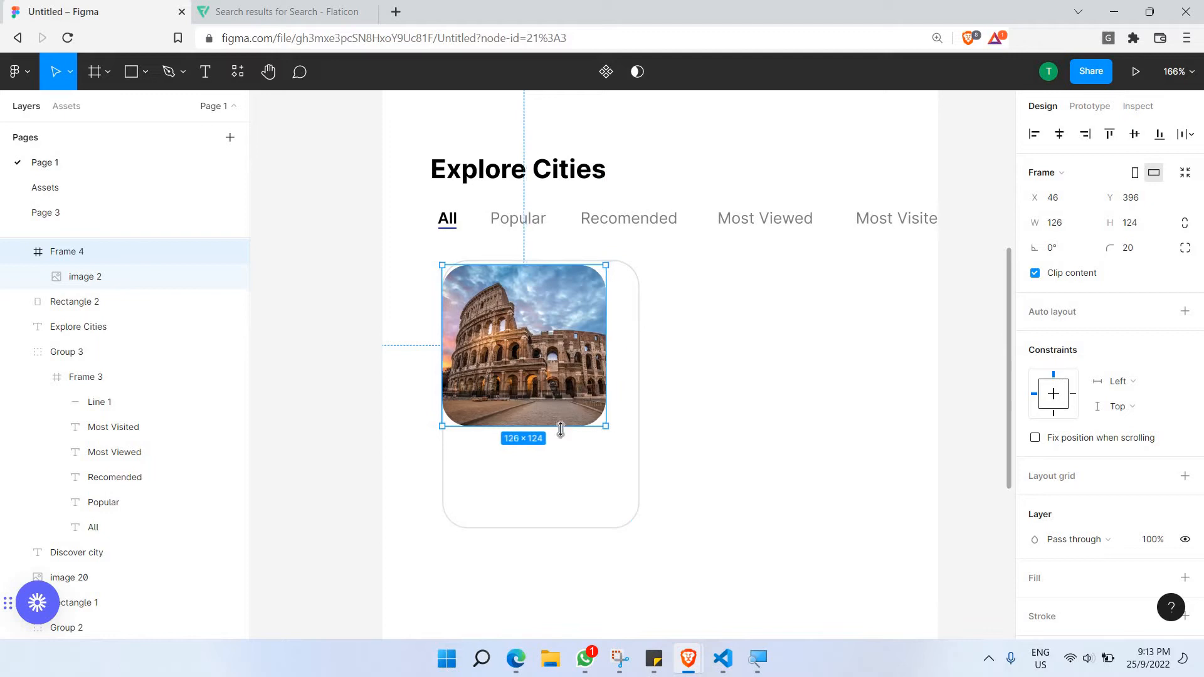
drag(559, 419, 559, 418)
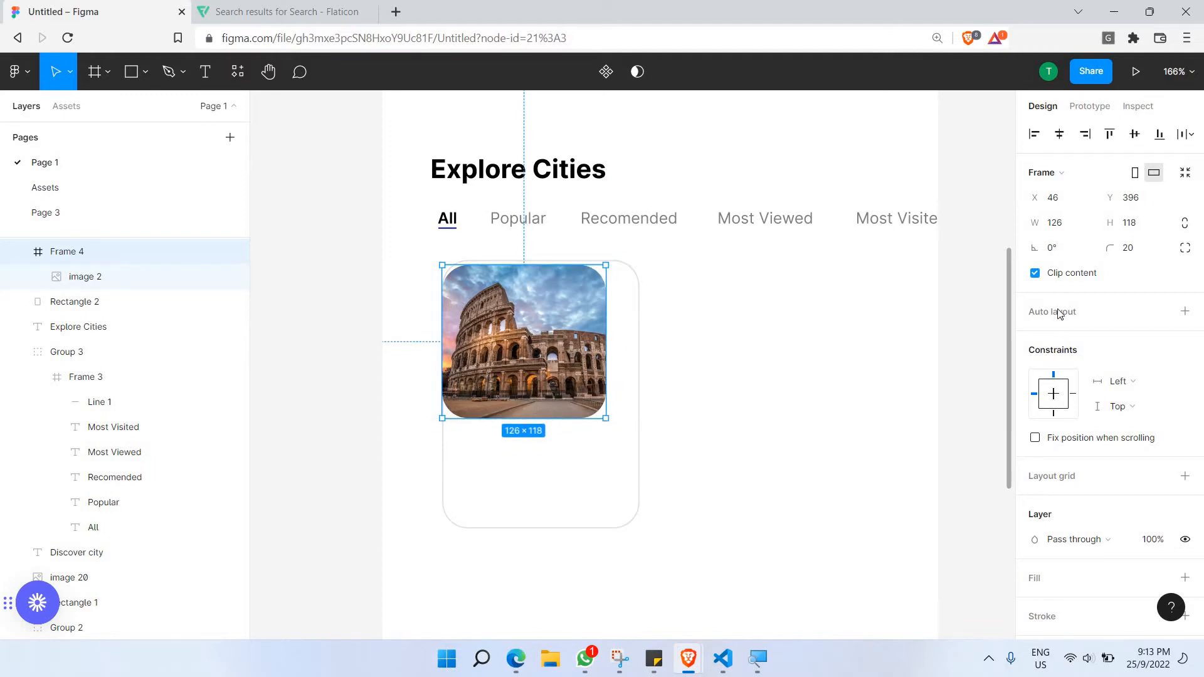
Set the photo frame's width and height to 120 × 120.
click(1086, 234)
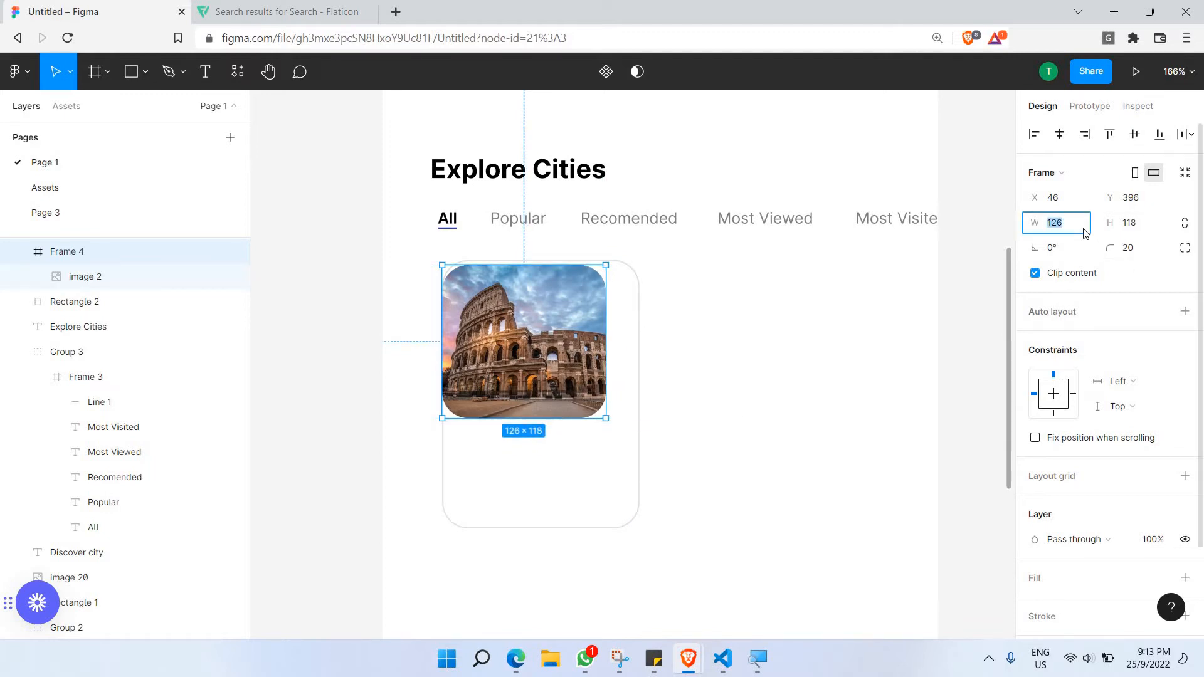
text(120)
key(Return)
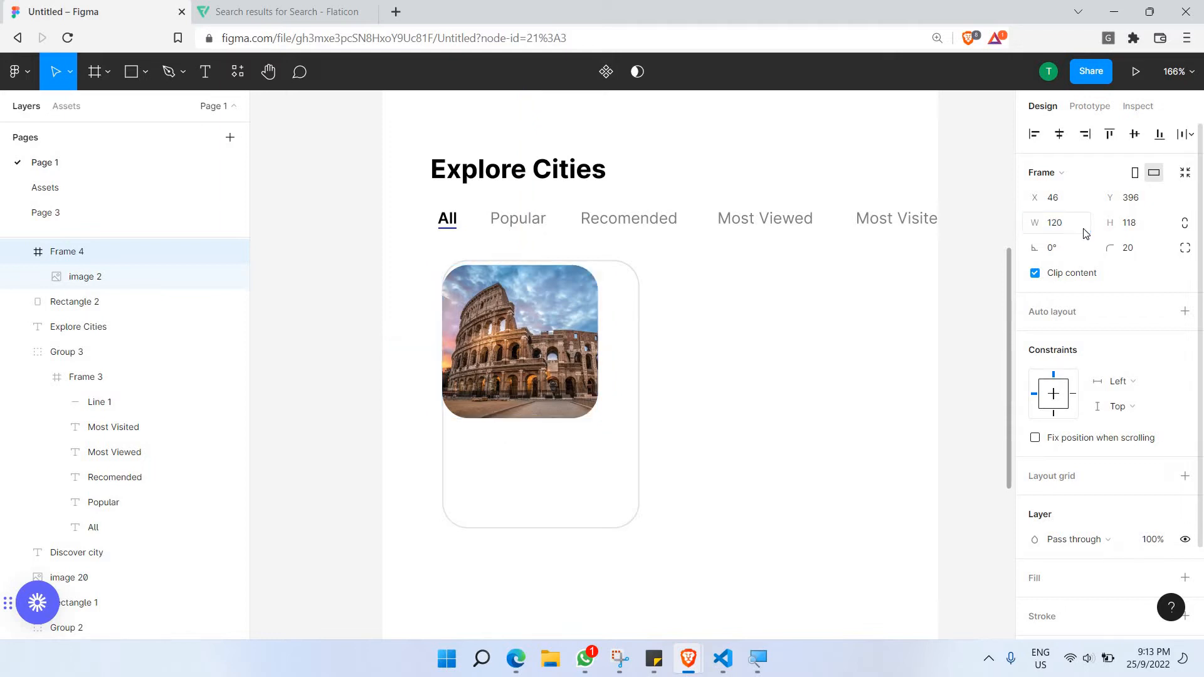
click(1140, 227)
text(12)
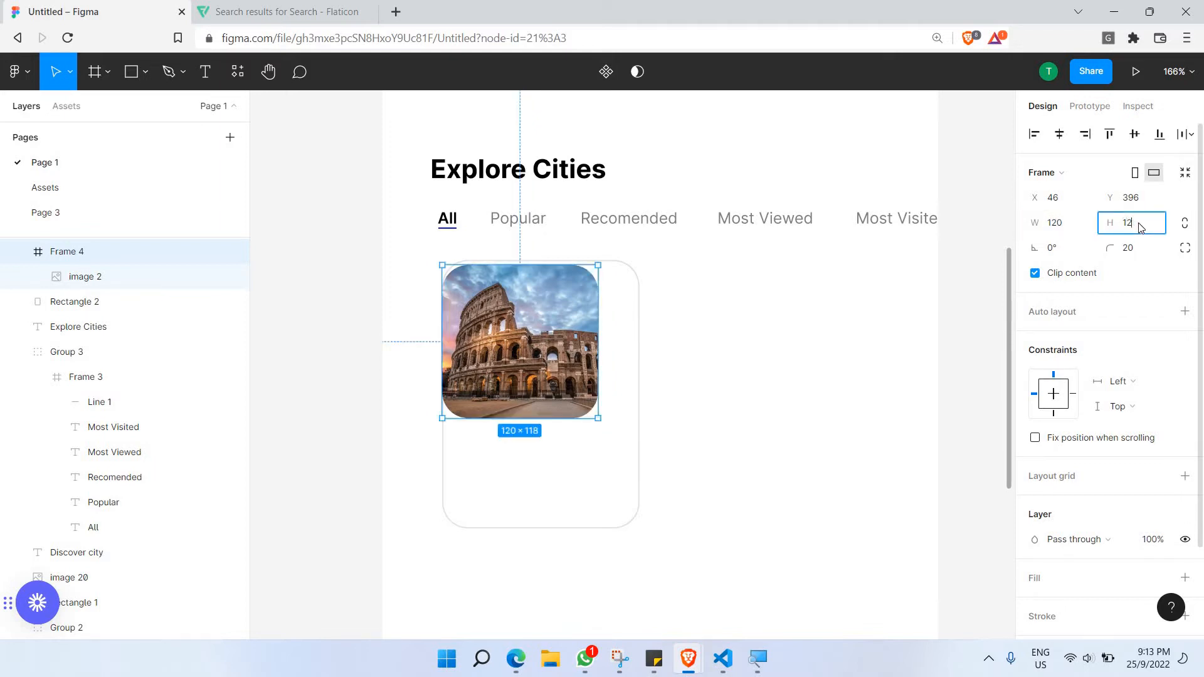
text(0)
key(Return)
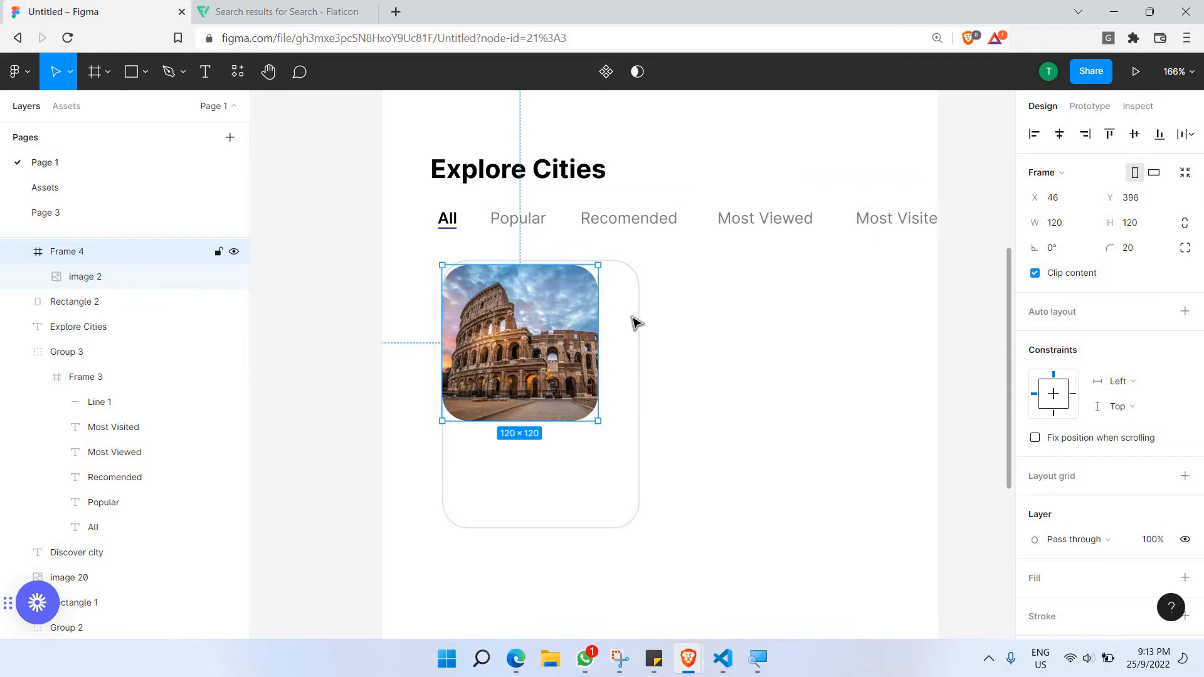
Narrow the card rectangle to 126 × 207 at X 50, Y 391 and shift the photo frame to X 53.
click(638, 321)
drag(633, 320, 575, 340)
click(573, 342)
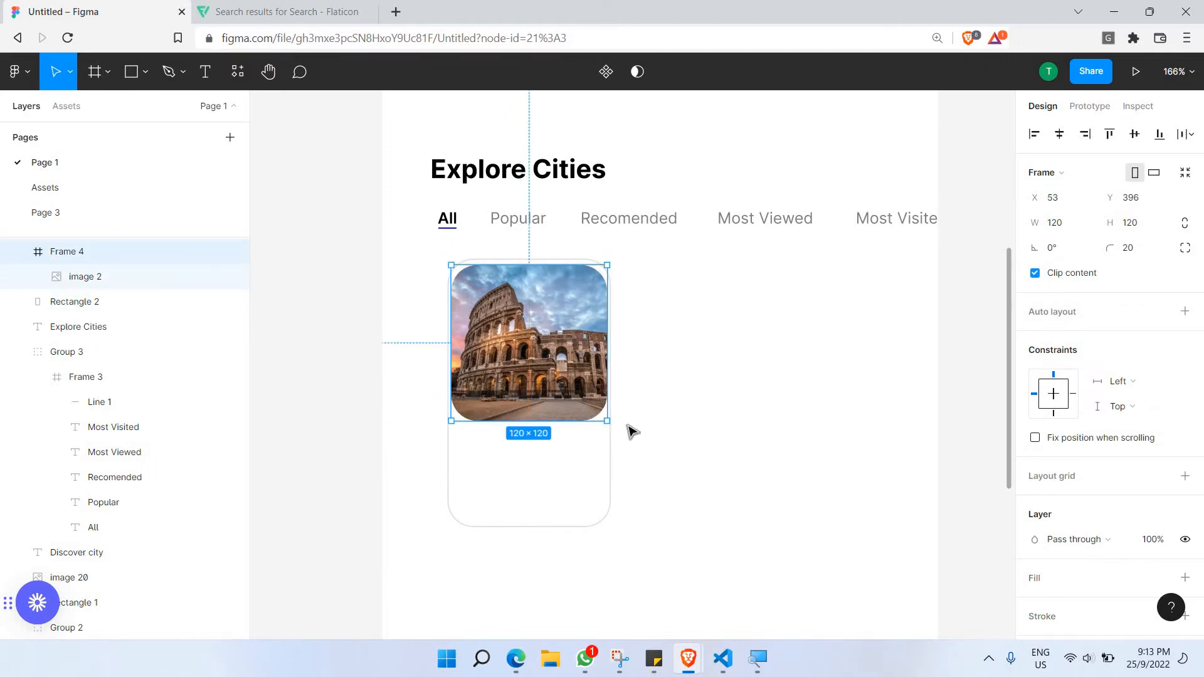
click(615, 444)
click(583, 365)
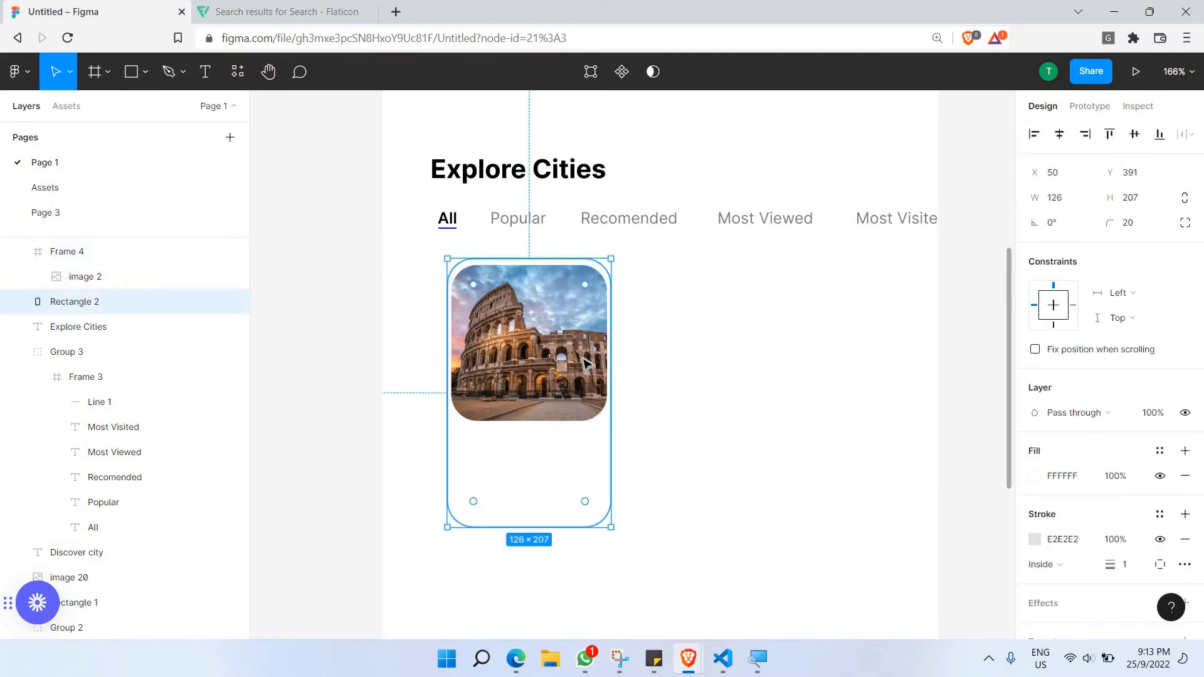
click(583, 365)
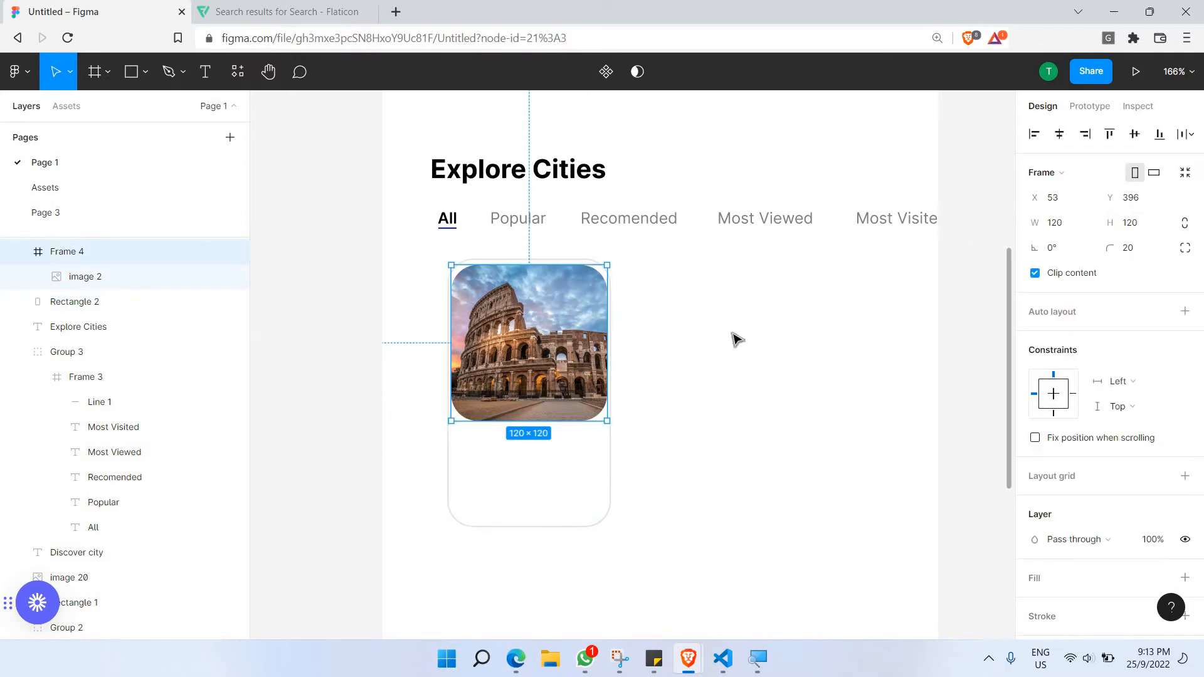
click(705, 290)
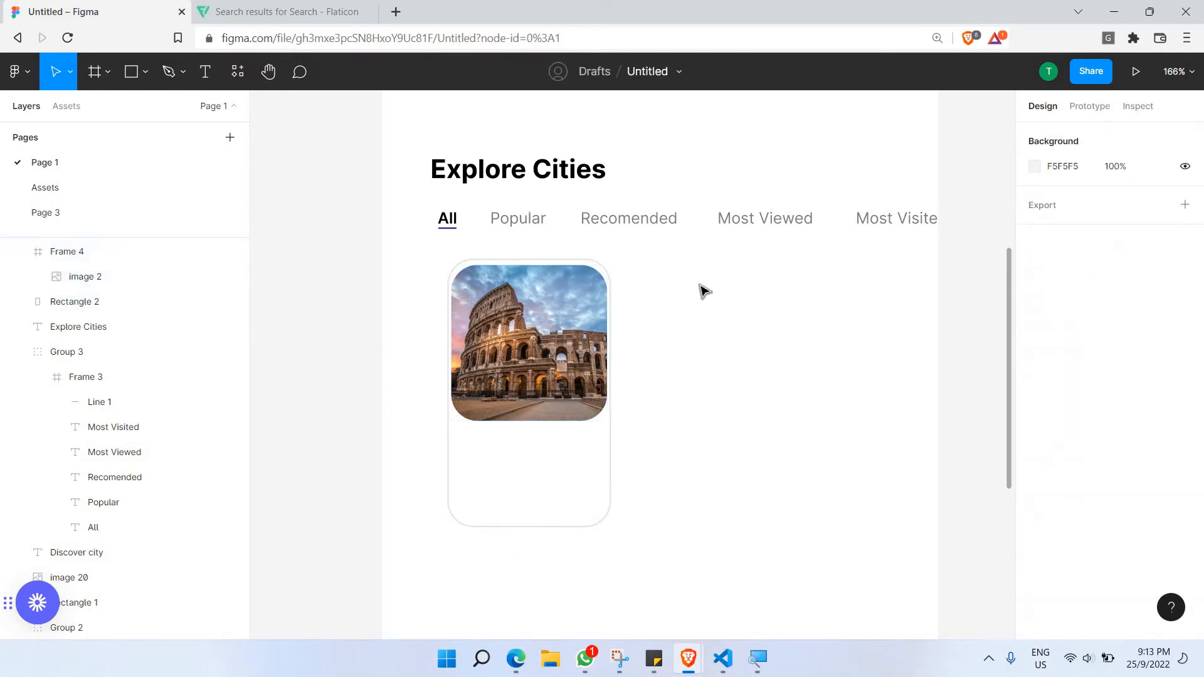
Nudge the photo frame within the card to X 52, Y 394.
click(561, 339)
key(Up)
key(Left)
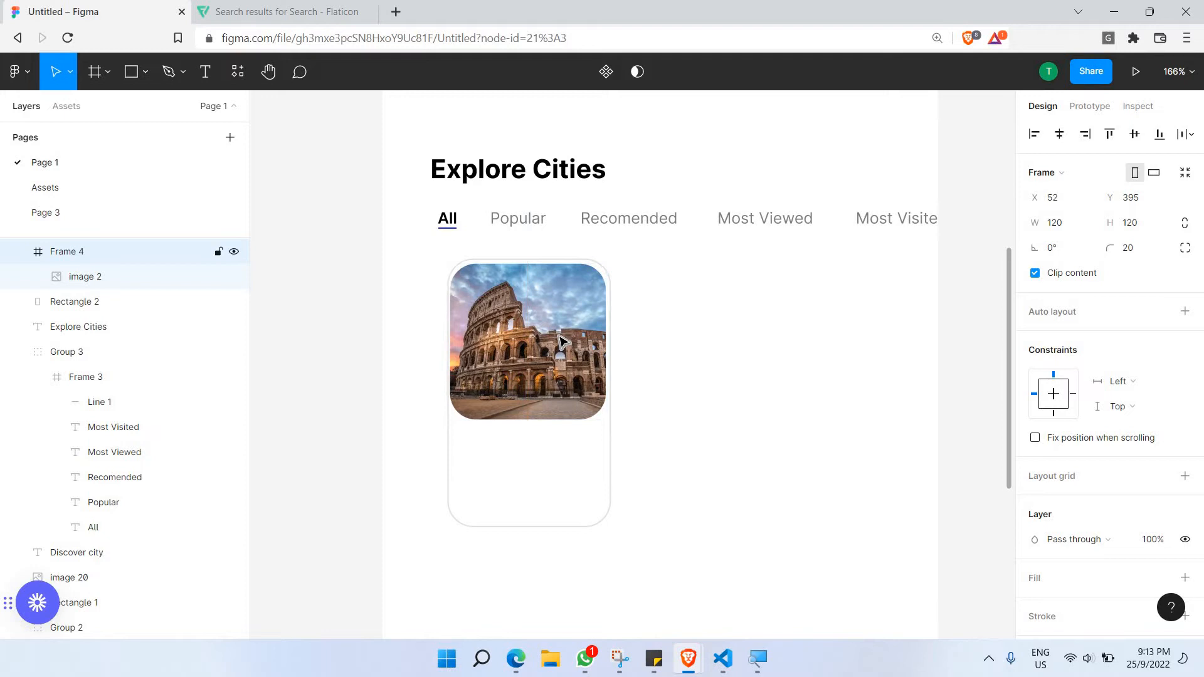
key(Up)
click(683, 324)
click(557, 345)
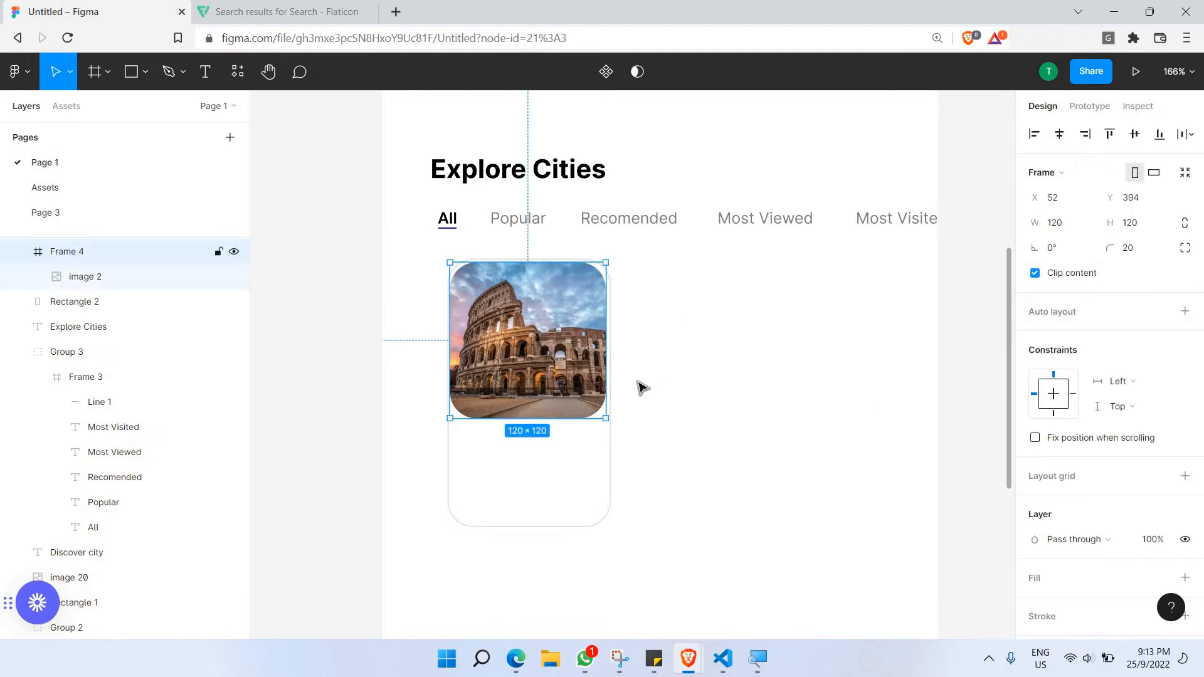
Add a drop shadow to the photo frame with a Y offset of 9.
scroll(1182, 502, down, 2)
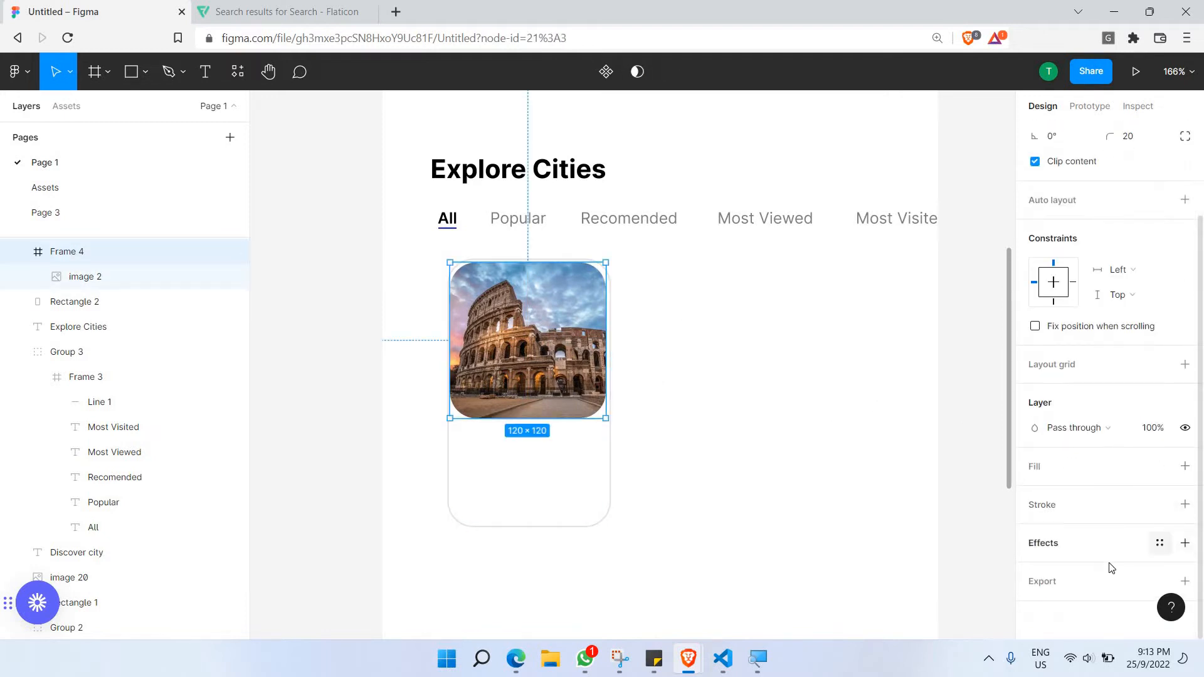
click(1184, 543)
click(1034, 569)
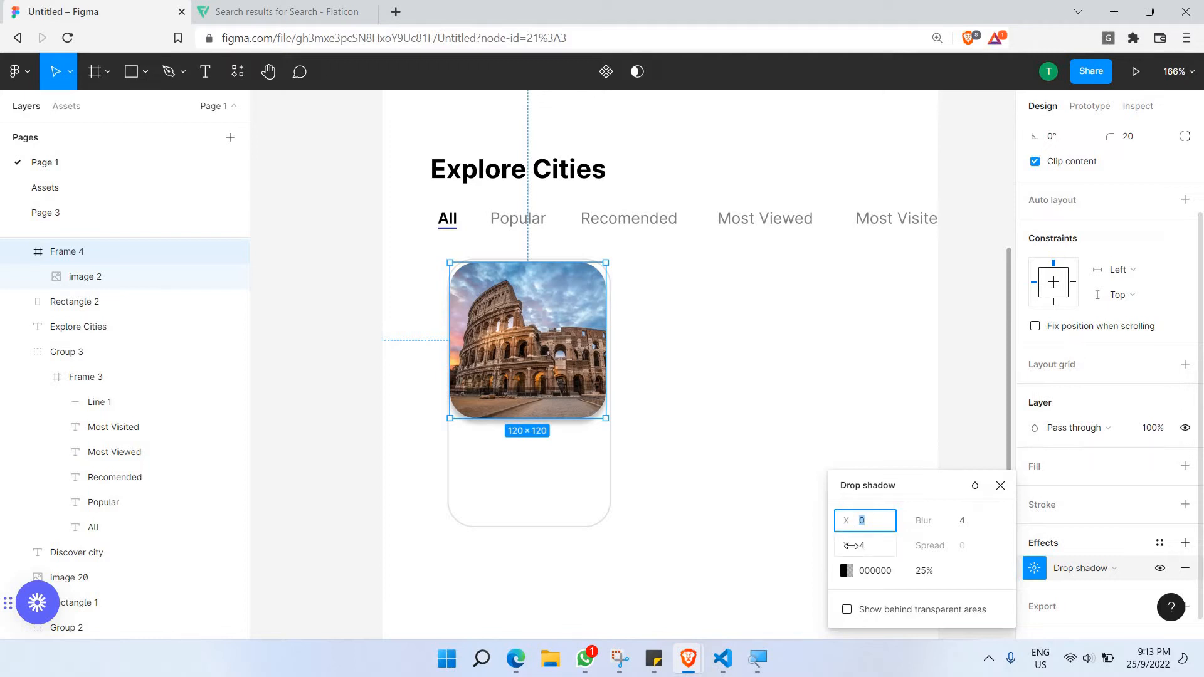
drag(847, 545, 859, 549)
Sample the shadow color AB968C from the lower part of the Colosseum photo and reduce its opacity to 10%.
click(846, 570)
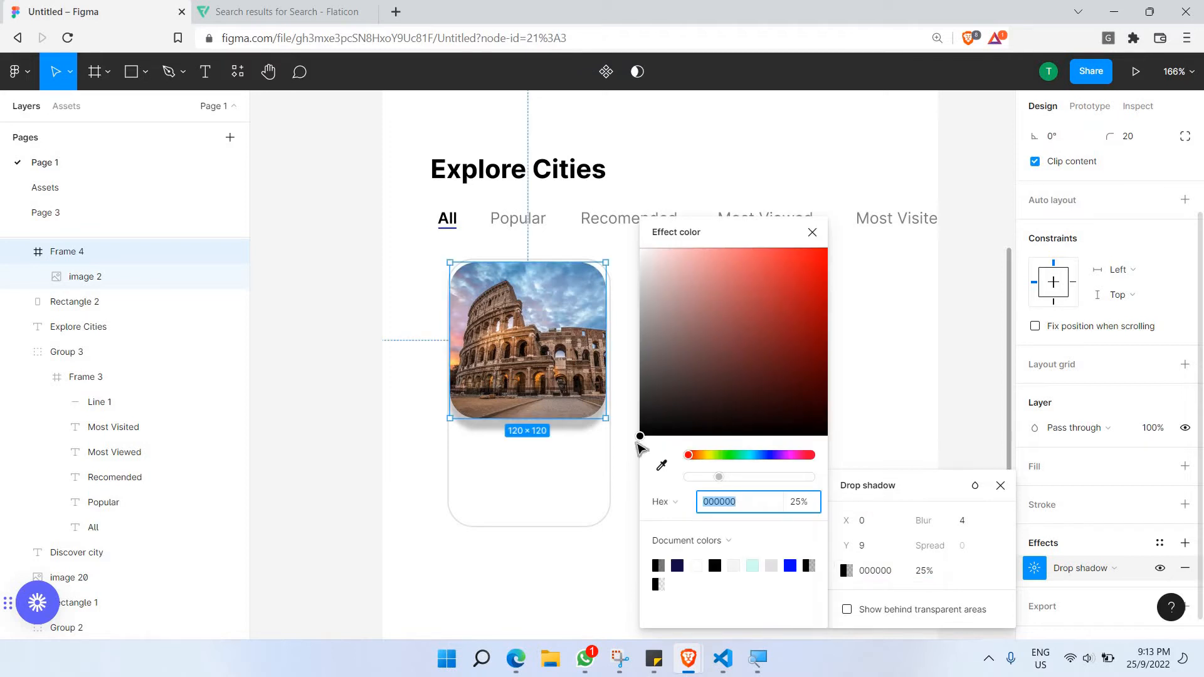
click(661, 464)
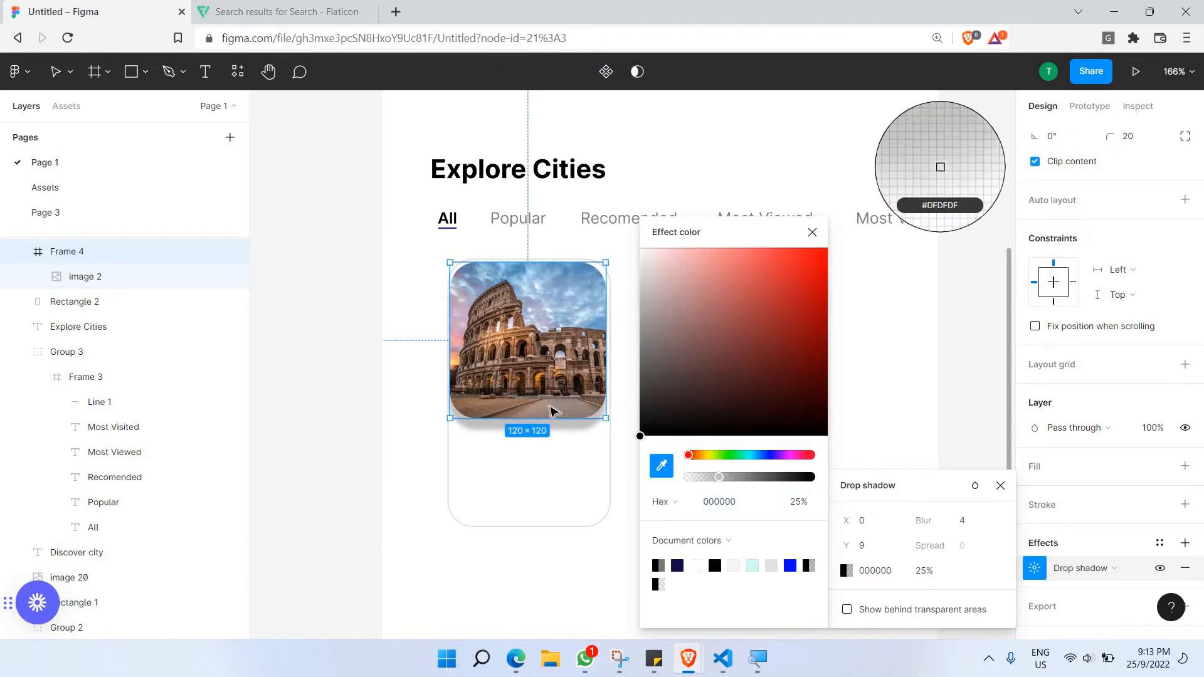
click(551, 410)
click(552, 411)
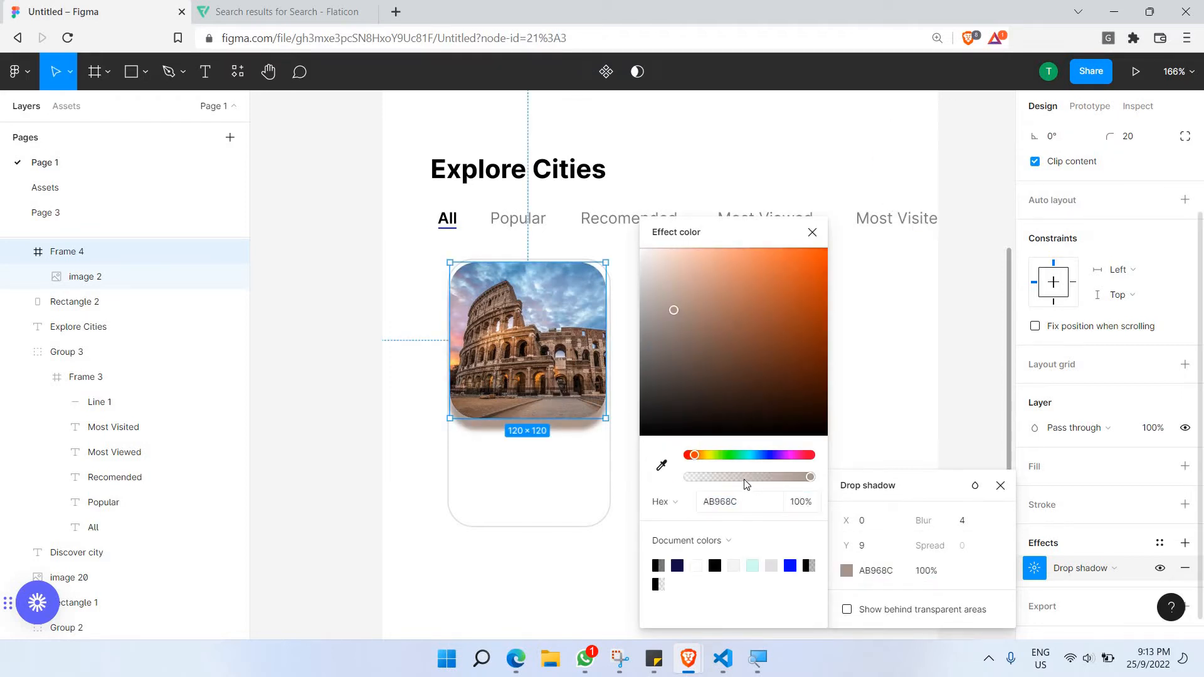
drag(745, 483, 701, 496)
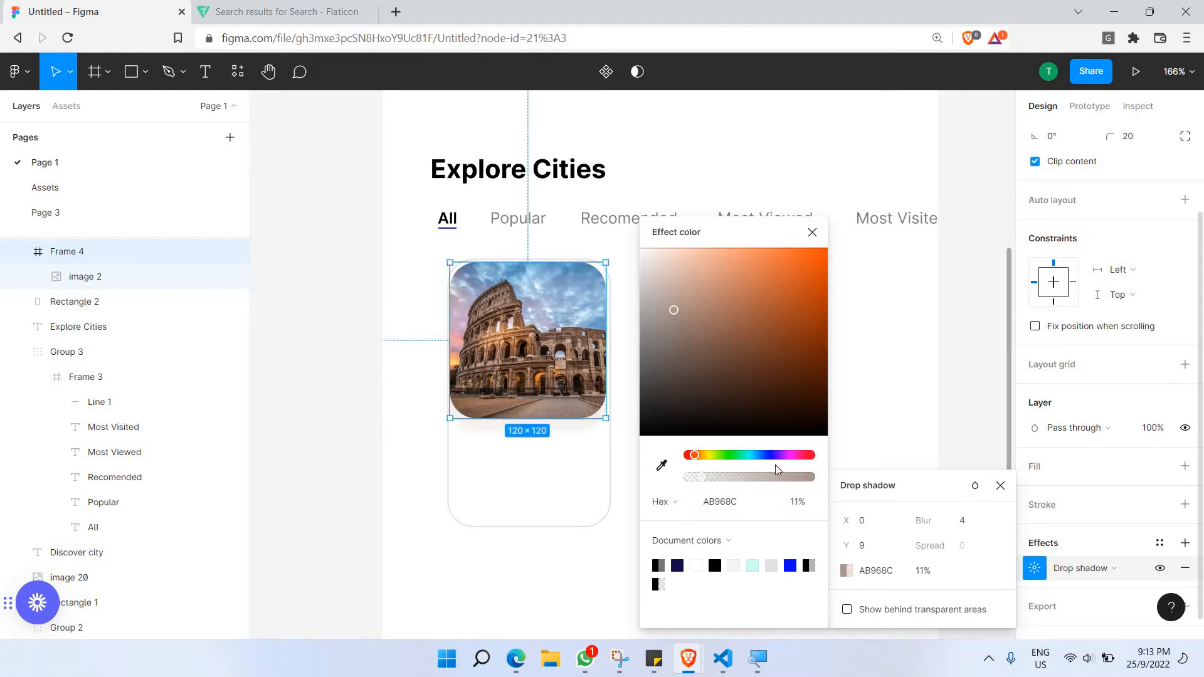
click(796, 501)
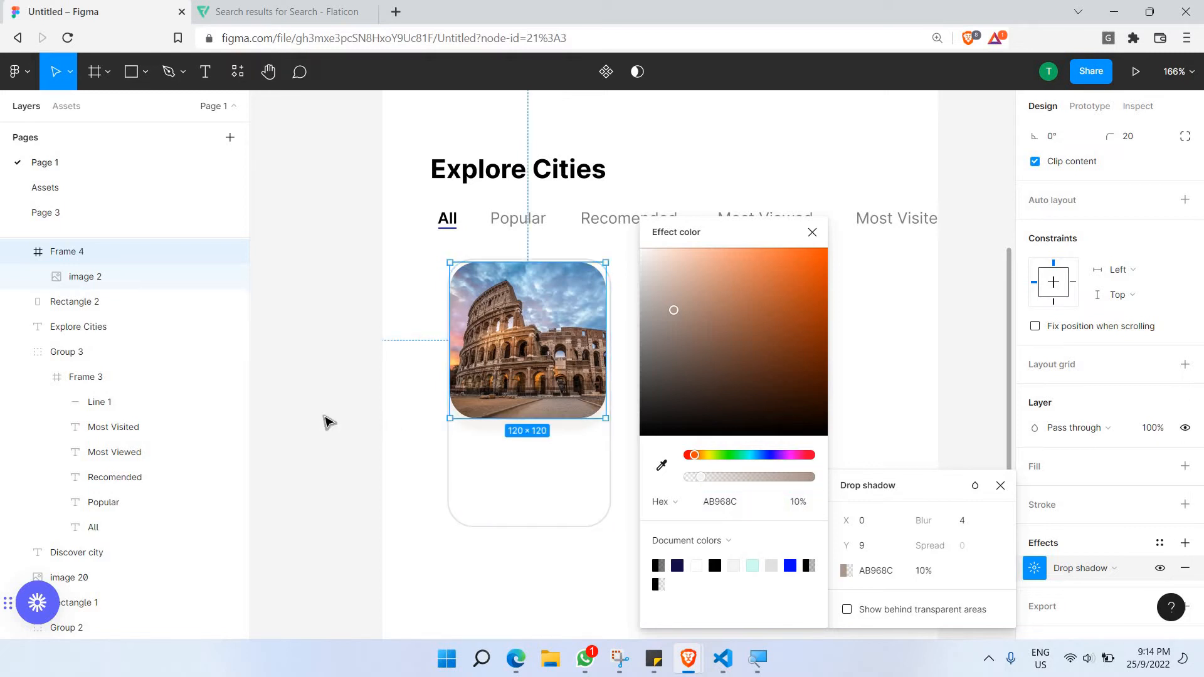
Close the shadow settings and move the photo frame to X 53 so it sits centered in the card.
click(326, 419)
click(538, 368)
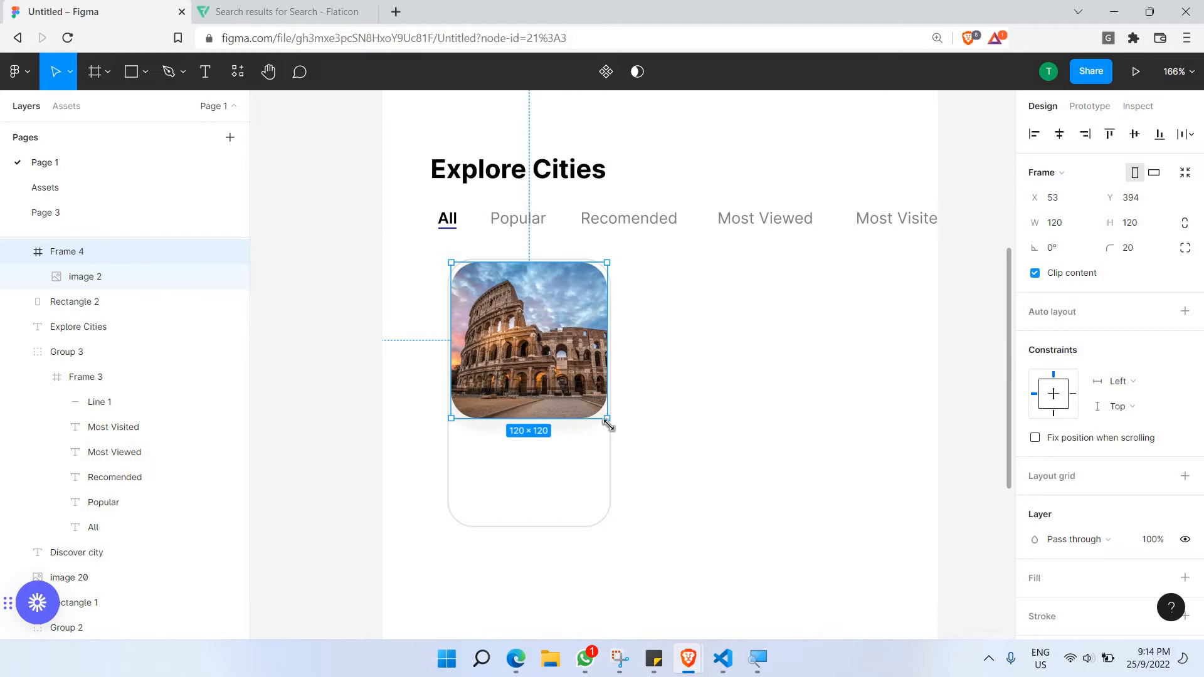
click(676, 376)
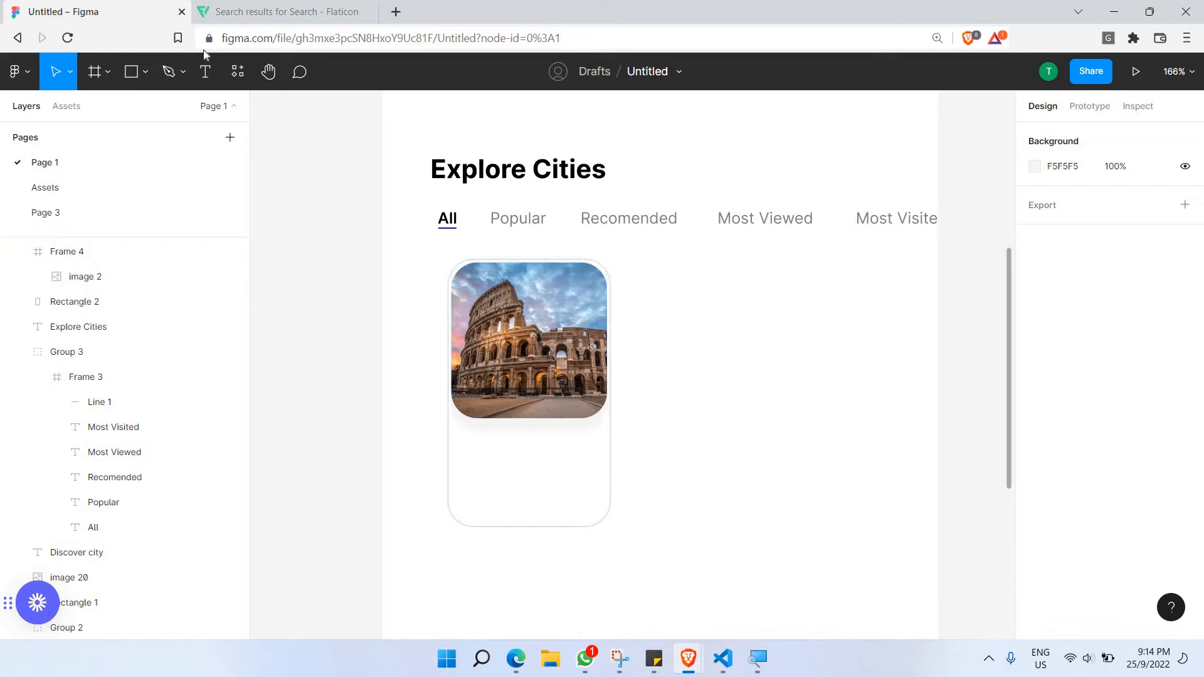
Draw a 35 × 35 circle in the photo's upper-right corner at X 72, Y 7 within the frame.
click(132, 72)
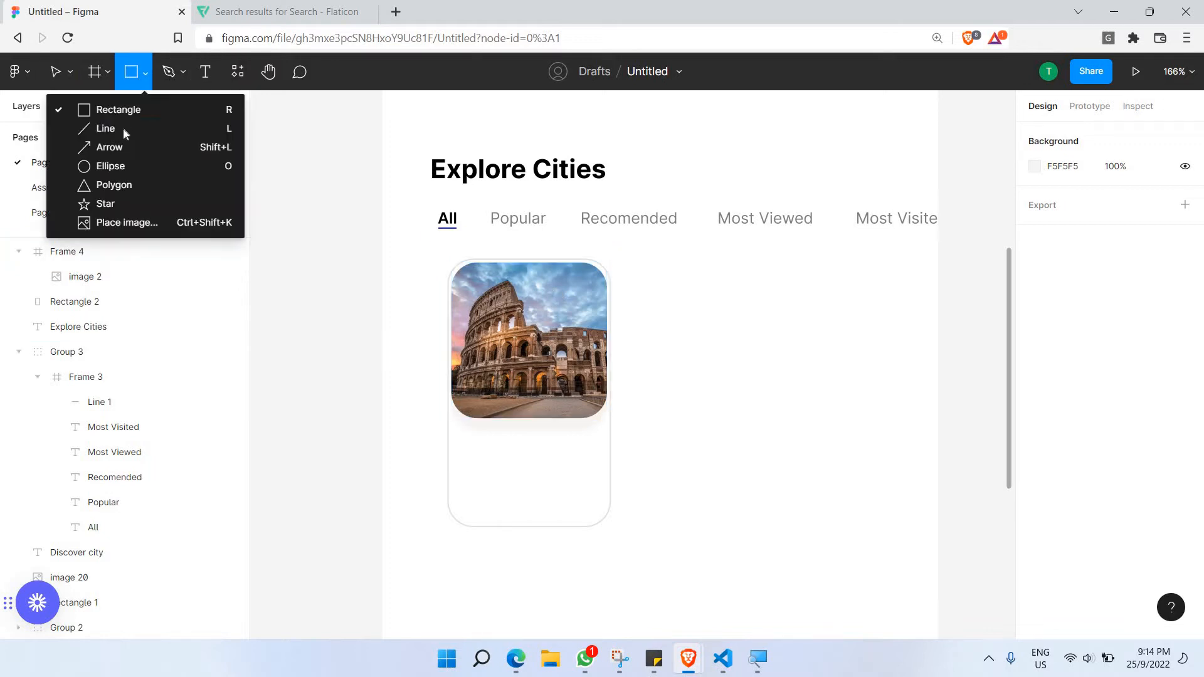
click(203, 167)
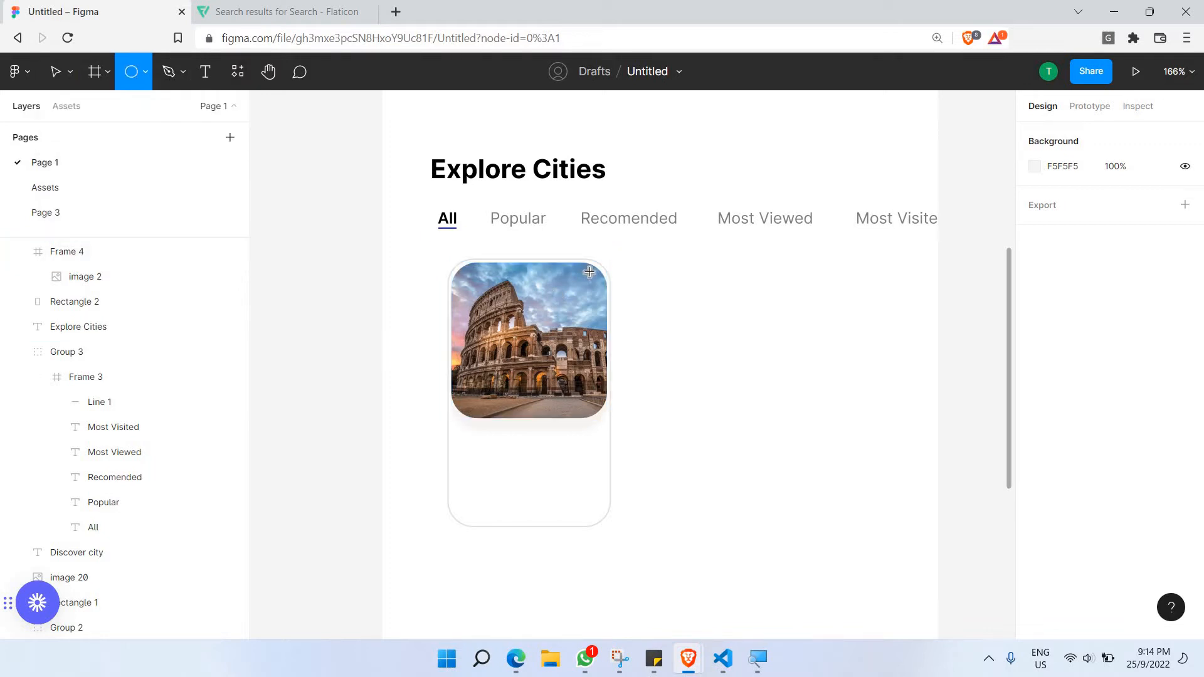
drag(544, 272, 590, 317)
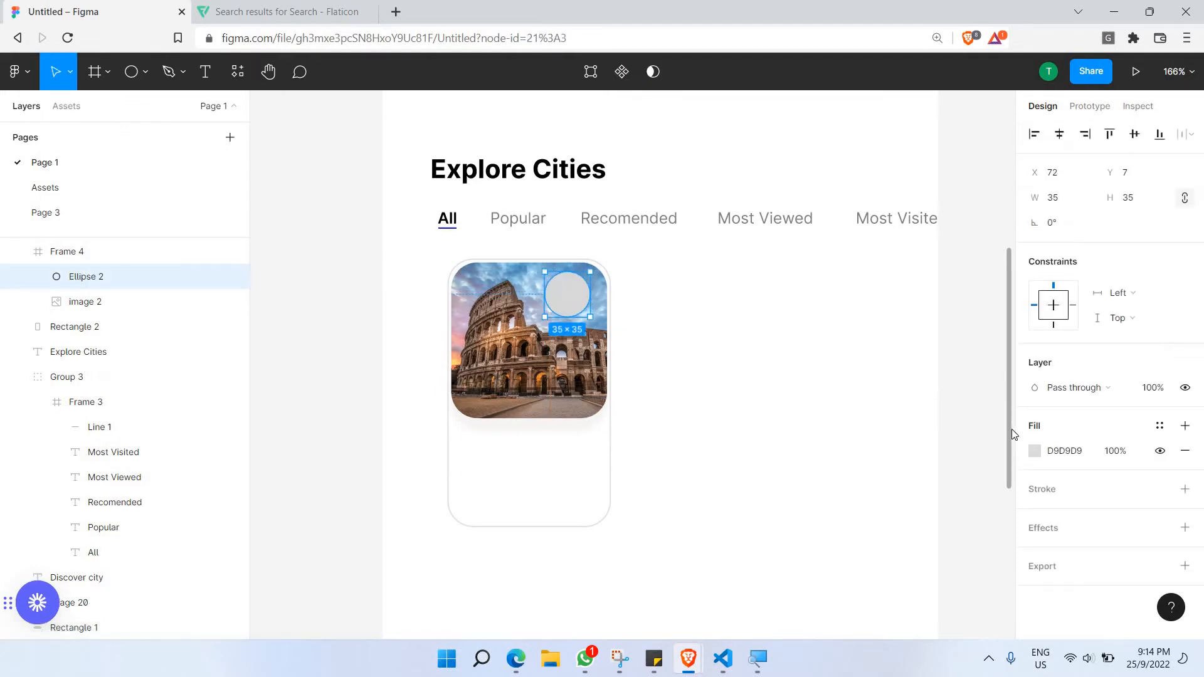
Fill the circle on the photo with white FFFFFF, shrink it to 31 × 31 and place it at X 85, Y 5.
click(1035, 451)
drag(908, 373, 612, 220)
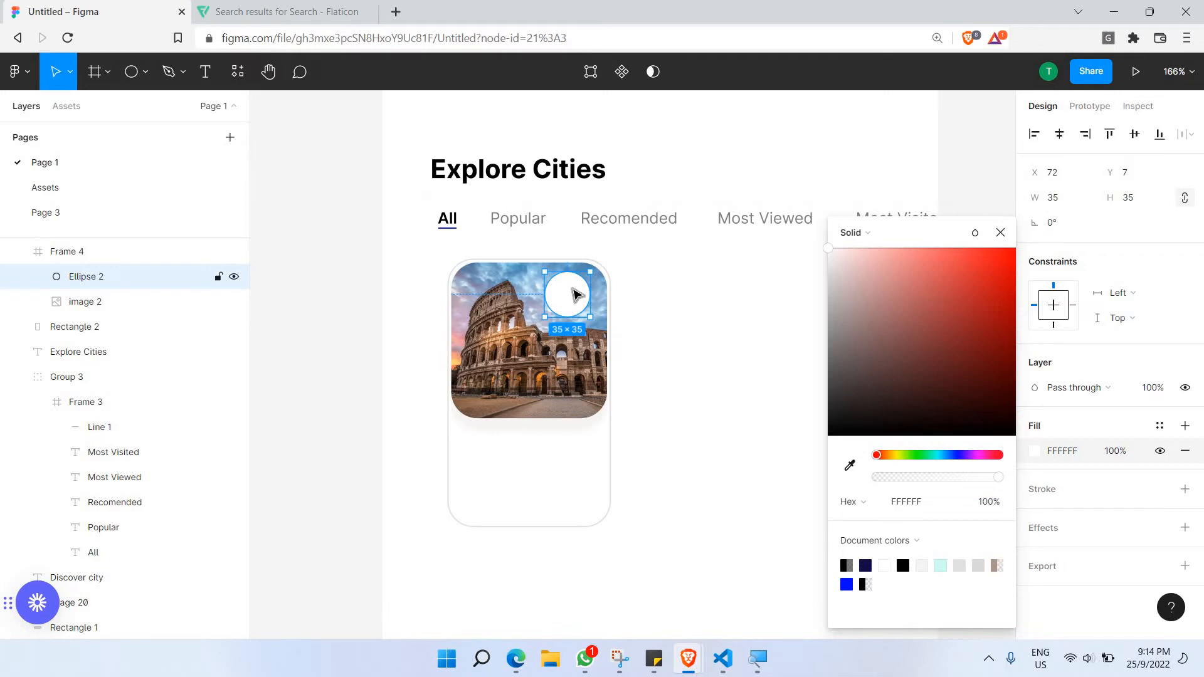
mouse_move(577, 293)
mouse_down()
mouse_move(577, 277)
mouse_move(591, 284)
mouse_move(562, 310)
mouse_up()
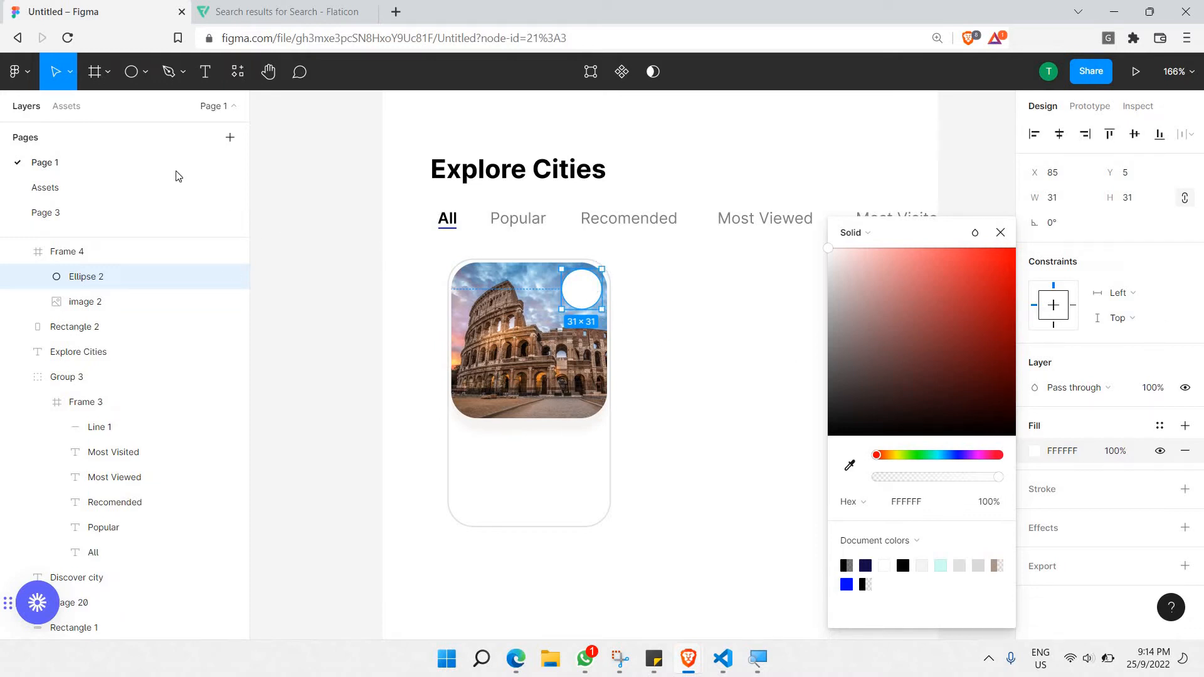
Copy the heart icon from the Assets page and paste it into the Colosseum photo frame on Page 1.
click(156, 189)
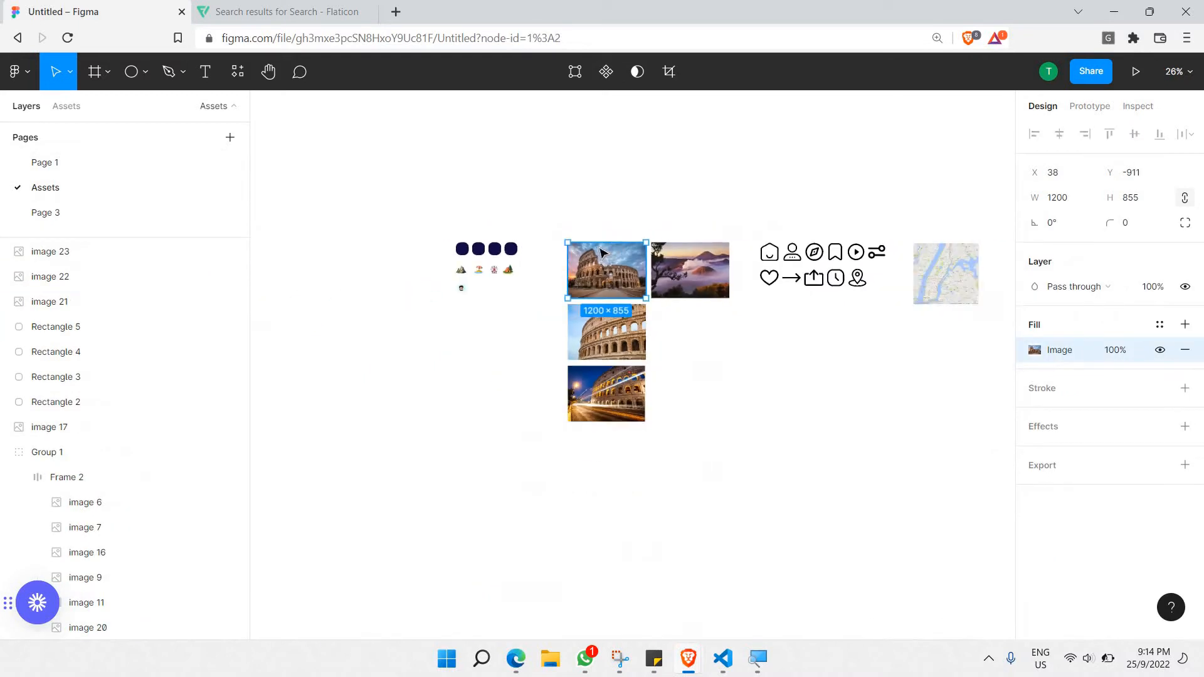
scroll(601, 253, right, 5)
scroll(601, 276, up, 5)
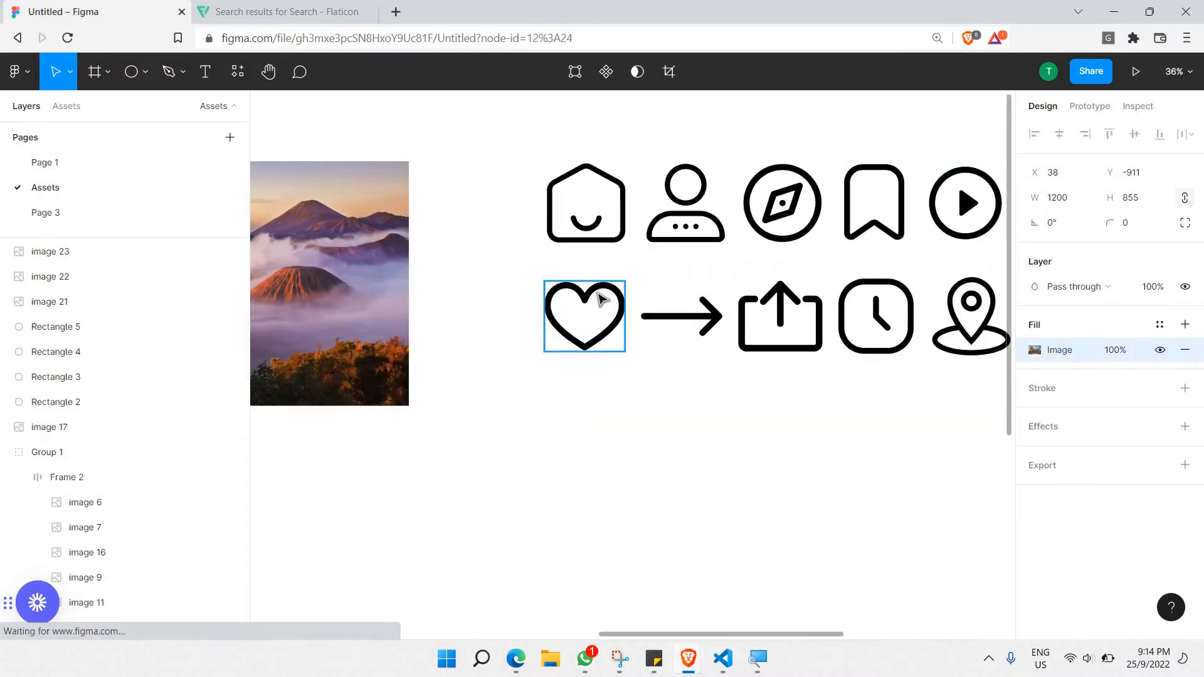
click(94, 164)
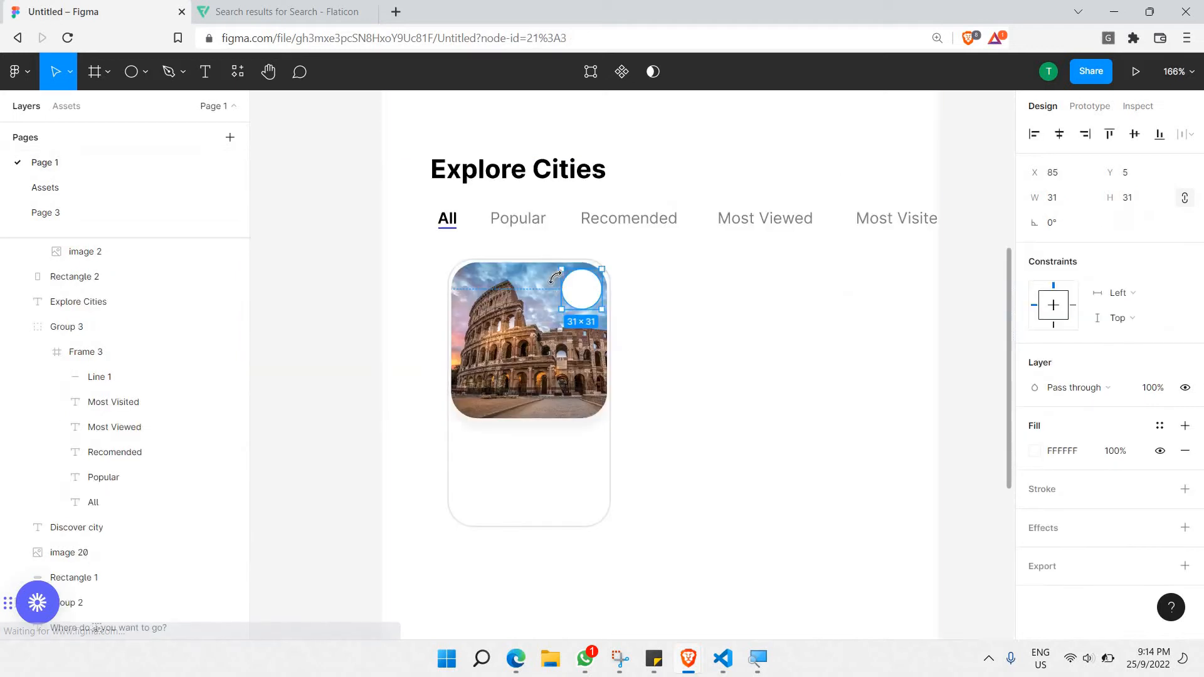
key(ctrl+v)
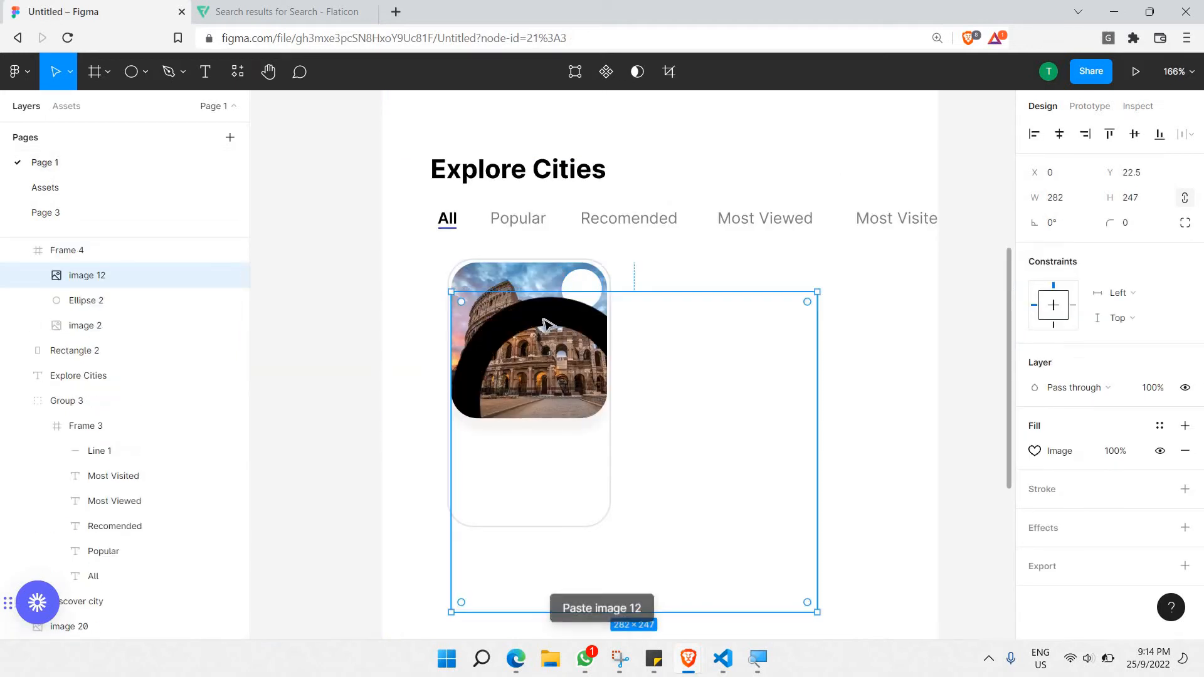
Scale the heart icon down to 14 × 12 over the white circle and reduce the circle to 25 × 25.
drag(548, 295, 576, 272)
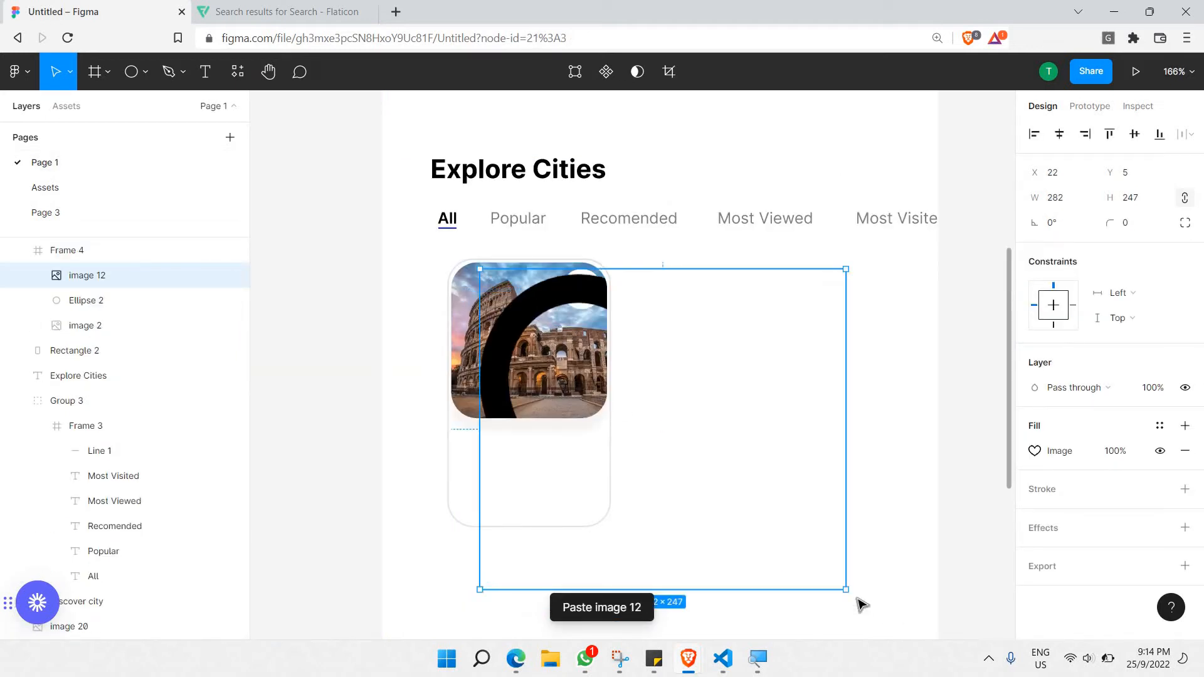
drag(817, 549, 615, 310)
scroll(449, 384, up, 2)
scroll(597, 274, up, 4)
click(597, 322)
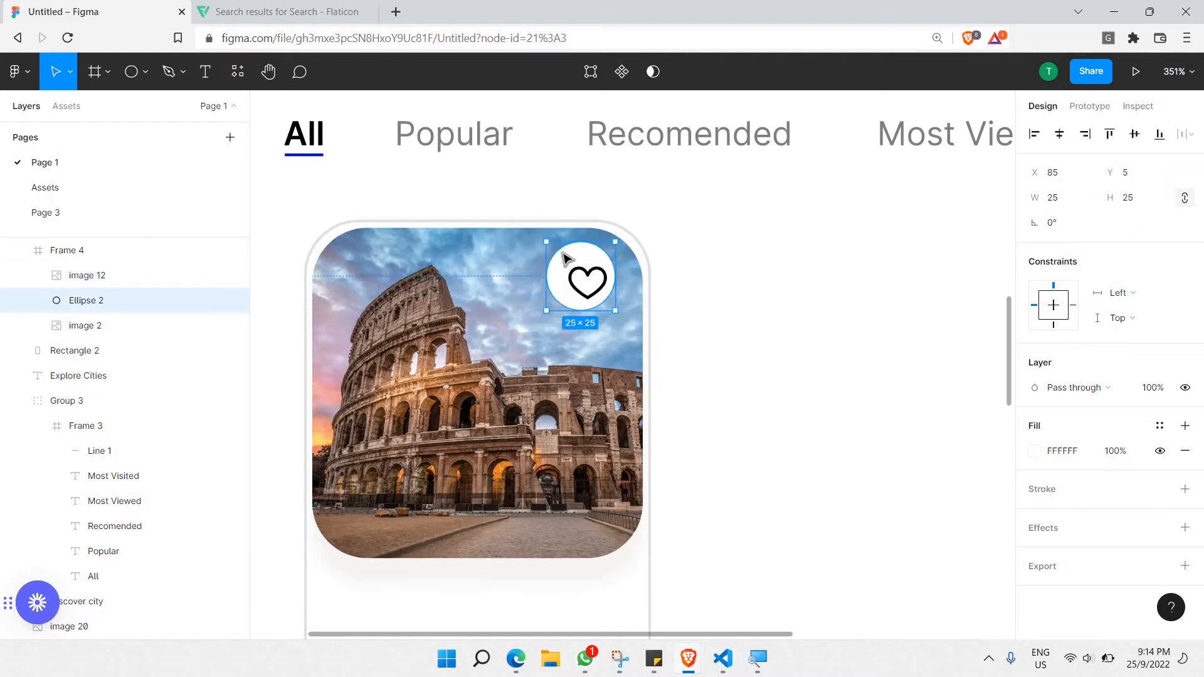
Move the white circle to X 88, Y 8 so it sits centered behind the heart.
drag(566, 258, 570, 257)
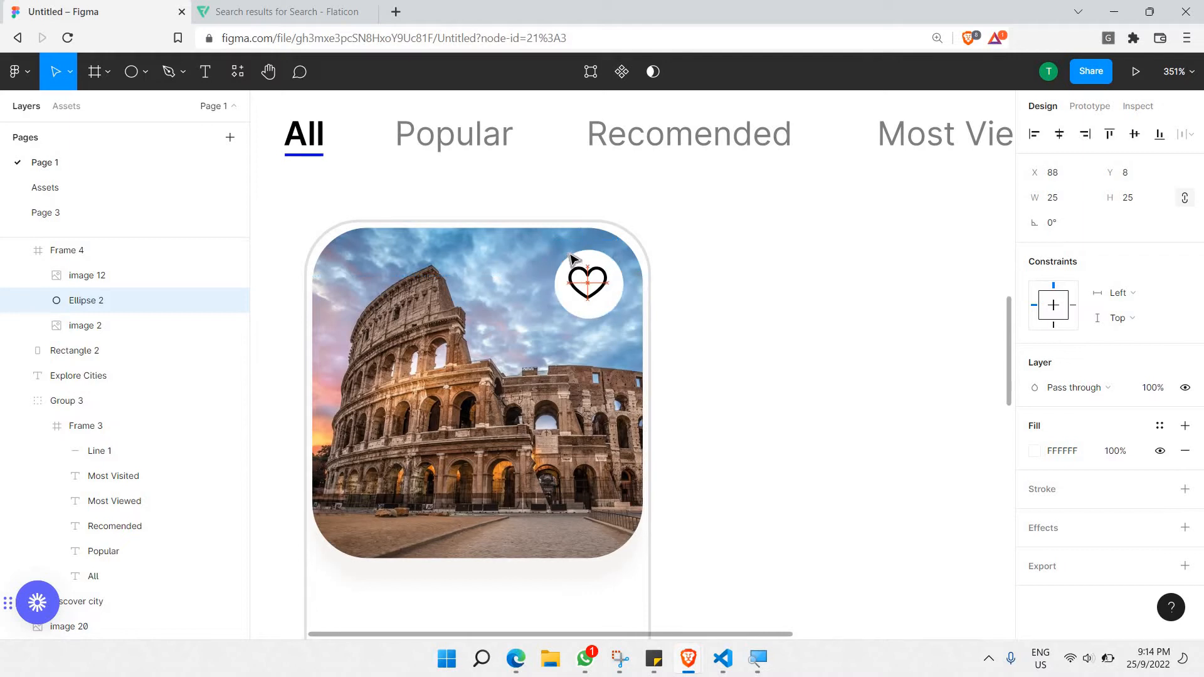
key(Up)
key(Up)
key(Up)
key(Down)
key(Down)
key(Down)
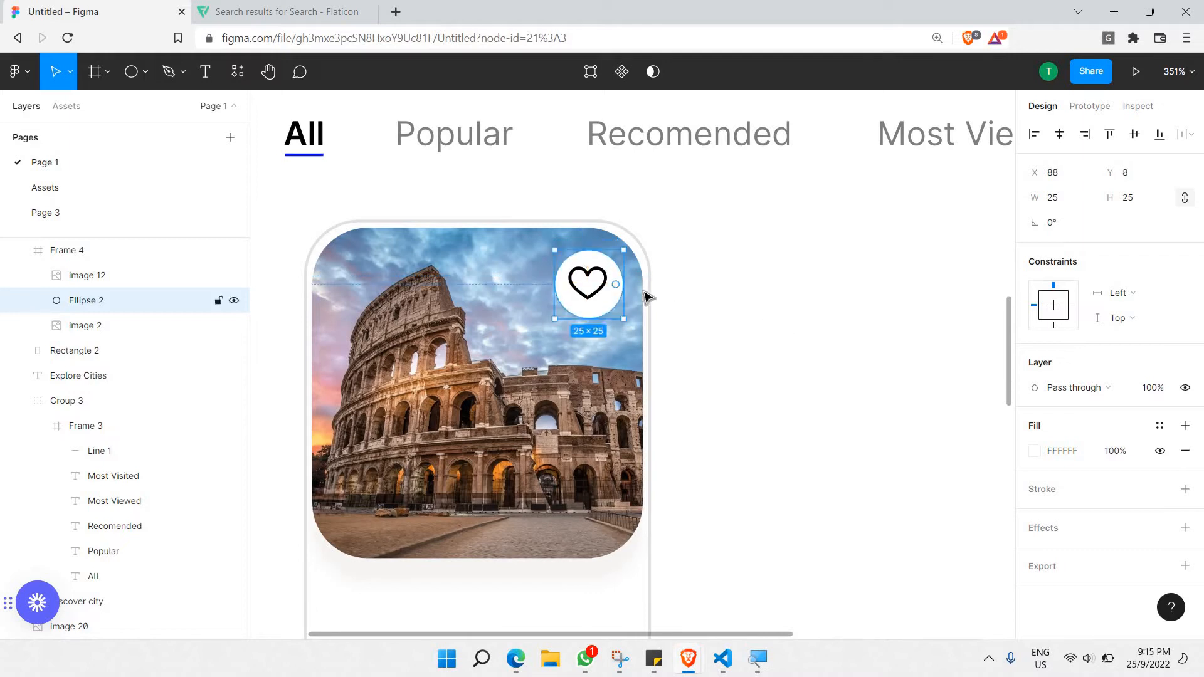
Nudge the heart icon within the white circle to X 93, Y 16.
click(599, 290)
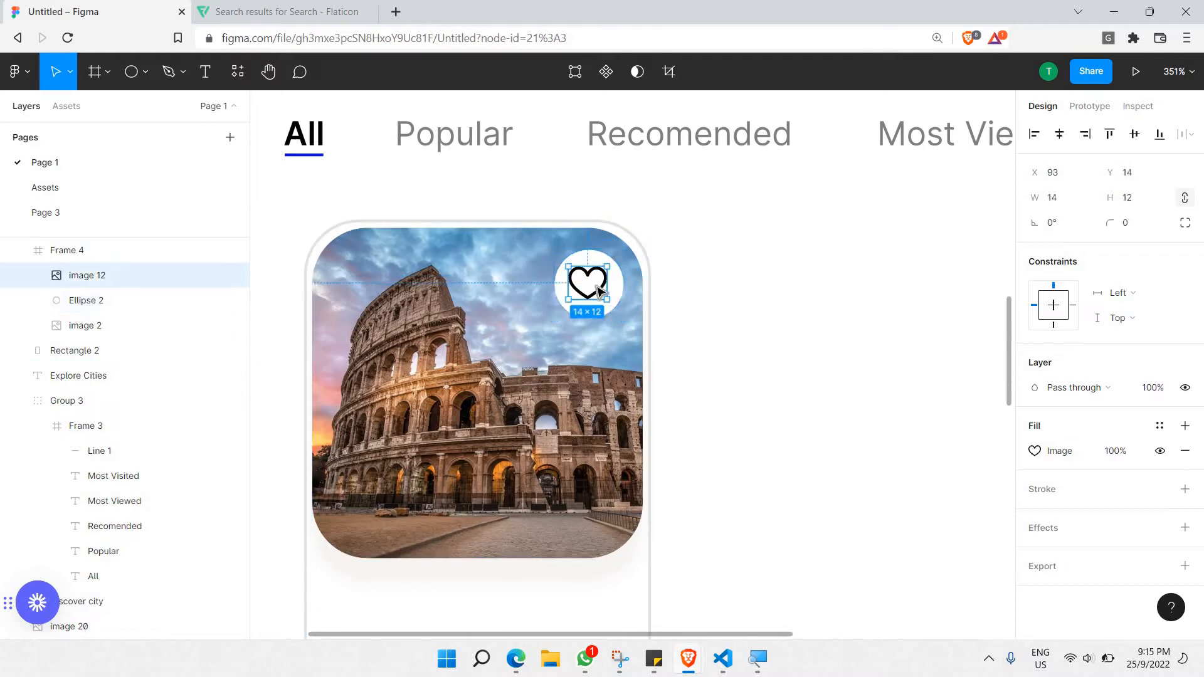
key(Right)
key(Right)
key(Down)
key(Down)
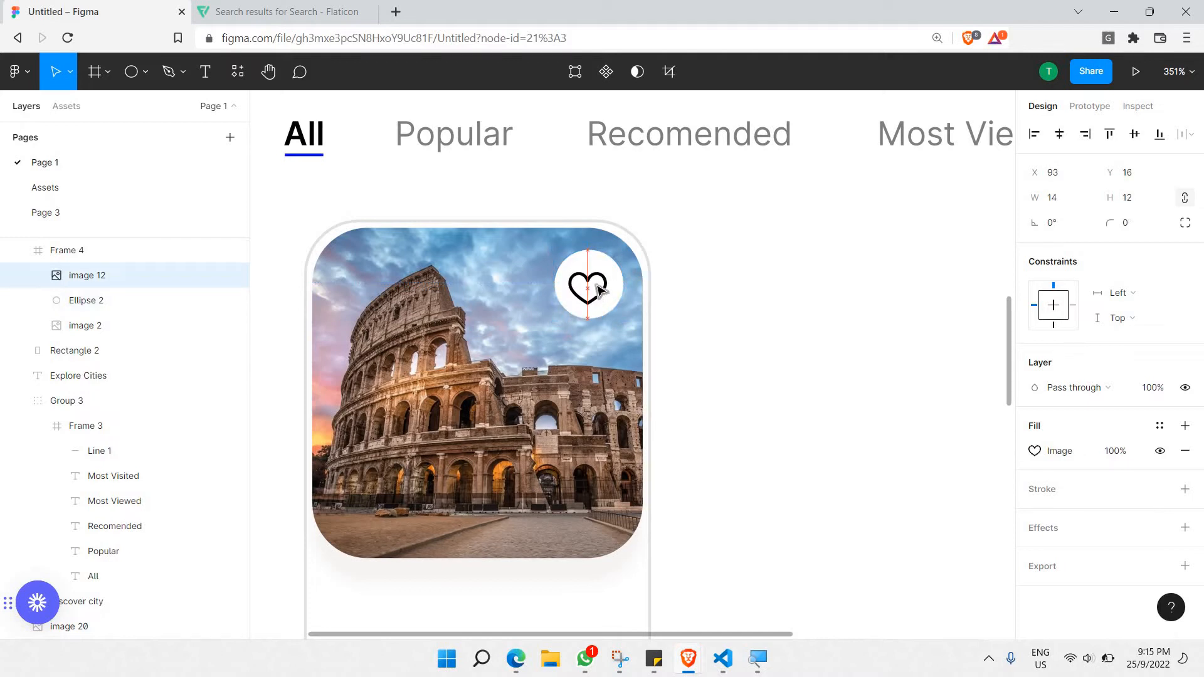
key(Right)
key(Right)
key(Down)
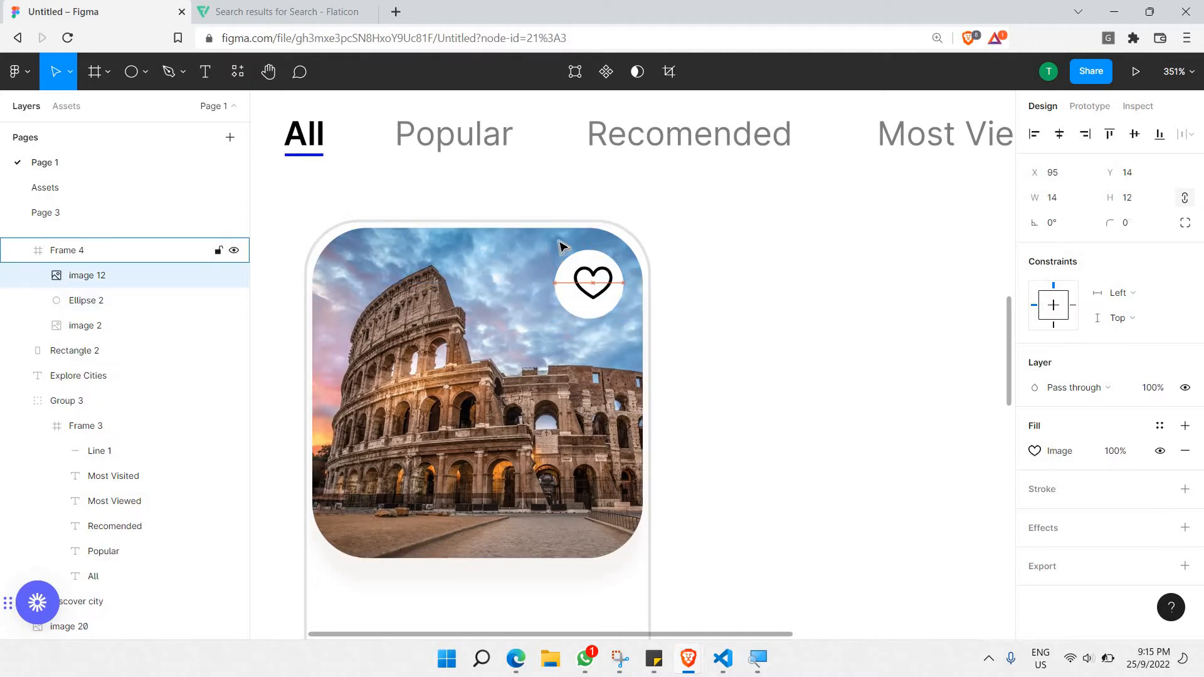
key(Left)
key(Down)
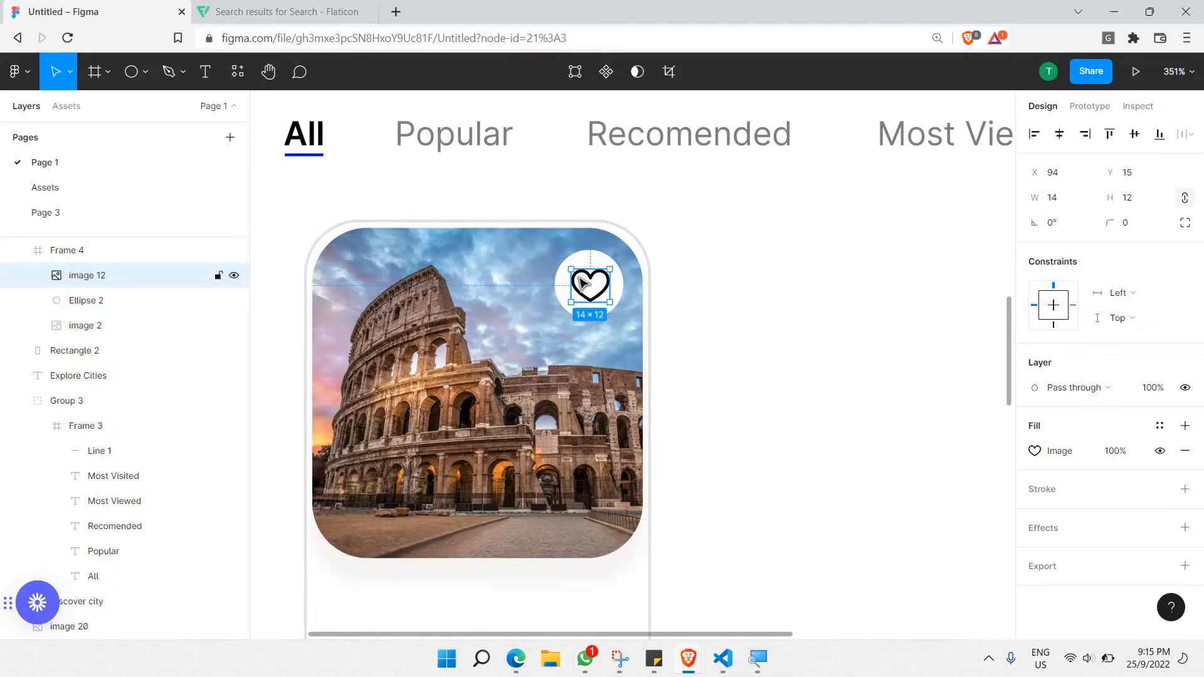
key(Left)
key(Down)
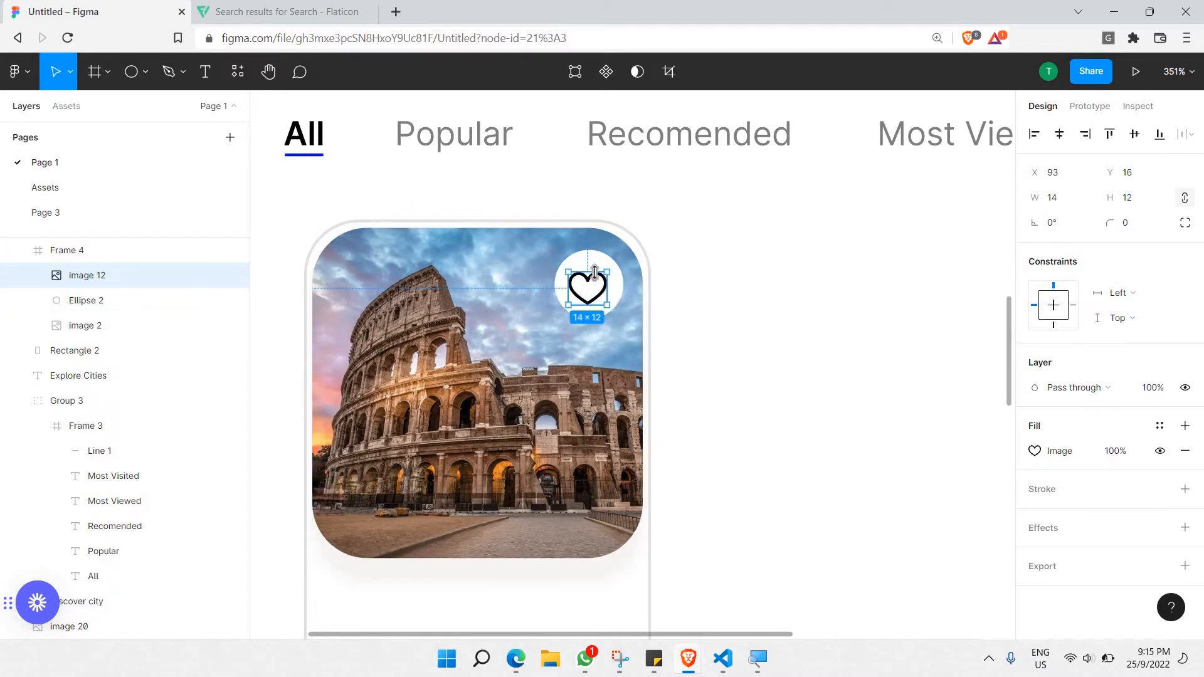
Move the heart and circle together closer to the photo's right edge, and set the heart at X 100, Y 16.
shift+click(602, 258)
drag(603, 257, 635, 299)
click(615, 298)
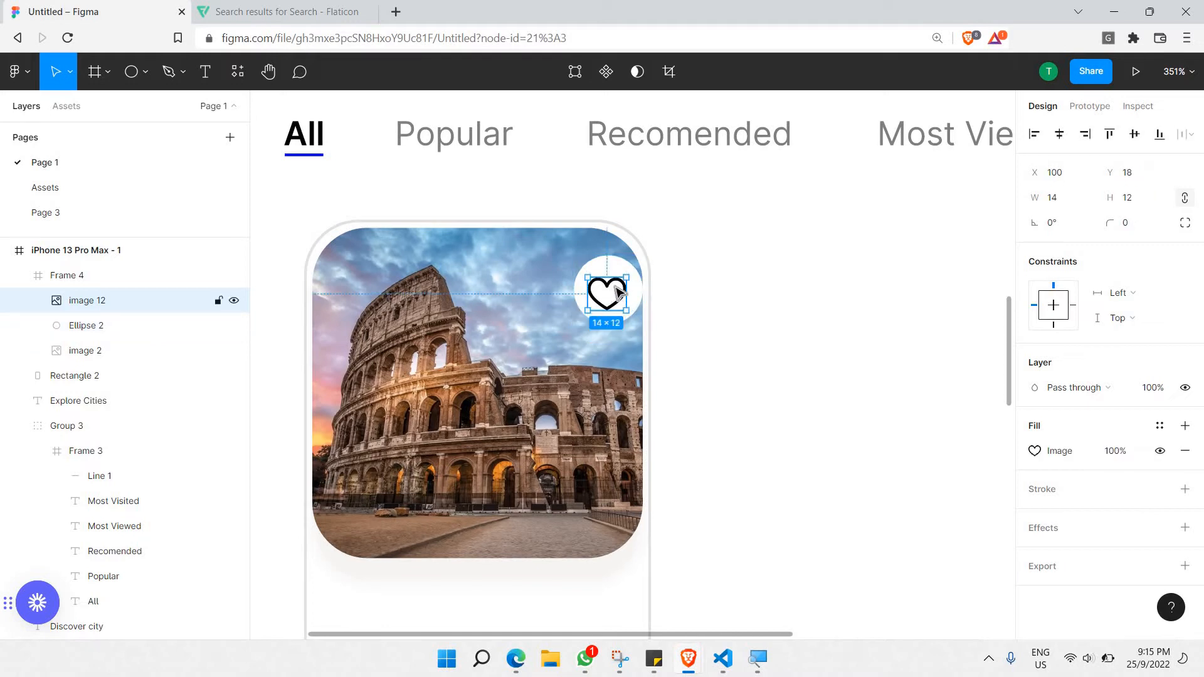
key(Up)
key(Up)
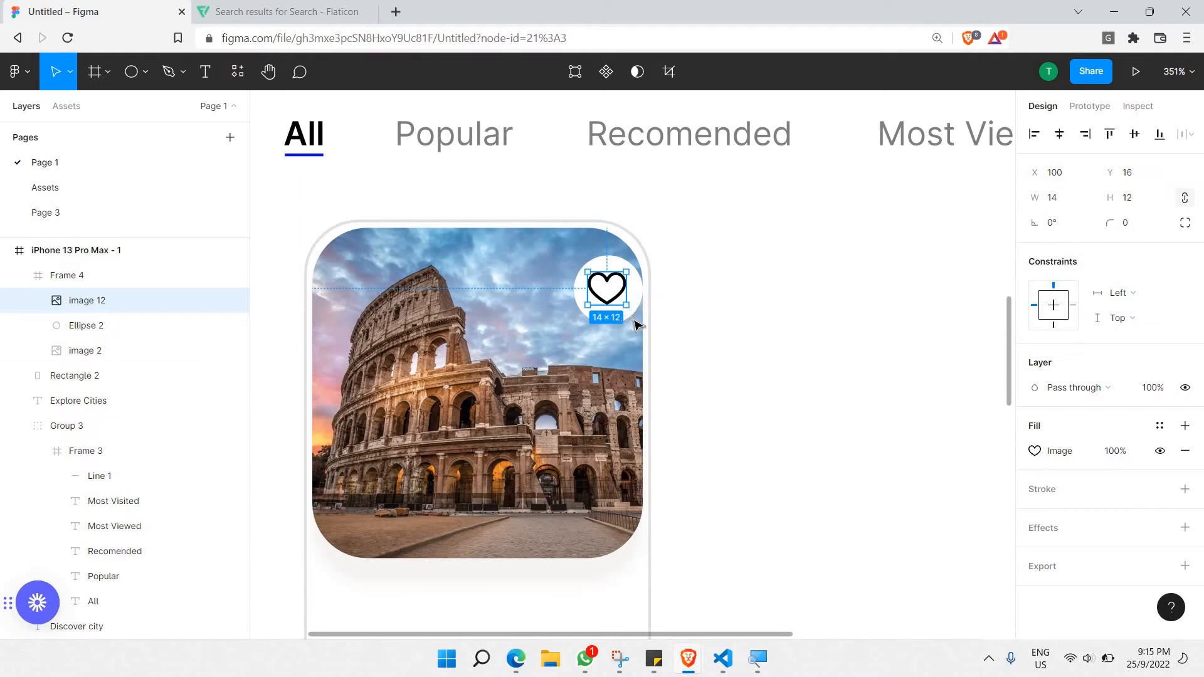
Shrink the heart to 8 × 7 and the white circle to 18 × 18, centering the circle behind the heart at X 97, Y 12.
click(634, 319)
click(631, 314)
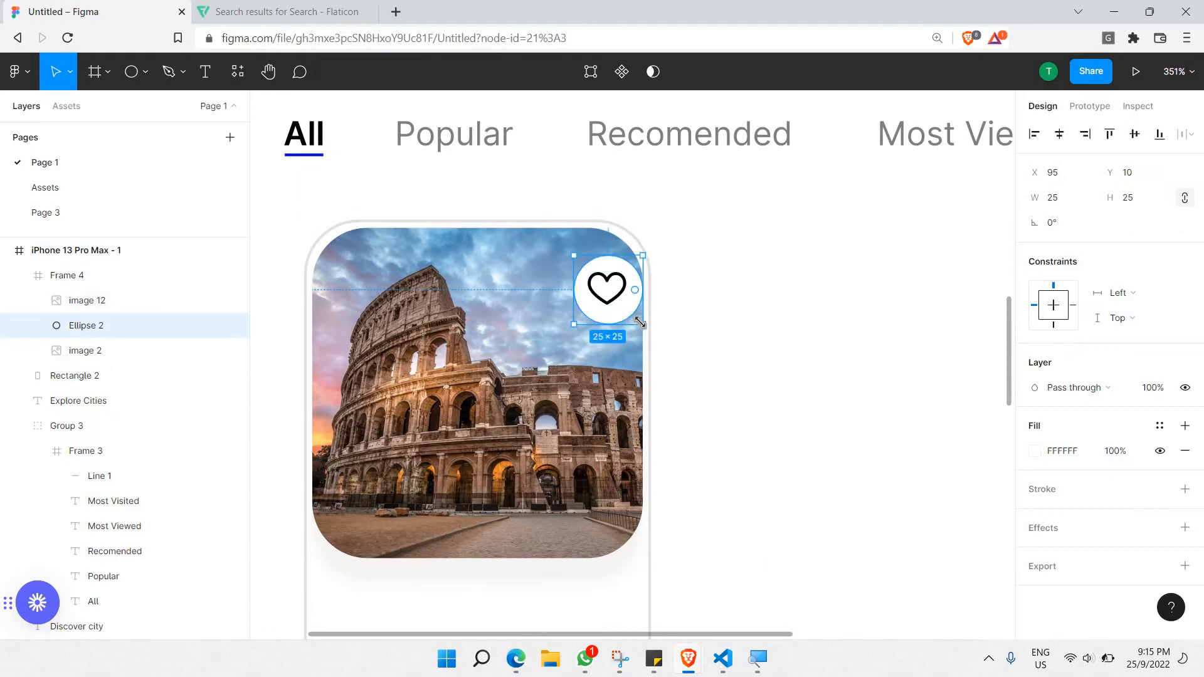
click(624, 304)
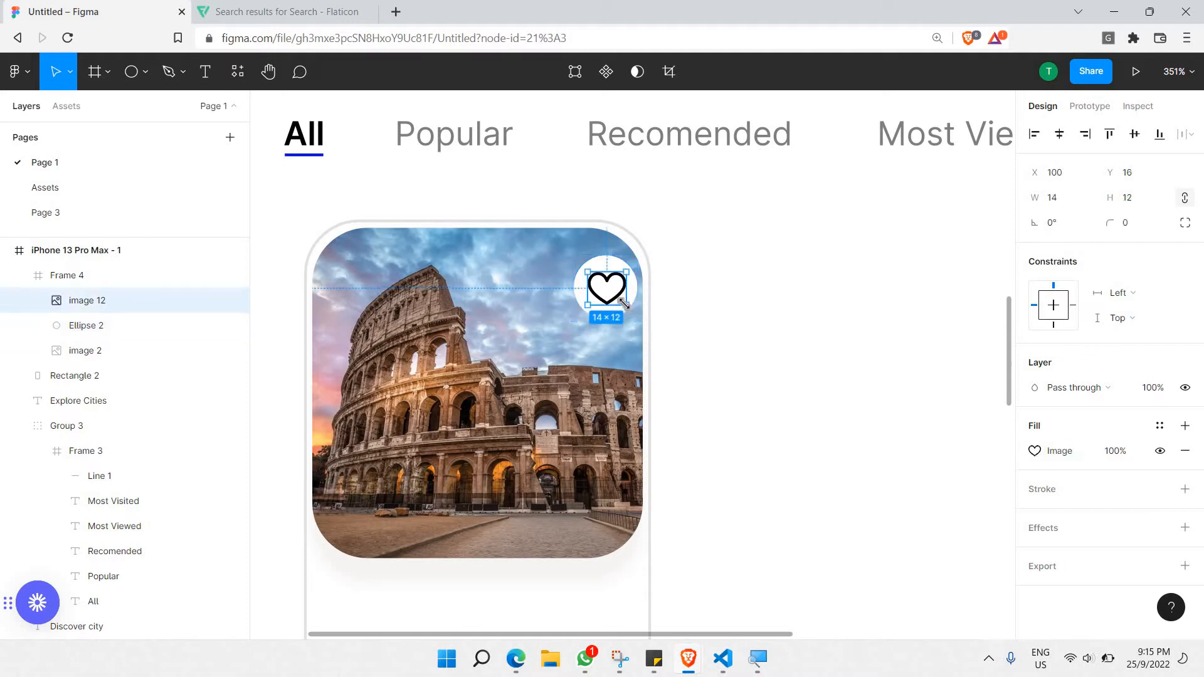
drag(610, 291, 609, 292)
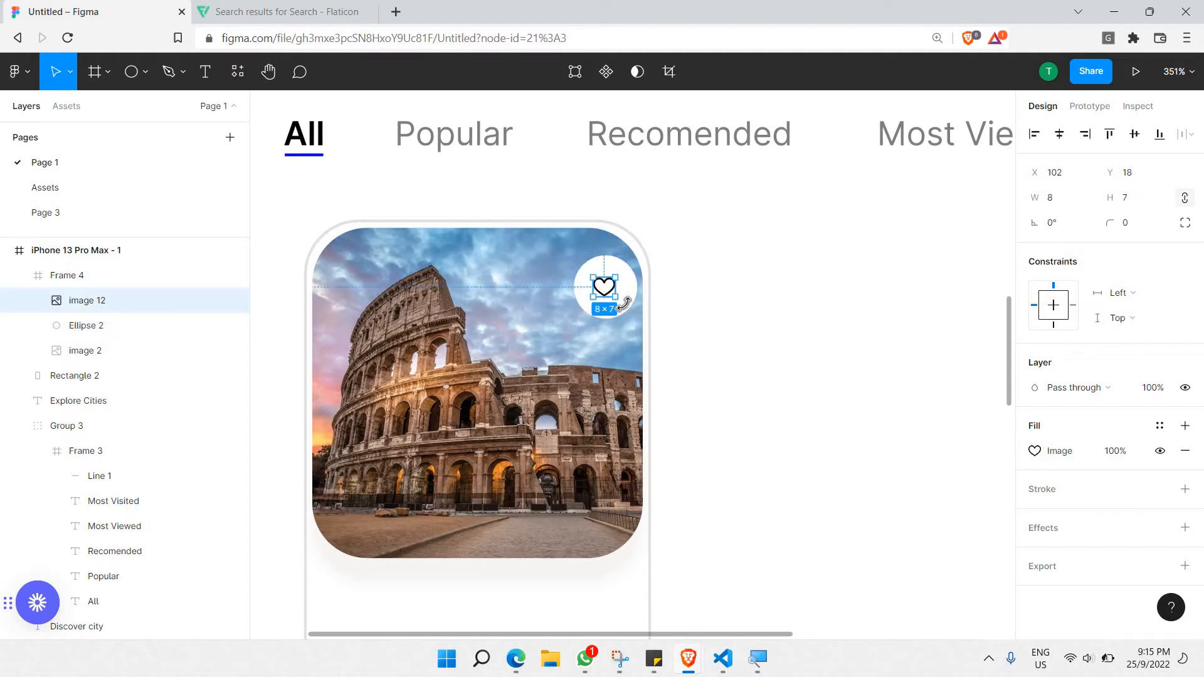
click(633, 306)
mouse_move(631, 309)
mouse_down()
mouse_move(610, 287)
mouse_move(618, 296)
mouse_up()
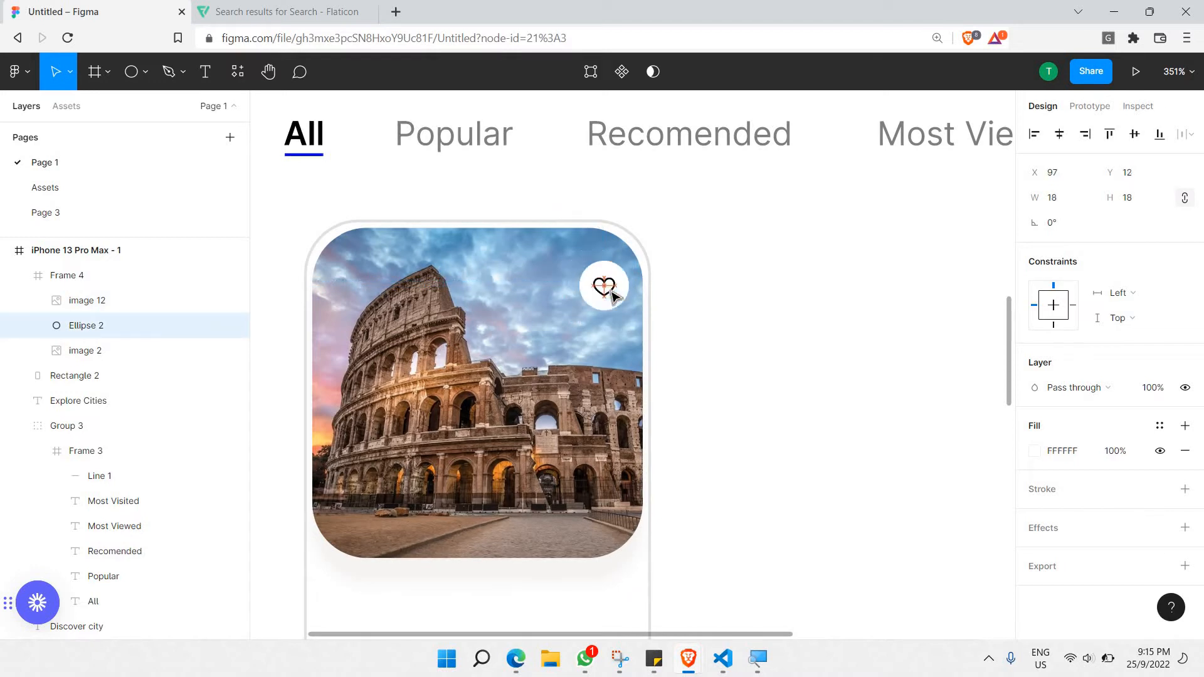
Group the heart icon with its white circle and clear the selection.
shift+click(618, 301)
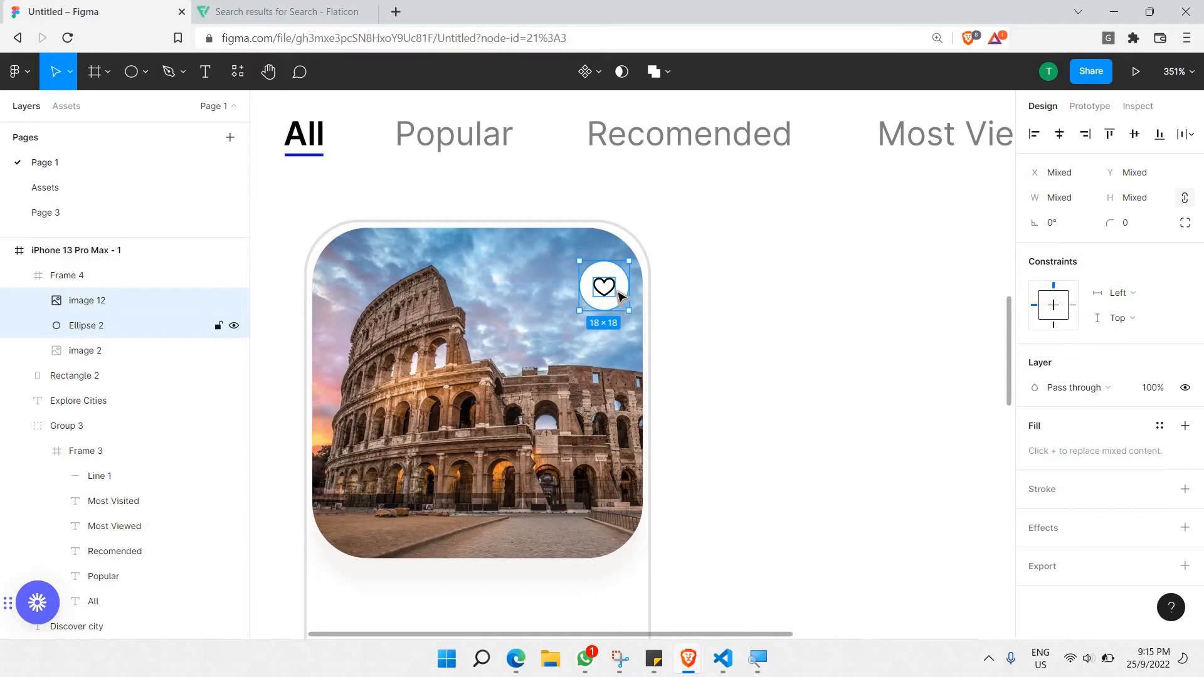
right_click(649, 351)
key(ctrl+g)
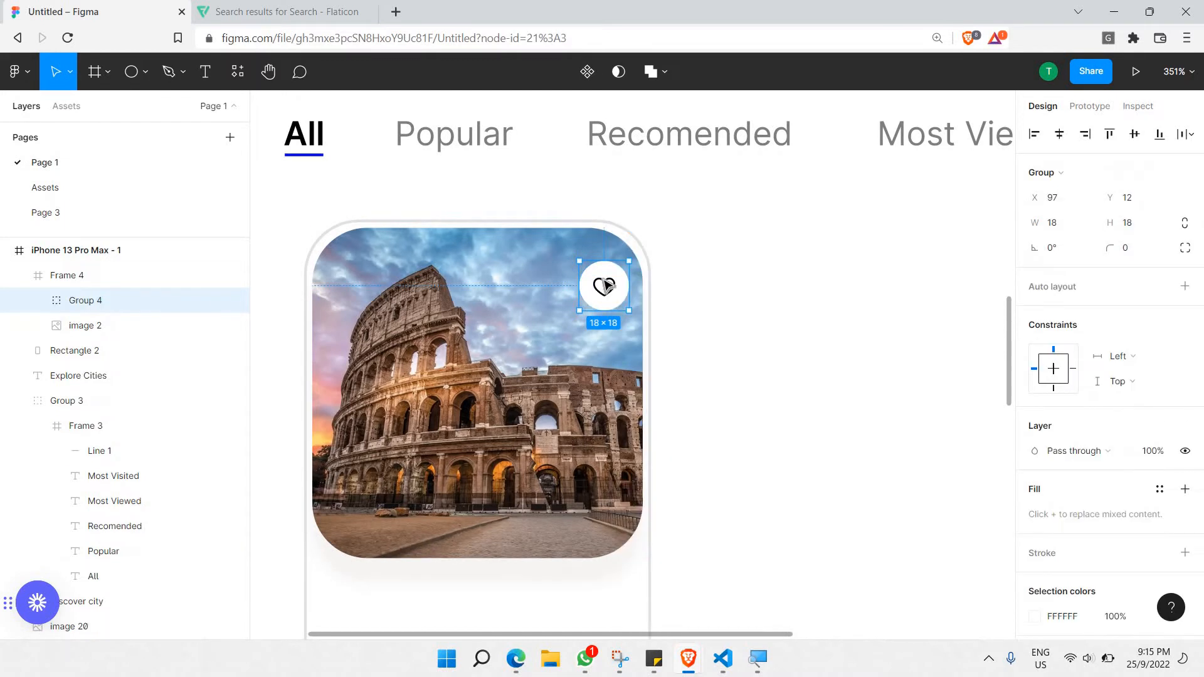
click(692, 288)
Add a left-aligned text label of about 71 × 14 reading "Collesuem" just below the Colosseum photo.
scroll(692, 288, down, 5)
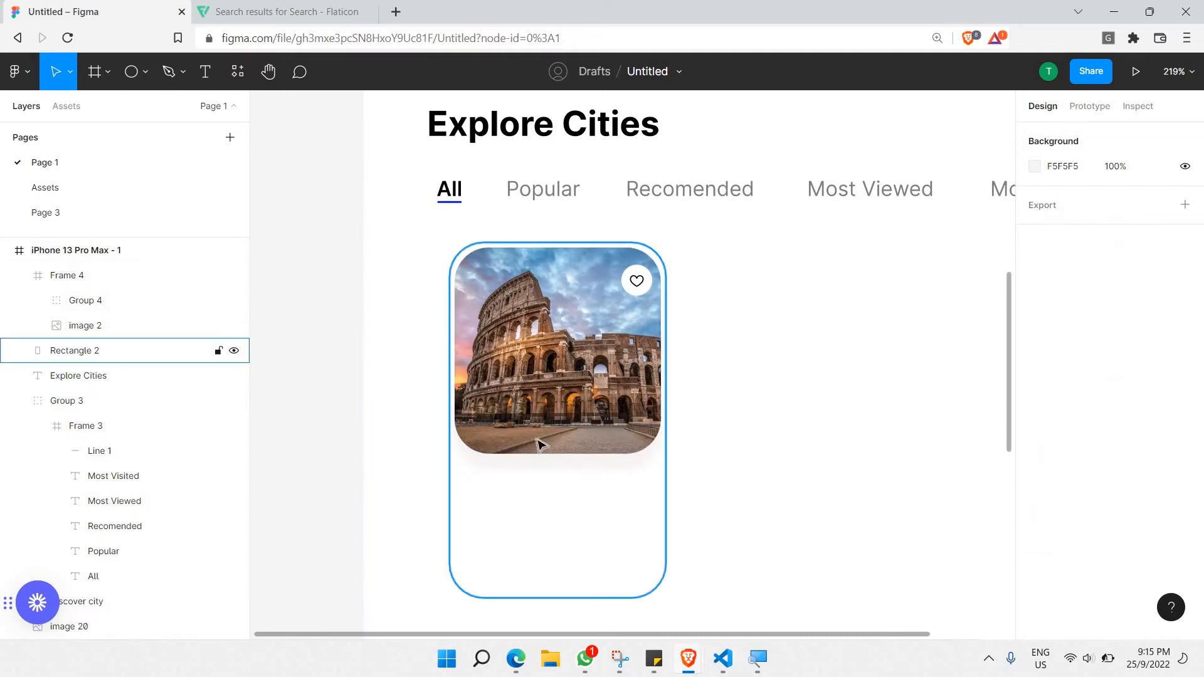
scroll(539, 376, down, 1)
key(t)
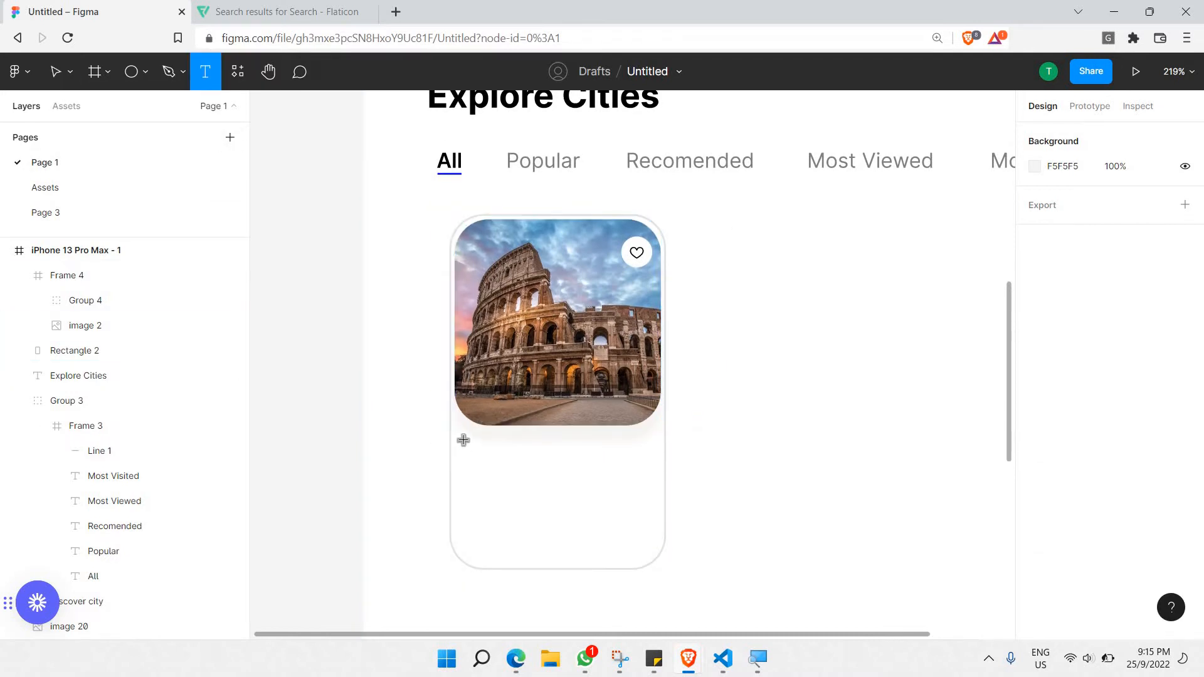
drag(463, 439, 584, 464)
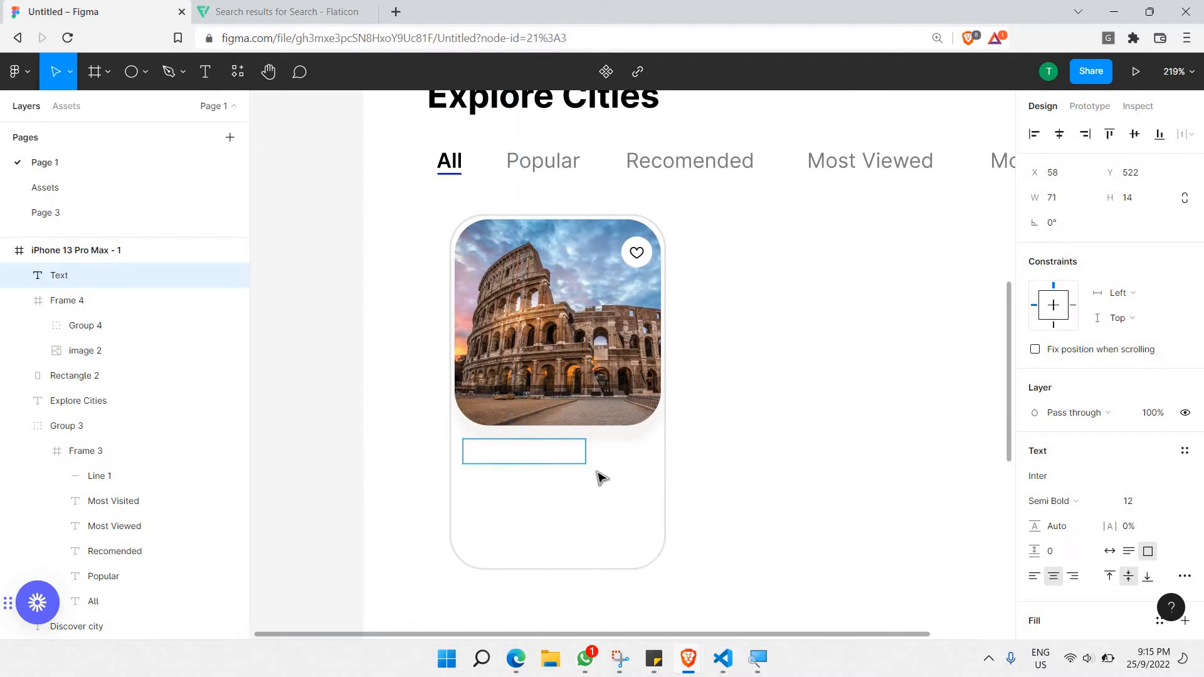
click(1022, 578)
text(Coll)
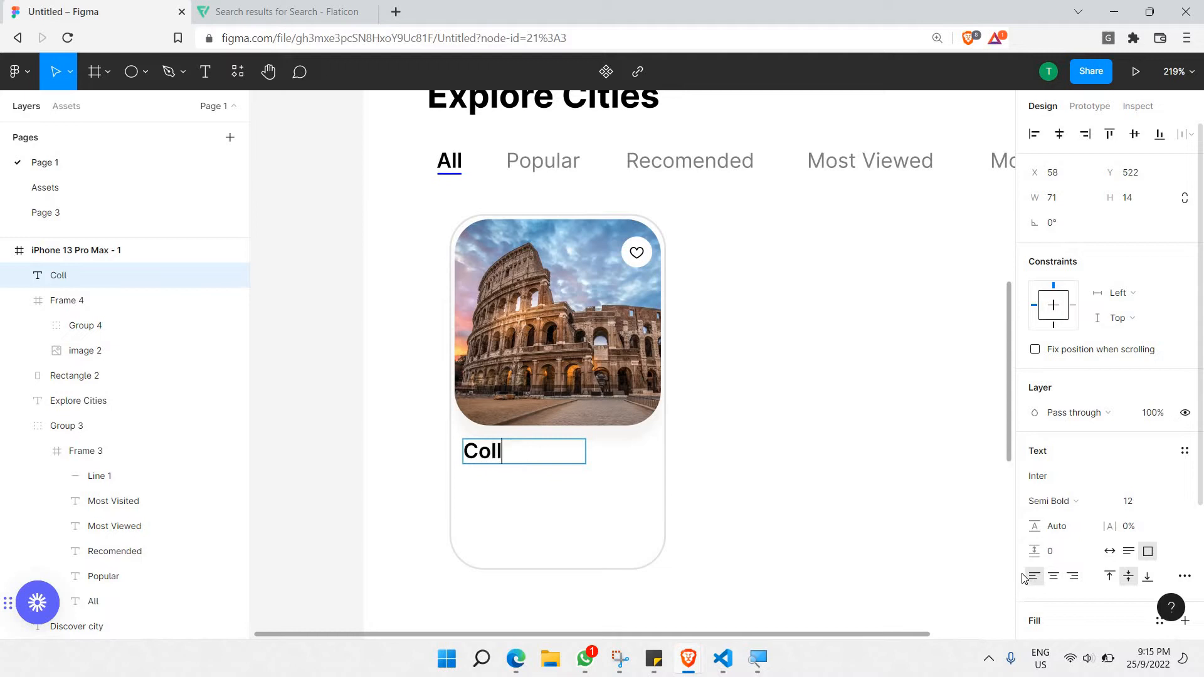
text(esuem)
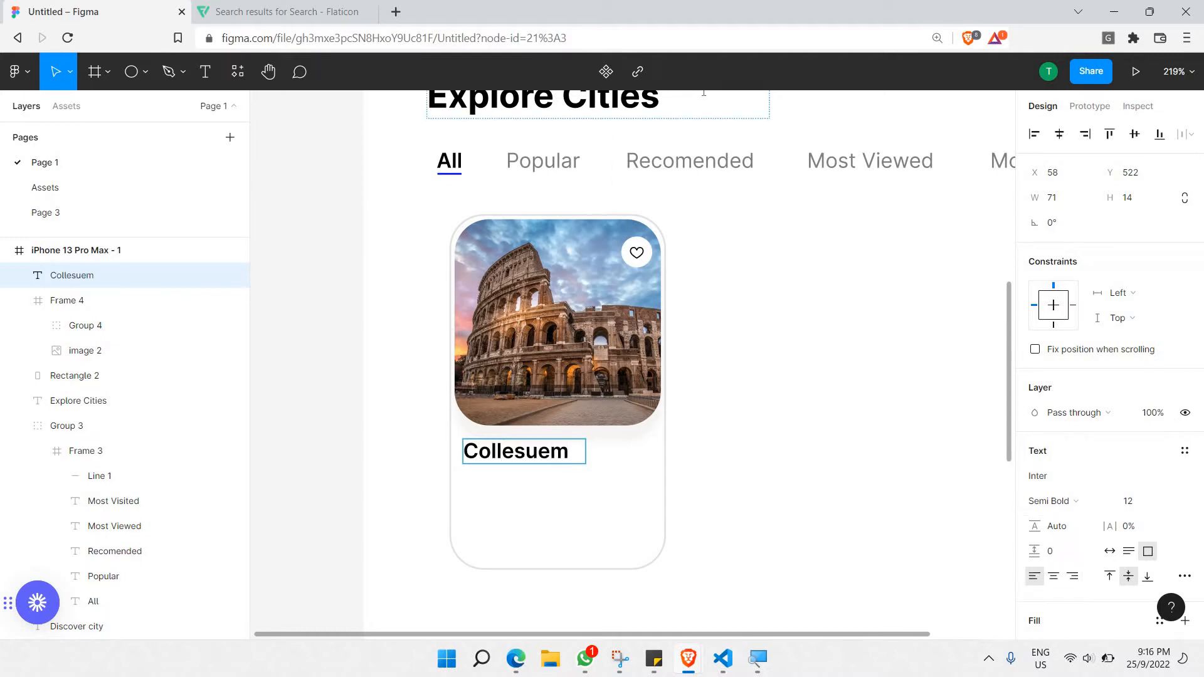
key(Escape)
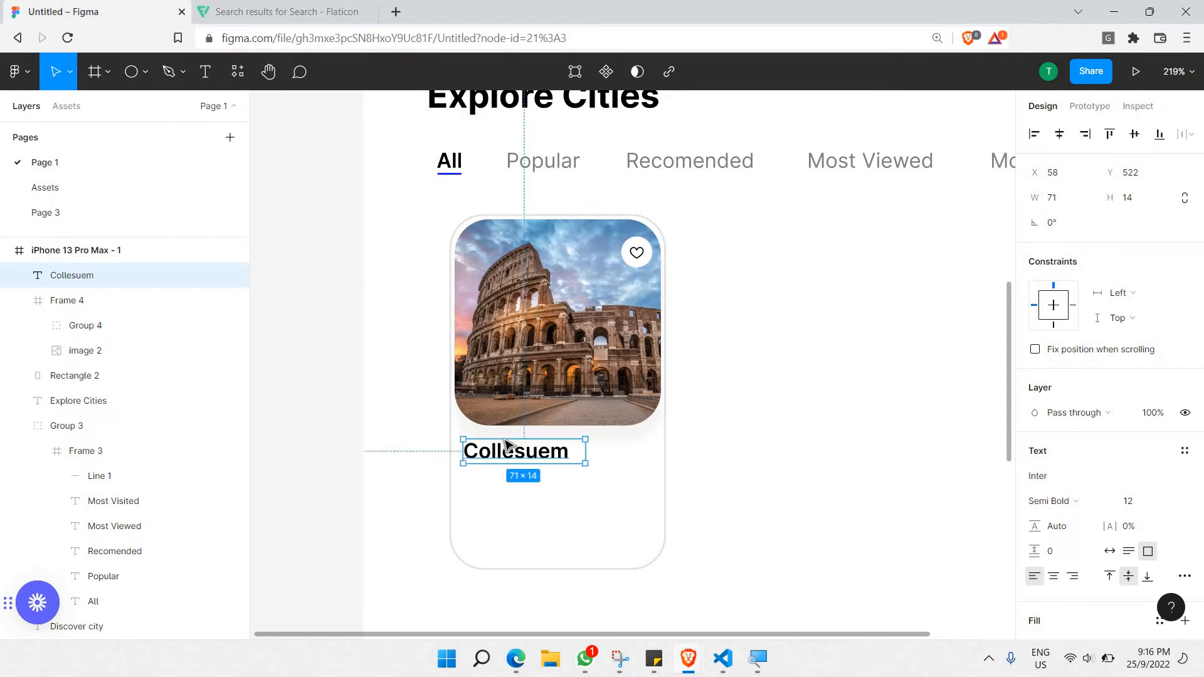
Lower the Collesuem label slightly, duplicate it directly below at Y 540 and change the copy's text to "Rome".
key(Escape)
drag(506, 461, 507, 490)
key(ctrl+v)
double_click(489, 472)
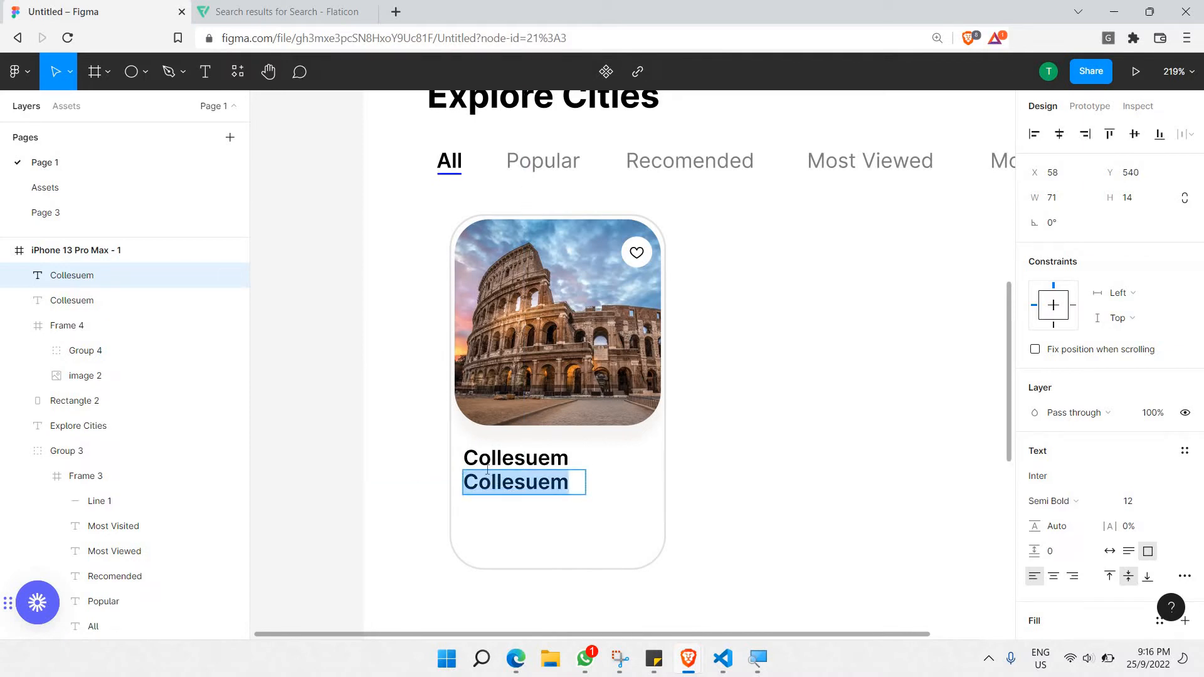
text(Rome)
Set the Rome label to Light weight and reduce its black fill's opacity to 50%.
key(ctrl+a)
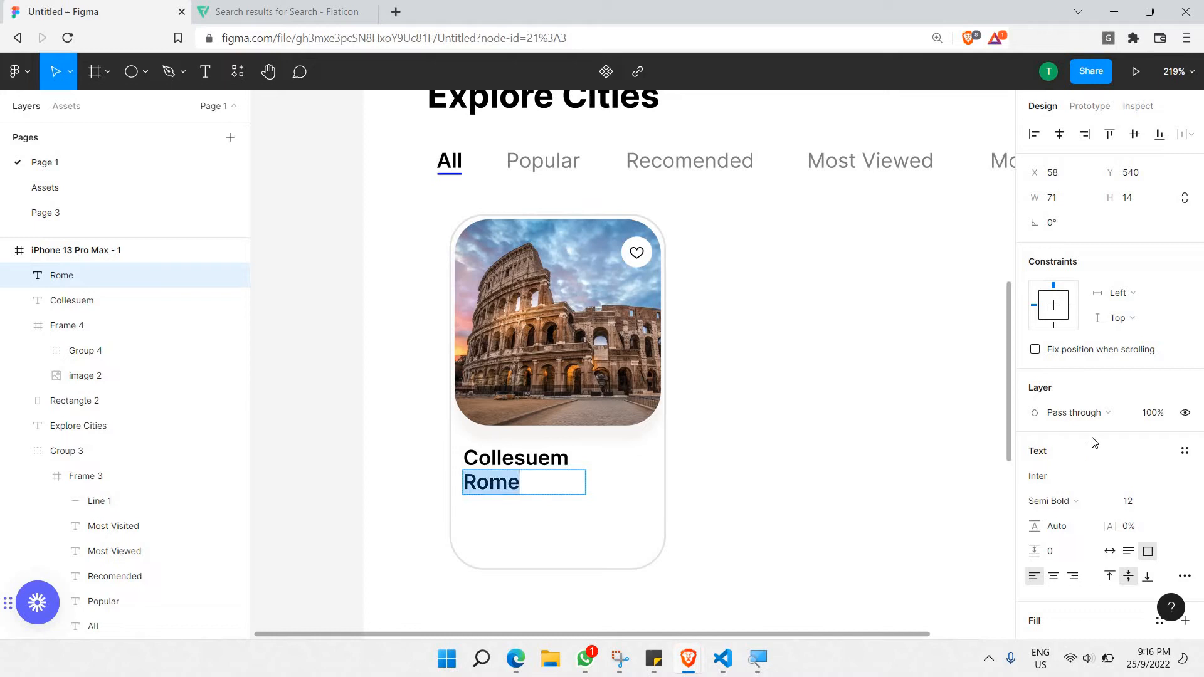
click(1076, 501)
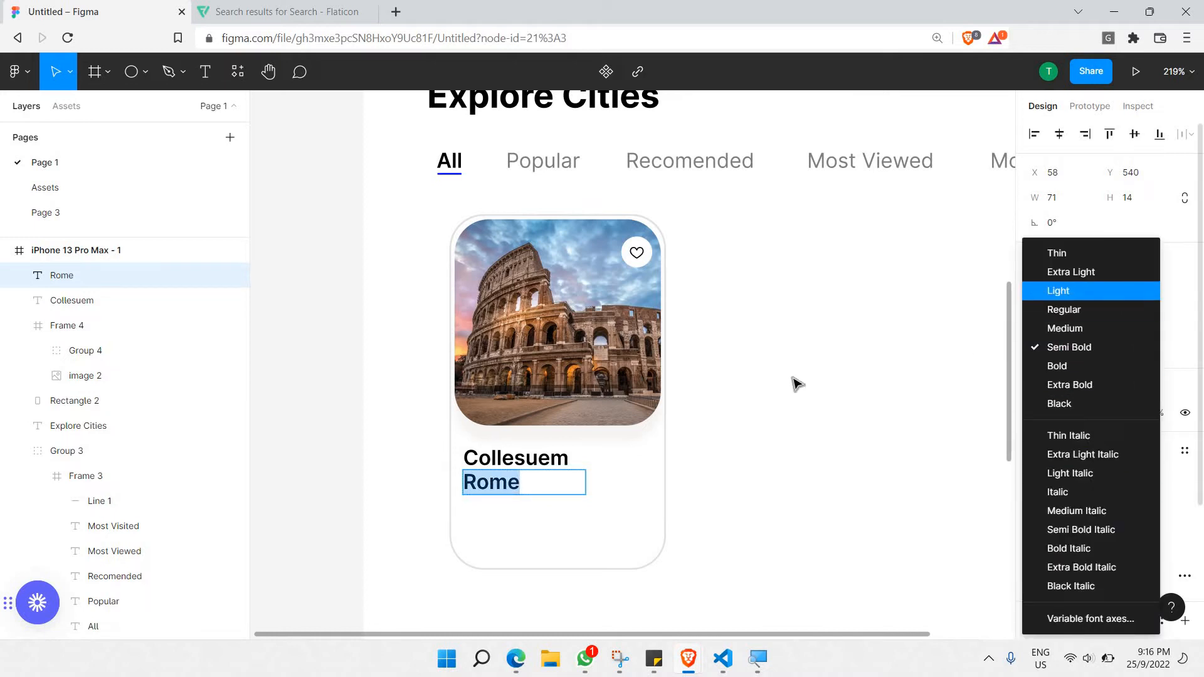
key(Return)
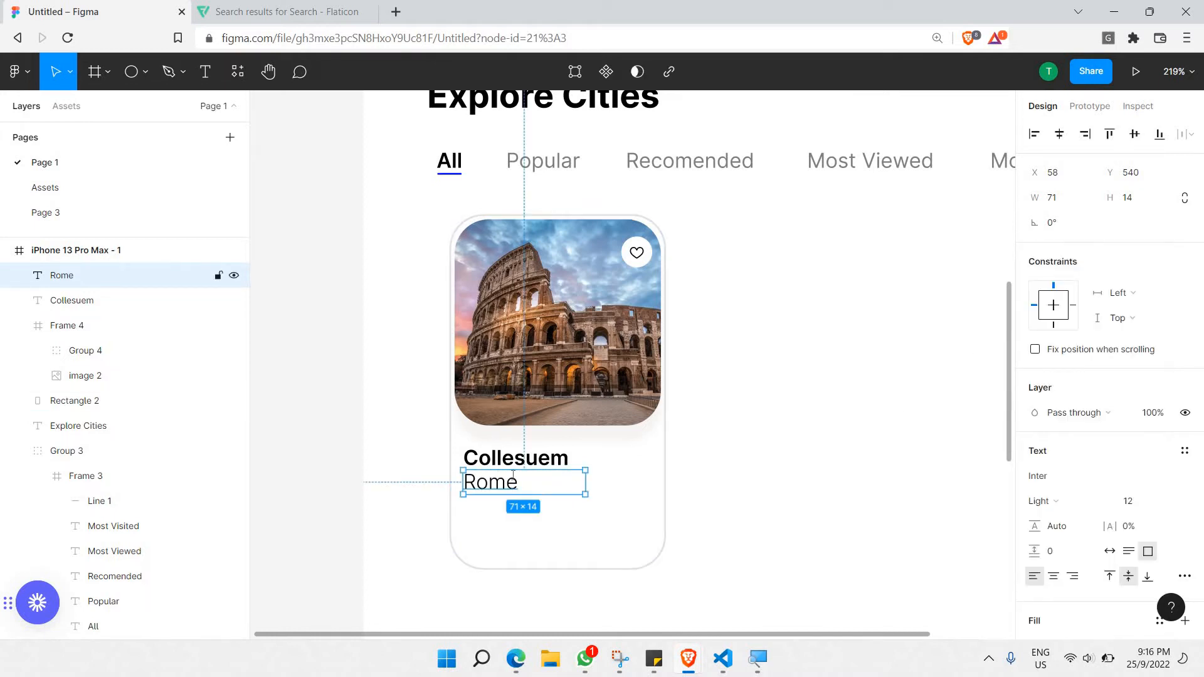
double_click(483, 484)
scroll(1080, 489, down, 3)
click(1116, 489)
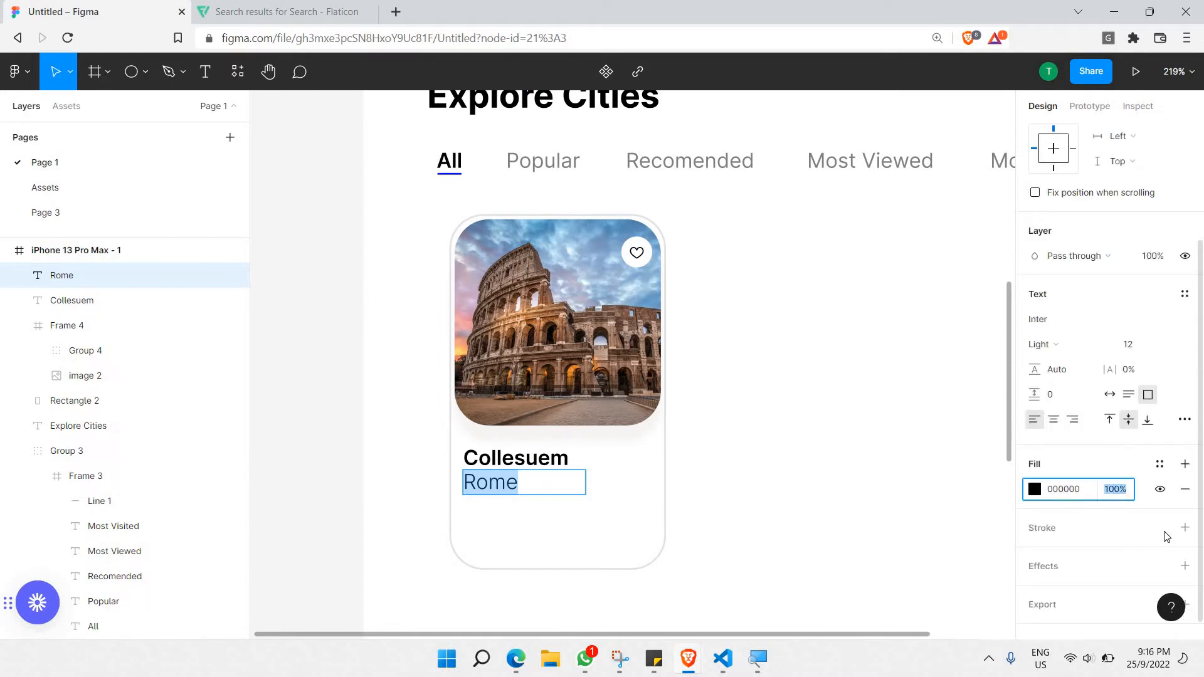
text(50)
key(Return)
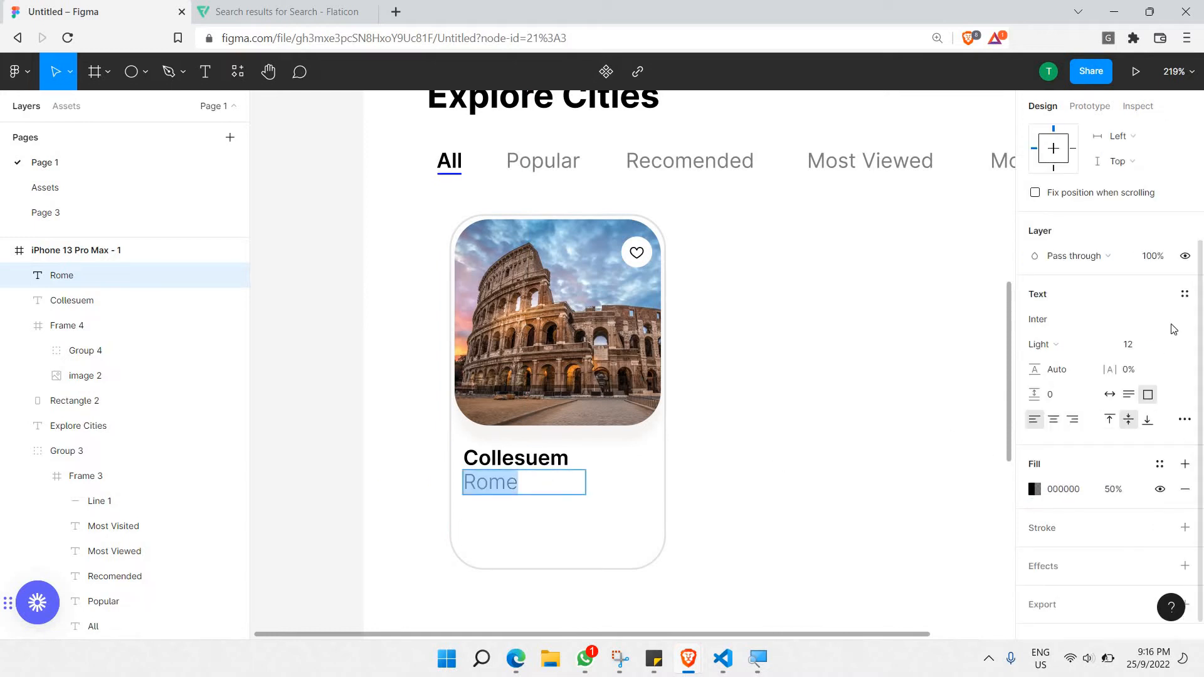
Set the Rome label's font size to 8 and narrow its box from the left side to 58 × 14.
click(1172, 344)
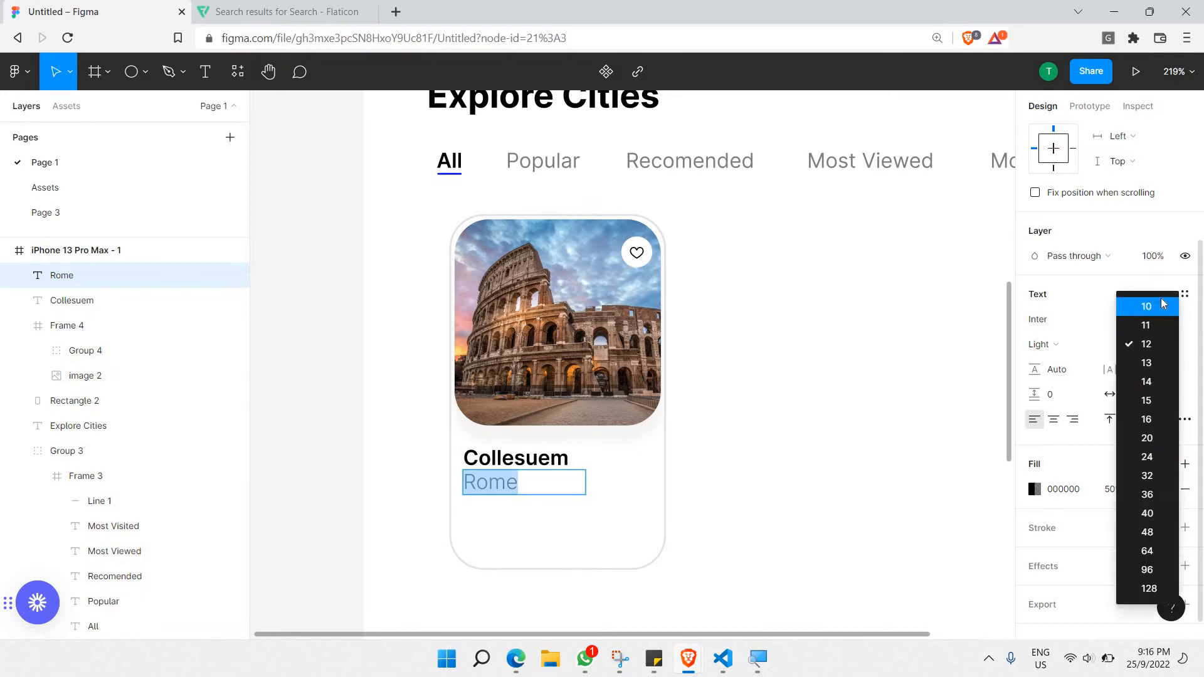
click(1162, 309)
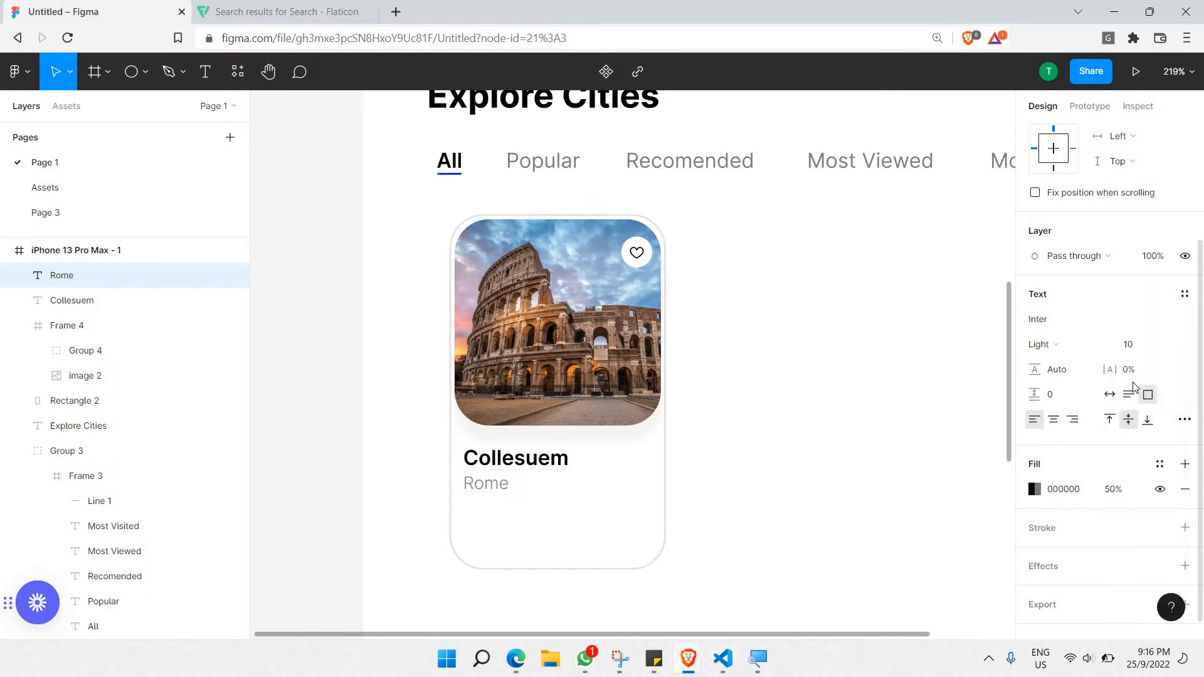
click(1134, 345)
text(8)
key(Return)
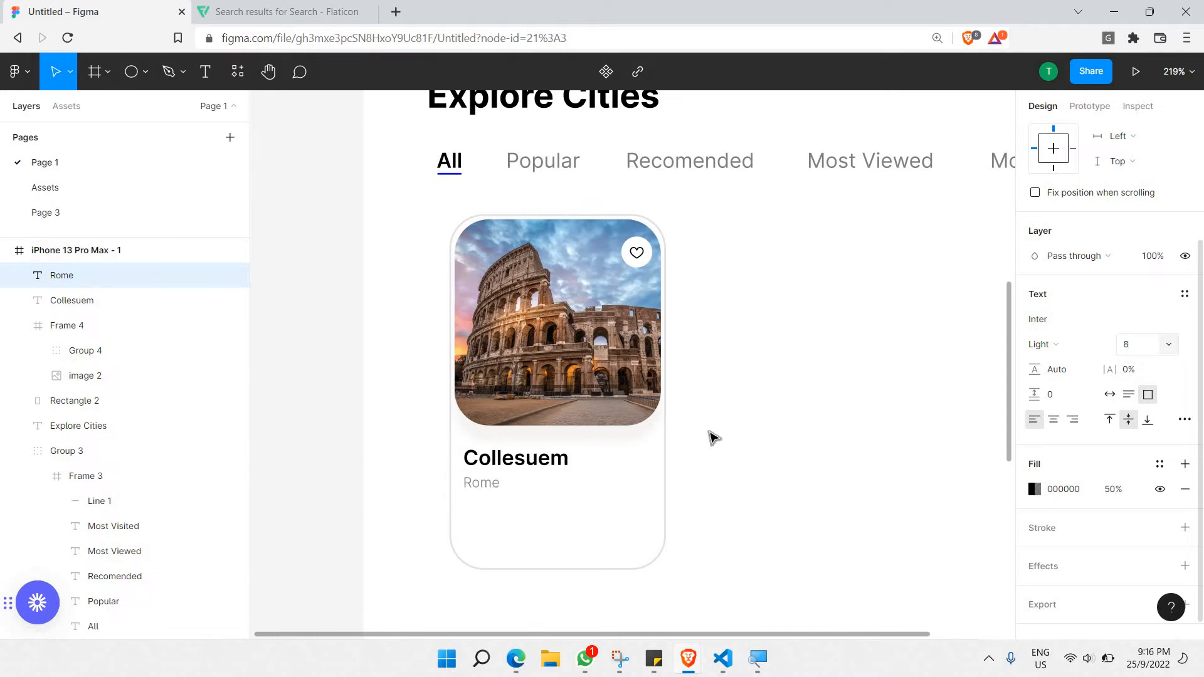
click(490, 496)
drag(463, 482, 492, 481)
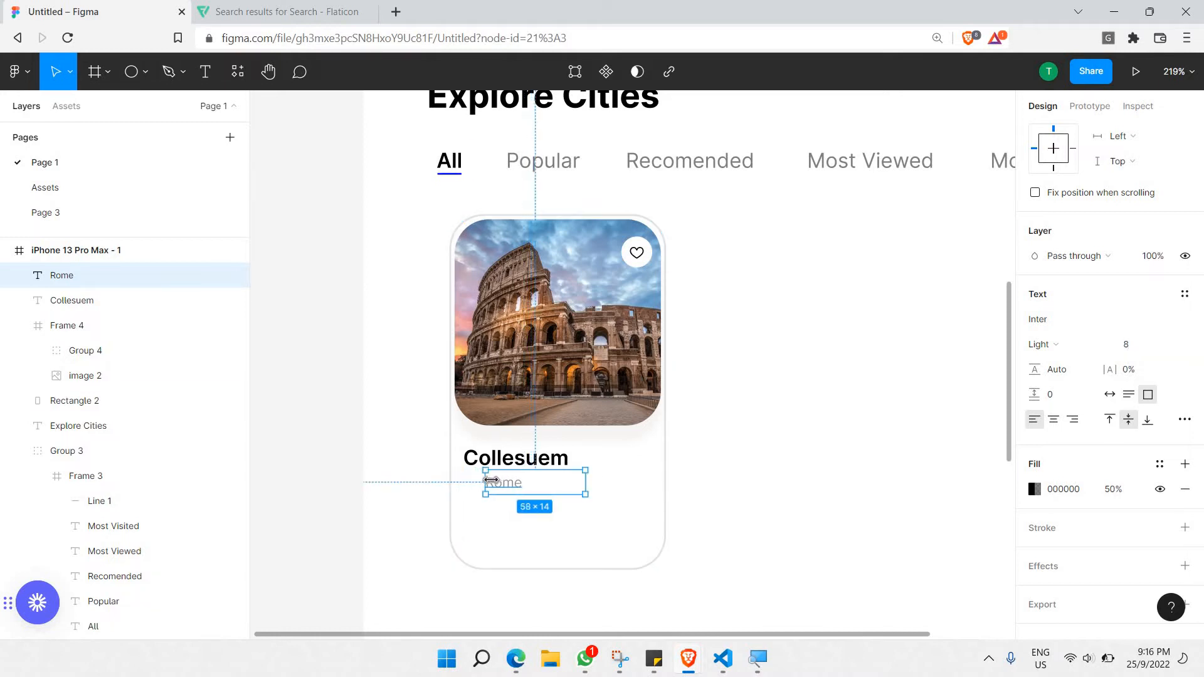
Copy the location pin icon from the Assets page and return to Page 1.
click(79, 199)
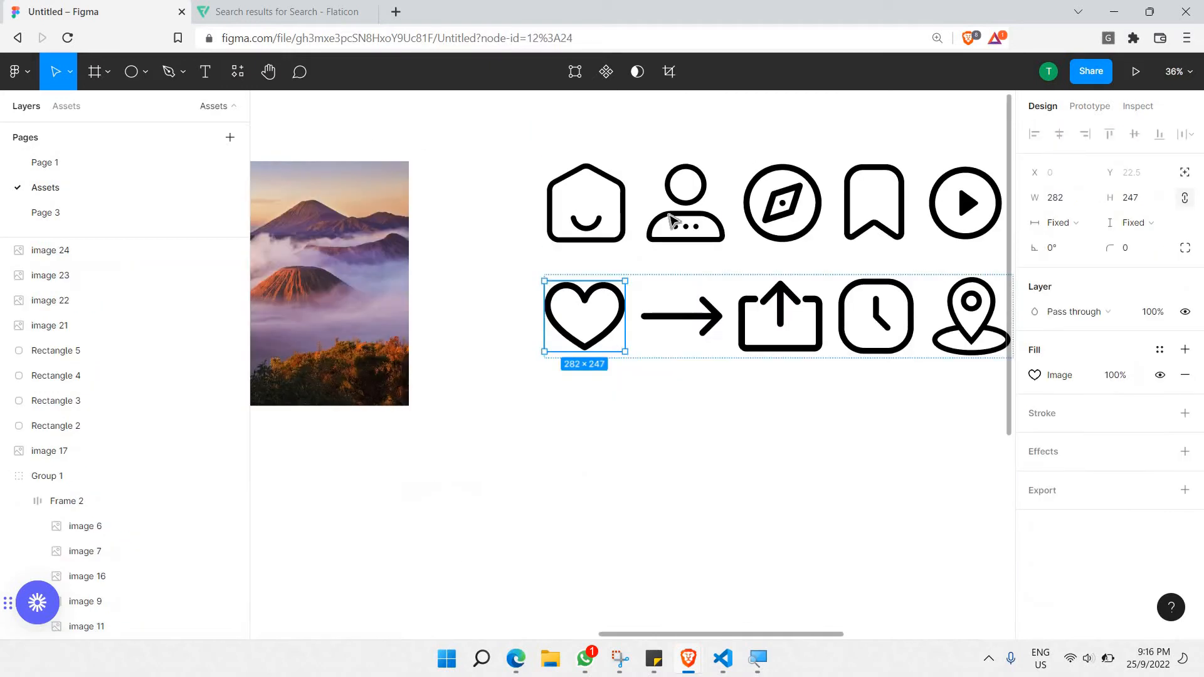
scroll(665, 260, right, 5)
scroll(668, 261, left, 3)
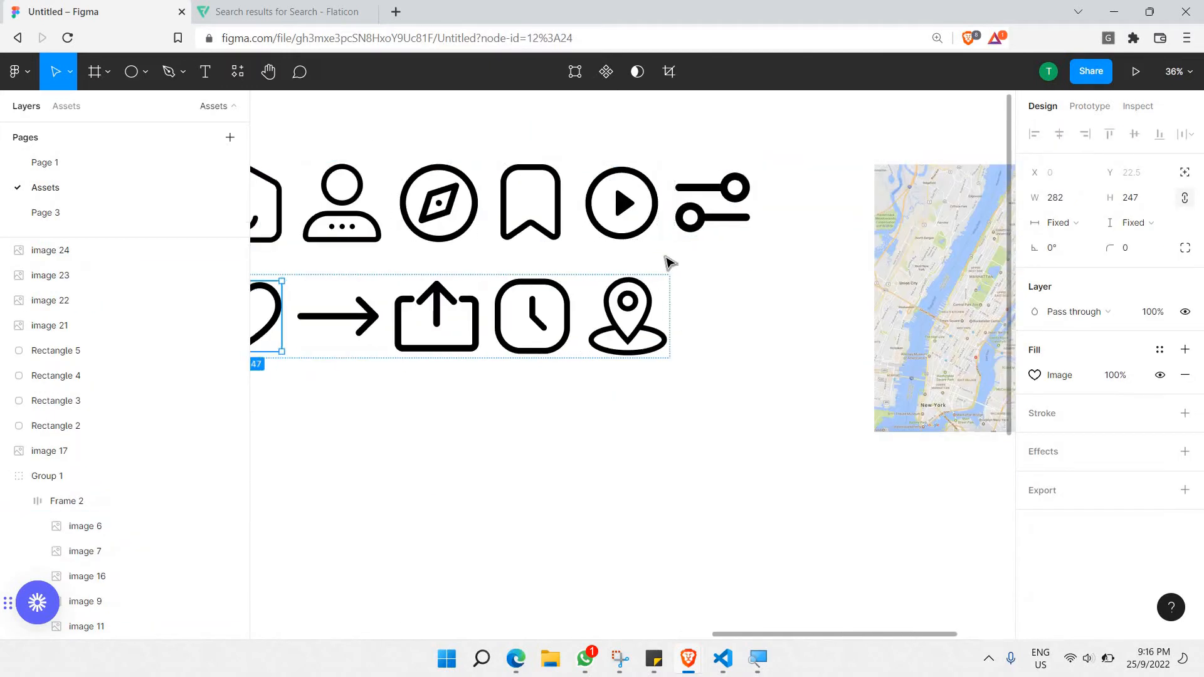
click(706, 305)
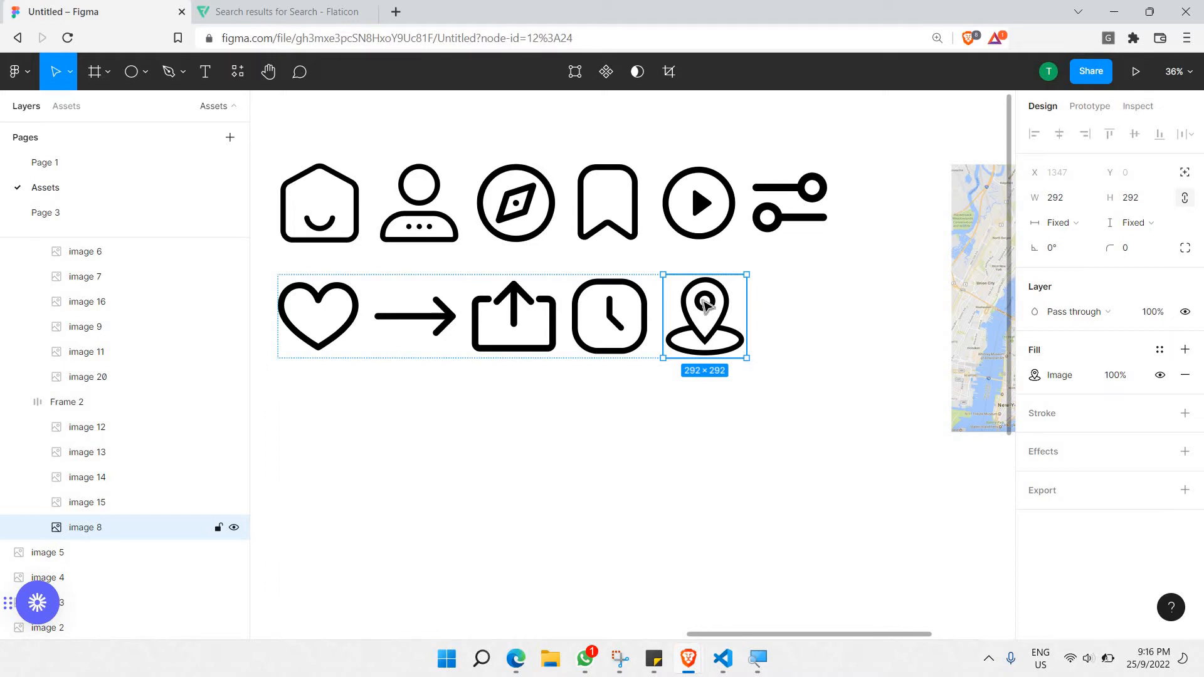
click(75, 162)
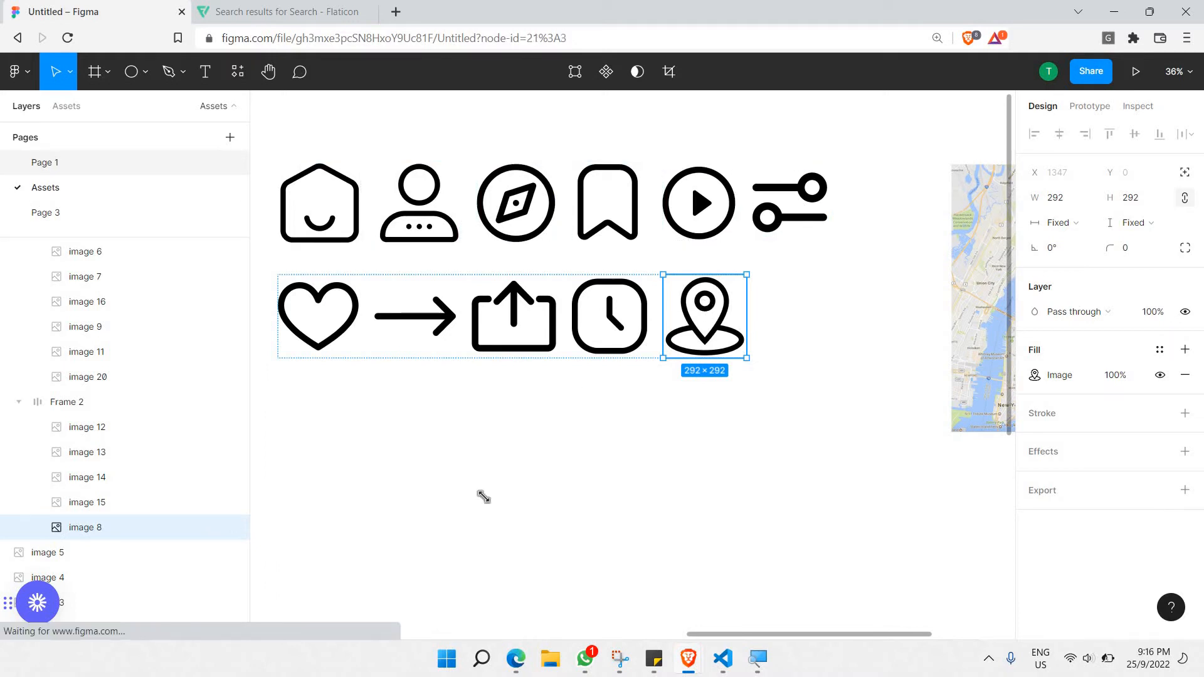
click(467, 526)
key(ctrl+v)
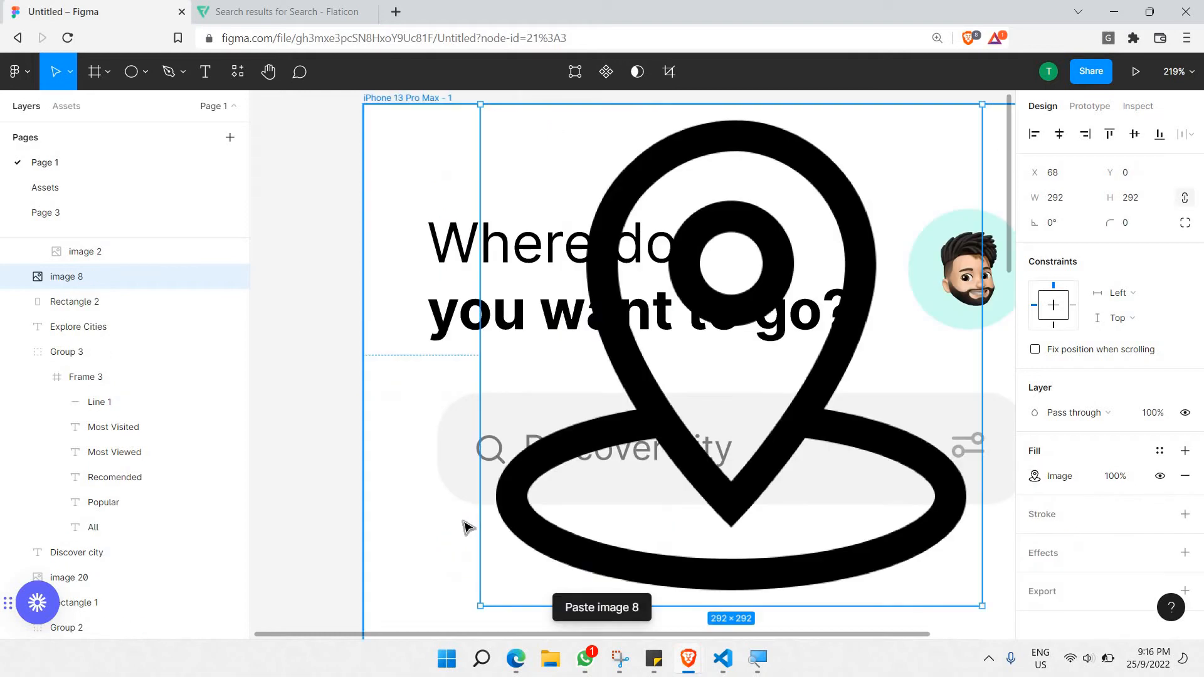
key(ctrl+z)
Paste the location pin icon into the iPhone frame and scale it down to 22 × 22.
scroll(474, 447, down, 5)
scroll(477, 449, down, 6)
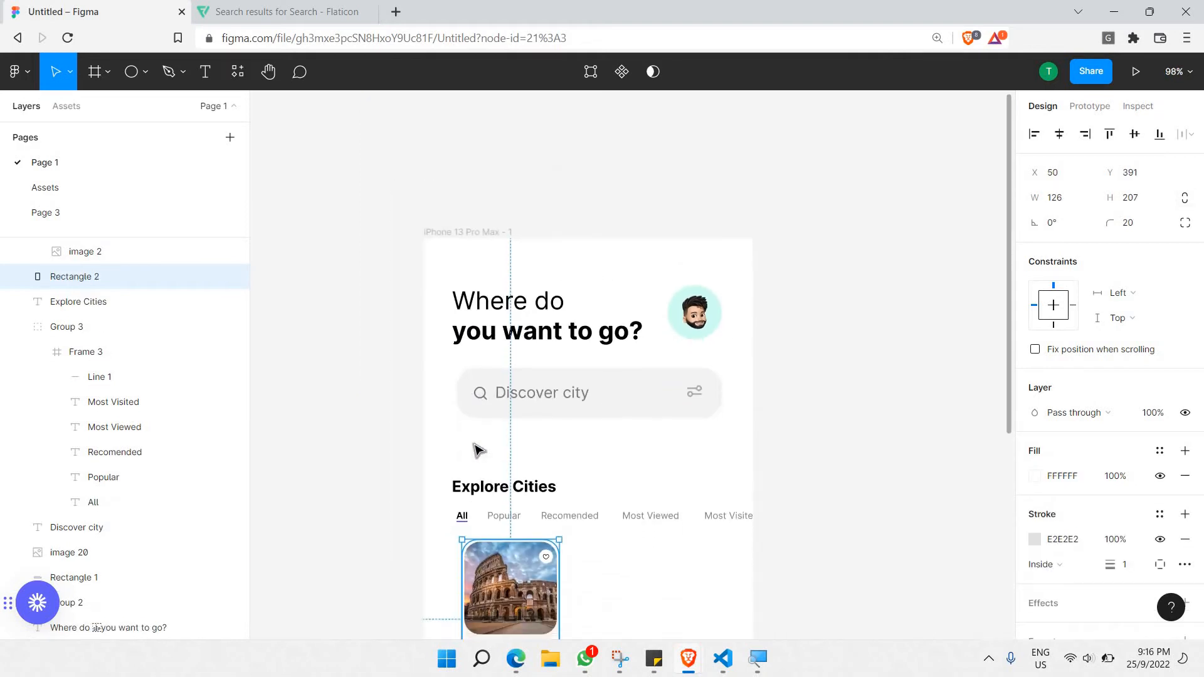
click(607, 290)
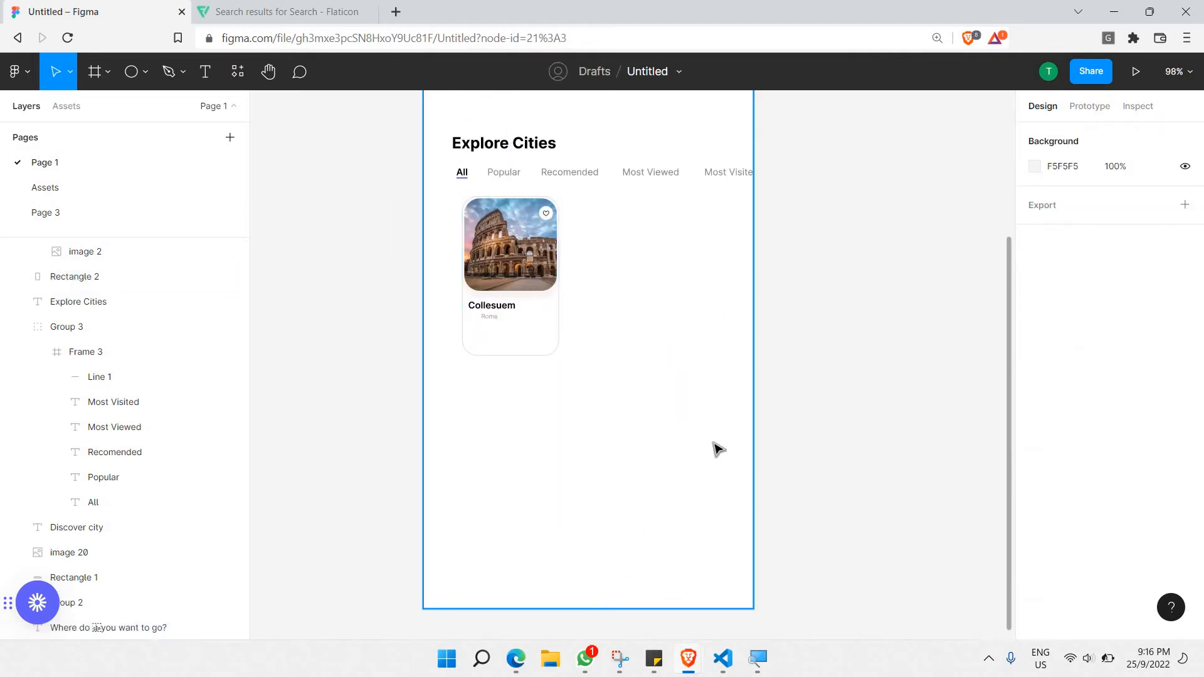
key(ctrl+v)
drag(744, 481, 538, 269)
scroll(537, 269, up, 5)
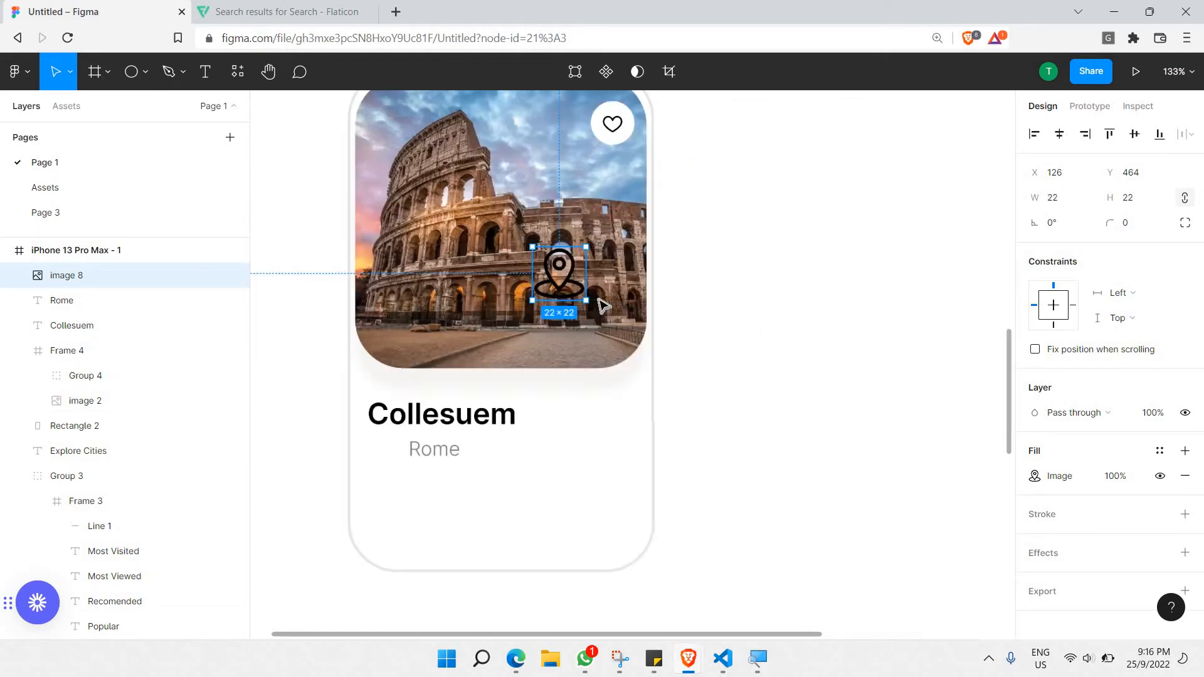
Place the pin icon beneath the Collesuem label, scaled to 8 × 8 at X 61, Y 543, and shift the Rome label beside it to X 71.
drag(598, 300, 613, 551)
scroll(618, 610, up, 5)
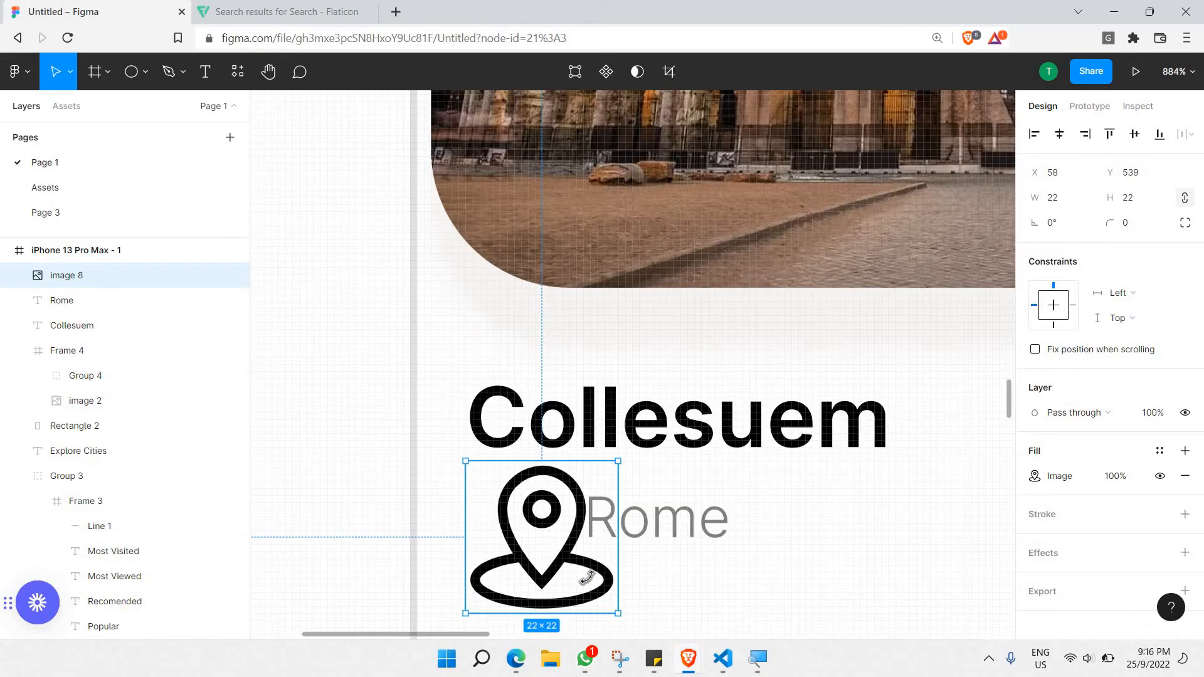
drag(612, 608, 541, 525)
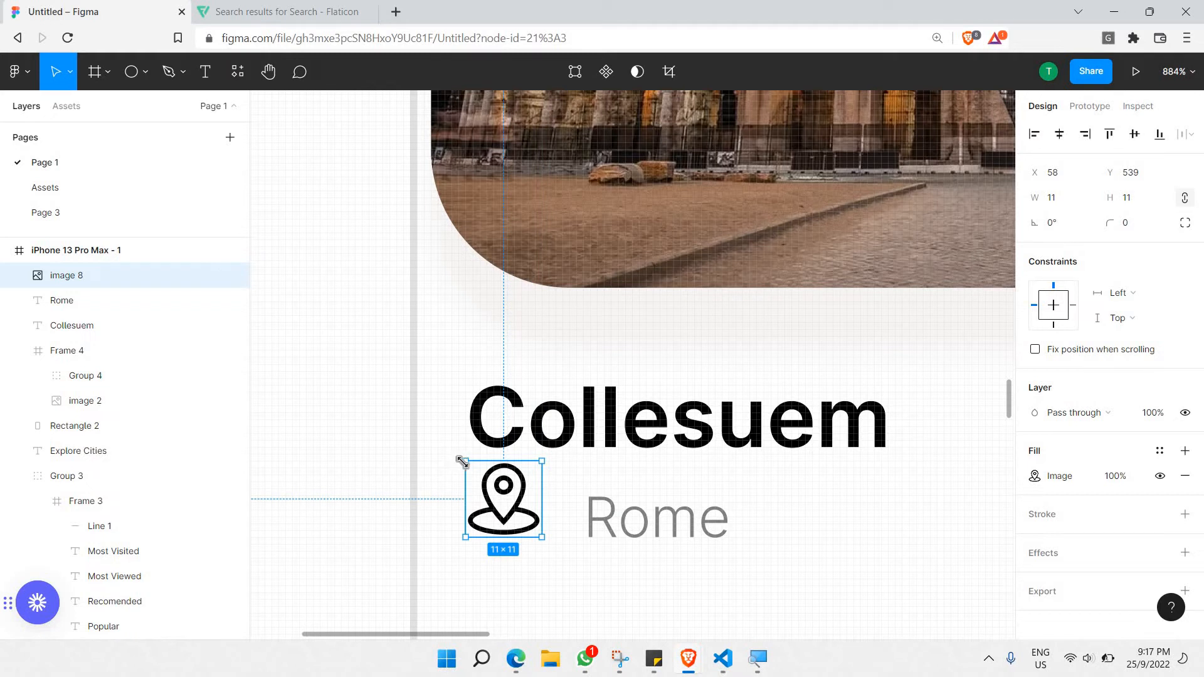
drag(479, 472, 557, 522)
click(645, 519)
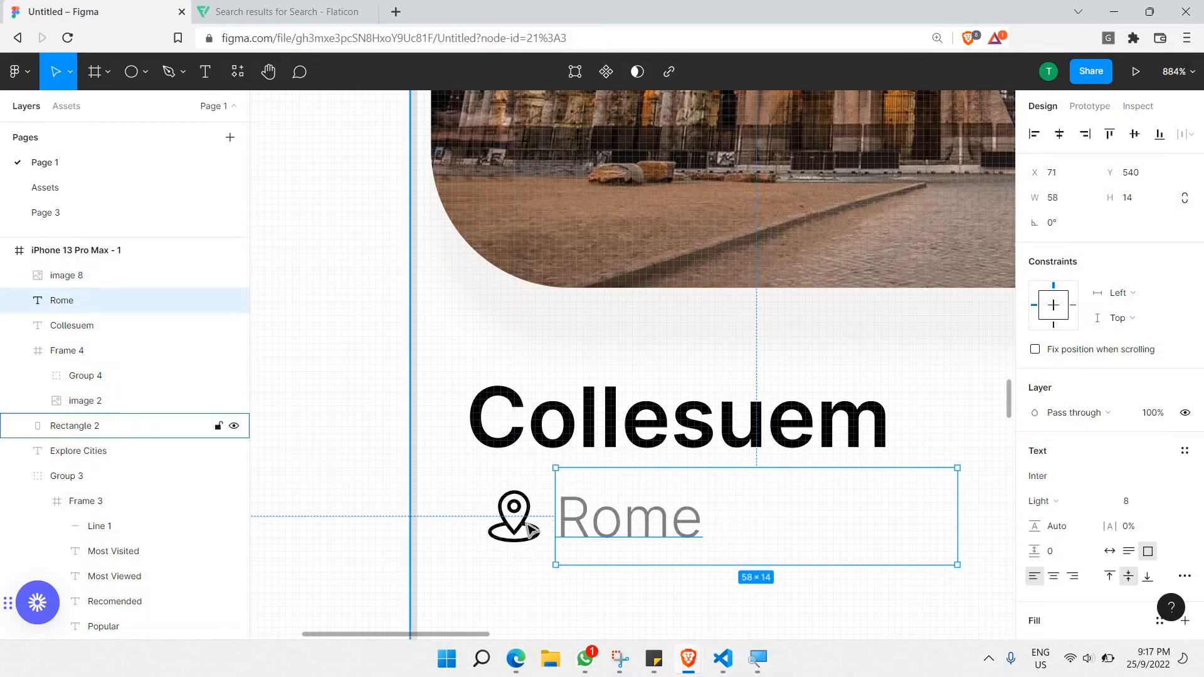
Reduce the opacity of the pin icon's image fill so it matches the grey Rome label.
click(156, 275)
click(1117, 478)
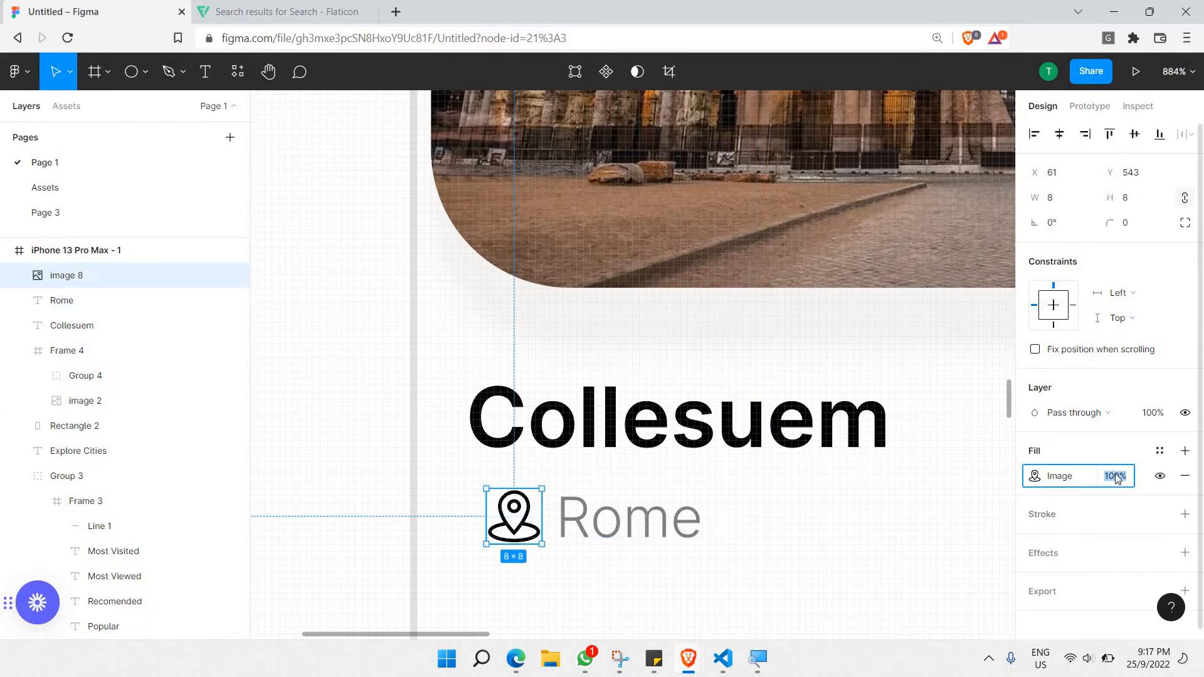
click(806, 465)
scroll(826, 533, down, 5)
scroll(827, 533, right, 3)
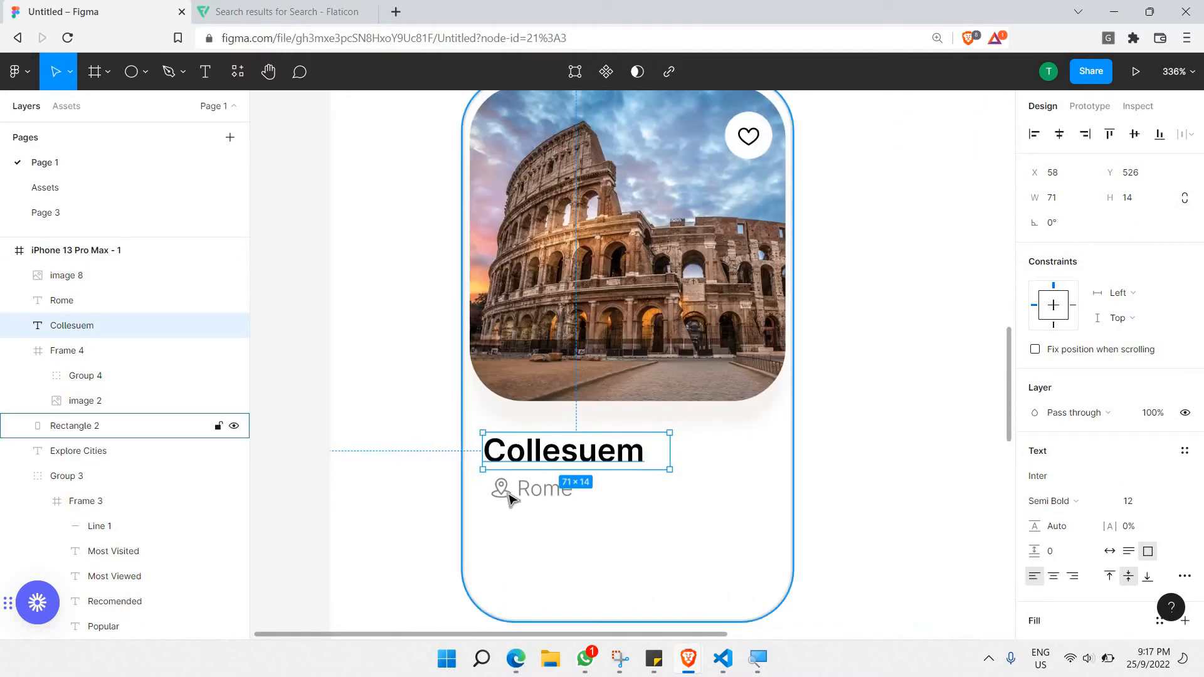
Select the pin icon and Rome label together, lower them slightly and nudge them 2 pixels left.
click(541, 487)
shift+click(538, 491)
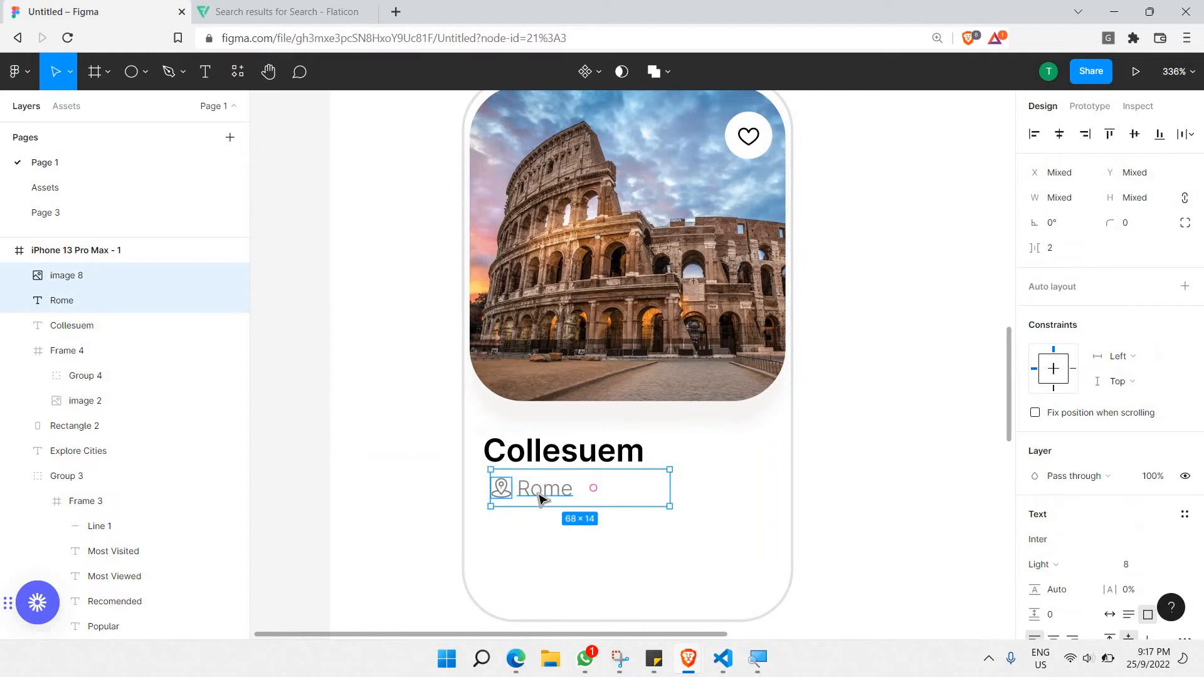
drag(538, 490, 538, 496)
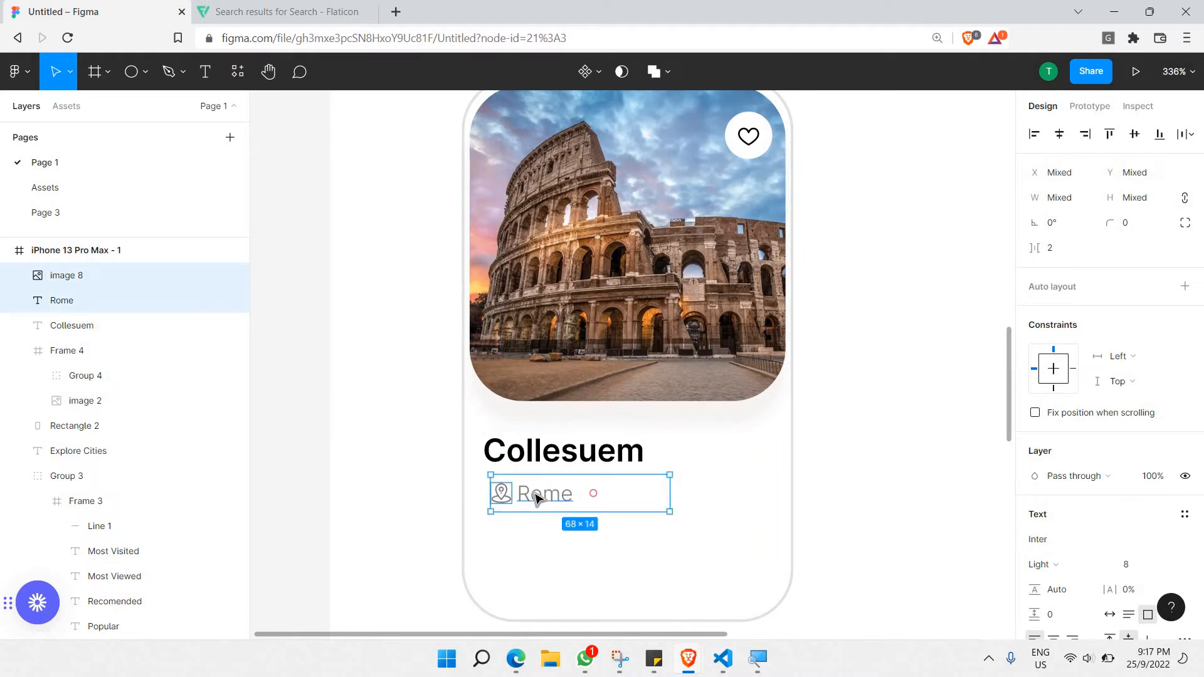
key(Left)
key(Left)
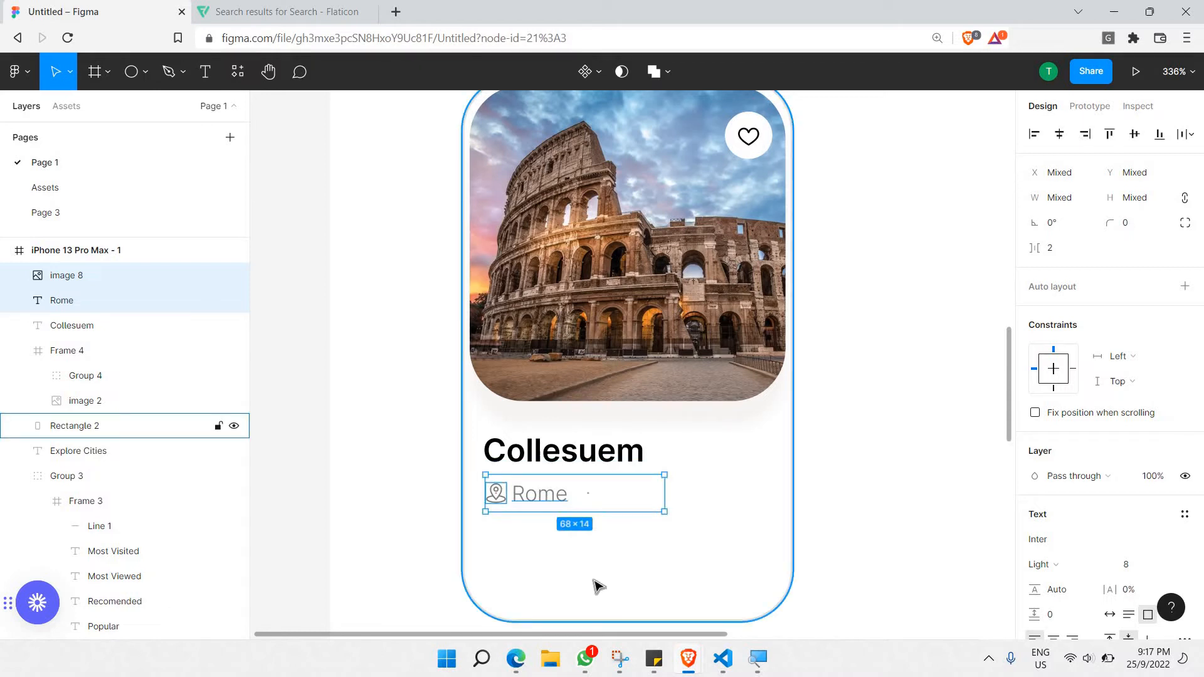
Shorten the card's background rectangle from its lower edge to 126 × 177.
click(616, 619)
drag(624, 546, 621, 541)
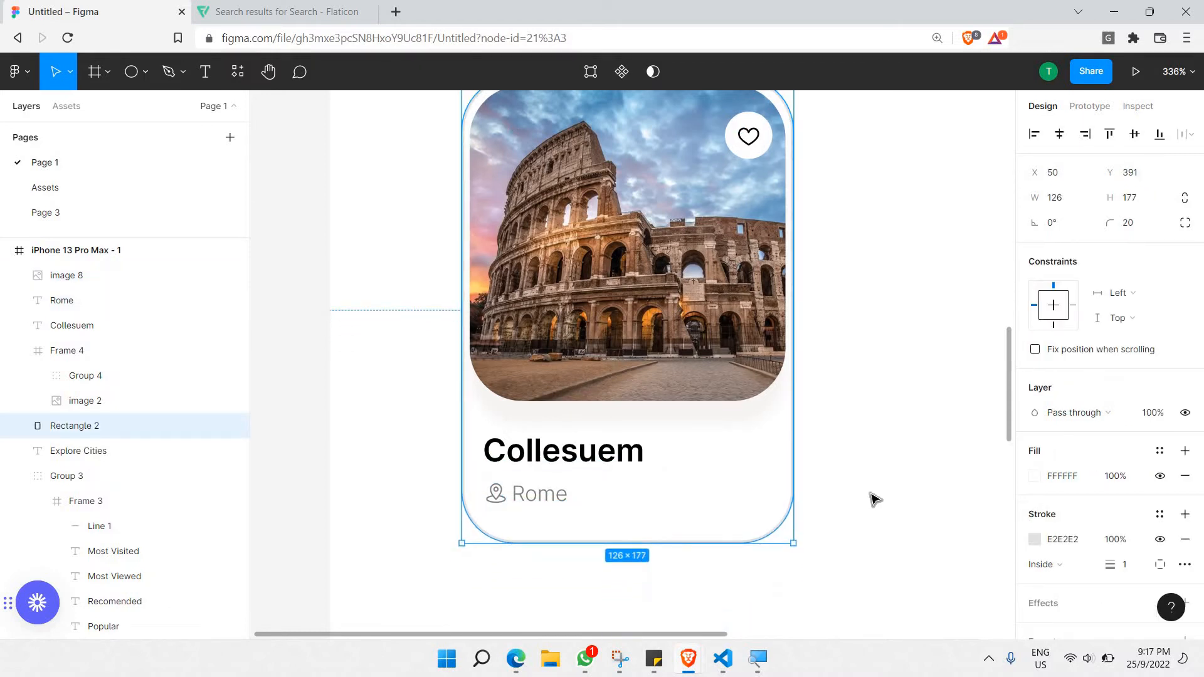
click(871, 498)
scroll(749, 519, down, 2)
Set the corner radius of both the card's background rectangle and the Colosseum photo frame to 15.
click(749, 518)
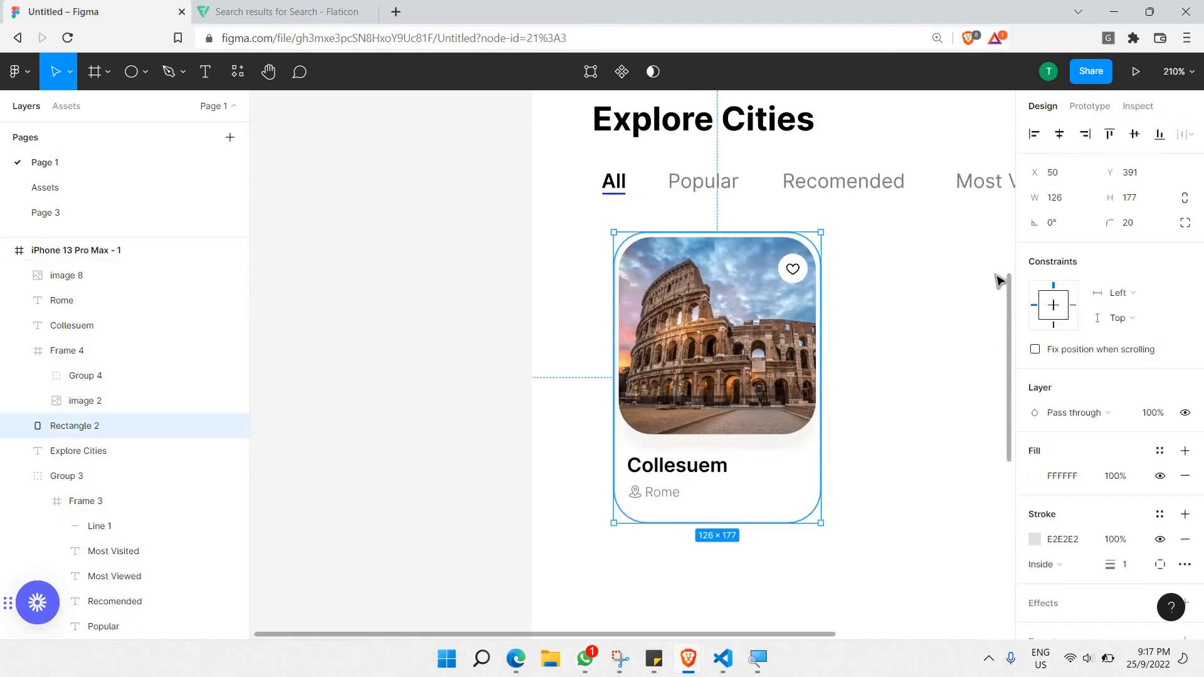
click(1129, 226)
text(1)
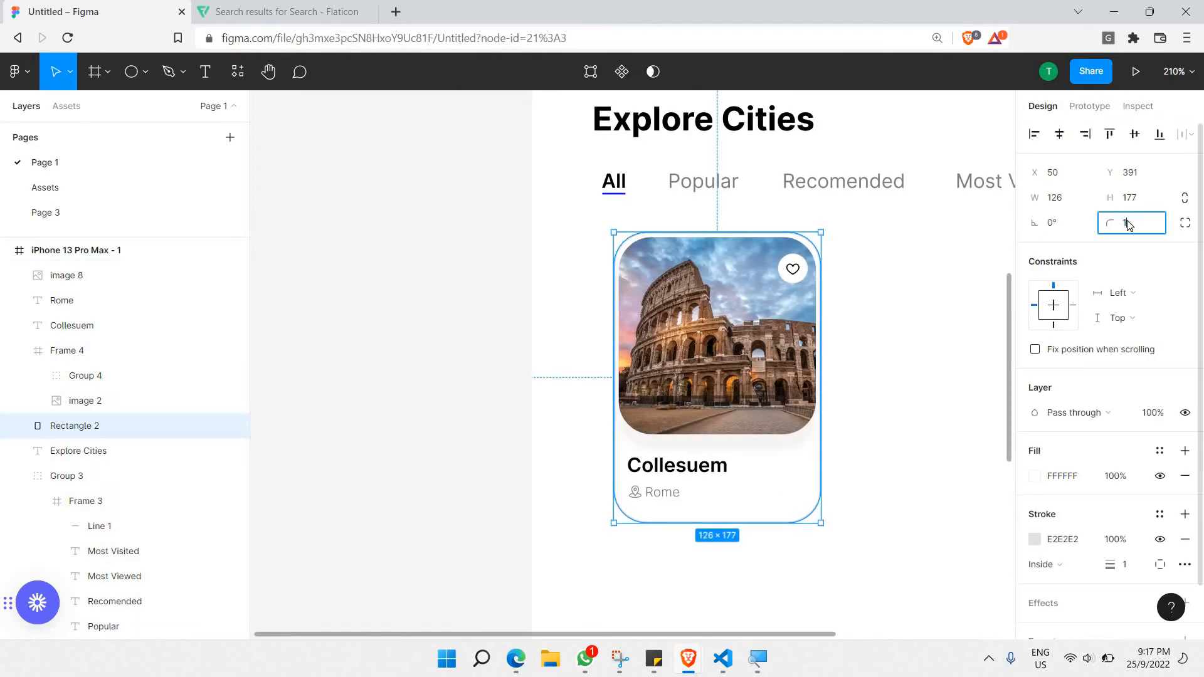
text(5)
key(Return)
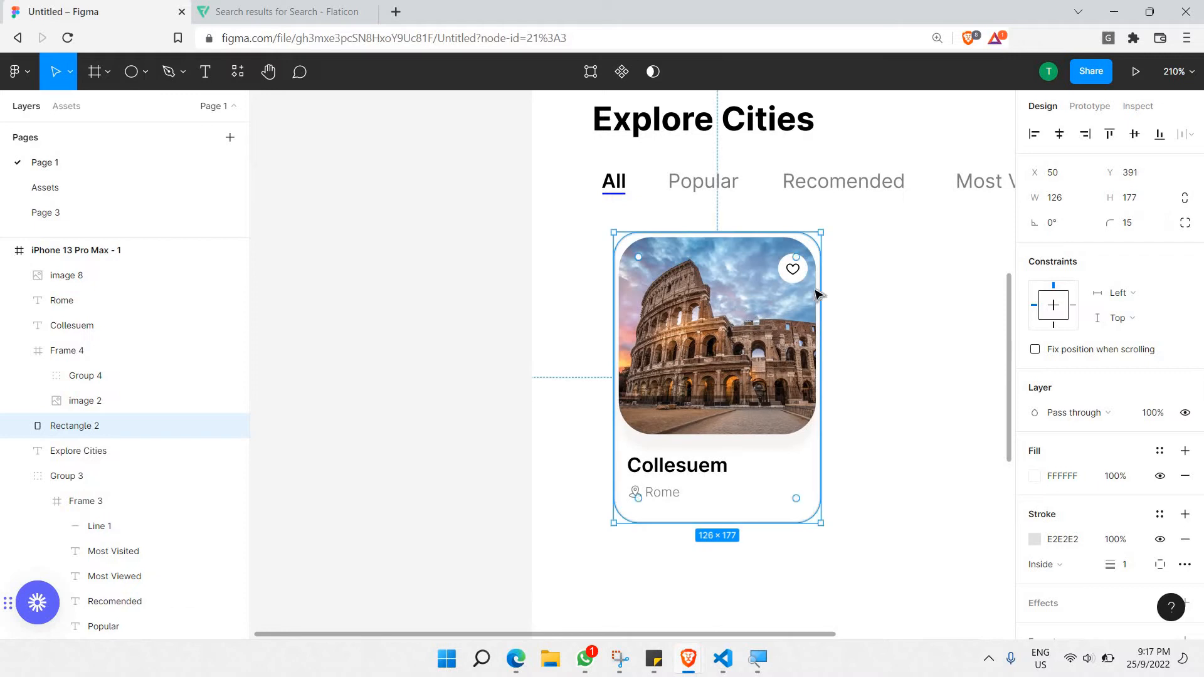
click(813, 295)
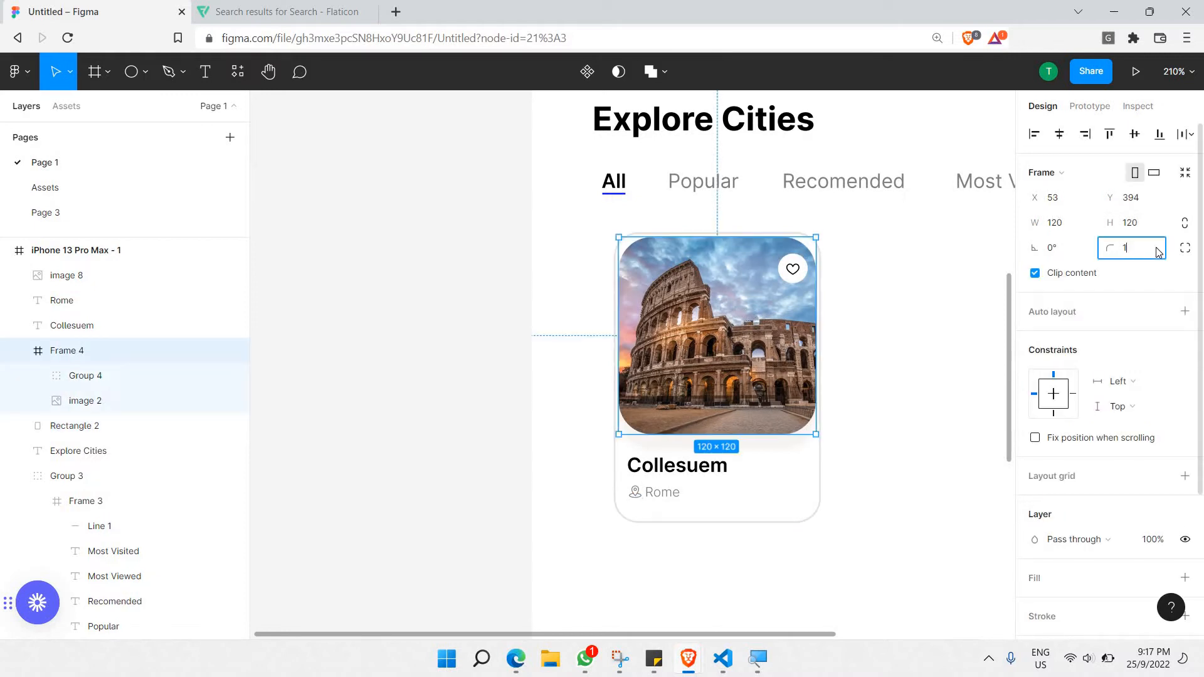
click(495, 385)
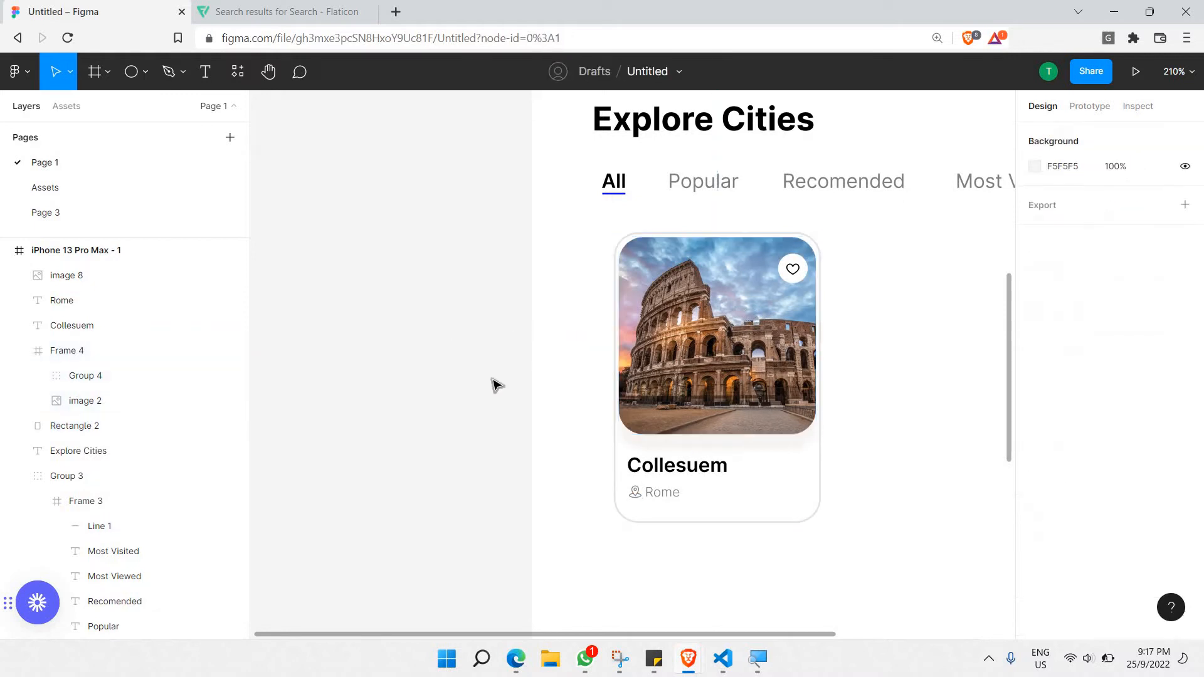
Group the card's background rectangle, photo frame, Collesuem and Rome labels and pin icon, and clear the selection.
scroll(979, 256, right, 2)
scroll(793, 298, down, 3)
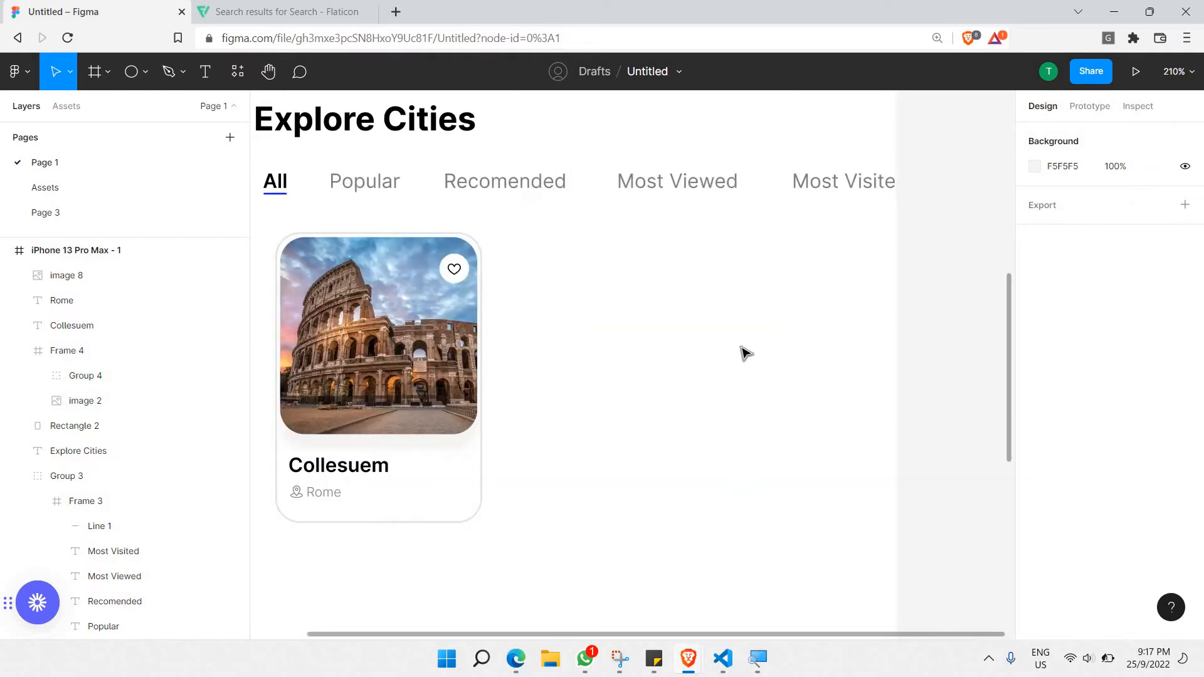
click(395, 254)
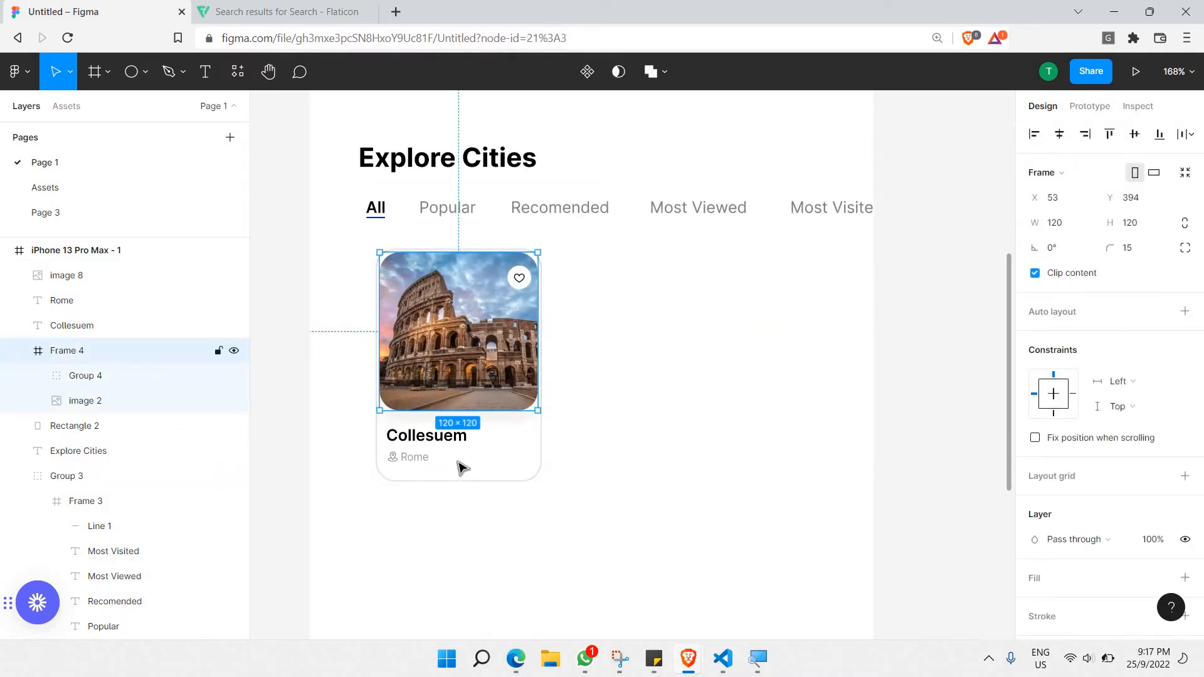
click(416, 465)
shift+click(411, 455)
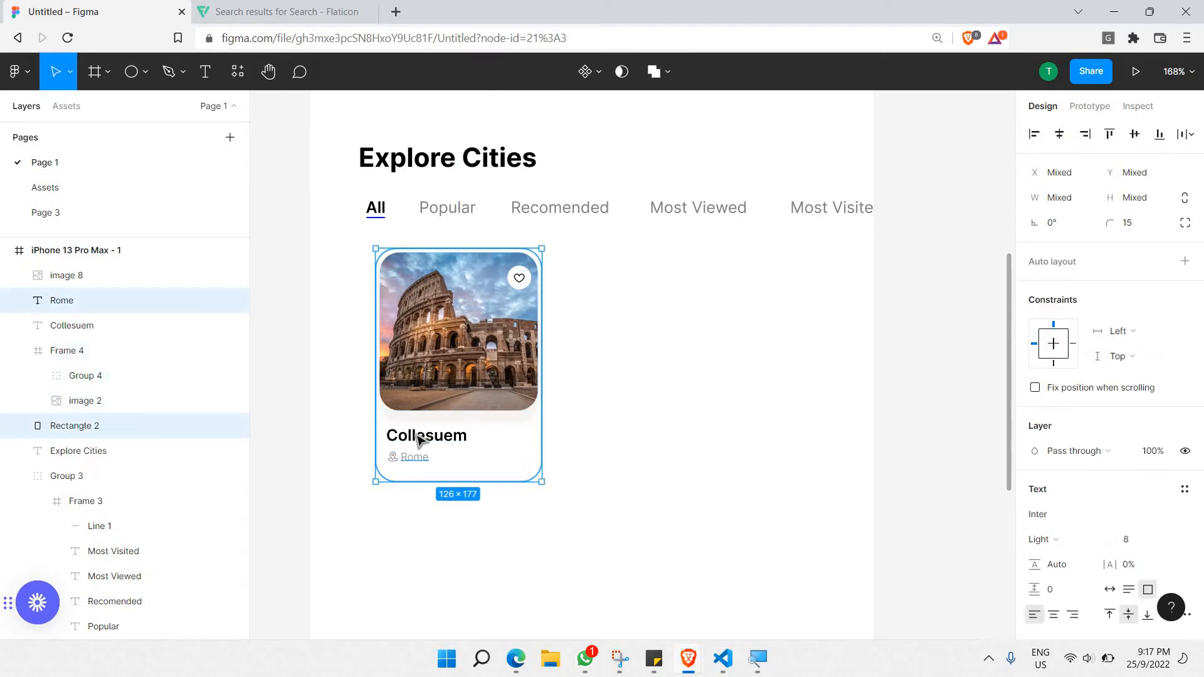
shift+click(426, 435)
shift+click(392, 456)
shift+click(446, 375)
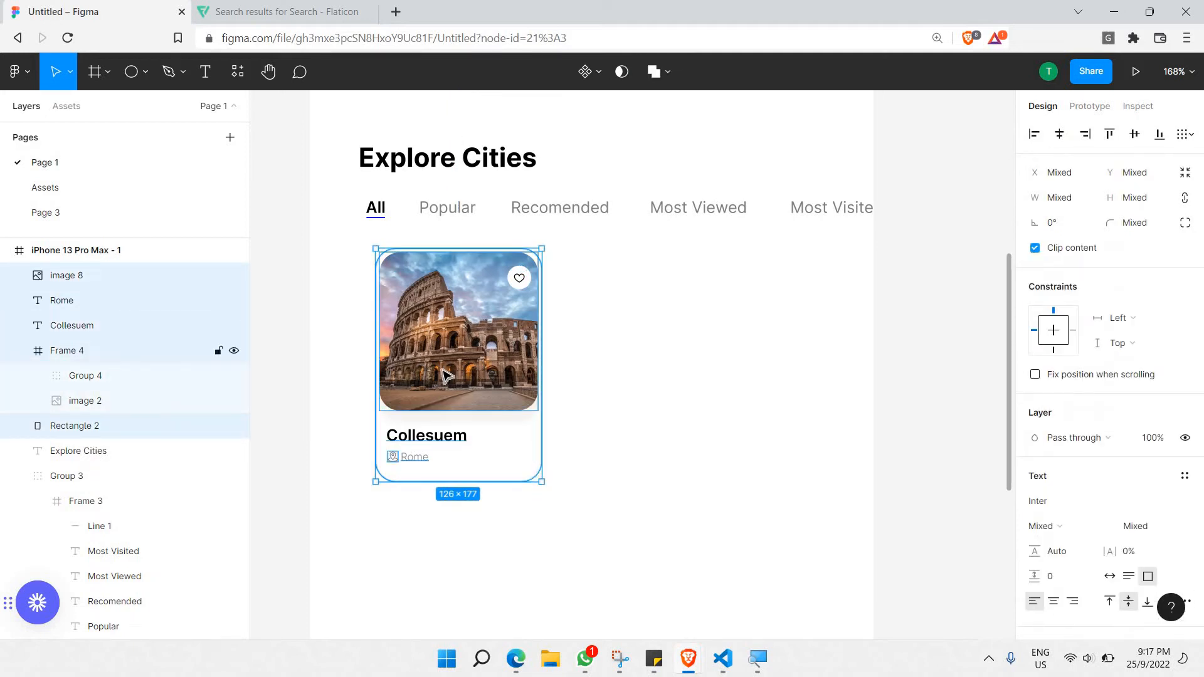
right_click(441, 369)
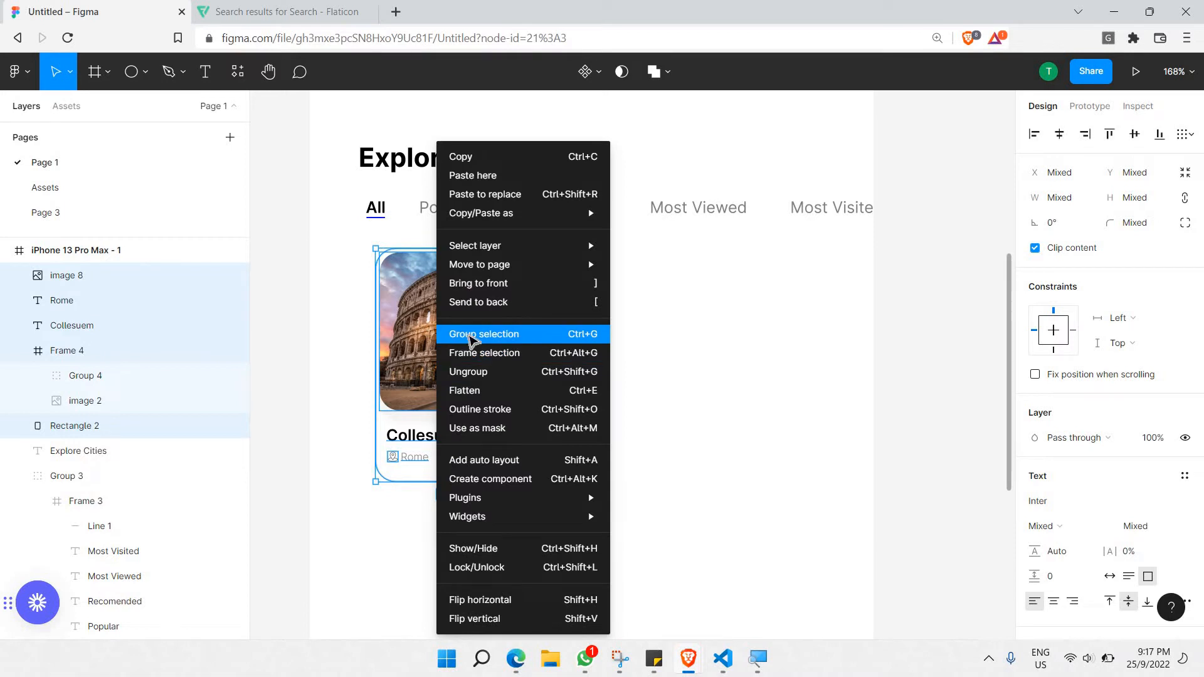
click(476, 331)
click(757, 369)
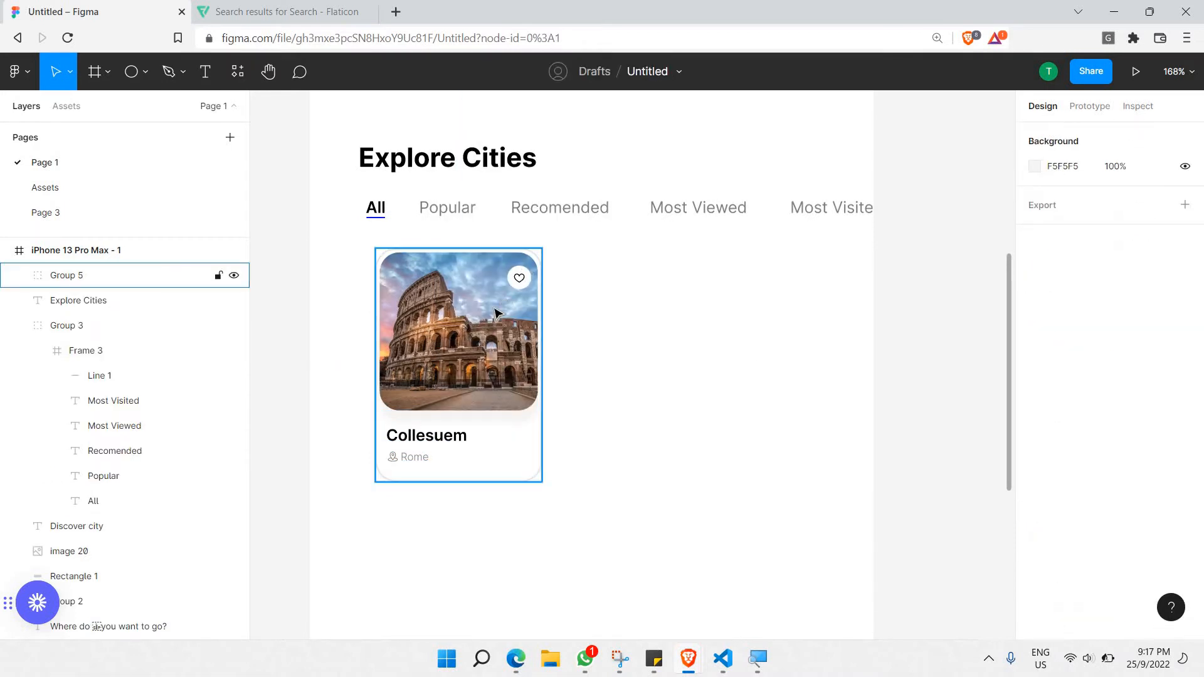
Paste two copies of the card group in a row at X 190 and X 330, leaving 14-pixel gaps.
key(ctrl+v)
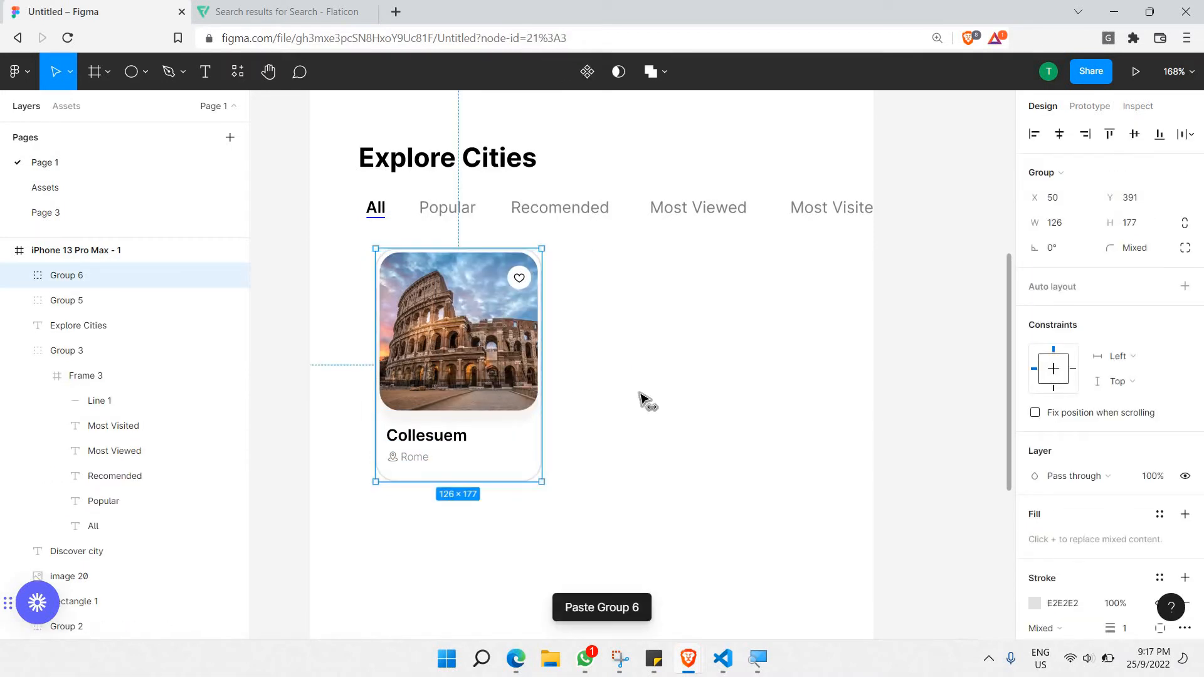
drag(479, 382, 675, 408)
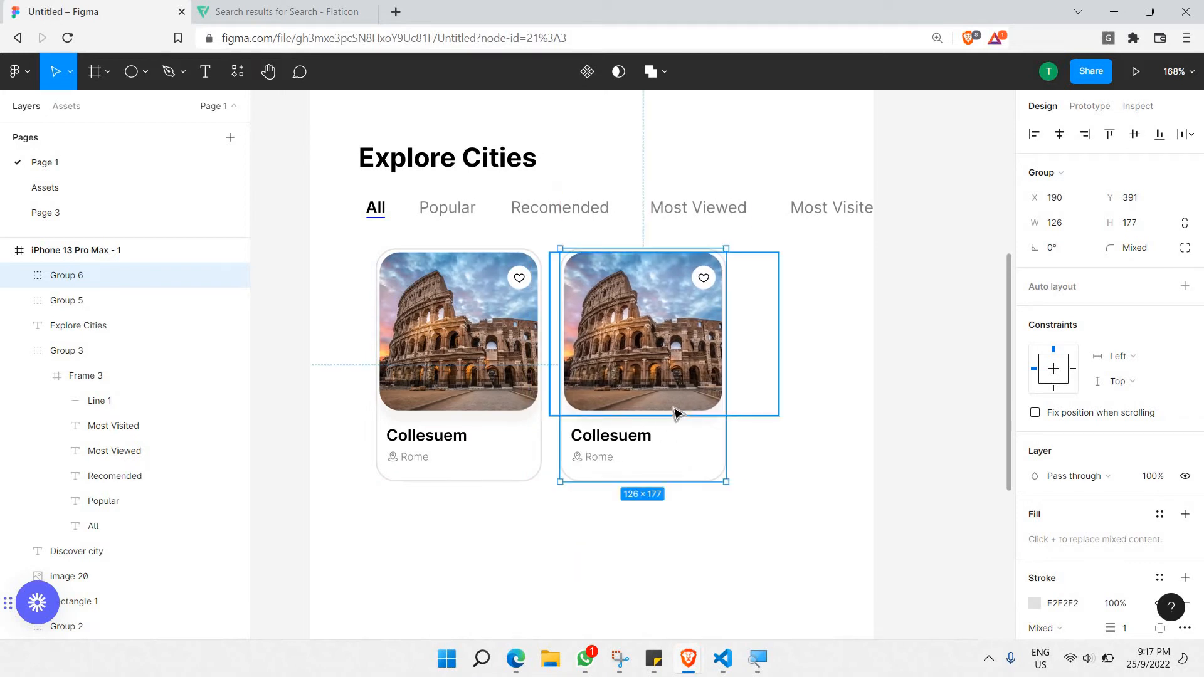
key(ctrl+v)
drag(825, 404, 860, 405)
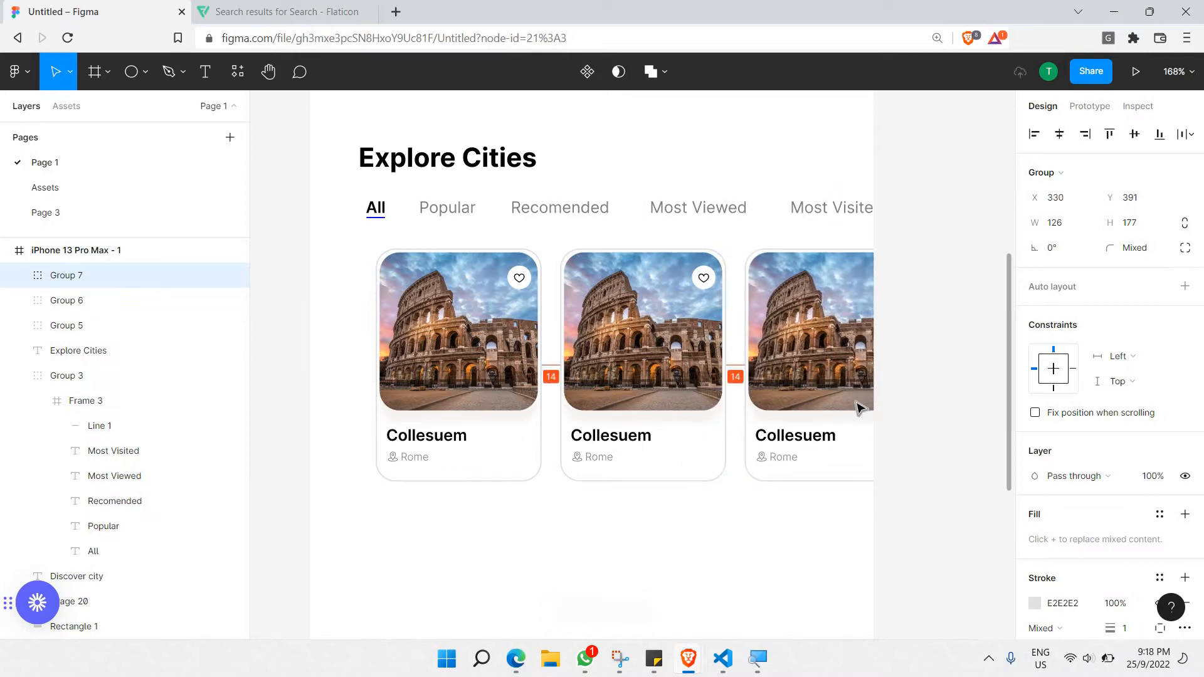
shift+click(536, 396)
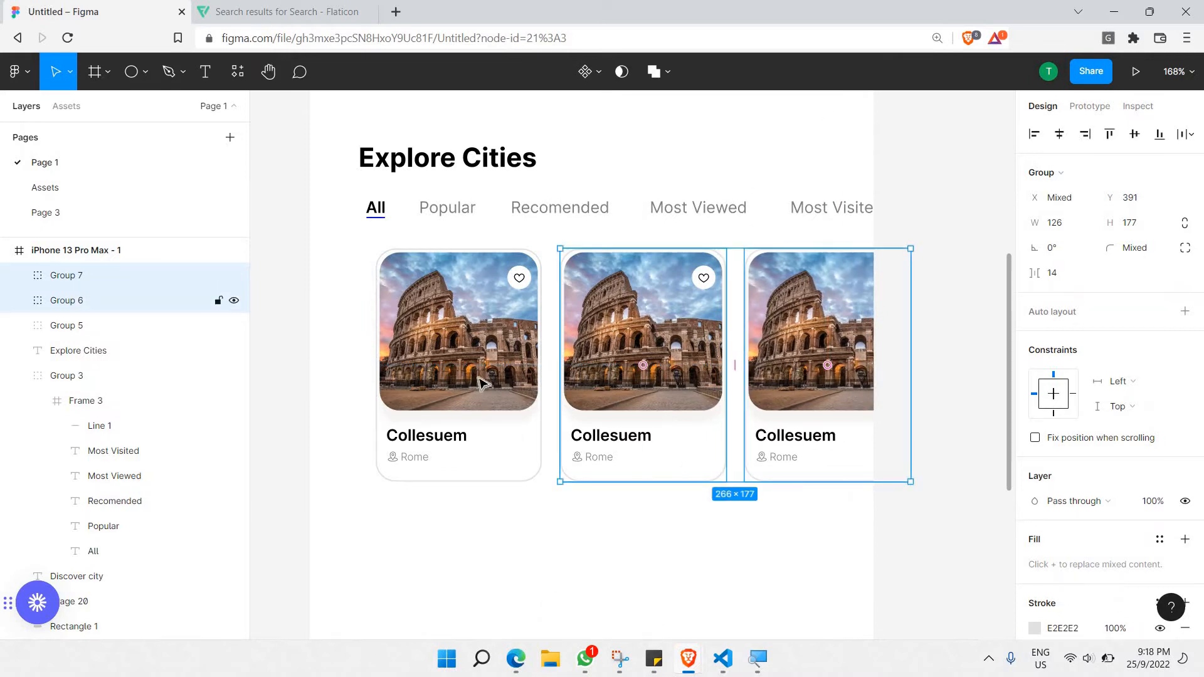
shift+click(483, 382)
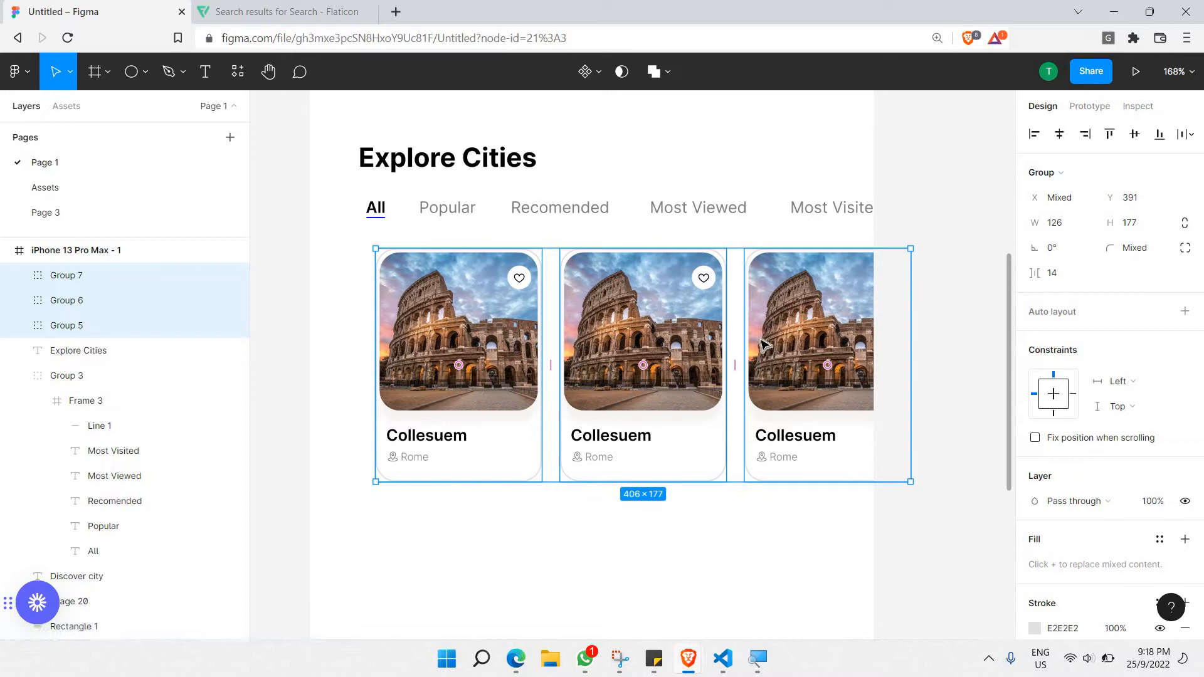
click(514, 524)
Pick the landscape photo of the misty volcano on the Assets page and copy it for the second city card.
double_click(643, 331)
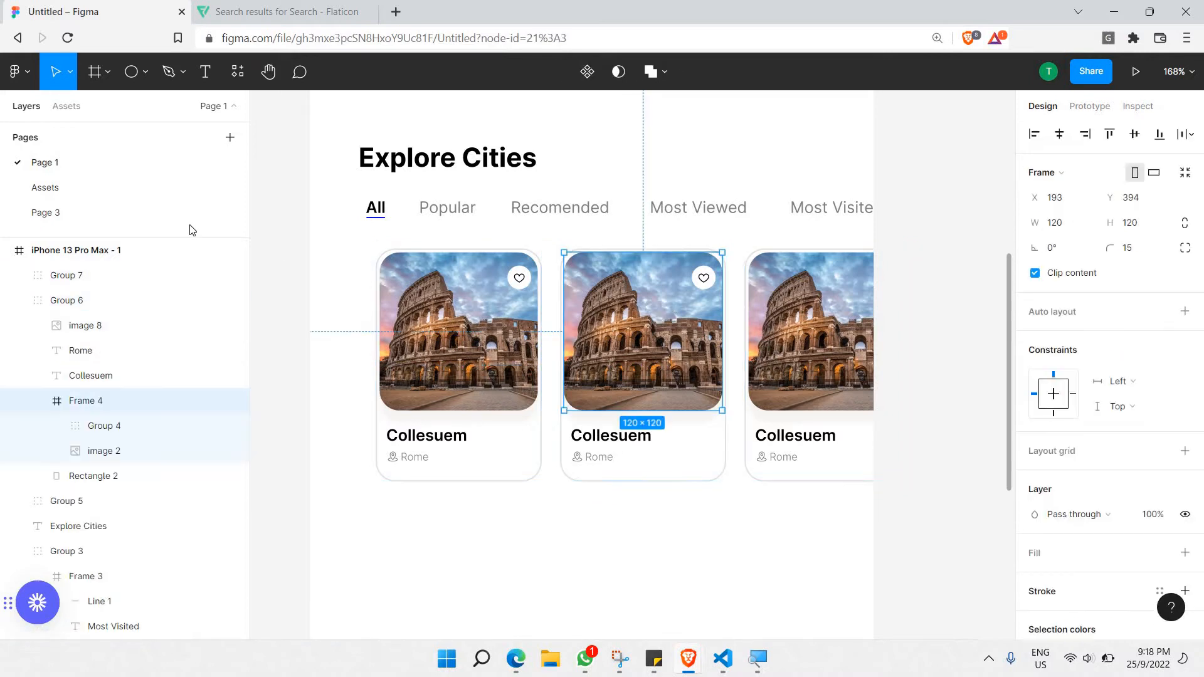
click(165, 187)
scroll(806, 347, down, 5)
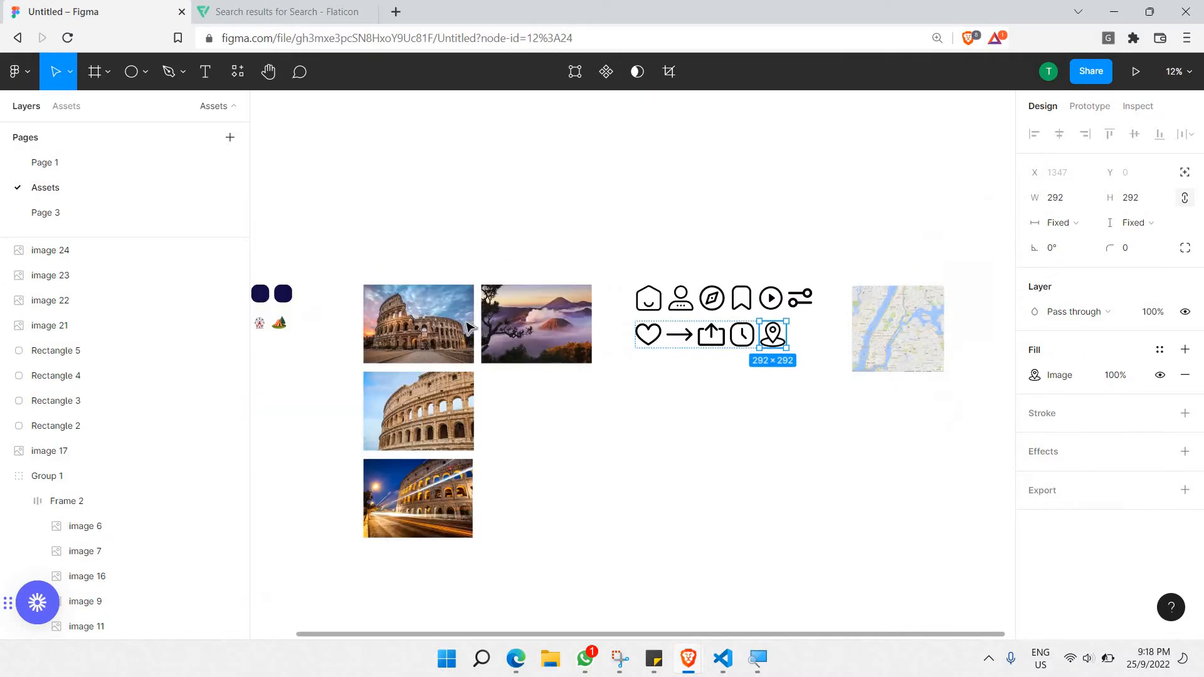
scroll(467, 326, up, 2)
click(608, 301)
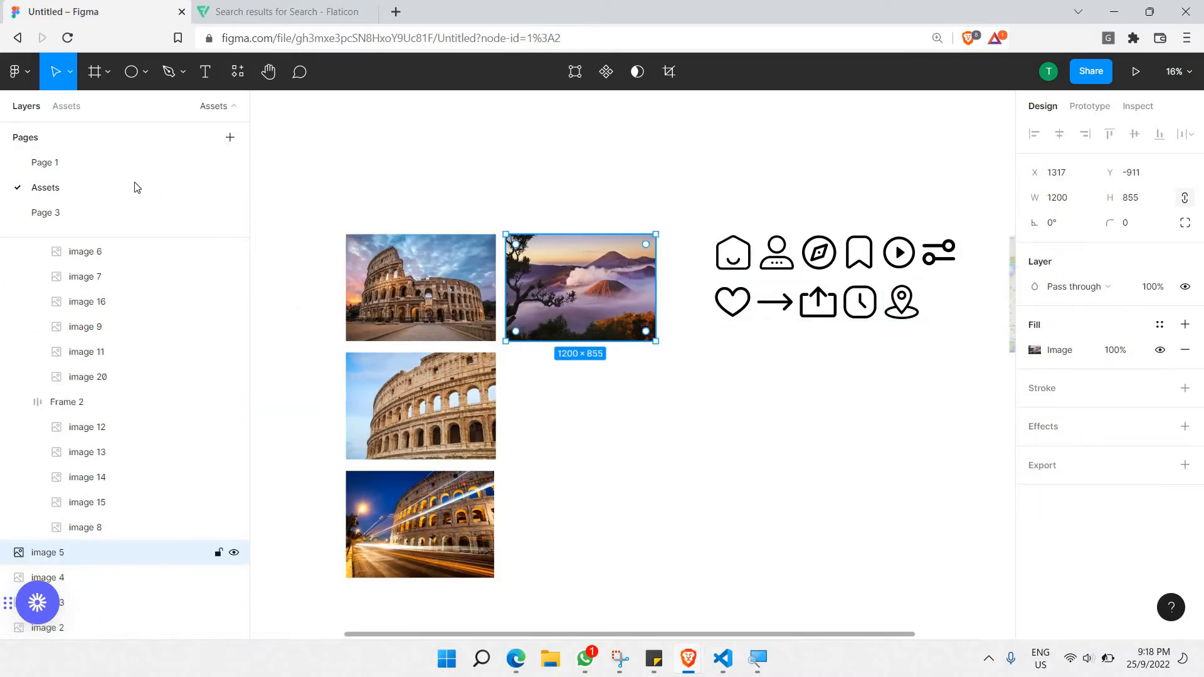
Paste the volcano photo over the Colosseum image inside the middle card's photo frame on Page 1.
click(137, 163)
double_click(688, 332)
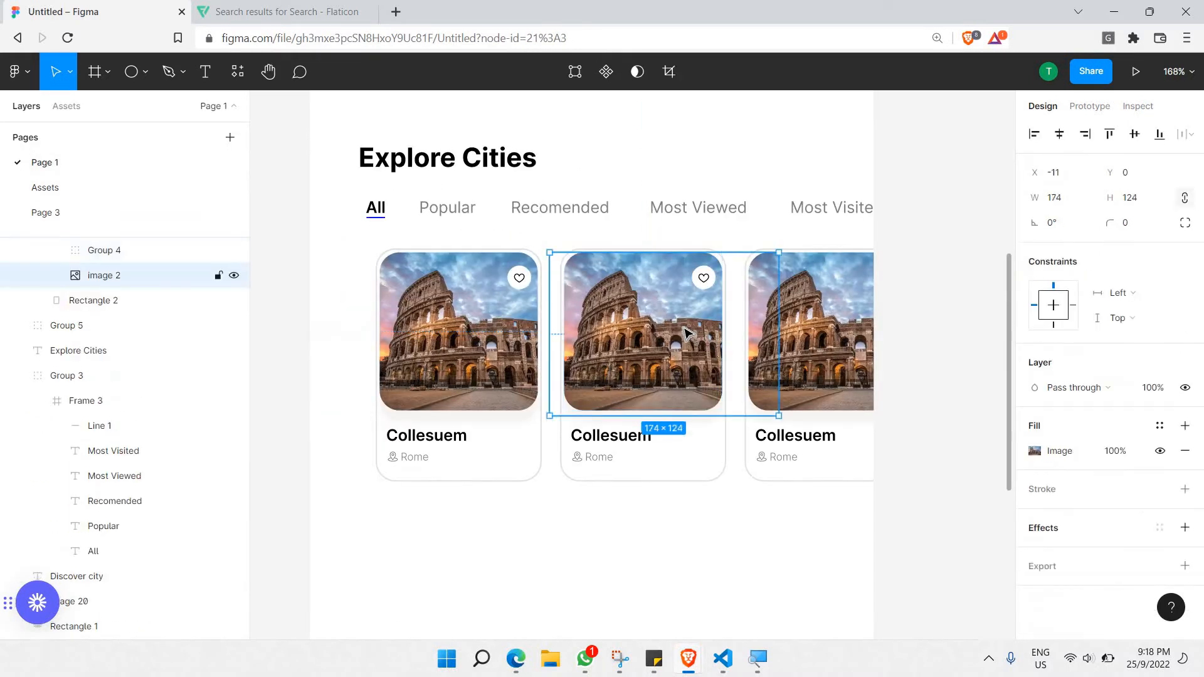
double_click(687, 333)
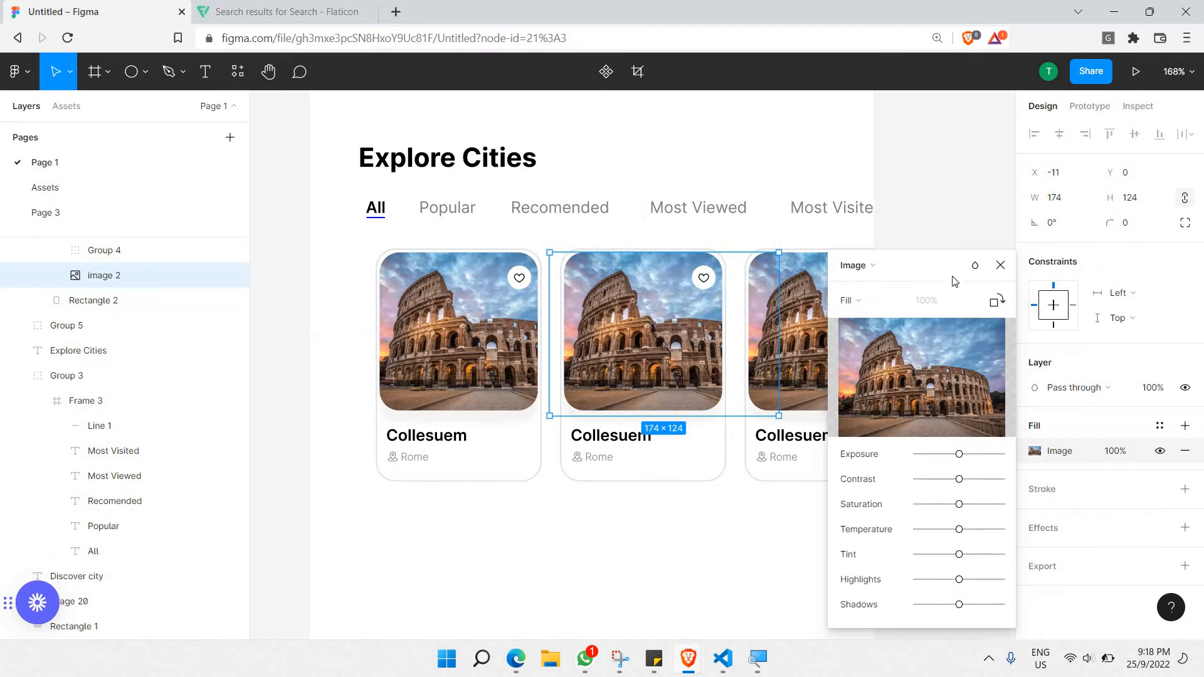
click(701, 339)
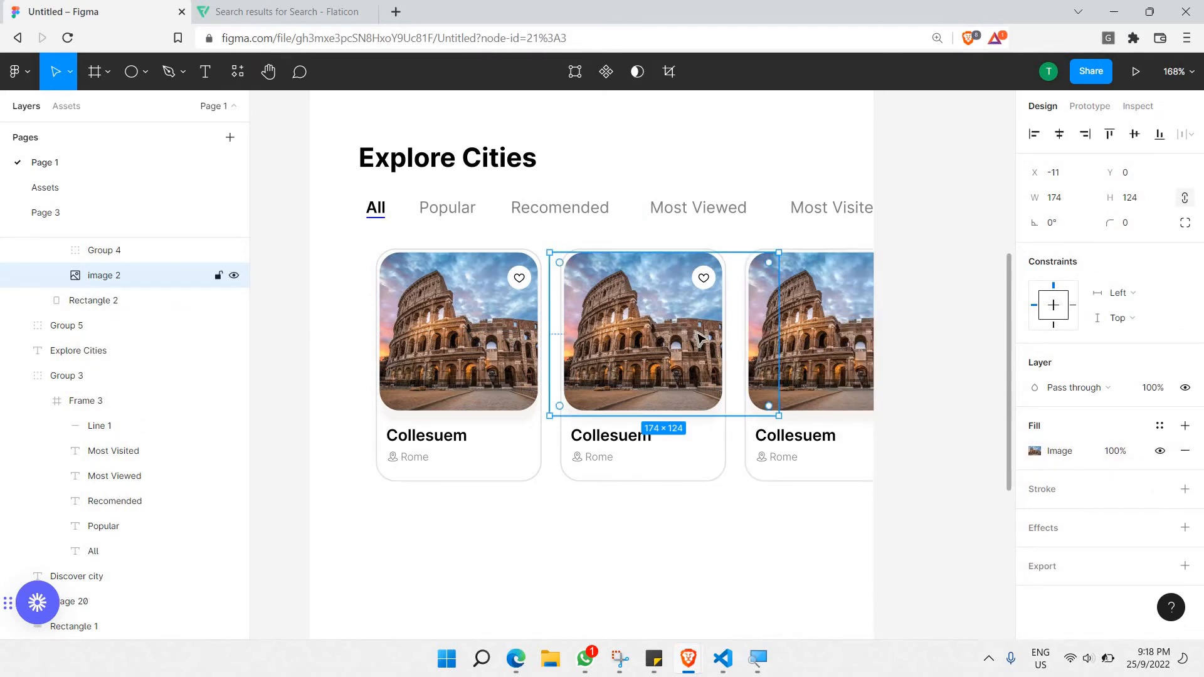
double_click(648, 326)
key(Escape)
key(ctrl+v)
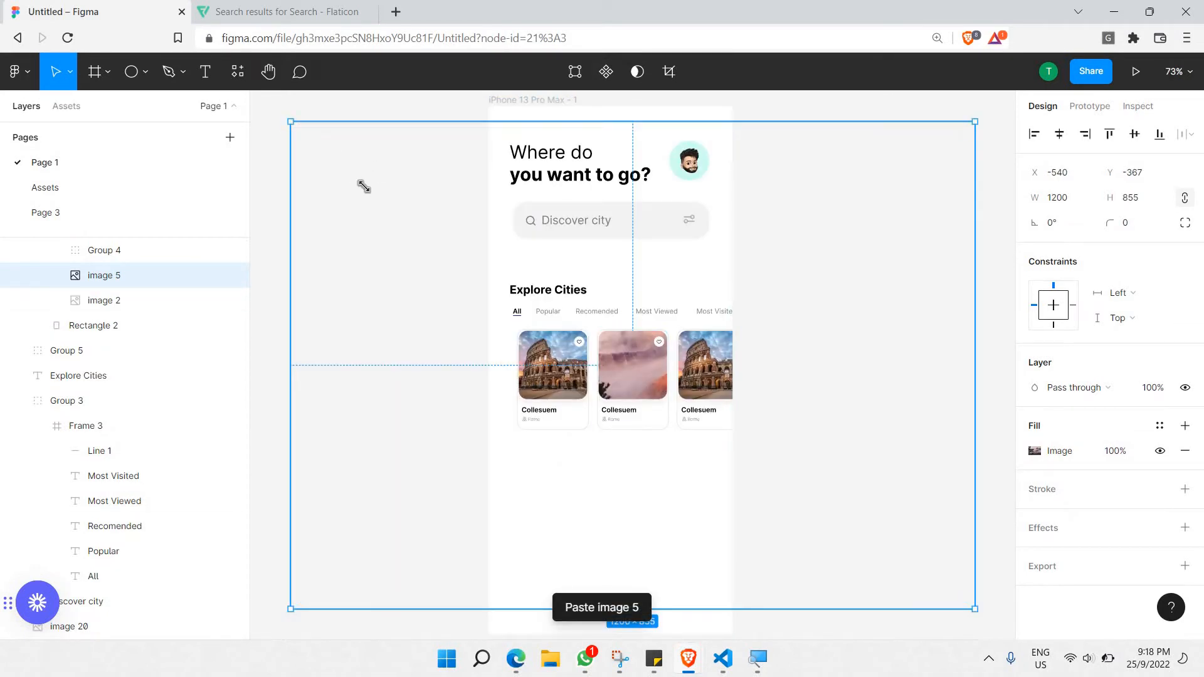
Scale the volcano photo down proportionally to 178 × 127, shift it to X -51 within the middle card's frame, and clear the selection.
drag(364, 187, 865, 564)
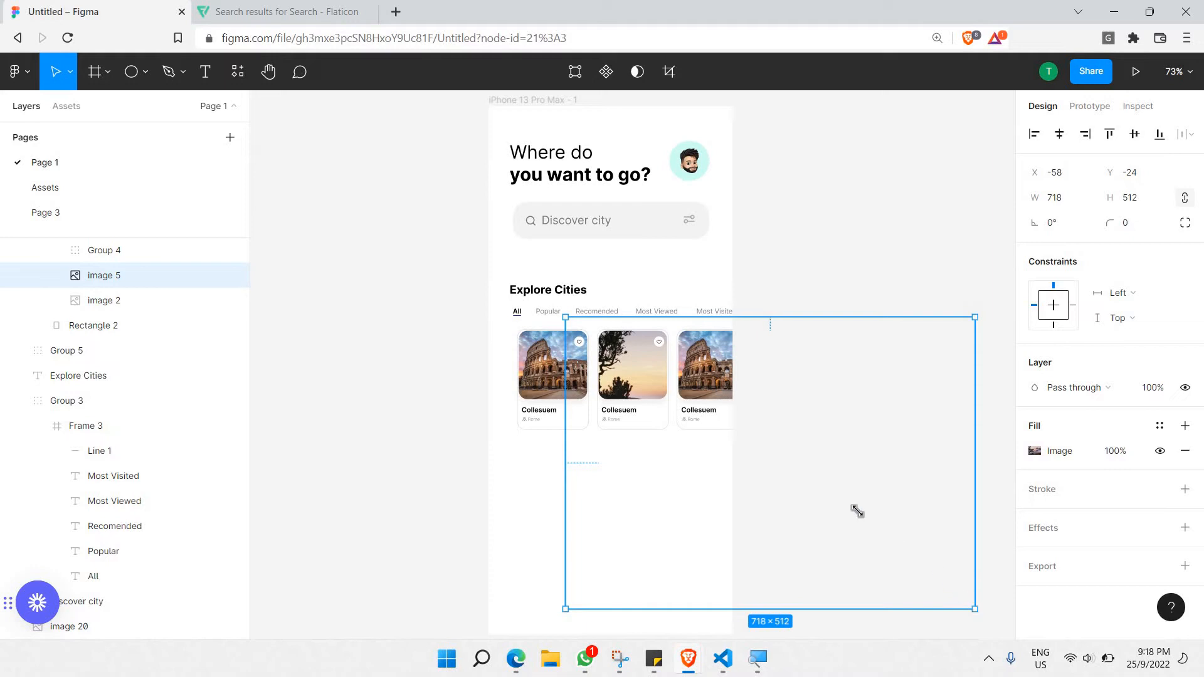
drag(857, 511, 683, 401)
scroll(681, 370, up, 5)
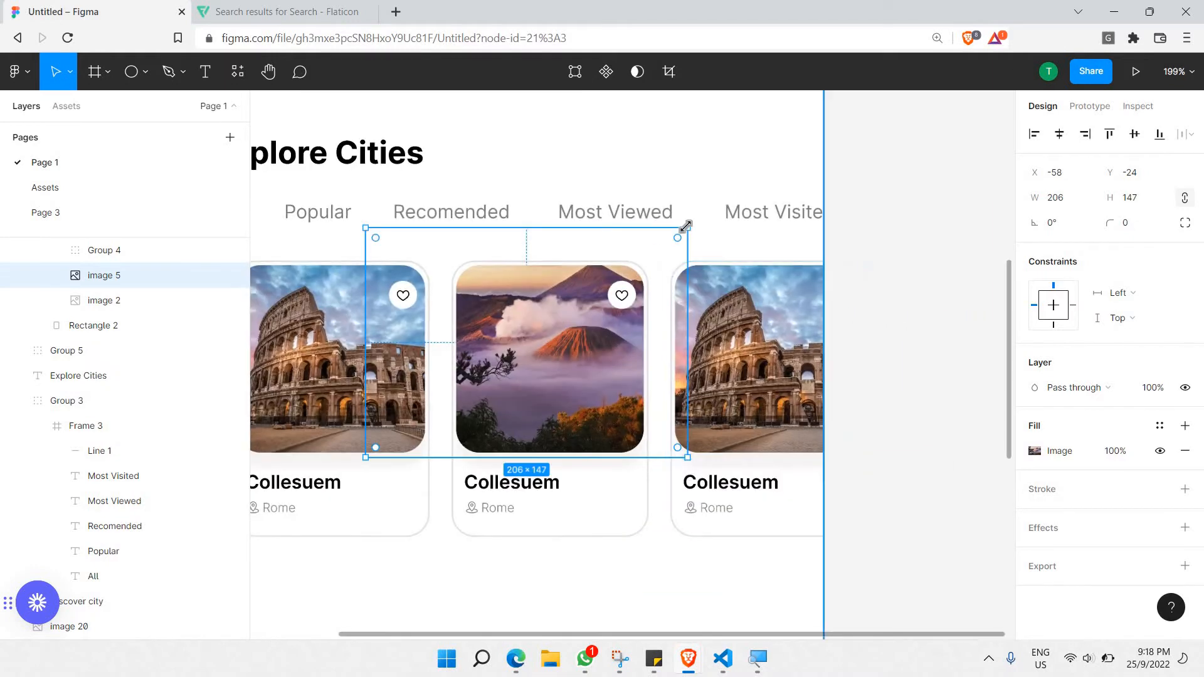
drag(685, 226, 612, 272)
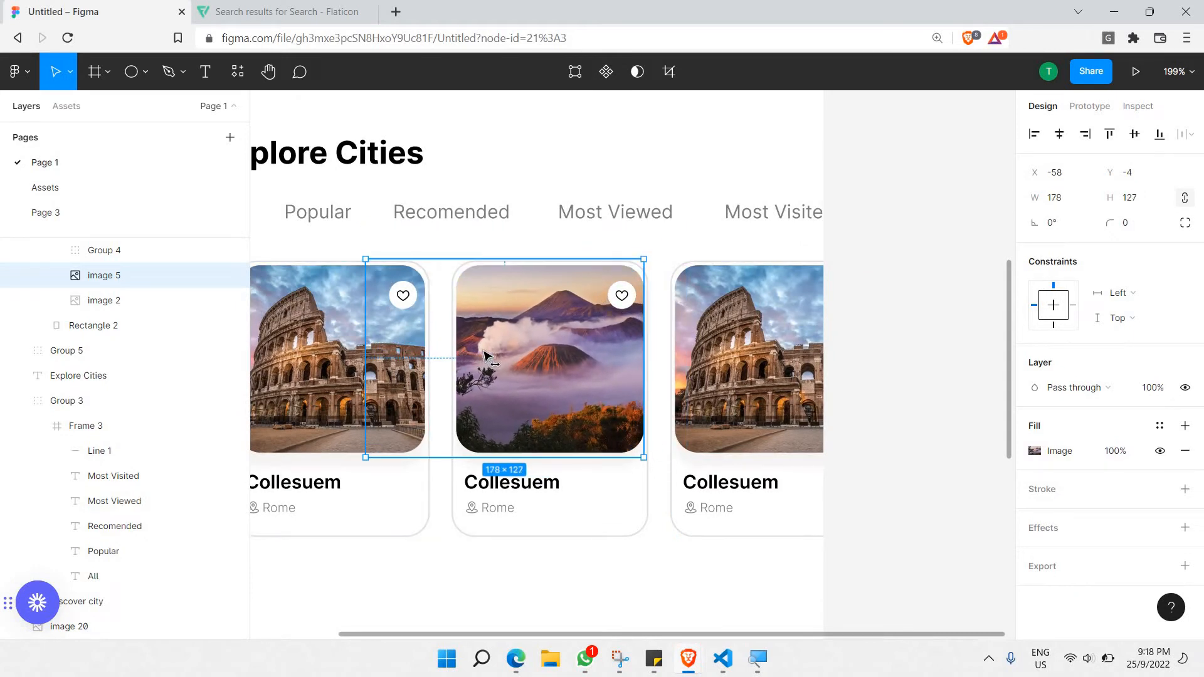
mouse_move(486, 356)
mouse_down()
mouse_move(552, 370)
mouse_move(474, 357)
mouse_up()
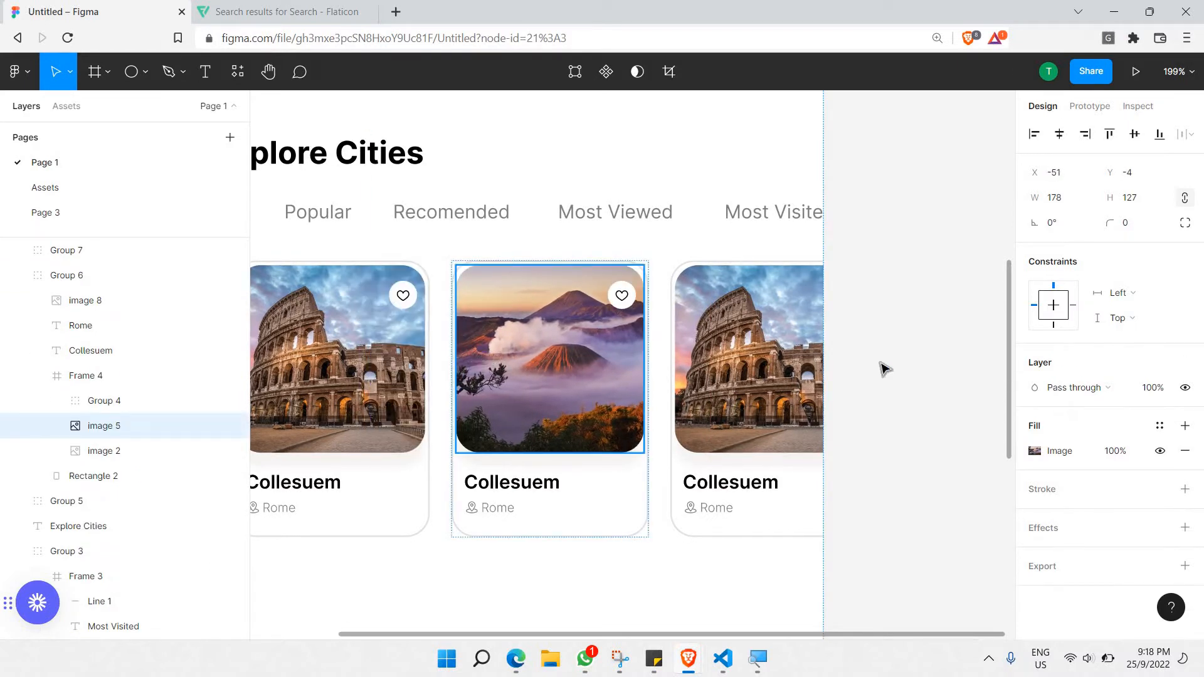
click(917, 376)
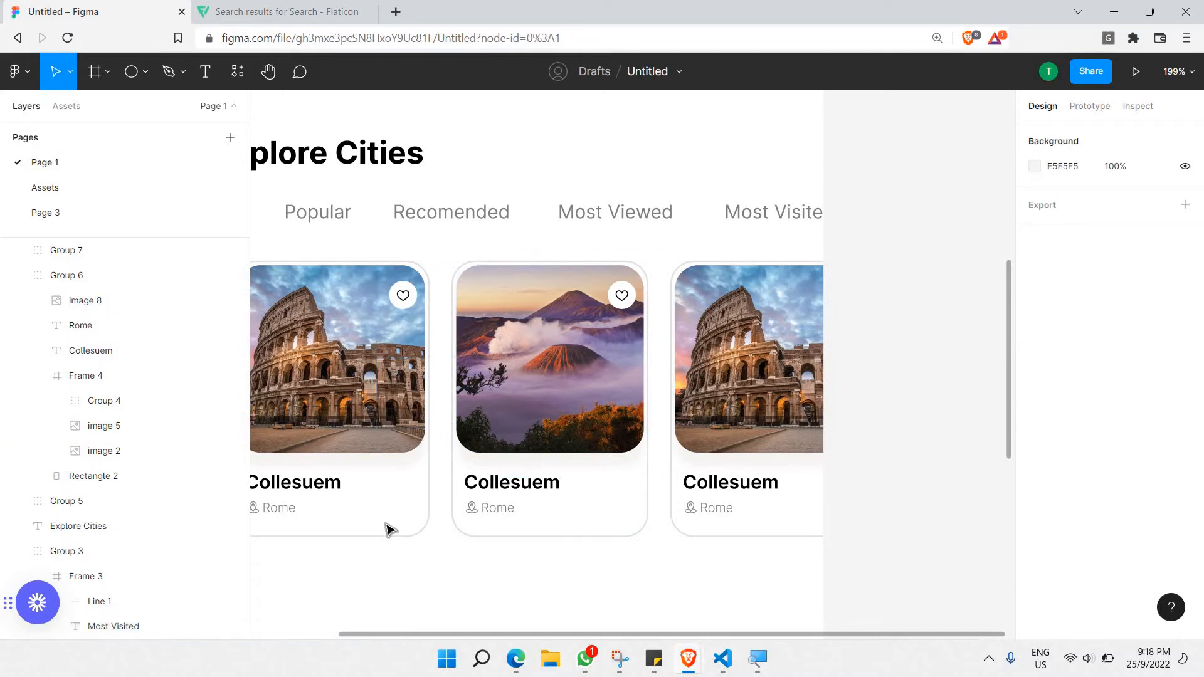
Change the middle card's title to "Mount Bromo" and widen its text box to 86 so it fits on one line.
click(478, 483)
double_click(478, 483)
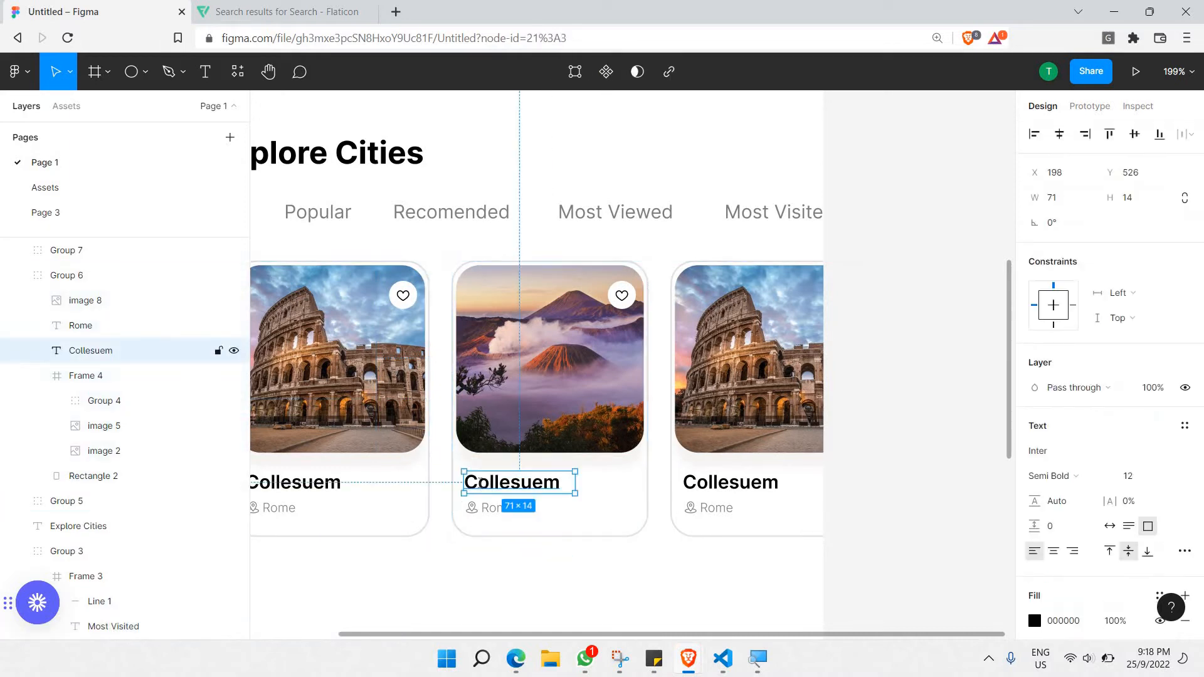
double_click(478, 483)
text(Mount Brom)
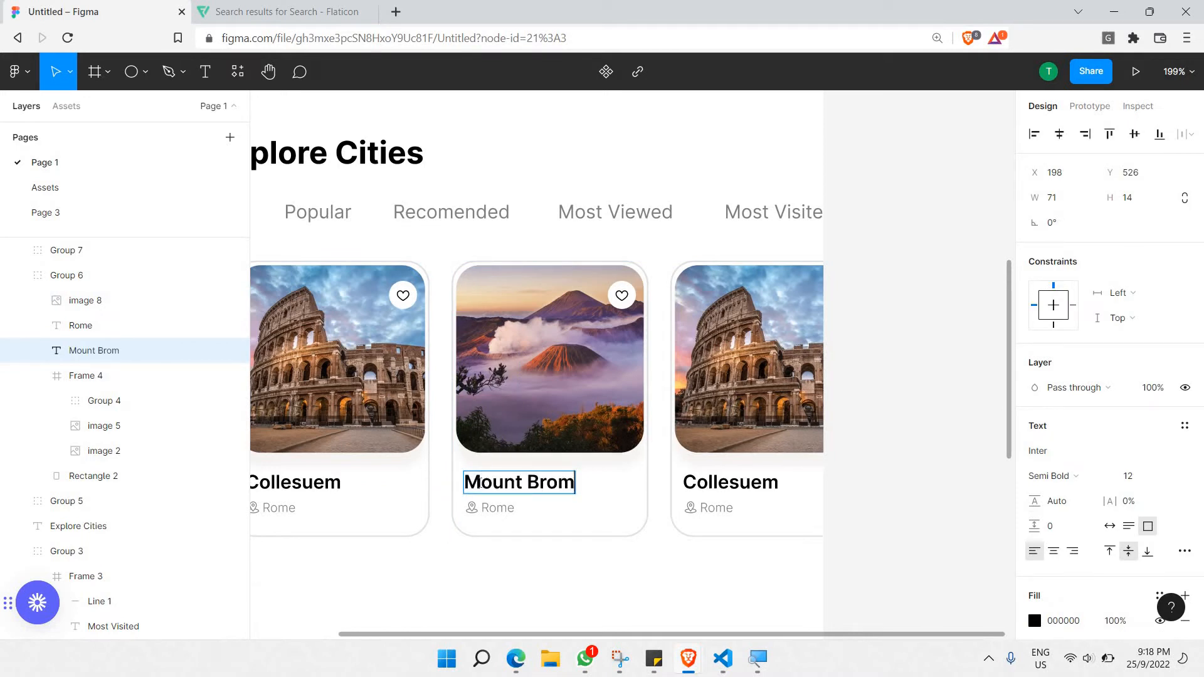
text(ep)
key(BackSpace)
key(BackSpace)
text(p)
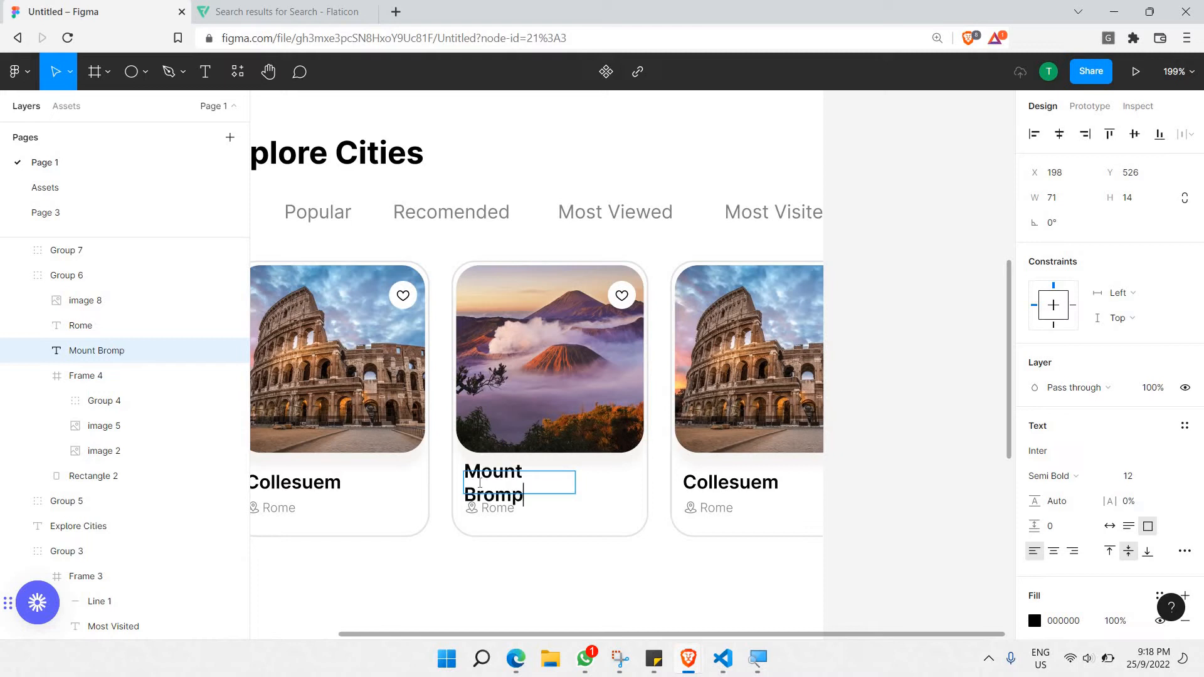
key(BackSpace)
text(o)
key(Escape)
drag(576, 483, 600, 482)
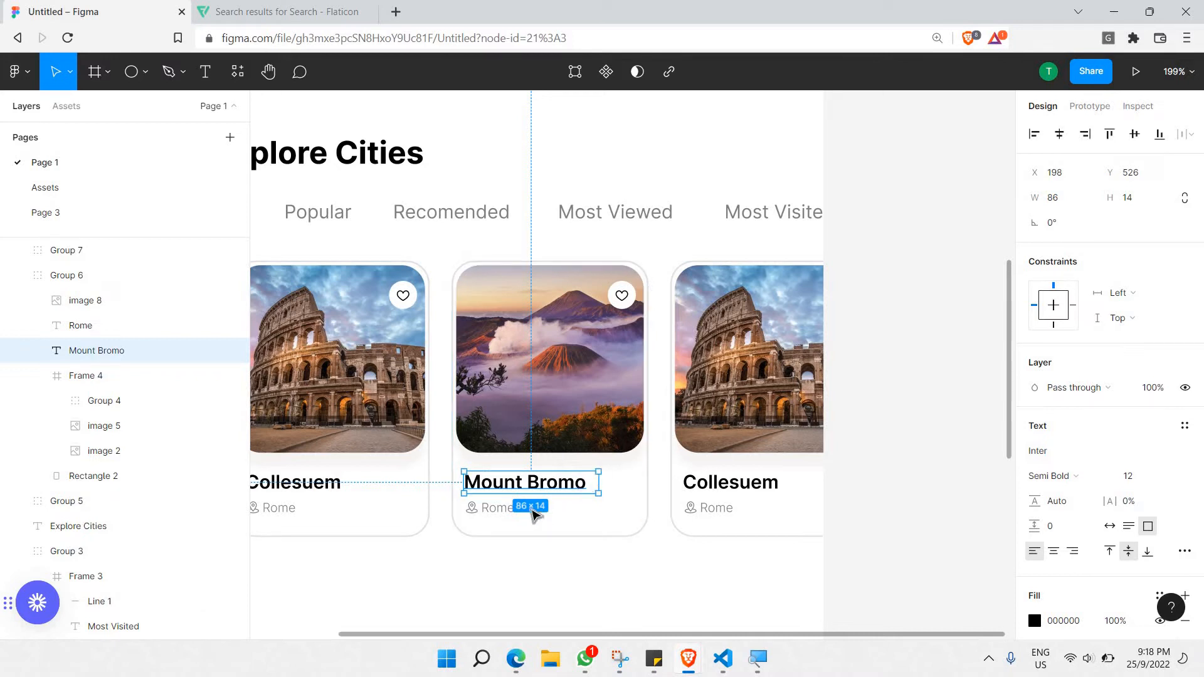
Change the middle card's location label to "Indonesia" and clear the selection.
double_click(504, 509)
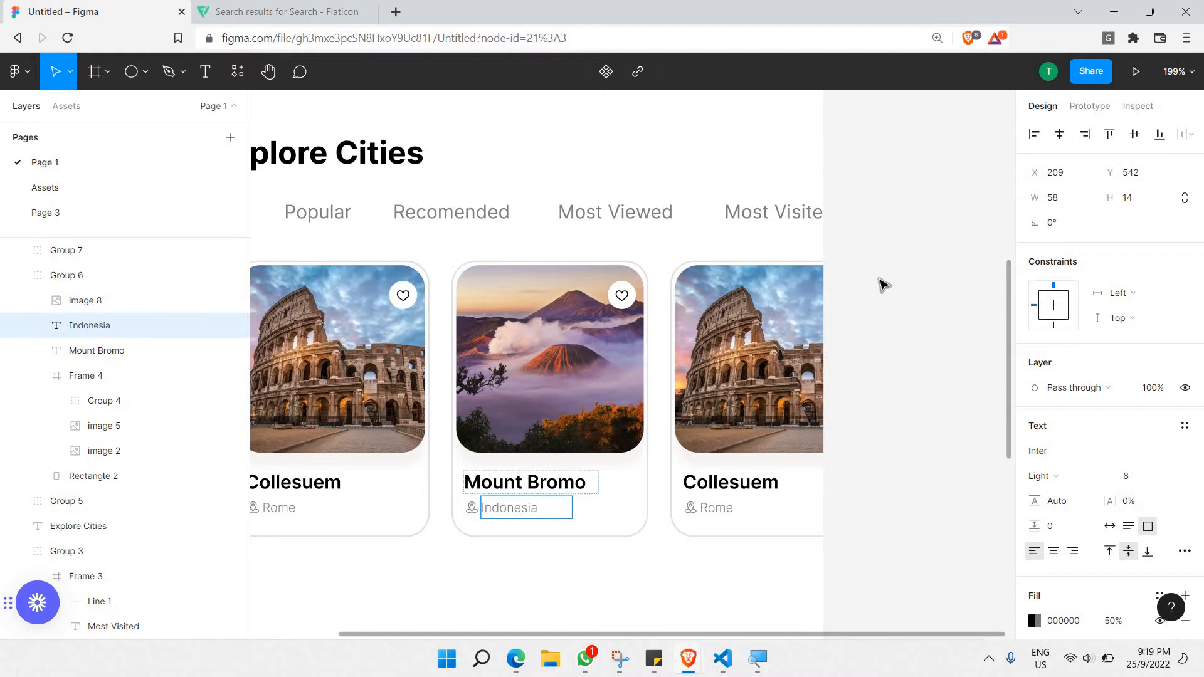
key(Escape)
click(882, 282)
Combine the three city cards under Explore Cities into one horizontal auto layout frame.
scroll(882, 282, down, 3)
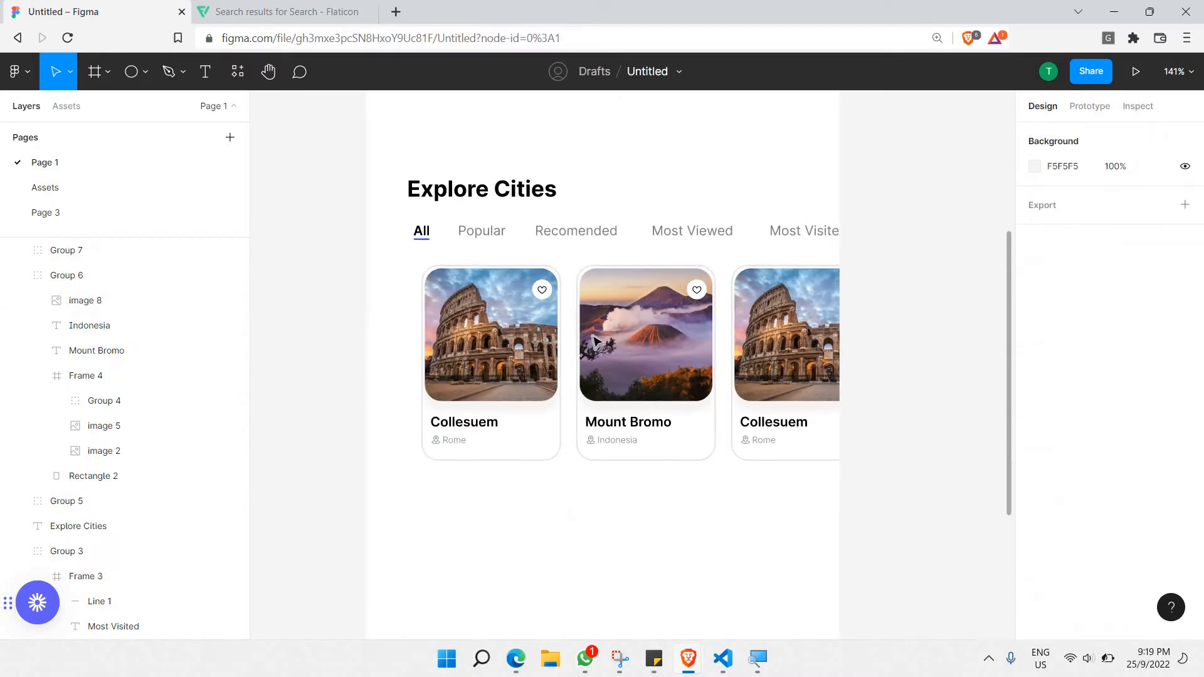
click(533, 344)
shift+click(646, 326)
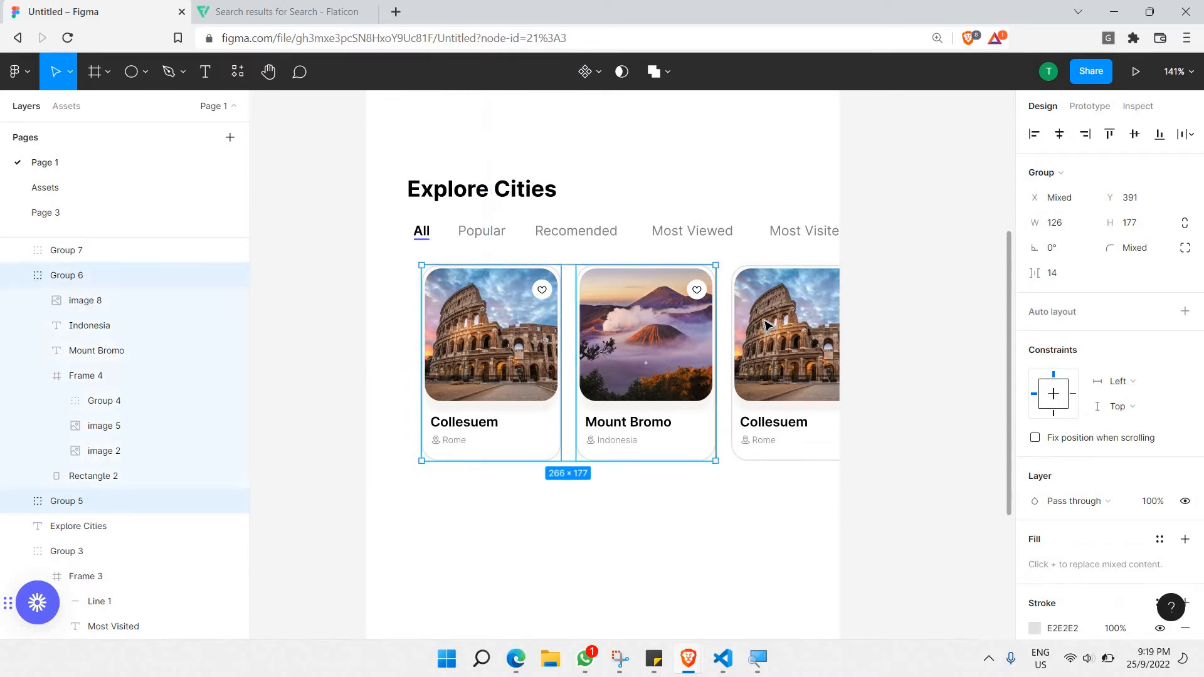
shift+click(764, 324)
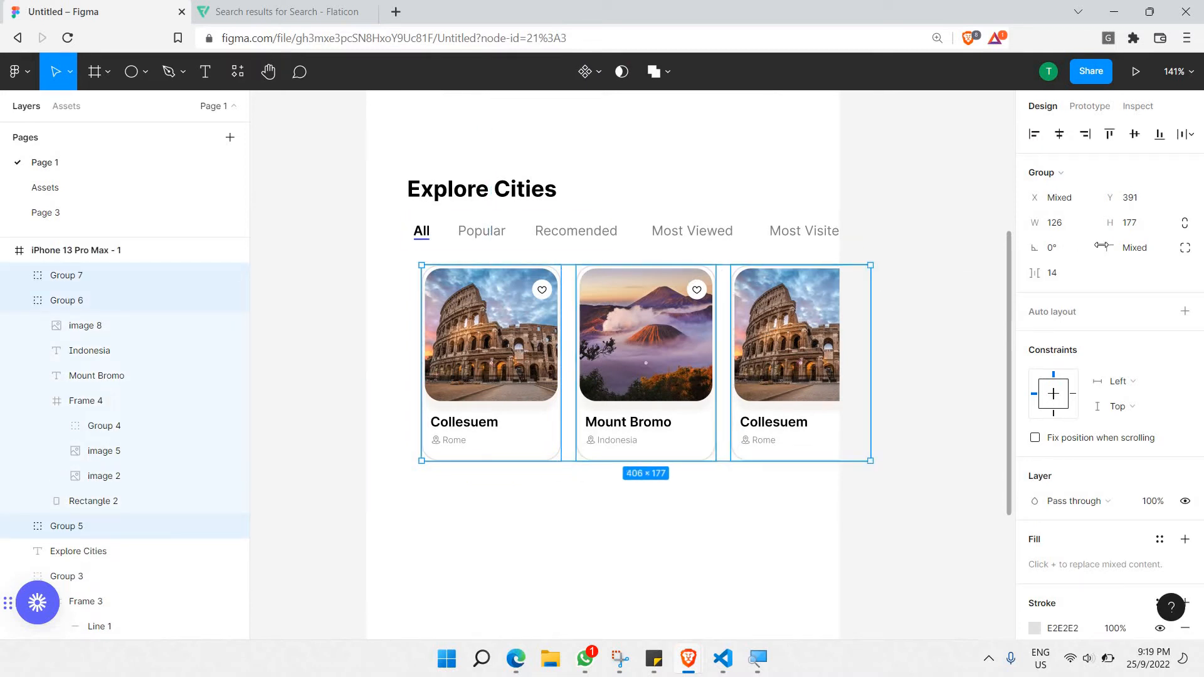
click(1186, 312)
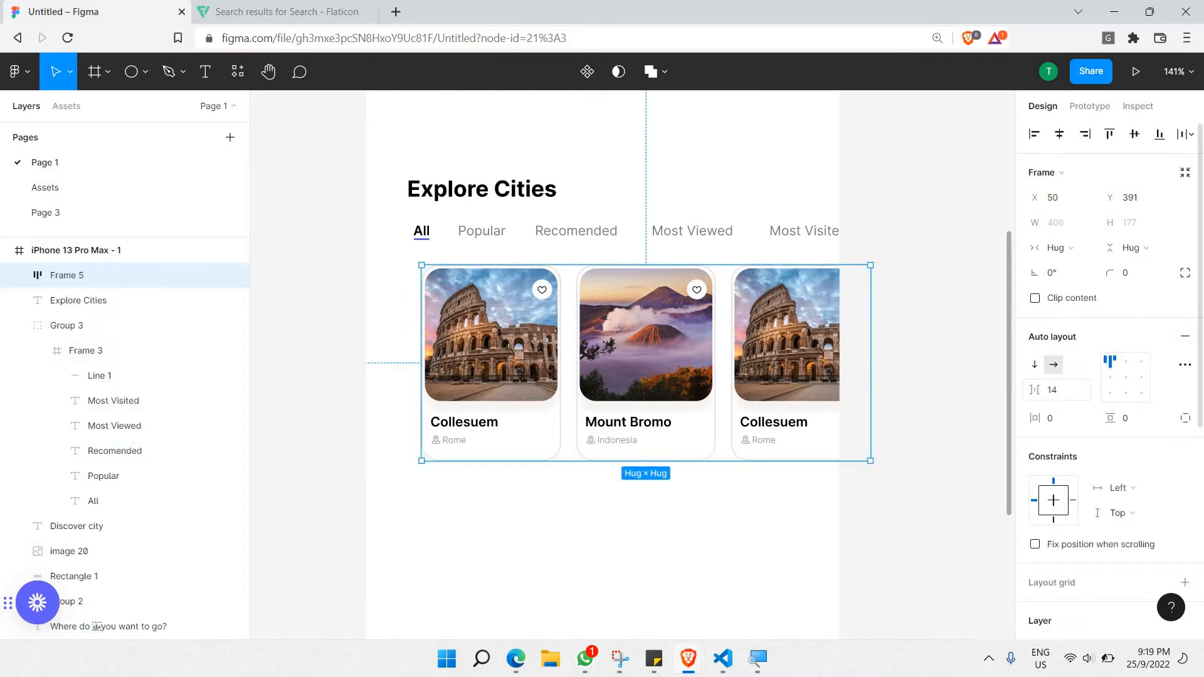
Set the city card row's item spacing to 9 and align the row with the Explore Cities heading at X 37.
mouse_move(1042, 393)
mouse_down()
mouse_move(1064, 396)
mouse_move(1041, 396)
mouse_up()
click(955, 306)
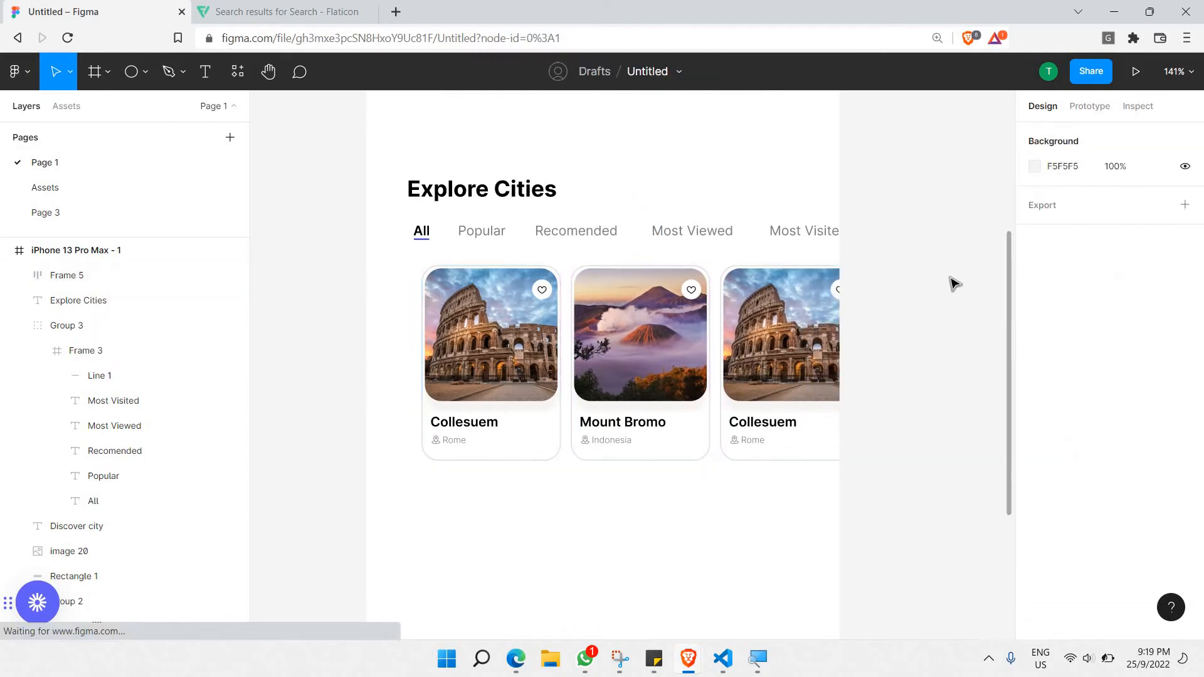
click(561, 323)
drag(557, 324, 550, 322)
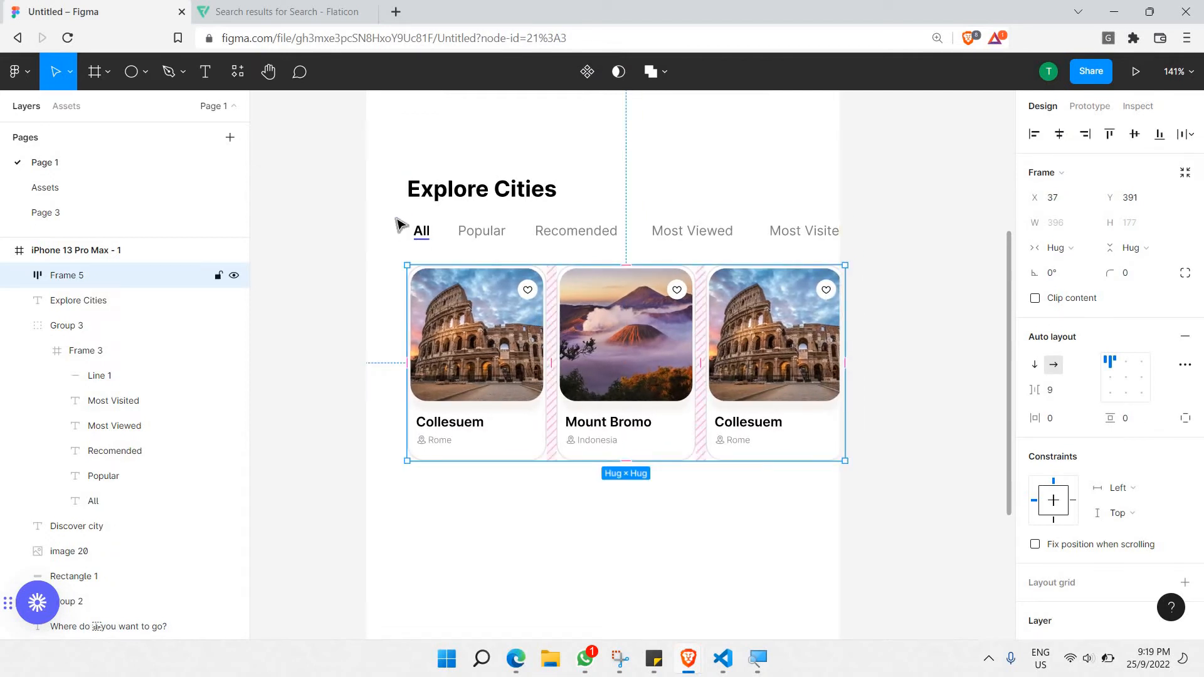
Nudge the category filter row above the city cards 3 px left to X 34.
click(439, 243)
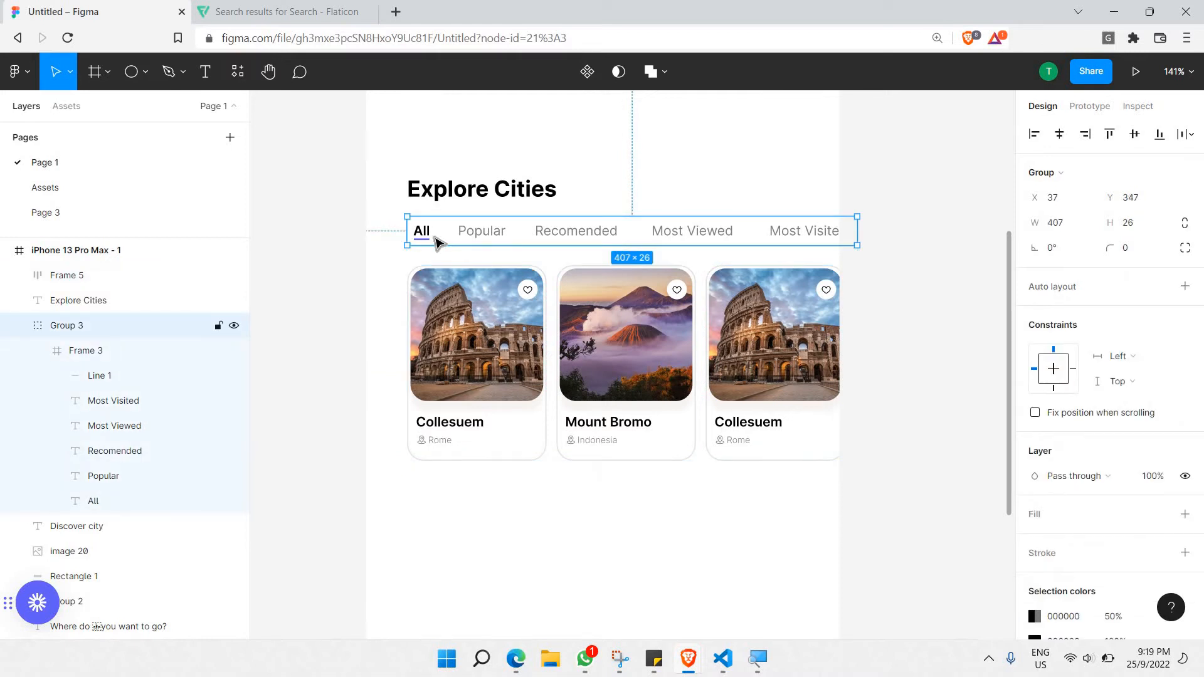
key(Left)
key(Left)
key(Left)
Move the Explore Cities heading, filter row and city cards together slightly upward.
scroll(455, 277, down, 3)
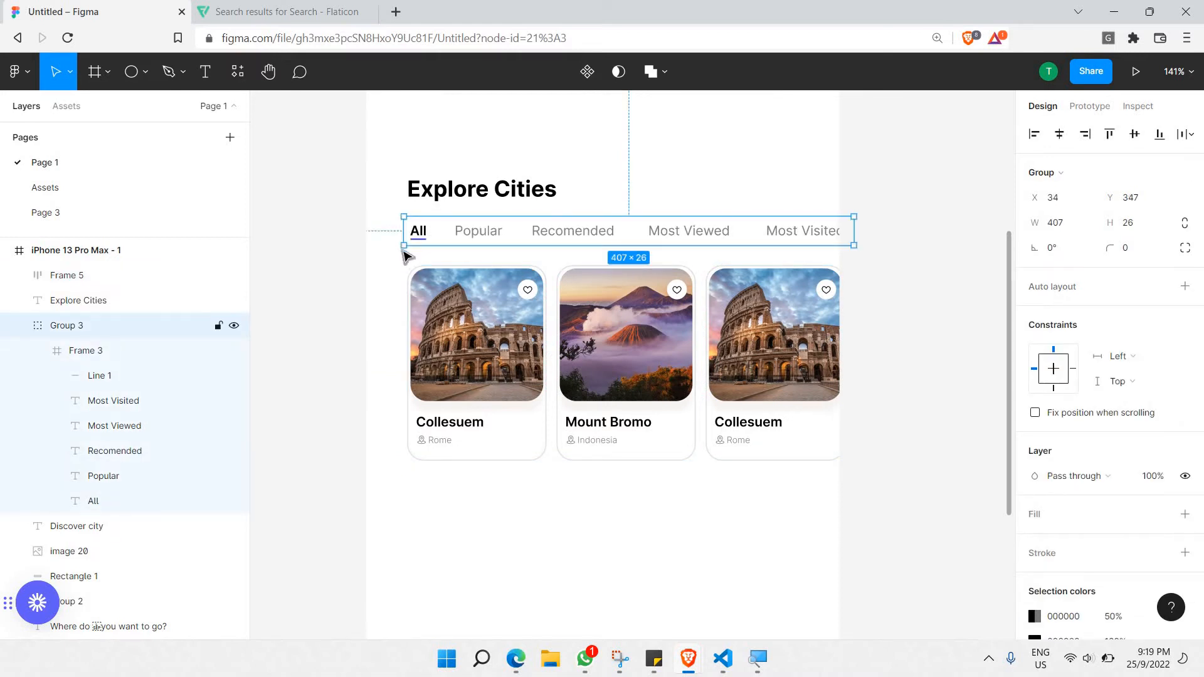
scroll(403, 255, up, 5)
scroll(395, 345, down, 2)
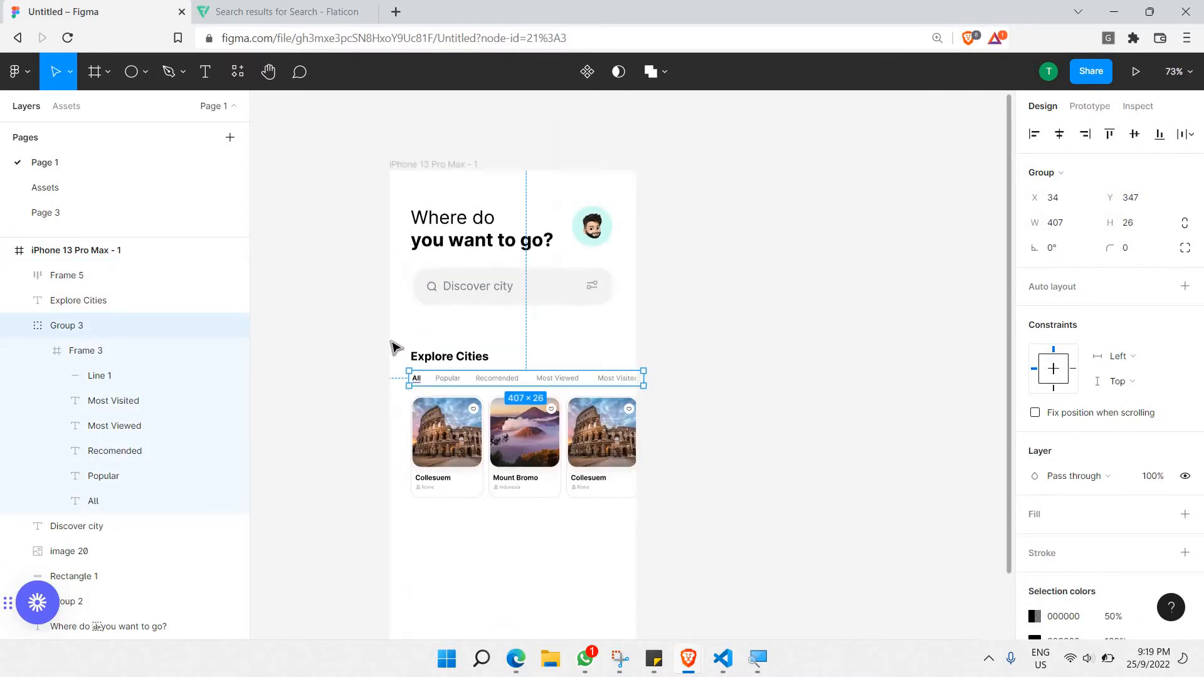
scroll(395, 345, up, 3)
scroll(396, 344, down, 2)
scroll(395, 344, down, 3)
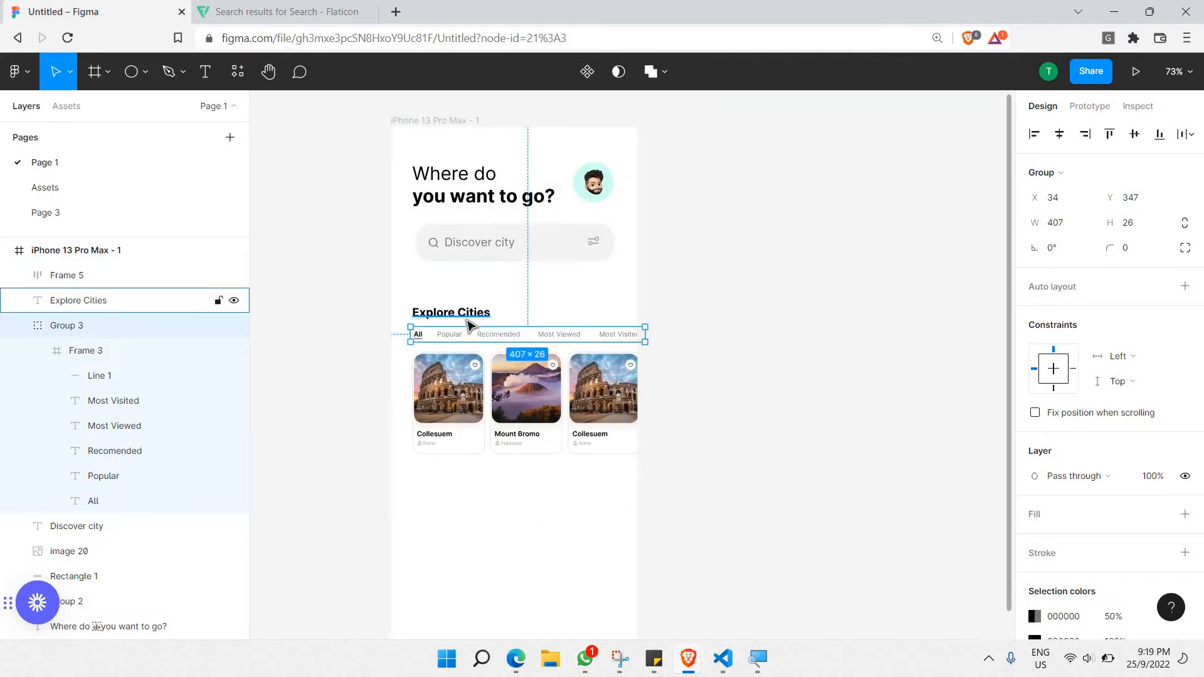
click(468, 317)
shift+click(469, 340)
key(shift+a)
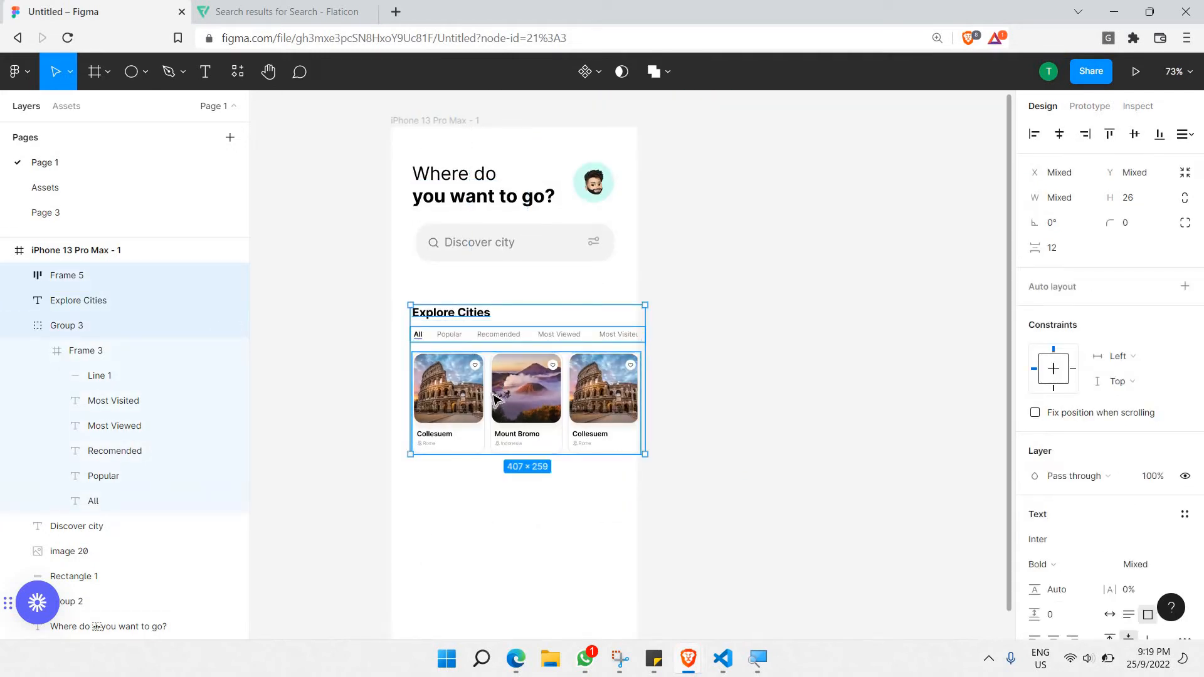
click(376, 403)
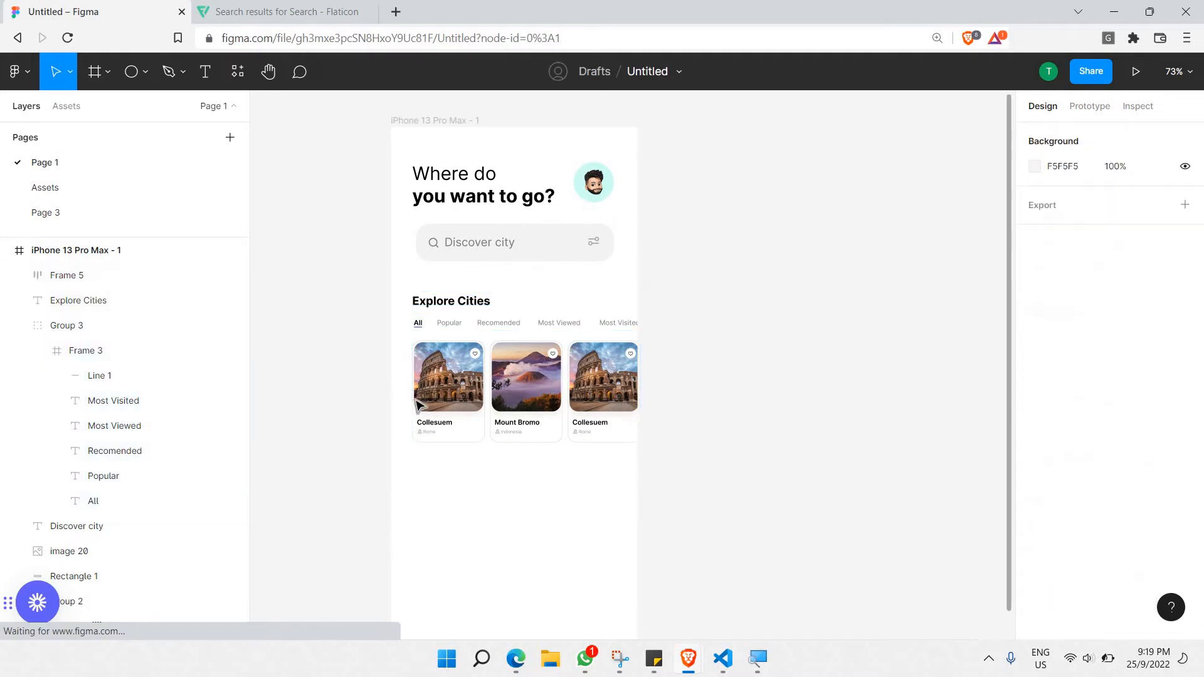
Duplicate the Explore Cities heading and place the copy below the city cards at about X 37, Y 604.
scroll(519, 352, down, 2)
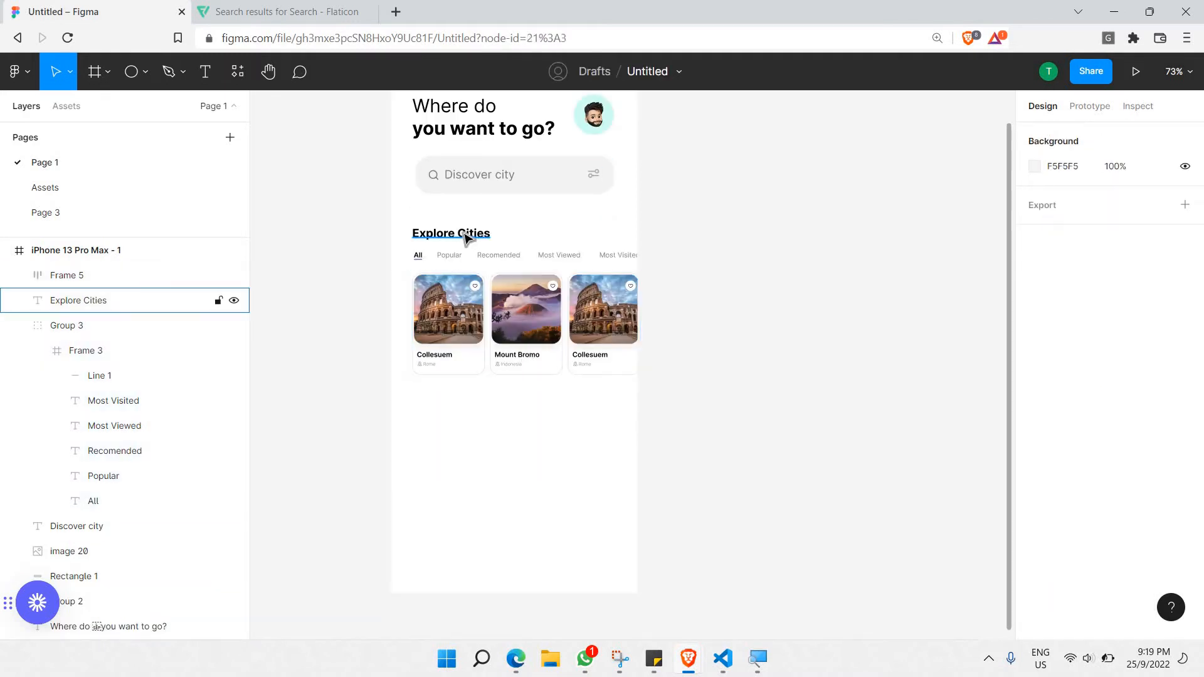
click(467, 237)
key(ctrl+v)
drag(467, 237, 458, 420)
scroll(457, 422, up, 5)
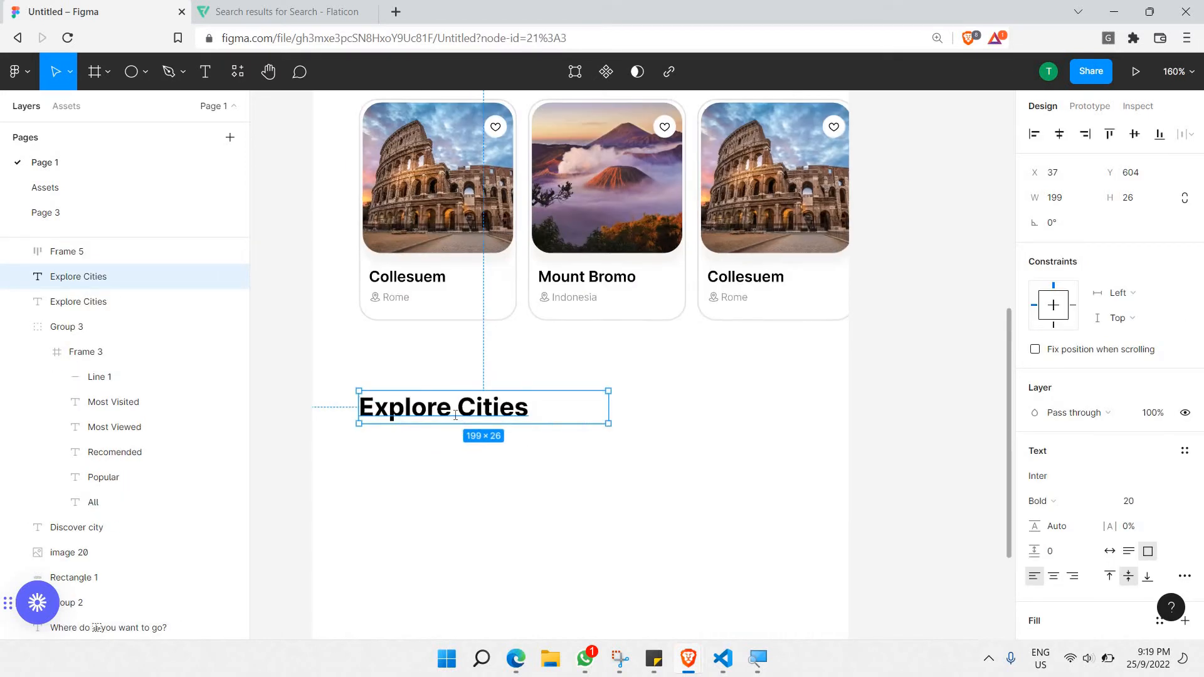
Change the duplicated heading's text to "Categories".
double_click(456, 417)
key(ctrl+a)
text(Cat)
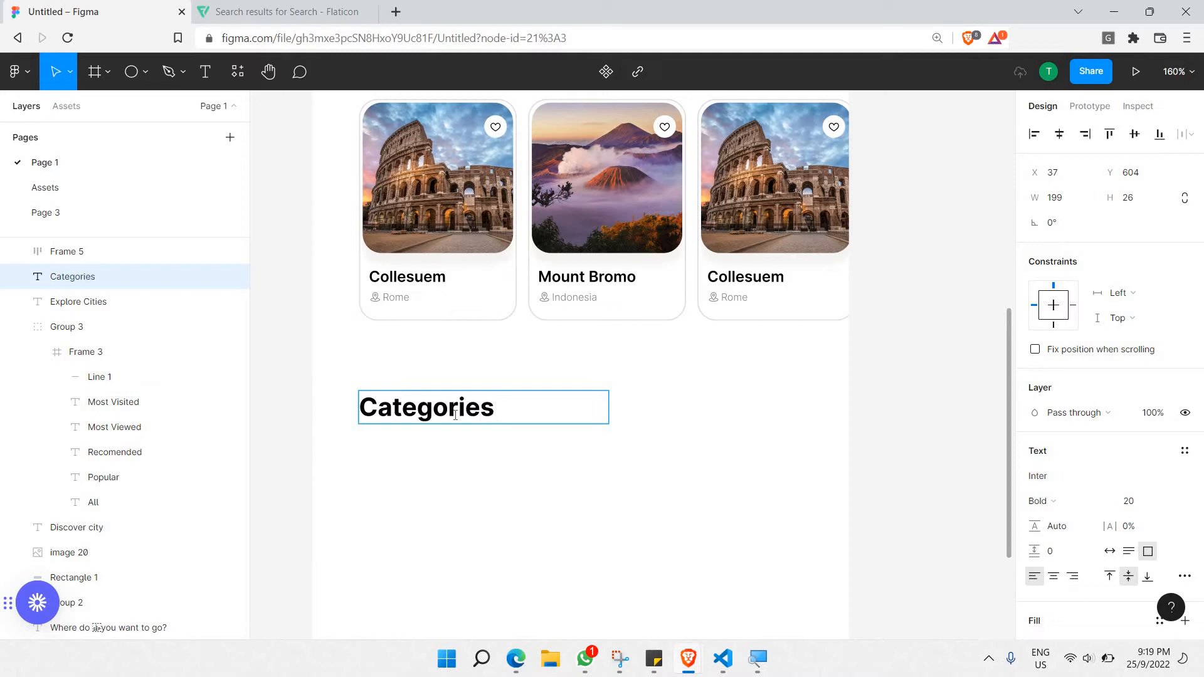
click(460, 443)
Draw a circle about 68 × 68 with the Ellipse tool just below the Categories heading.
scroll(460, 443, down, 5)
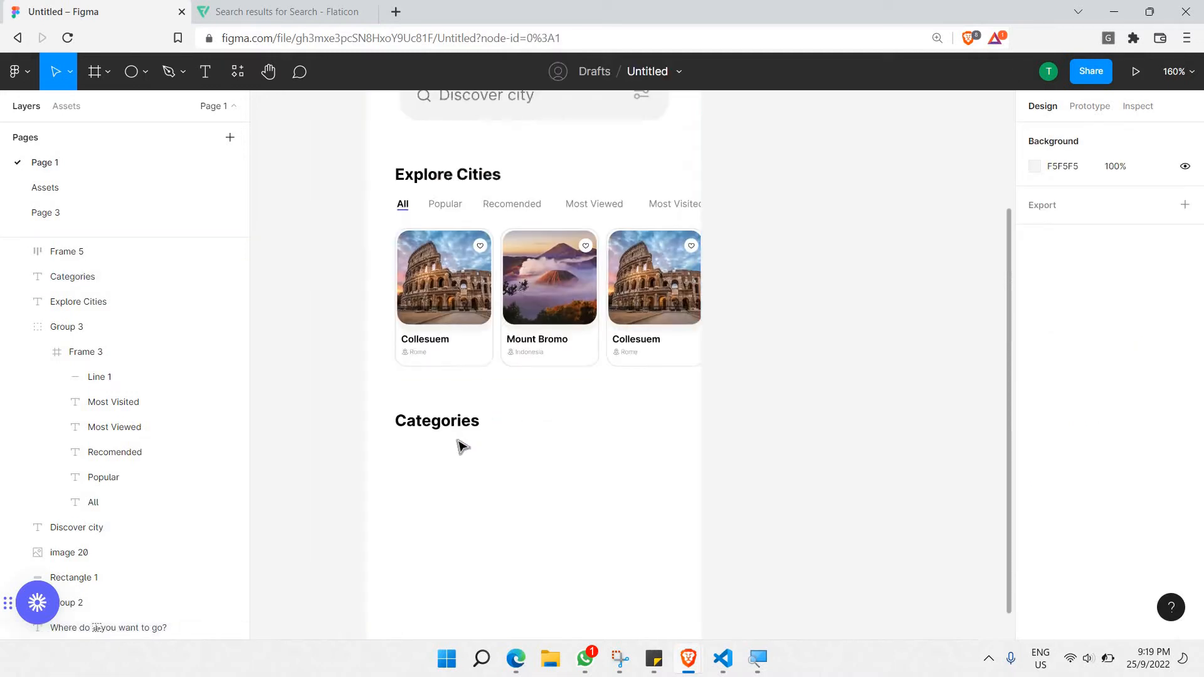
scroll(422, 422, down, 1)
scroll(396, 278, down, 3)
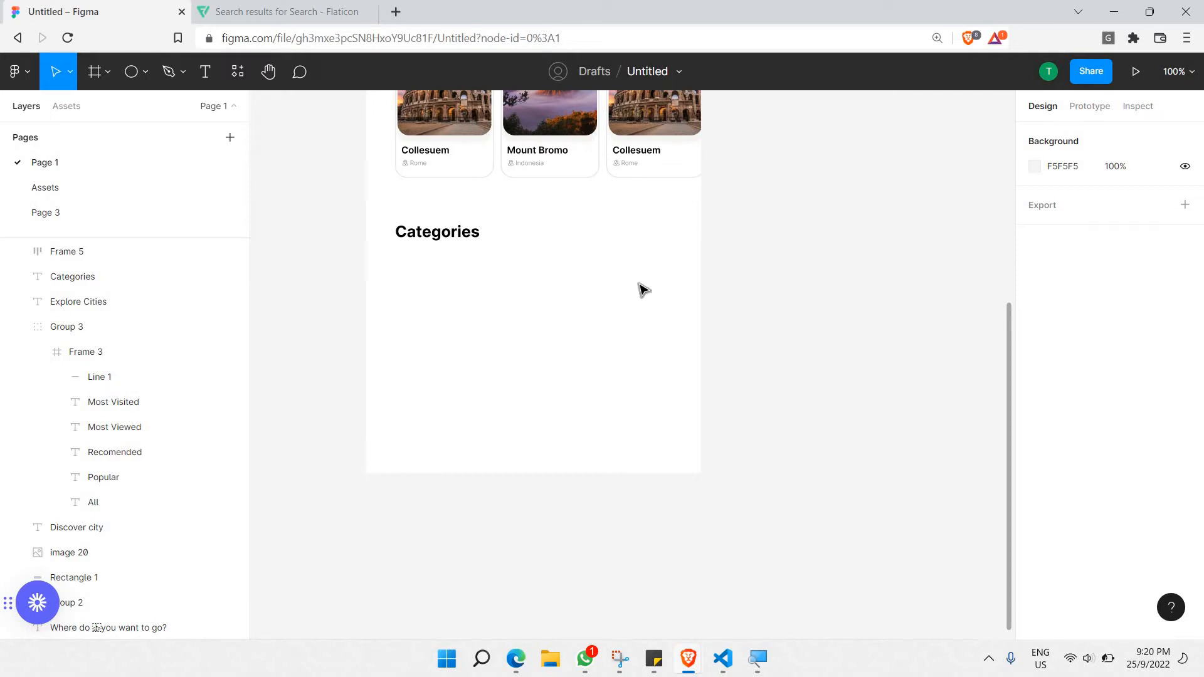
scroll(494, 259, up, 2)
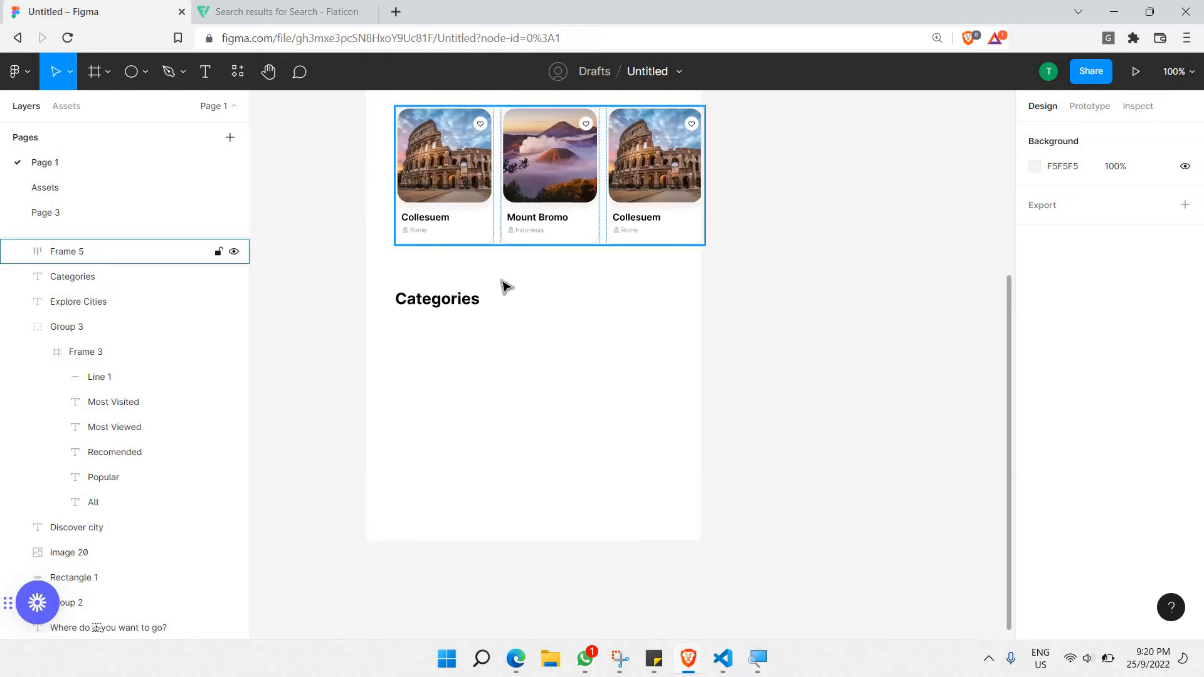
click(134, 74)
click(145, 73)
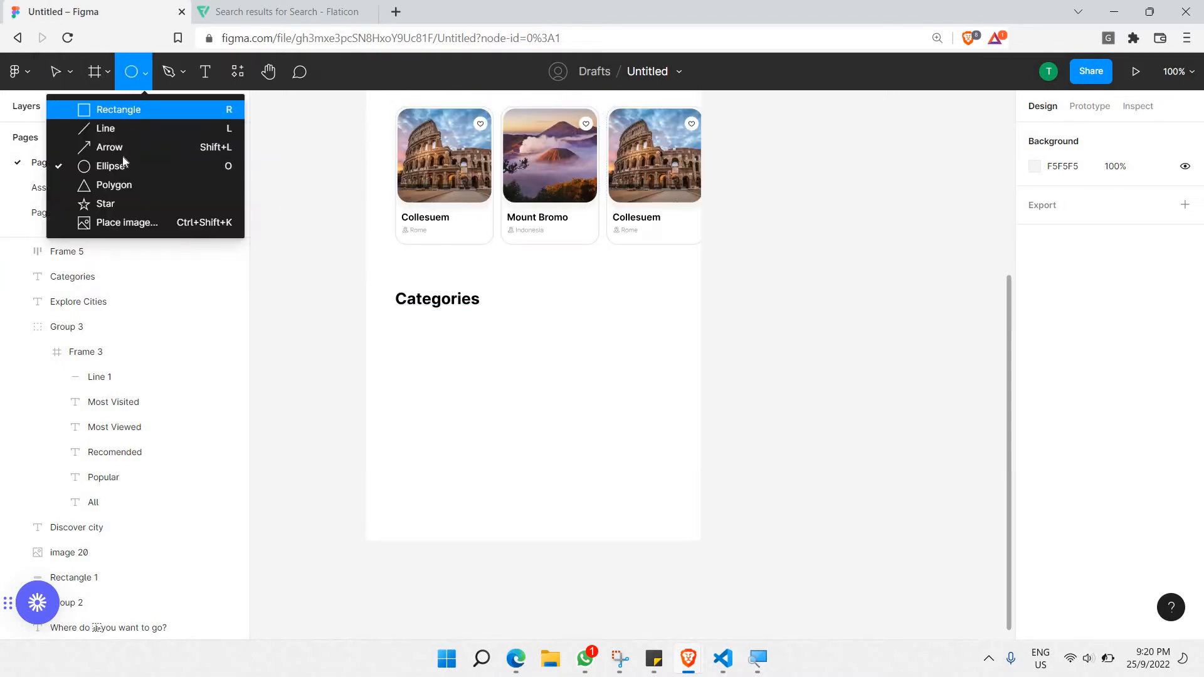
click(125, 167)
drag(428, 344, 442, 379)
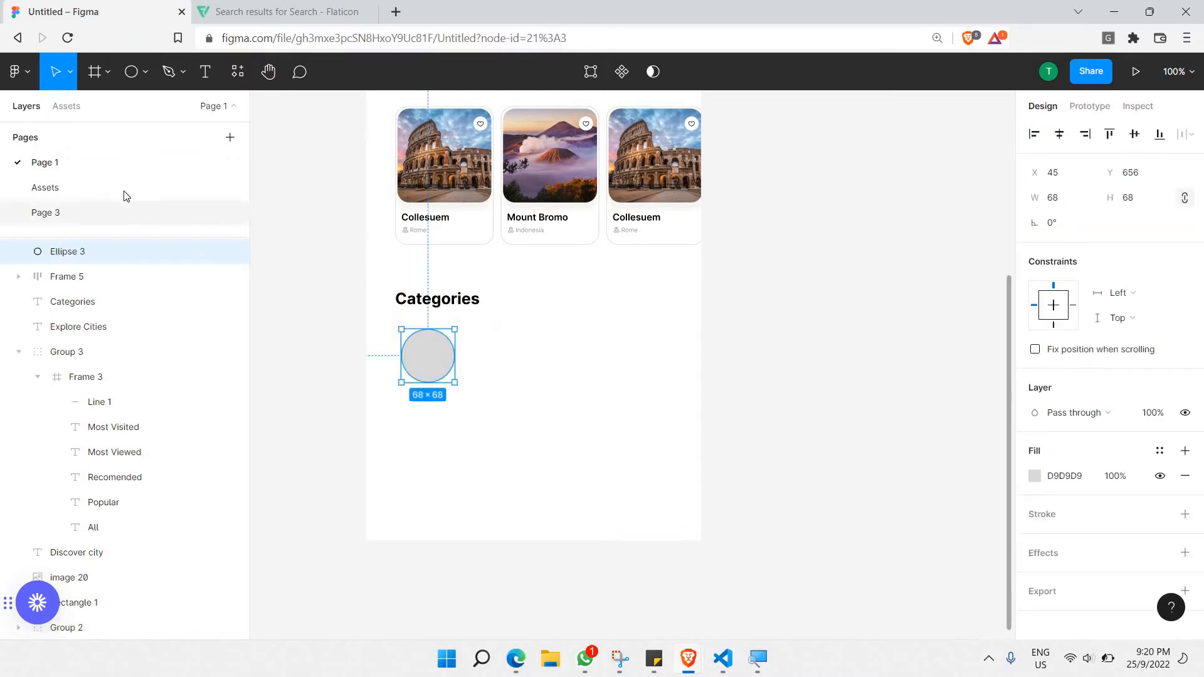
Copy the mountain image from the Assets page and paste it into the phone frame on Page 1.
scroll(446, 315, down, 4)
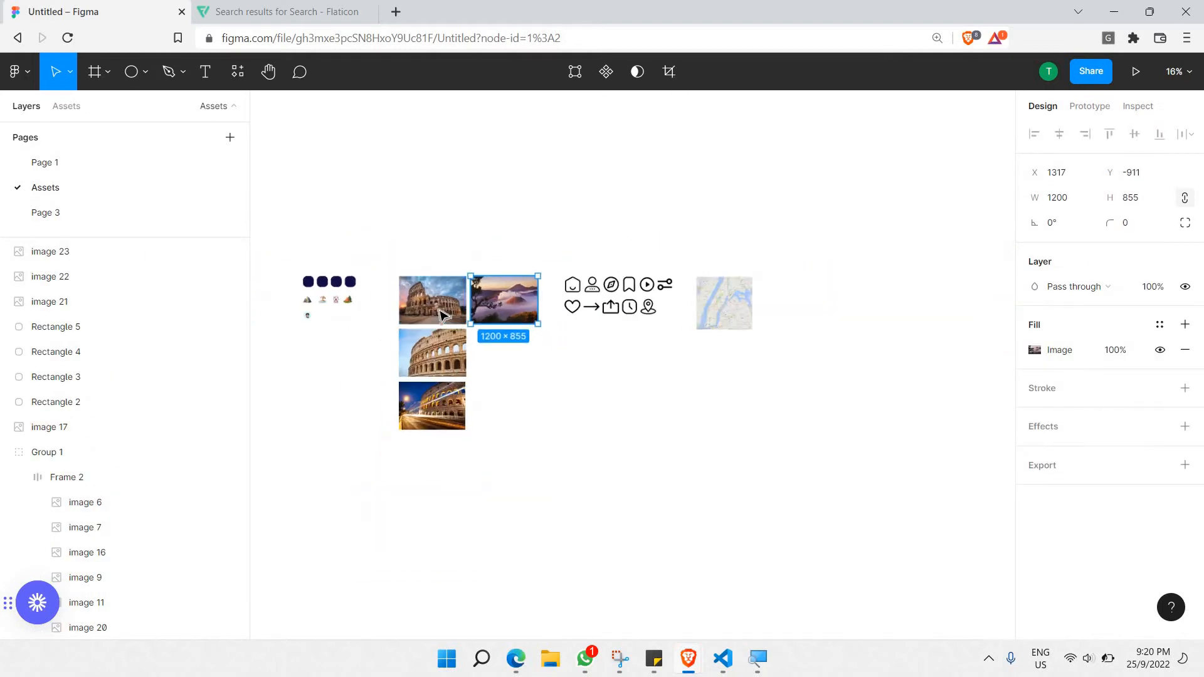
scroll(446, 315, left, 4)
scroll(445, 312, up, 4)
scroll(538, 341, up, 5)
click(537, 338)
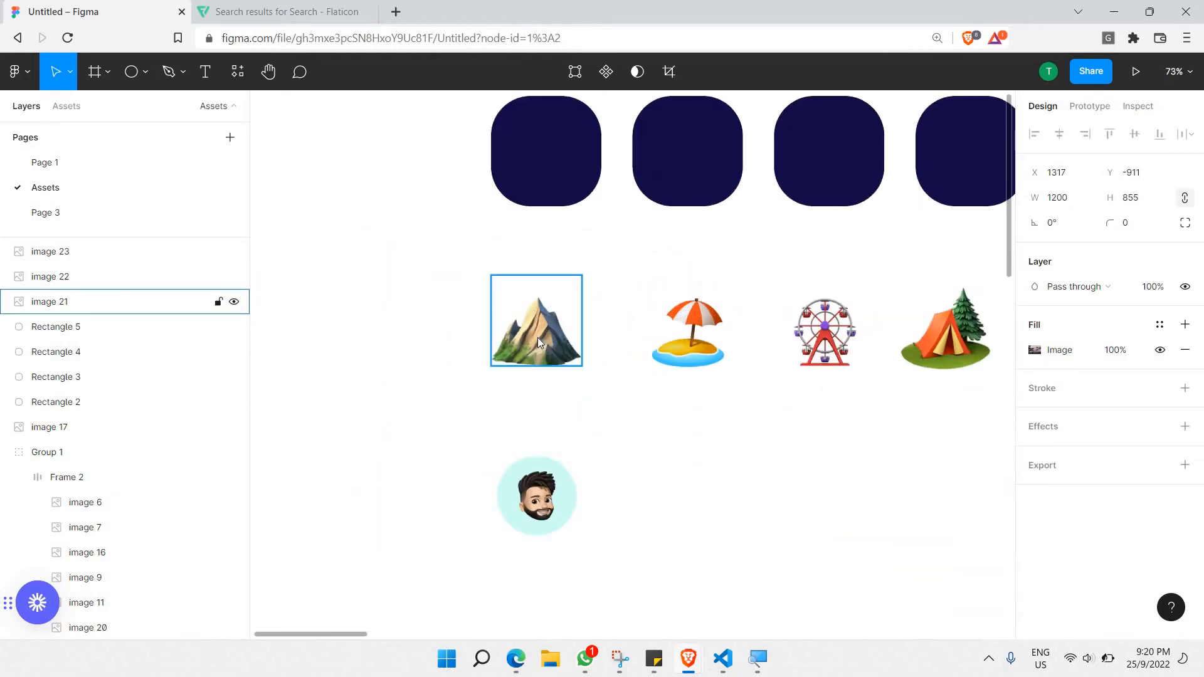
right_click(537, 337)
click(527, 331)
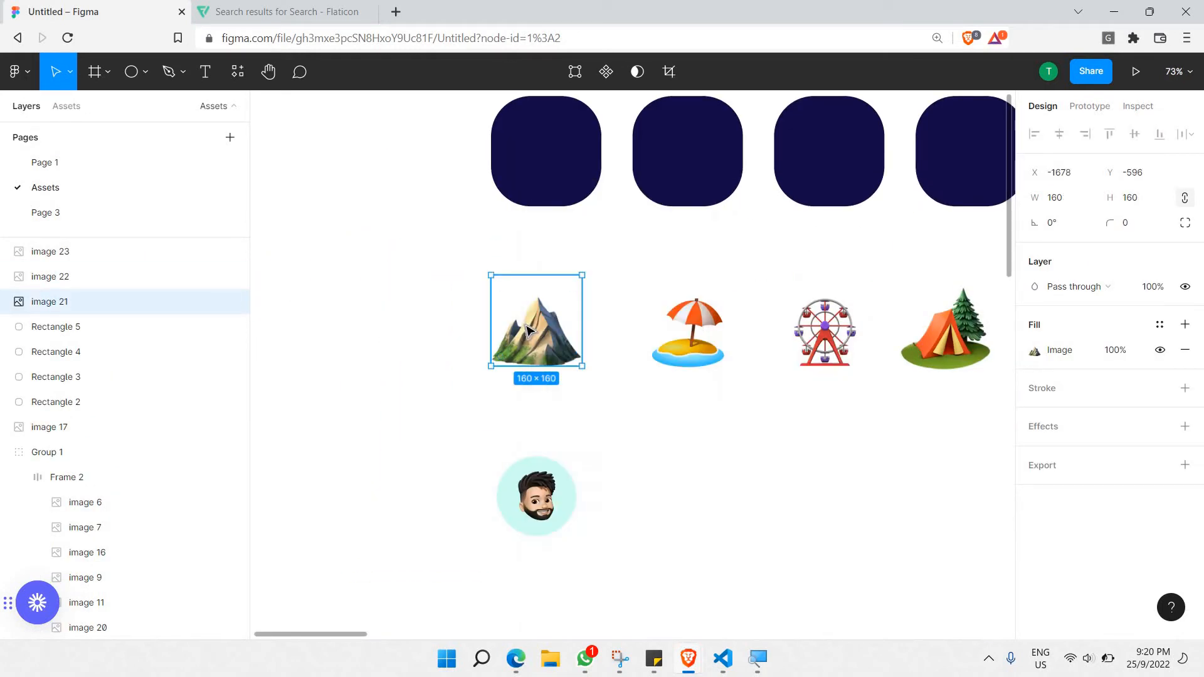
click(157, 164)
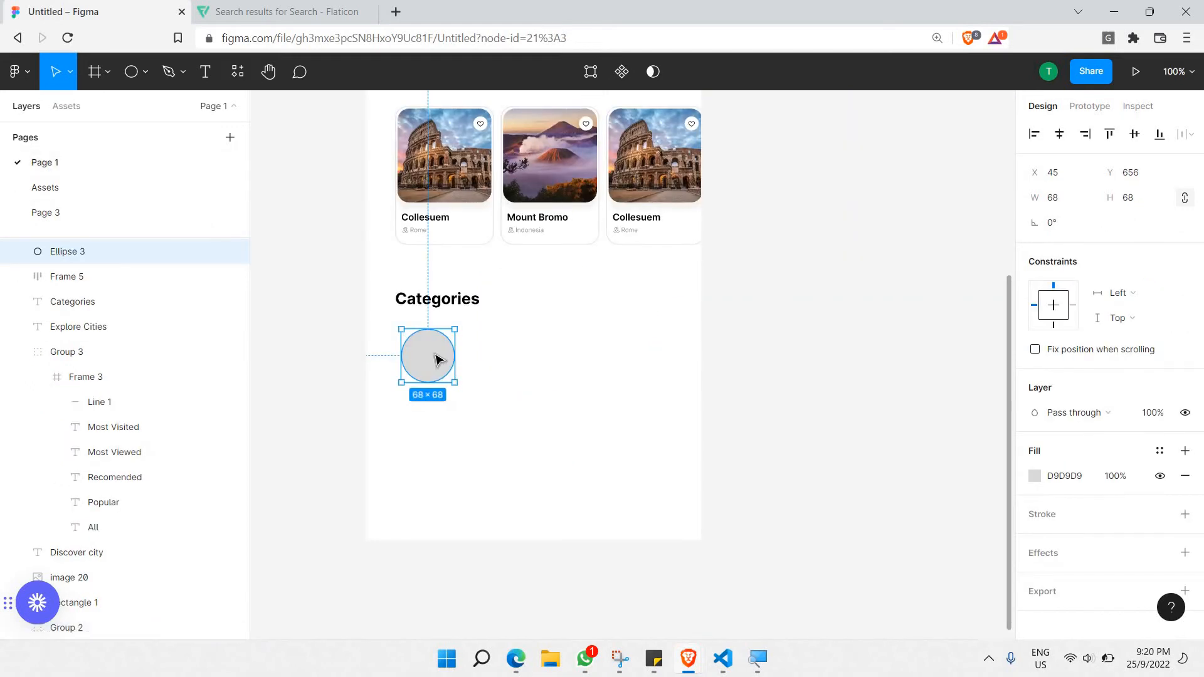
key(ctrl+v)
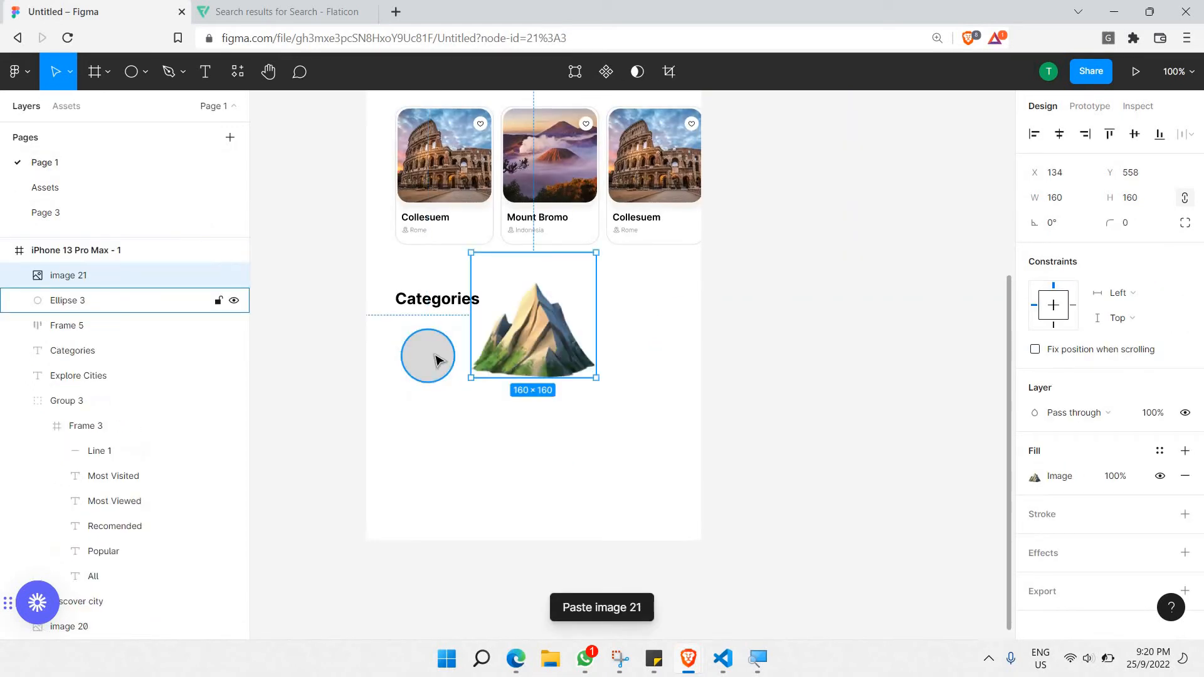
Scale the mountain image down to about 36 × 36 and position it inside the grey circle.
drag(593, 253, 420, 351)
scroll(498, 358, up, 2)
scroll(419, 355, up, 5)
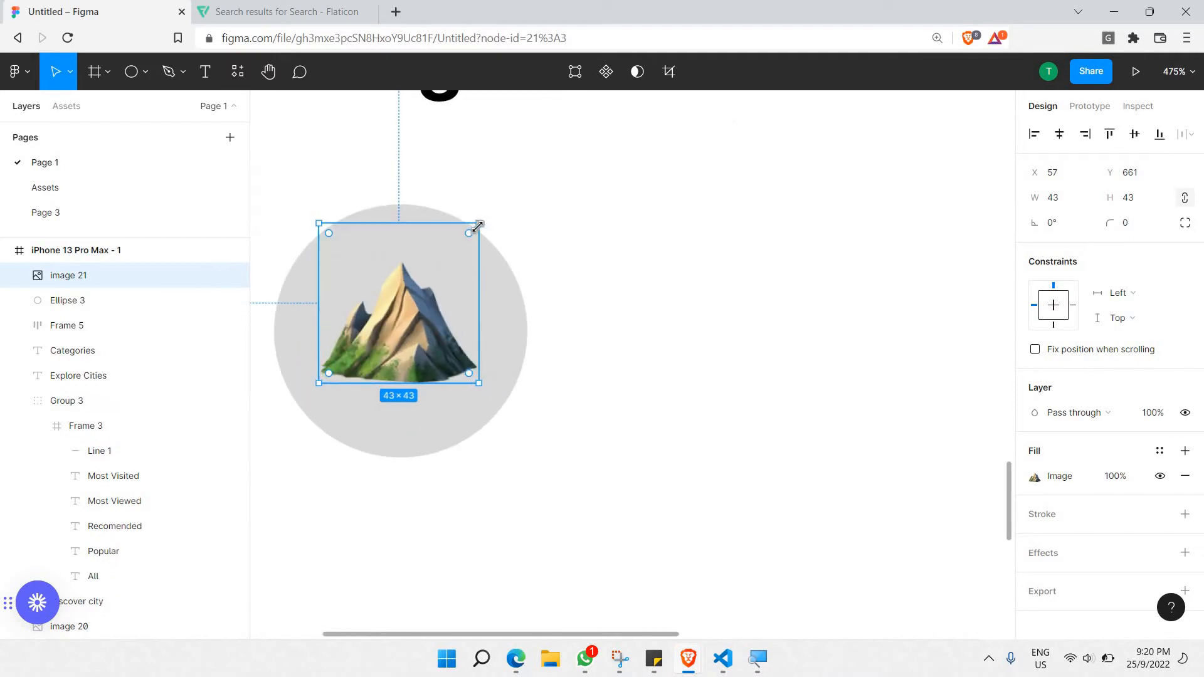
drag(457, 253, 451, 249)
drag(409, 344, 414, 349)
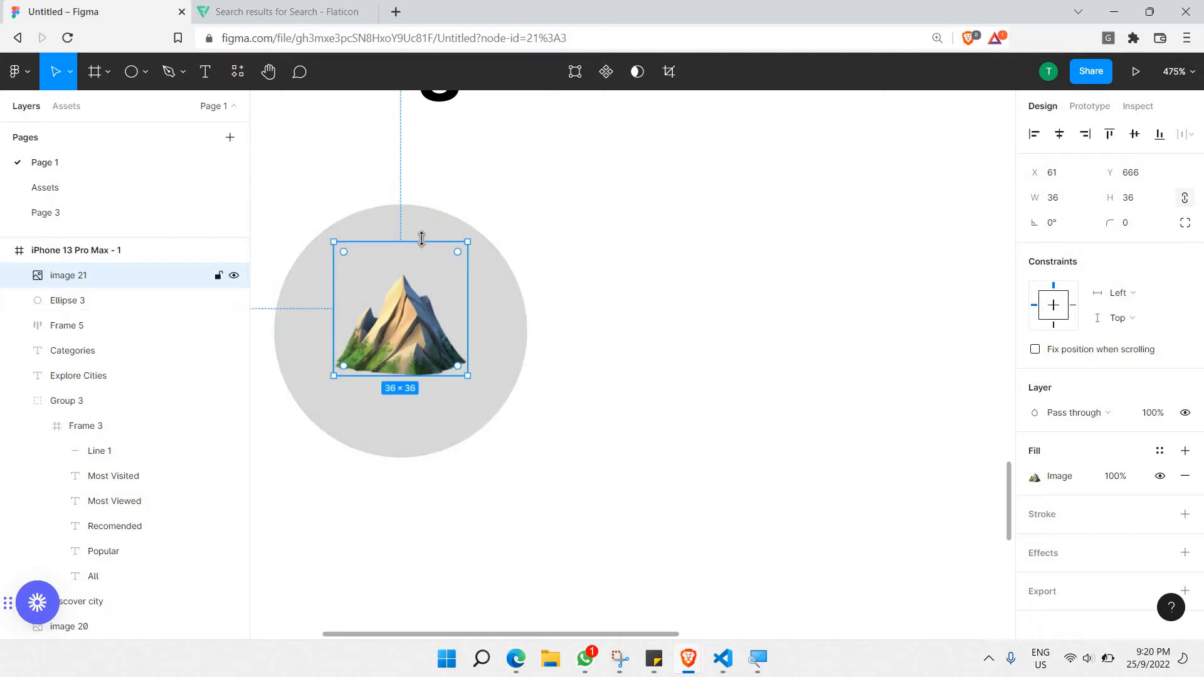
Crop the empty area above the mountain so the image is about 36 × 30, and adjust its position in the circle.
drag(425, 260, 420, 283)
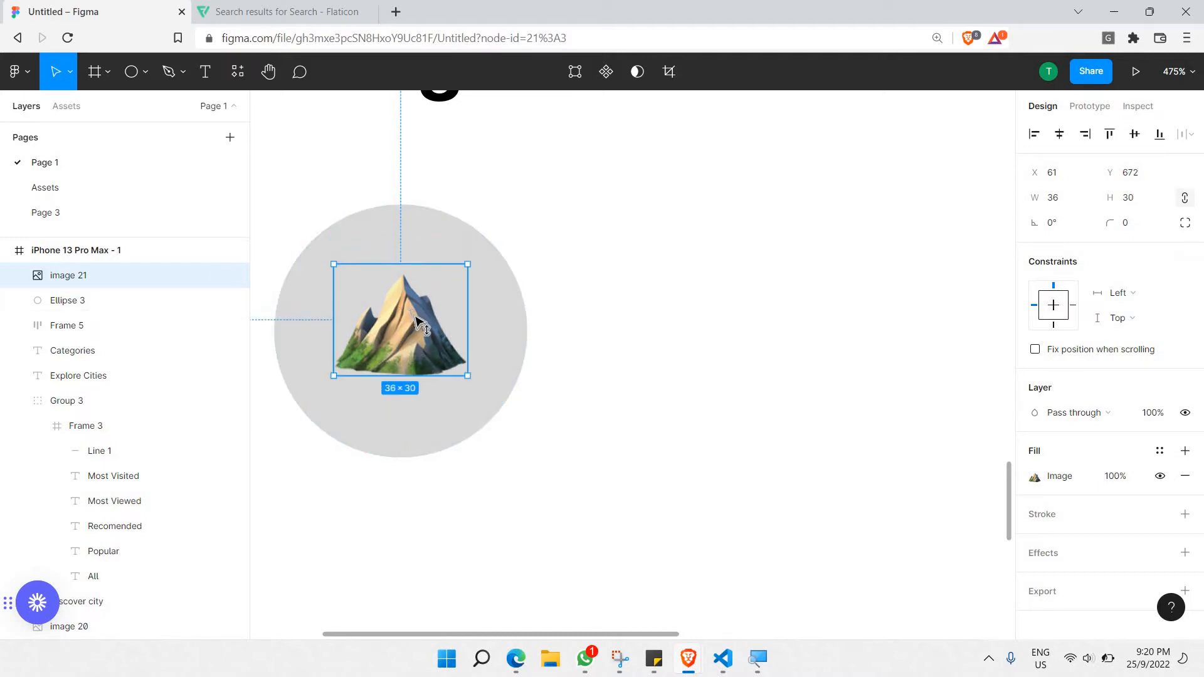
drag(420, 325, 421, 325)
key(Up)
key(Up)
key(Up)
Change the circle's fill colour to light grey F4F4F4.
click(494, 322)
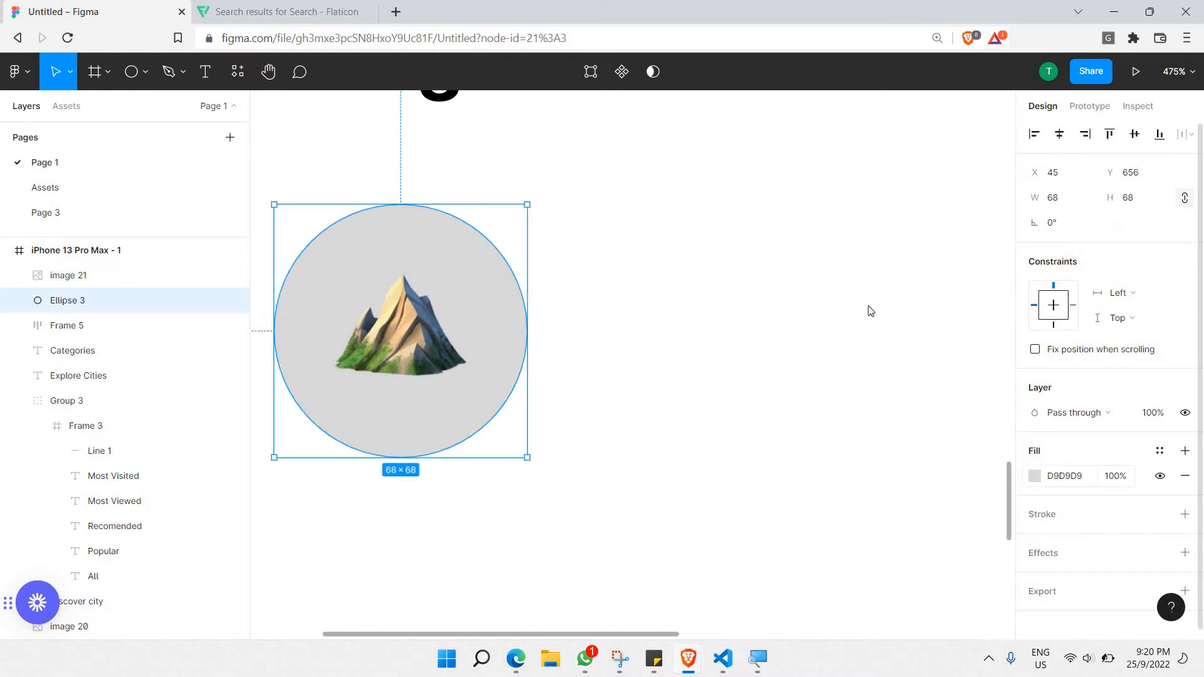
click(1035, 476)
drag(843, 257, 745, 266)
scroll(733, 276, left, 5)
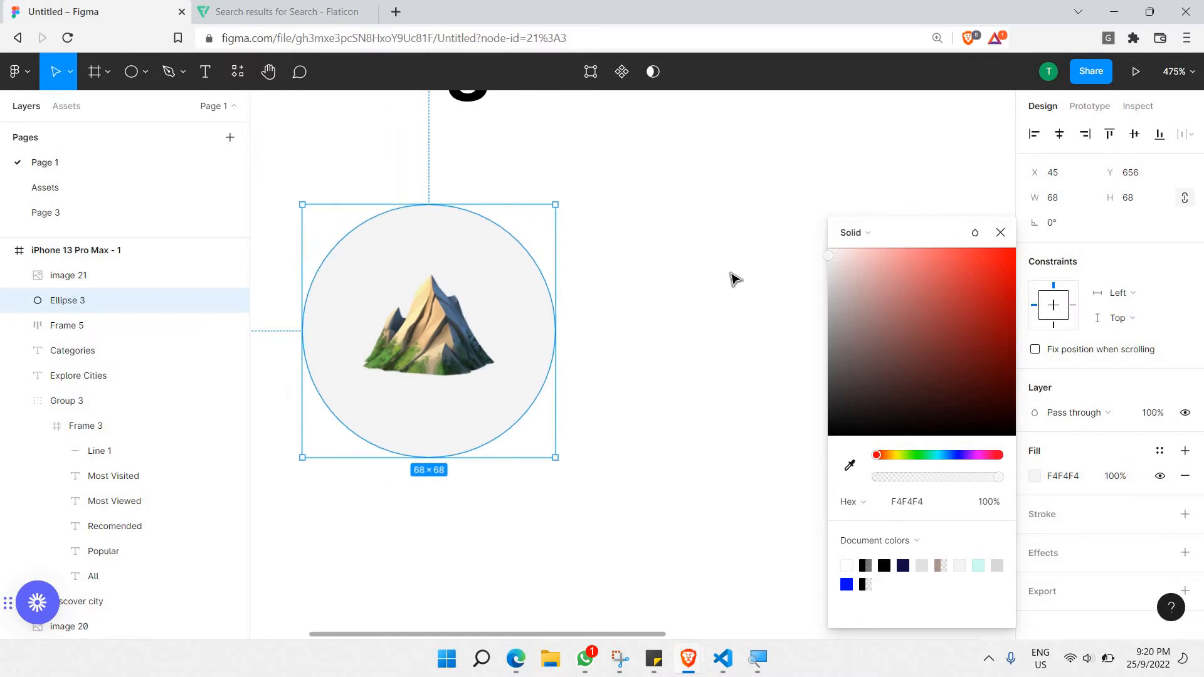
click(774, 189)
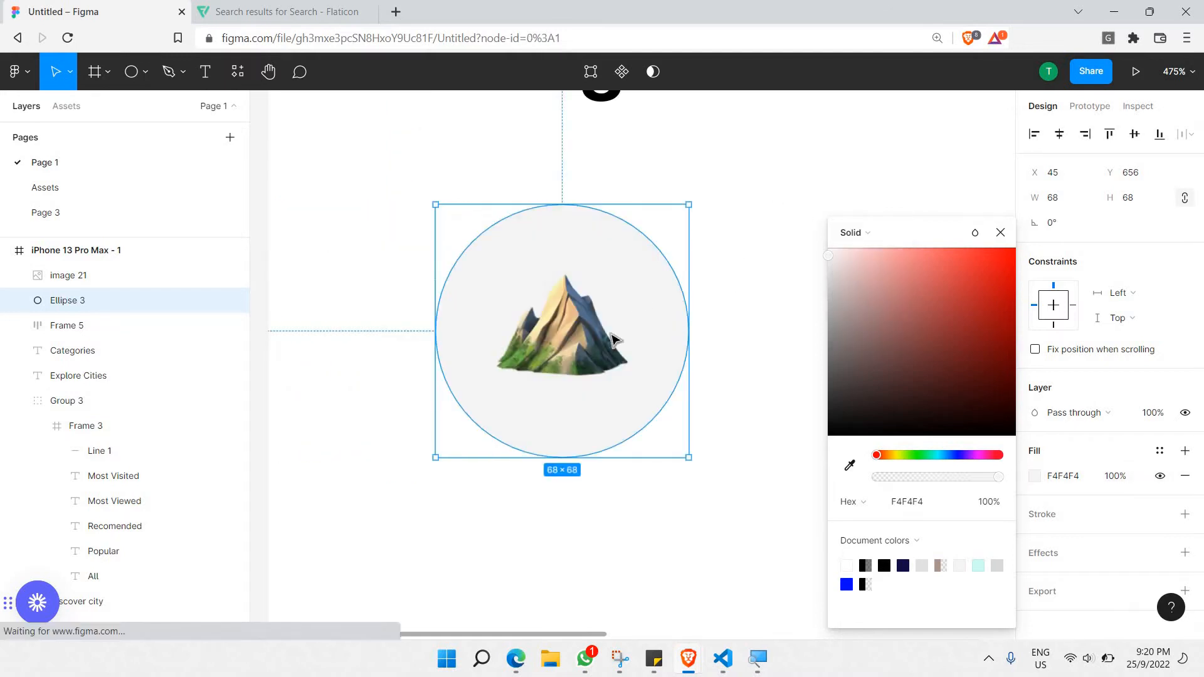
Add a drop shadow to the mountain image with a Y offset of 3 and adjust its blur.
click(618, 353)
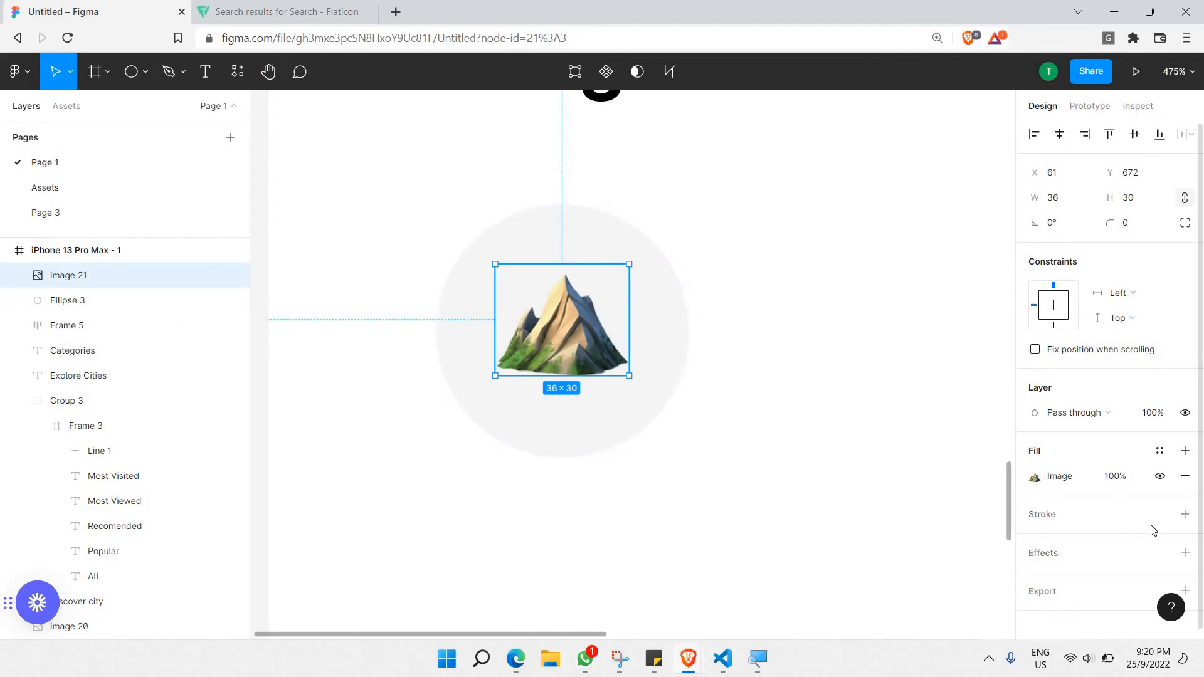
click(1185, 552)
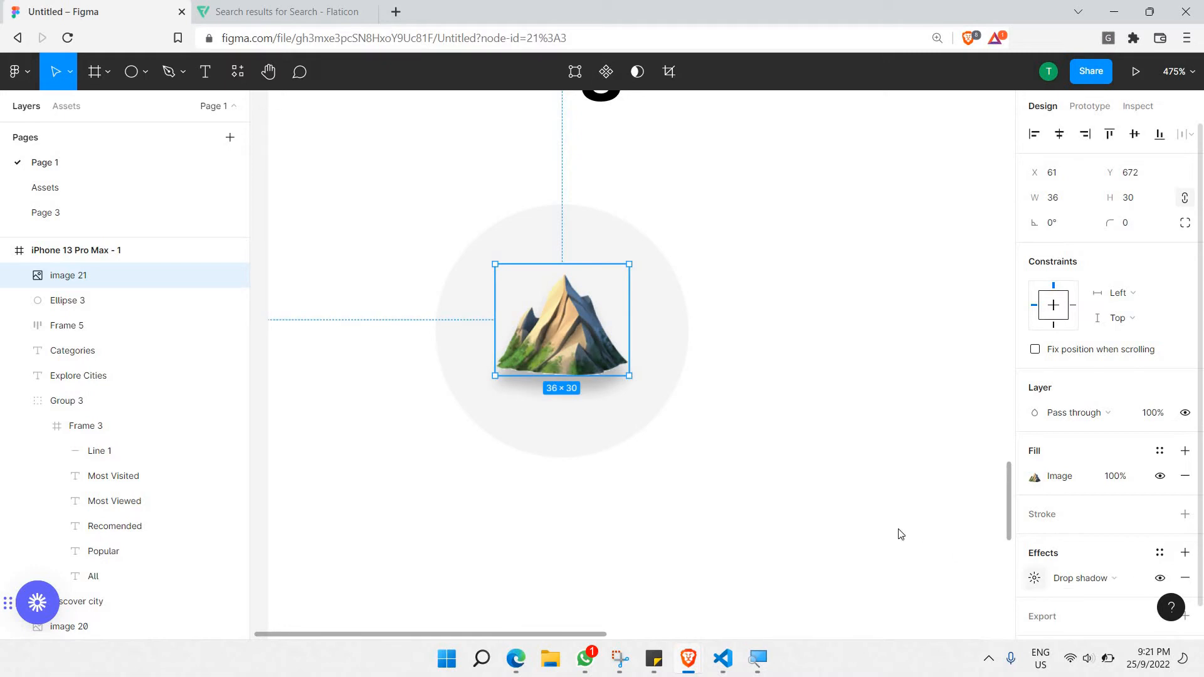
click(1034, 578)
drag(846, 546, 854, 545)
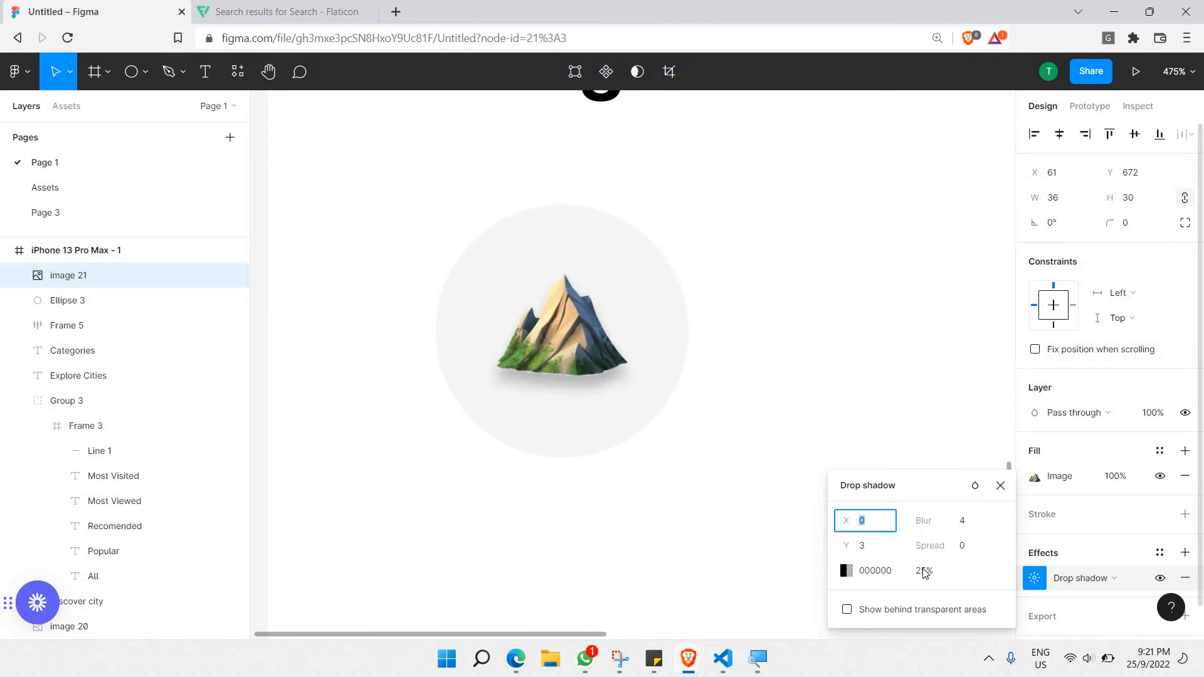
mouse_move(923, 521)
mouse_down()
mouse_move(964, 521)
mouse_move(941, 528)
mouse_up()
key(Escape)
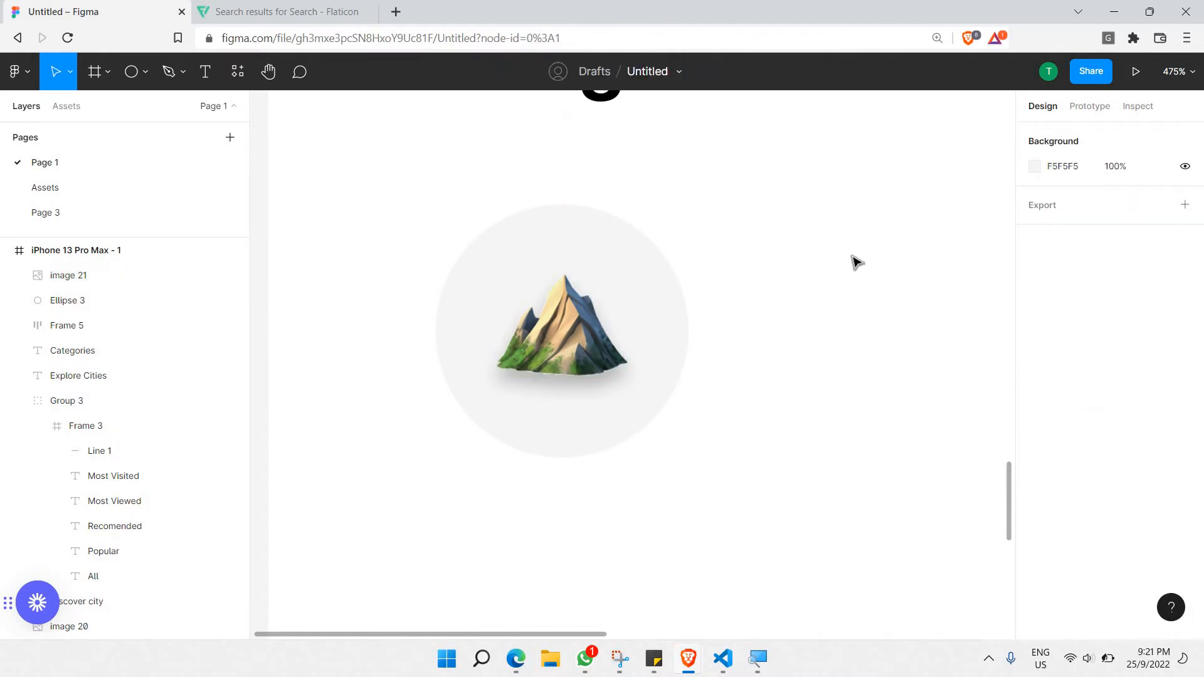
click(835, 267)
Group the mountain image together with its circle.
scroll(857, 292, down, 6)
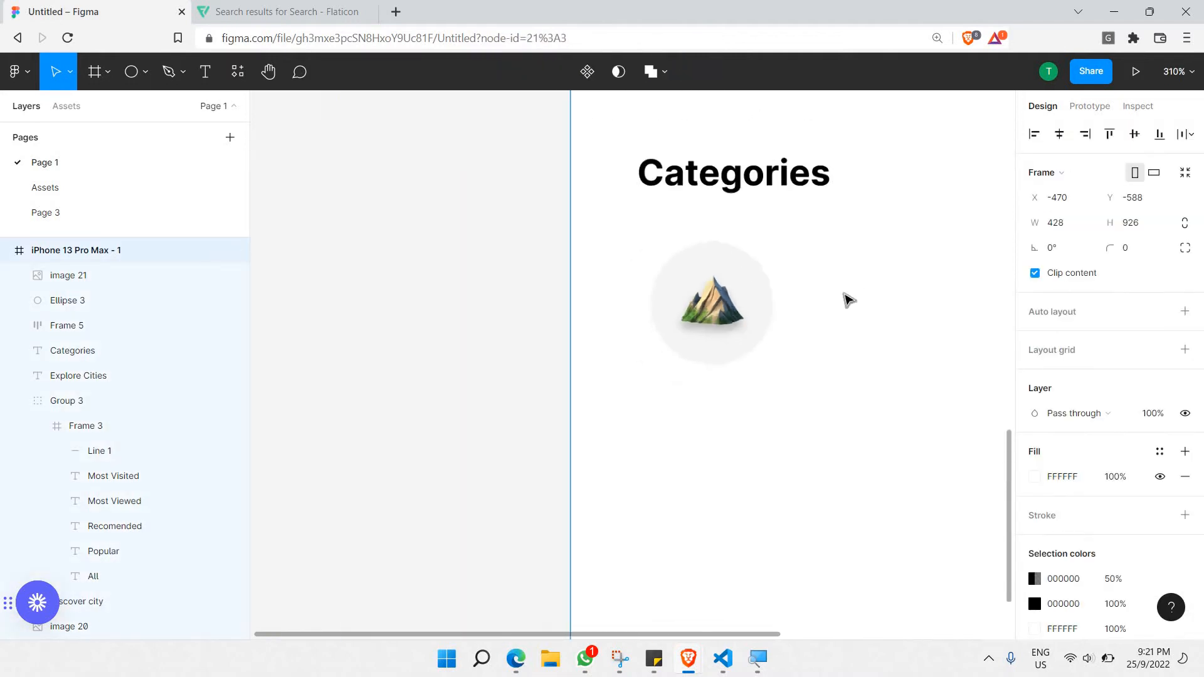
drag(785, 296, 481, 297)
click(495, 297)
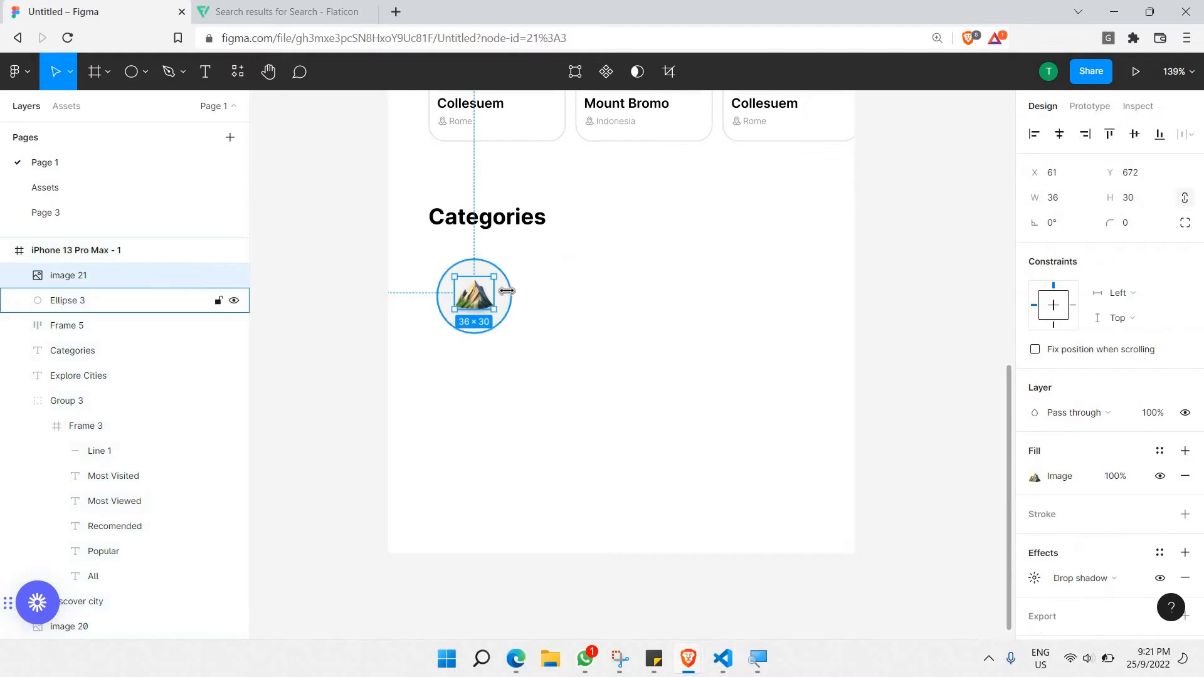
shift+click(502, 298)
right_click(515, 316)
key(ctrl+g)
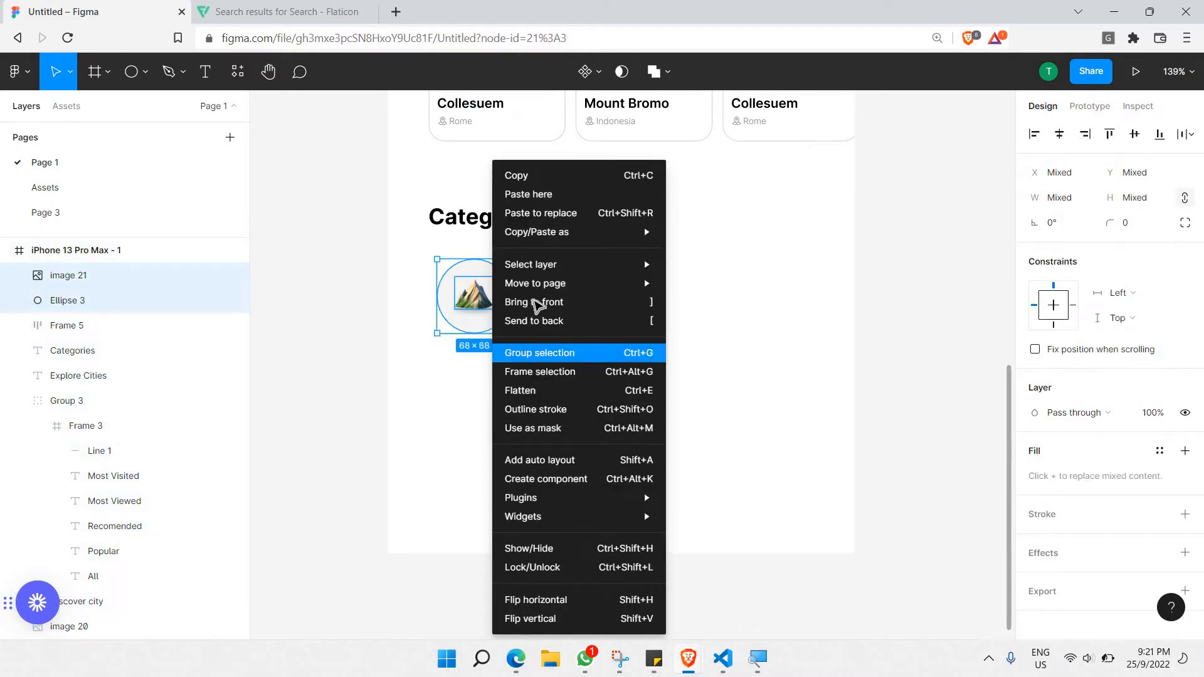
Duplicate the mountain circle group three times, placing the copies beside it to form a row of four under Categories.
key(ctrl+c)
key(ctrl+v)
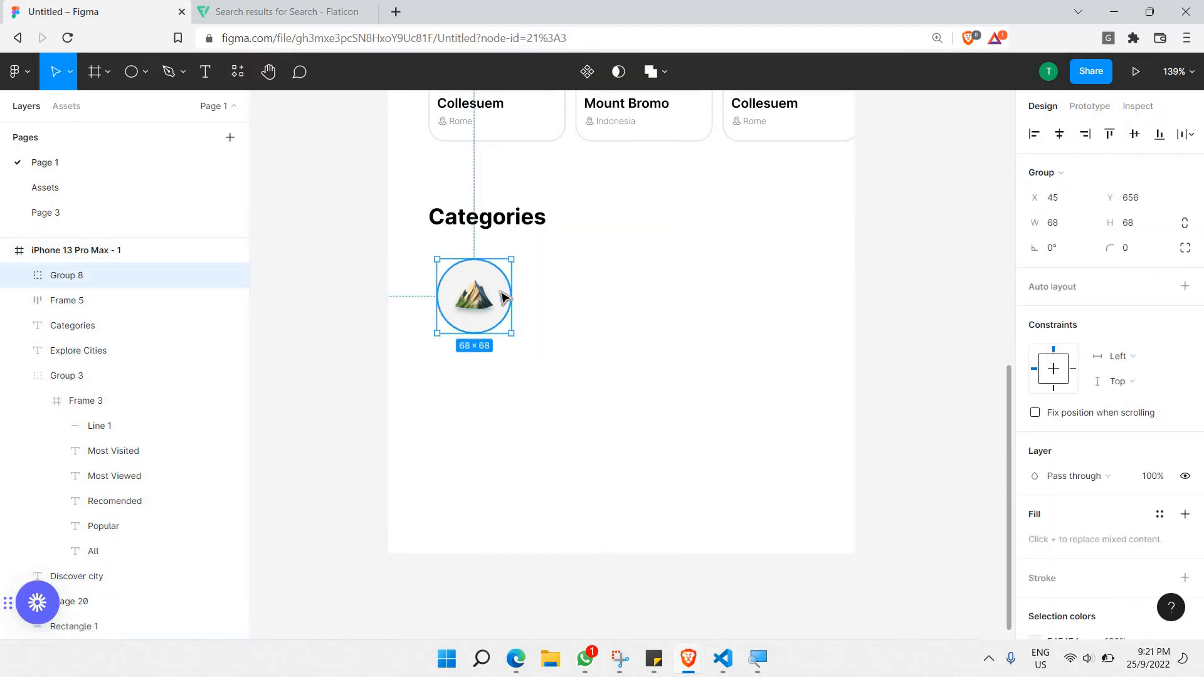
drag(529, 297, 787, 304)
key(ctrl+v)
key(ctrl+v)
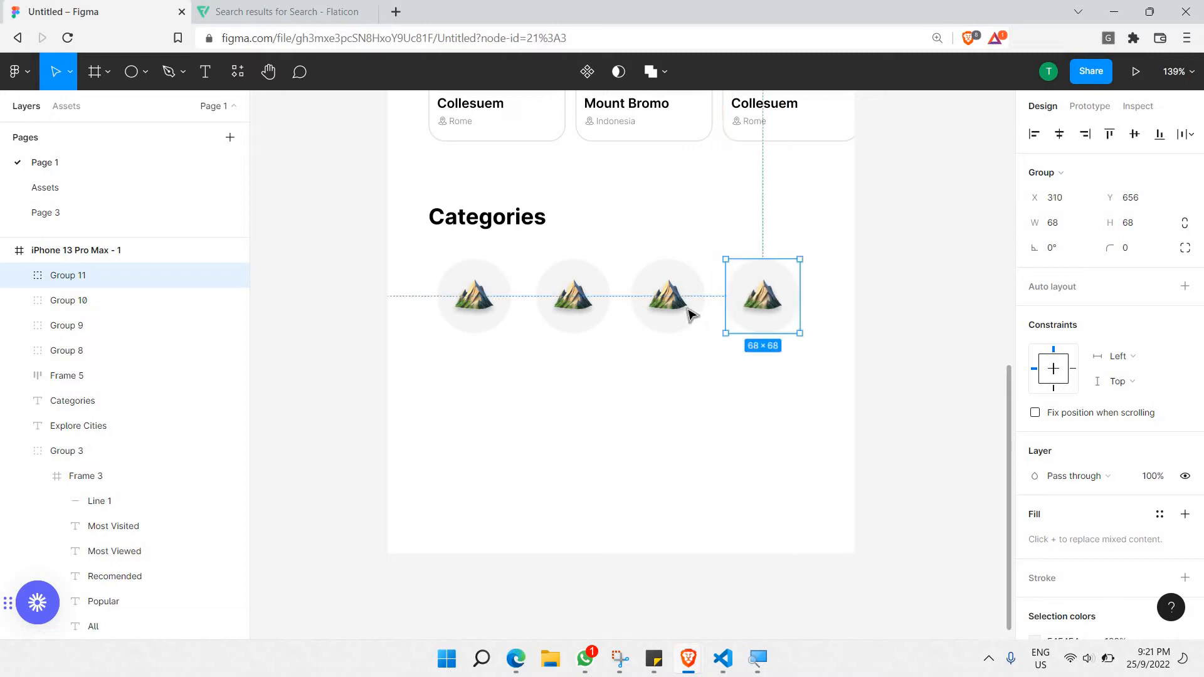
Group the four mountain circles together and apply horizontal auto layout to the group.
shift+click(670, 297)
shift+click(572, 297)
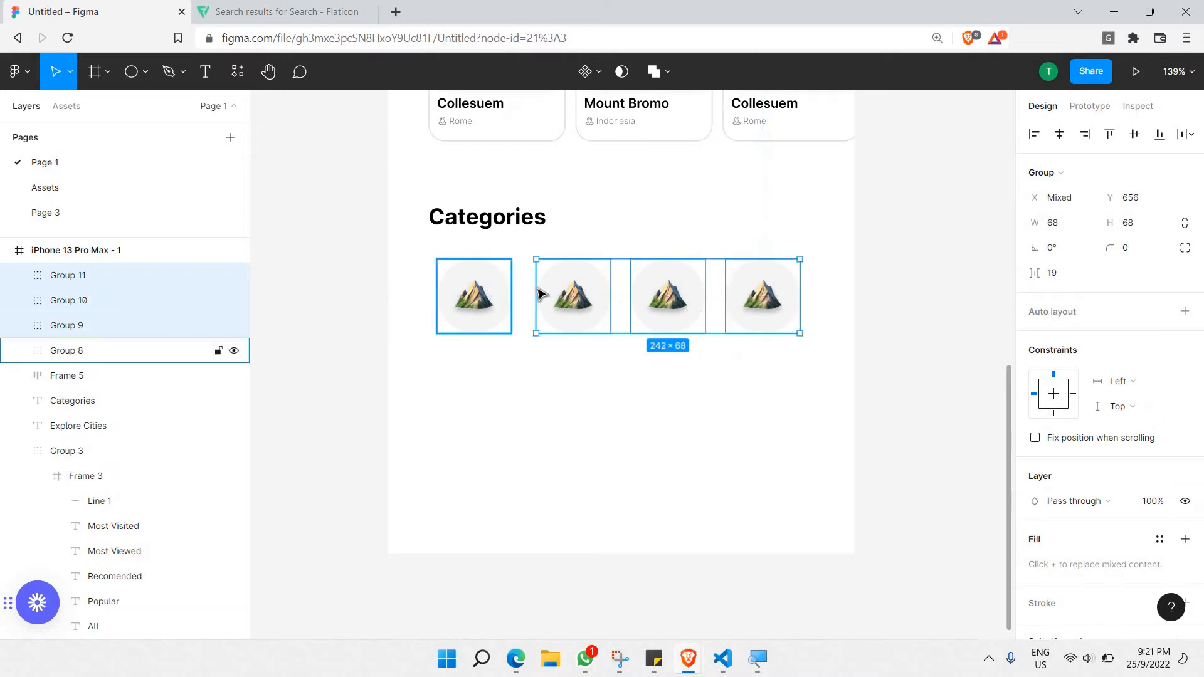
shift+click(493, 294)
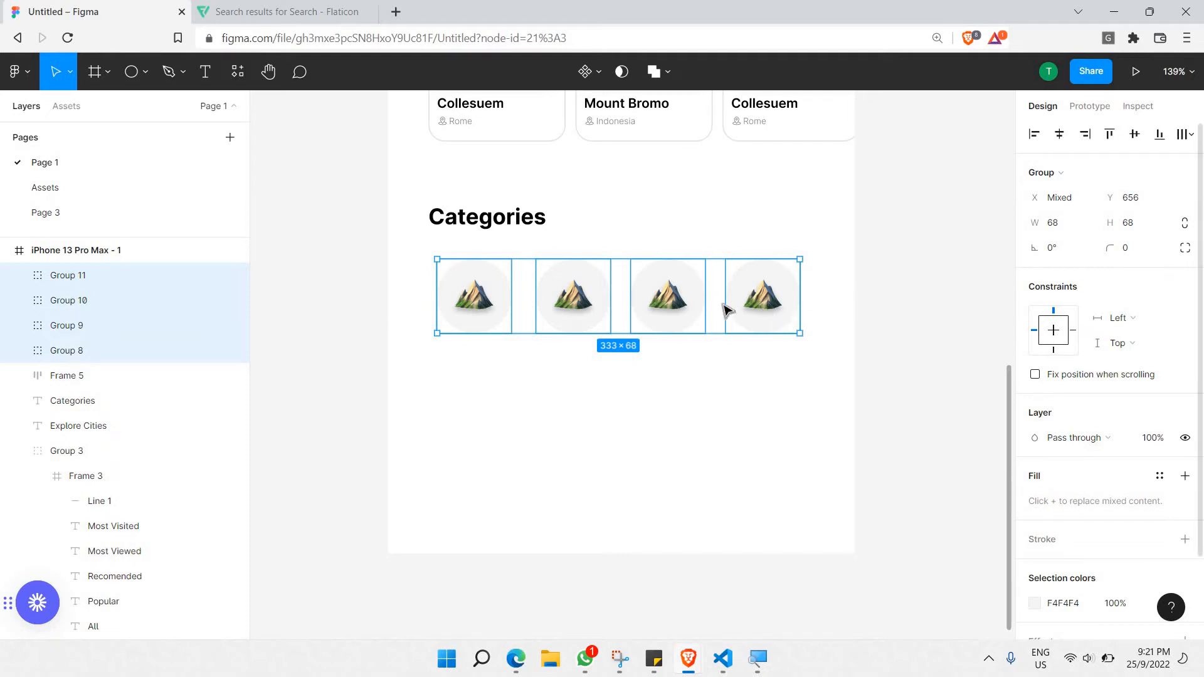
right_click(762, 362)
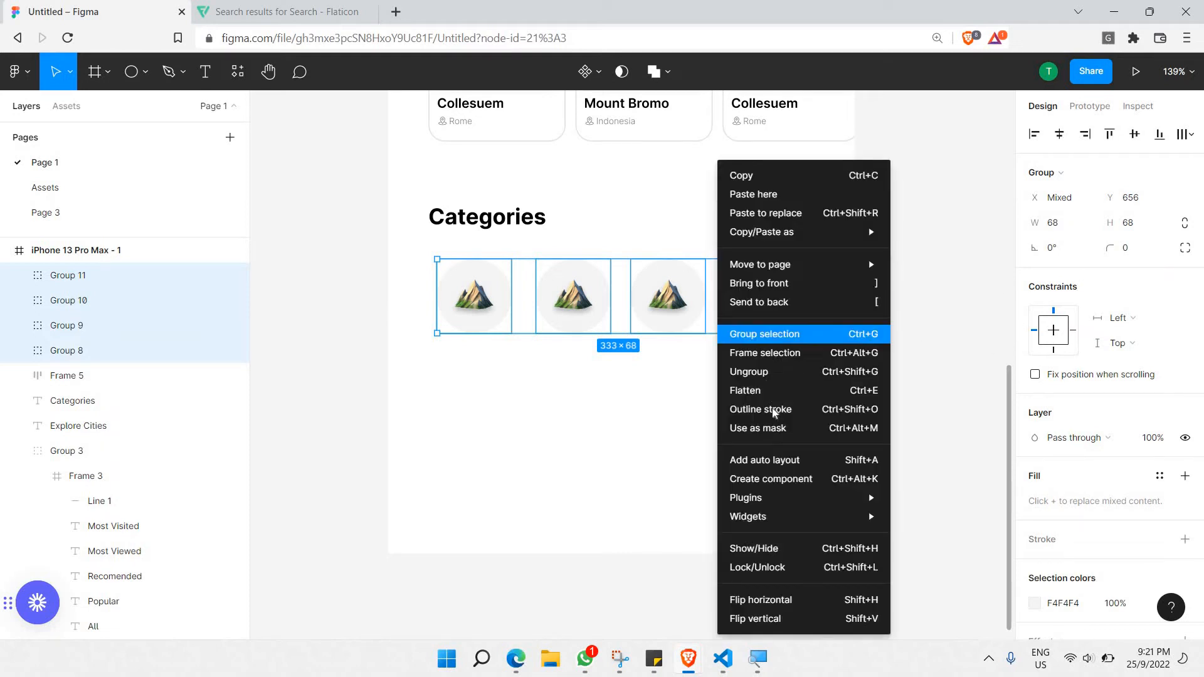
click(756, 334)
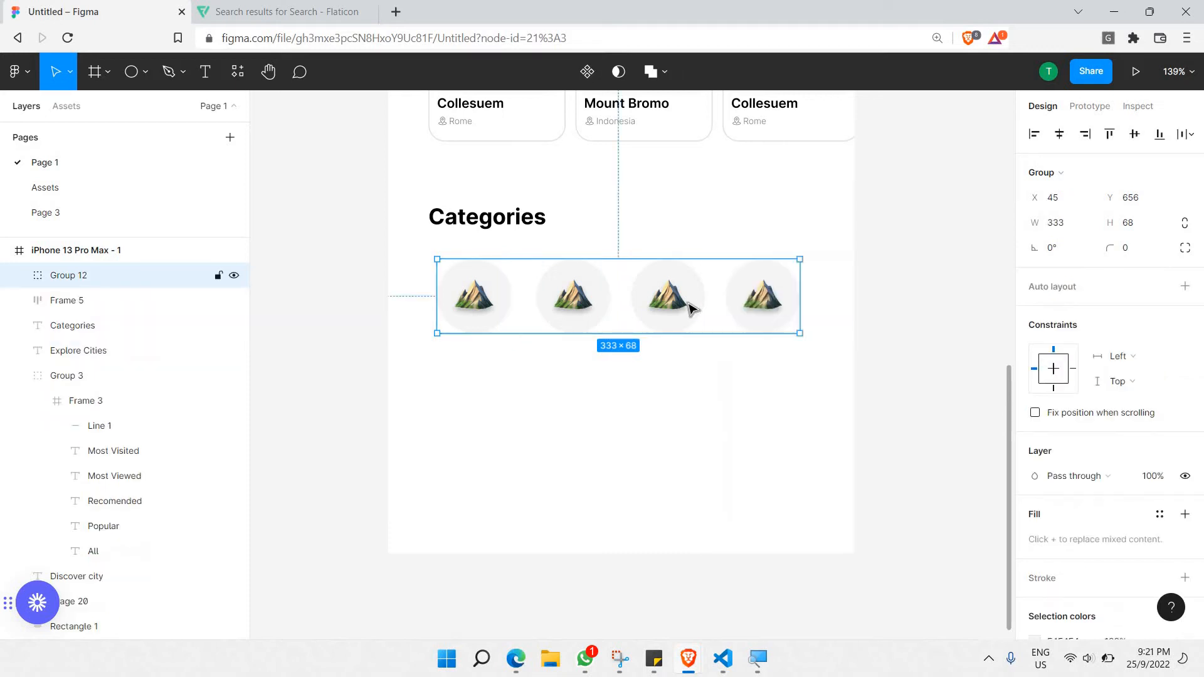
click(1185, 288)
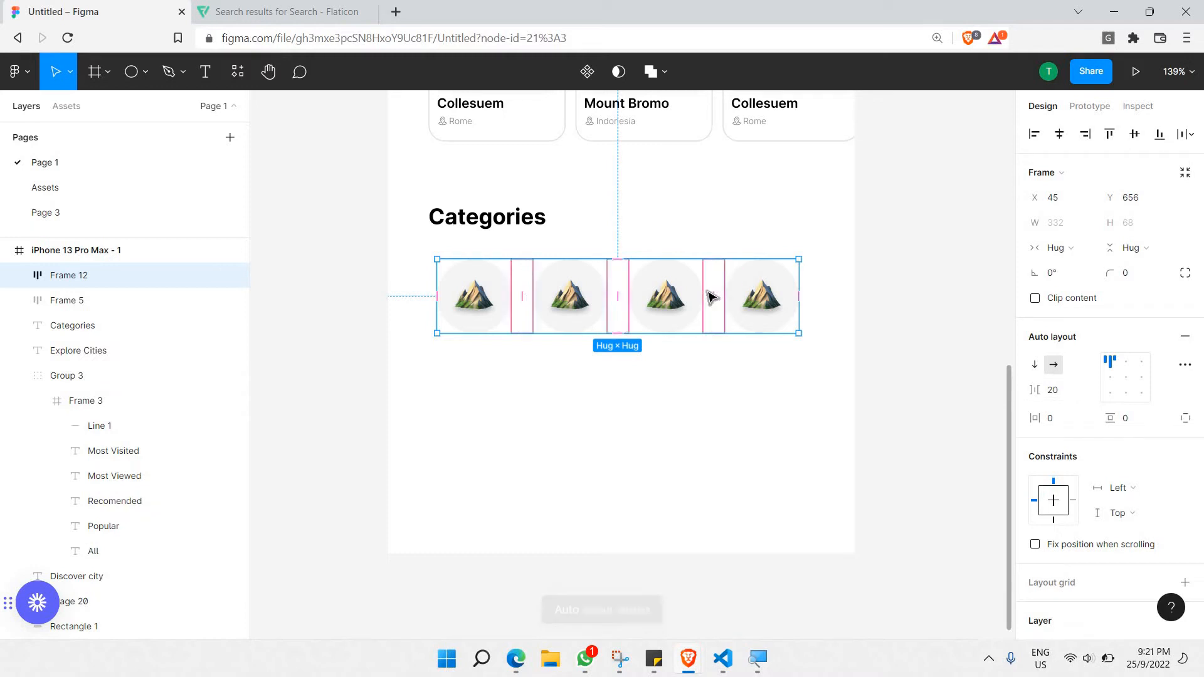
Move the row of circles to X 37, Y 664 so its left edge lines up with the Categories heading.
mouse_move(715, 292)
mouse_down()
mouse_move(704, 285)
mouse_move(708, 307)
mouse_up()
key(Escape)
click(779, 318)
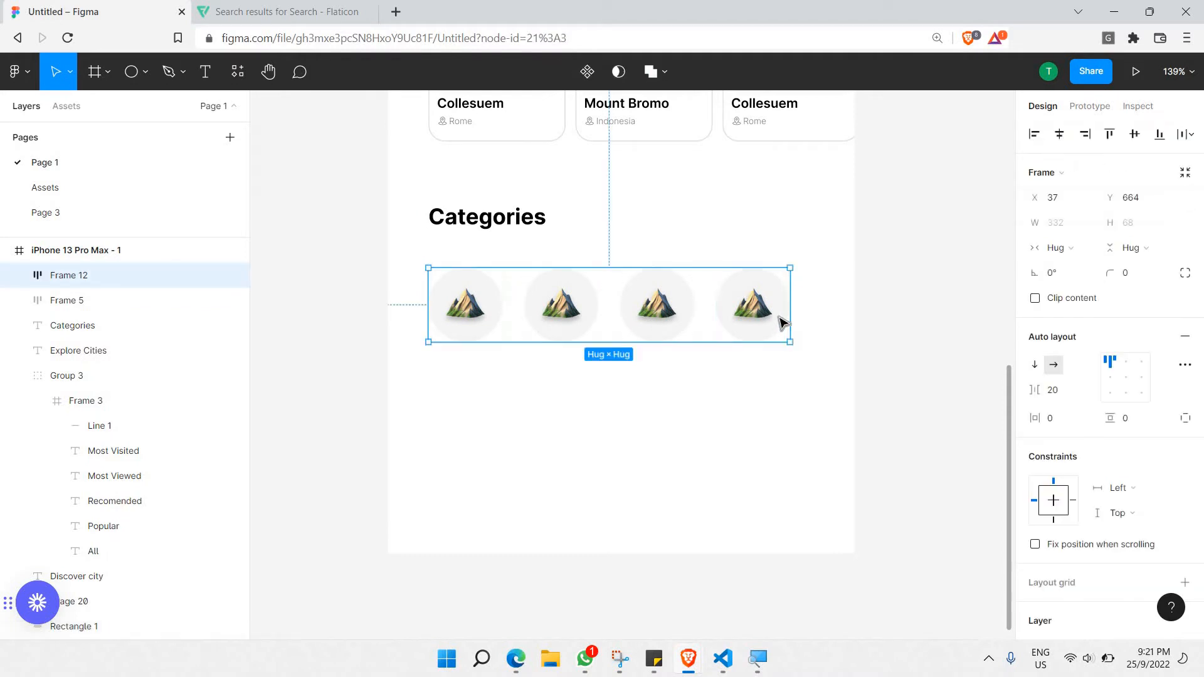
Add a fifth mountain circle to the end of the auto layout row.
click(793, 344)
double_click(780, 327)
key(ctrl+v)
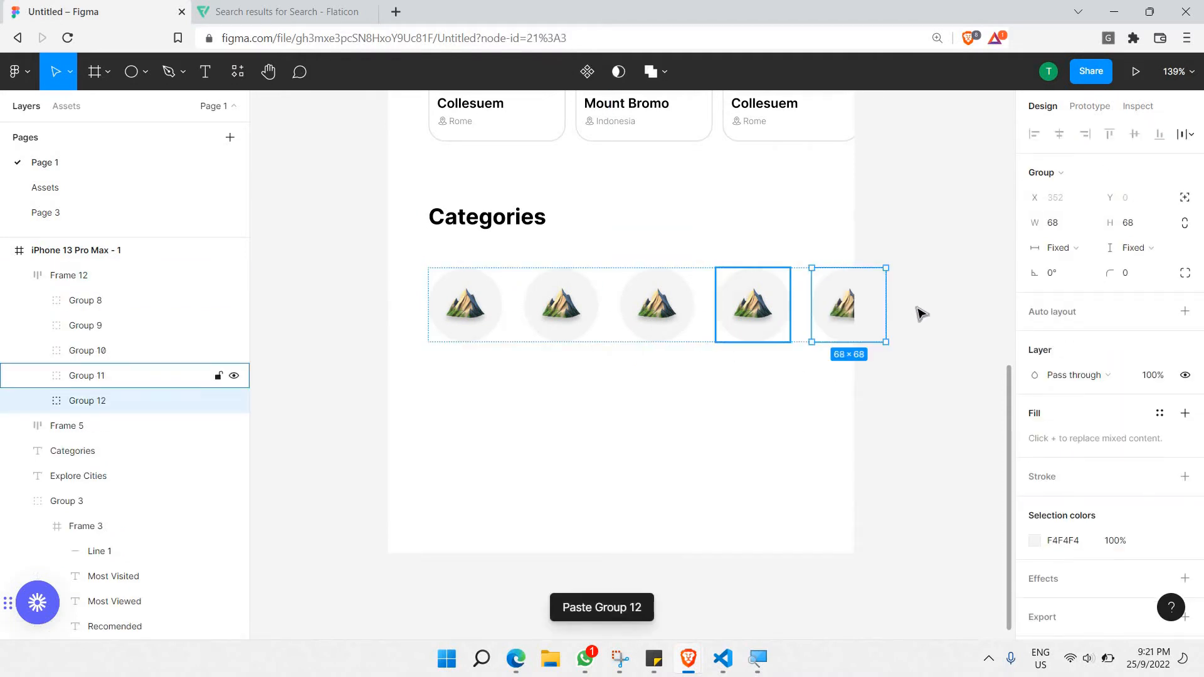
Copy the beach umbrella image from the Assets page into the second circle's group on Page 1 and scale it to about 43 × 33.
click(88, 189)
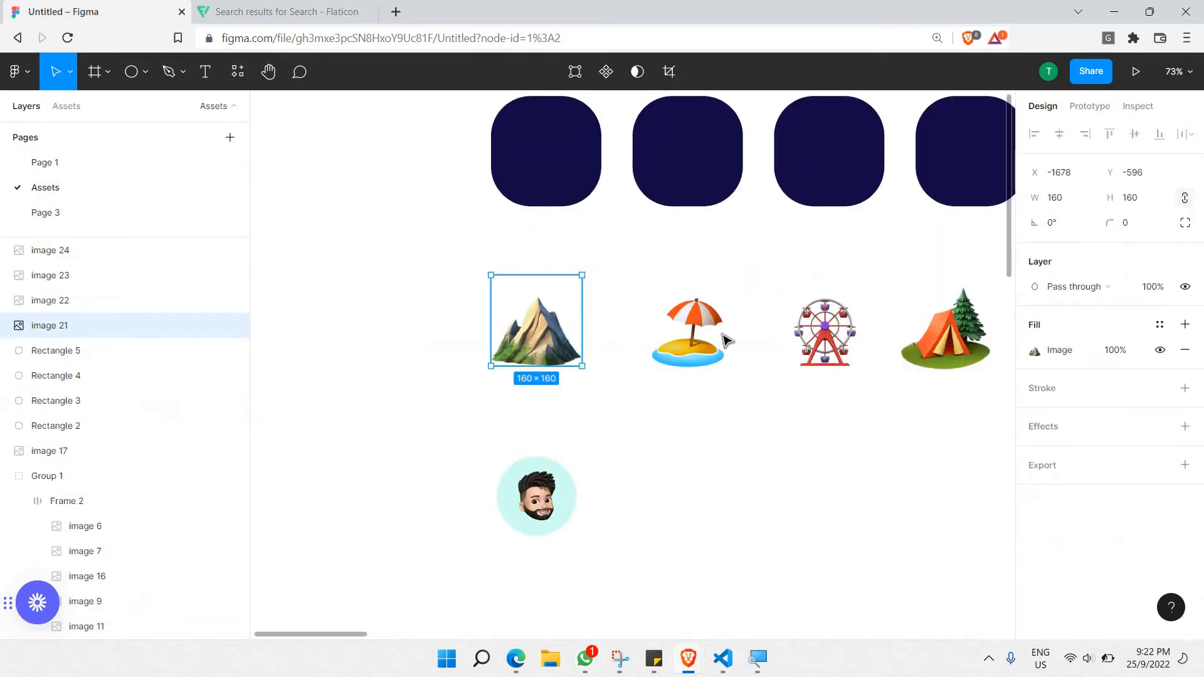
click(725, 341)
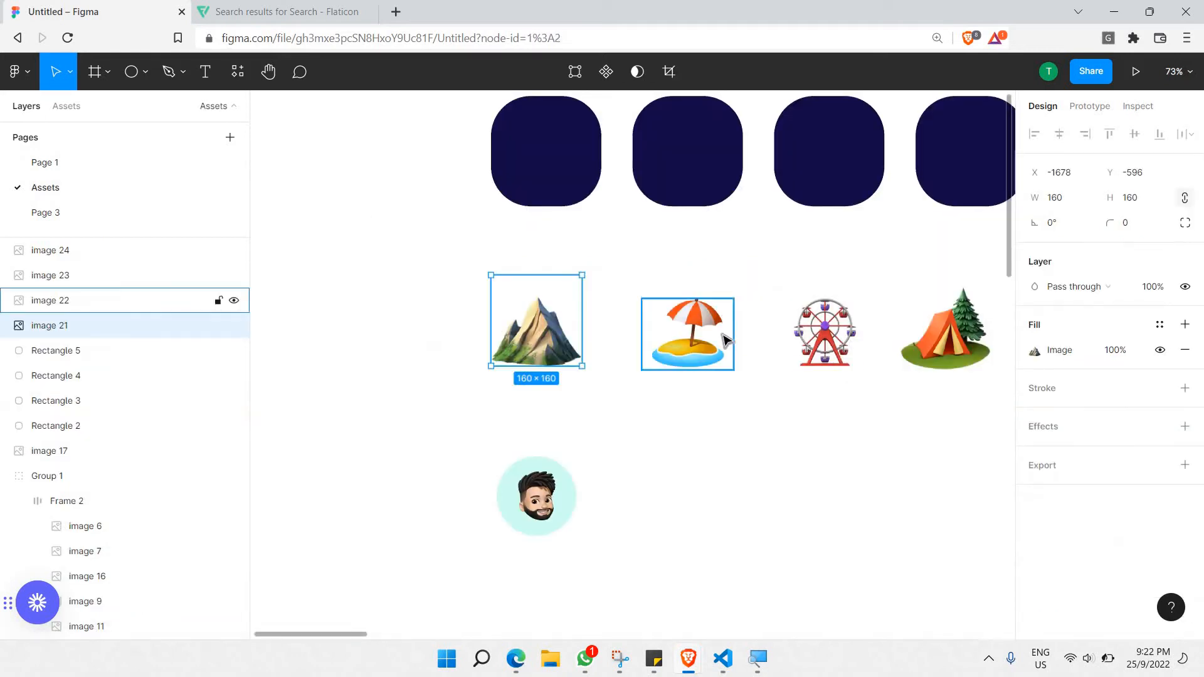
click(63, 162)
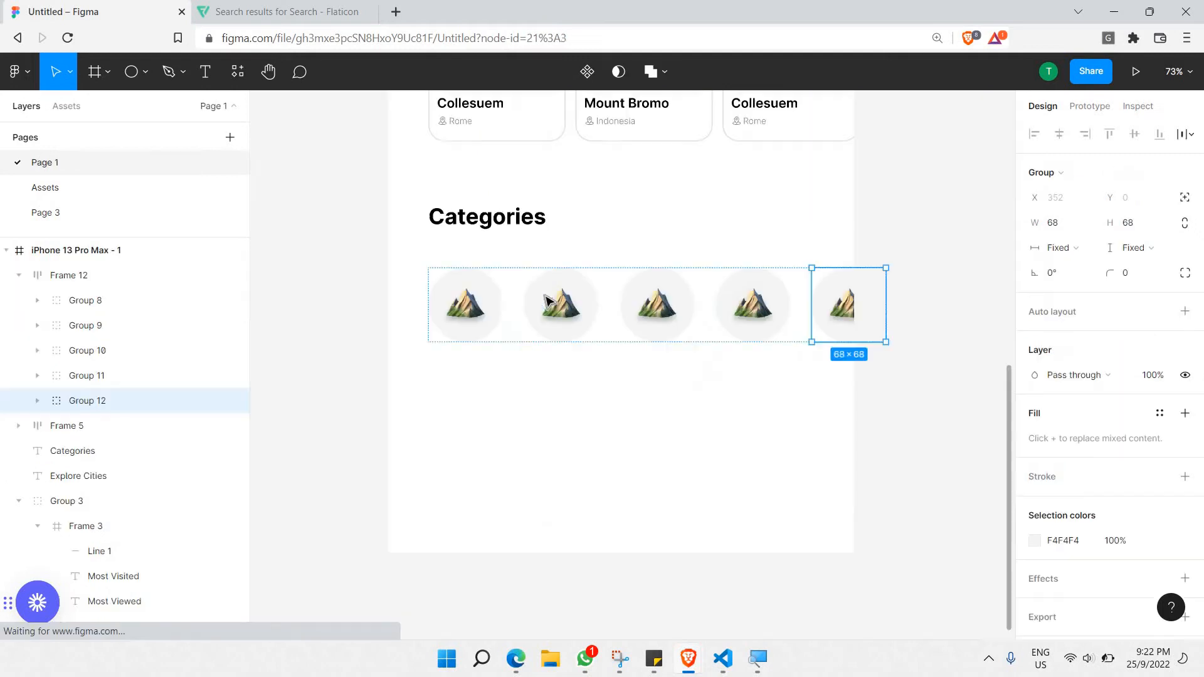
click(560, 309)
double_click(560, 309)
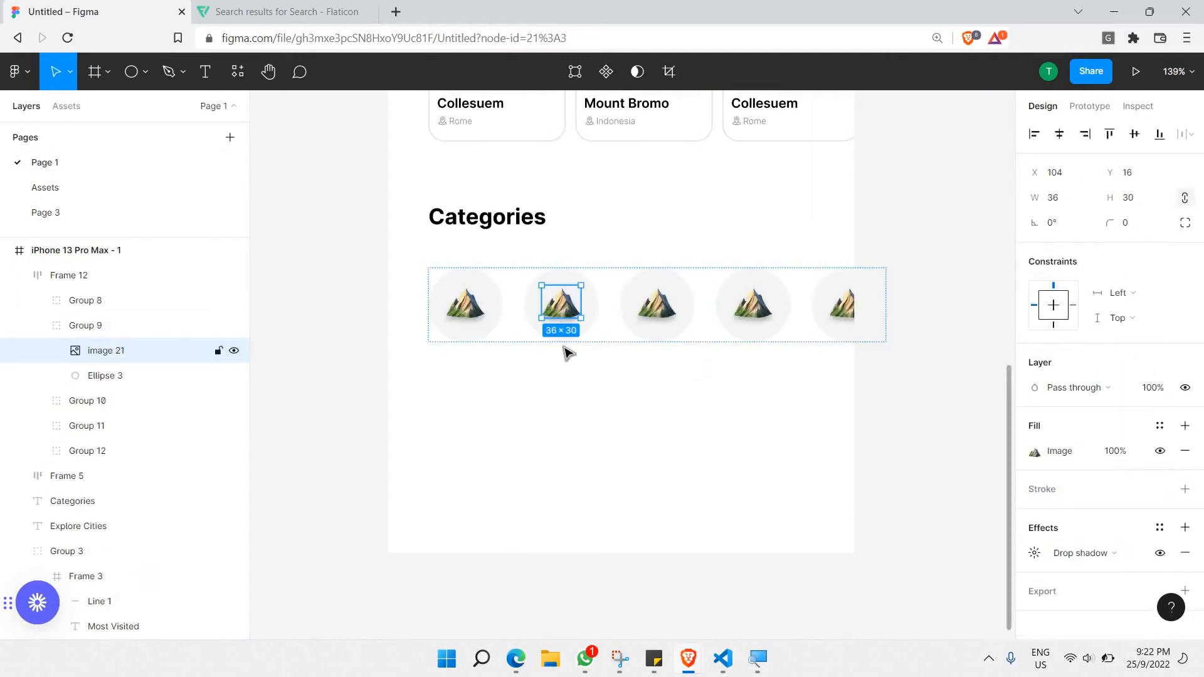
key(ctrl+v)
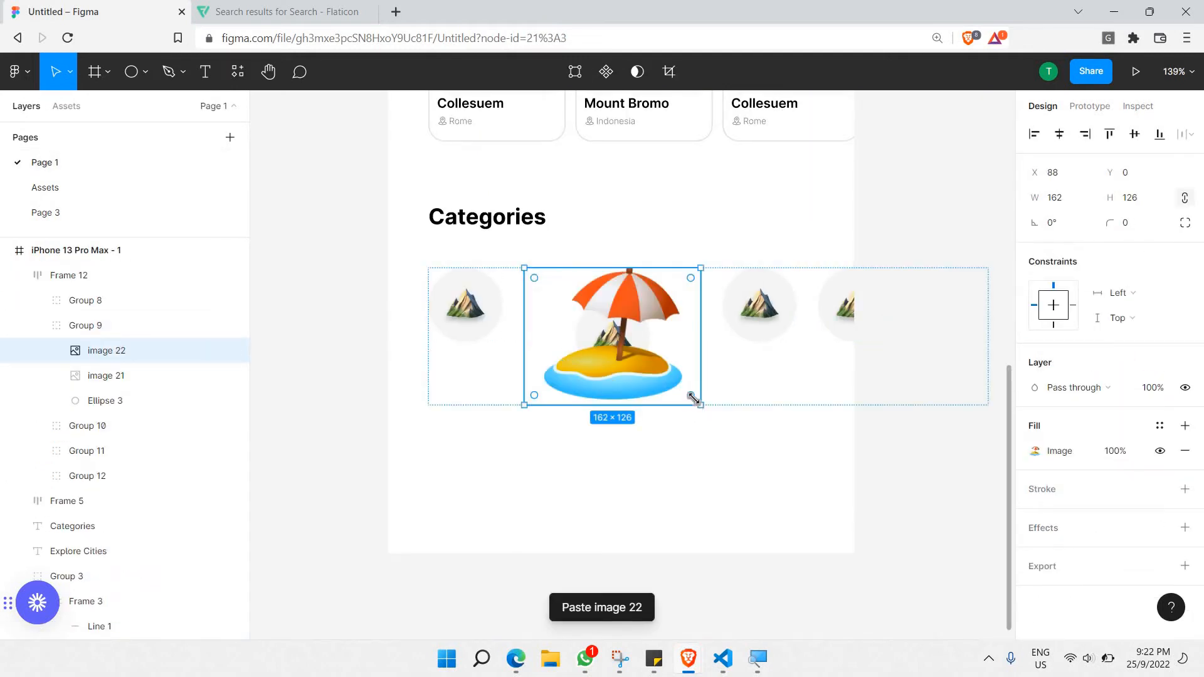
drag(652, 356, 567, 298)
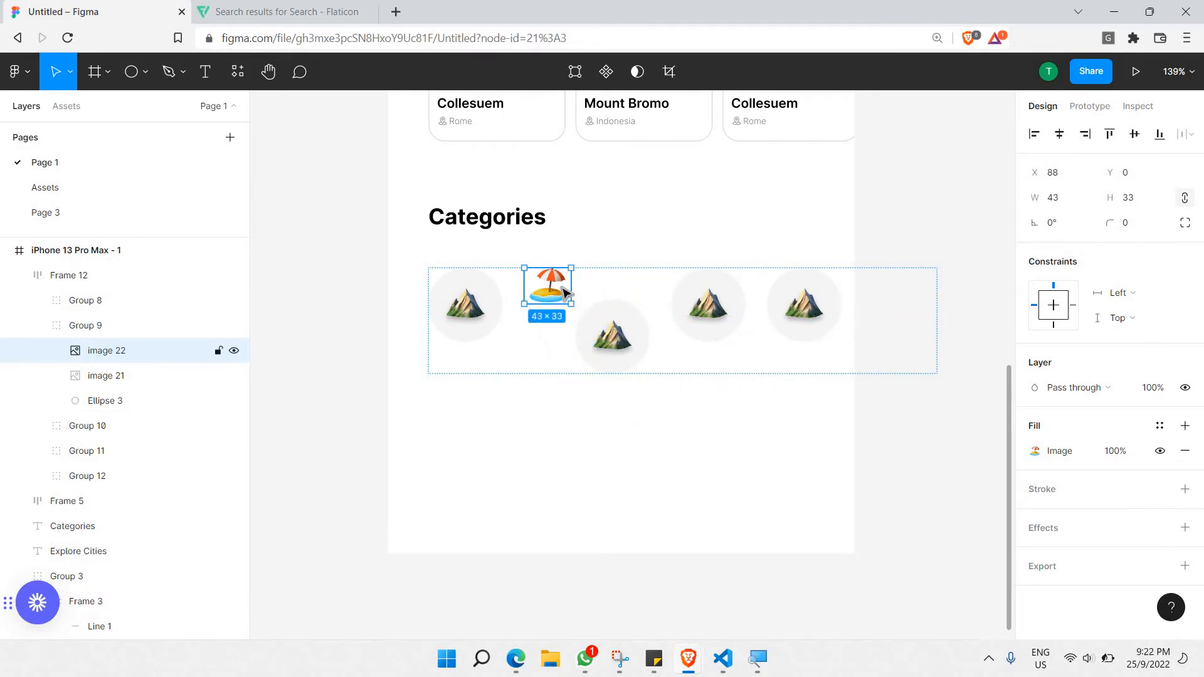
Cut and re-paste the resized beach image into the second circle's group at X 99, Y 16, and delete the mountain image beneath it.
key(Delete)
click(568, 304)
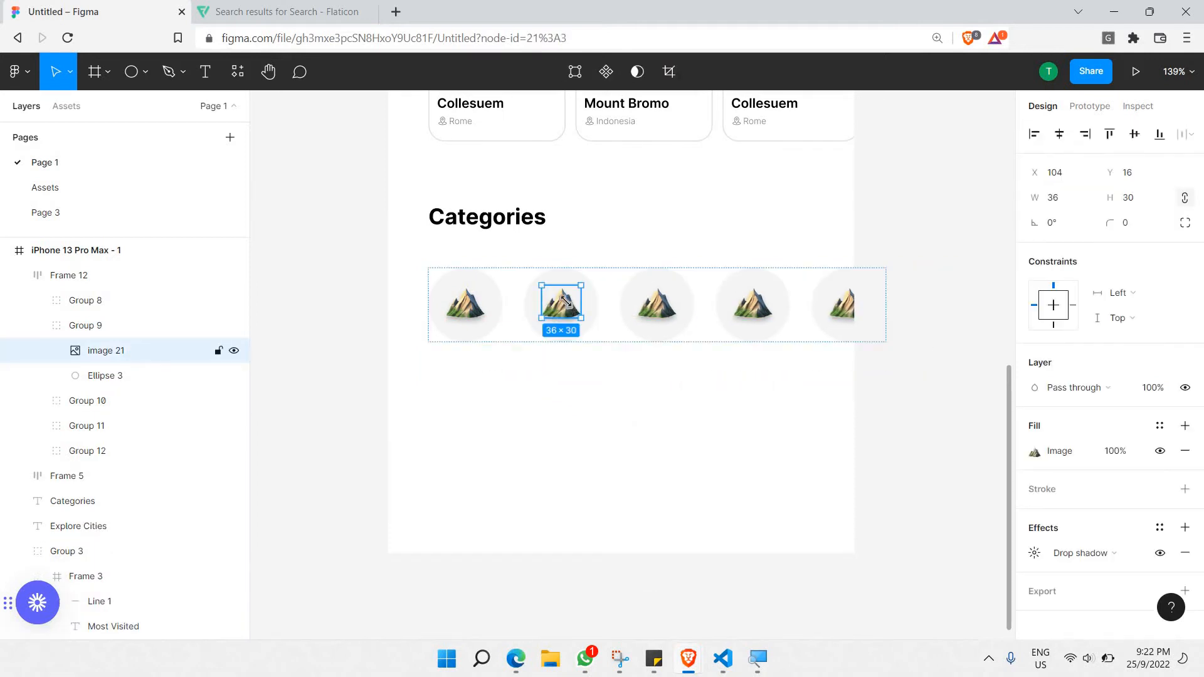
key(ctrl+v)
scroll(568, 293, up, 5)
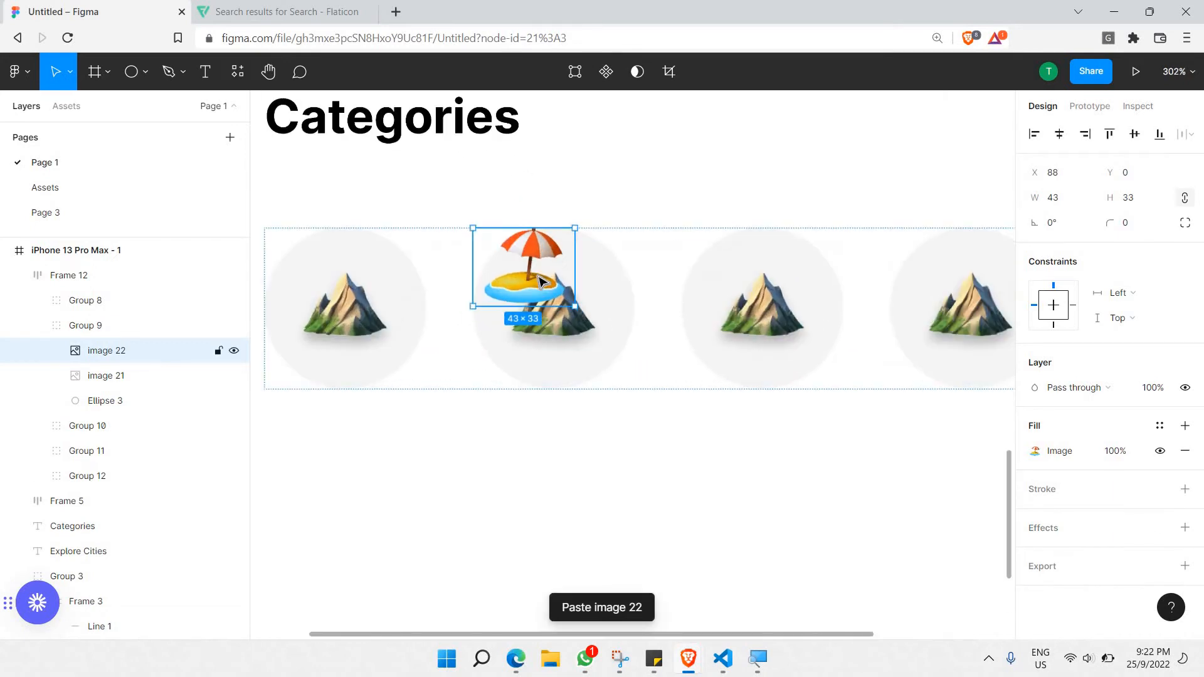
drag(538, 277, 559, 305)
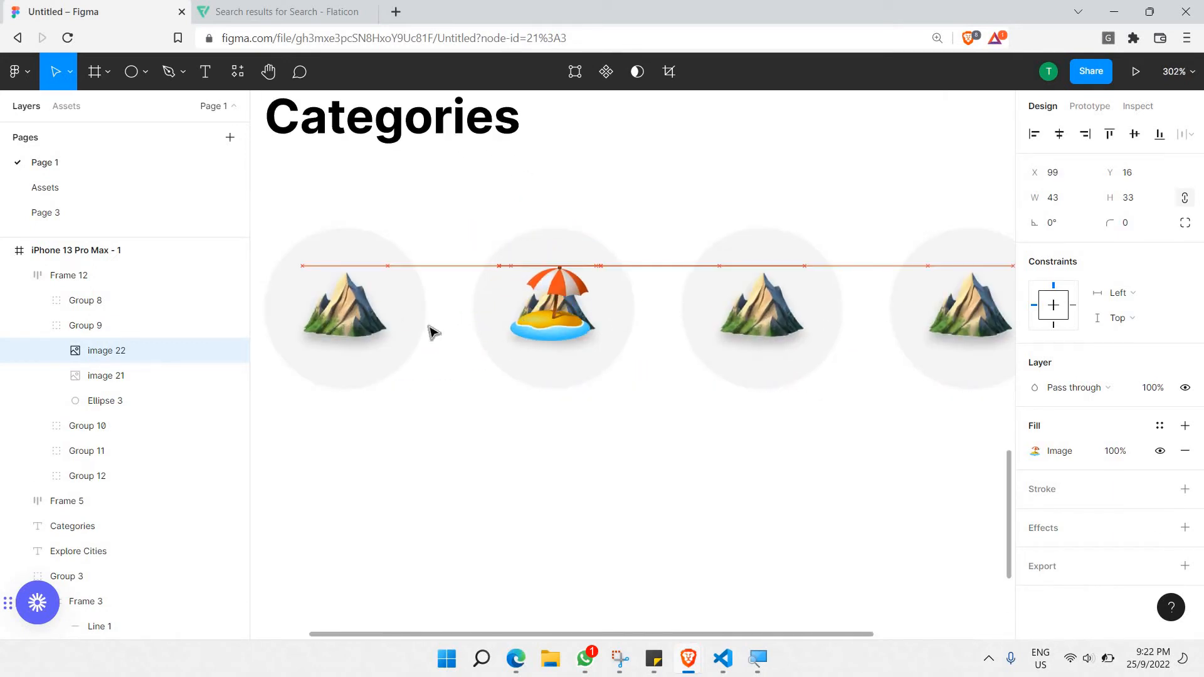
click(120, 379)
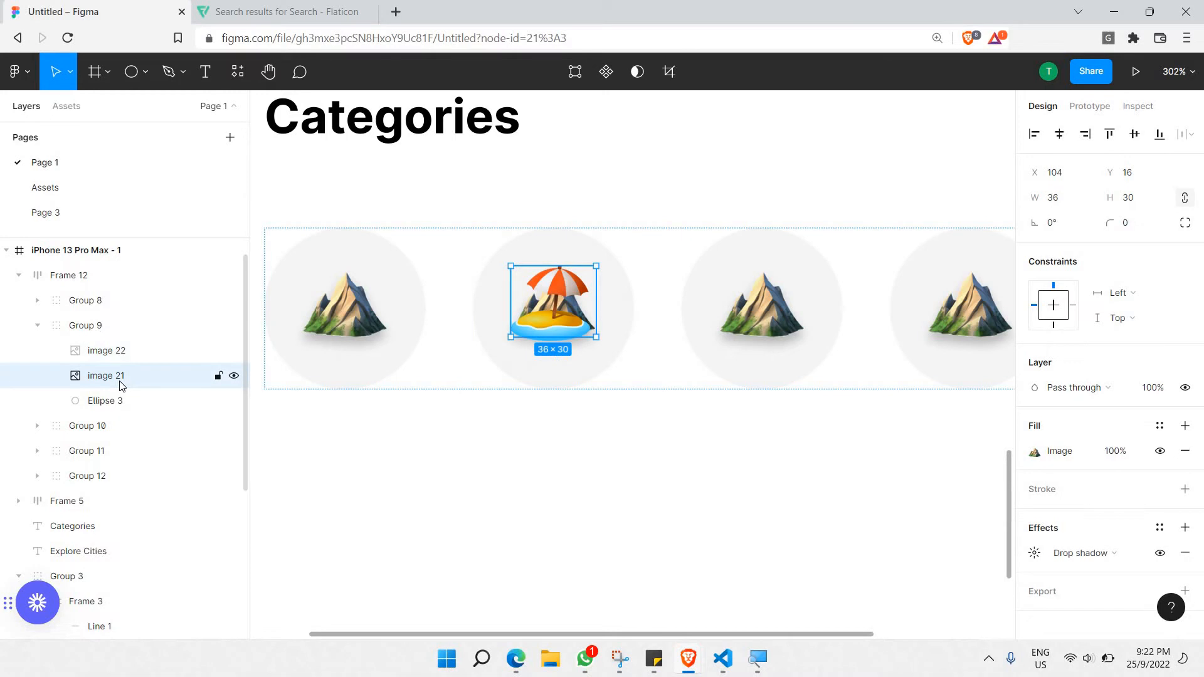
key(Delete)
Add a drop shadow to the beach image with a Y offset of 1 and a blur of 6.
click(552, 325)
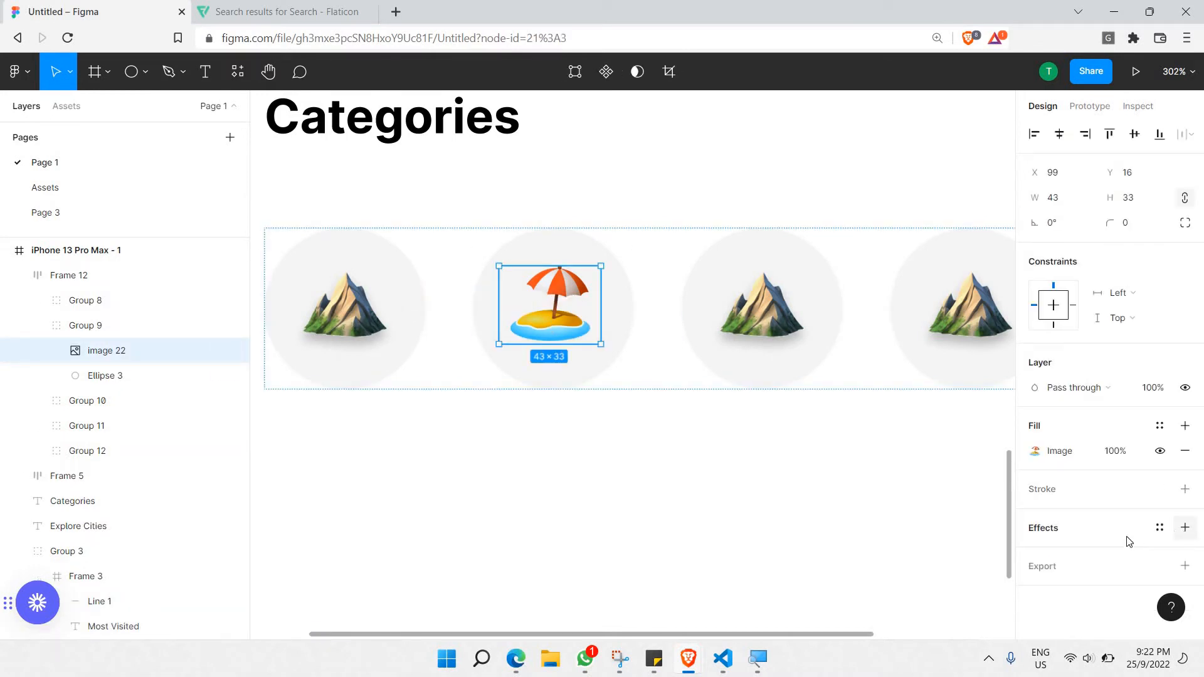
click(1127, 537)
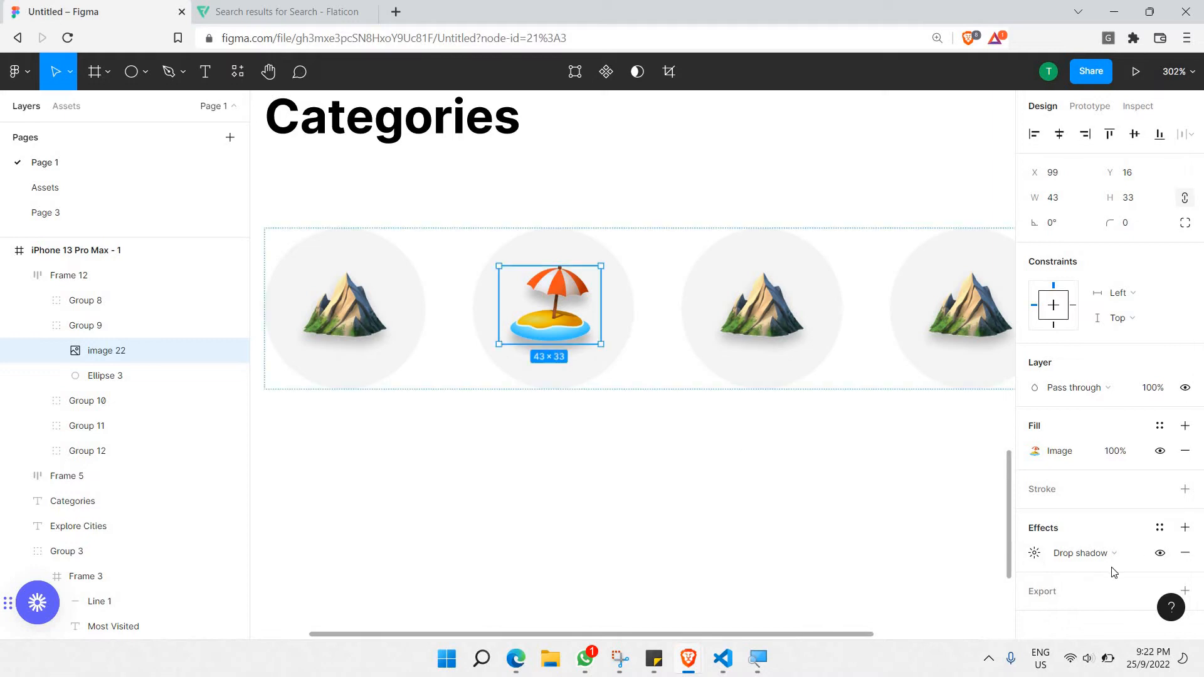
click(1032, 553)
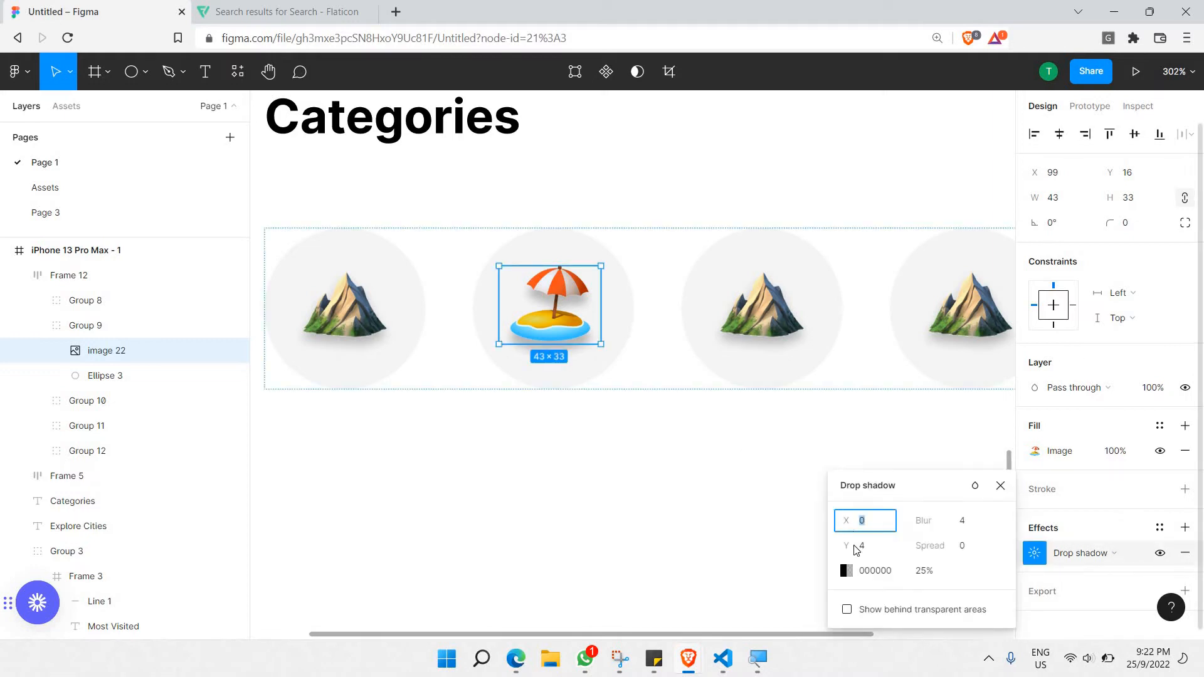
drag(851, 546, 847, 549)
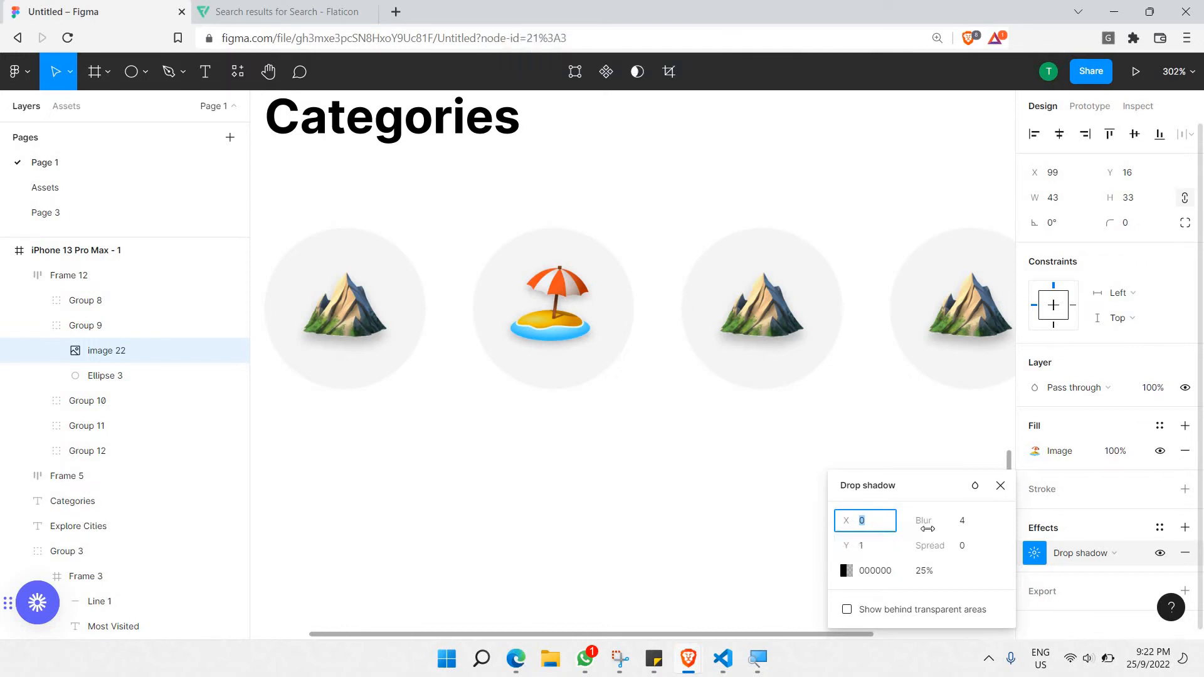
drag(927, 529, 942, 528)
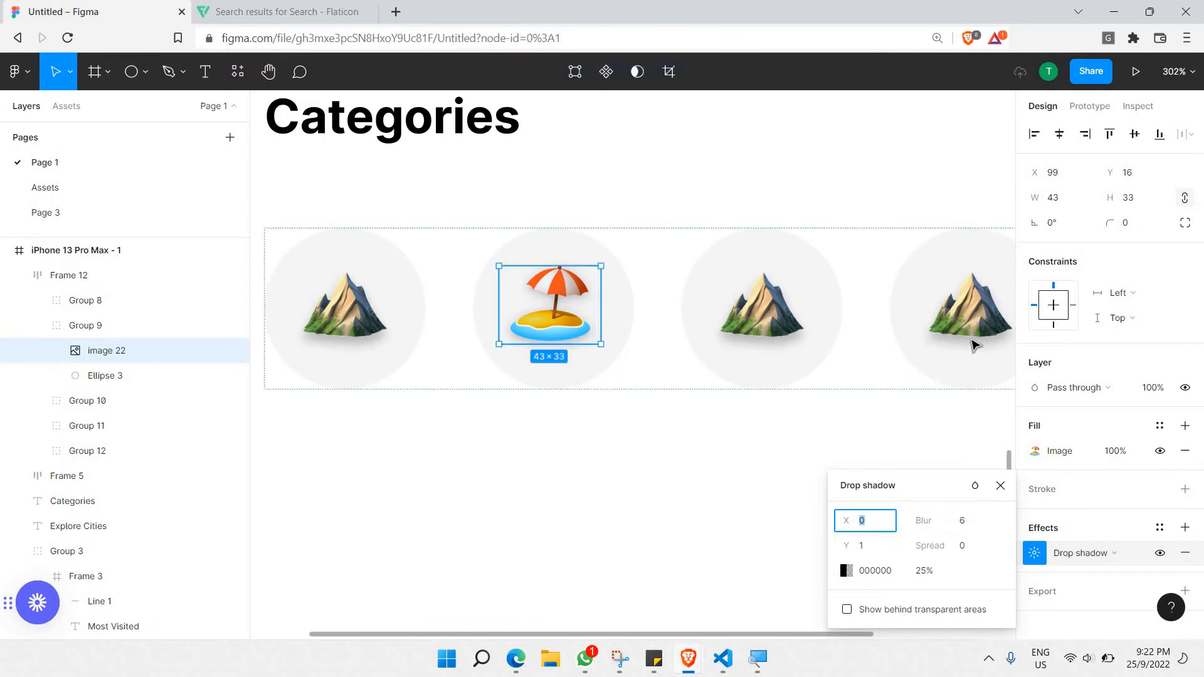
click(967, 358)
Copy the Ferris wheel image from the Assets page and return to Page 1.
scroll(969, 367, down, 2)
scroll(903, 251, right, 2)
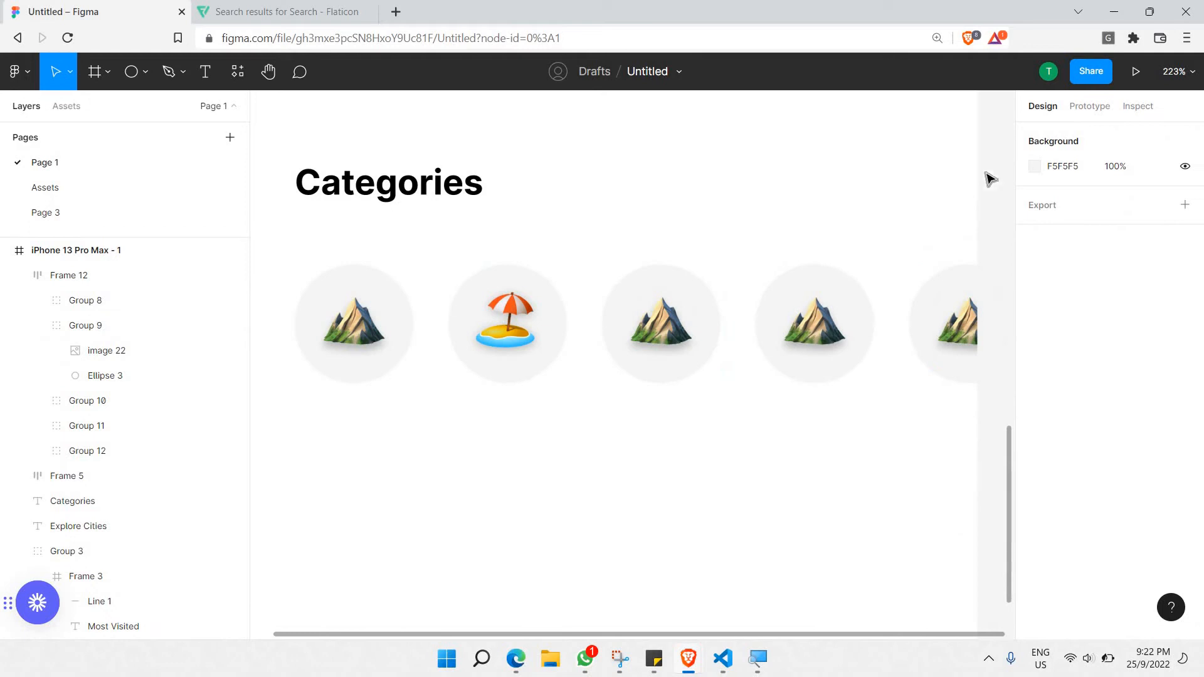
scroll(990, 180, right, 2)
click(189, 197)
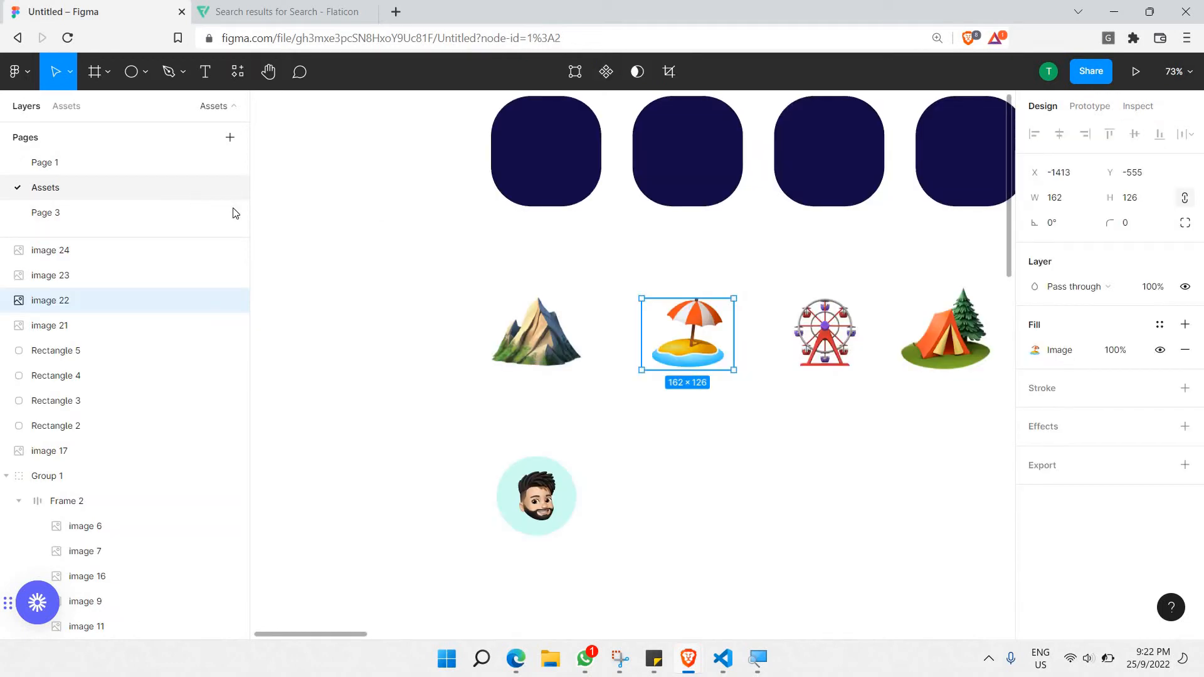
click(819, 332)
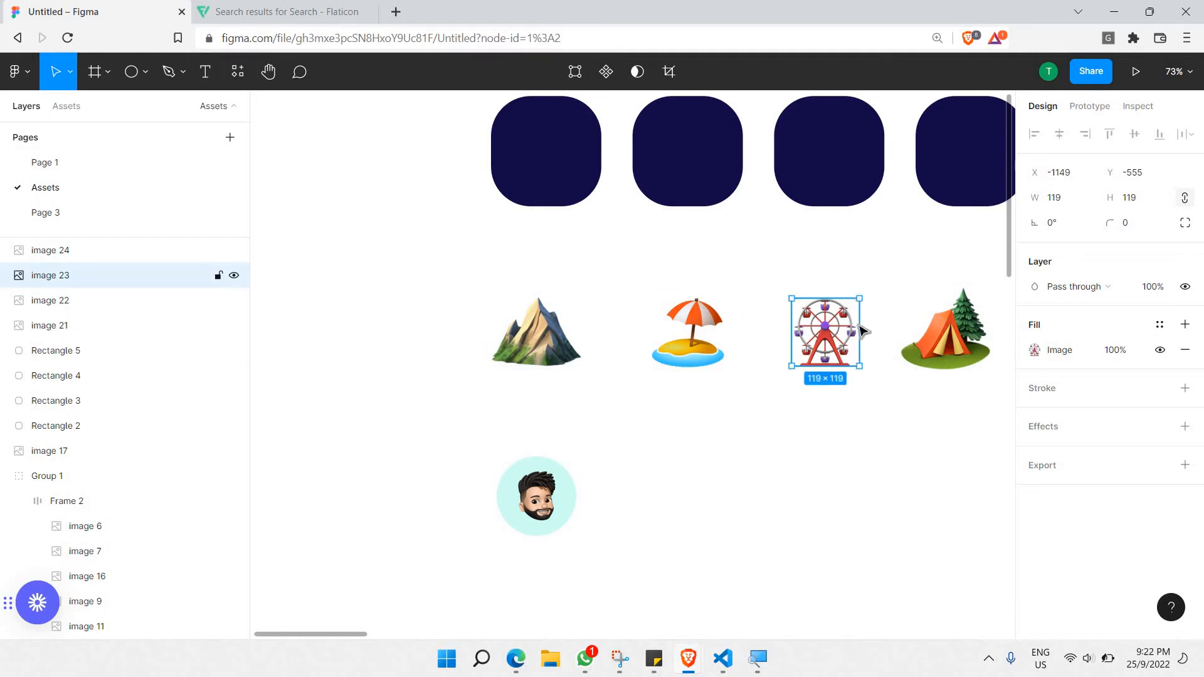
click(161, 164)
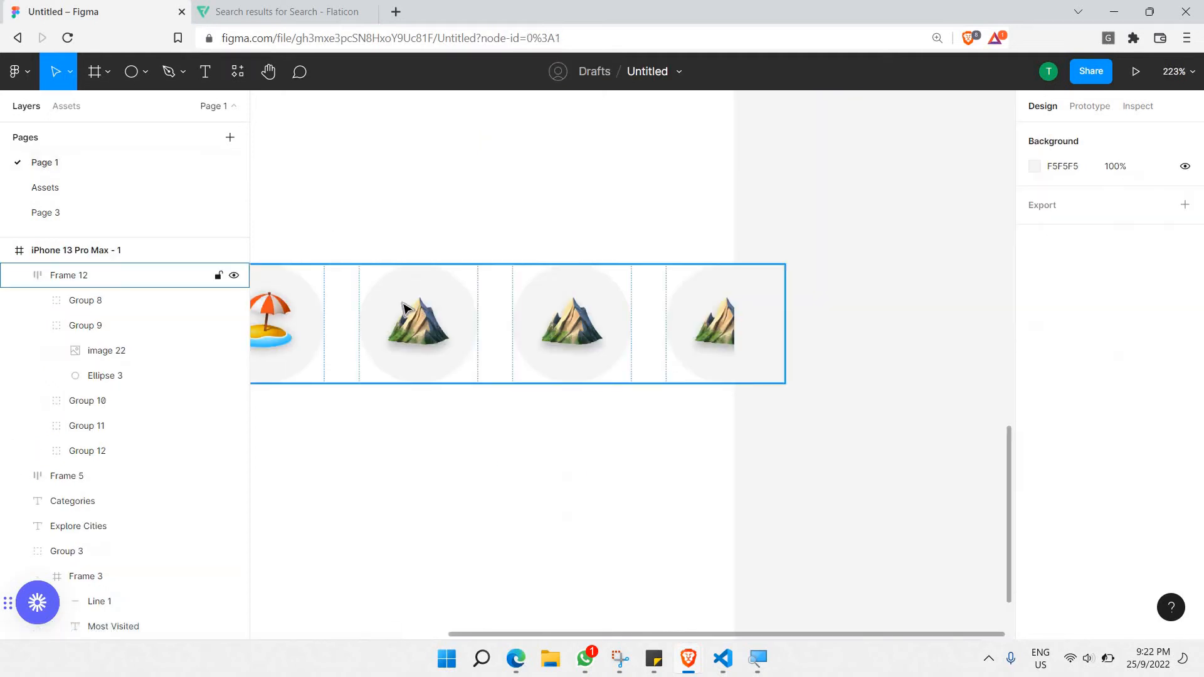
Paste the Ferris wheel image into the third circle's group and scale it down to about 25 × 25.
click(404, 329)
key(ctrl+v)
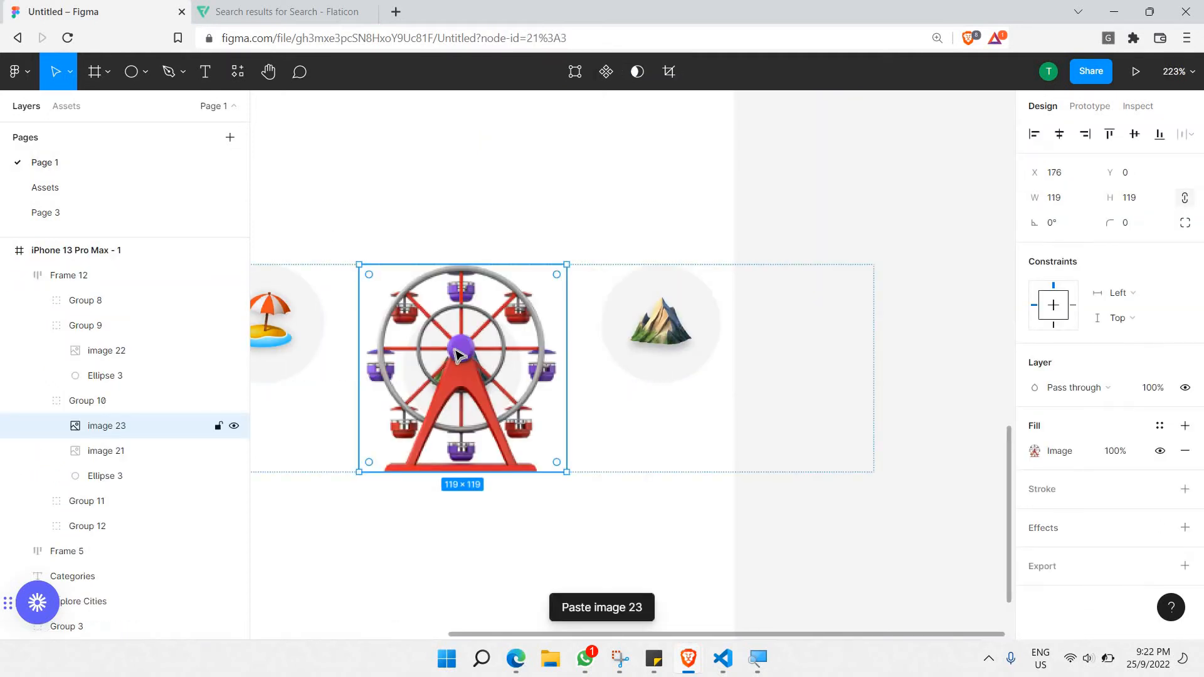
key(ctrl+z)
double_click(431, 323)
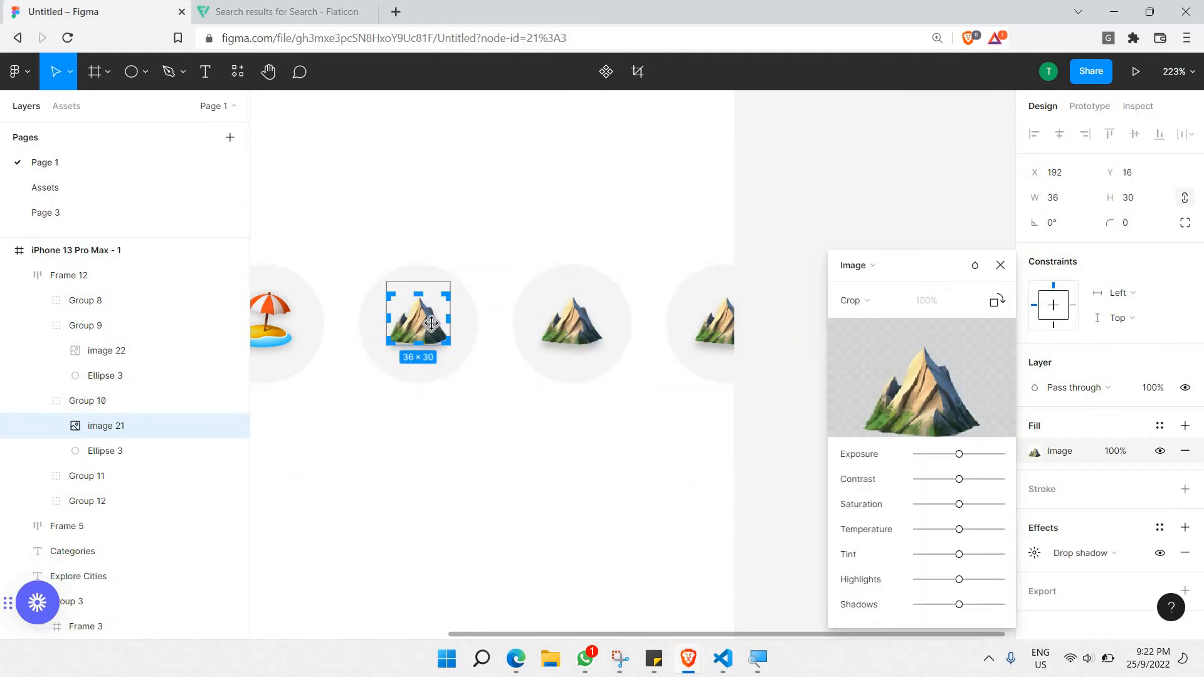
key(Escape)
key(ctrl+v)
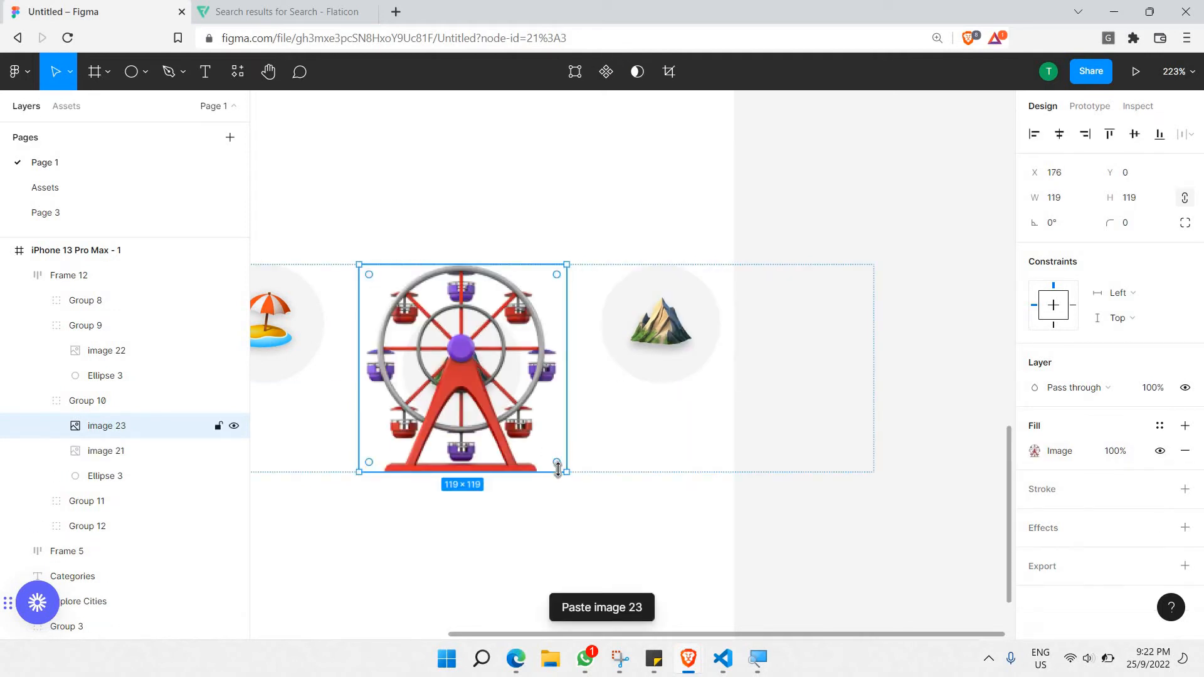
drag(519, 424, 412, 349)
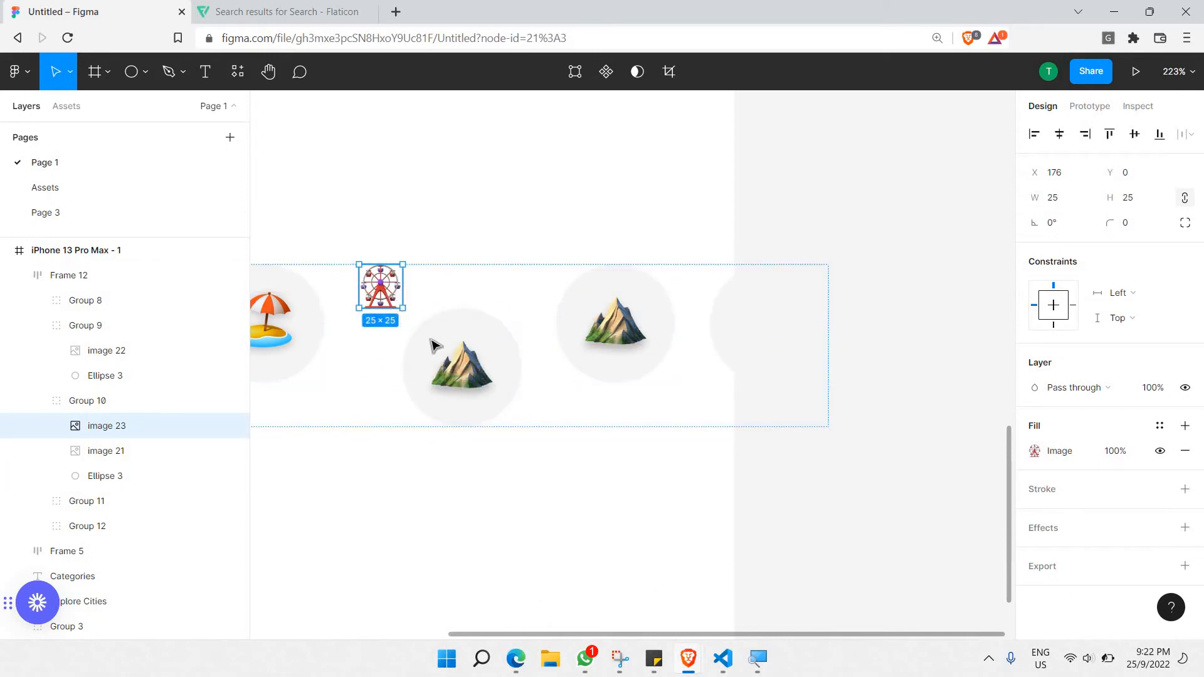
Move the Ferris wheel over the third circle at about X 198, Y 24, and delete the mountain image beneath it.
drag(401, 306, 438, 346)
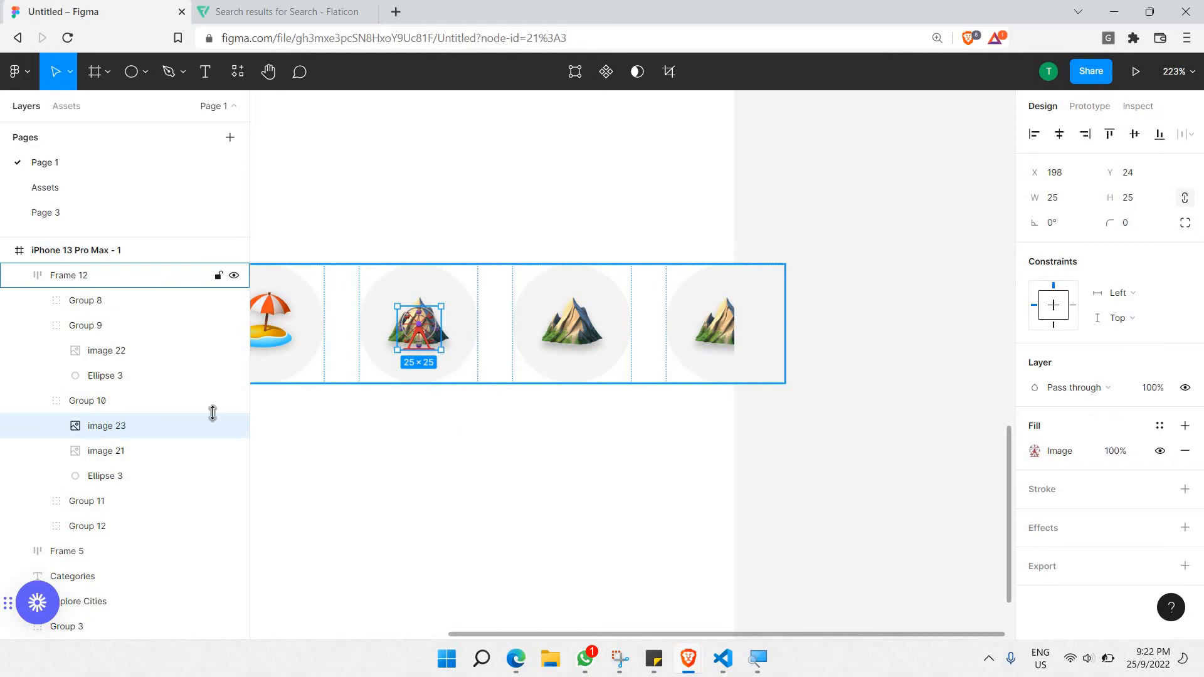
click(157, 451)
key(Delete)
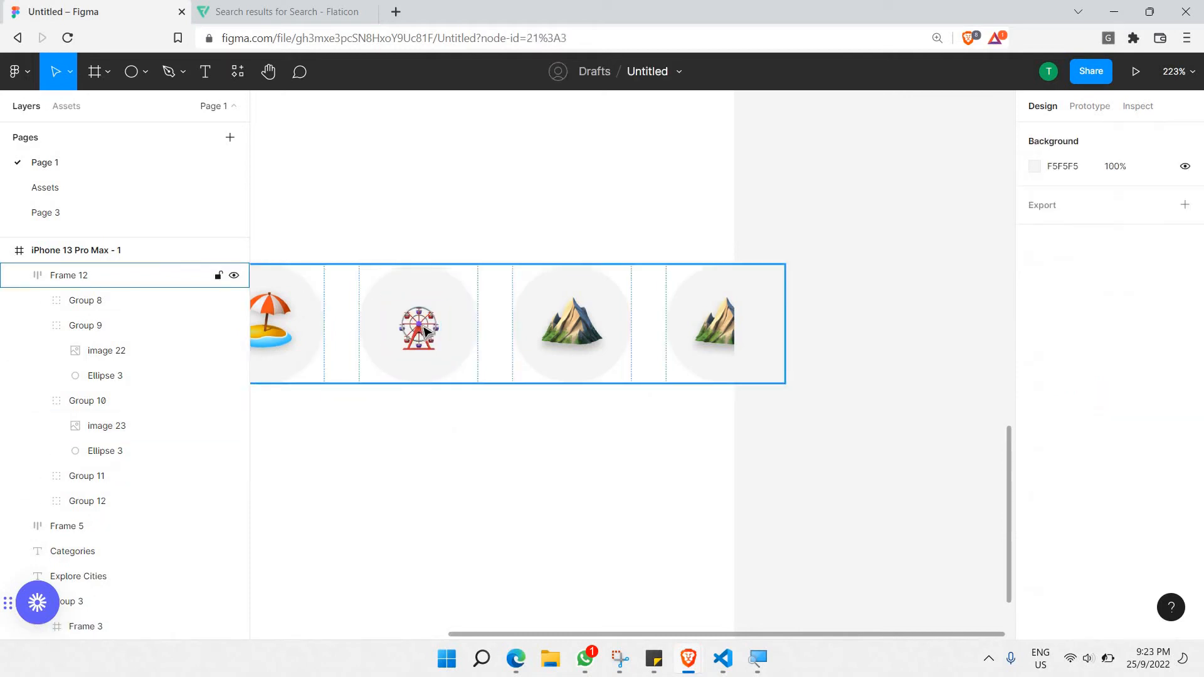
Enlarge the Ferris wheel image to about 33 × 33 and centre it in the third circle at X 194, Y 16.
double_click(422, 328)
drag(397, 306, 421, 320)
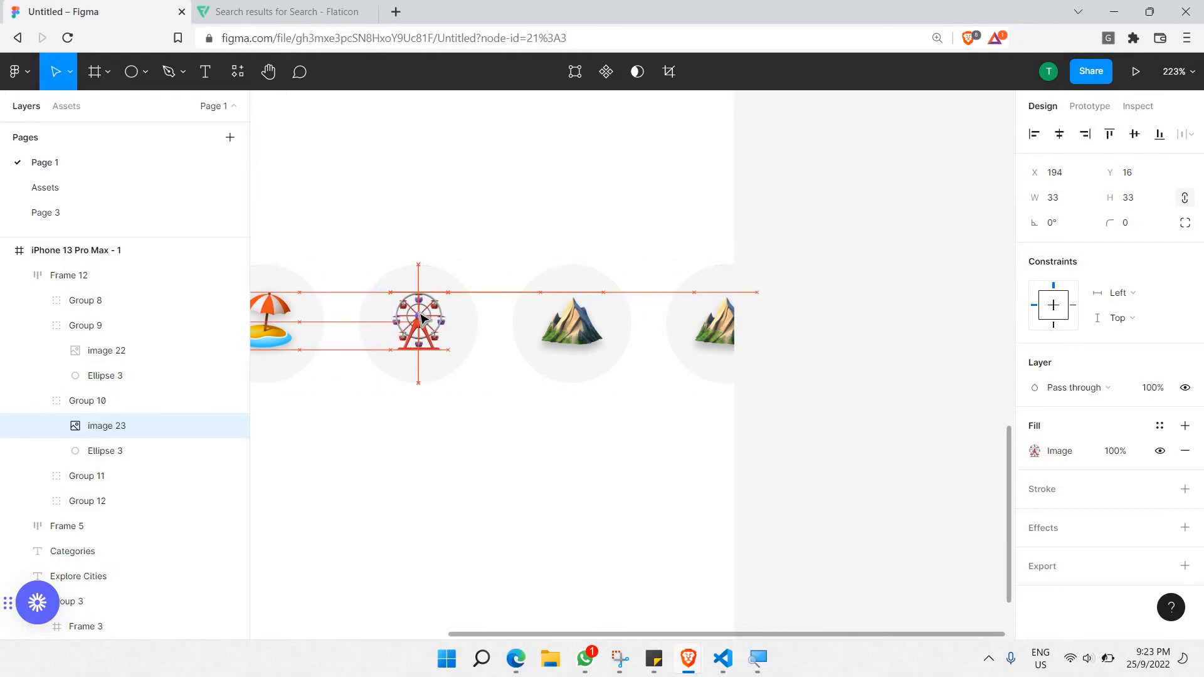
Copy the tent image from the Assets page and return to Page 1.
click(592, 491)
ctrl+scroll(589, 484, down, 3)
click(102, 198)
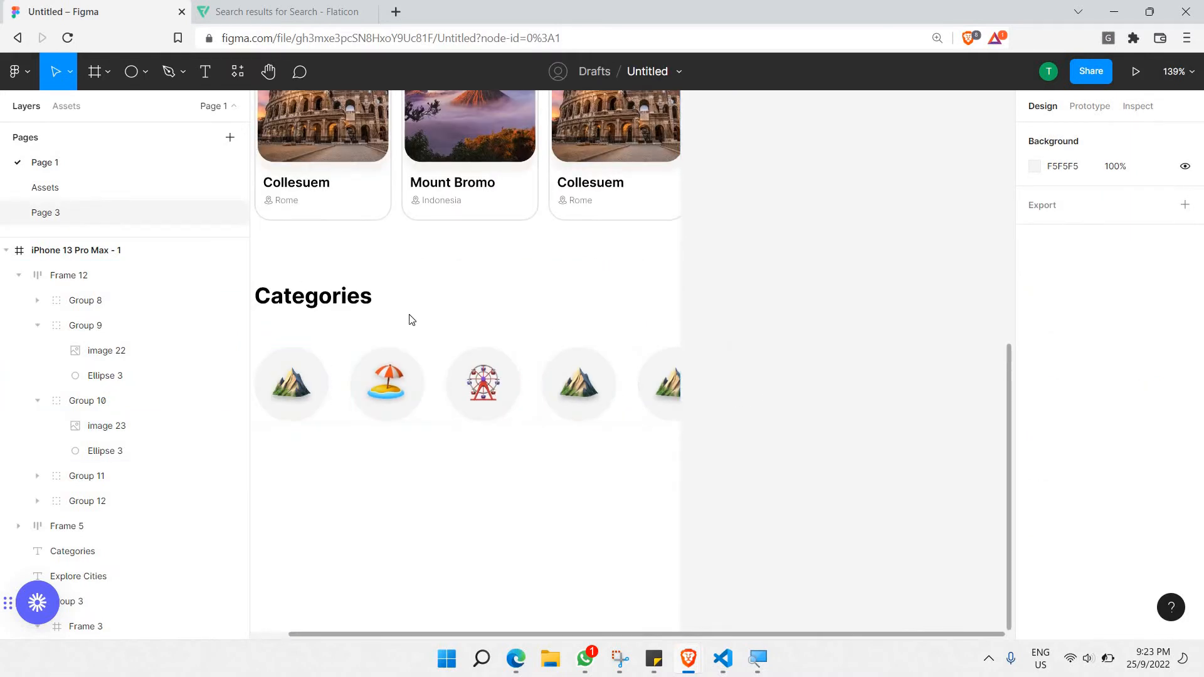
scroll(563, 327, right, 5)
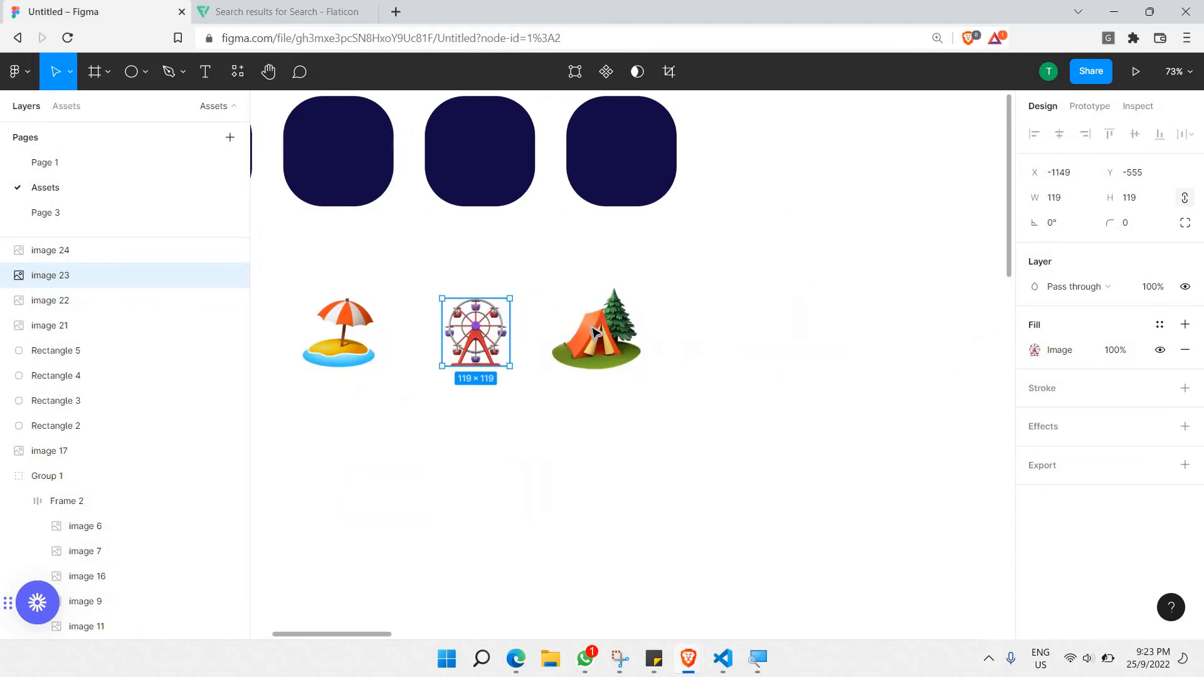
click(594, 331)
click(81, 162)
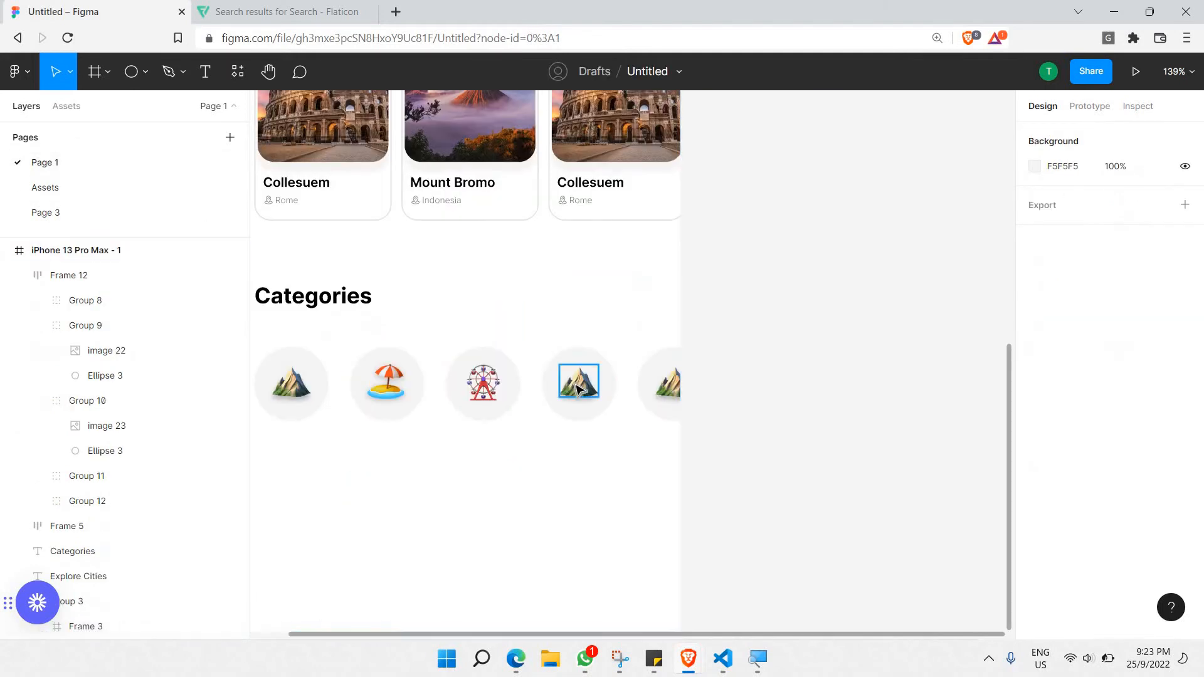
Replace the mountain image in the fourth circle's group with the pasted tent, scaled to 36 × 36 at X 280, Y 10.
ctrl+click(576, 385)
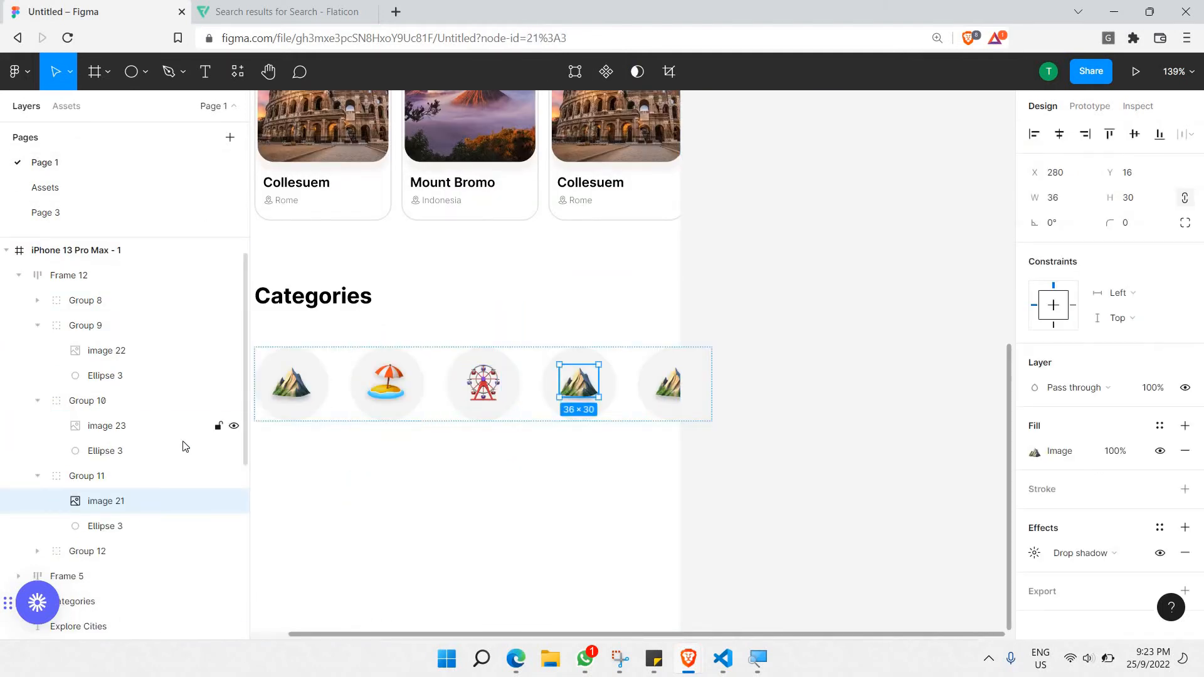
key(ctrl+v)
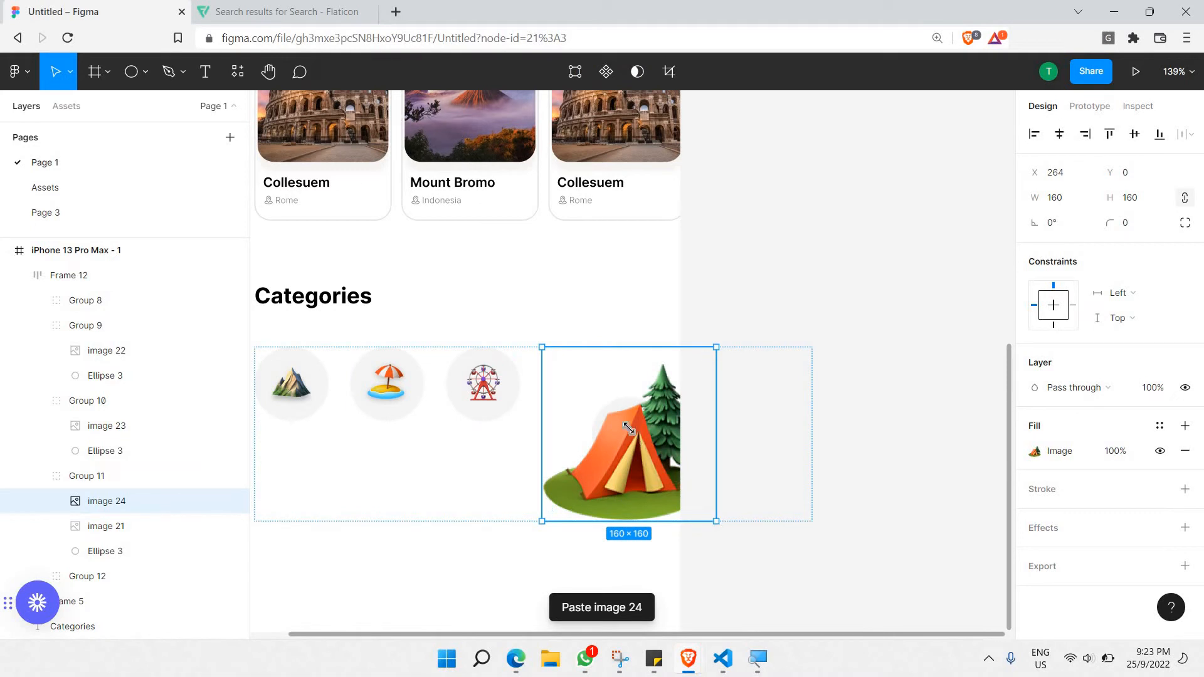
drag(628, 428, 577, 383)
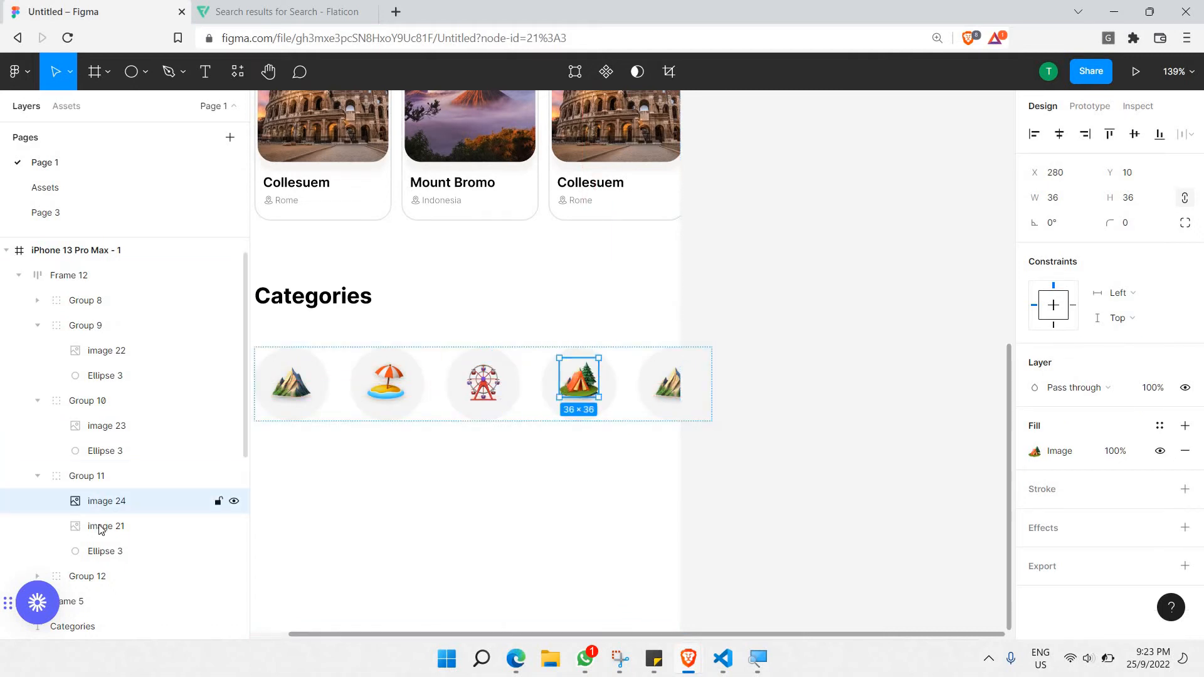
click(101, 527)
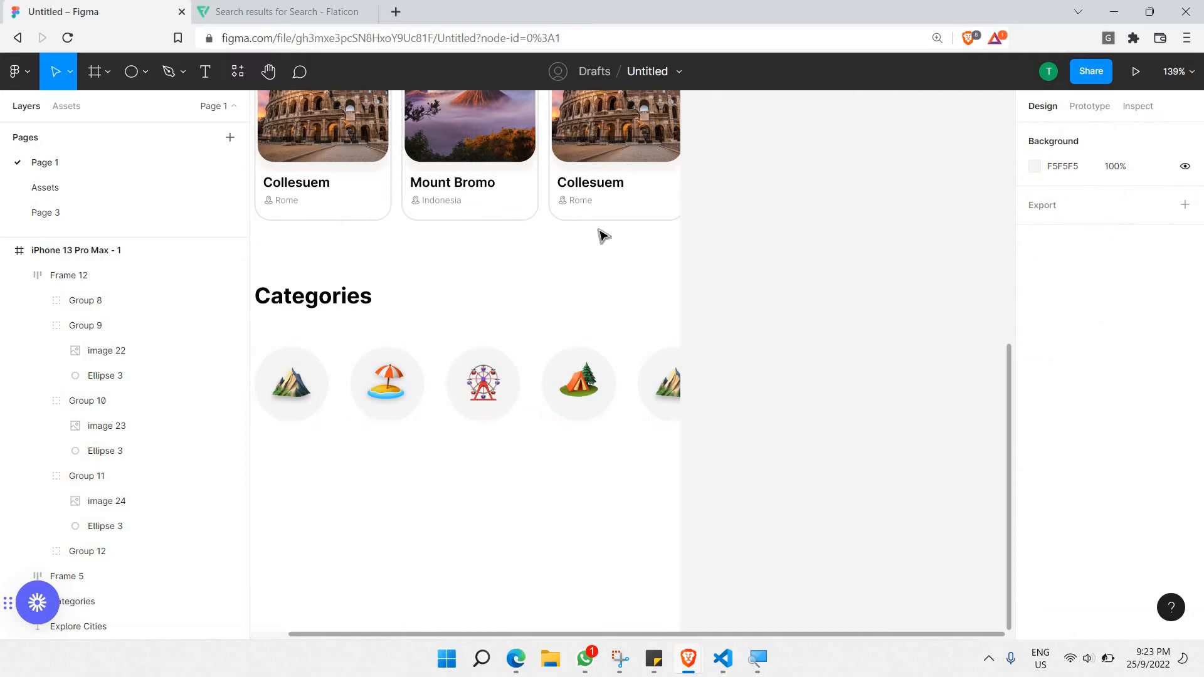
Apply a drop shadow effect to the Ferris wheel image and to the tent image in the Categories row.
click(481, 382)
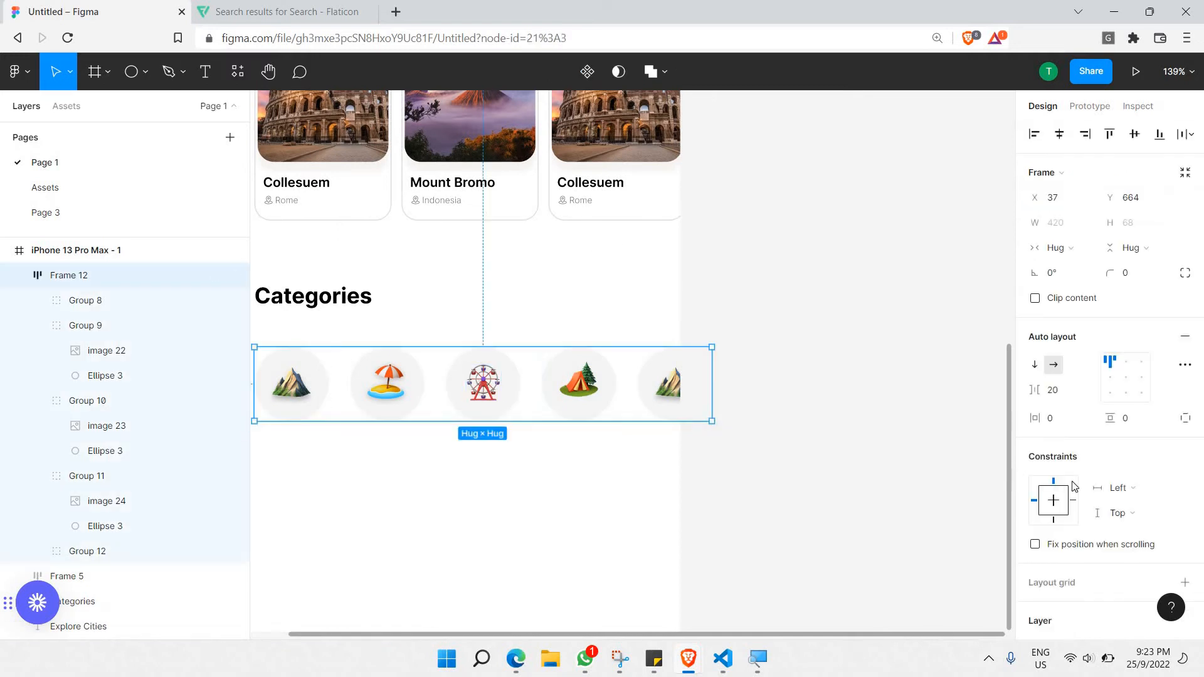
key(ctrl+z)
click(1122, 528)
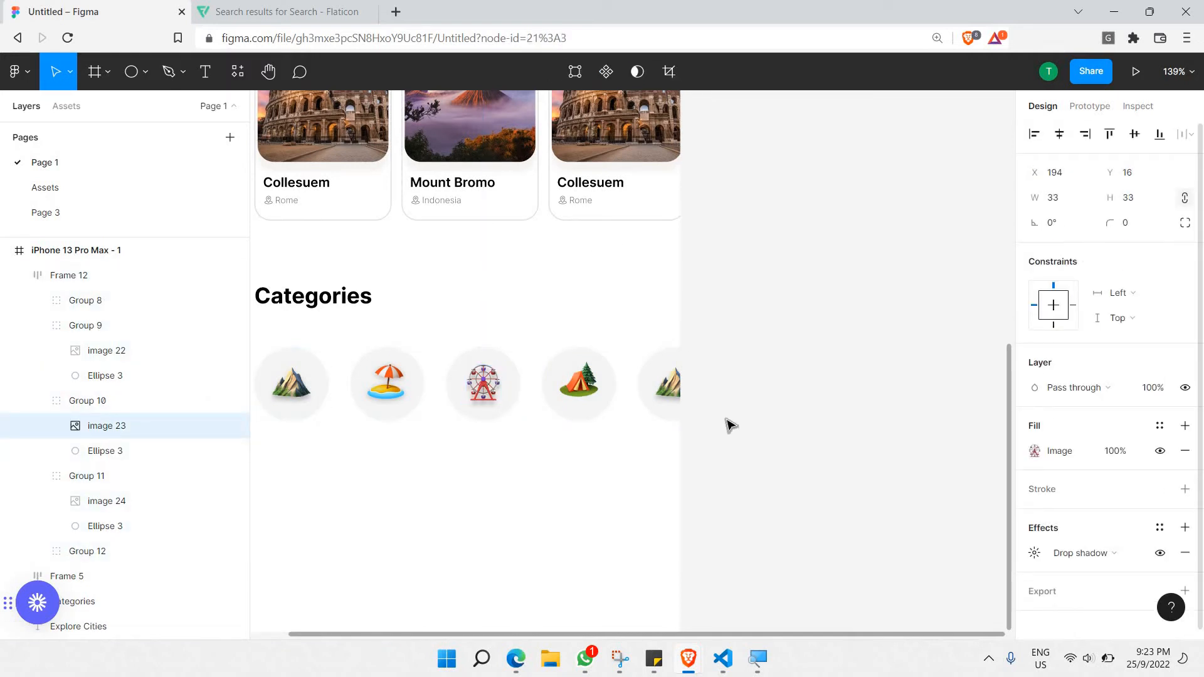
double_click(578, 381)
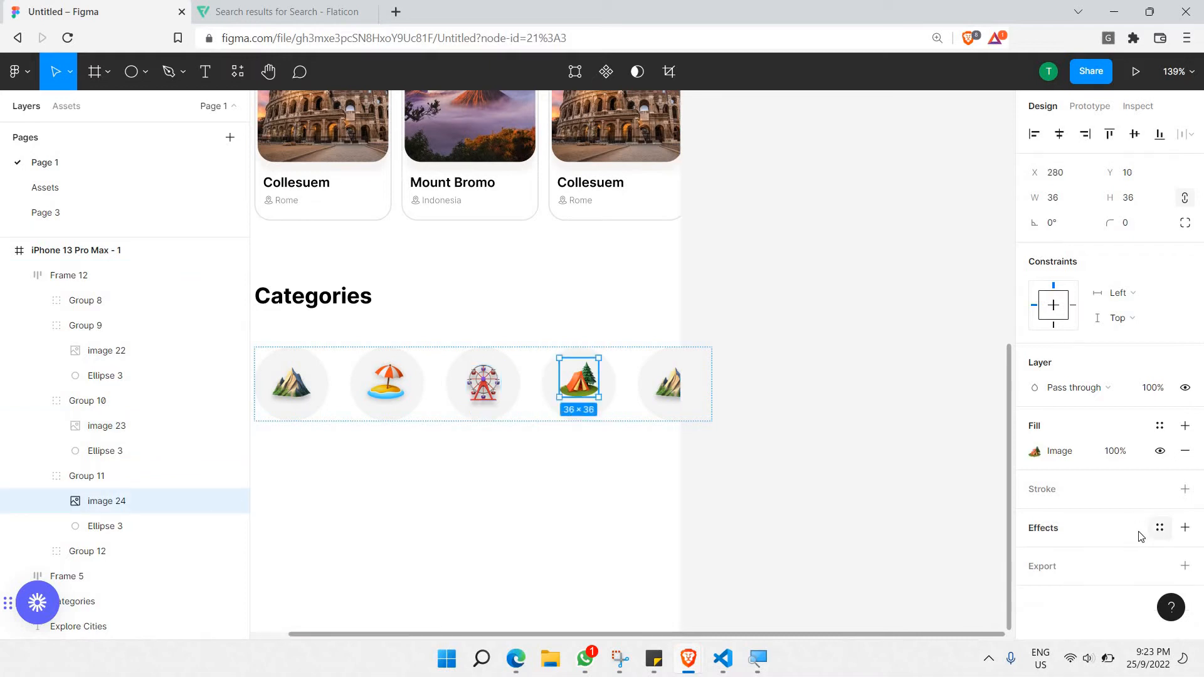
click(1140, 534)
click(694, 378)
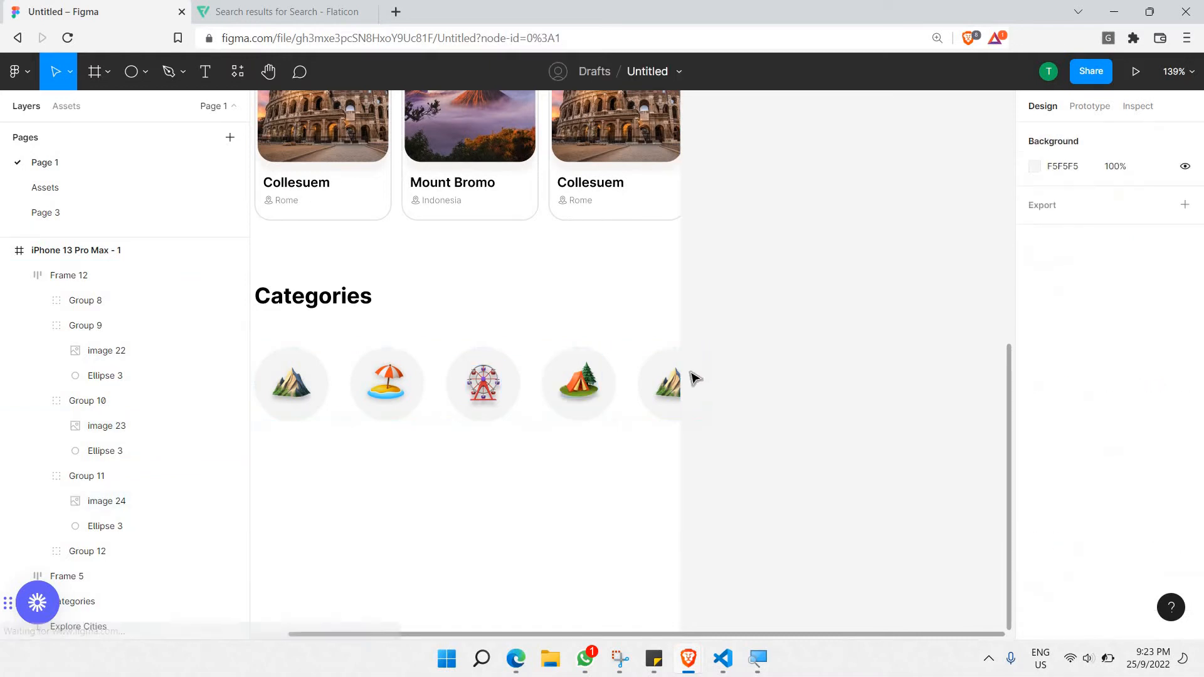
ctrl+scroll(693, 378, down, 5)
ctrl+scroll(567, 320, up, 4)
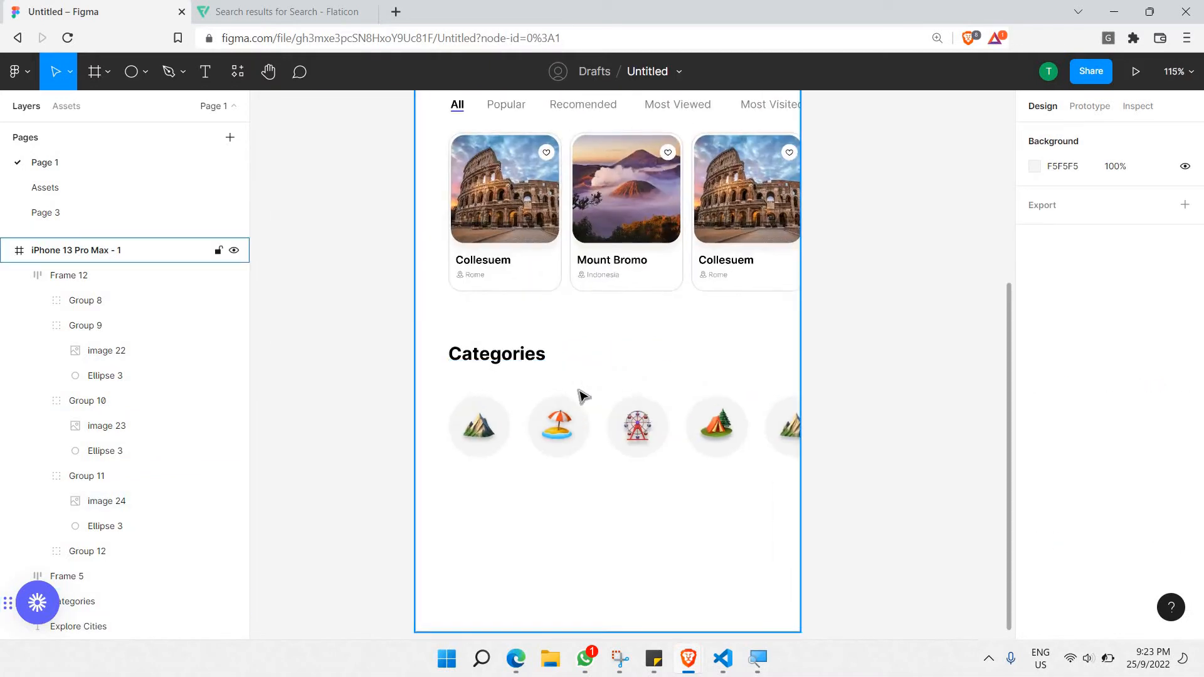
click(257, 11)
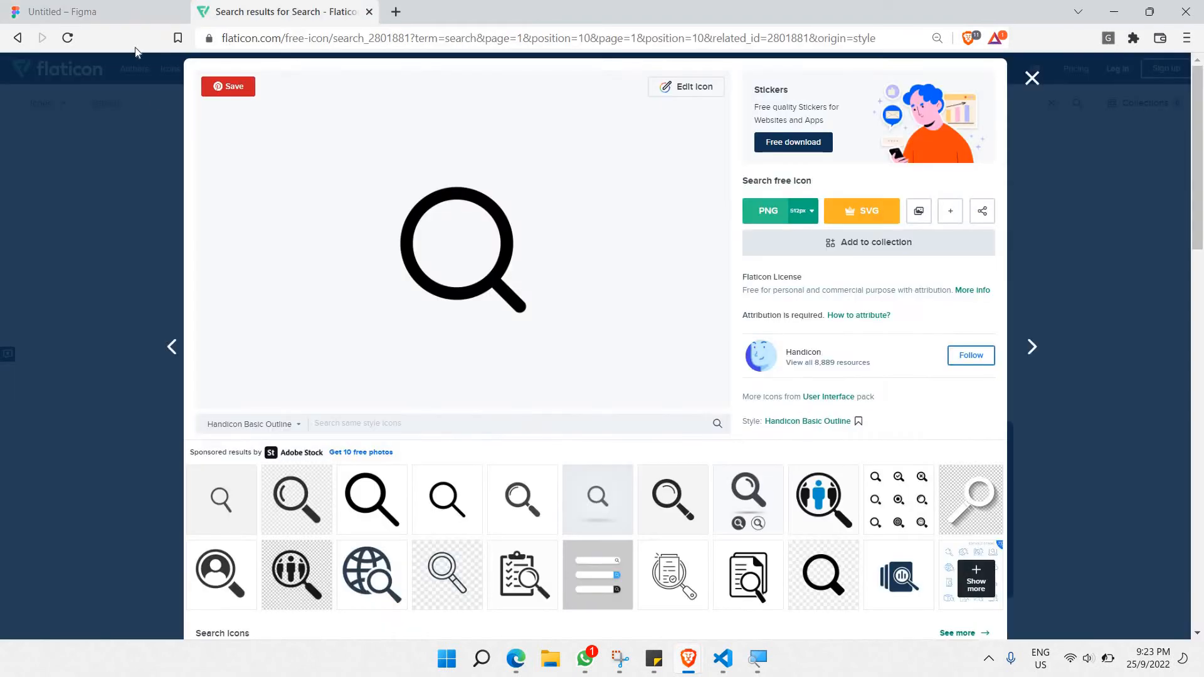
click(125, 13)
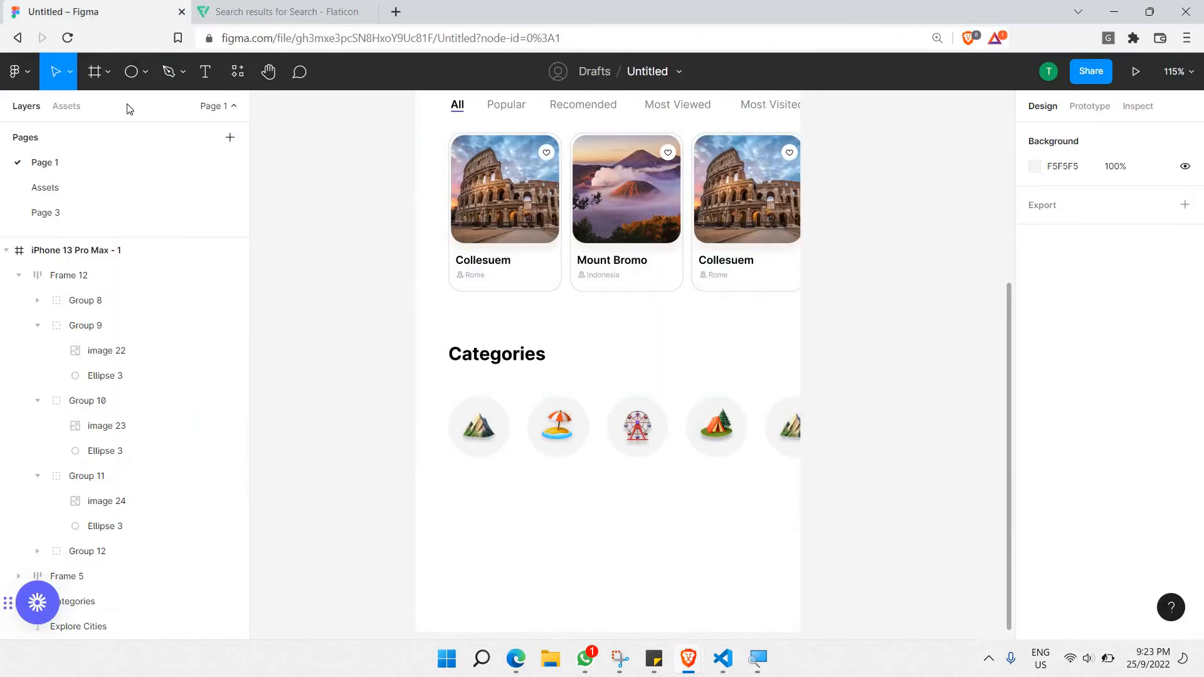
Add a text box of about 45 × 18 below the first circle, reading "Mountain".
key(t)
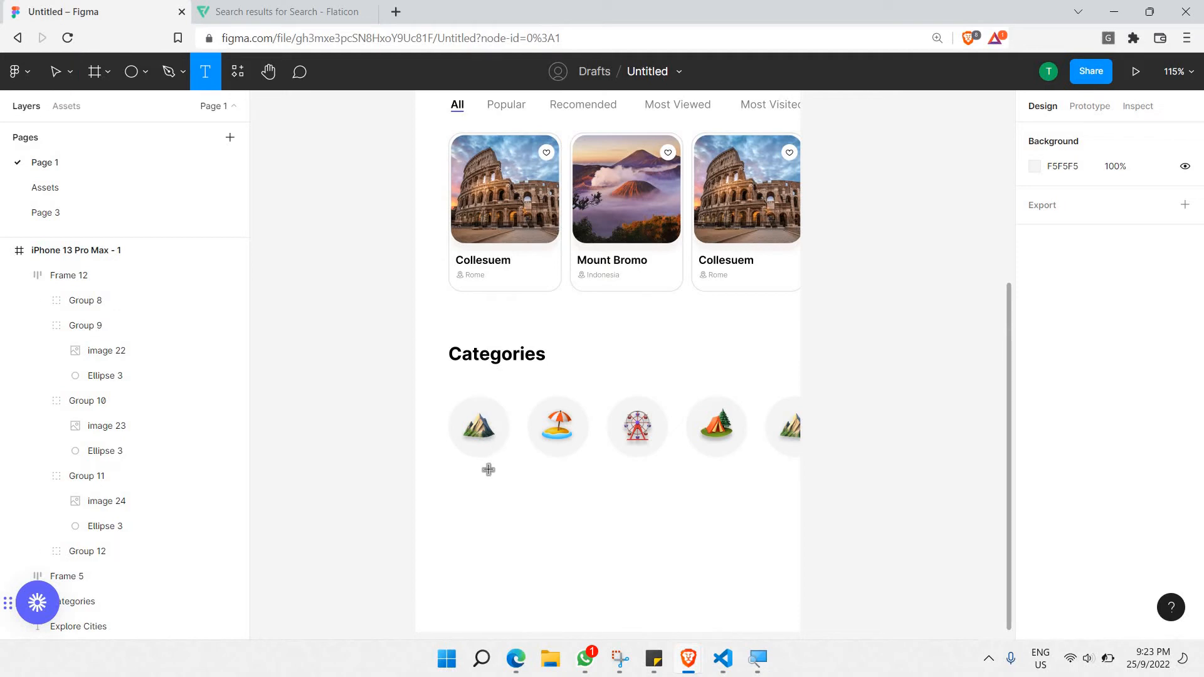
ctrl+scroll(489, 464, up, 3)
ctrl+scroll(430, 457, up, 2)
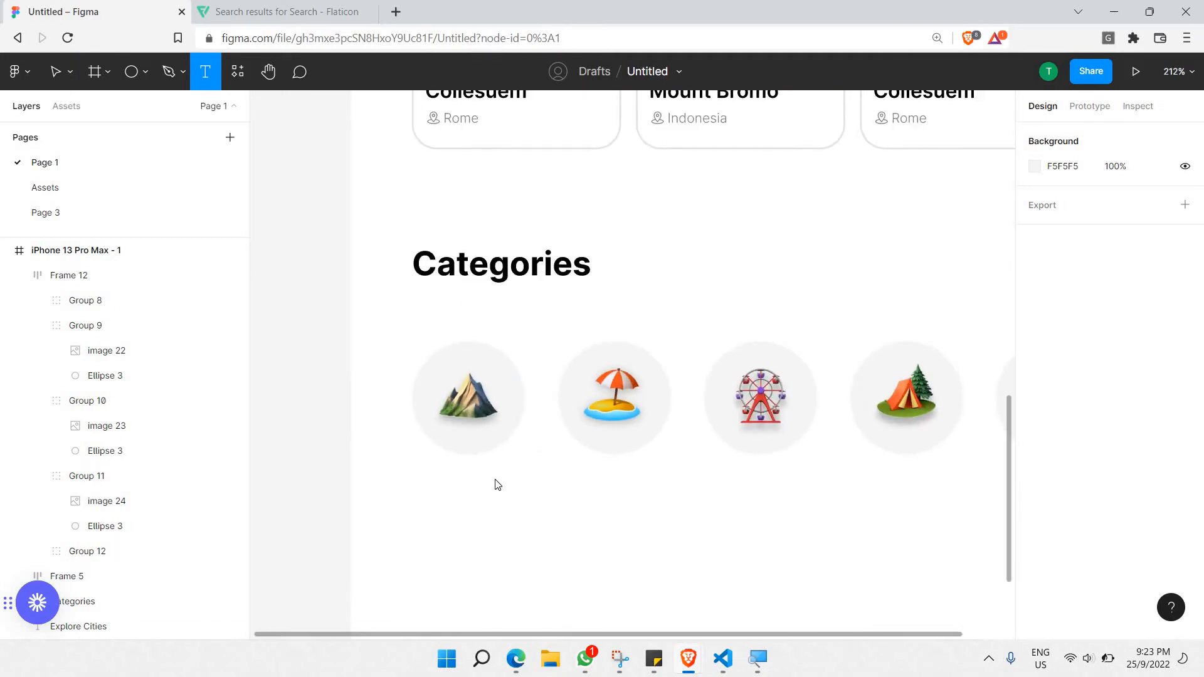
drag(432, 456, 508, 486)
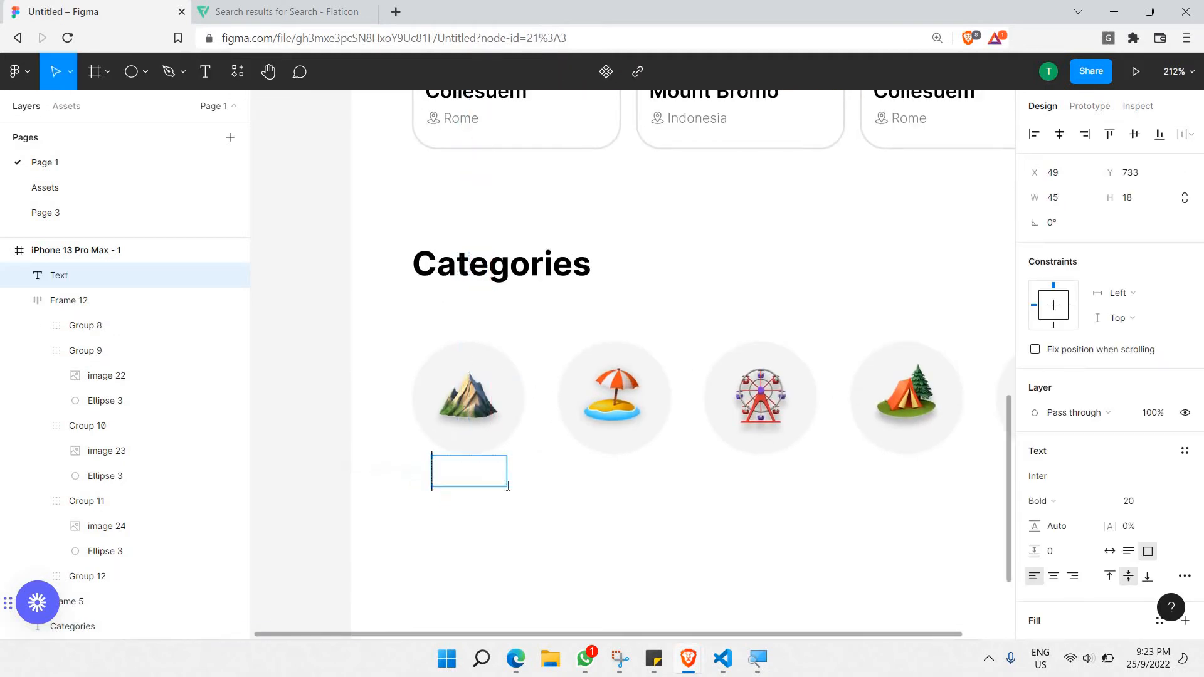
text(Mo)
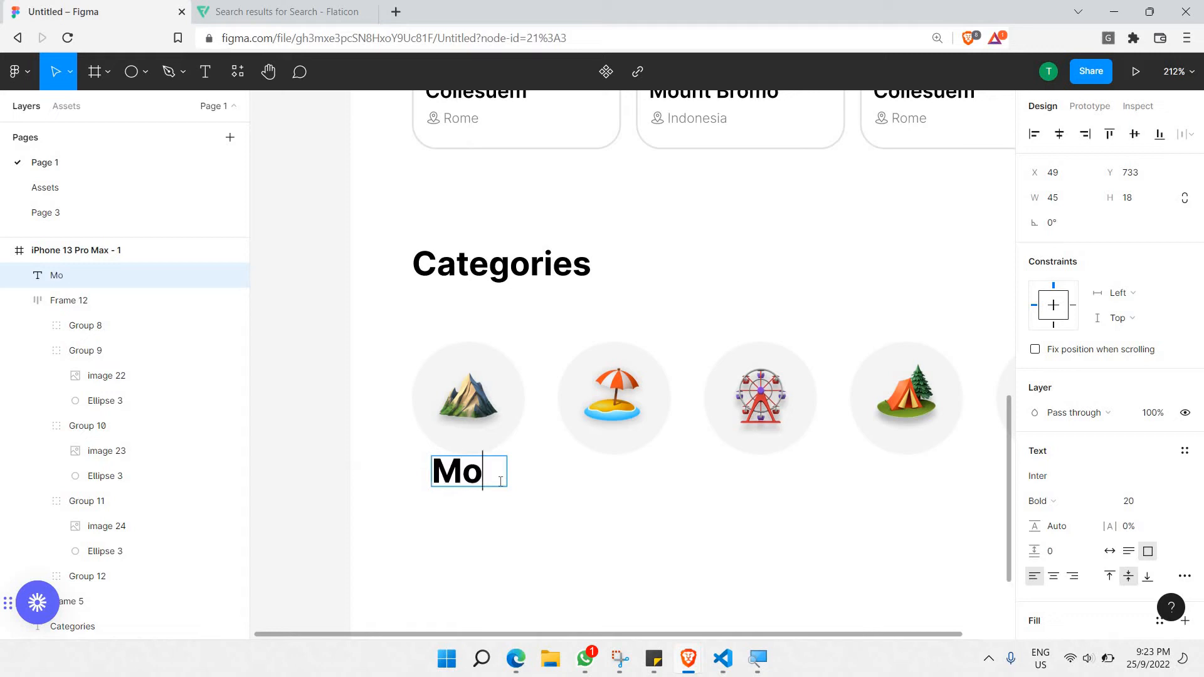
text(untain)
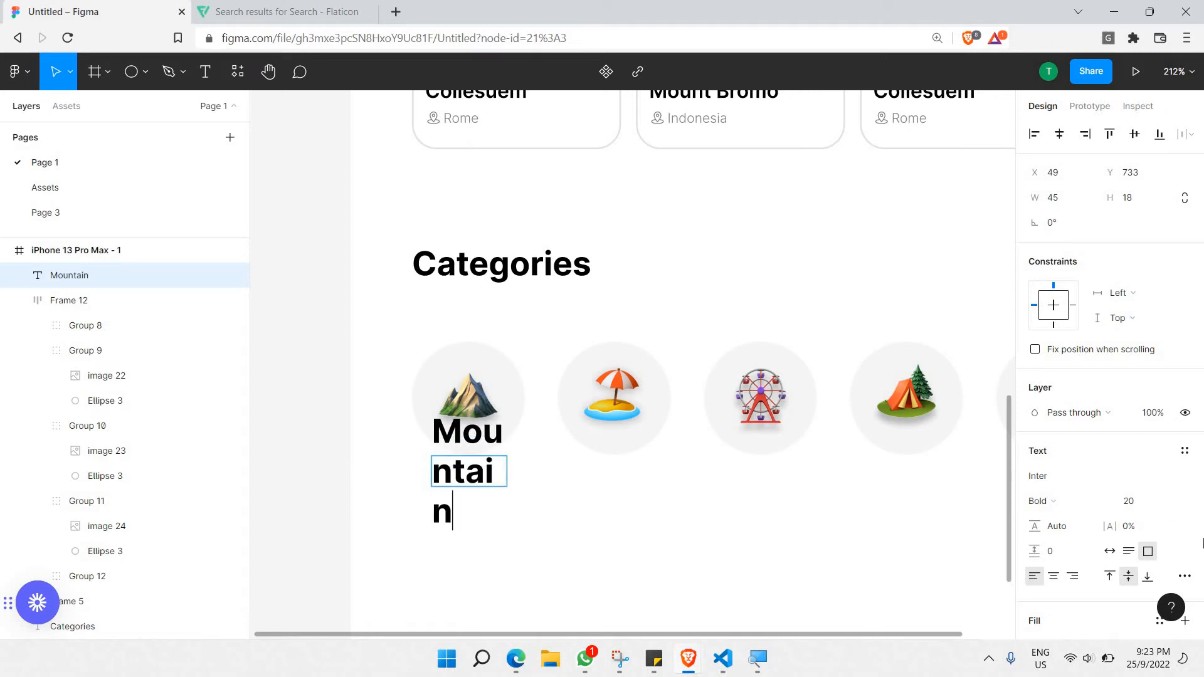
Reduce the Mountain label's font size, trying 10 and settling on 7.
key(ctrl+a)
click(1168, 501)
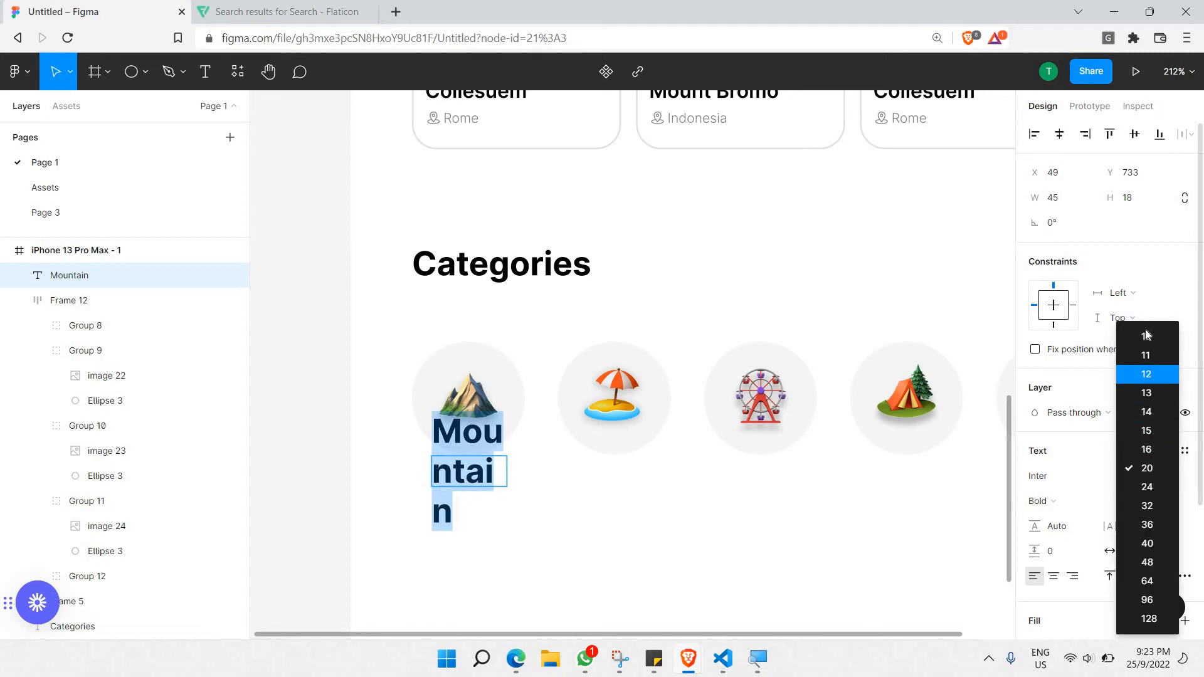
click(1145, 329)
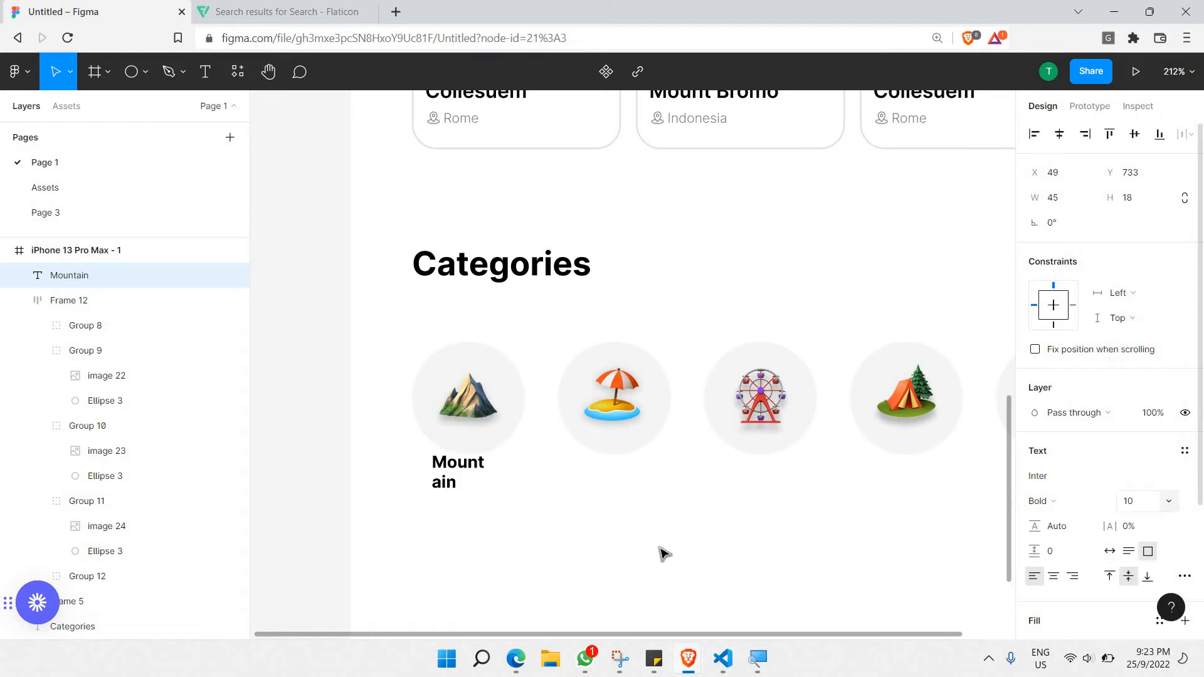
click(1155, 504)
text(7)
key(Return)
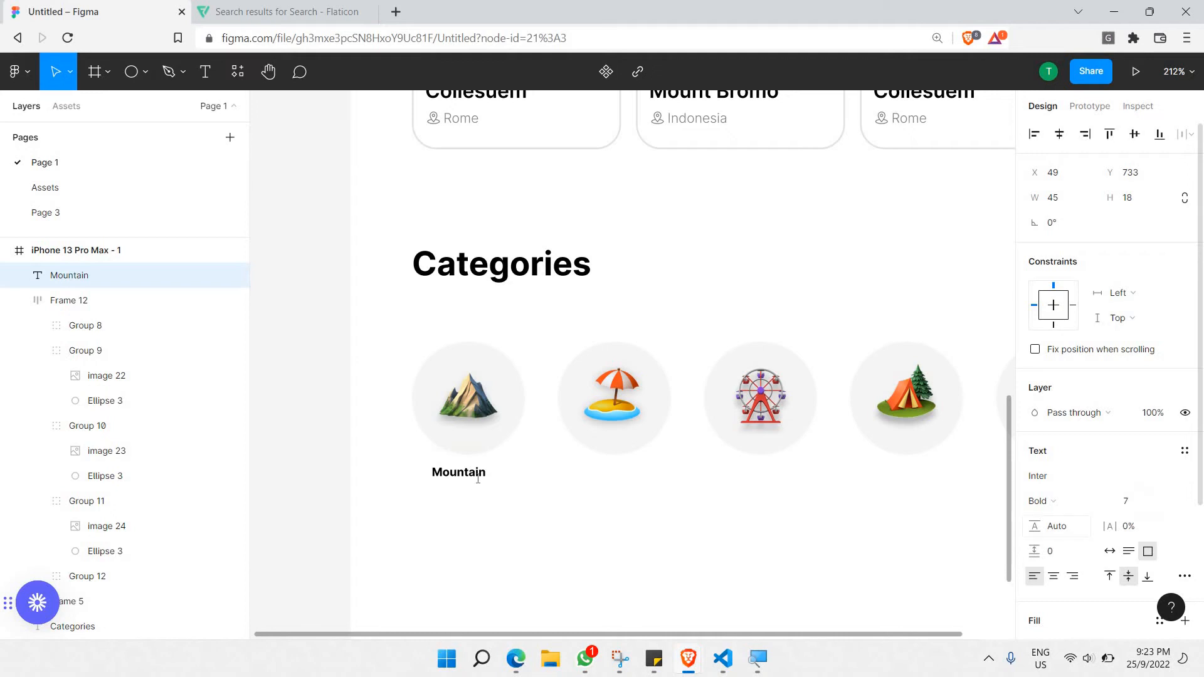
Centre-align the Mountain label's text and set its font weight to Medium, after trying Regular.
double_click(478, 479)
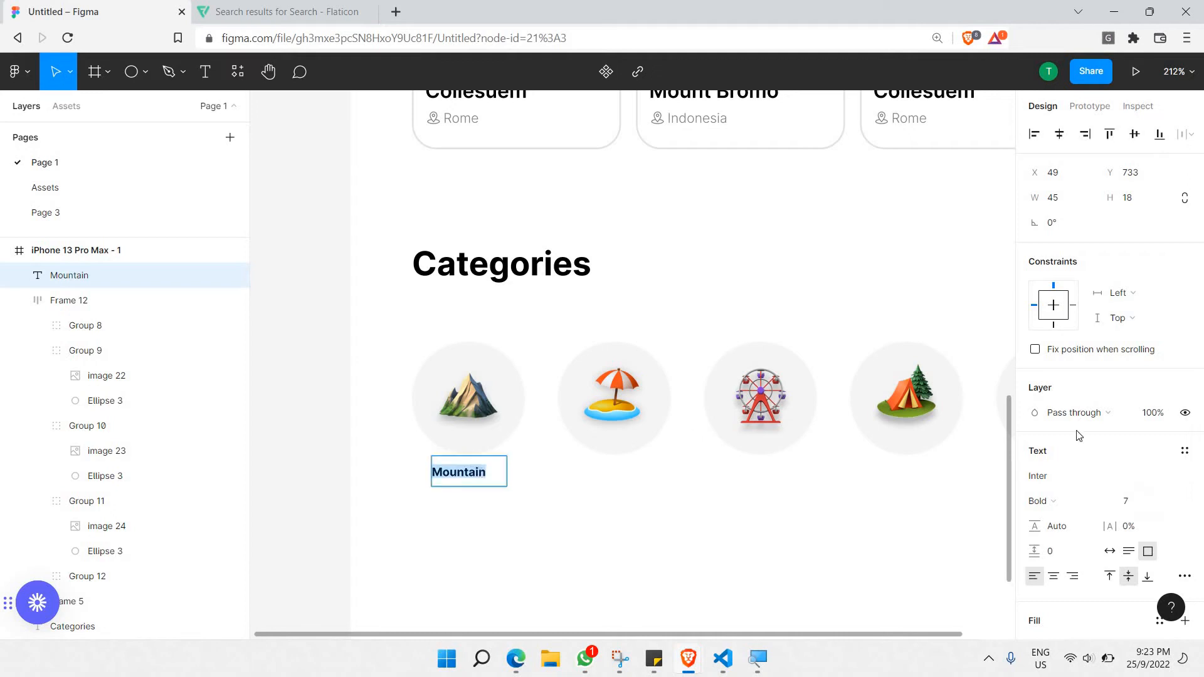
click(1054, 576)
key(Escape)
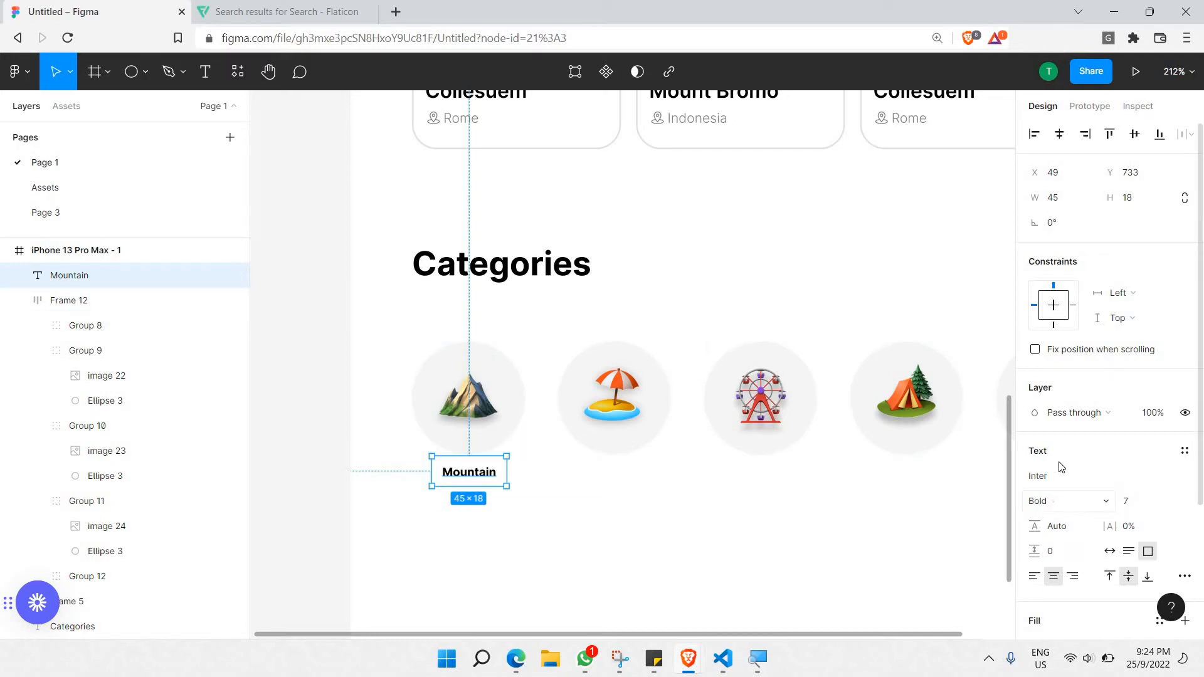
click(1069, 500)
click(1053, 312)
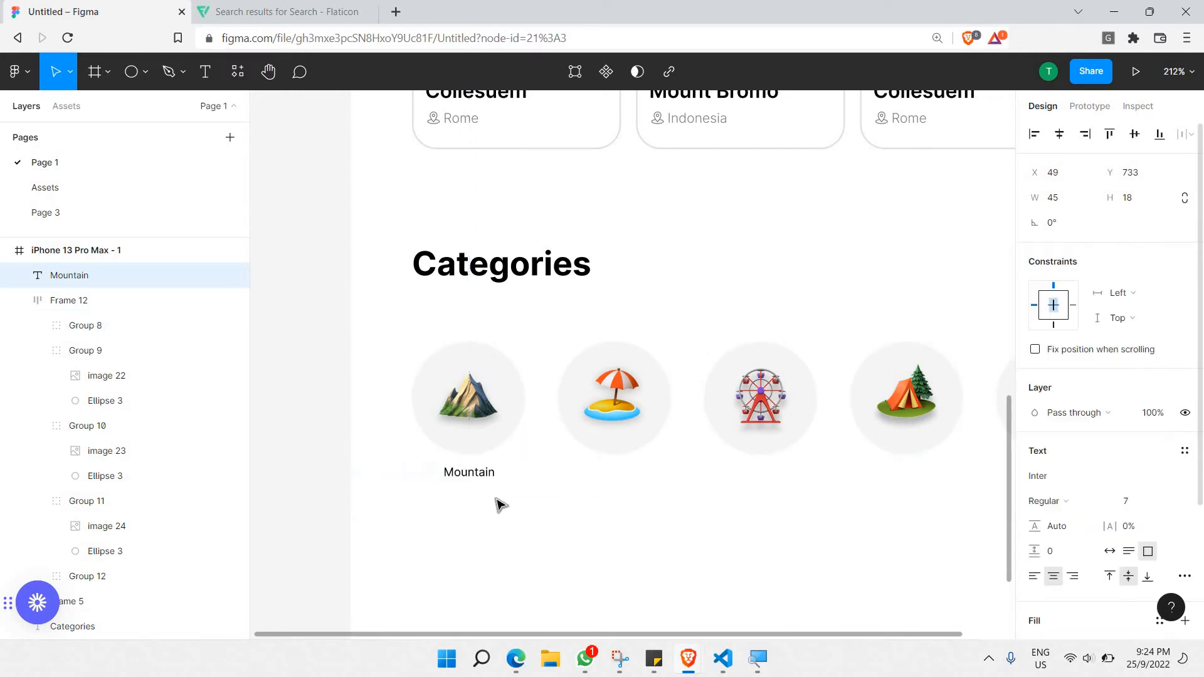
click(495, 473)
double_click(495, 473)
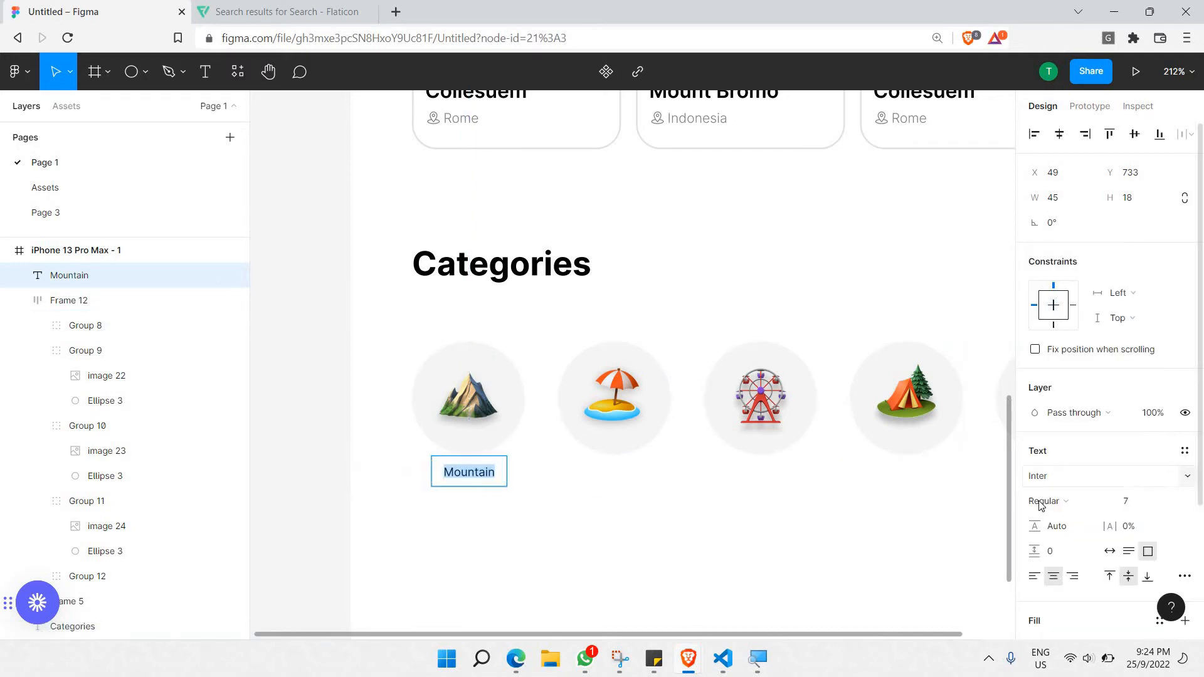
click(1041, 502)
click(1062, 330)
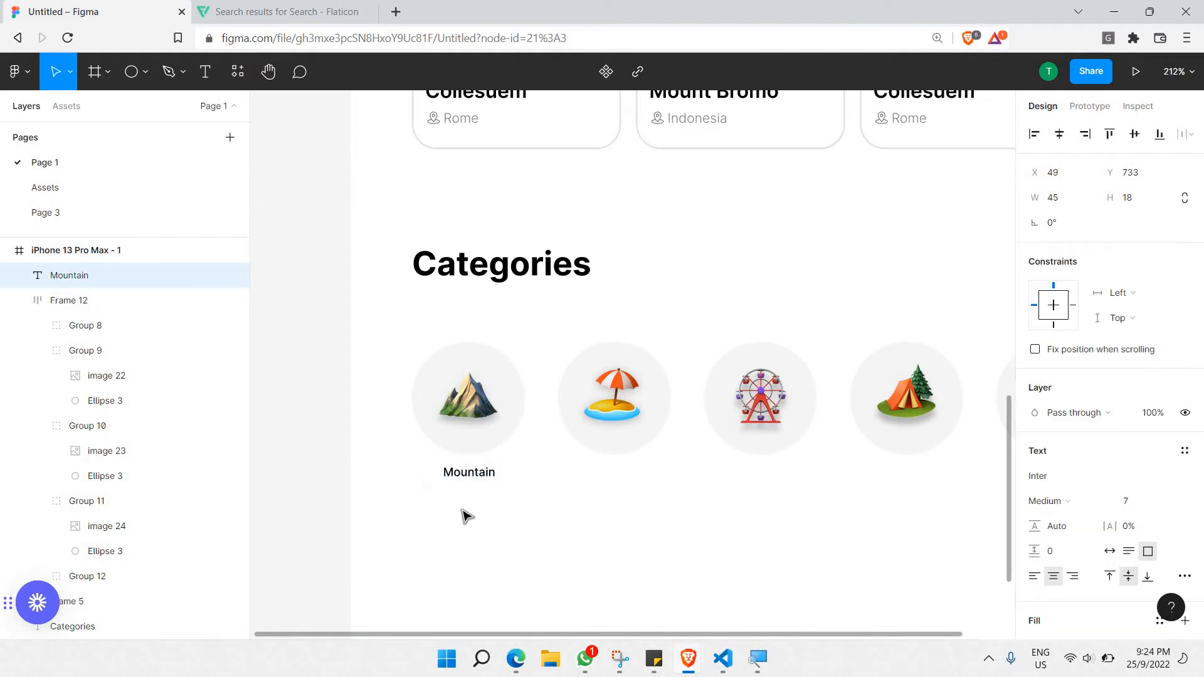
Move the Mountain label down to about Y 739 and set its font size to 9.
click(478, 472)
drag(475, 467, 475, 485)
key(Return)
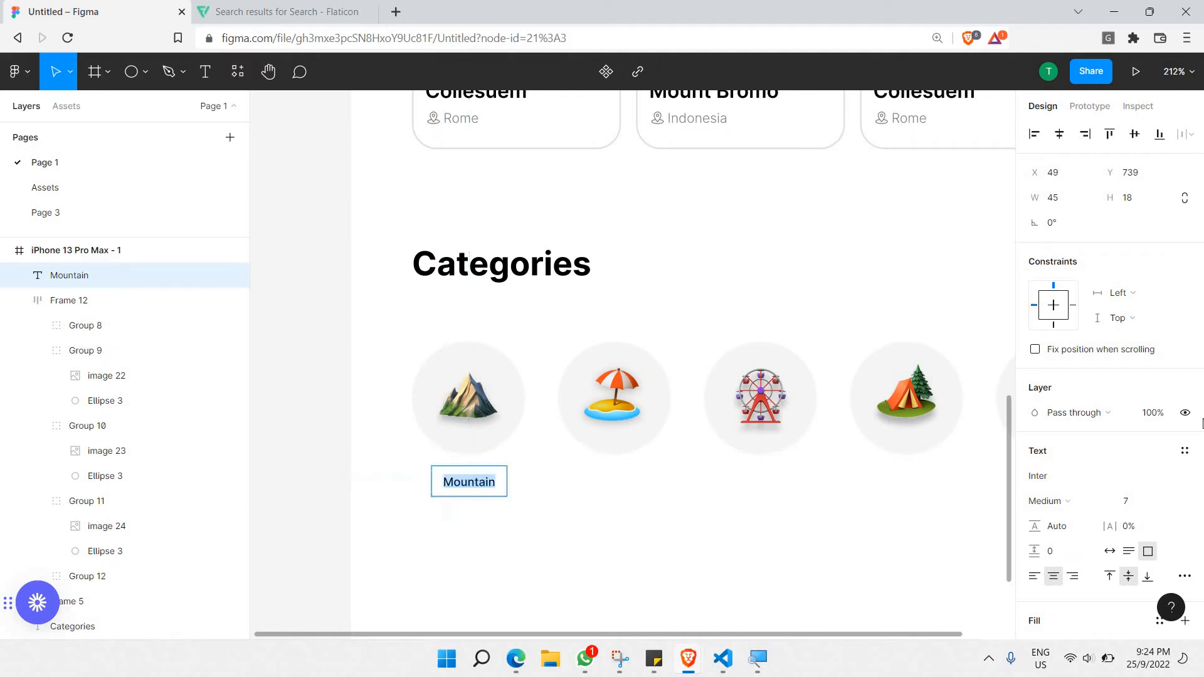
click(1140, 503)
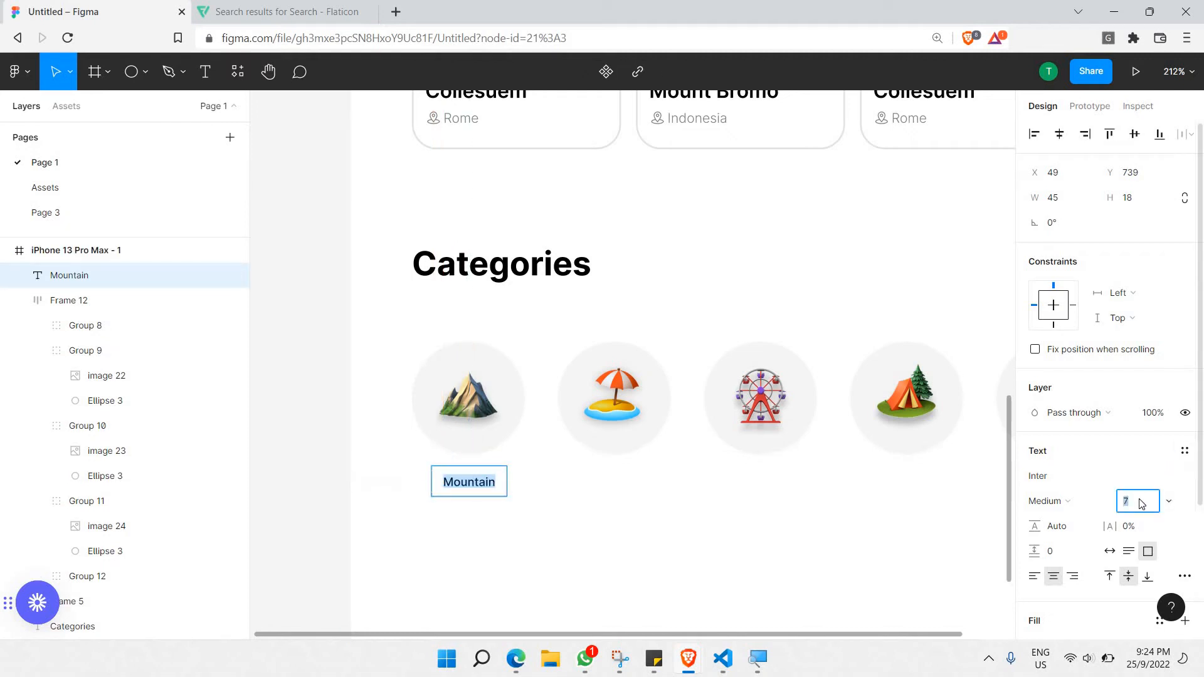
text(9)
key(Return)
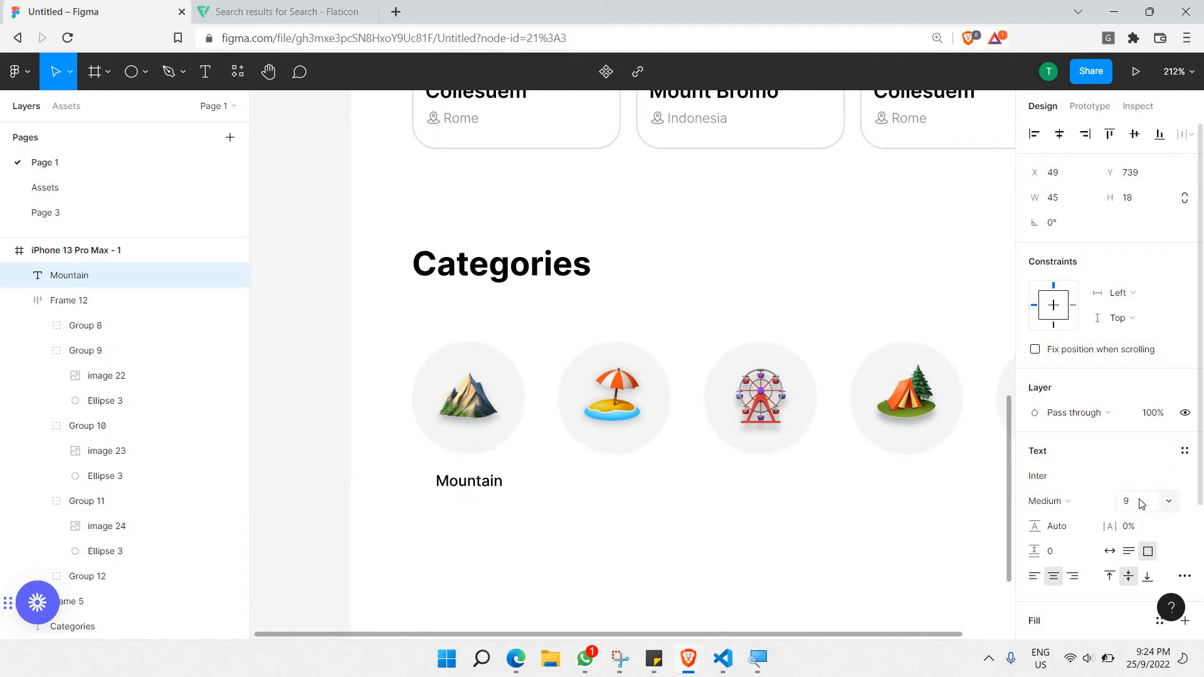
Group the first circle's mountain icon group together with the Mountain label beneath it.
click(511, 413)
click(509, 417)
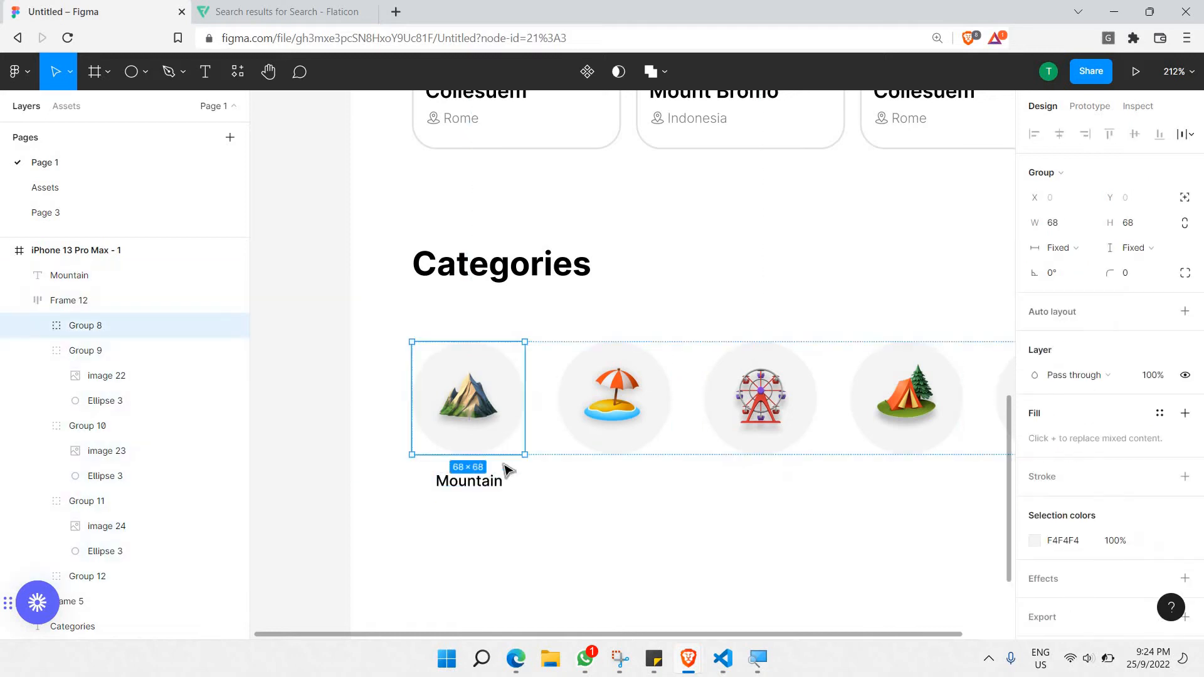
shift+click(497, 489)
right_click(491, 490)
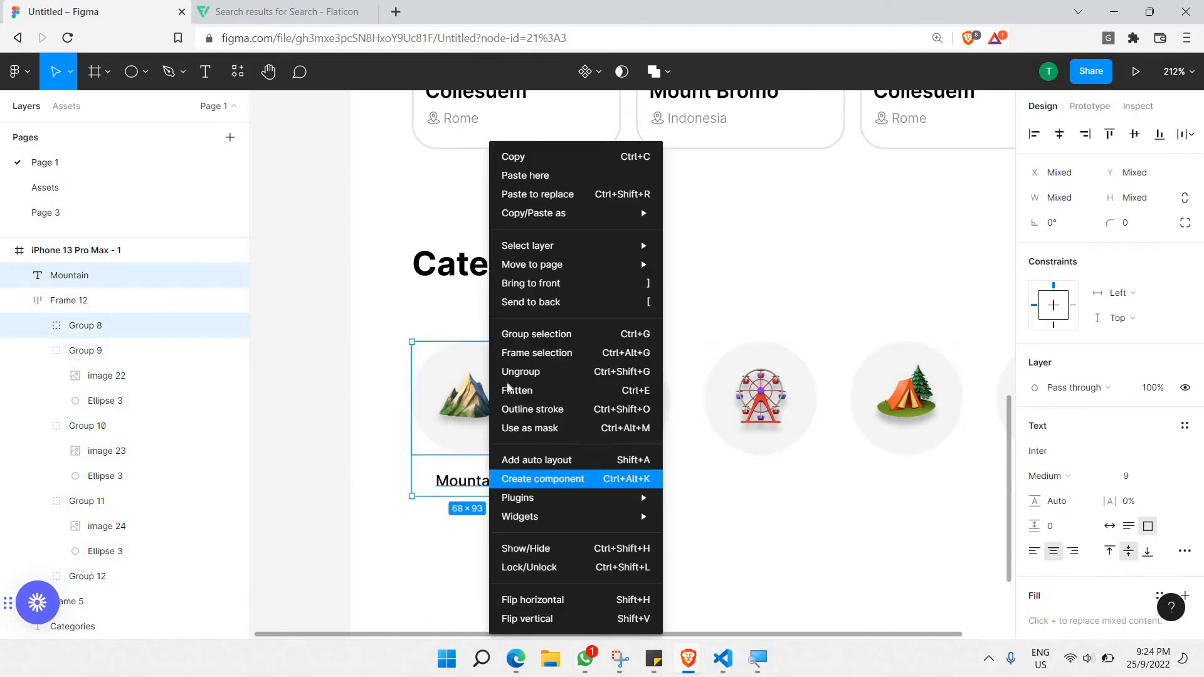
click(581, 340)
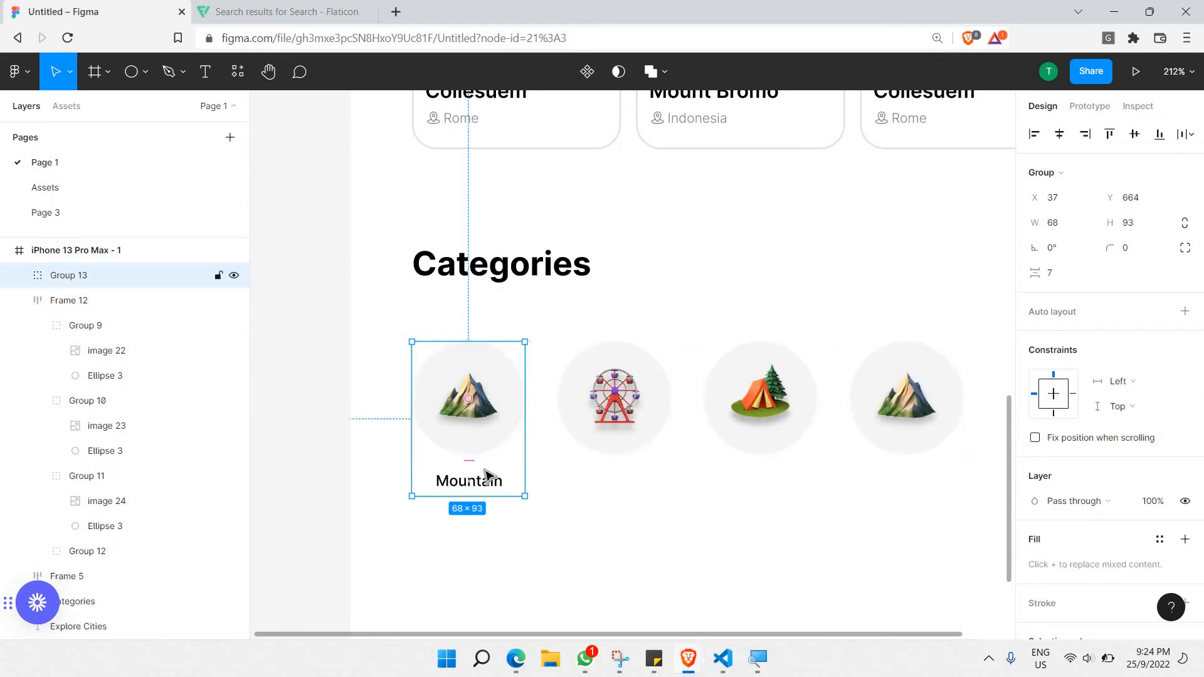
Remove the auto layout from Frame 12, which holds the remaining category circles.
click(549, 376)
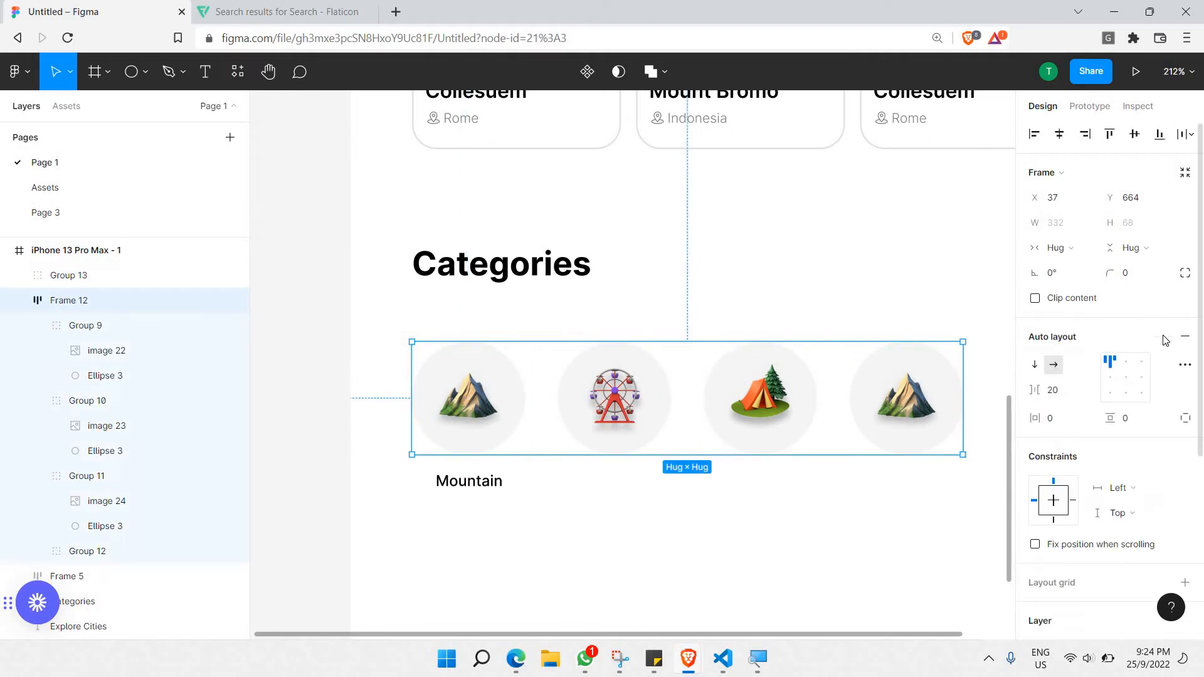
click(1184, 336)
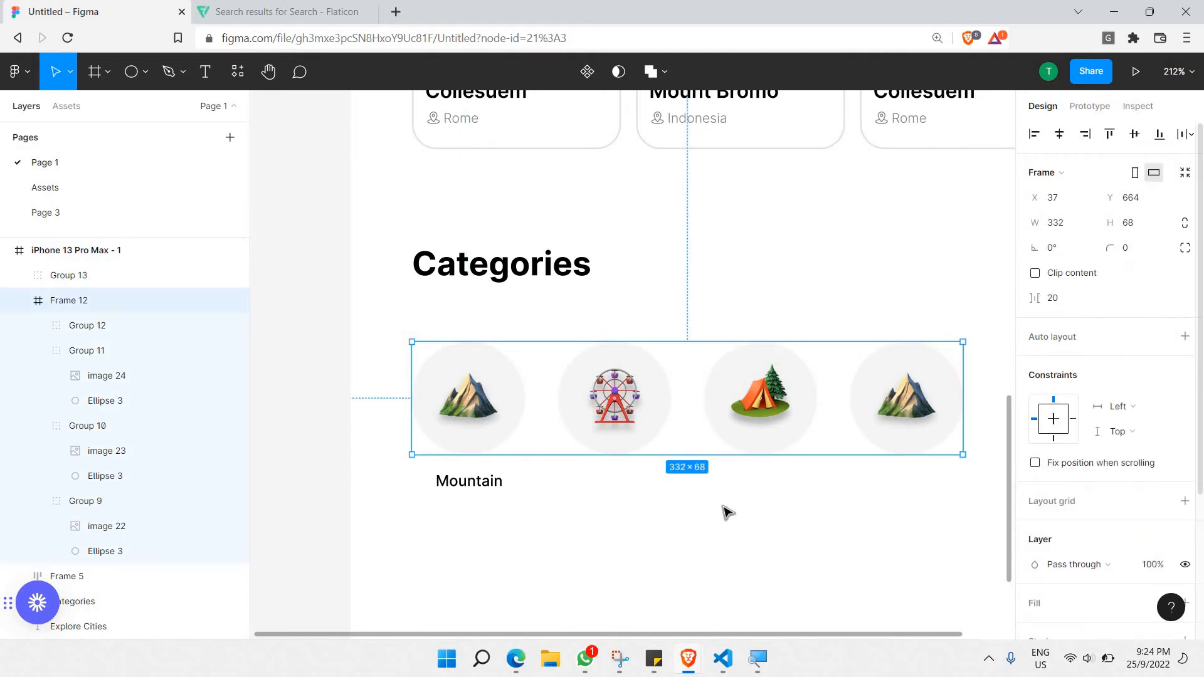
Duplicate the Mountain label and place the copy beneath the Ferris wheel circle at about X 137, Y 739.
click(485, 483)
click(485, 483)
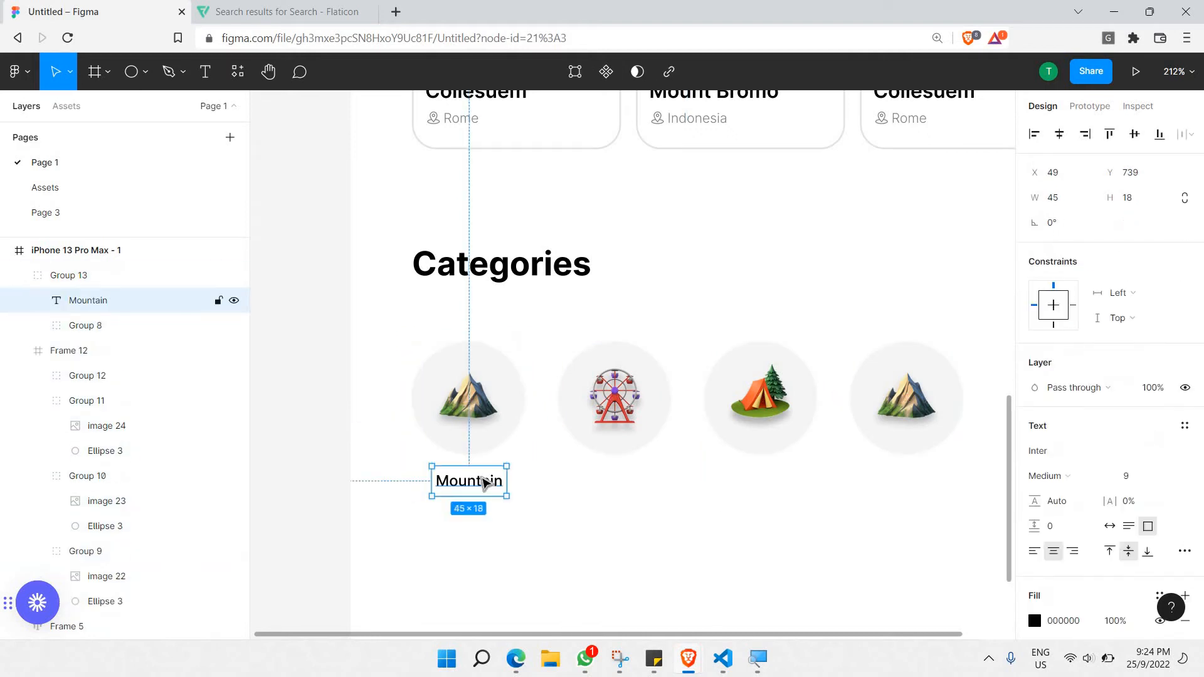
key(ctrl+v)
drag(485, 481, 643, 478)
Group the Ferris wheel circle together with the Mountain label beneath it.
double_click(645, 420)
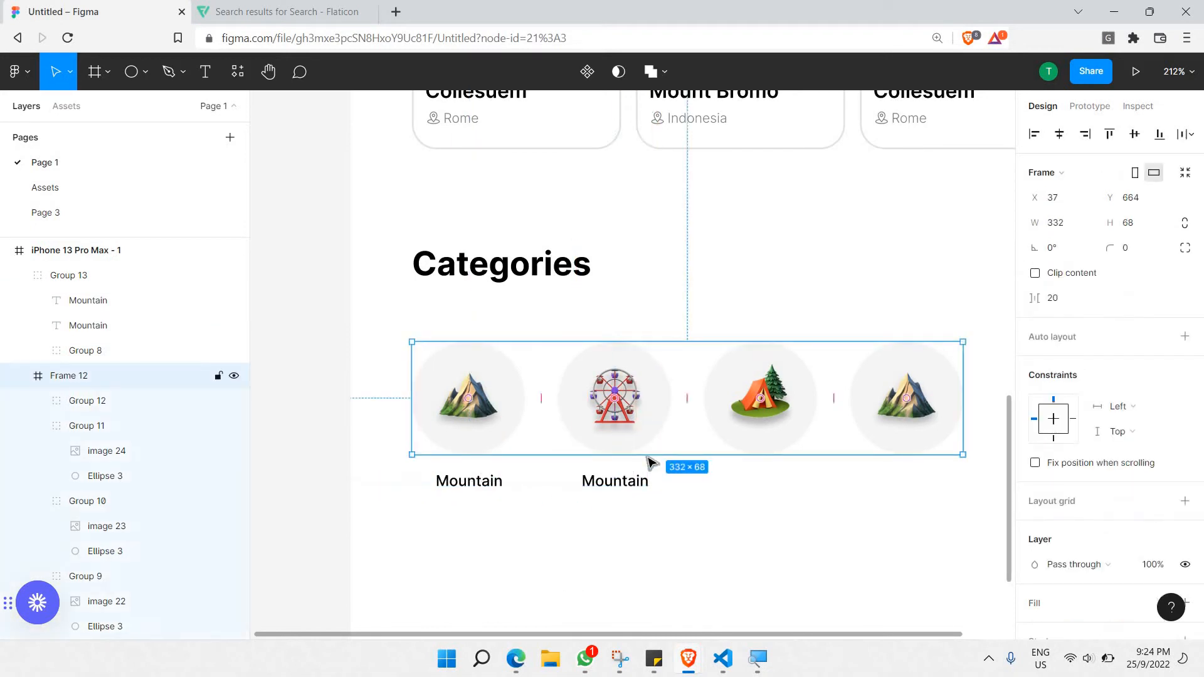
shift+click(647, 482)
click(706, 429)
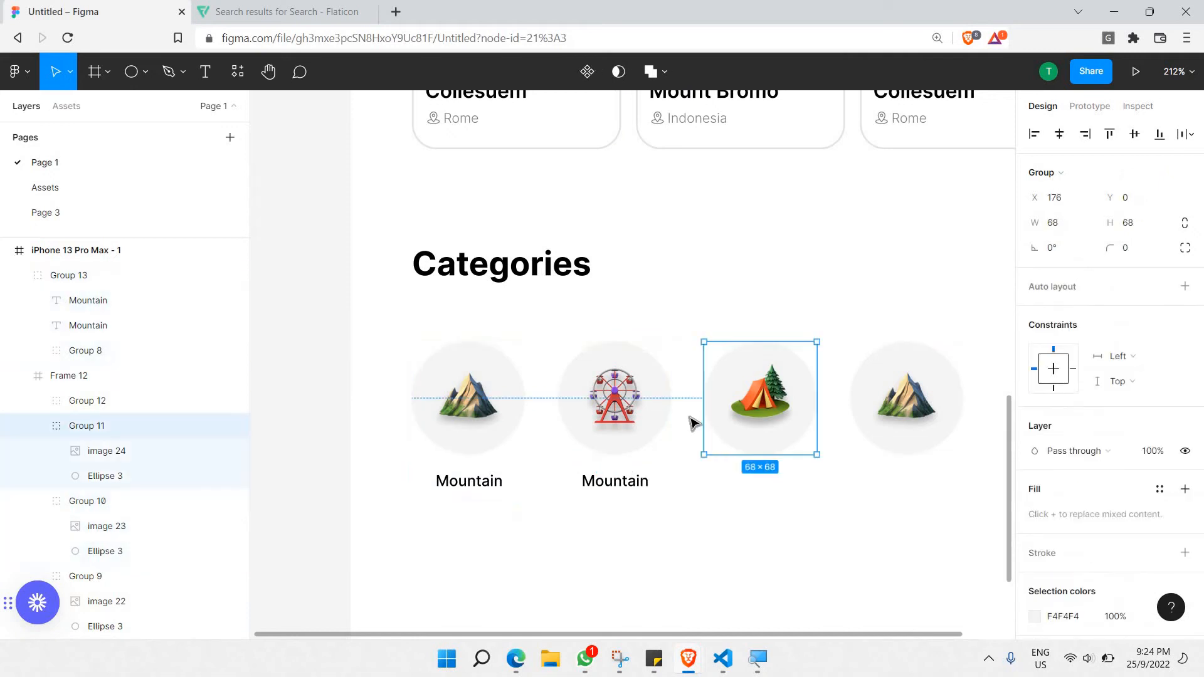
click(658, 475)
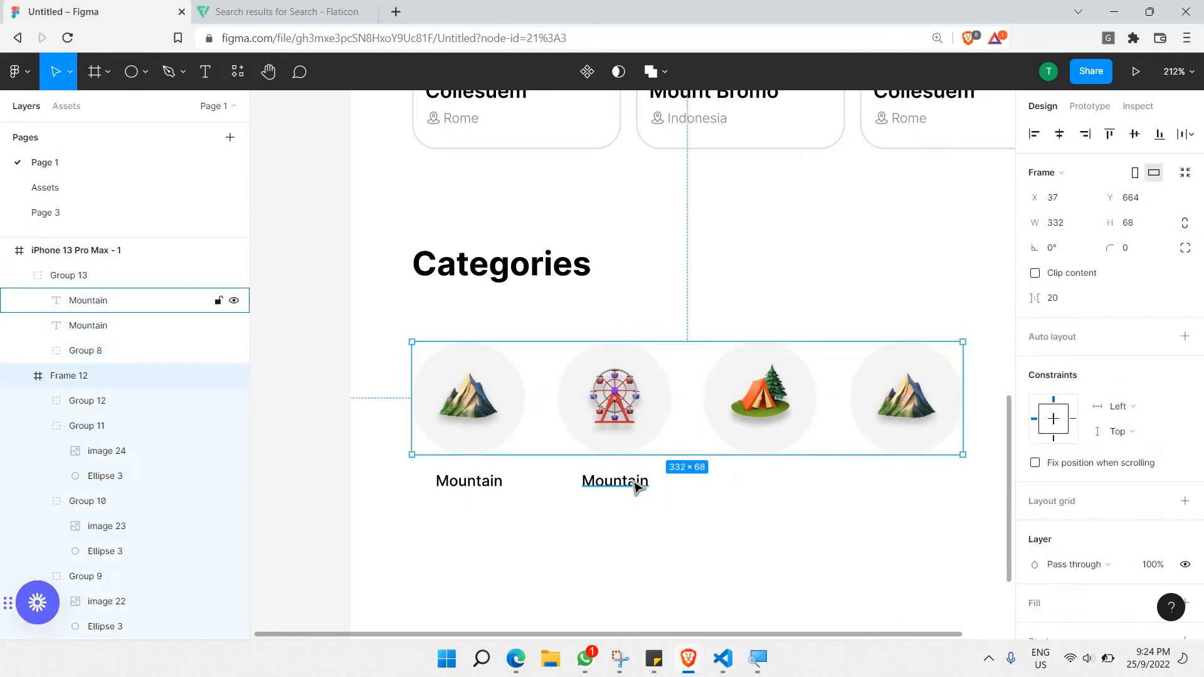
shift+click(634, 484)
click(649, 414)
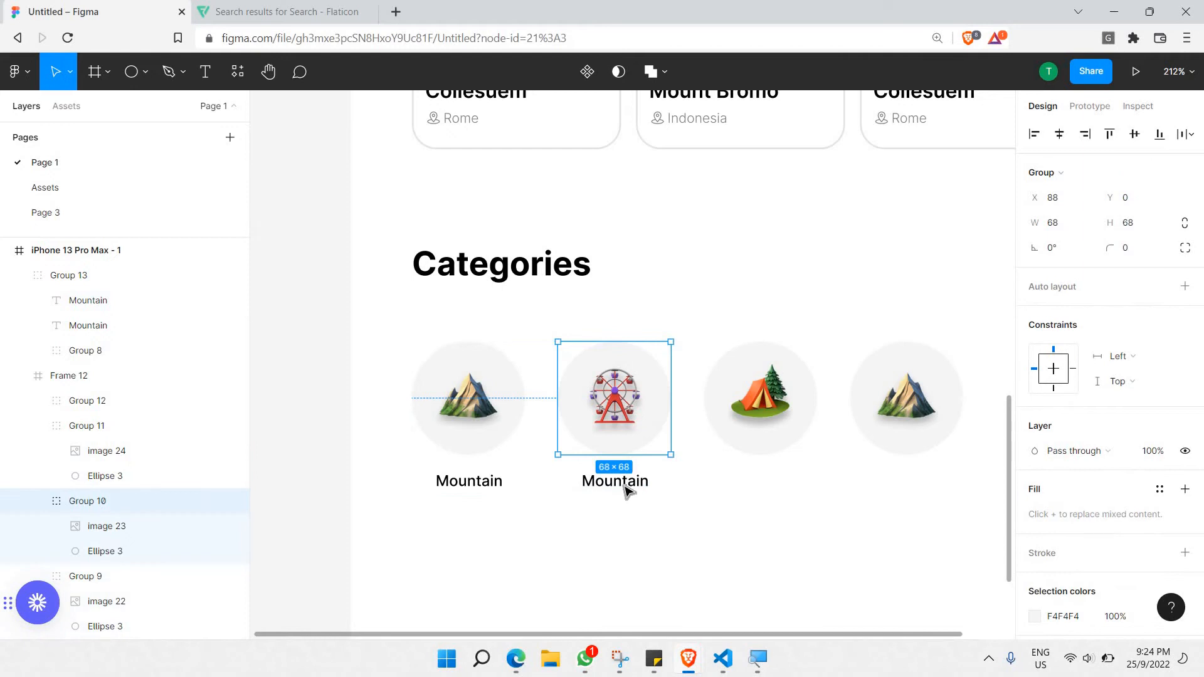
shift+click(628, 489)
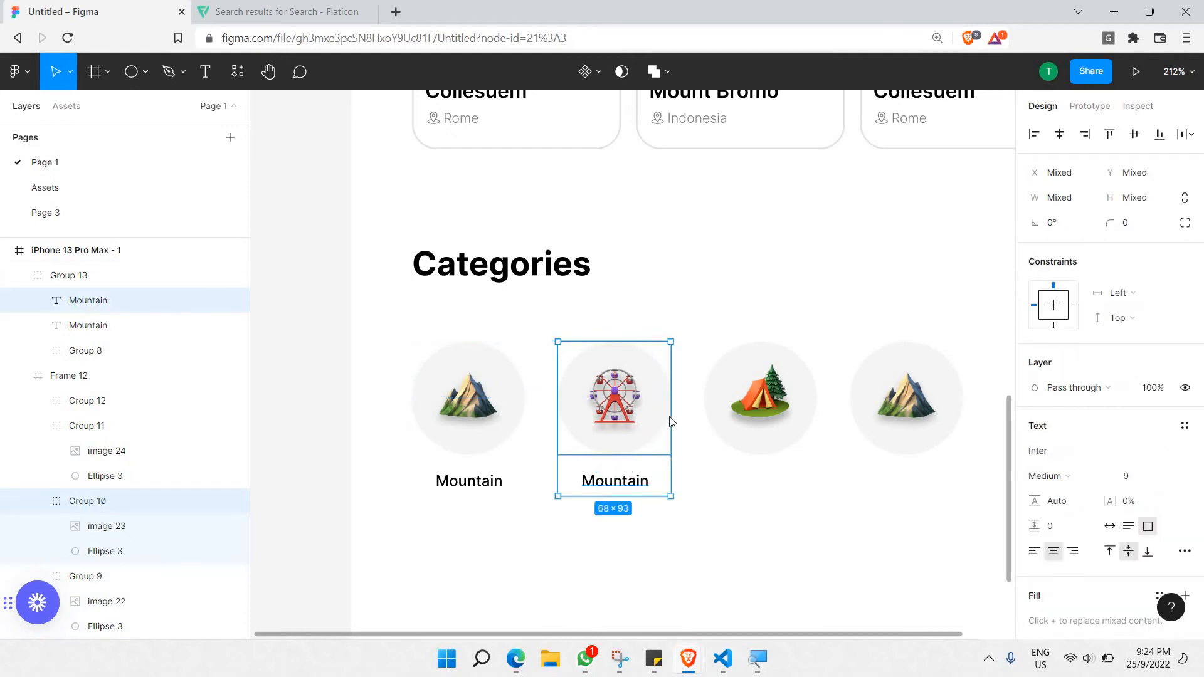
right_click(633, 422)
click(690, 337)
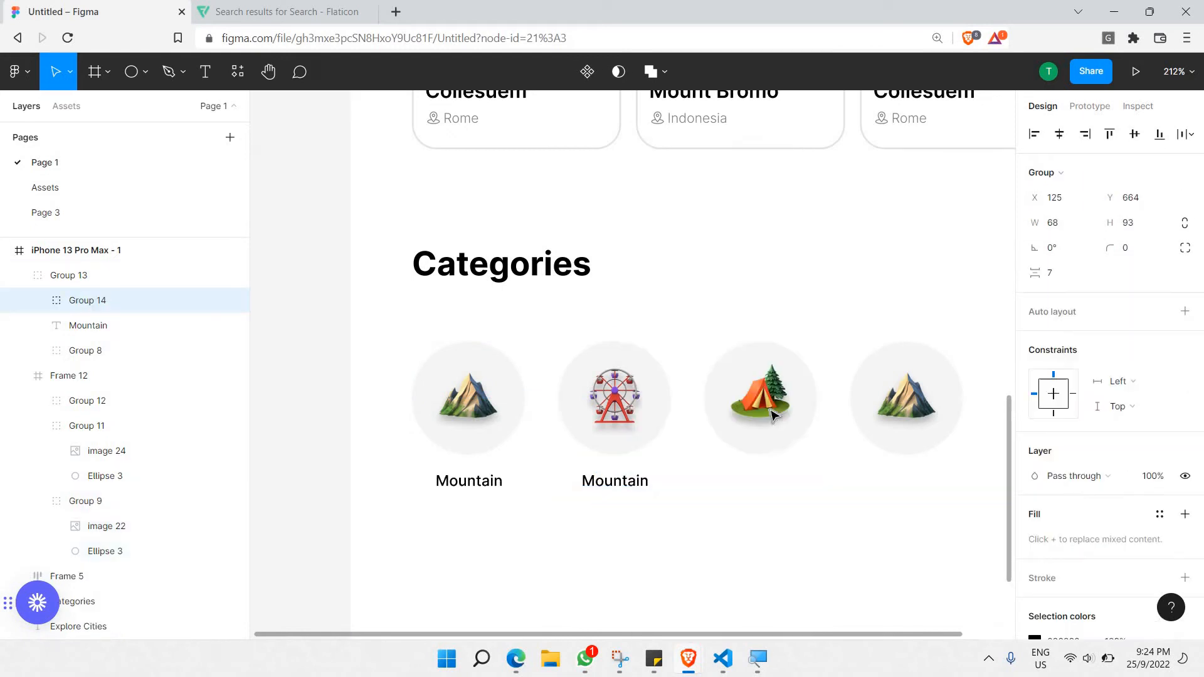
Place another copy of the Mountain label beneath the tent circle, at about X 225, Y 739.
click(634, 492)
ctrl+click(628, 488)
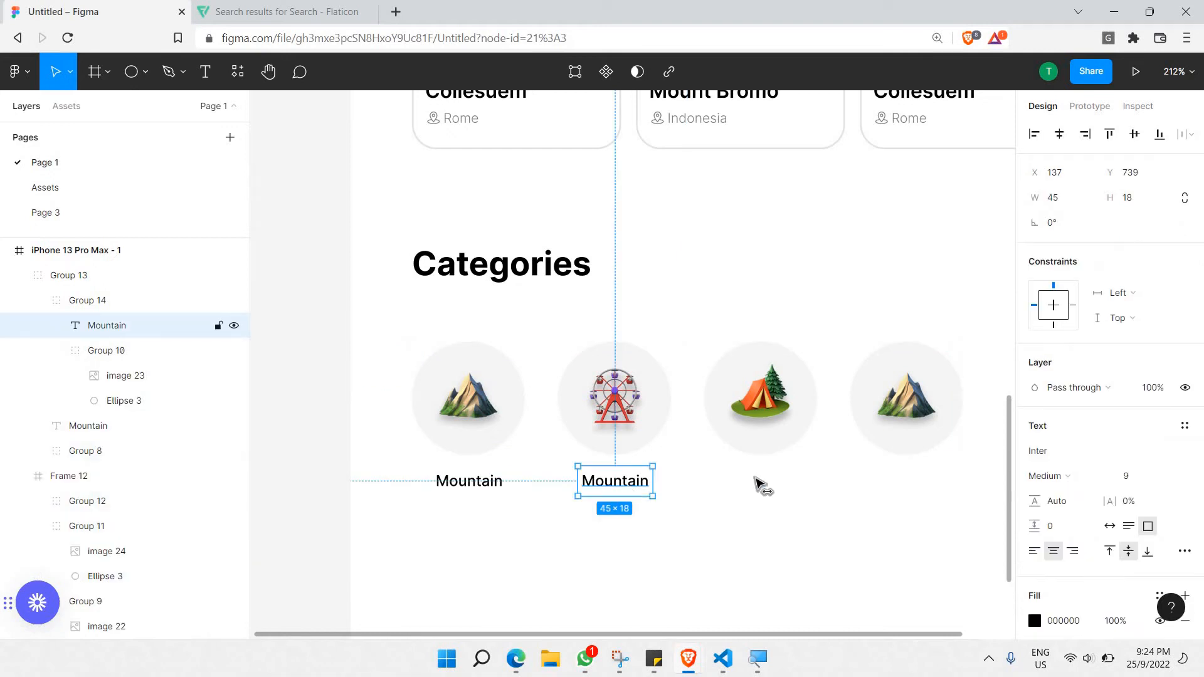
drag(755, 478, 776, 477)
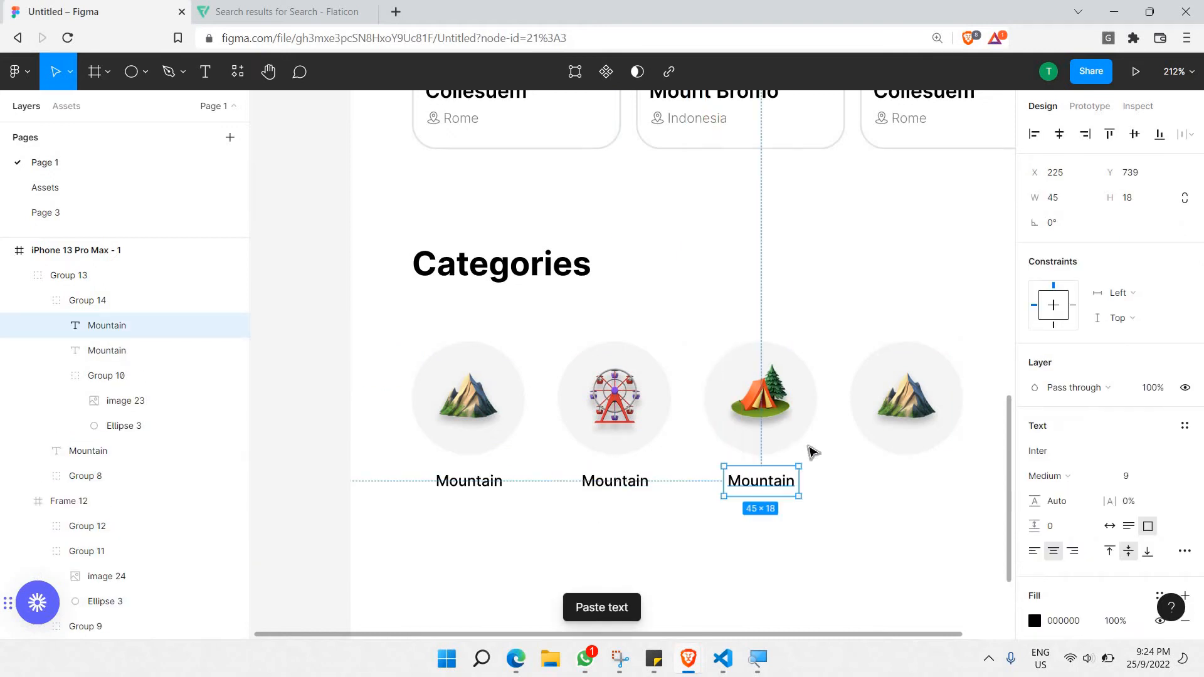
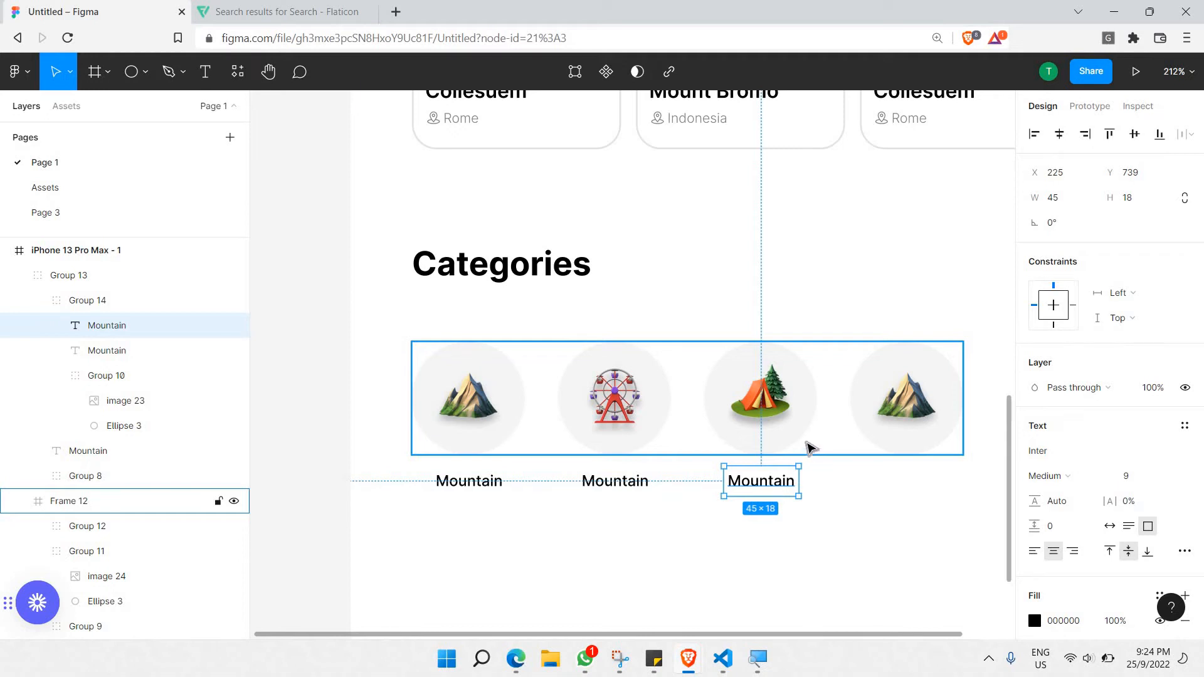
scroll(806, 432, down, 4)
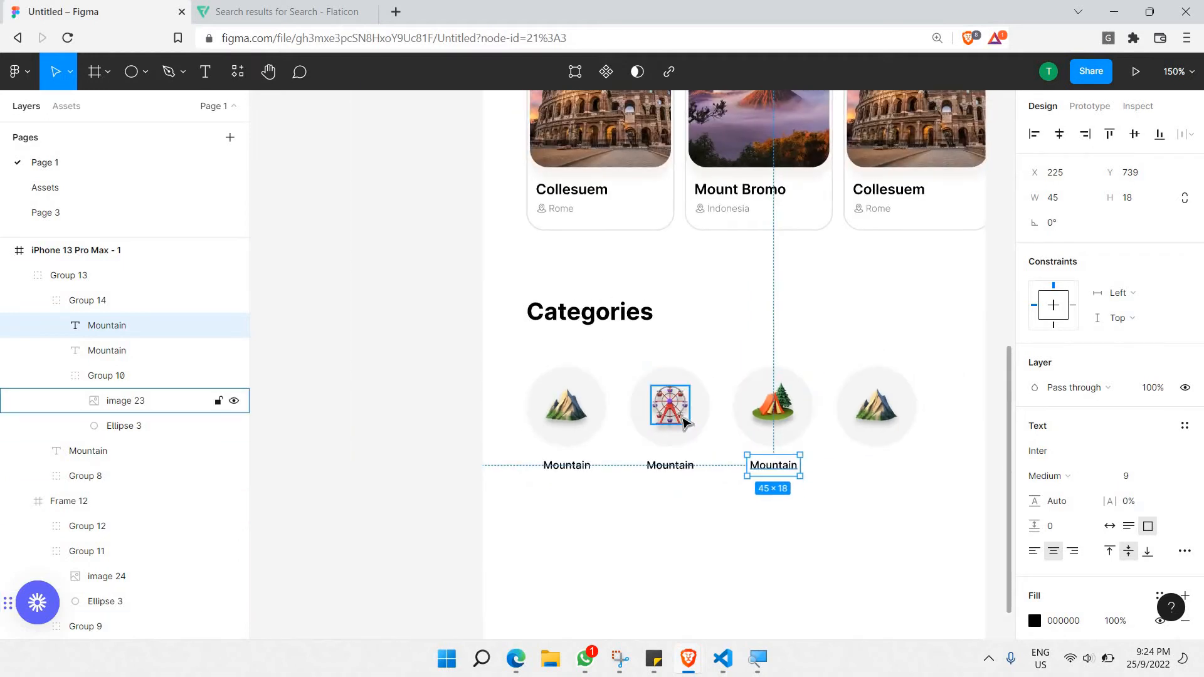
scroll(684, 423, right, 3)
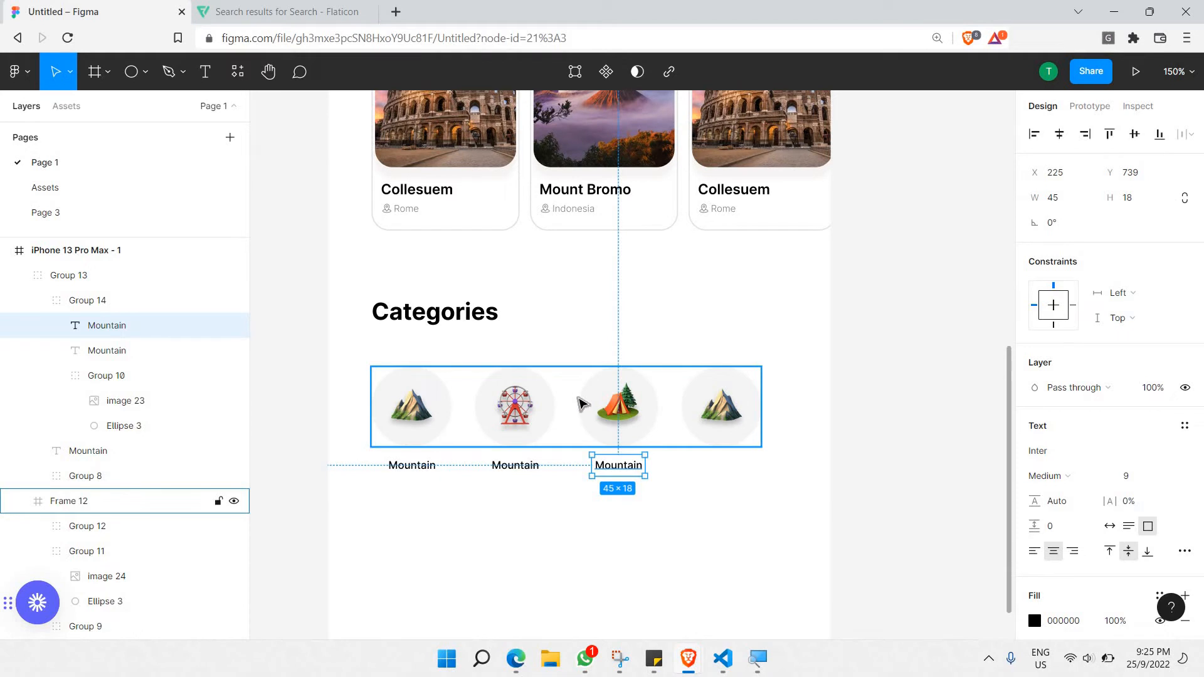
Undo the label copies, the Ferris wheel grouping, the auto layout removal and the grouping of the first circle with its Mountain label.
key(ctrl+z)
key(ctrl+z)
key(ctrl+z)
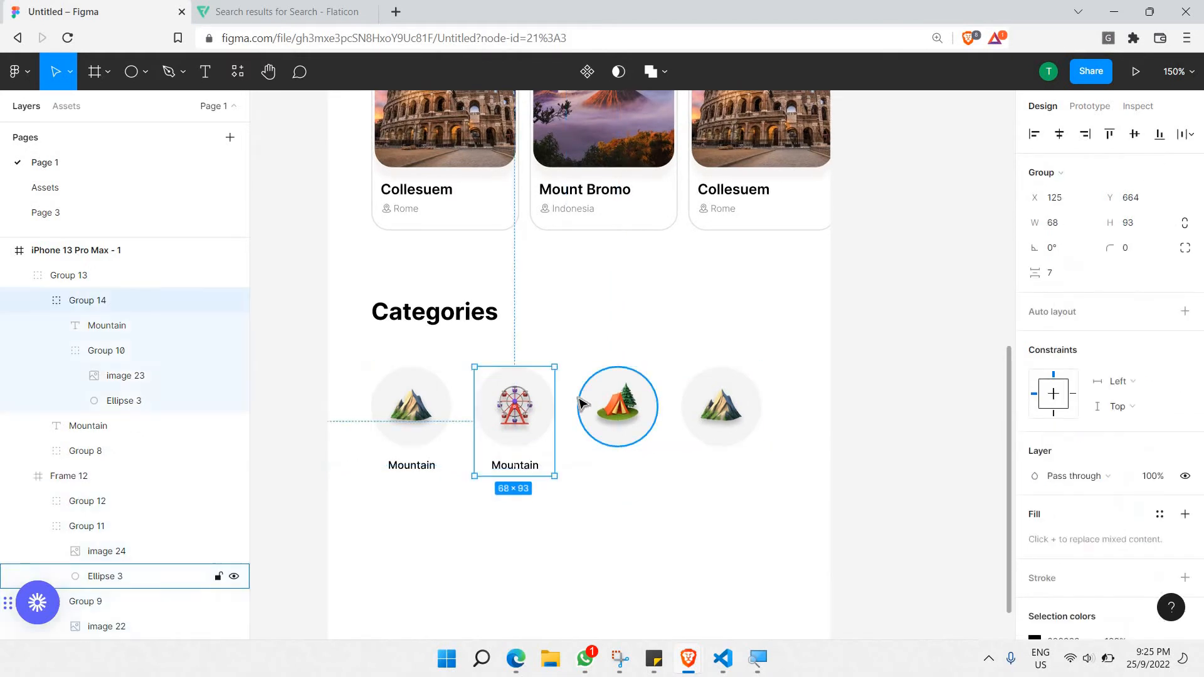
key(ctrl+z)
key(ctrl+z)
key(ctrl+z)
key(ctrl+z)
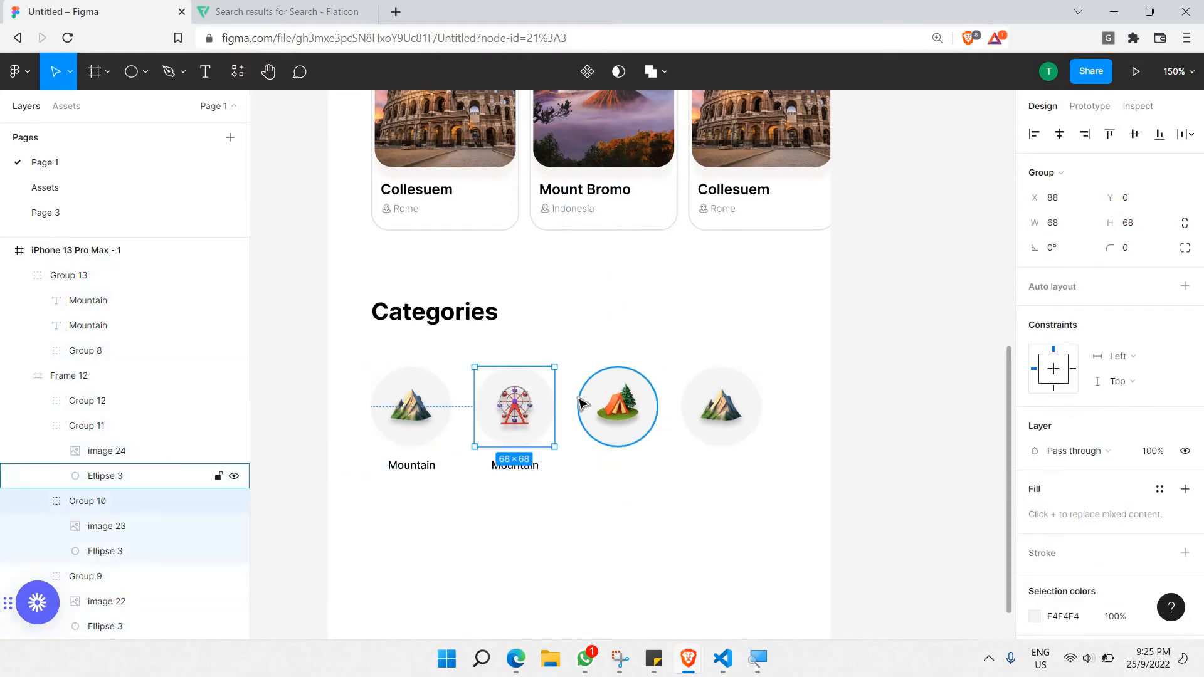
key(ctrl+z)
key(ctrl+z)
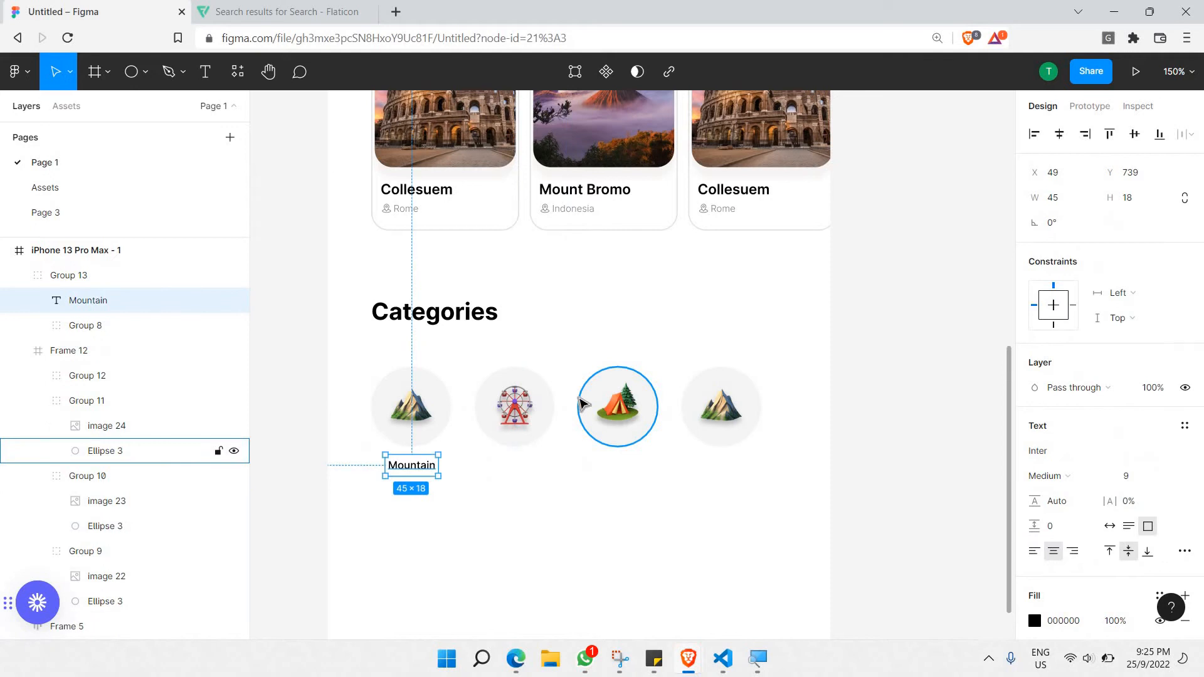
key(ctrl+z)
key(ctrl+z)
key(ctrl+z)
key(ctrl+z)
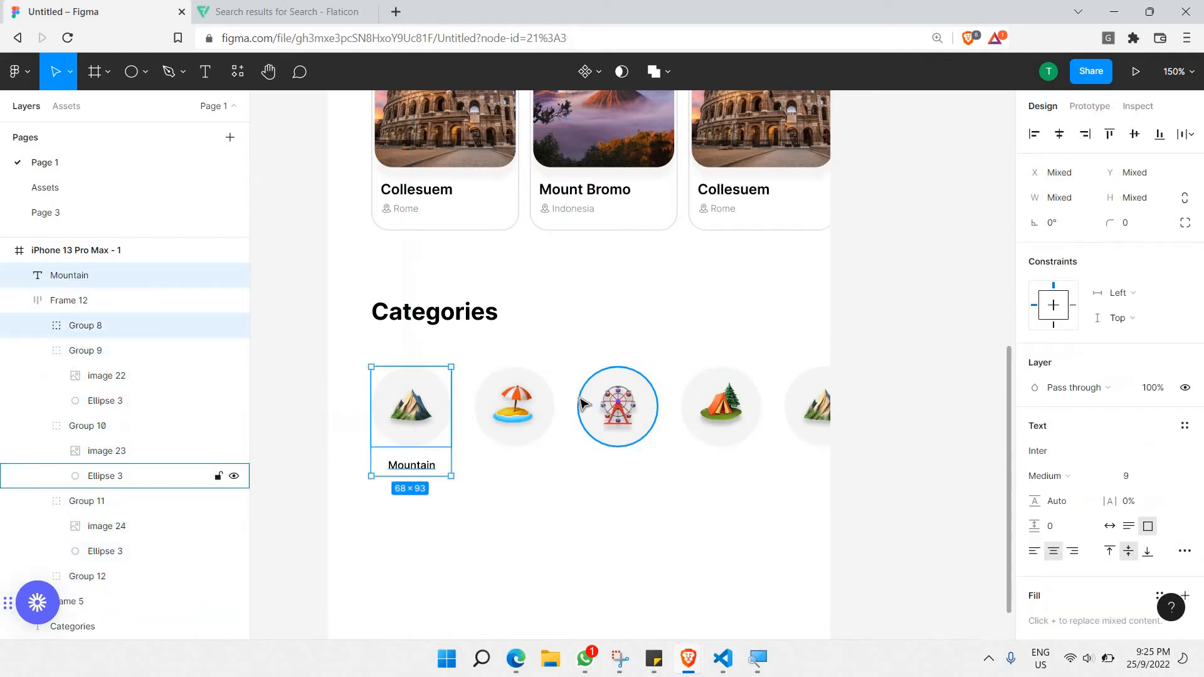
Remove the auto layout from Frame 12 while it holds all five category circles.
click(555, 511)
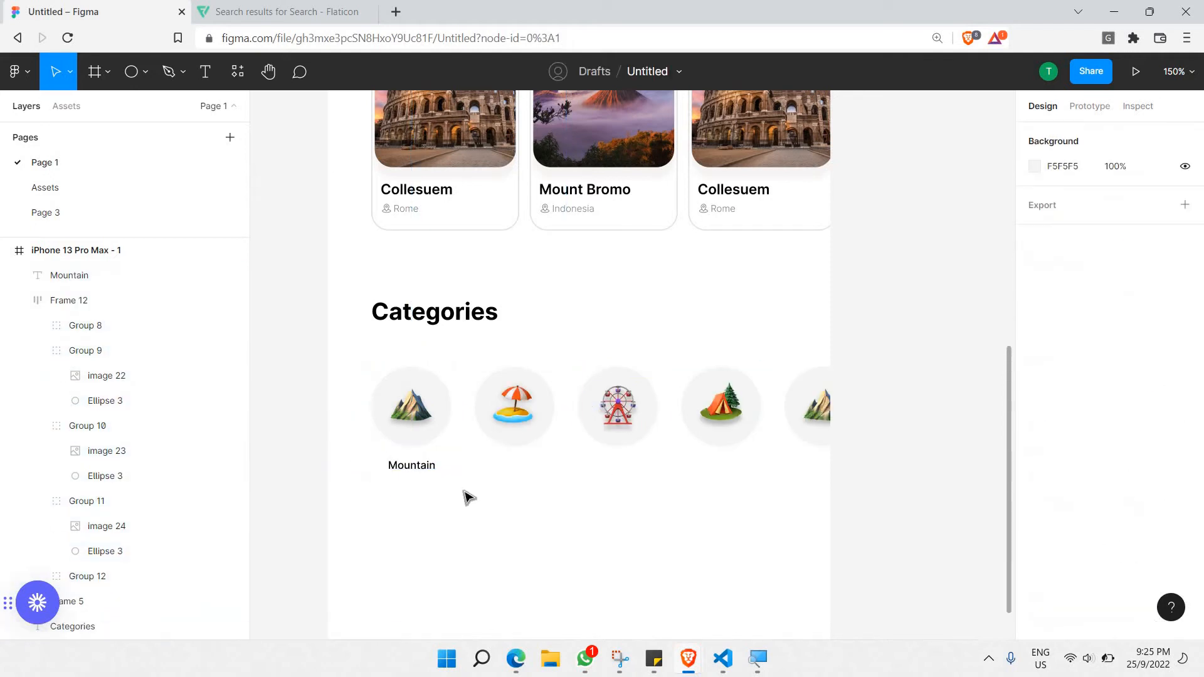
scroll(458, 454, up, 5)
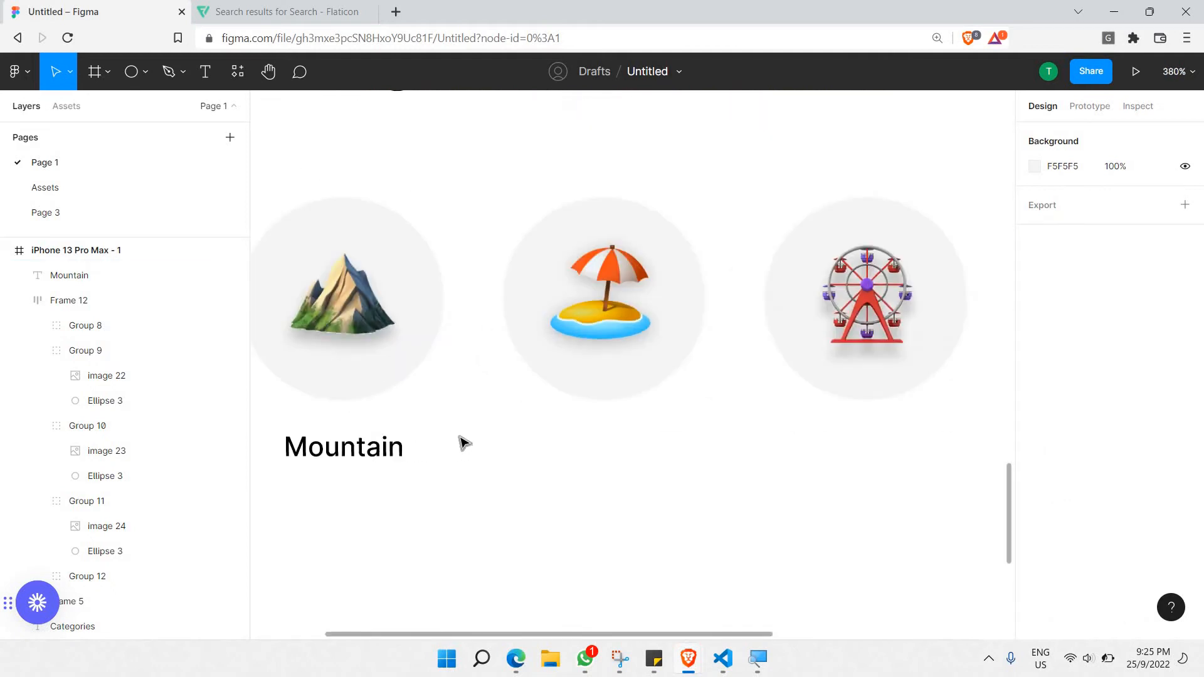
scroll(458, 454, down, 3)
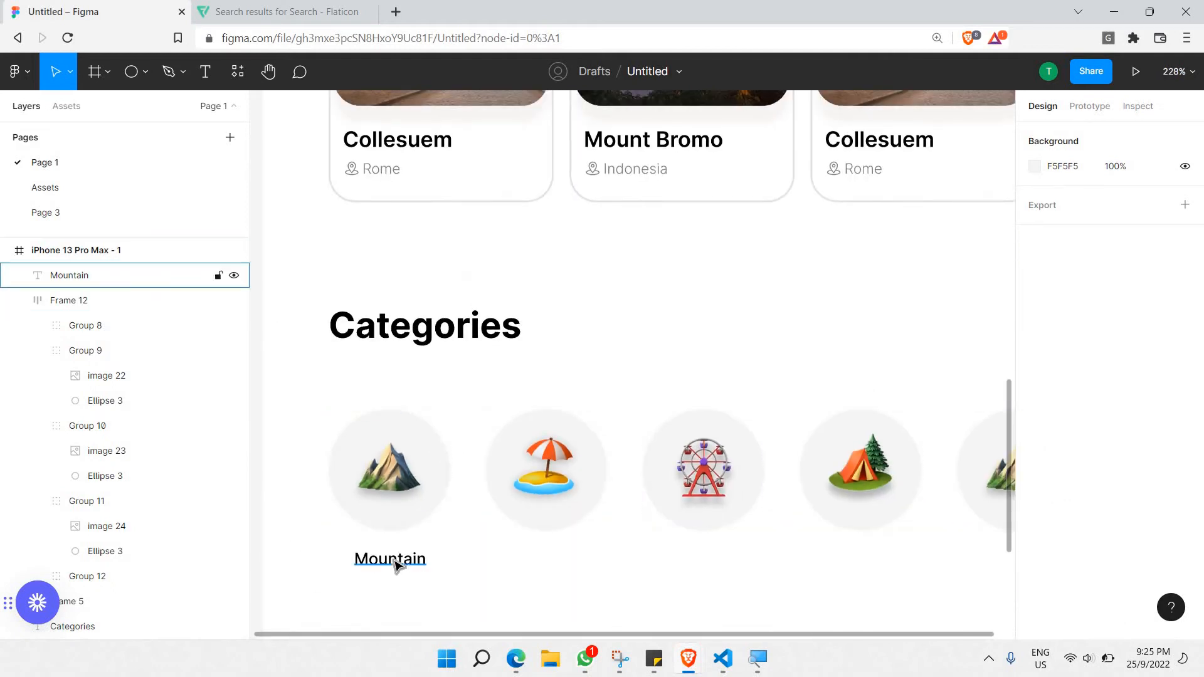
click(395, 558)
click(461, 437)
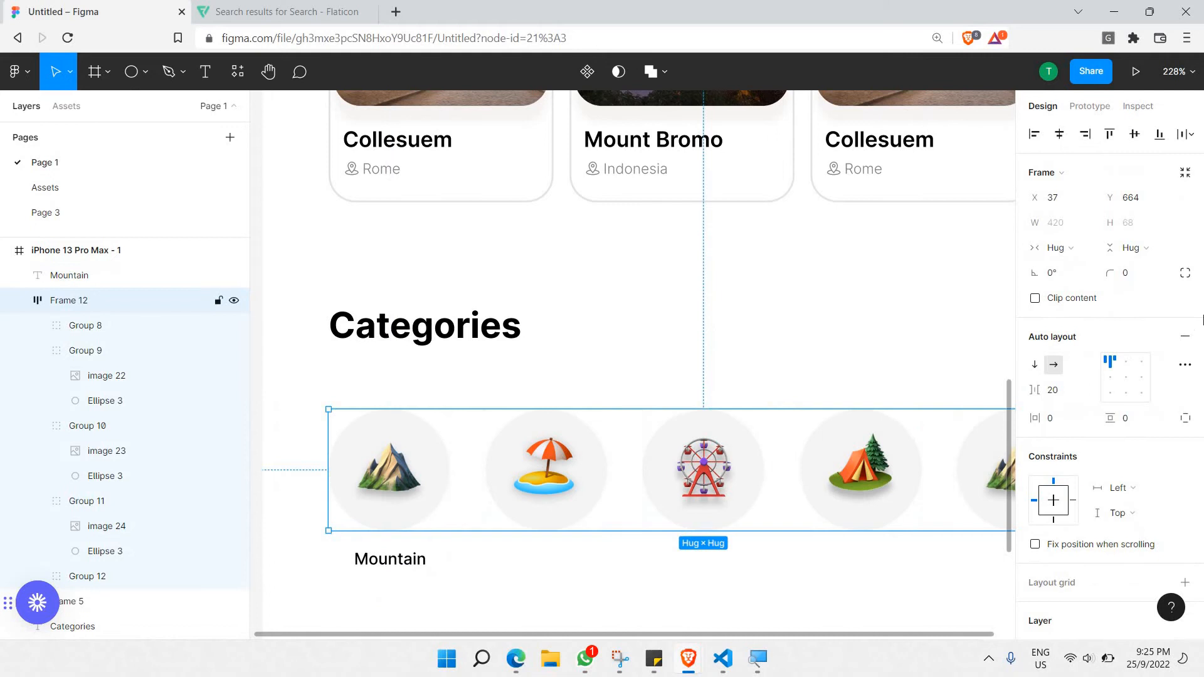
click(1193, 338)
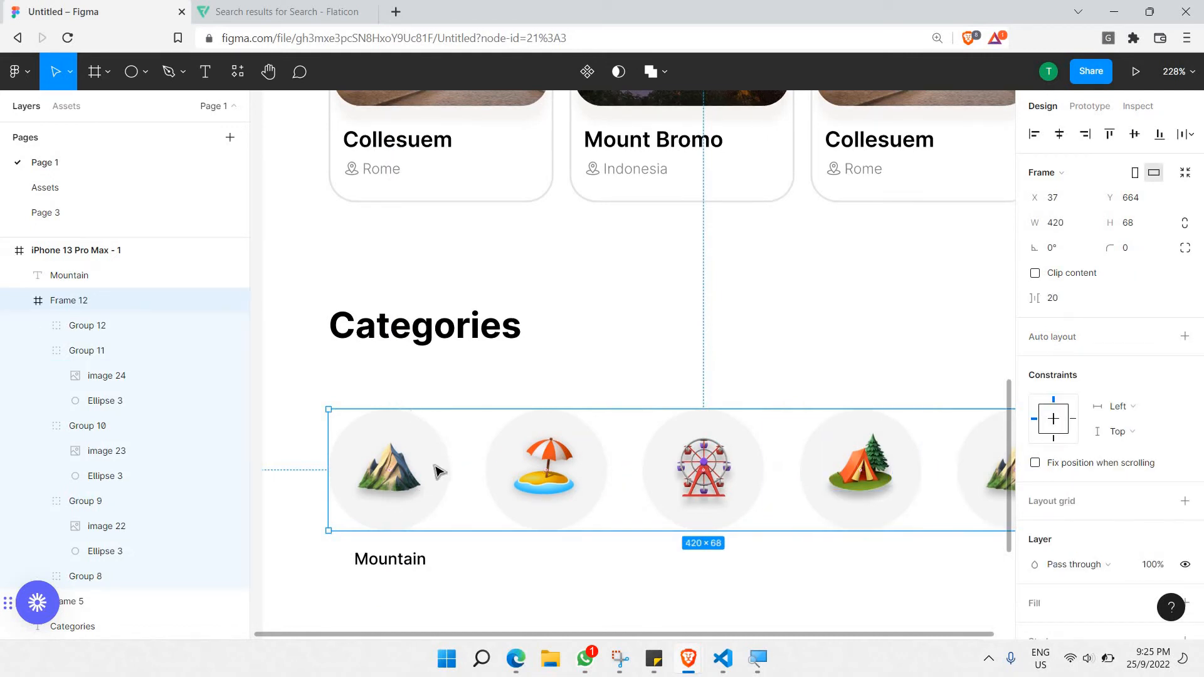
Remove the Mountain label and place it again beneath the first circle at about X 51, Y 739.
click(390, 558)
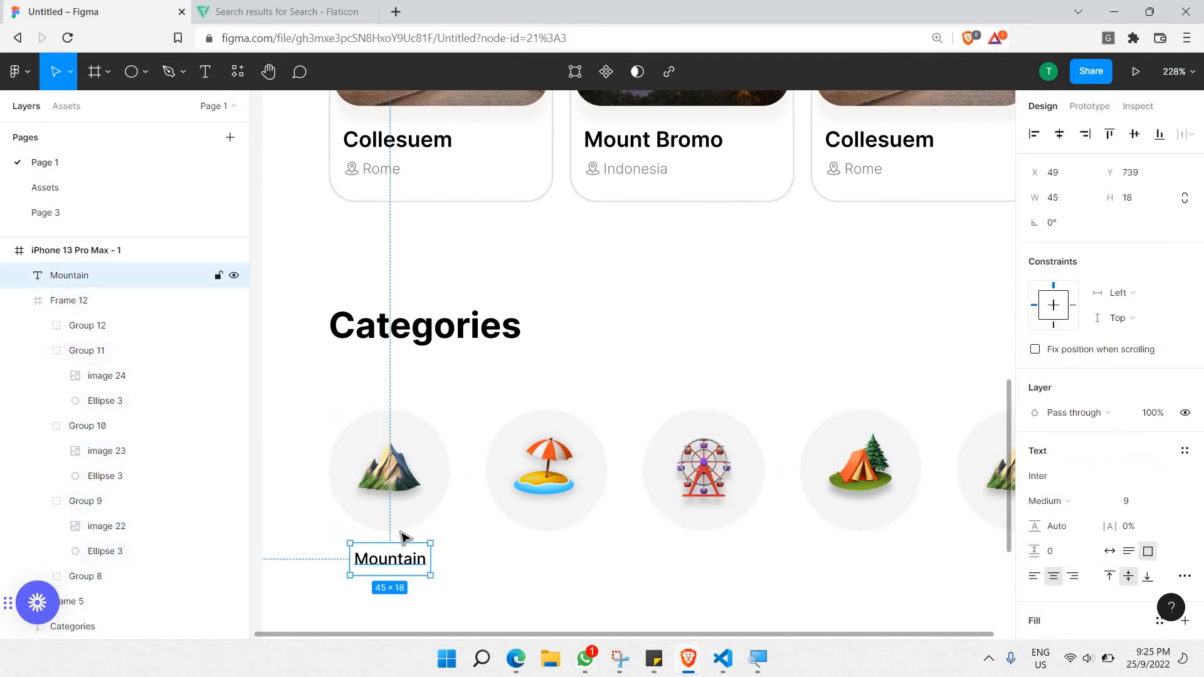
key(Delete)
click(426, 482)
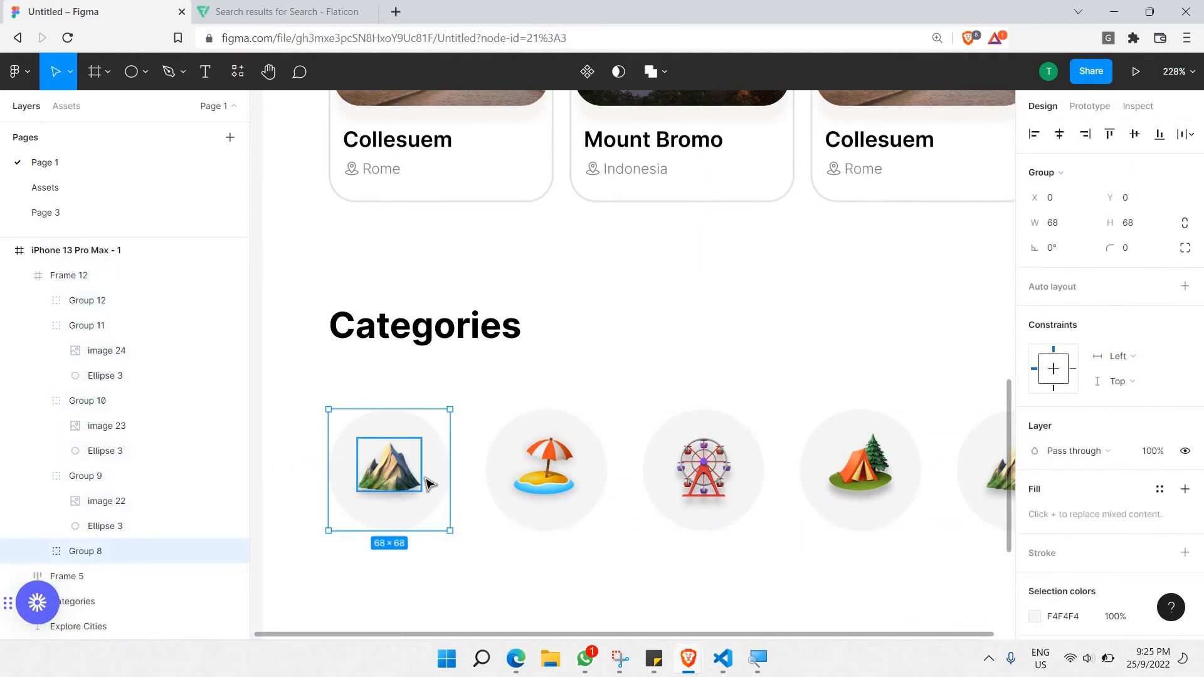
text(Mountain)
drag(458, 471, 395, 560)
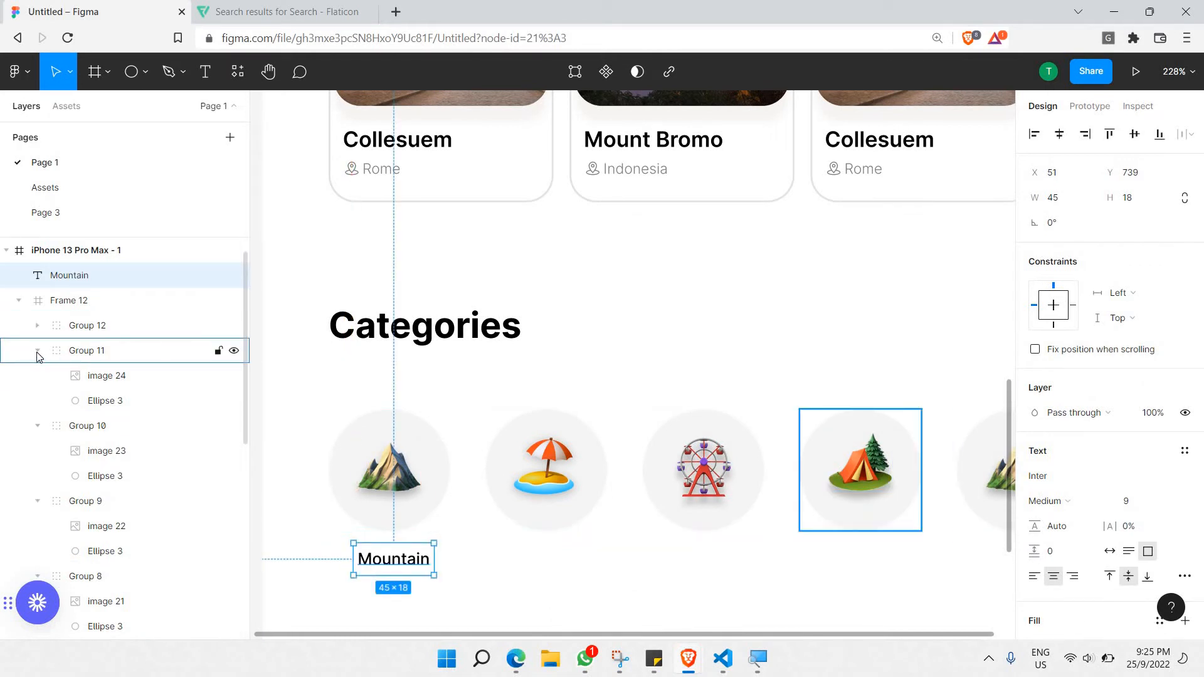
Move the Mountain label's layer into Group 8 with the mountain icon and shift the label to about X 9, Y 75.
click(433, 453)
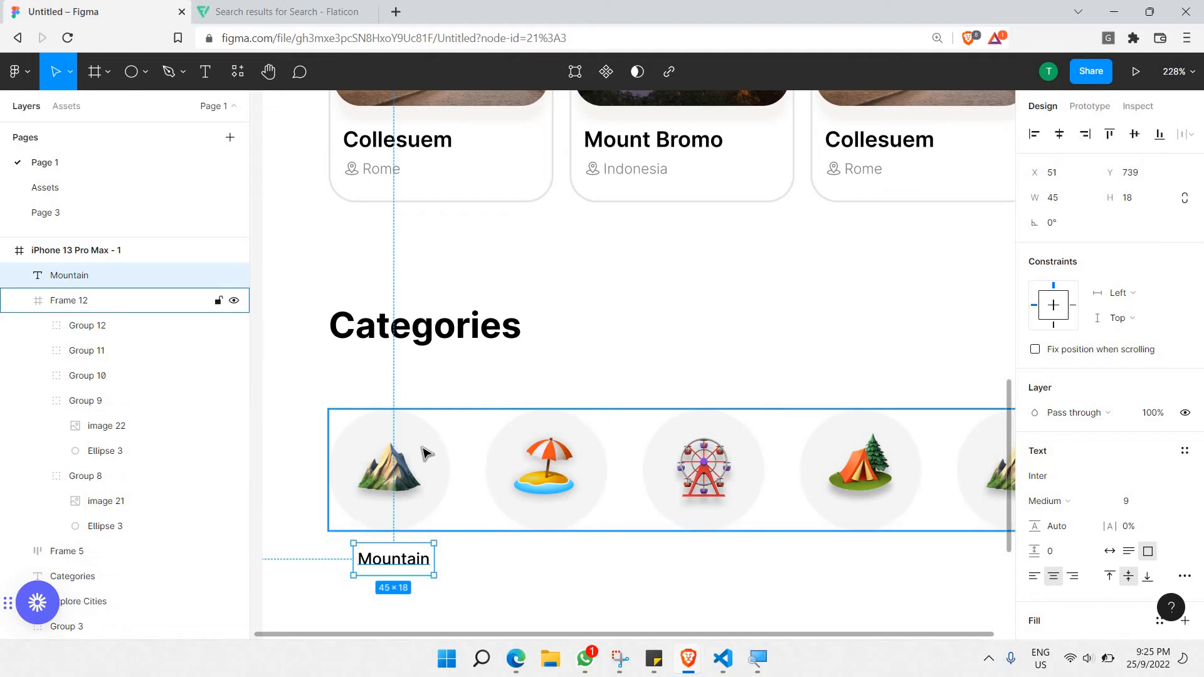
click(423, 453)
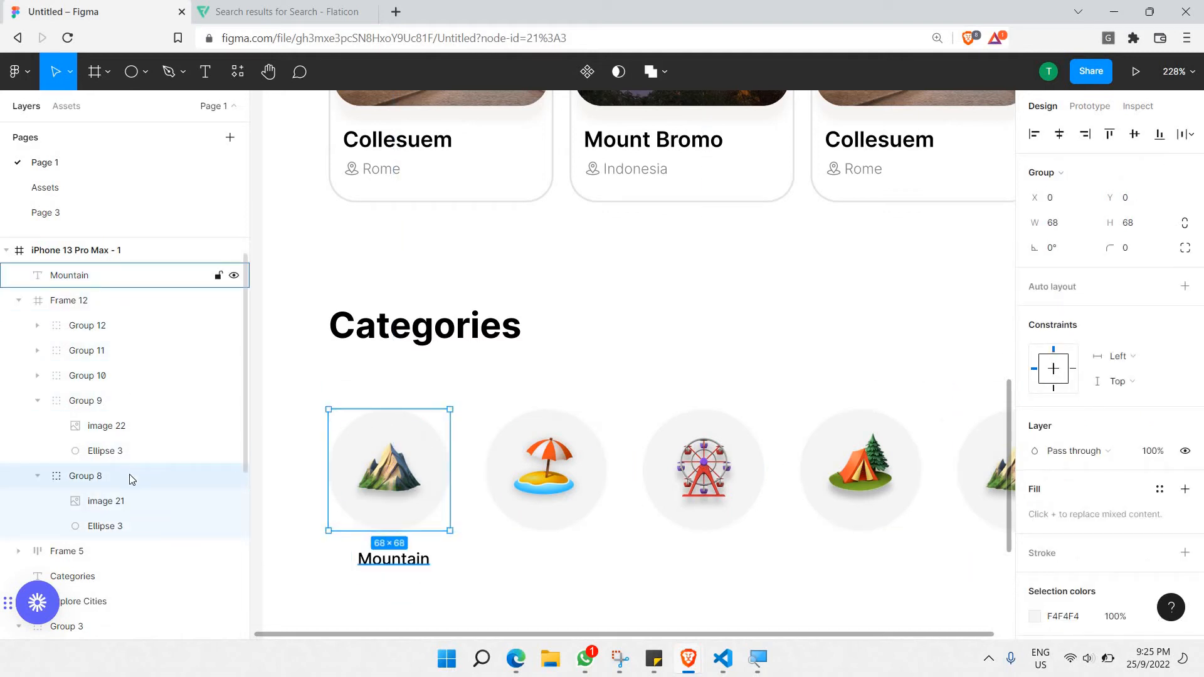
drag(88, 276, 134, 490)
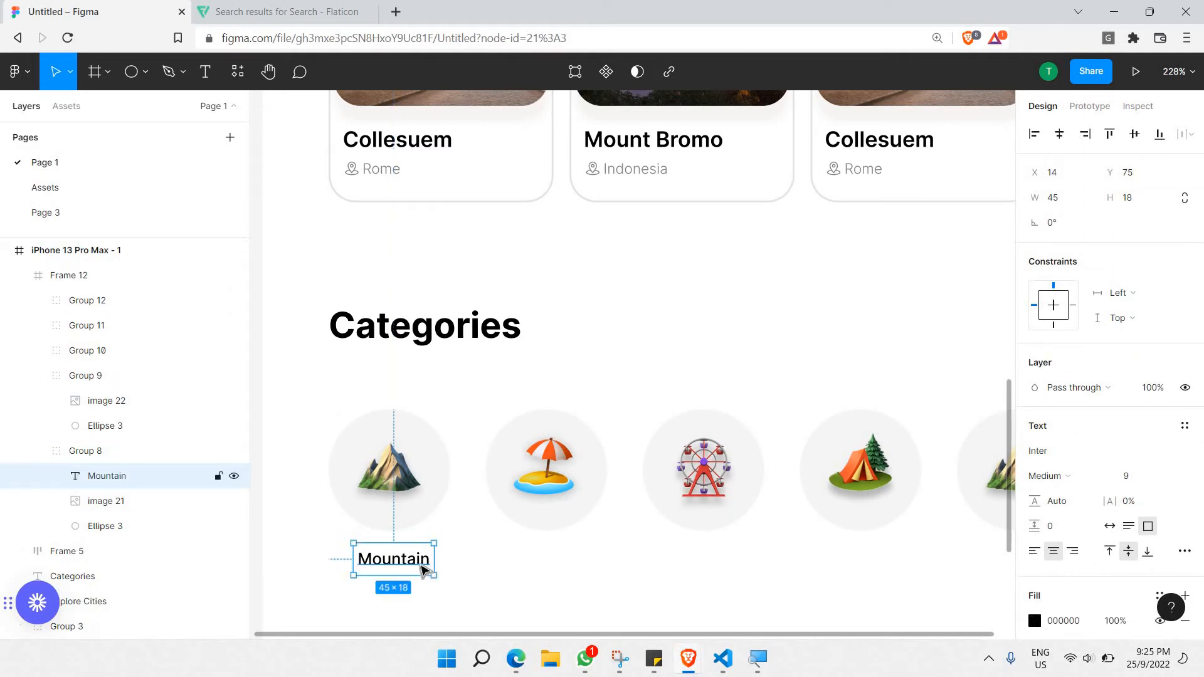
drag(416, 567, 414, 566)
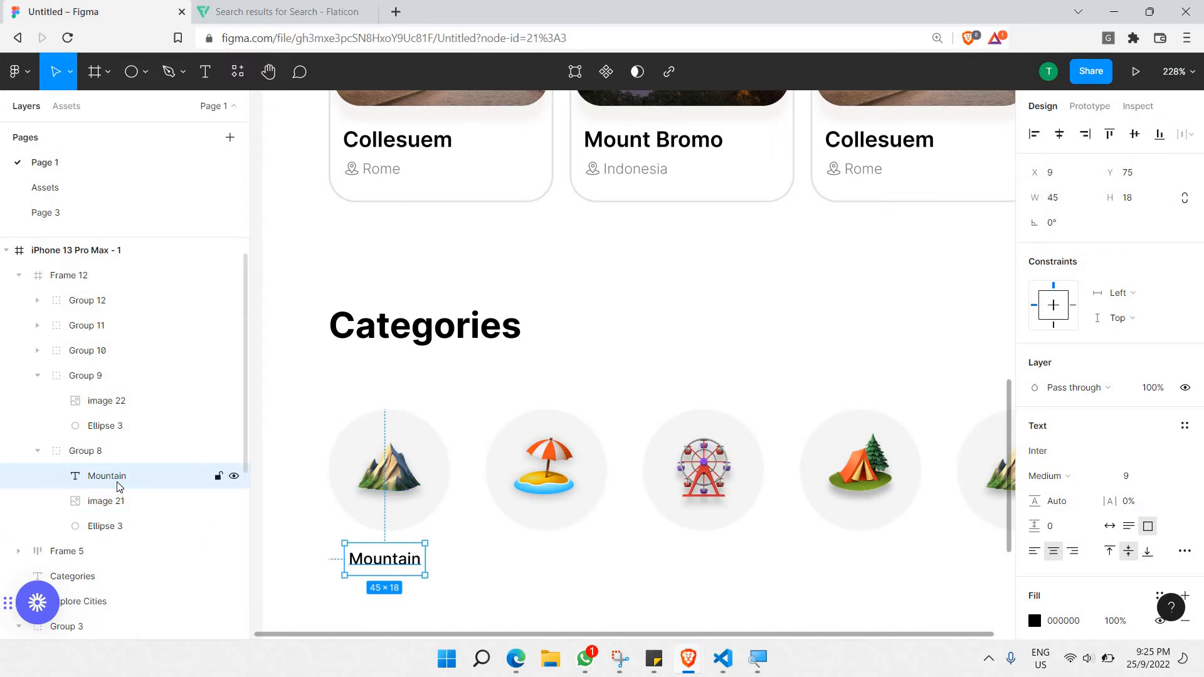
Duplicate the Mountain label and move the copy's layer into Group 9 with the beach umbrella icon.
key(ctrl+v)
drag(117, 473, 123, 395)
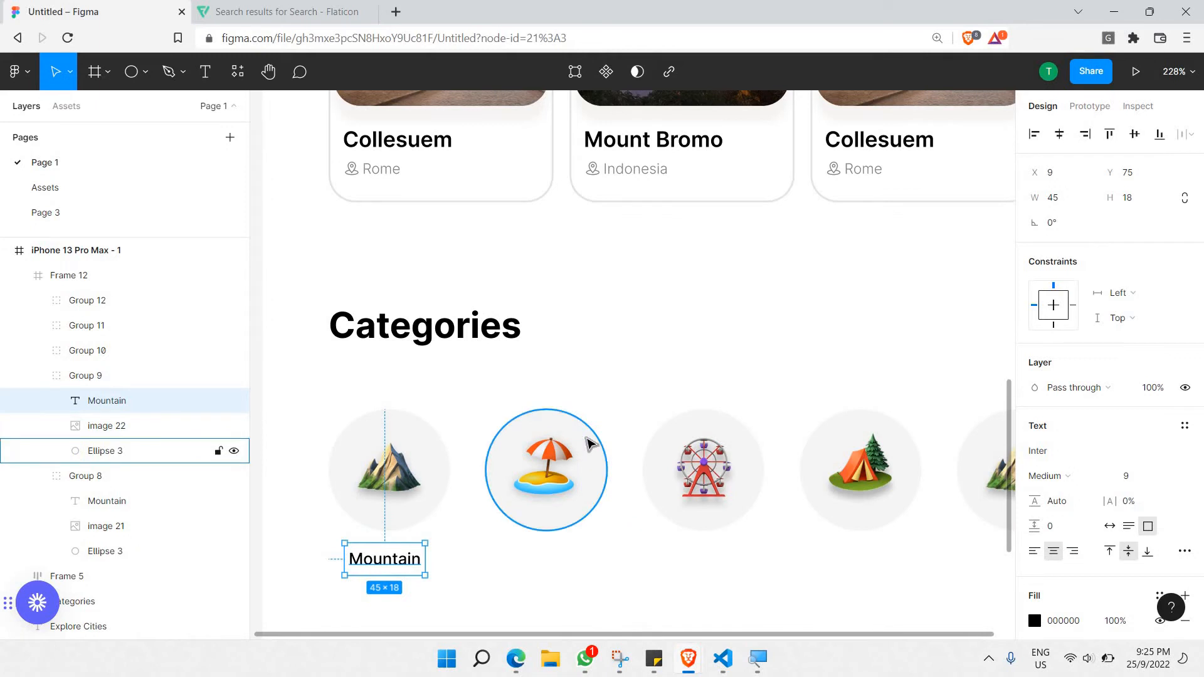
click(590, 444)
shift+click(408, 560)
drag(409, 561, 469, 559)
key(ctrl+z)
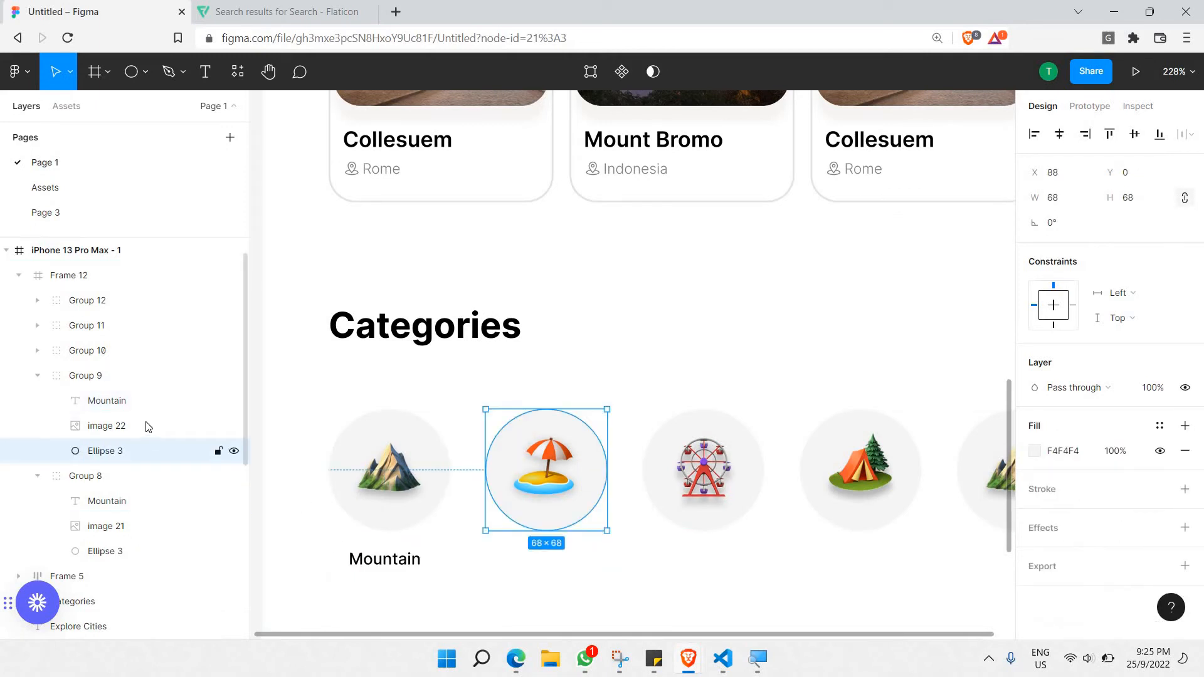
Position Group 9's Mountain label beneath the beach umbrella circle at about X 100, Y 75.
click(147, 426)
click(145, 404)
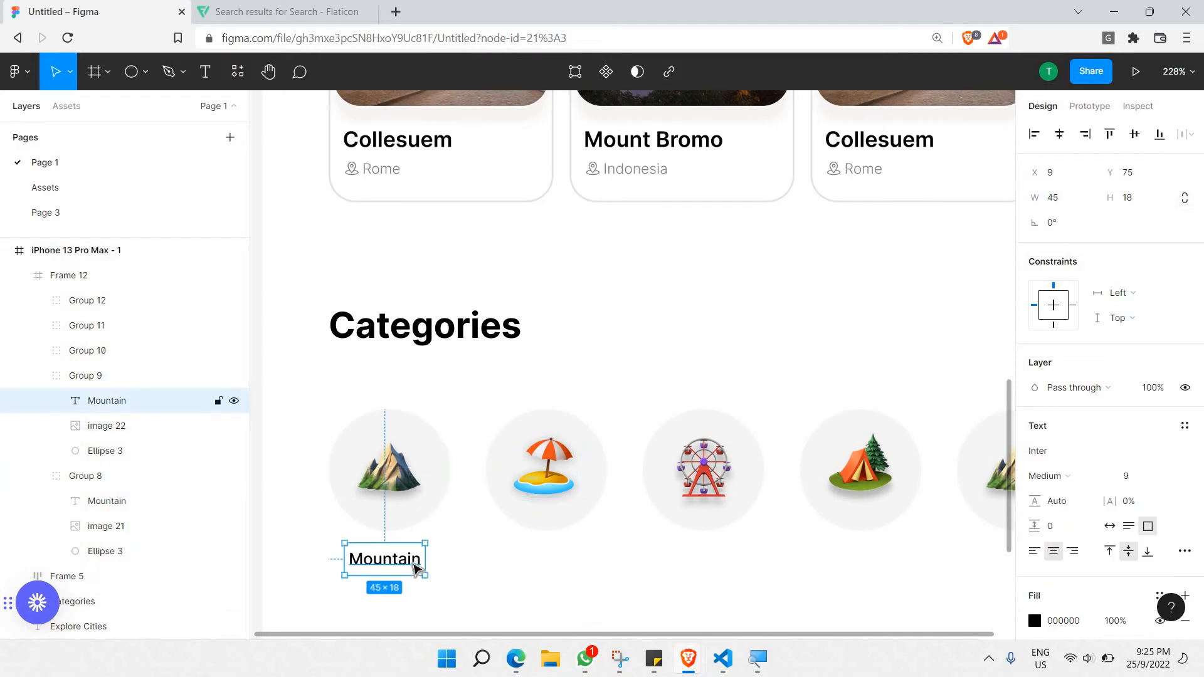
drag(412, 564, 573, 563)
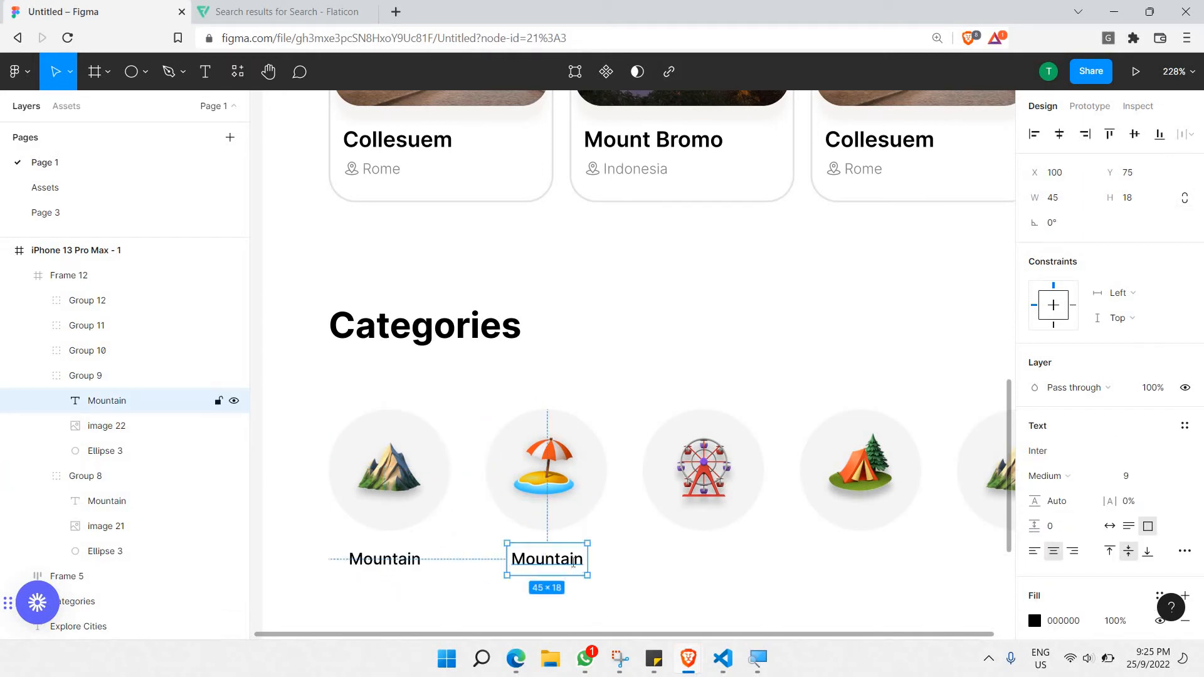
Change the text of the label beneath the beach umbrella circle to "Beach".
double_click(574, 560)
click(573, 559)
double_click(574, 560)
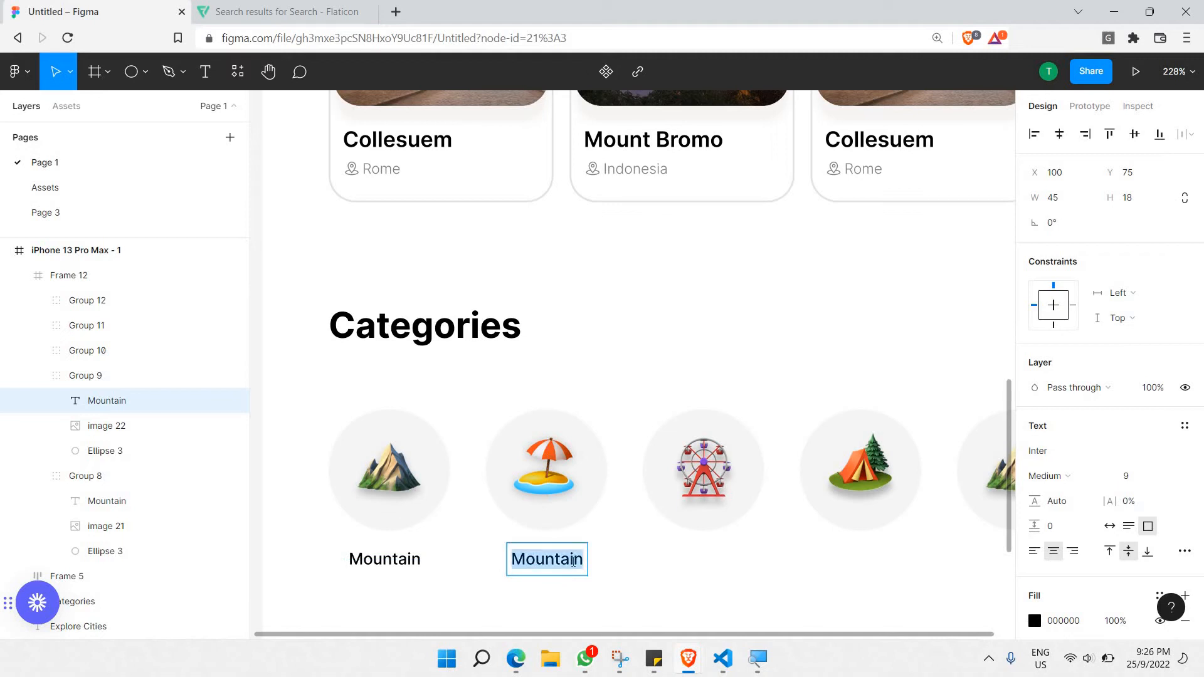
text(Beach)
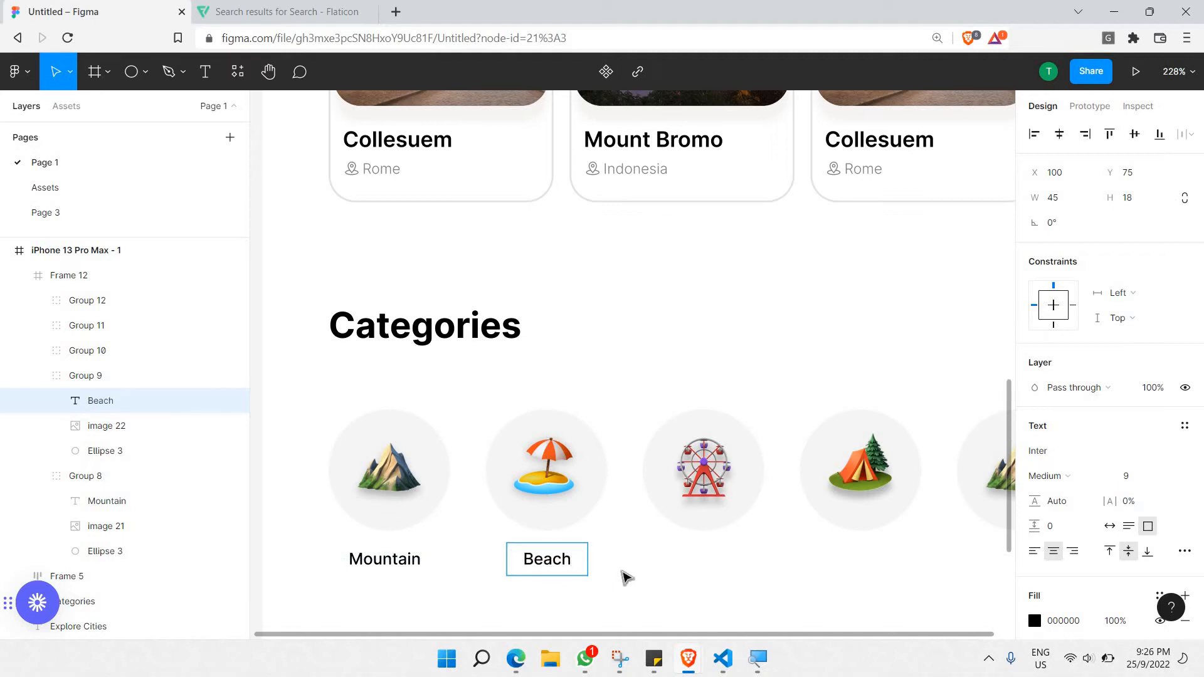
key(Escape)
click(634, 575)
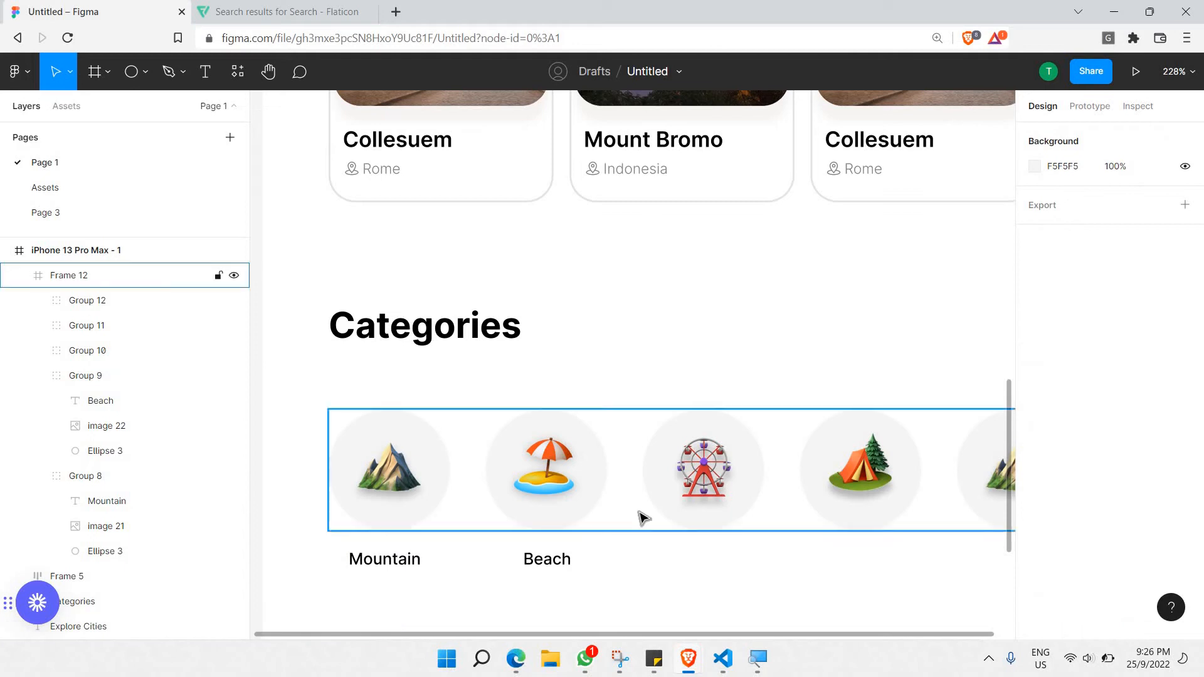
Duplicate the Beach label, move the copy's layer into Group 10 and position it beneath the Ferris wheel circle at about X 188, Y 75.
scroll(335, 517, right, 2)
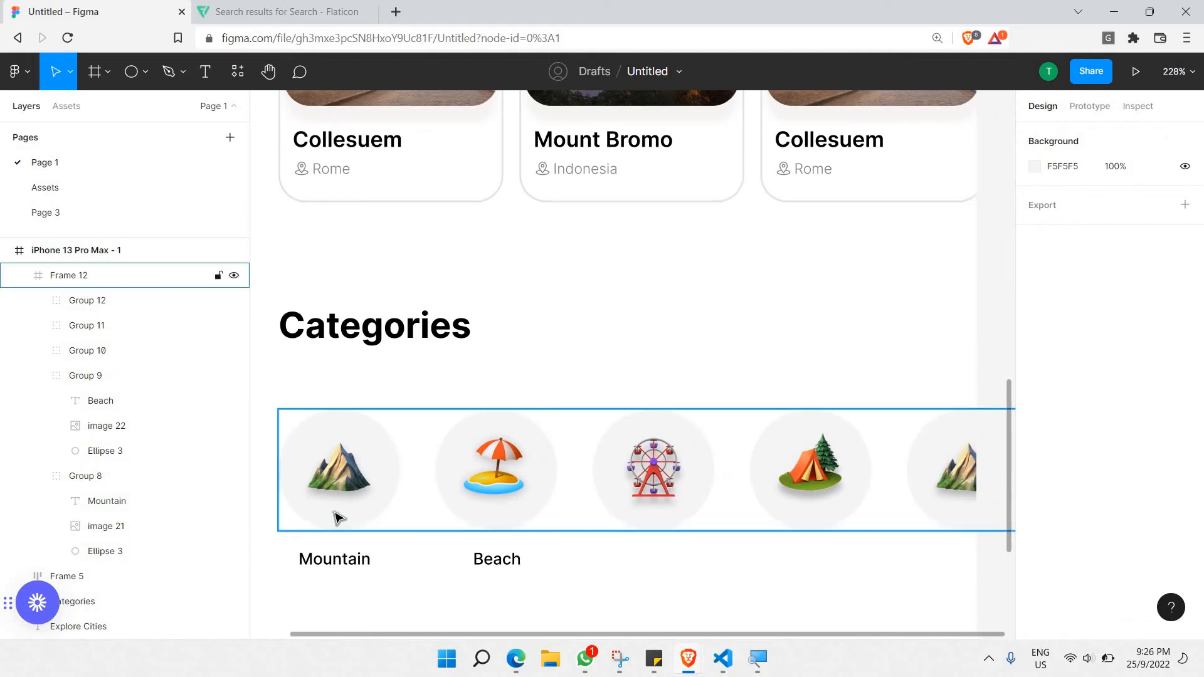
click(168, 401)
key(ctrl+v)
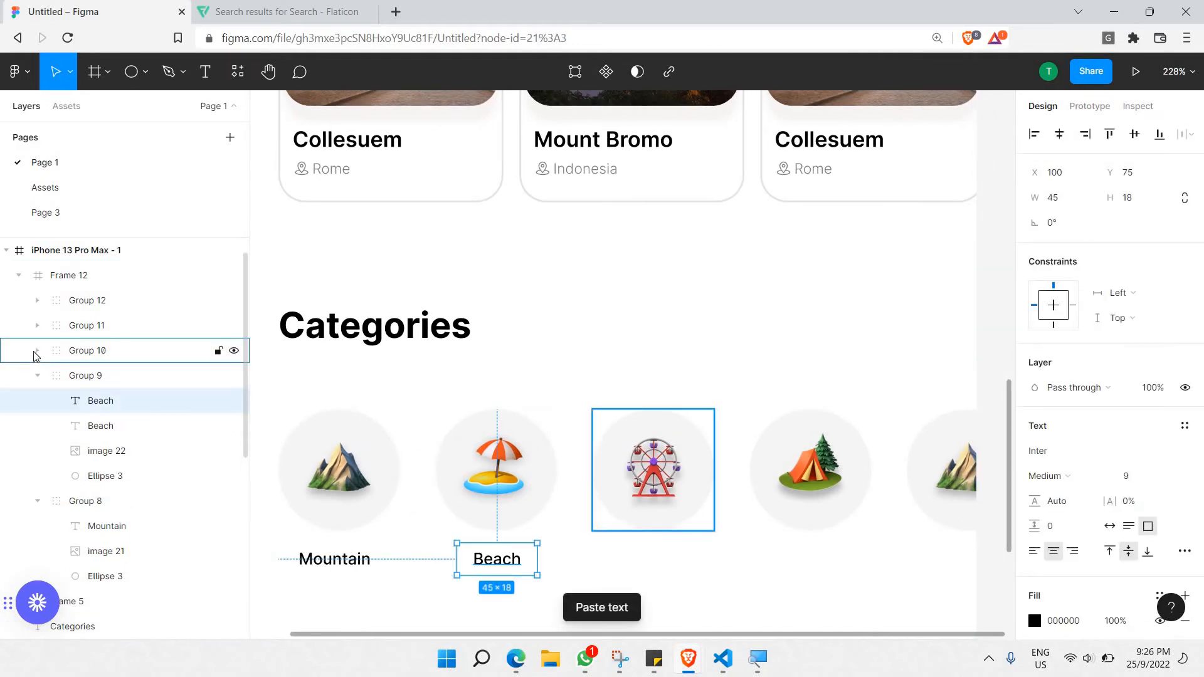
click(37, 351)
drag(119, 449, 114, 371)
drag(537, 550, 658, 568)
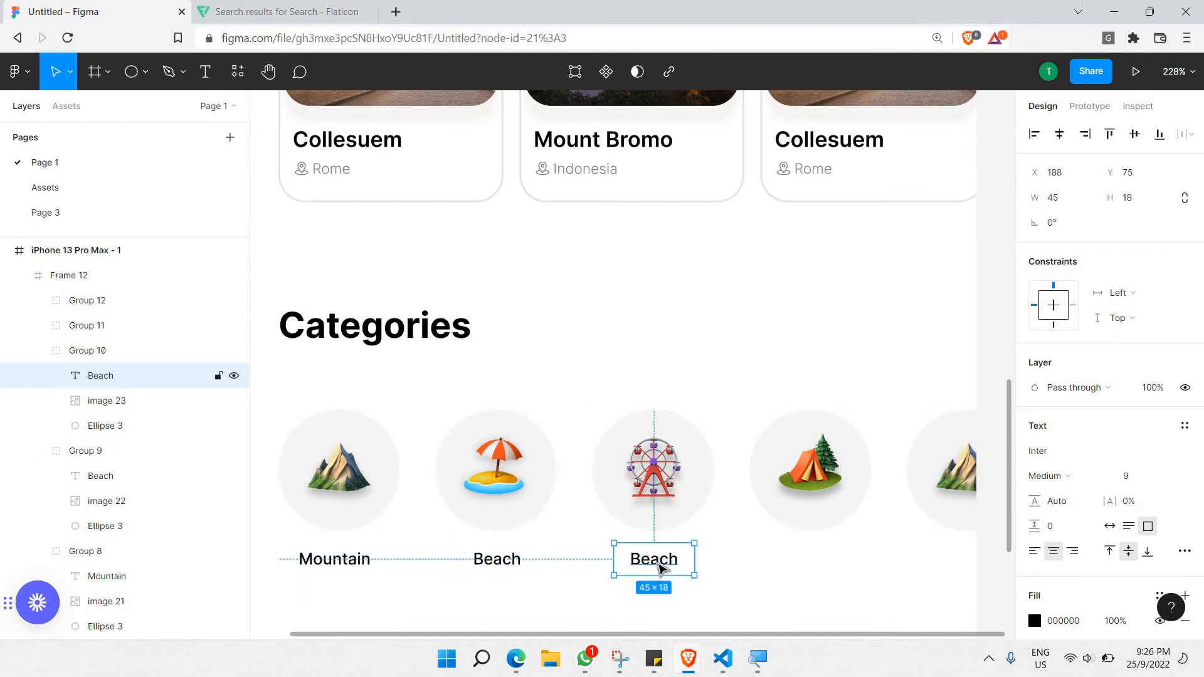
Change the text of the label beneath the Ferris wheel circle to "Park".
double_click(657, 564)
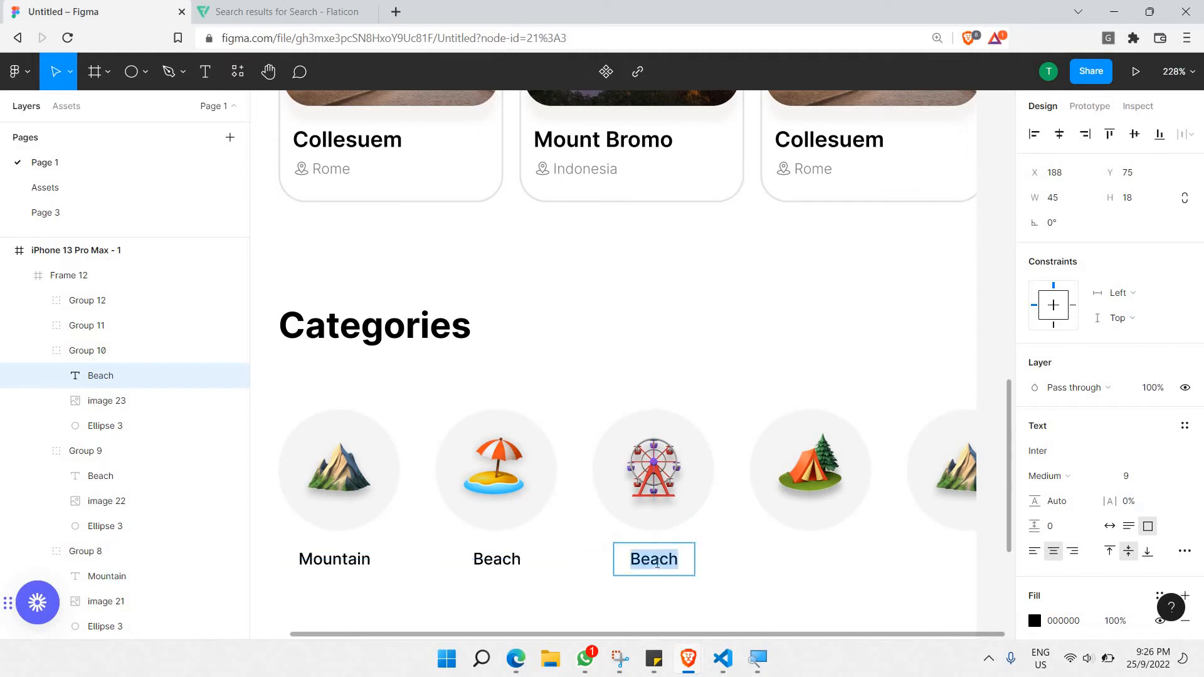
text(PA)
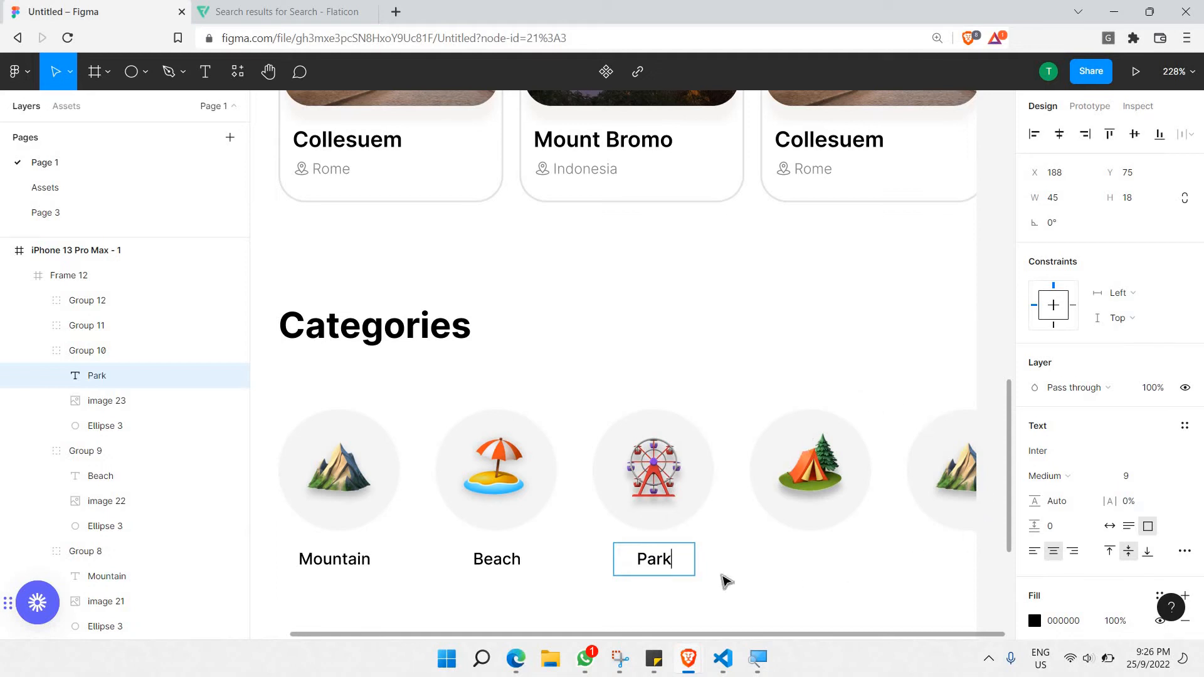
key(Escape)
click(938, 572)
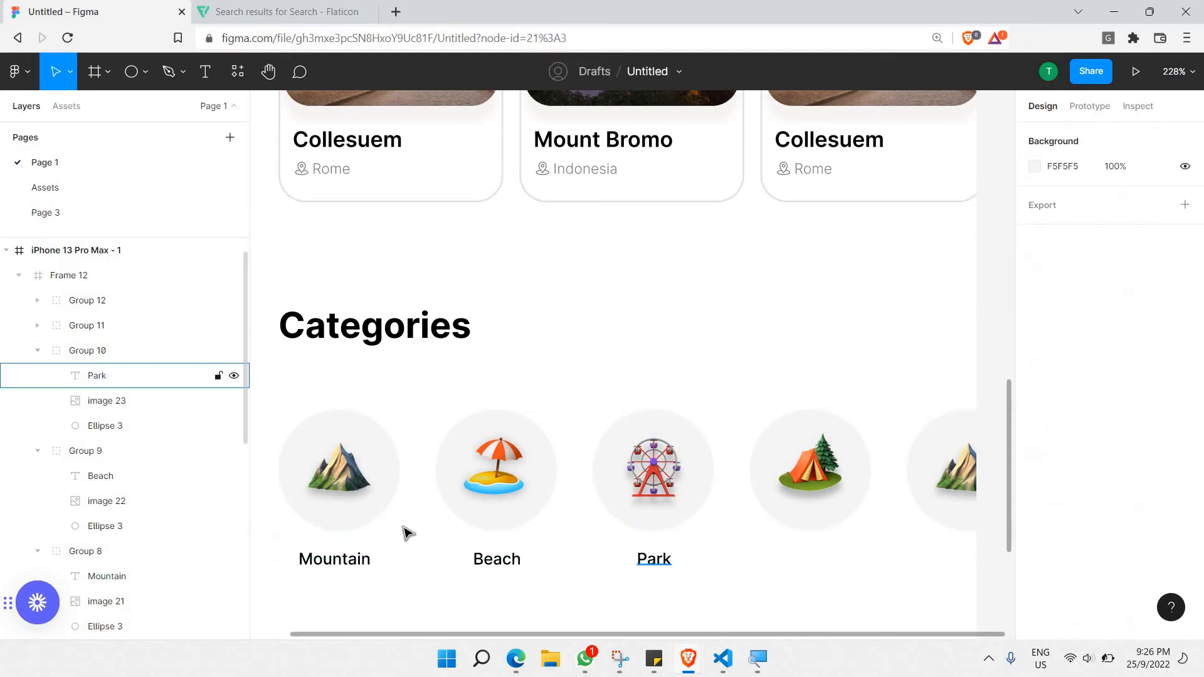
Duplicate the Park label, move the copy's layer into Group 11 and position it beneath the tent circle at about X 276, Y 75.
key(ctrl+v)
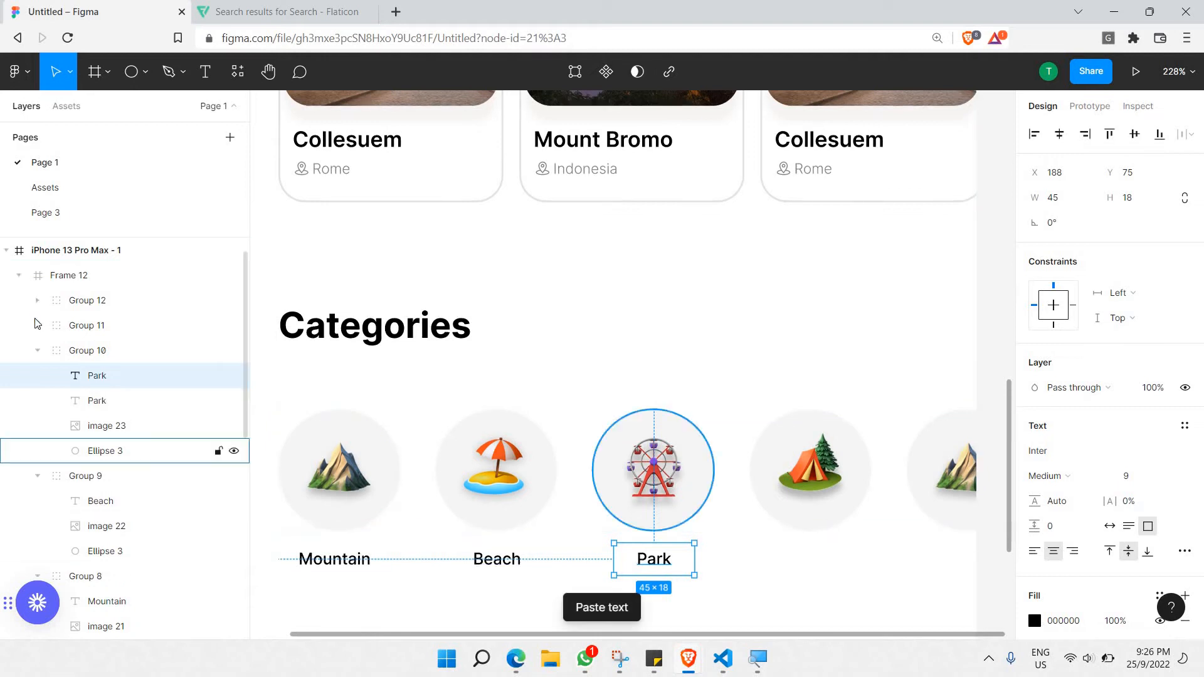
click(37, 326)
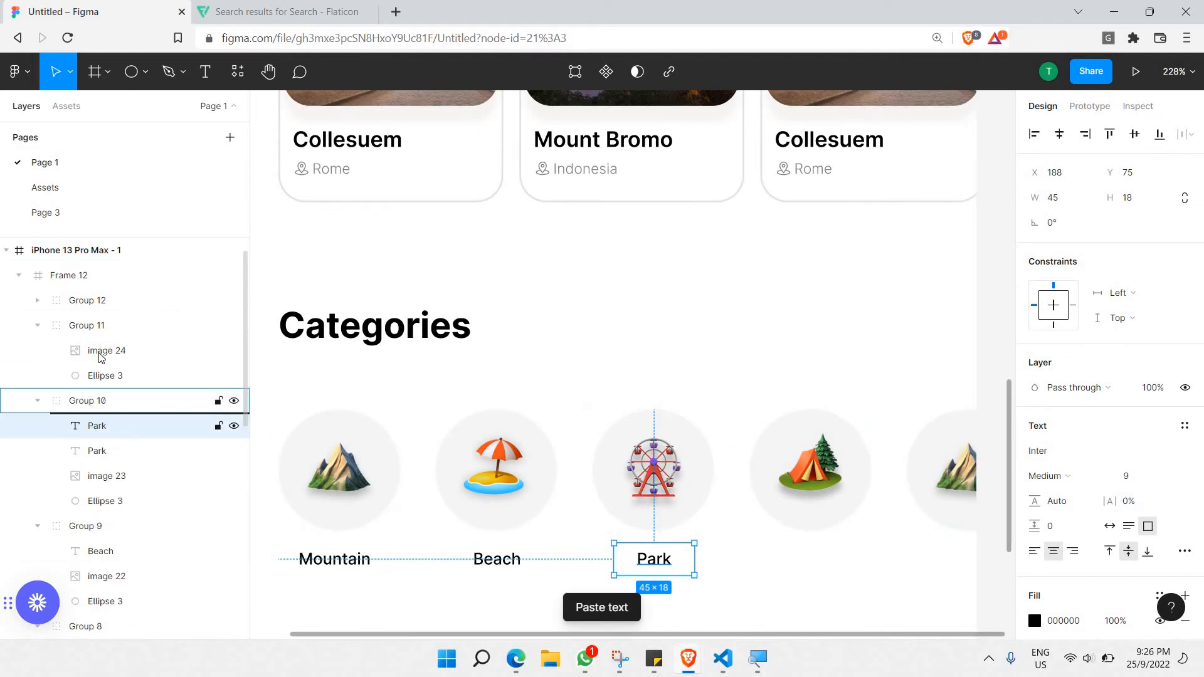
drag(100, 358, 81, 353)
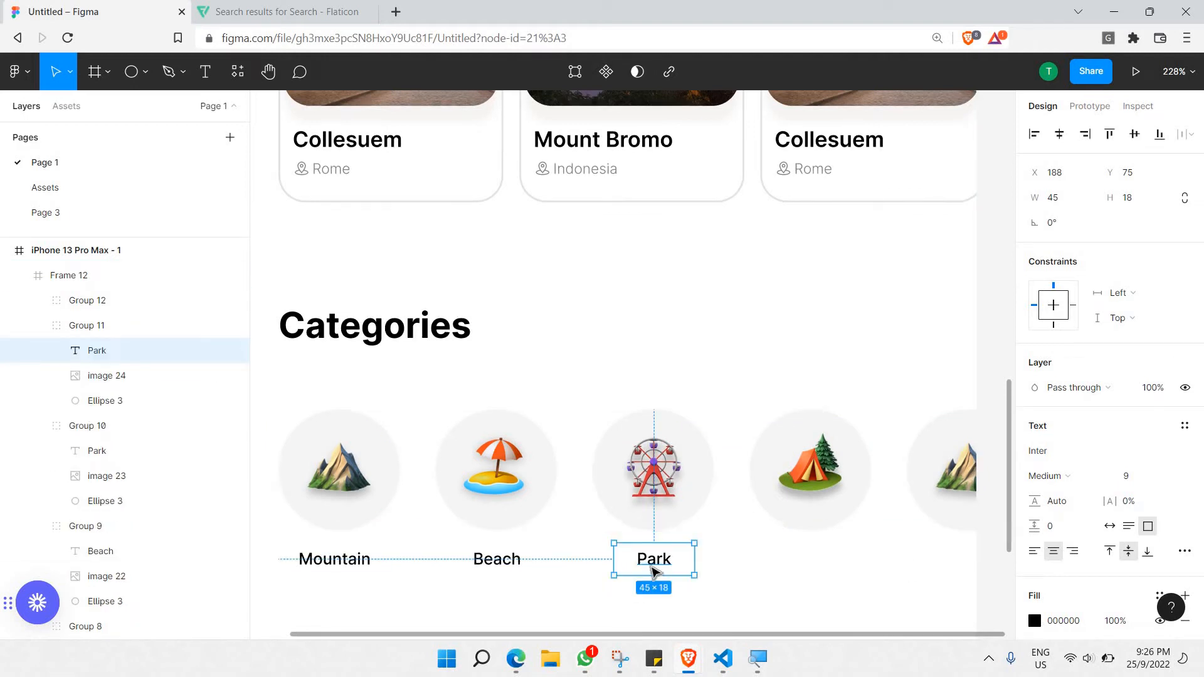
scroll(652, 567, right, 3)
drag(495, 556, 656, 562)
click(714, 565)
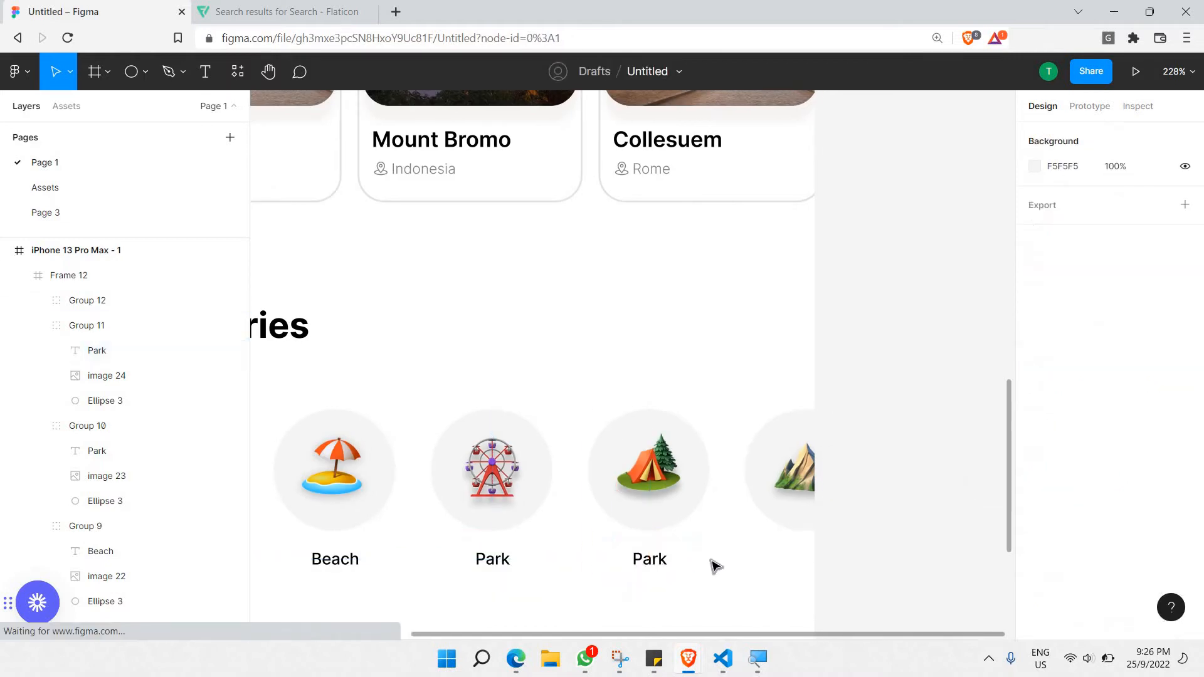
click(663, 566)
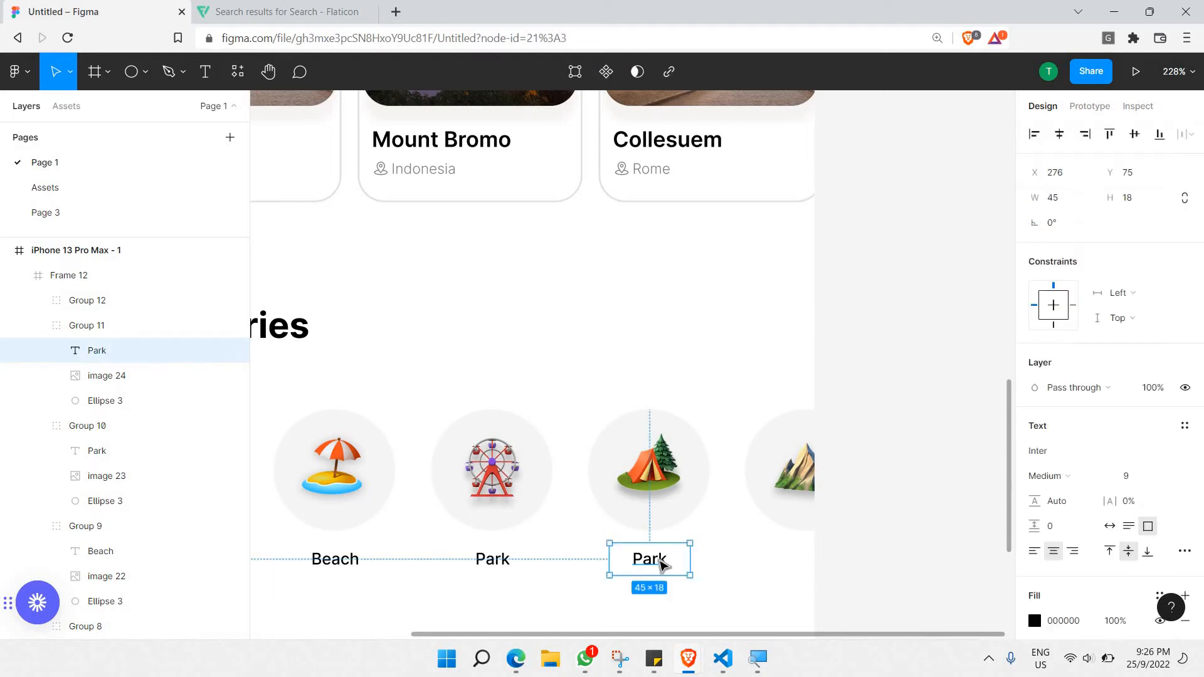
Duplicate the tent's Park label, move the copy's layer into Group 12 and place it beneath the fifth circle at about X 359, Y 75.
ctrl+scroll(653, 560, down, 3)
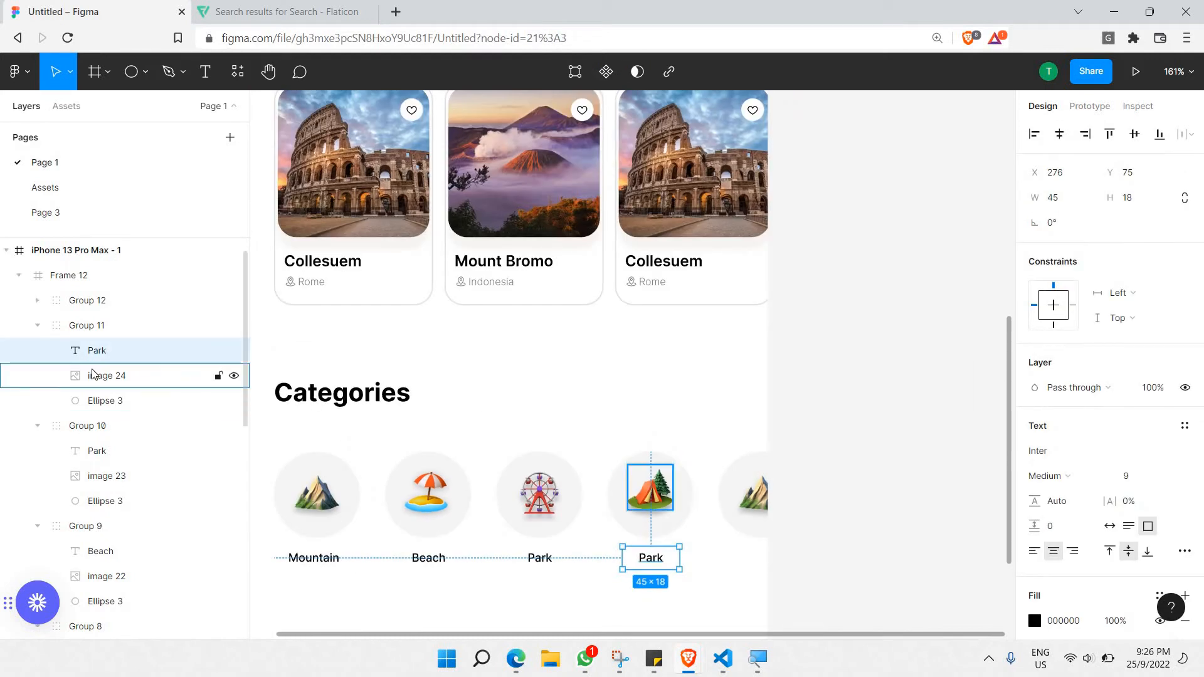
key(ctrl+v)
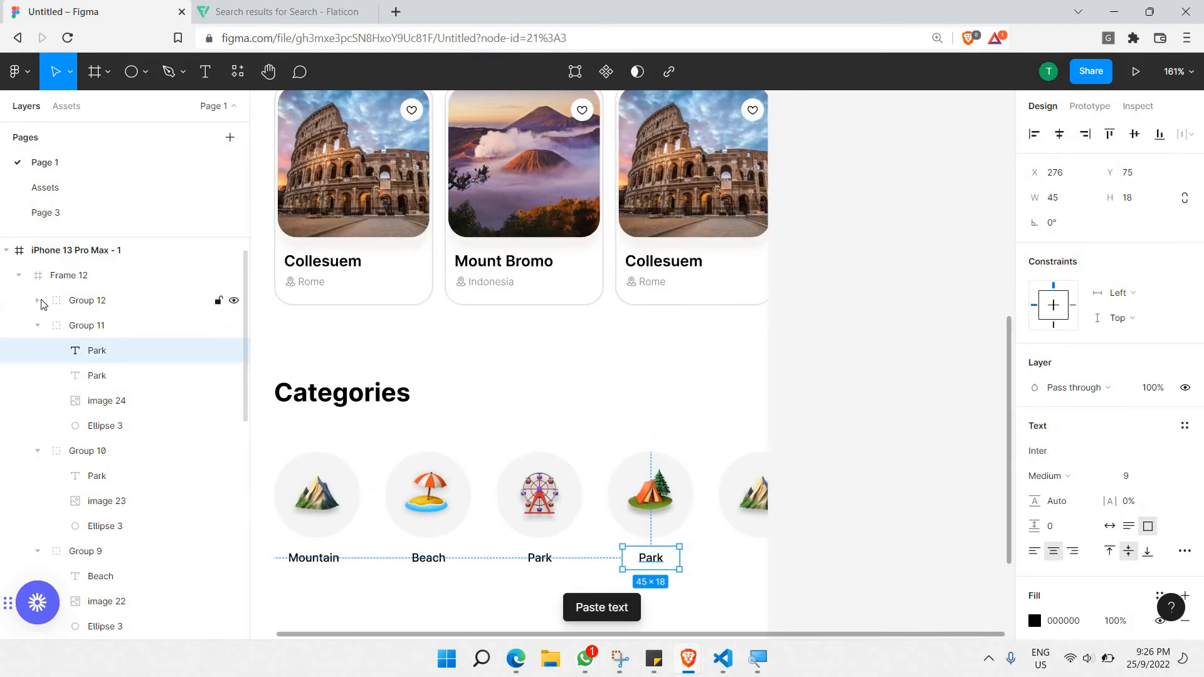
click(37, 301)
drag(97, 392, 266, 381)
mouse_move(739, 567)
mouse_down()
mouse_move(773, 564)
mouse_move(759, 562)
mouse_up()
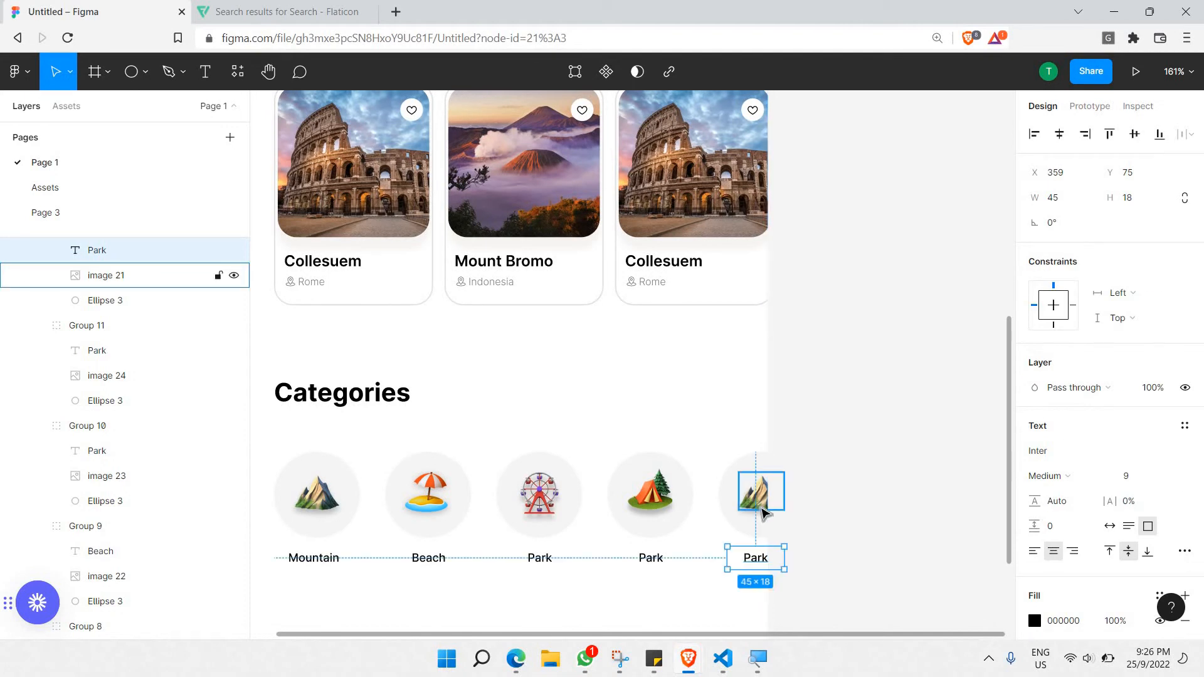
Nudge the Park label beneath the fifth circle rightward to X 367.
key(Right)
key(Right)
key(Right)
key(Right)
key(Right)
key(Right)
key(Right)
key(Right)
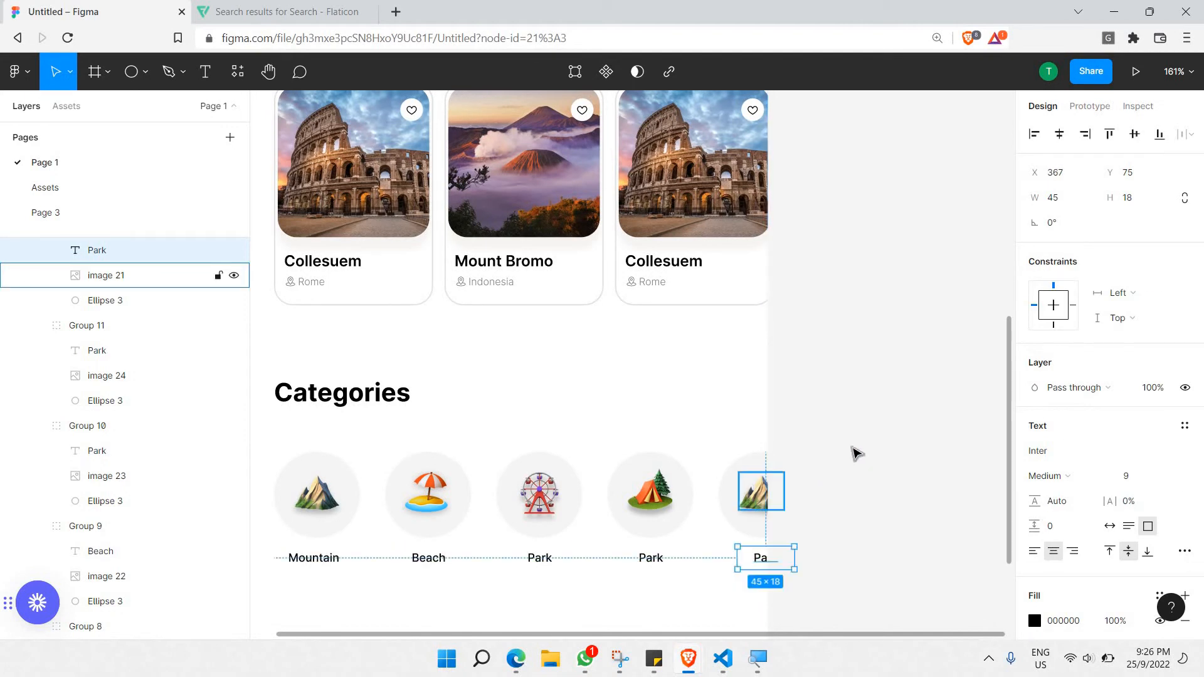
click(856, 452)
Select all five labelled category icon groups in the Categories row and group them together.
scroll(828, 447, right, 1)
scroll(820, 451, down, 5)
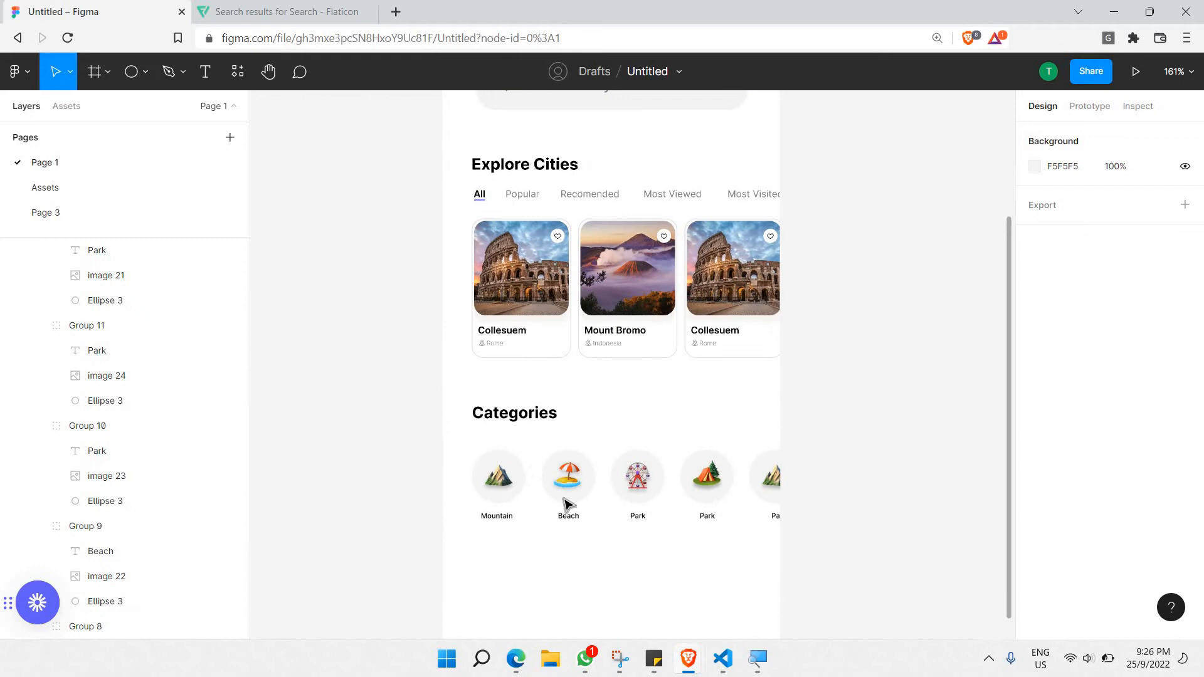
click(514, 520)
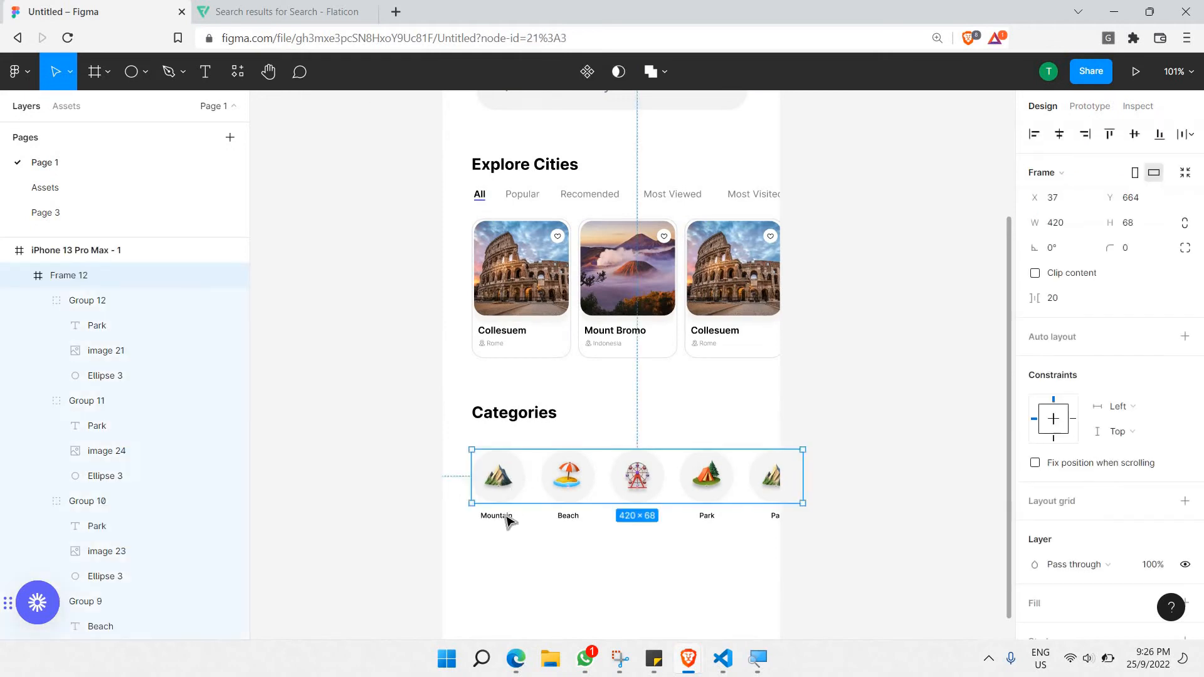
click(493, 516)
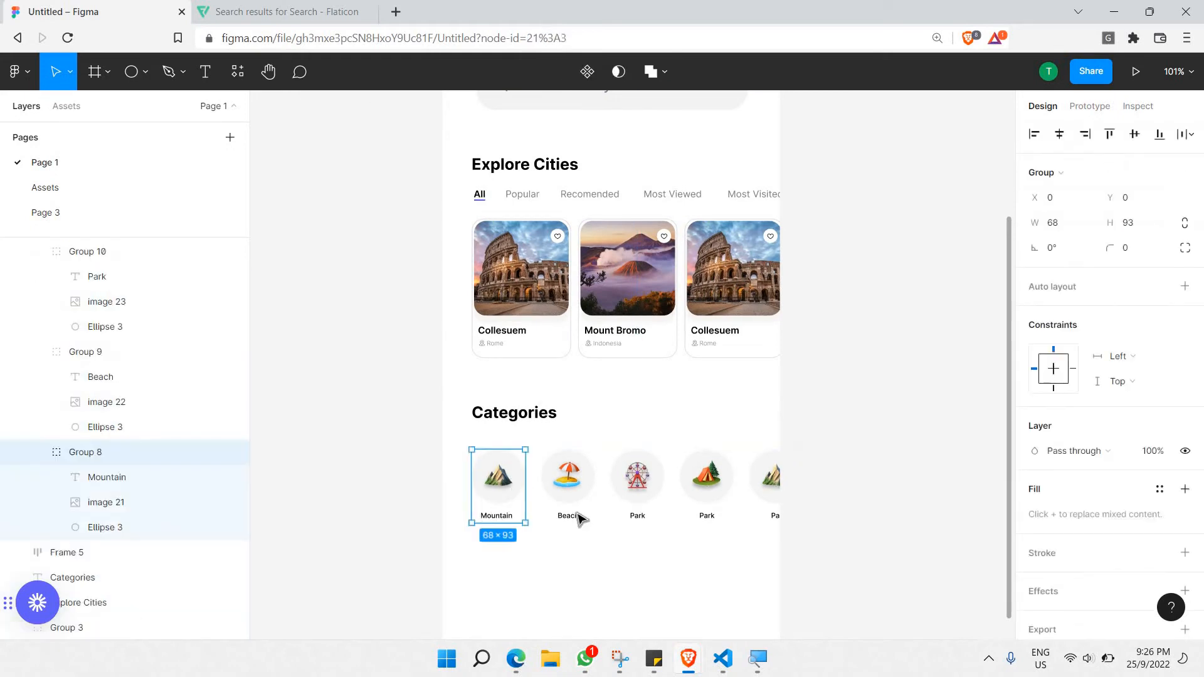
shift+click(568, 495)
shift+click(637, 511)
shift+click(718, 513)
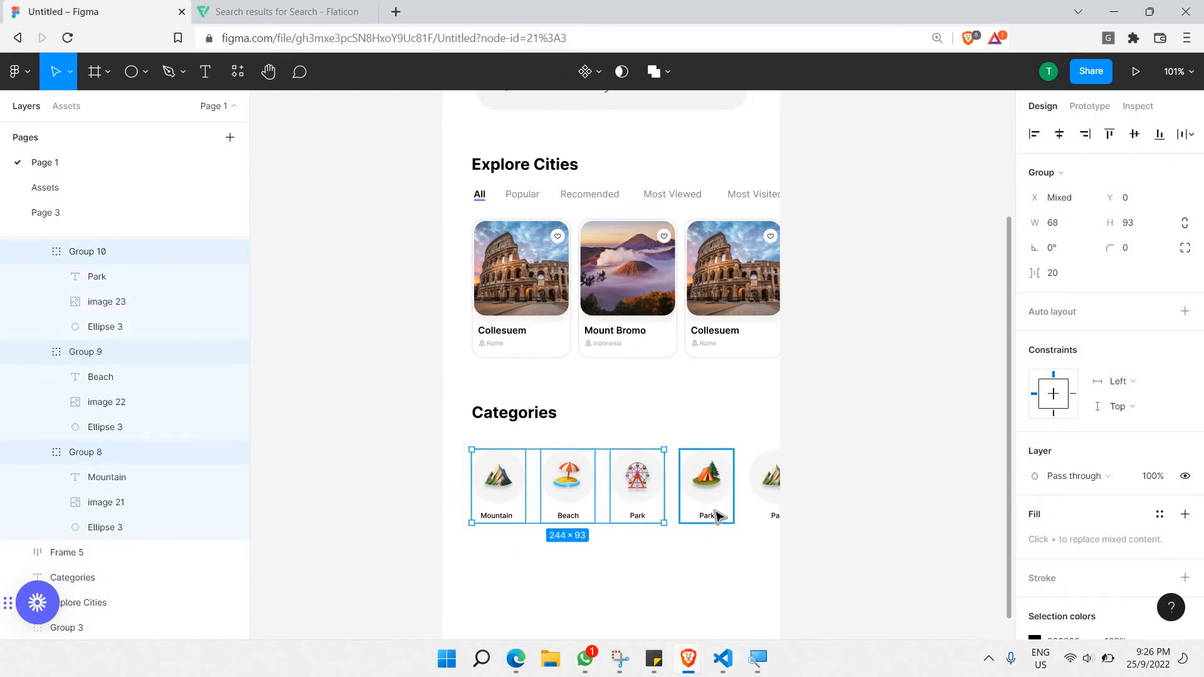
shift+click(774, 517)
right_click(742, 493)
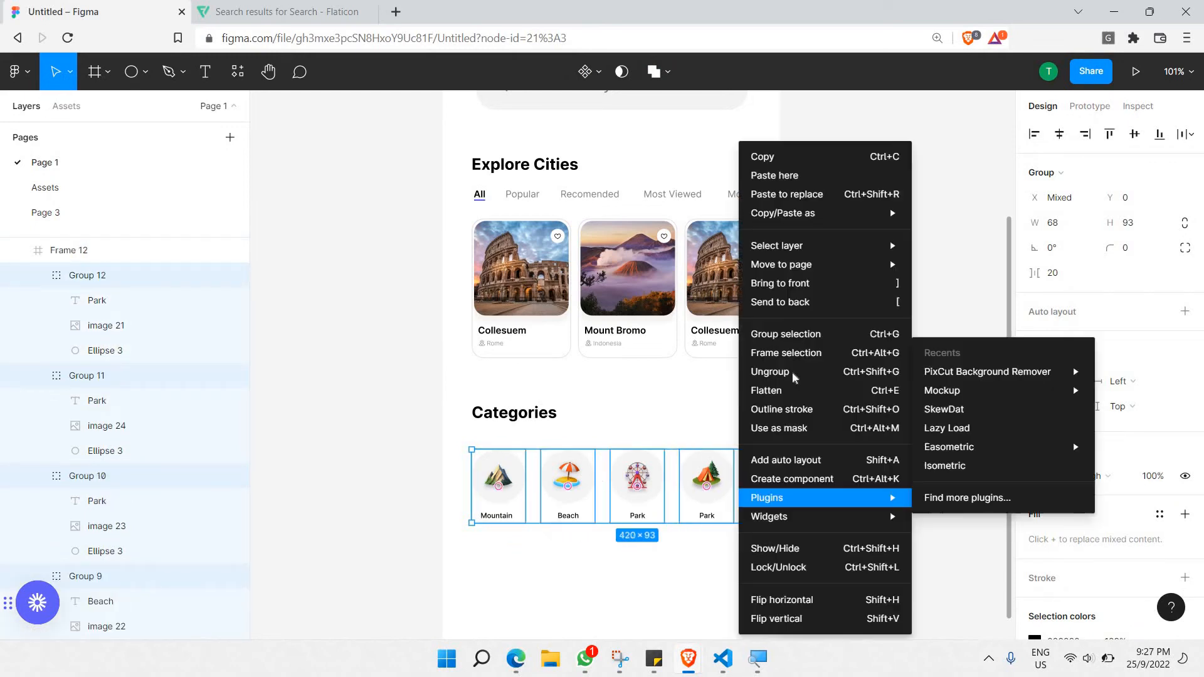
click(804, 333)
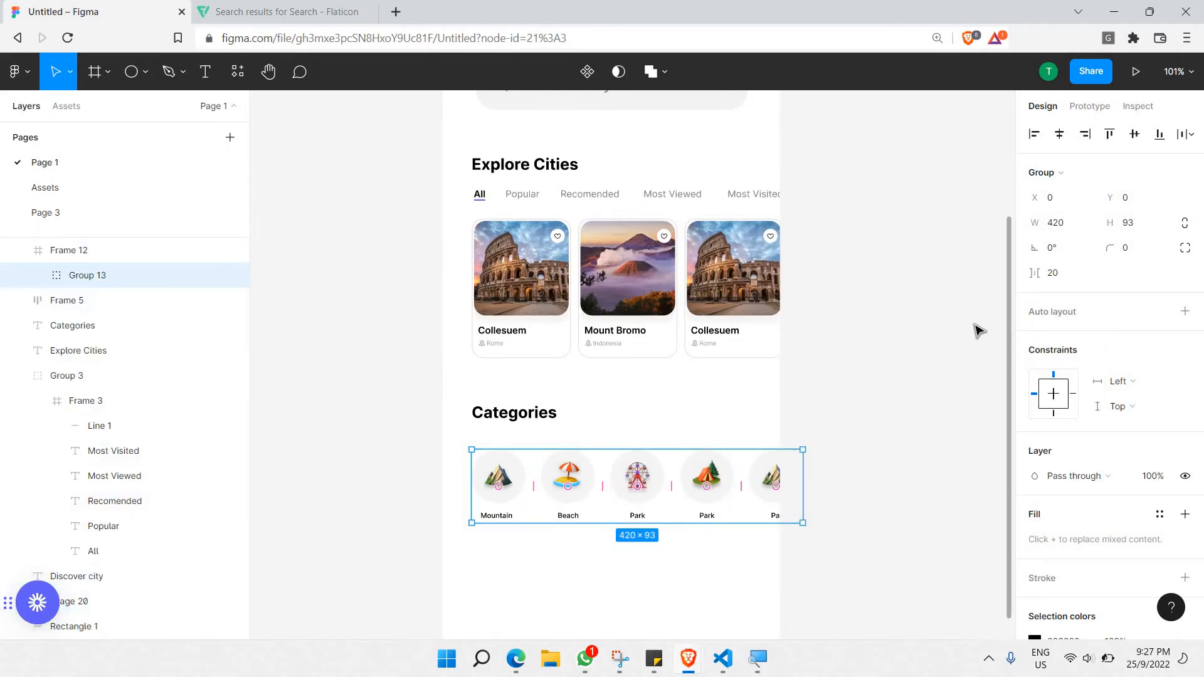
Add auto layout to the combined category group and to the Frame 12 that encloses it.
click(1185, 311)
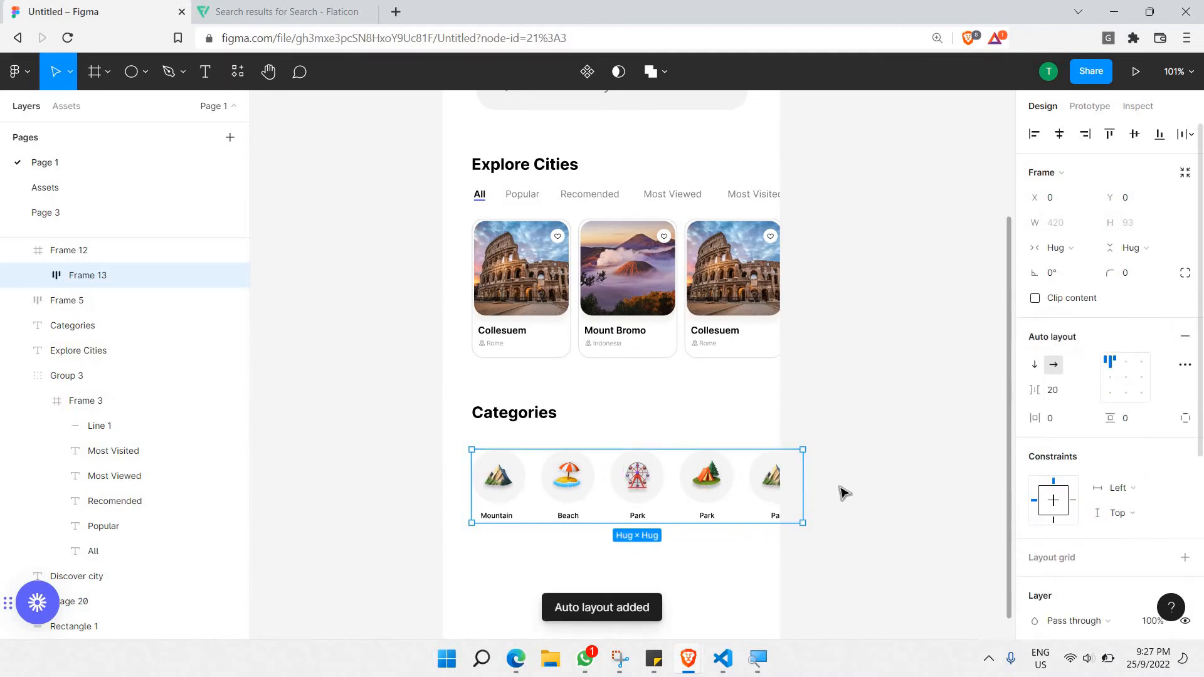
click(978, 358)
click(713, 475)
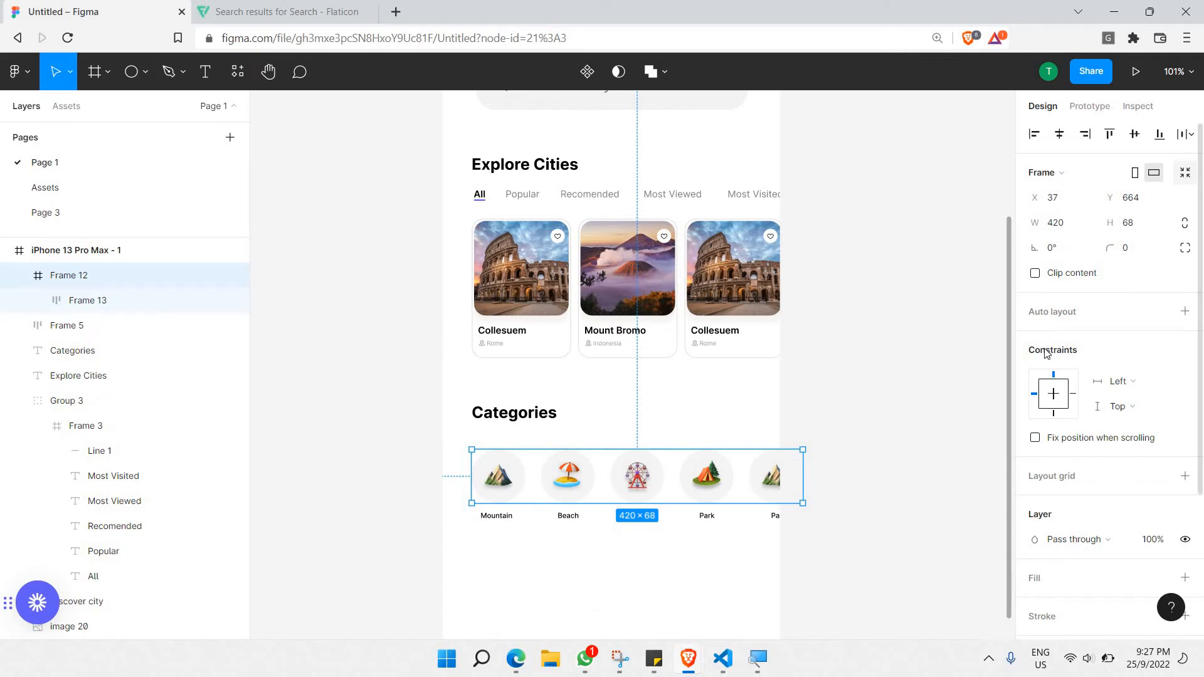
click(1182, 311)
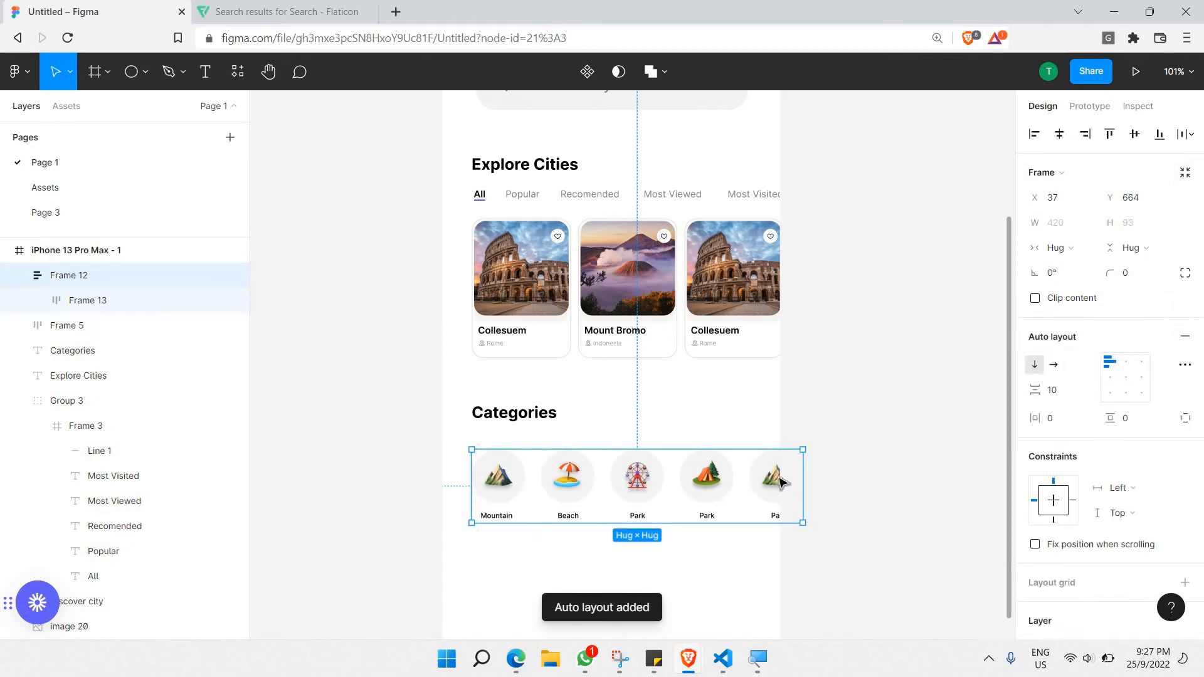
click(900, 433)
Set Frame 12's auto layout vertical spacing to -8.
click(752, 488)
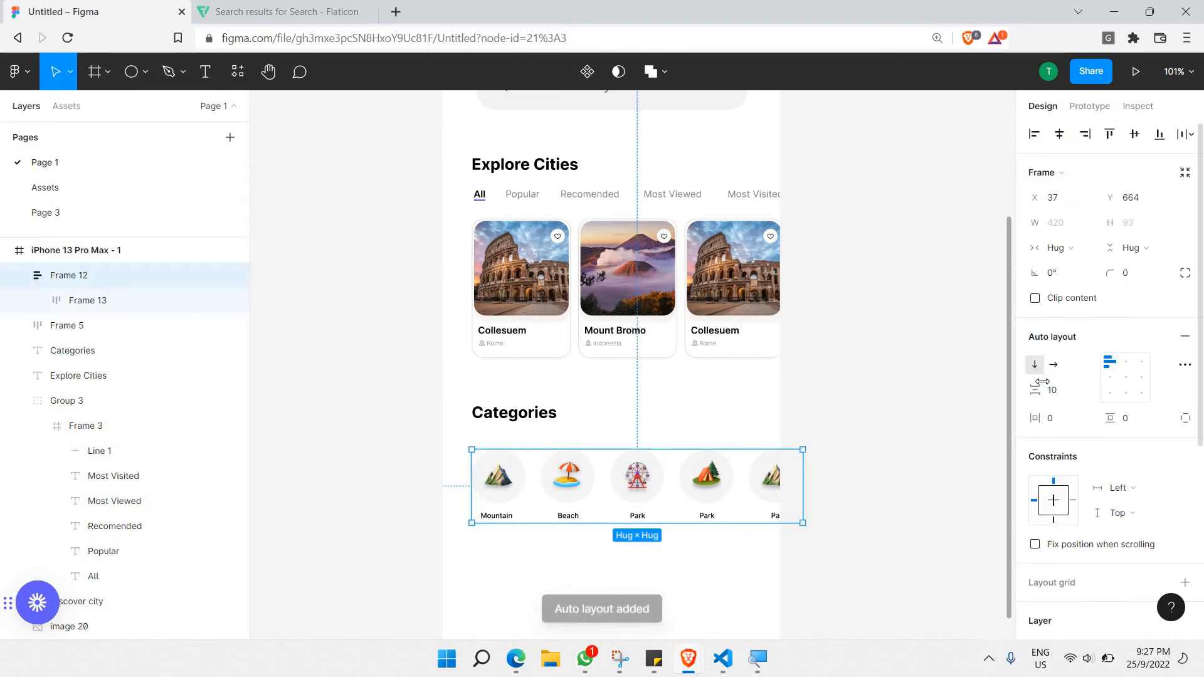
drag(1034, 389, 1010, 402)
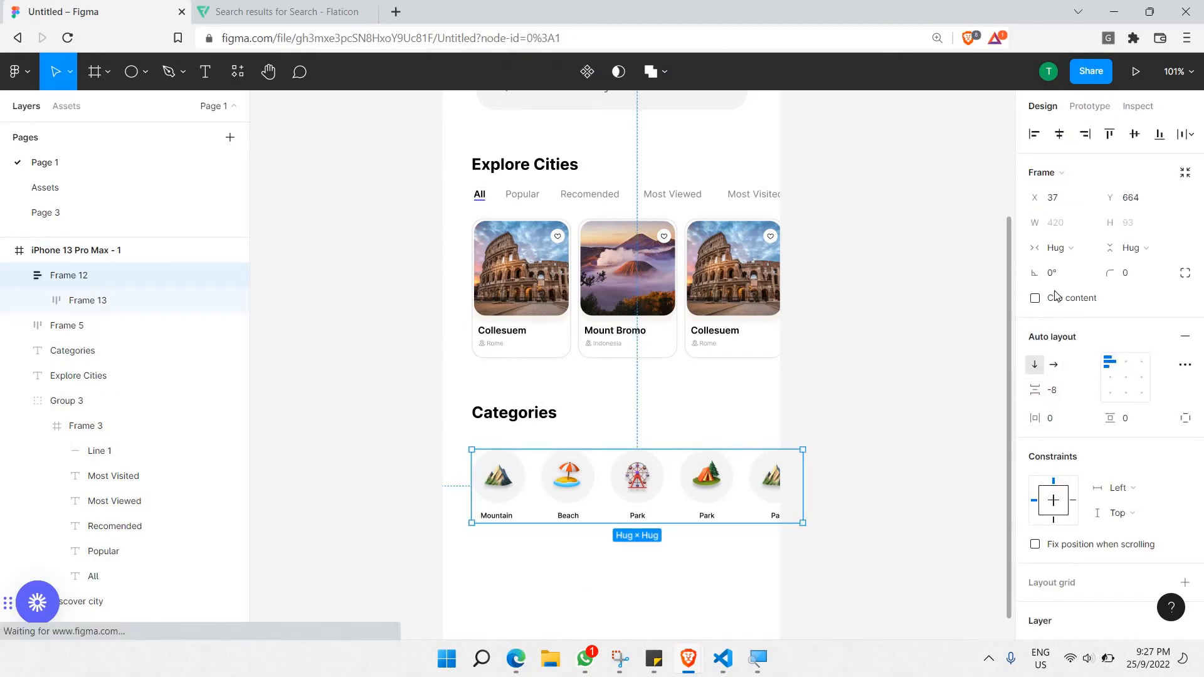
click(930, 317)
Draw a rectangle of about 364 × 65 below the Categories row at about X 37, Y 832.
scroll(836, 346, down, 1)
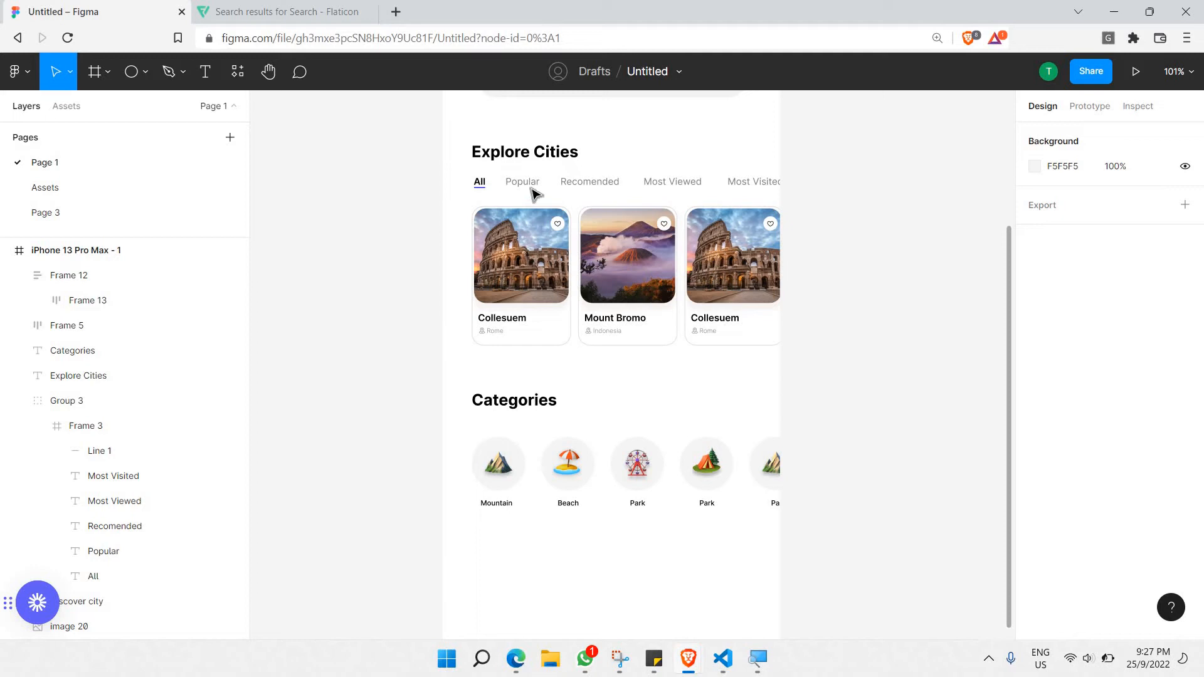
scroll(521, 282, down, 5)
scroll(656, 242, down, 1)
scroll(552, 254, up, 1)
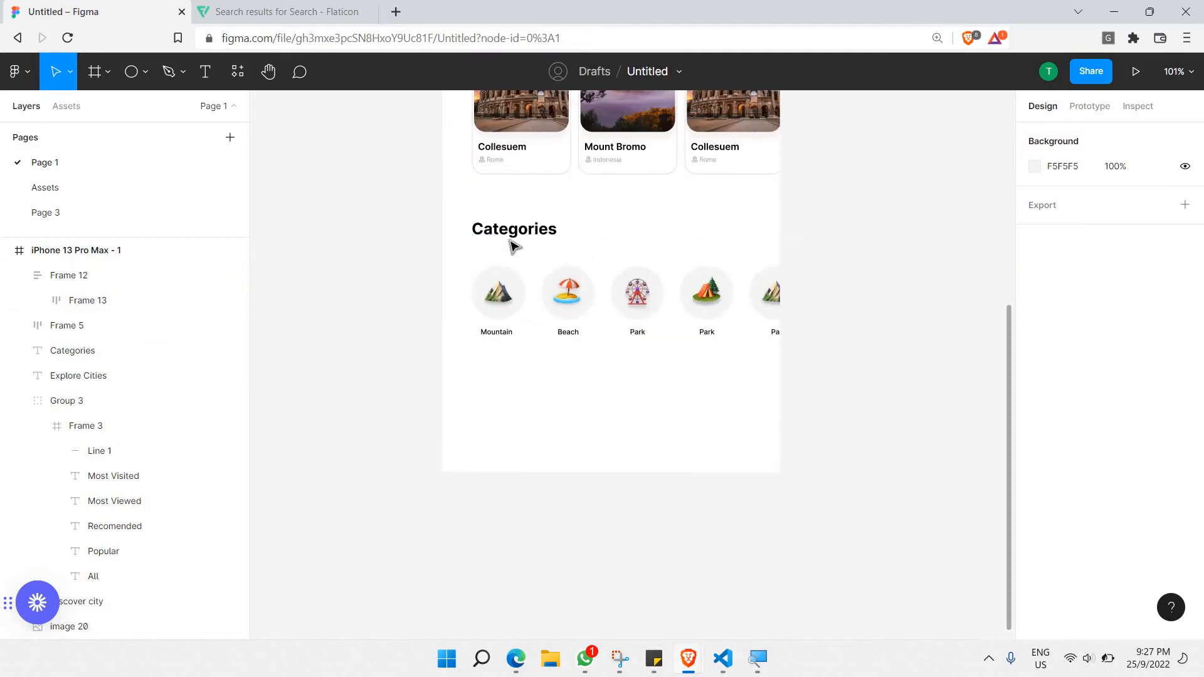
click(513, 232)
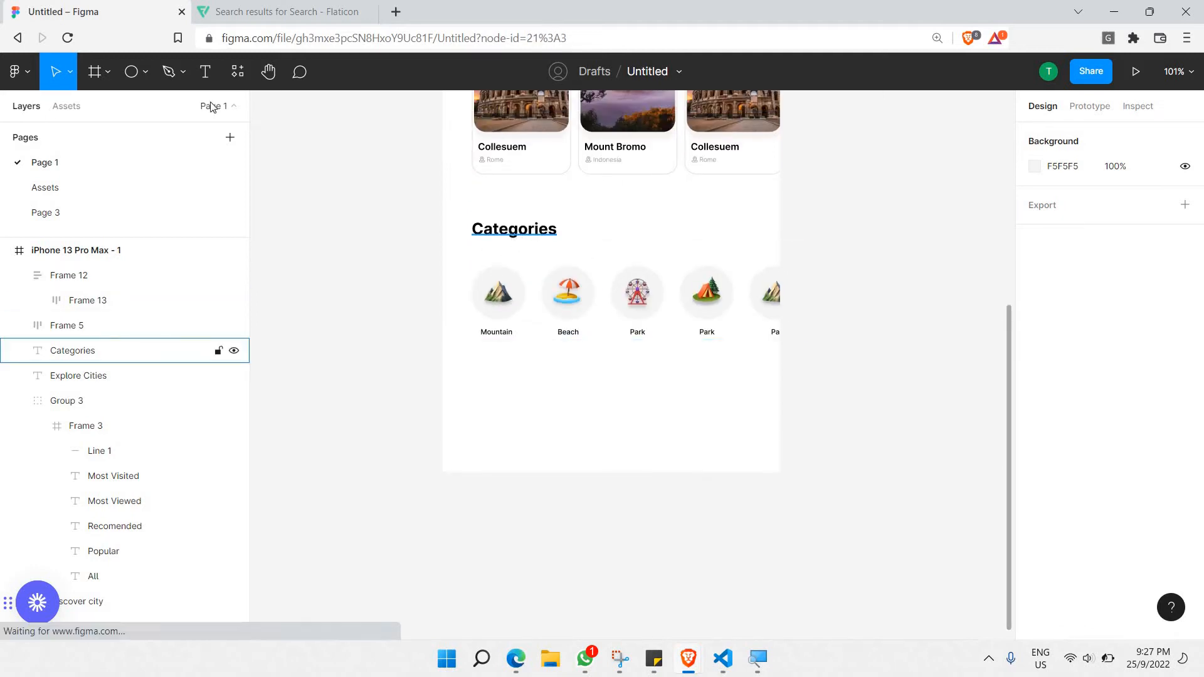
click(144, 72)
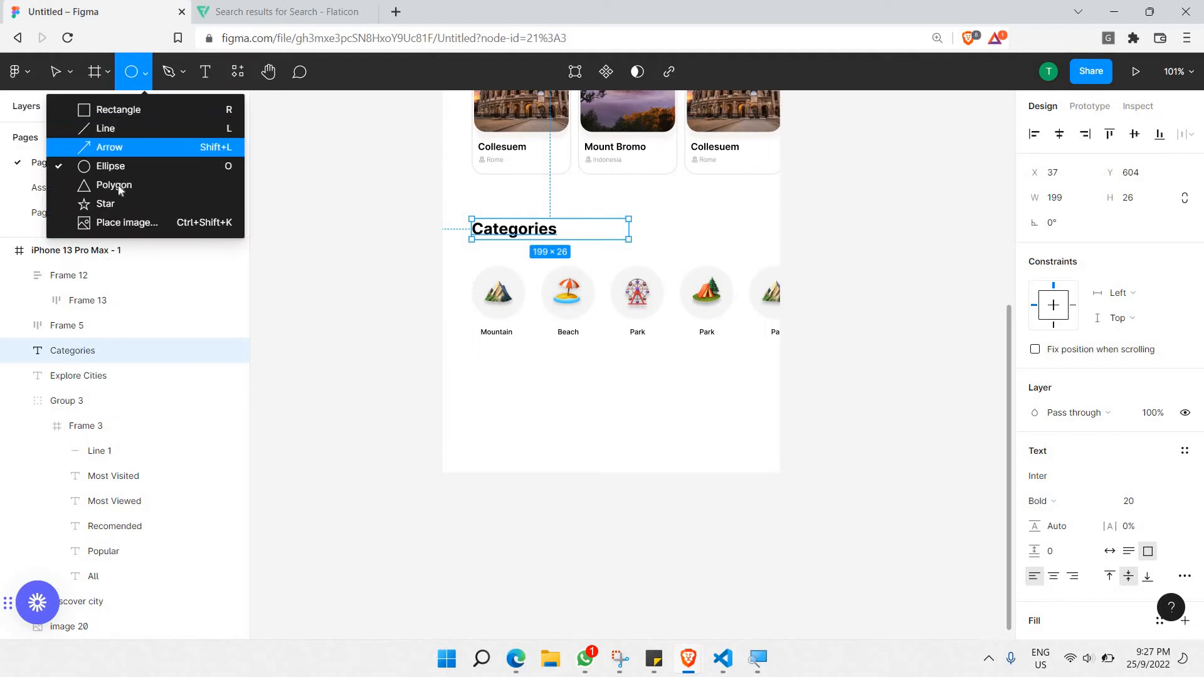
click(119, 109)
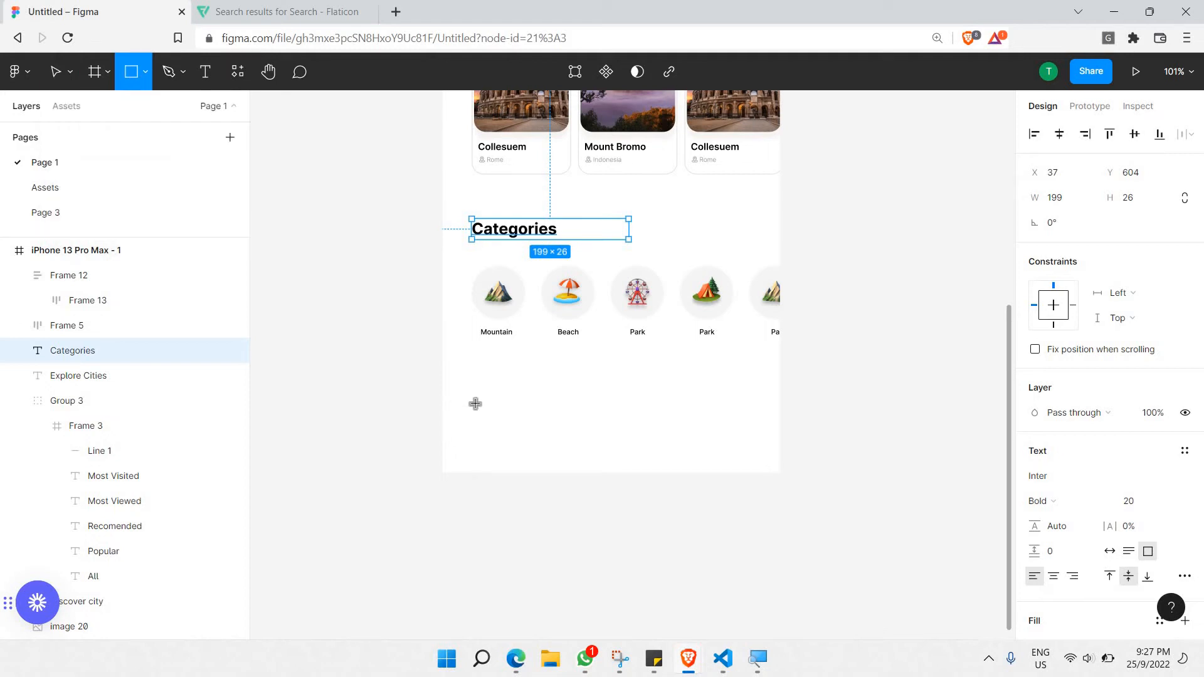
mouse_move(474, 403)
mouse_down()
mouse_move(762, 454)
mouse_move(715, 420)
mouse_up()
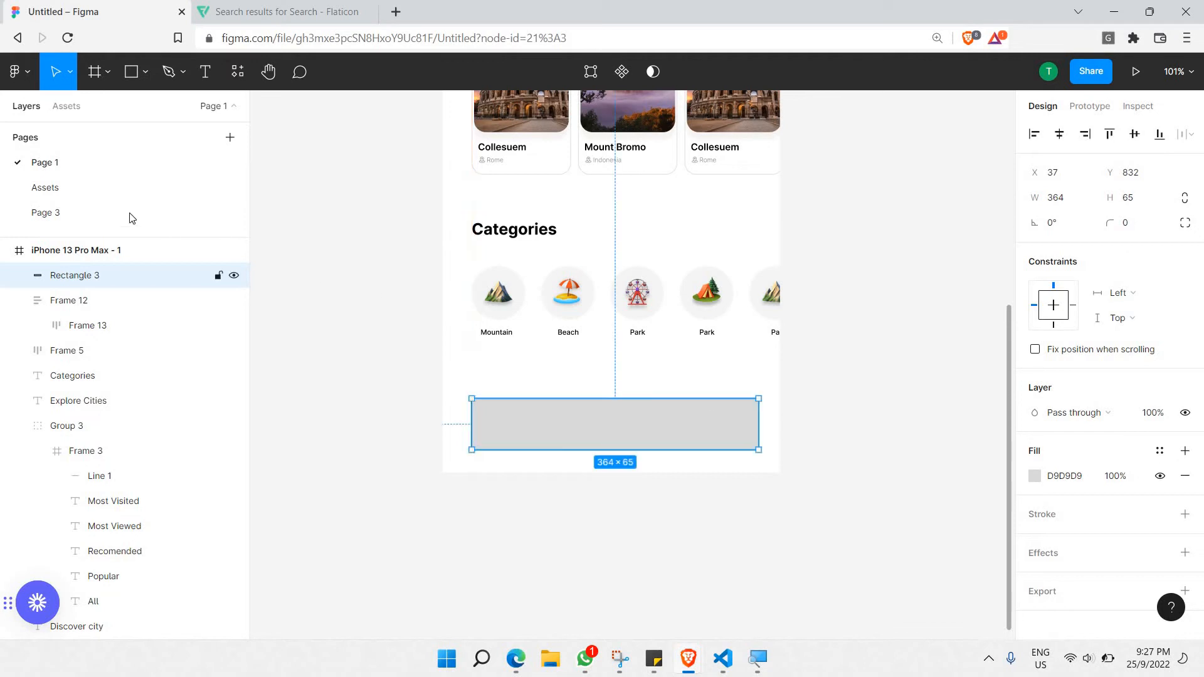
Fill the bar rectangle below the Categories row with colour 140C47, copied from a dark rounded square on the Assets page.
click(107, 188)
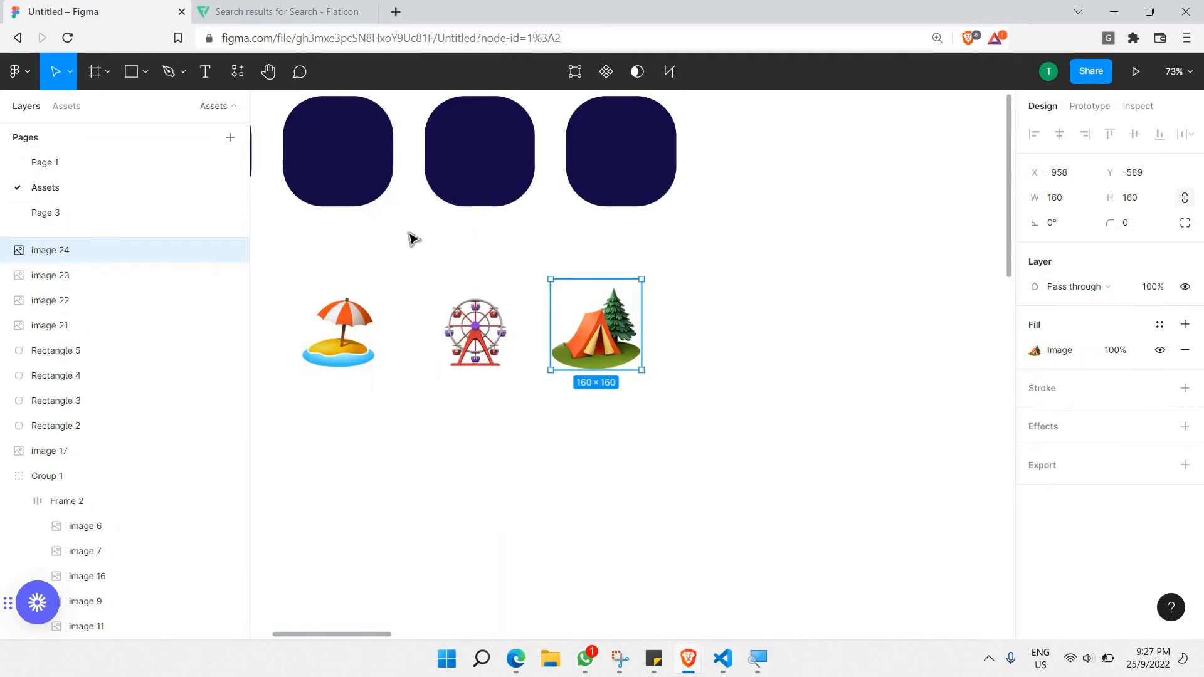
click(474, 300)
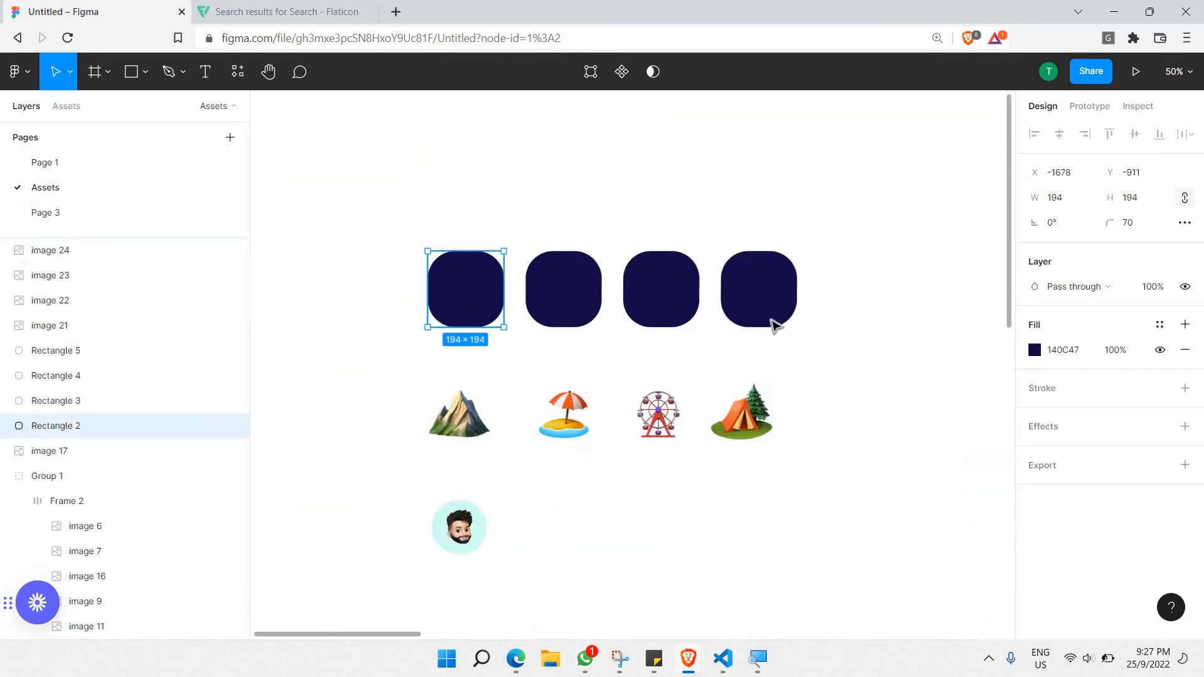
click(1075, 353)
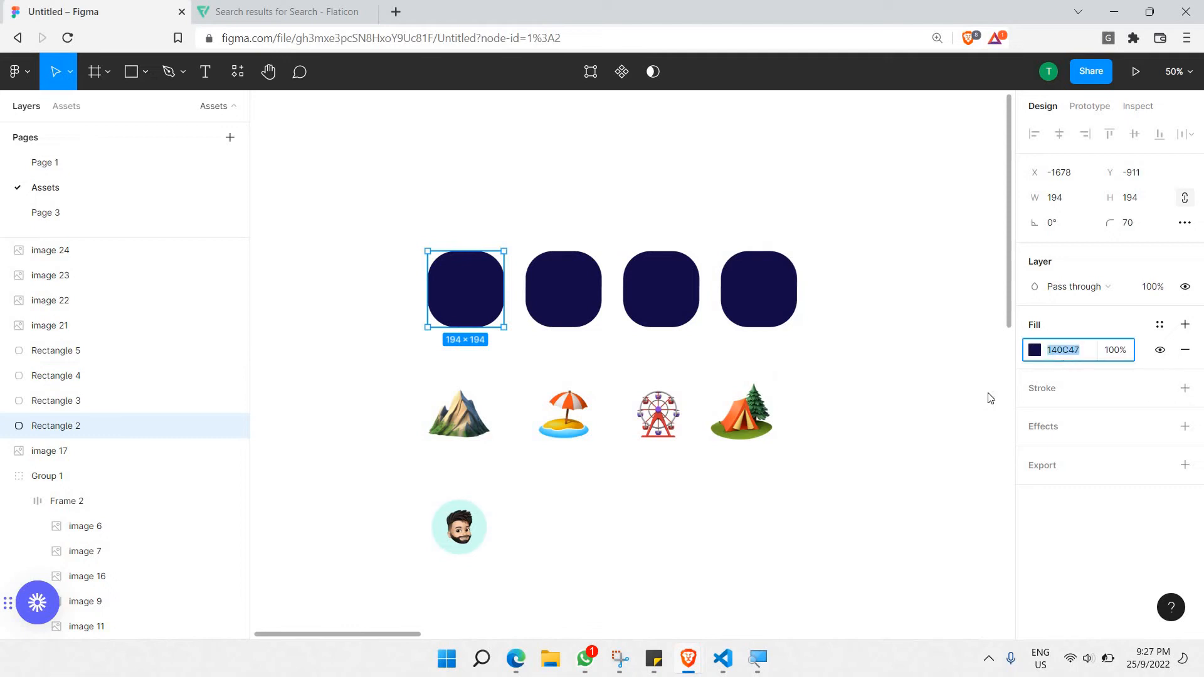
click(69, 163)
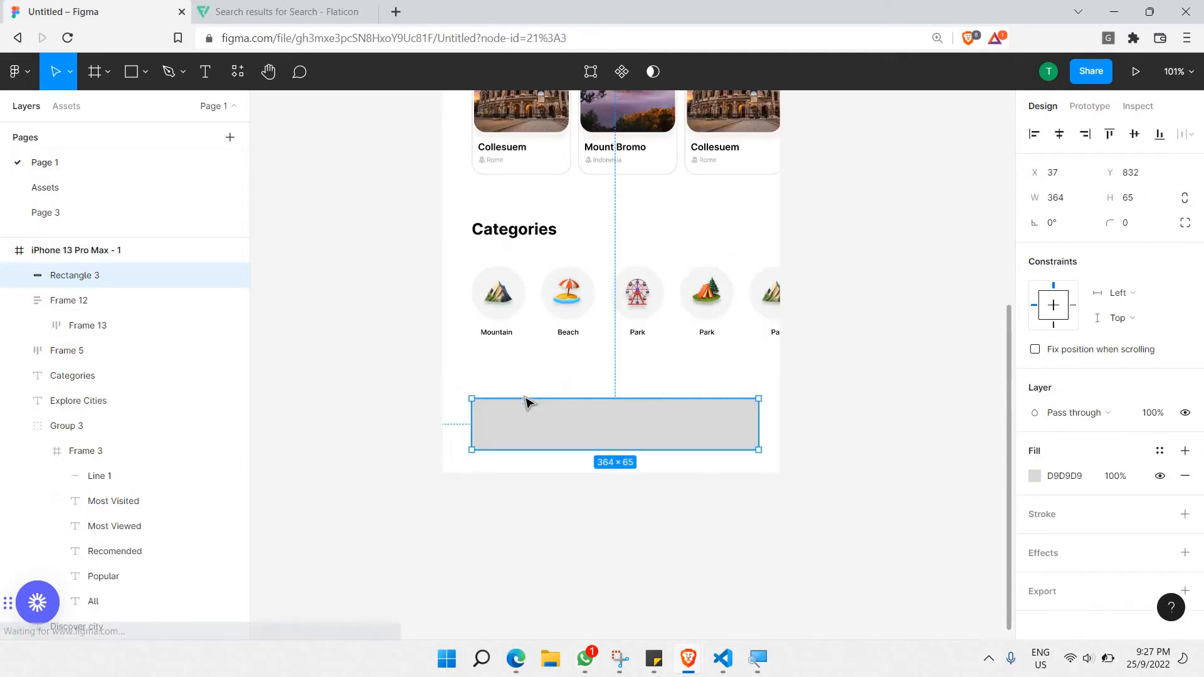
click(1072, 487)
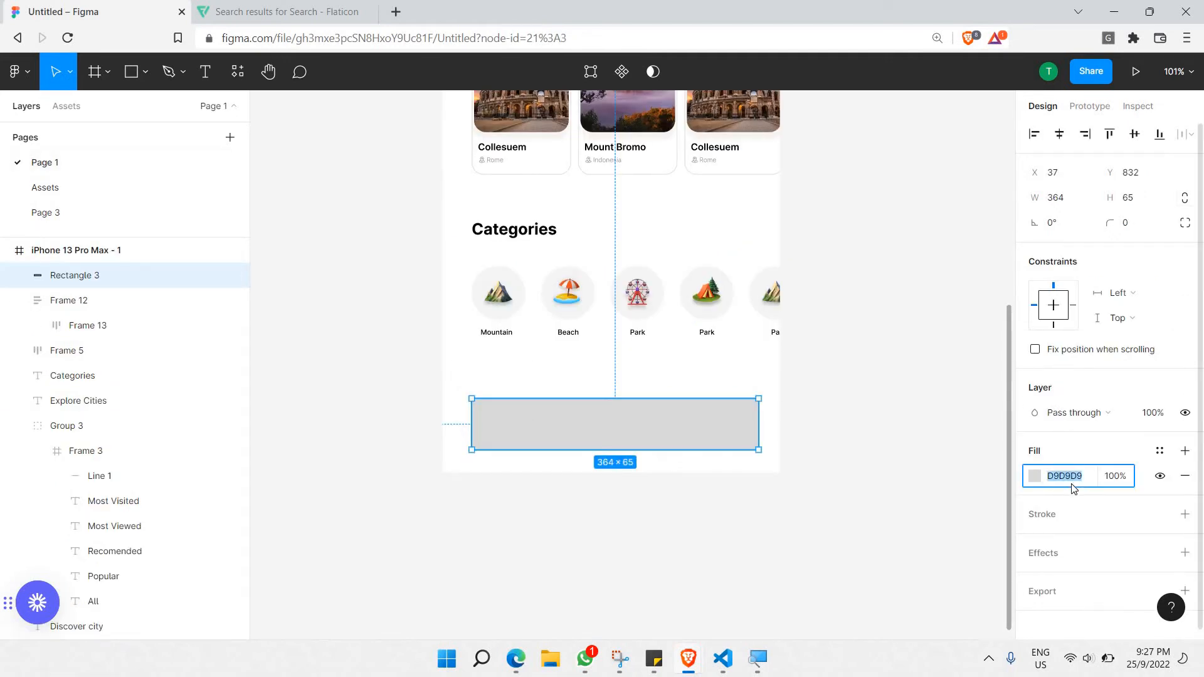
key(ctrl+v)
Review the whole home screen with the interface hidden, and restore the interface and the Move tool.
key(ctrl+backslash)
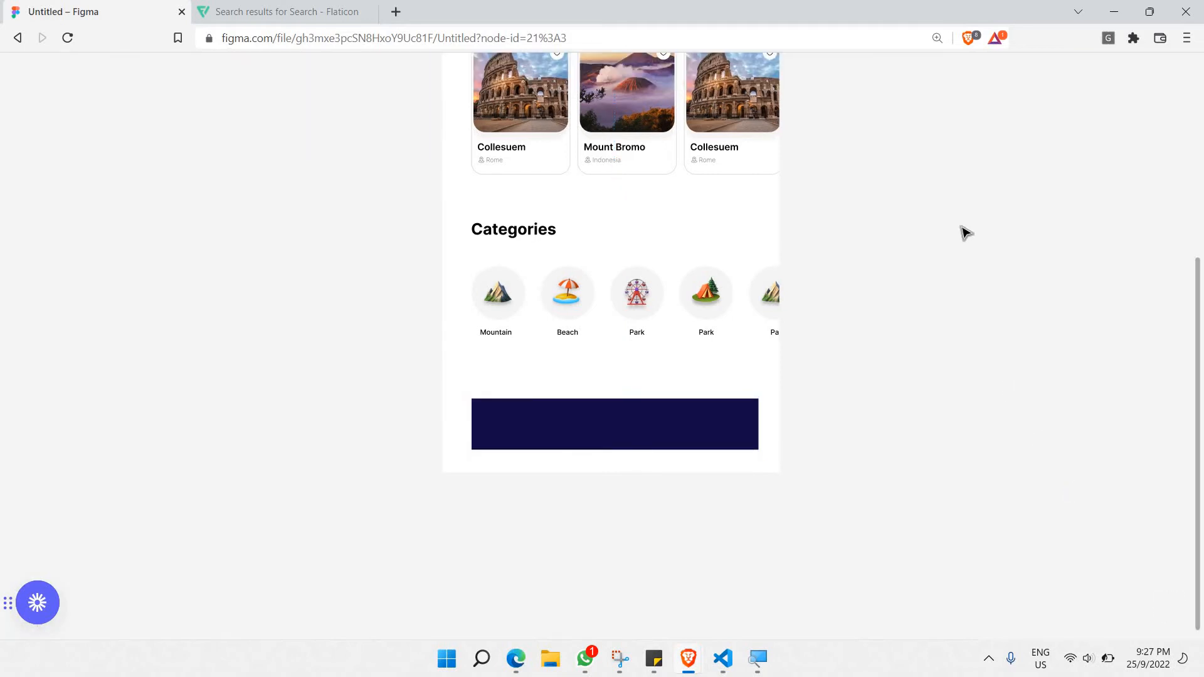
click(921, 185)
scroll(915, 183, down, 2)
scroll(912, 170, up, 1)
scroll(902, 117, up, 3)
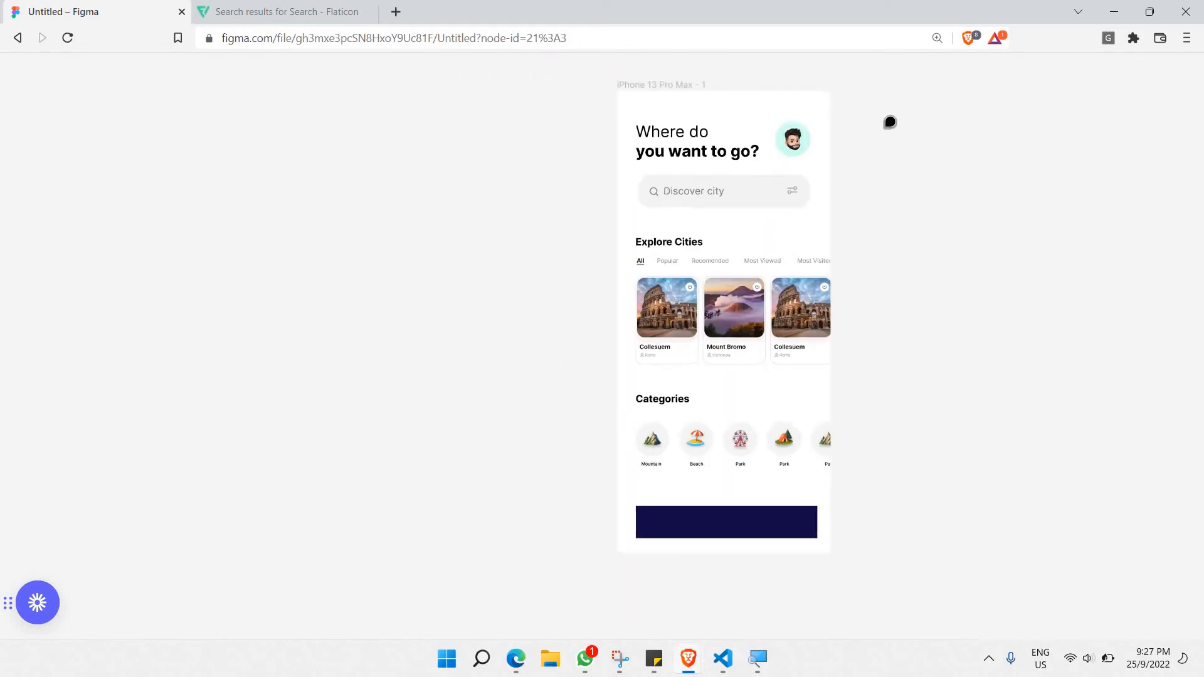
scroll(894, 121, down, 3)
right_click(894, 131)
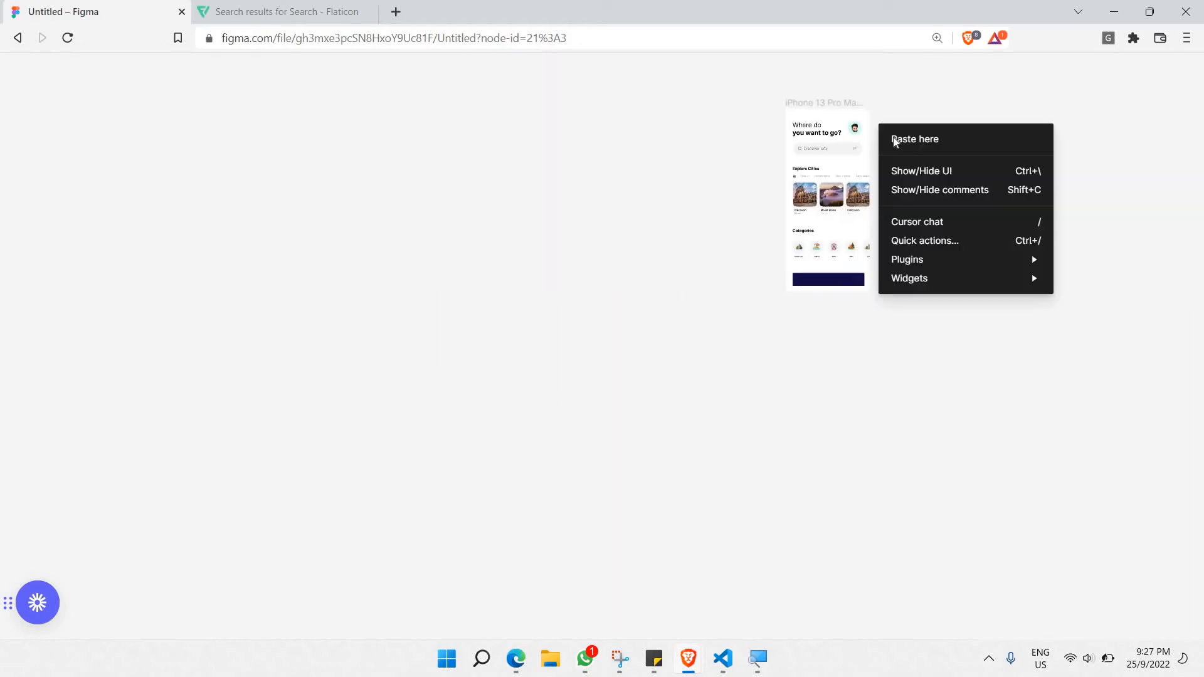
click(945, 165)
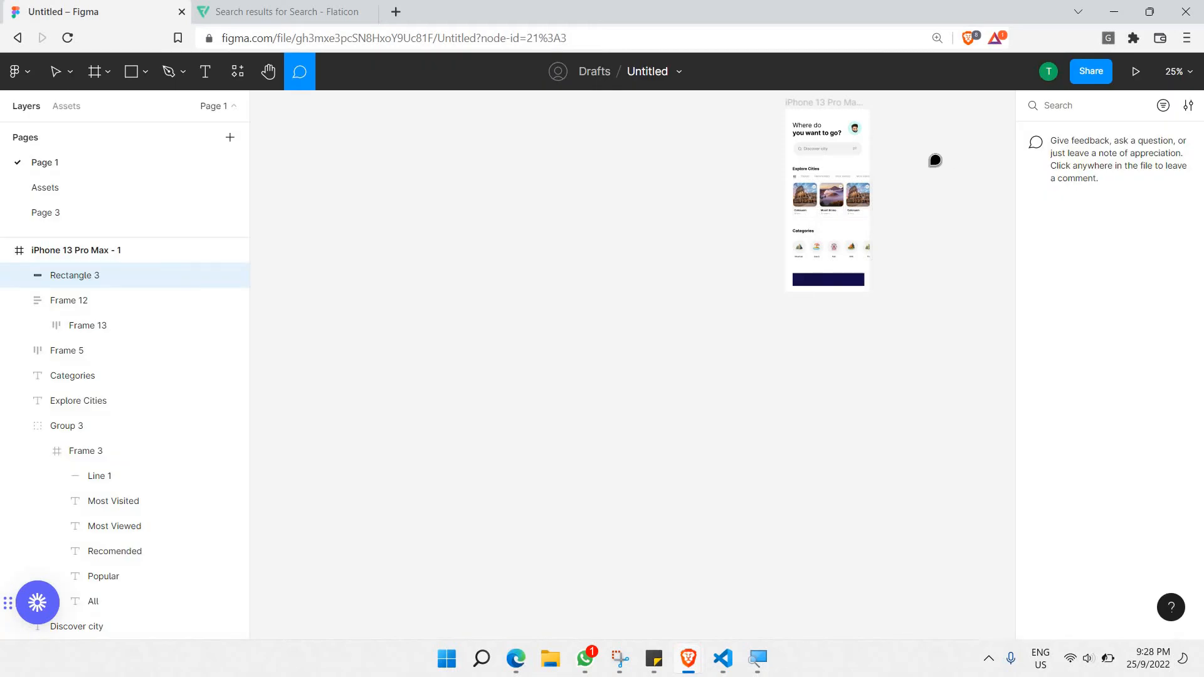
scroll(922, 182, up, 3)
scroll(909, 198, right, 3)
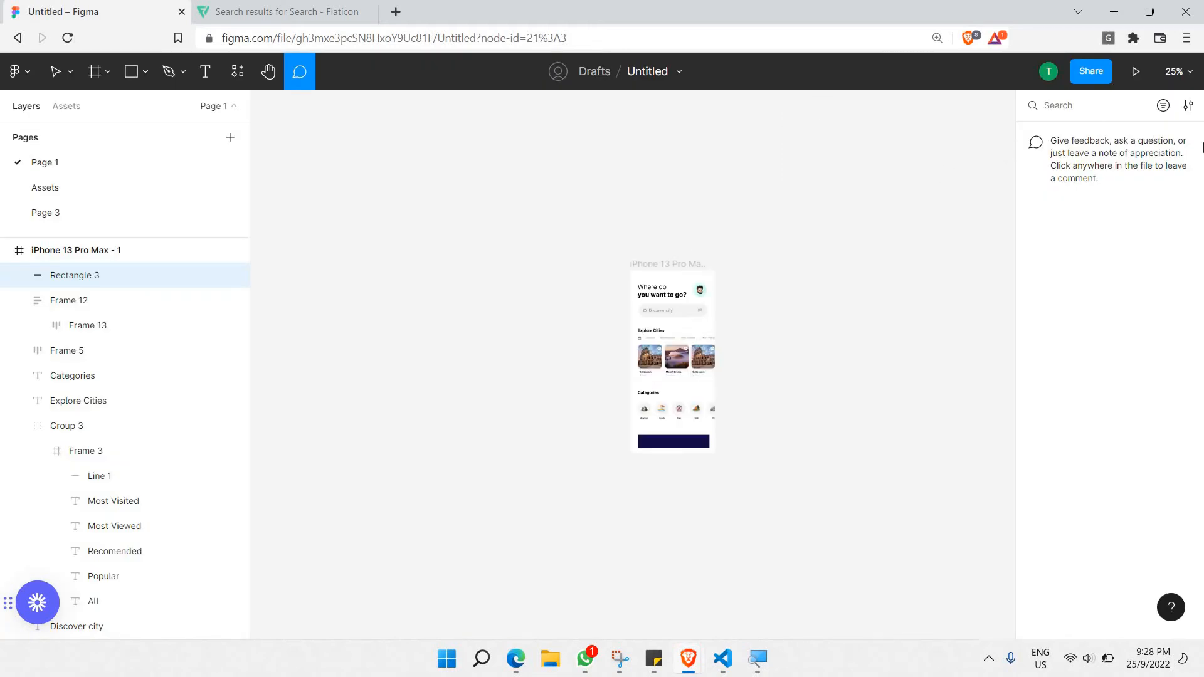
click(60, 71)
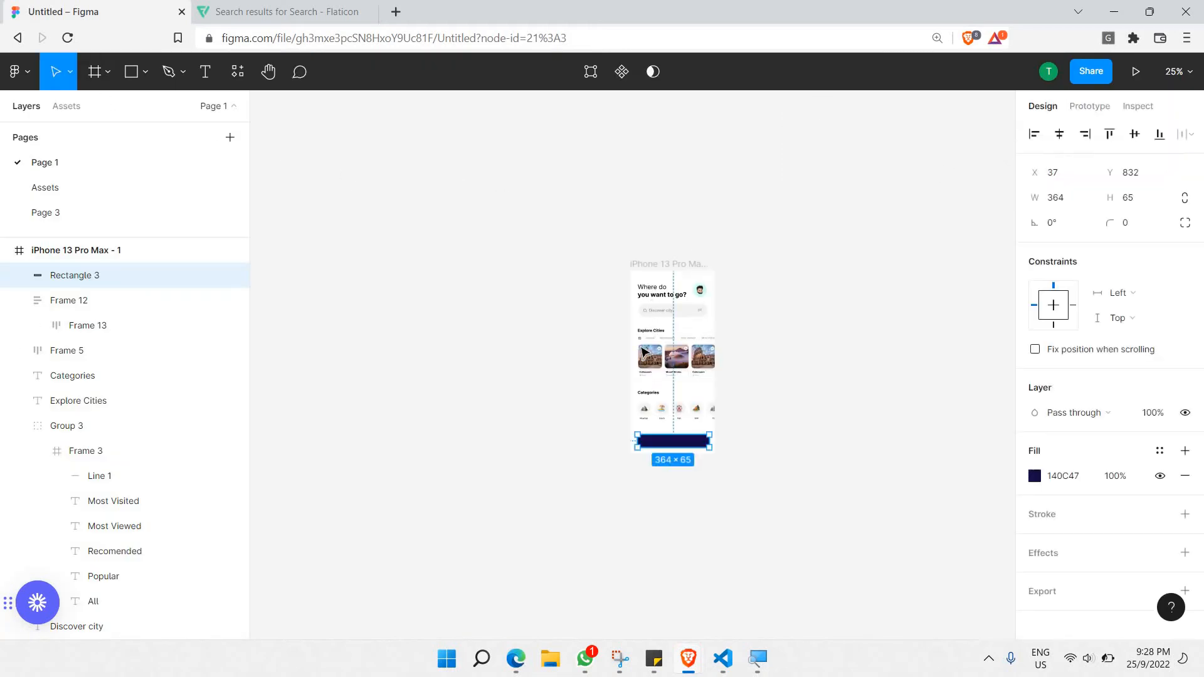
Round the corners of the dark bar rectangle, trying radii of 15 and 25 and settling on 30.
scroll(668, 418, up, 10)
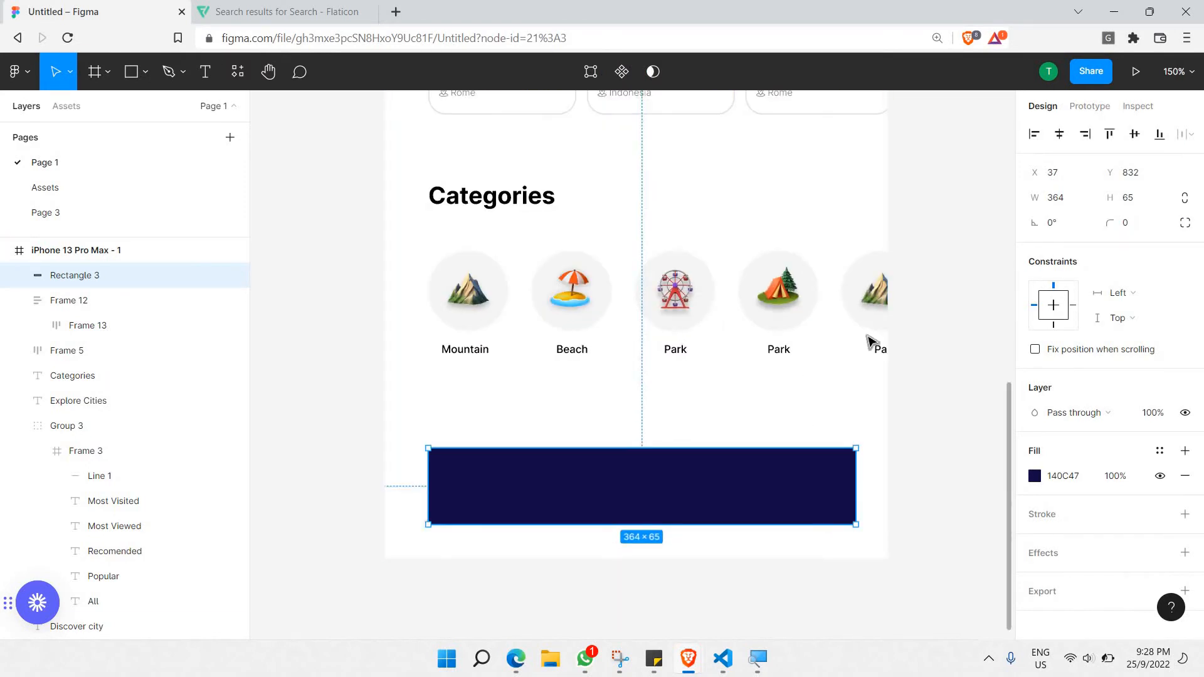
scroll(960, 351, right, 4)
scroll(700, 397, left, 4)
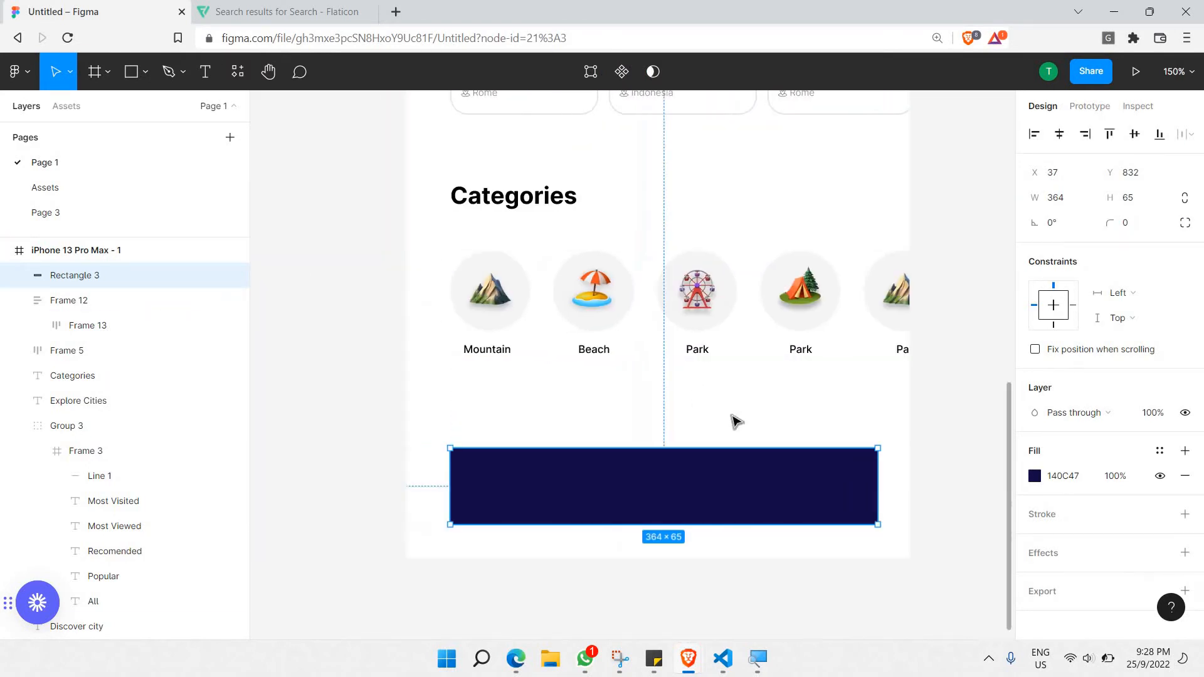
scroll(733, 418, down, 2)
click(890, 438)
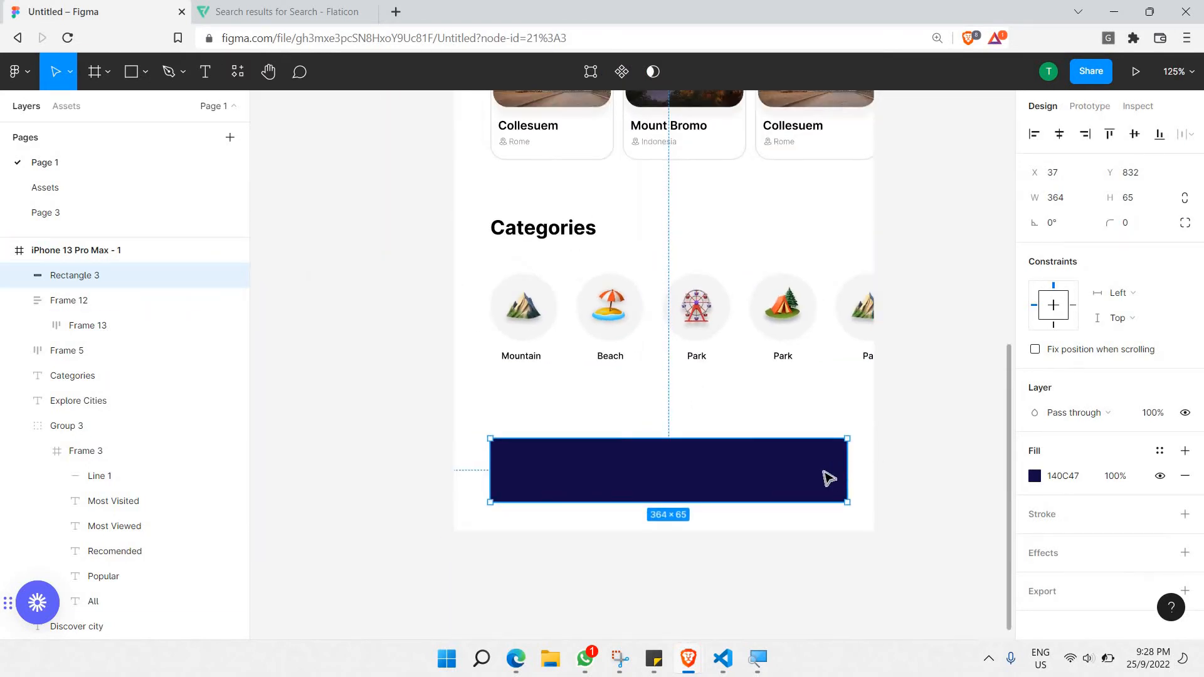
click(1152, 231)
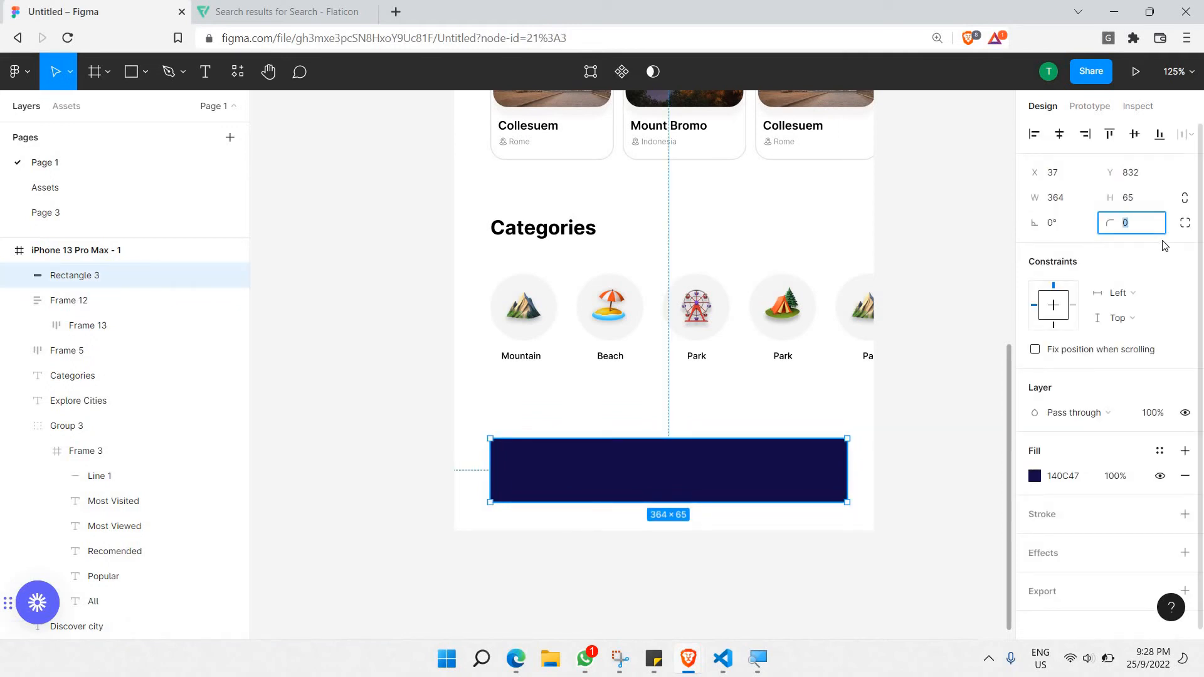
text(15)
key(Return)
text(25)
key(Escape)
key(Return)
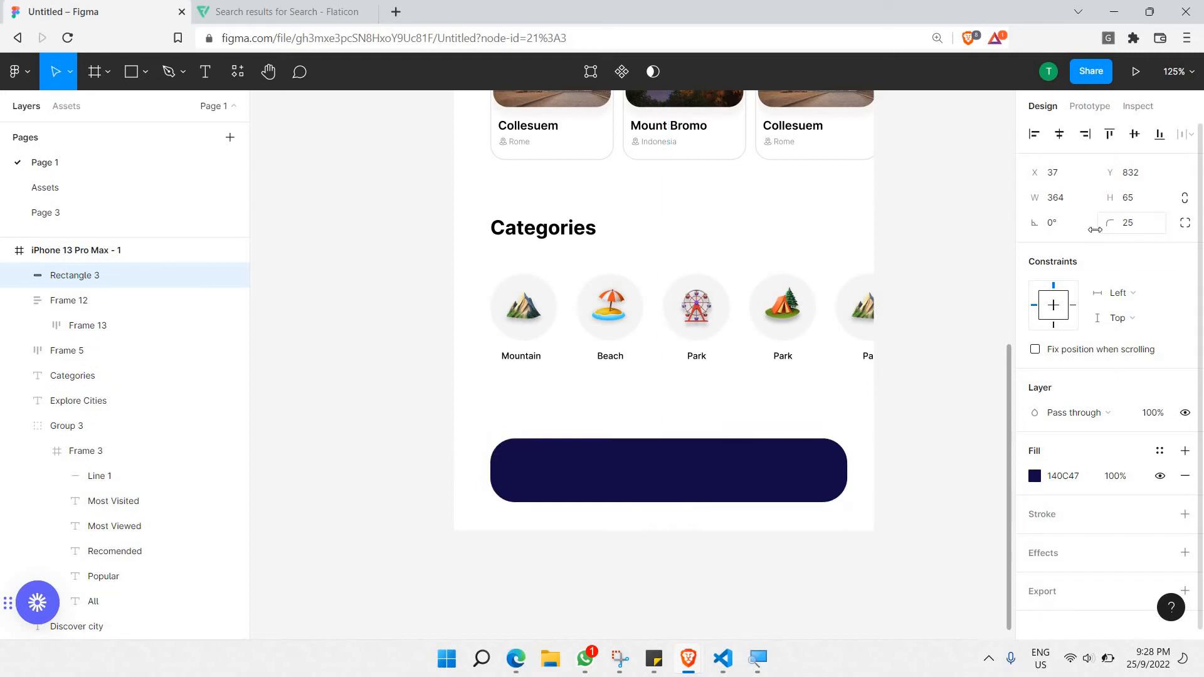
click(1143, 225)
key(Return)
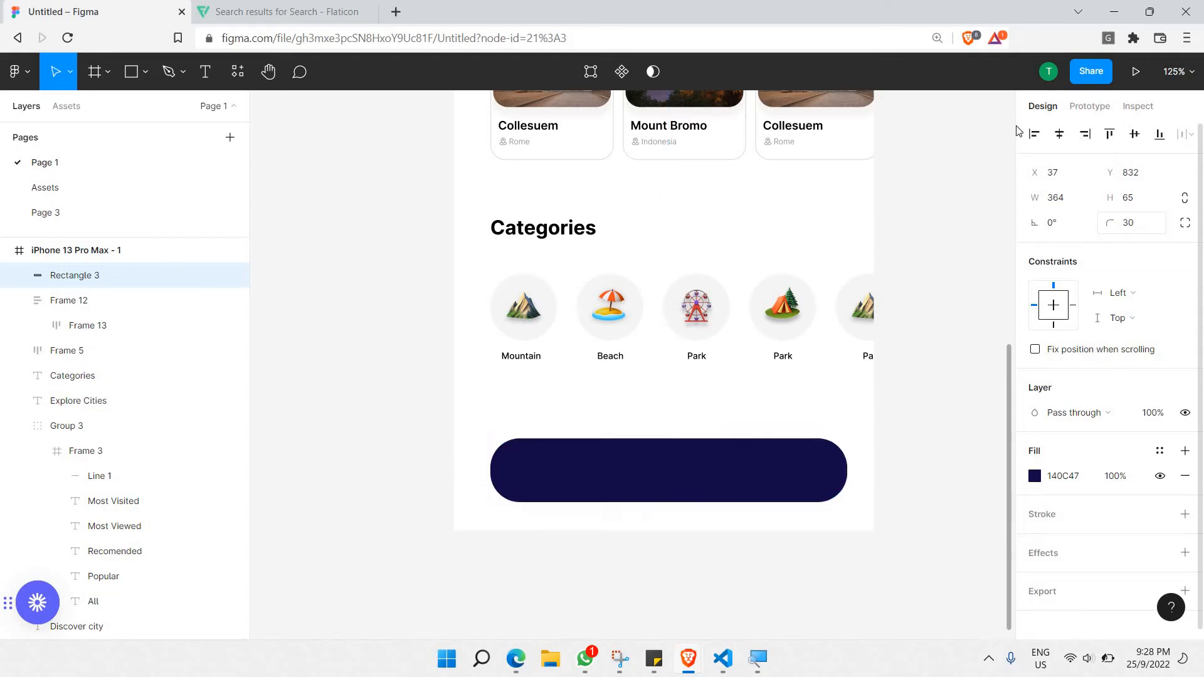
click(964, 158)
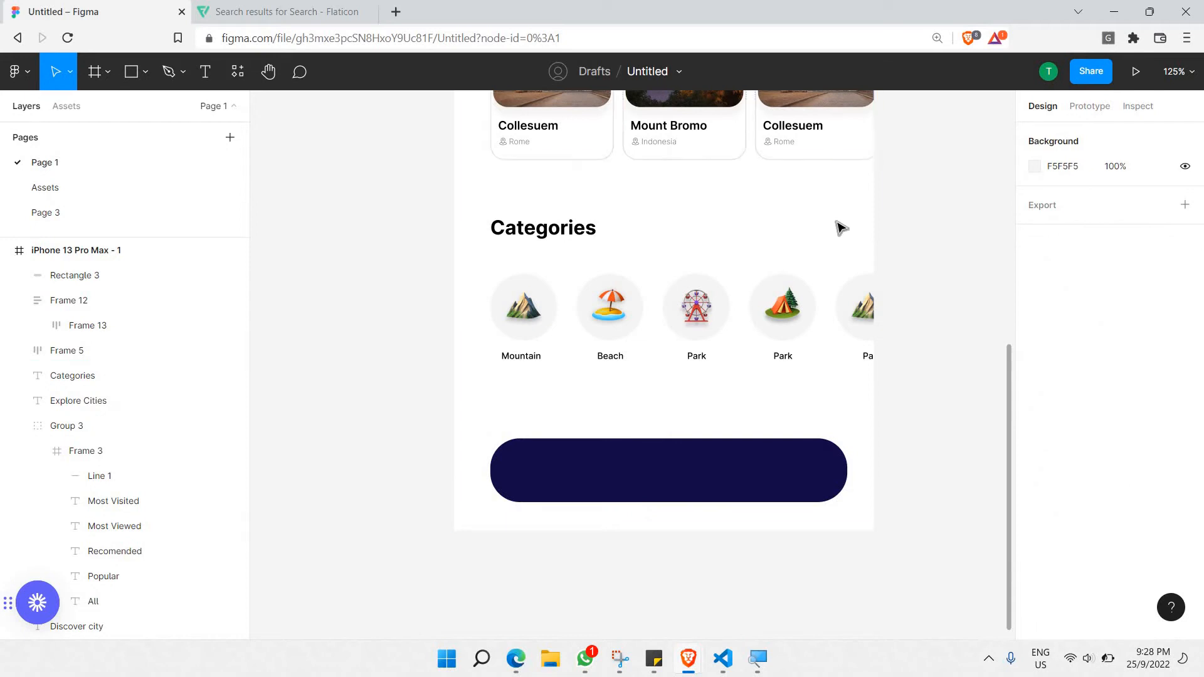
Copy the home, profile, compass and bookmark icons from the icon group on the Assets page.
scroll(837, 223, down, 2)
scroll(69, 202, up, 1)
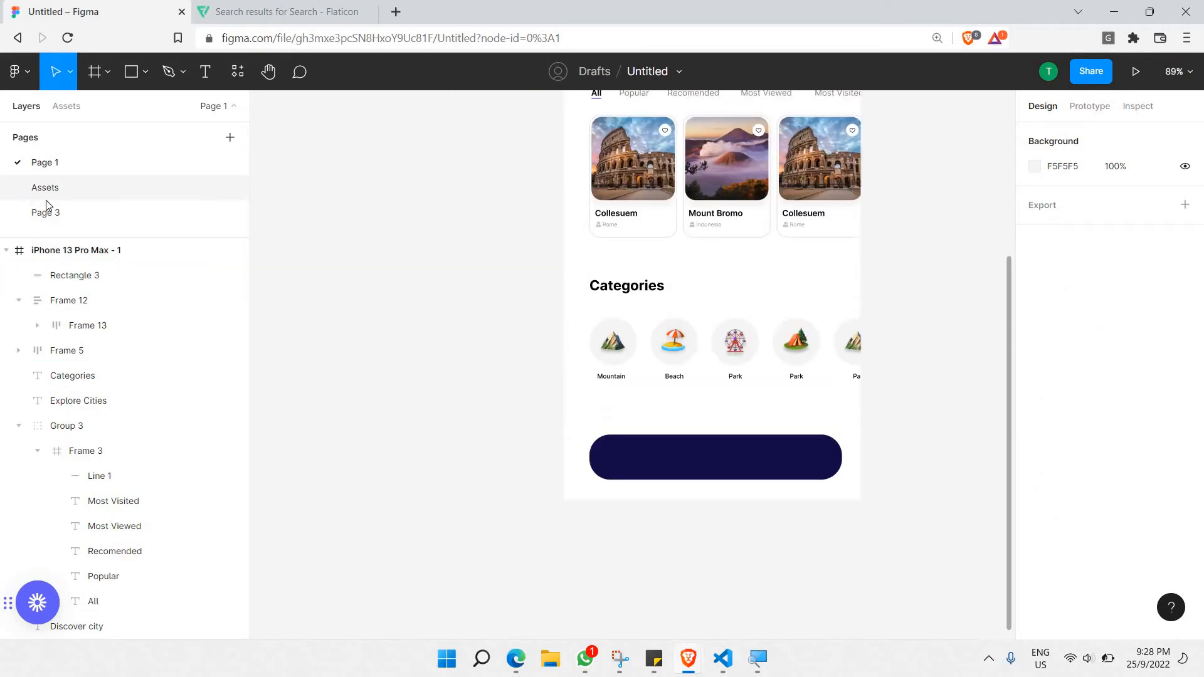
click(46, 199)
ctrl+scroll(612, 295, down, 3)
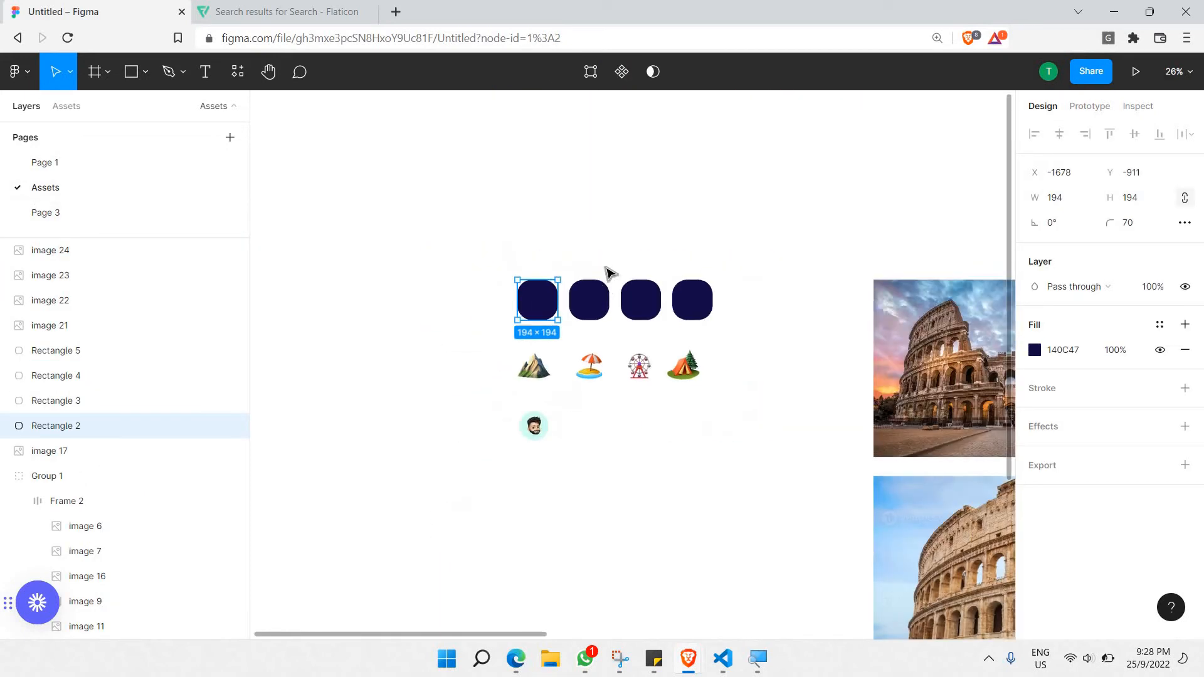
scroll(596, 258, right, 10)
scroll(431, 310, right, 5)
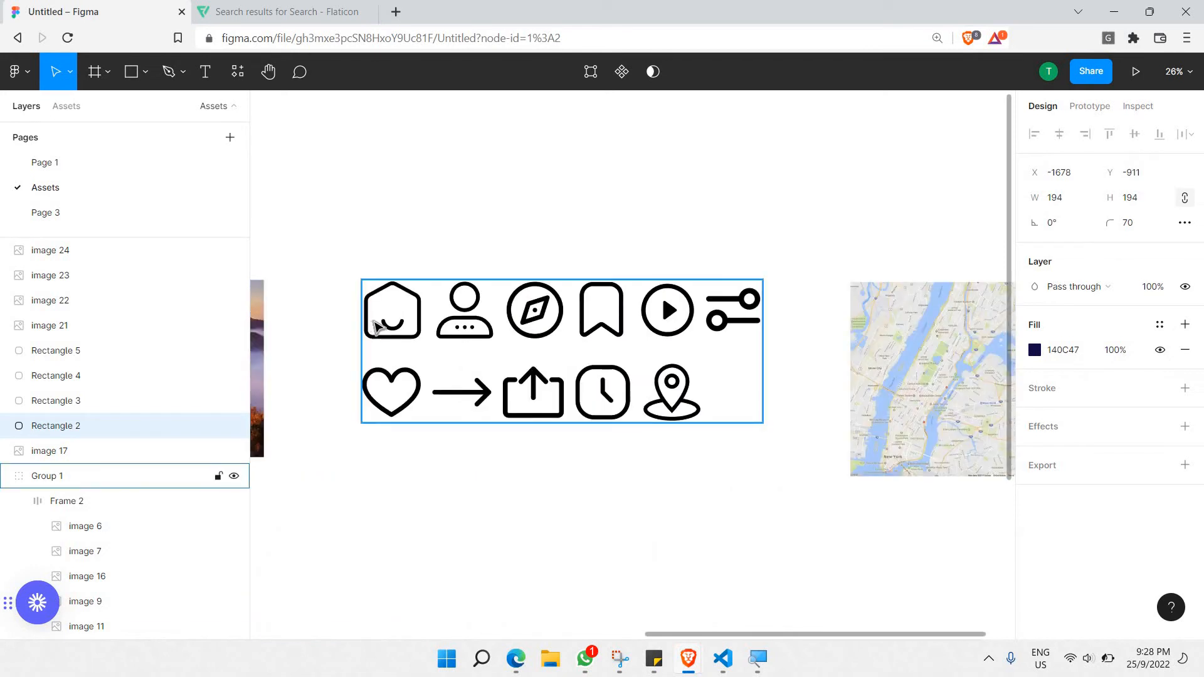
click(377, 327)
double_click(380, 326)
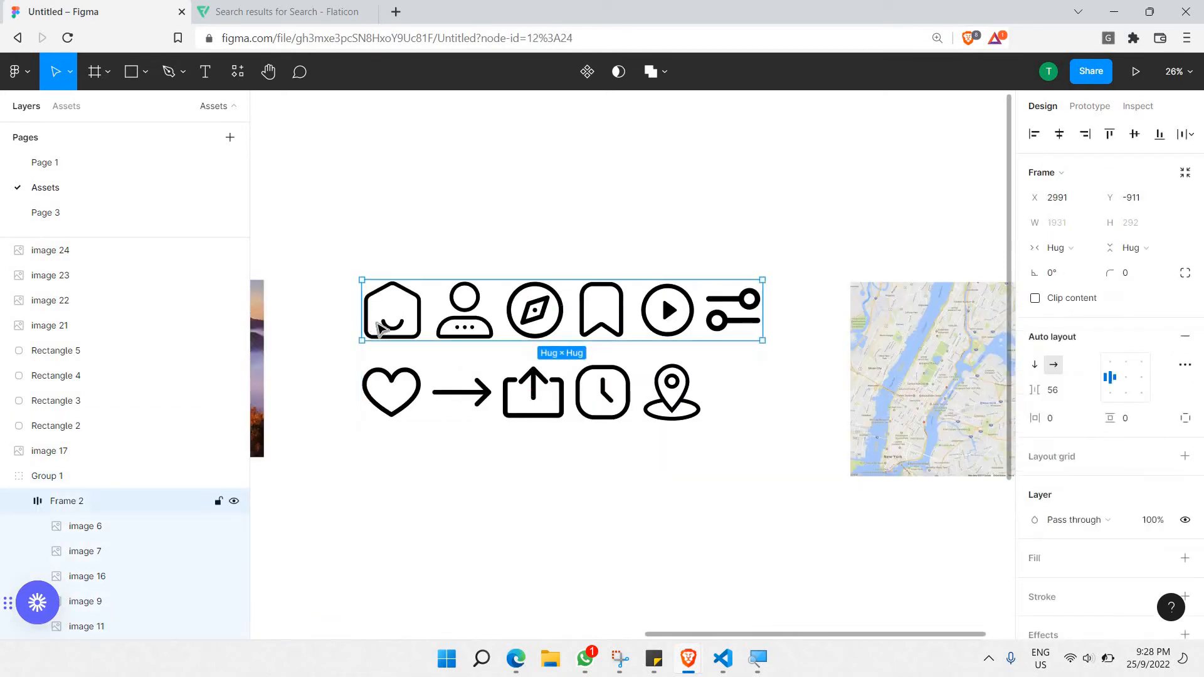
click(379, 326)
shift+click(455, 317)
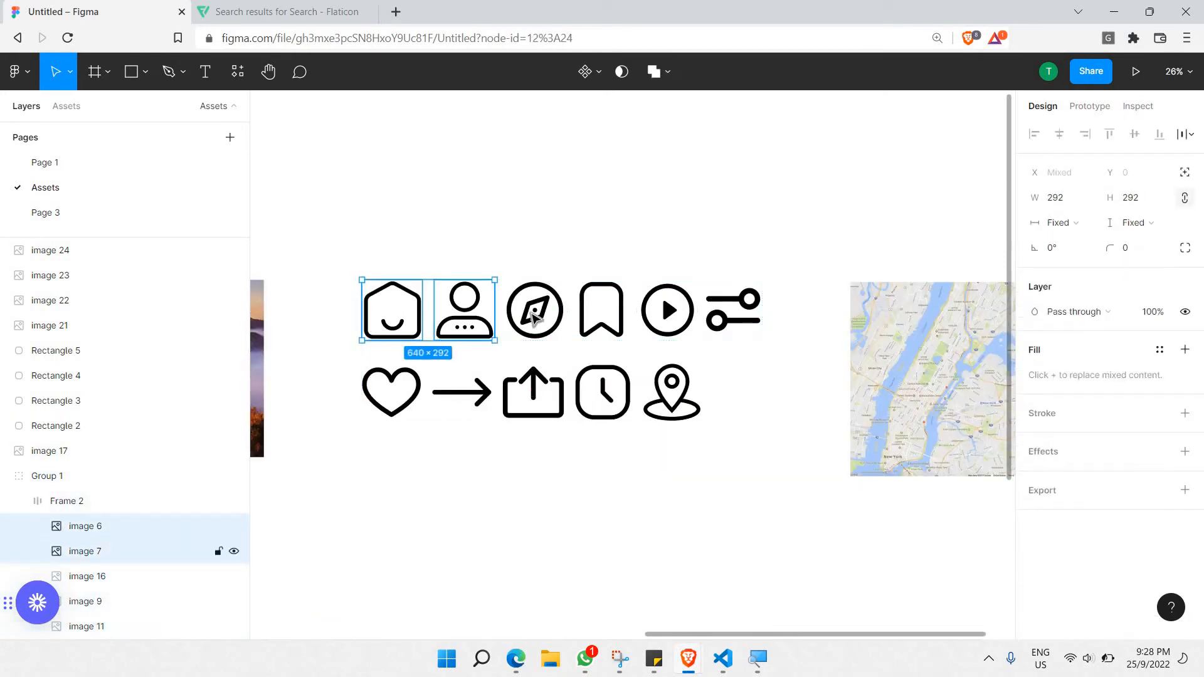
shift+click(534, 310)
shift+click(601, 310)
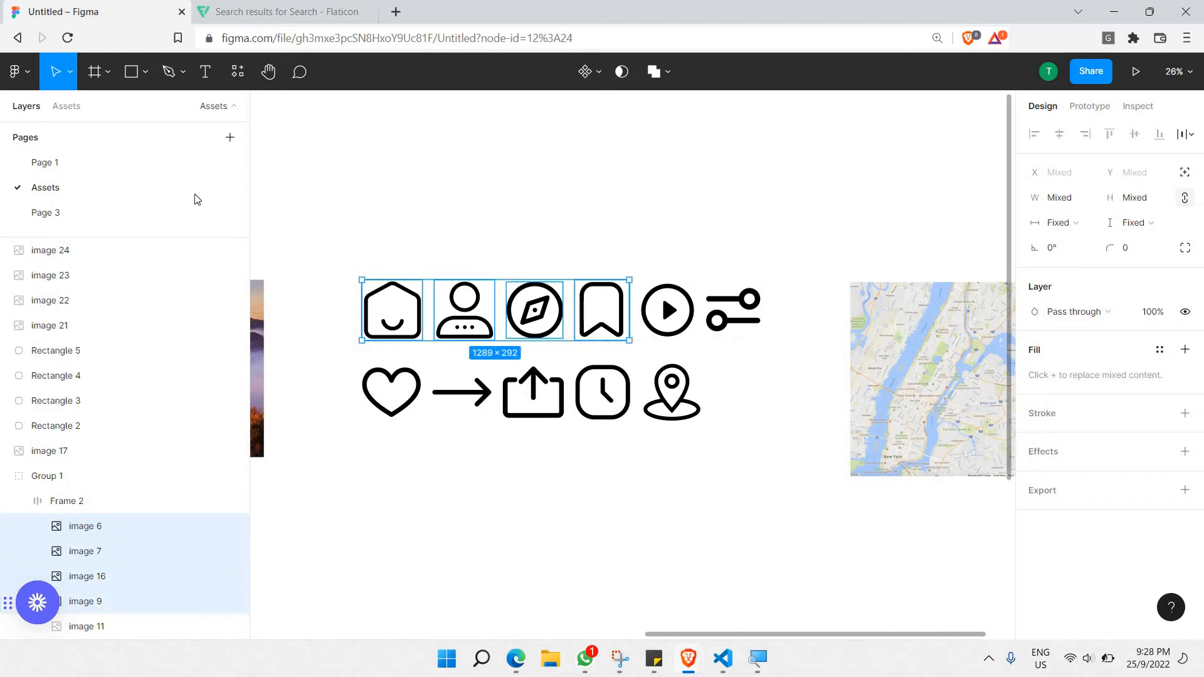
Paste the four copied icons on Page 1 and place them on the empty canvas below the phone frame.
click(128, 168)
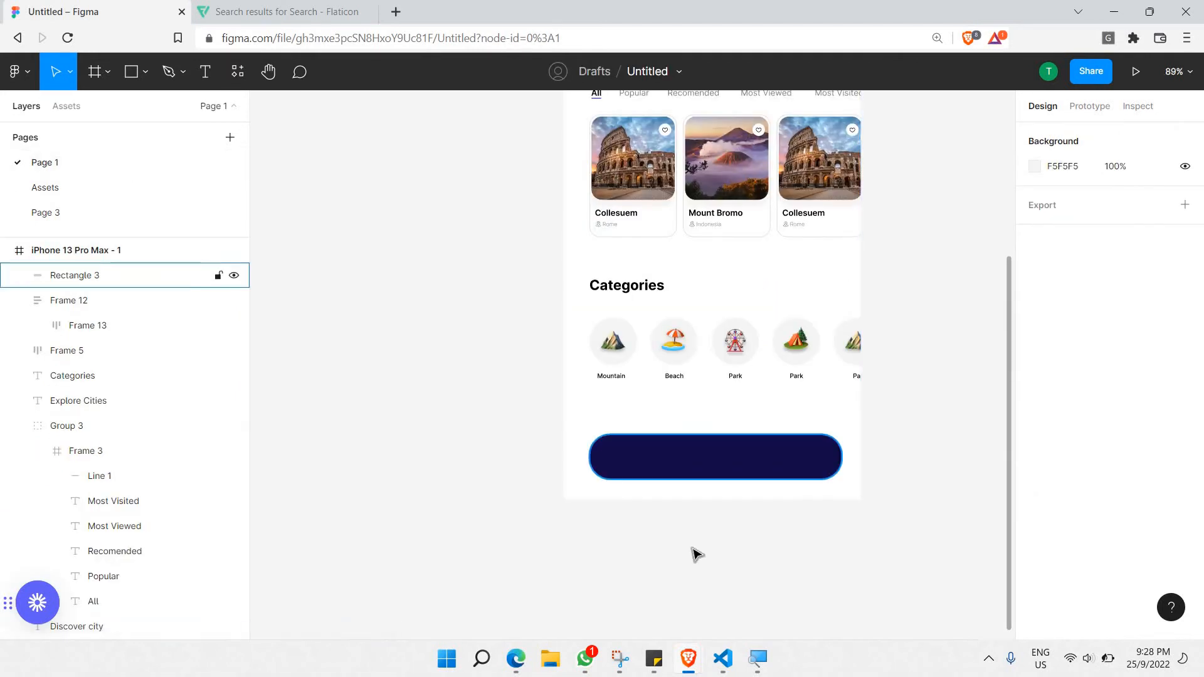
key(ctrl+v)
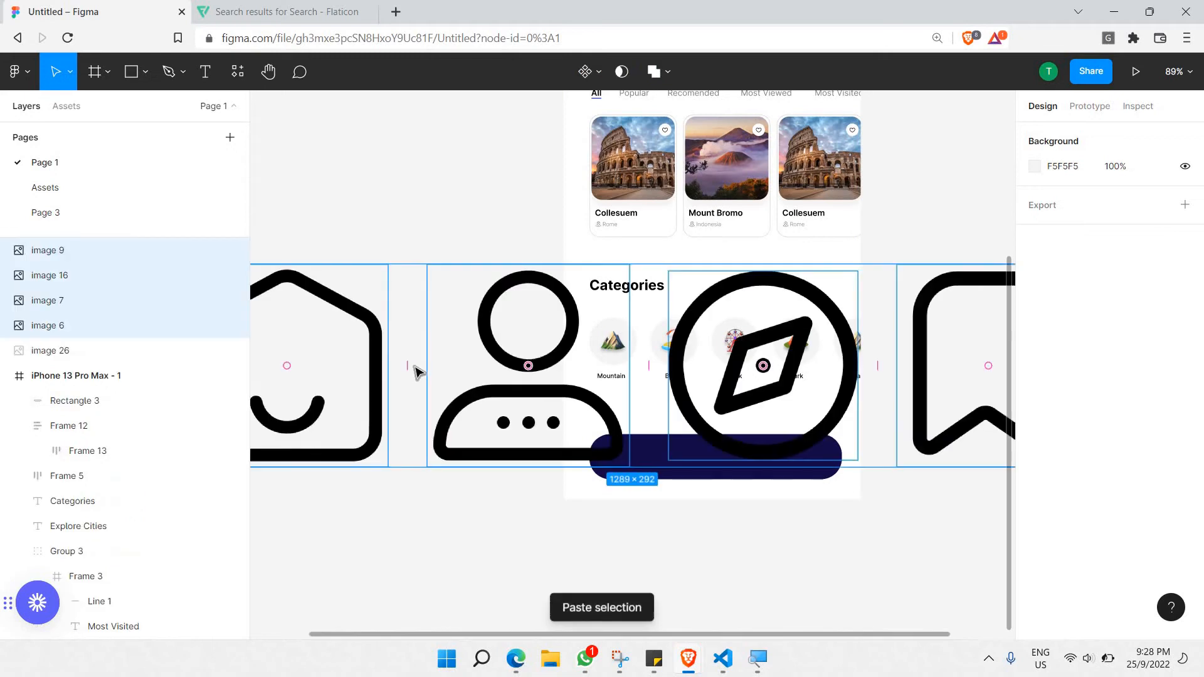
scroll(412, 362, down, 5)
drag(396, 378, 428, 487)
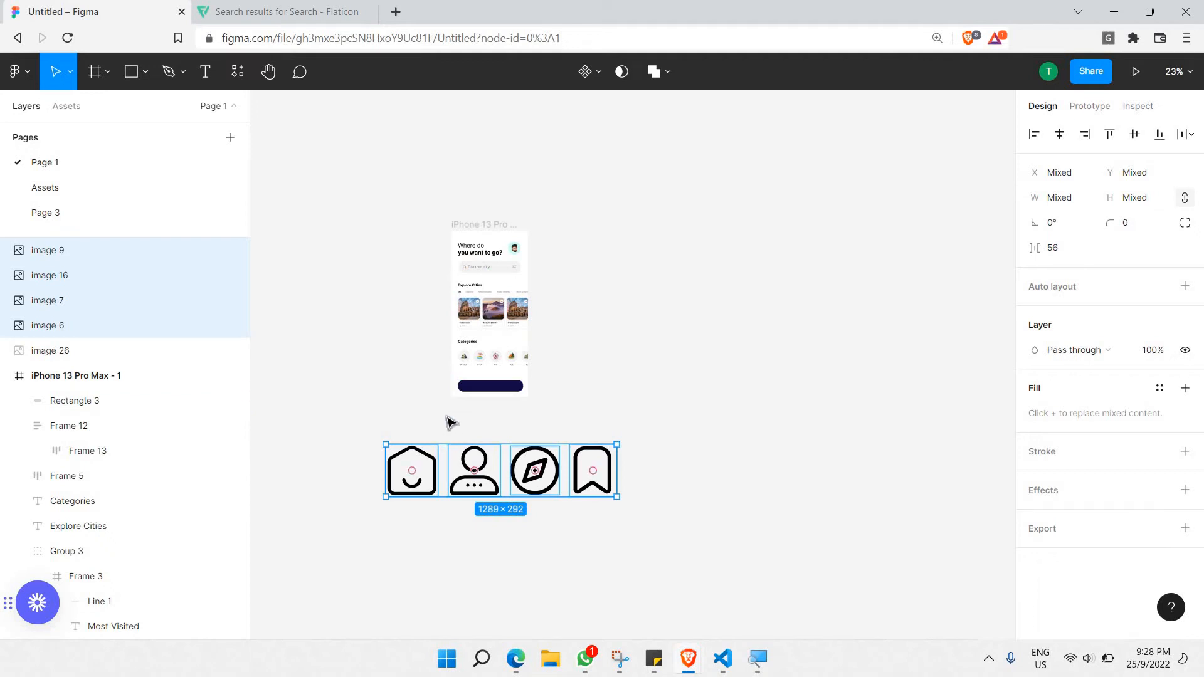
Turn the pasted home icon image into a mask.
scroll(376, 433, up, 5)
scroll(374, 427, up, 3)
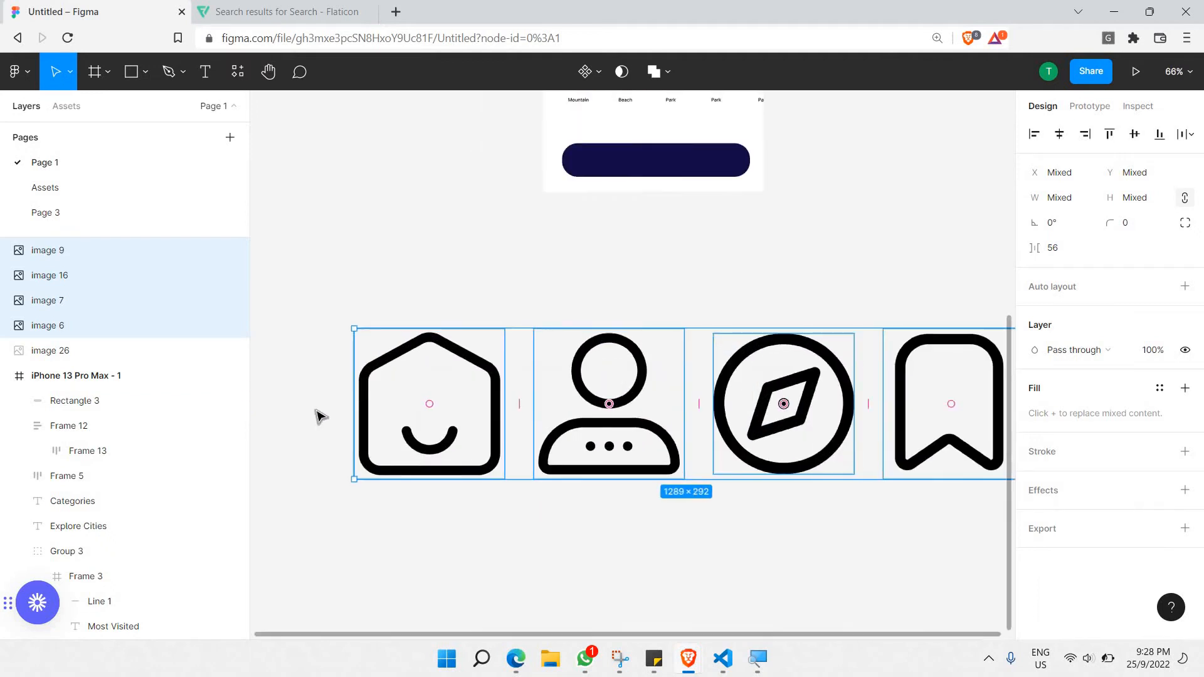
click(317, 416)
click(426, 396)
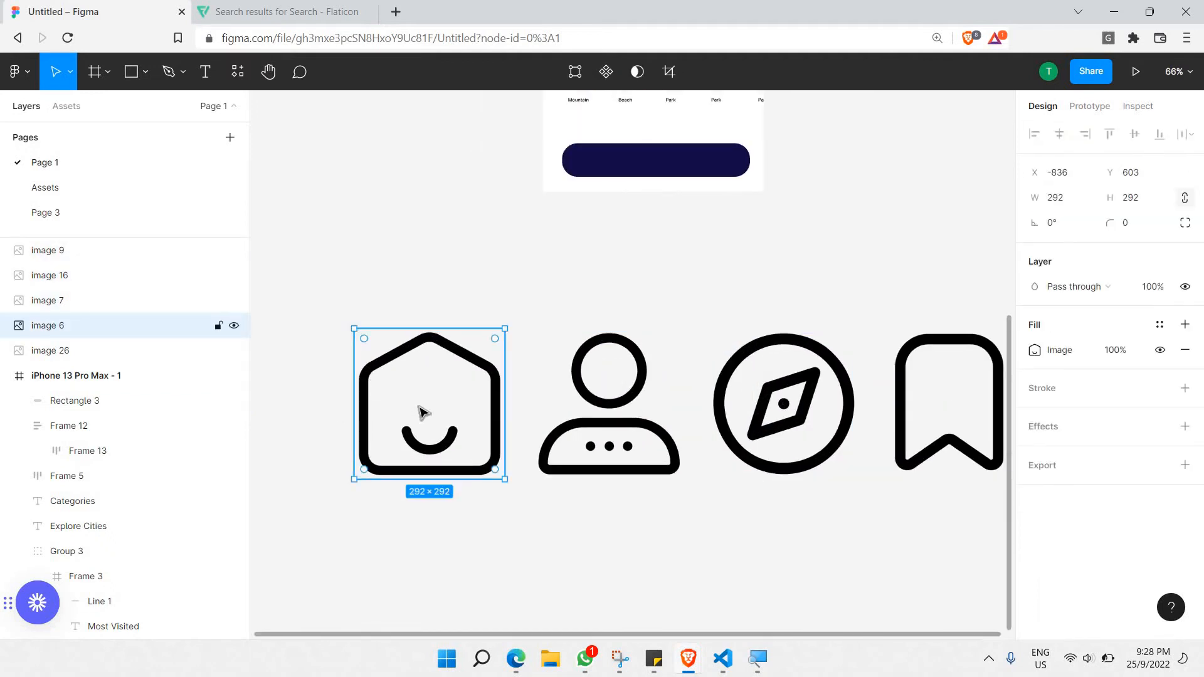
right_click(467, 363)
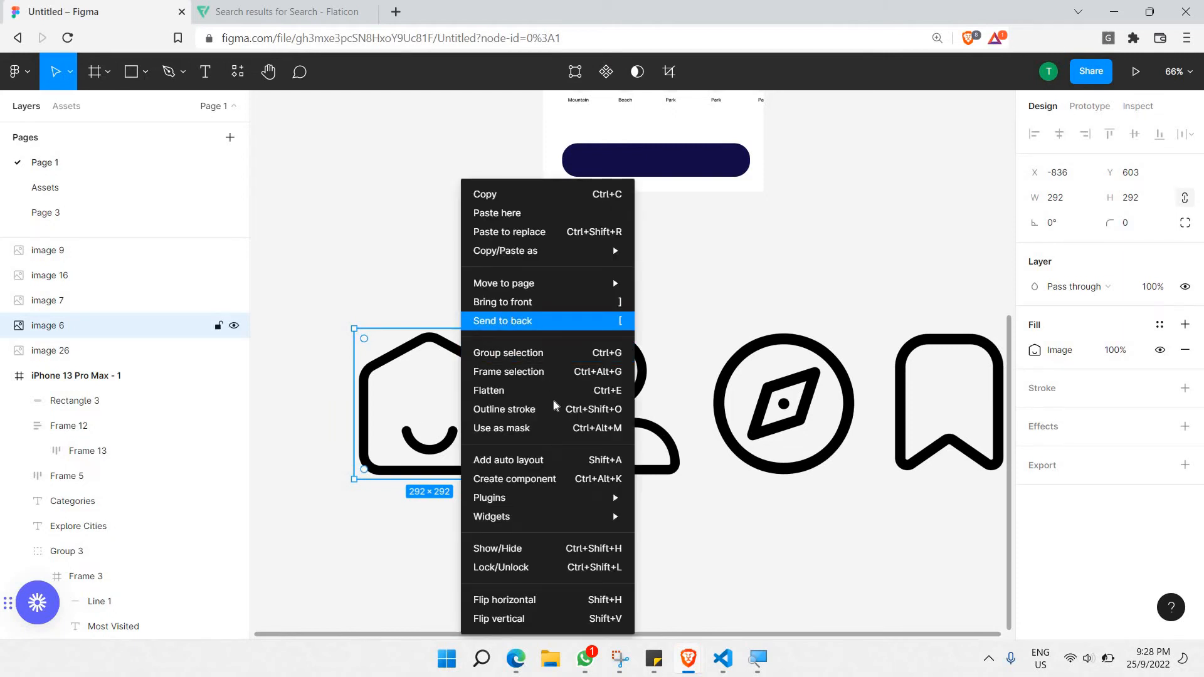
click(550, 428)
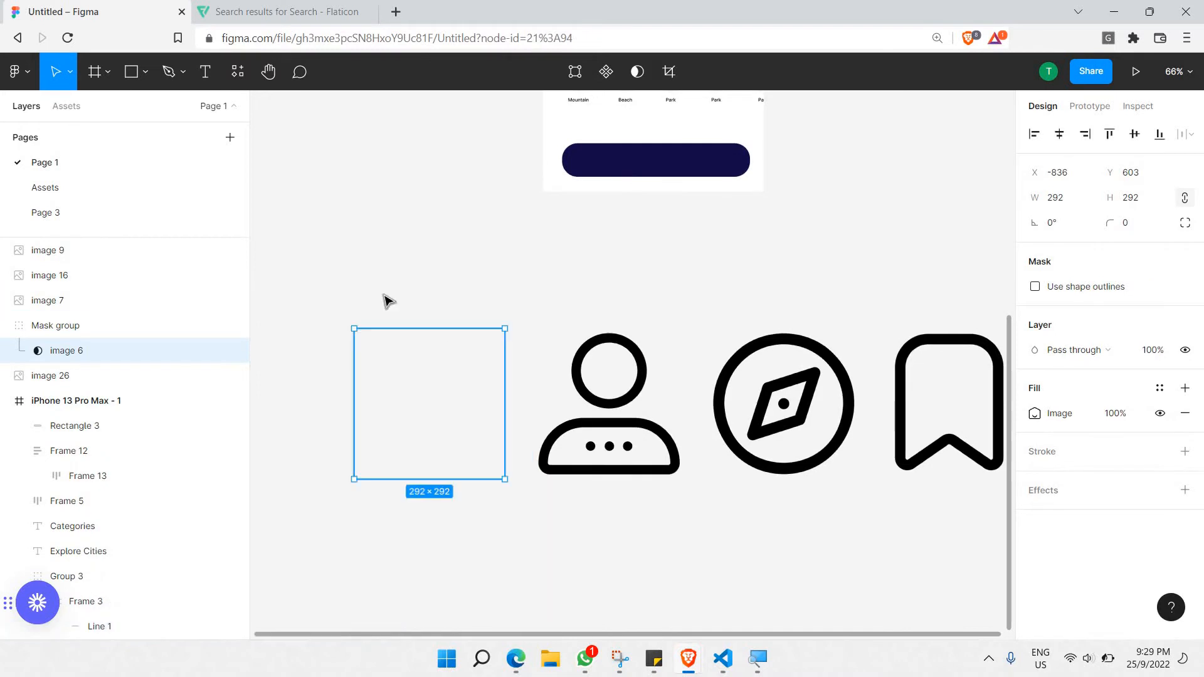
Draw a rectangle of about 354 × 360 over the home icon, inside its mask group above the icon image, and fill it FFFFFF.
click(135, 74)
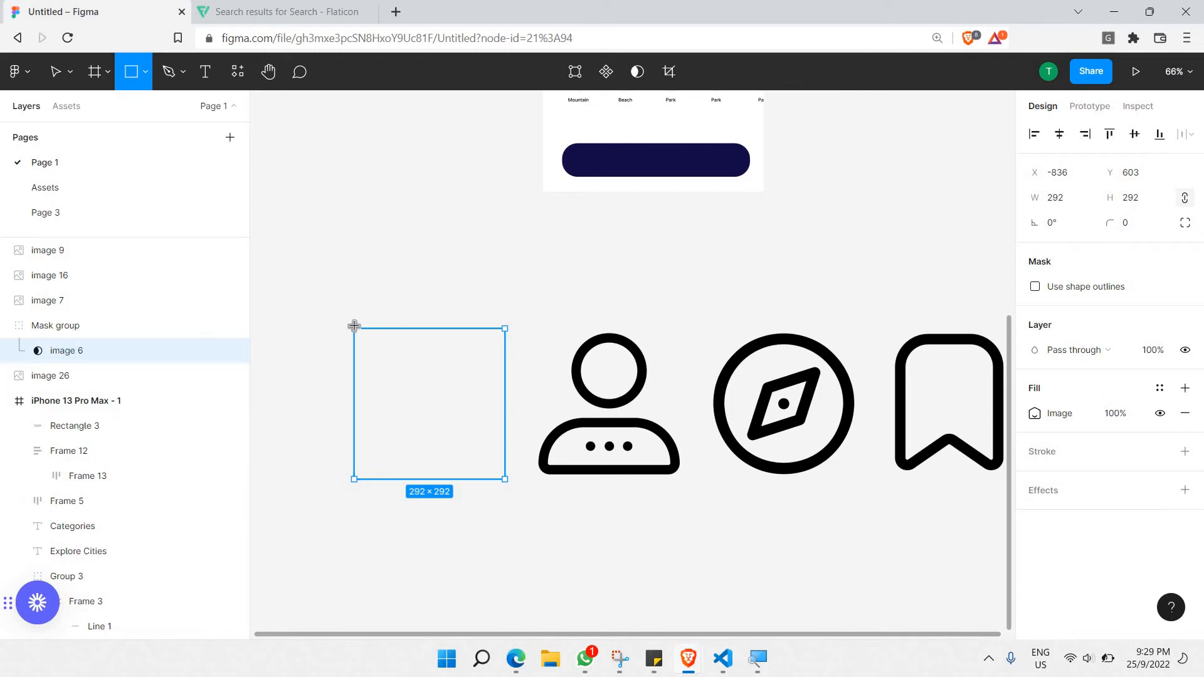
drag(345, 319, 527, 505)
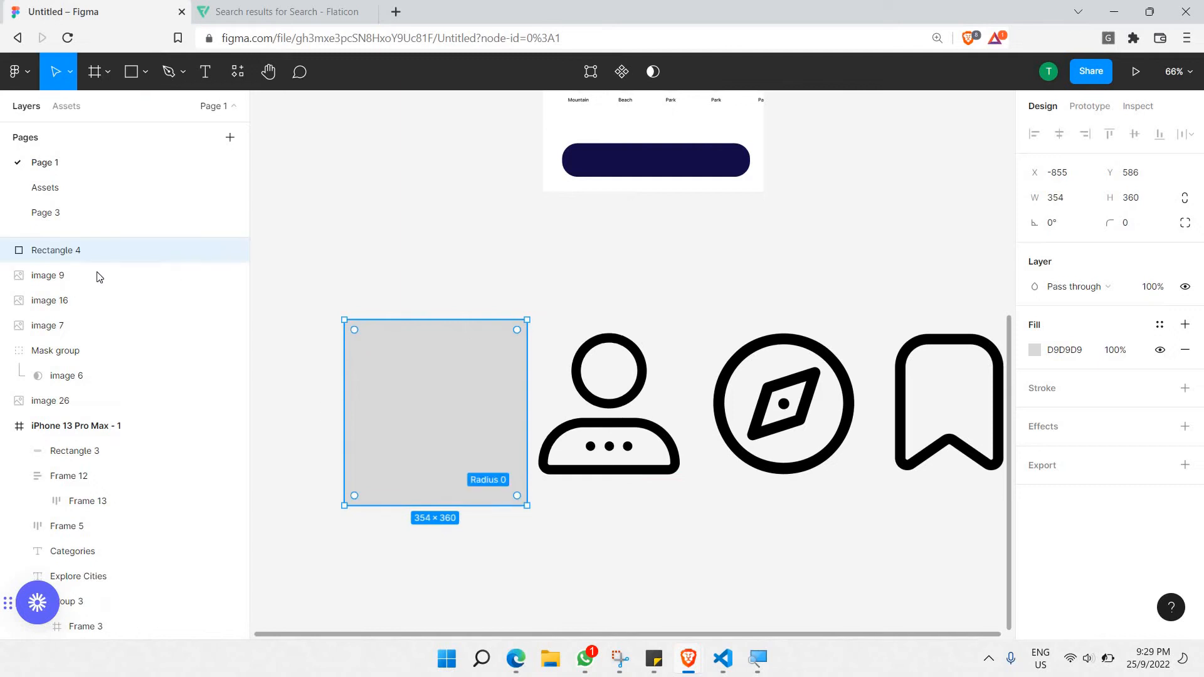
drag(72, 263, 70, 366)
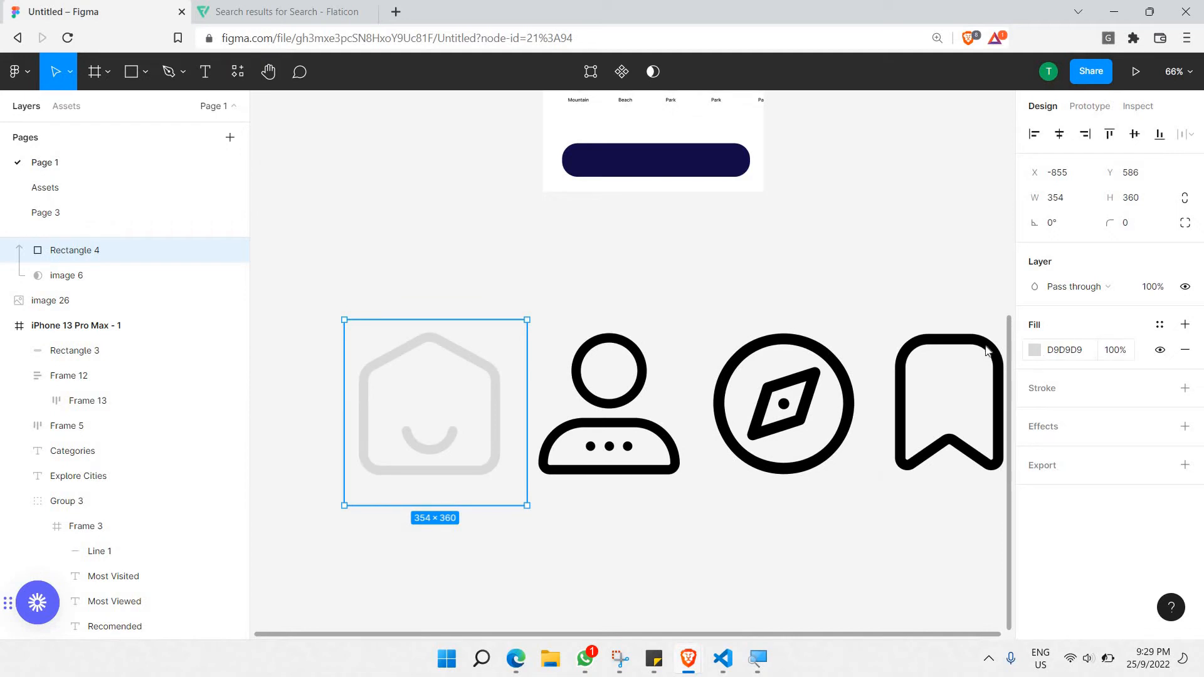
click(1035, 349)
drag(947, 309, 294, 275)
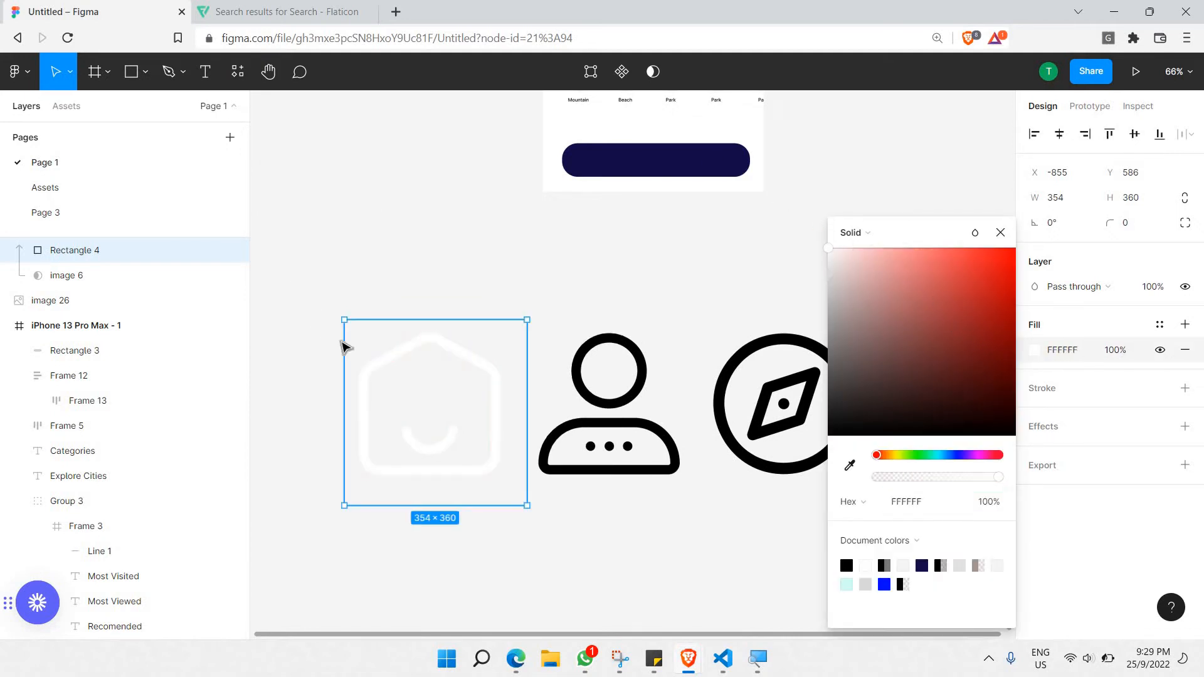
Shrink the white rectangle in the home icon's mask group to about 284 × 289 so it fits the icon.
click(342, 342)
click(384, 342)
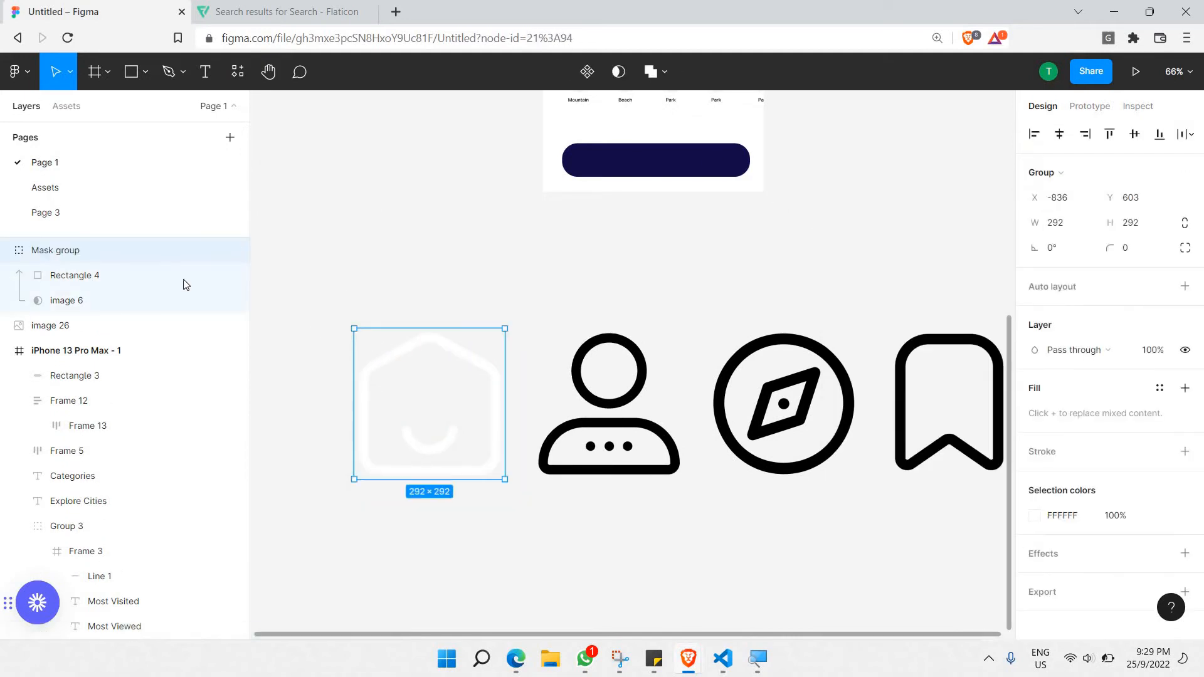
click(186, 285)
drag(351, 325, 361, 335)
drag(527, 503, 502, 473)
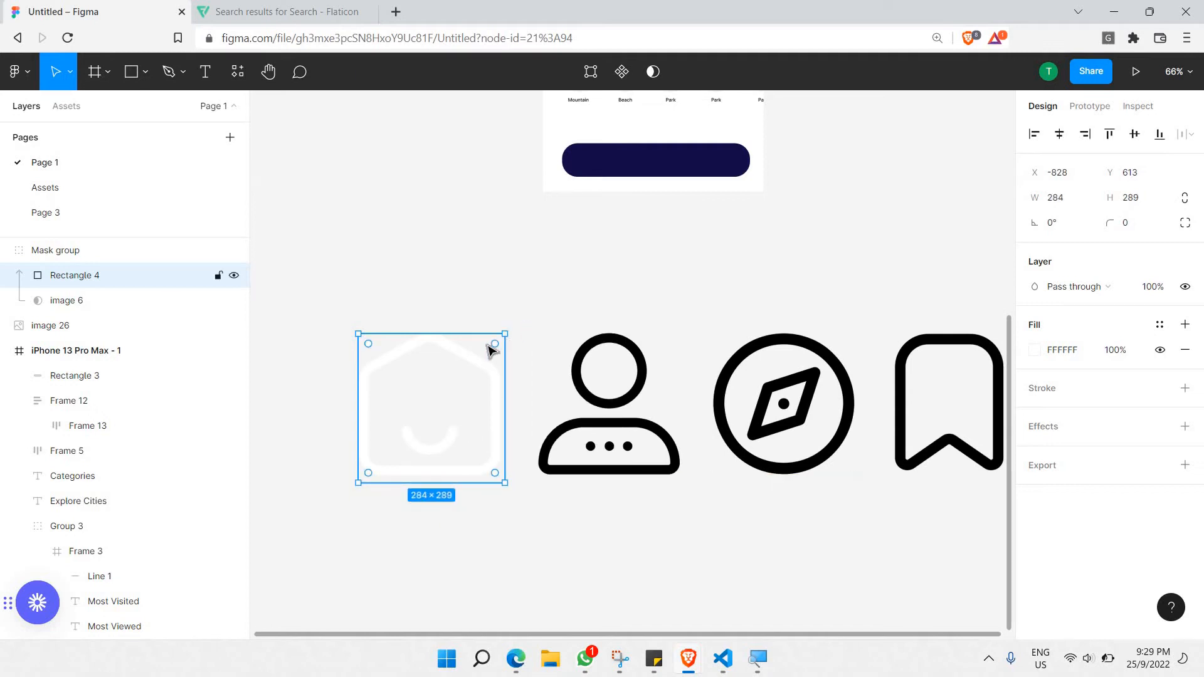
key(Escape)
Group the home icon's mask group and scale the group down proportionally to about 51 × 51.
click(79, 252)
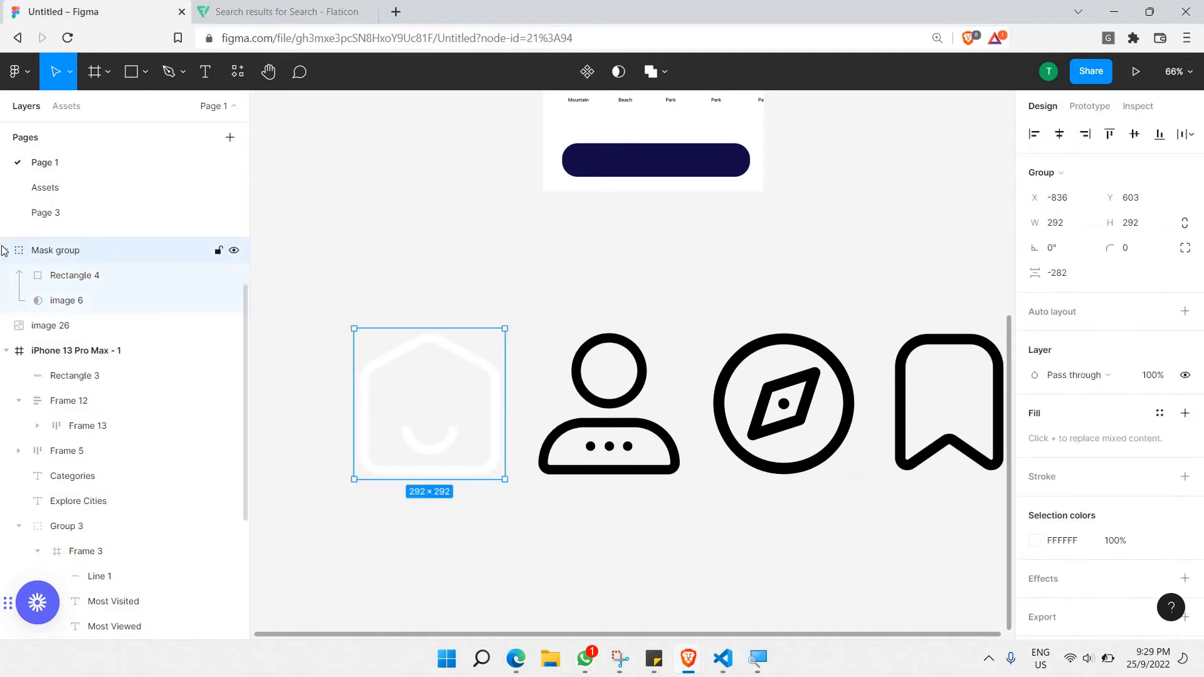
click(6, 251)
right_click(59, 253)
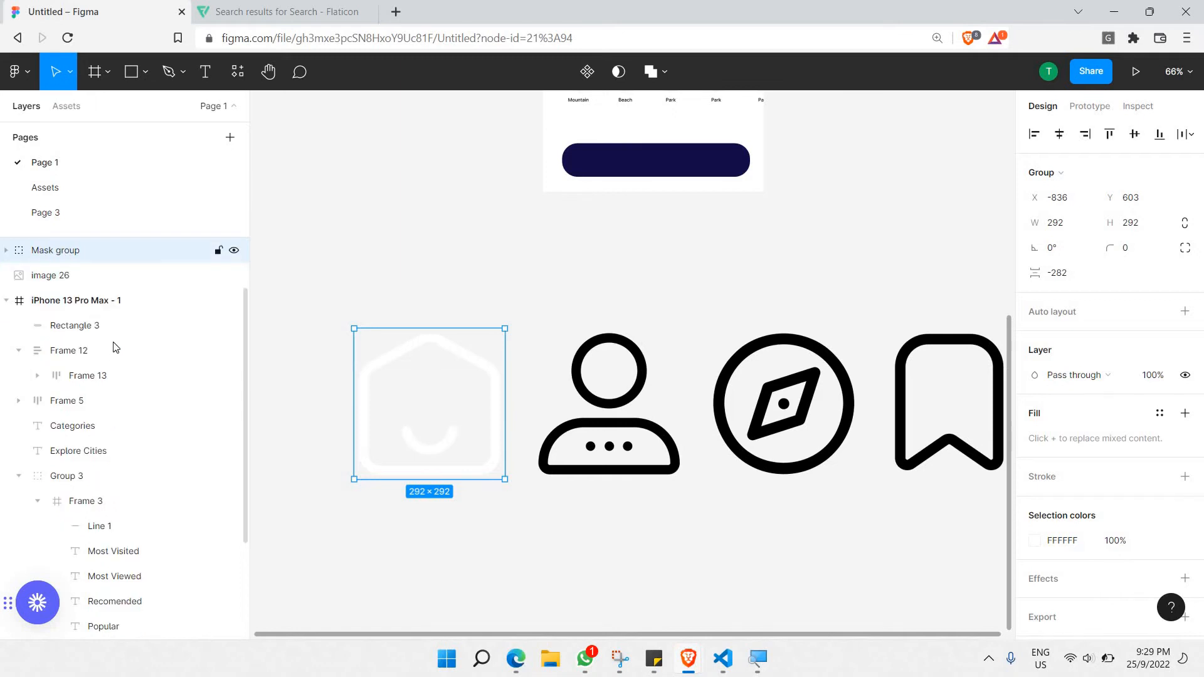
key(ctrl+g)
drag(502, 331, 539, 213)
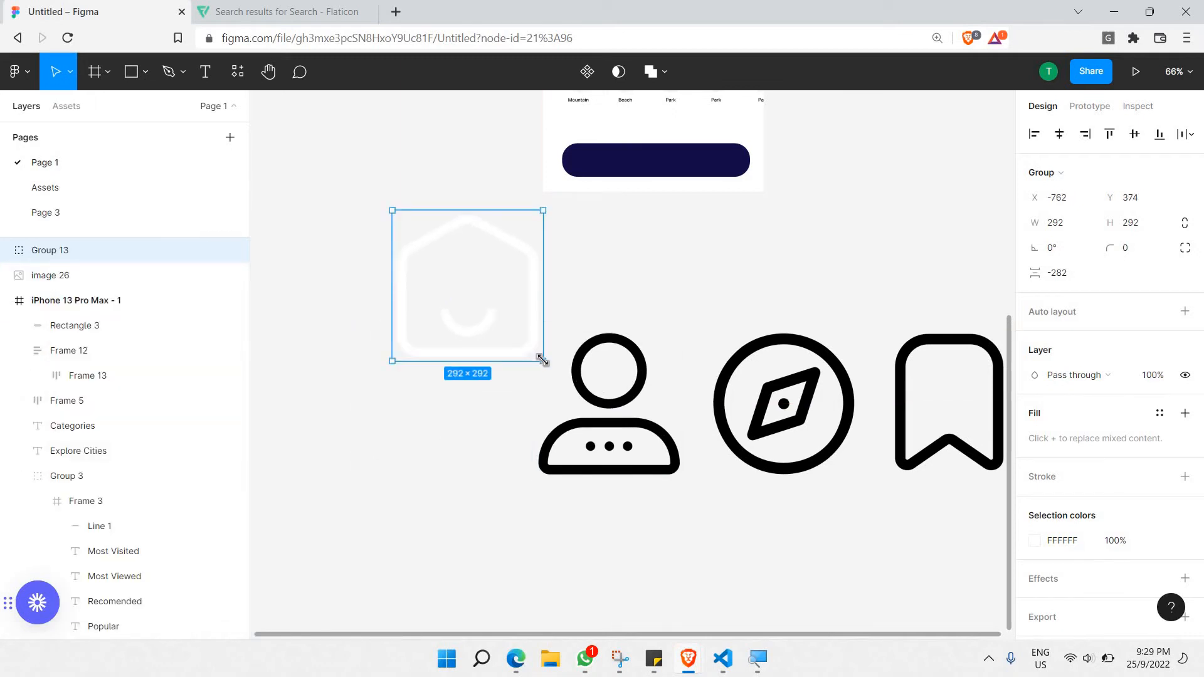
drag(458, 268, 462, 202)
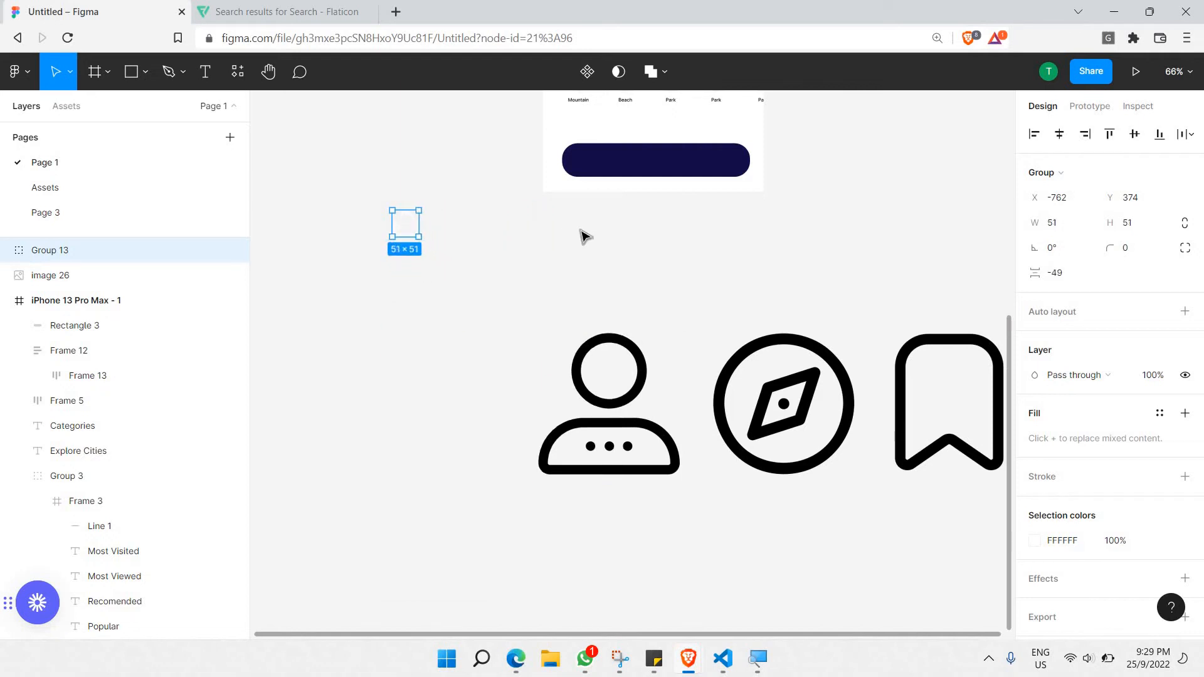
Move the home icon group onto the left end of the dark navigation bar and scale it to about 23 × 23.
scroll(584, 236, up, 3)
scroll(580, 228, up, 1)
drag(384, 408, 588, 330)
scroll(613, 303, up, 5)
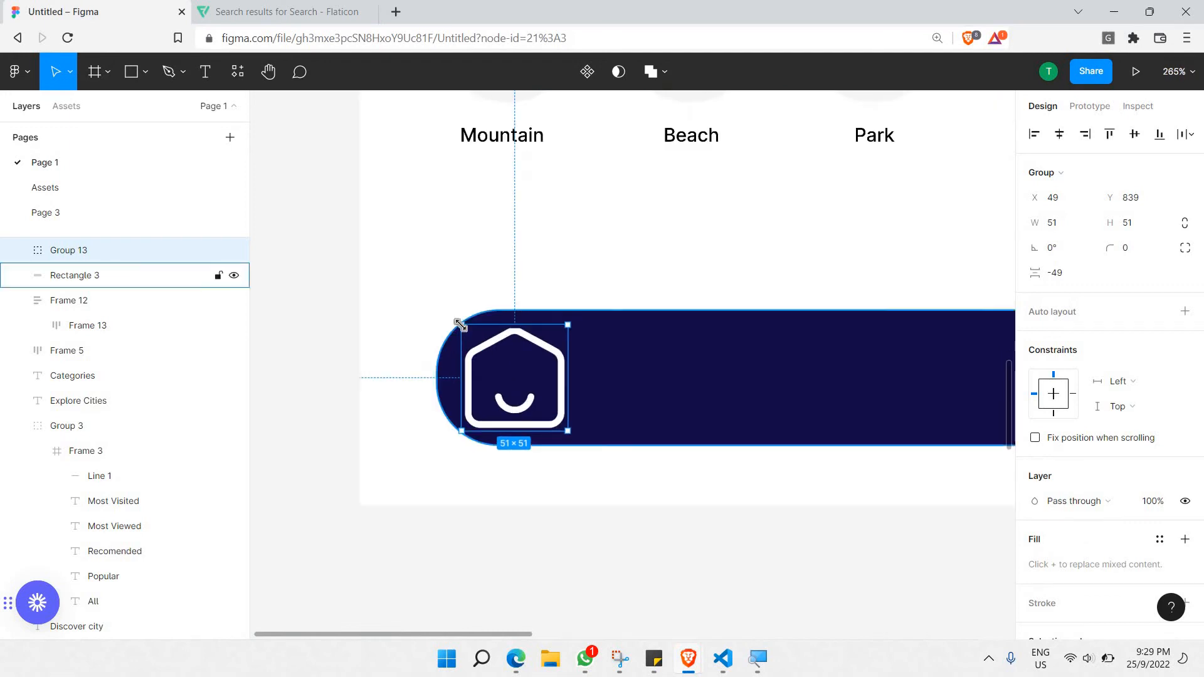
drag(486, 349, 547, 384)
scroll(551, 373, up, 3)
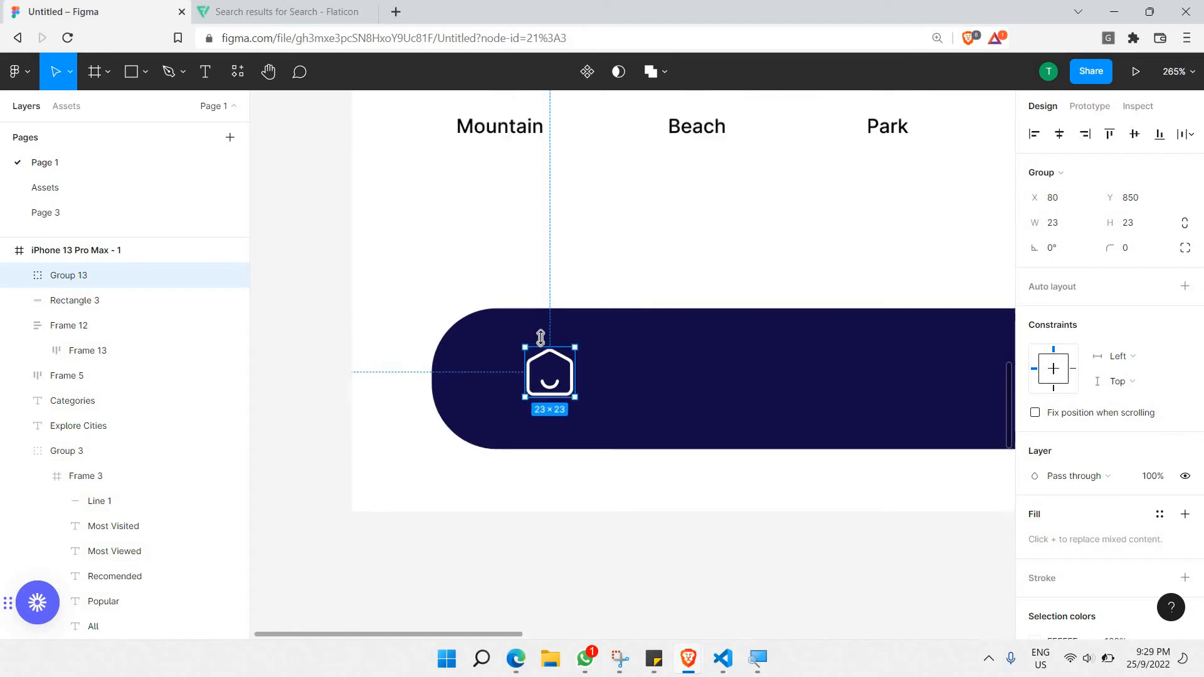
Extend the white rectangle inside the home icon's mask to about 23 × 23 so it covers the icon's edges.
scroll(557, 358, up, 2)
ctrl+click(556, 351)
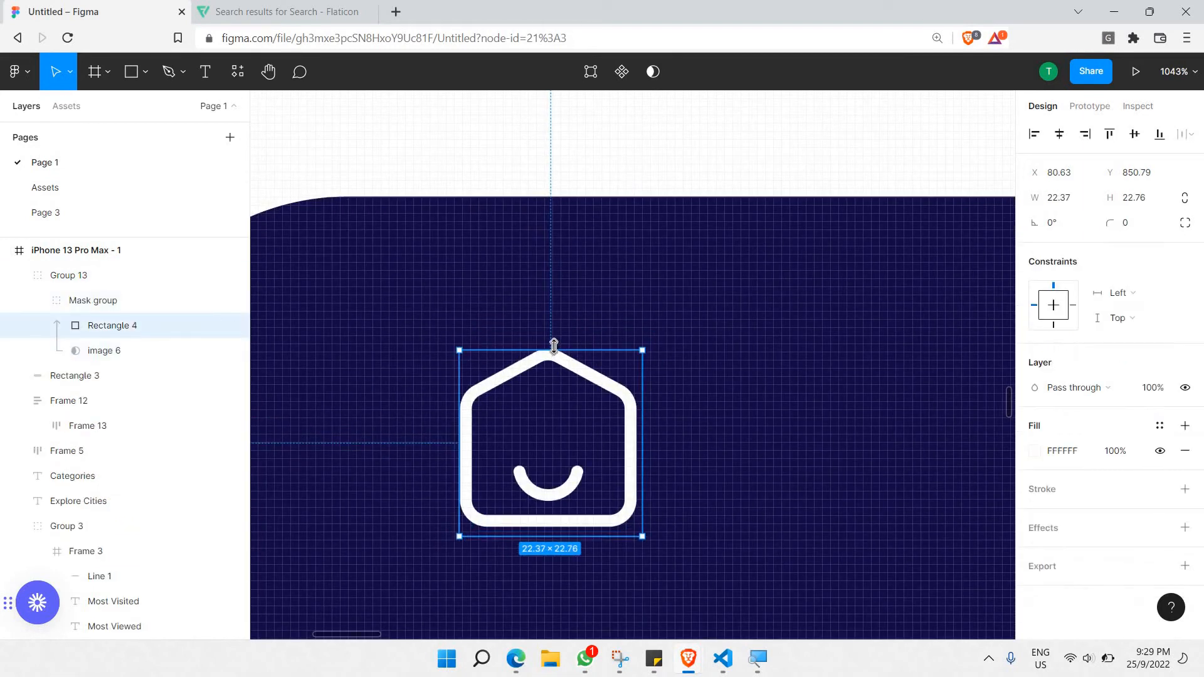
drag(554, 345, 553, 344)
key(ctrl+z)
drag(457, 377, 467, 374)
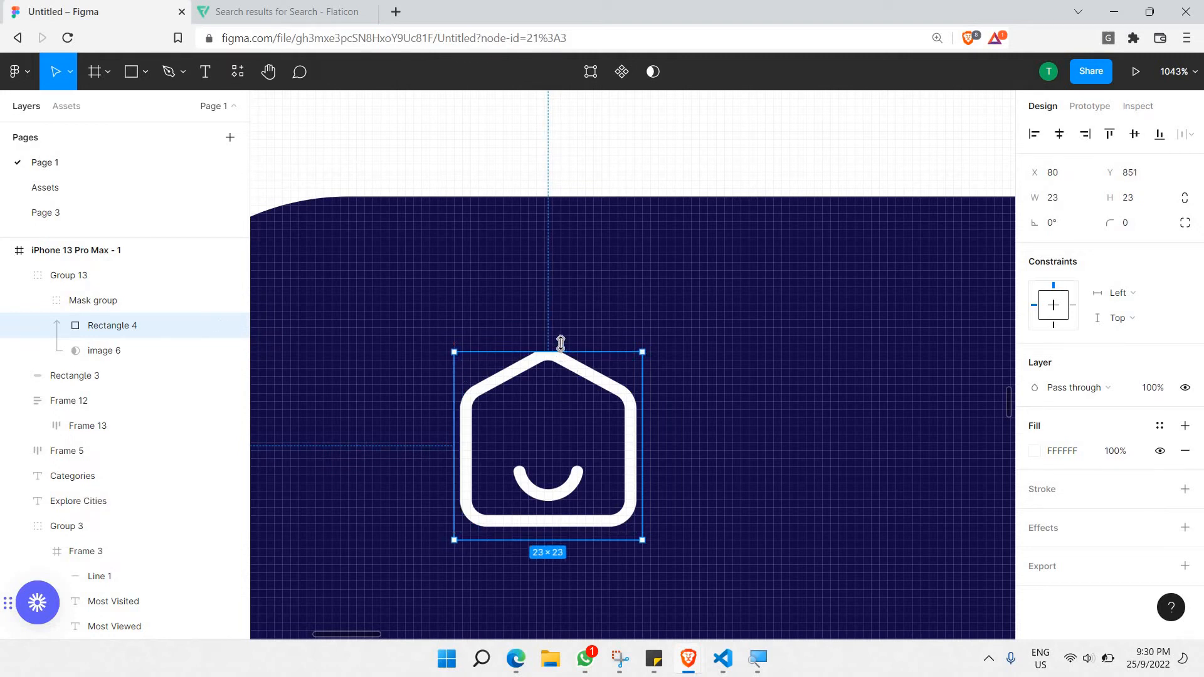
drag(561, 343, 560, 336)
scroll(668, 404, down, 5)
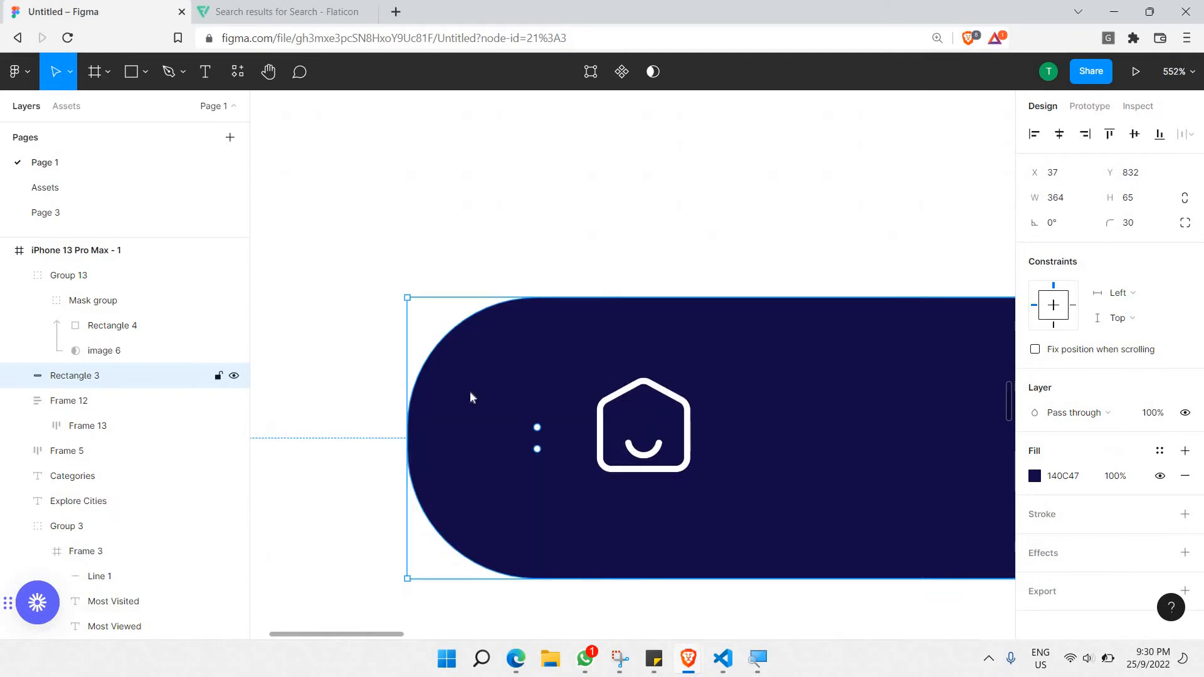
Move the home icon group down within the navigation bar to X 80, Y 853.
click(470, 395)
scroll(665, 320, down, 10)
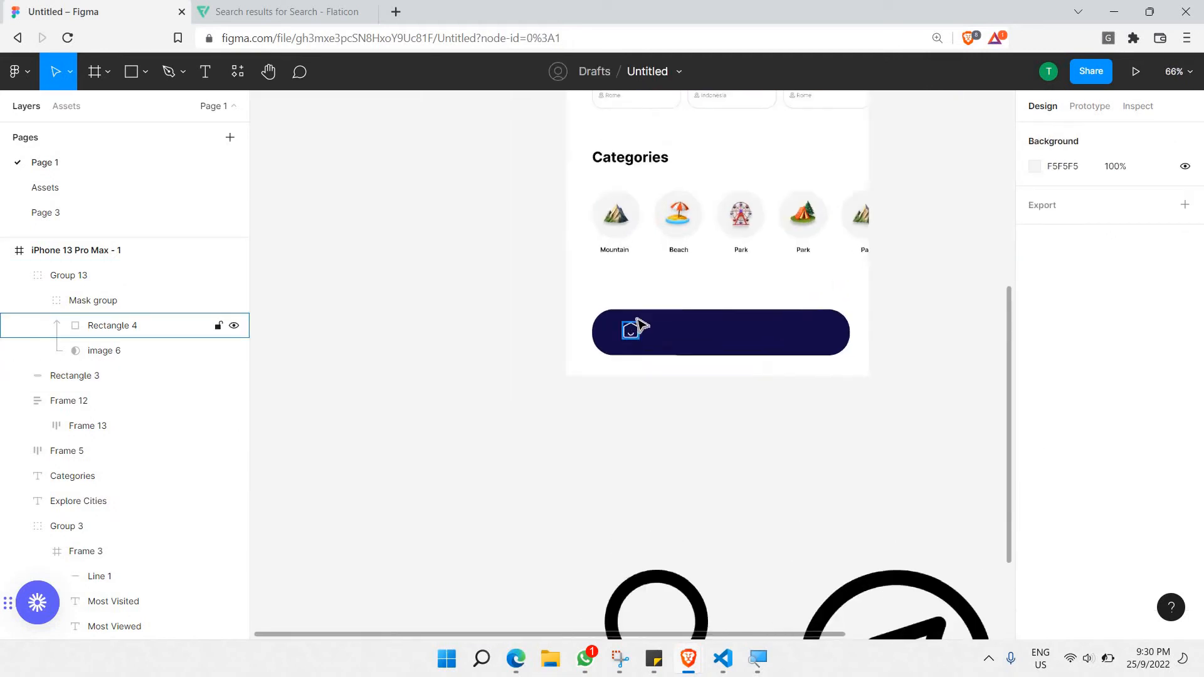
scroll(636, 329, up, 8)
click(626, 366)
drag(626, 365, 625, 372)
scroll(640, 401, down, 4)
scroll(645, 403, down, 3)
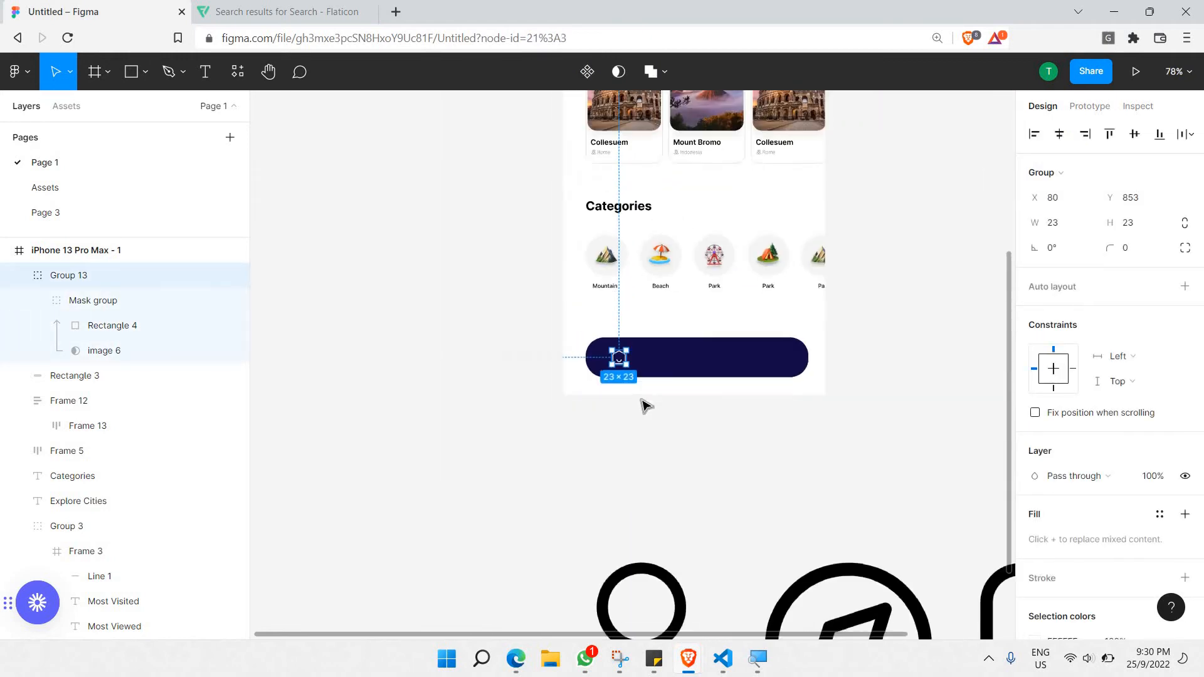
Turn the profile icon image below the phone frame into a mask.
scroll(712, 398, down, 5)
scroll(836, 405, down, 4)
scroll(578, 349, up, 4)
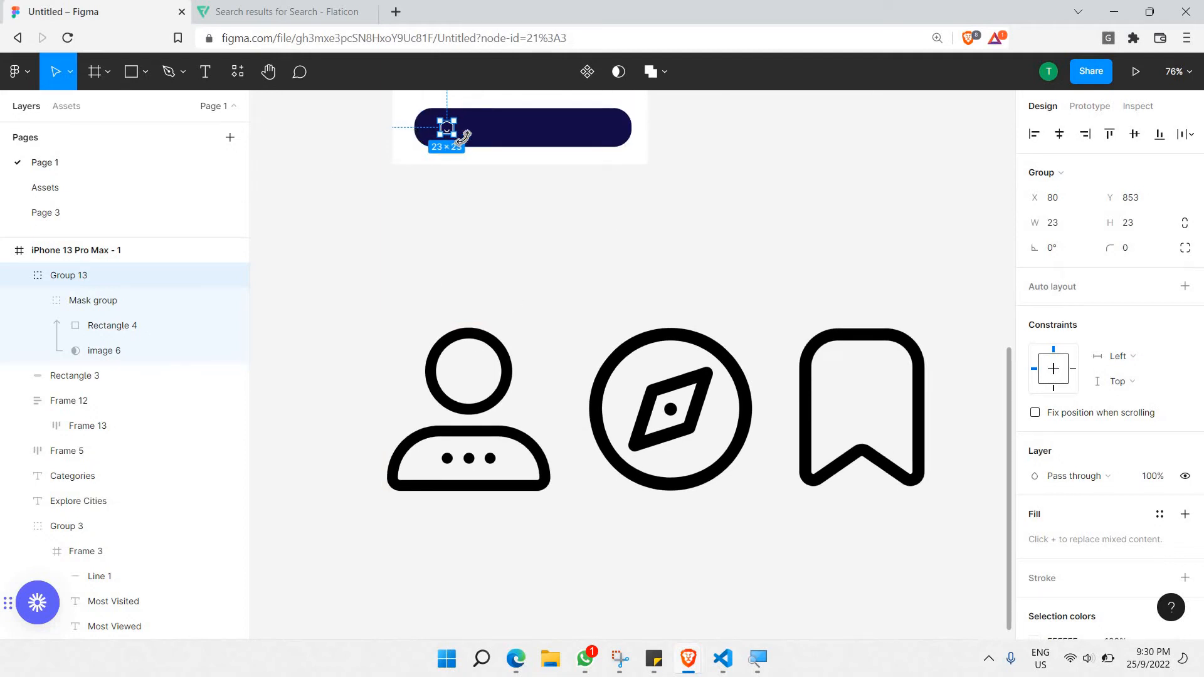
click(465, 352)
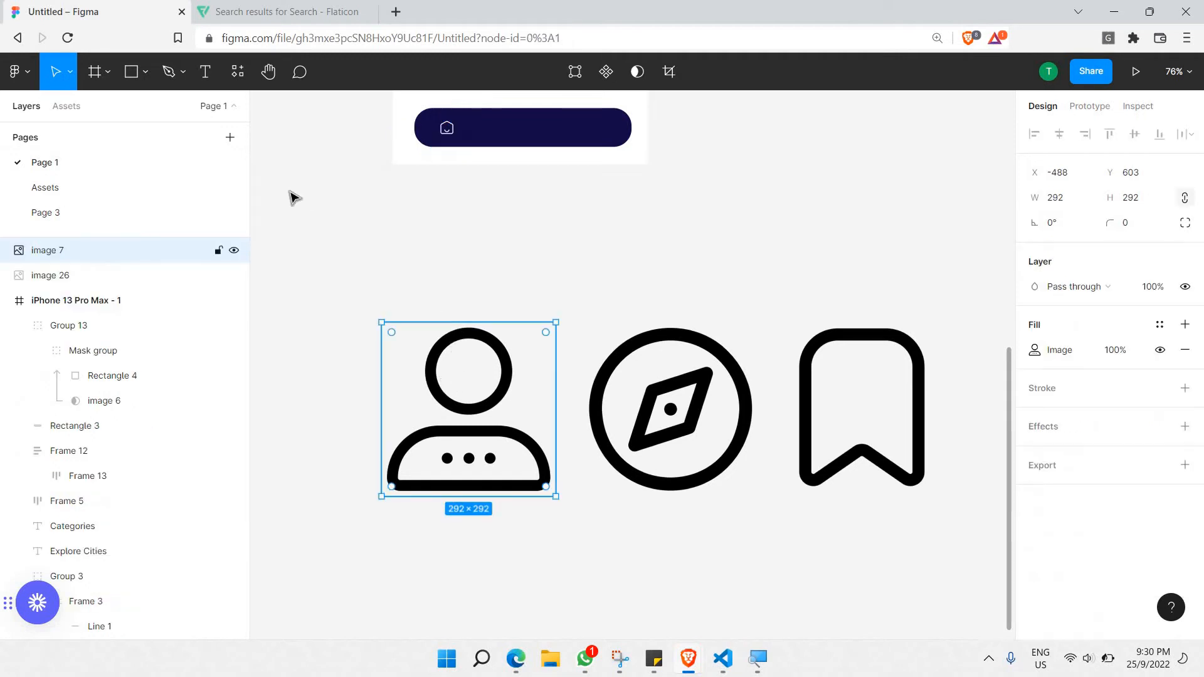
right_click(458, 337)
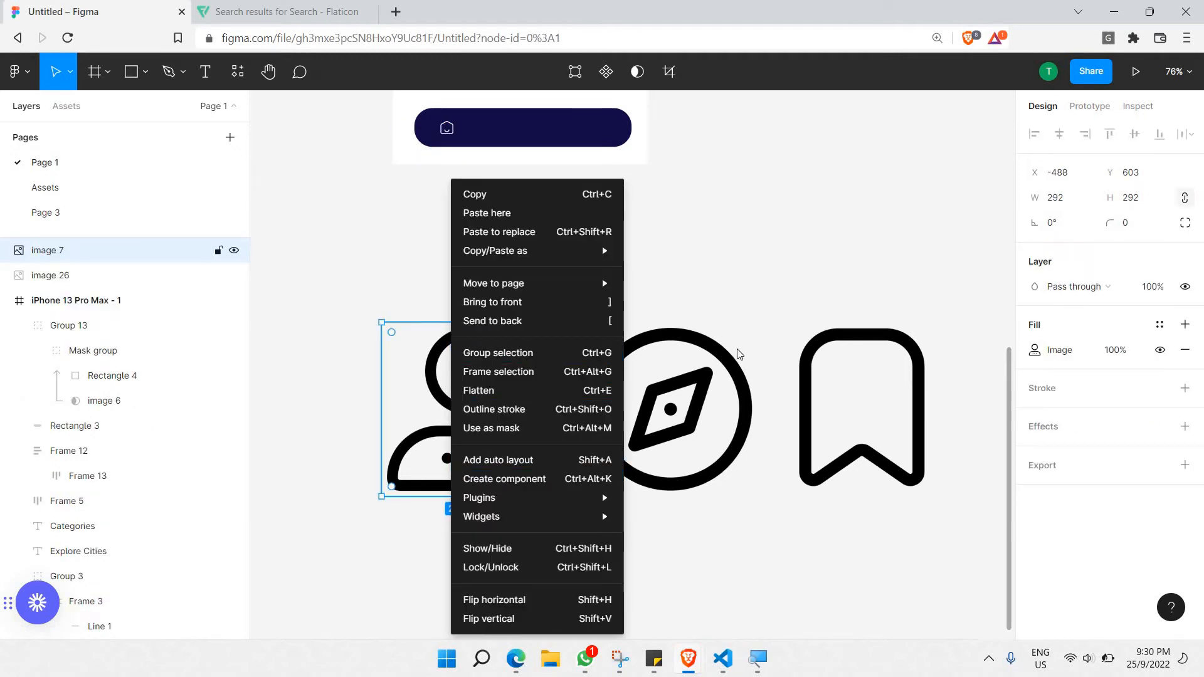
click(499, 429)
Draw a rectangle of about 379 × 394 over the profile icon, inside its mask group above the image, and fill it FFFFFF.
key(r)
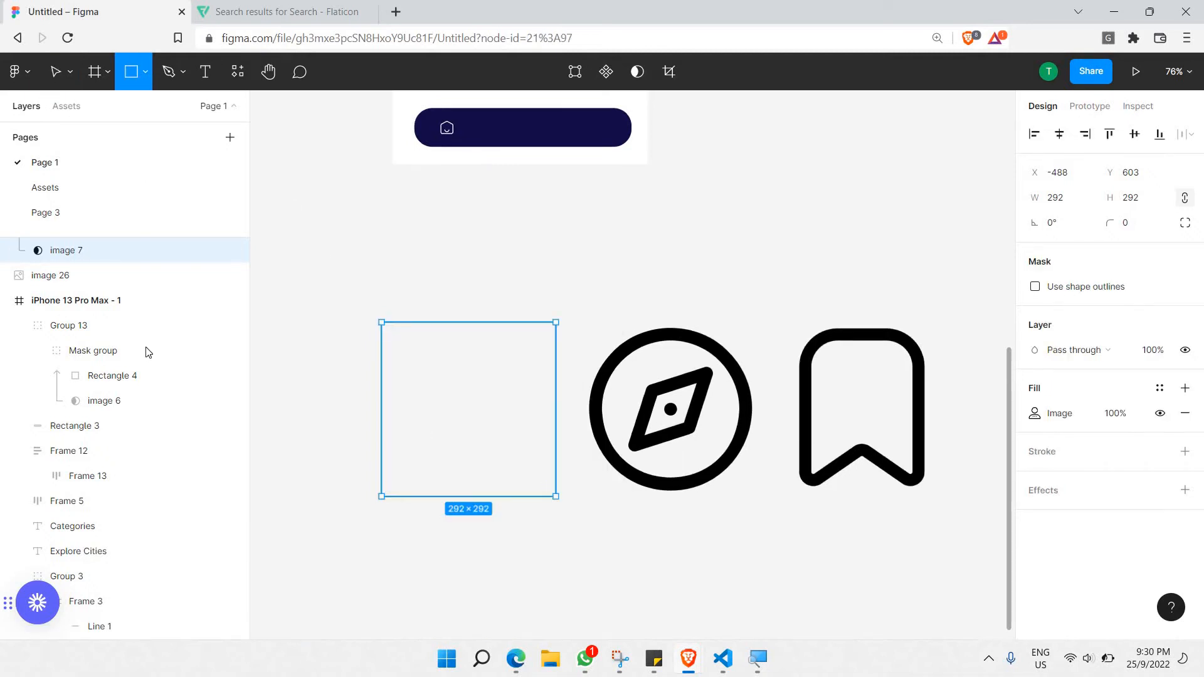
scroll(148, 351, up, 2)
drag(363, 311, 589, 547)
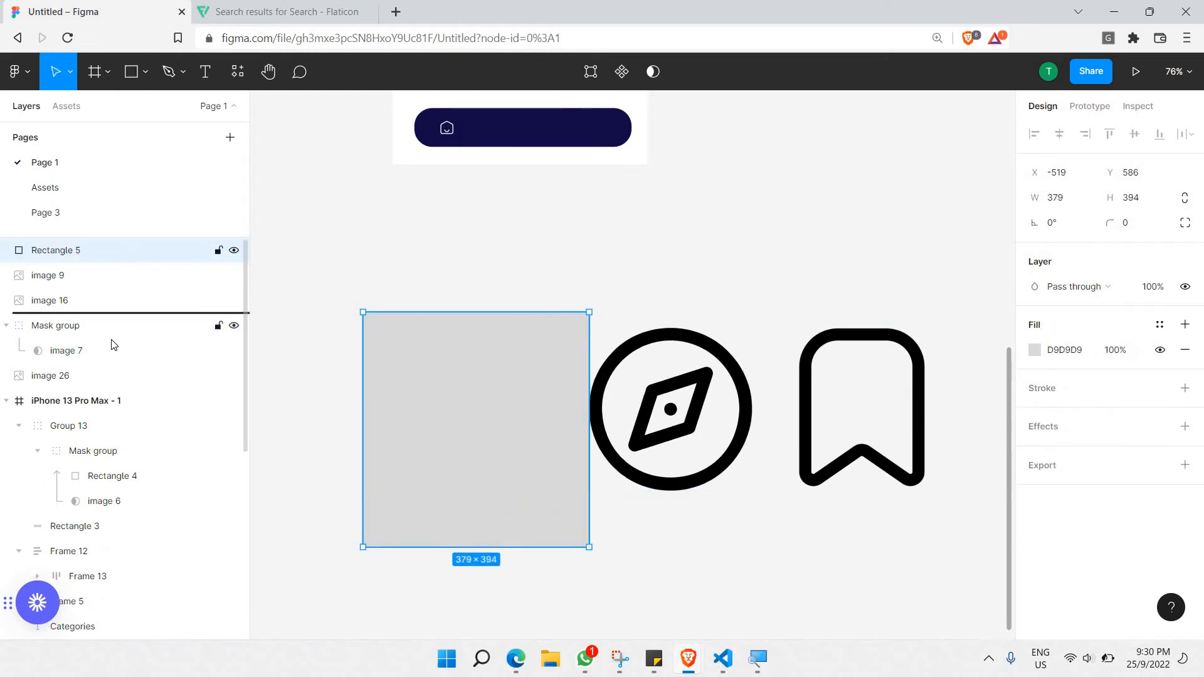
drag(112, 344, 113, 346)
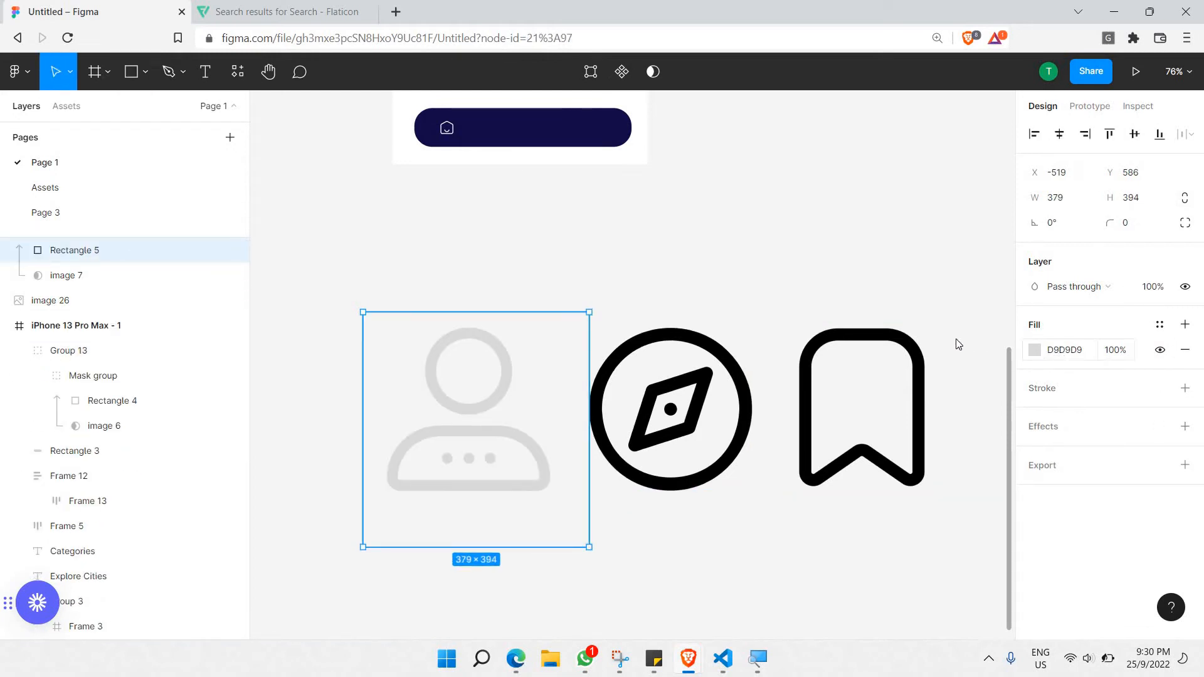
click(1034, 350)
text(fff)
key(Return)
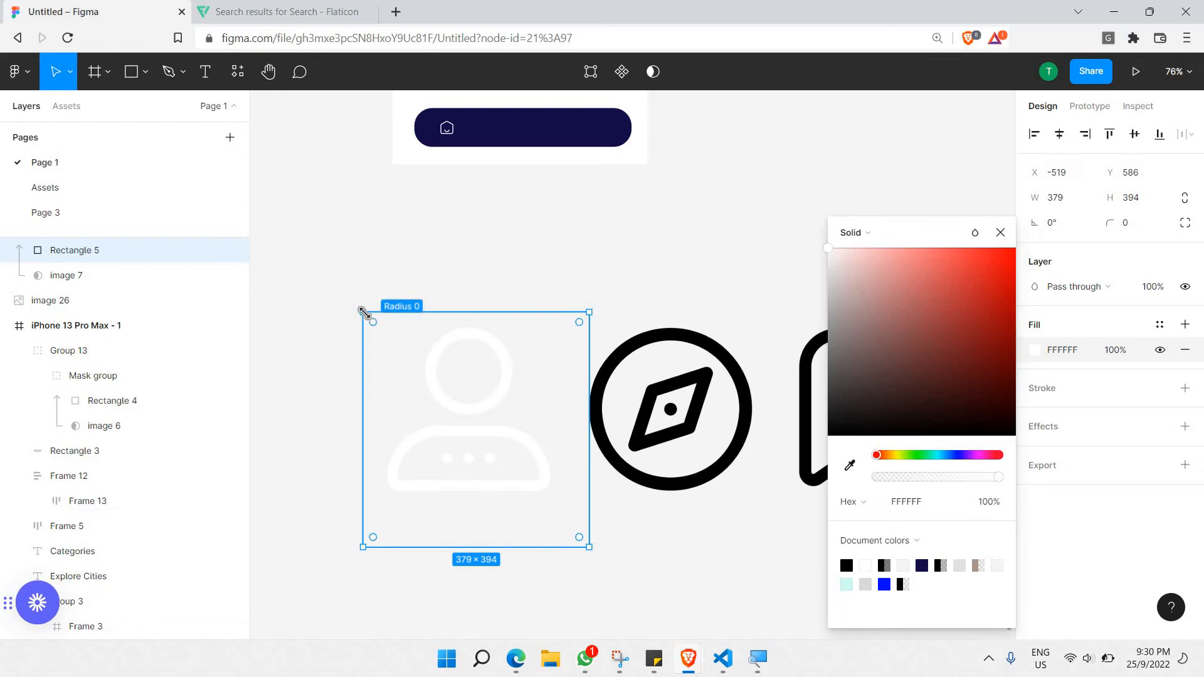
Resize the white rectangle over the profile icon to 292 × 292, matching the icon image's bounds.
drag(375, 323, 381, 327)
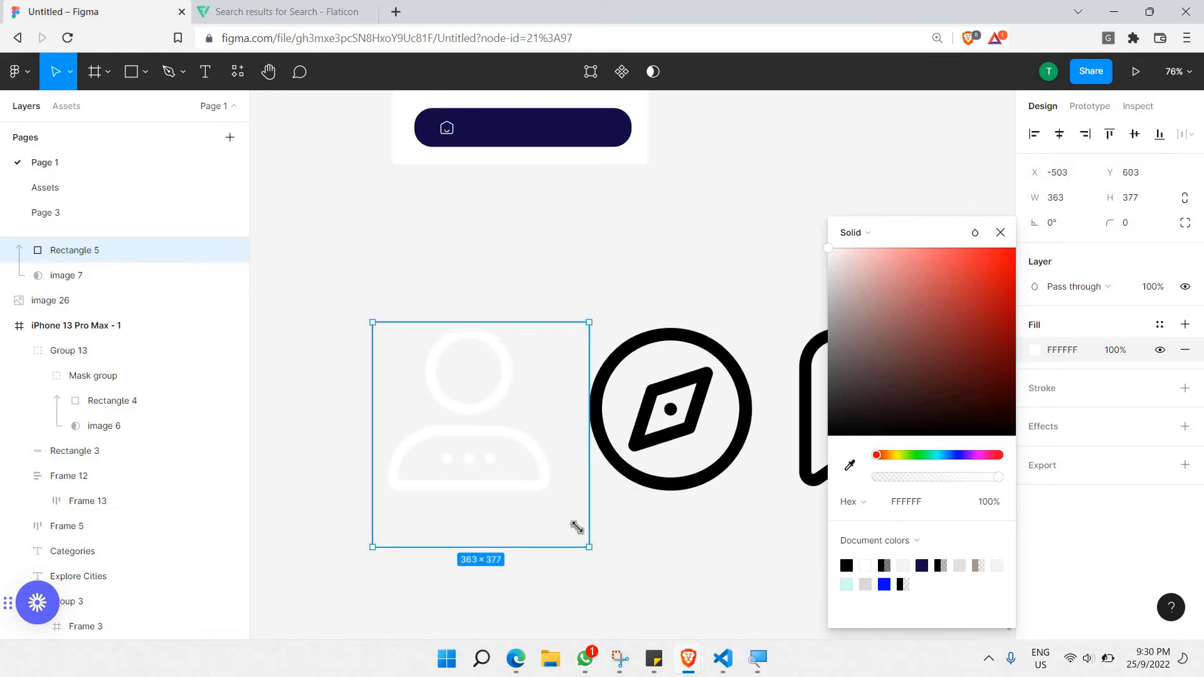
drag(577, 527, 557, 497)
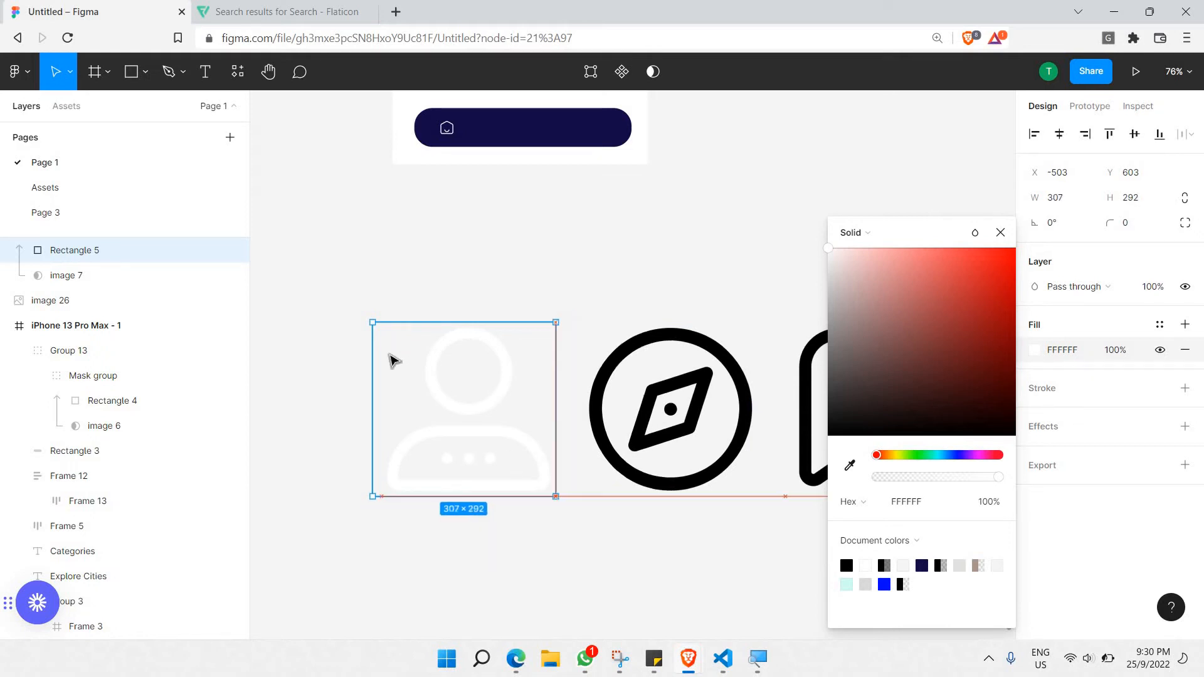
drag(379, 376, 387, 375)
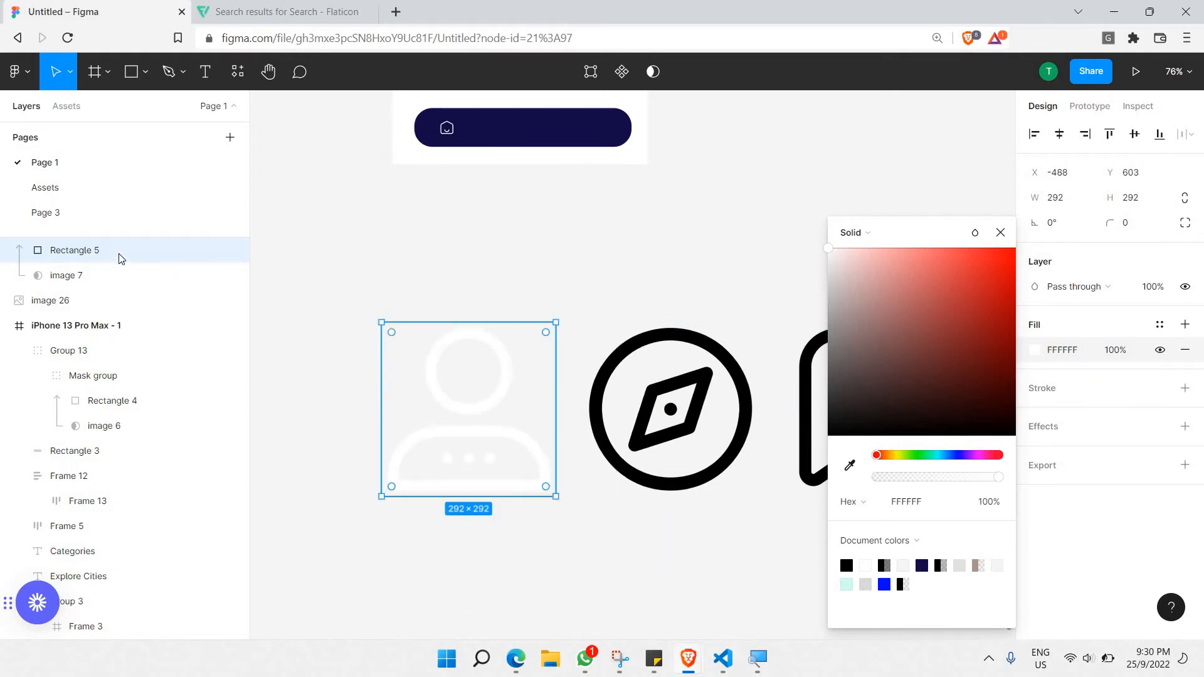
Group the profile icon's mask group and place it at about 45 × 45 beside the home icon in the navigation bar.
scroll(125, 326, up, 3)
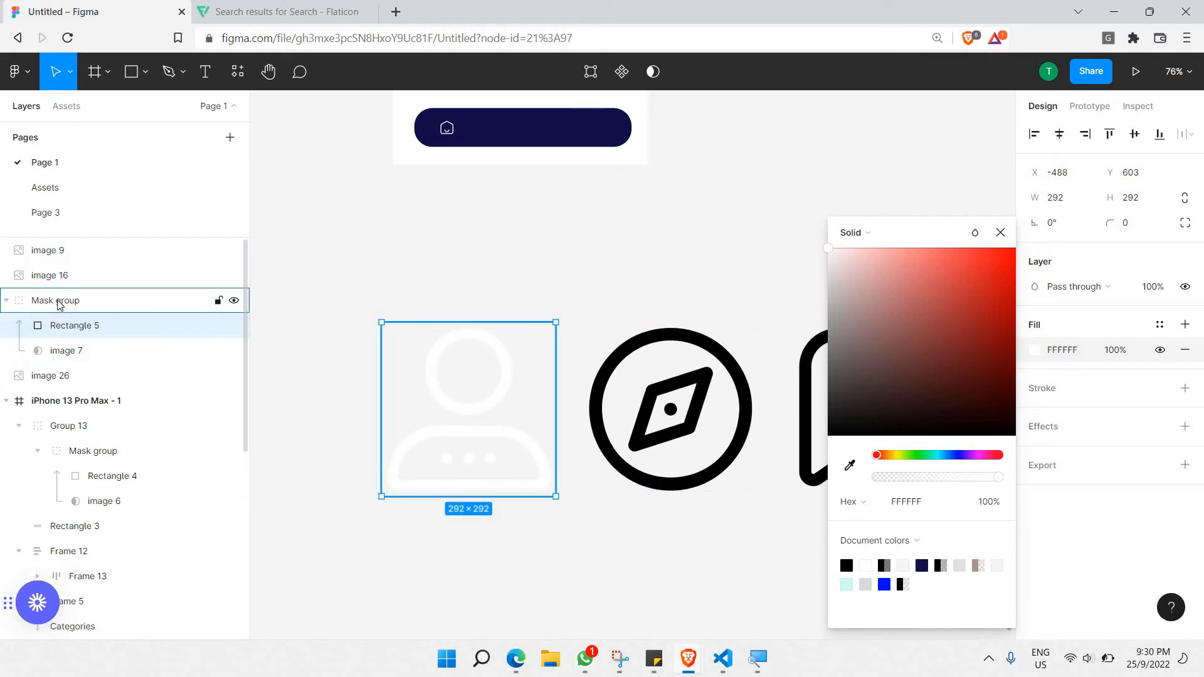
click(59, 301)
right_click(112, 325)
key(ctrl+g)
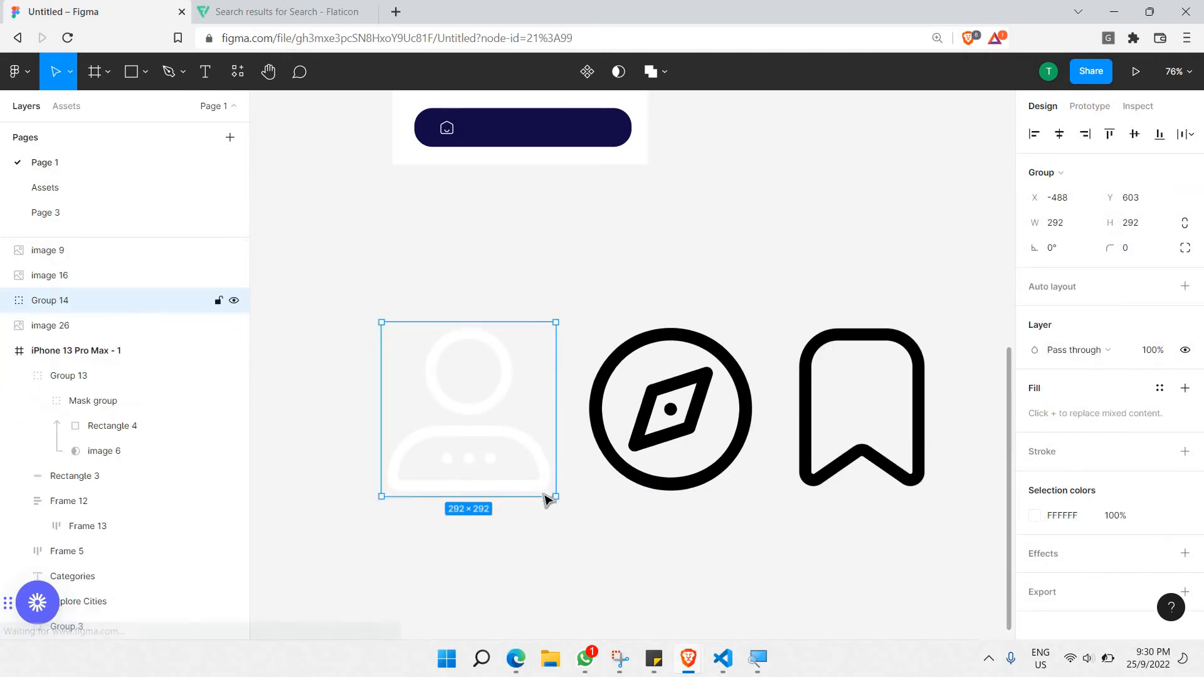
drag(480, 408, 401, 347)
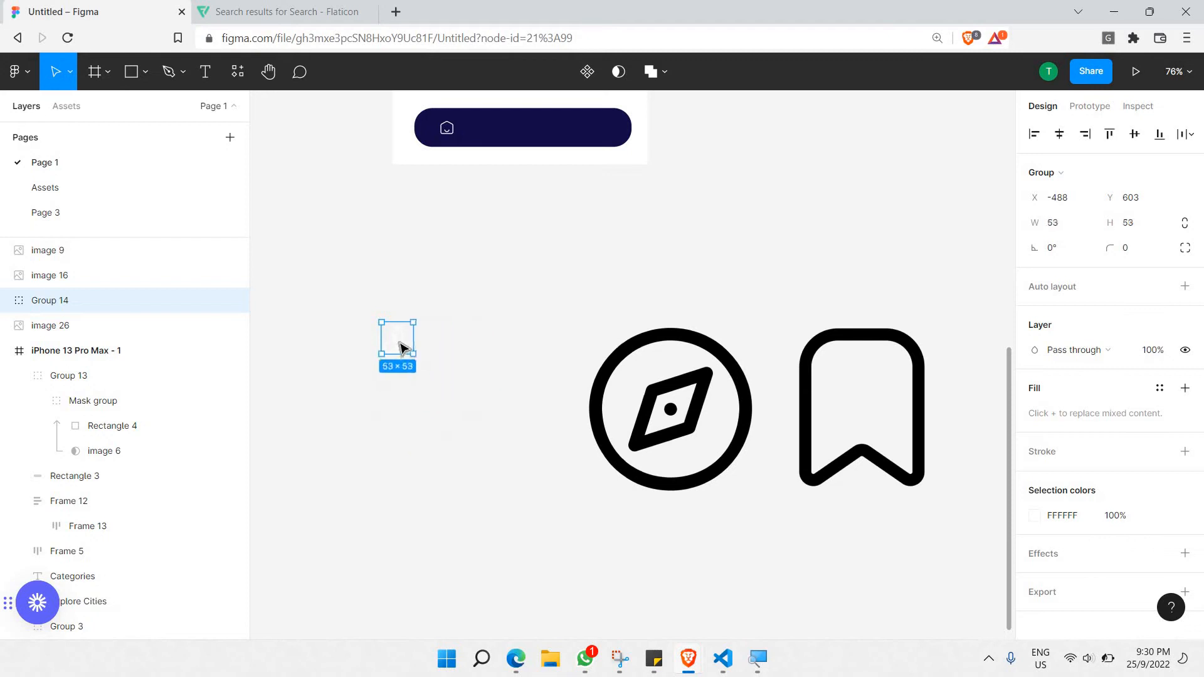
drag(489, 136, 479, 126)
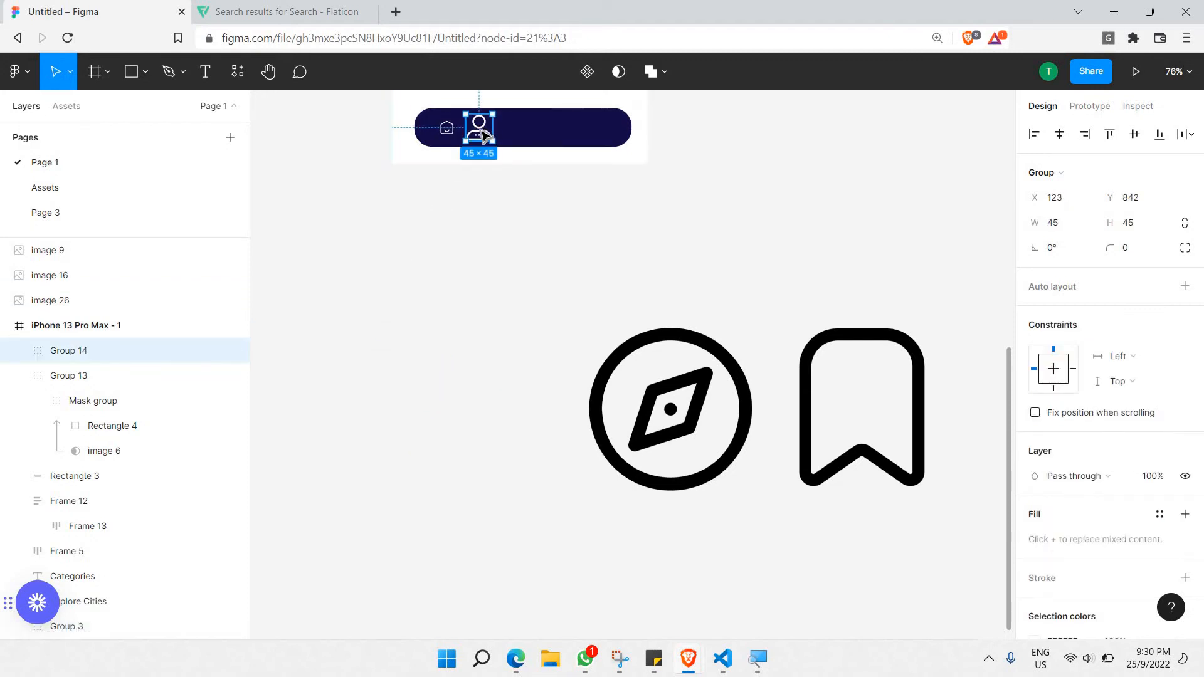
Try to match the profile icon group to the home icon by setting its height to 23.
scroll(476, 129, up, 5)
scroll(583, 186, up, 2)
scroll(671, 236, up, 5)
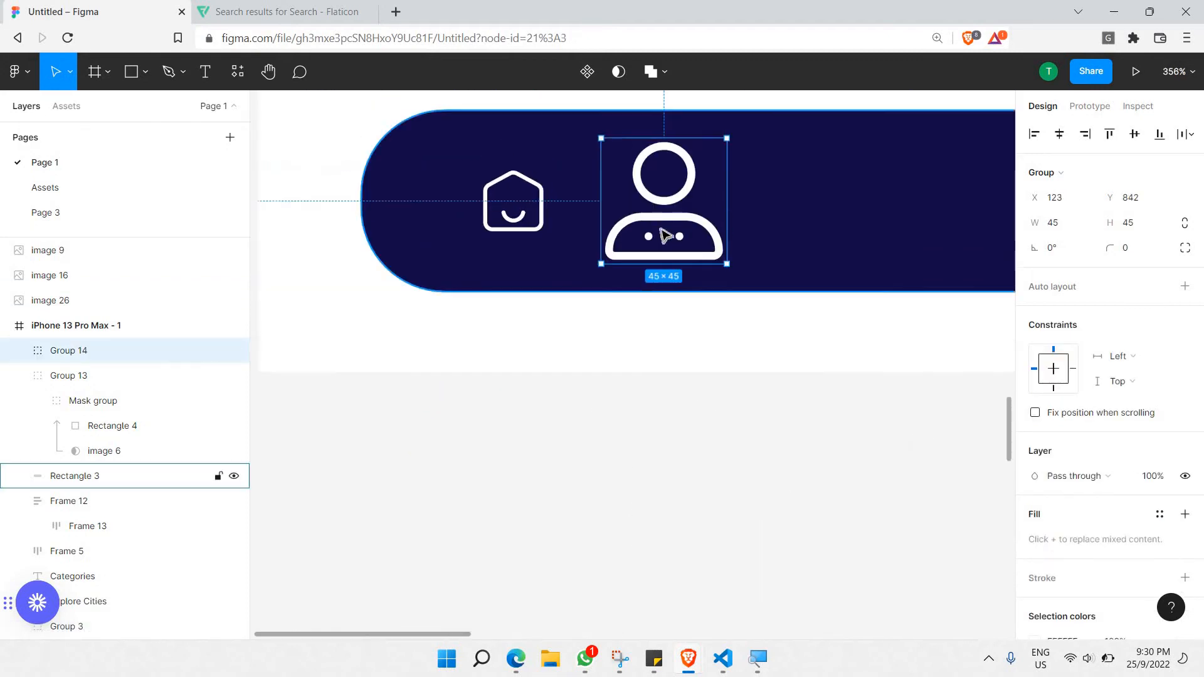
click(427, 232)
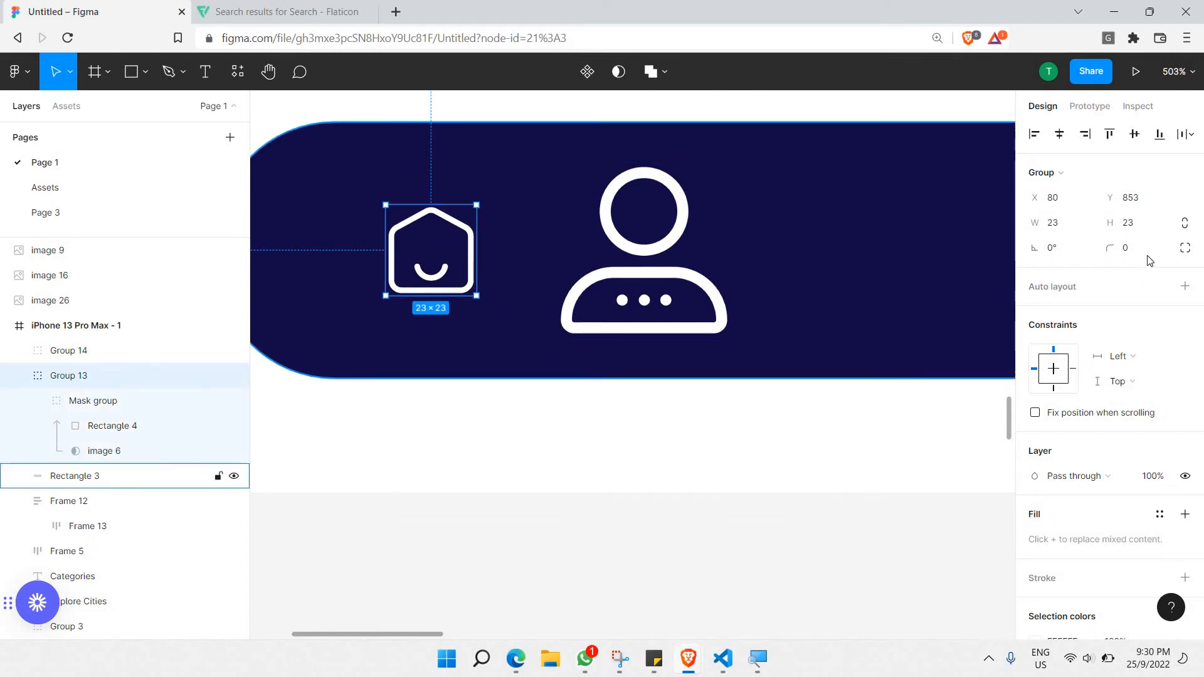
click(663, 234)
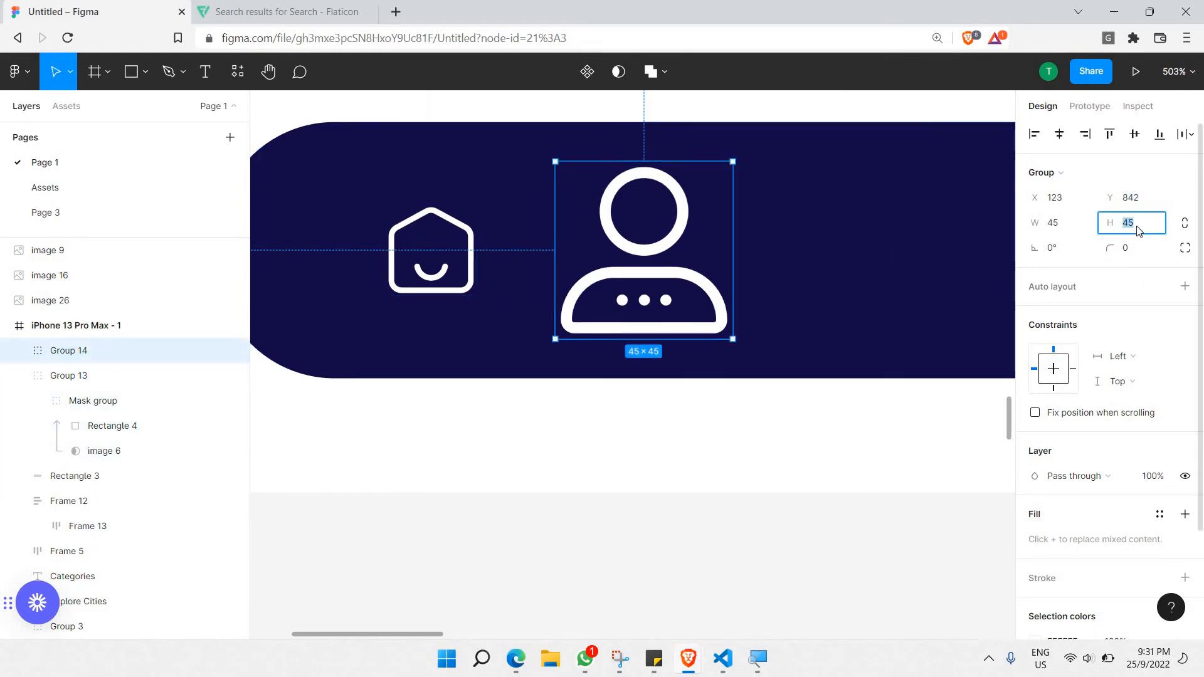
text(23)
key(Return)
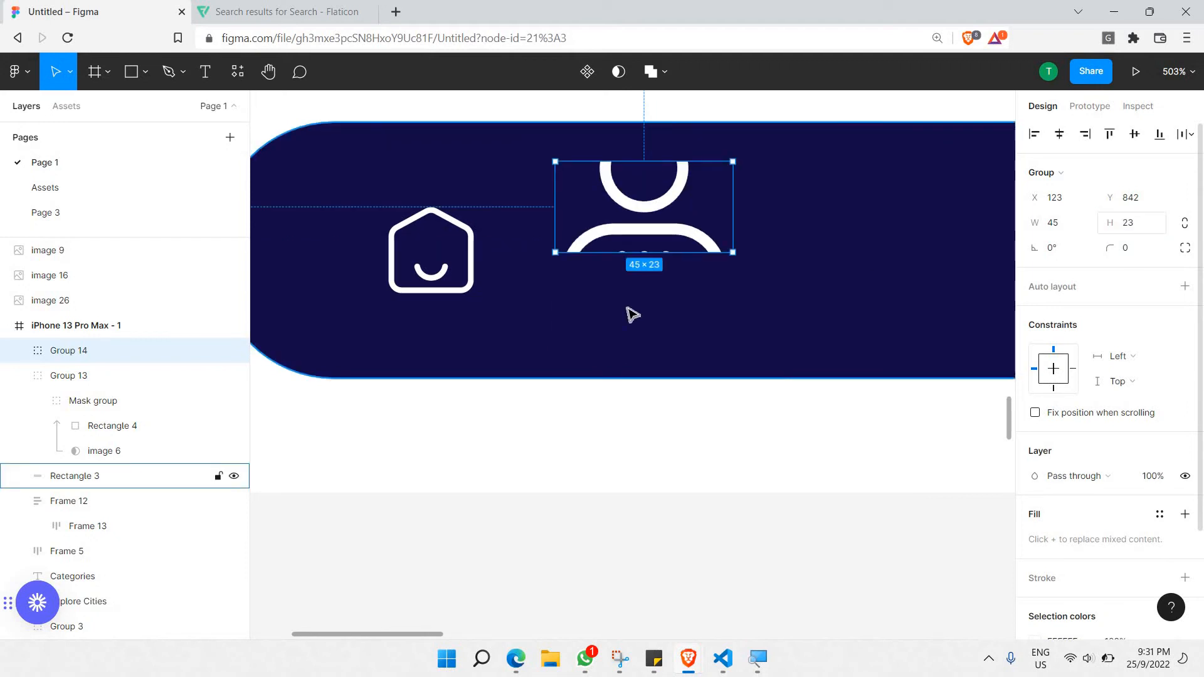
key(ctrl+z)
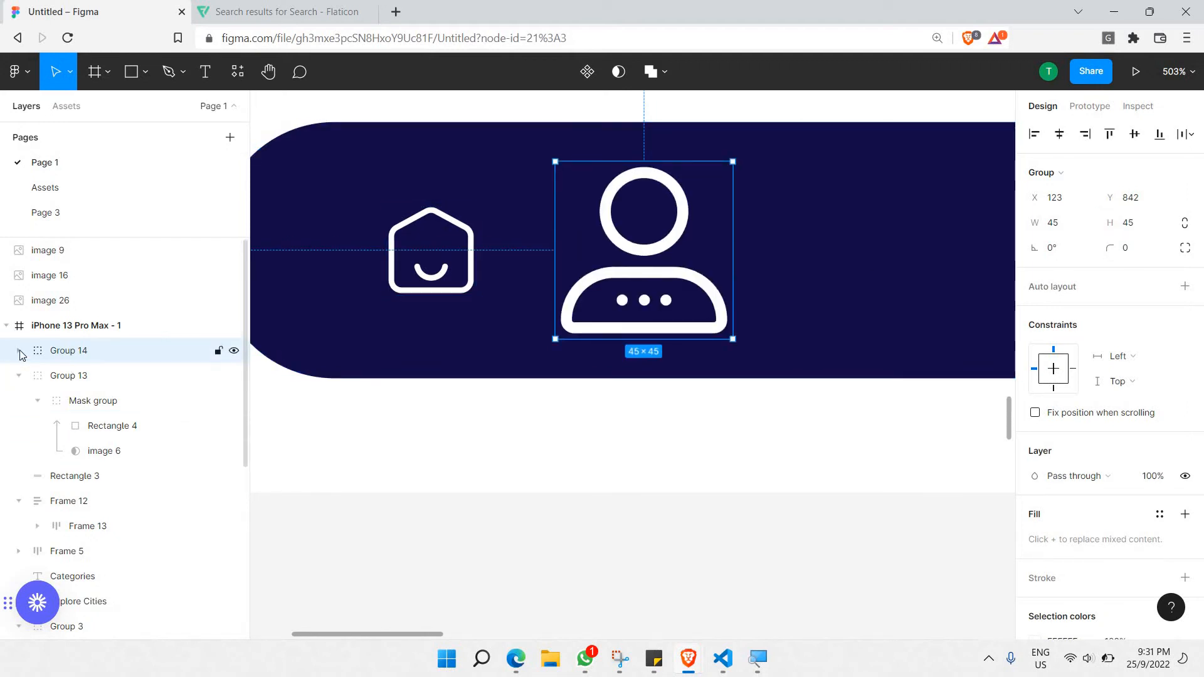
Scale the profile icon group to 22 × 22 against the home icon and place it beside that icon at X 131, Y 854.
drag(733, 162, 614, 261)
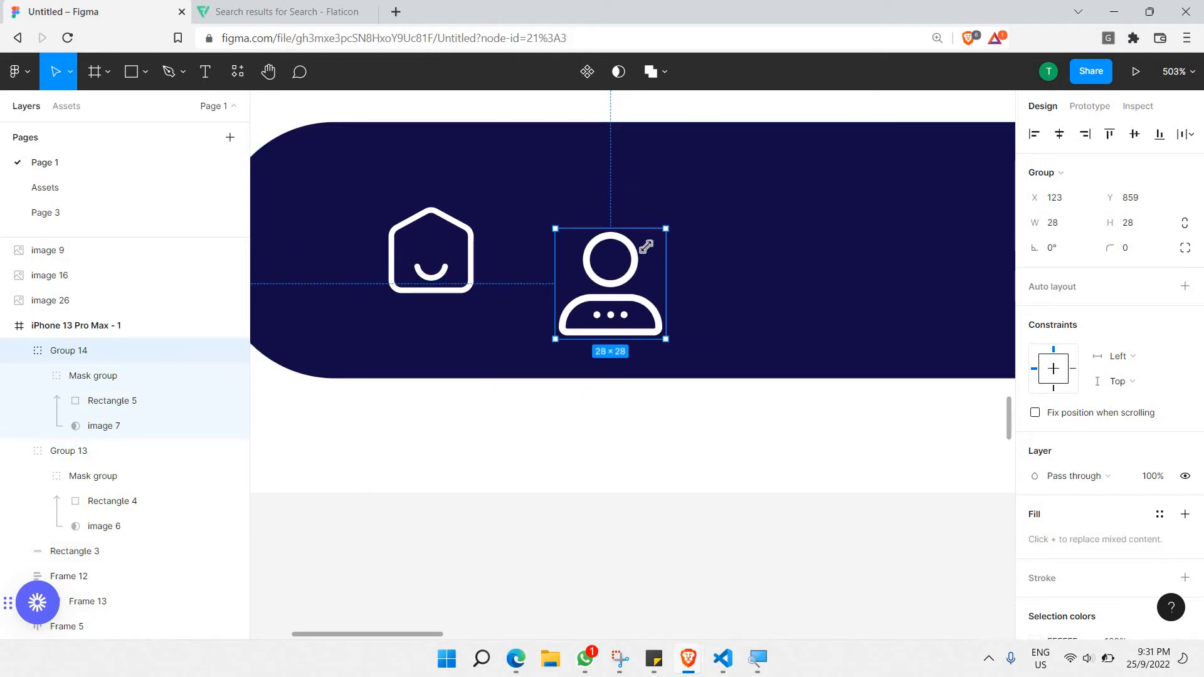
drag(646, 247, 642, 253)
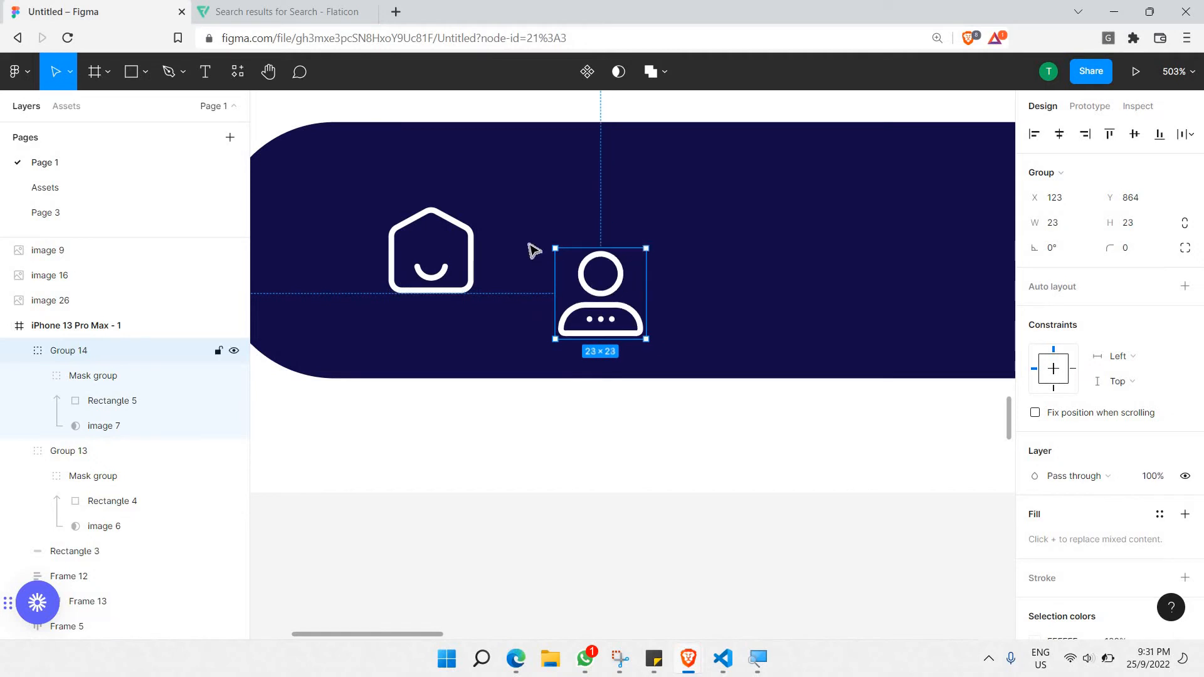
drag(607, 295, 438, 253)
drag(479, 204, 465, 213)
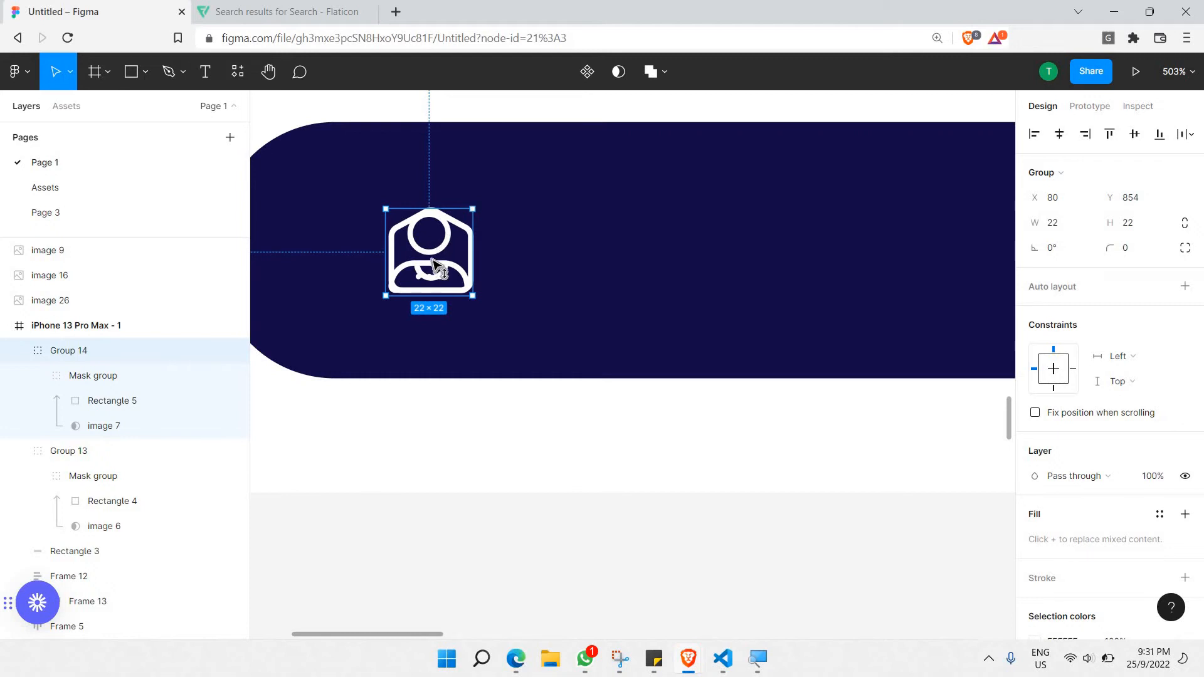
drag(438, 266, 437, 265)
drag(543, 258, 610, 258)
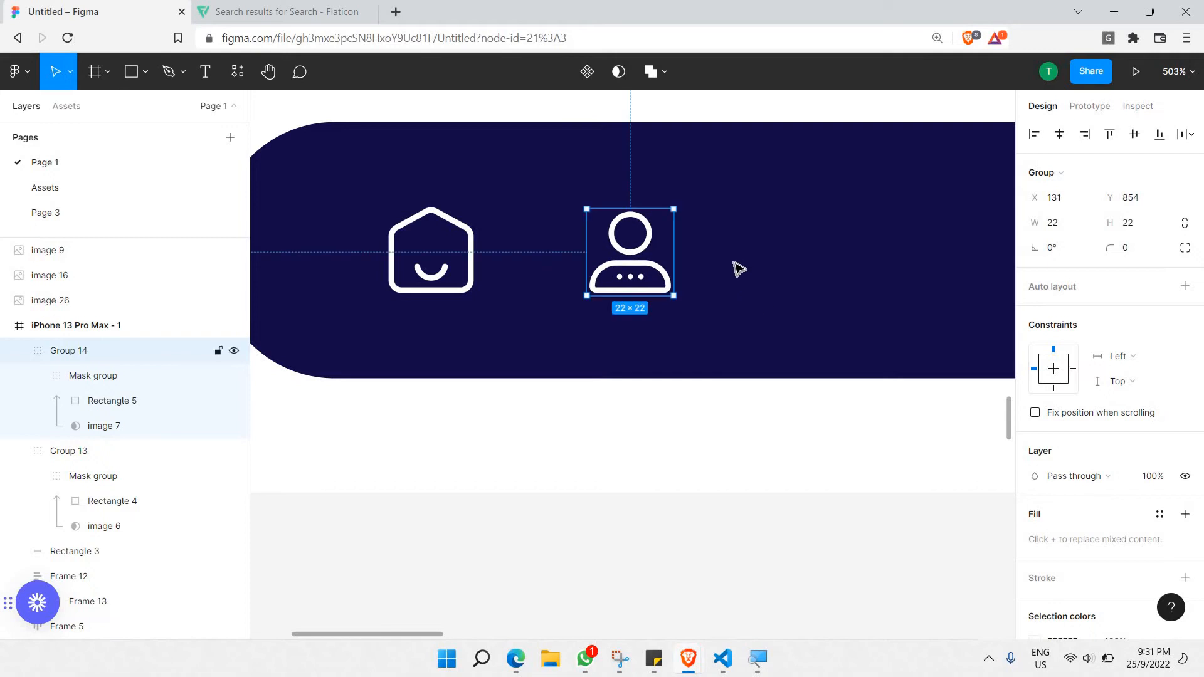
scroll(739, 266, down, 5)
scroll(652, 408, right, 4)
click(640, 444)
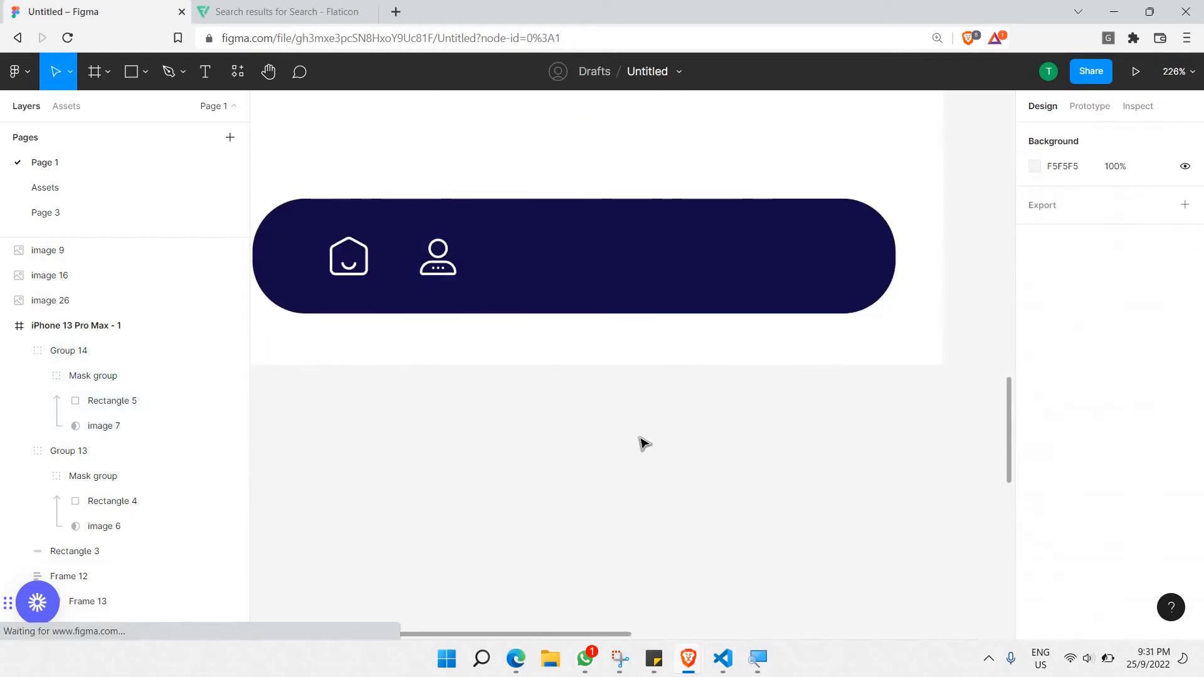
Set the fill opacity of the white rectangle inside the profile icon's mask group to 70%.
click(435, 259)
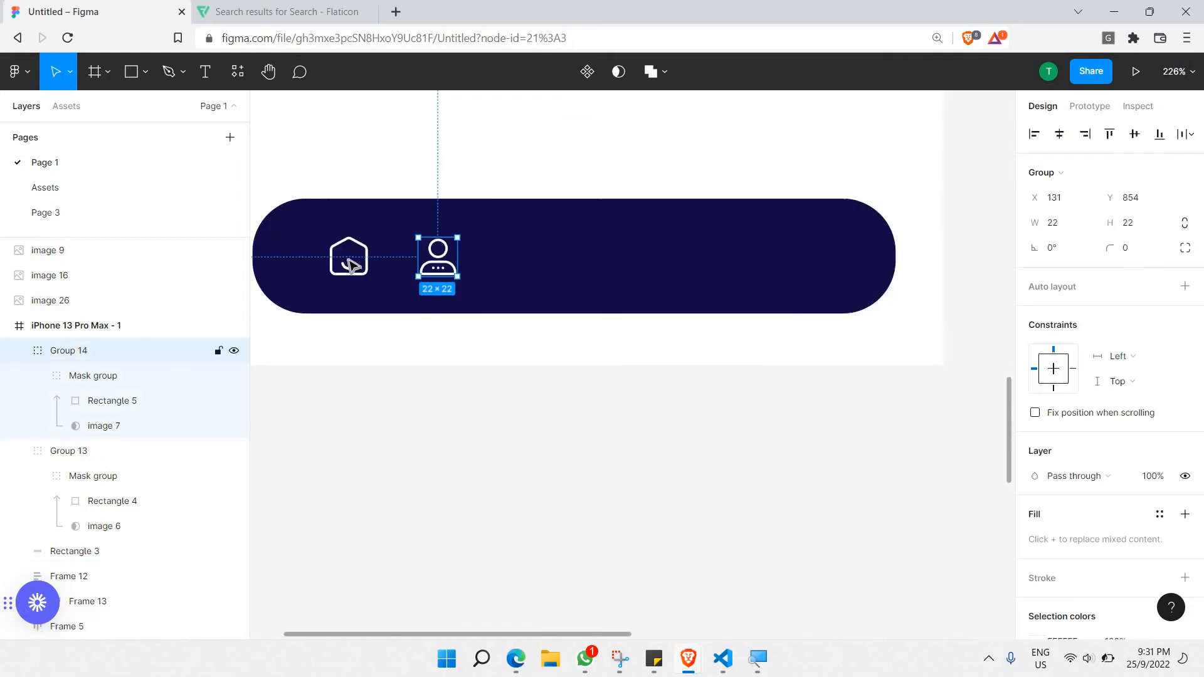
shift+click(349, 256)
scroll(393, 254, up, 5)
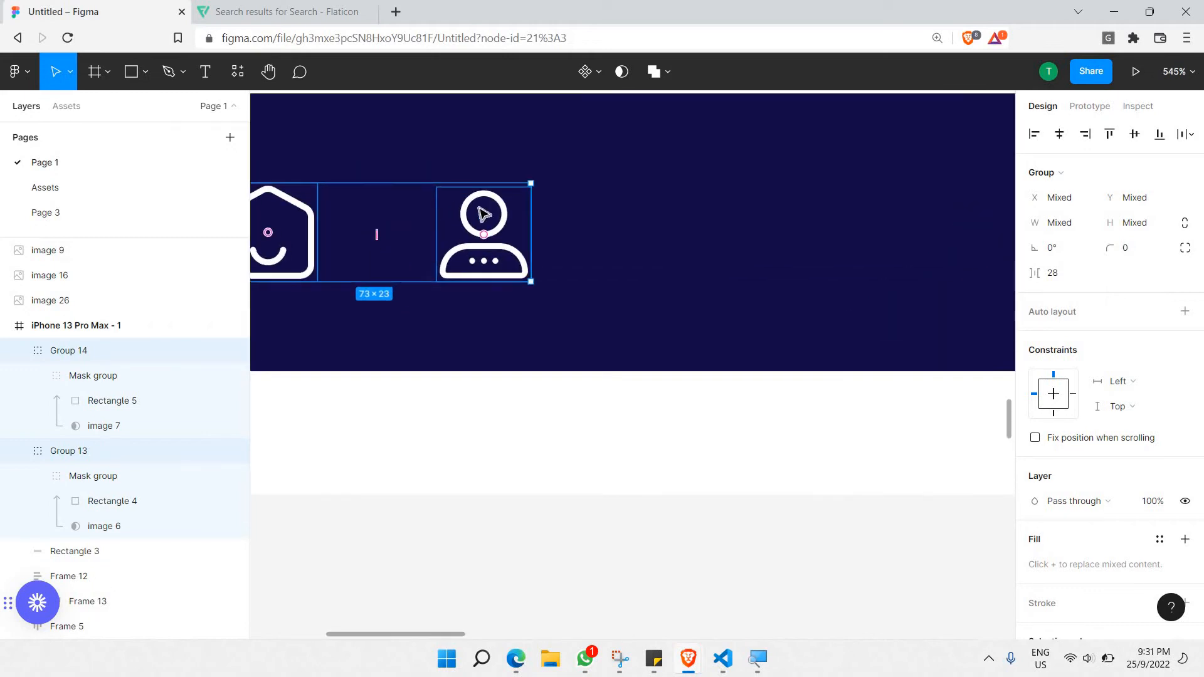
scroll(545, 306, up, 5)
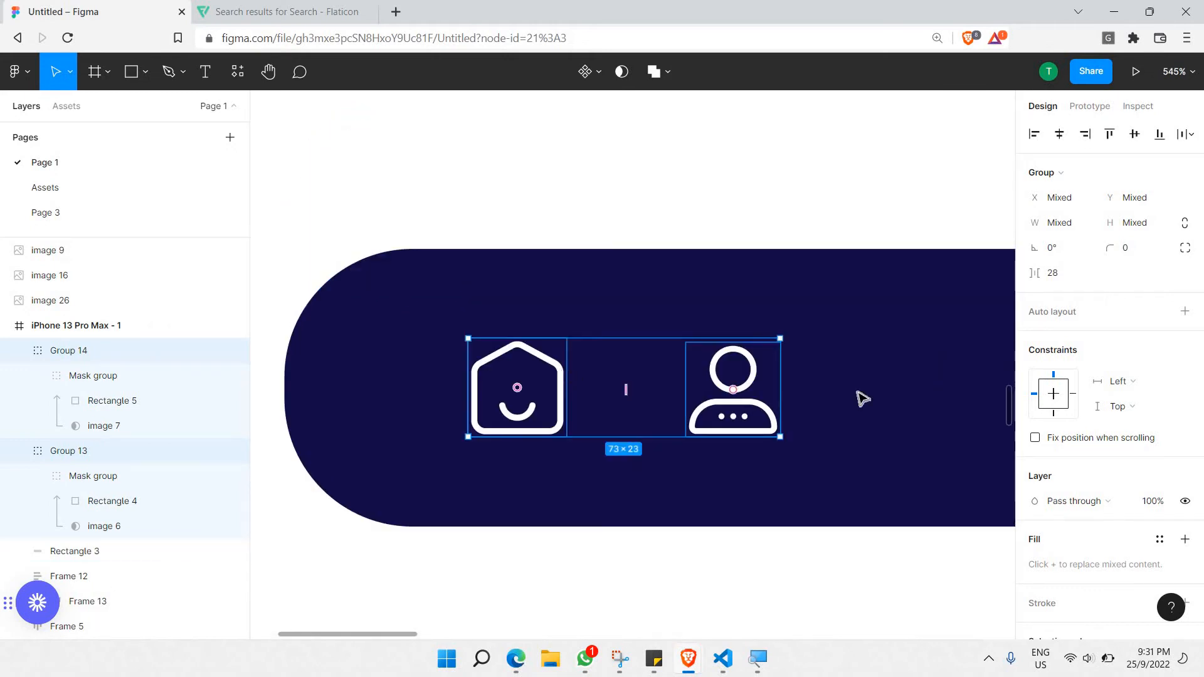
scroll(863, 399, up, 1)
scroll(545, 373, up, 3)
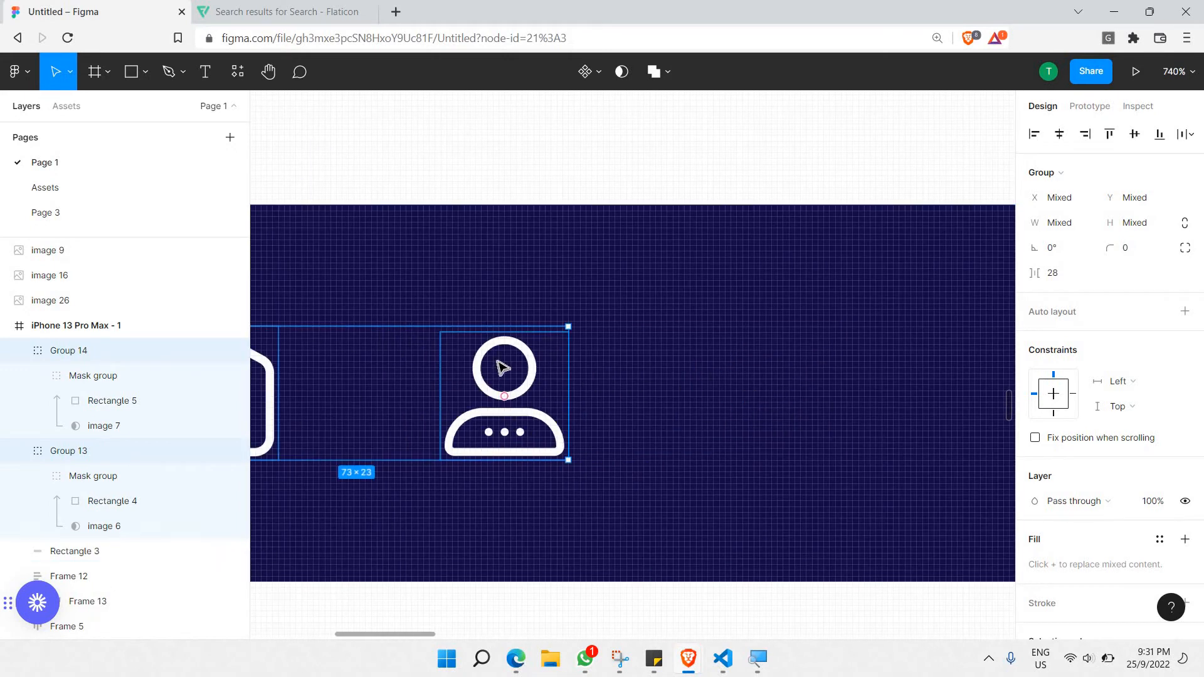
double_click(502, 367)
double_click(502, 367)
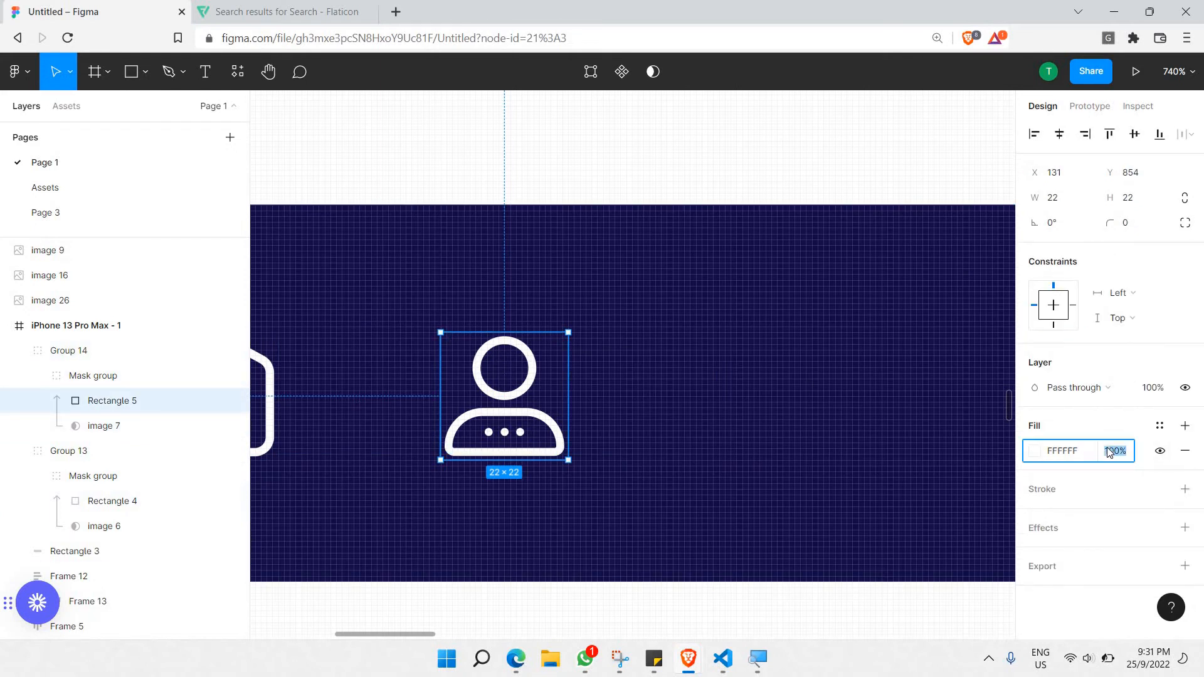
text(70)
key(Return)
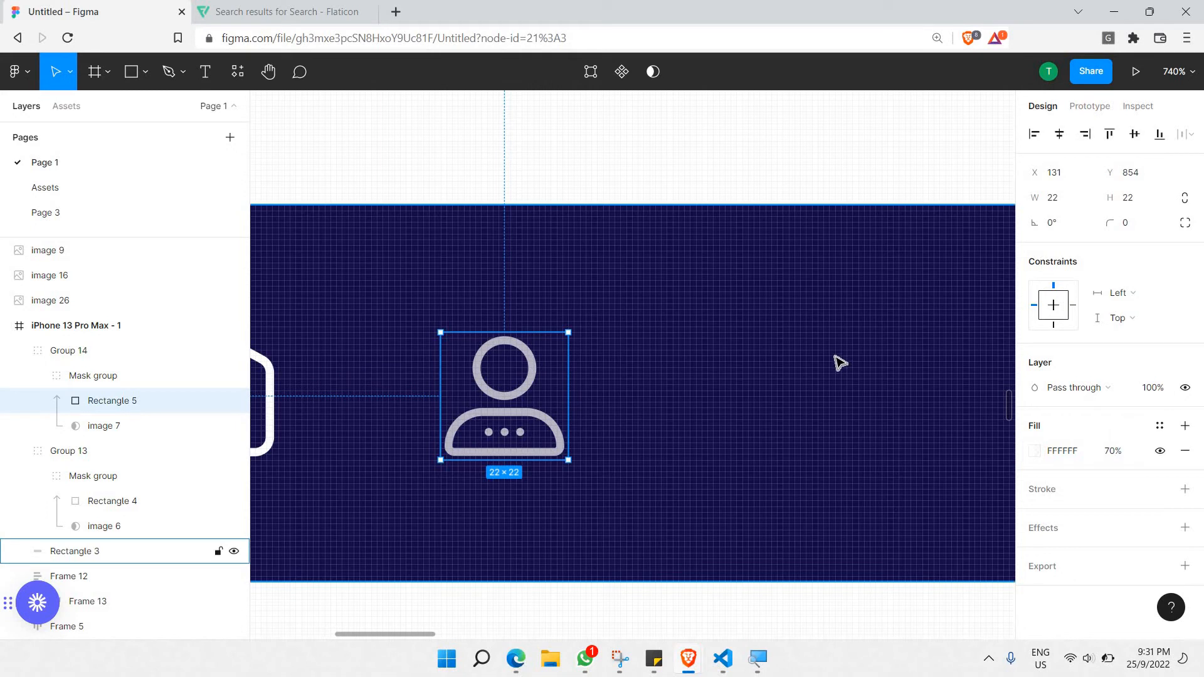
click(840, 362)
scroll(837, 367, down, 5)
Set the fill opacity of the profile icon's white rectangle to 50%.
click(707, 374)
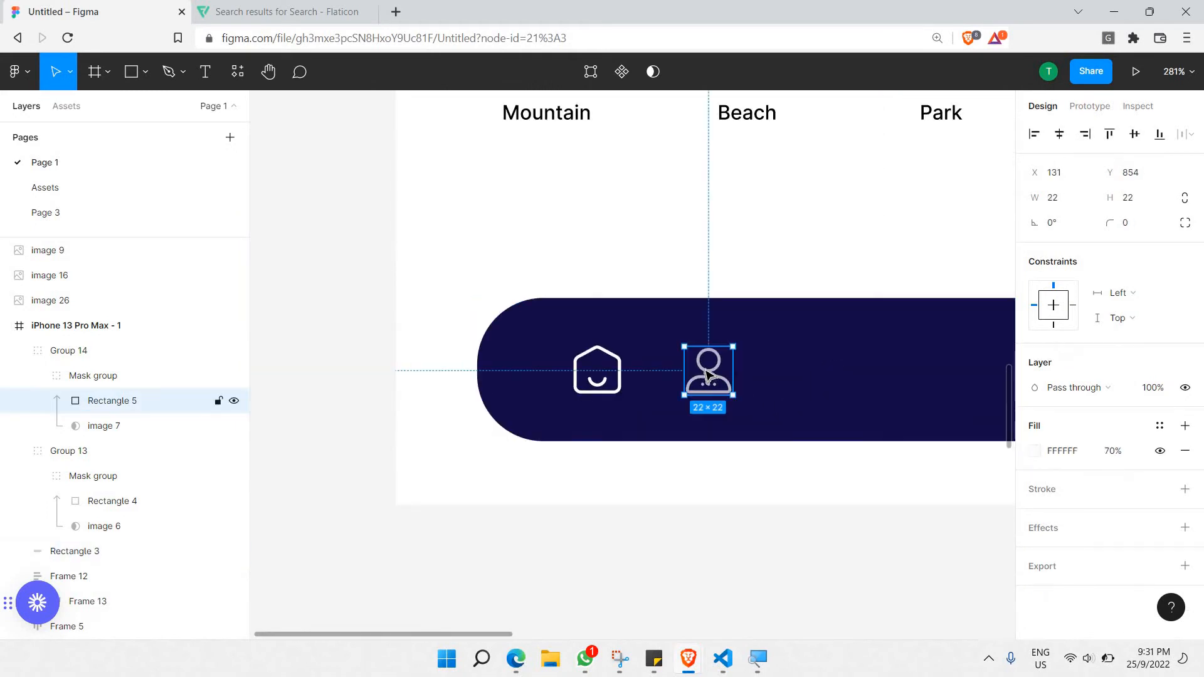
click(1117, 462)
text(50)
key(Return)
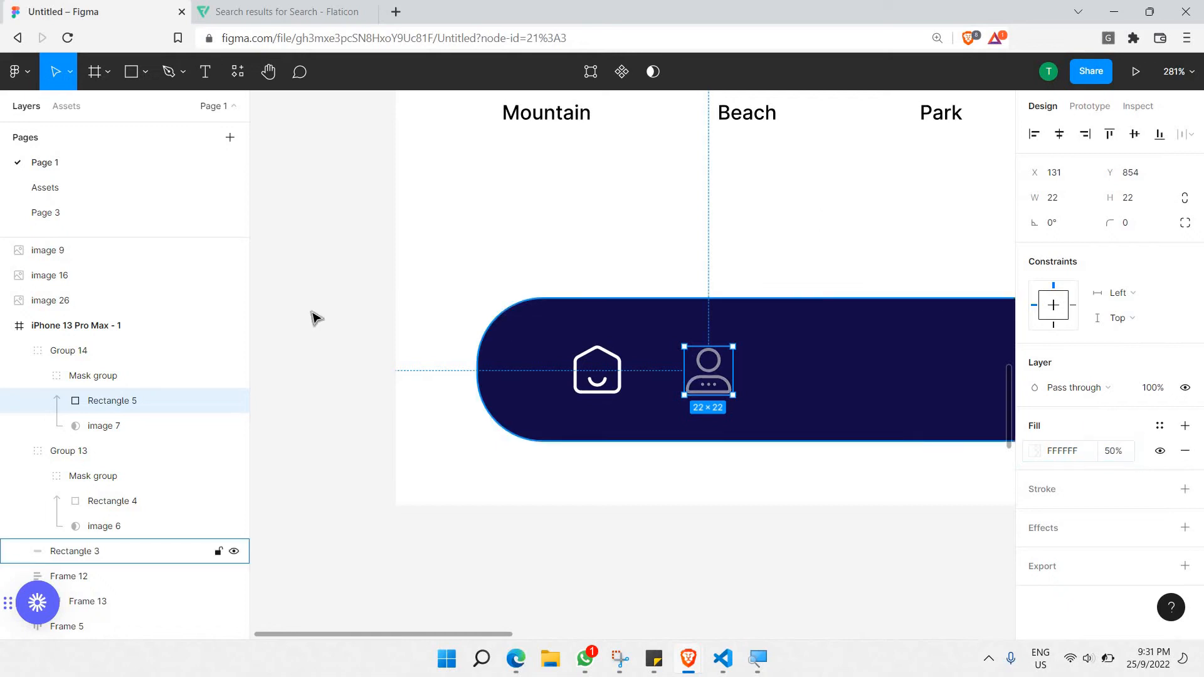
click(308, 293)
Turn the compass icon image below the phone frame into a mask.
scroll(308, 293, down, 2)
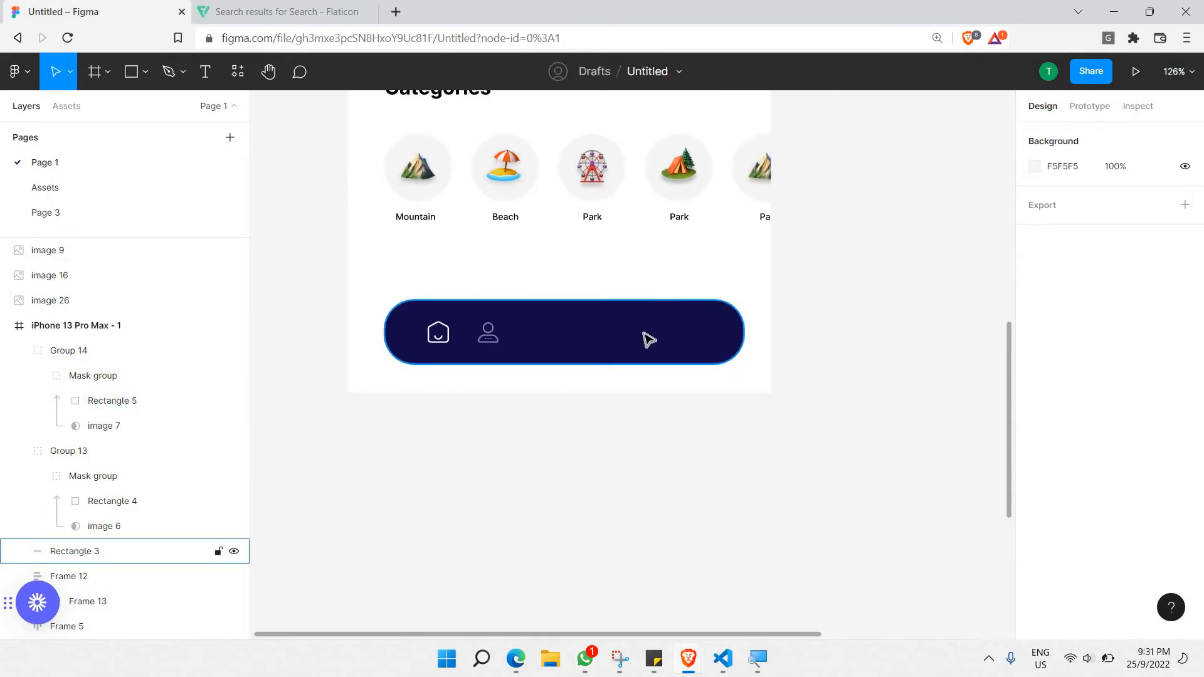
scroll(673, 379, down, 1)
scroll(677, 358, down, 5)
scroll(575, 268, right, 3)
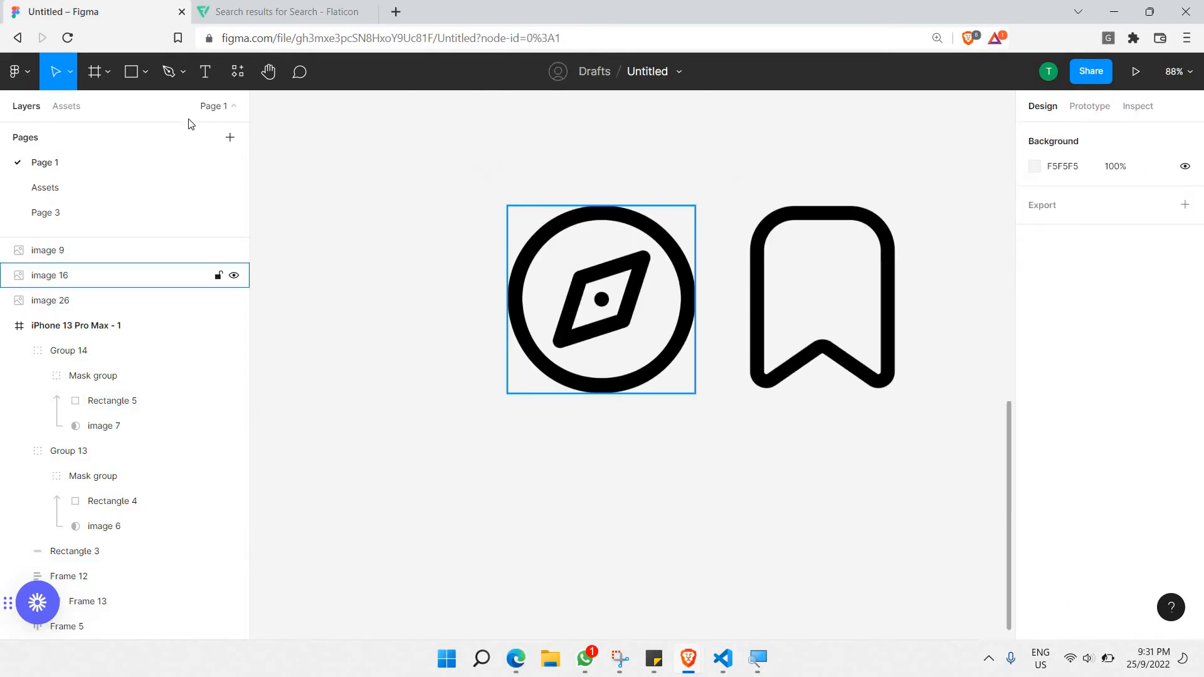
click(666, 264)
right_click(658, 467)
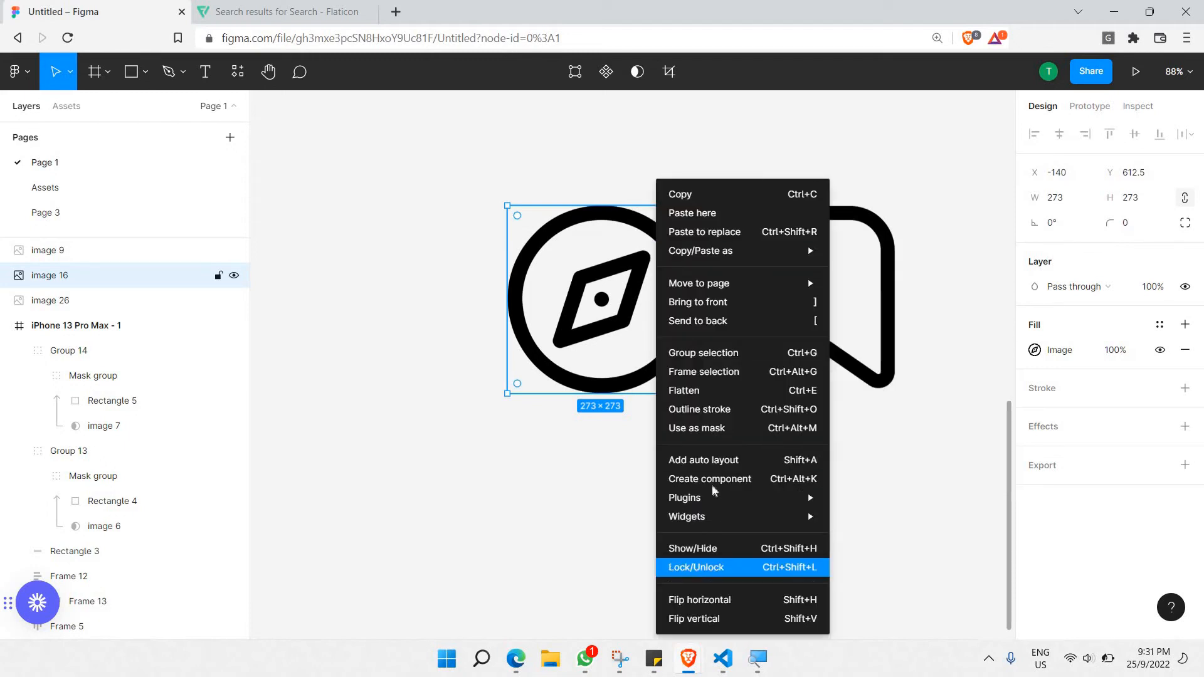
click(815, 427)
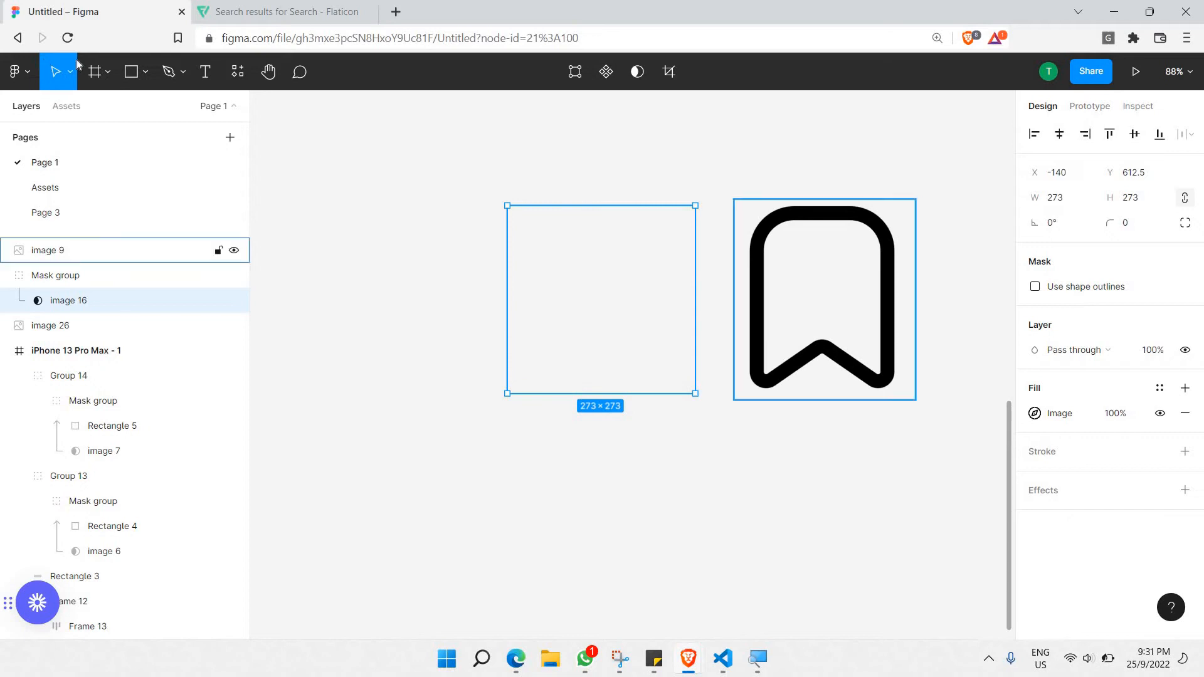
Draw a rectangle of about 295 × 312 over the compass icon and put it inside the mask group above the image.
key(r)
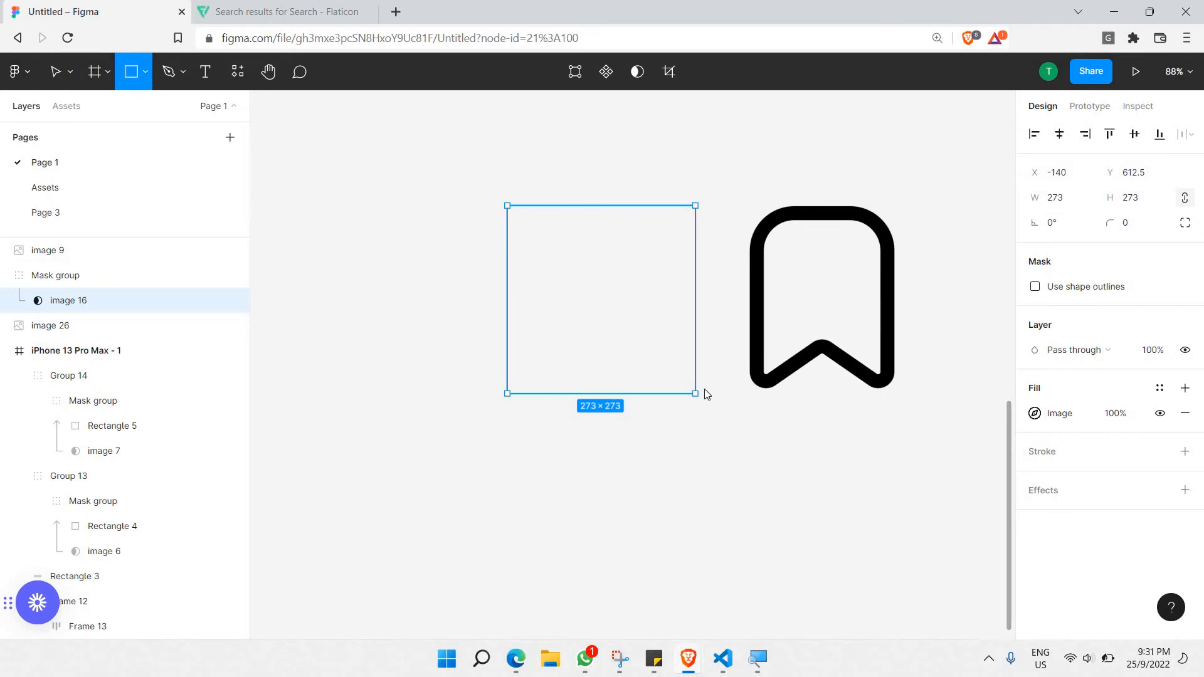
mouse_move(707, 394)
mouse_down()
mouse_move(699, 411)
mouse_move(710, 414)
mouse_up()
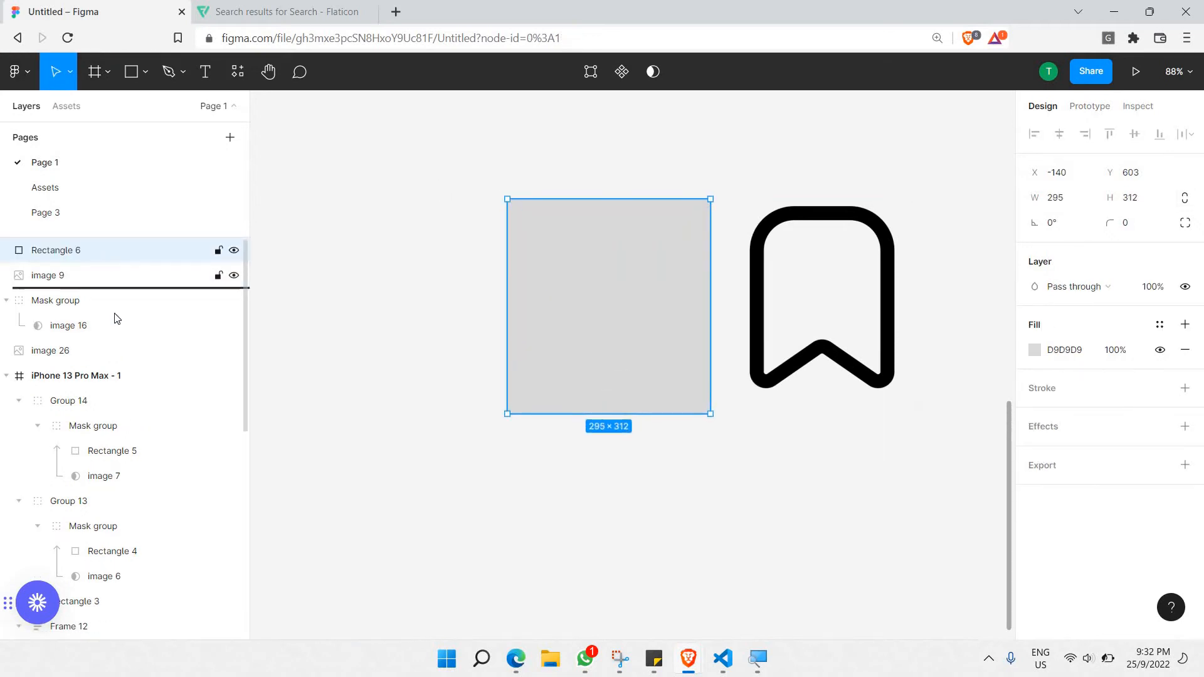
drag(295, 293, 297, 294)
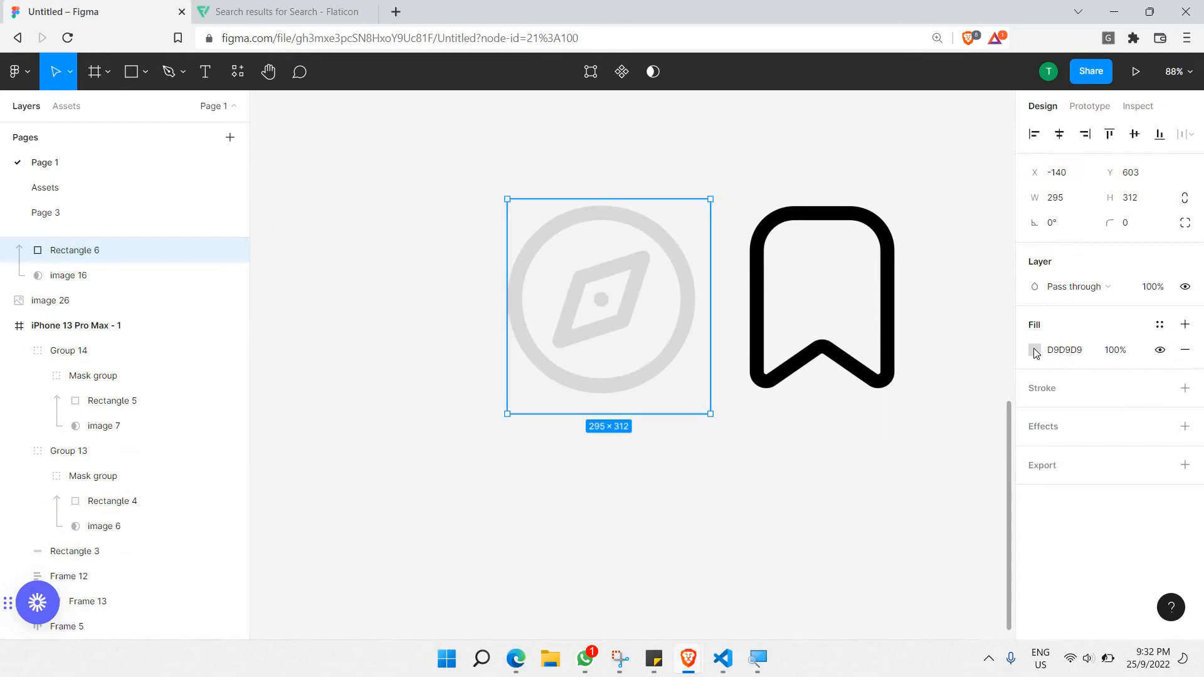
Fill the compass icon's rectangle with FFFFFF at 50% opacity.
click(1035, 351)
drag(837, 305, 778, 162)
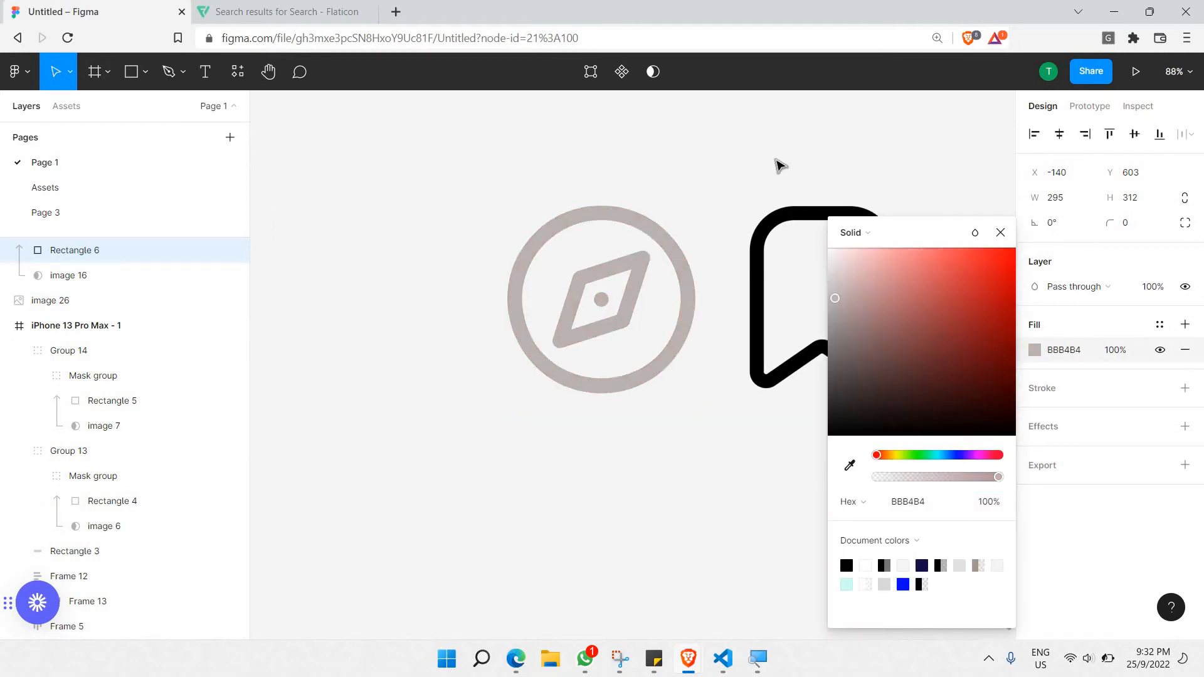
click(1116, 360)
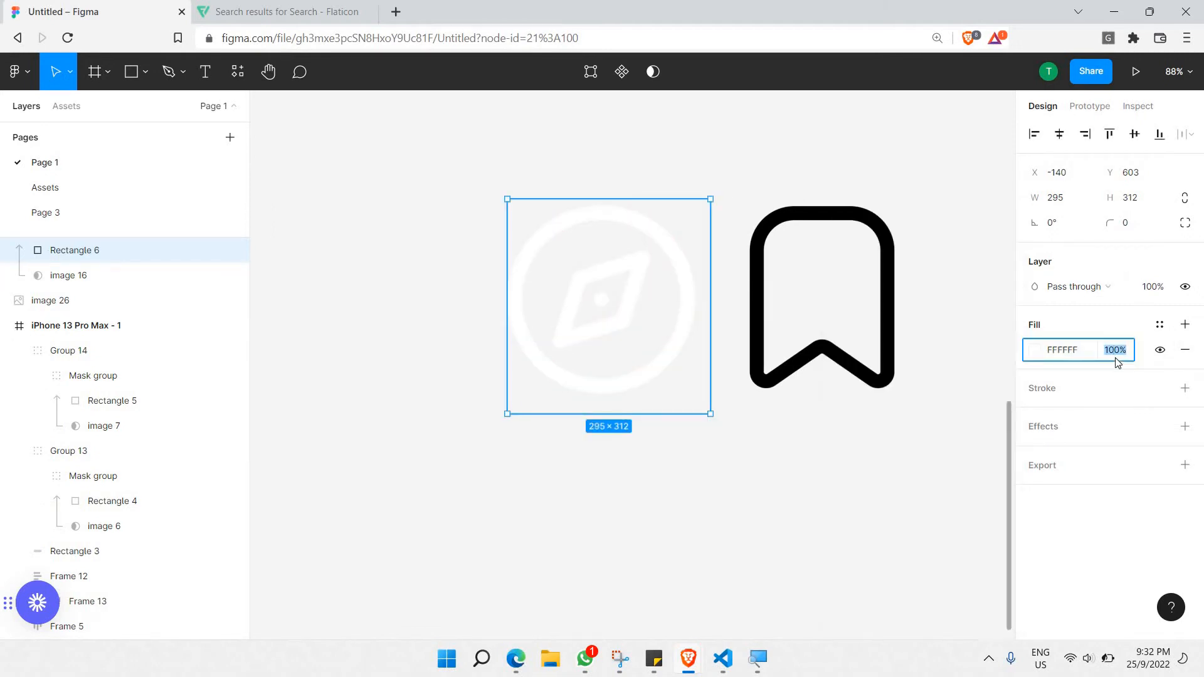
text(50)
key(Return)
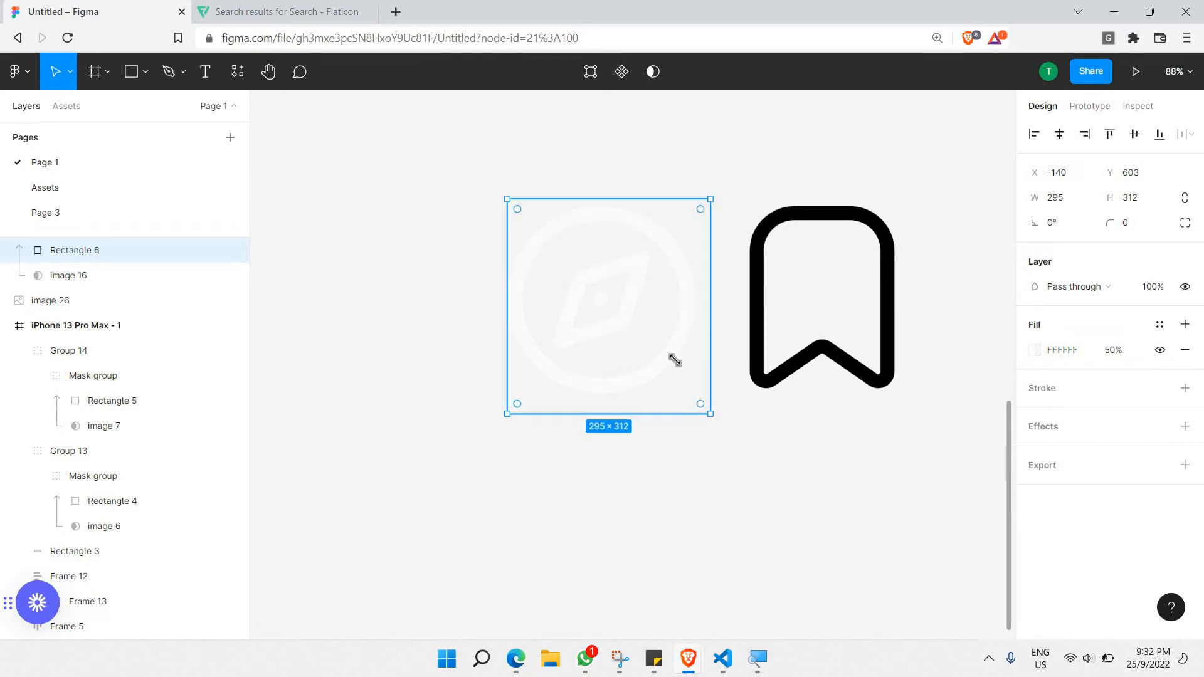
Scale the compass icon's whole mask group down to about 98.5 × 98.5.
drag(710, 414, 631, 313)
key(ctrl+z)
scroll(16, 280, up, 1)
click(7, 276)
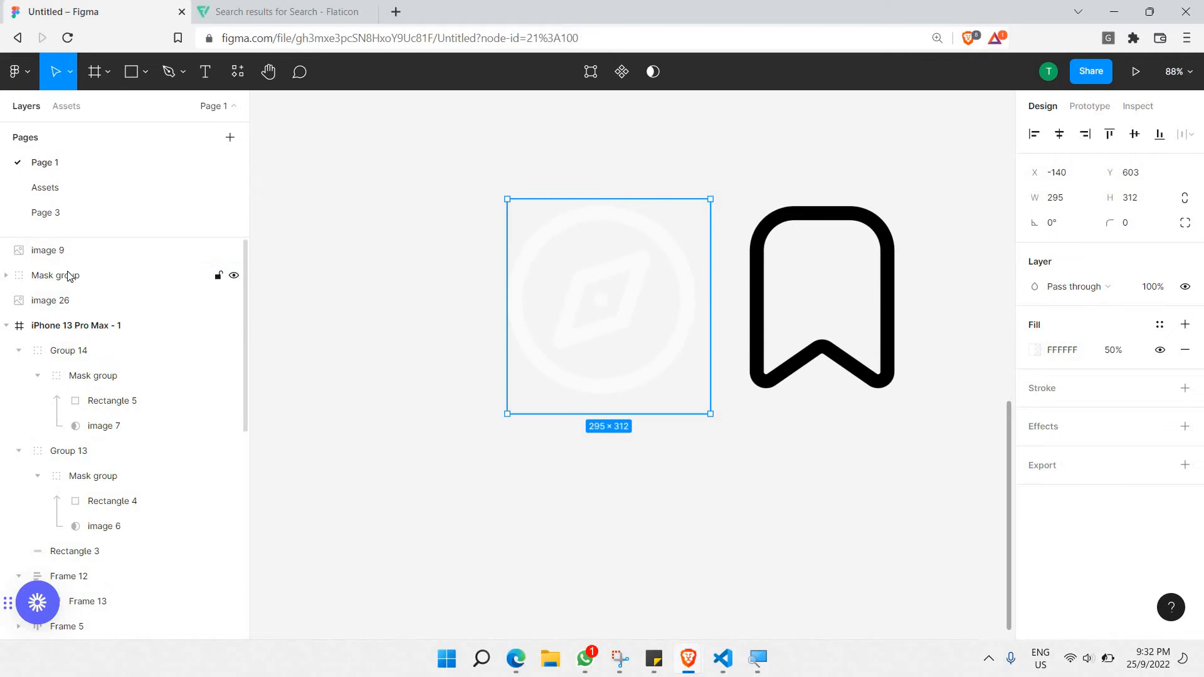
click(617, 375)
drag(565, 274, 564, 272)
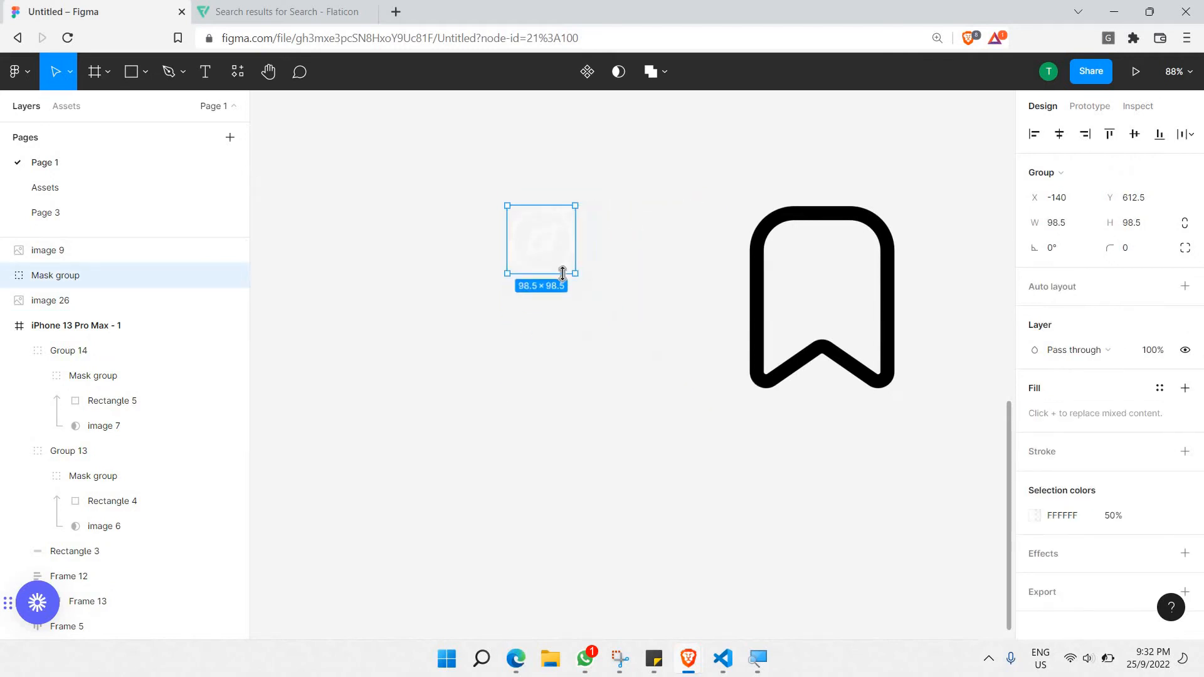
Move the compass icon's mask group onto the profile icon in the navigation bar and scale it to about 37.5 × 37.5.
scroll(564, 271, down, 1)
scroll(556, 488, up, 5)
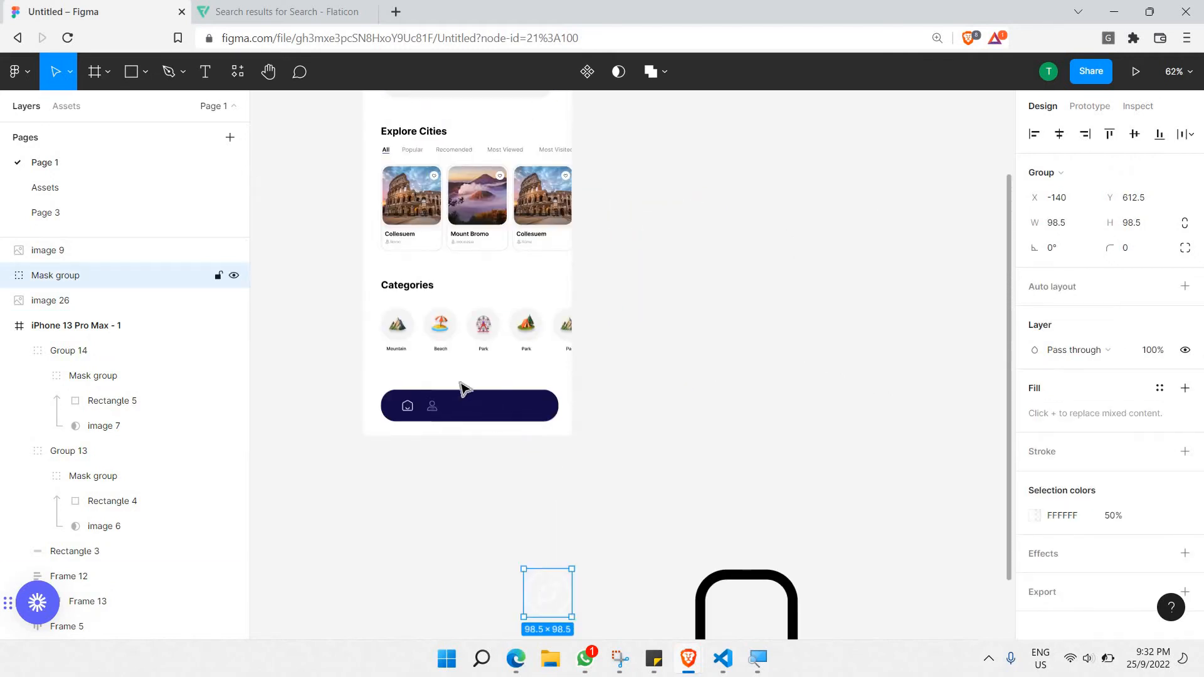
drag(460, 383, 400, 448)
scroll(472, 344, up, 5)
scroll(349, 480, up, 6)
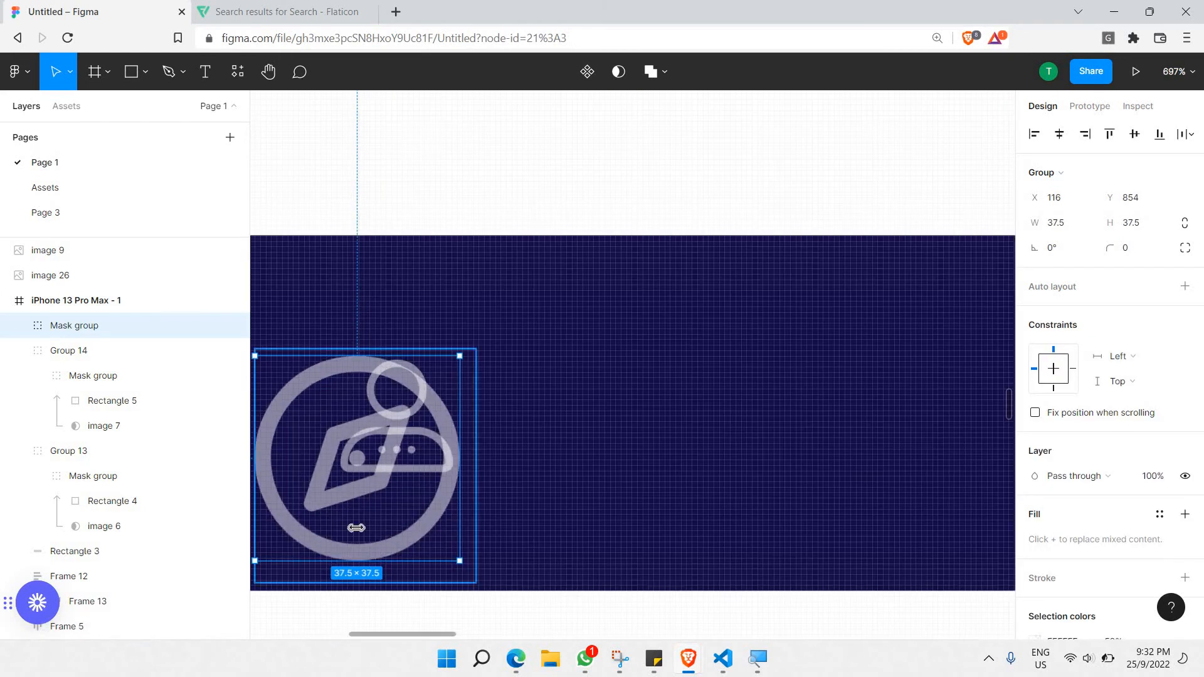
Scale the compass icon to 21 × 21 against the profile icon, and place it beside that icon in the navigation bar.
drag(412, 527, 446, 474)
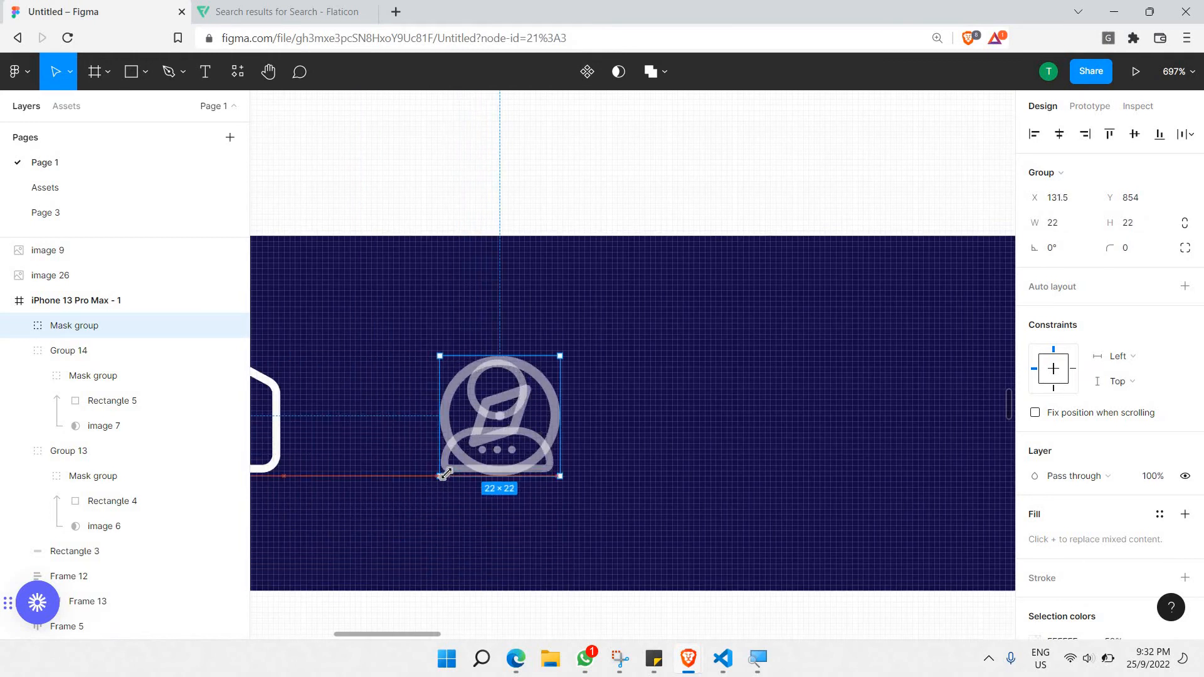
drag(549, 363, 544, 368)
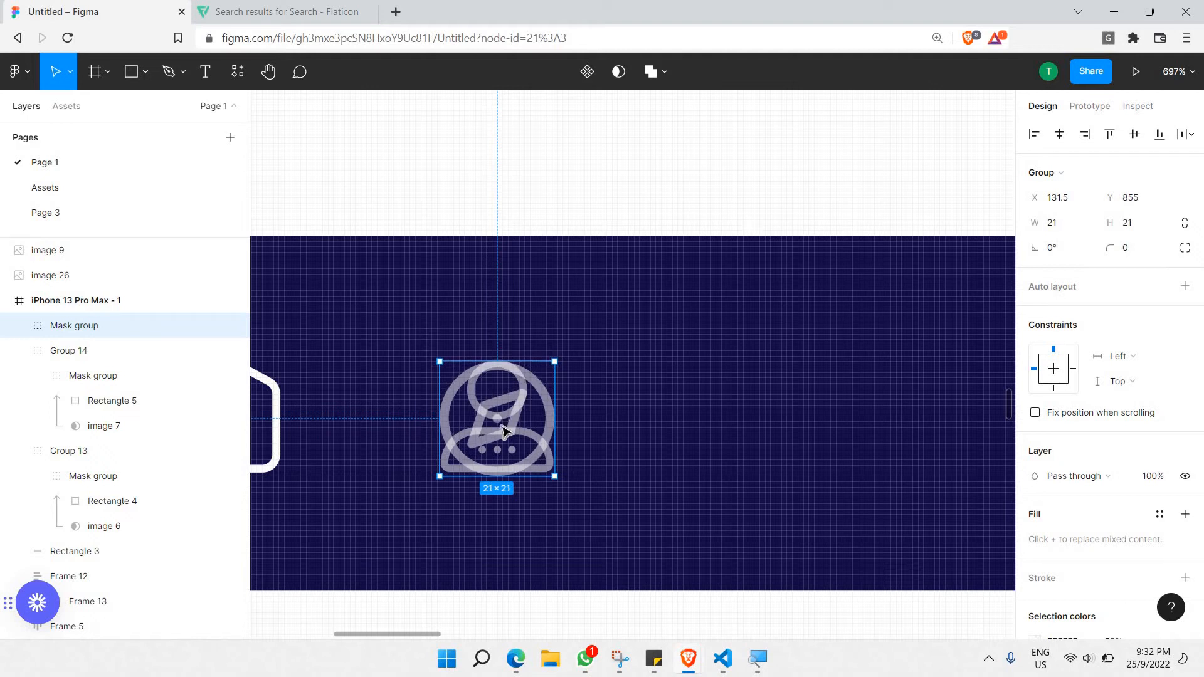
drag(611, 439, 660, 437)
scroll(754, 430, down, 5)
click(686, 351)
scroll(677, 295, right, 3)
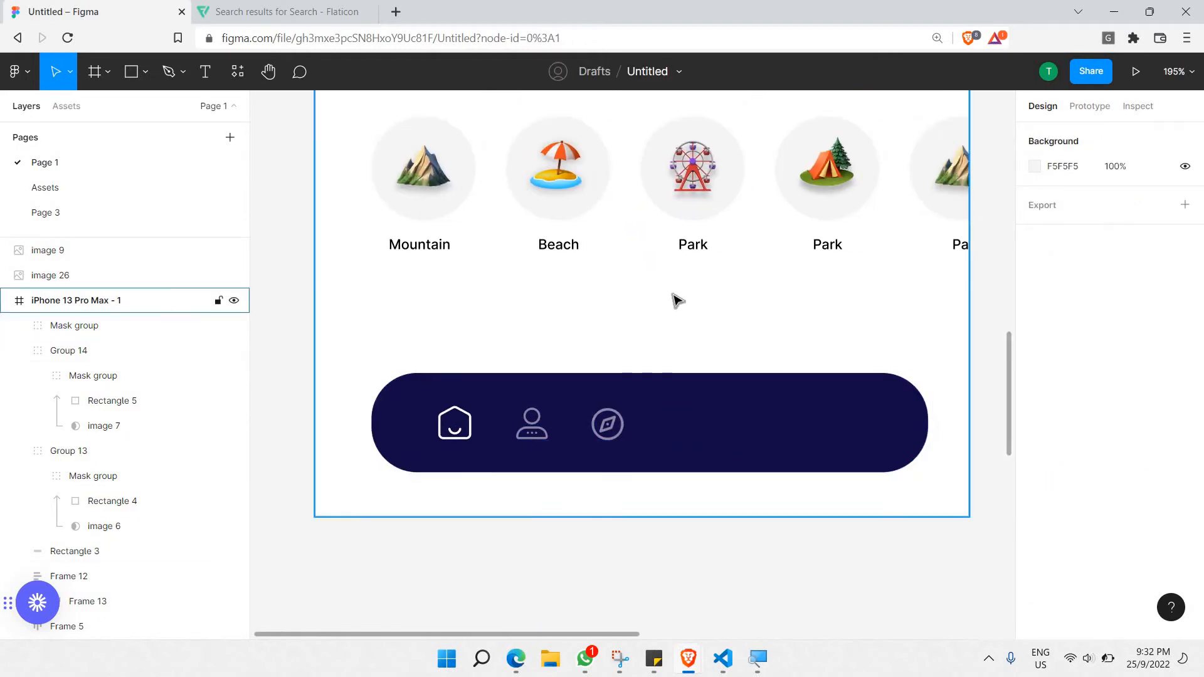
Turn the bookmark icon image below the phone frame into a mask.
scroll(678, 295, down, 5)
scroll(670, 339, right, 10)
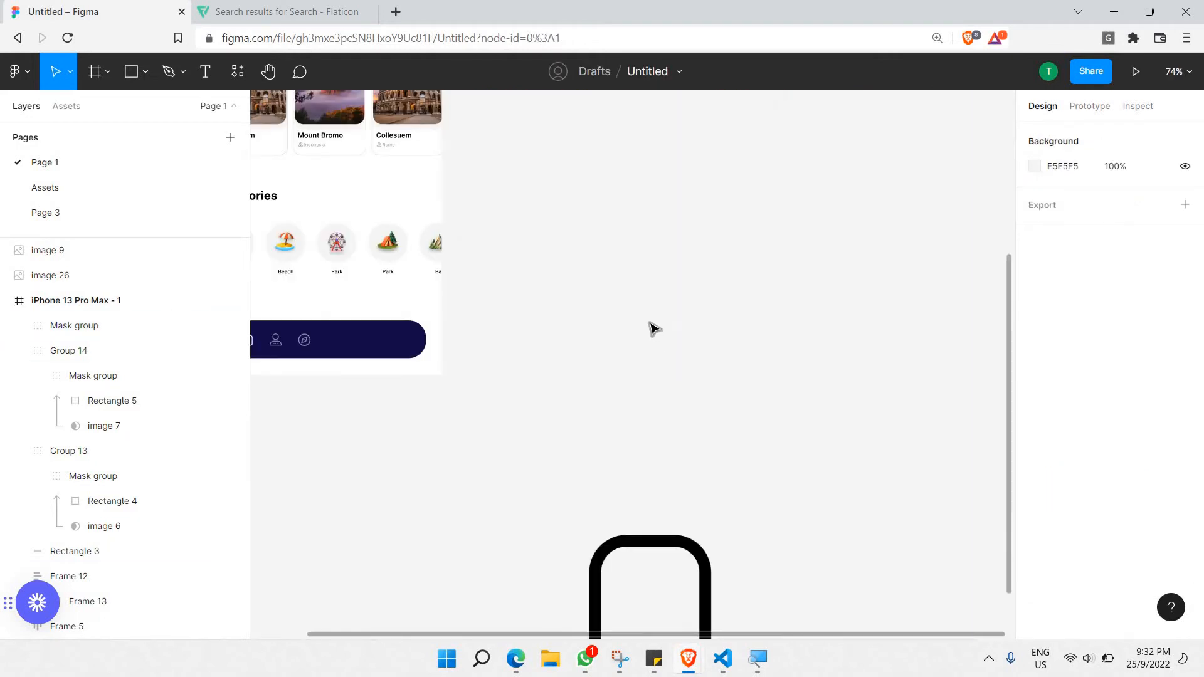
scroll(654, 329, down, 7)
right_click(642, 321)
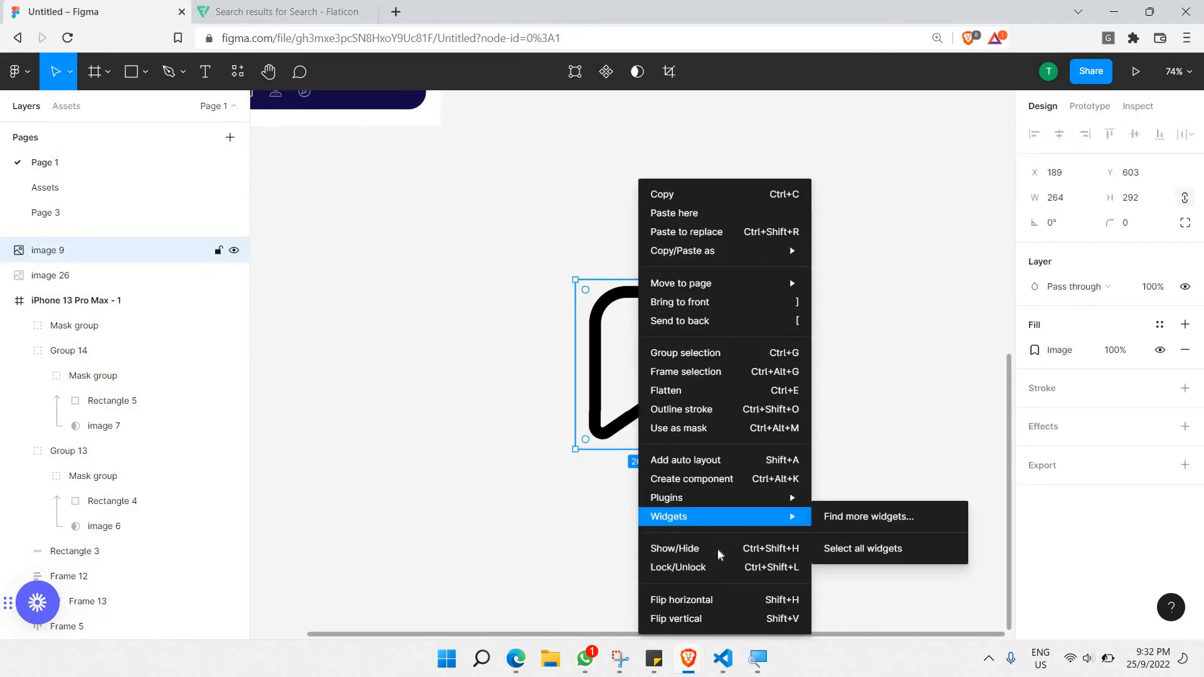
key(ctrl+alt+m)
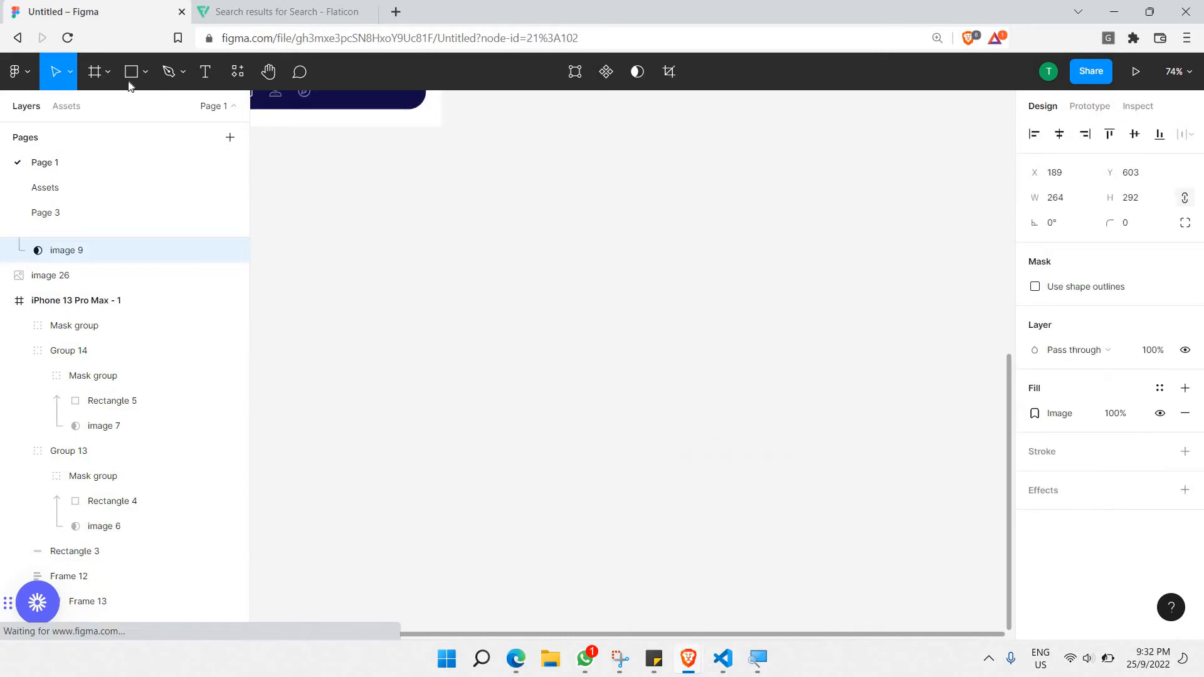
Draw a rectangle of about 497 × 436 over the bookmark icon, inside its mask group above the image, and fill it FFFFFF.
key(r)
drag(844, 520, 555, 267)
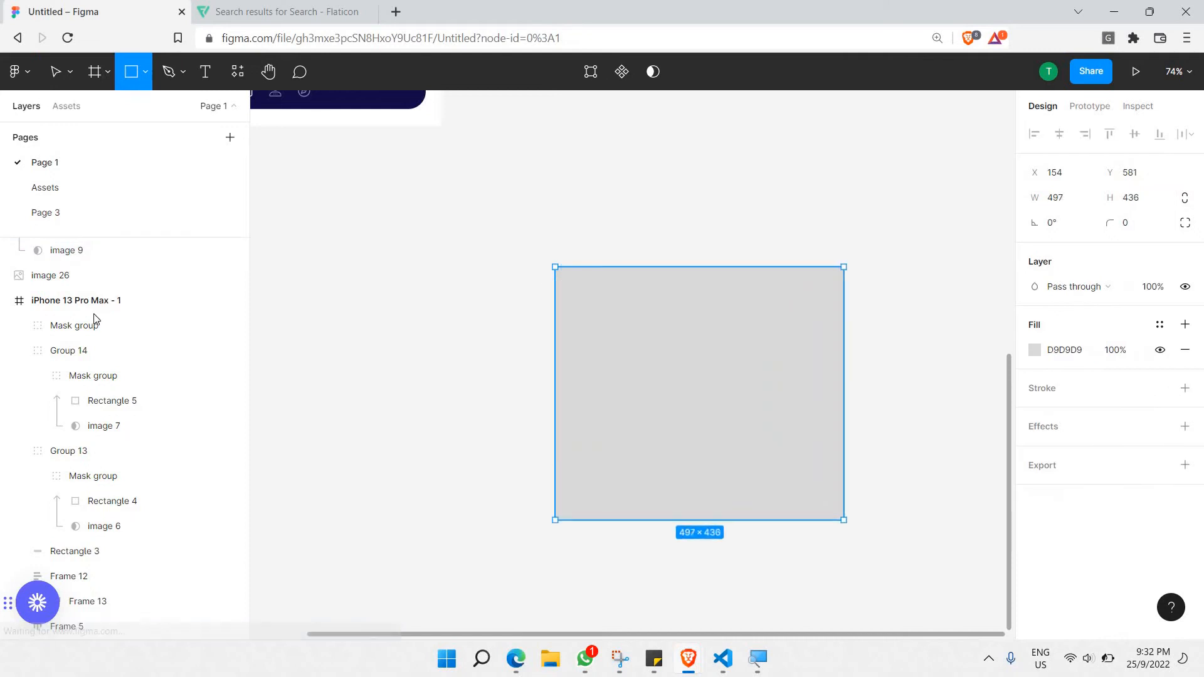
click(1035, 349)
text(FFFFFF)
key(Escape)
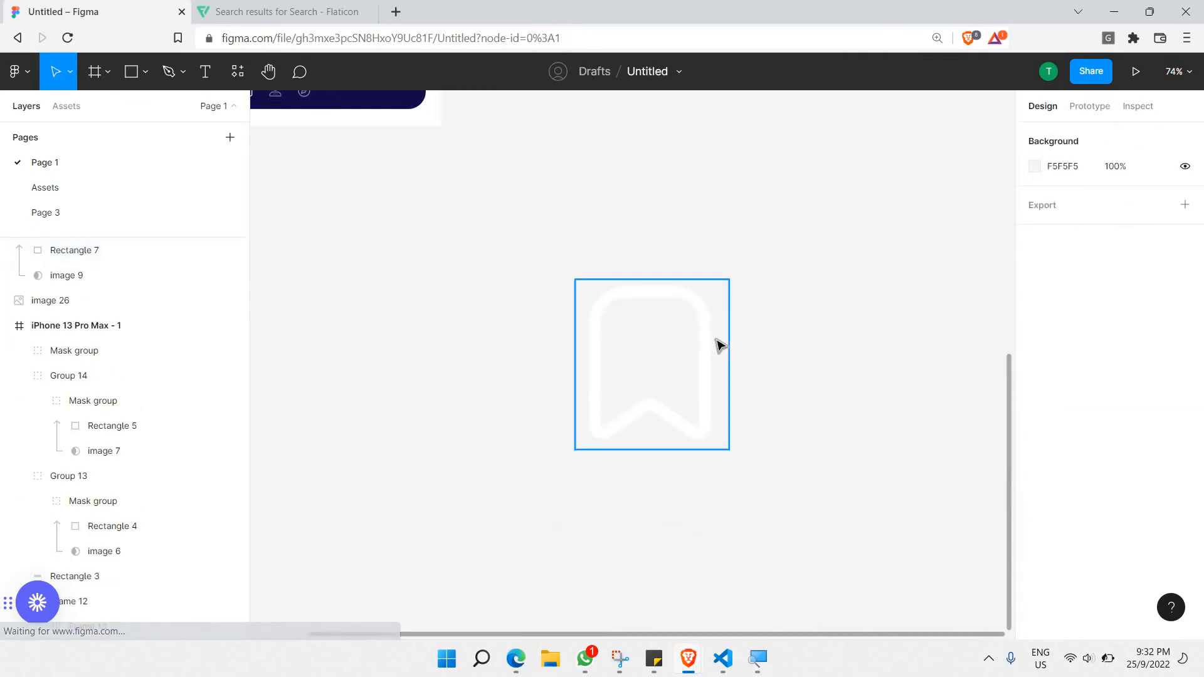
Scale the bookmark icon's mask group down to about 75 × 83 and move it over the compass icon in the navigation bar.
click(715, 380)
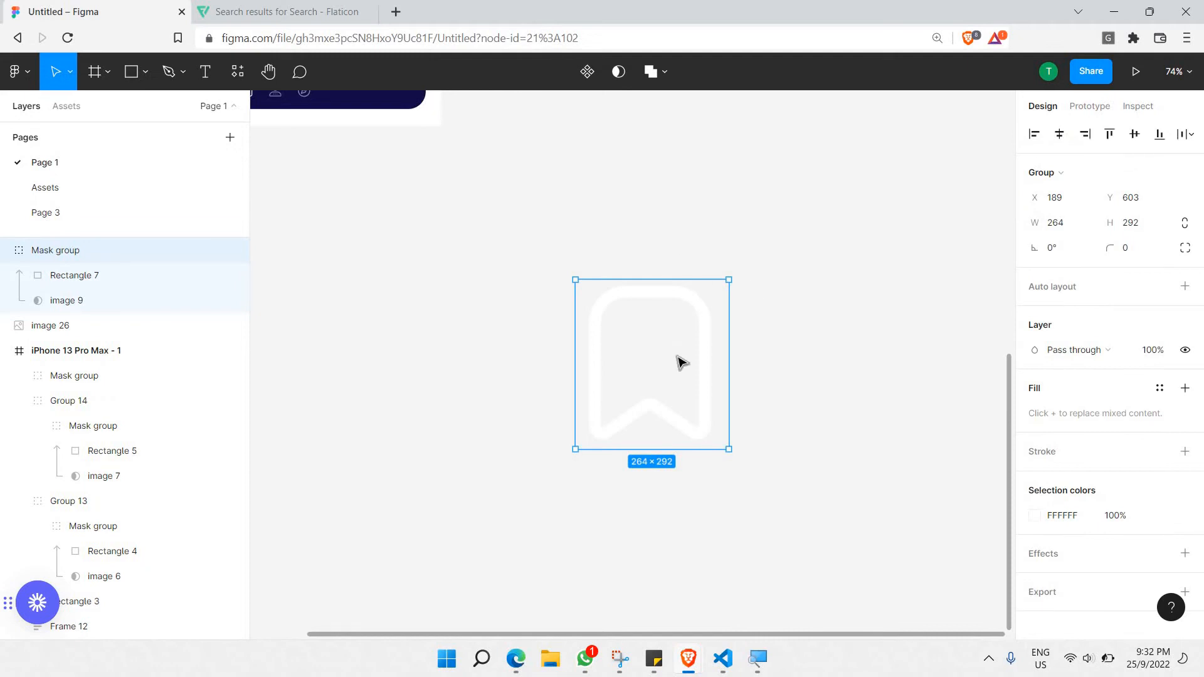
click(739, 384)
drag(879, 521, 578, 217)
drag(612, 330, 545, 212)
scroll(588, 310, up, 2)
scroll(597, 358, up, 5)
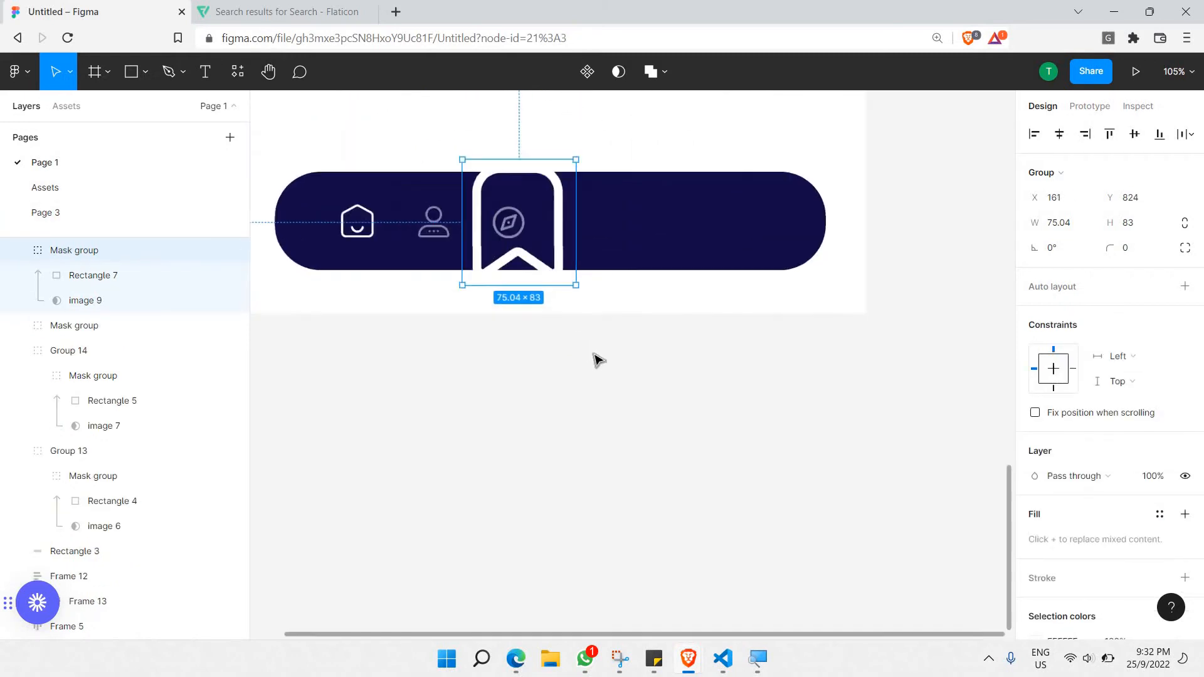
Scale the bookmark icon's mask group down to about 21.7 × 24 against the compass icon.
drag(528, 272, 461, 188)
scroll(477, 175, up, 3)
scroll(361, 208, up, 3)
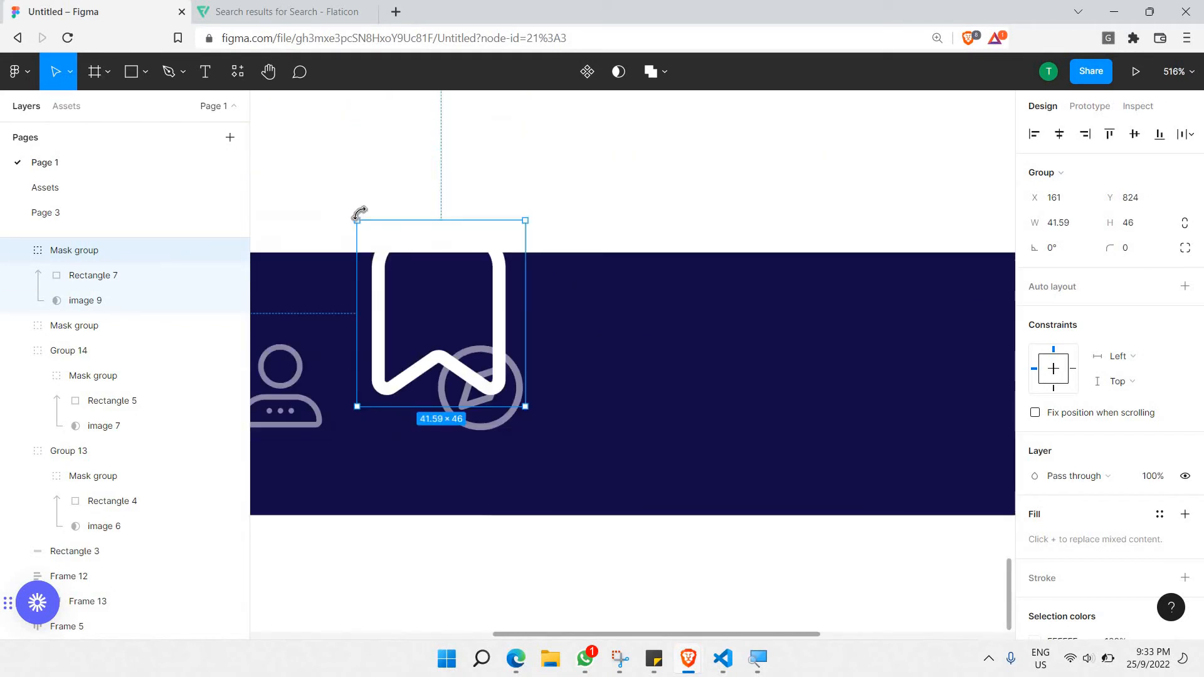
drag(401, 271, 454, 353)
key(ctrl+z)
key(ctrl+z)
Shrink the white rectangle inside the bookmark's mask group to 19 × 22 so it fits the icon.
double_click(467, 362)
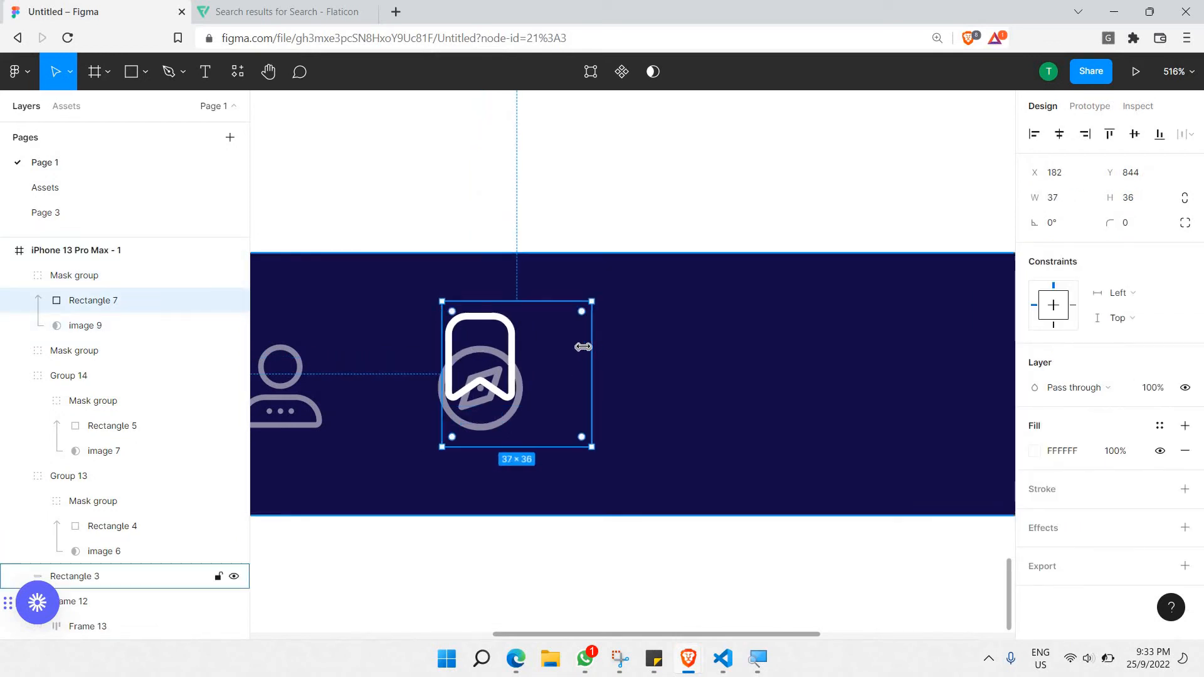
drag(583, 347, 519, 364)
drag(476, 427, 479, 407)
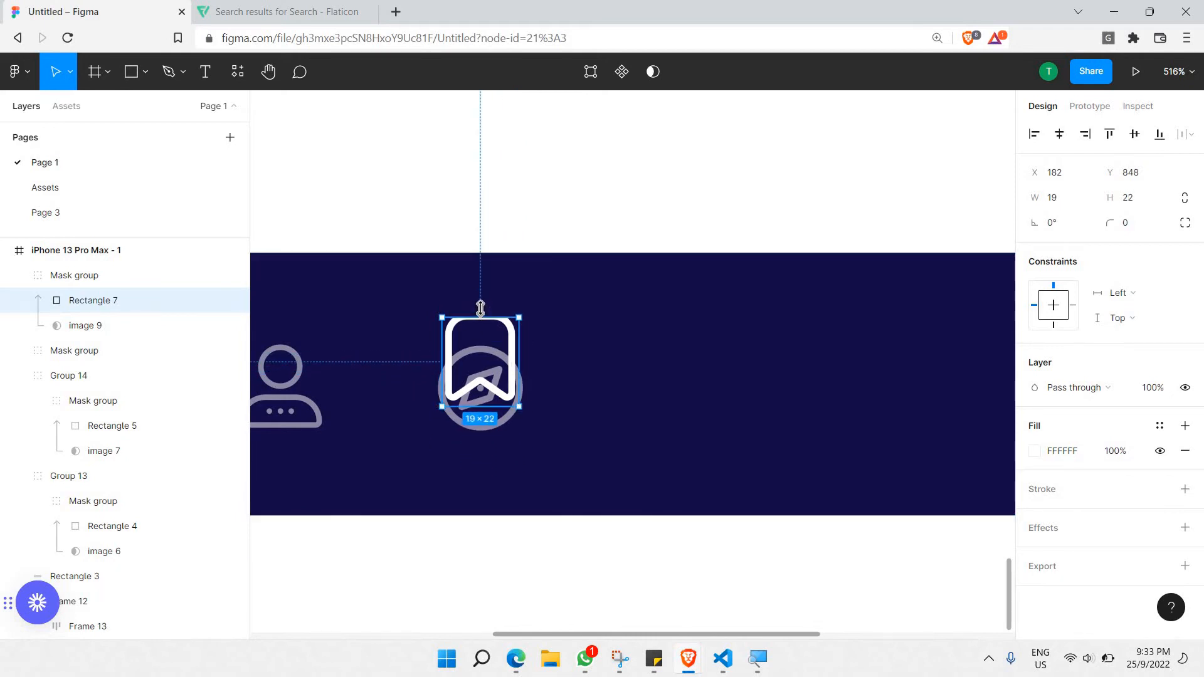
key(Escape)
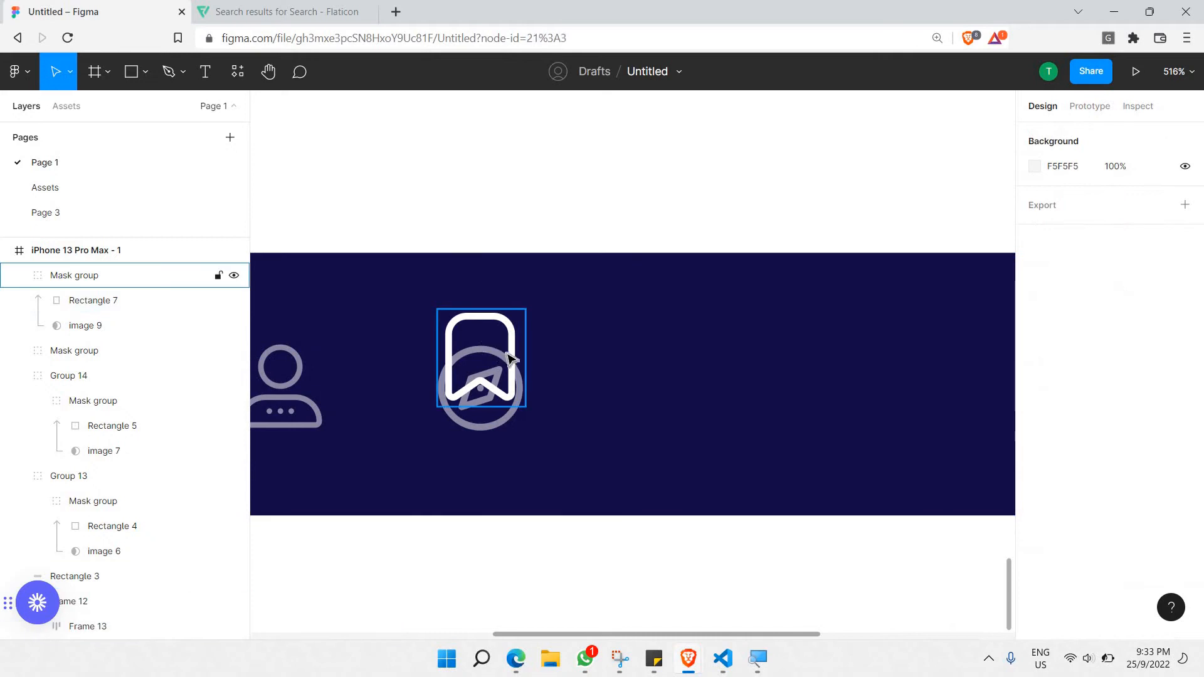
Align the bookmark icon vertically with the compass icon, and place it beside that icon at X 236, Y 853.
drag(506, 353, 490, 382)
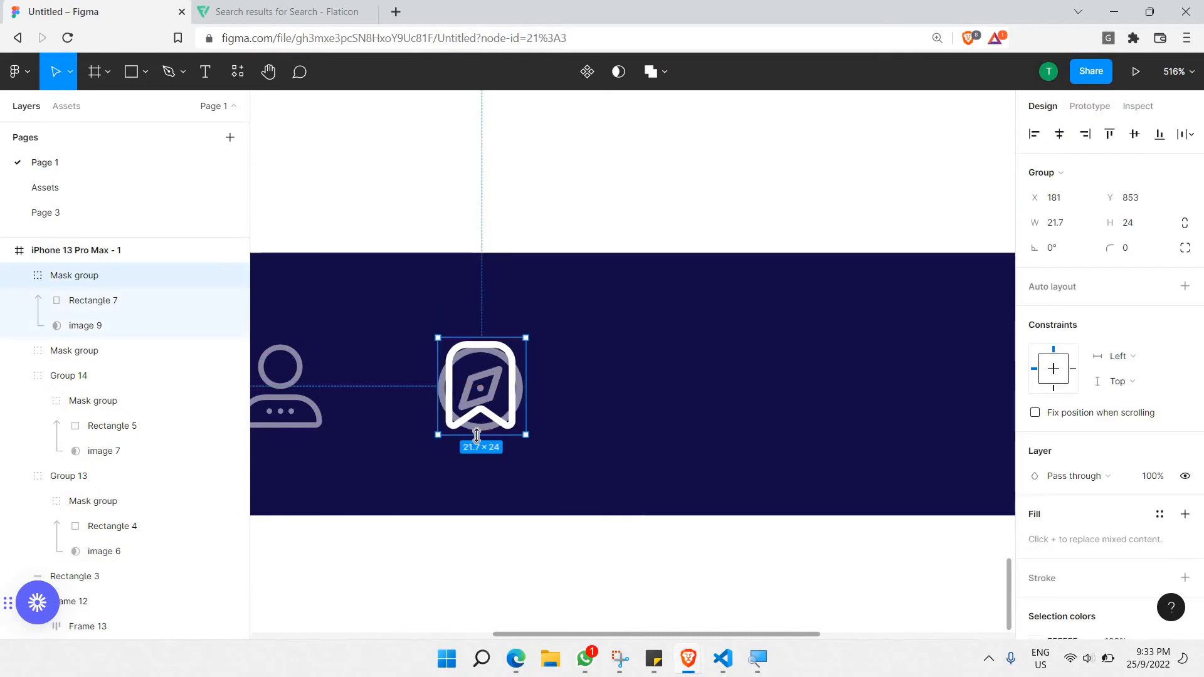
drag(475, 434, 476, 431)
key(ctrl+z)
scroll(519, 384, down, 2)
drag(497, 386, 540, 340)
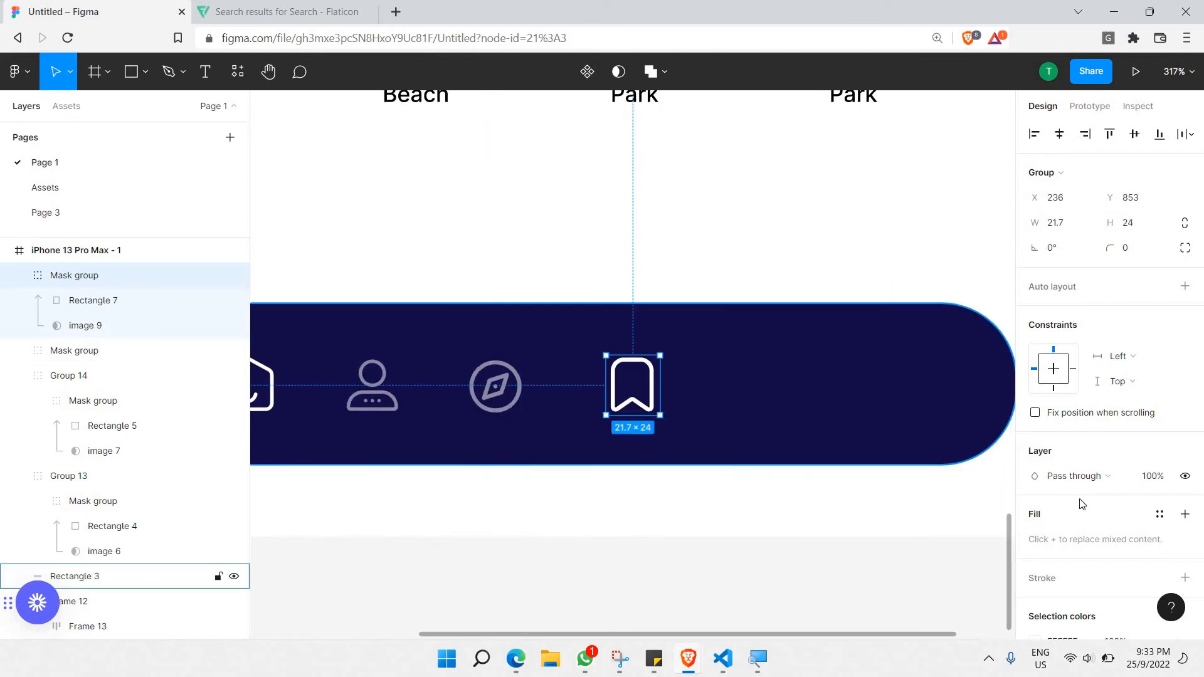
Set the fill opacity of the bookmark icon's white rectangle to 50%.
double_click(626, 383)
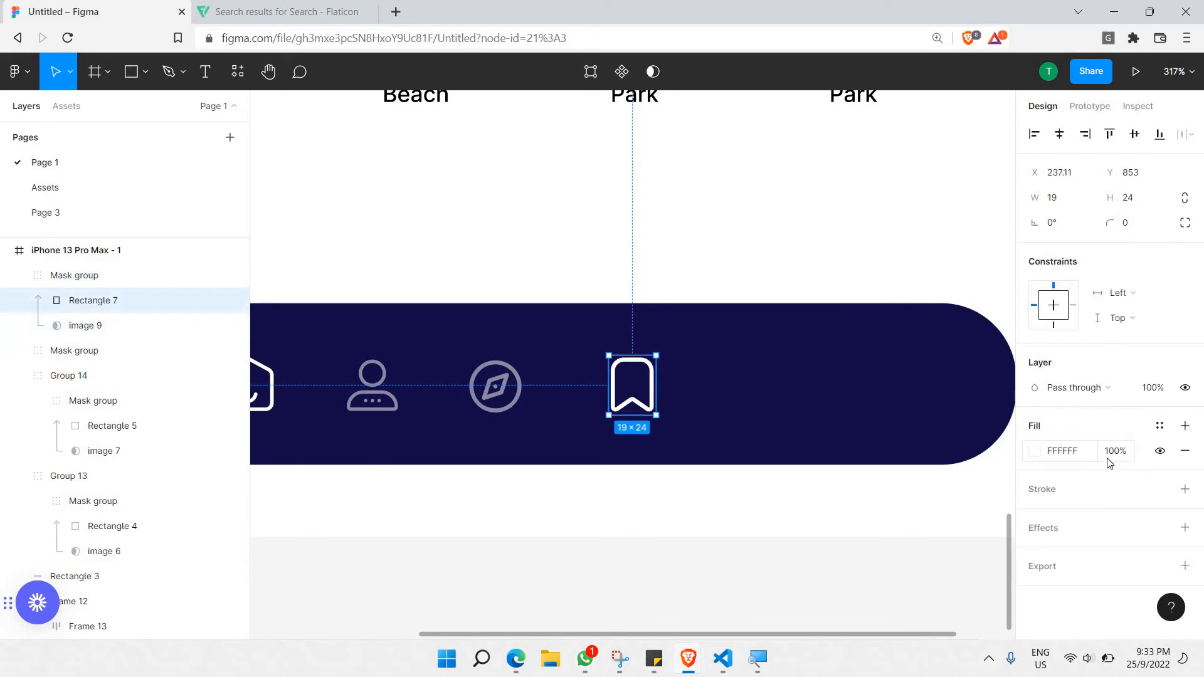
key(Return)
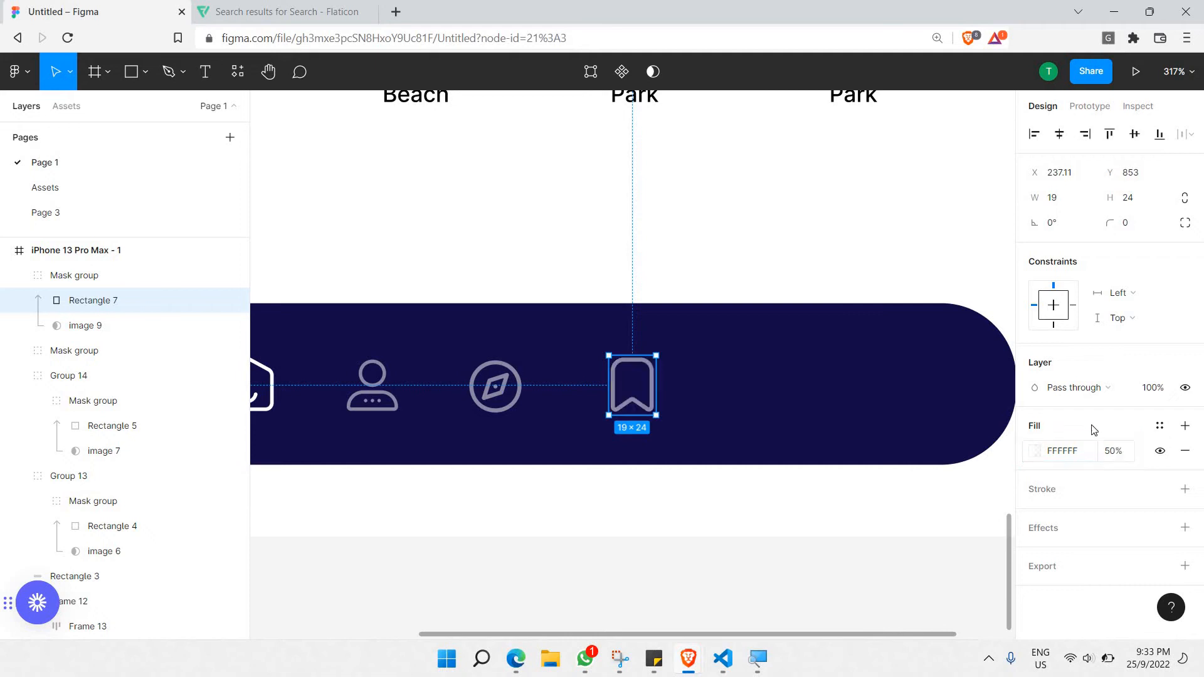
click(820, 247)
scroll(626, 210, down, 5)
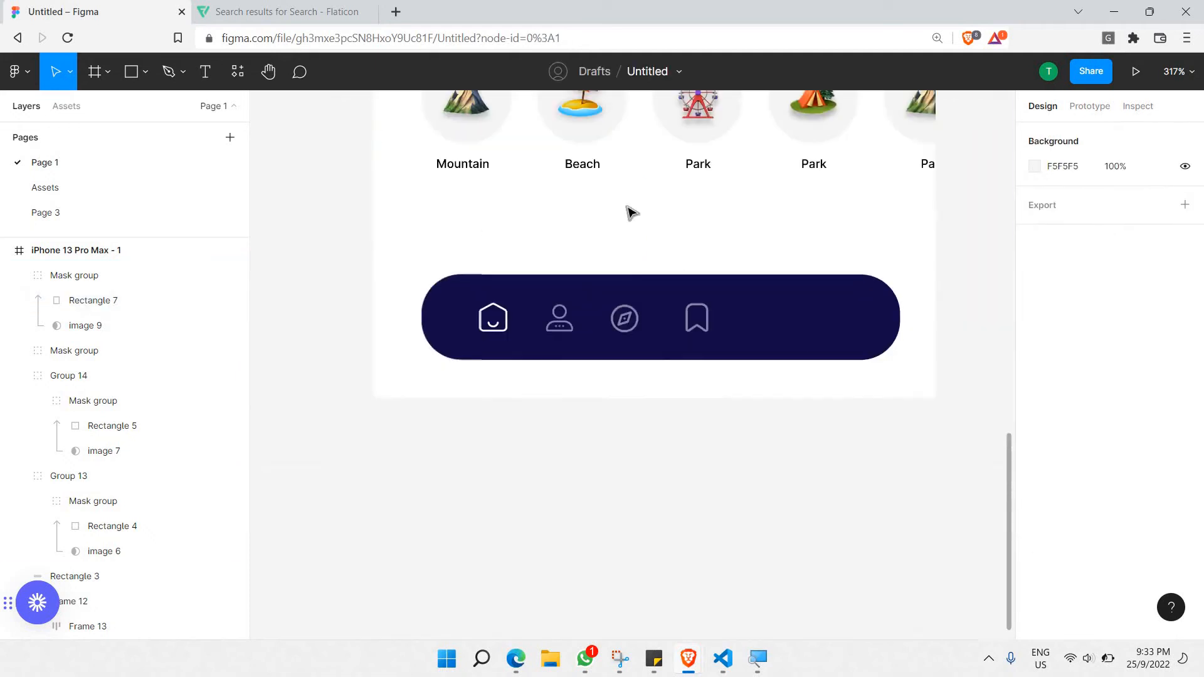
Group the home, profile, compass and bookmark icons in the navigation bar and apply auto layout to the group.
scroll(565, 367, up, 3)
scroll(474, 362, right, 1)
click(488, 361)
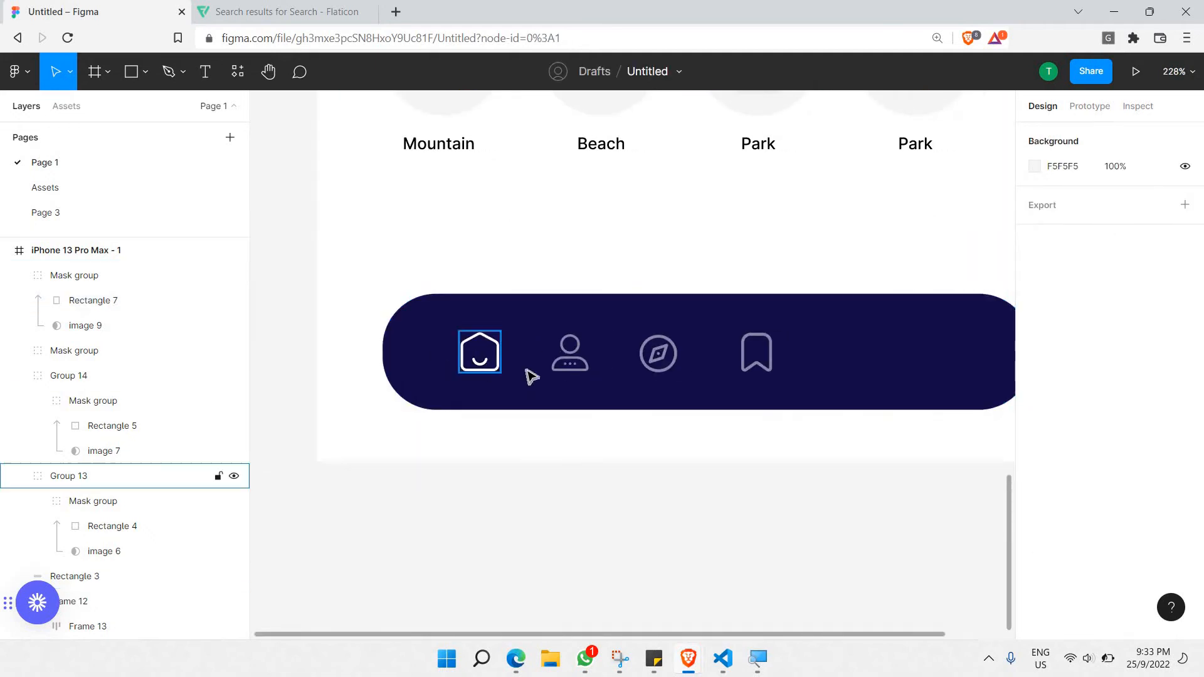
shift+click(569, 353)
shift+click(657, 353)
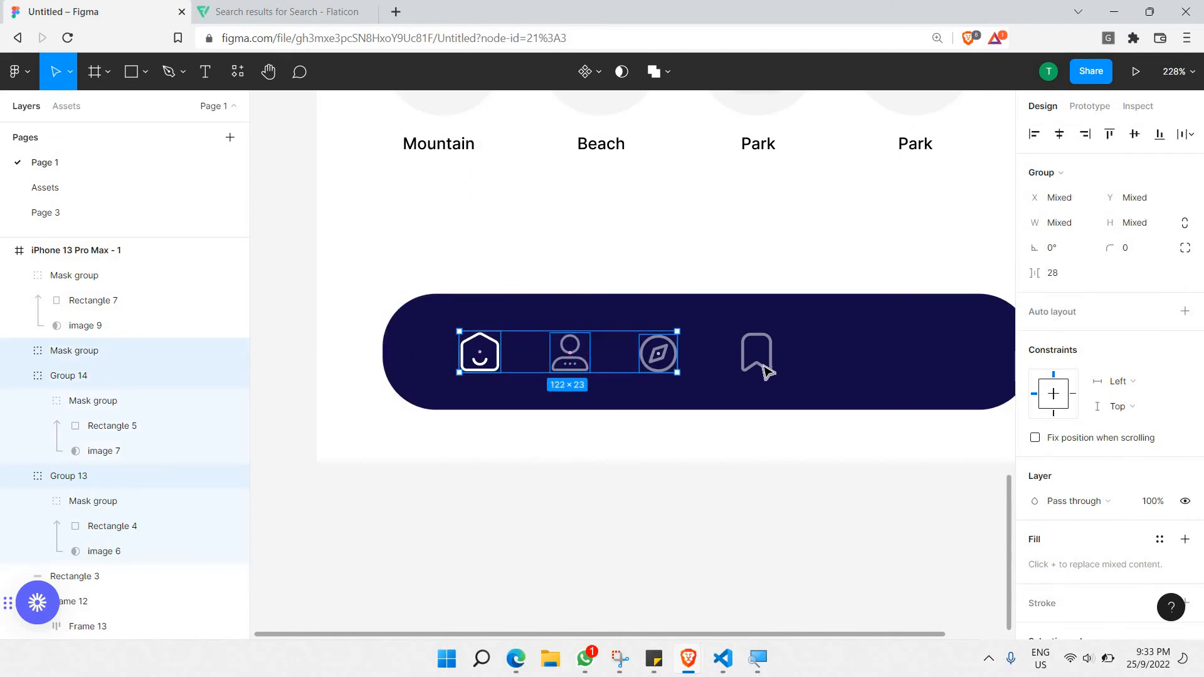
shift+click(758, 354)
right_click(788, 335)
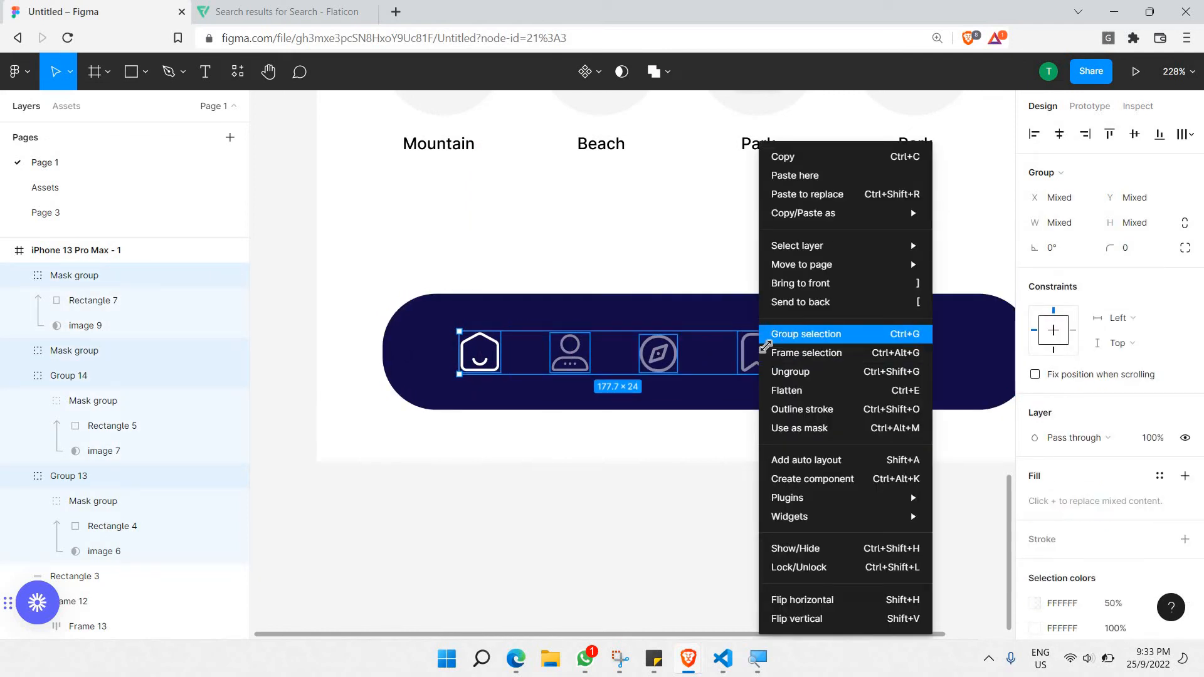
click(767, 342)
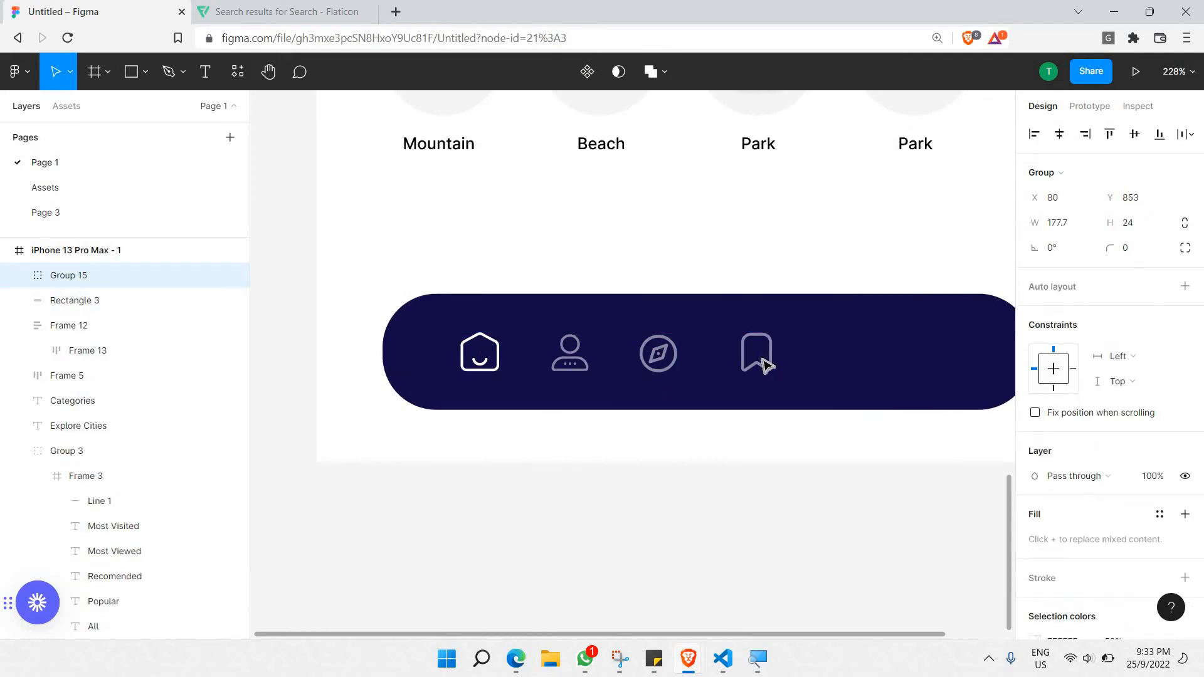
click(1184, 287)
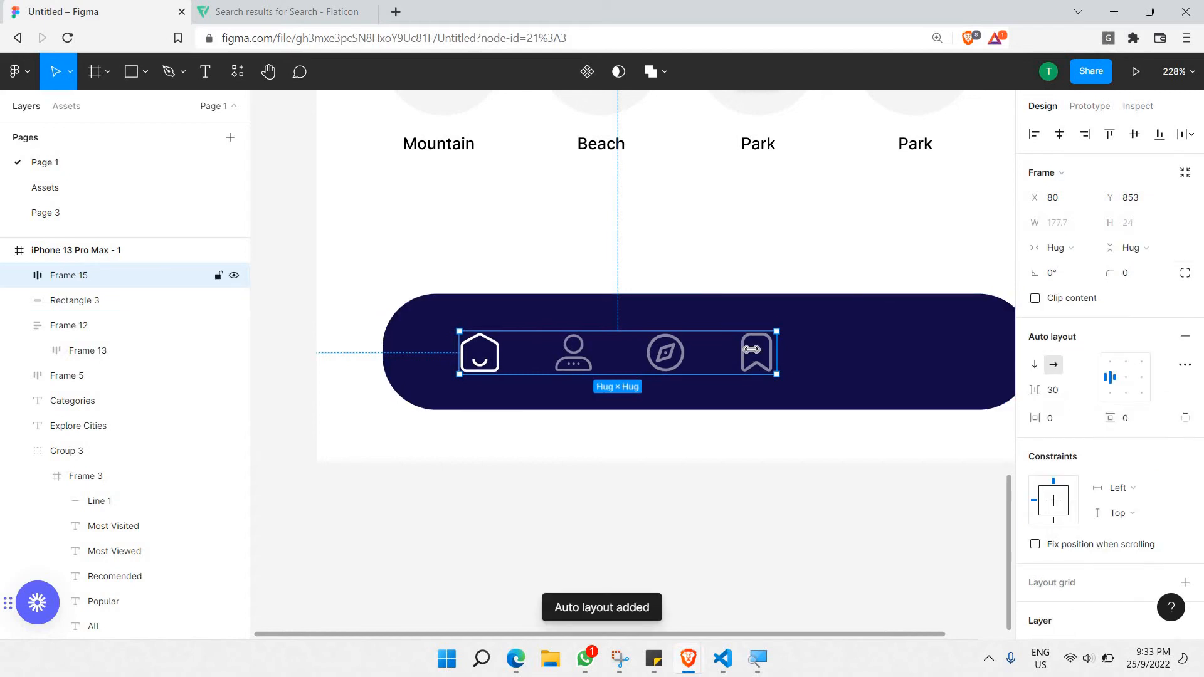
Set the spacing between the navigation icons to 40 and move the icon row to X 115.
scroll(583, 369, right, 2)
scroll(583, 370, right, 2)
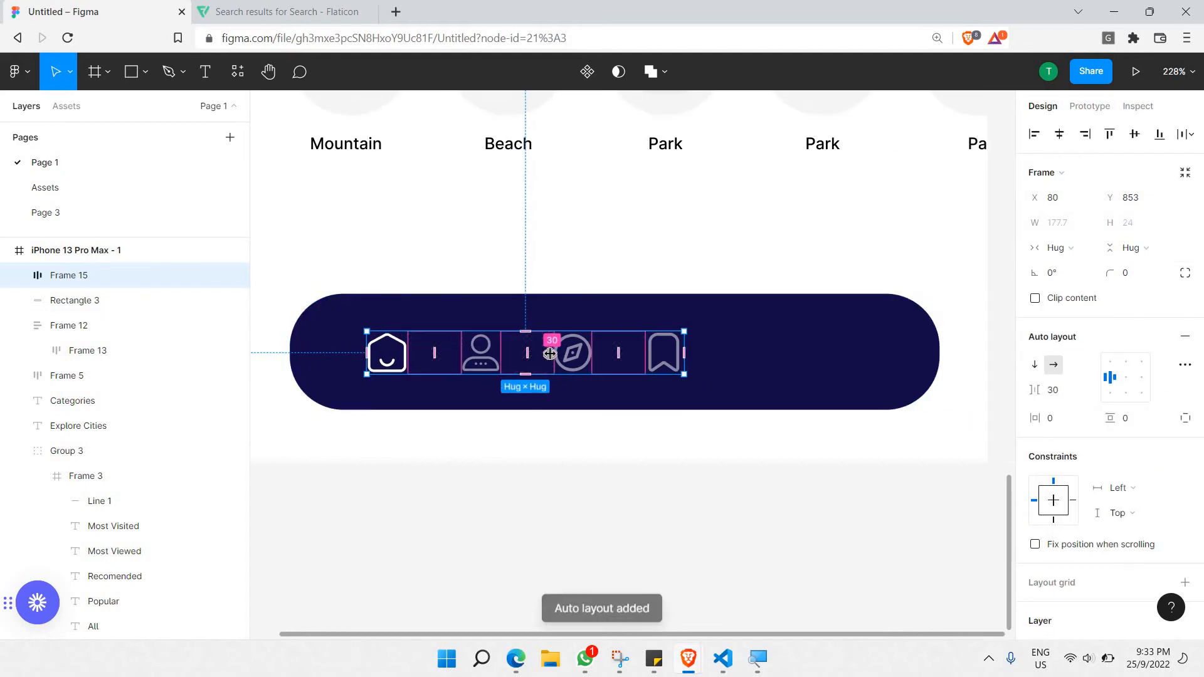
drag(543, 360, 549, 360)
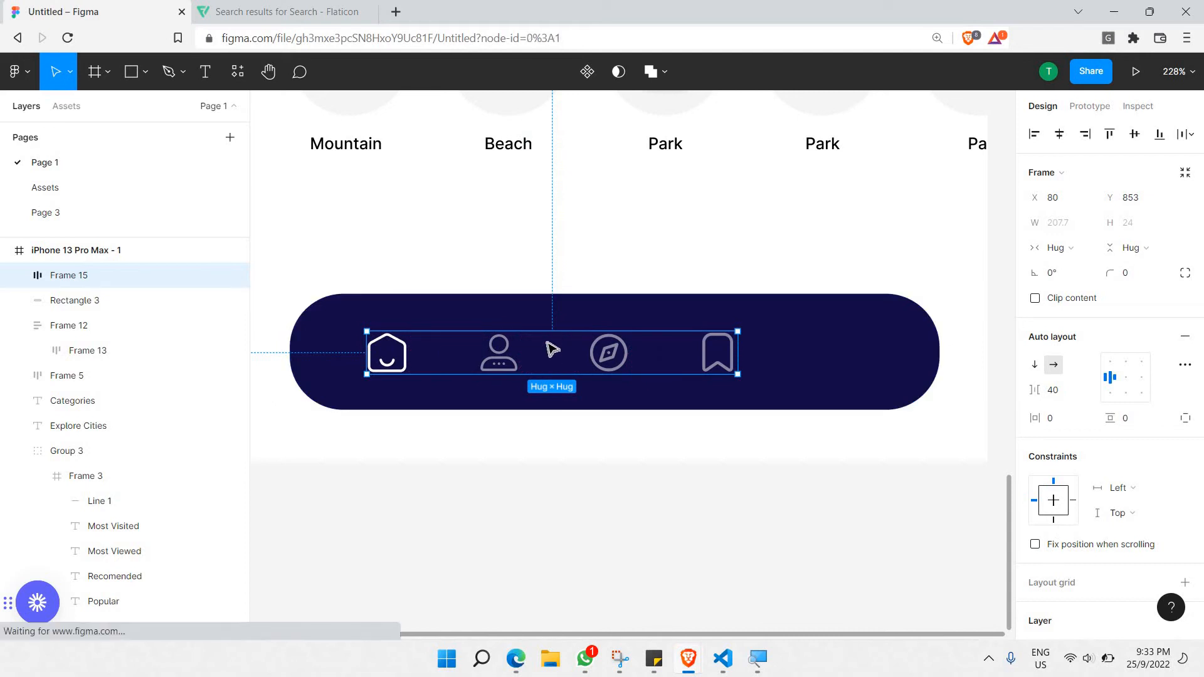
mouse_move(599, 363)
mouse_down()
mouse_move(615, 361)
mouse_move(602, 355)
mouse_up()
click(592, 510)
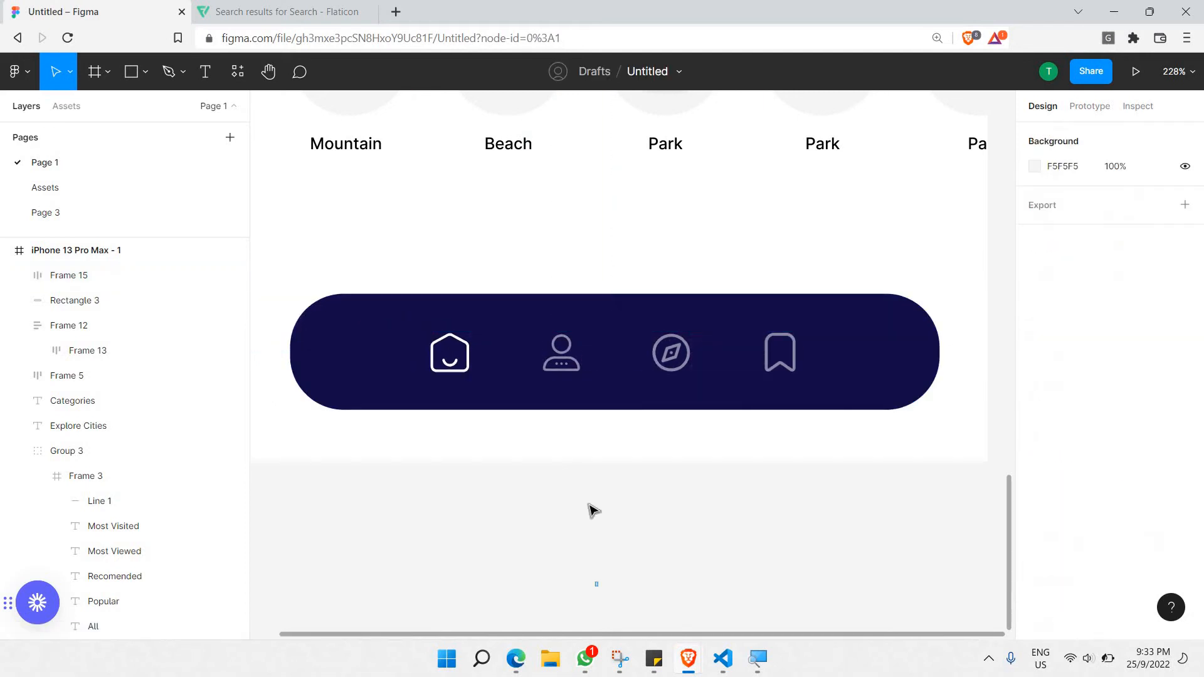
Set the spacing between the navigation icons to 57 and center the icon row in the dark bar.
scroll(591, 505, down, 4)
scroll(592, 499, up, 4)
click(664, 370)
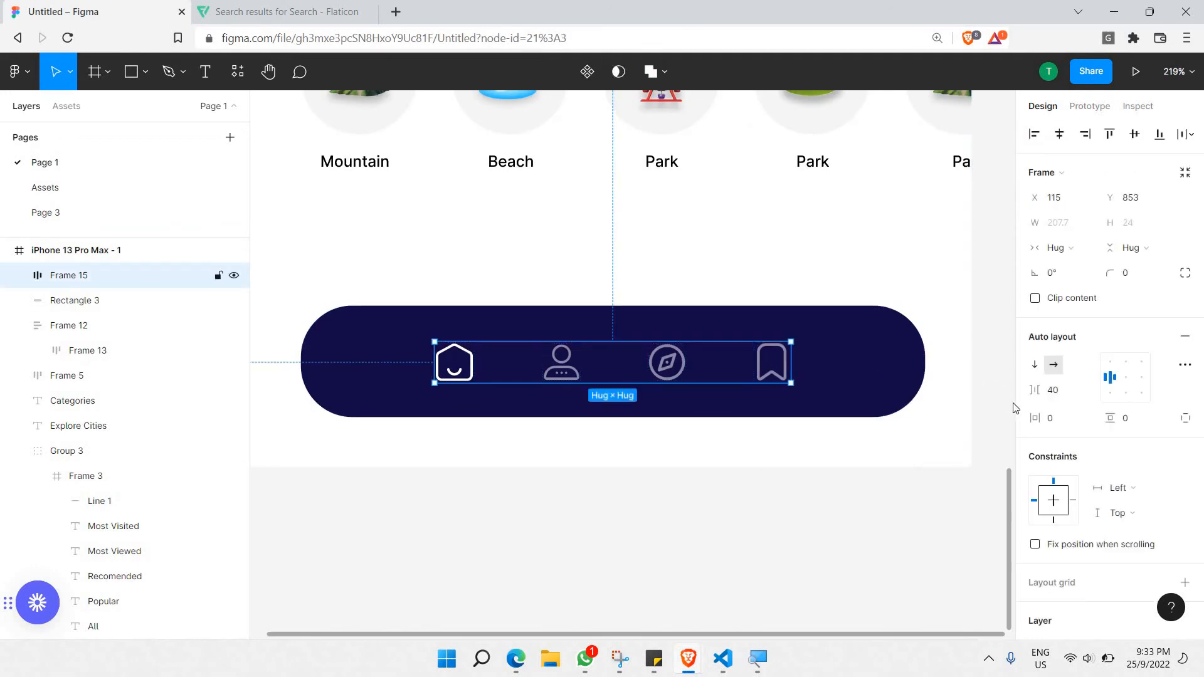
drag(1034, 390, 1046, 390)
click(649, 430)
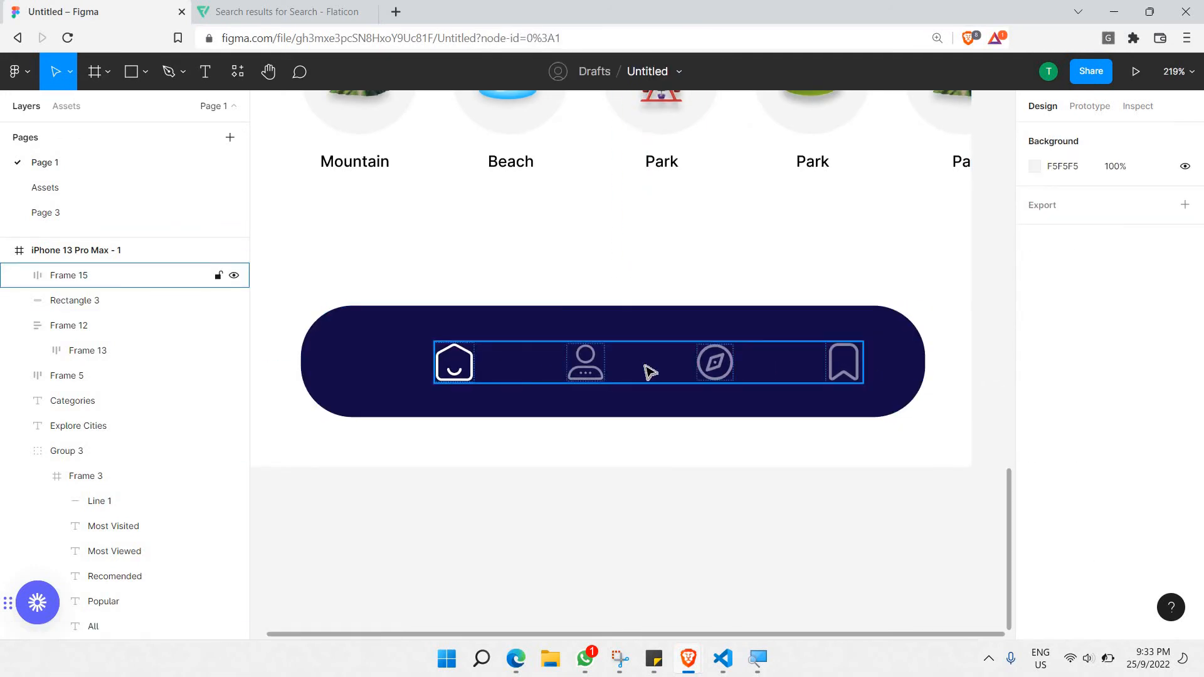
click(645, 370)
drag(652, 365, 668, 367)
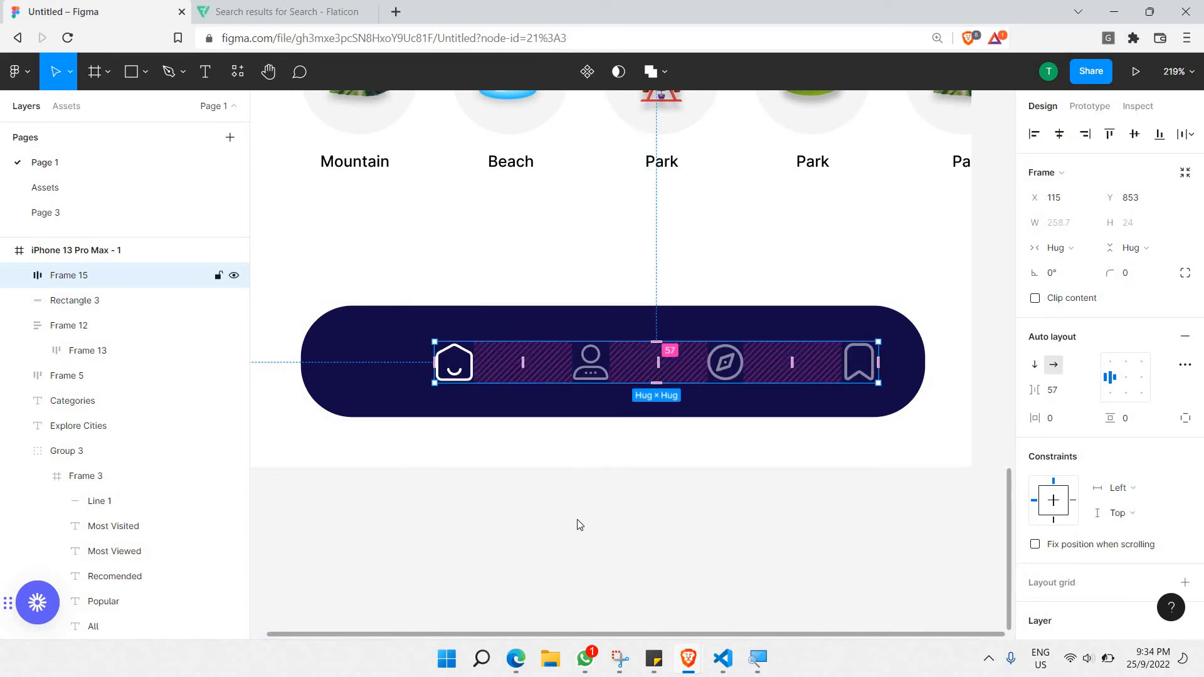
click(577, 525)
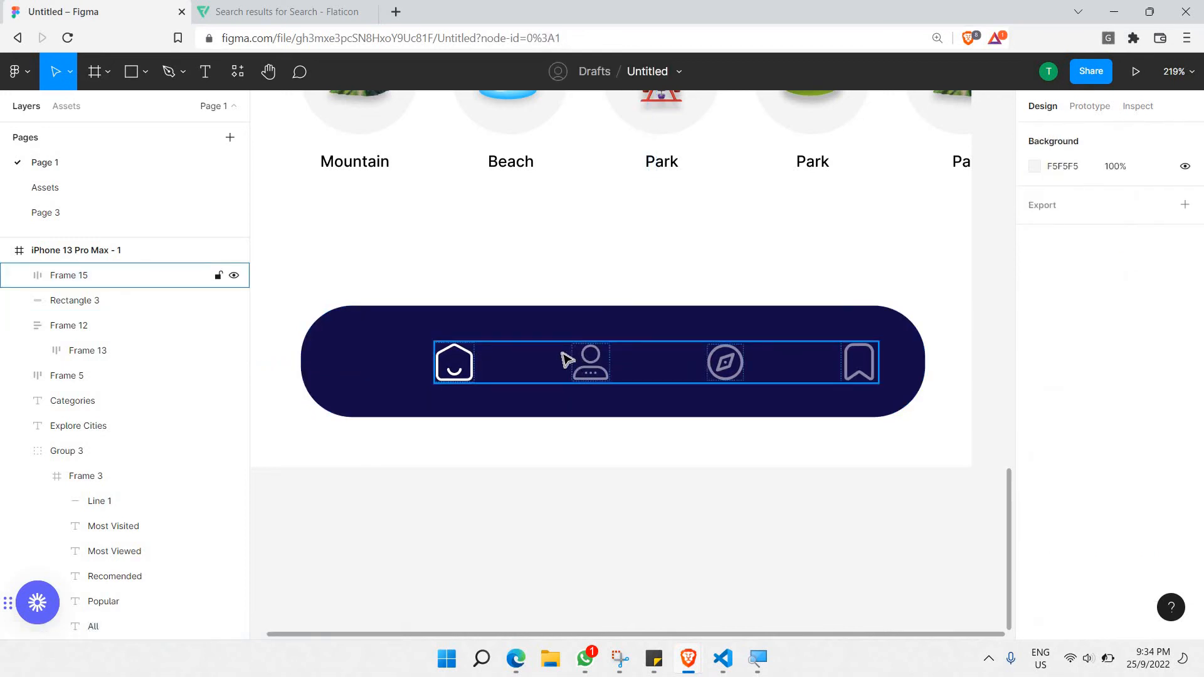
drag(566, 359, 619, 368)
key(Escape)
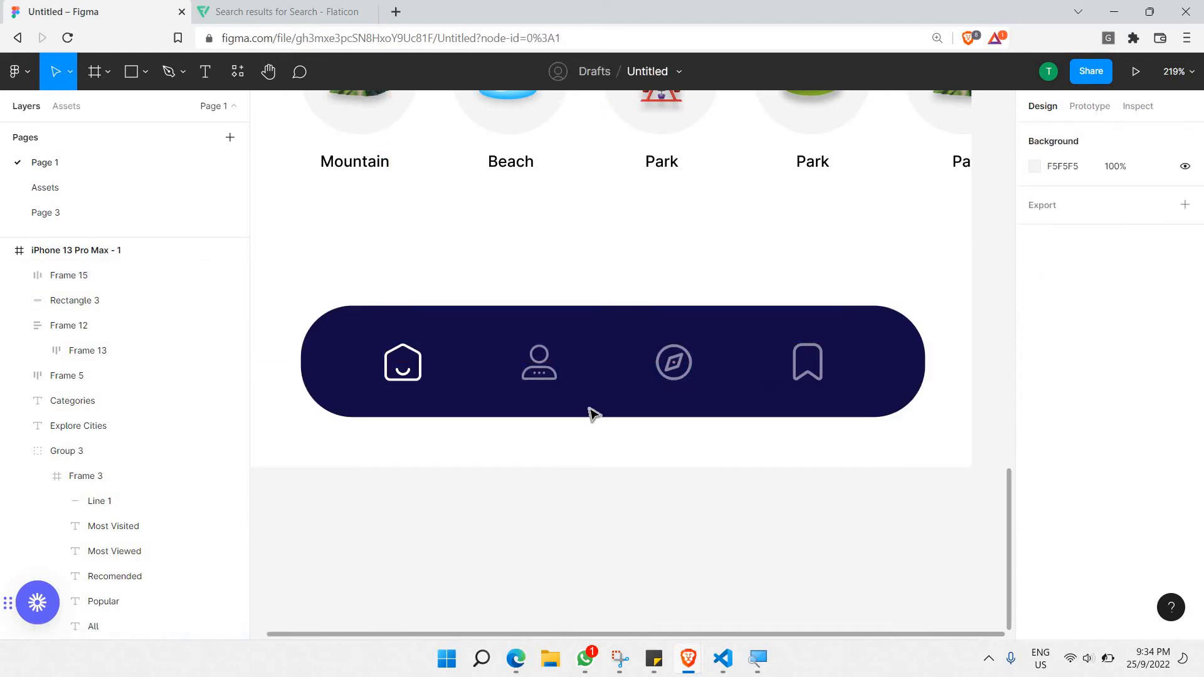
Change the canvas background color to CACACA.
scroll(570, 376, down, 6)
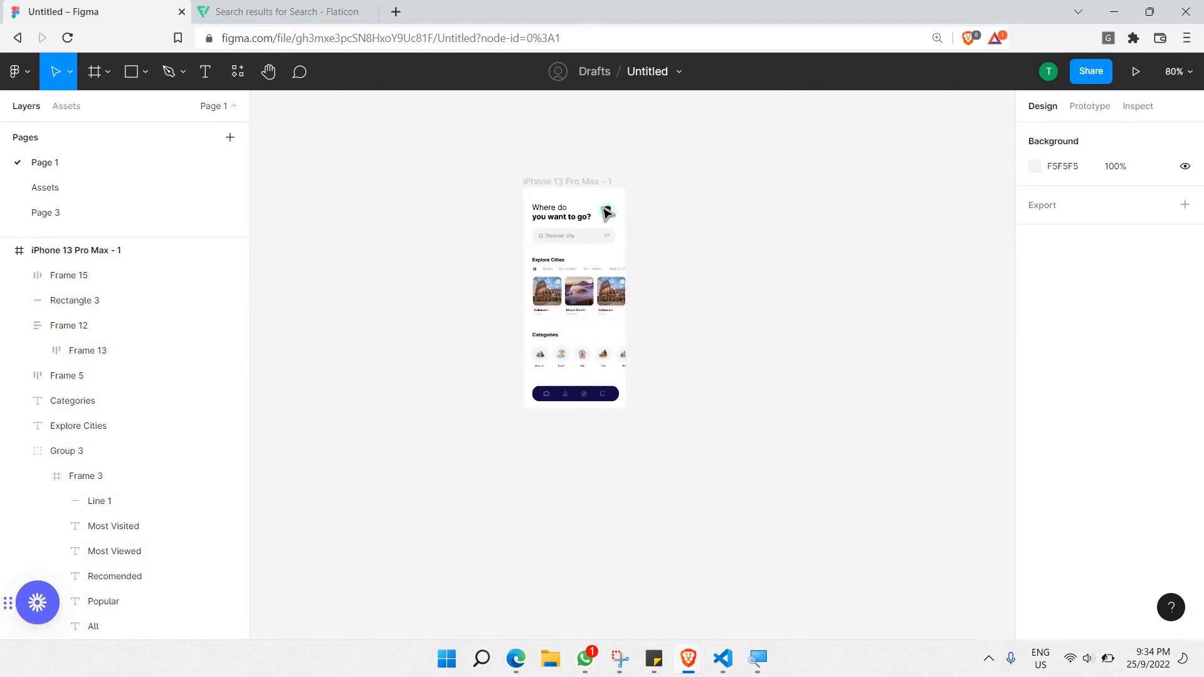
scroll(609, 201, up, 1)
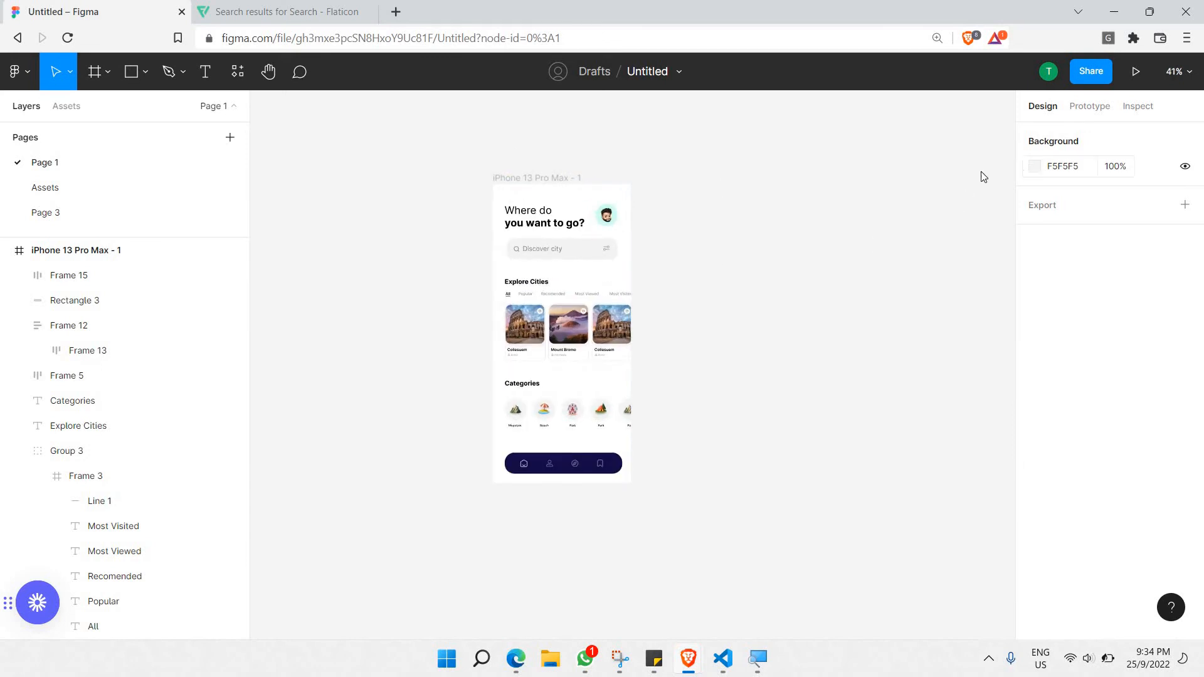
text(CACACA)
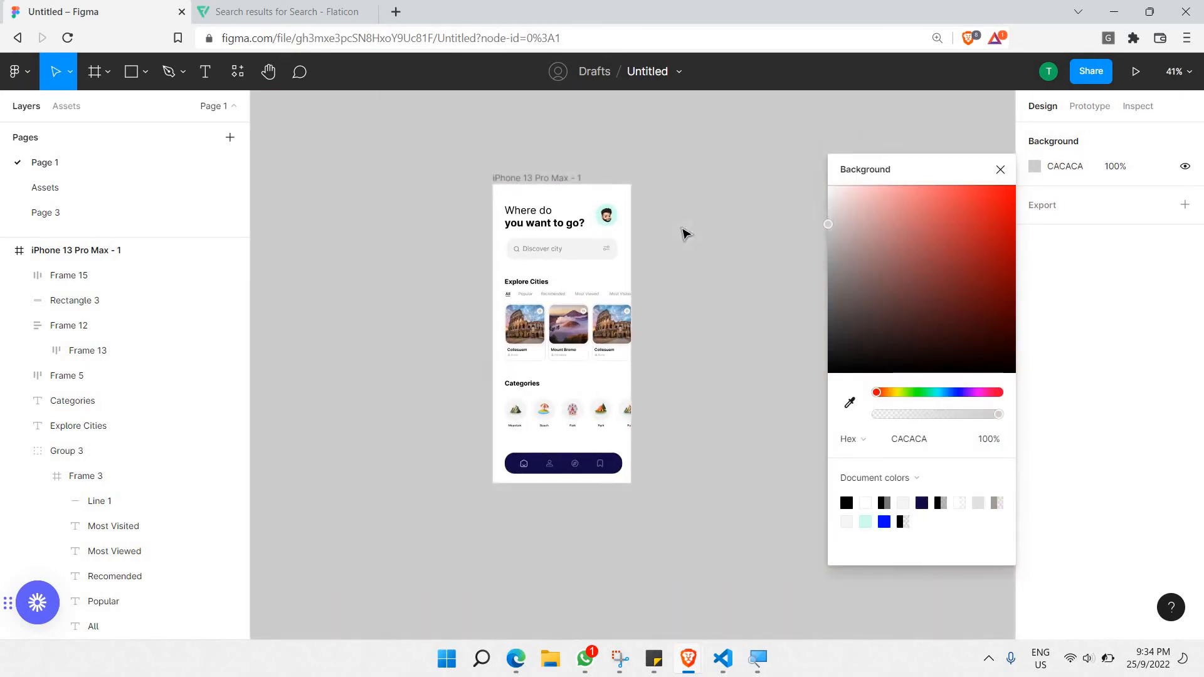
Duplicate the iPhone 13 Pro Max - 1 frame beside the original.
scroll(731, 192, up, 1)
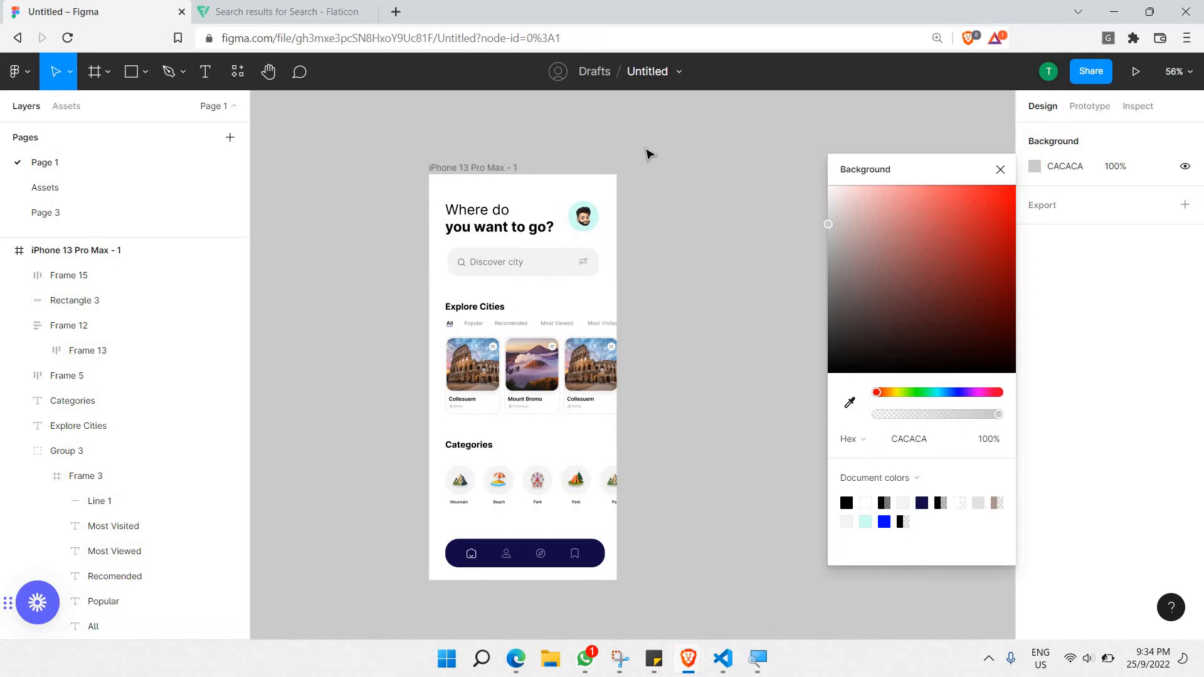
scroll(498, 182, right, 3)
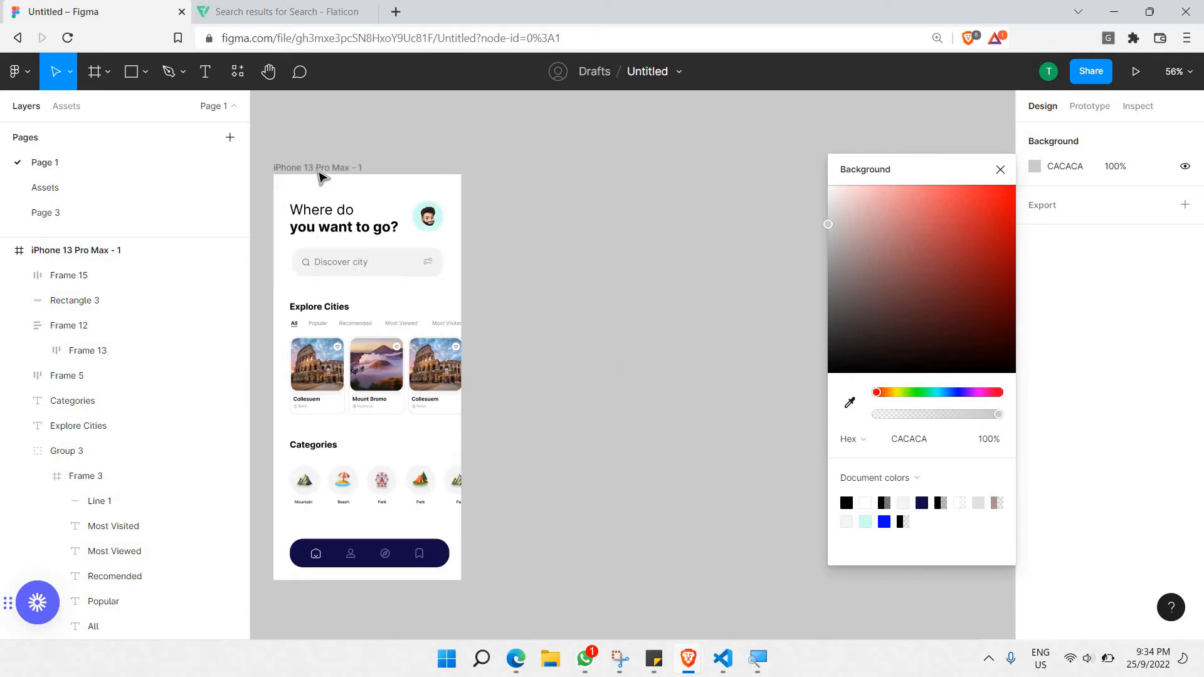
click(319, 176)
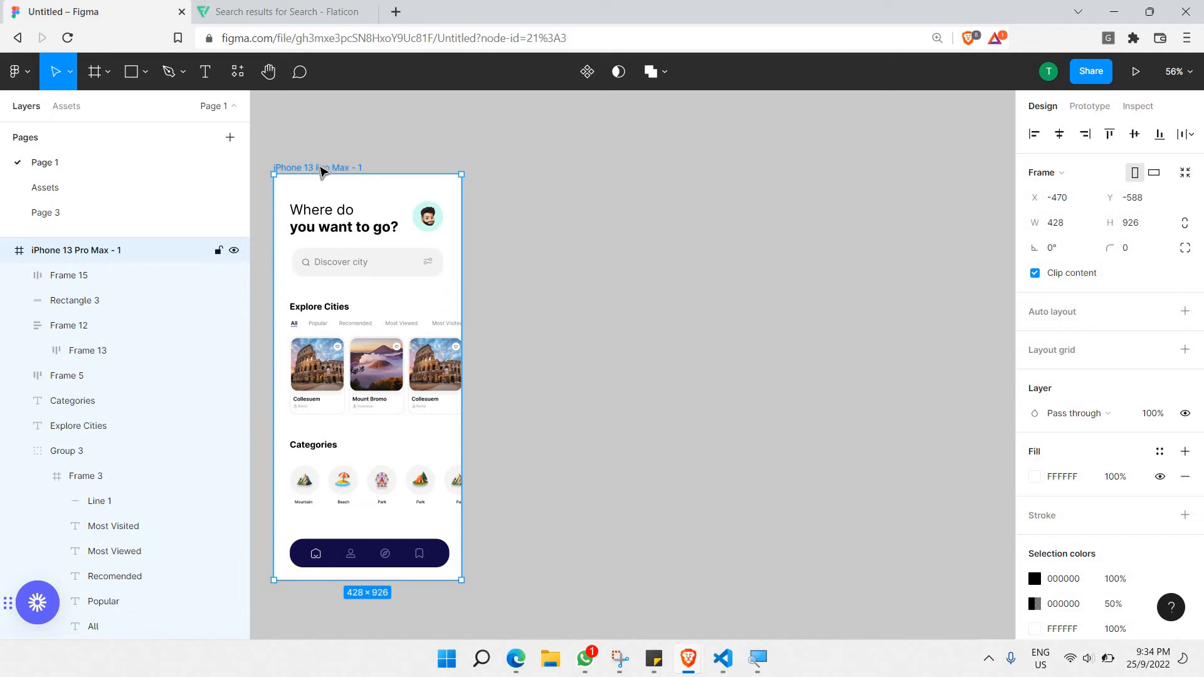
key(ctrl+v)
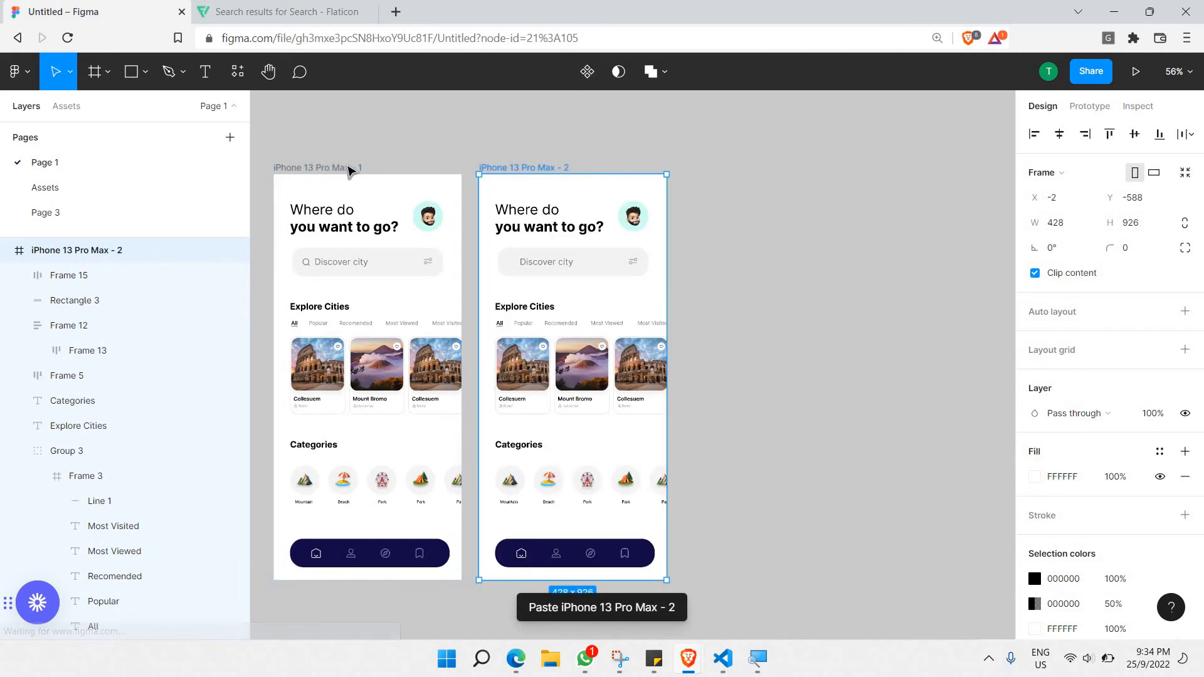
Delete the heading, avatar, search bar background, Explore Cities title, filter tabs and city cards from the iPhone 13 Pro Max - 2 frame.
scroll(900, 192, left, 5)
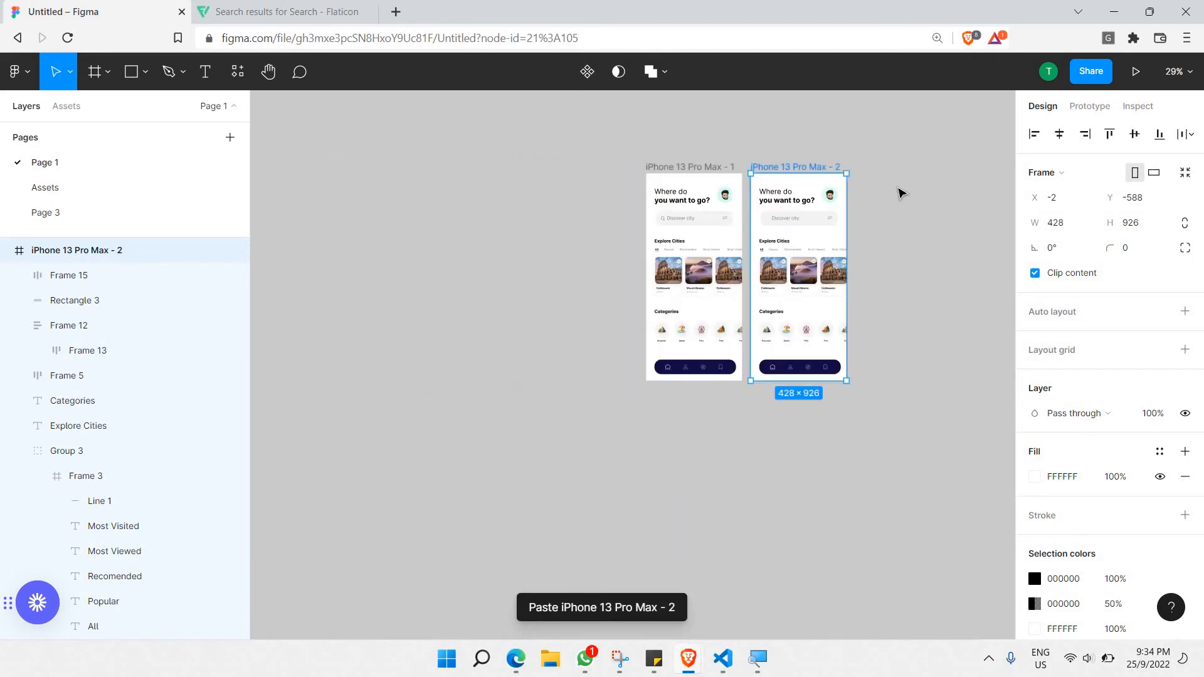
scroll(698, 203, up, 6)
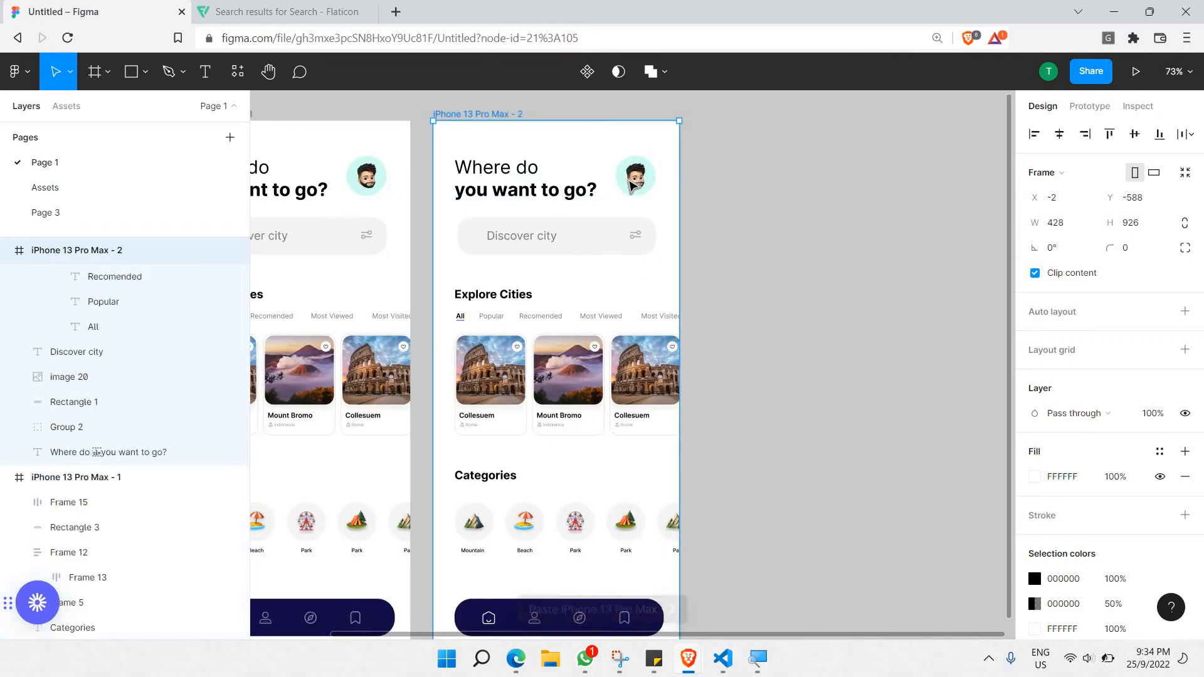
click(580, 185)
ctrl+shift+click(635, 179)
click(758, 243)
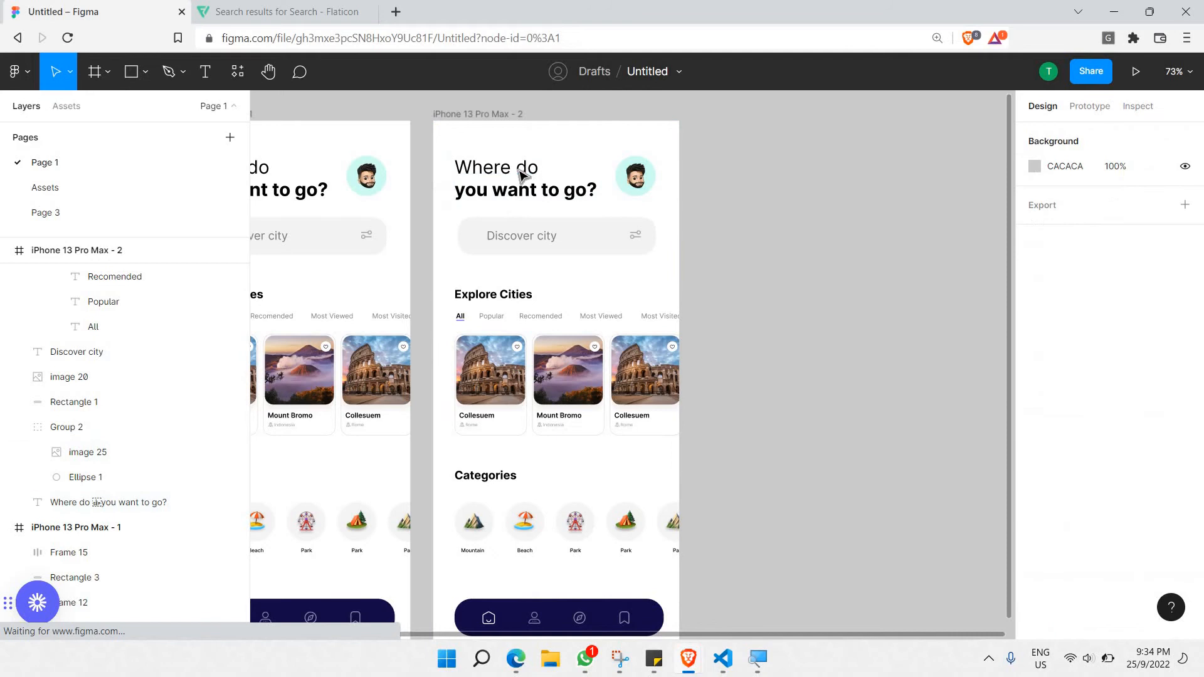
click(590, 173)
shift+click(636, 178)
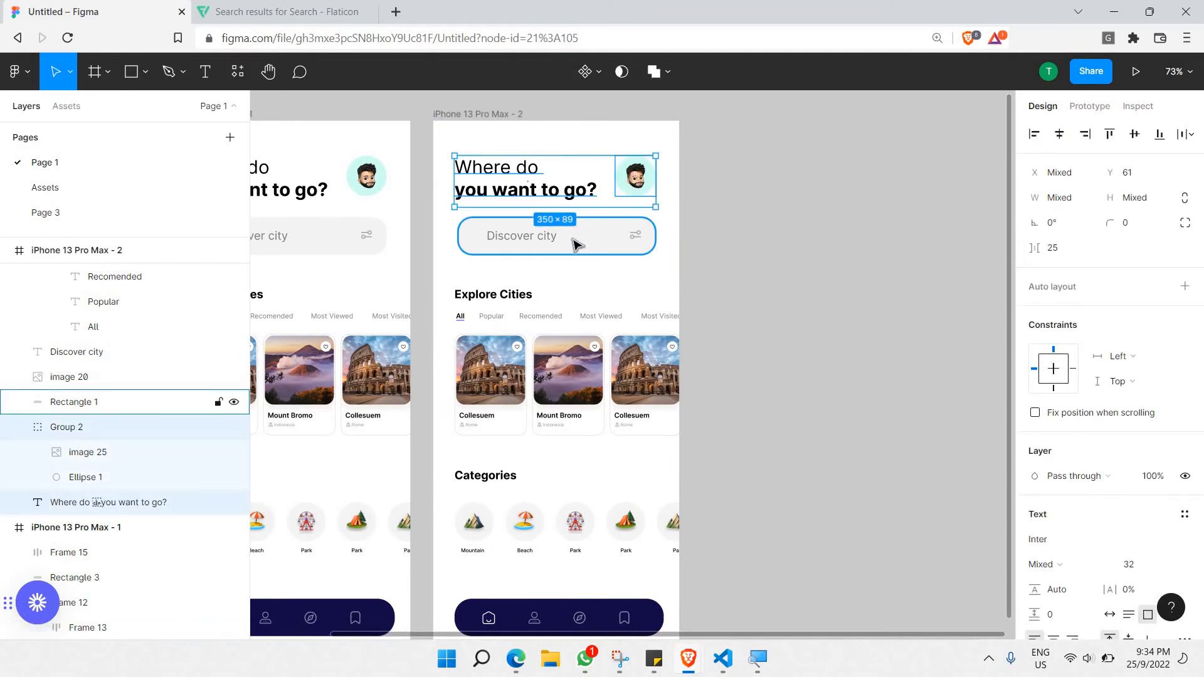
shift+click(556, 274)
shift+click(512, 302)
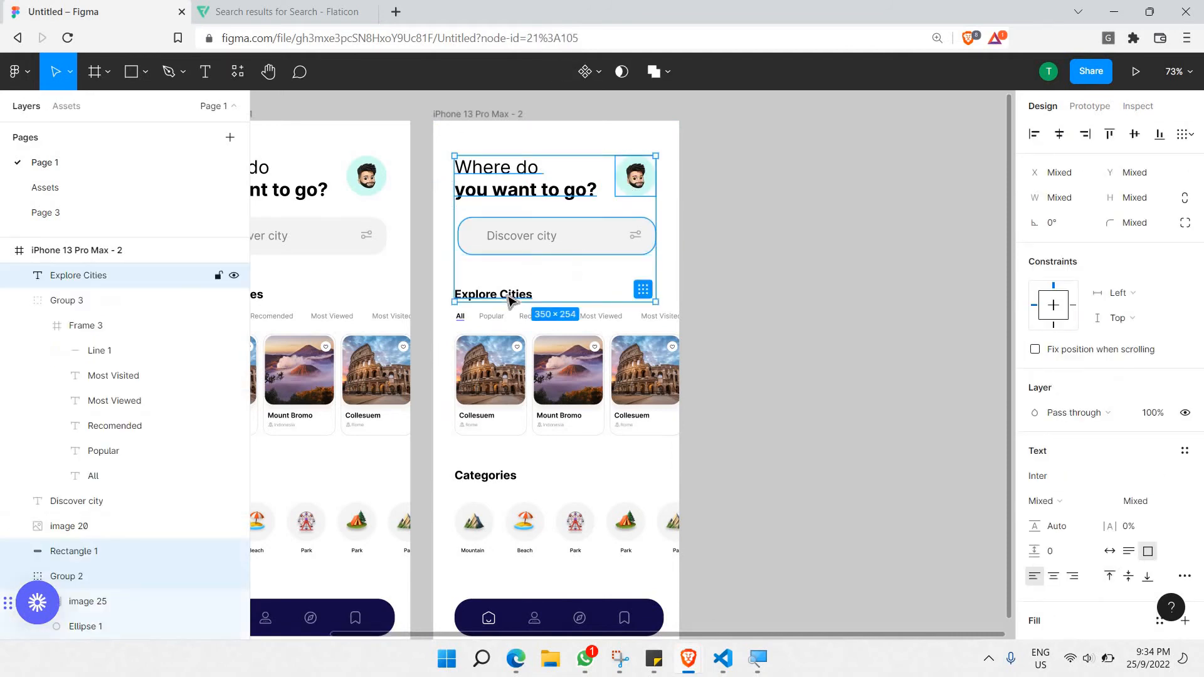
shift+click(500, 319)
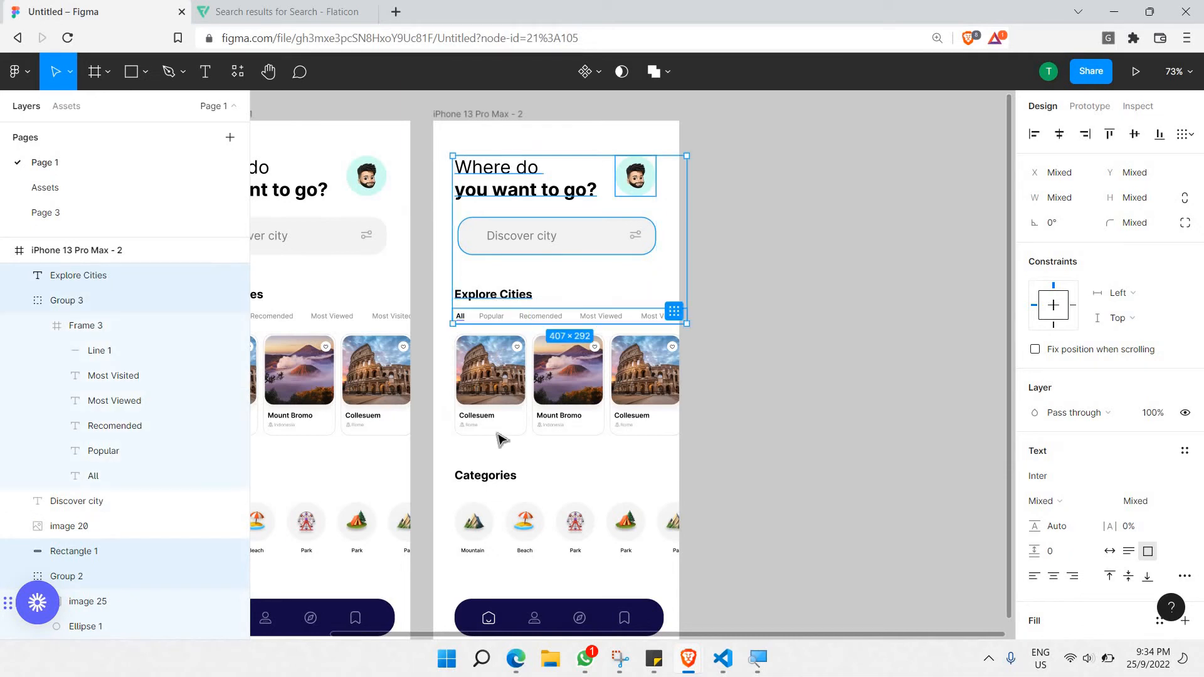
shift+click(486, 402)
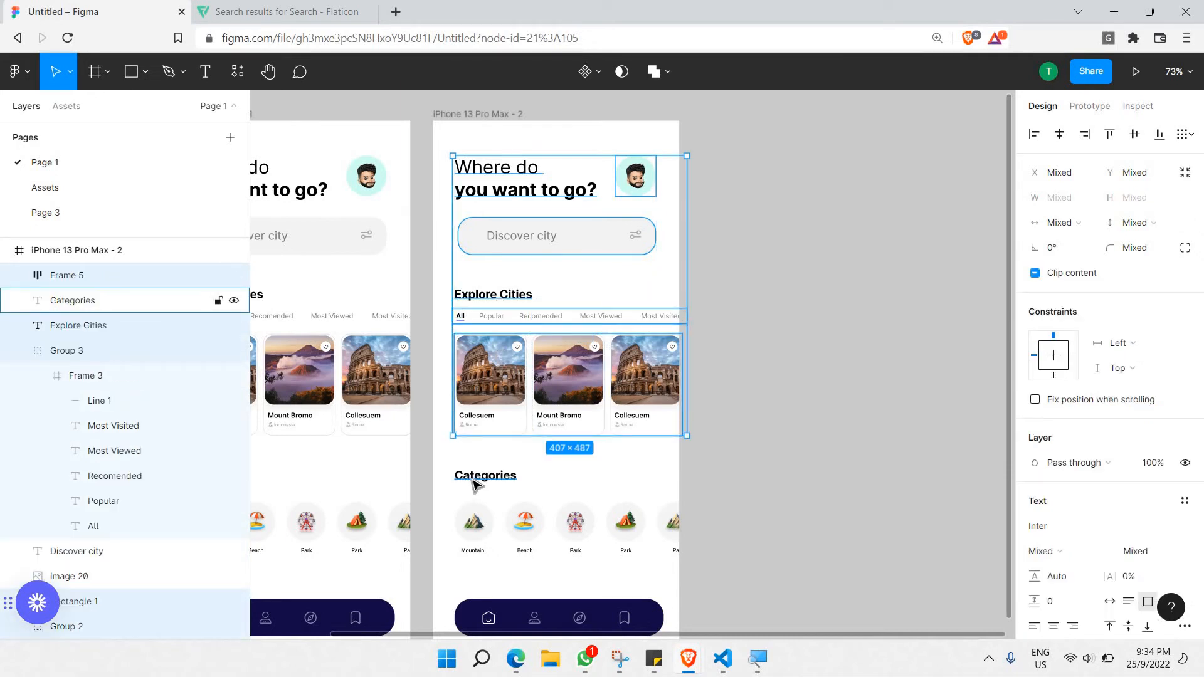
key(Delete)
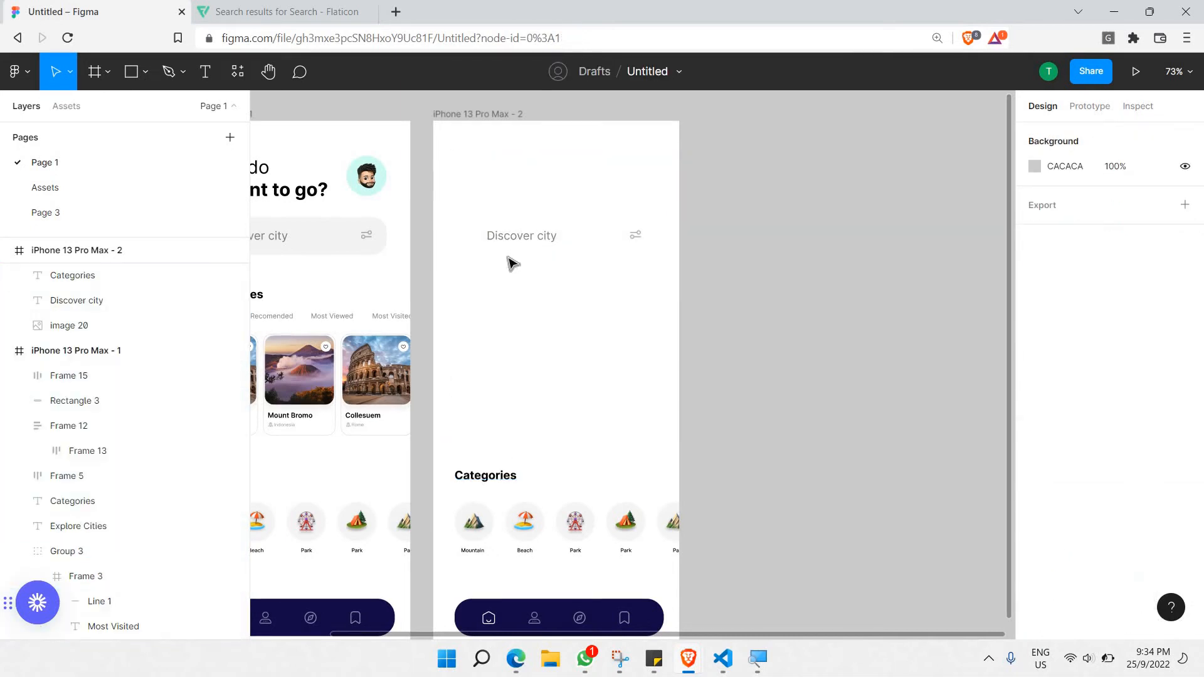
Delete the row of category icons with their labels from the iPhone 13 Pro Max - 2 frame.
click(585, 235)
click(630, 240)
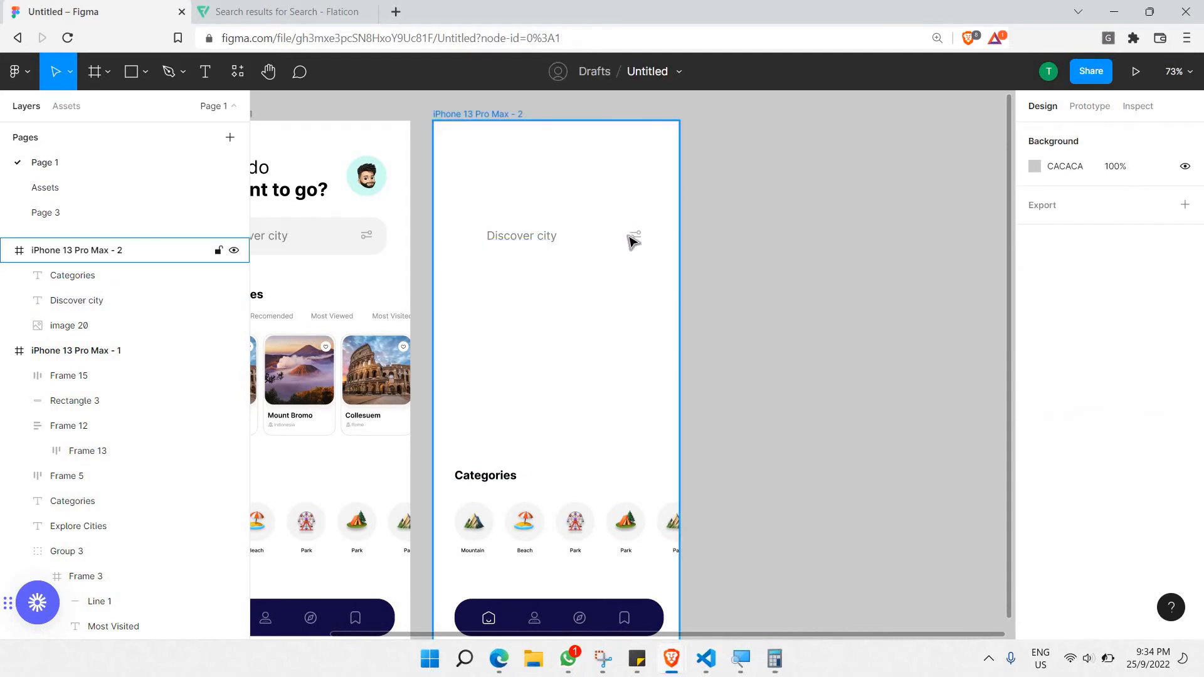
click(633, 241)
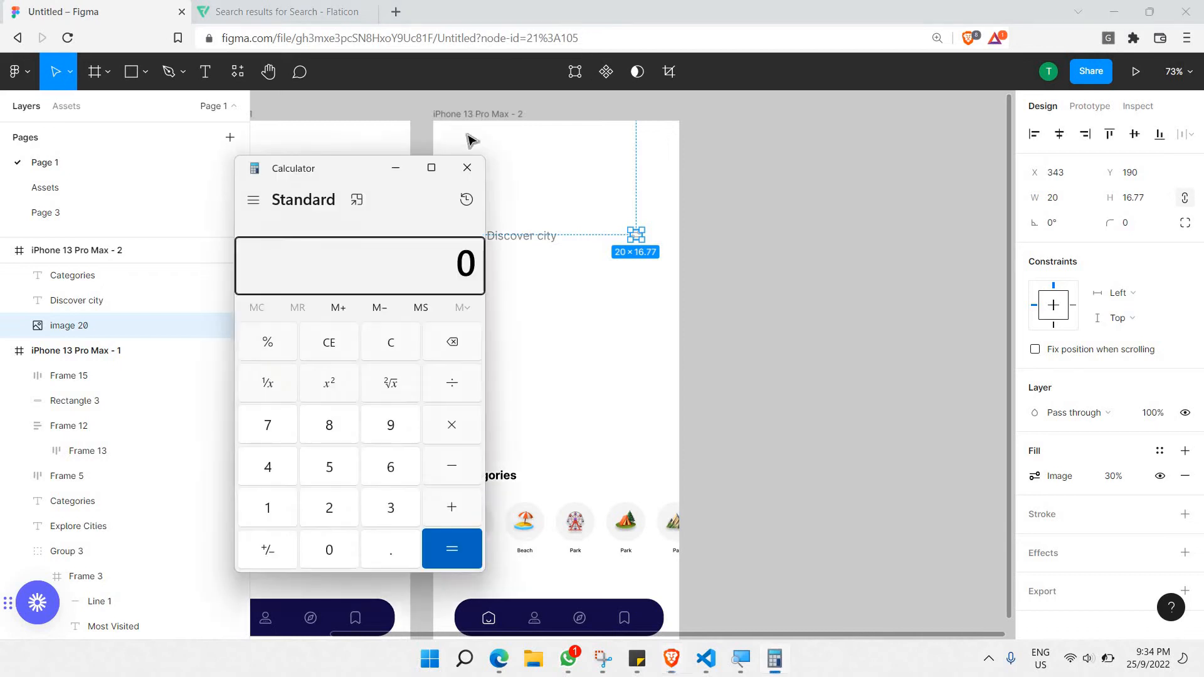
click(469, 170)
shift+click(502, 236)
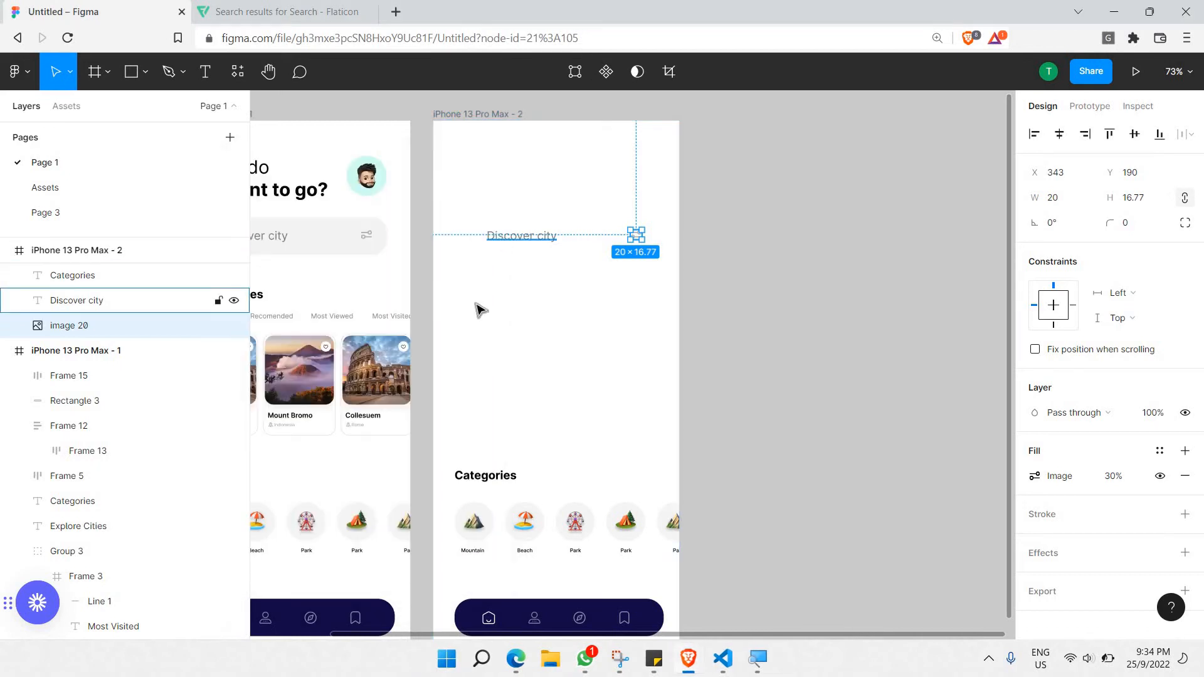
shift+click(473, 480)
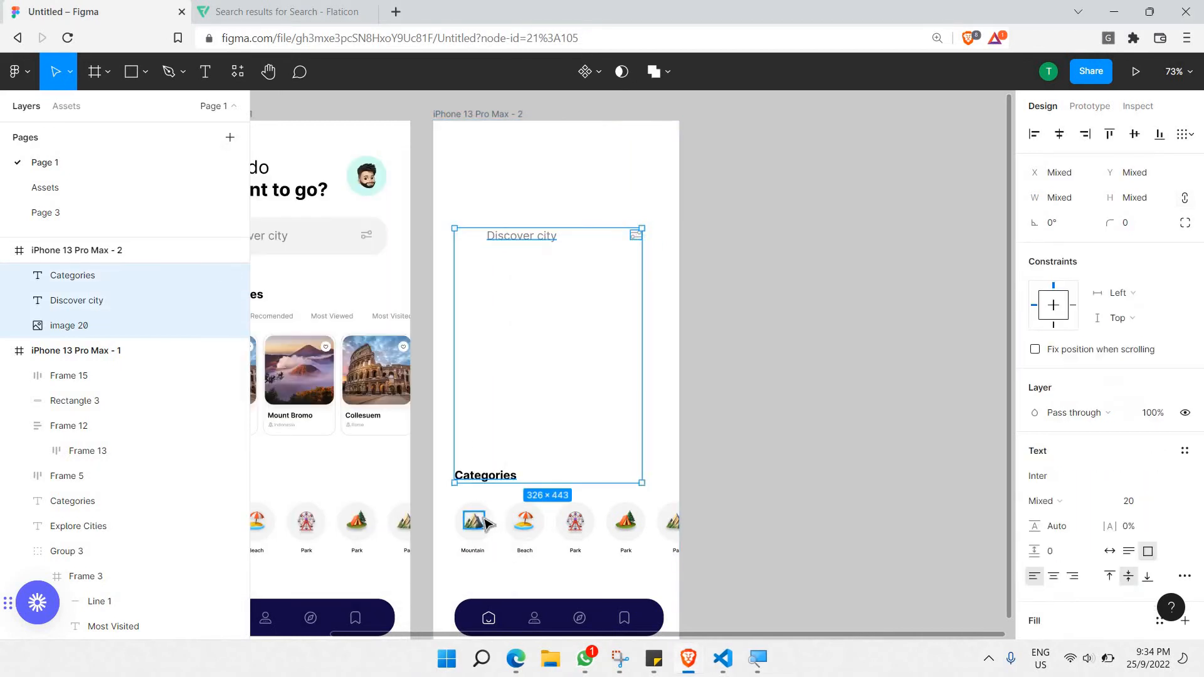
shift+click(478, 525)
click(475, 552)
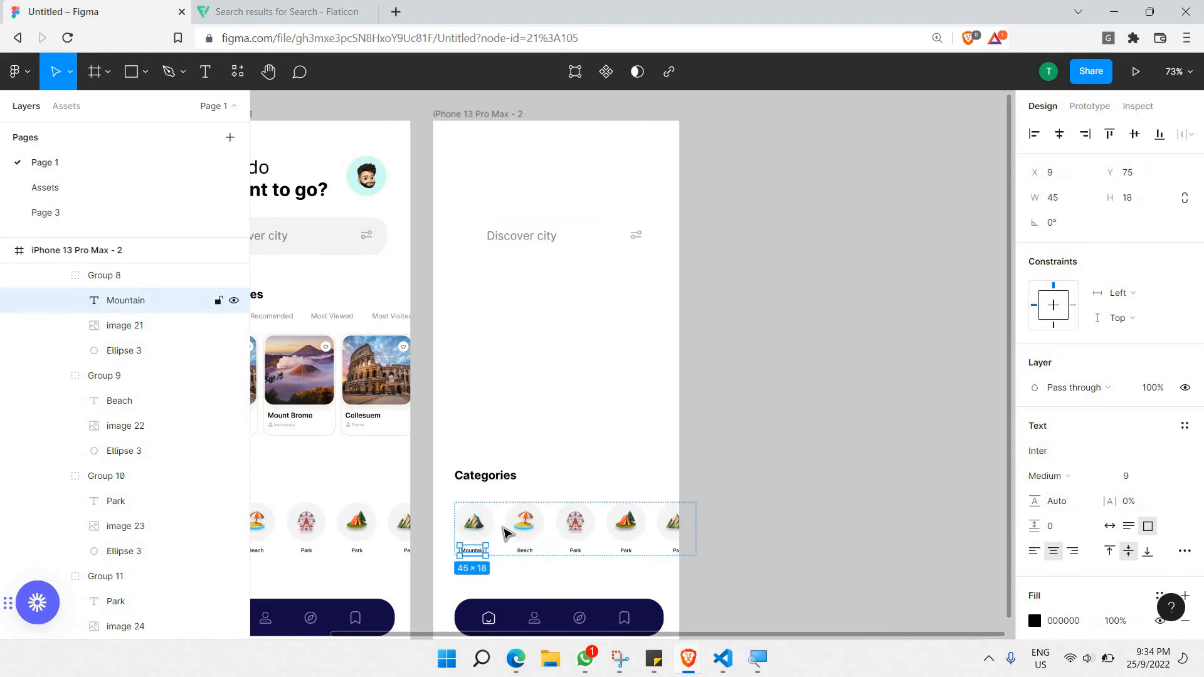
click(513, 532)
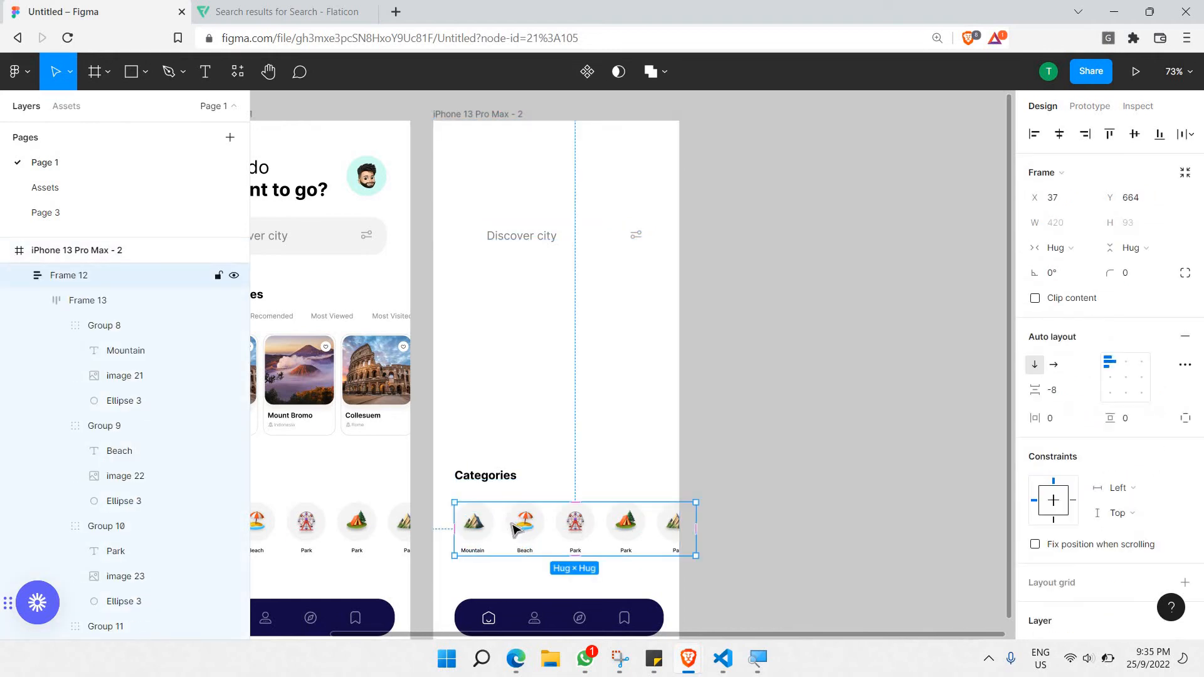
key(Delete)
Delete the Categories title, the Discover city text and the filter icon from the second screen, keeping the navigation bar.
click(492, 479)
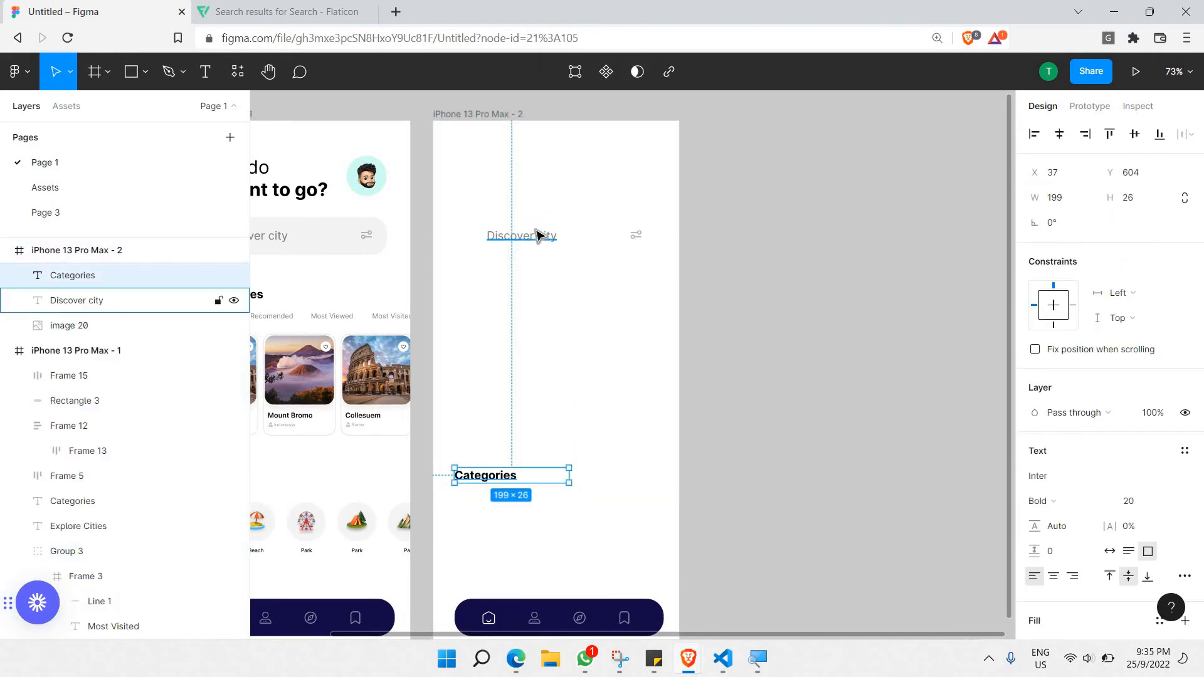
shift+click(599, 242)
shift+click(634, 229)
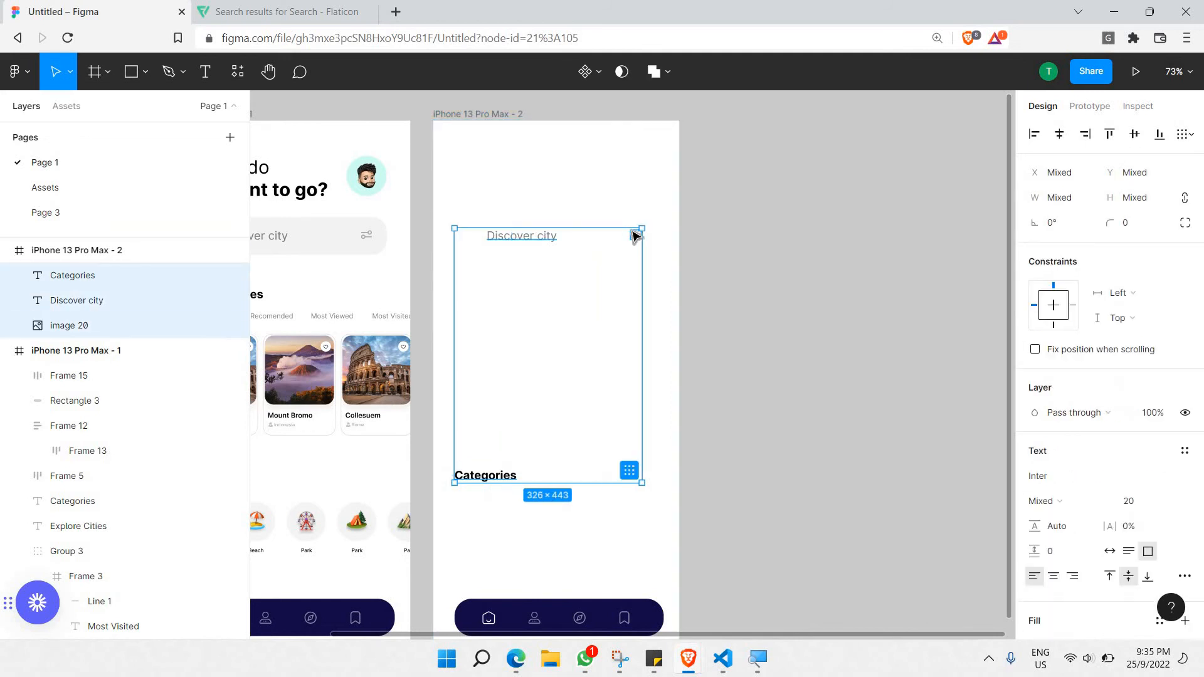
key(Delete)
Copy the Colosseum image frame from the first Explore Cities card into the iPhone 13 Pro Max - 2 frame.
scroll(377, 370, left, 2)
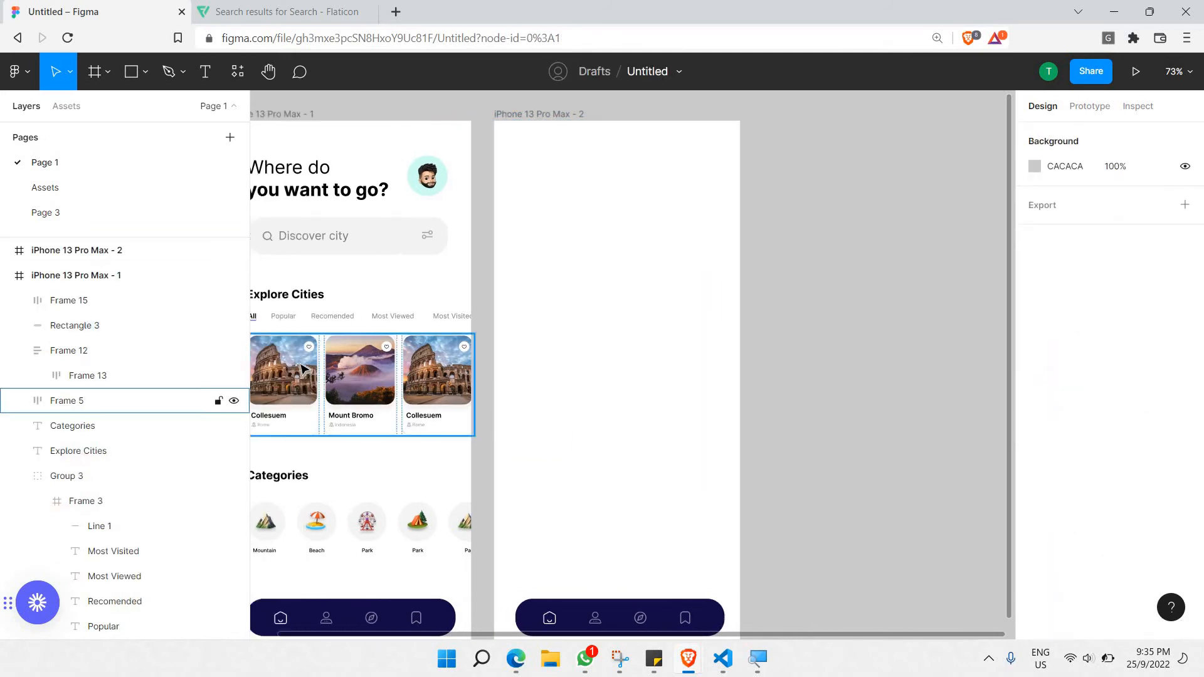
scroll(295, 369, left, 2)
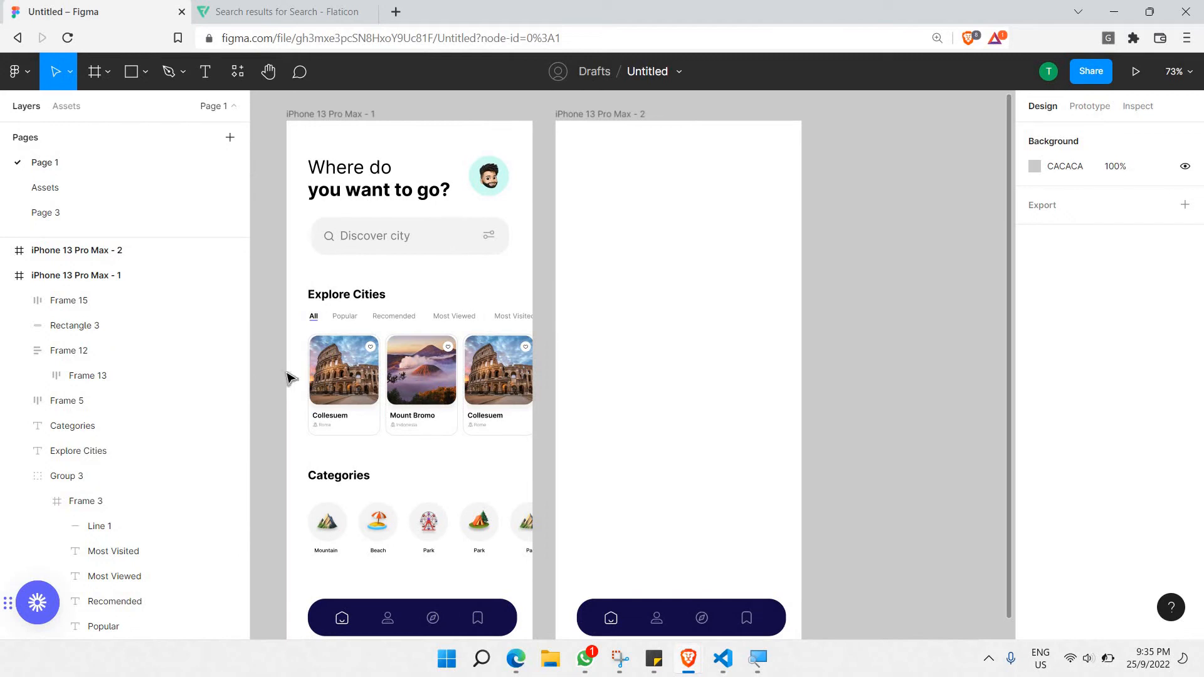
click(343, 392)
double_click(344, 392)
double_click(344, 392)
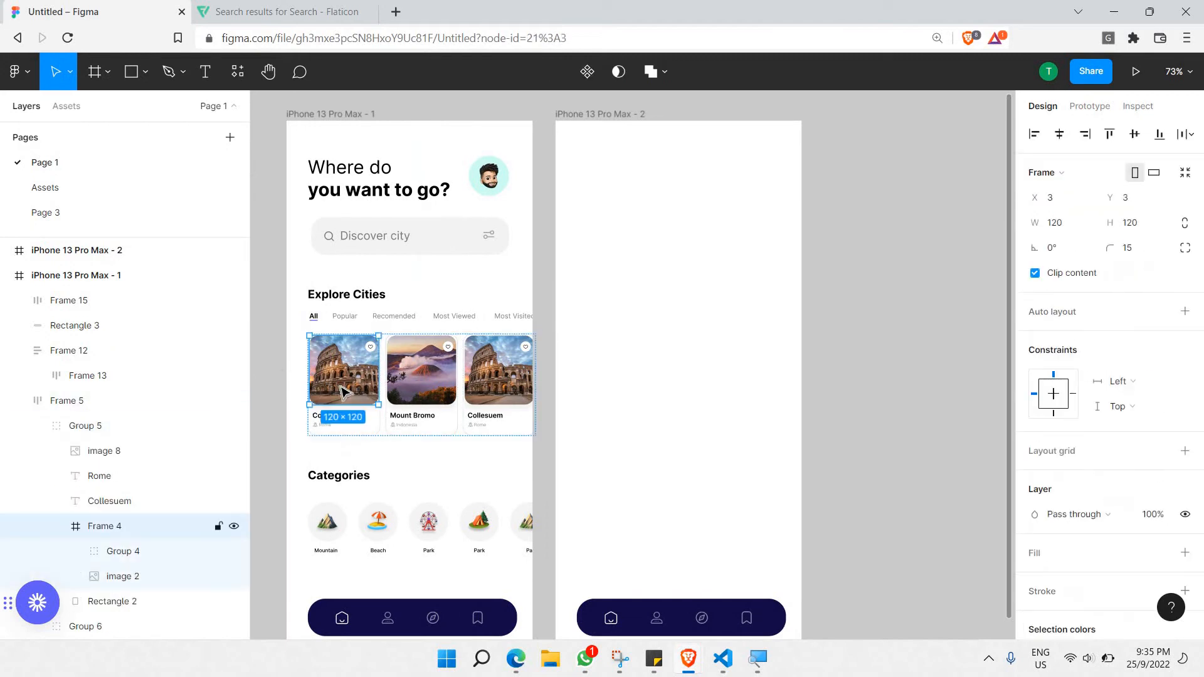
double_click(343, 392)
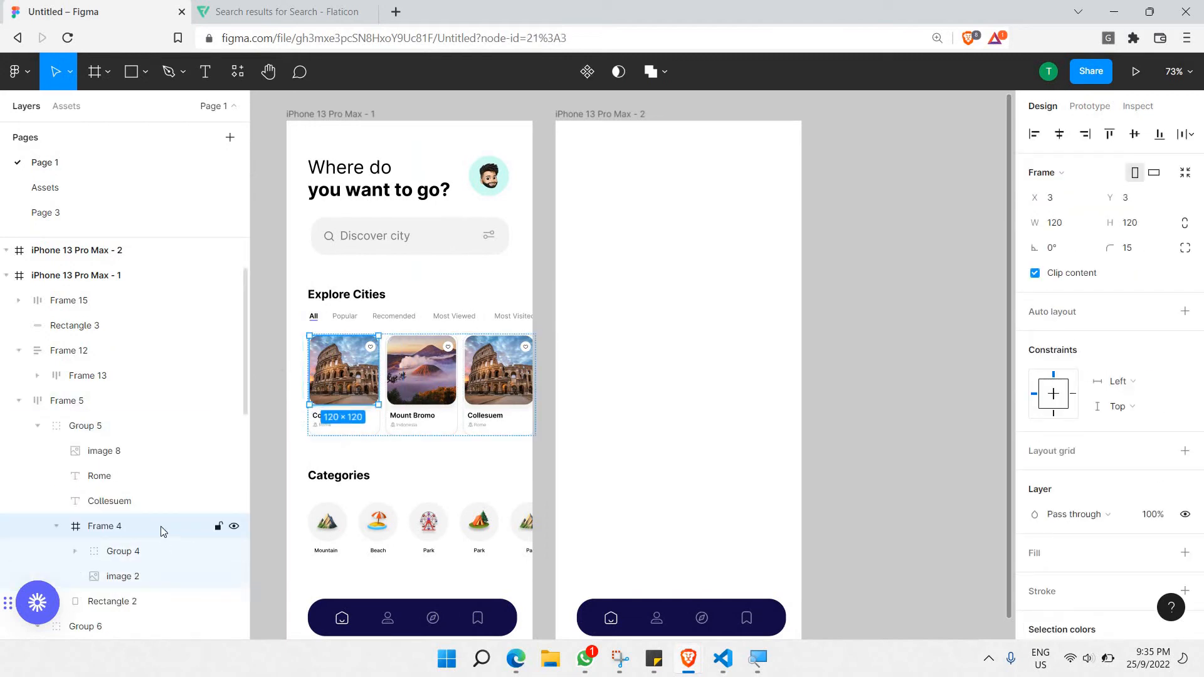
key(ctrl+v)
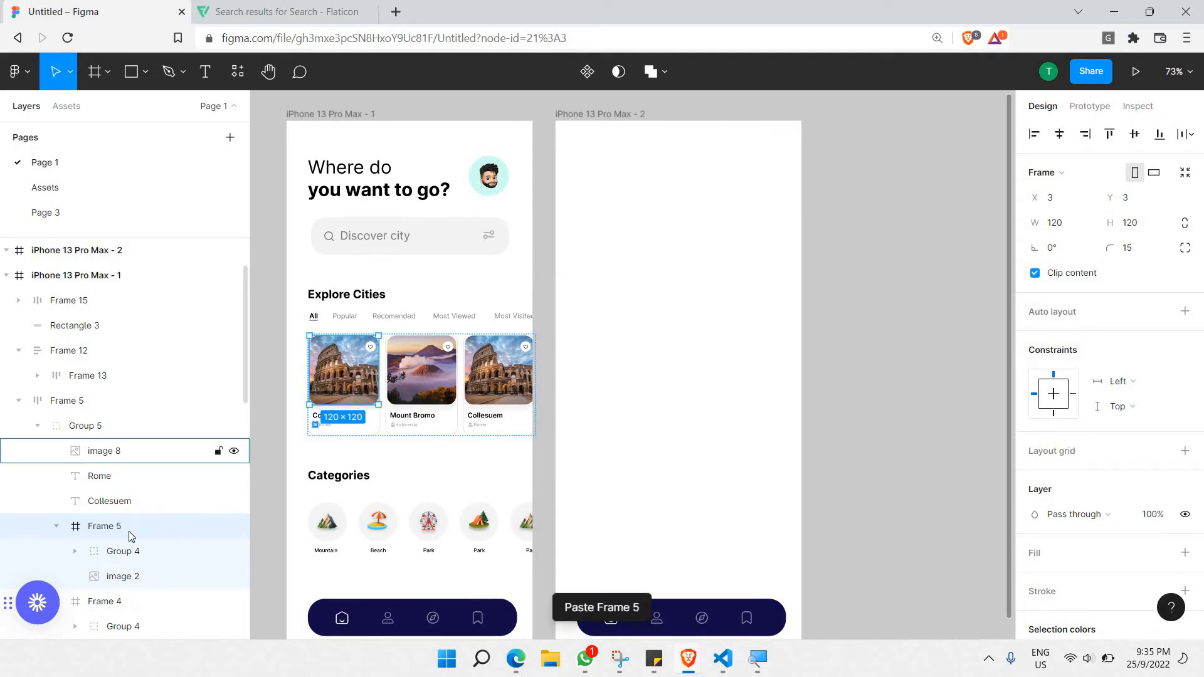
drag(339, 374, 638, 224)
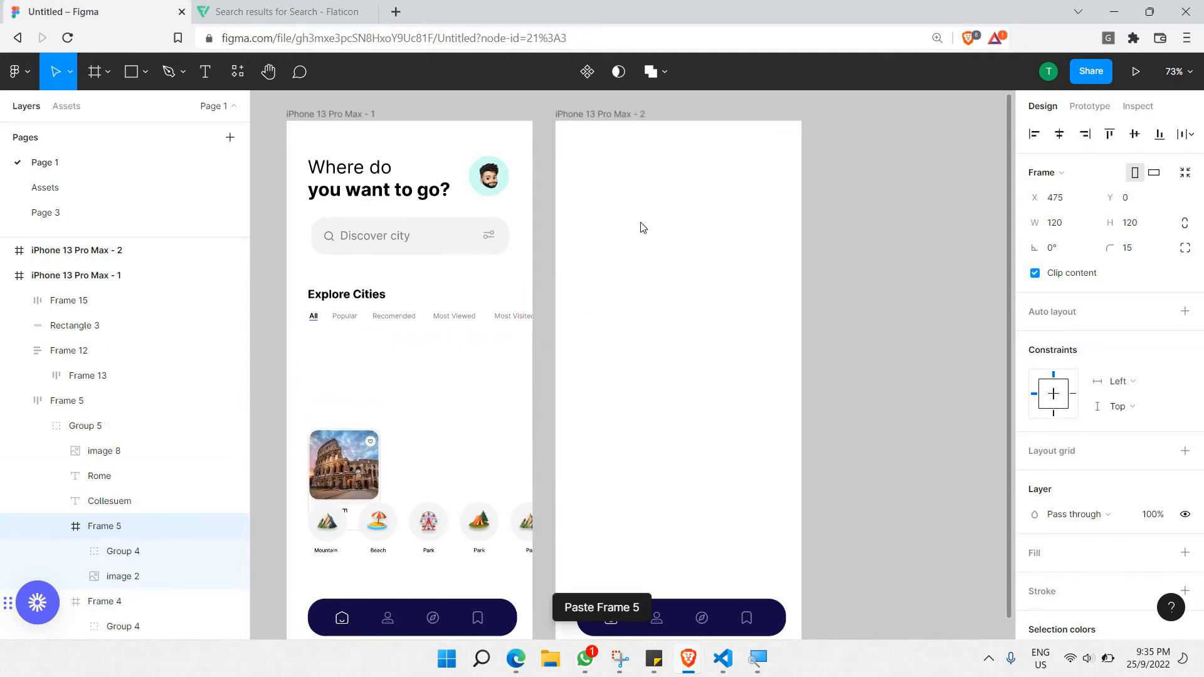
key(ctrl+z)
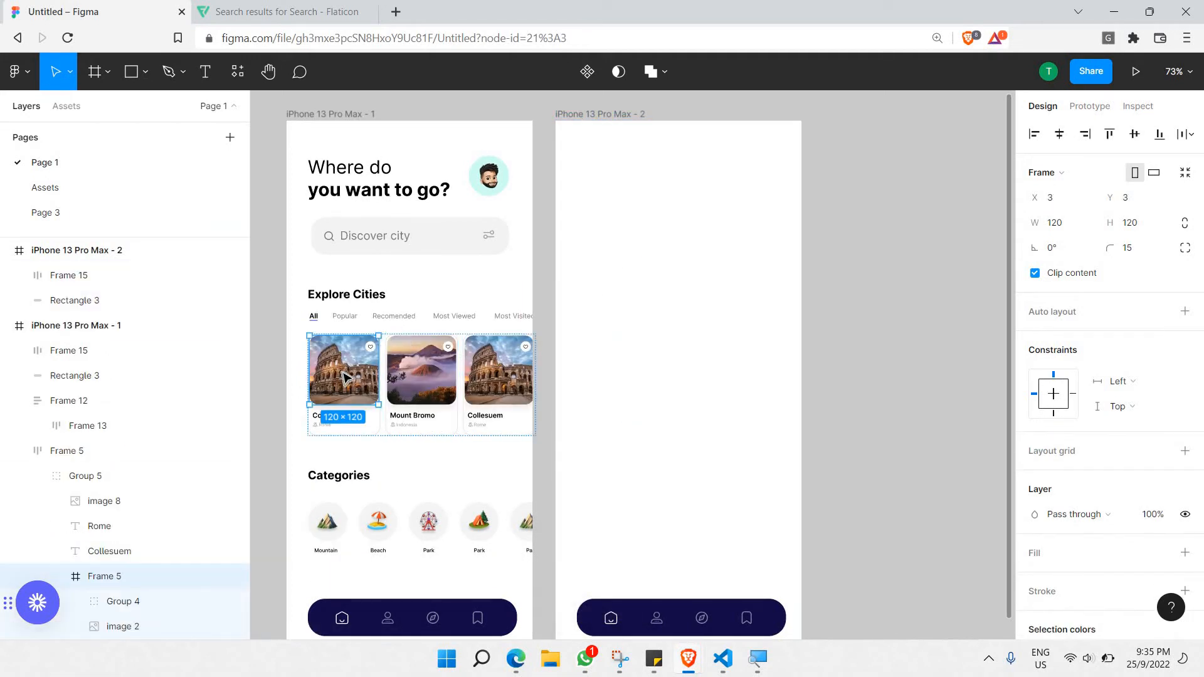
key(ctrl+x)
key(ctrl+v)
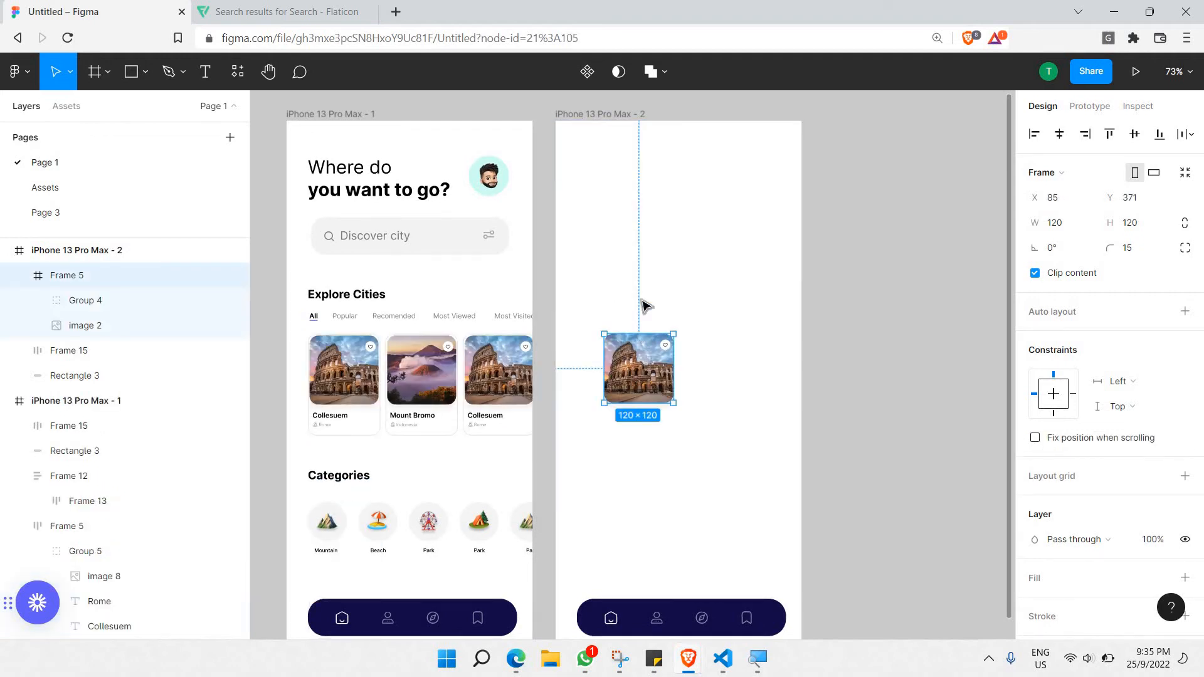
Enlarge the pasted frame to about 386 × 386 near the second screen's upper edge and scale its Colosseum image to about 603 × 430.
drag(603, 184, 756, 369)
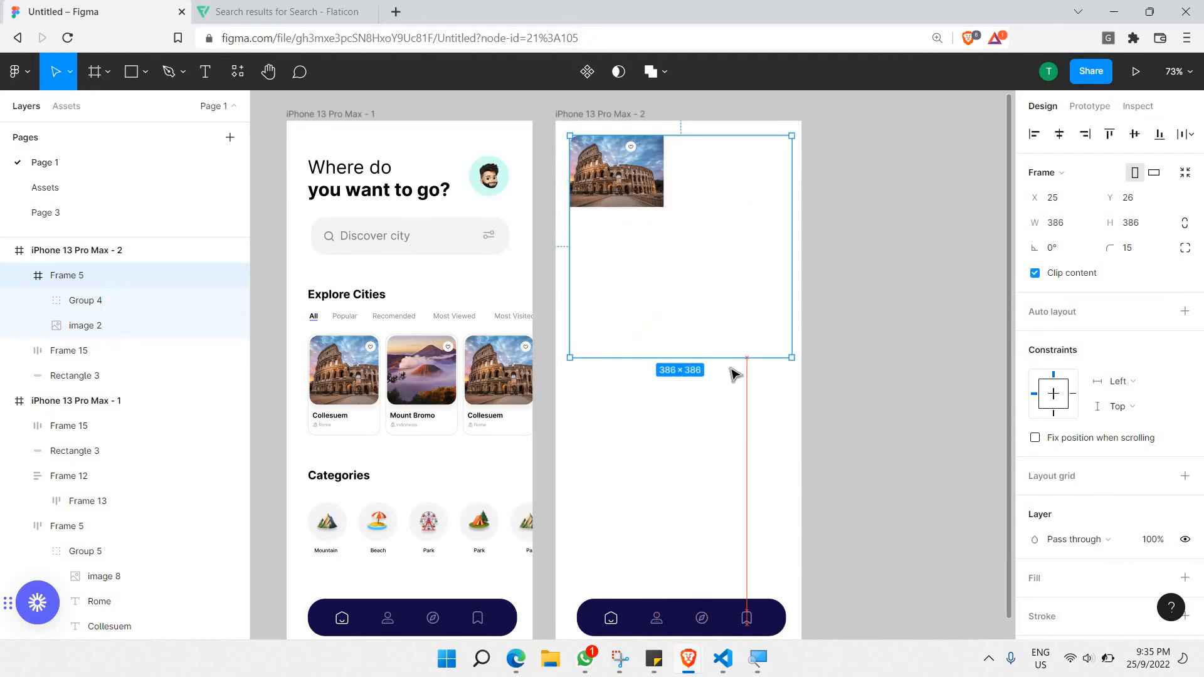
double_click(614, 185)
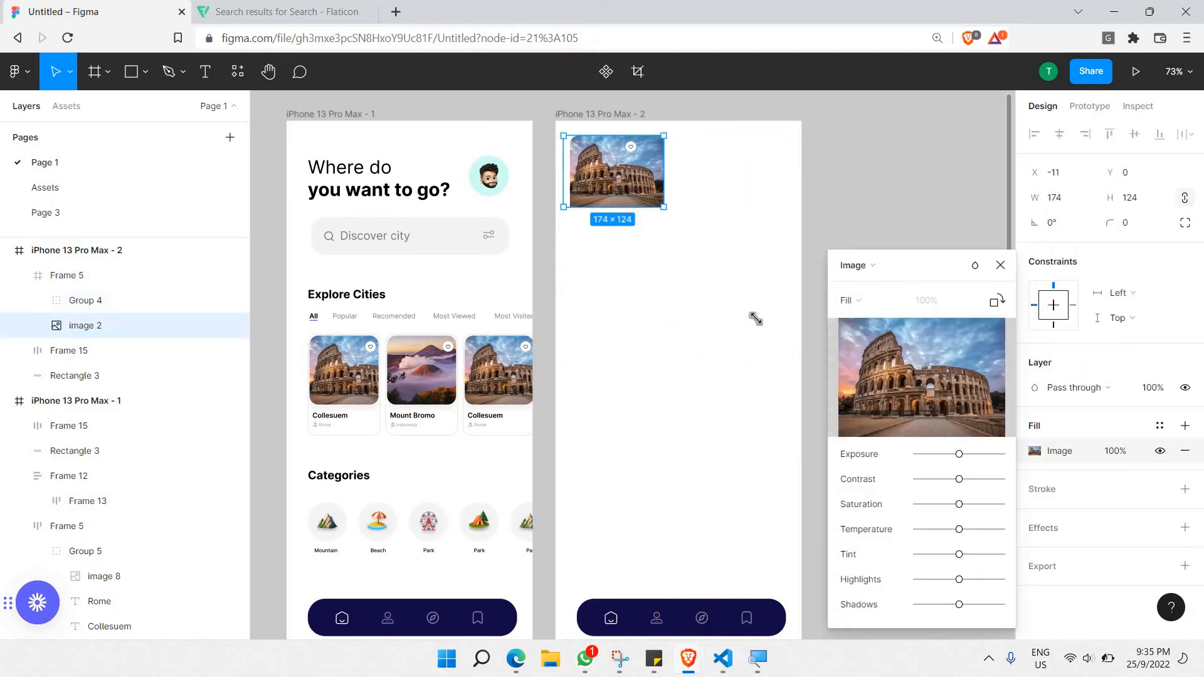
mouse_move(755, 319)
mouse_down()
mouse_move(790, 392)
mouse_move(741, 308)
mouse_up()
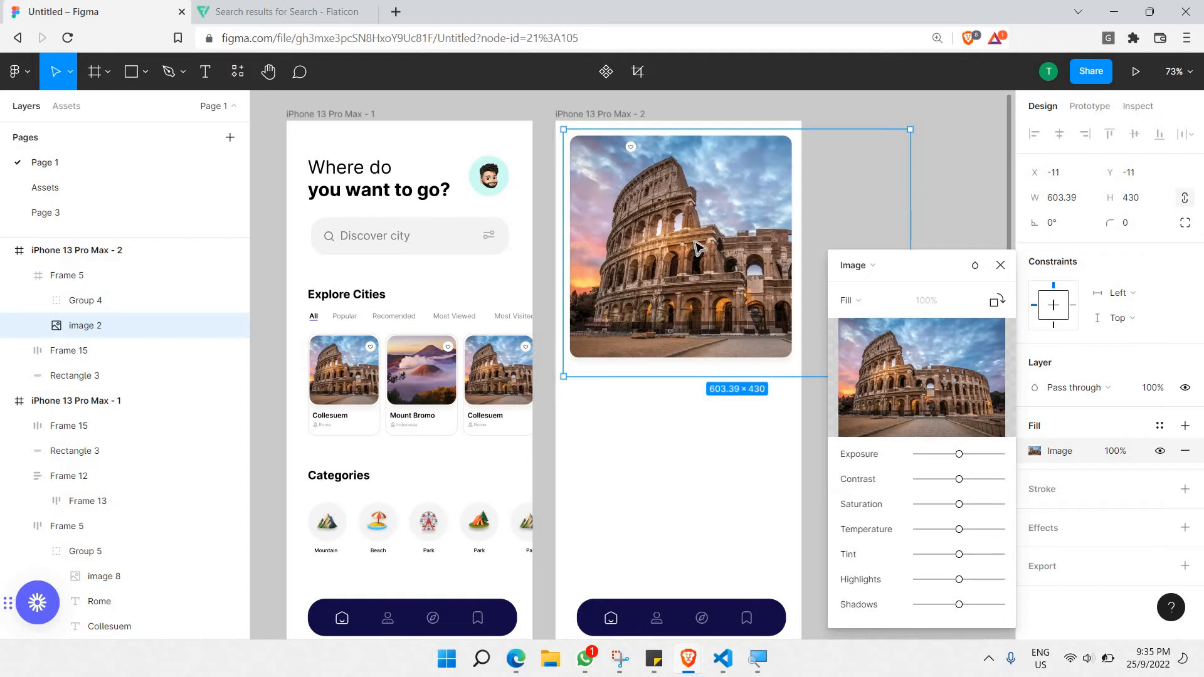
key(Escape)
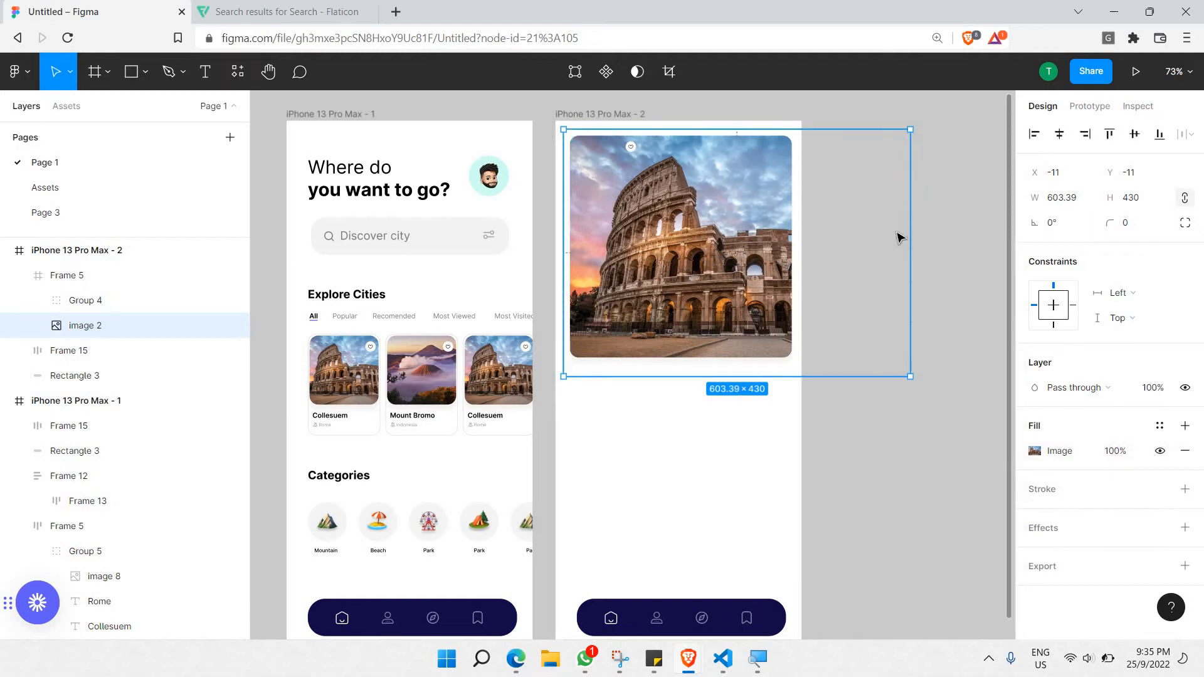
Move the Colosseum frame to about X 26, Y 28 and stretch its height to about 473.
click(929, 205)
drag(720, 233, 719, 239)
drag(626, 343, 629, 326)
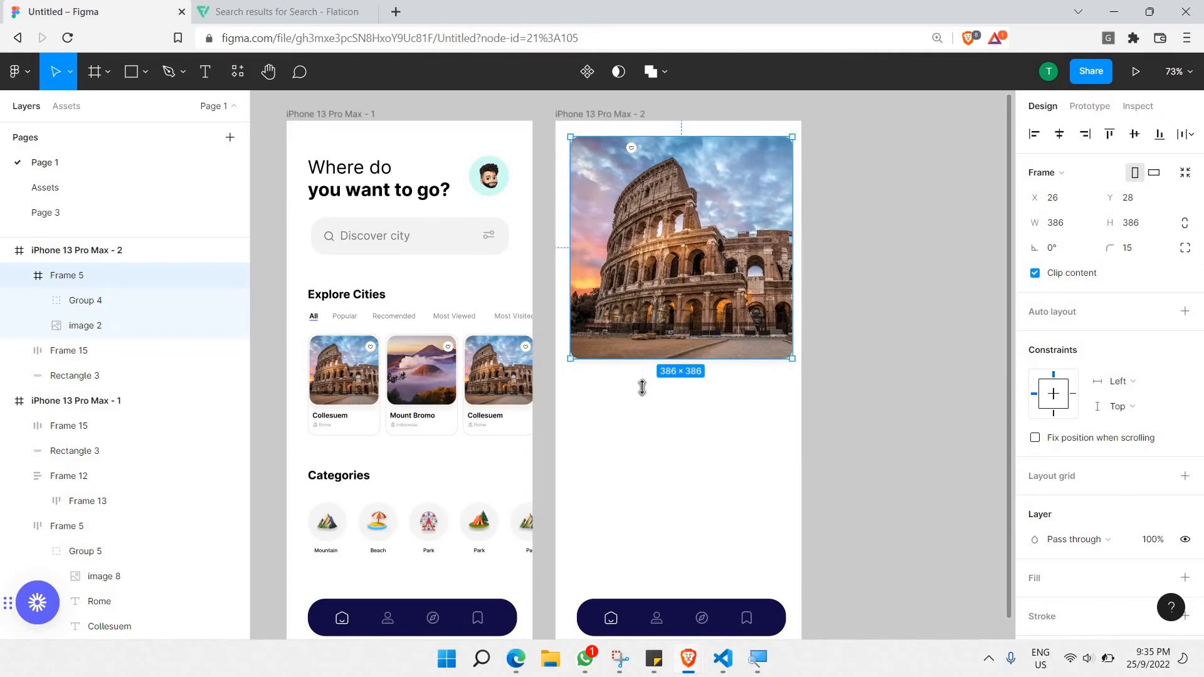
drag(642, 388, 638, 411)
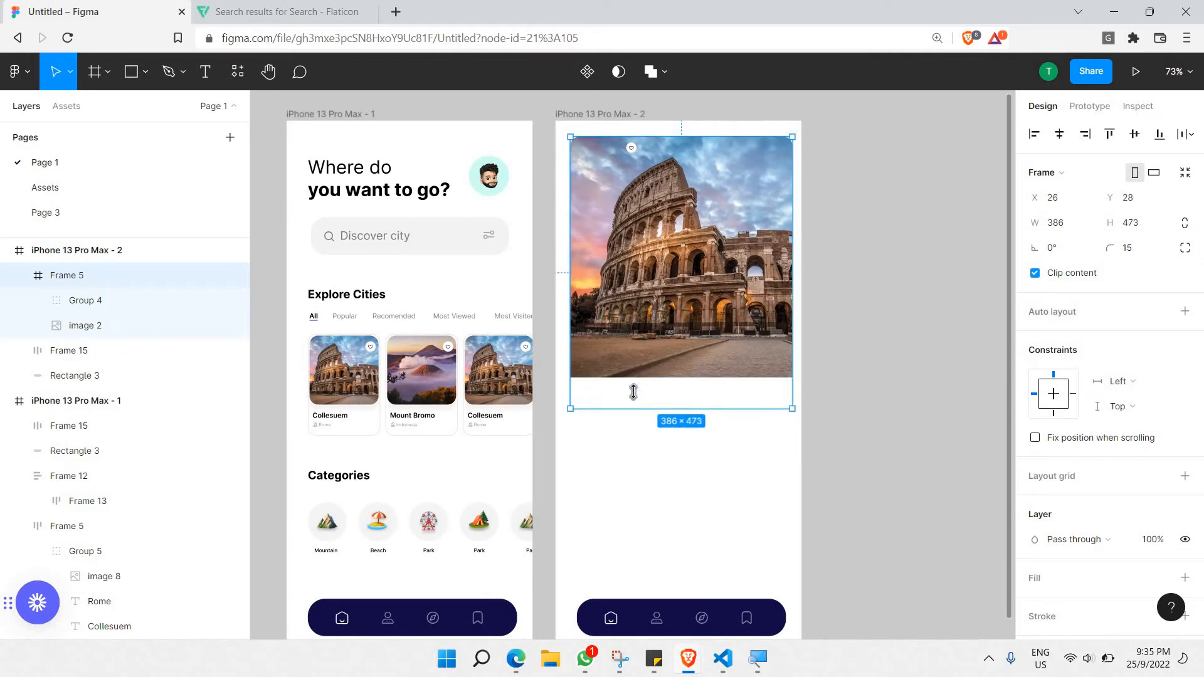
Reposition and scale the Colosseum image to about 699 × 498 at X -76, Y -7 so it fills the taller frame.
double_click(777, 355)
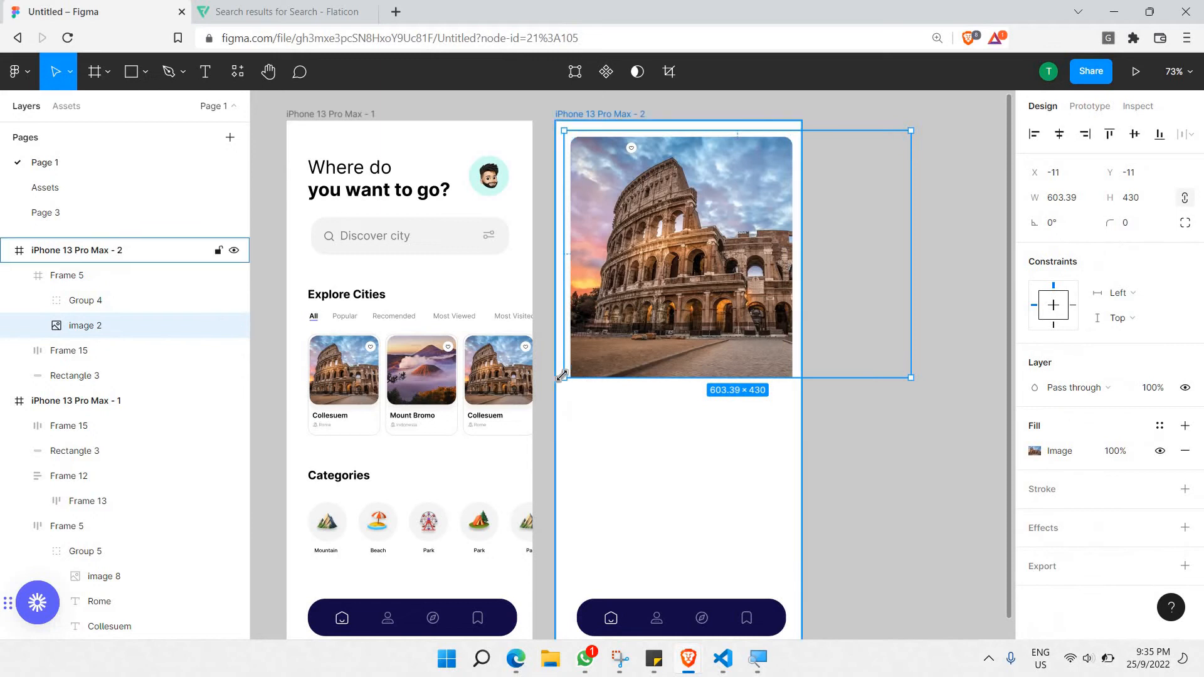
drag(565, 376, 518, 402)
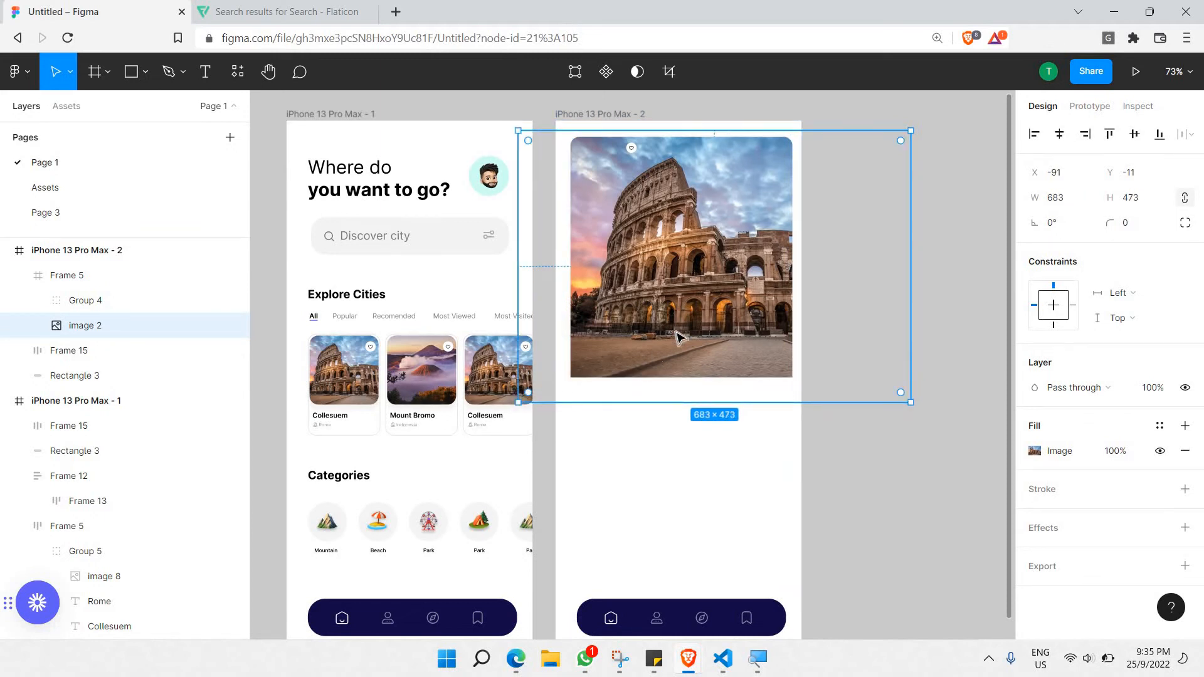
key(ctrl+z)
drag(865, 311, 842, 342)
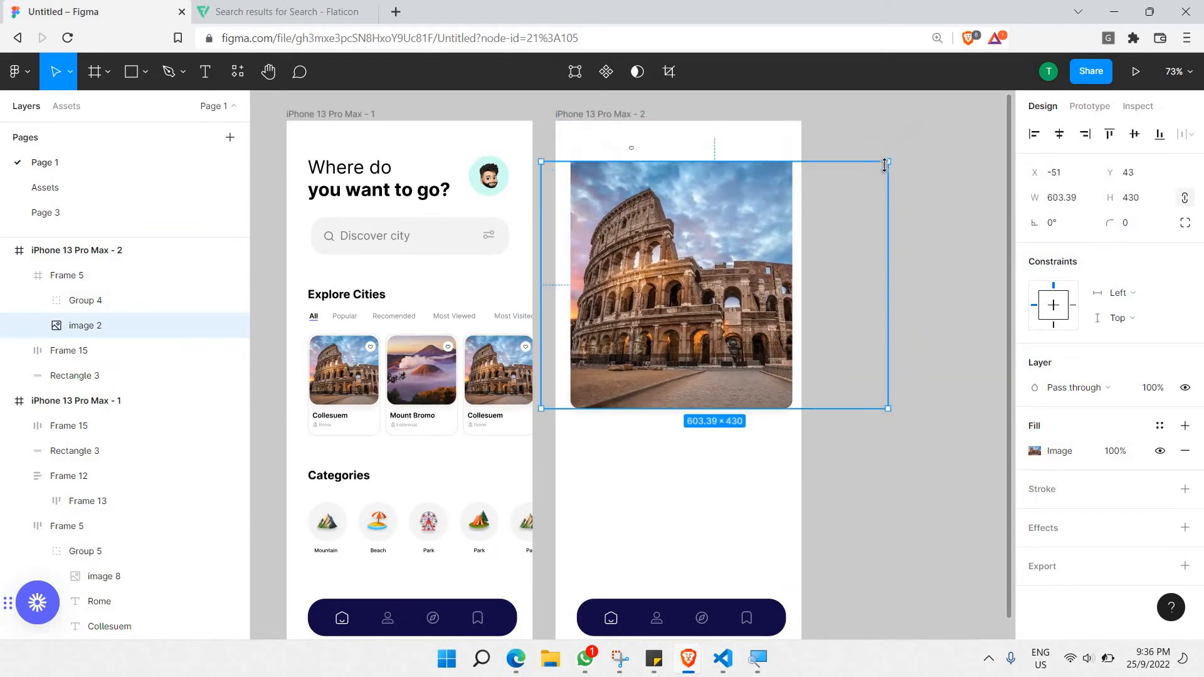
drag(909, 140, 931, 129)
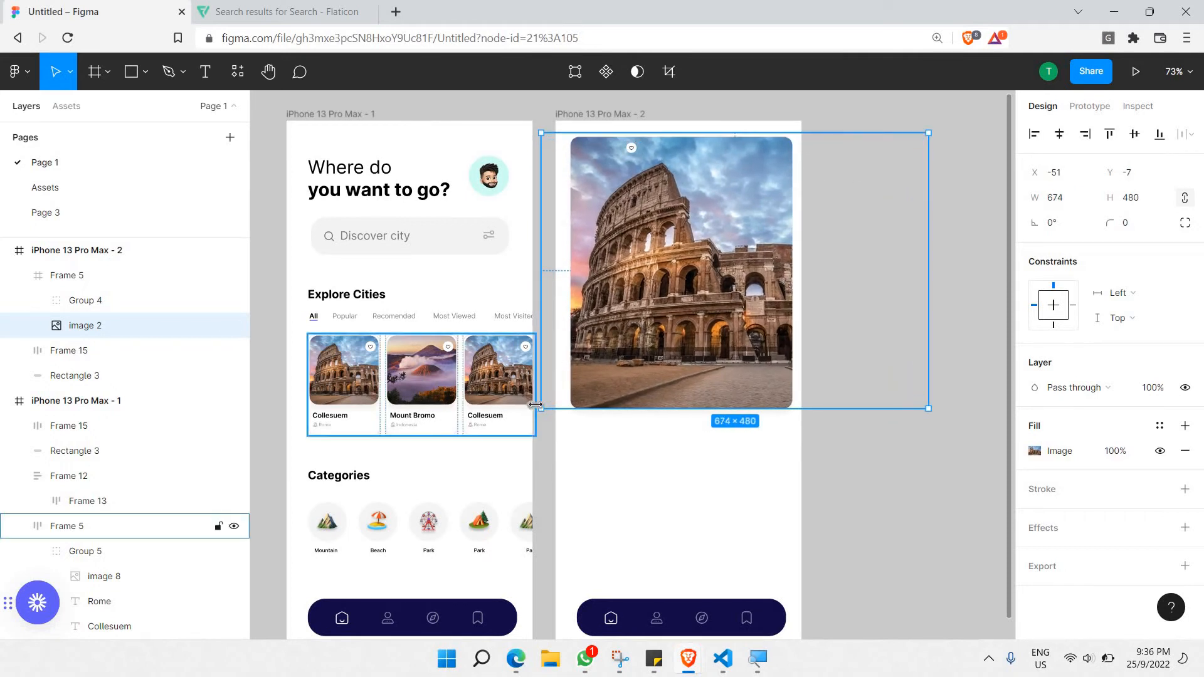
drag(525, 409, 511, 419)
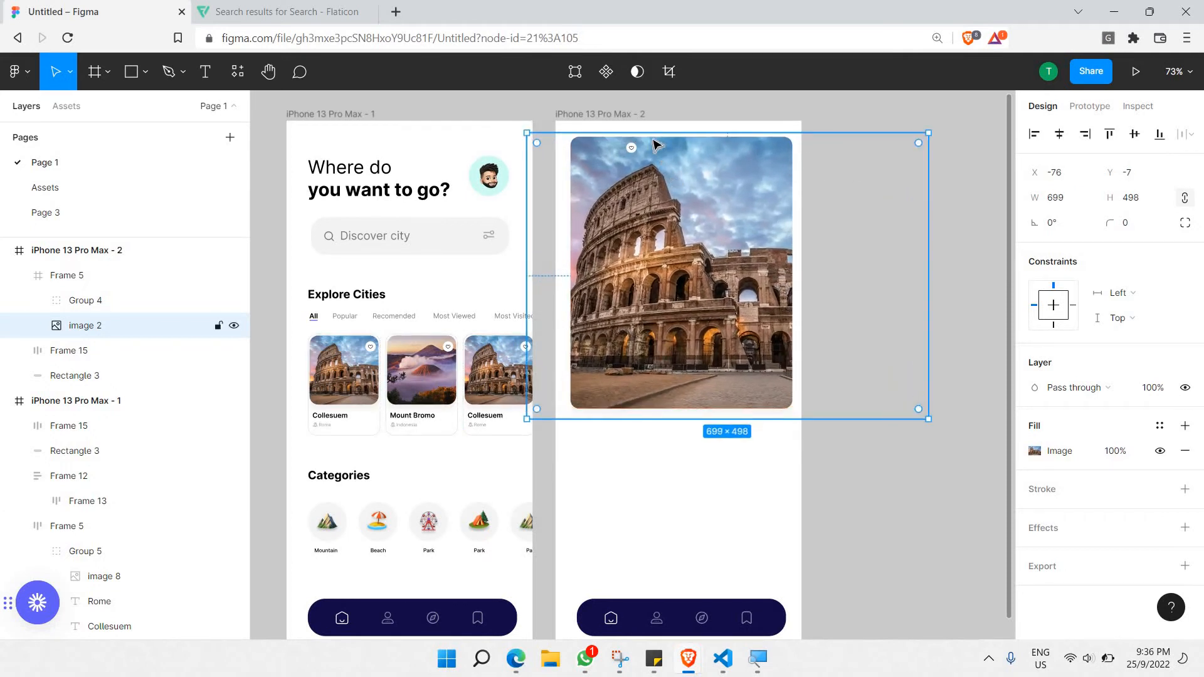
Shift the Colosseum frame on the second screen horizontally to X 22, keeping Y at 28.
click(720, 130)
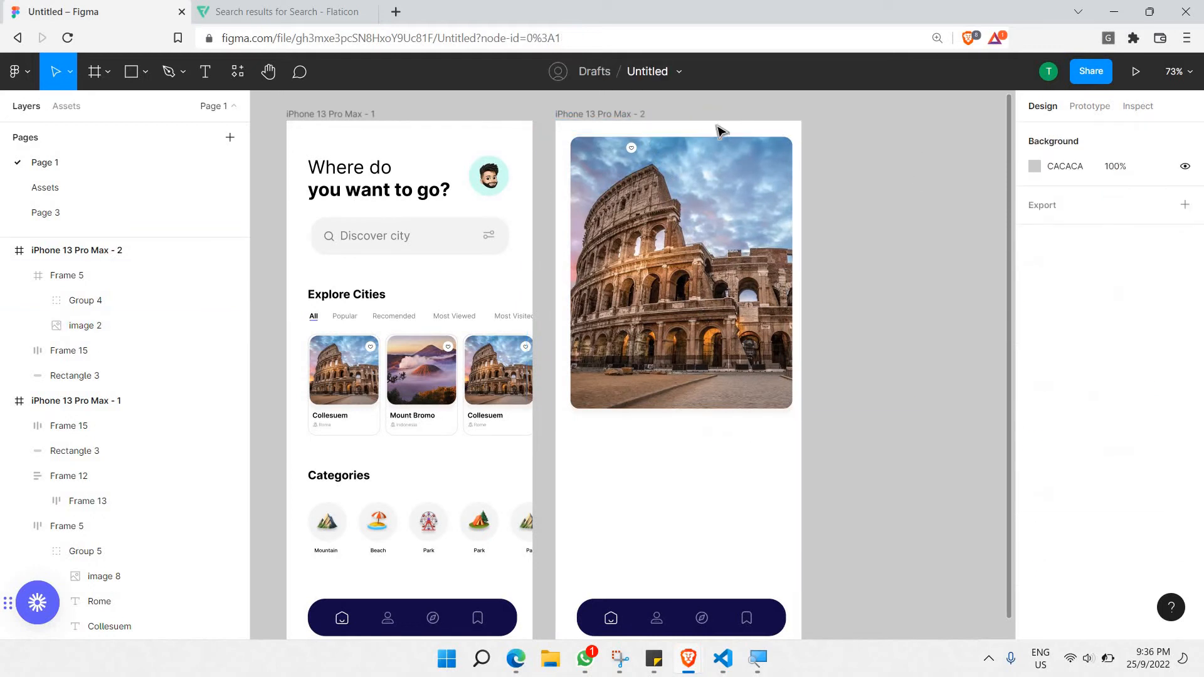
scroll(688, 383, up, 5)
click(689, 385)
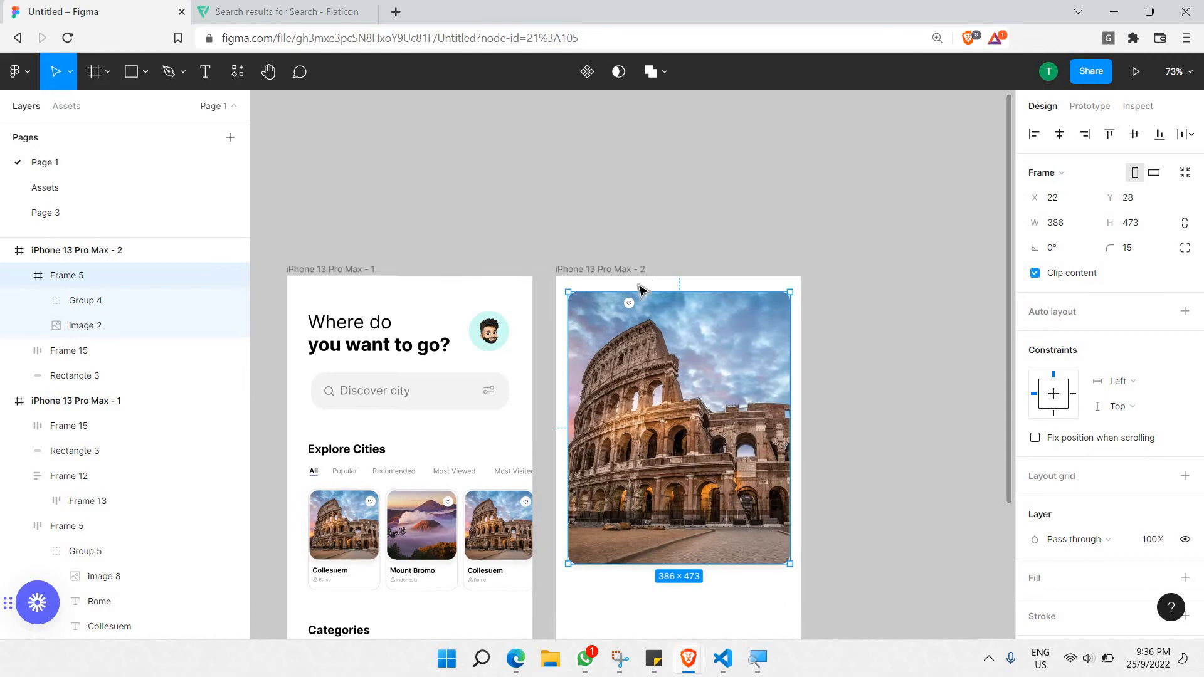
Move the small heart badge to the Colosseum image's upper-right corner, at about X 356, Y 10.
scroll(621, 313, up, 5)
scroll(601, 321, up, 5)
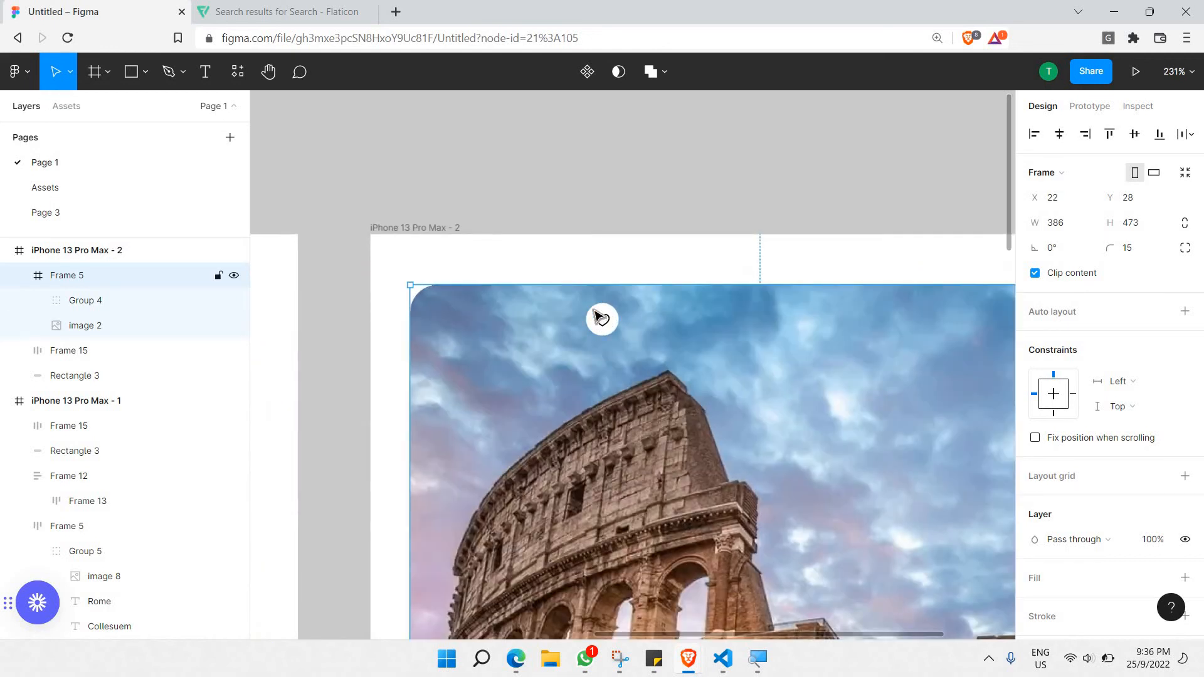
click(598, 318)
scroll(599, 316, down, 3)
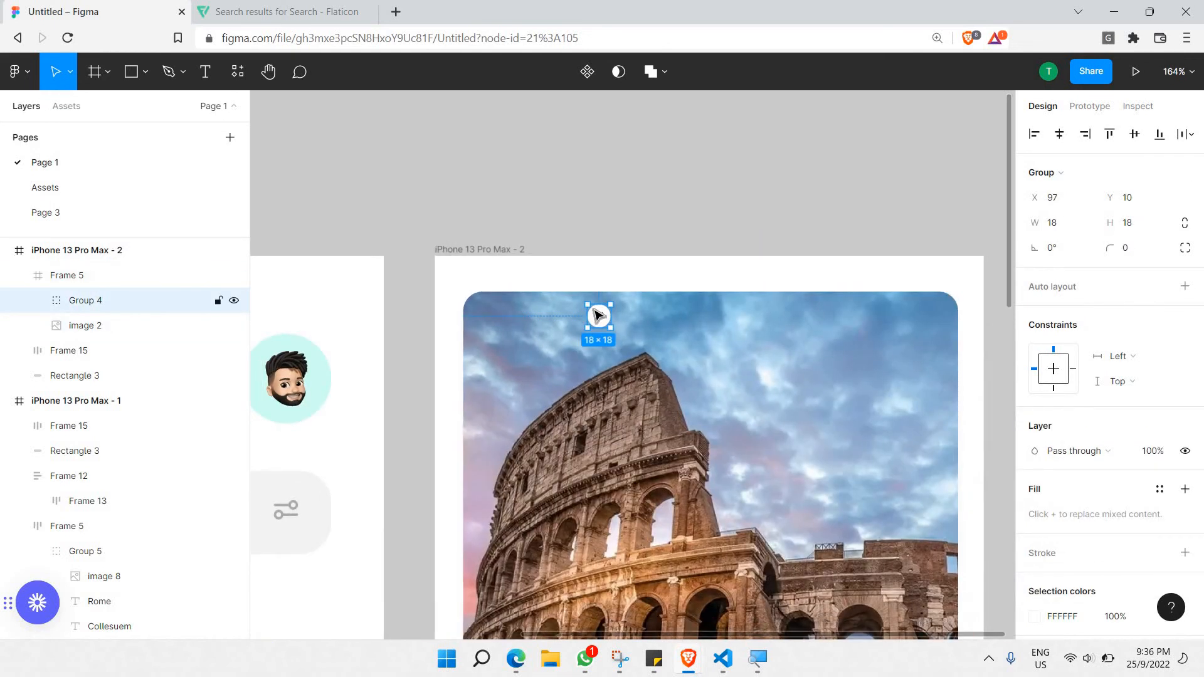
drag(673, 315, 934, 320)
double_click(934, 319)
double_click(933, 318)
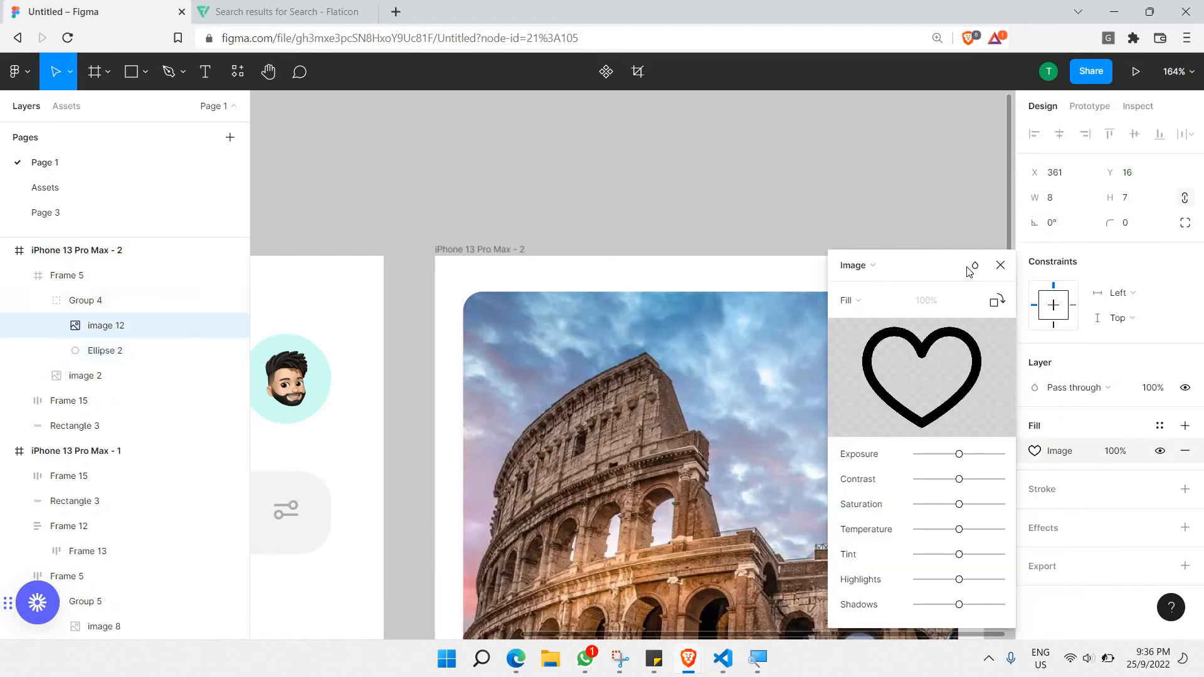
key(Escape)
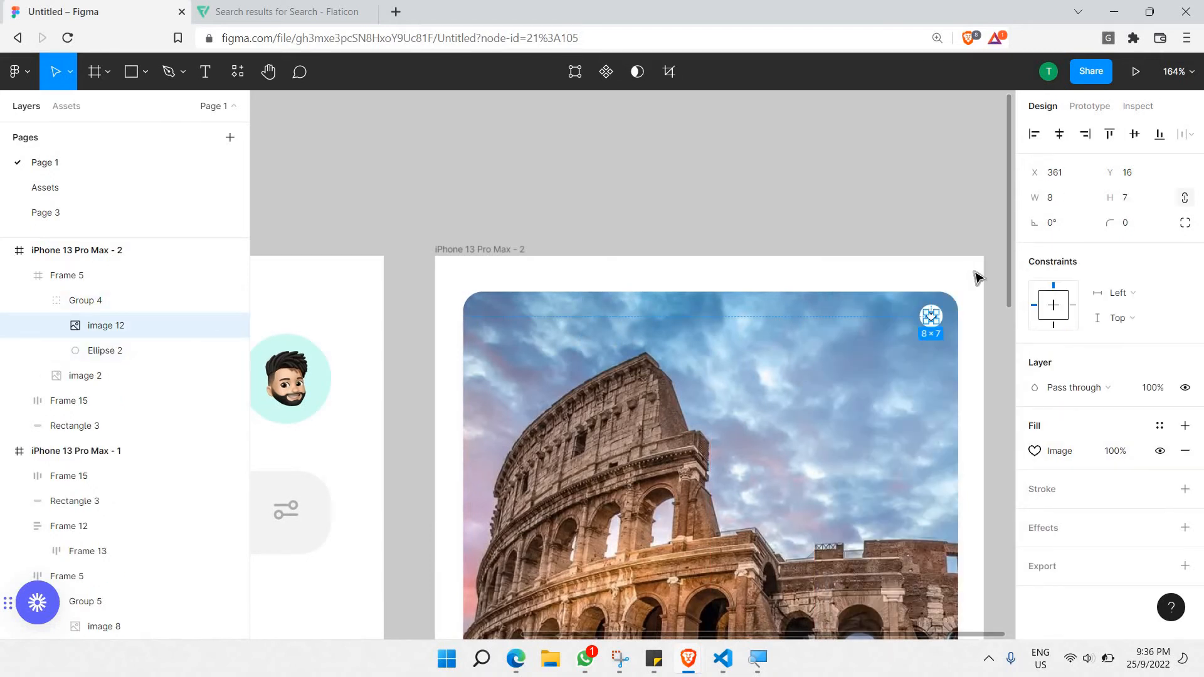
Enlarge the heart badge group to about 42 × 42 and place two copies, one beside it and one in the image's upper-left corner.
ctrl+scroll(953, 296, up, 5)
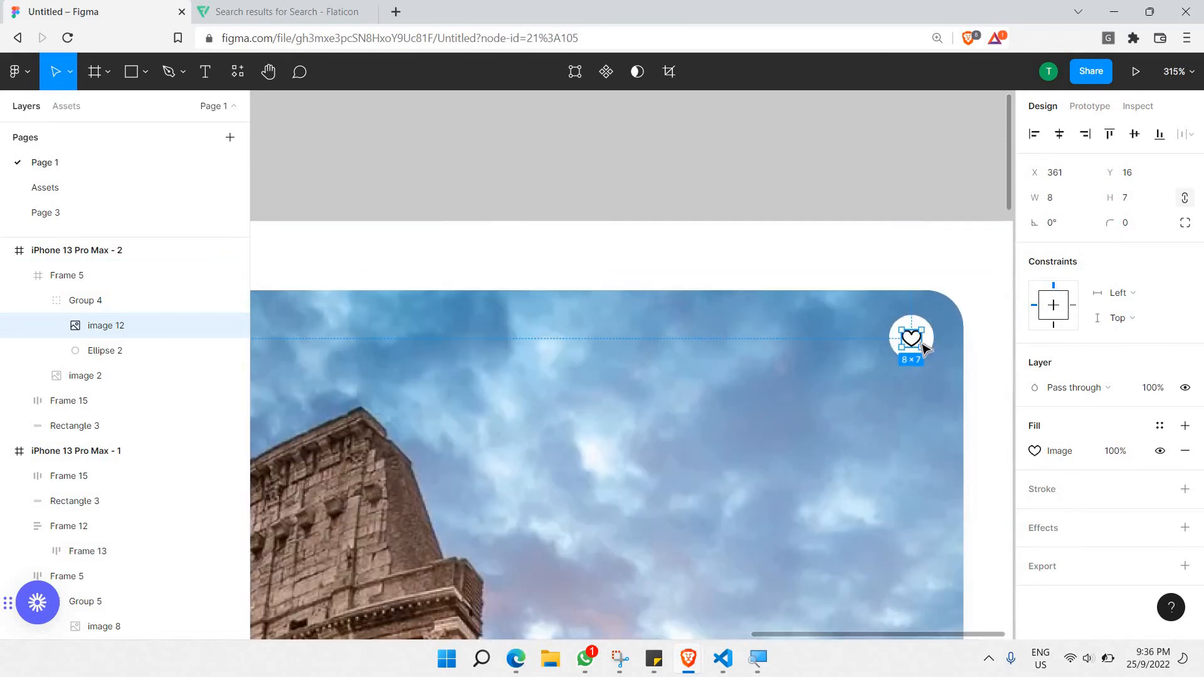
key(Escape)
double_click(920, 344)
double_click(920, 344)
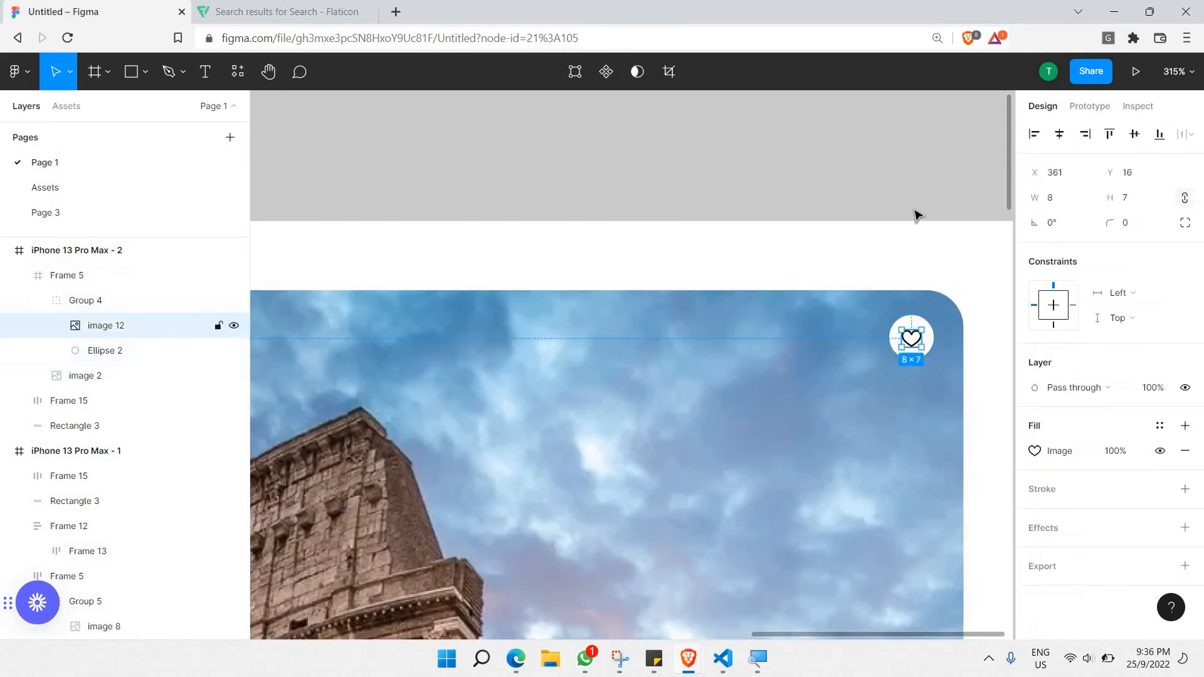
key(Escape)
double_click(913, 333)
scroll(889, 363, down, 2)
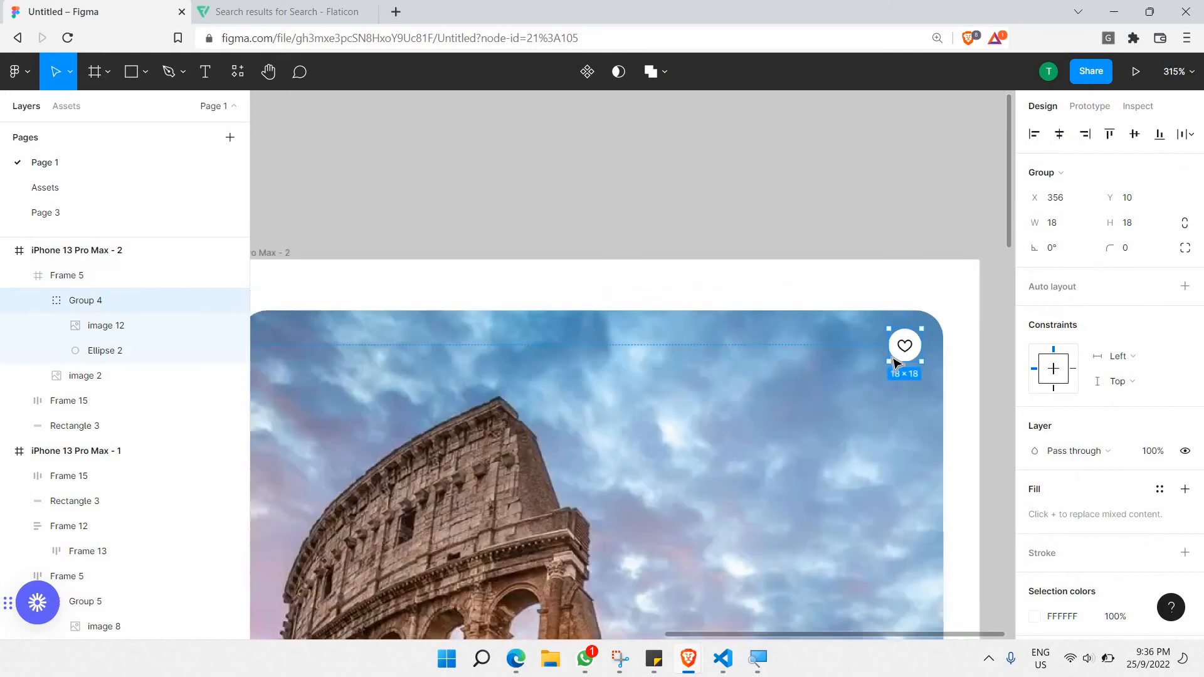
ctrl+scroll(893, 363, down, 3)
drag(872, 373, 485, 380)
key(ctrl+v)
key(ctrl+v)
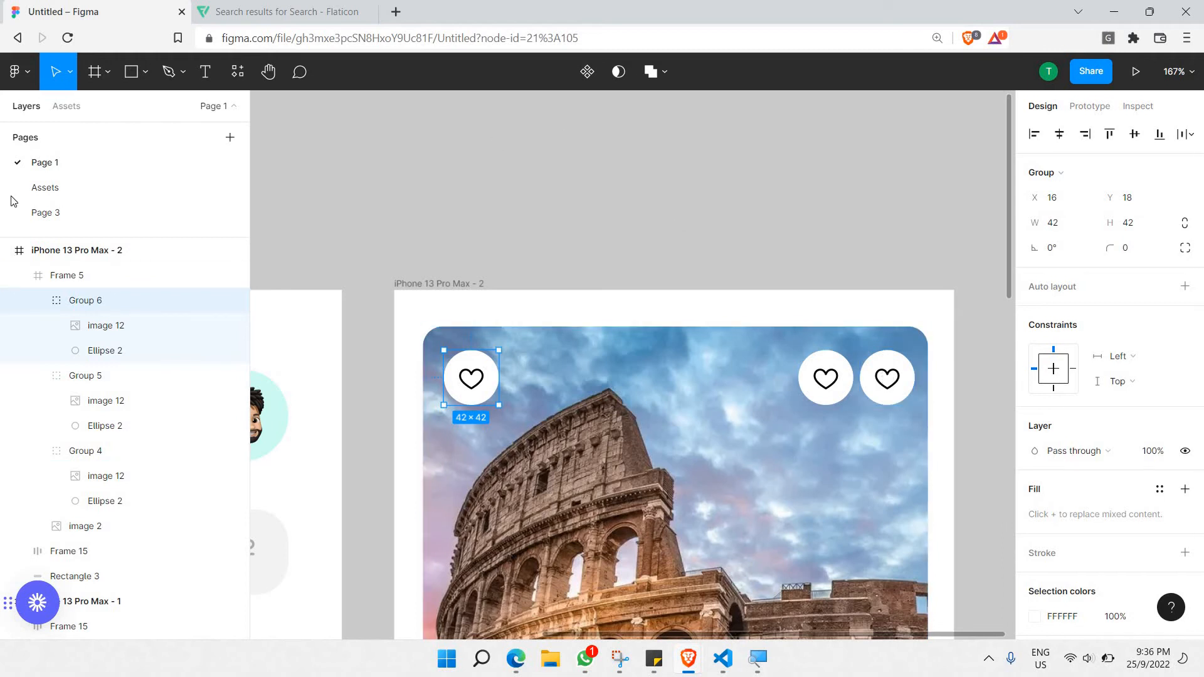
Copy the arrow icon from the Assets page and paste it into the heart badge in the image's upper-left corner.
click(28, 187)
click(499, 389)
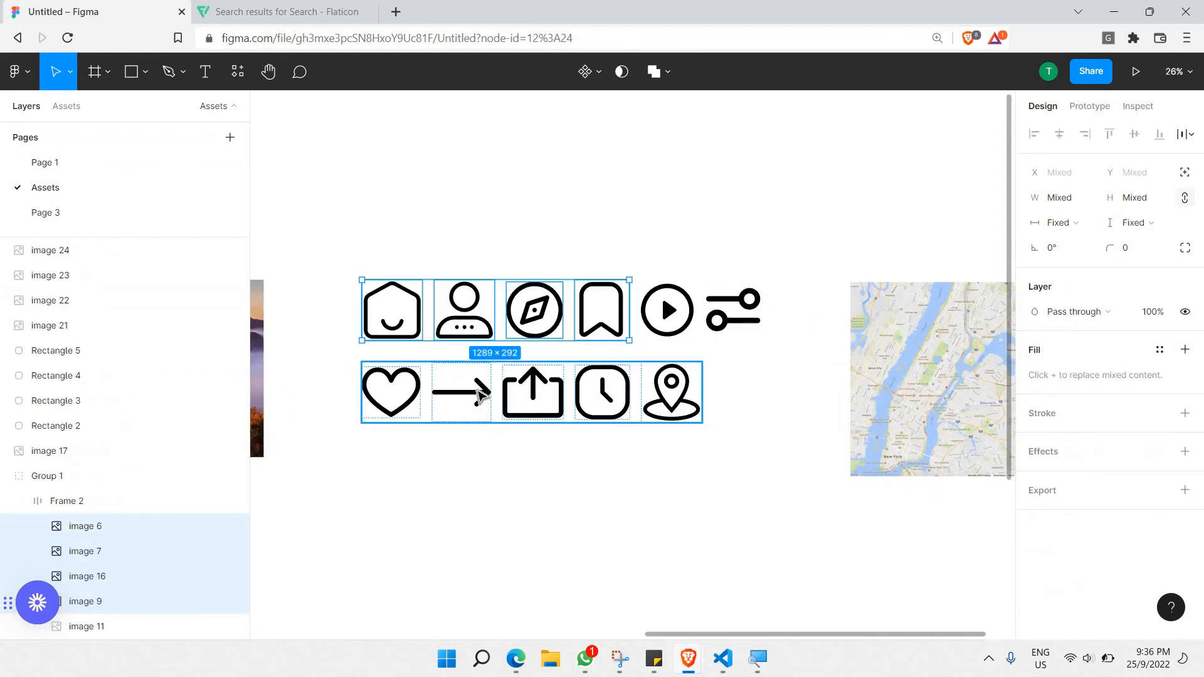
click(481, 395)
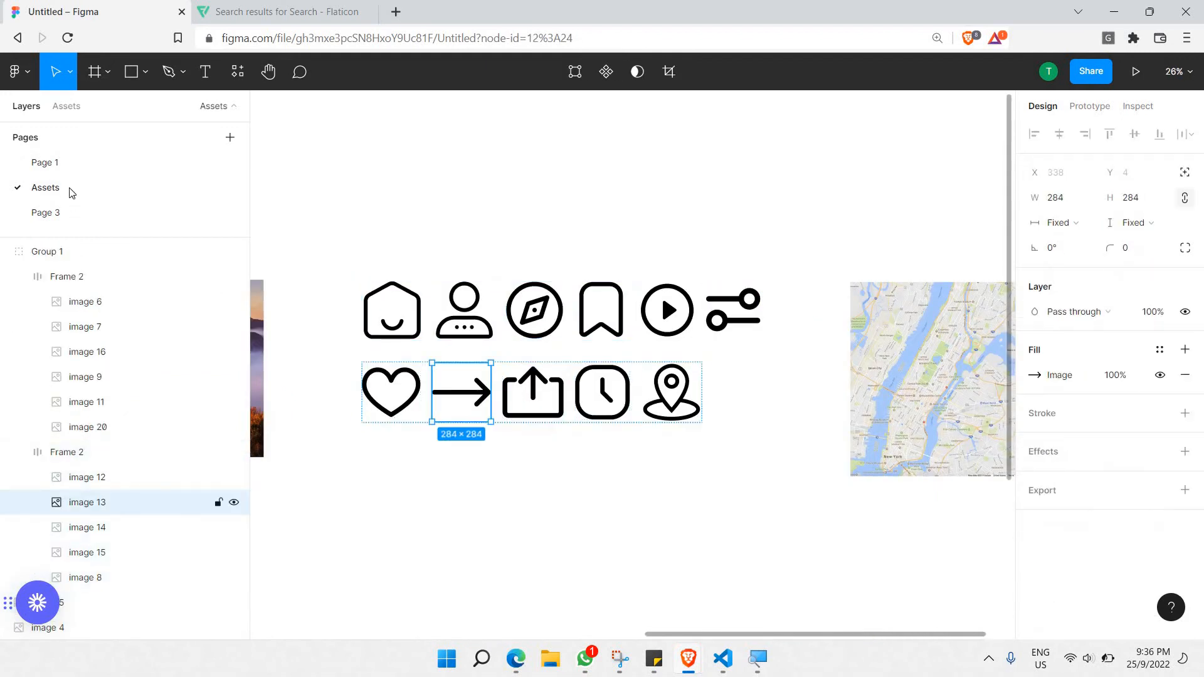
click(74, 165)
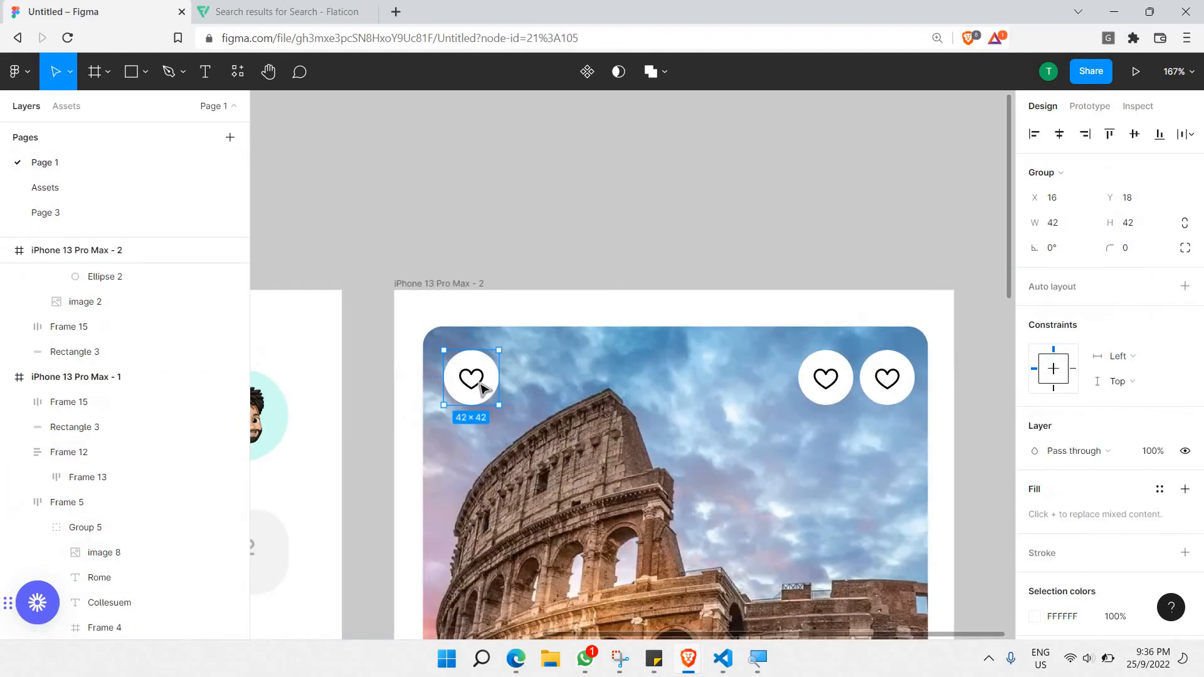
double_click(482, 388)
key(ctrl+v)
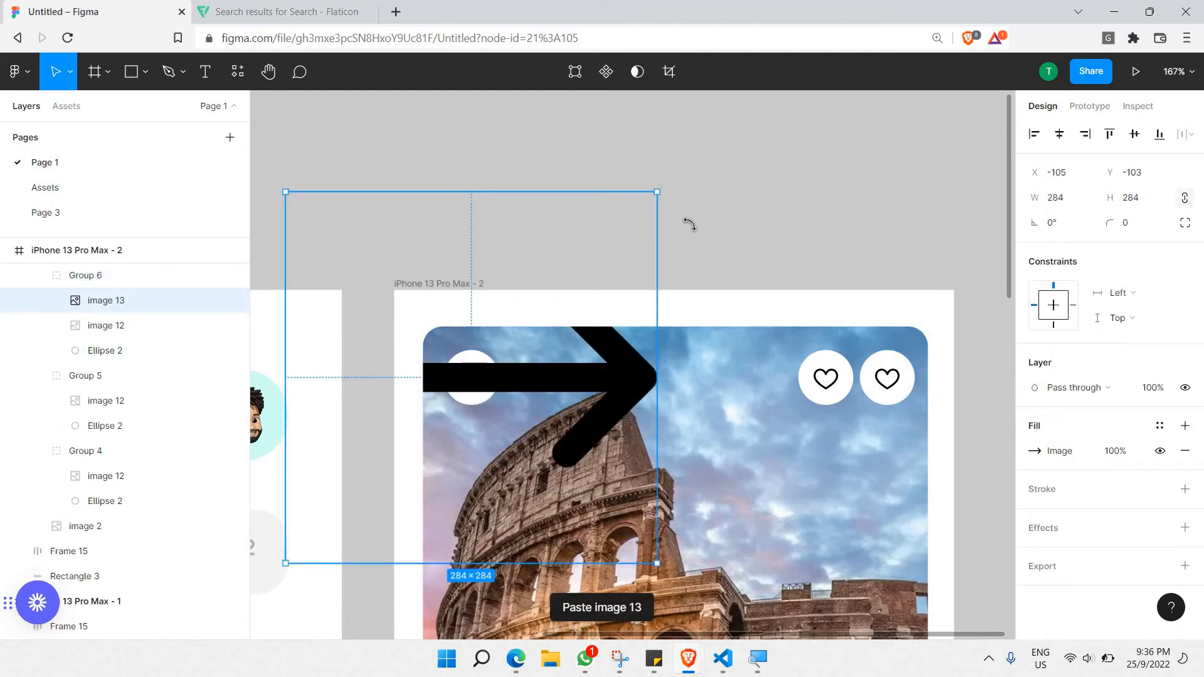
Rotate the pasted arrow 180° and delete the heart icon from the same badge.
drag(640, 348, 404, 419)
key(ctrl+z)
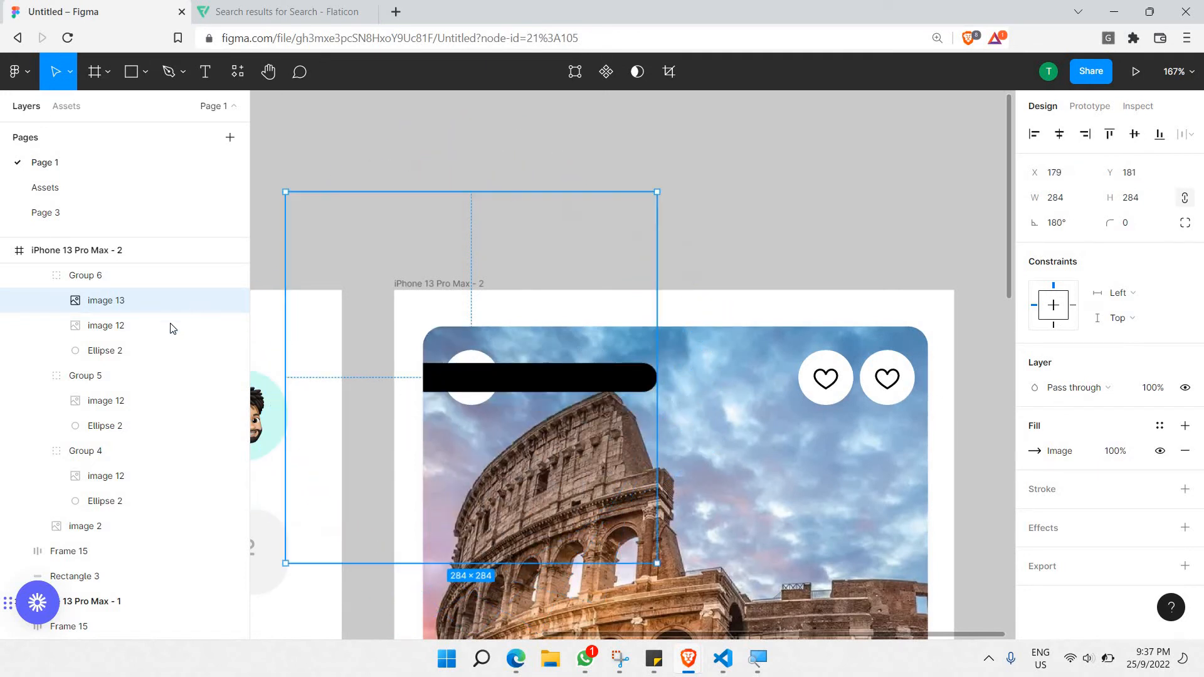
click(154, 335)
key(Delete)
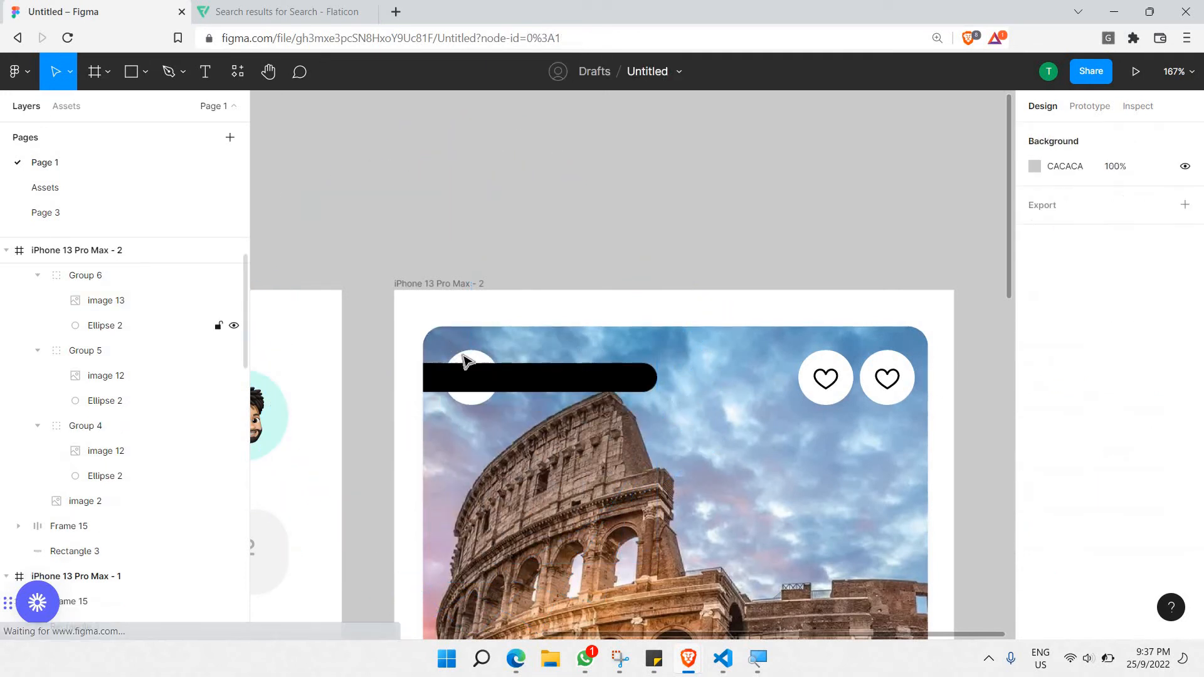
Scale the arrow down to about 25 × 25 and centre it in its white circle.
click(499, 371)
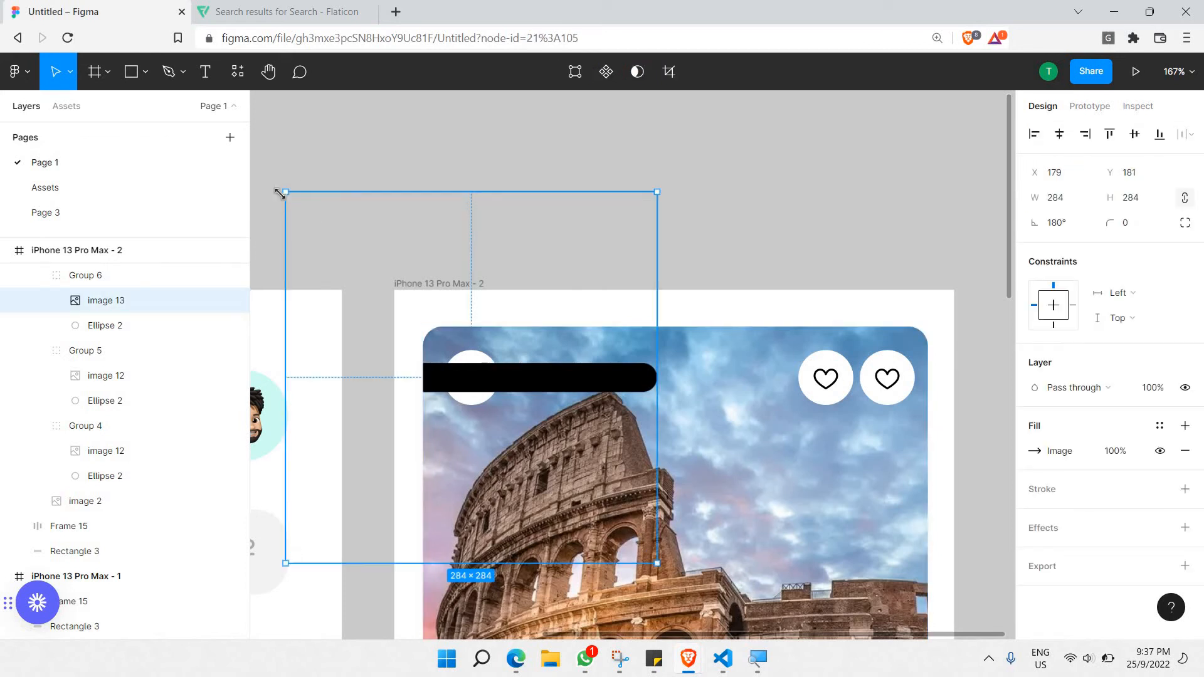
drag(349, 259, 435, 351)
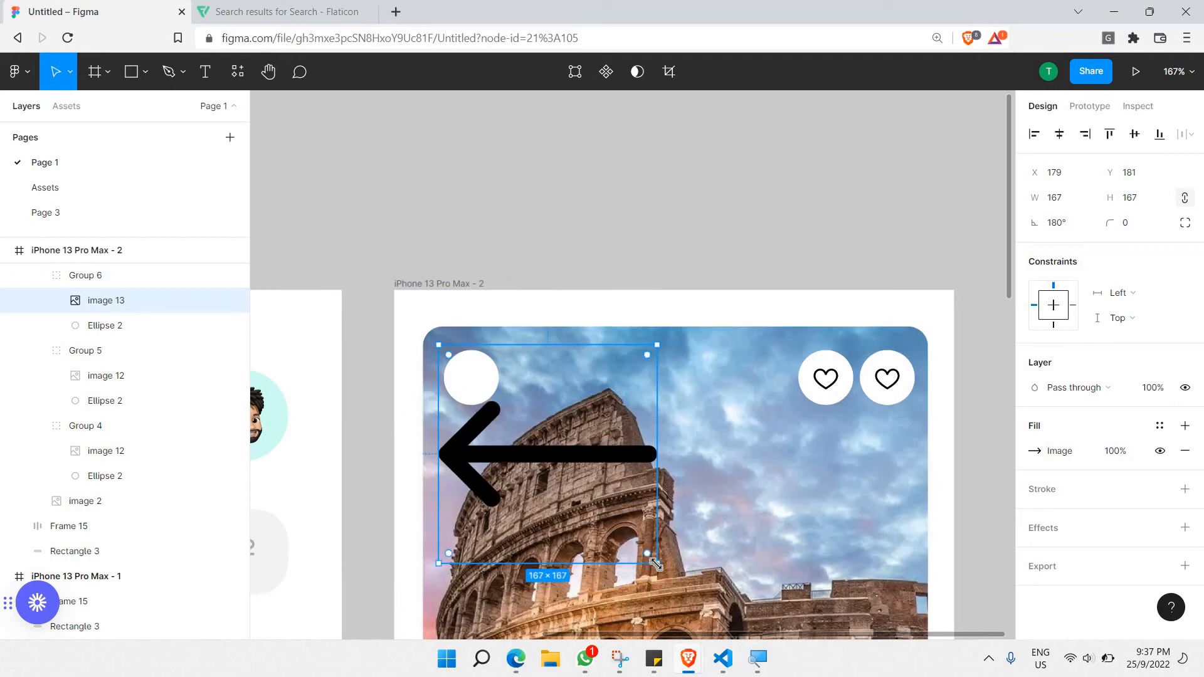
drag(560, 450, 489, 394)
scroll(451, 338, up, 5)
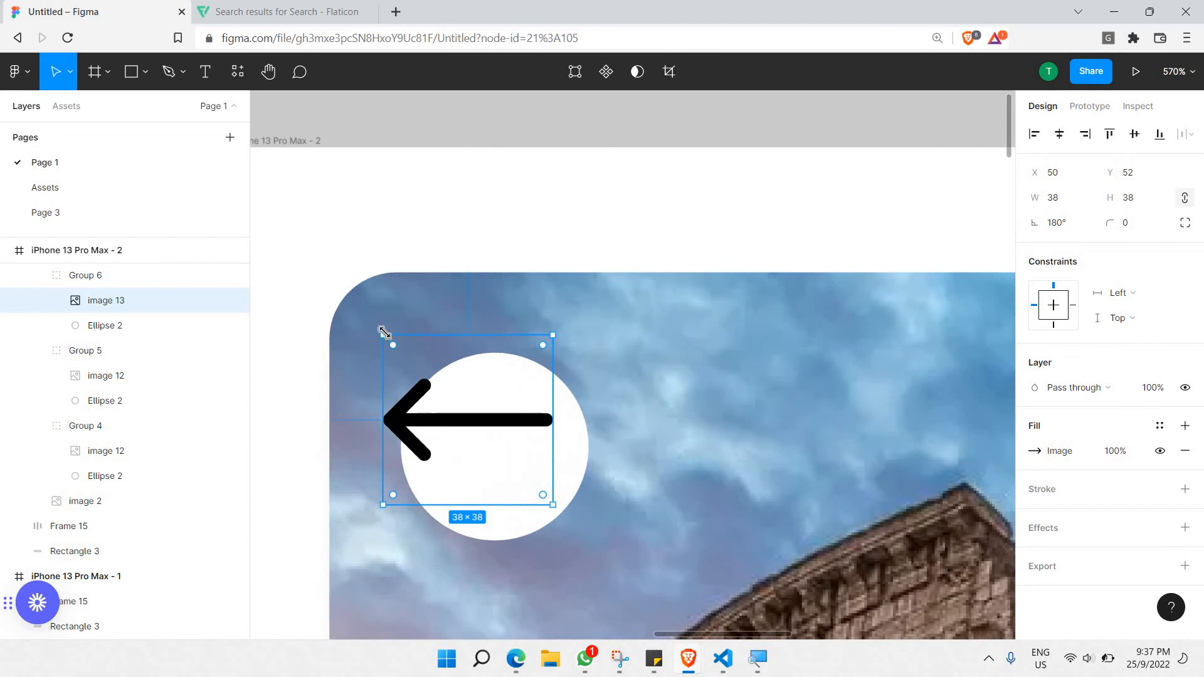
drag(422, 357, 464, 393)
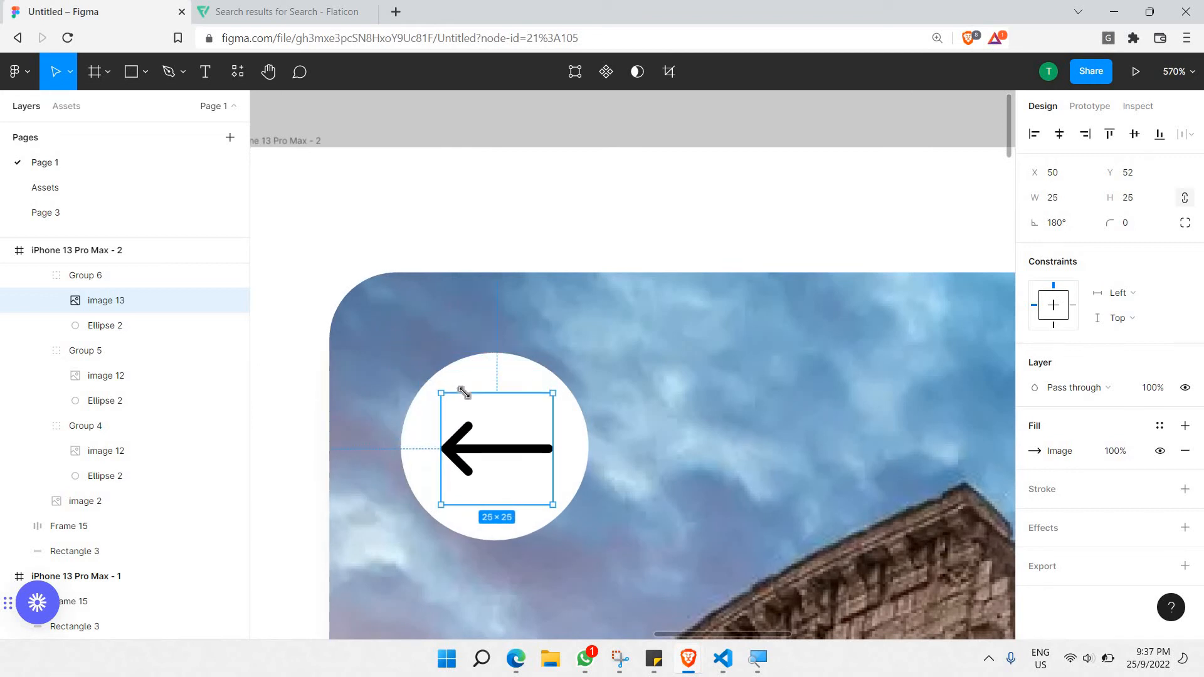
click(503, 137)
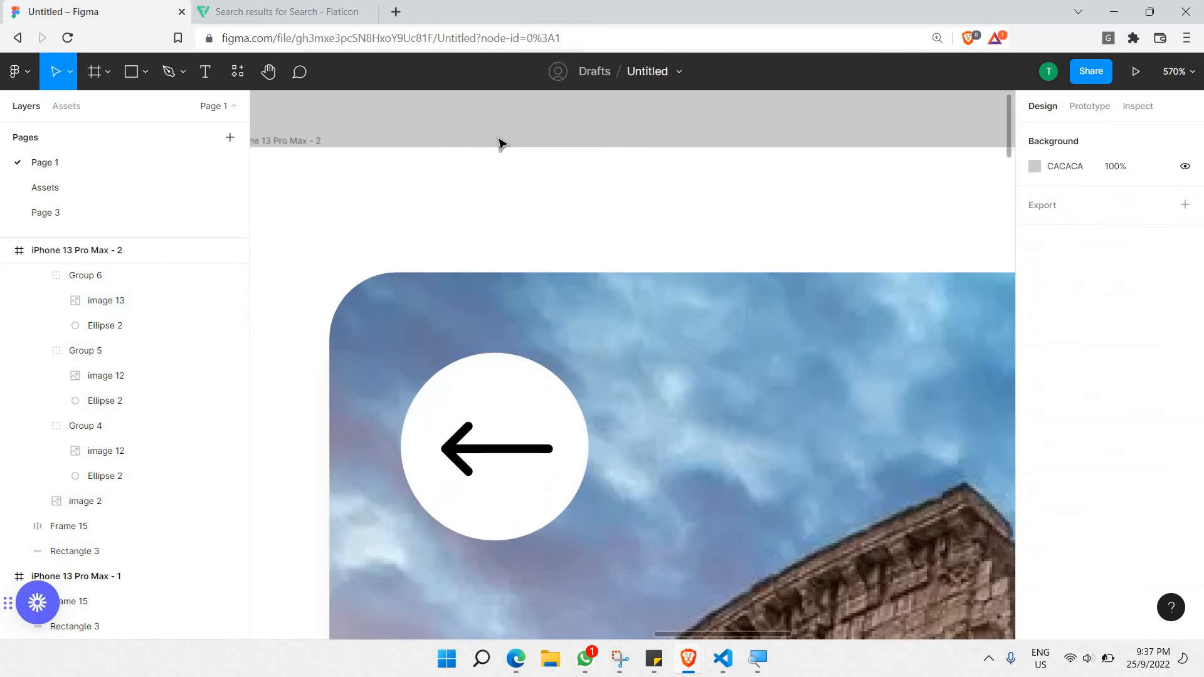
Copy the share icon from the Assets page and paste it into the inner of the two heart badges in the image's upper-right corner.
scroll(500, 142, down, 5)
scroll(500, 142, down, 2)
scroll(645, 188, right, 2)
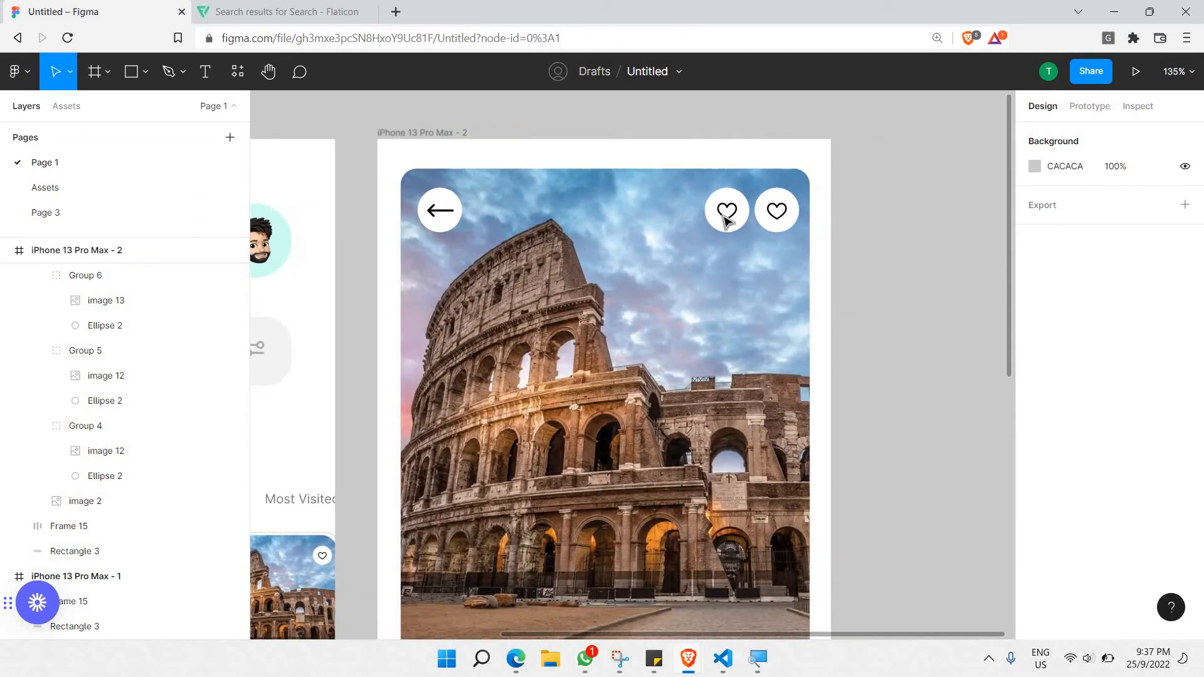
click(56, 187)
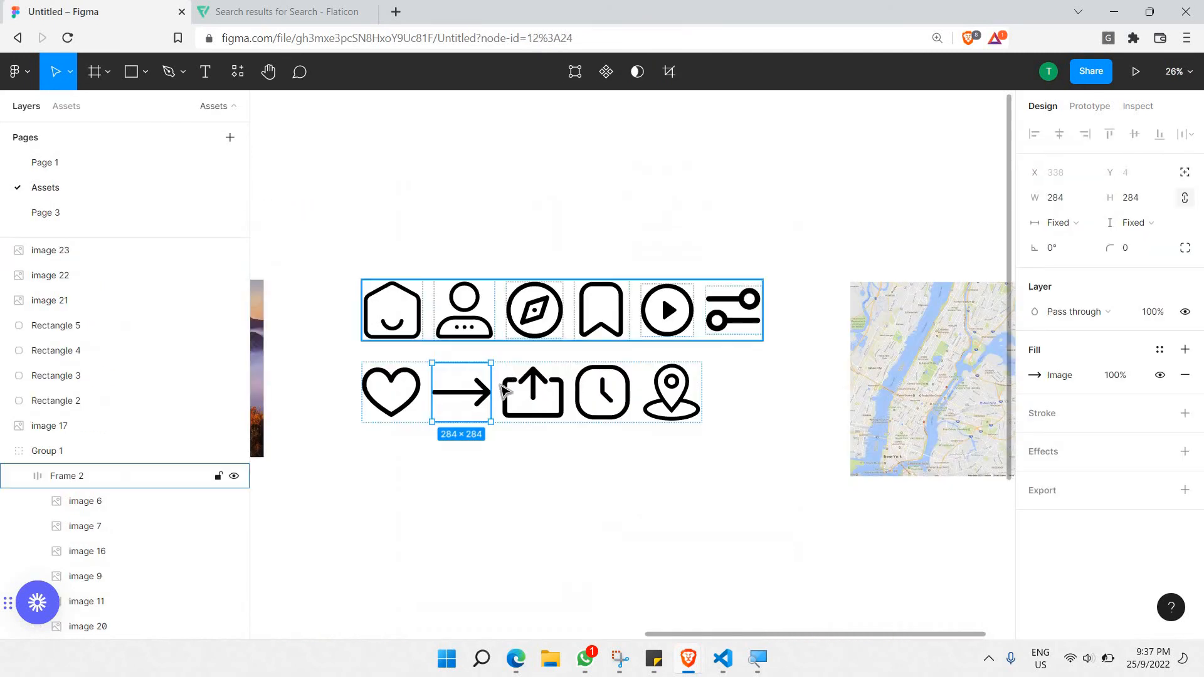
click(529, 401)
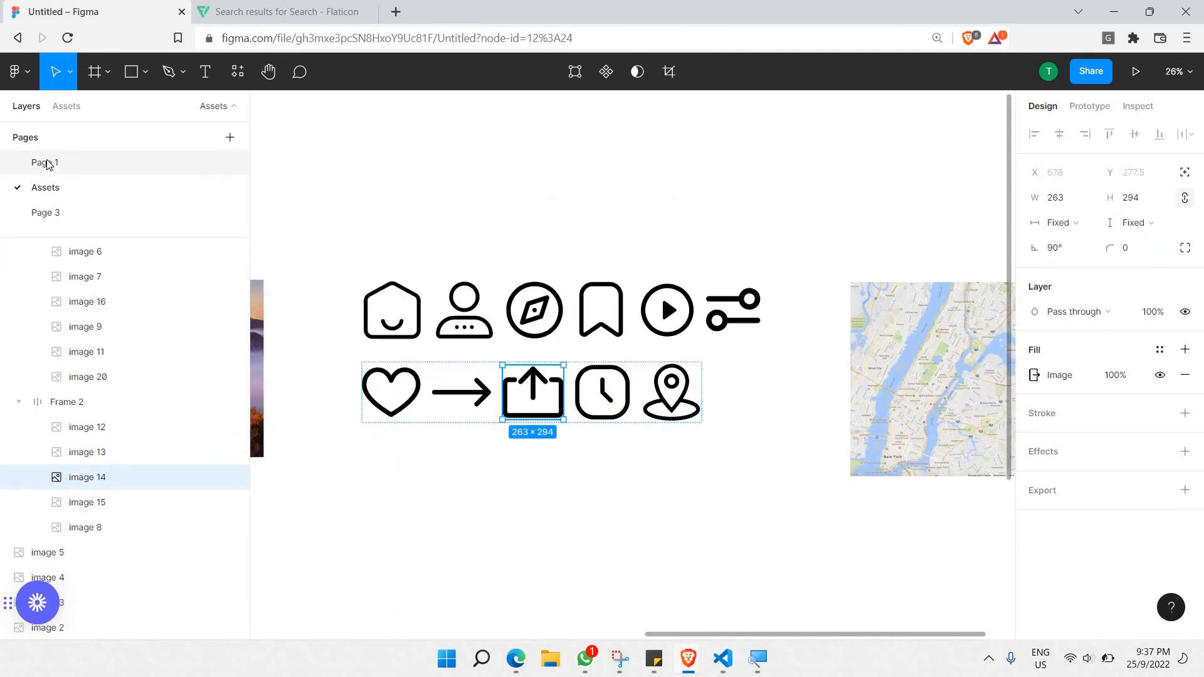
scroll(760, 192, up, 3)
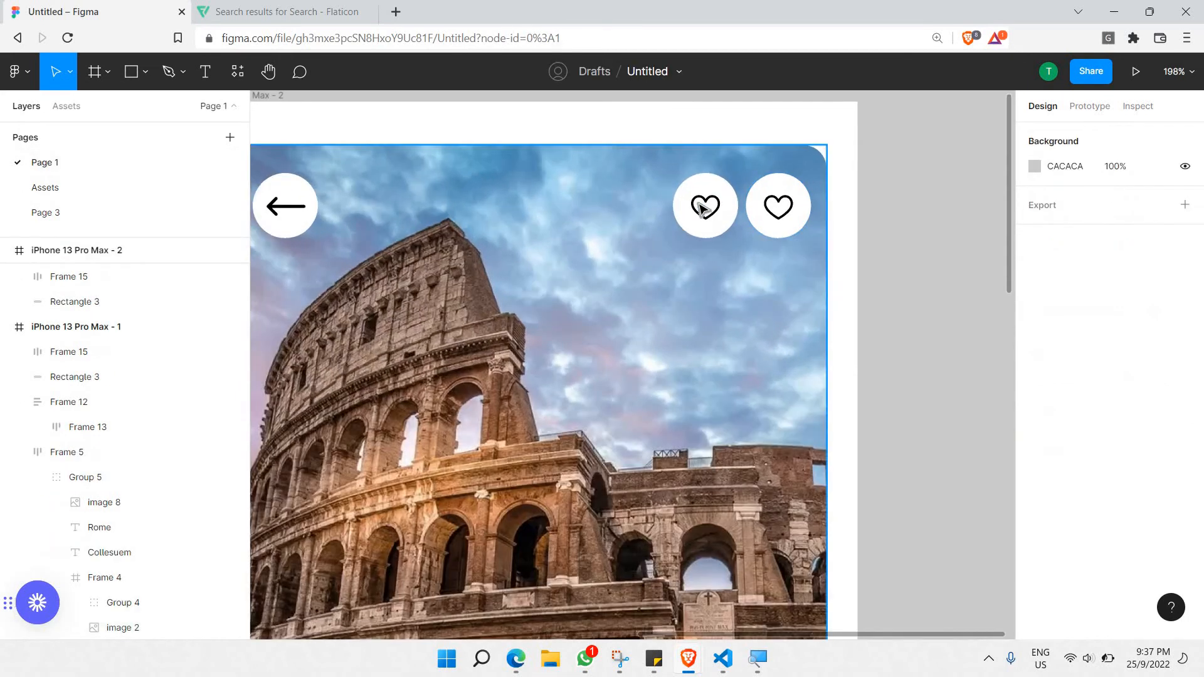
click(704, 207)
key(ctrl+v)
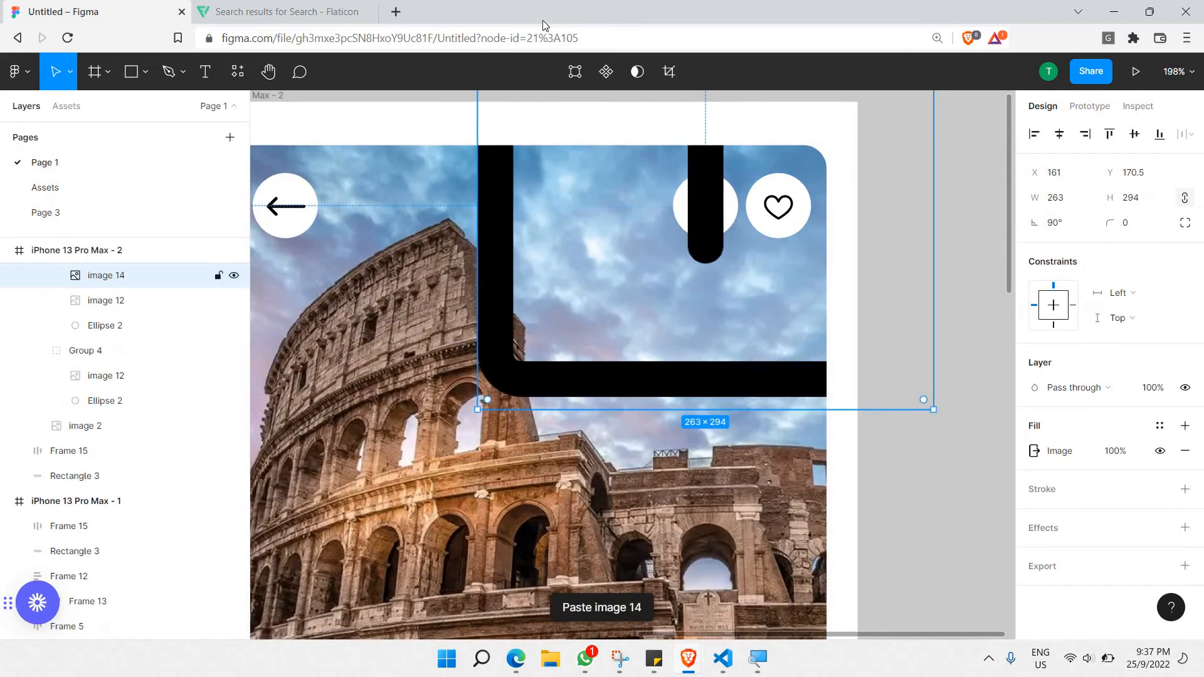
Scale the pasted share icon down to about 149 × 167.
scroll(503, 271, up, 5)
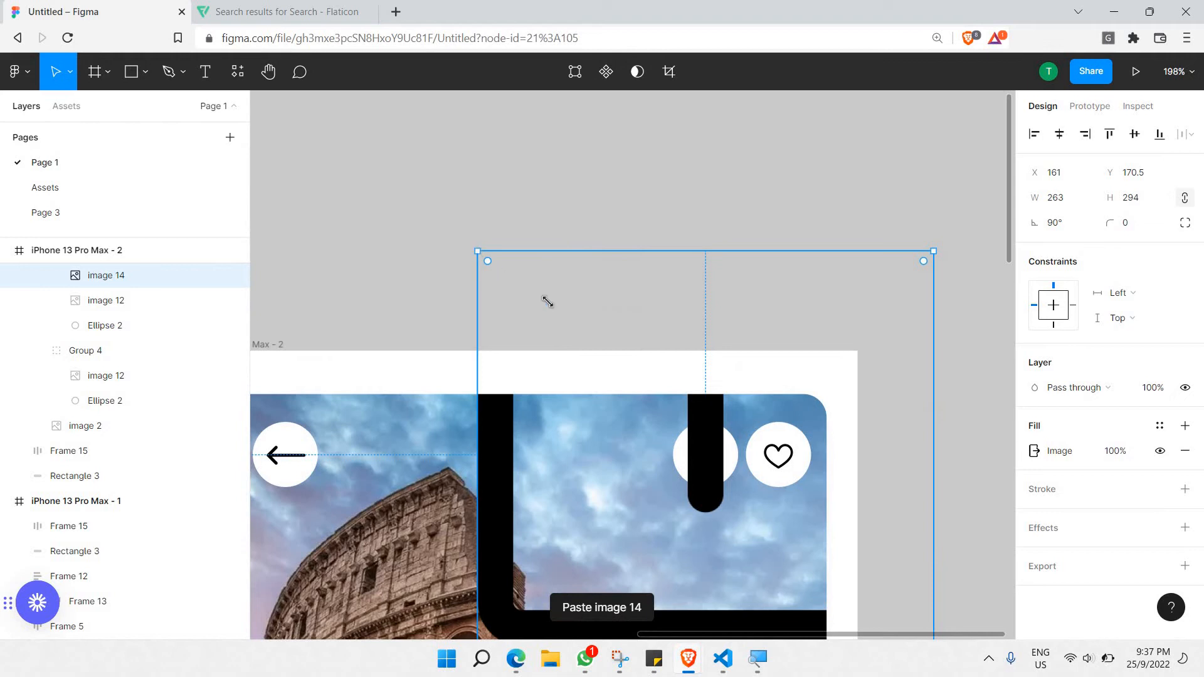
drag(547, 303, 801, 418)
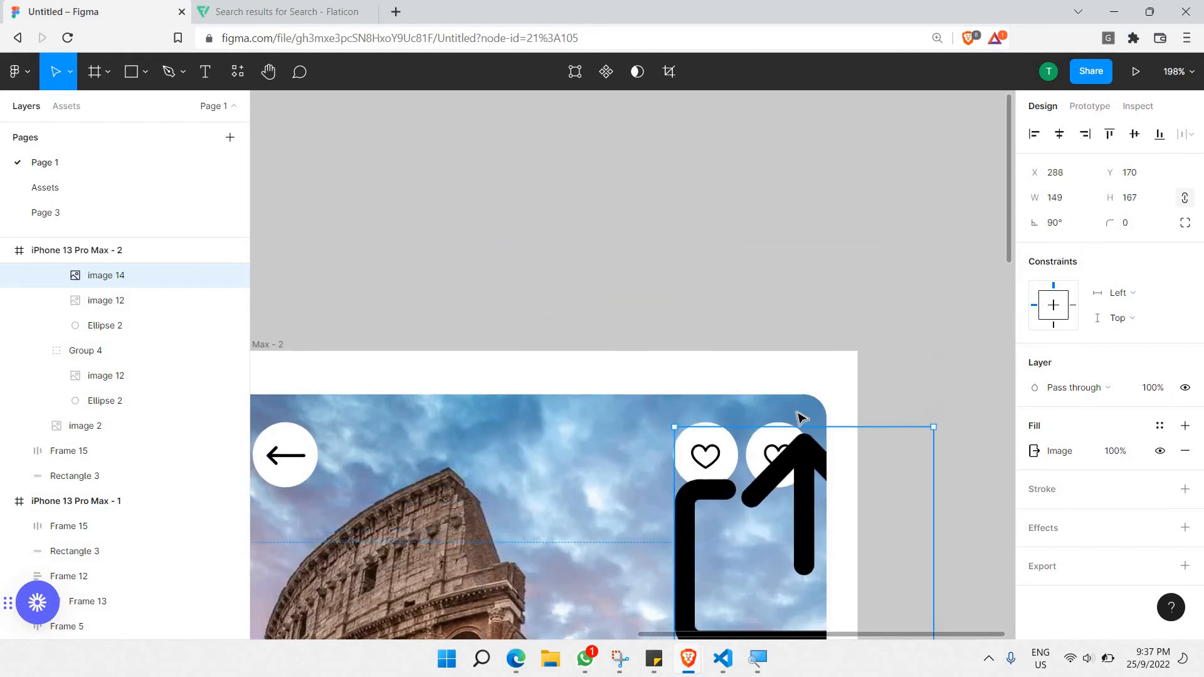
scroll(935, 304, down, 5)
scroll(962, 422, up, 1)
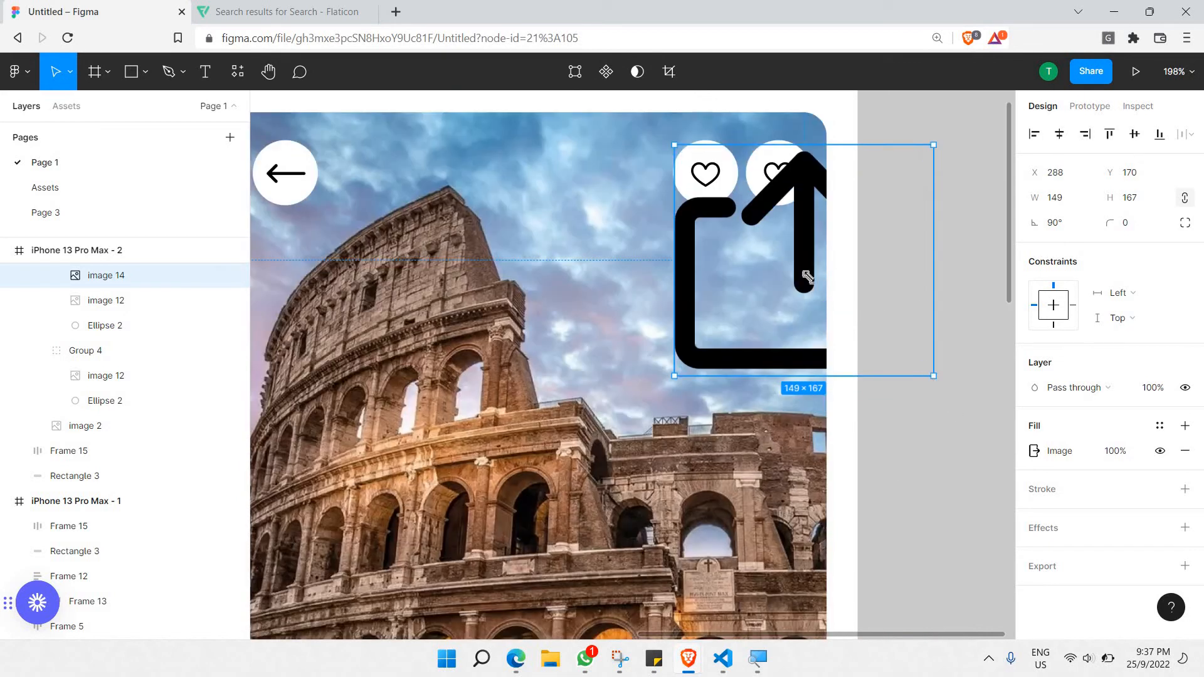
Shrink the share icon to about 21 × 24, centre it in its white circle and delete the heart icon behind it.
drag(807, 277, 740, 205)
scroll(712, 157, up, 2)
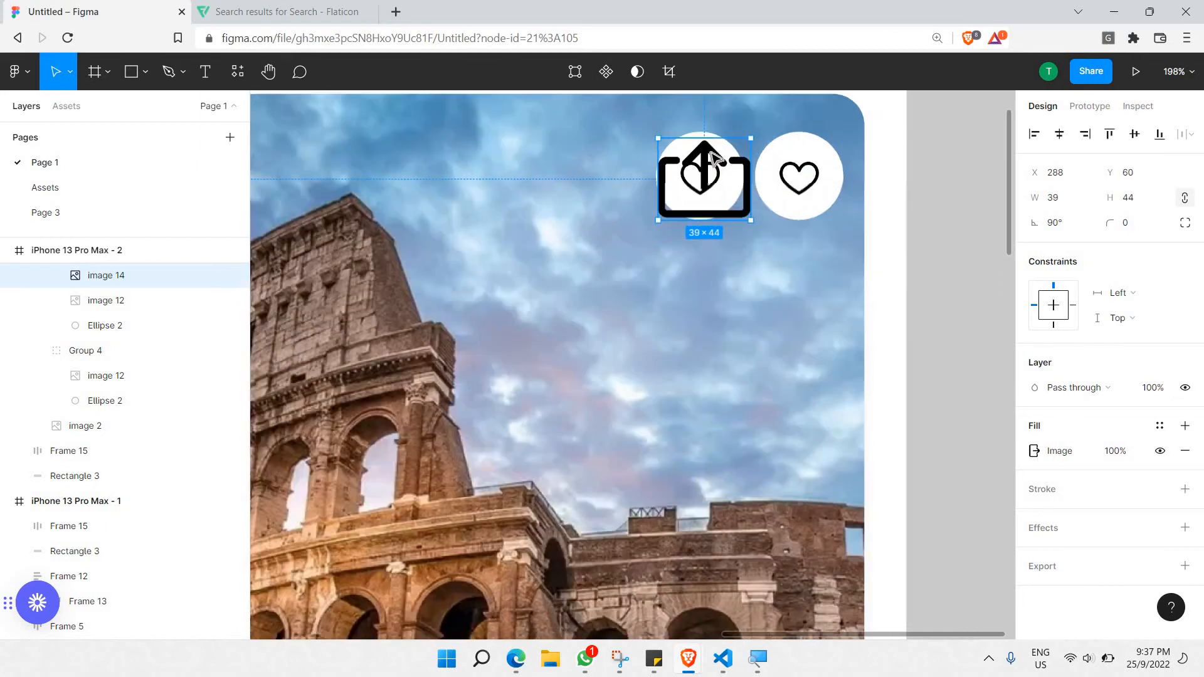
scroll(713, 156, up, 4)
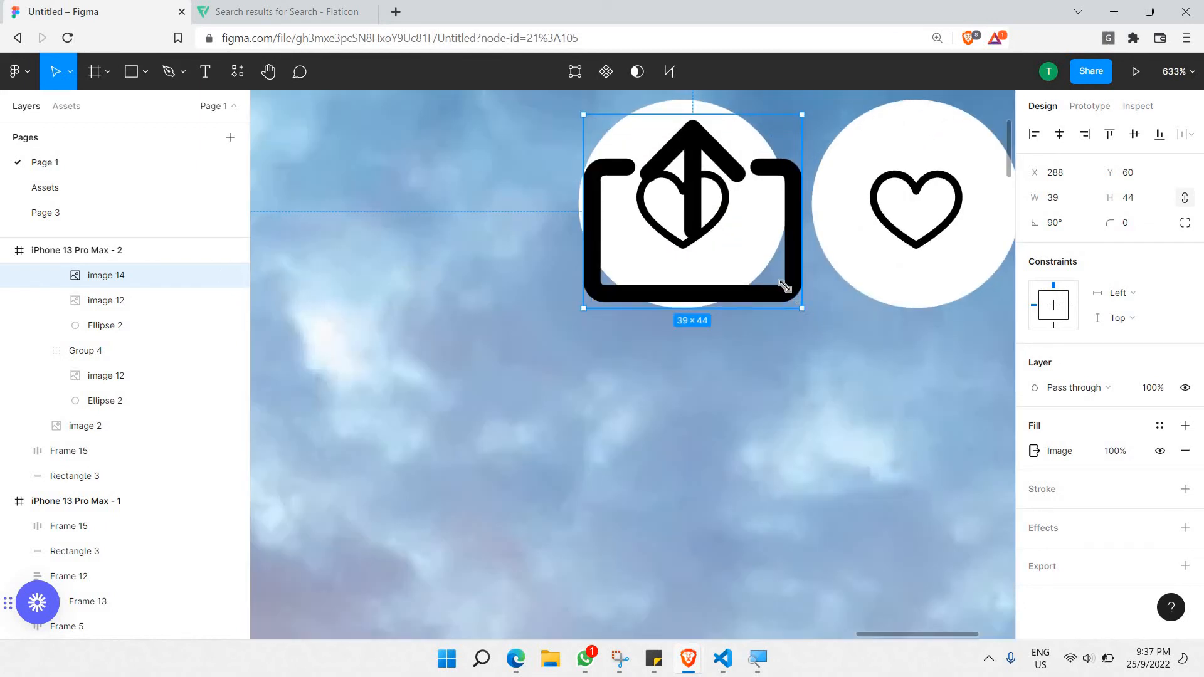
drag(783, 286, 745, 254)
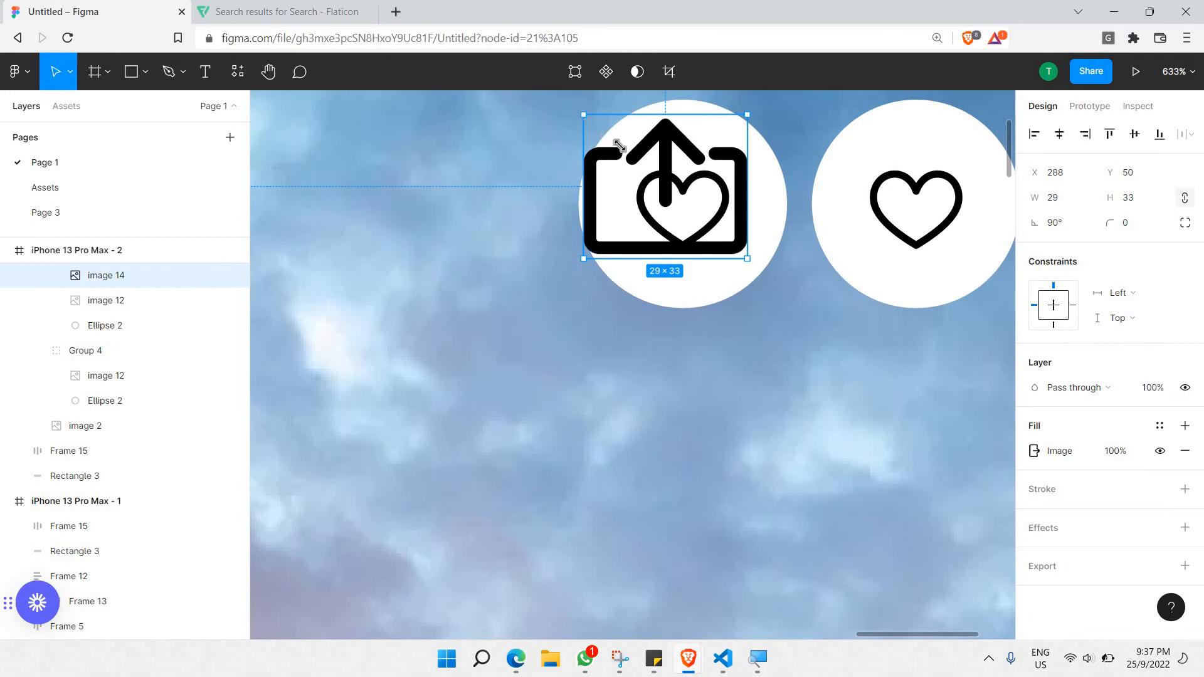
drag(619, 145, 694, 201)
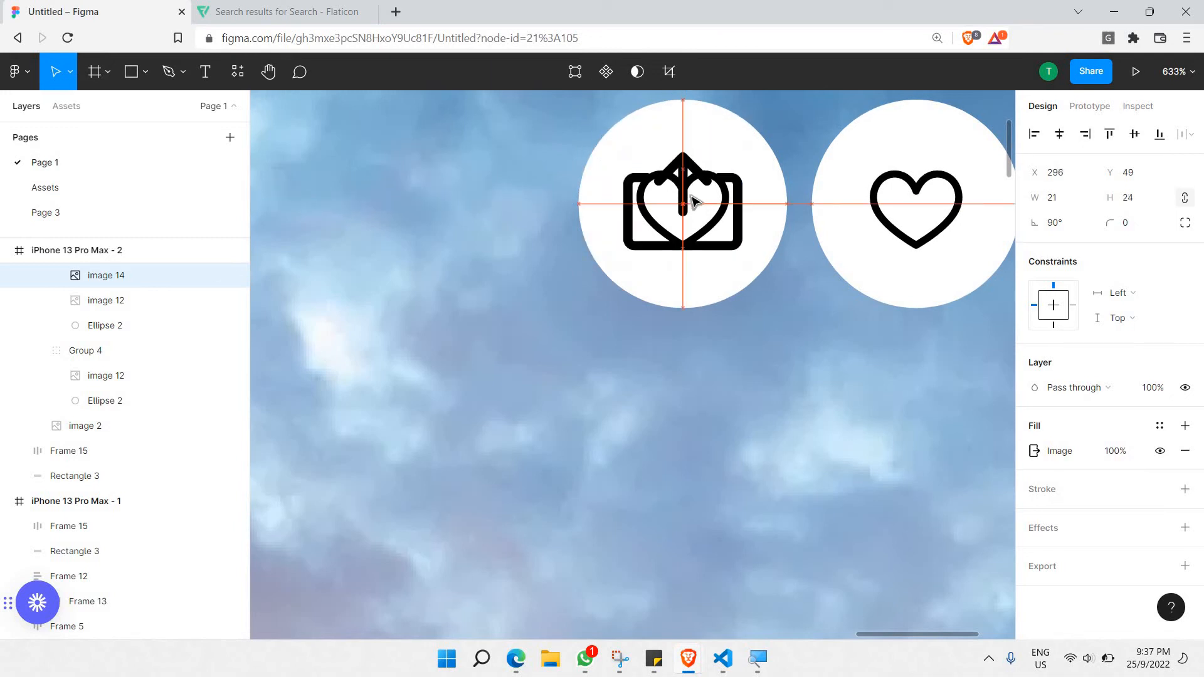
click(153, 303)
key(Delete)
Set the corner radius of the Colosseum photo frame on iPhone 13 Pro Max - 2 to 20.
scroll(667, 282, down, 10)
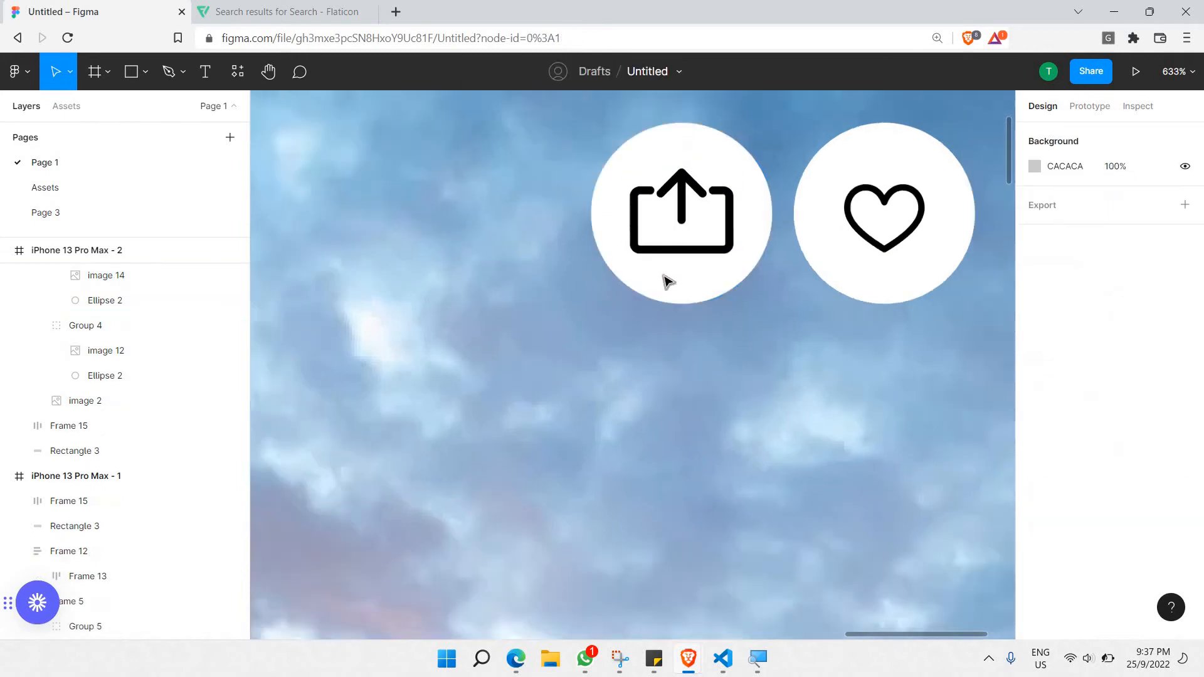
scroll(474, 276, up, 1)
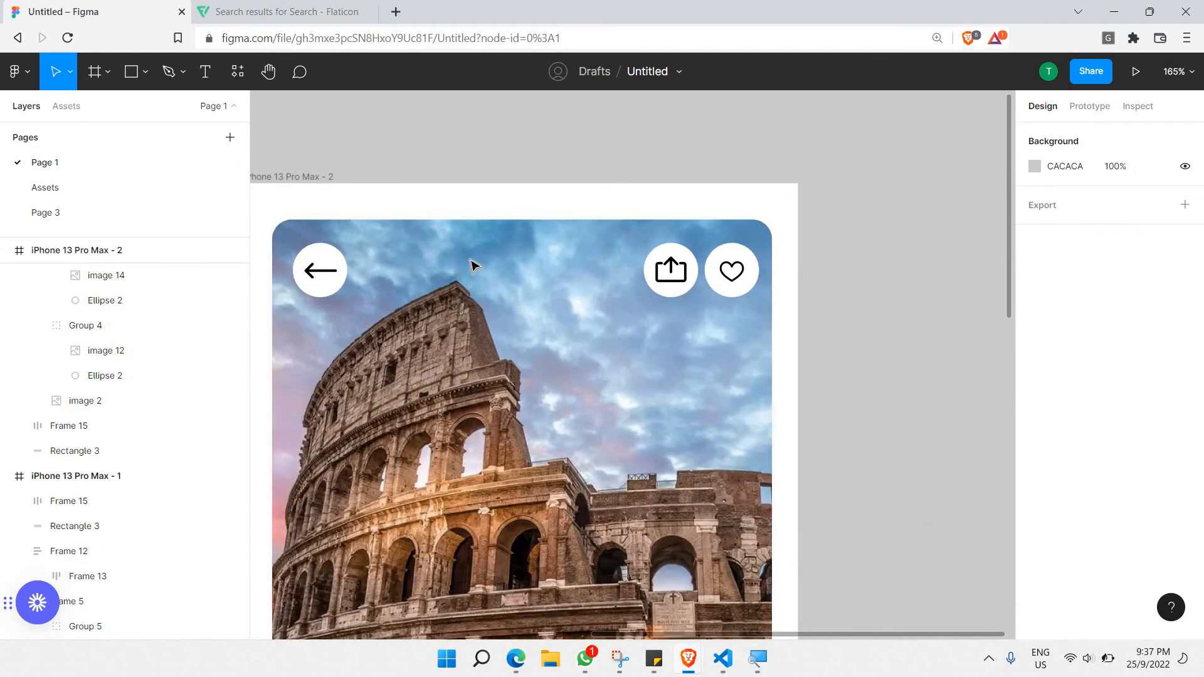
scroll(475, 149, left, 1)
scroll(465, 158, down, 5)
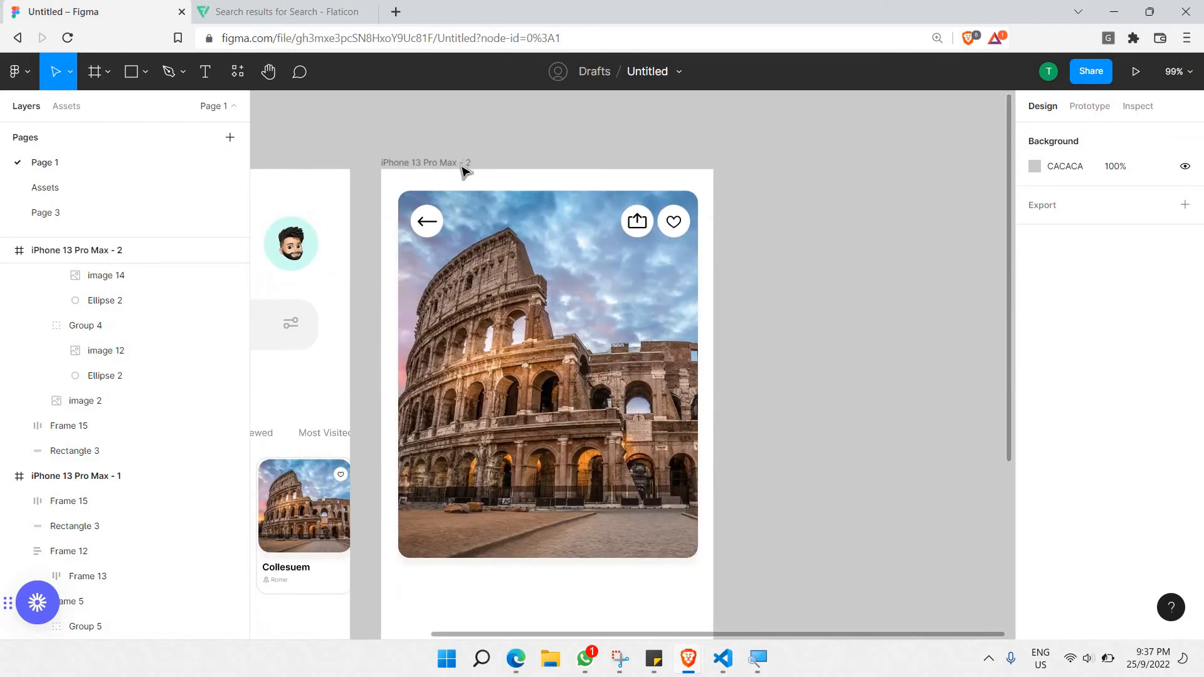
scroll(465, 164, down, 1)
click(515, 301)
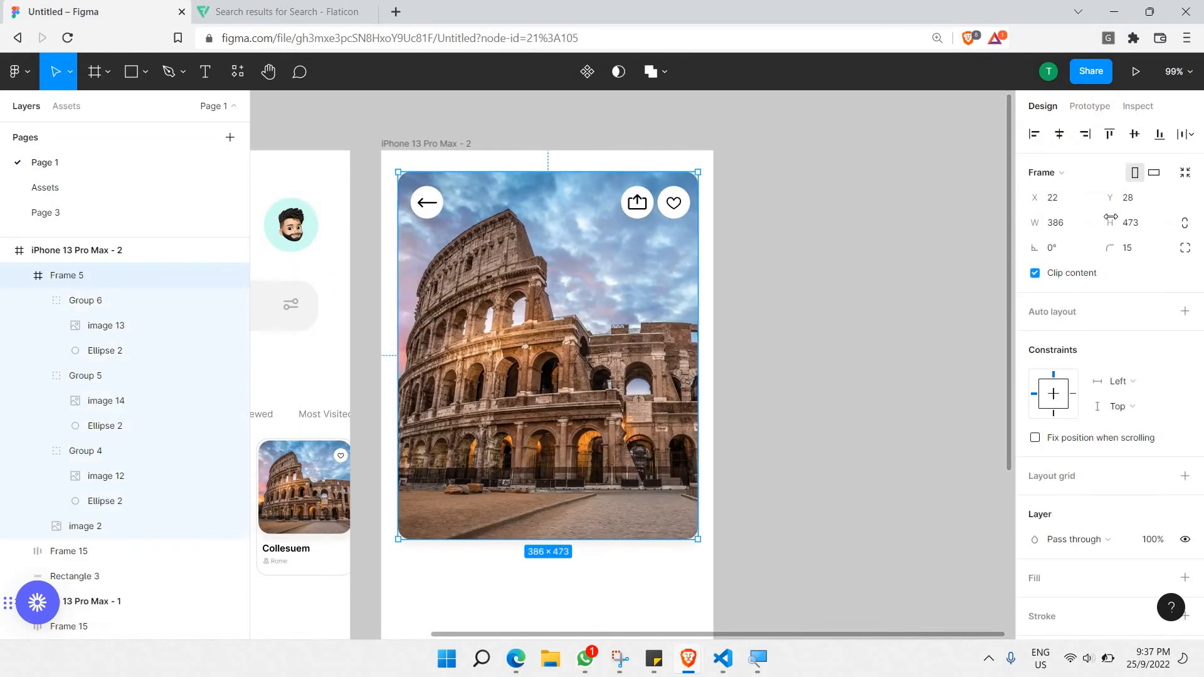
click(1142, 260)
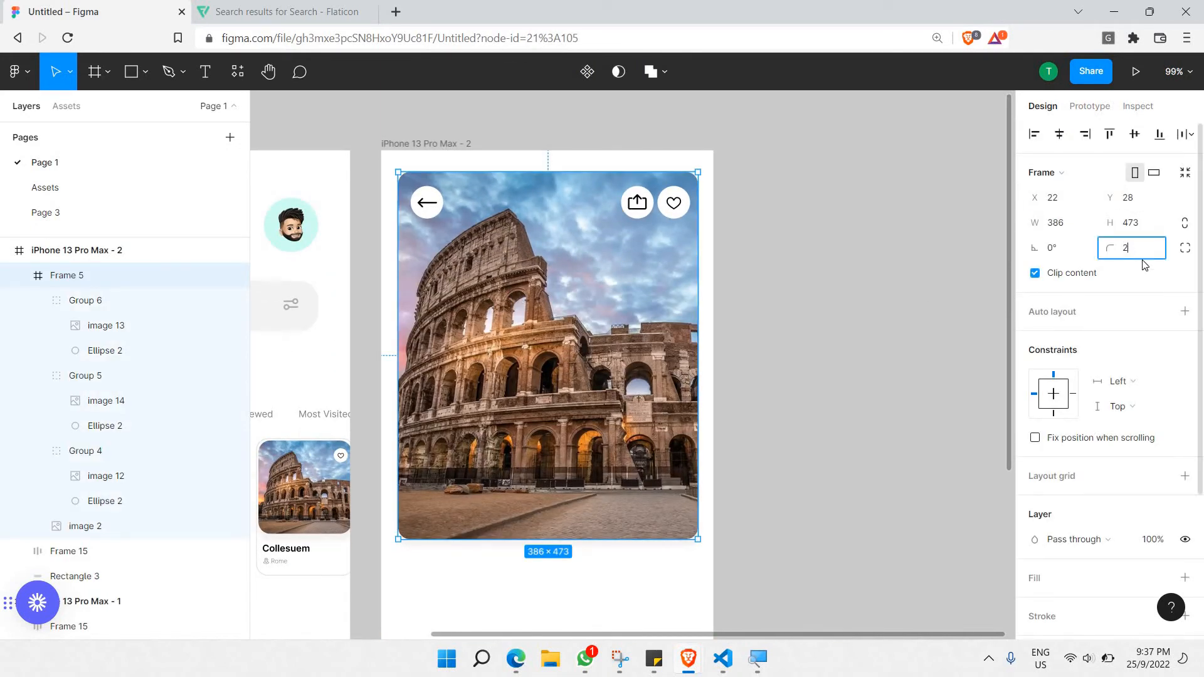
text(20)
key(Return)
key(4)
key(ctrl+z)
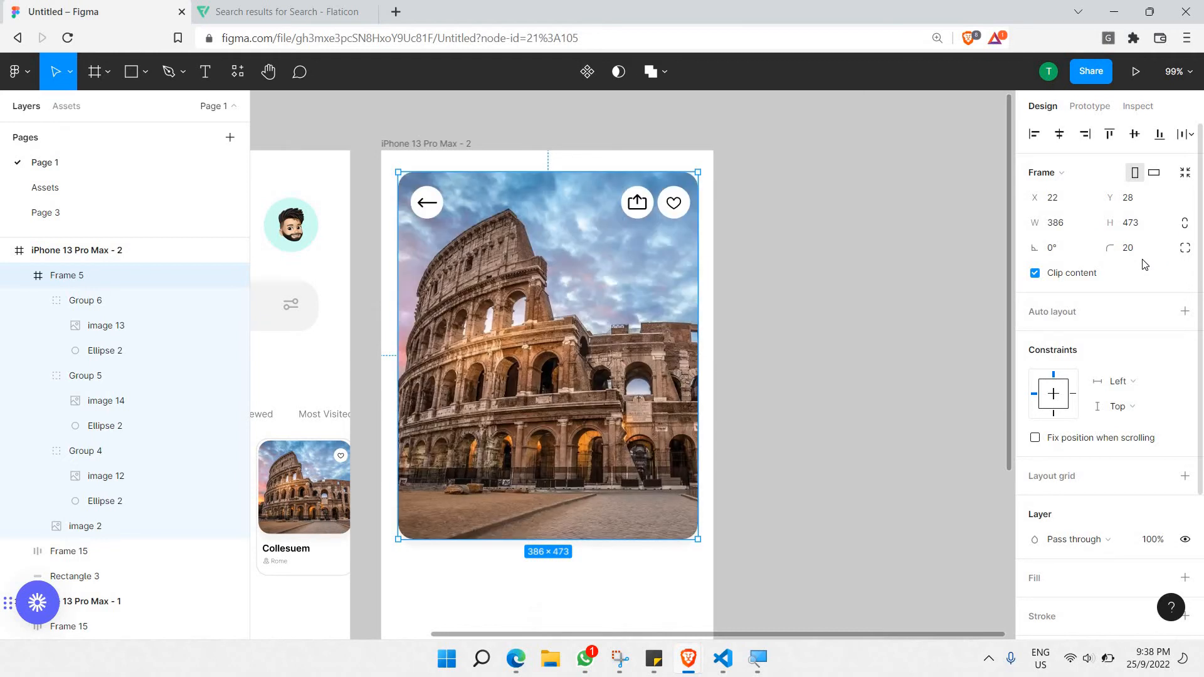
click(894, 315)
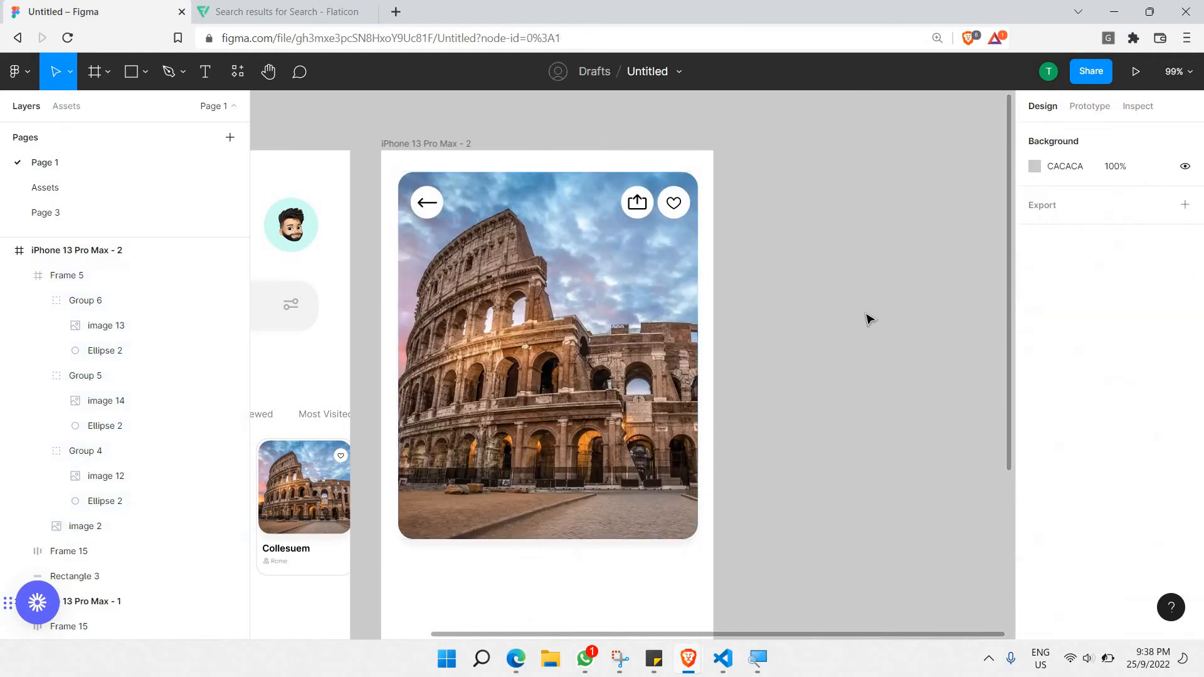
Set the share icon's width to 18 and nudge it to X 298, Y 48 to centre it in its circle.
double_click(634, 202)
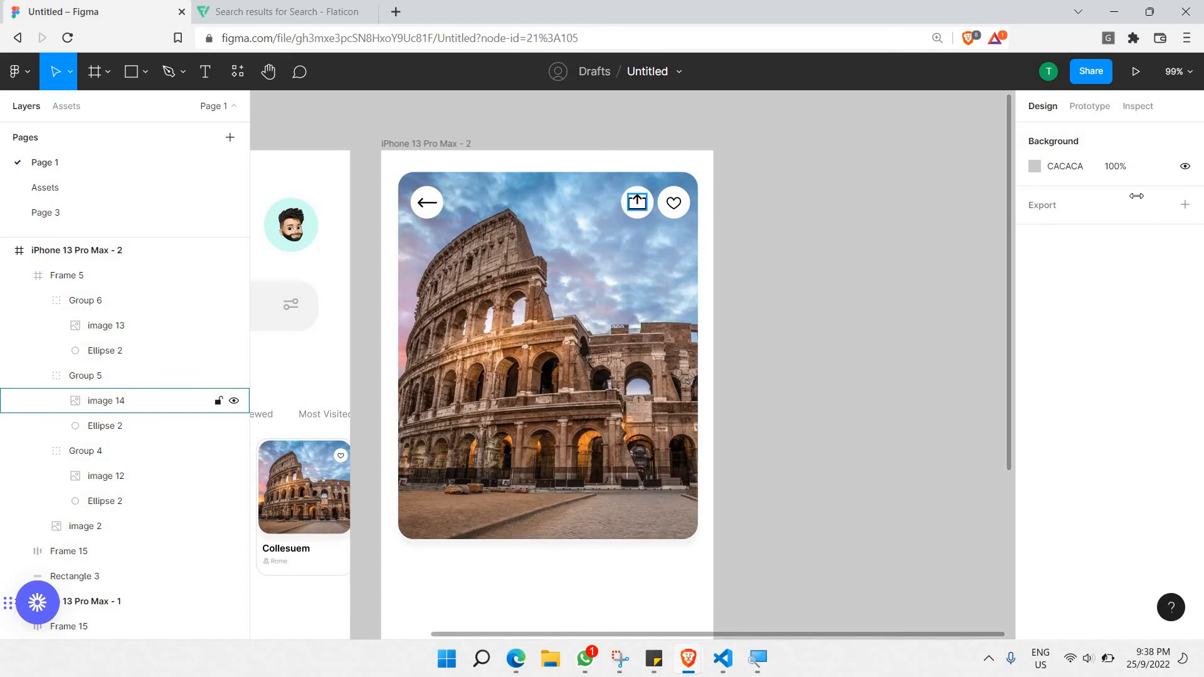
click(1068, 201)
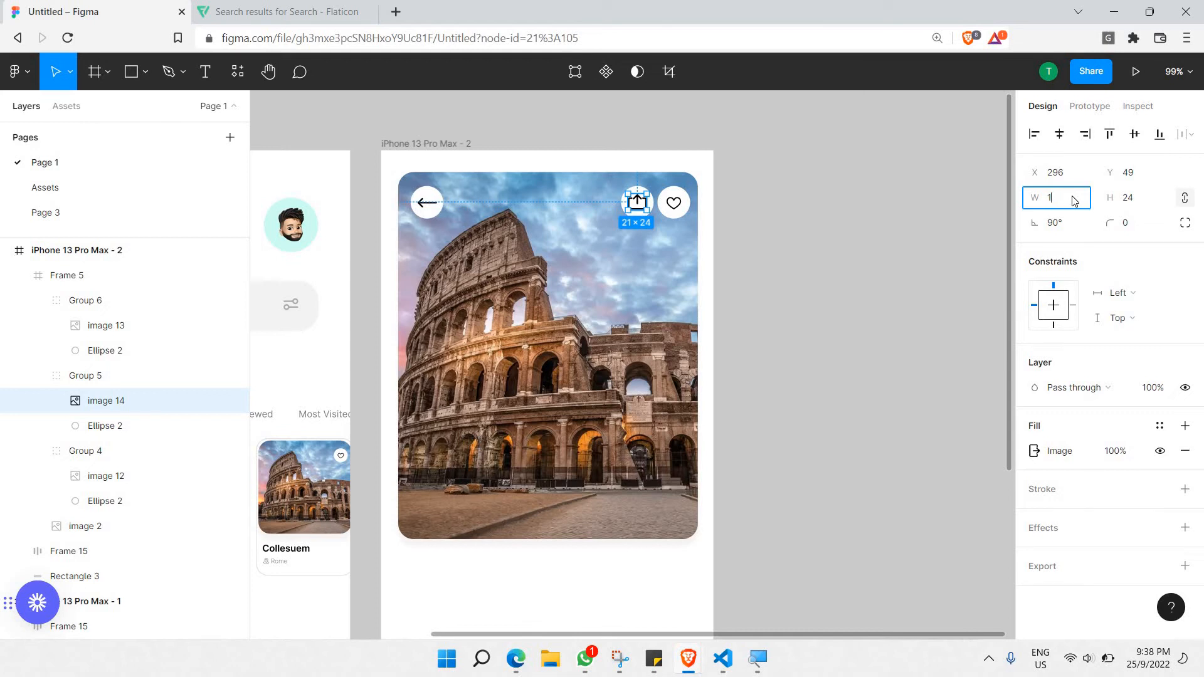
text(18)
key(Return)
key(Up)
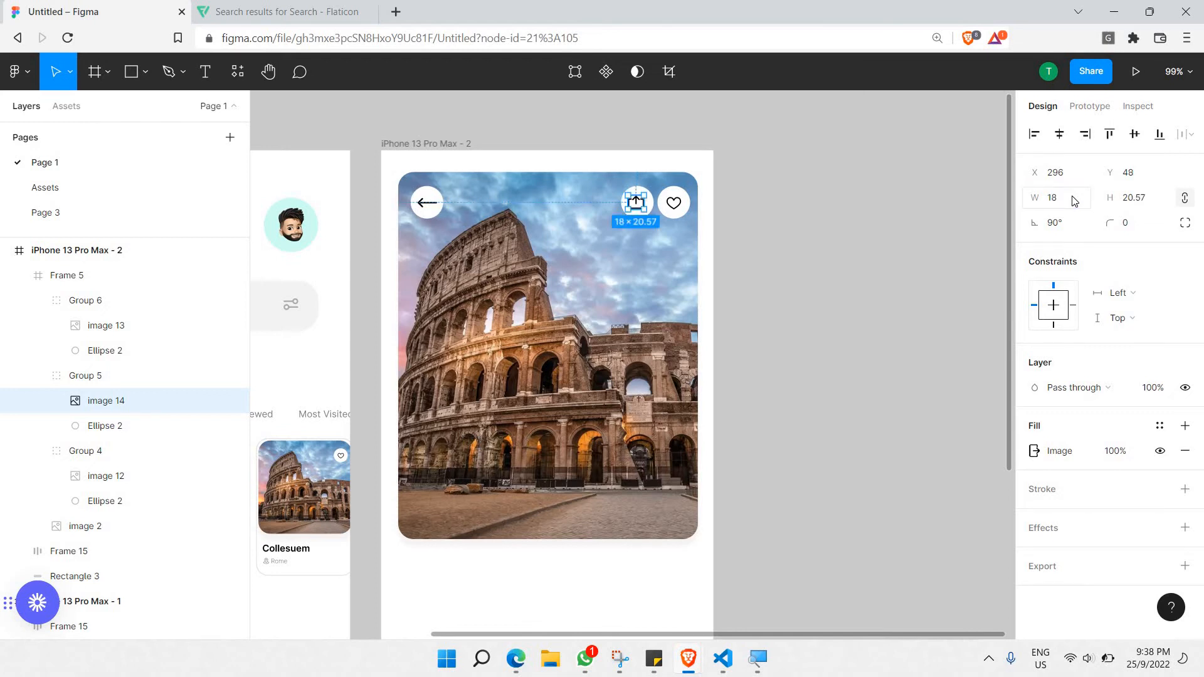
key(Right)
key(Right)
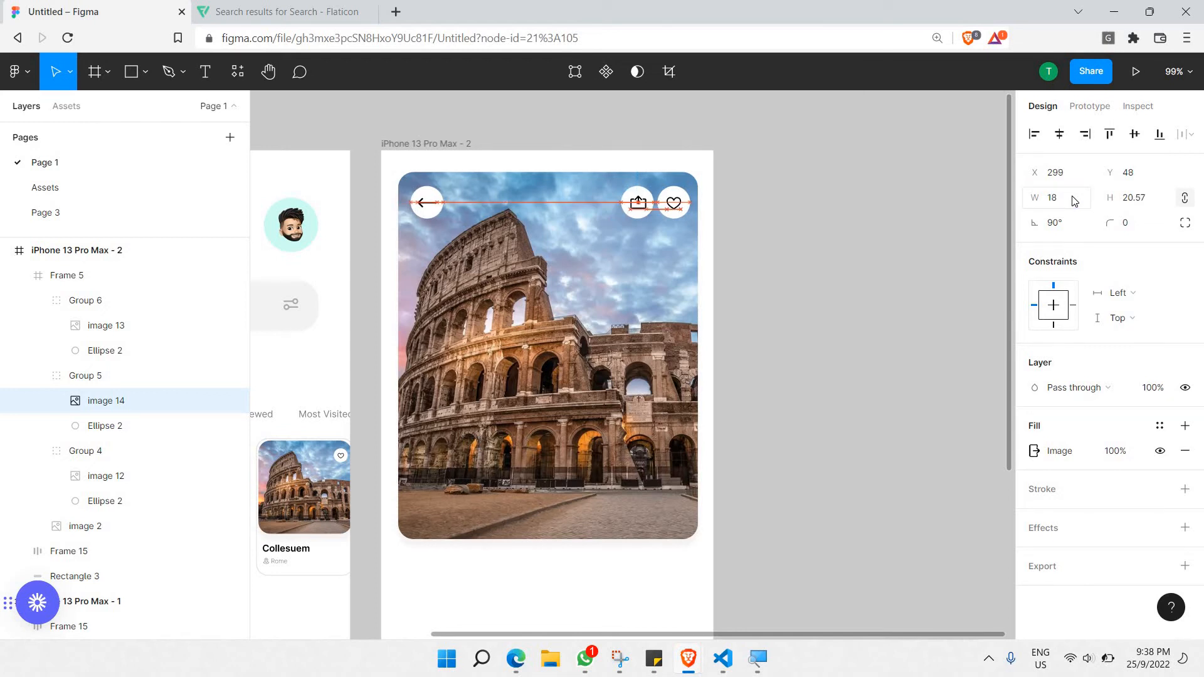
key(Left)
key(Left)
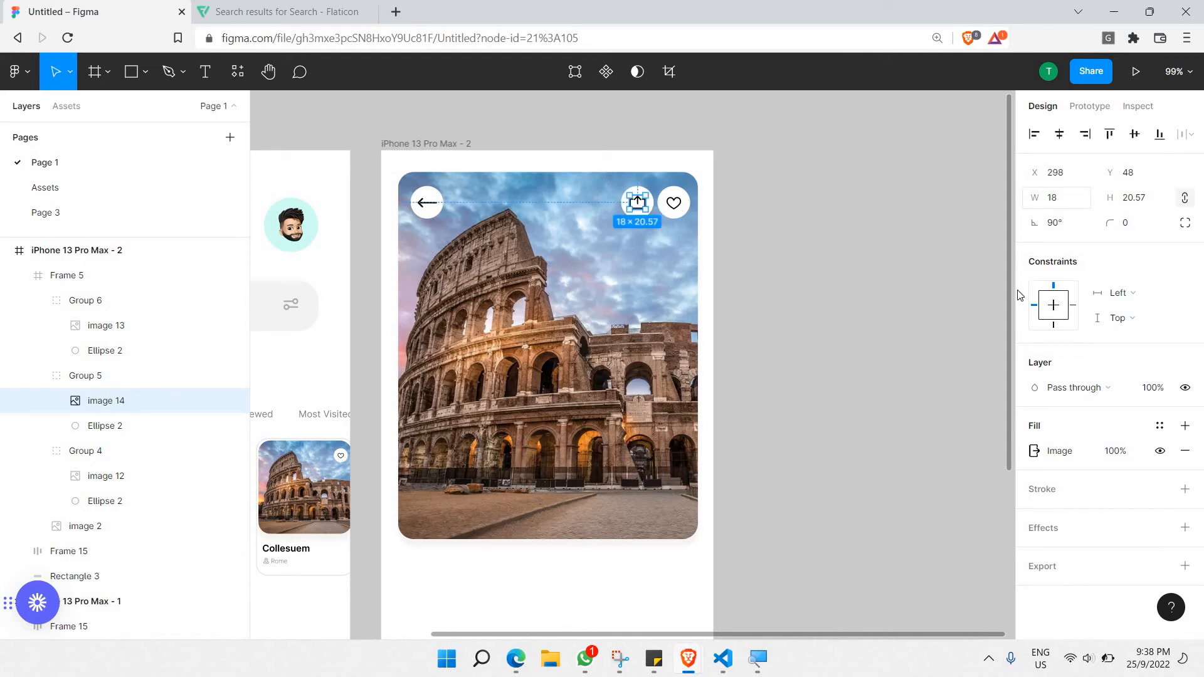
Draw a rectangle about 341 × 67 across the lower part of the Colosseum photo.
scroll(704, 339, down, 6)
scroll(677, 282, up, 2)
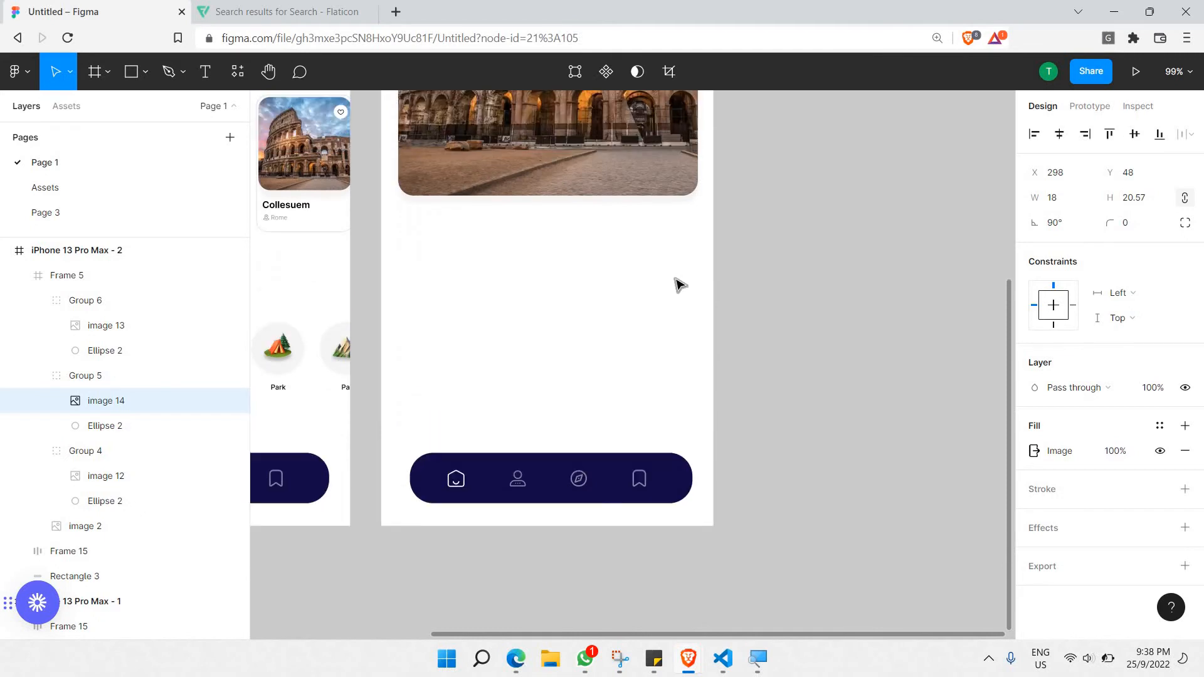
scroll(495, 213, up, 1)
ctrl+scroll(443, 196, up, 3)
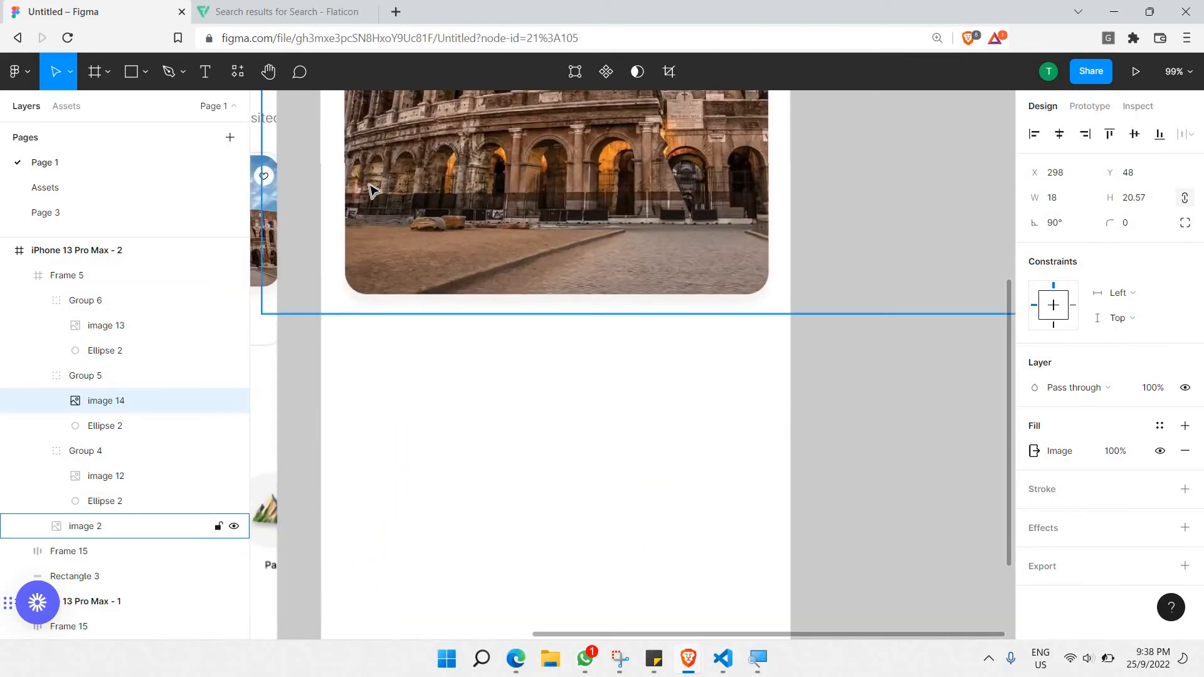
click(144, 71)
click(126, 108)
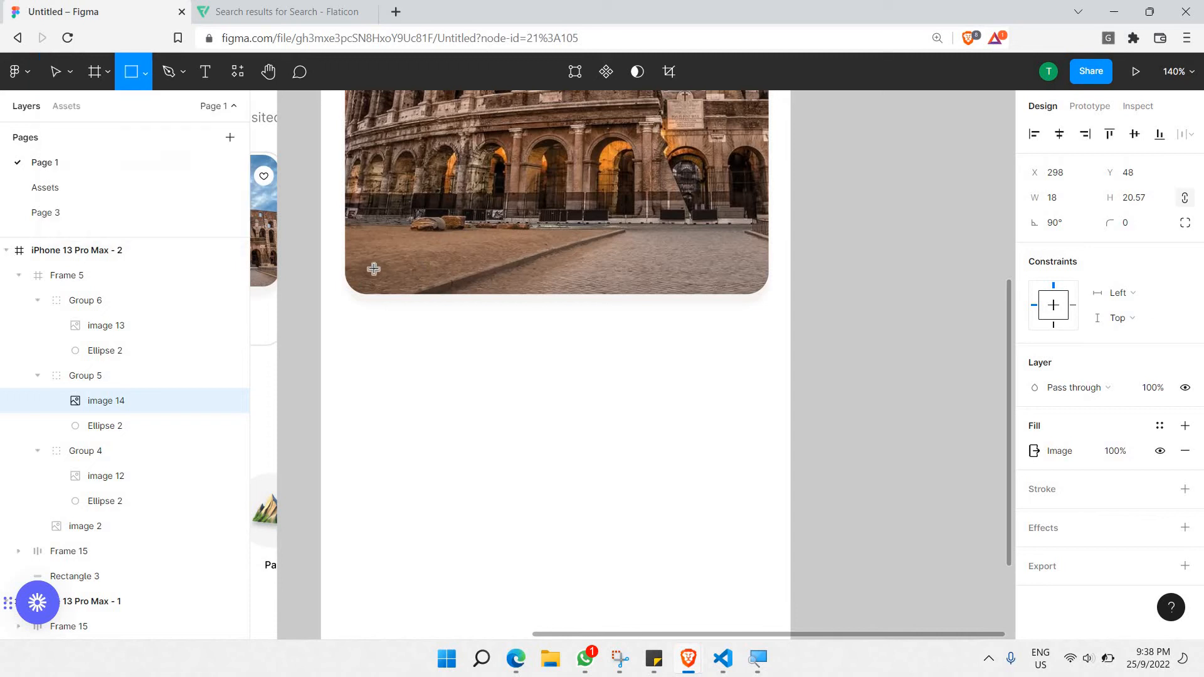
mouse_move(370, 270)
mouse_down()
mouse_move(721, 187)
mouse_move(745, 196)
mouse_up()
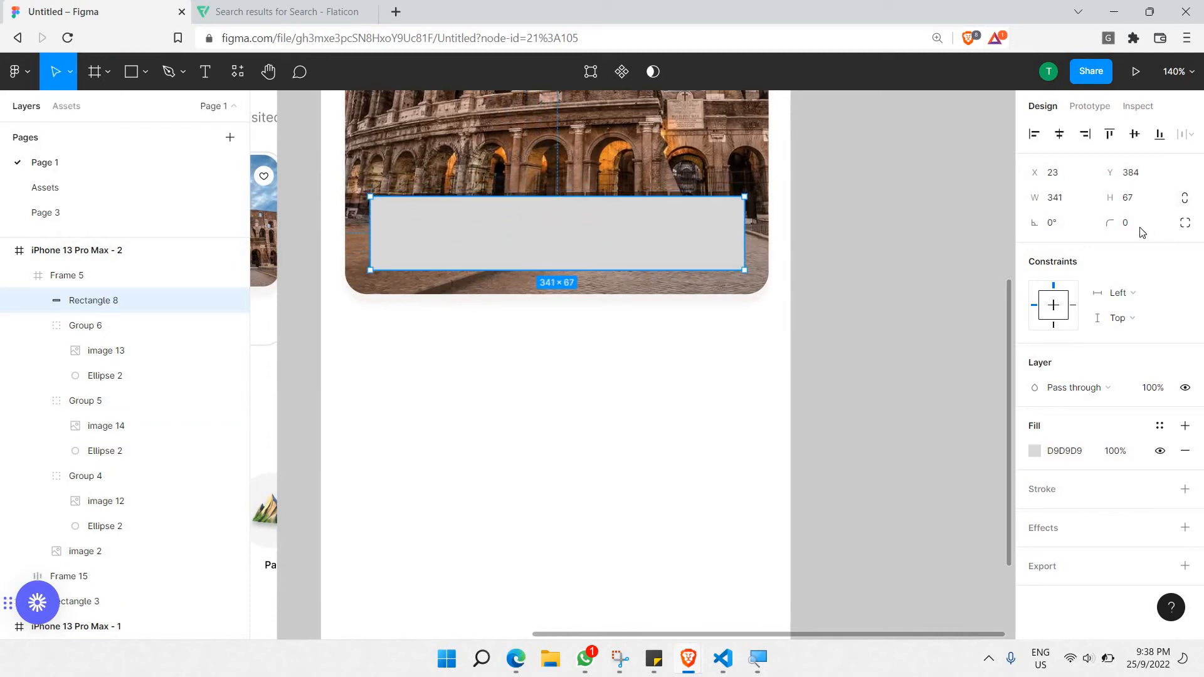
Round the new rectangle's corners, trying a radius of 20 before setting it to 15.
click(1139, 230)
text(20)
key(Return)
click(1139, 231)
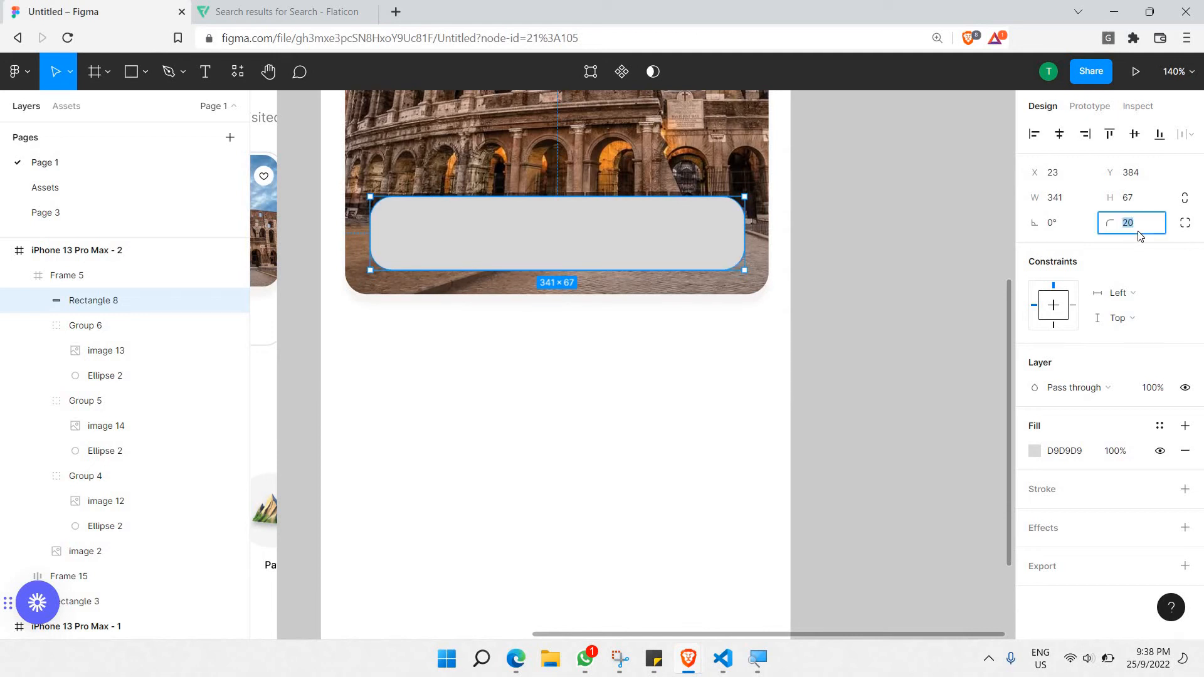
text(15)
key(Return)
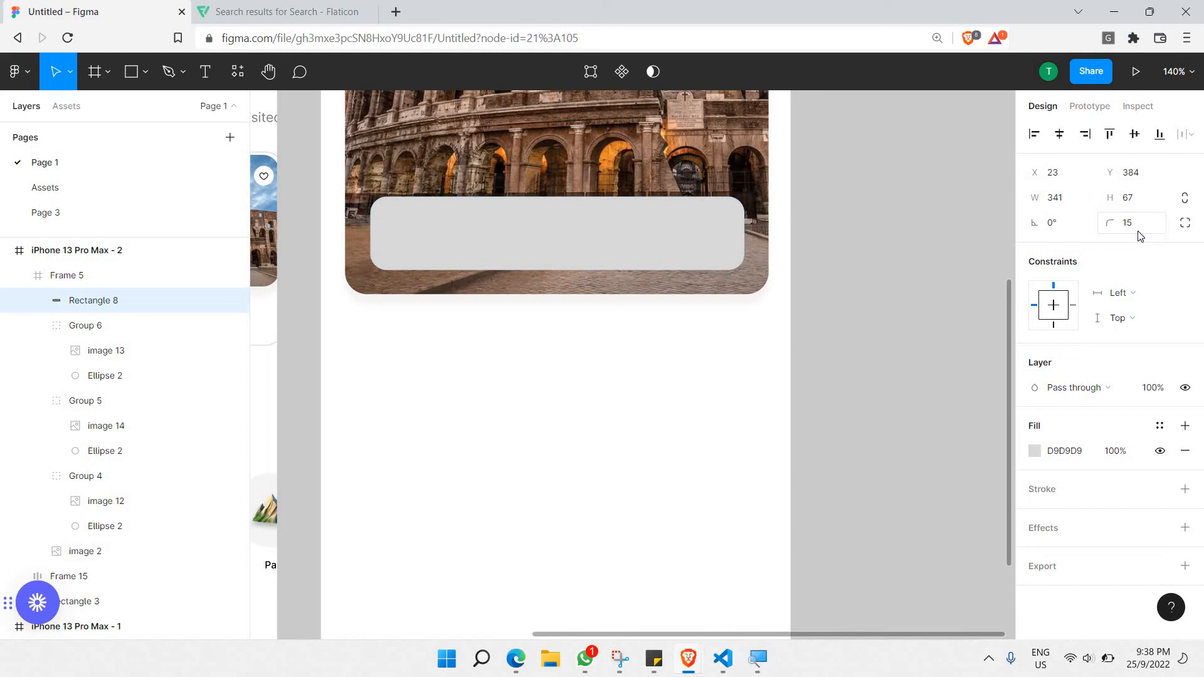
Change the rectangle's fill colour to white, FFFFFF.
click(1035, 451)
text(ffffff)
key(Return)
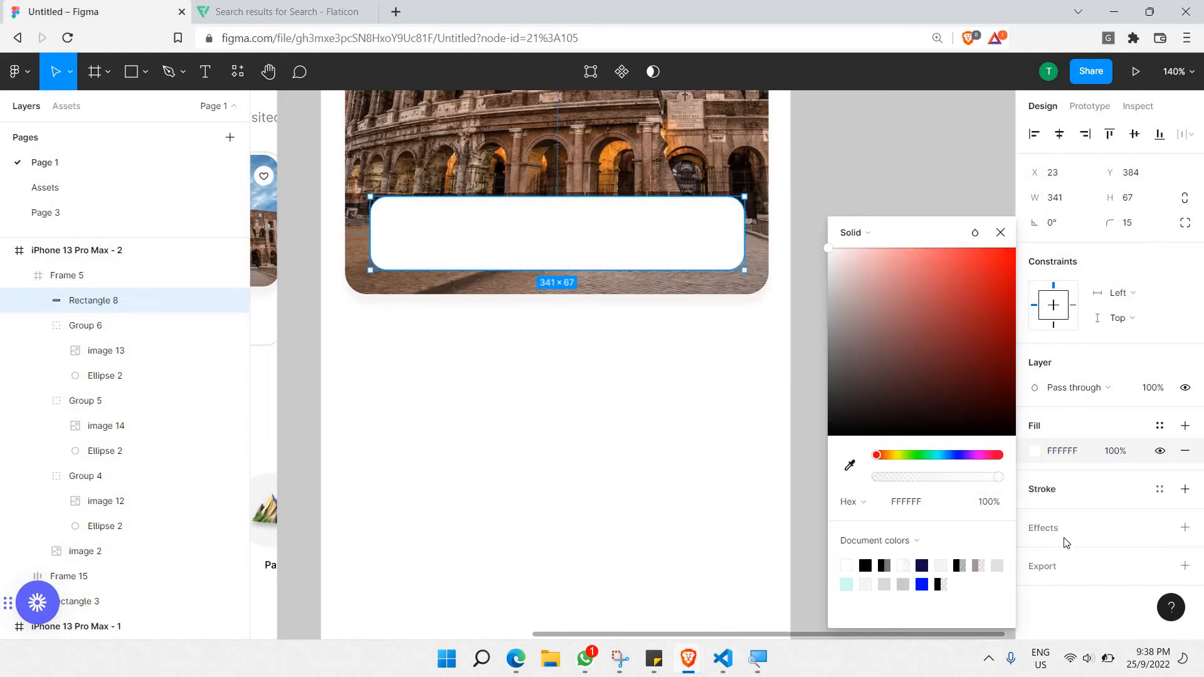
click(1026, 390)
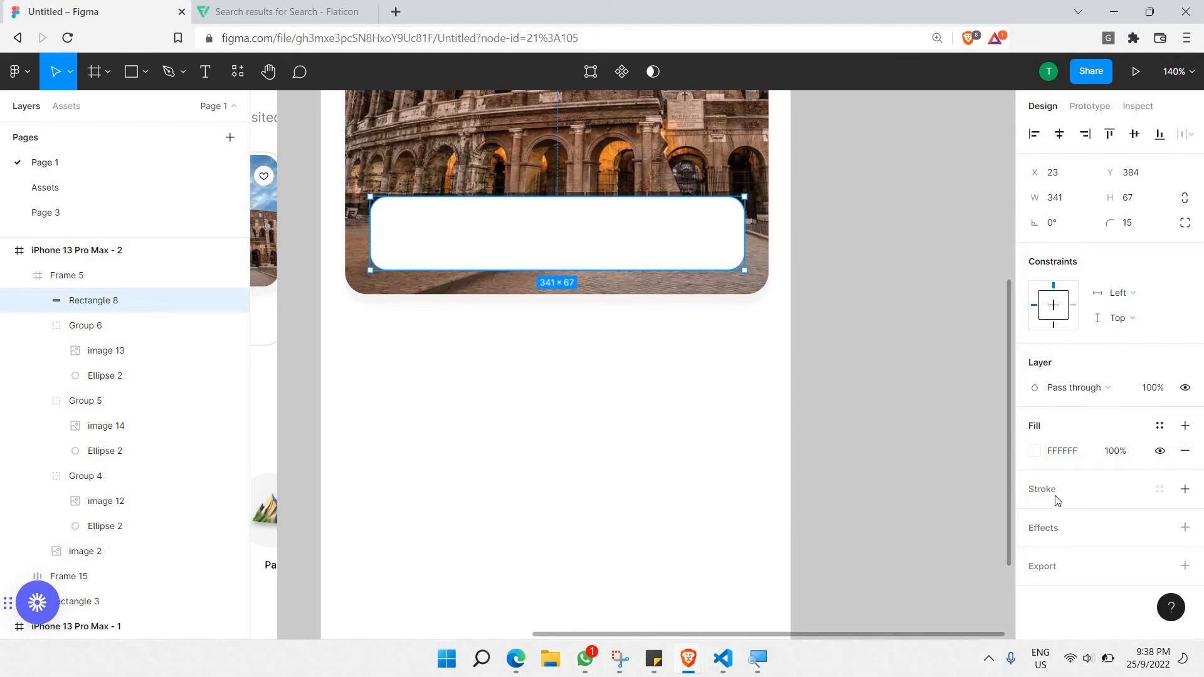
Add an effect to the white rectangle and set its type to Background blur.
click(1185, 527)
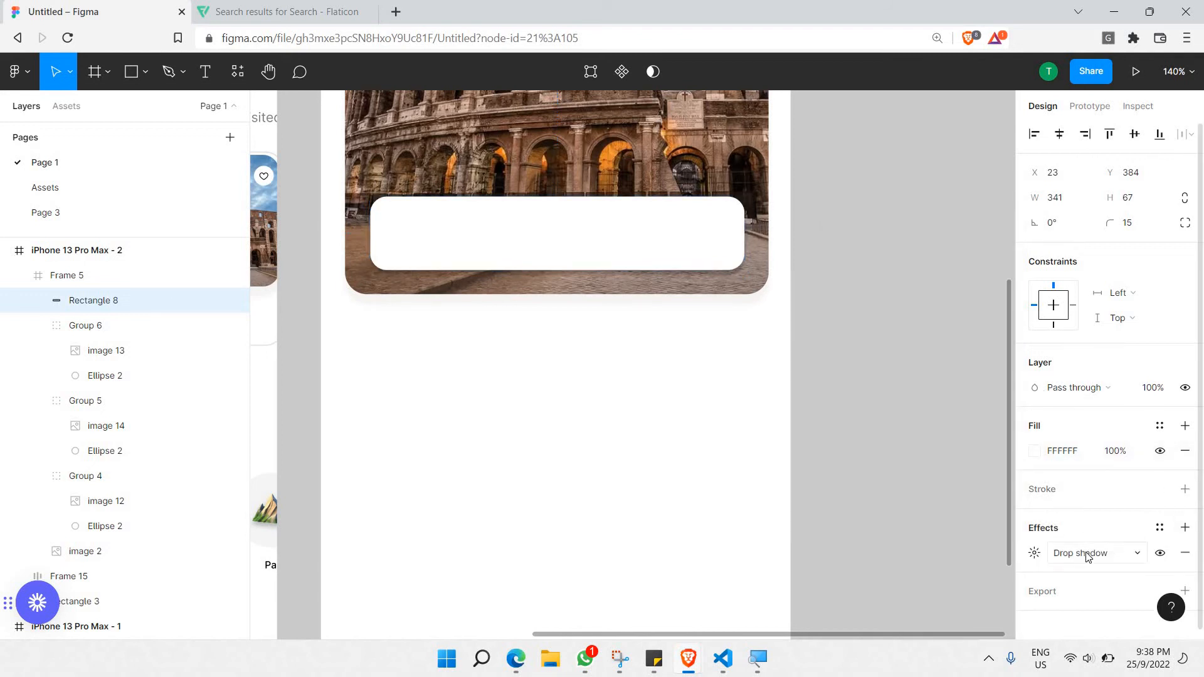
click(1104, 553)
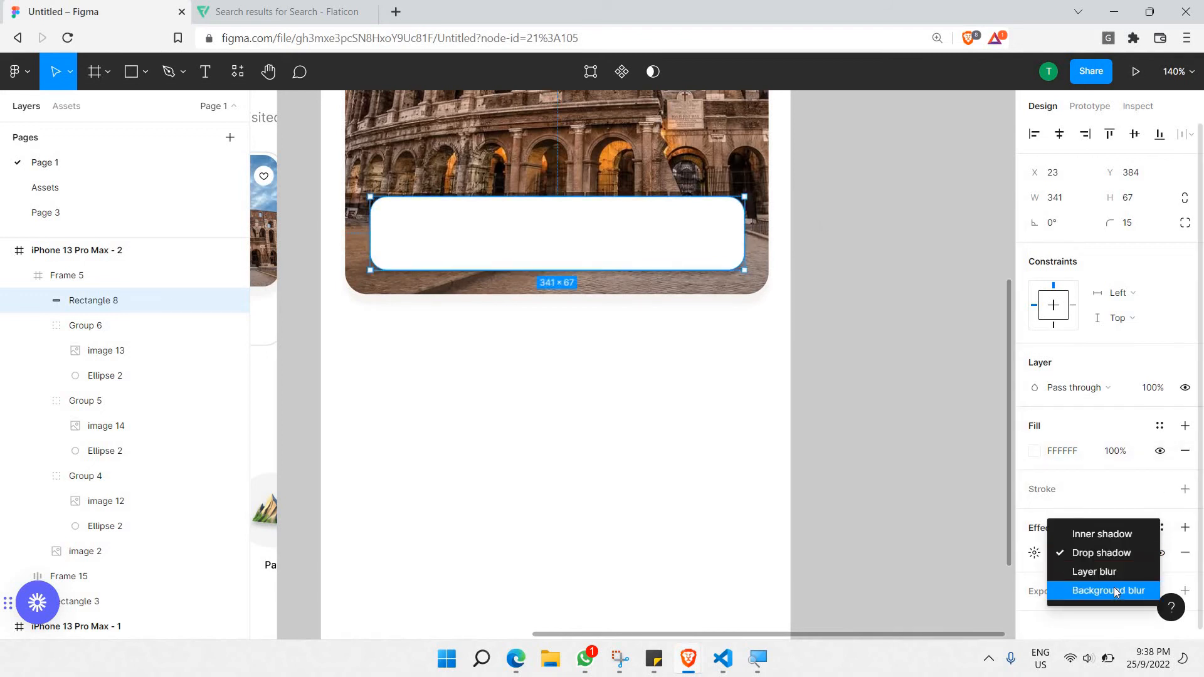
click(1114, 589)
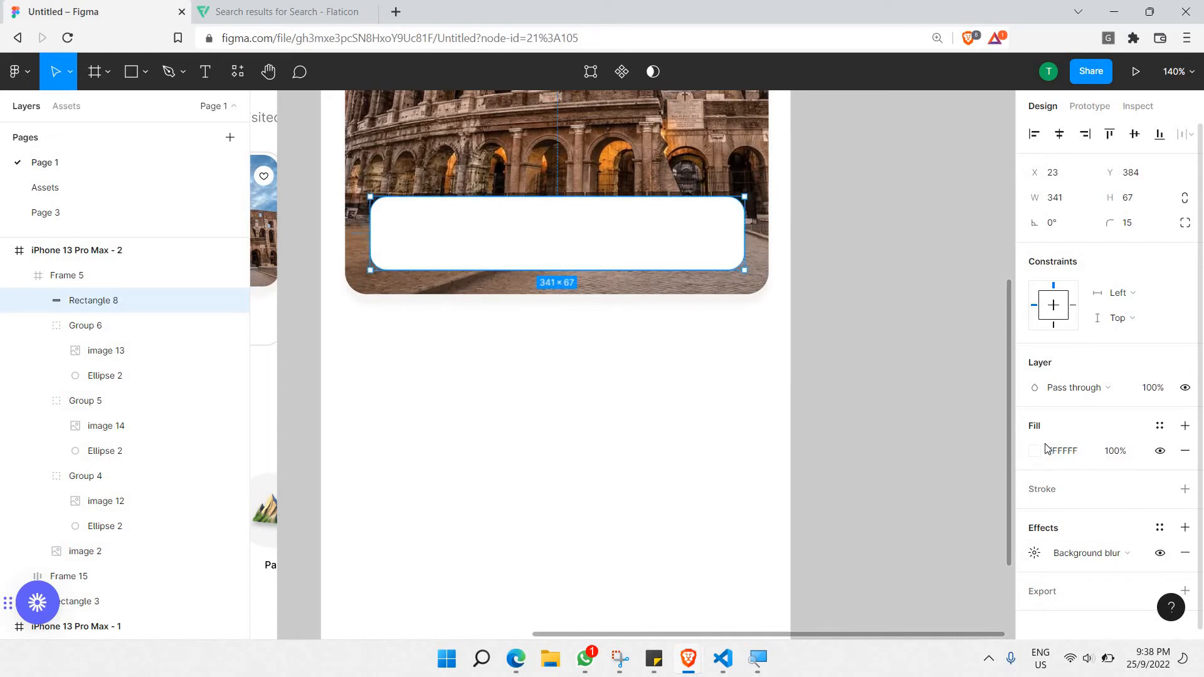
Reduce the opacity of the rectangle's white fill, trying 50% before setting it to 35%.
click(1110, 452)
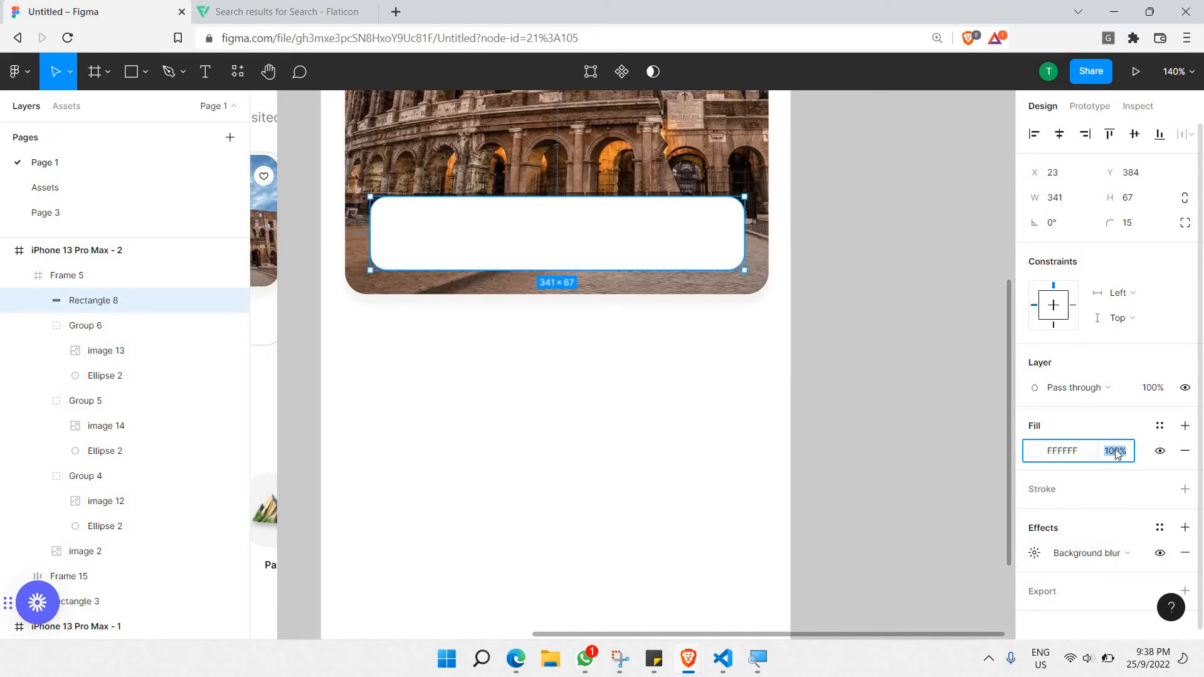
text(50)
key(Return)
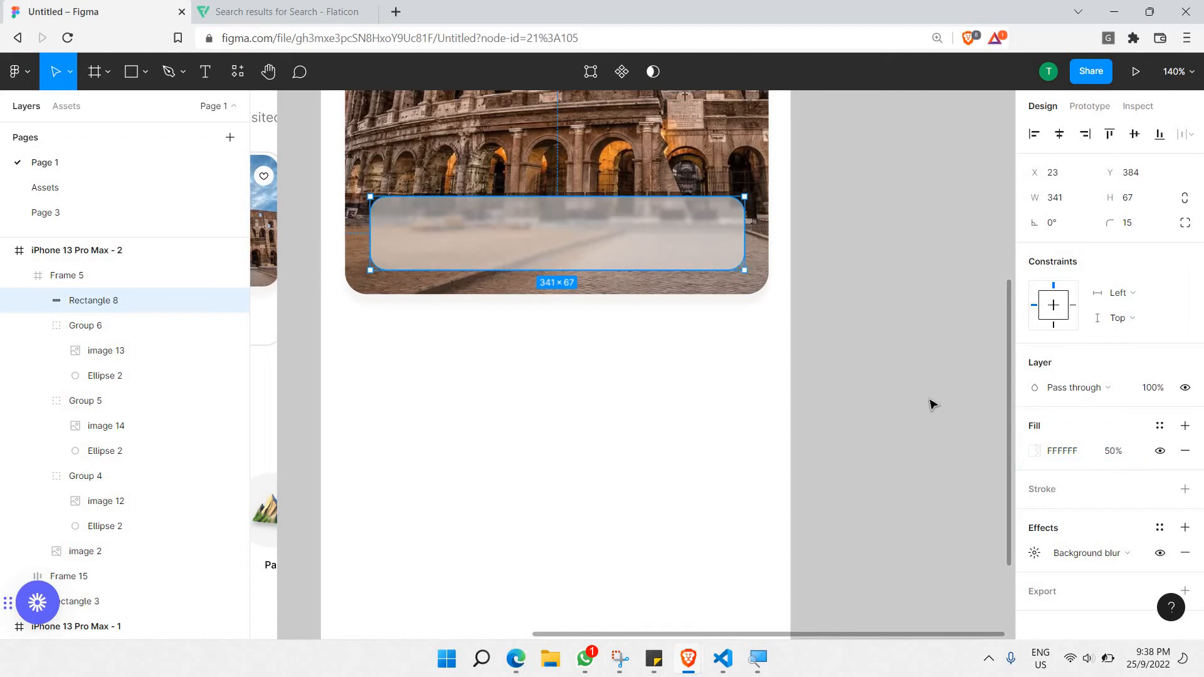
click(1113, 451)
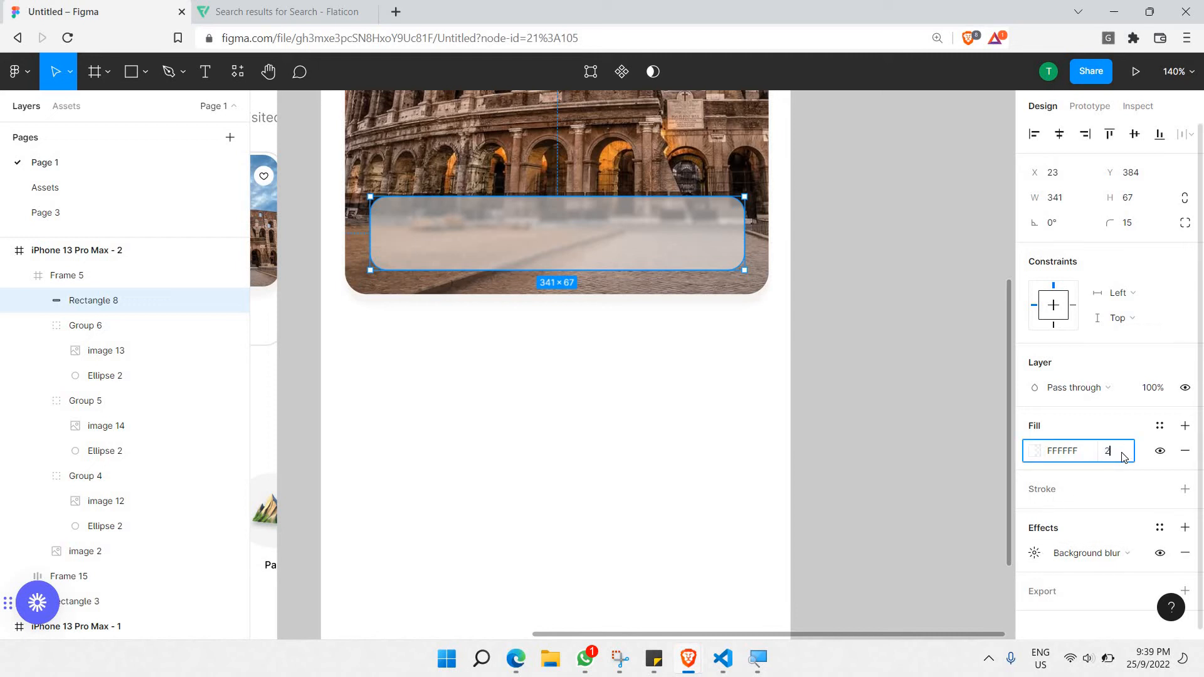
text(2)
key(Return)
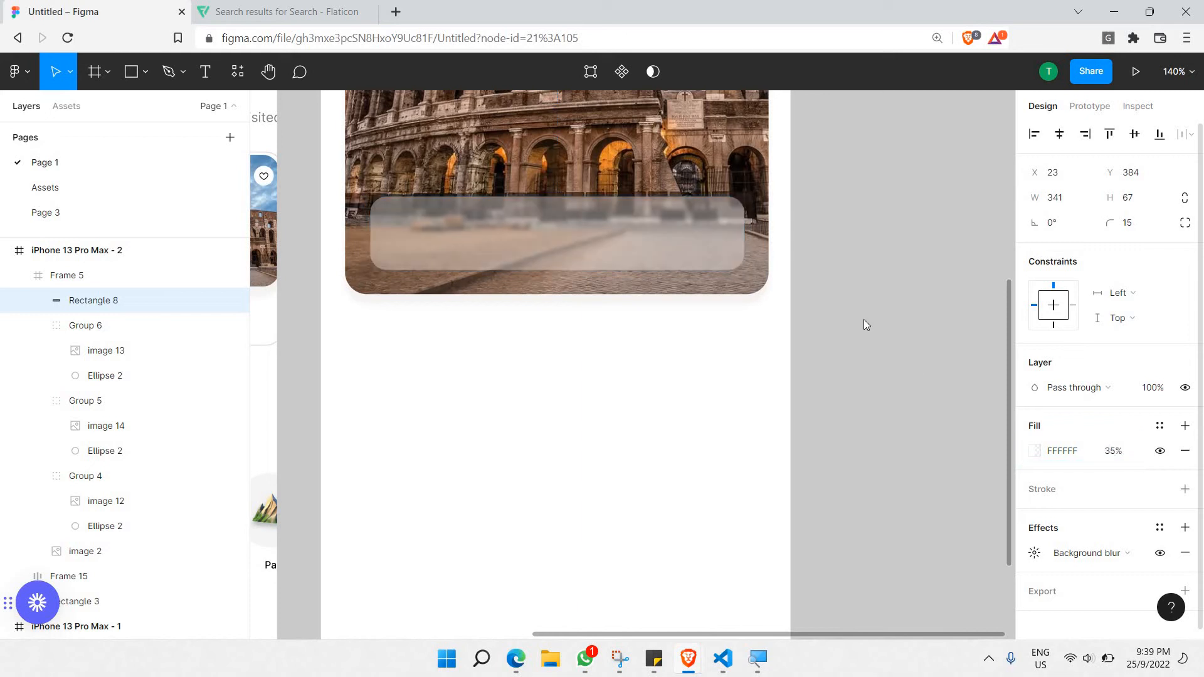
click(826, 476)
Draw a small frame inside the upper-left part of the blurred rectangle on the photo.
scroll(518, 363, up, 3)
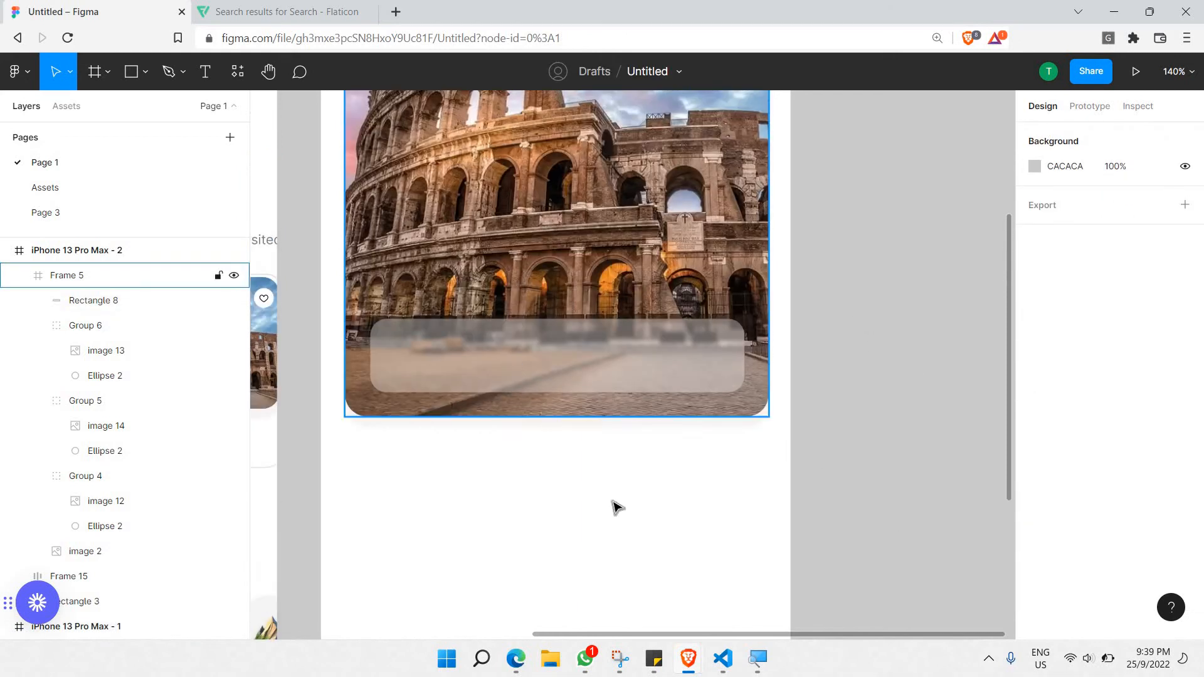
scroll(506, 356, up, 3)
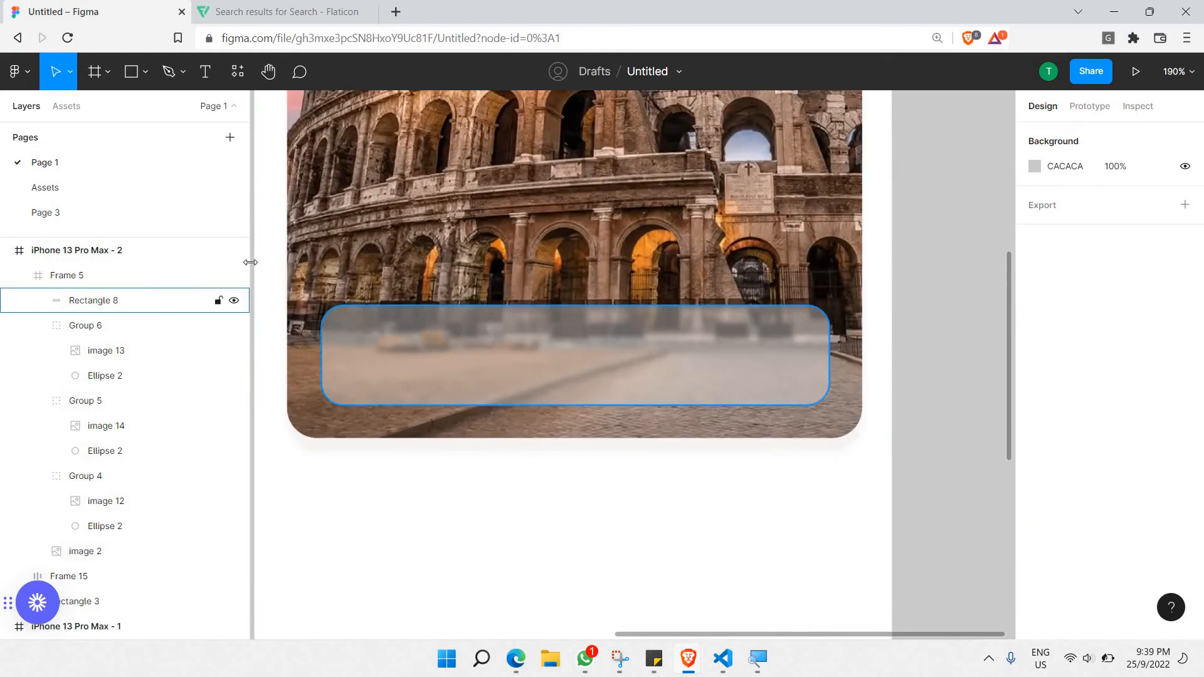
click(107, 74)
click(104, 76)
click(106, 75)
click(104, 110)
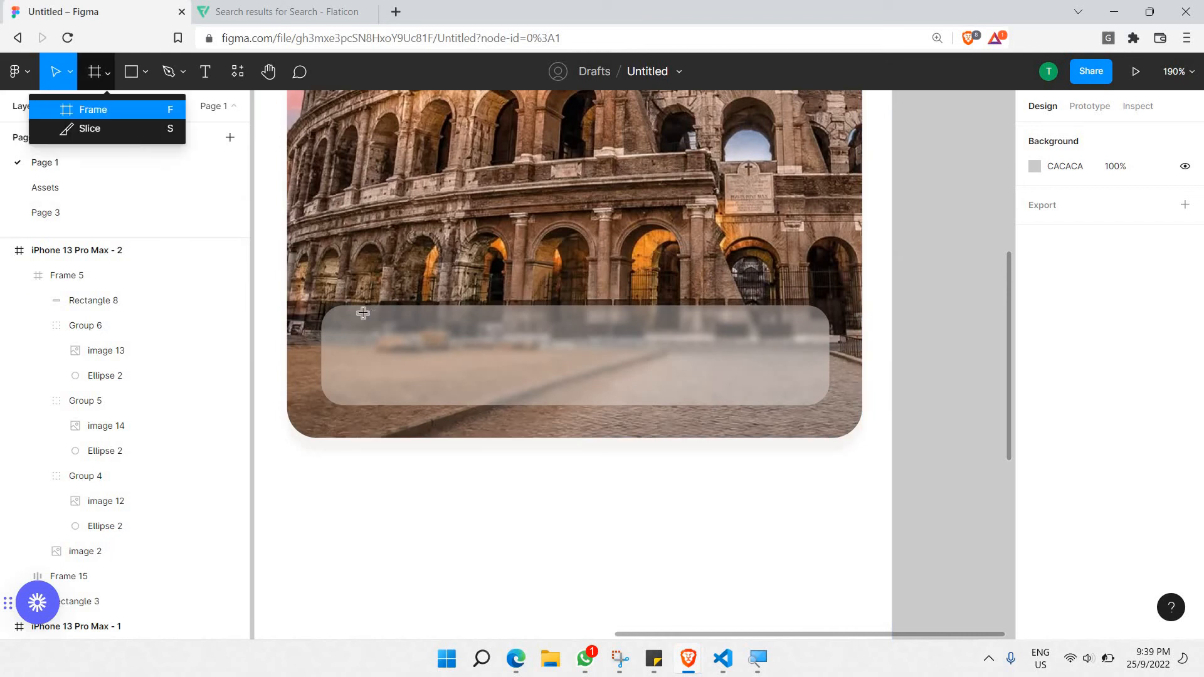
drag(342, 314, 424, 362)
Copy the close-up Colosseum image with the pale blue sky from the Assets page and paste it into the small frame on Page 1.
click(103, 190)
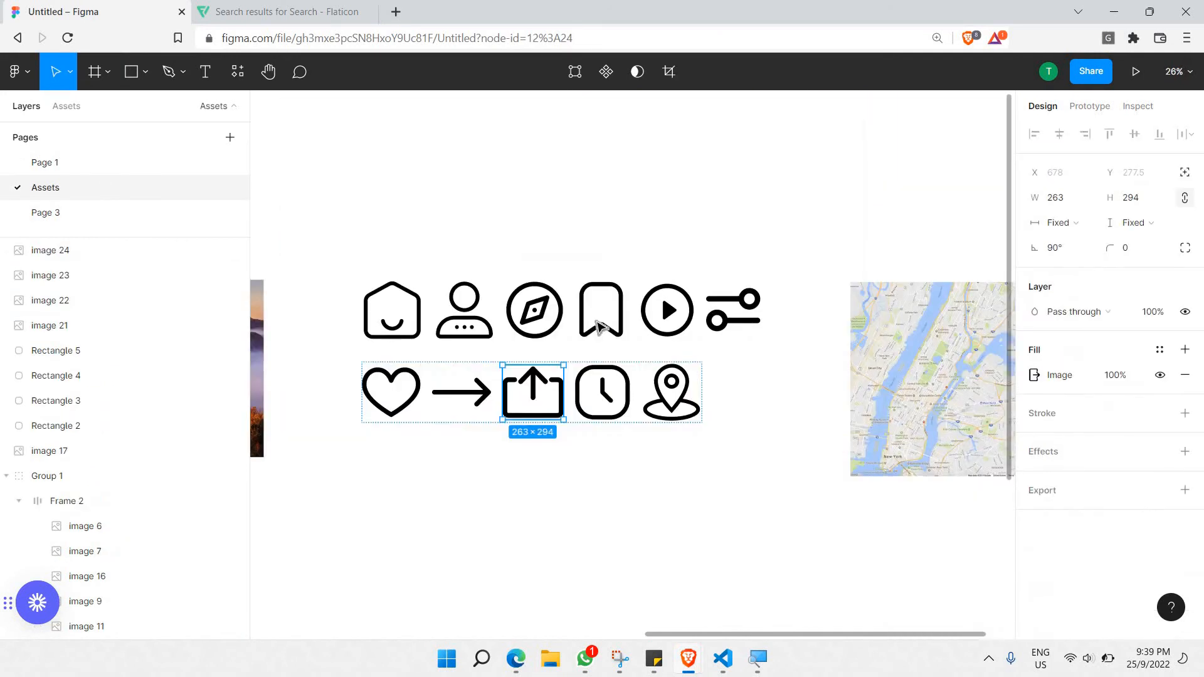
scroll(587, 332, down, 3)
scroll(558, 359, left, 3)
scroll(550, 365, left, 3)
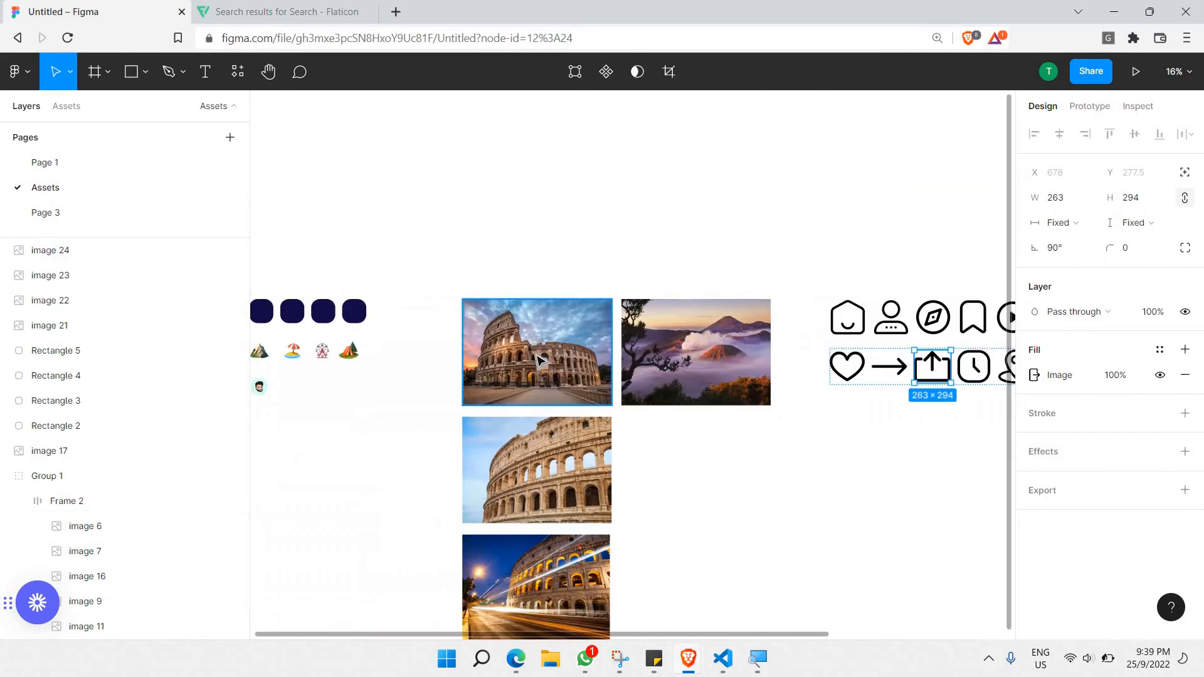
scroll(539, 388, down, 1)
scroll(527, 423, up, 1)
click(527, 424)
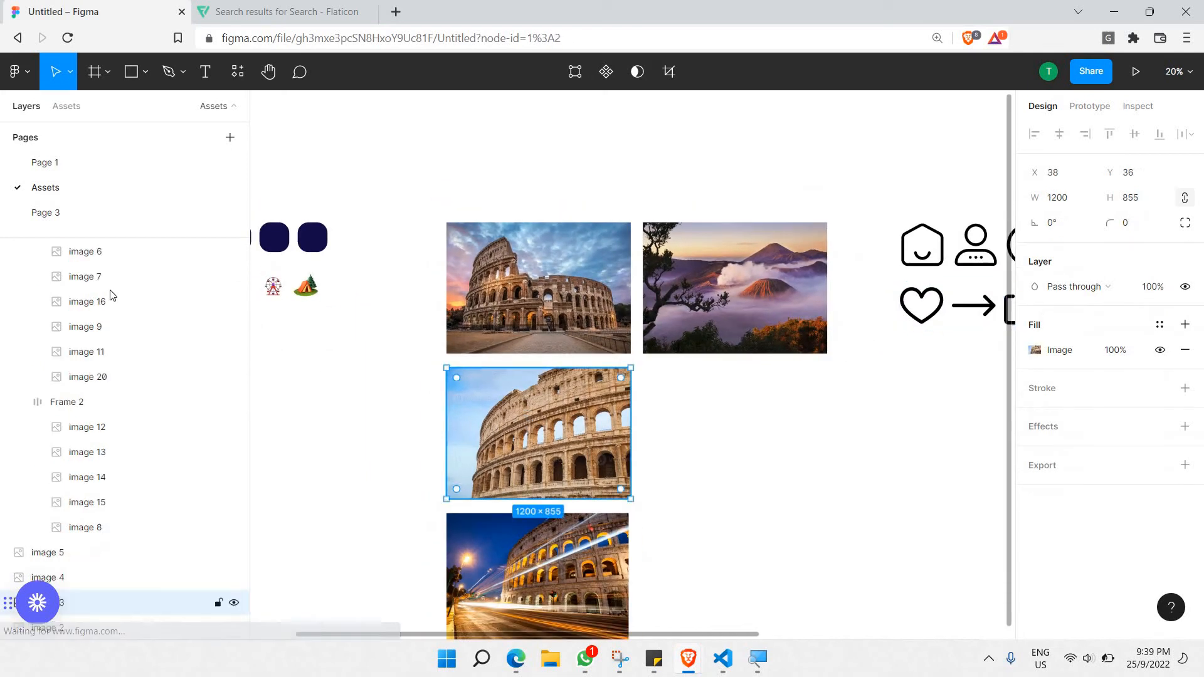
key(Page_Up)
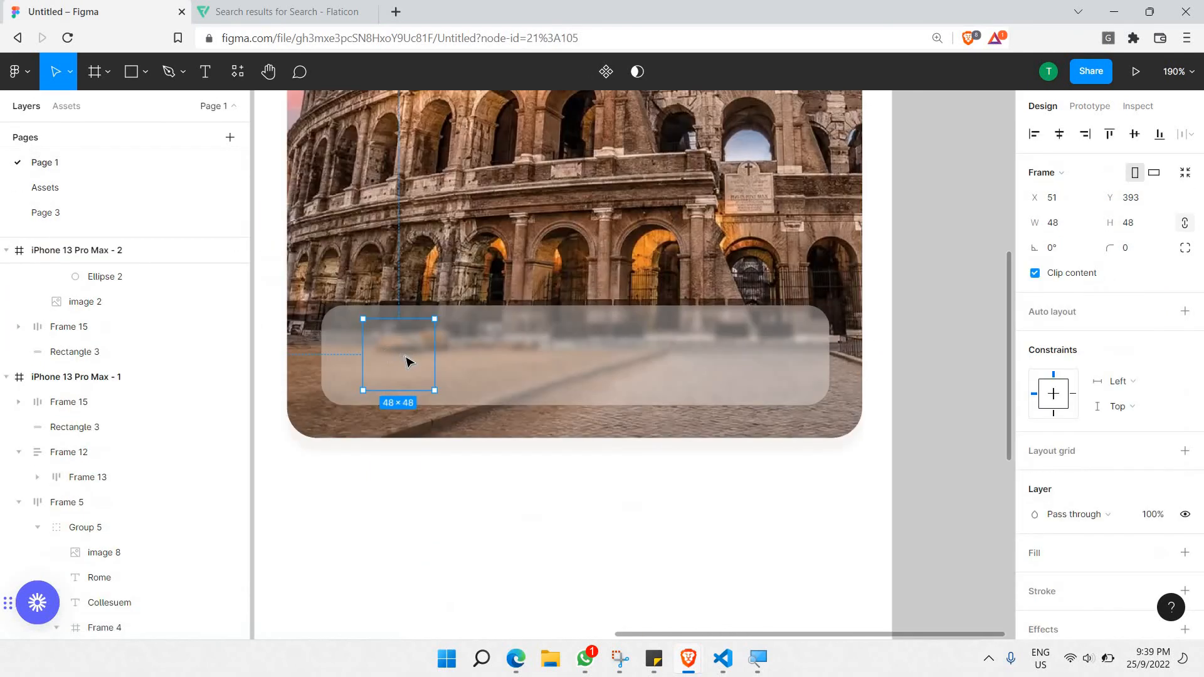
key(ctrl+v)
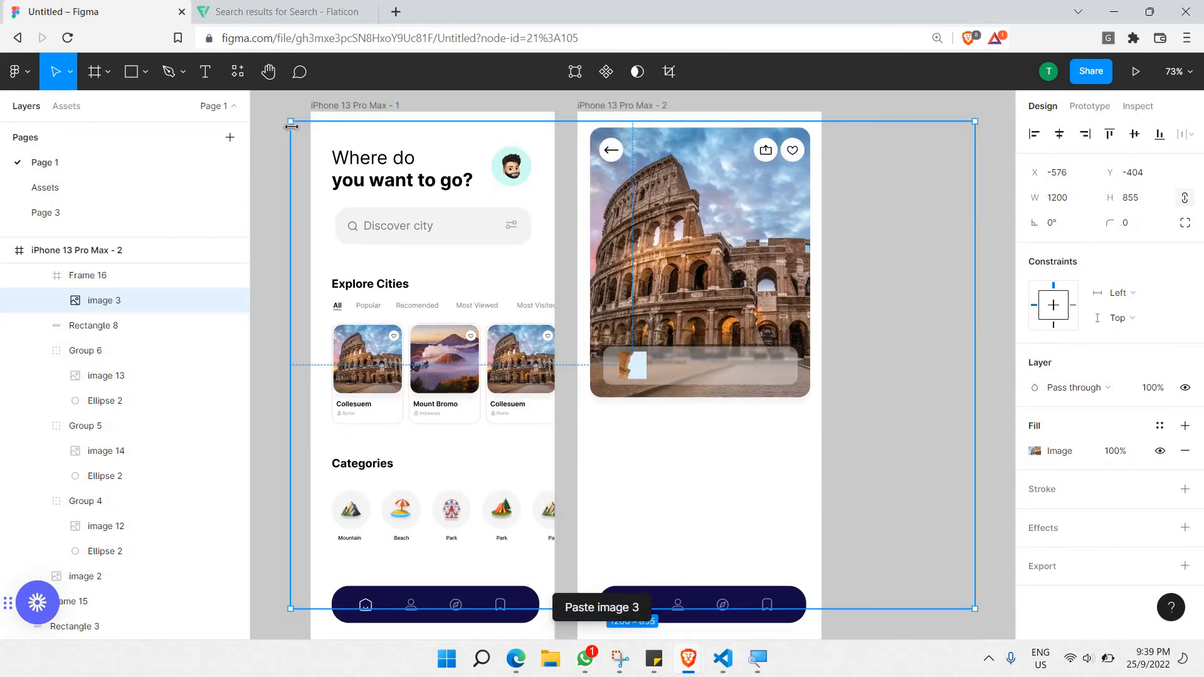
Scale the pasted Colosseum image down to about 72 × 52 and position it to cover the small frame.
drag(292, 126, 330, 149)
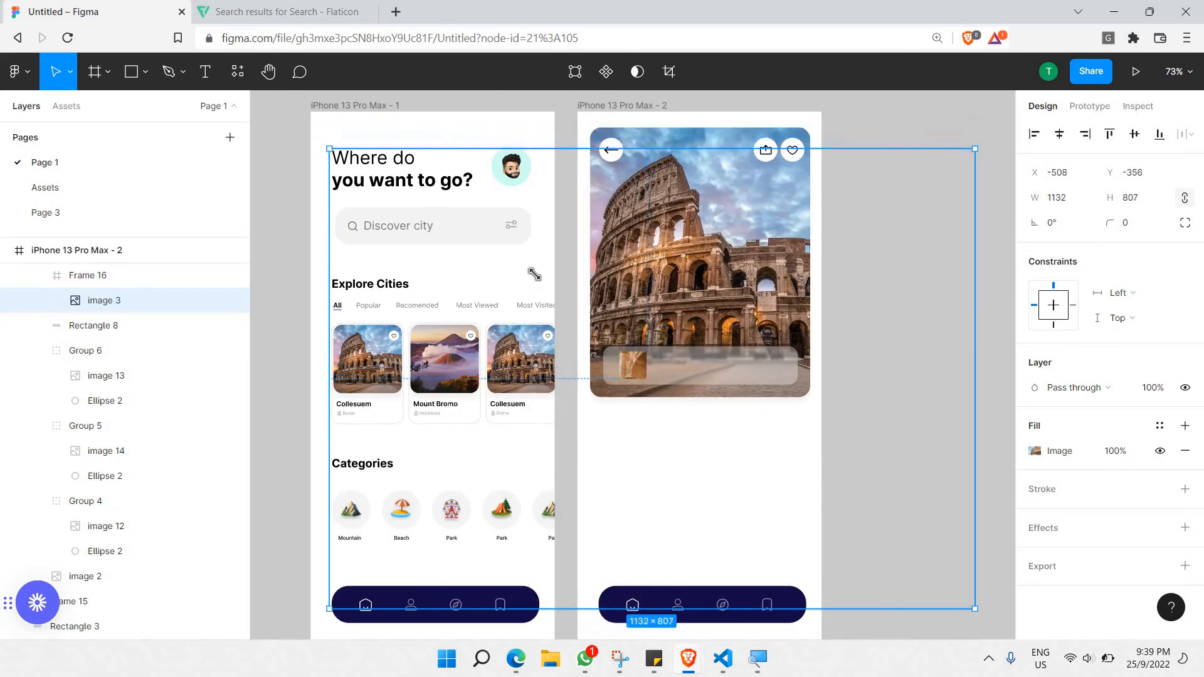
drag(533, 274, 583, 330)
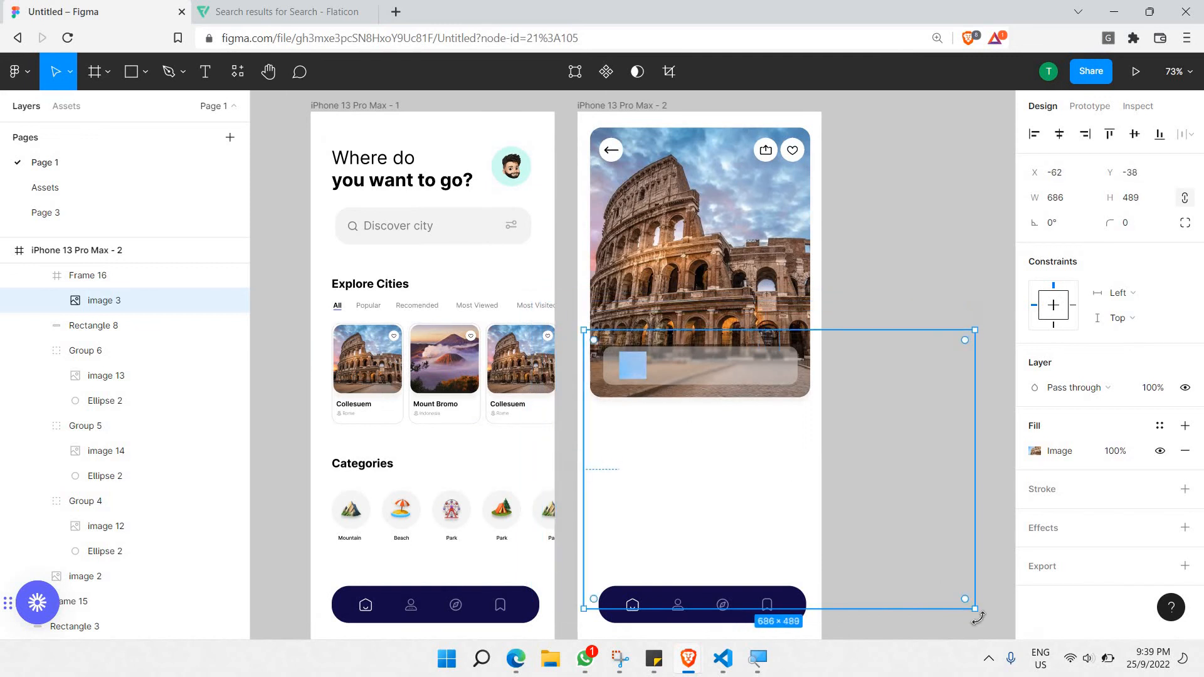
drag(730, 418, 648, 370)
scroll(637, 369, up, 3)
scroll(609, 309, up, 3)
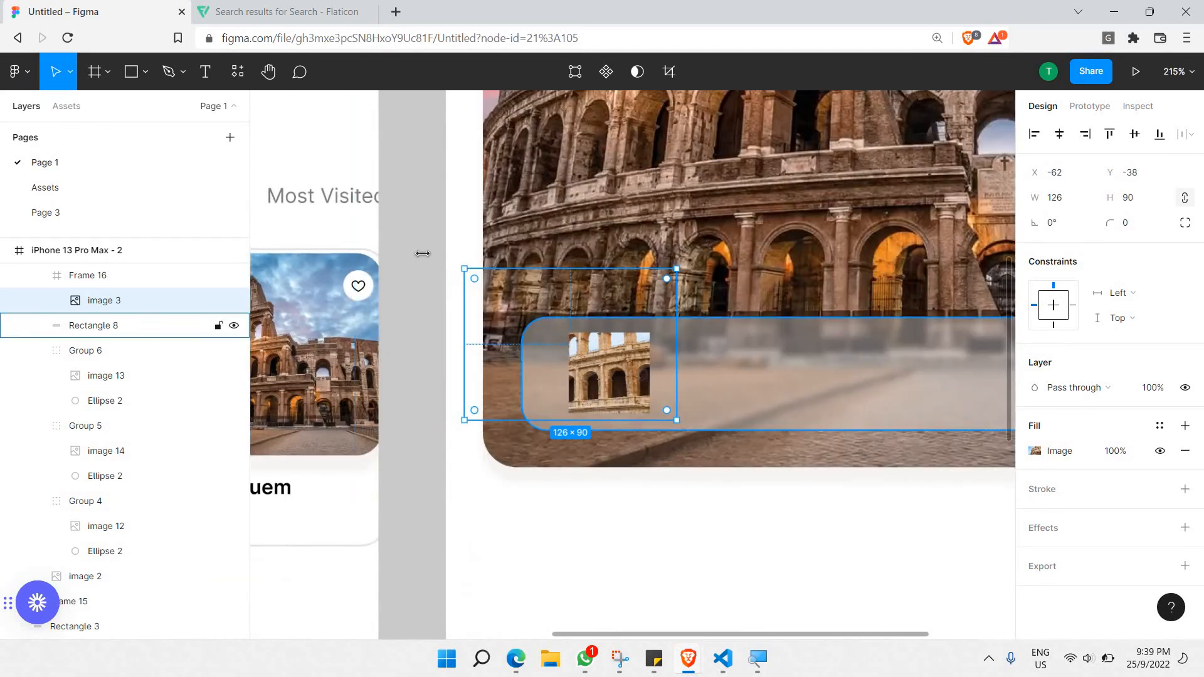
scroll(422, 253, up, 3)
drag(483, 297, 536, 325)
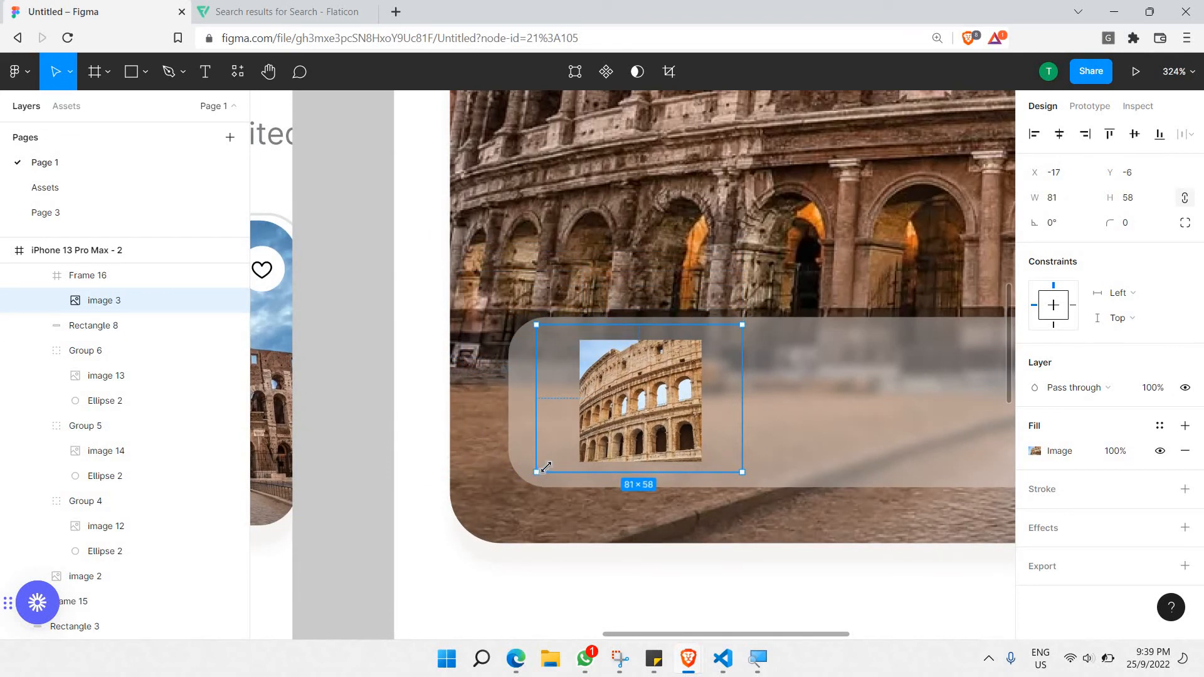
drag(537, 472, 545, 467)
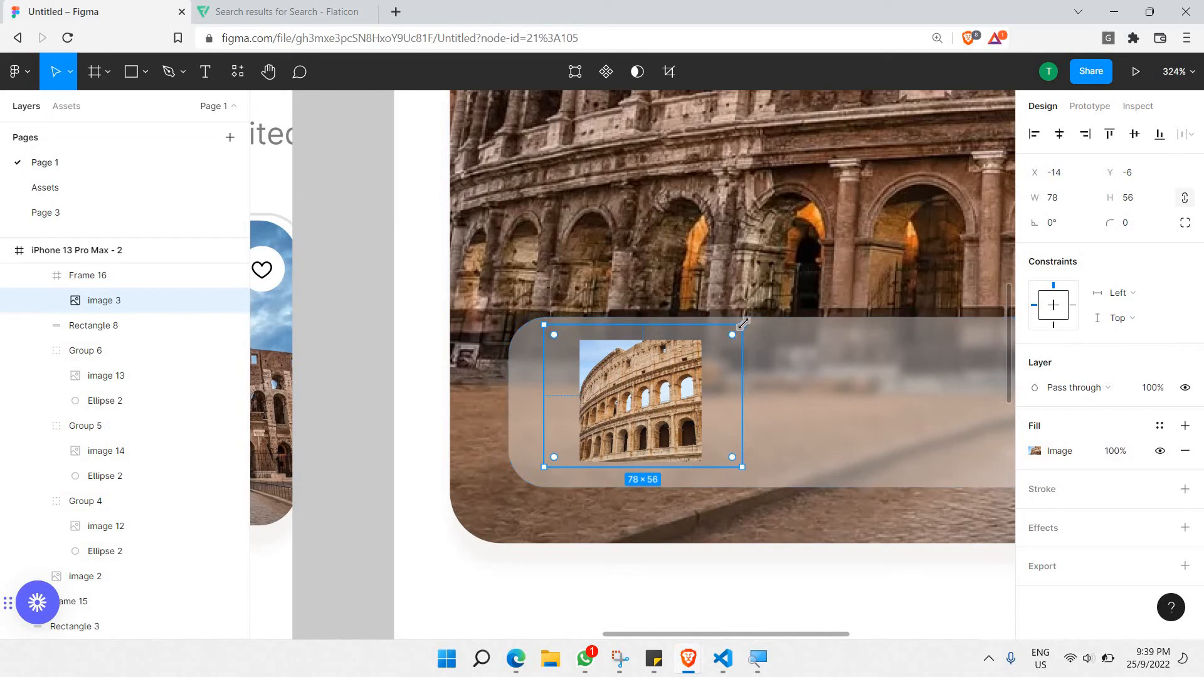
drag(727, 333, 720, 338)
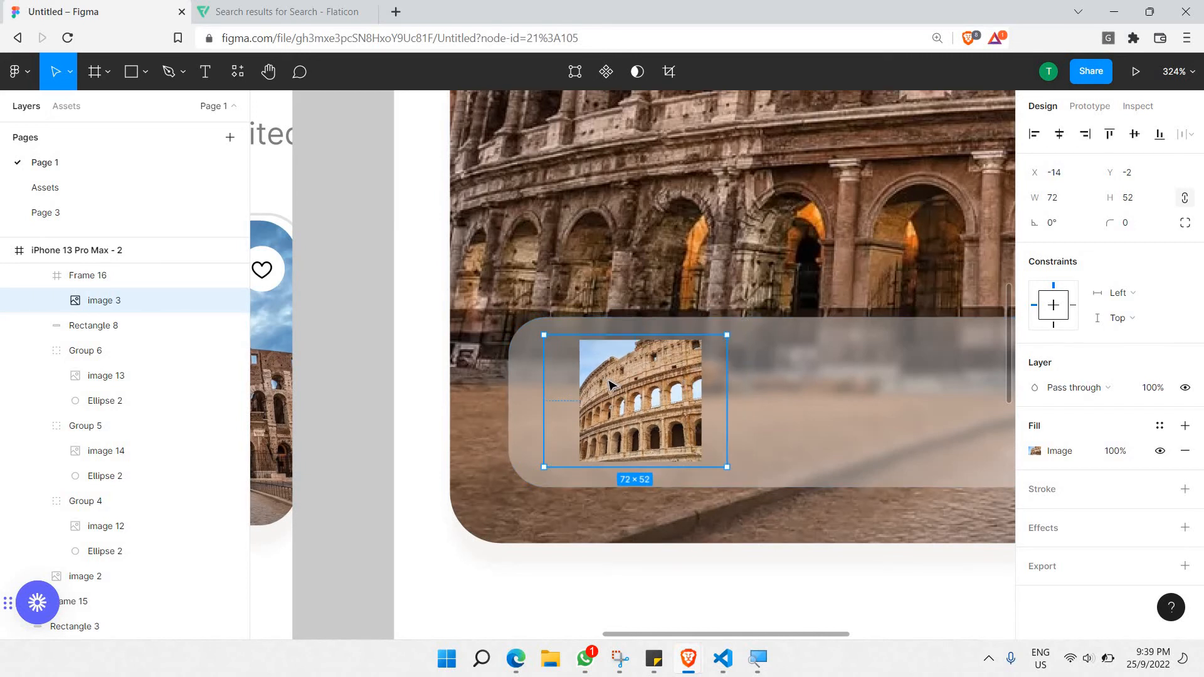
drag(623, 387, 626, 390)
scroll(622, 433, down, 3)
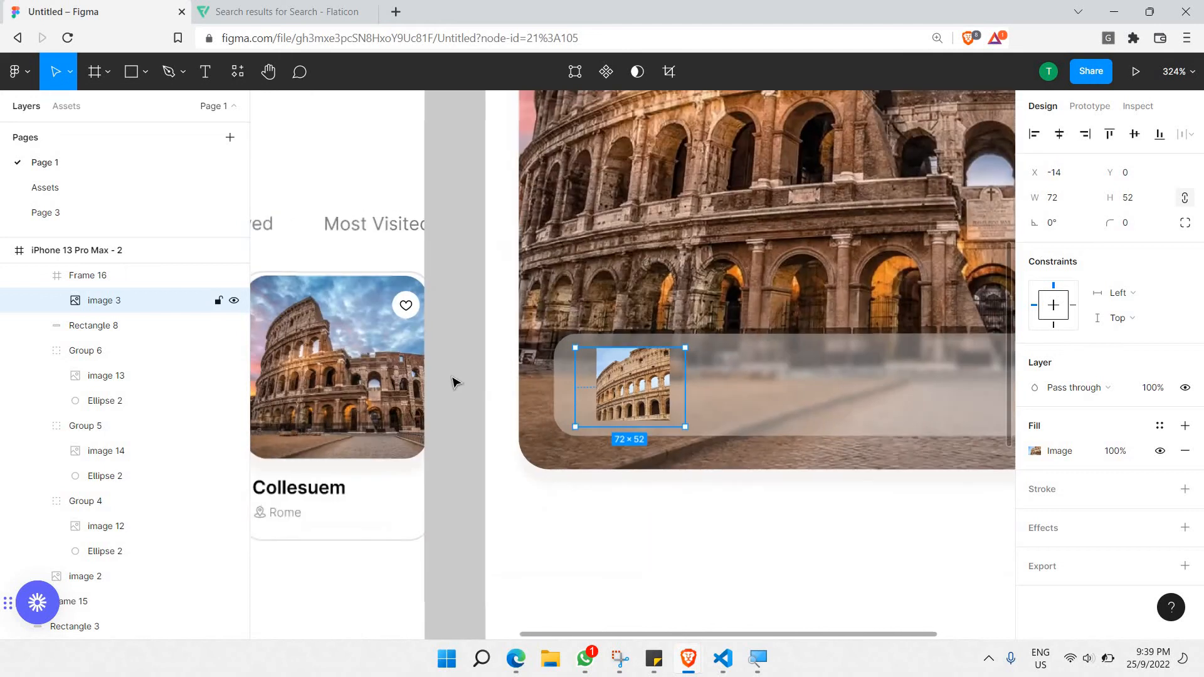
Set the corner radius of the small frame holding the Colosseum thumbnail to 10.
click(454, 382)
click(640, 387)
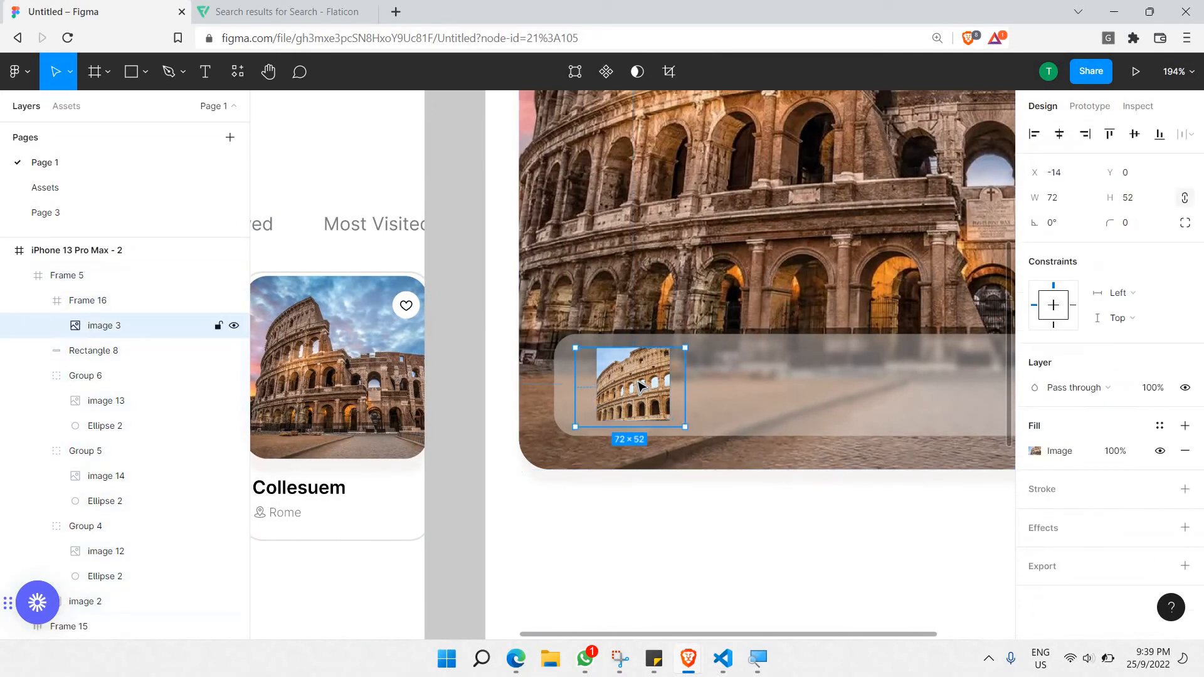
click(158, 304)
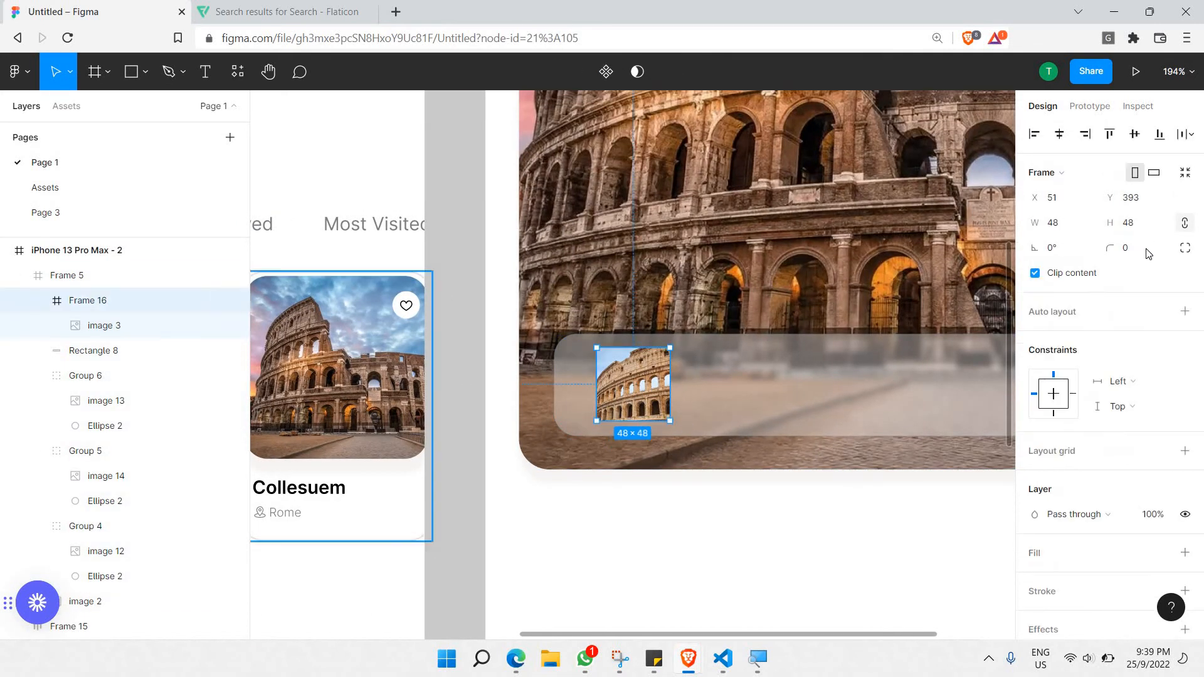
click(1152, 254)
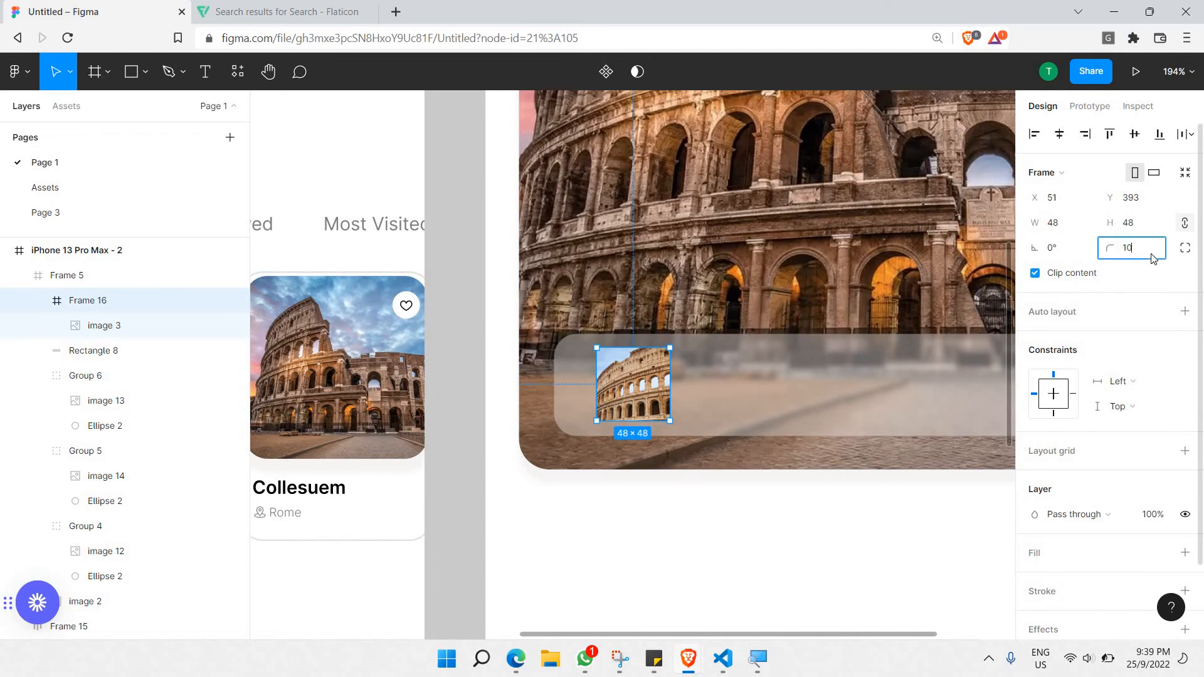
text(10)
key(Return)
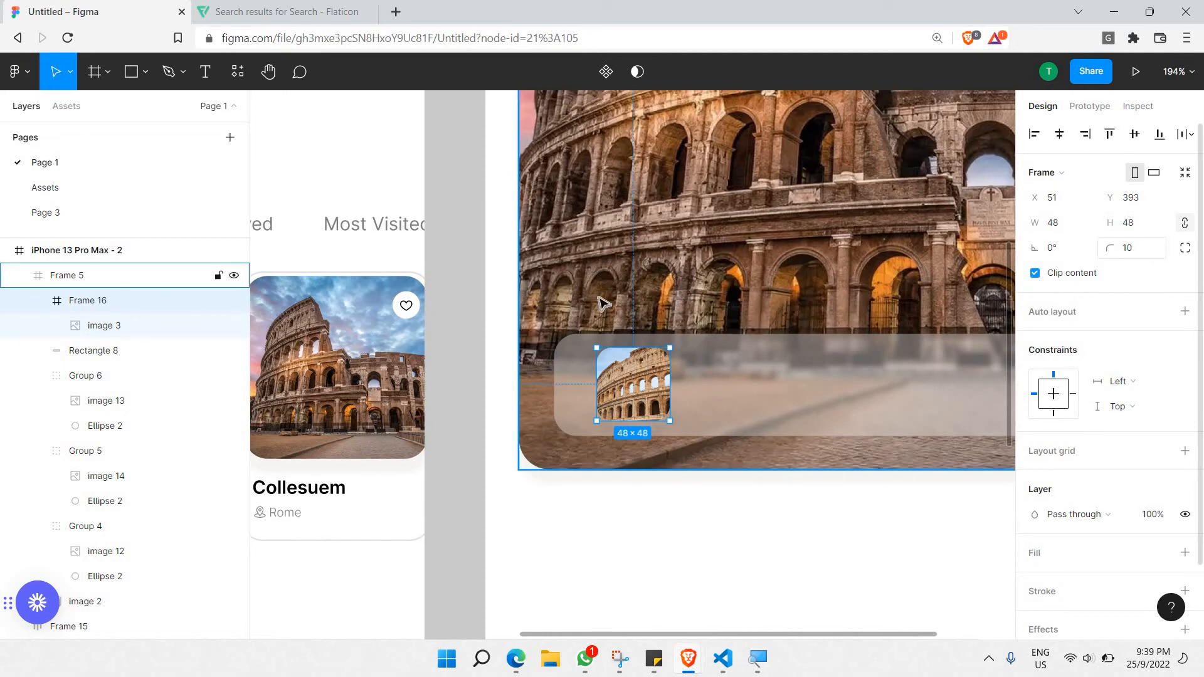
click(469, 302)
Duplicate the rounded thumbnail frame four times and line the copies up in a row across the blurred bar with 10 spacing.
scroll(470, 303, right, 3)
scroll(469, 392, right, 1)
double_click(470, 390)
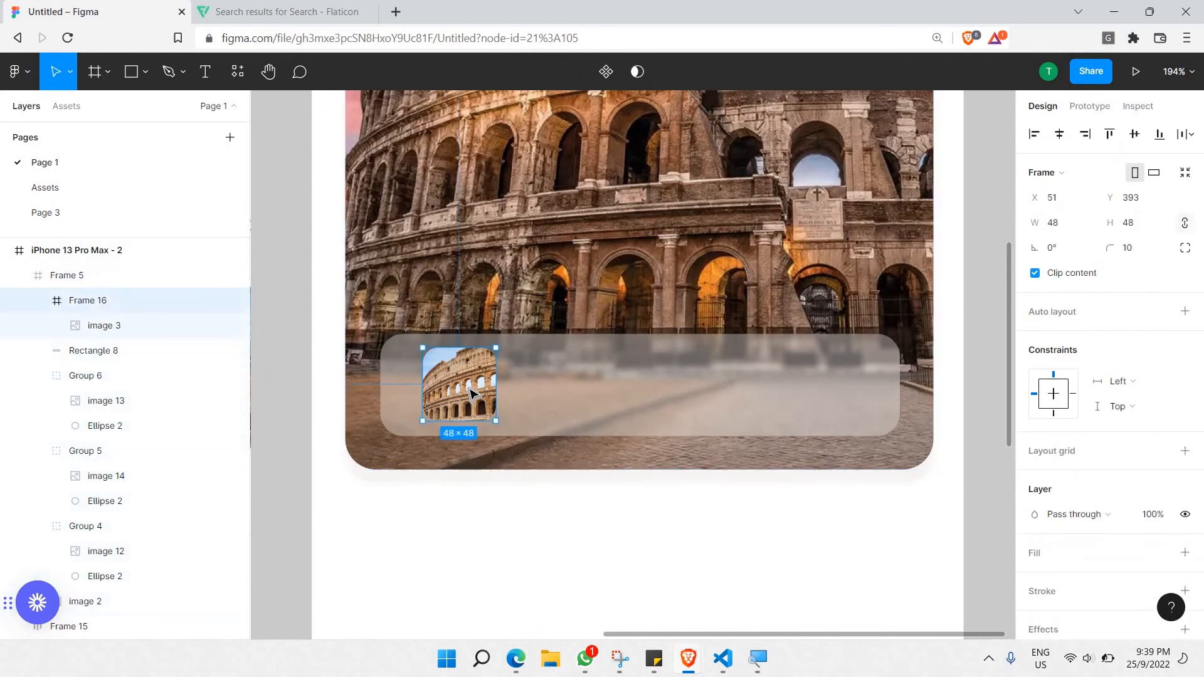
key(ctrl+v)
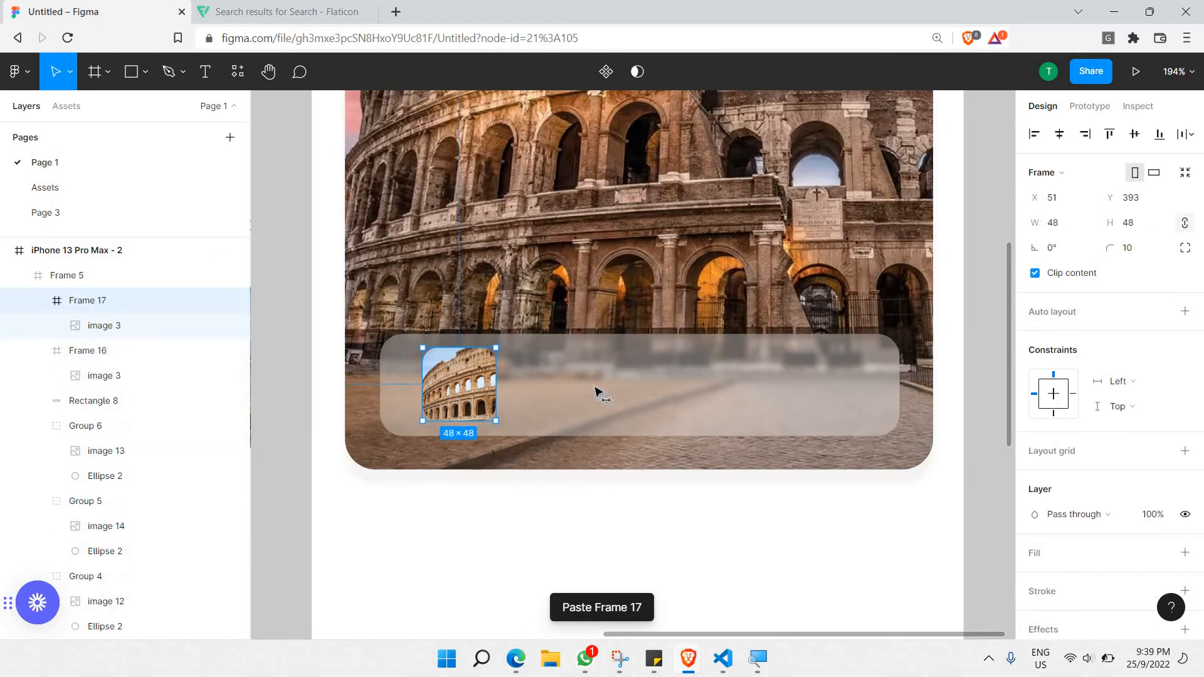
drag(596, 393, 661, 401)
key(ctrl+v)
key(ctrl+v)
drag(653, 404, 740, 402)
key(ctrl+v)
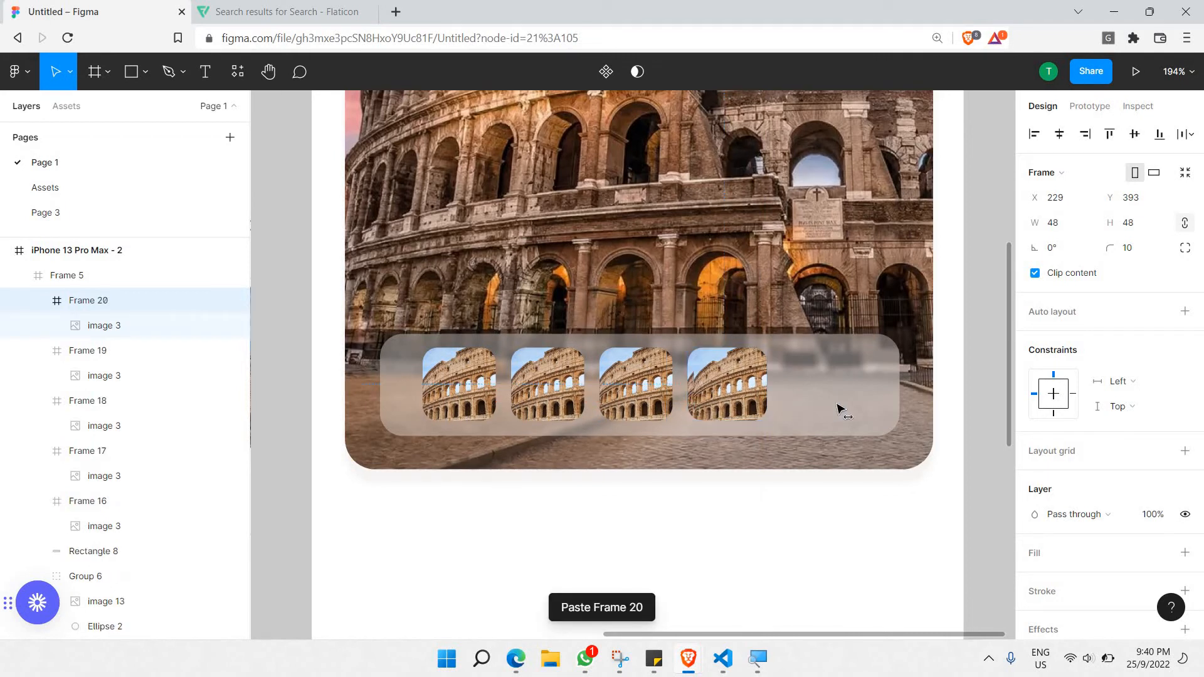
drag(844, 411, 831, 414)
Combine all five thumbnail frames in a horizontal auto layout and centre its alignment.
shift+click(724, 386)
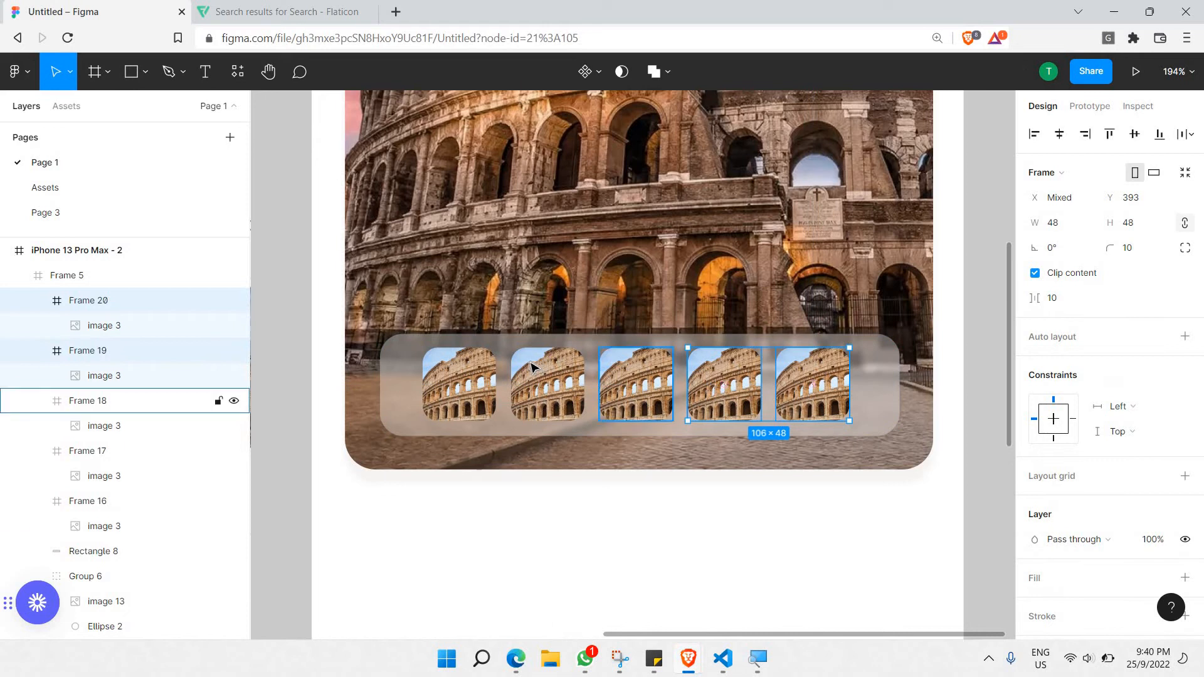
shift+click(627, 377)
shift+click(540, 376)
shift+click(458, 376)
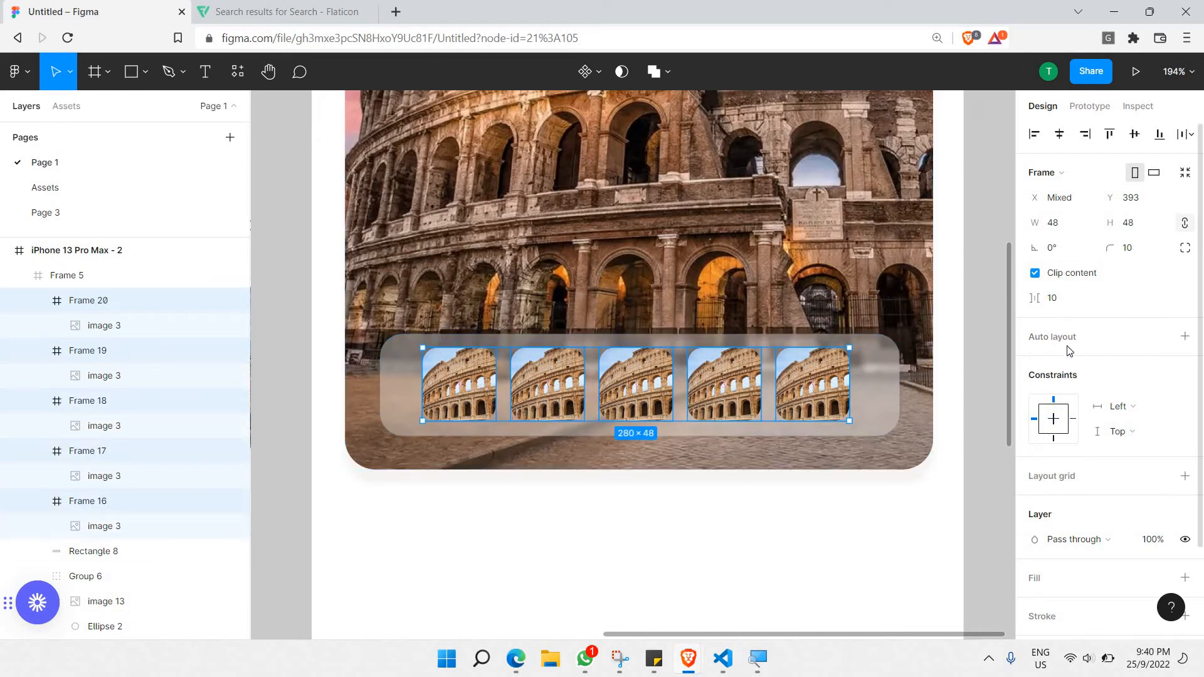
click(1184, 336)
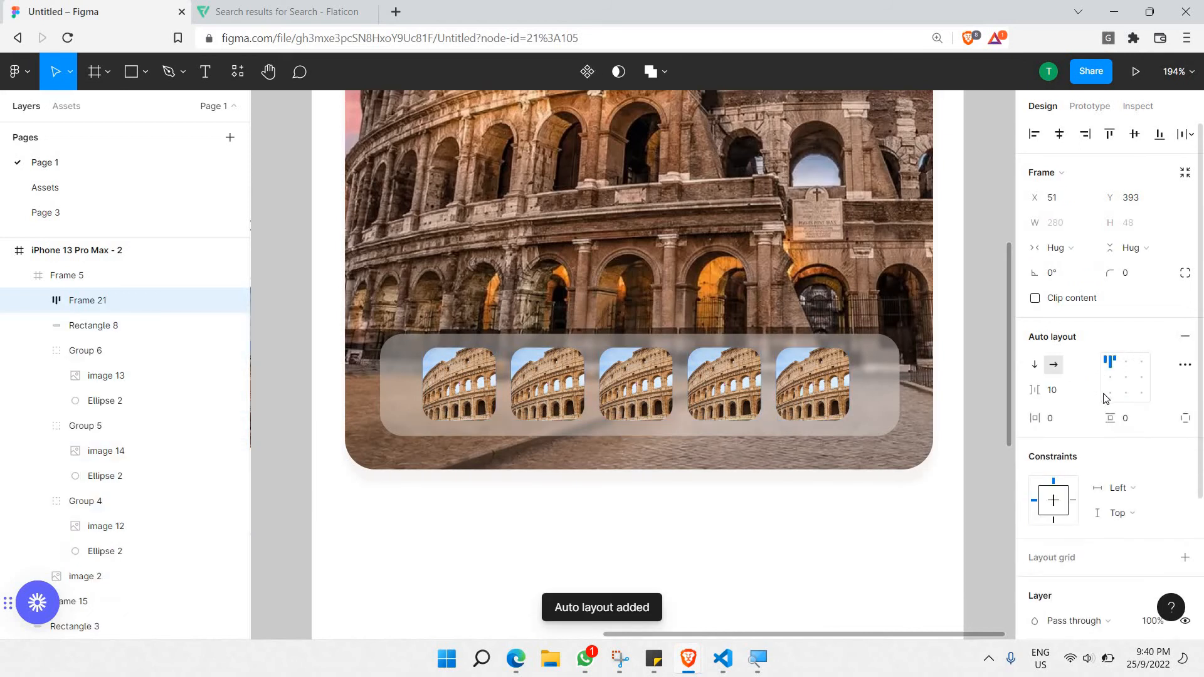
click(1126, 377)
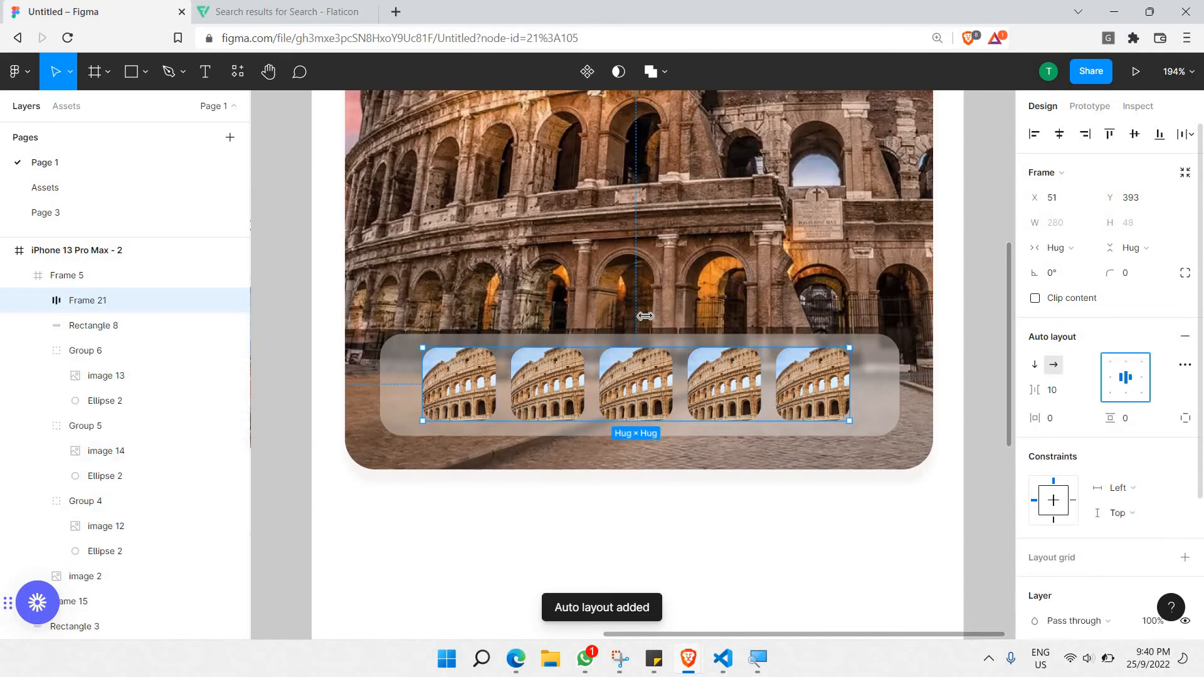
Draw a rectangle of about 52 × 52 over the last thumbnail in the row.
key(r)
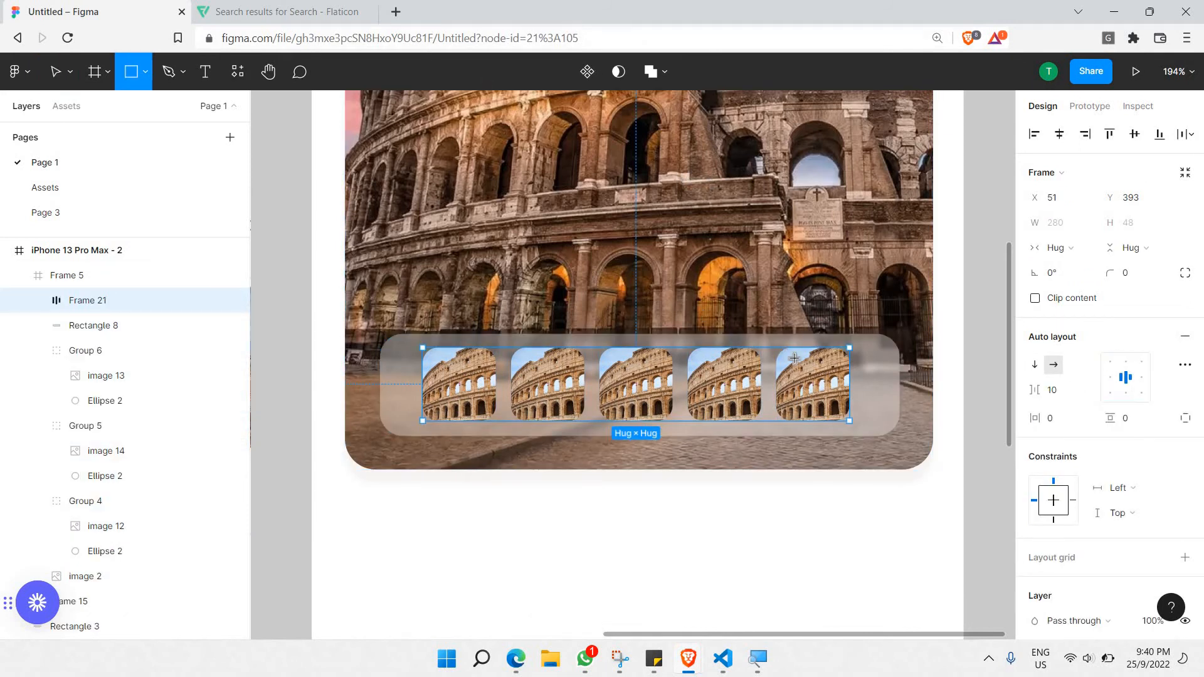
drag(813, 384, 857, 421)
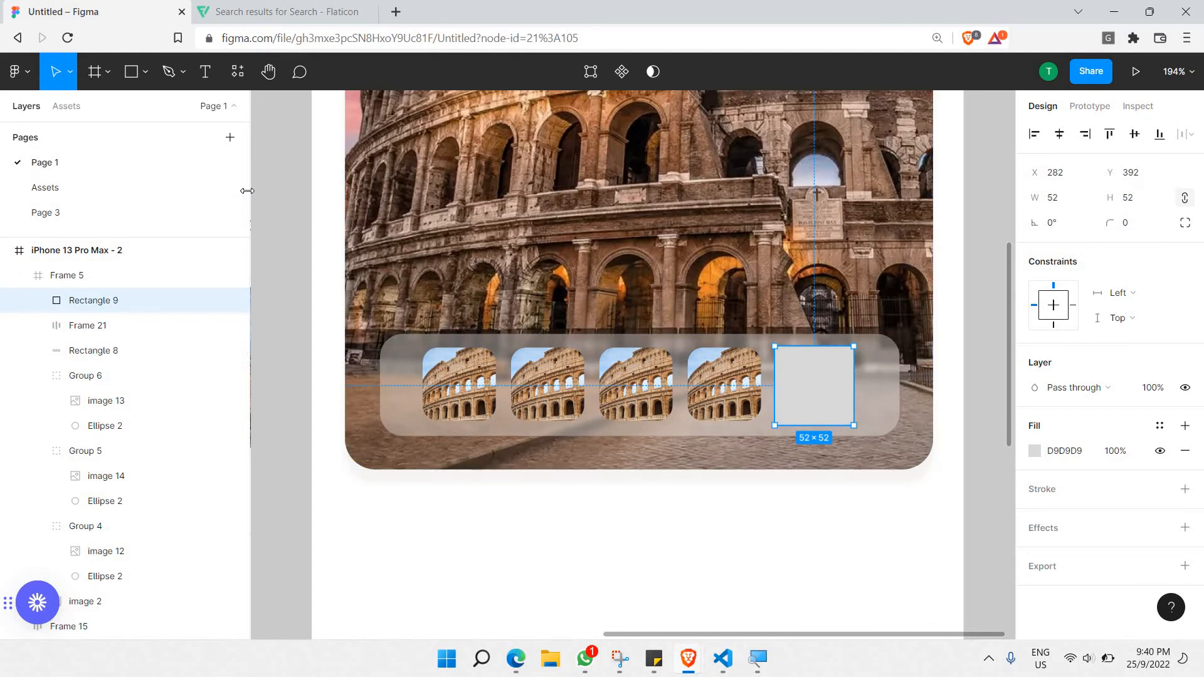
Try placing the new rectangle behind the thumbnail row in the layer order, and undo the move.
drag(111, 299, 120, 344)
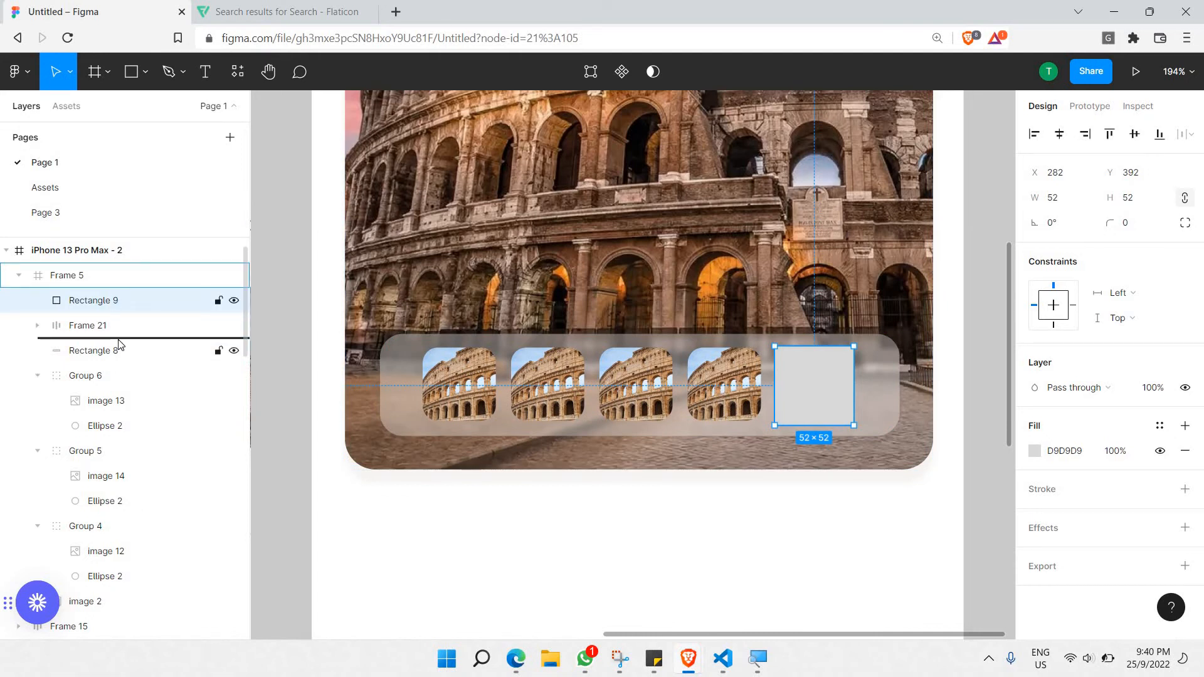
drag(122, 399, 133, 355)
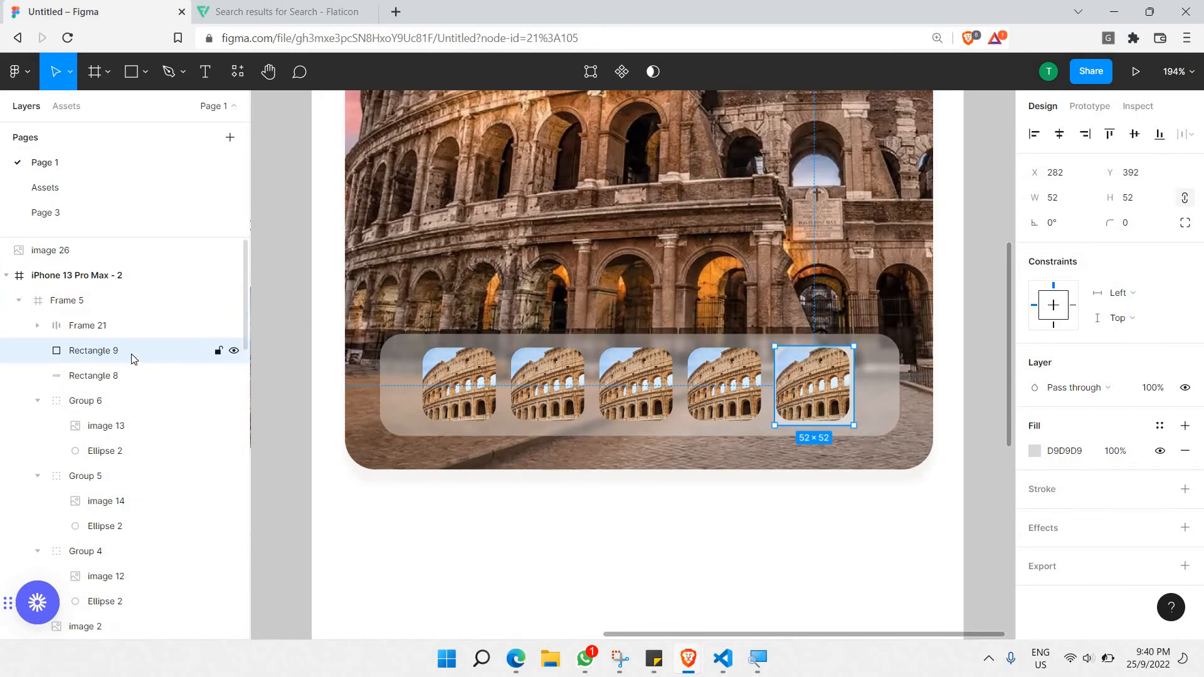
key(ctrl+z)
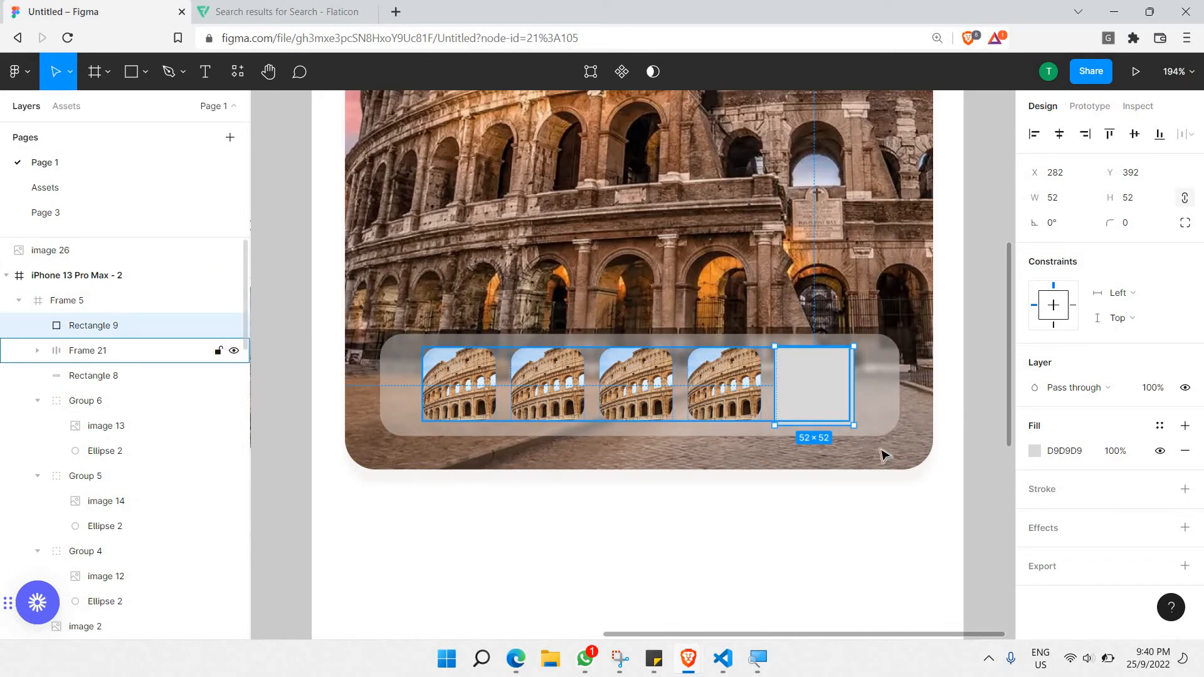
Cut the rectangle from the photo frame and paste it inside the last thumbnail's frame, above its image.
key(Delete)
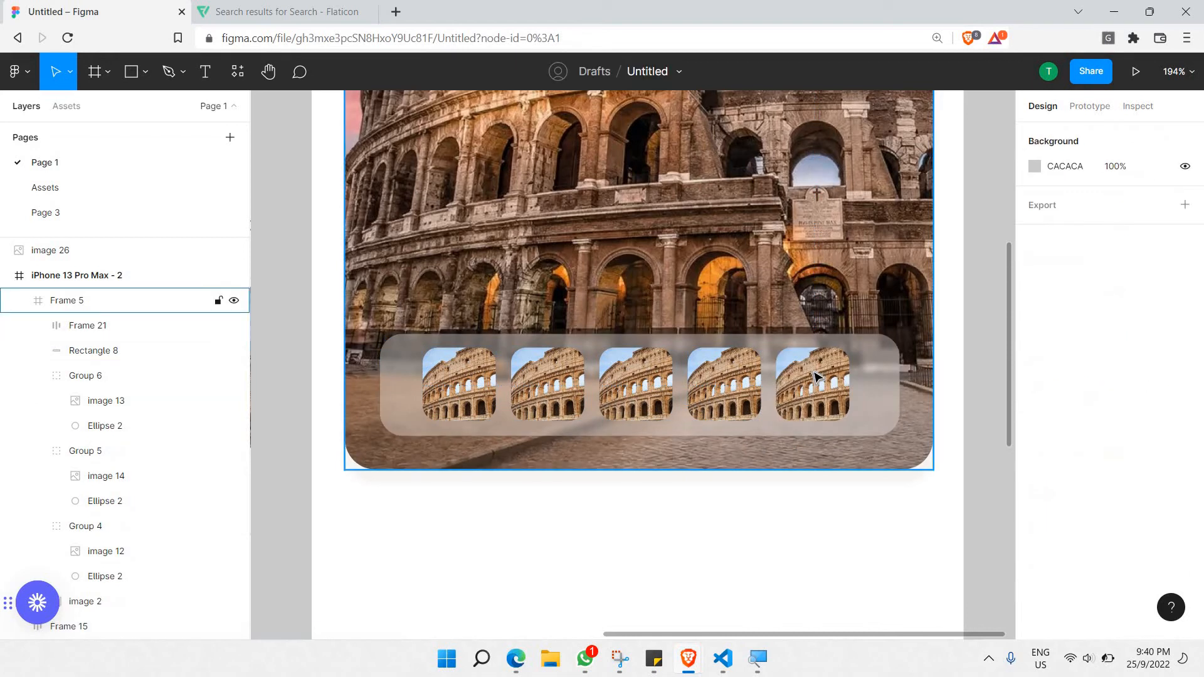
ctrl+click(814, 377)
double_click(814, 378)
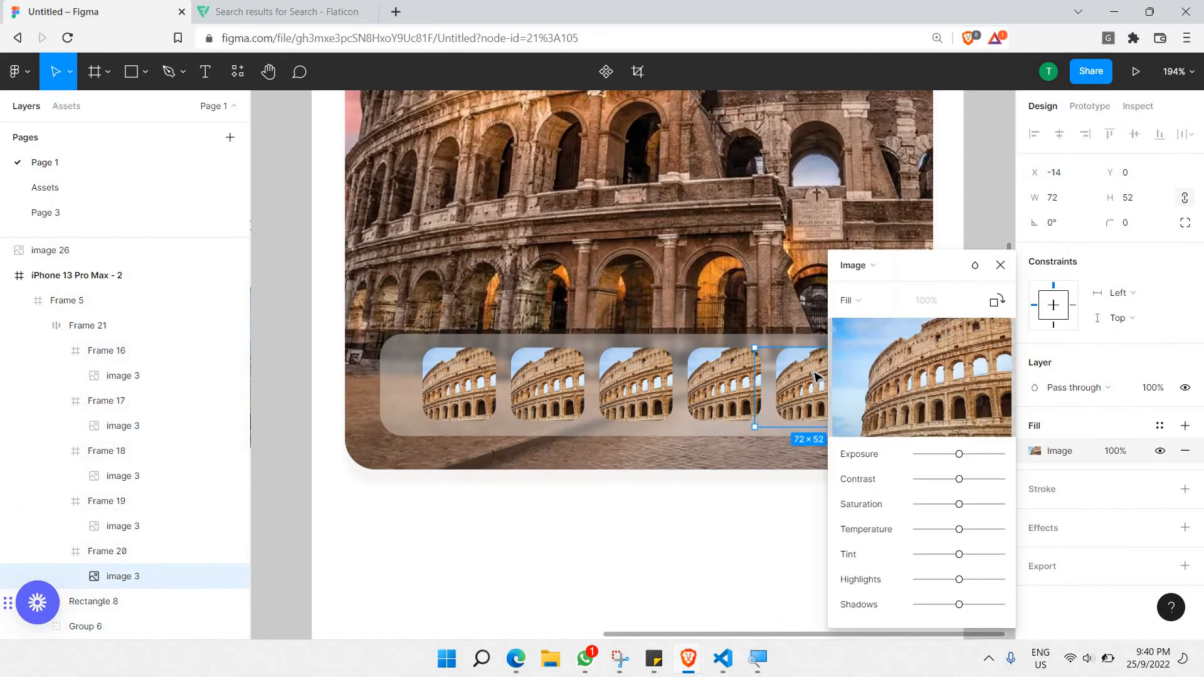
click(809, 384)
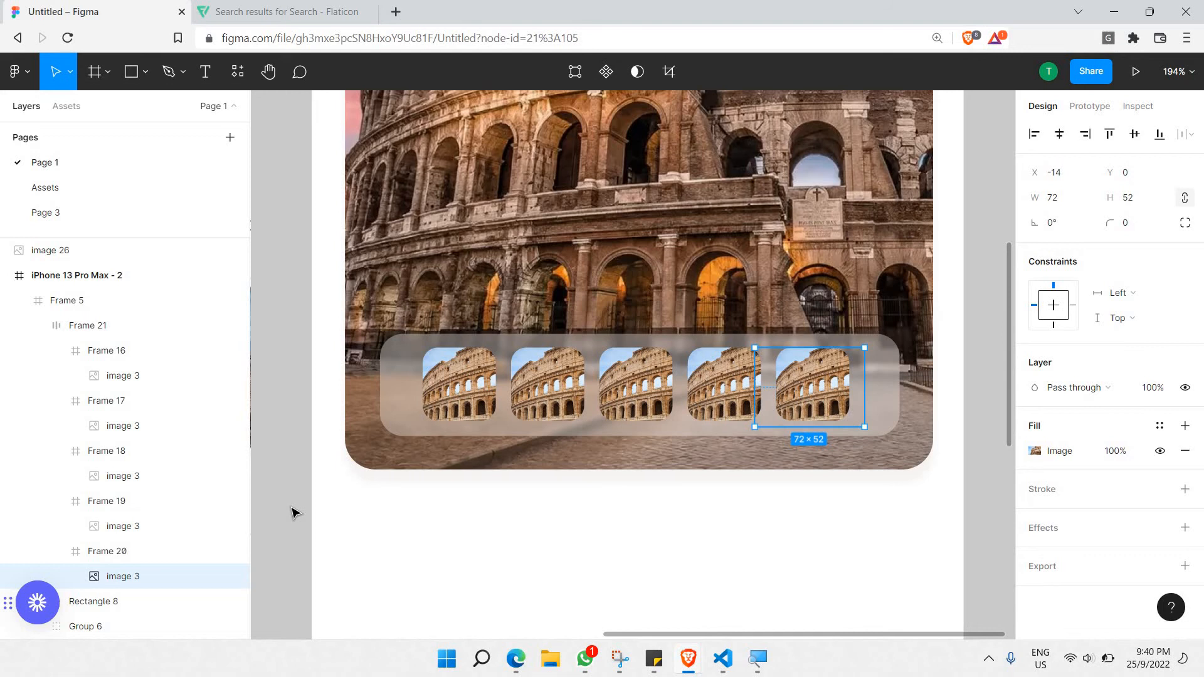
key(ctrl+v)
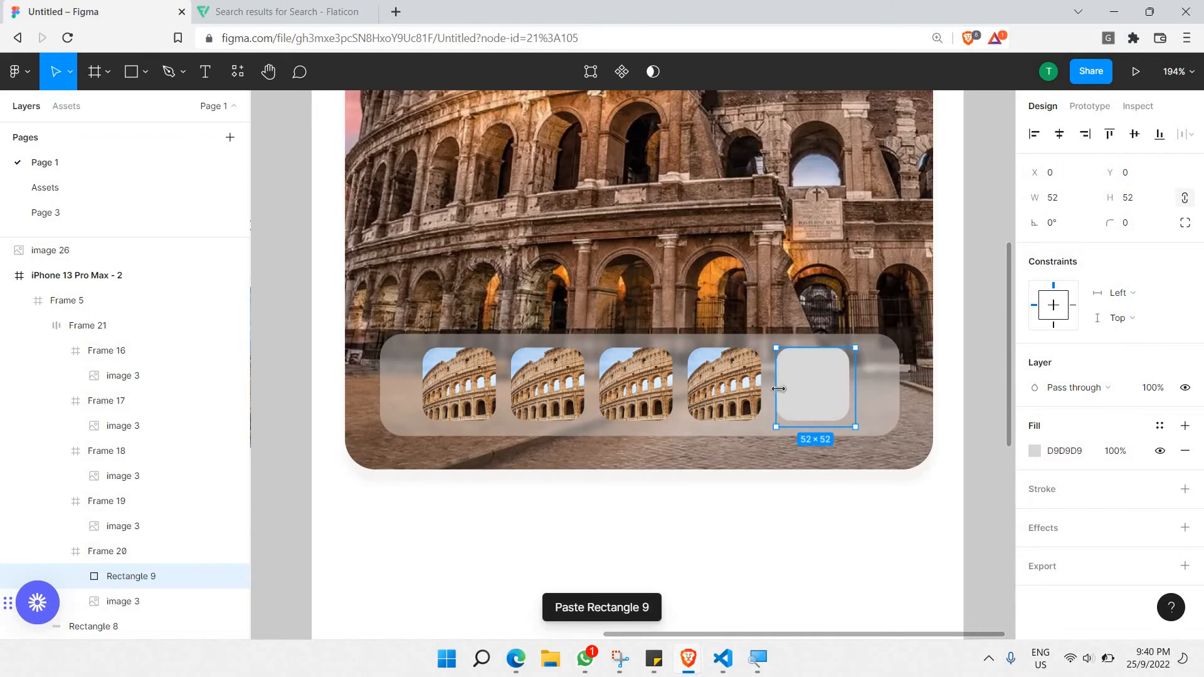
Change the pasted rectangle's fill to white, FFFFFF, and lower the fill opacity to 38%.
click(1035, 451)
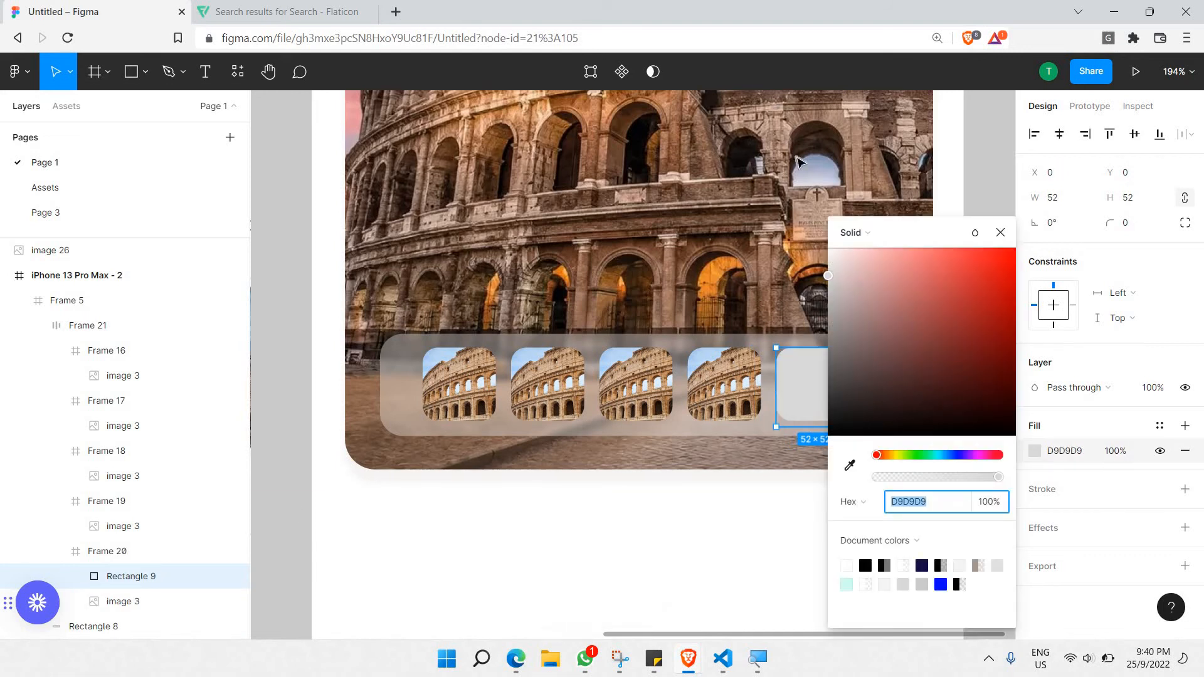
text(ffffff)
key(Return)
click(916, 479)
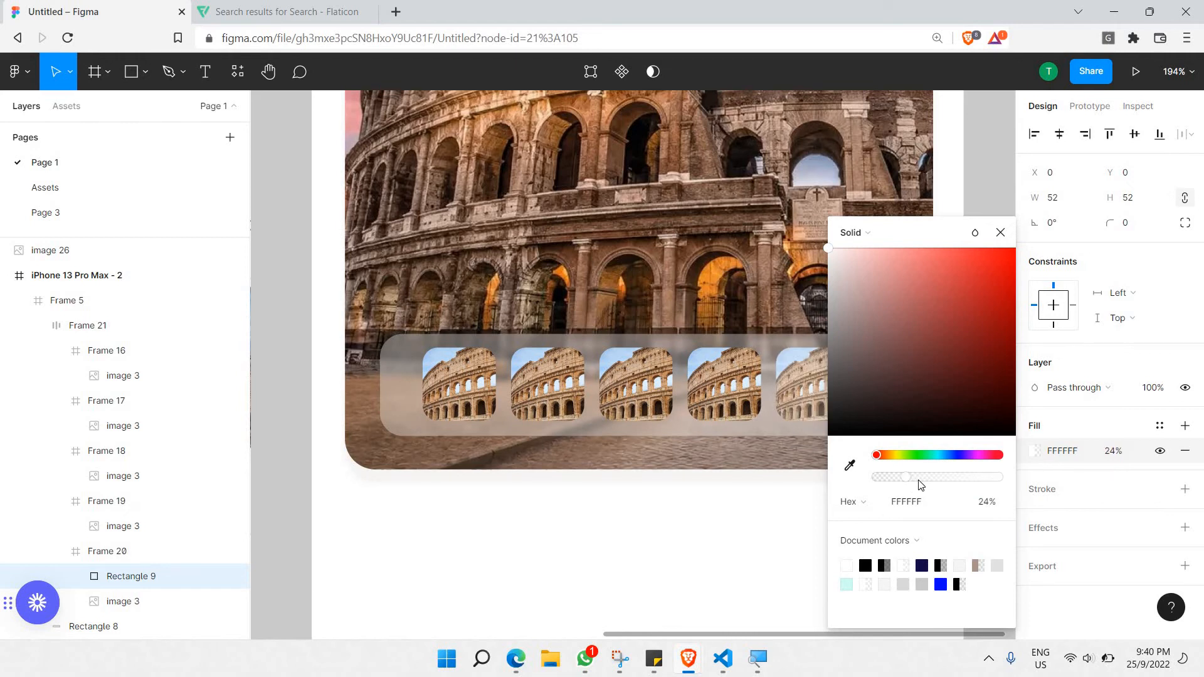
drag(924, 481, 924, 482)
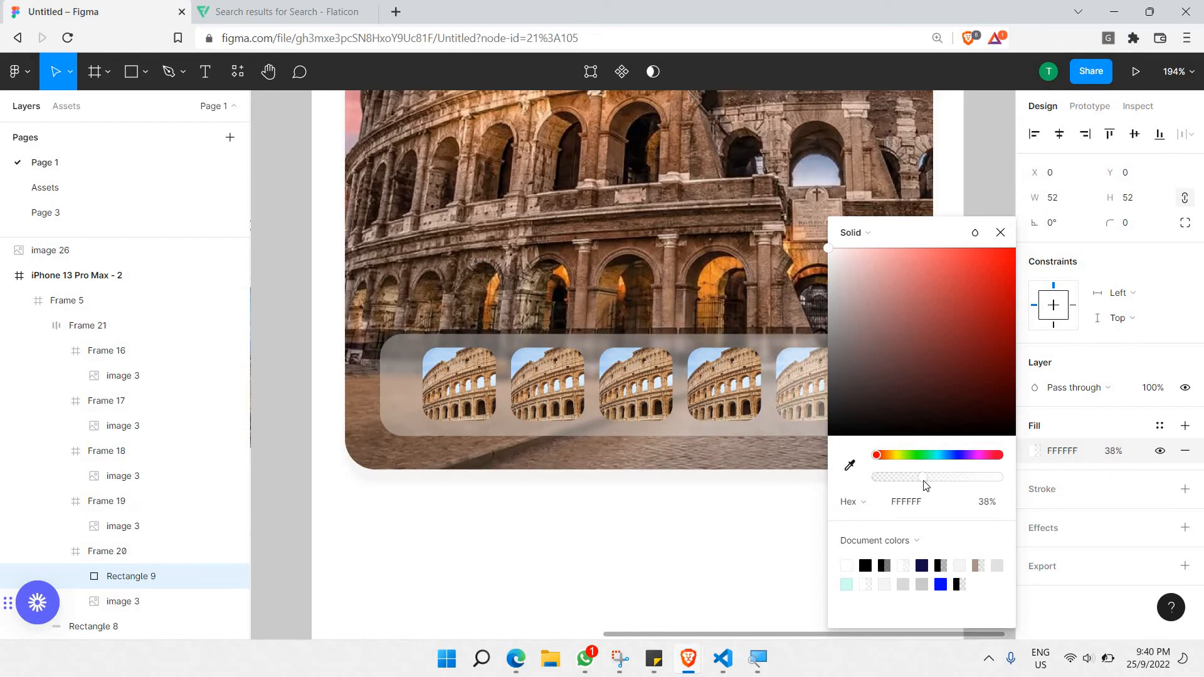
Change the fill of the rectangle over the last thumbnail to black, 000000, at 38% opacity.
click(829, 435)
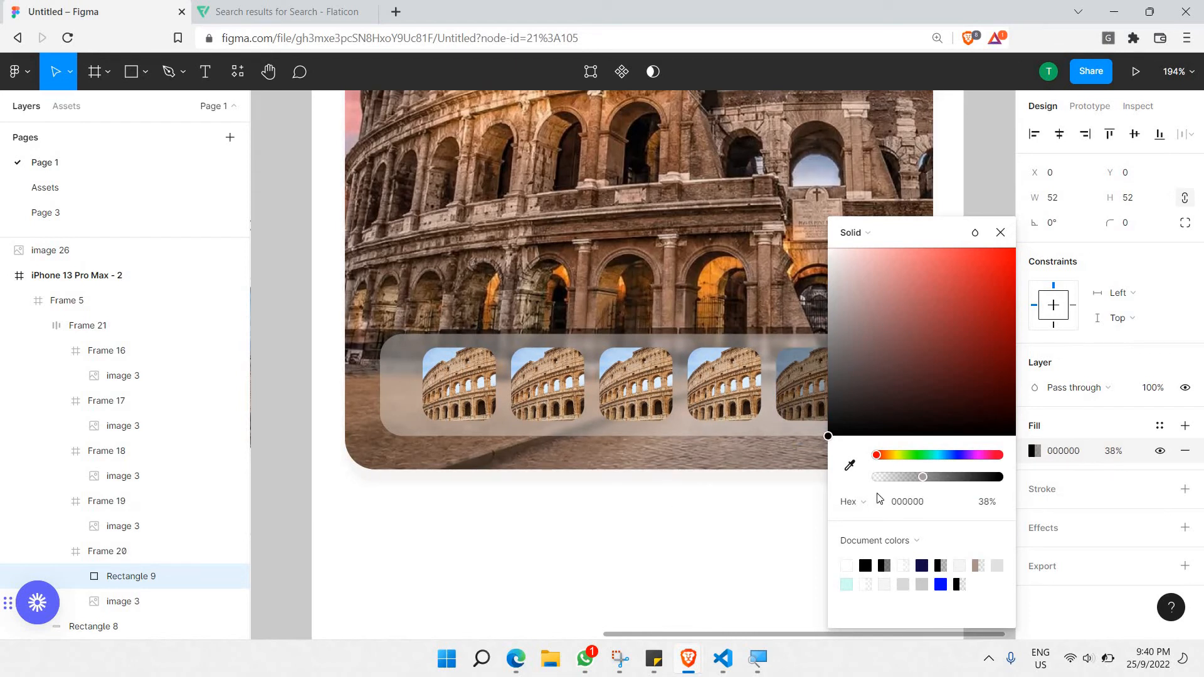
key(Escape)
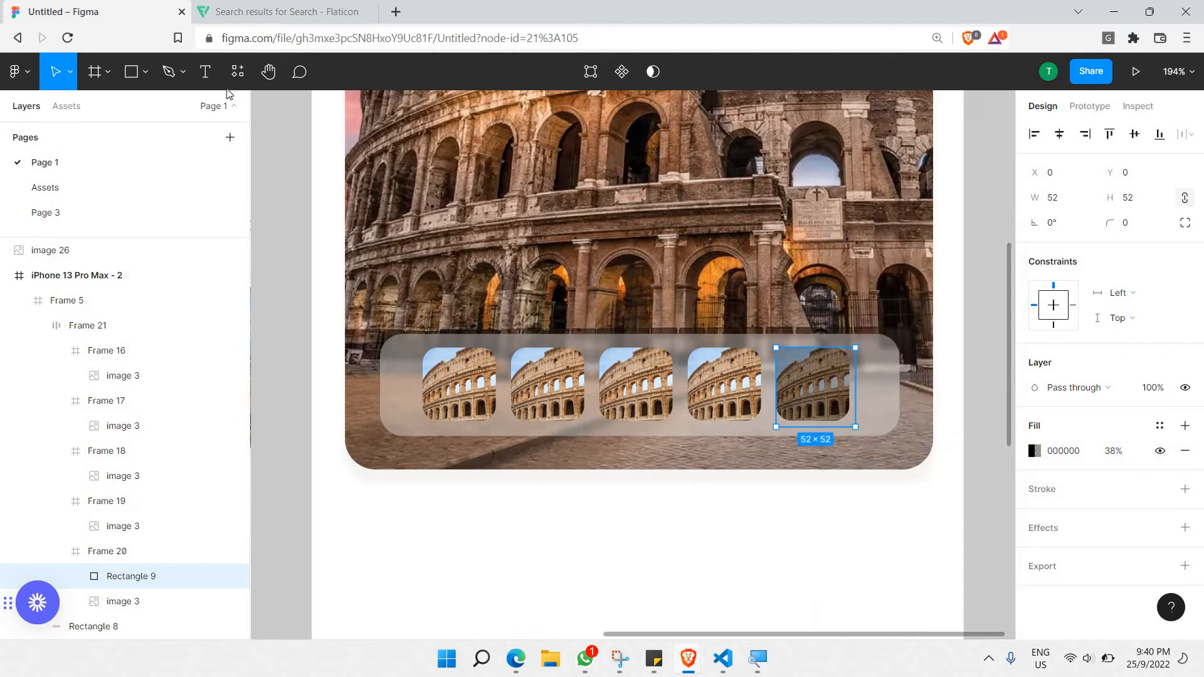
Add a +5 text box of about 33 × 32 over the darkened last thumbnail and align its text to the center.
key(t)
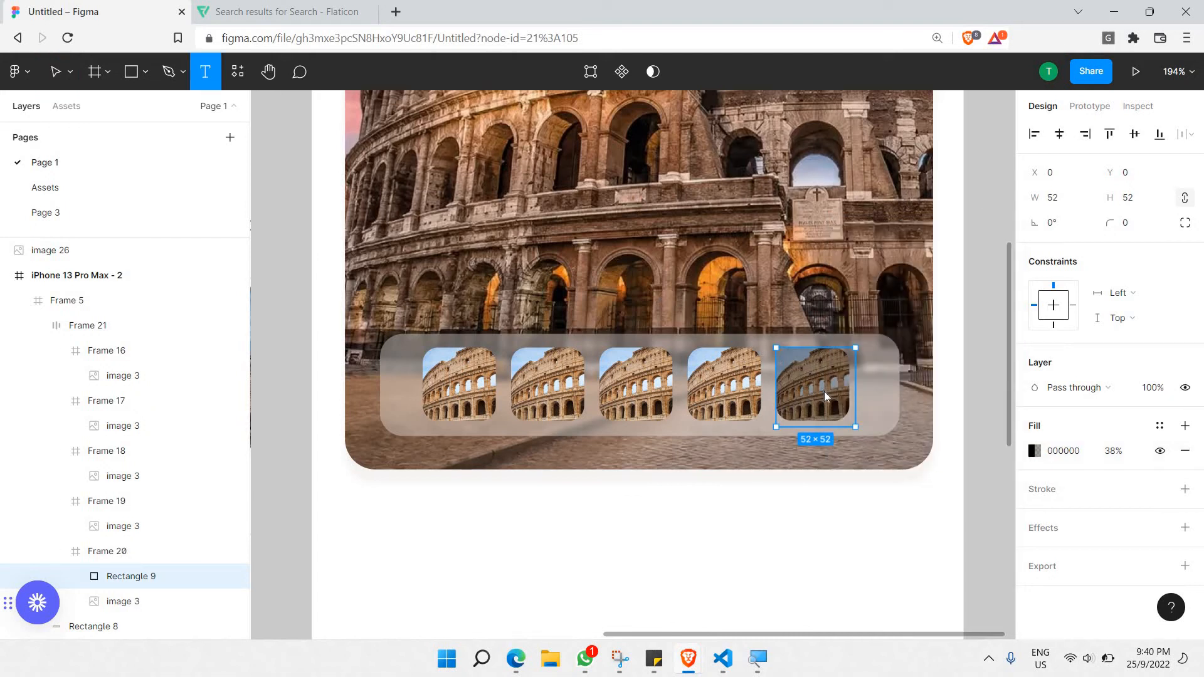
drag(784, 357, 837, 407)
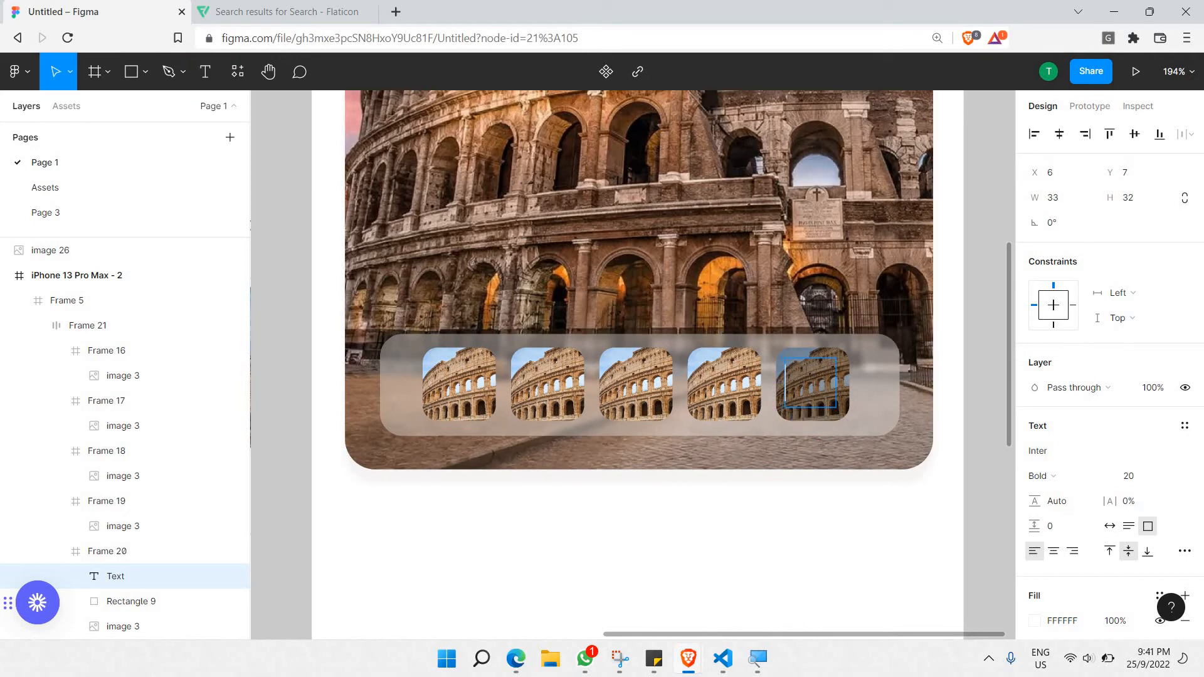
text(+5)
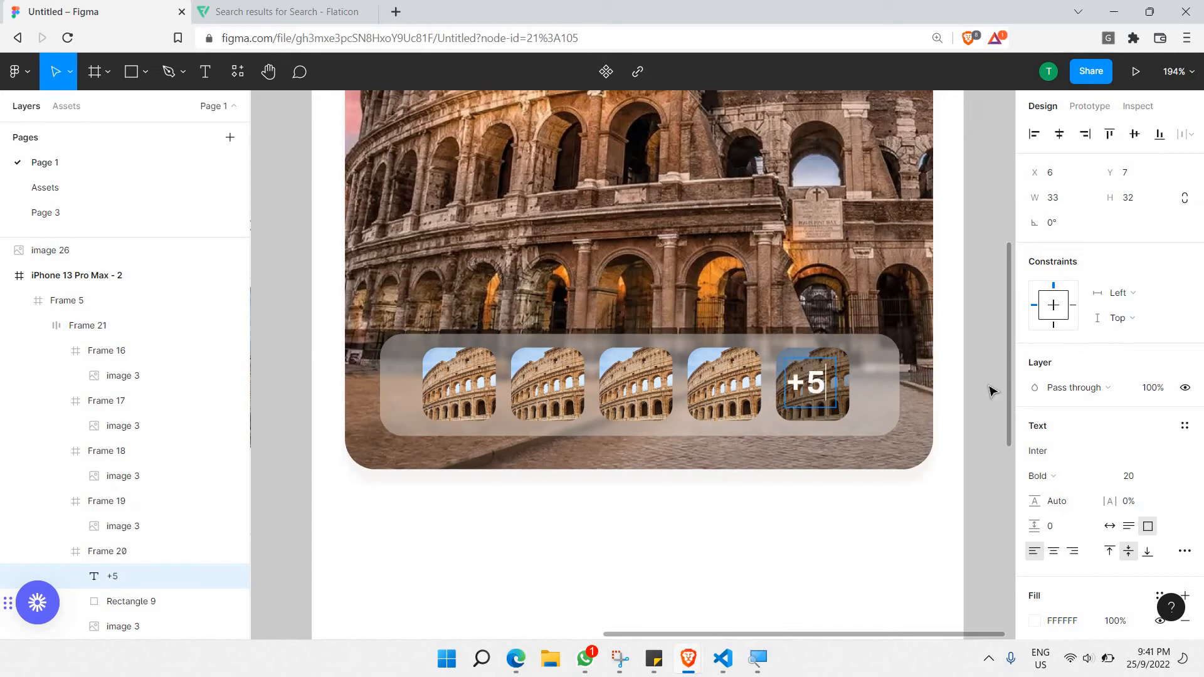
key(Escape)
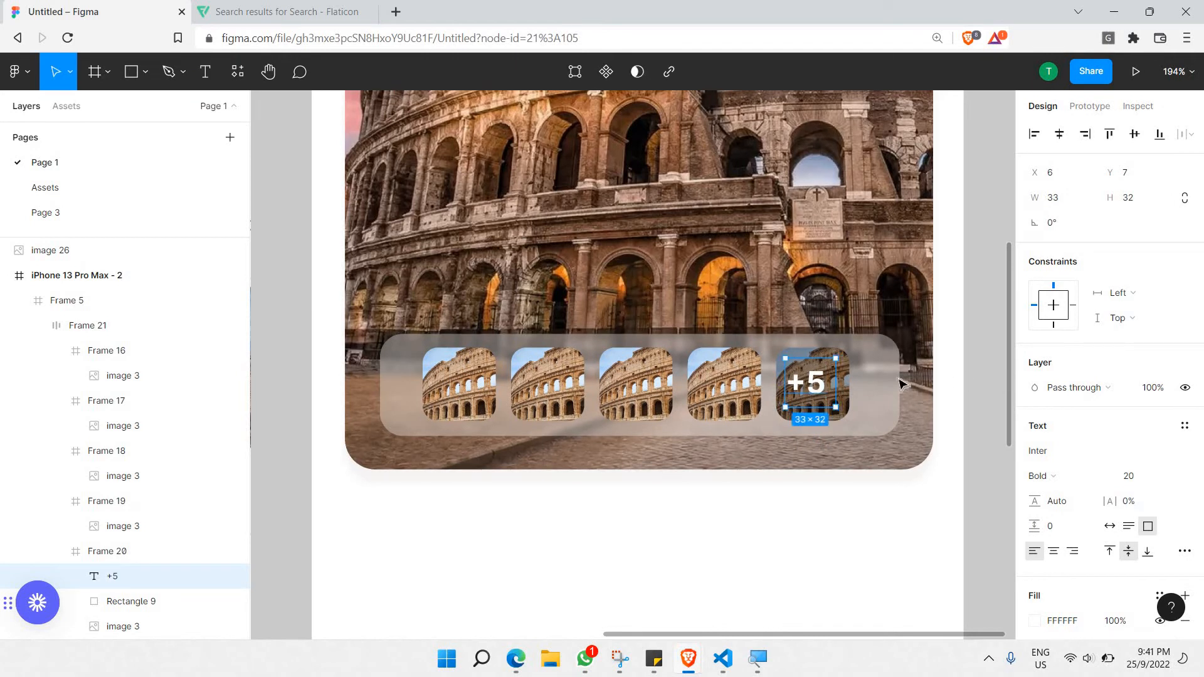
key(Escape)
ctrl+double_click(817, 393)
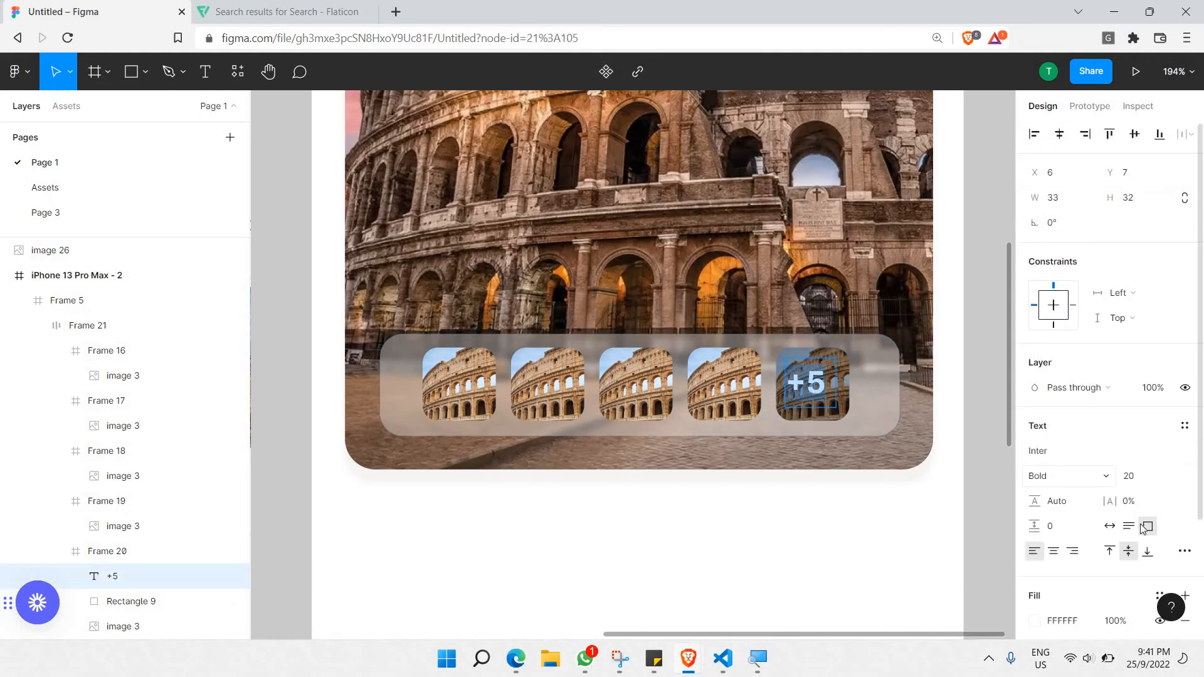
click(1053, 552)
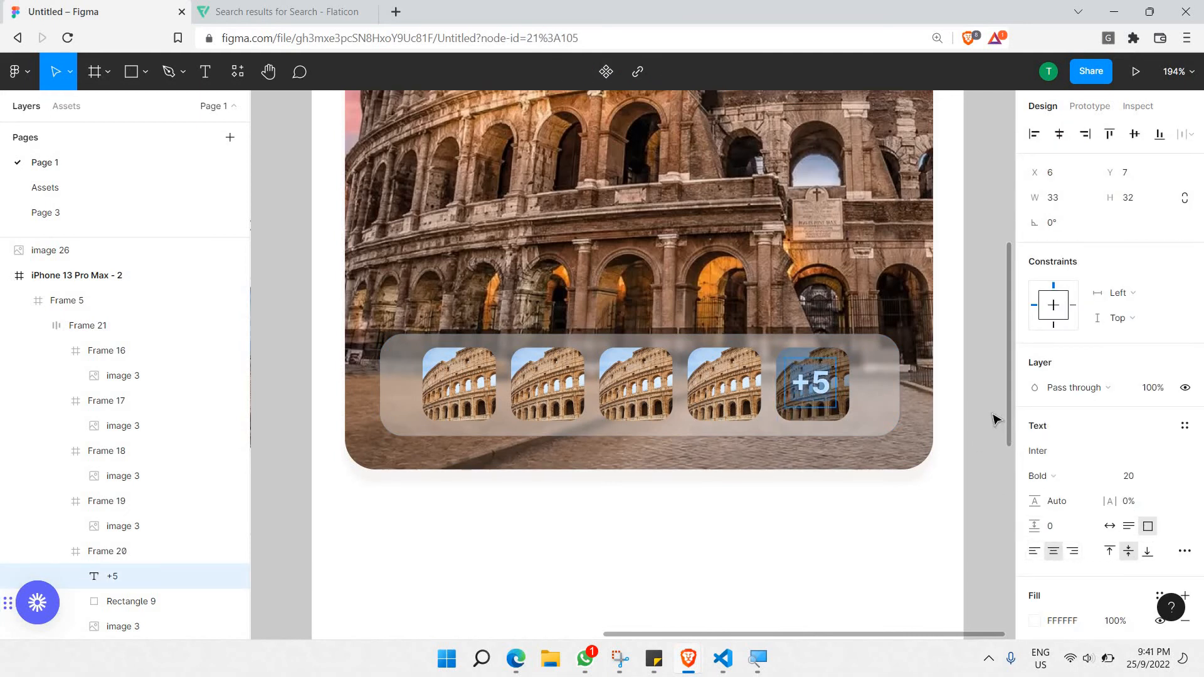
key(Escape)
click(996, 432)
ctrl+scroll(999, 439, down, 2)
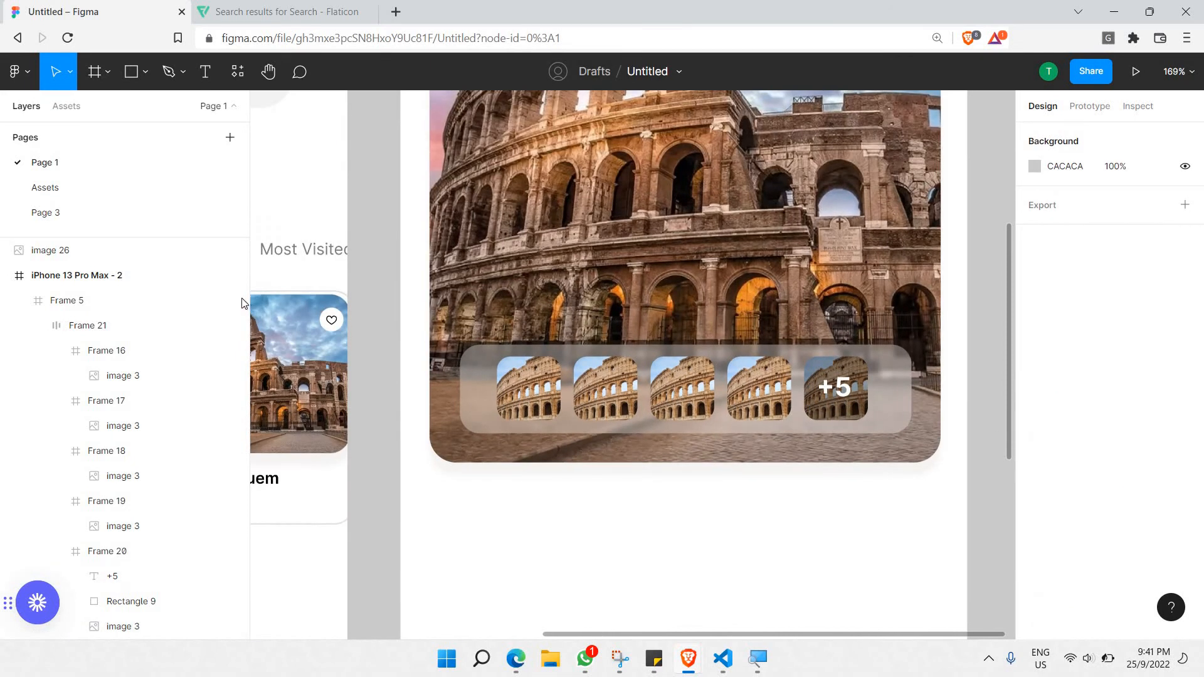
Copy the night photo of the Colosseum from the Assets page and paste it into the second thumbnail's frame on Page 1.
click(75, 188)
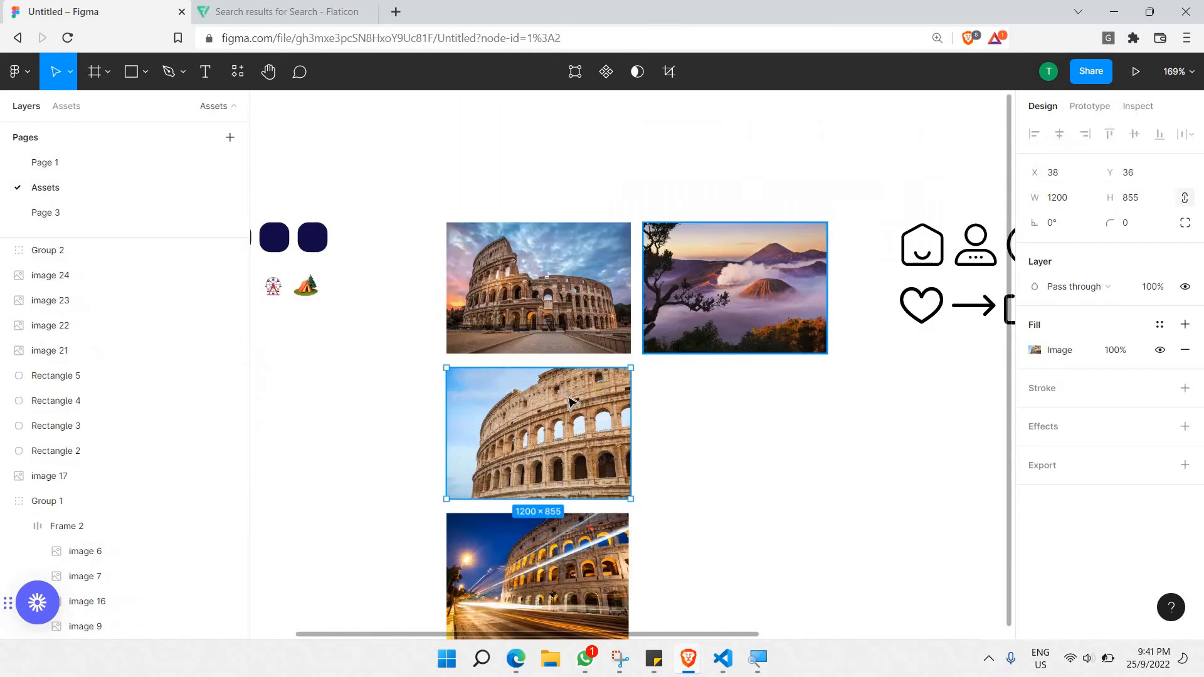
scroll(551, 377, down, 3)
ctrl+scroll(527, 324, up, 3)
click(526, 325)
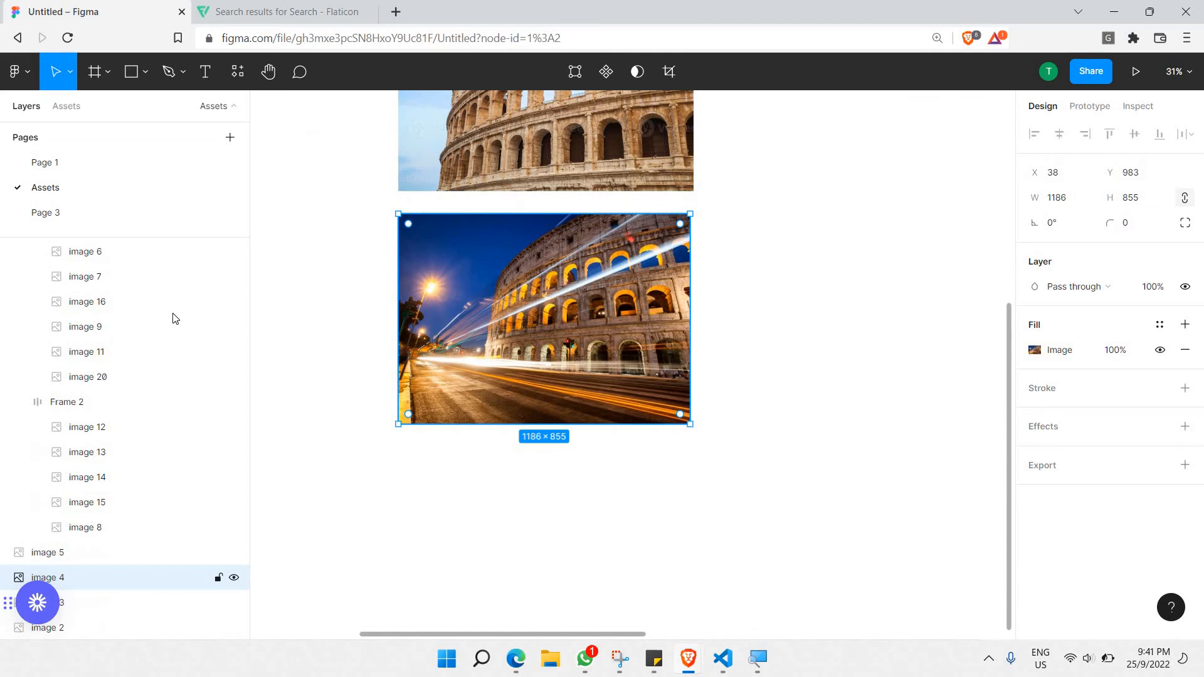
click(43, 164)
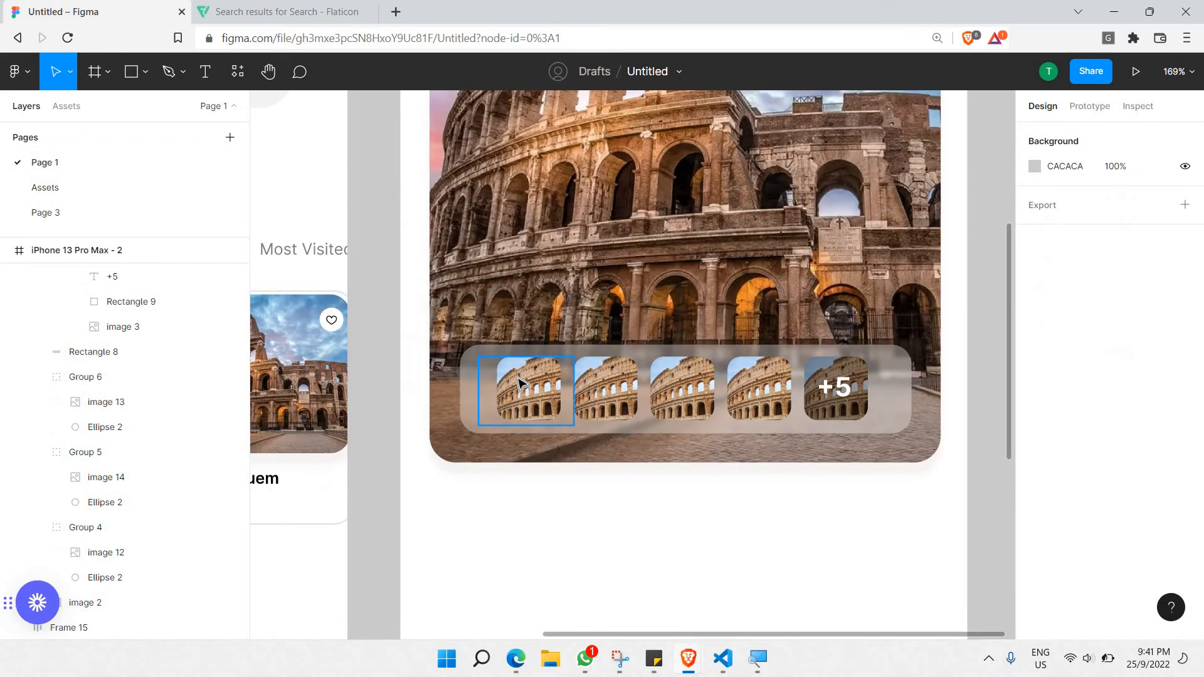
click(518, 382)
scroll(602, 326, up, 3)
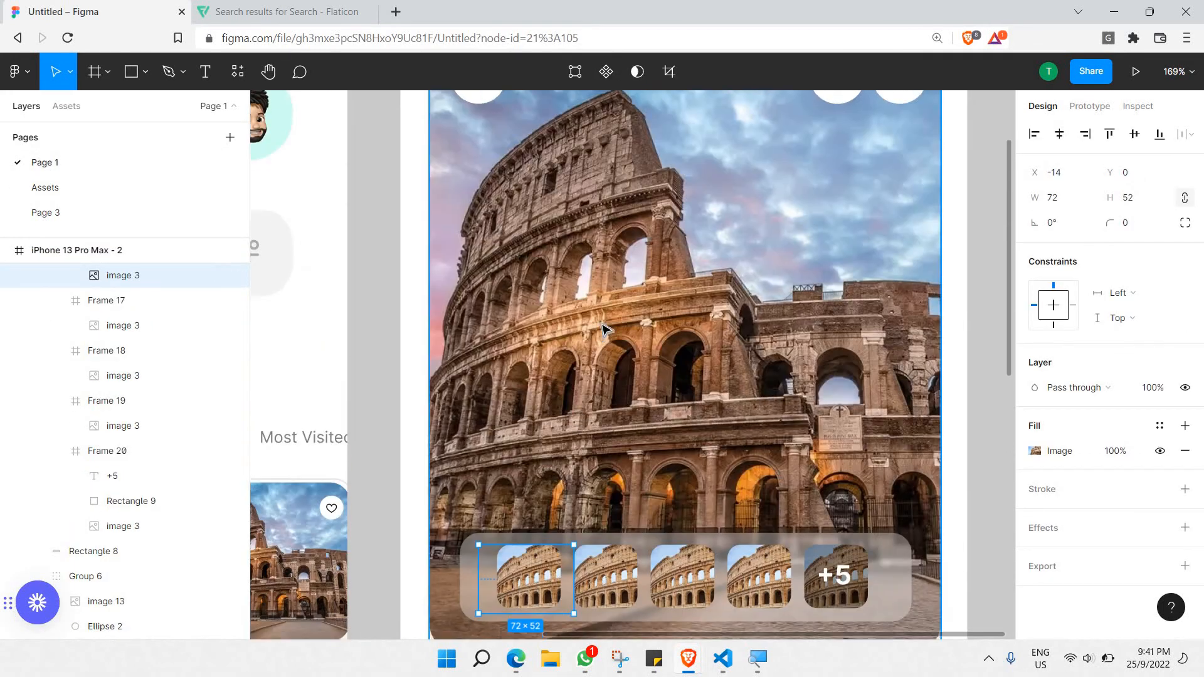
scroll(602, 326, down, 4)
click(106, 300)
key(ctrl+v)
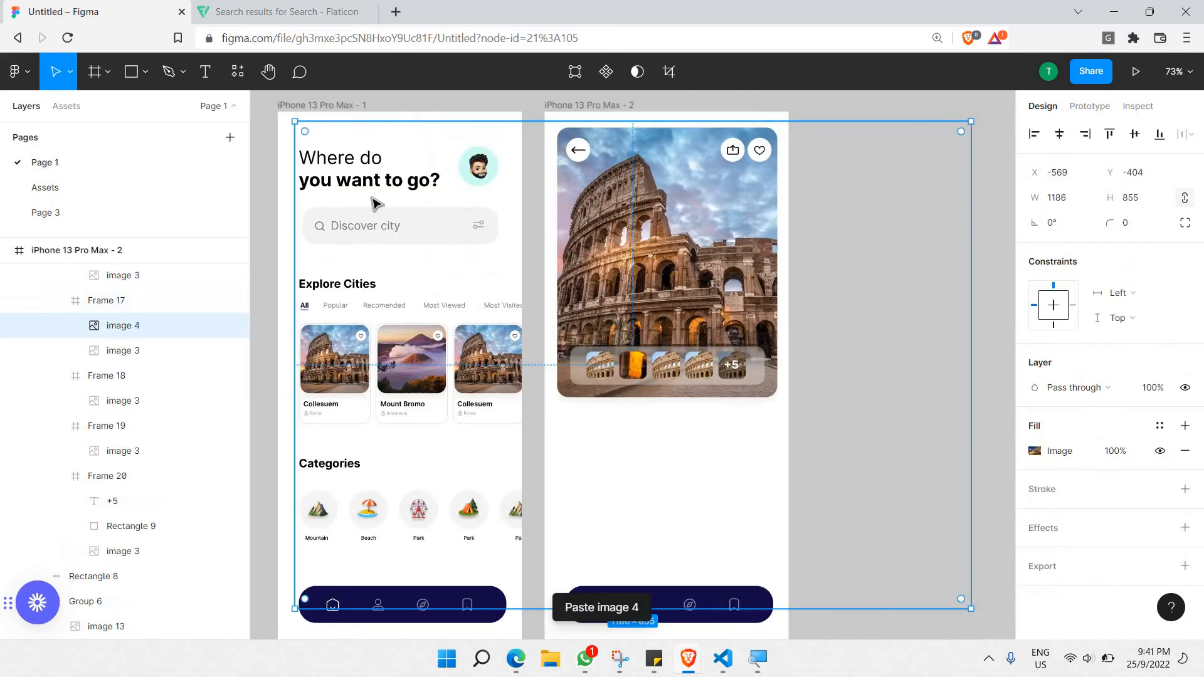
Scale the pasted night photo down to about 72 × 52 and position it at X -18, Y 0 to fill the second thumbnail.
drag(363, 182, 612, 349)
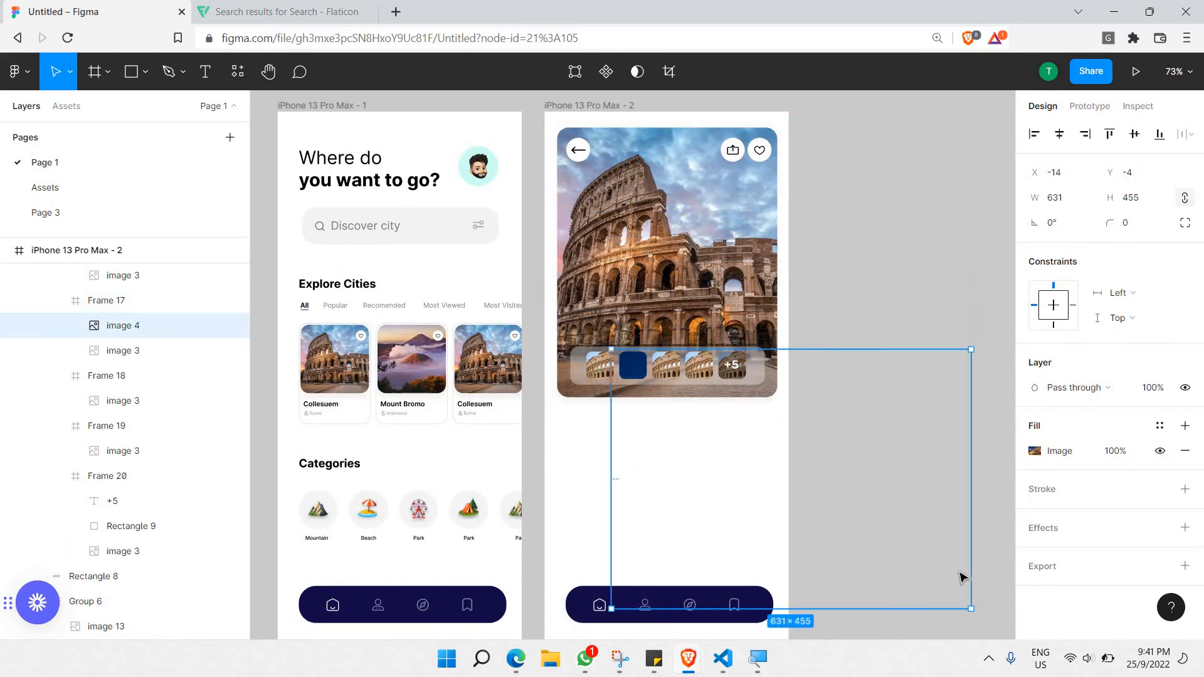
drag(755, 424, 647, 367)
scroll(644, 374, up, 10)
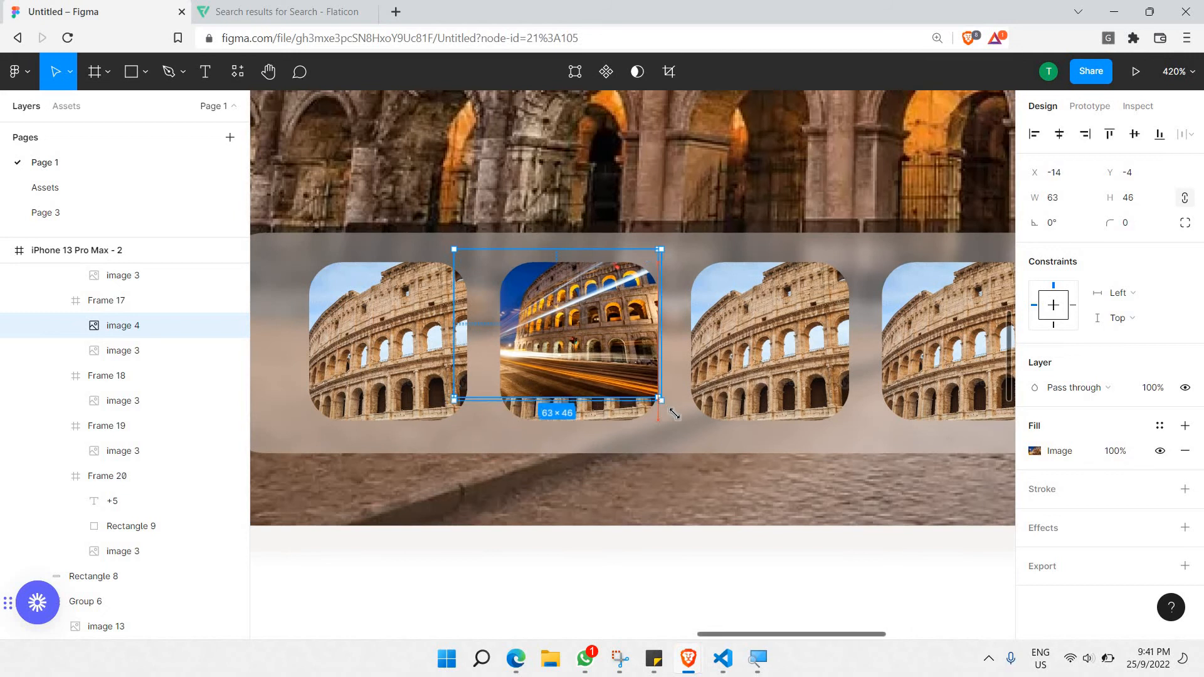
drag(667, 409, 681, 421)
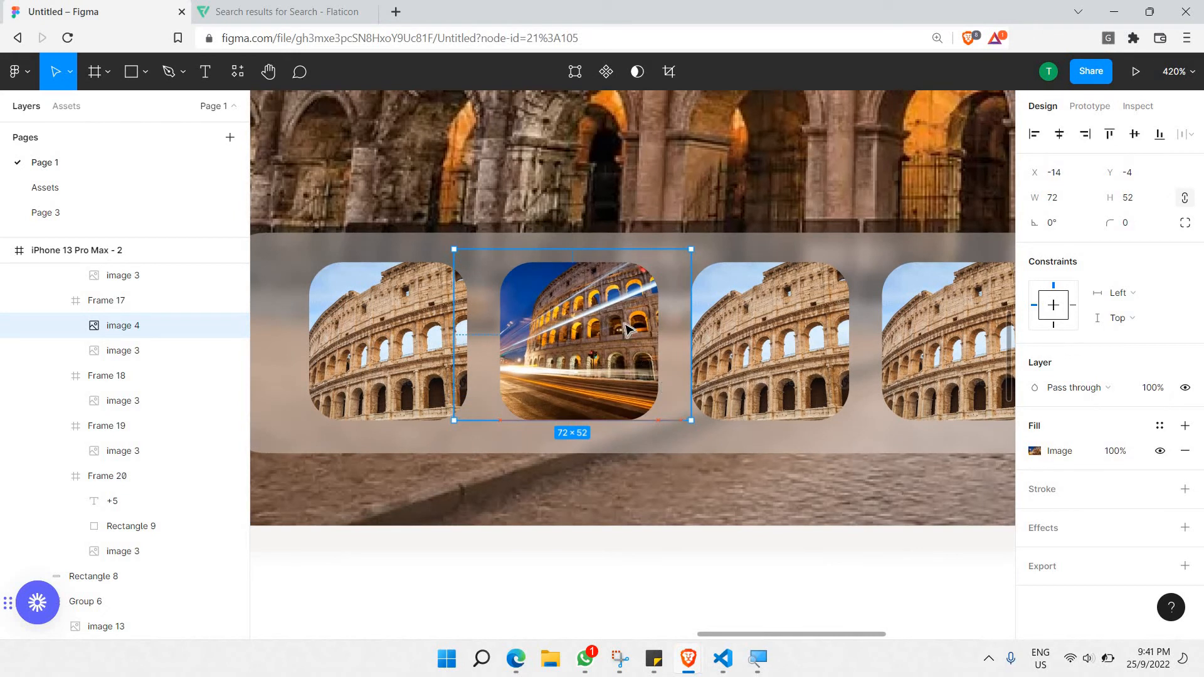
drag(626, 328, 682, 289)
ctrl+scroll(683, 289, down, 5)
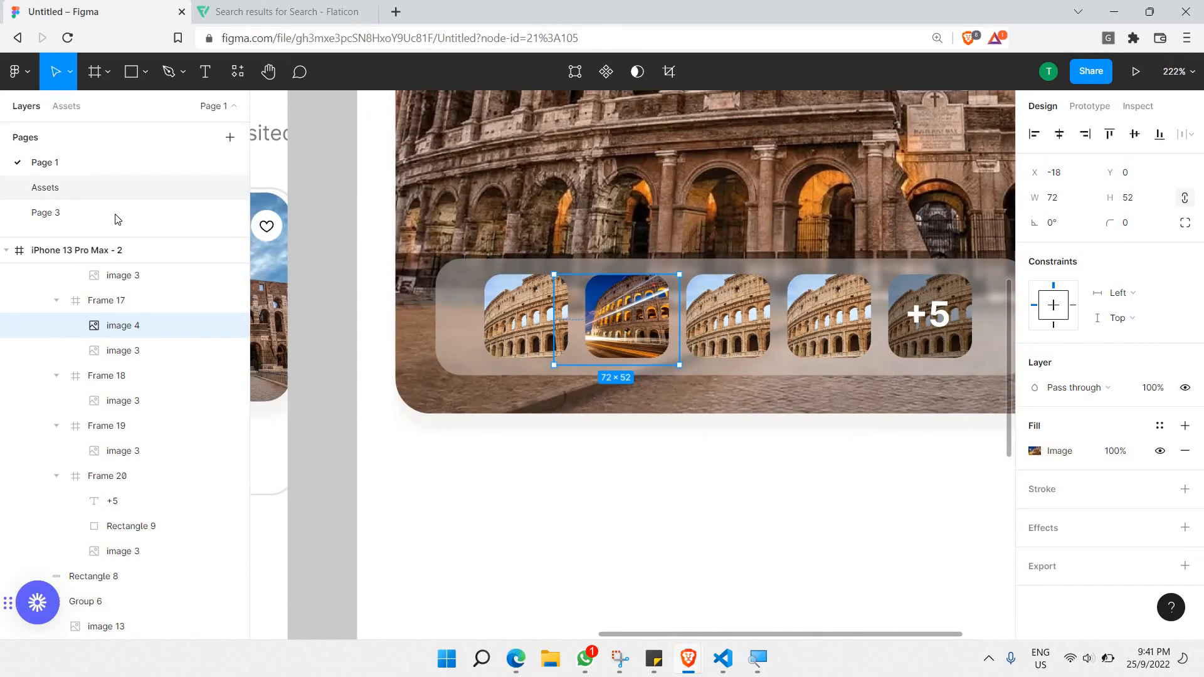
Copy the Colosseum photo with the cloudy sunset sky from the Assets page and paste it into the third thumbnail's frame on Page 1.
click(97, 189)
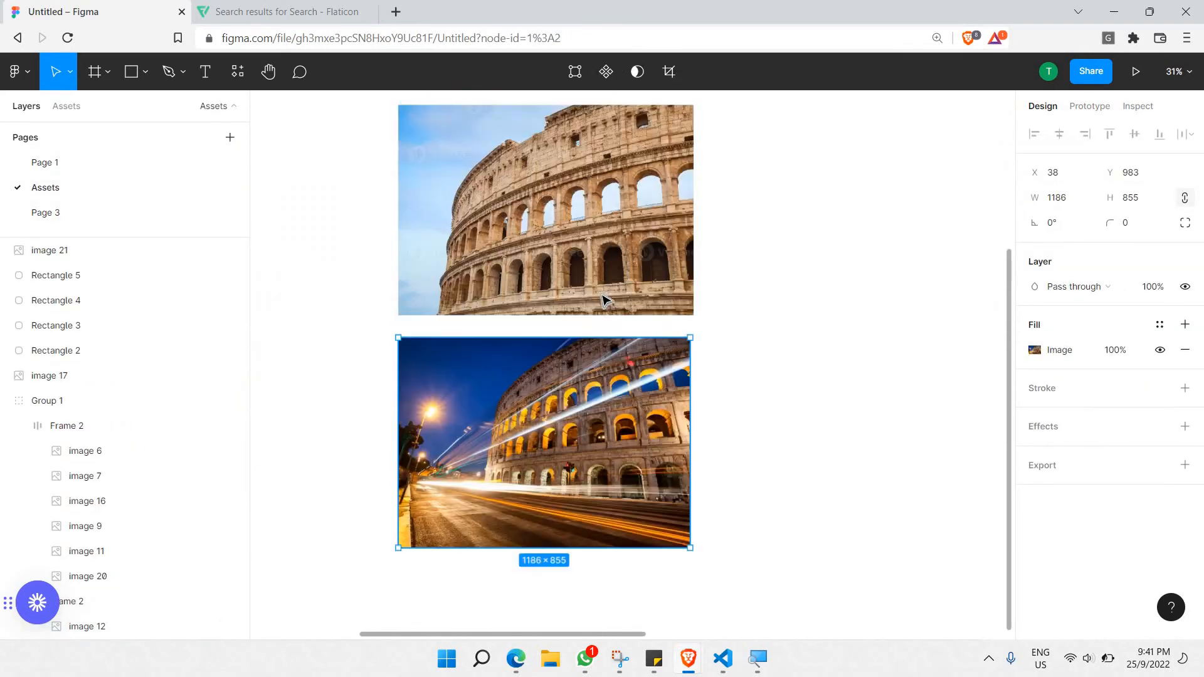
ctrl+scroll(605, 301, down, 3)
scroll(604, 308, up, 3)
ctrl+scroll(594, 401, up, 2)
click(580, 464)
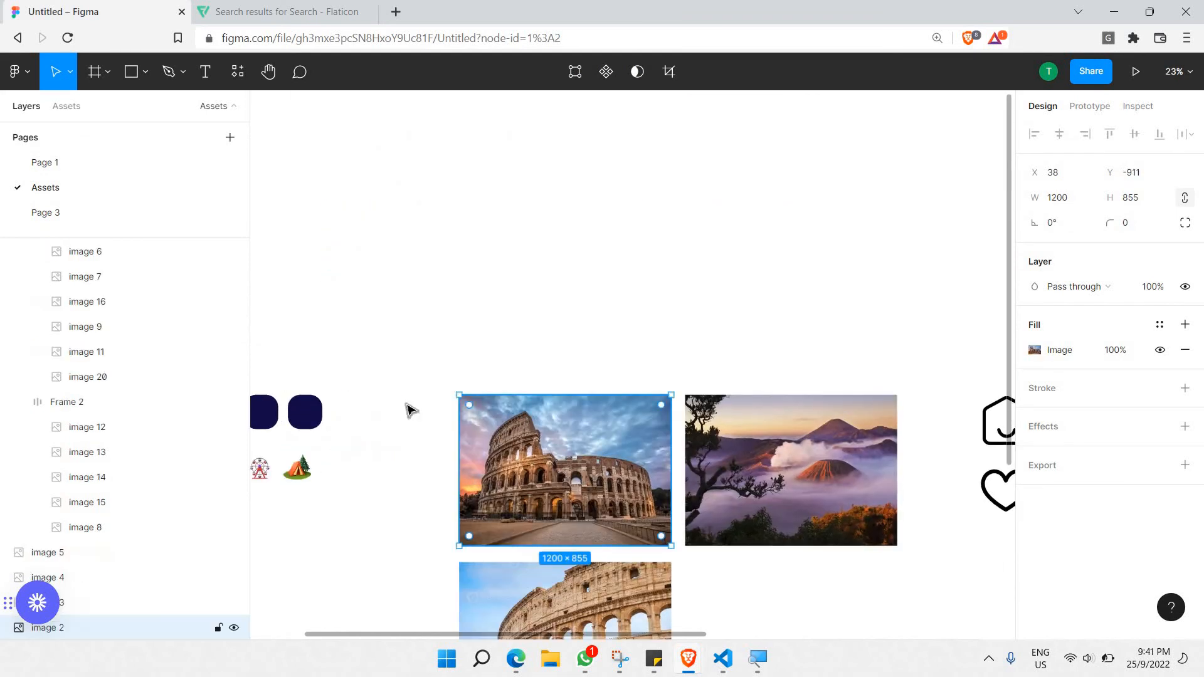
click(37, 164)
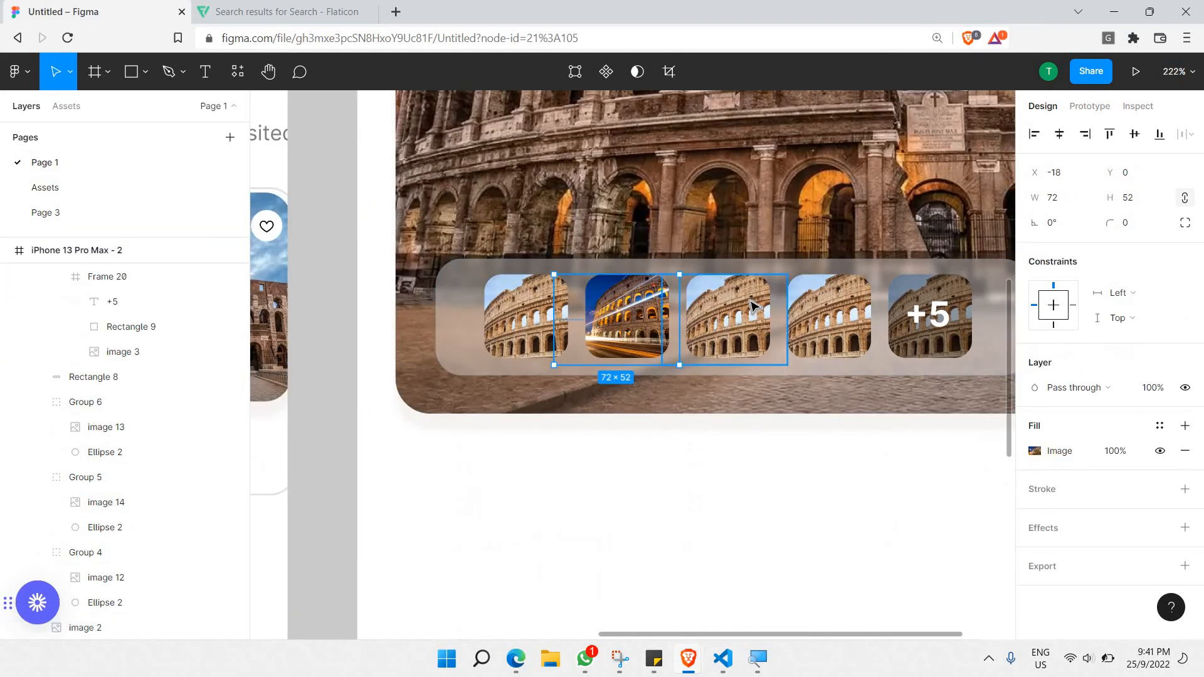
click(750, 306)
key(ctrl+v)
key(shift+2)
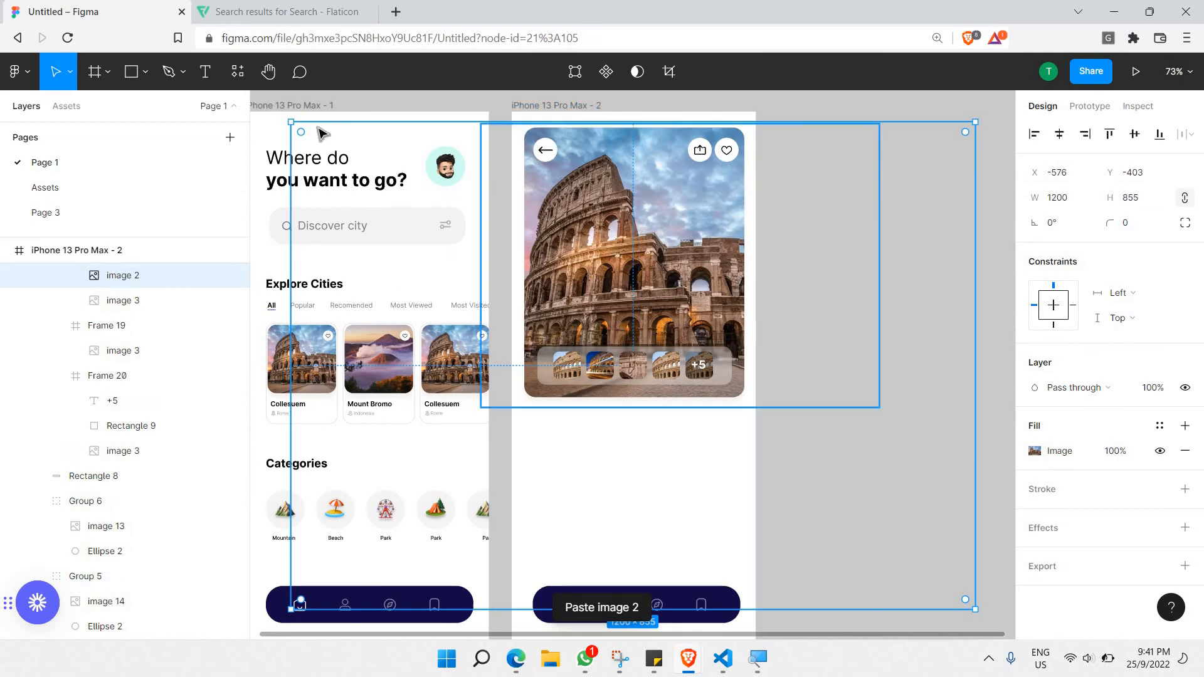
Scale the pasted sunset photo down to about 71 × 50 and position it at X -13, Y 0 to fill the third thumbnail.
drag(288, 122, 652, 366)
scroll(639, 367, up, 10)
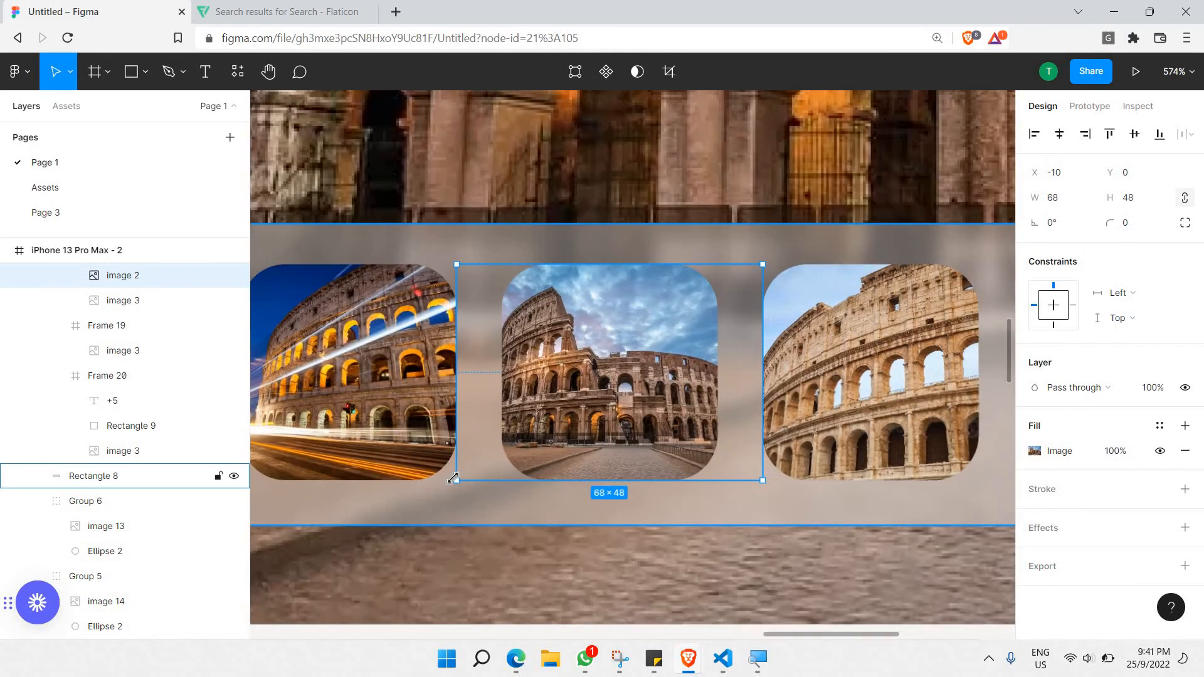
drag(454, 478, 444, 489)
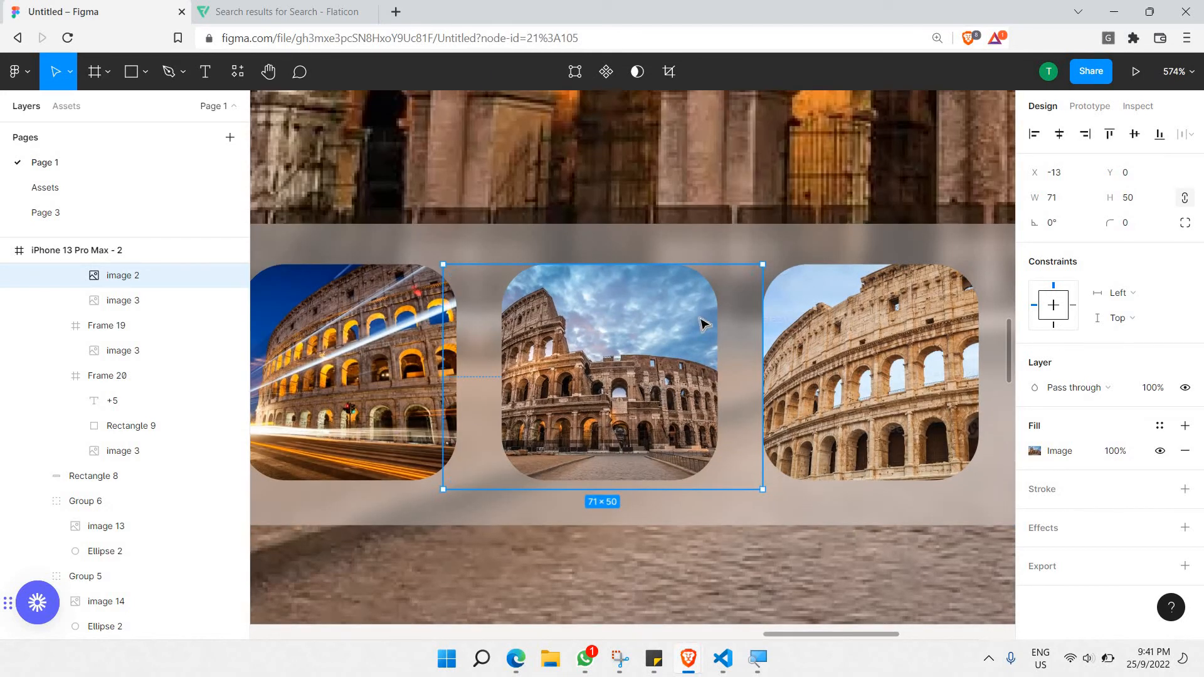
key(Escape)
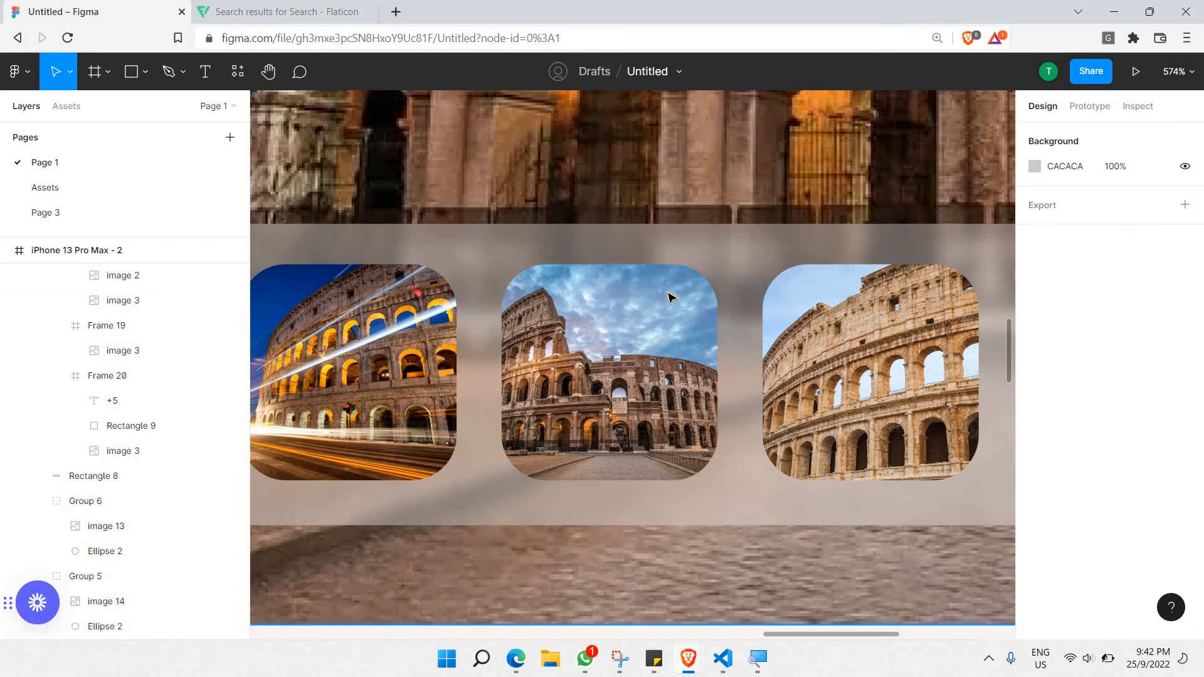
Copy the Explore Cities heading from the first screen onto iPhone 13 Pro Max - 2, placing it below the photo at about X 31, Y 552.
scroll(669, 296, down, 8)
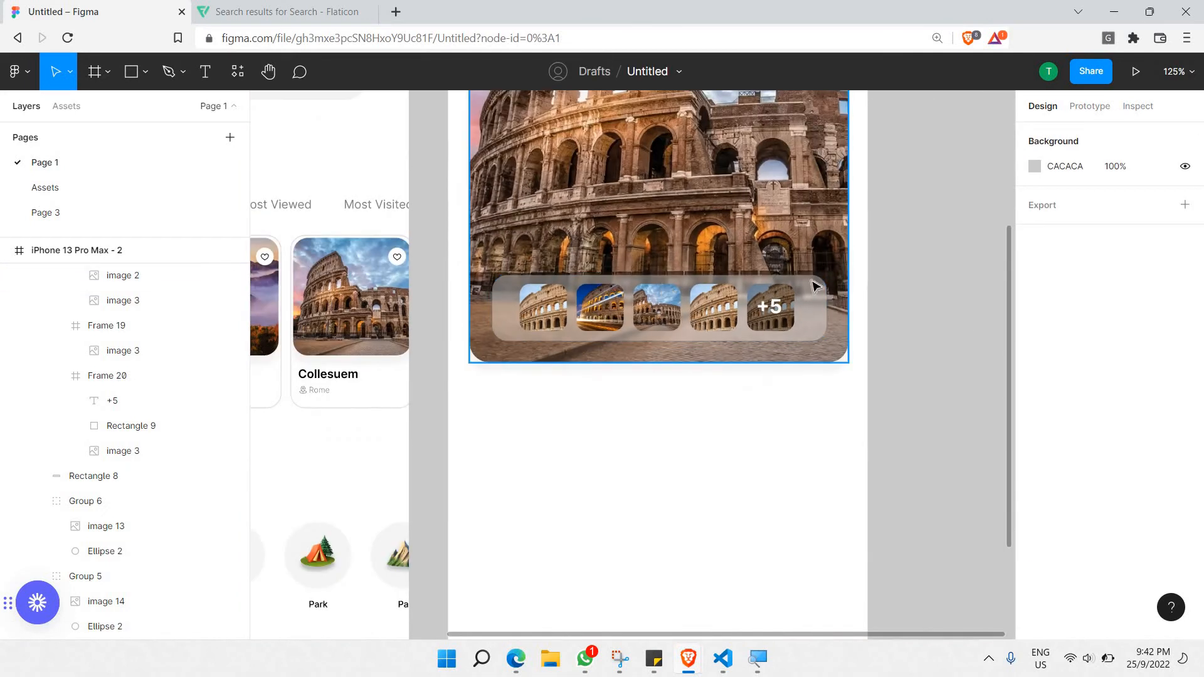
scroll(813, 286, right, 1)
scroll(994, 236, down, 5)
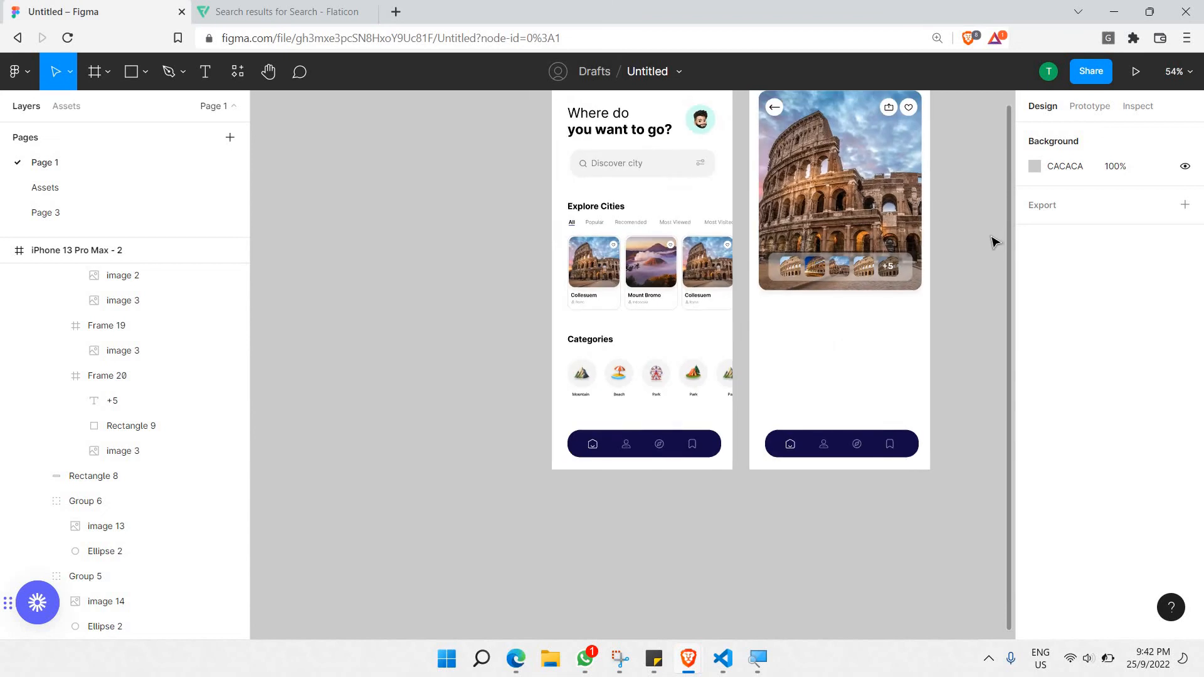
scroll(992, 238, up, 1)
scroll(867, 311, right, 3)
scroll(936, 364, up, 2)
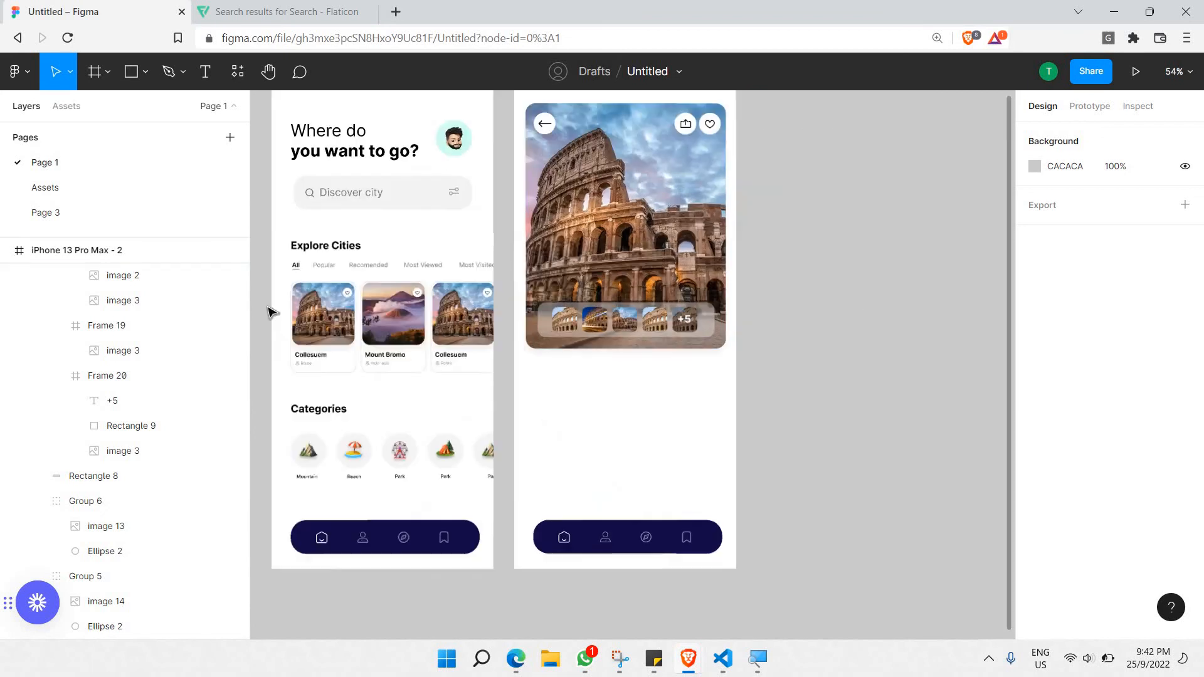
click(314, 246)
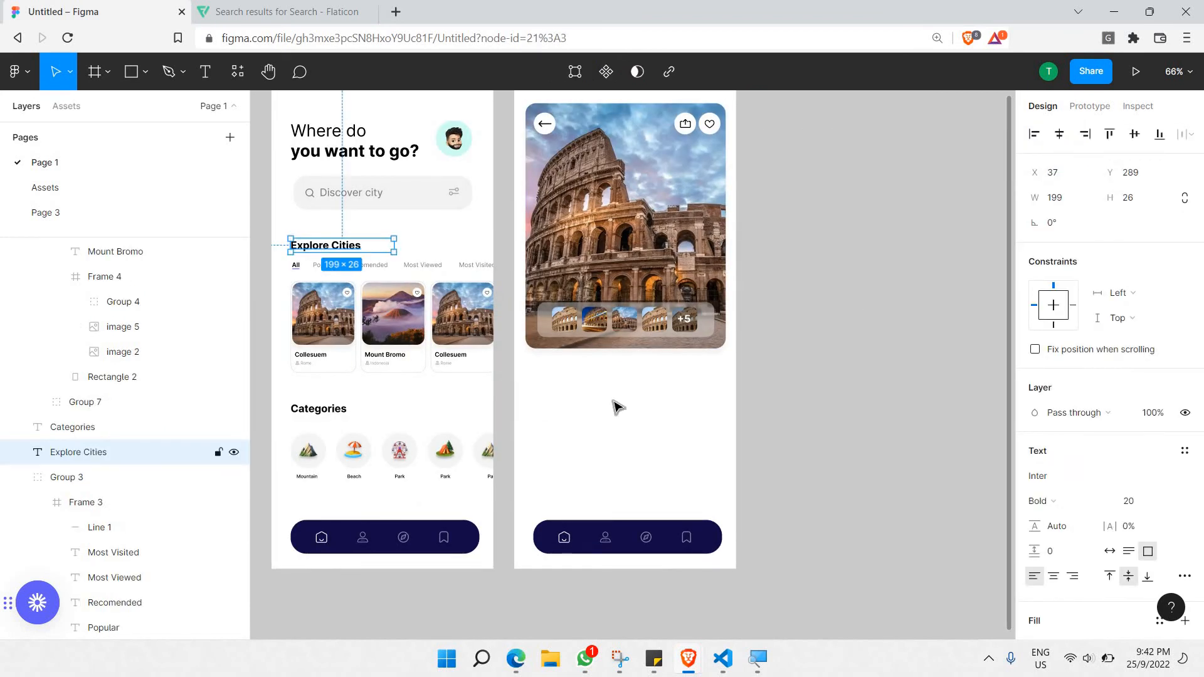
click(594, 389)
scroll(593, 232, up, 1)
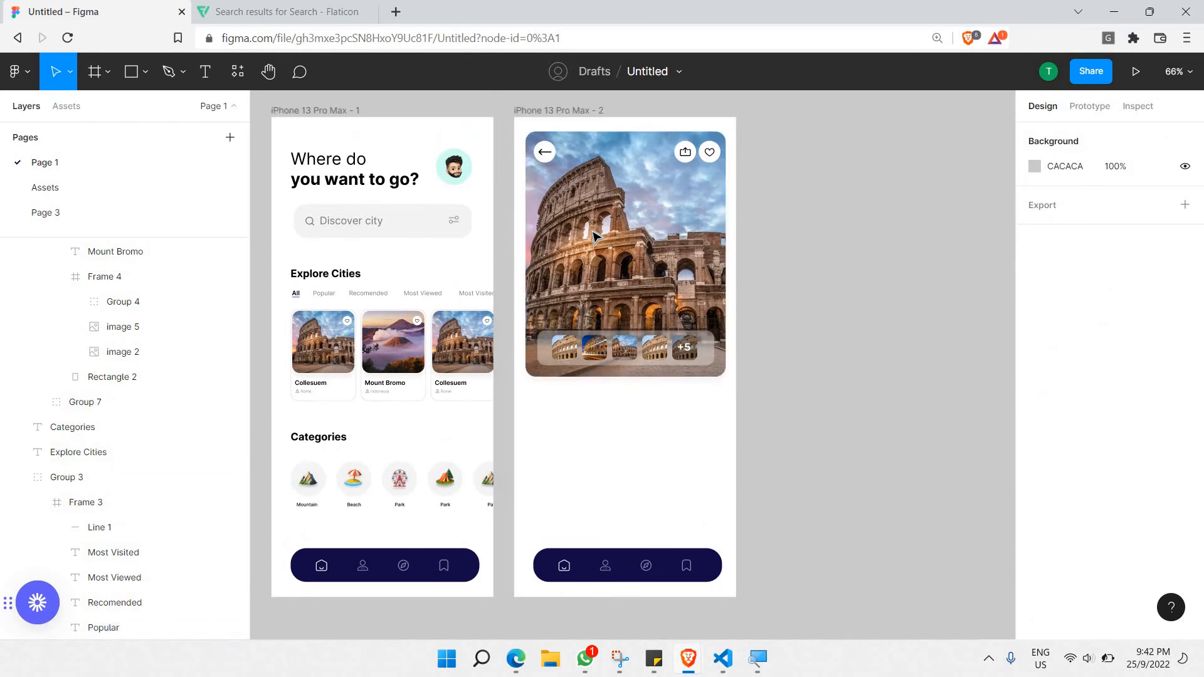
click(559, 111)
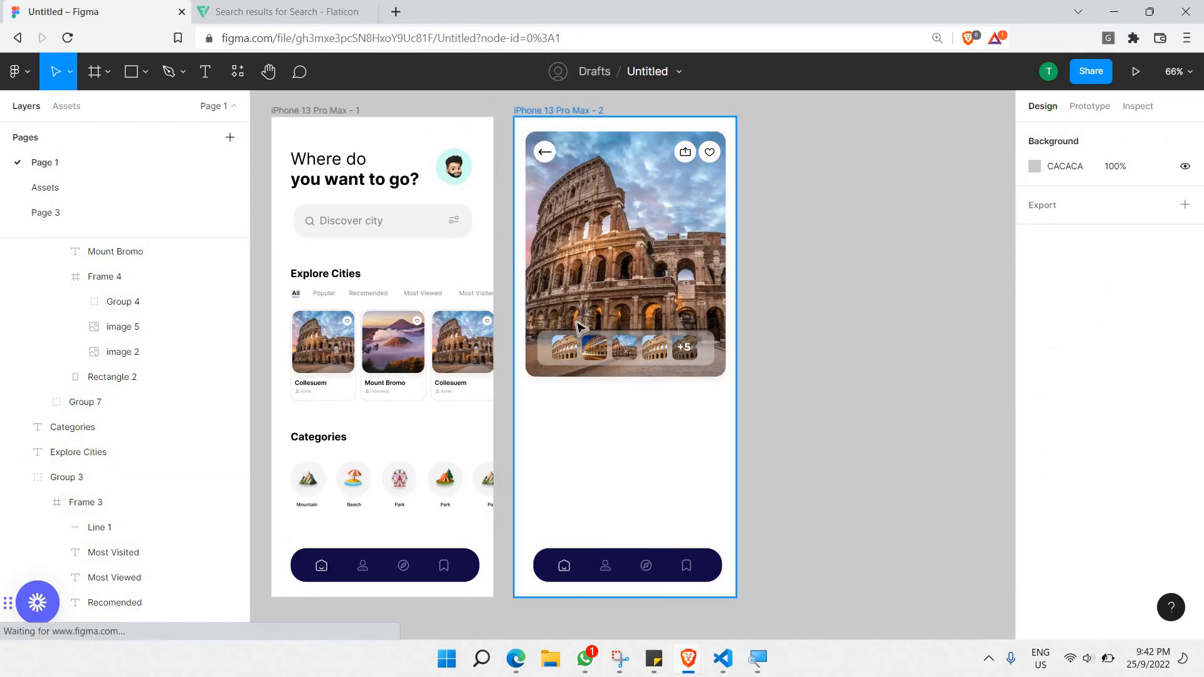
key(ctrl+v)
drag(580, 288, 576, 412)
Replace the copied heading's text below the photo with "Colleseum" and set its font size to 32.
double_click(580, 414)
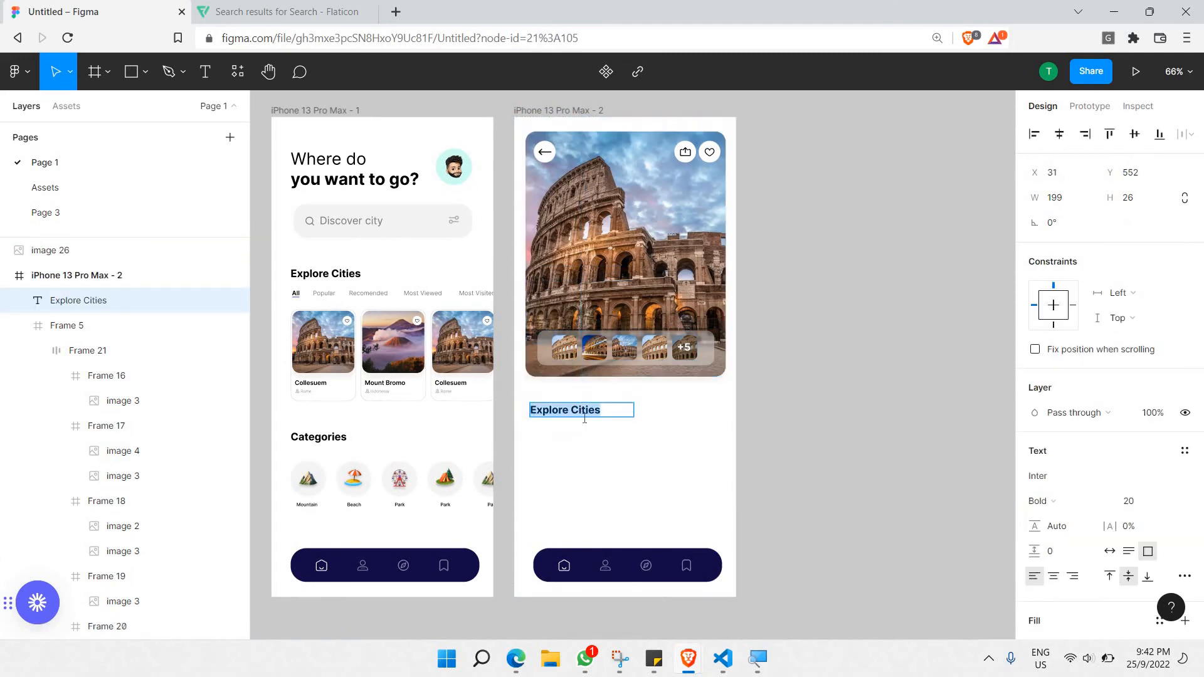
text(Colleseum)
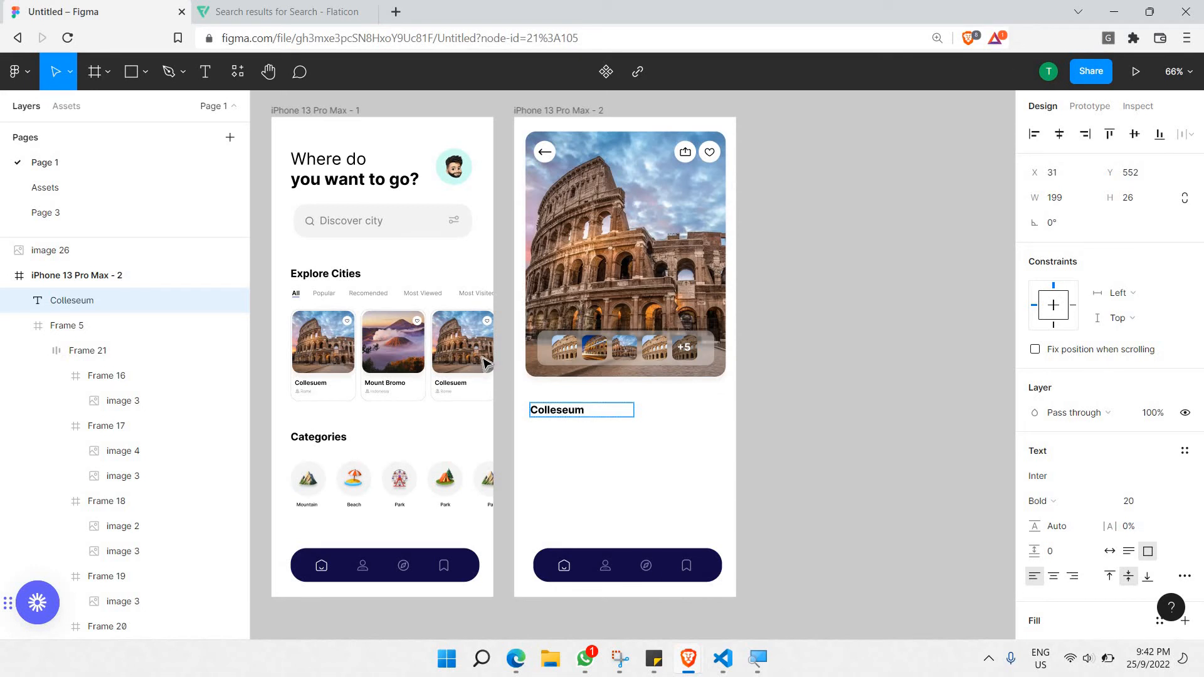
key(ctrl+a)
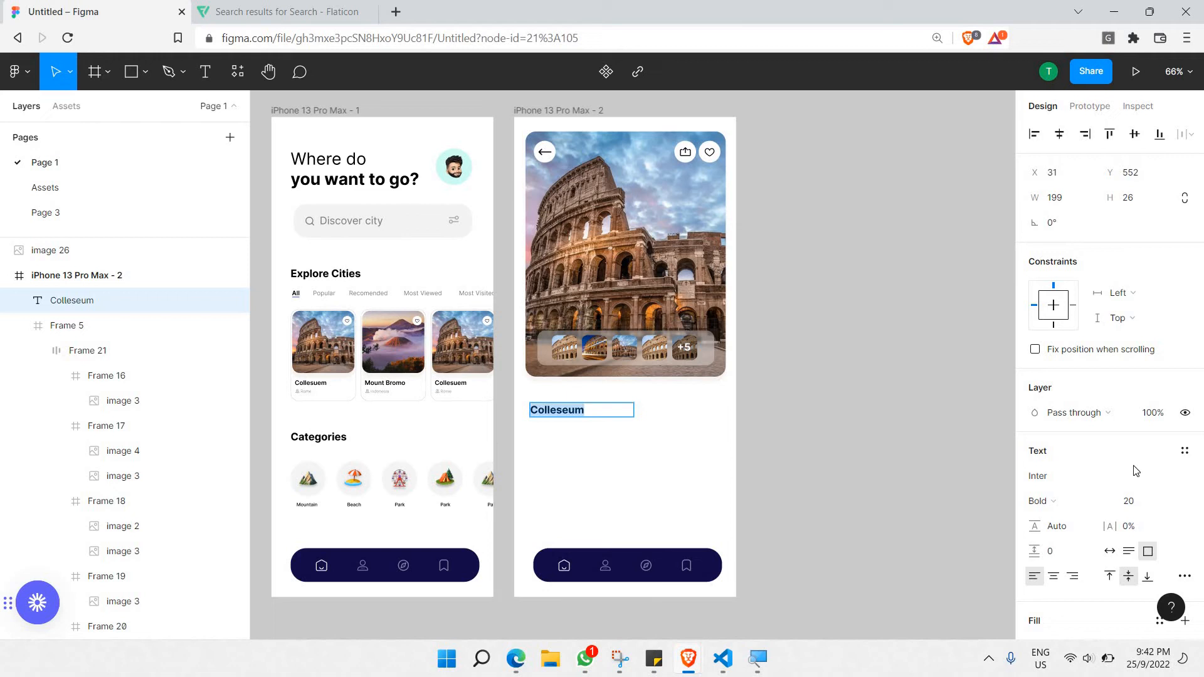
click(1171, 505)
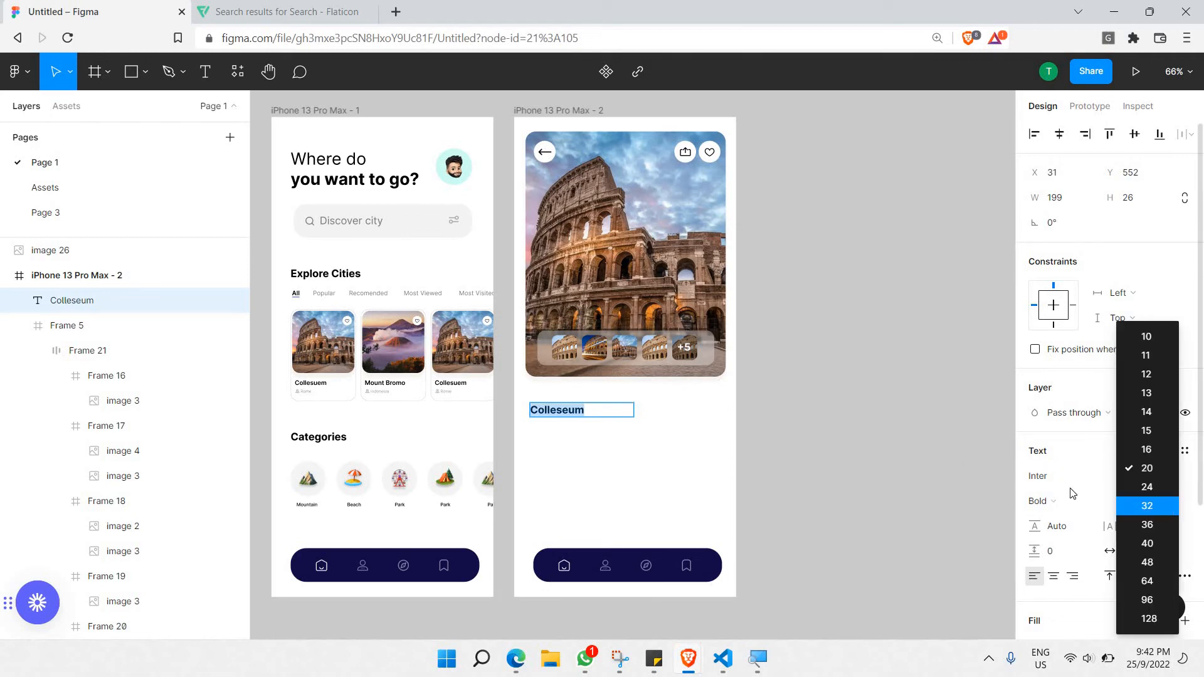
key(Return)
click(709, 423)
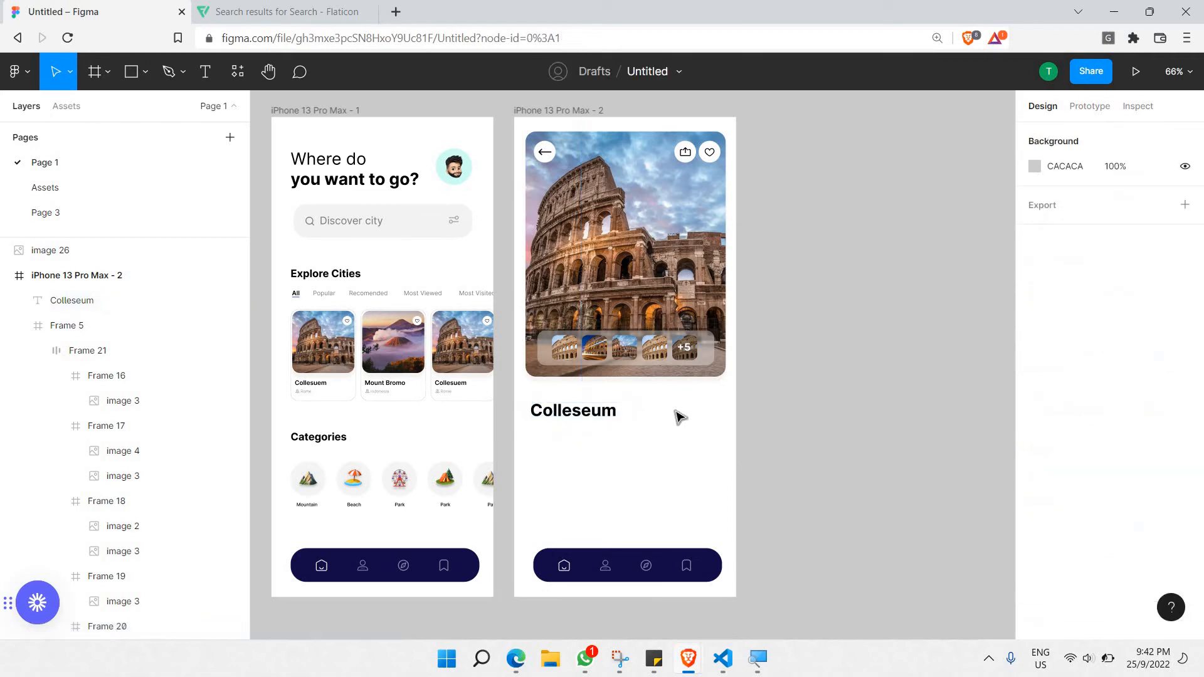
Duplicate the Colleseum title directly below itself at about X 31, Y 594 and change the copy's text to "Rome".
click(603, 418)
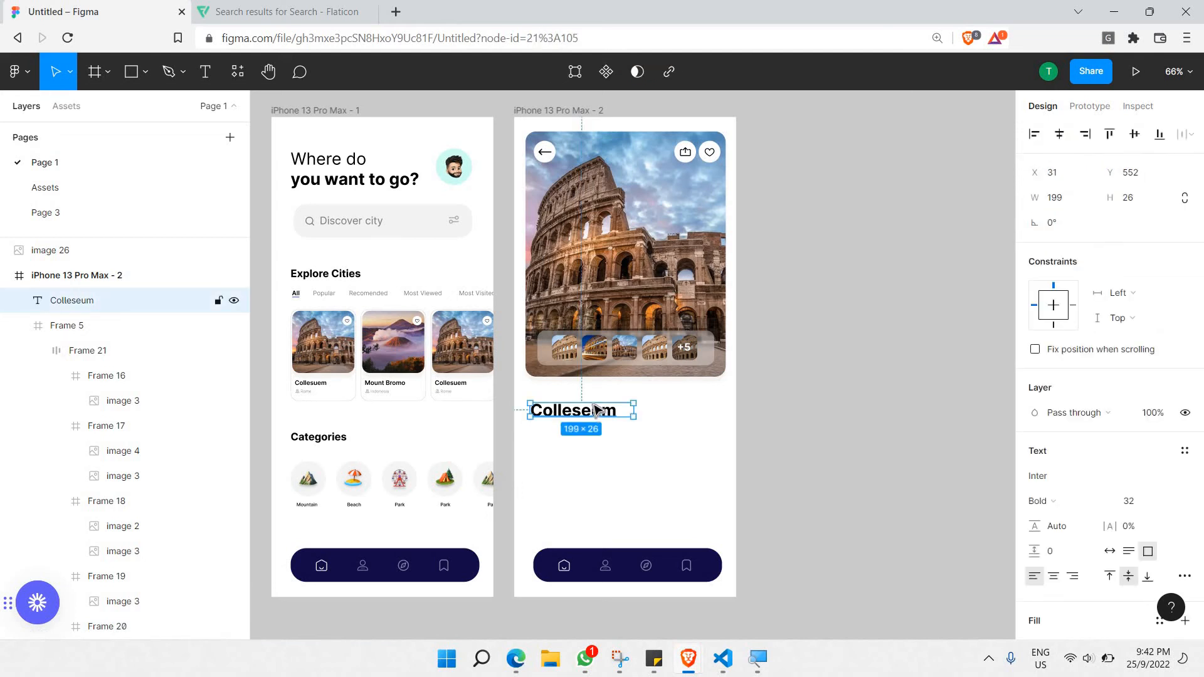
key(ctrl+v)
drag(589, 419, 590, 439)
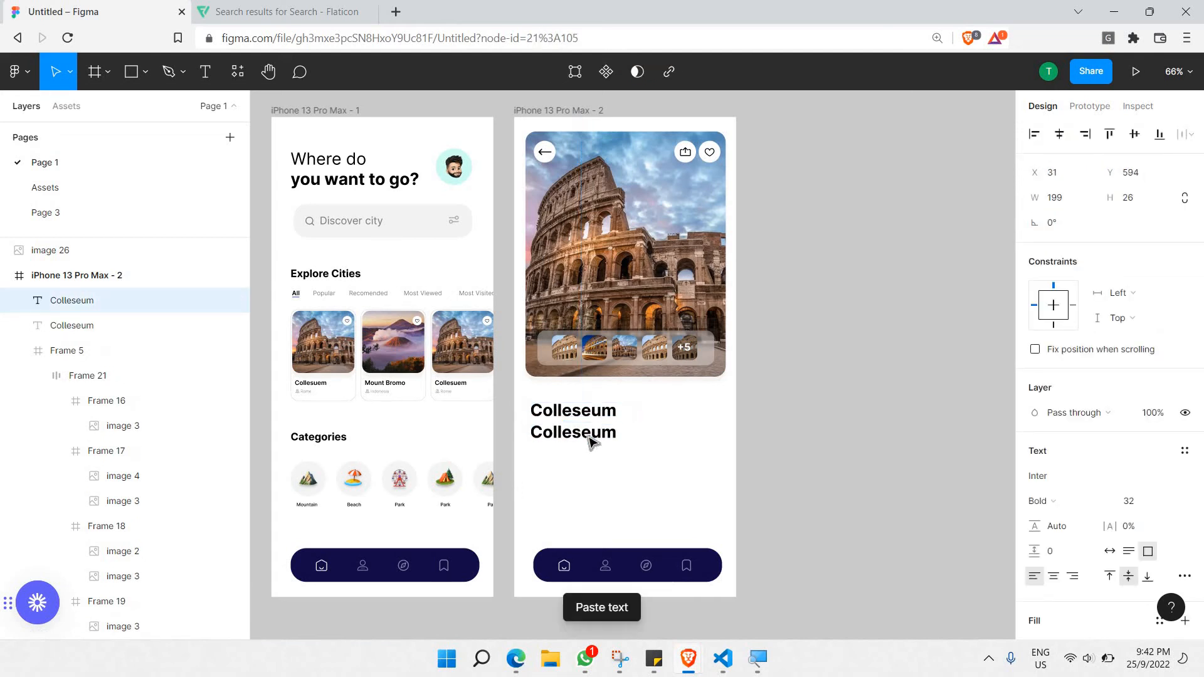
double_click(585, 431)
key(ctrl+c)
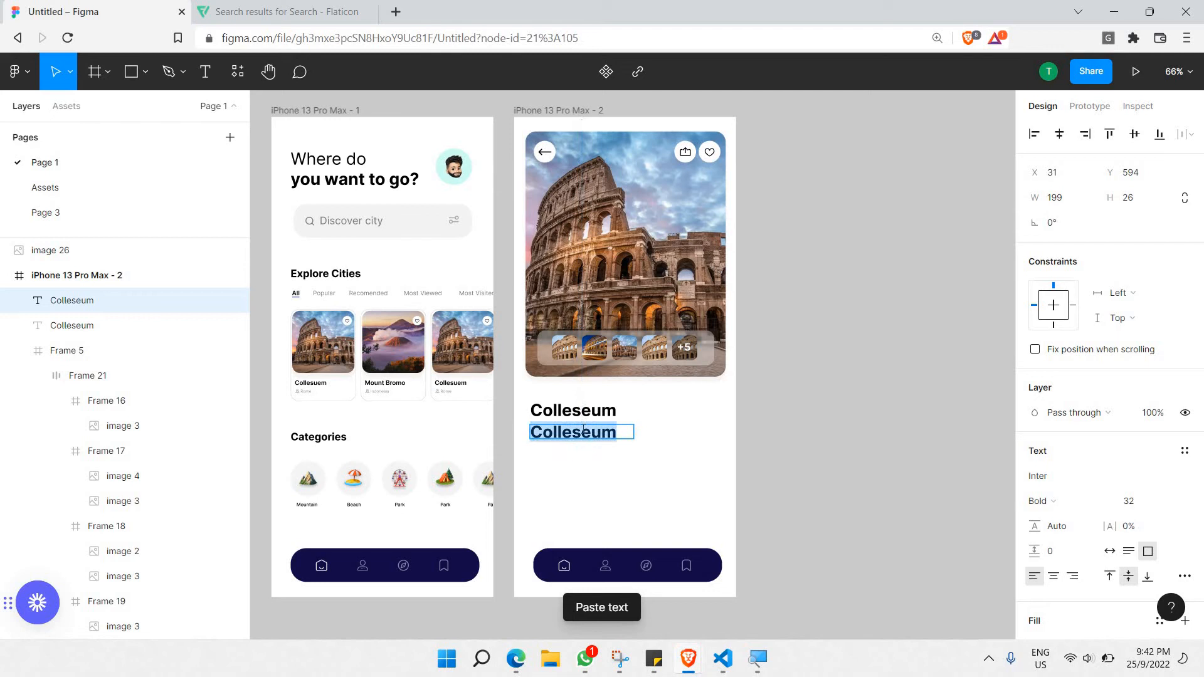
text(R)
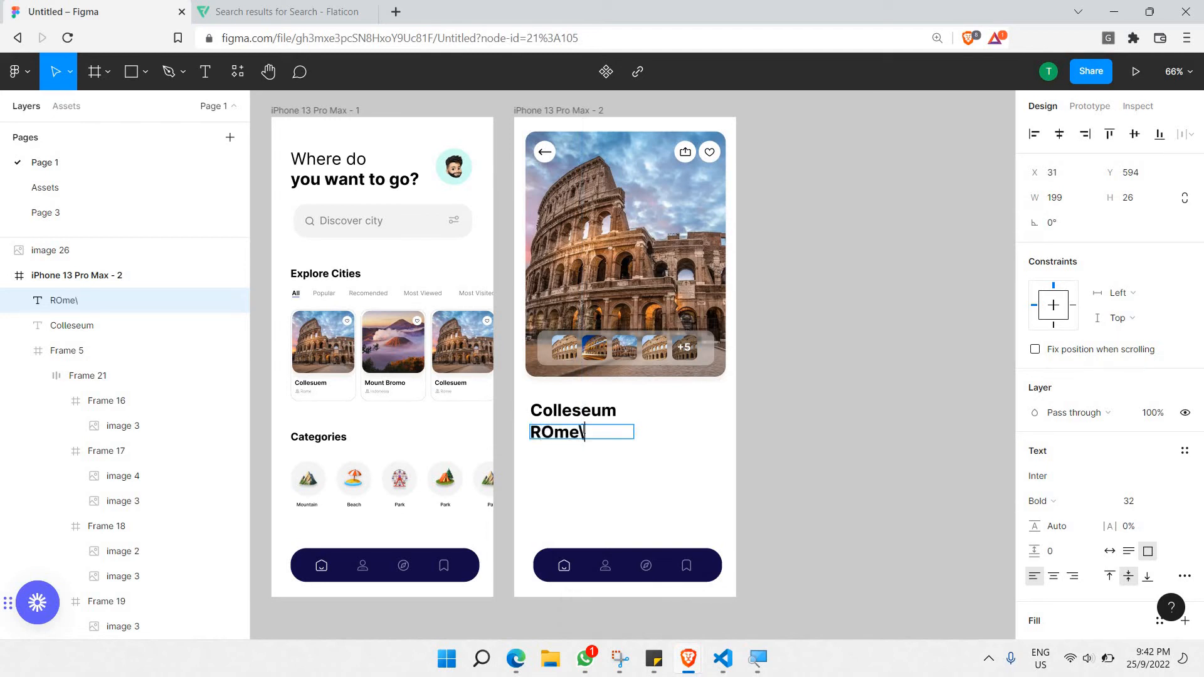
text(O)
key(BackSpace)
key(BackSpace)
text(ome)
Set the Rome text to Medium weight at font size 20.
double_click(583, 429)
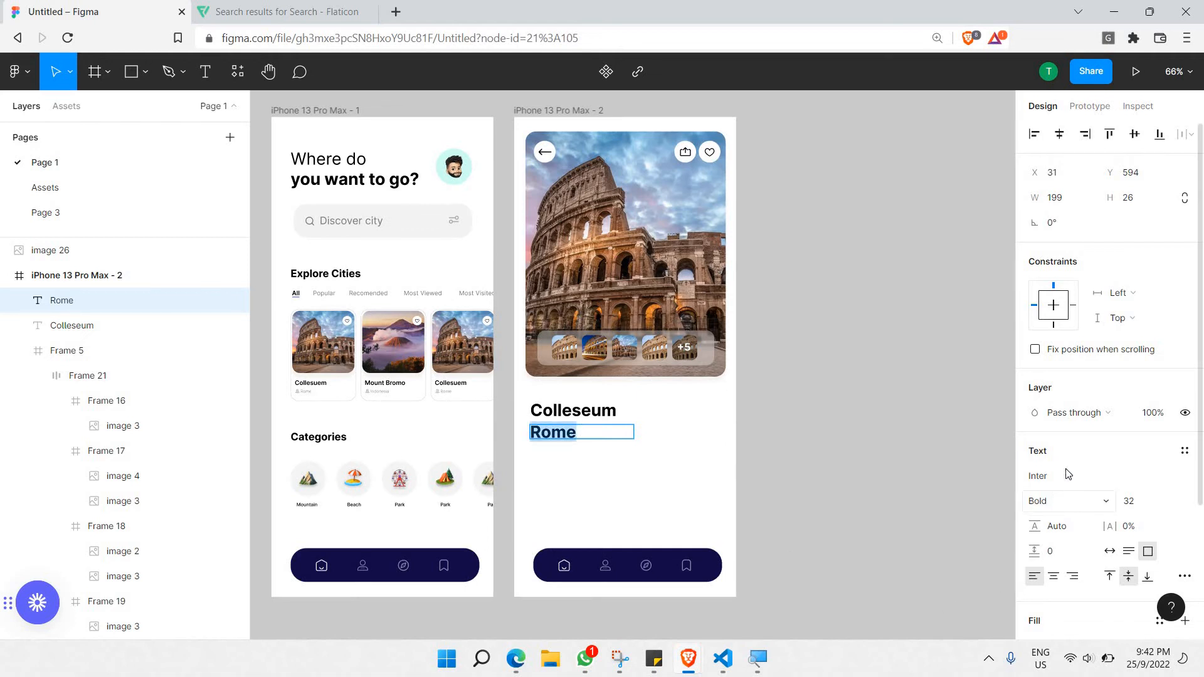
click(1038, 501)
click(1082, 329)
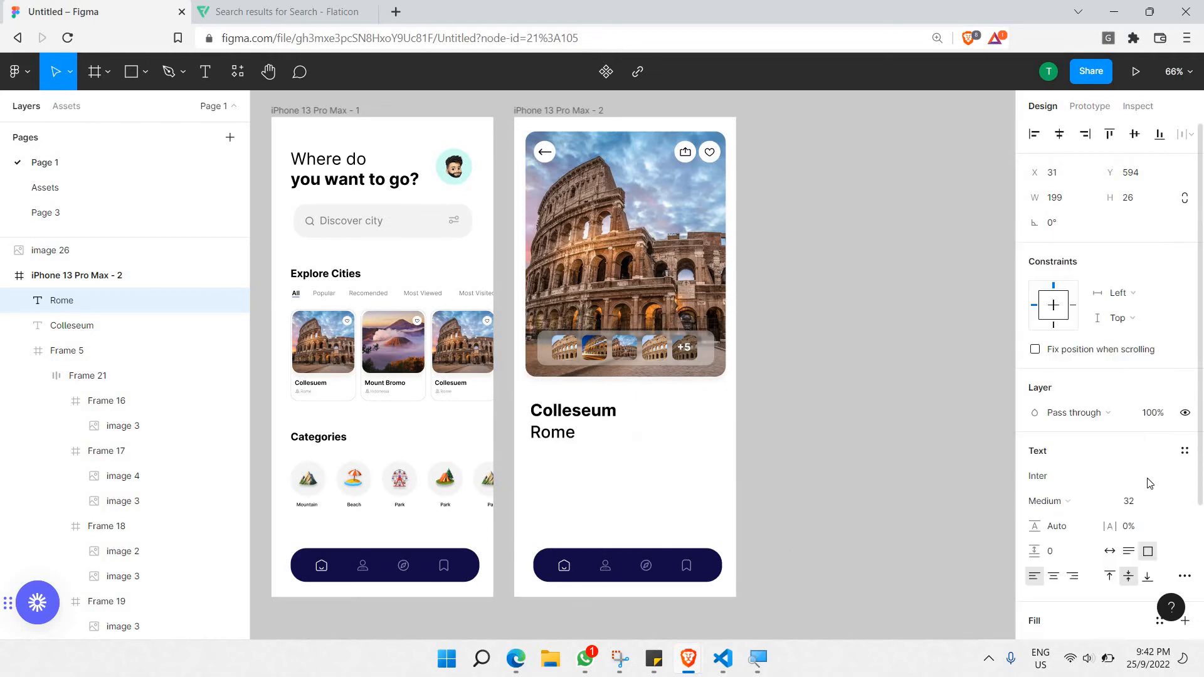
click(1165, 502)
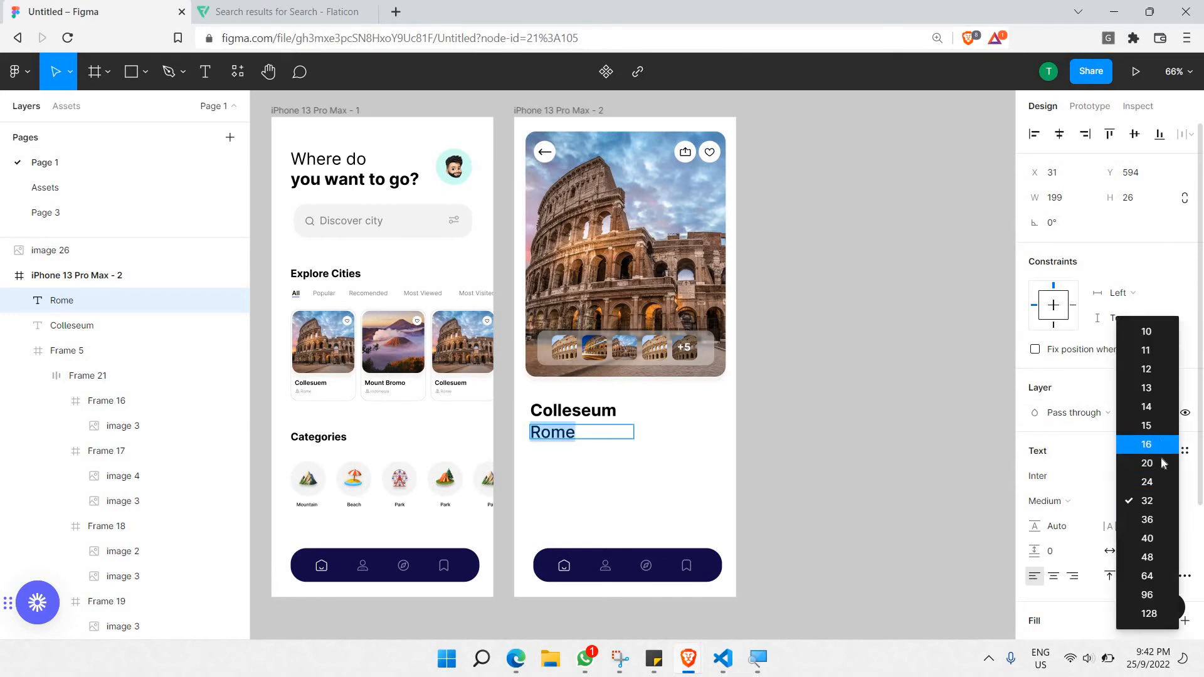
click(1147, 463)
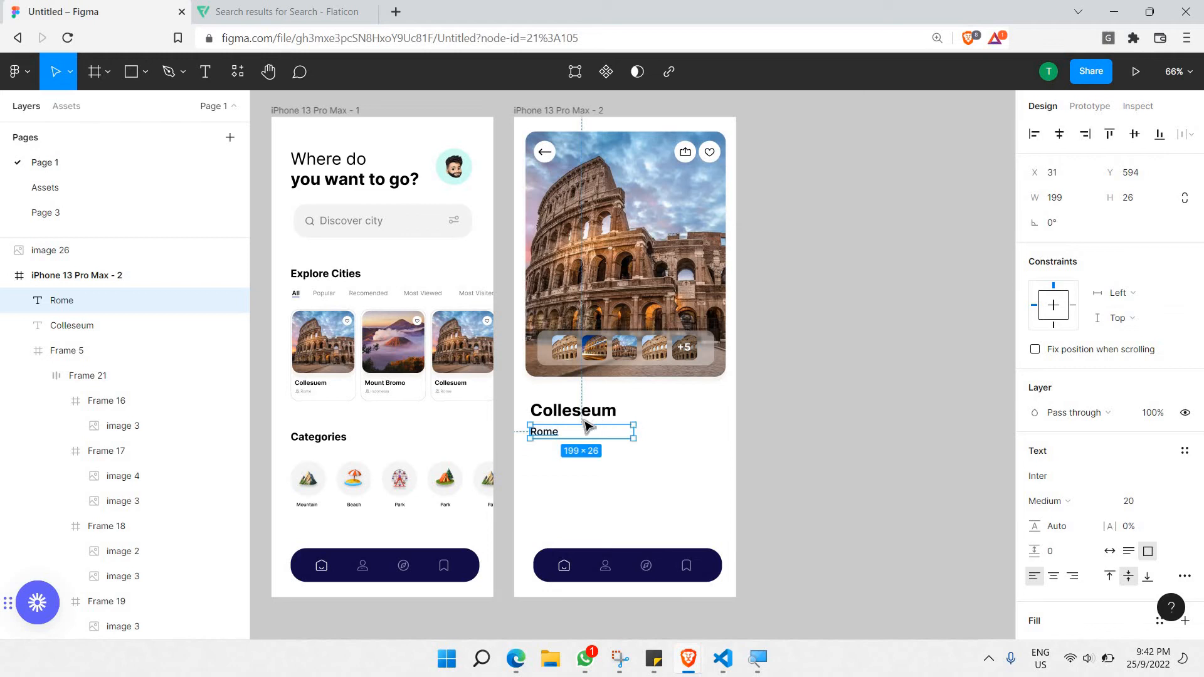
Duplicate the Colleseum title beside itself at about X 205, Y 552 and change the copy's text to "$20".
click(553, 414)
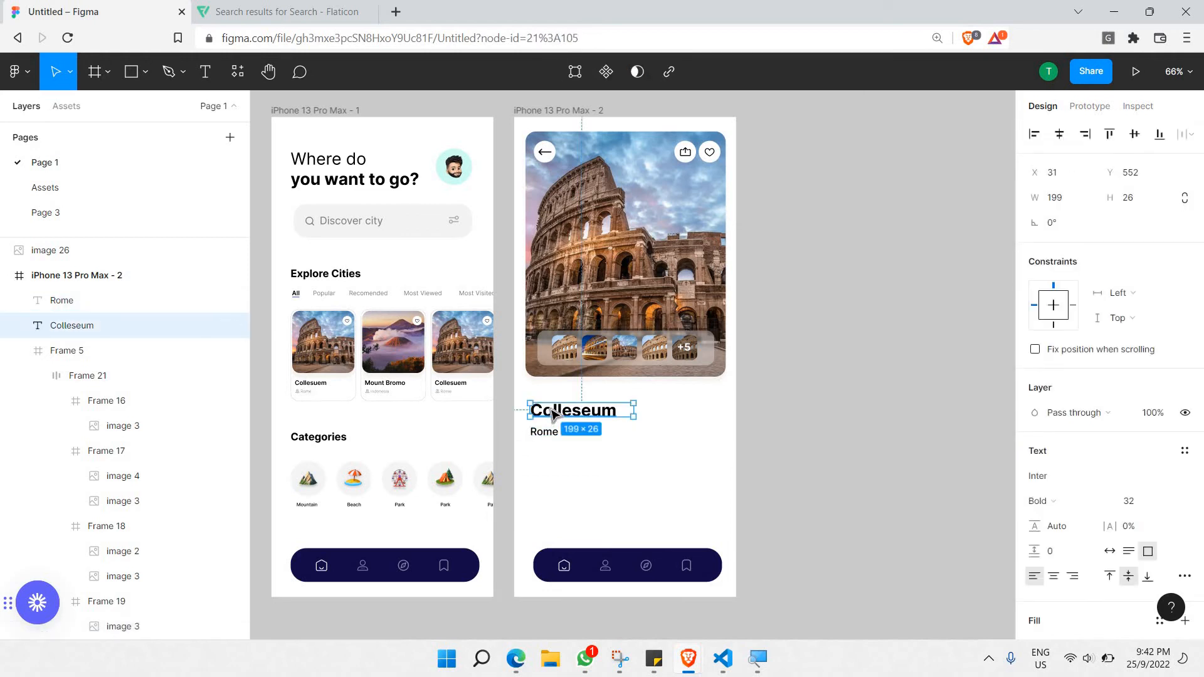
key(ctrl+v)
drag(553, 414, 702, 408)
double_click(702, 408)
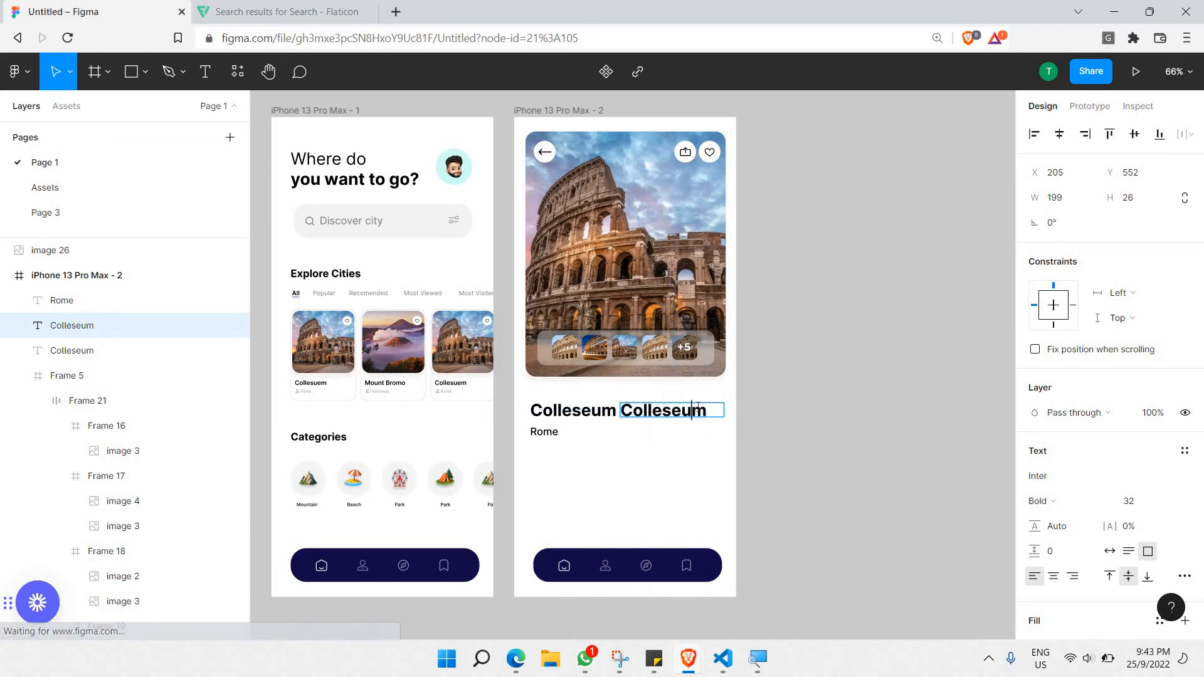
text($)
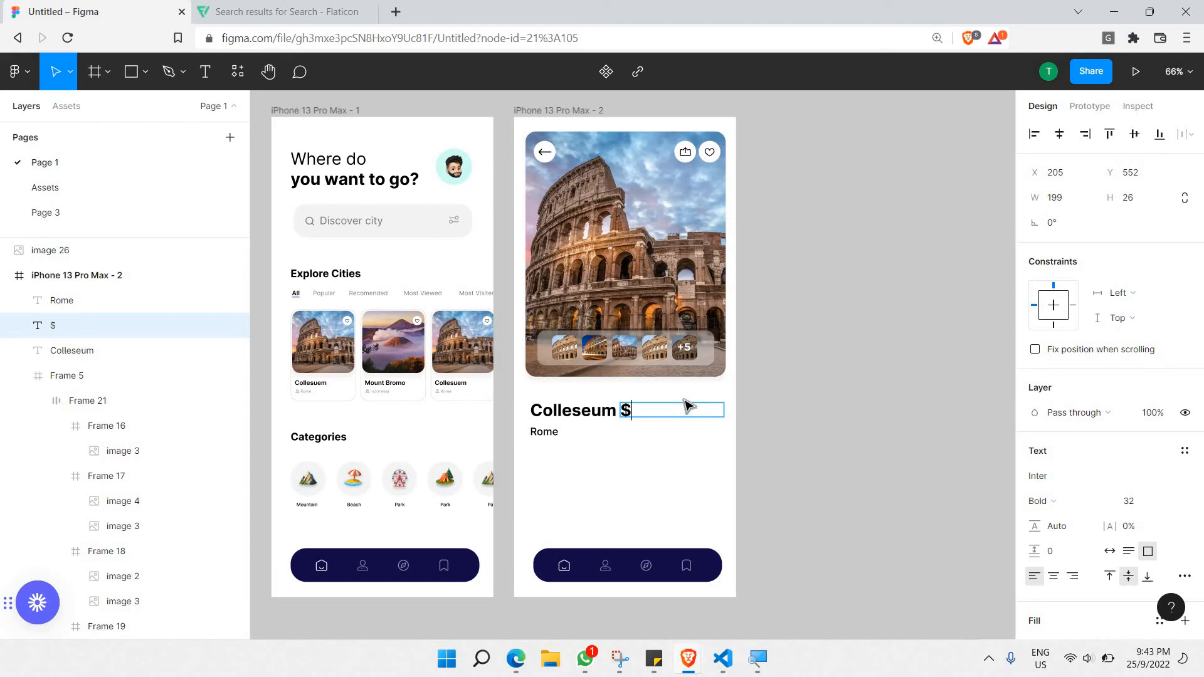
text(20)
Right-align the $20 text and move it down to about Y 565.
key(ctrl+a)
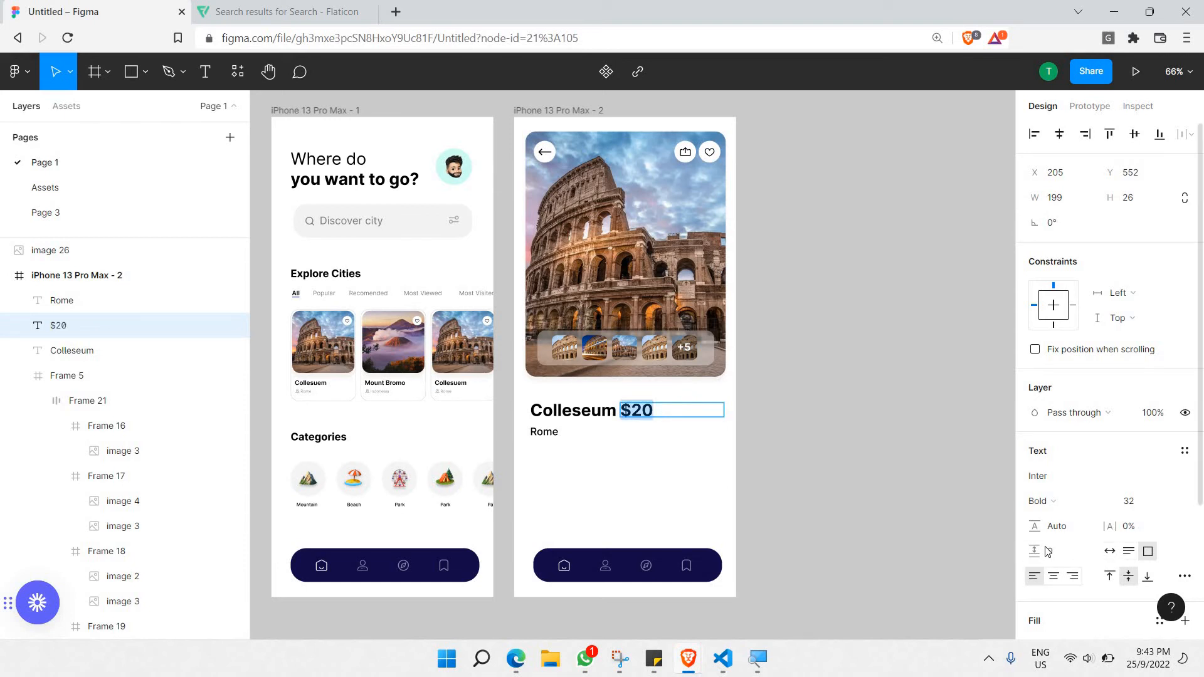
key(ctrl+alt+r)
key(Escape)
click(876, 323)
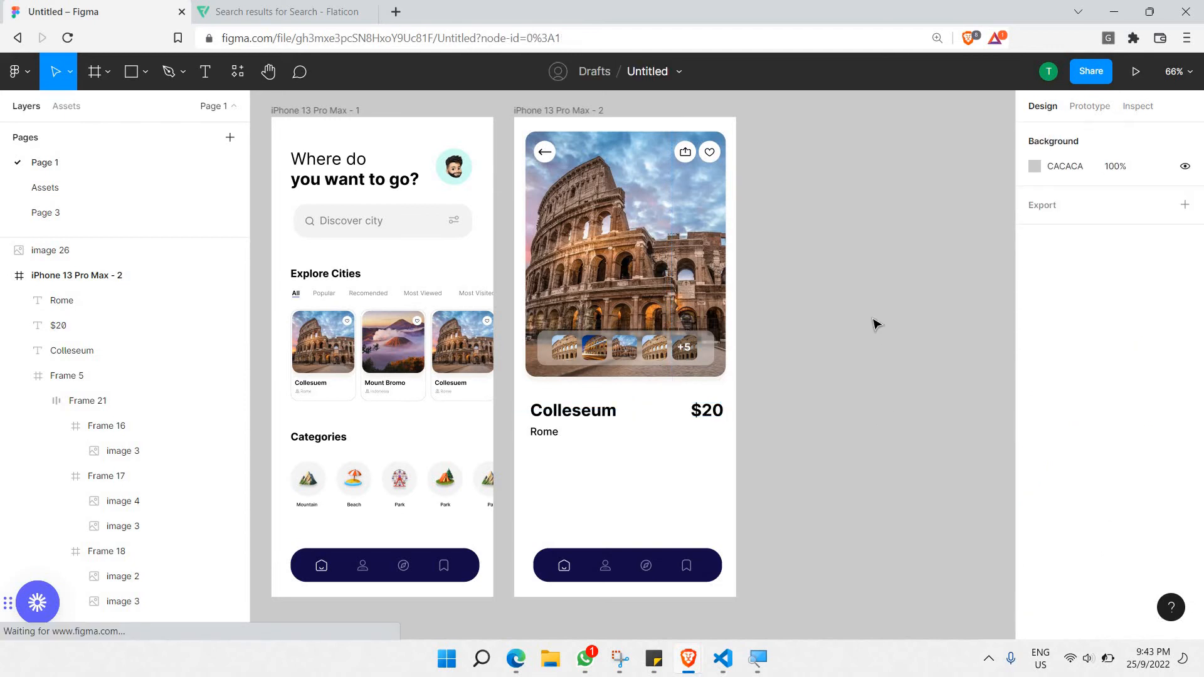
click(715, 419)
drag(714, 416, 713, 416)
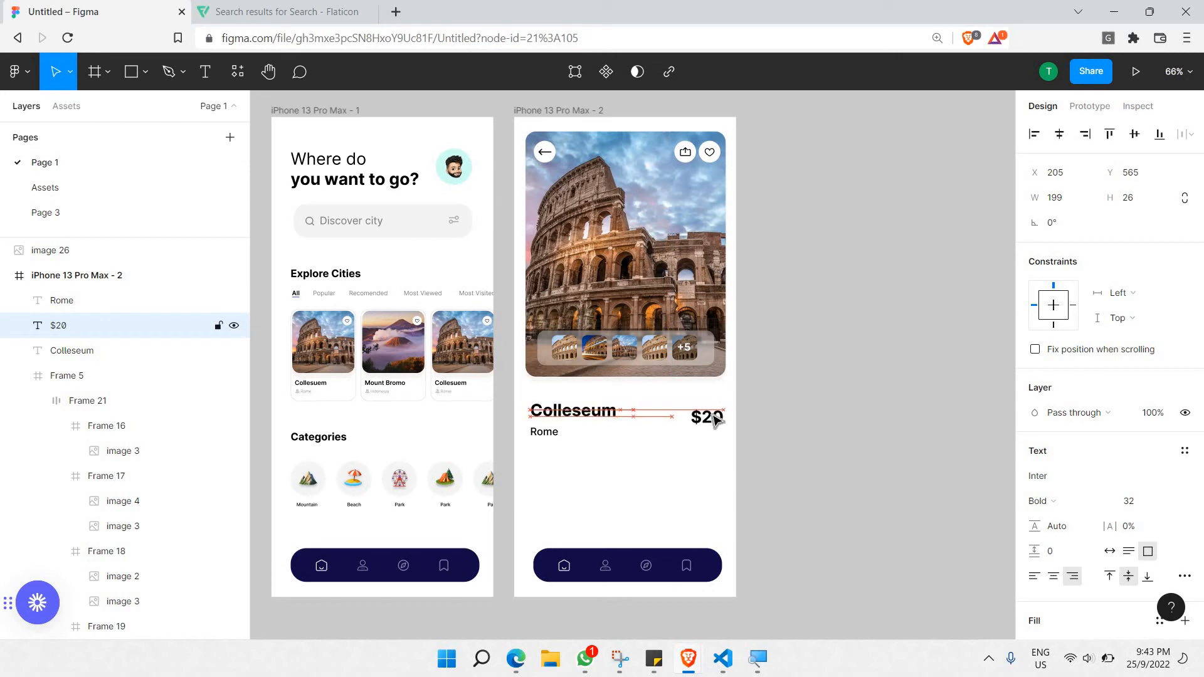
click(781, 390)
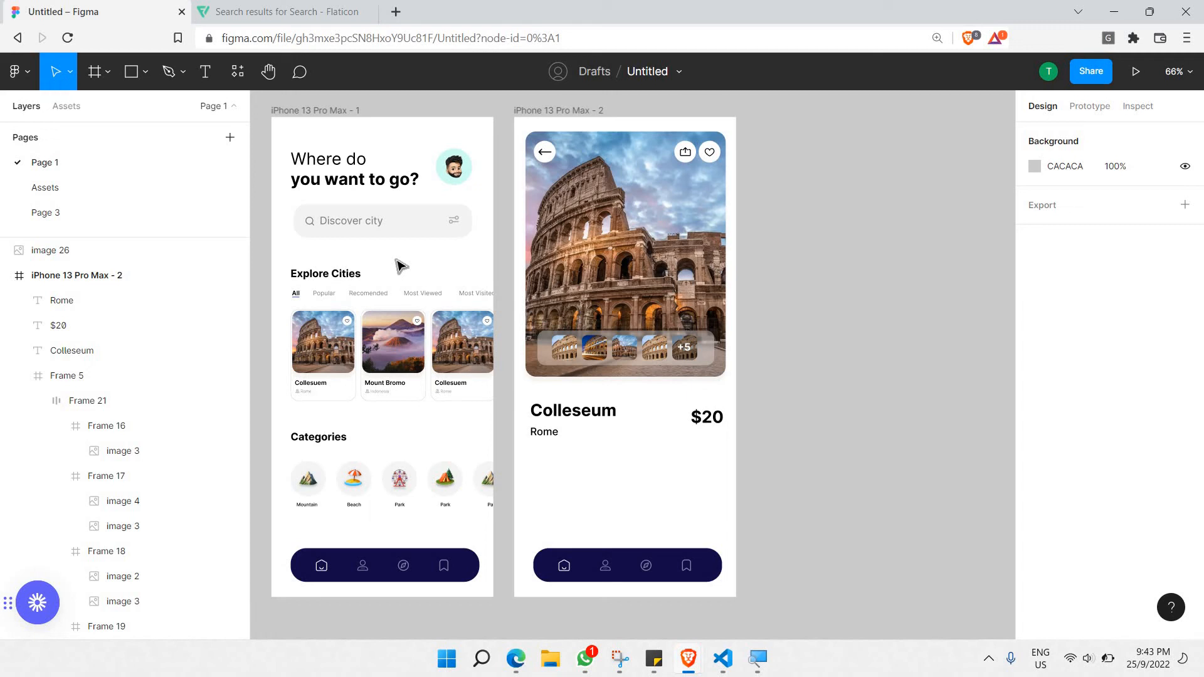
Copy the beach umbrella icon together with its grey circle from the Categories row on the first screen.
click(310, 488)
click(310, 488)
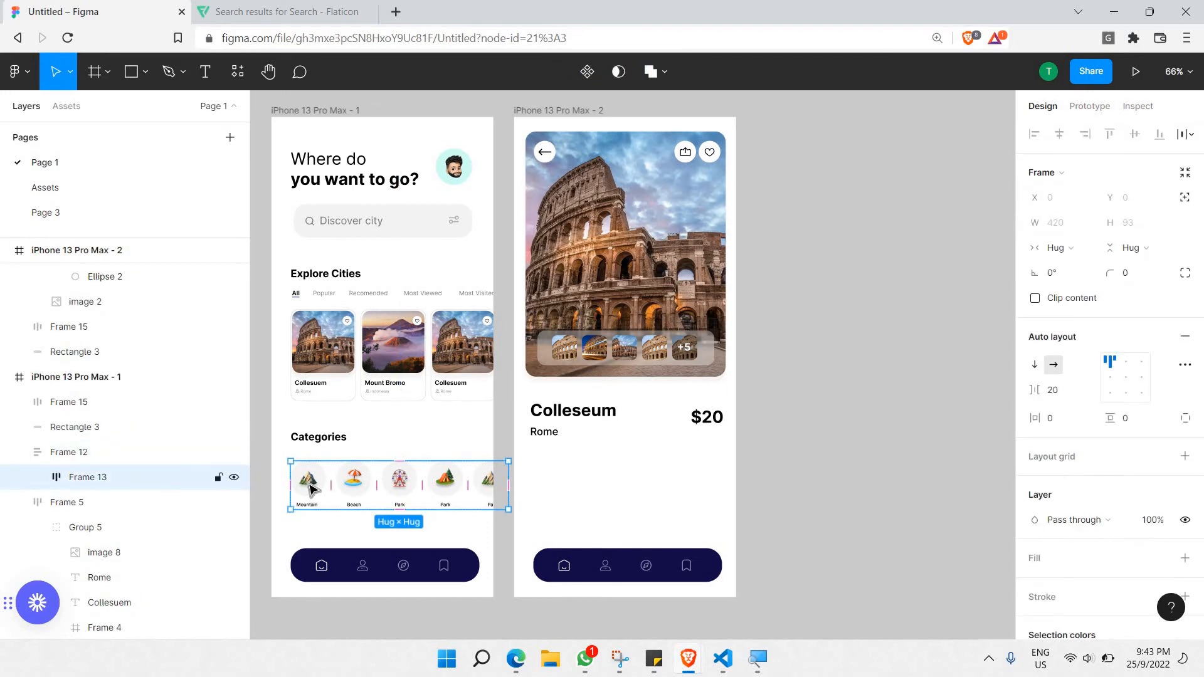
double_click(311, 487)
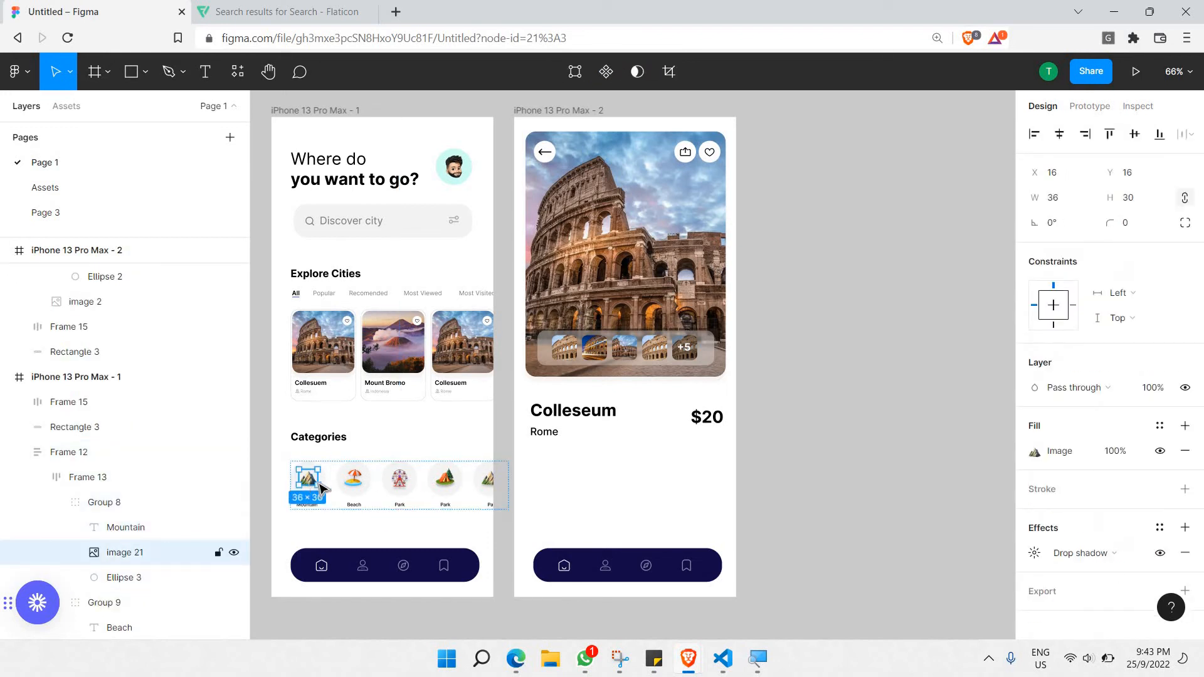
click(353, 480)
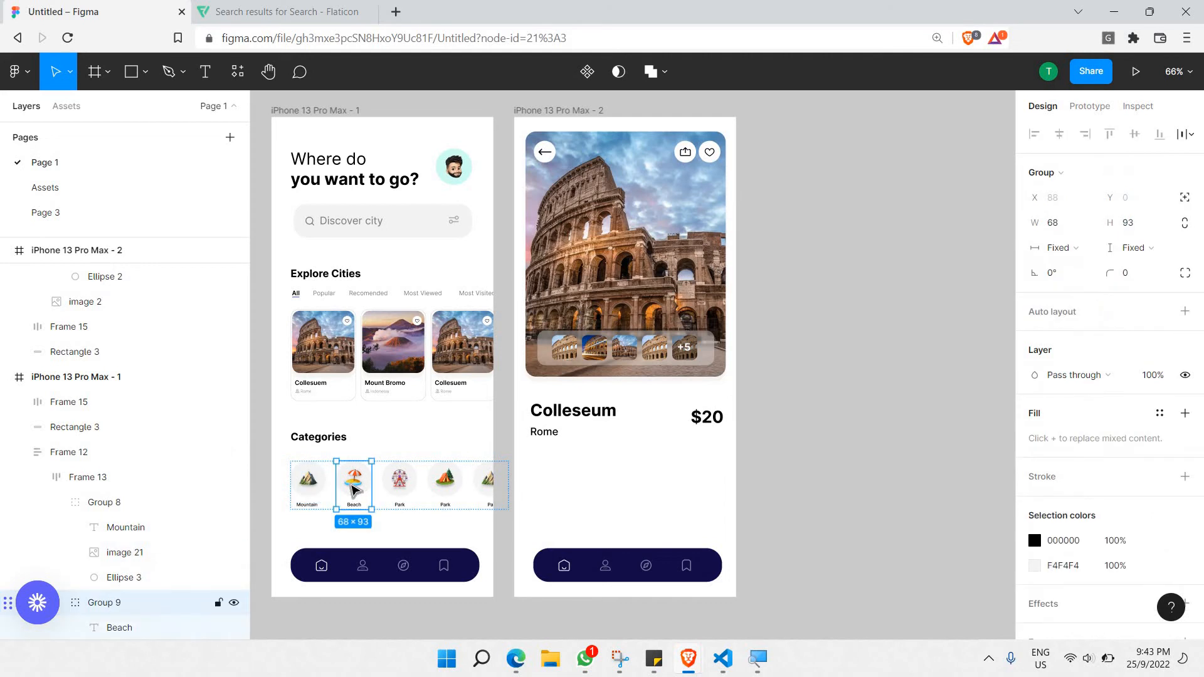
double_click(353, 479)
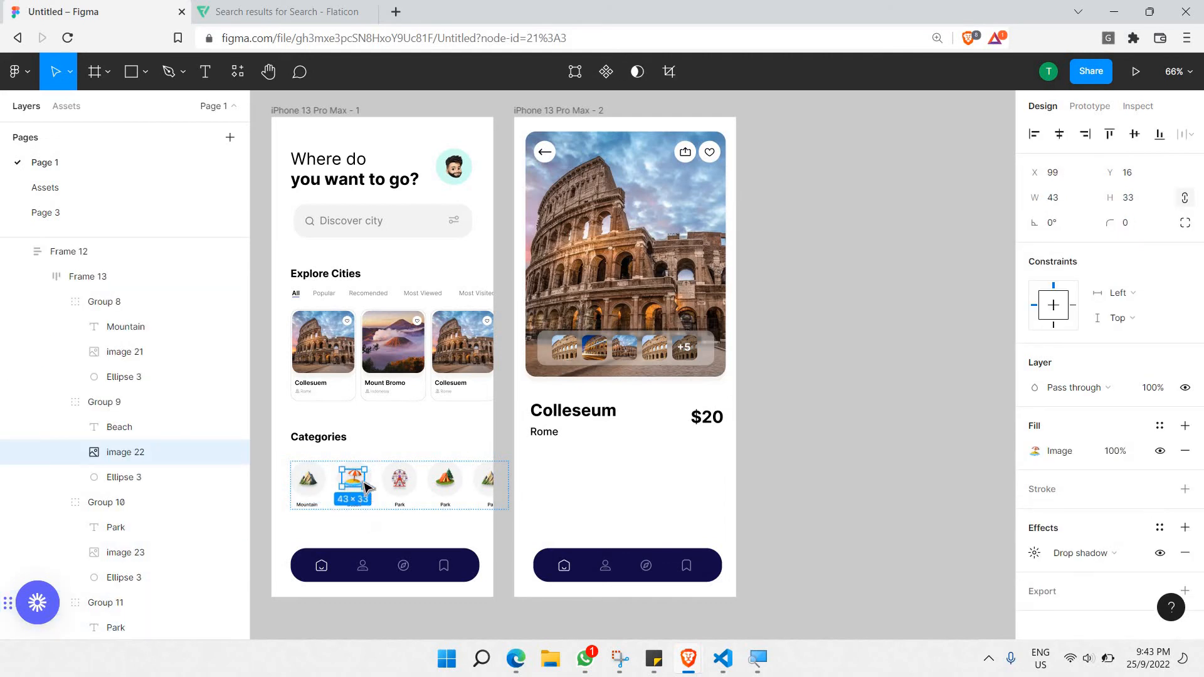
scroll(367, 483, up, 3)
scroll(396, 449, up, 3)
shift+click(397, 449)
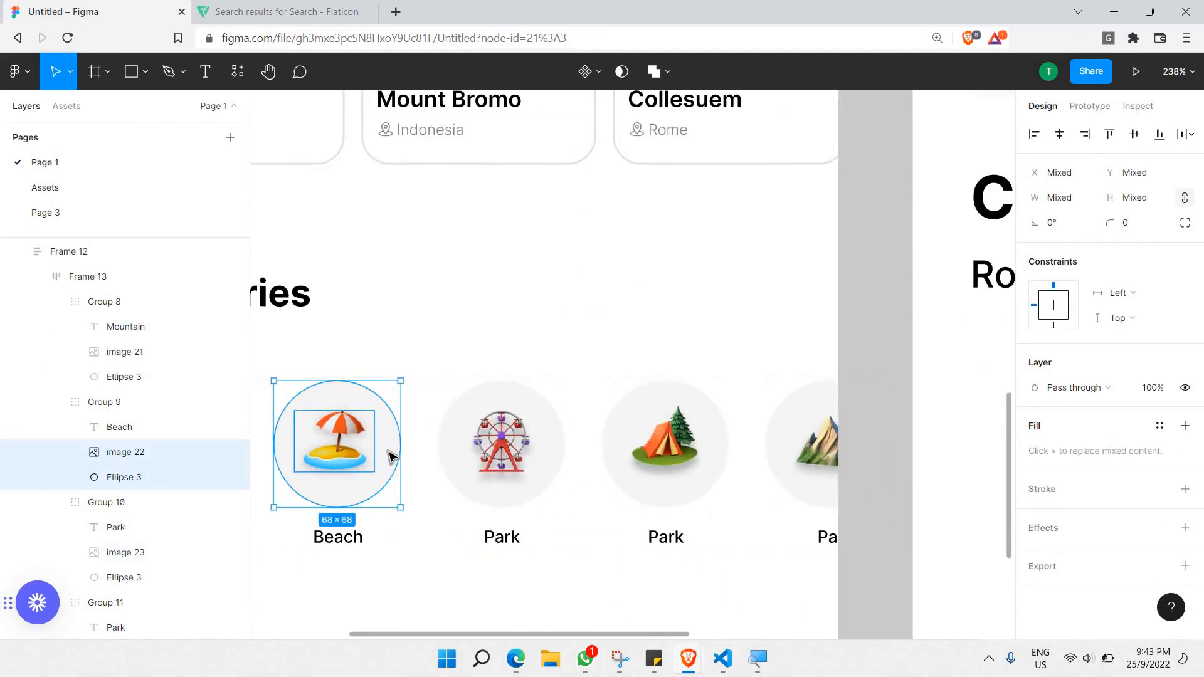
scroll(398, 449, down, 1)
scroll(766, 442, down, 3)
Paste the beach icon and circle into iPhone 13 Pro Max - 2, placing them below Rome with the icon at about X 42, Y 659.
click(695, 423)
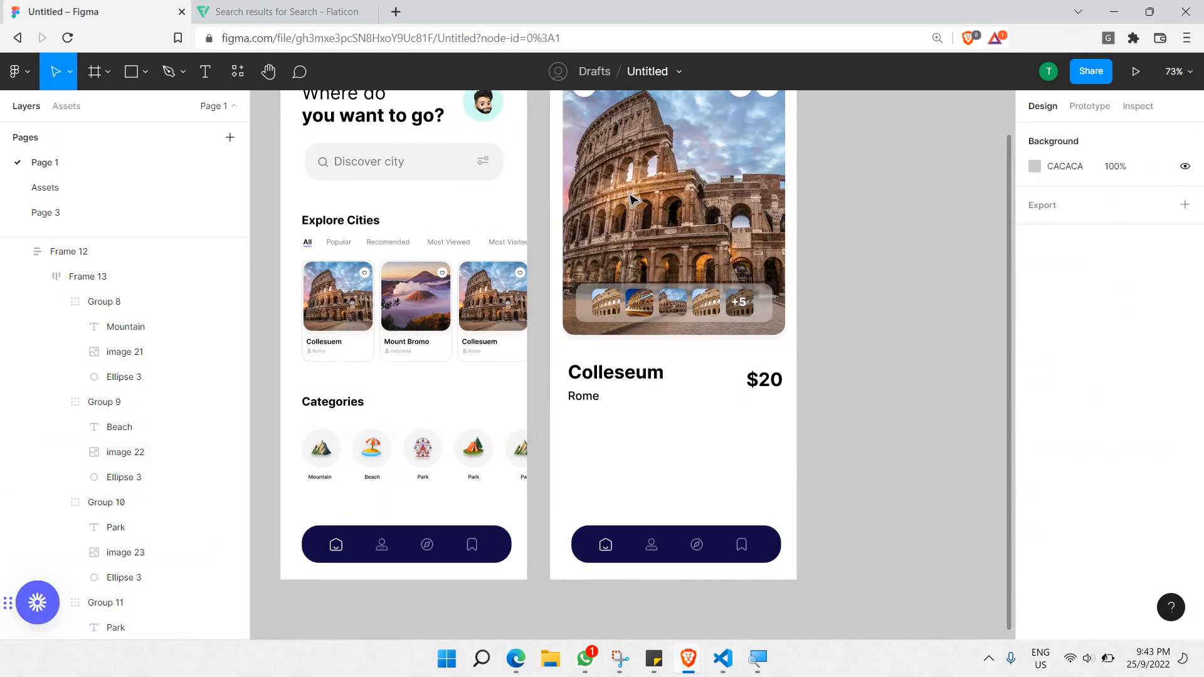
scroll(613, 303, up, 4)
click(607, 306)
scroll(602, 301, down, 1)
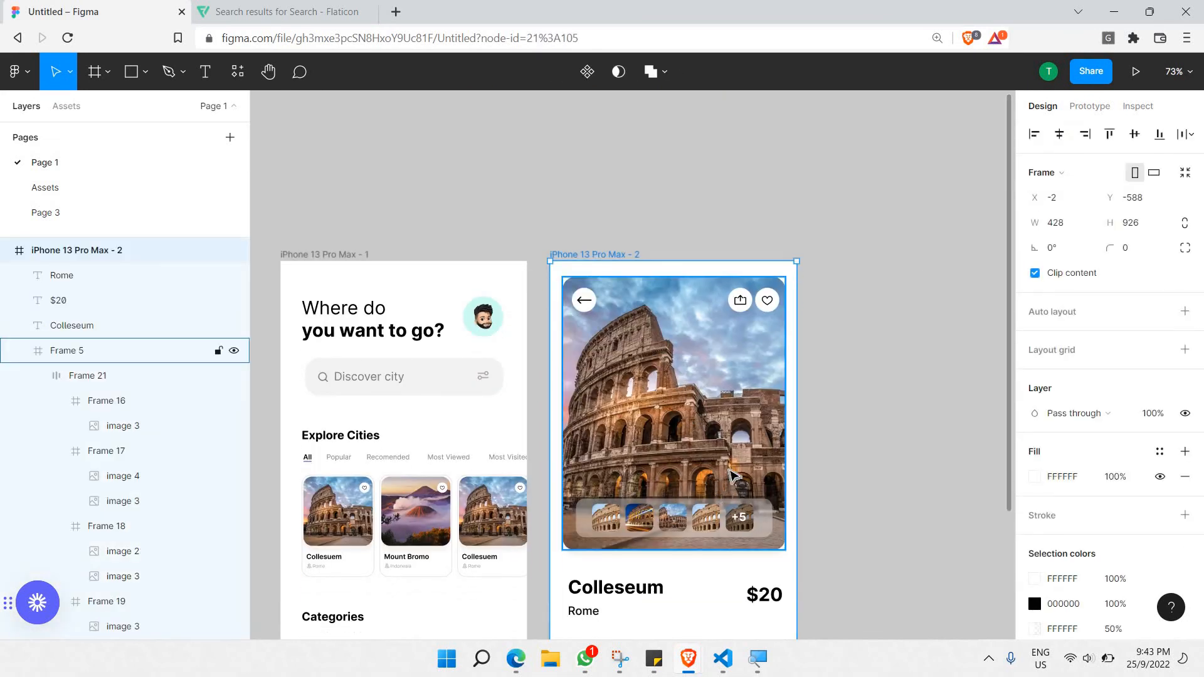
key(ctrl+v)
drag(571, 284, 589, 460)
scroll(619, 547, down, 3)
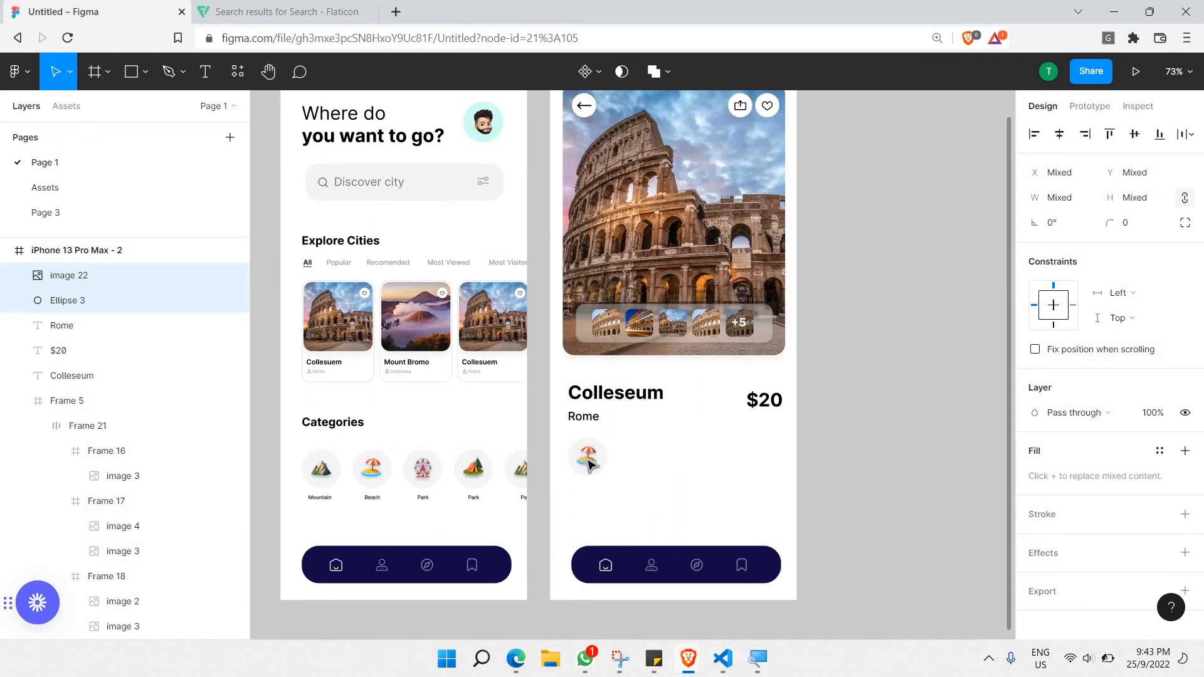
click(589, 462)
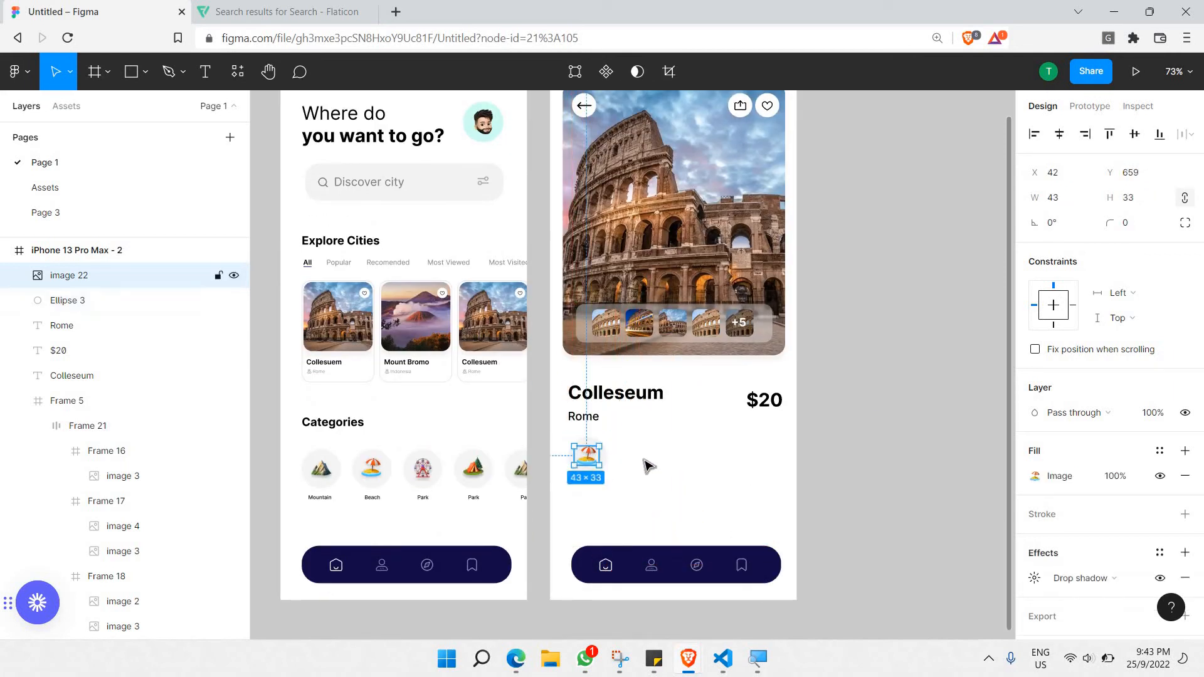
Copy the location pin icon from the icon set on the Assets page.
click(80, 192)
scroll(631, 309, down, 5)
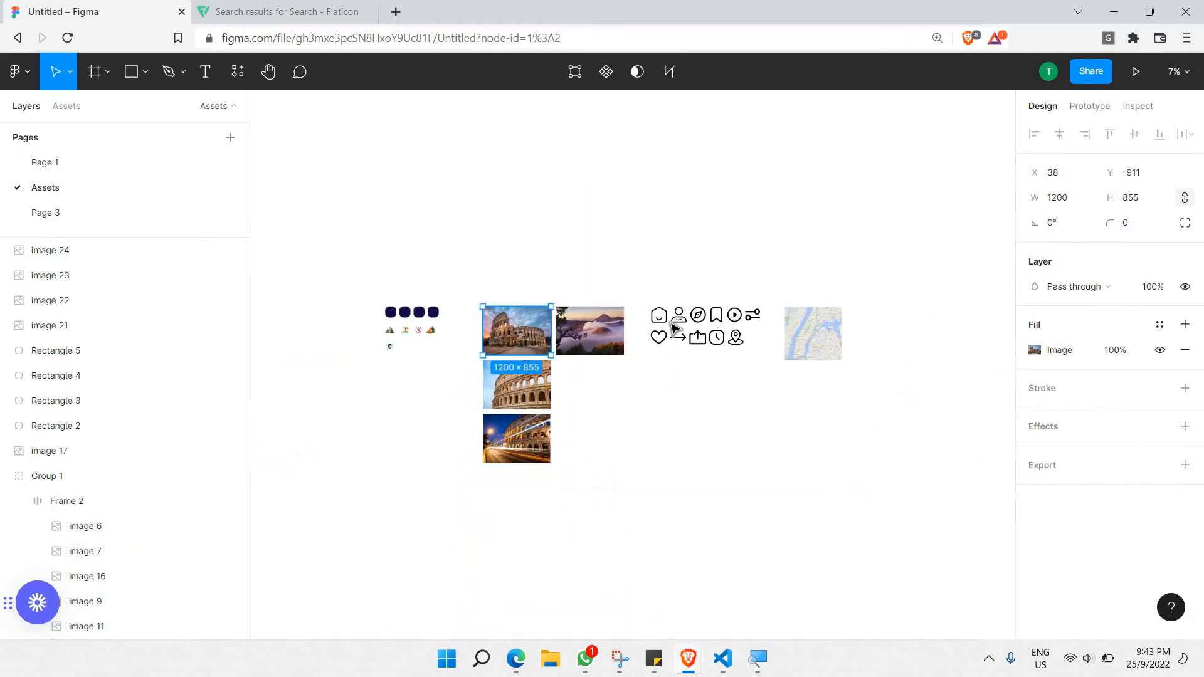
scroll(690, 341, up, 5)
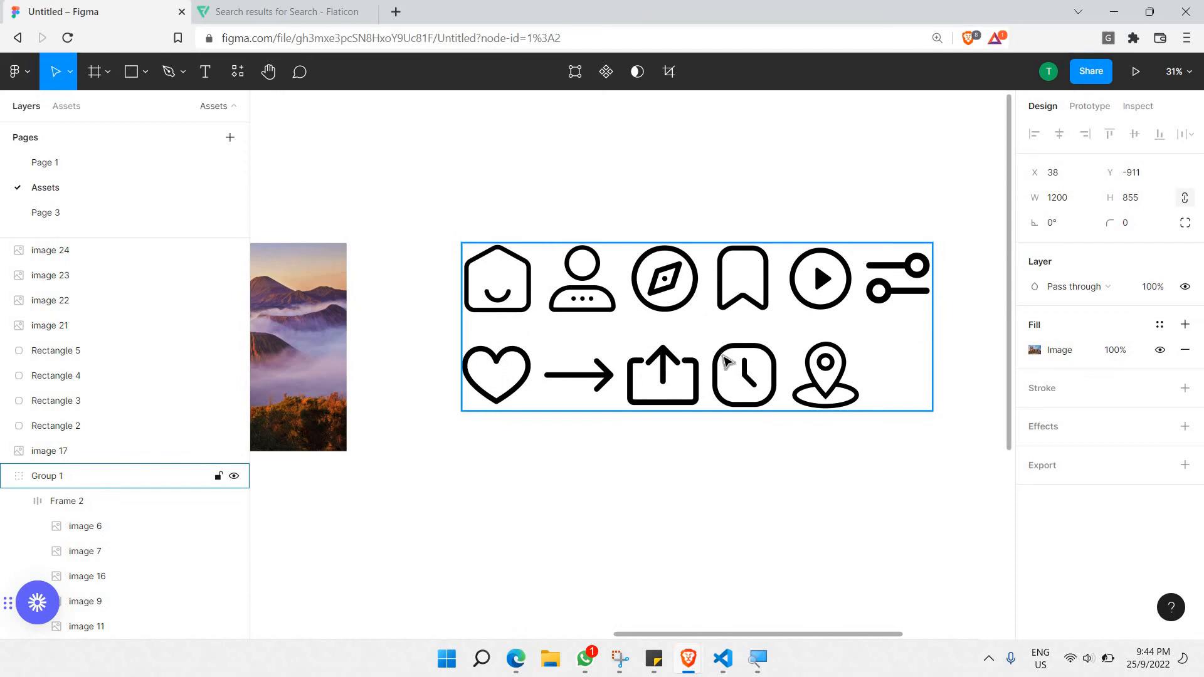
double_click(839, 372)
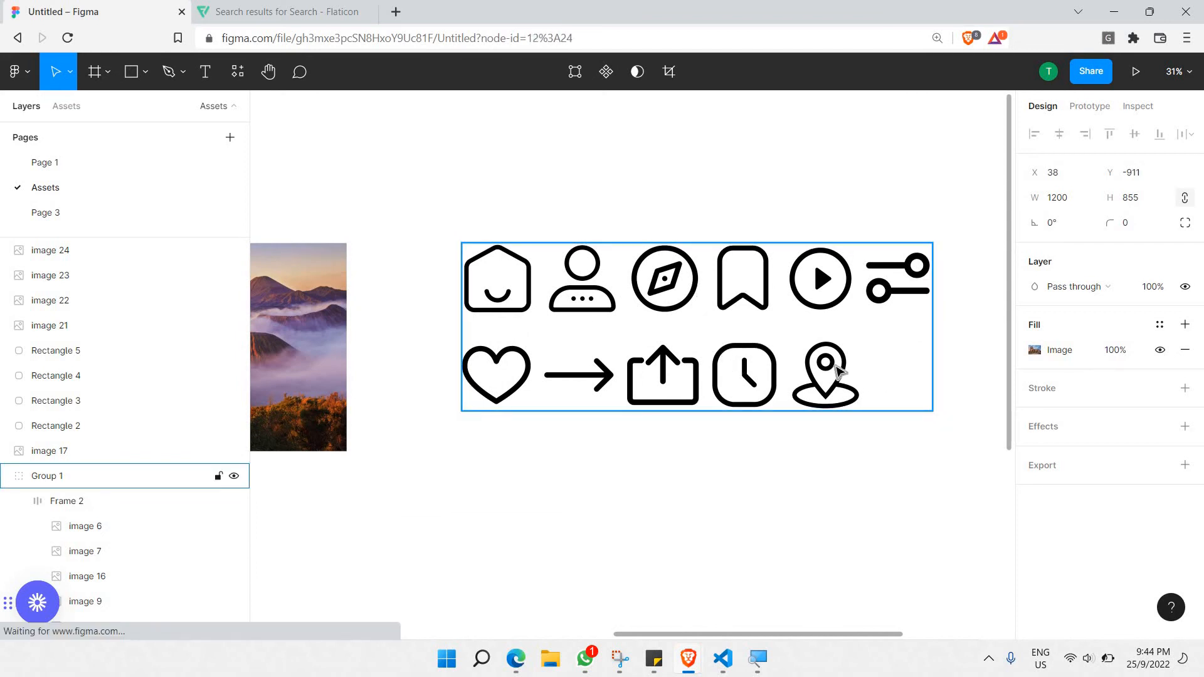
click(839, 371)
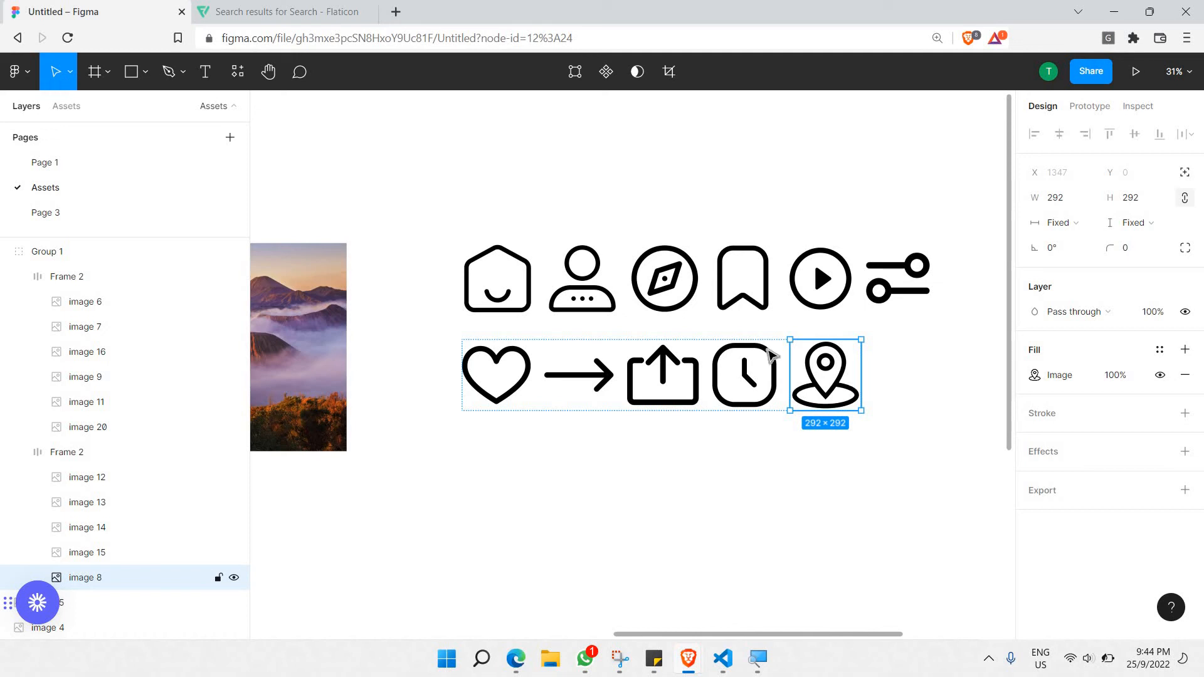
click(673, 287)
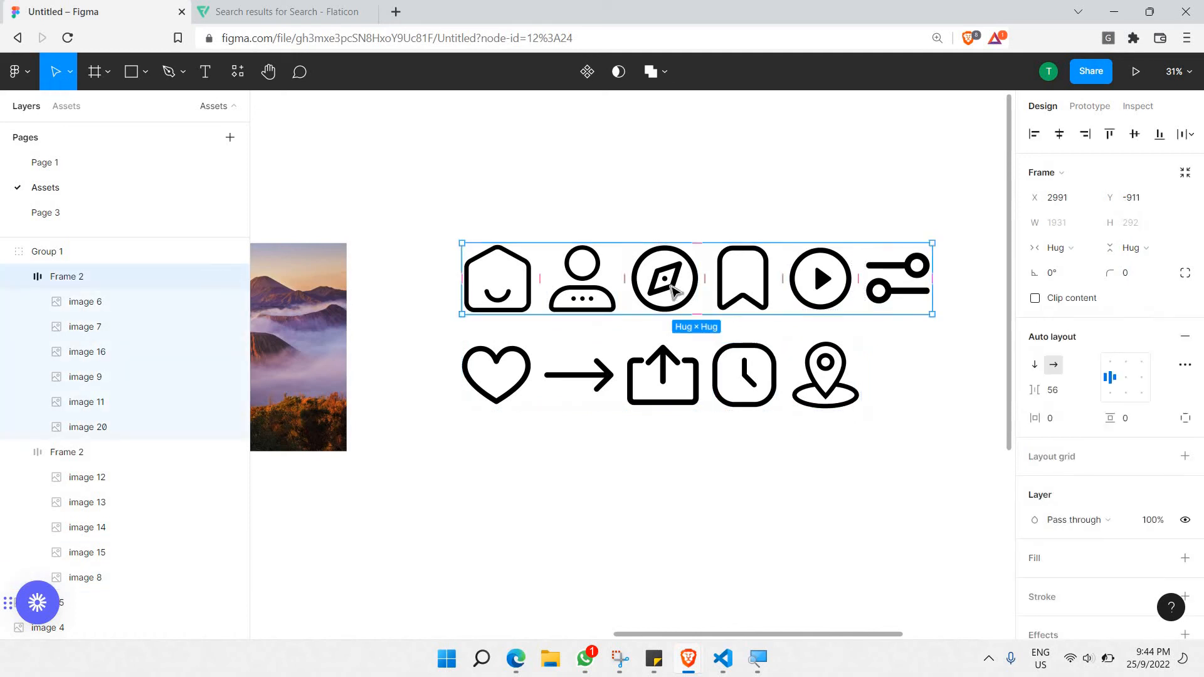
click(674, 290)
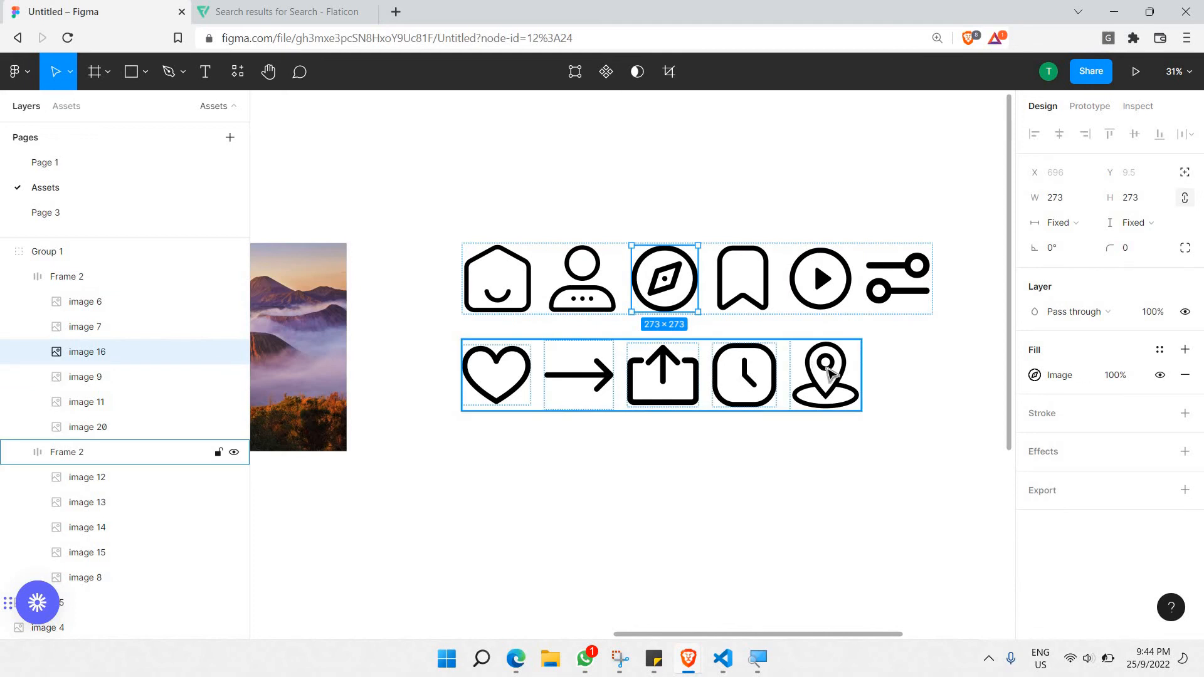
click(830, 375)
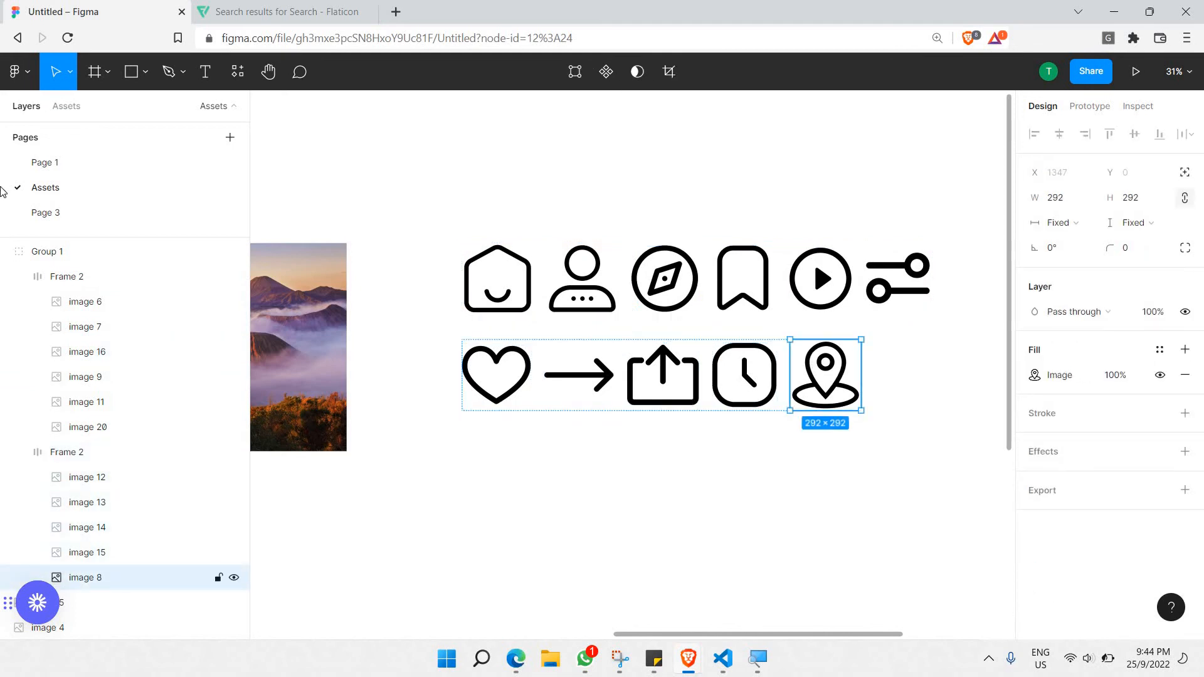
Paste the pin icon into iPhone 13 Pro Max - 2 on Page 1 and scale it down to about 63 × 63.
click(38, 162)
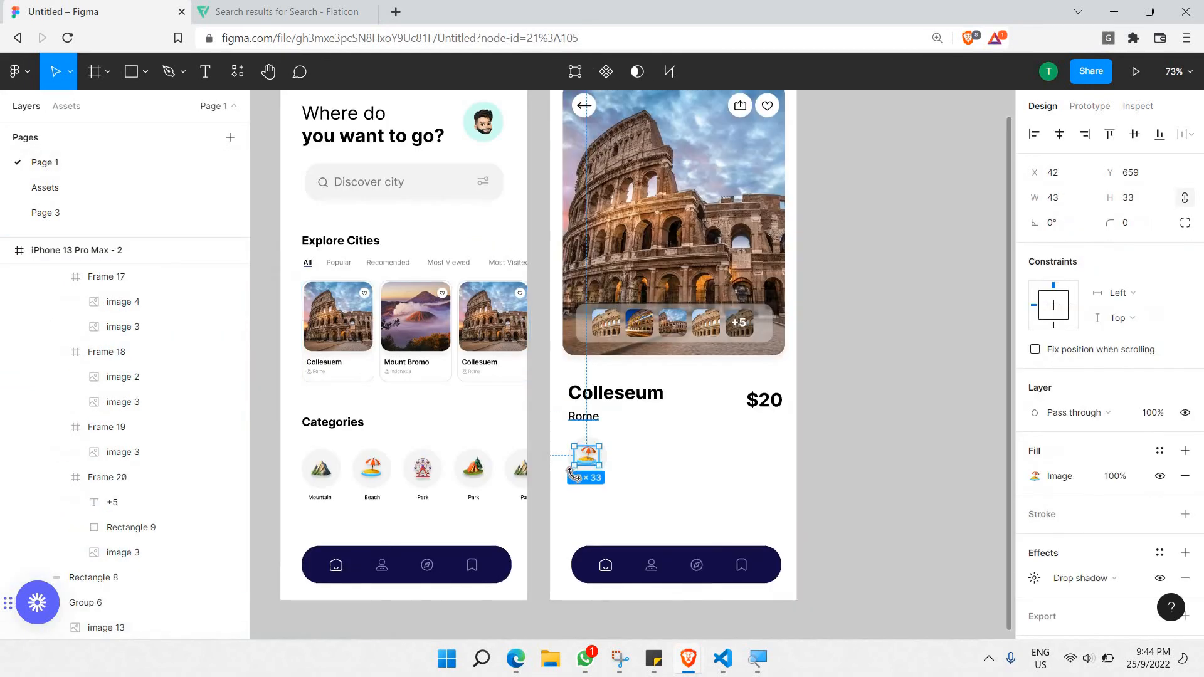
scroll(592, 456, up, 10)
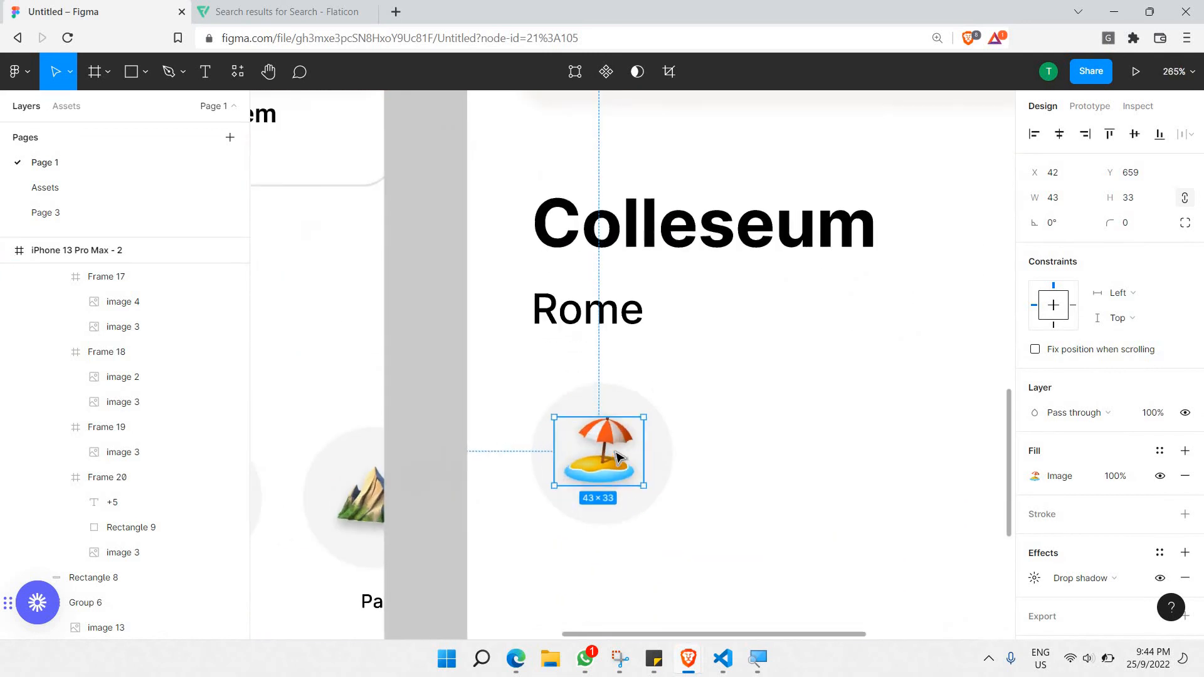
key(ctrl+v)
scroll(550, 216, down, 7)
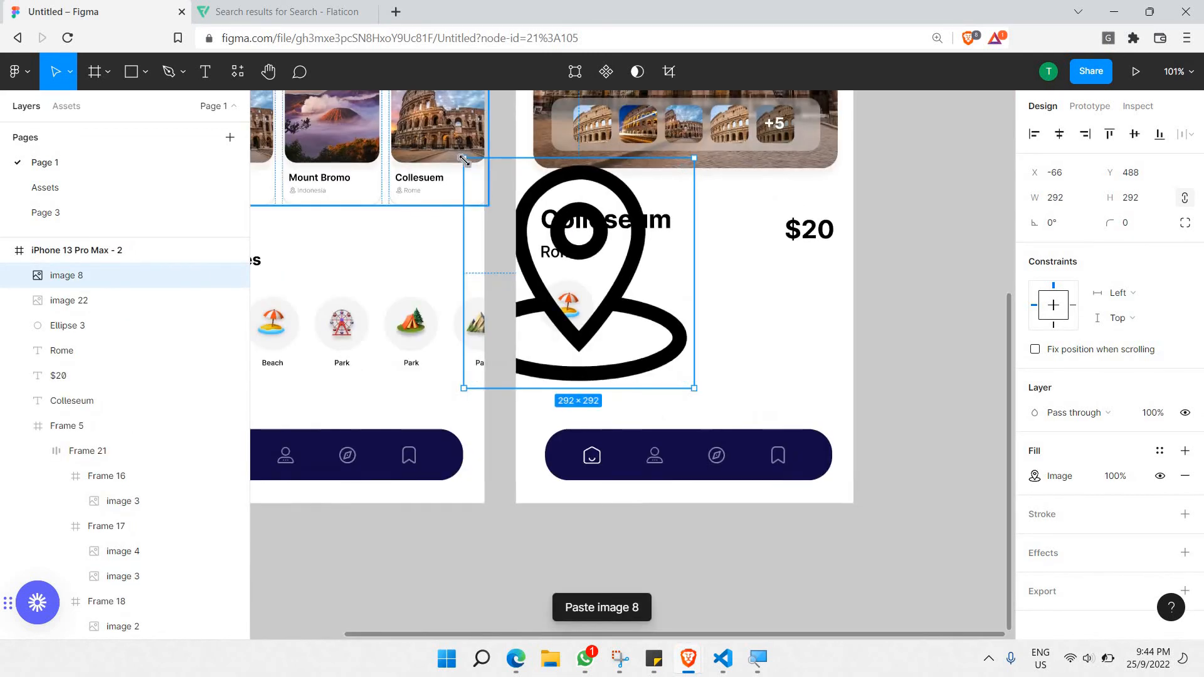
drag(464, 160, 563, 257)
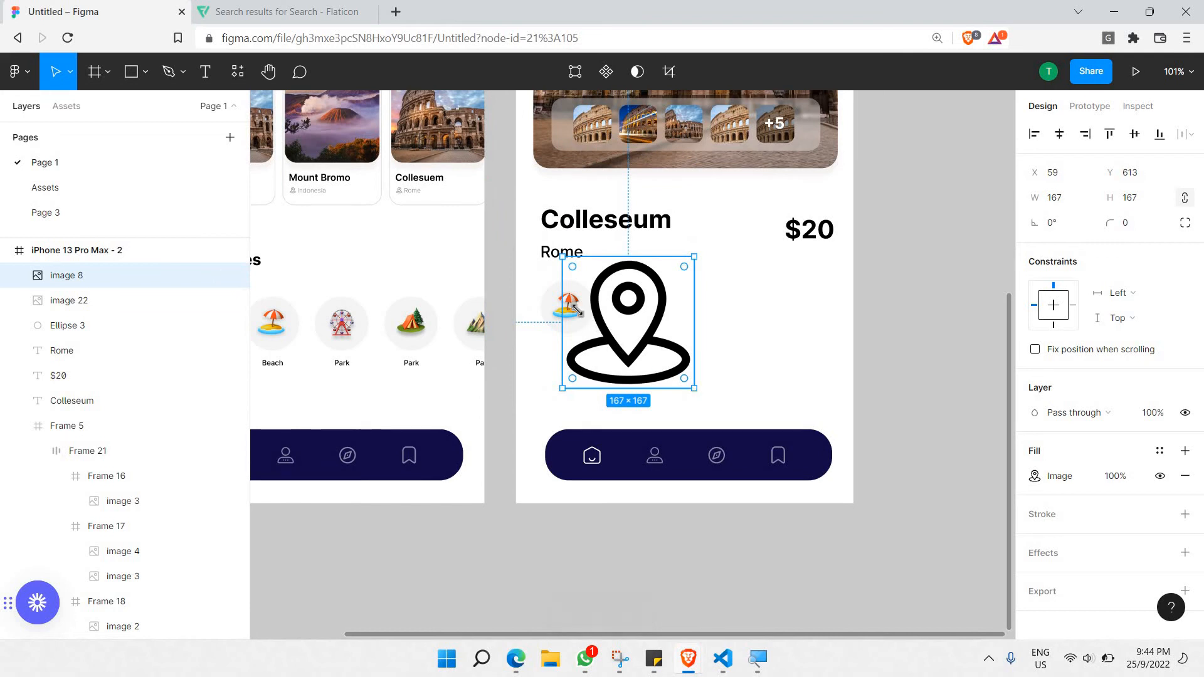
drag(576, 311, 601, 294)
scroll(601, 294, up, 10)
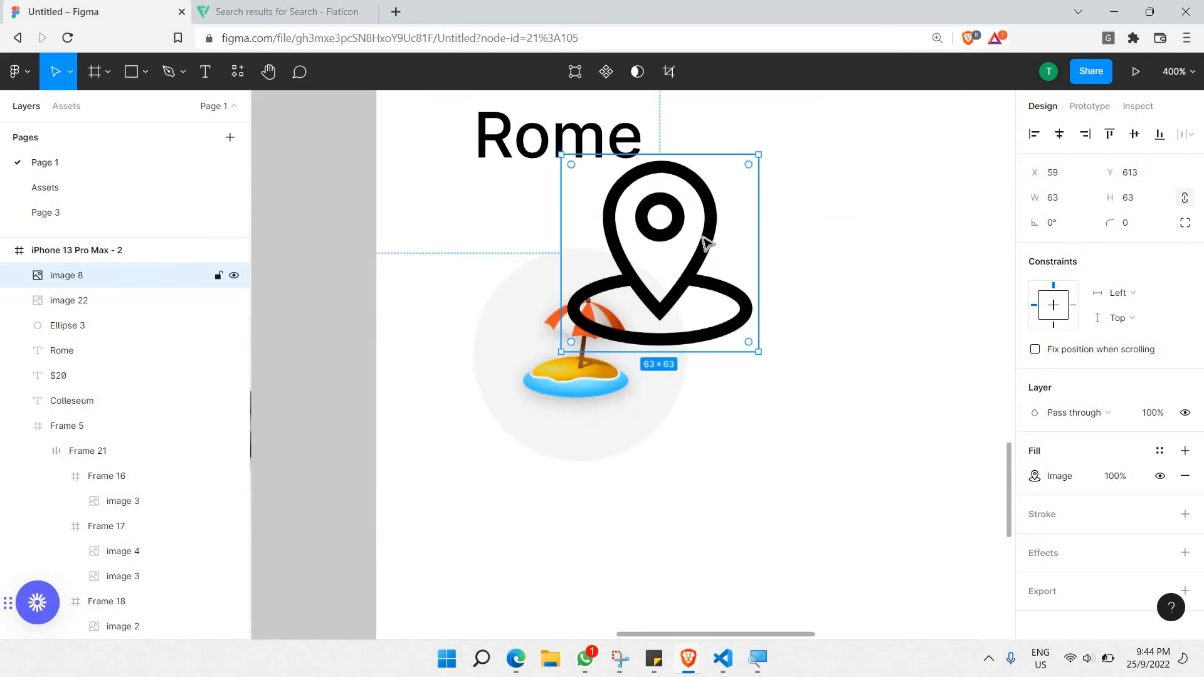
Centre the pin on the grey circle below Rome, shrink it to about 33 × 33, and delete the beach umbrella icon beneath it.
drag(706, 241, 643, 316)
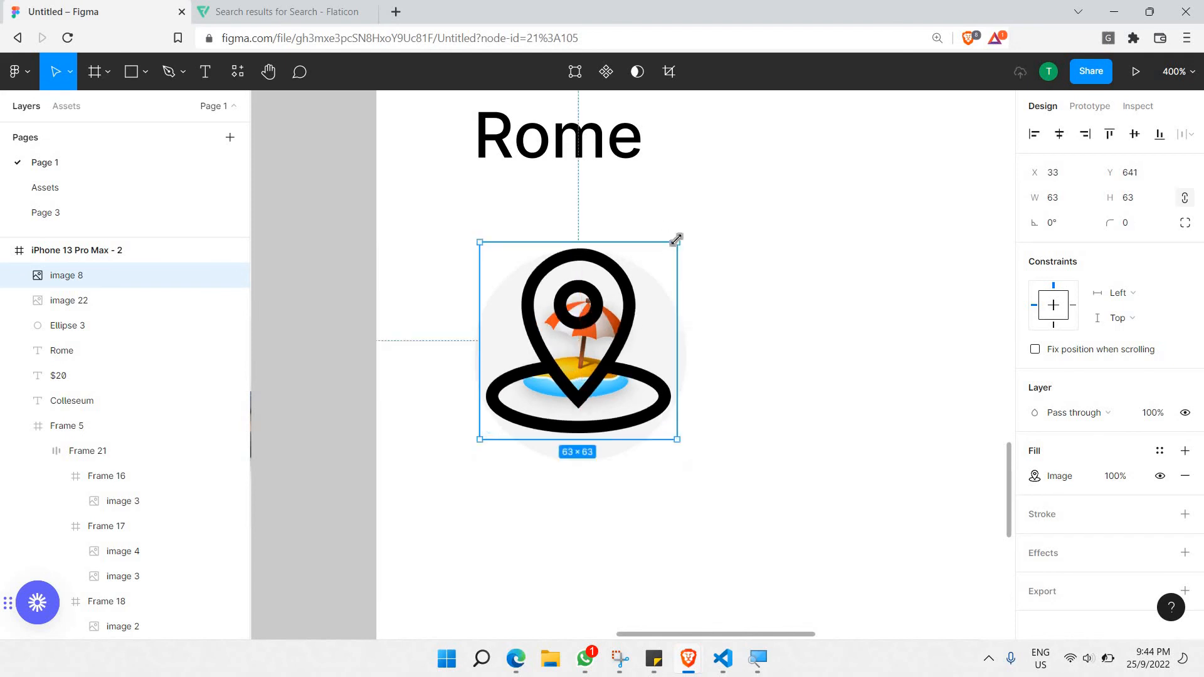
drag(676, 240, 568, 350)
click(592, 346)
key(Delete)
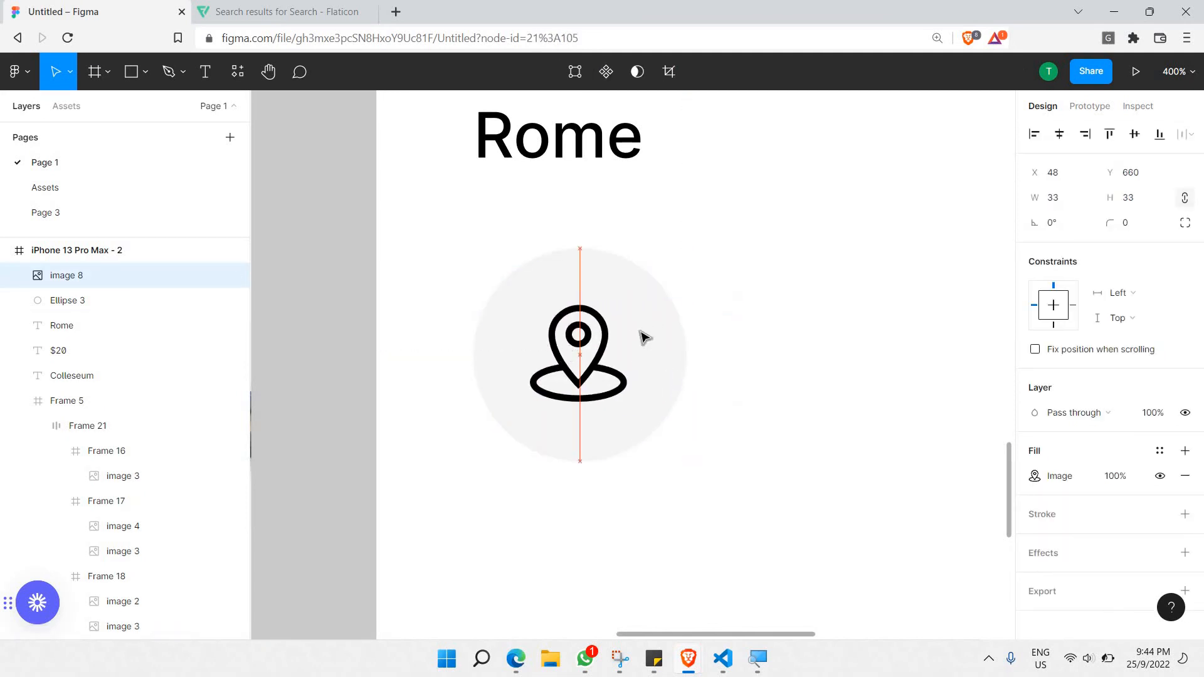
Group the pin icon with its grey circle.
shift+click(656, 348)
right_click(635, 351)
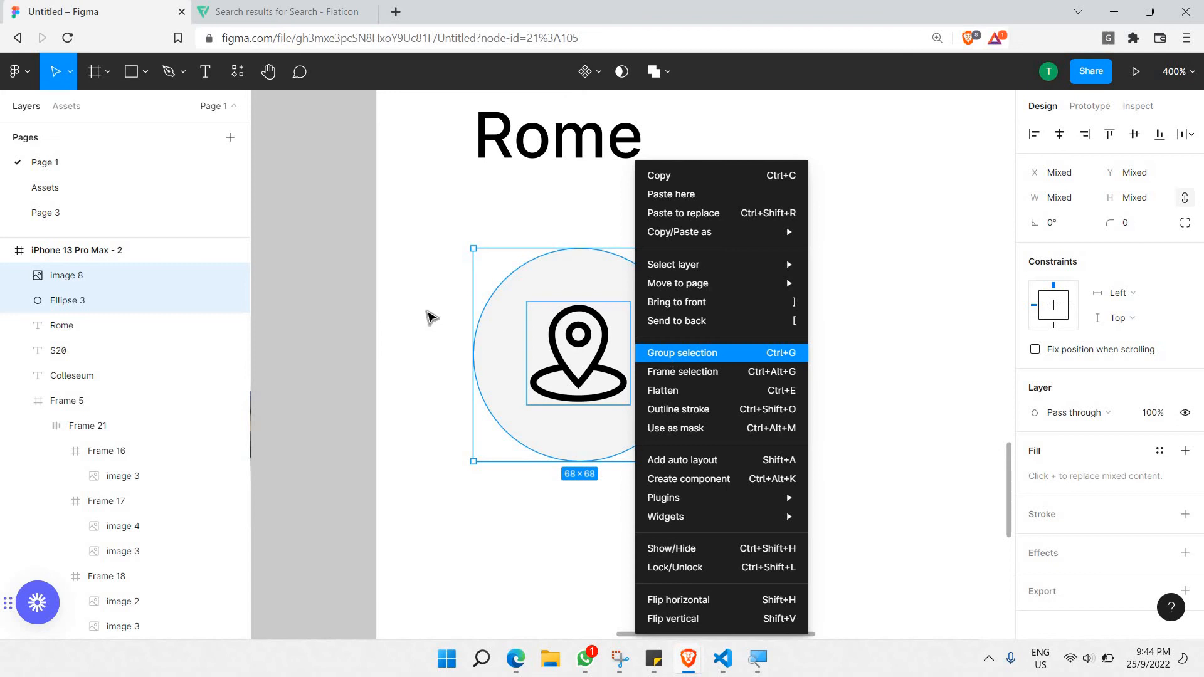
key(ctrl+g)
Scale the pin group down to about 42 × 42 and place a copy directly below it at about X 31, Y 736.
scroll(417, 314, down, 10)
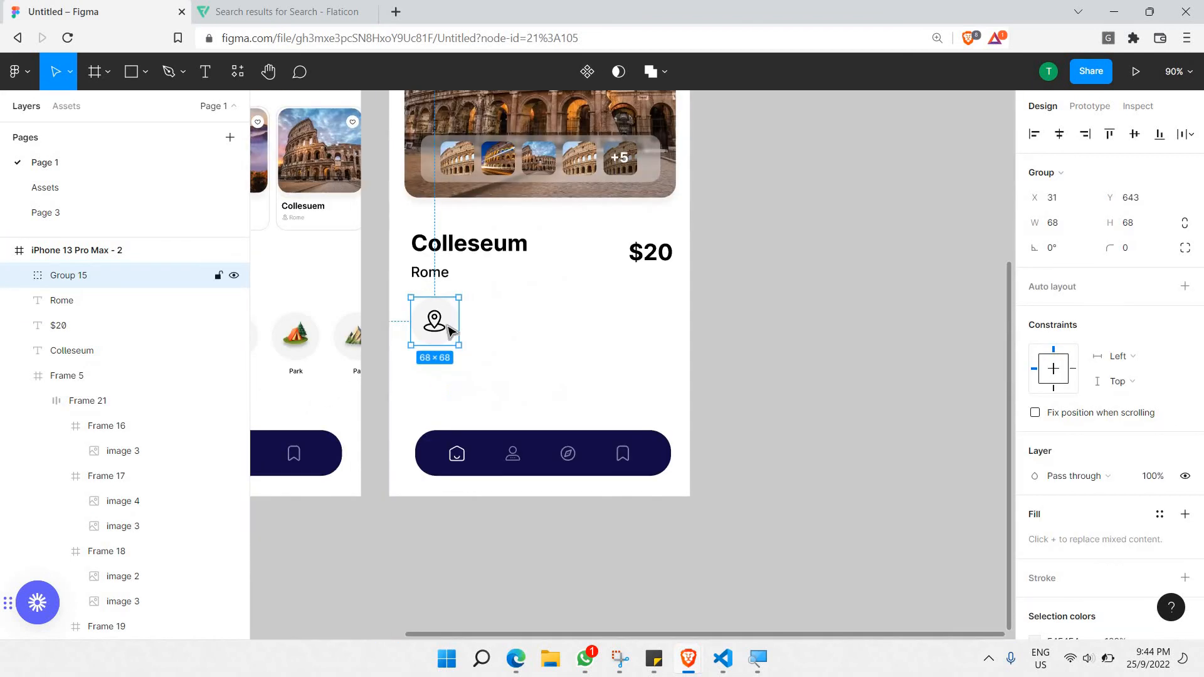
drag(458, 345, 438, 378)
key(ctrl+v)
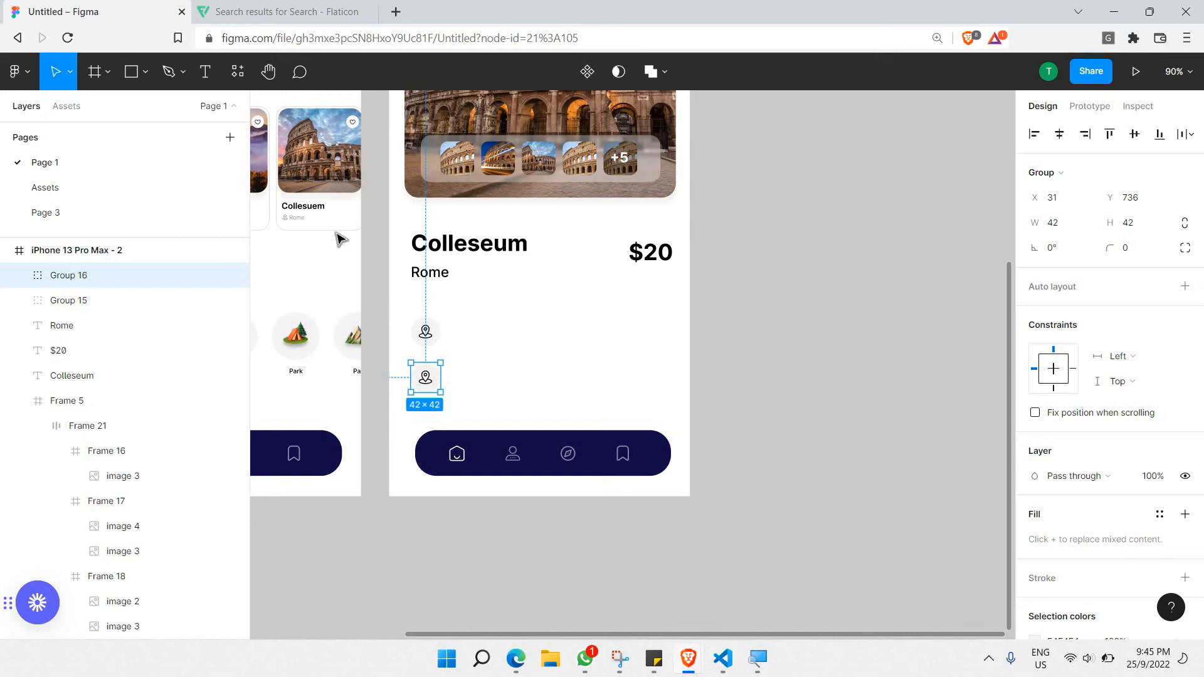
Draw a text box about 291 × 28 beside the upper pin icon and left-align its text.
key(t)
scroll(468, 315, up, 5)
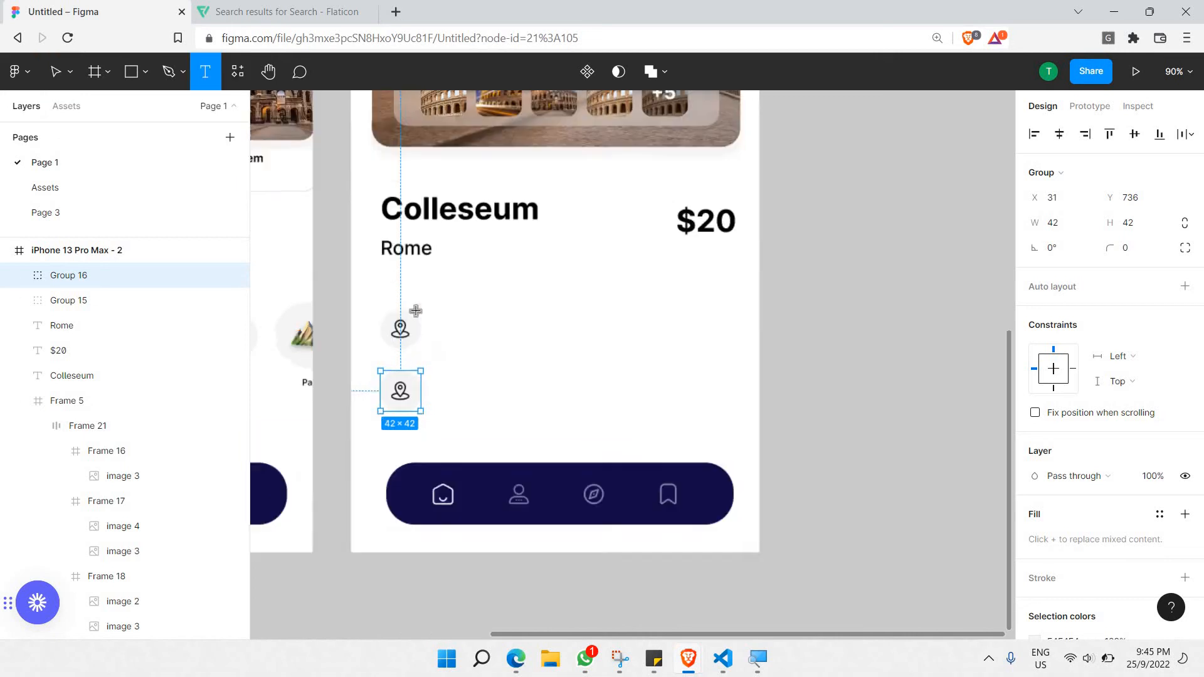
drag(420, 311, 866, 355)
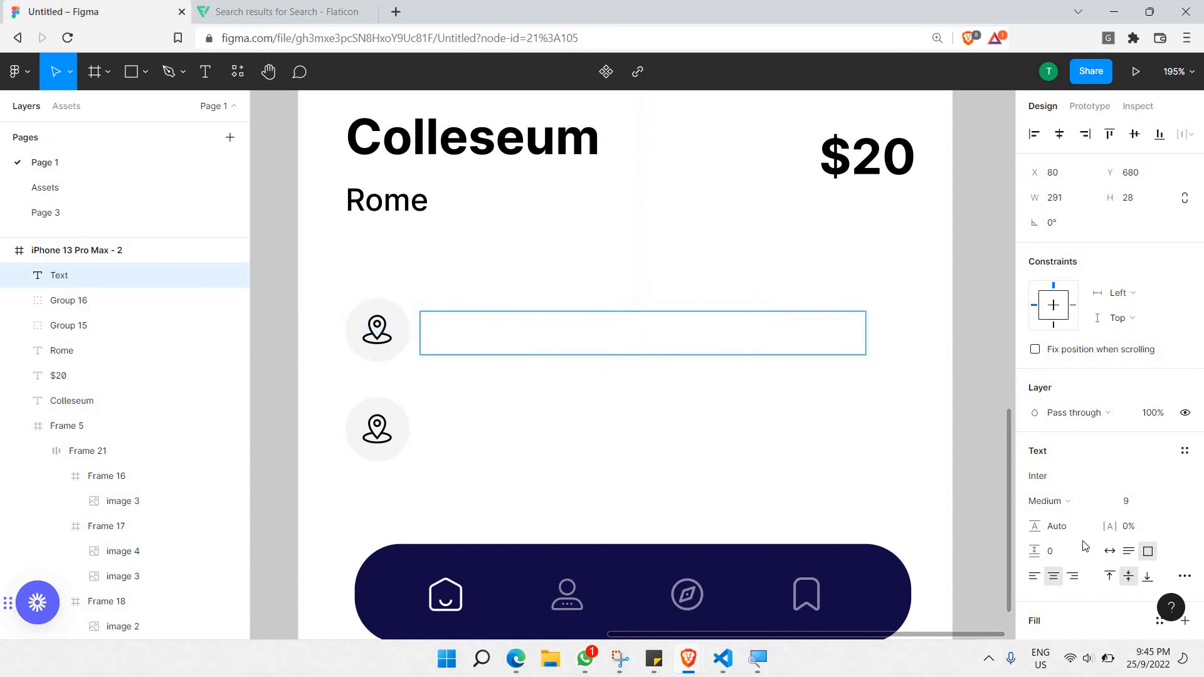
click(1034, 577)
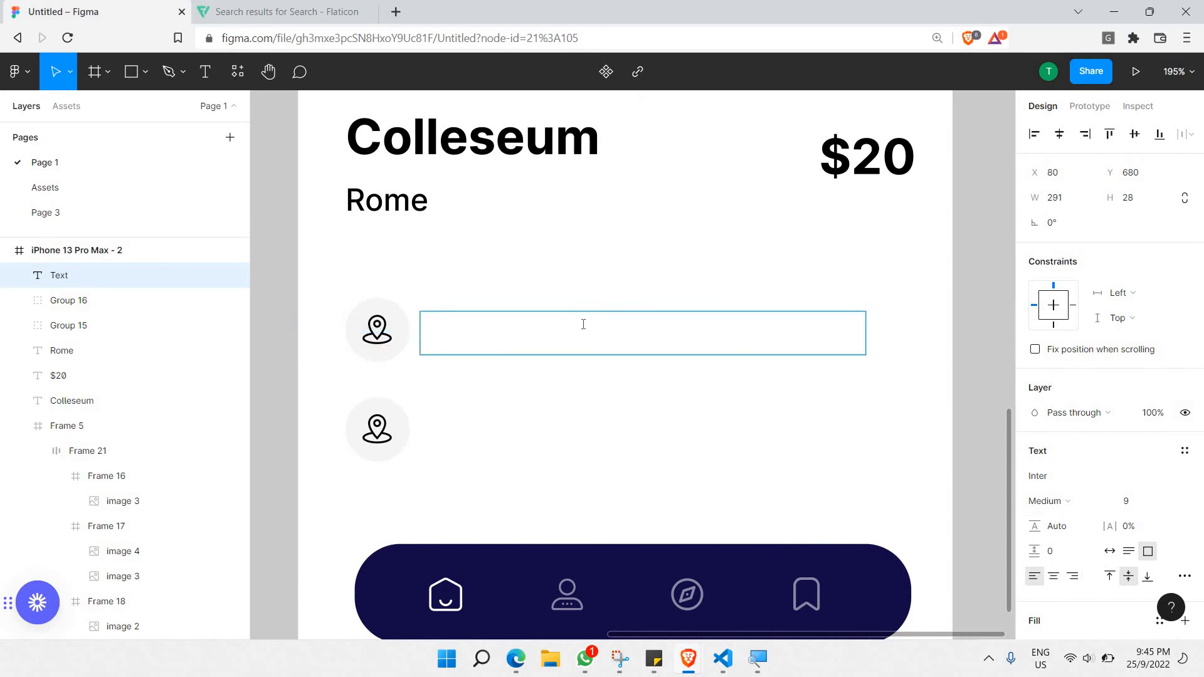
Enter "Piazza del Colloseo 1, Rome" in the new text box.
text(R)
key(BackSpace)
text(Oi)
text(Pia)
text(zza del)
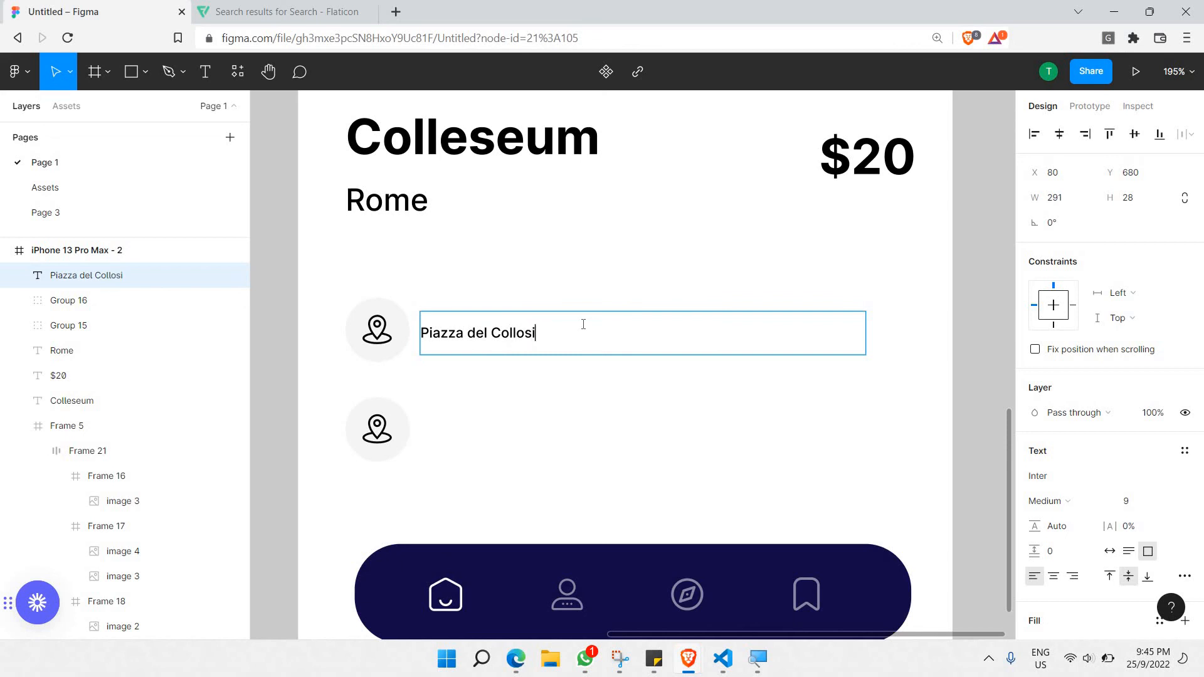
text(Colloseo 1, Rome)
key(Escape)
key(Escape)
Duplicate the address text and place the copy beside the lower pin icon at about X 80, Y 743.
click(551, 341)
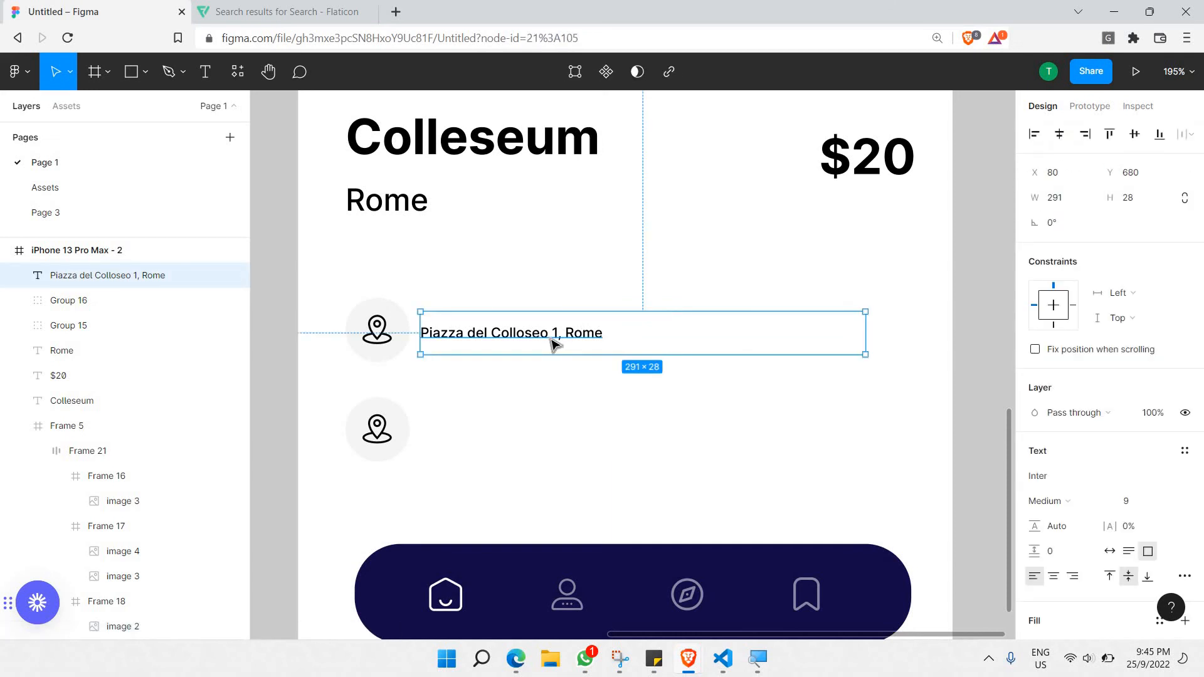
key(ctrl+v)
drag(550, 339, 546, 430)
Replace the duplicated text with "OPEN" on the first line and "09:00 AM" on the second.
double_click(547, 418)
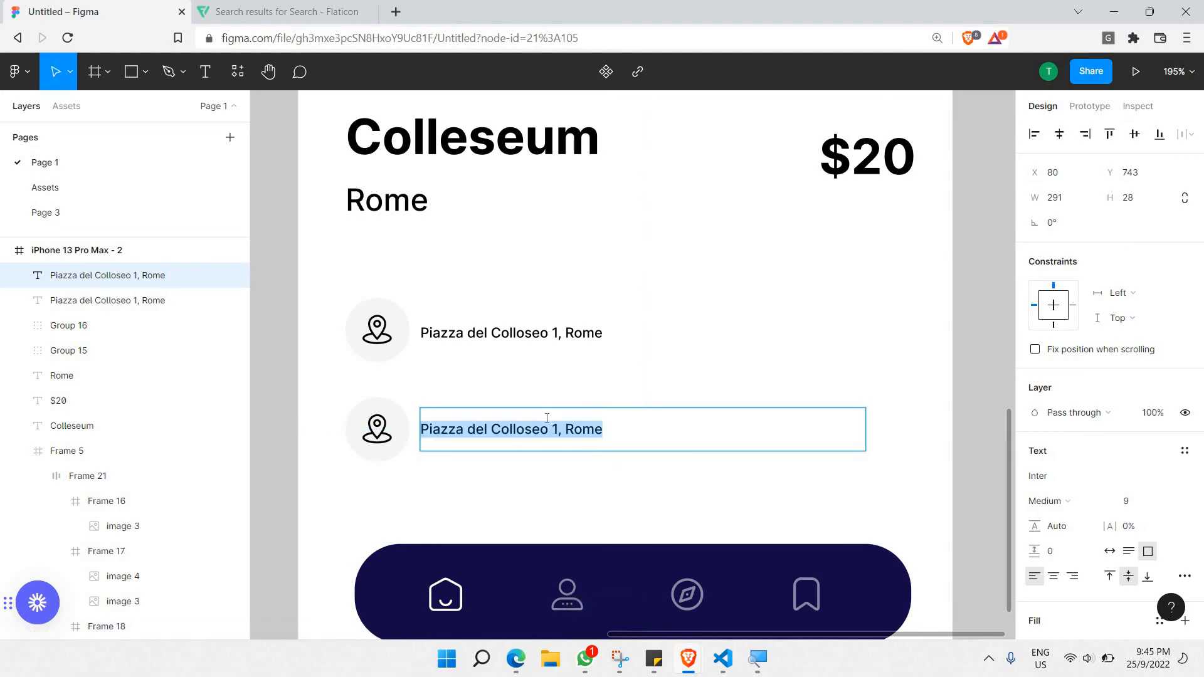
text(O)
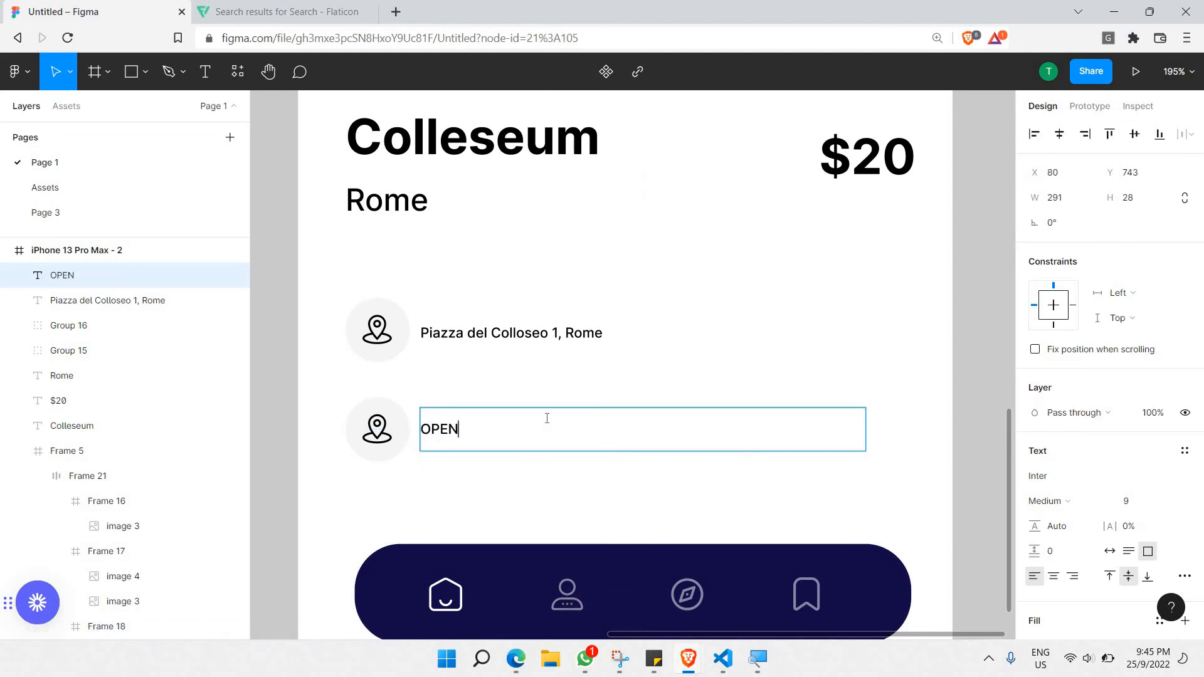
text(PEN)
key(Return)
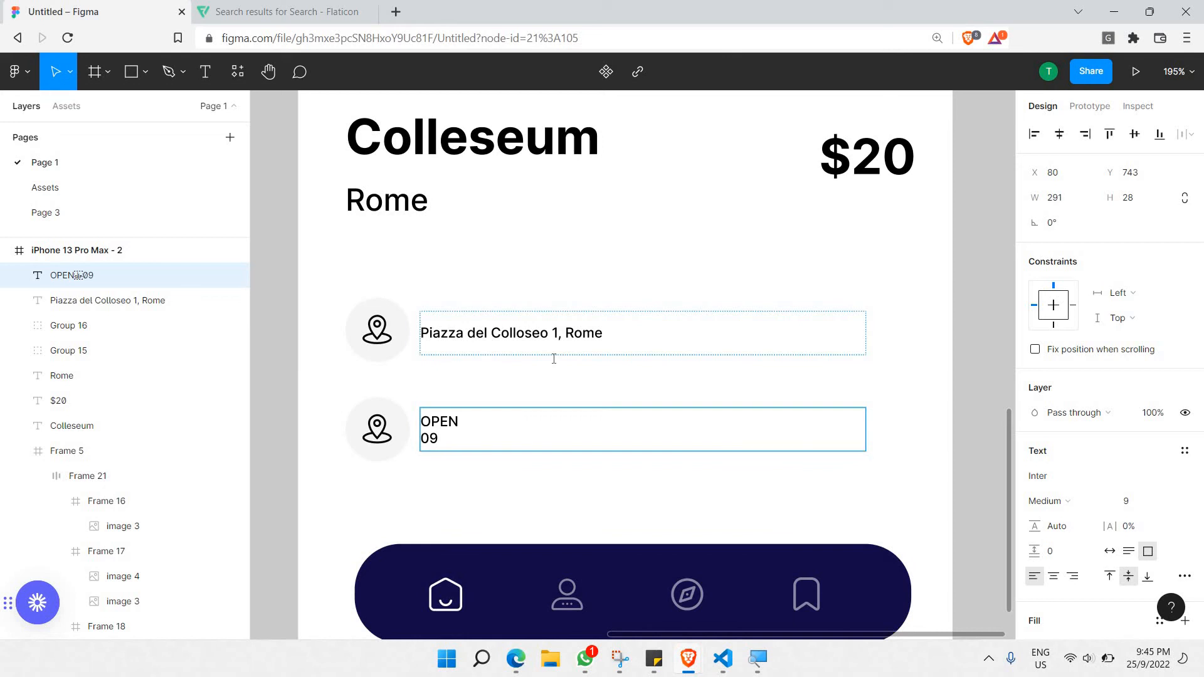
text(09:00 AM)
key(ctrl+a)
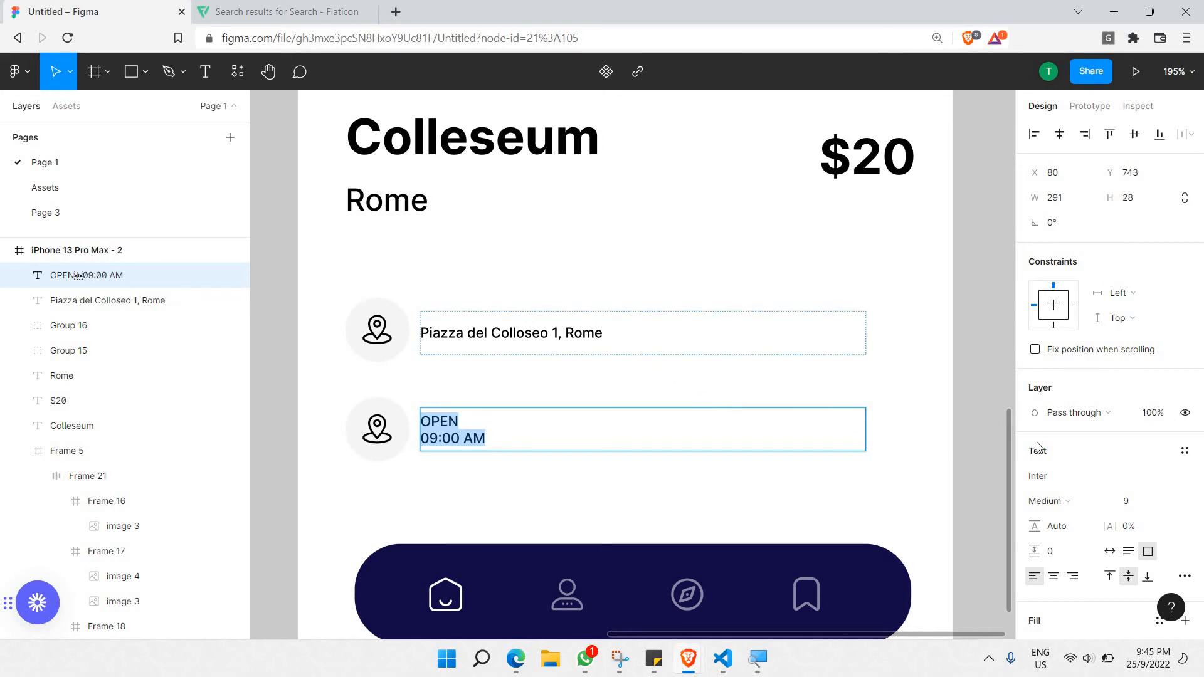
double_click(434, 421)
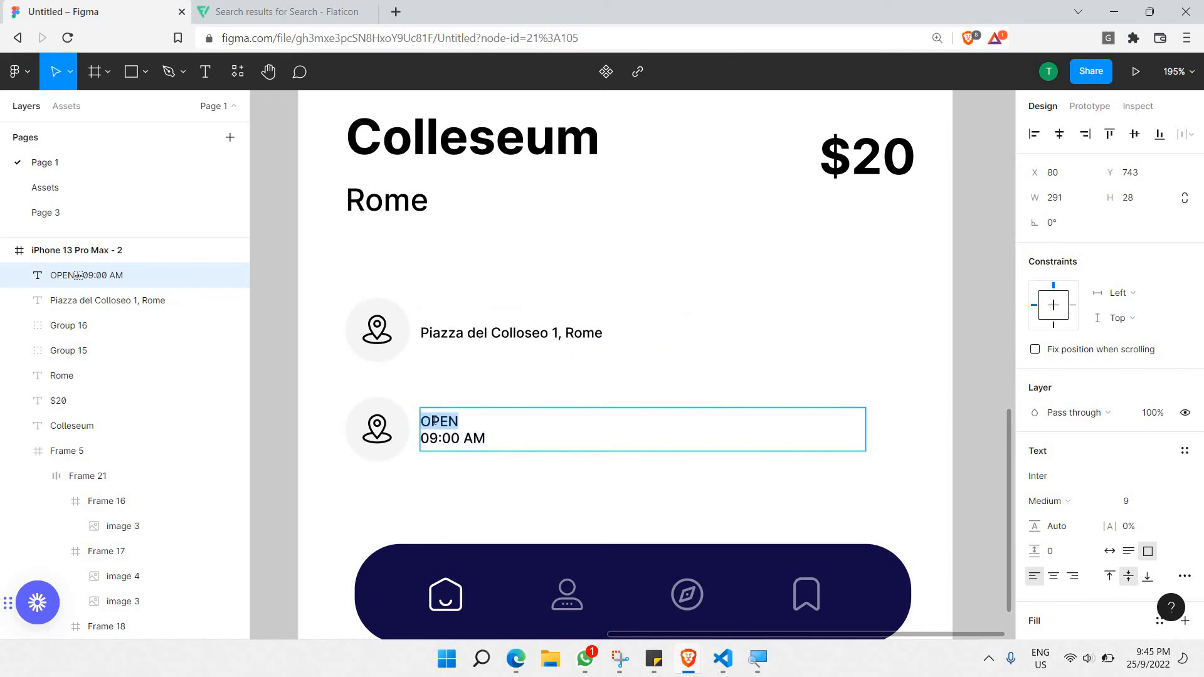
triple_click(437, 436)
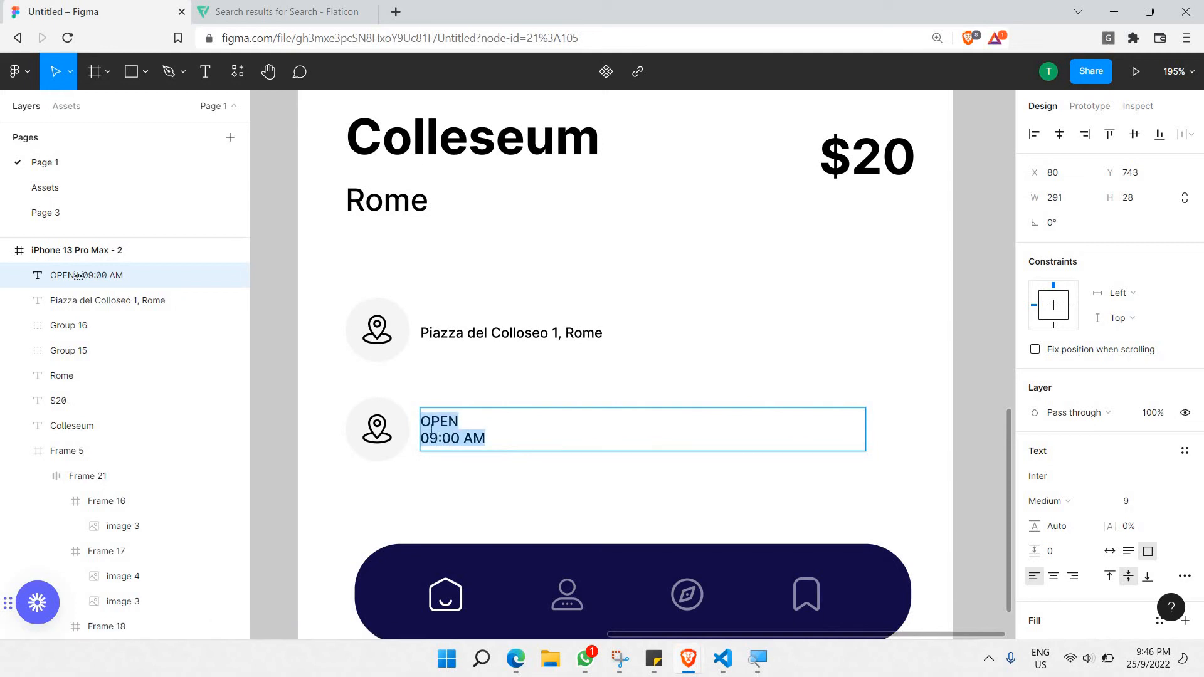
key(Escape)
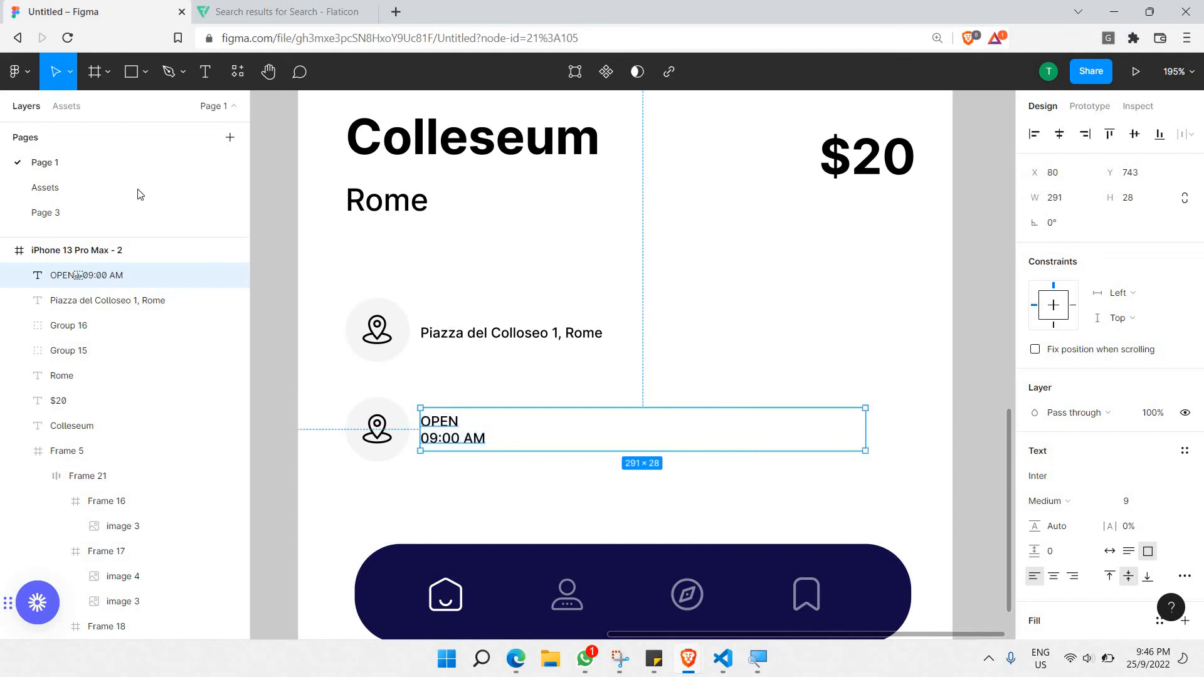
key(Escape)
Copy the clock icon from the Assets page and paste it into the lower pin group on Page 1.
click(136, 188)
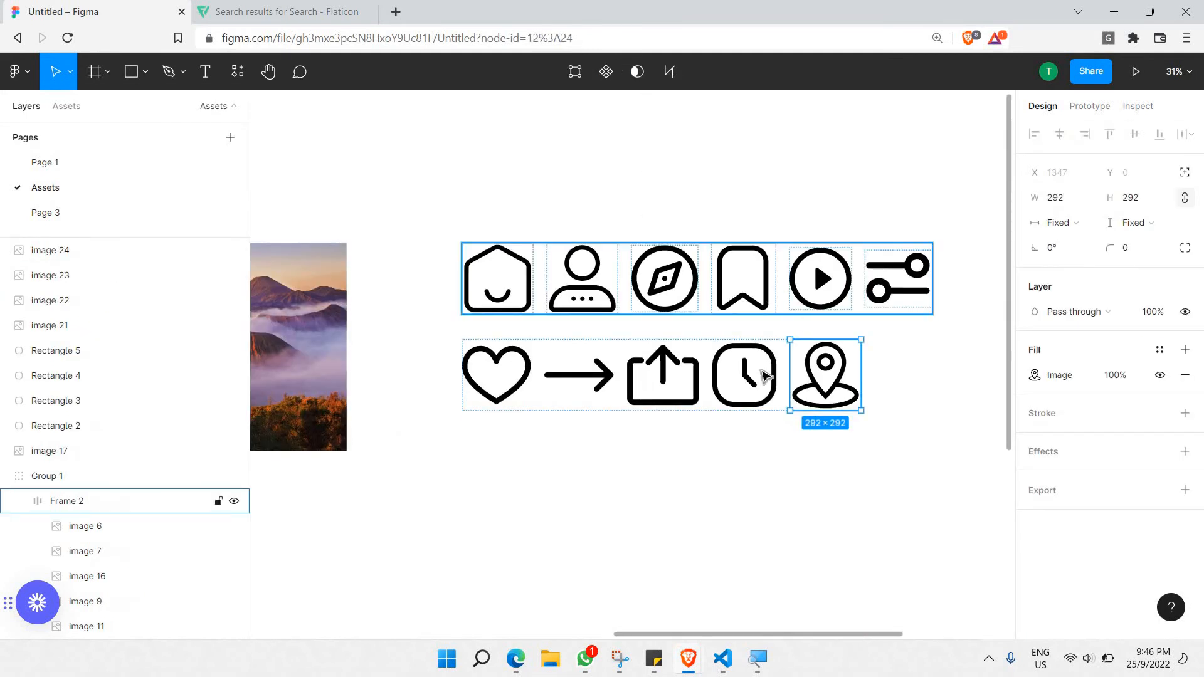
click(748, 380)
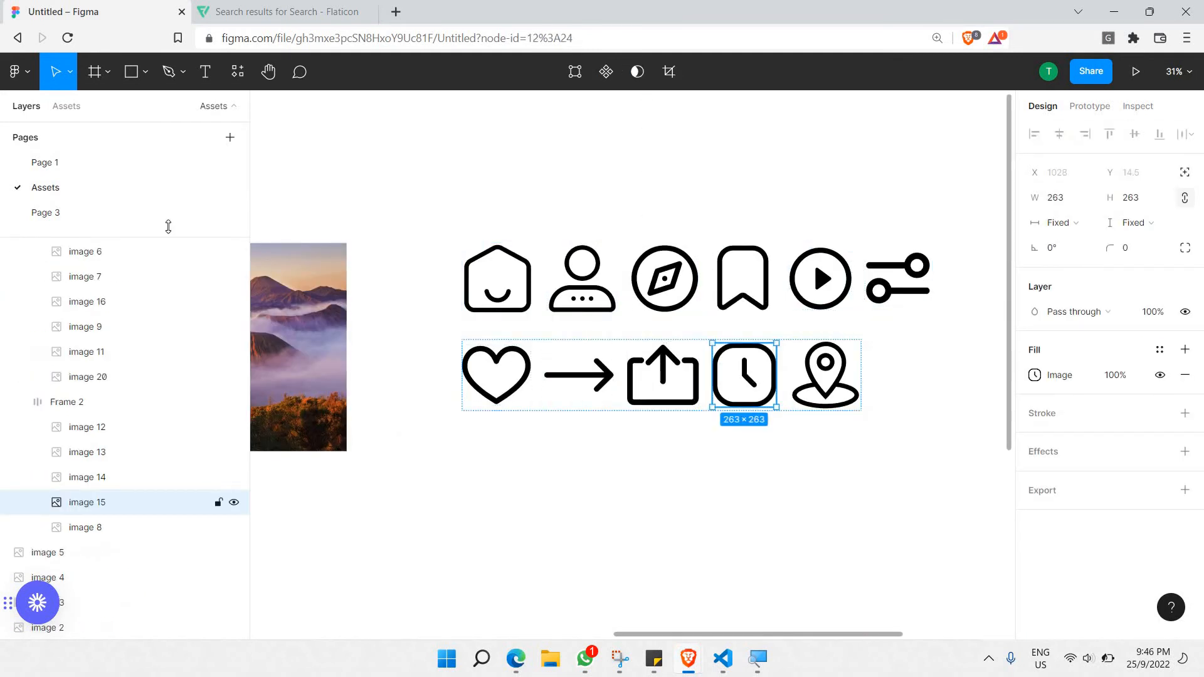
click(123, 162)
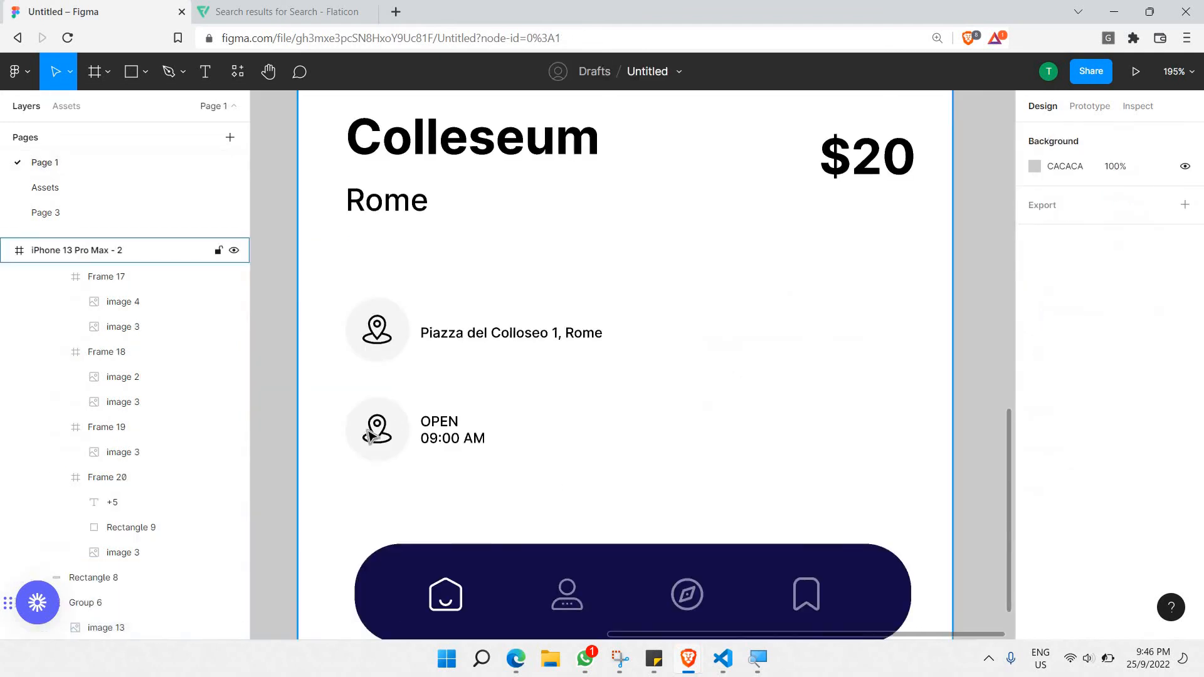
click(370, 435)
key(ctrl+v)
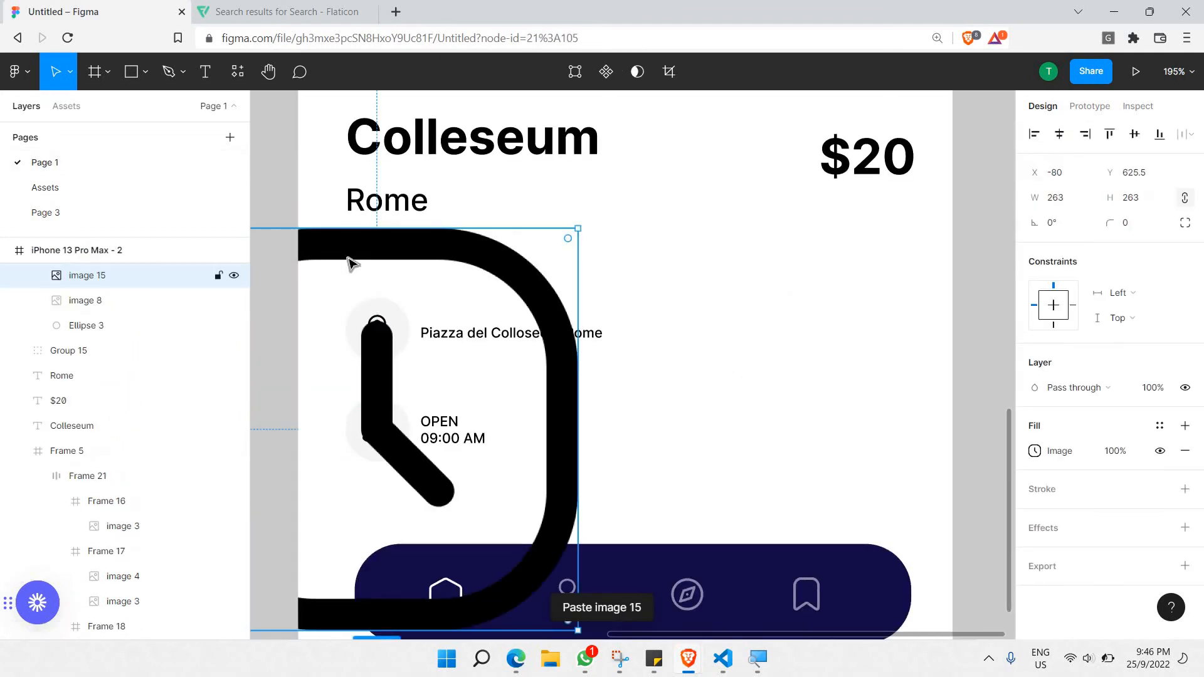
Scale the pasted clock icon down to 20 × 20 and centre it in the lower icon circle at X 42, Y 747.
scroll(357, 271, up, 2)
scroll(366, 279, down, 5)
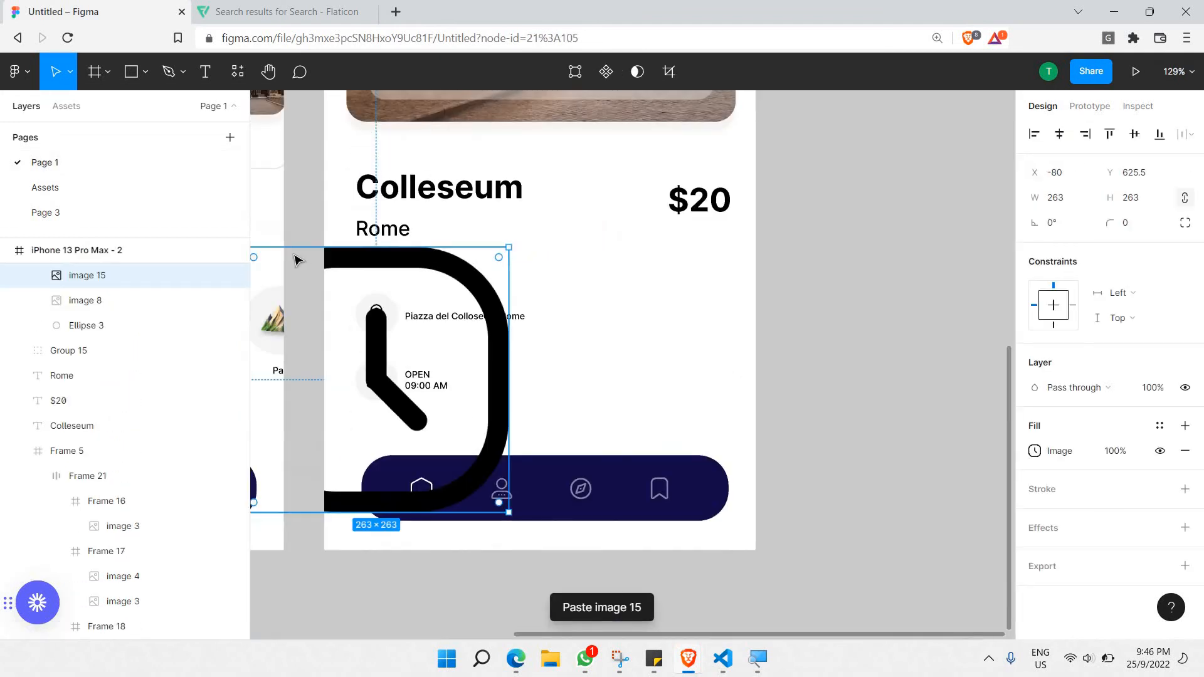
scroll(282, 251, left, 1)
drag(350, 303, 468, 418)
drag(531, 518, 410, 392)
scroll(393, 377, up, 10)
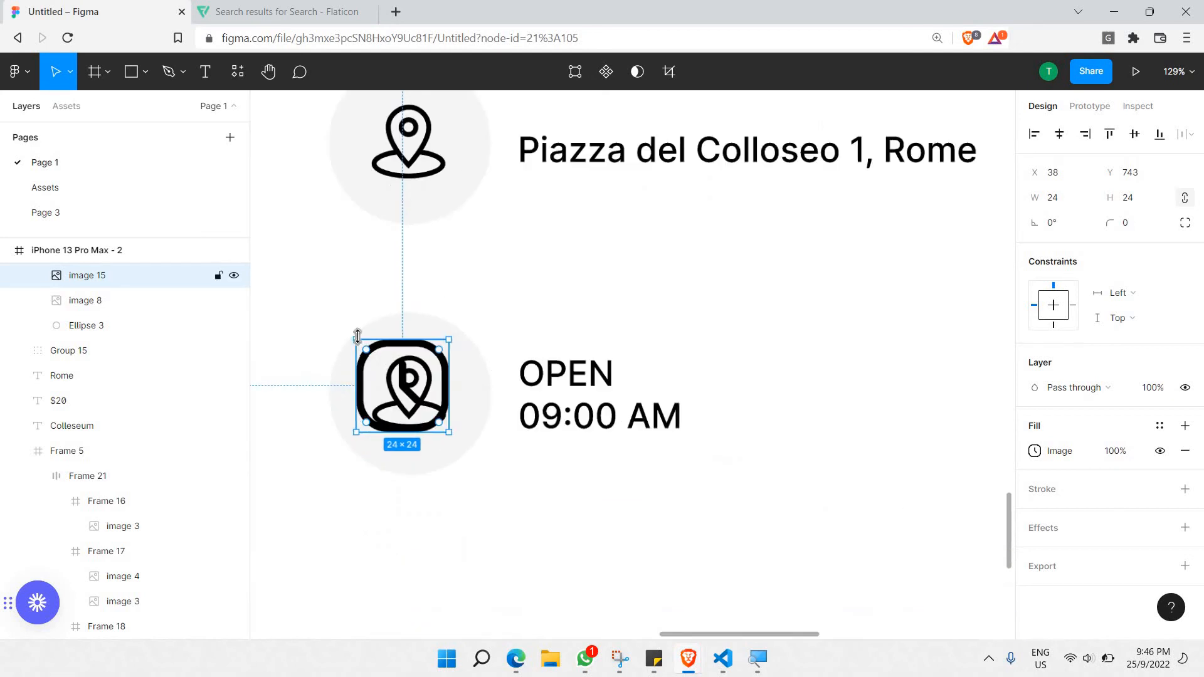
drag(362, 346, 415, 379)
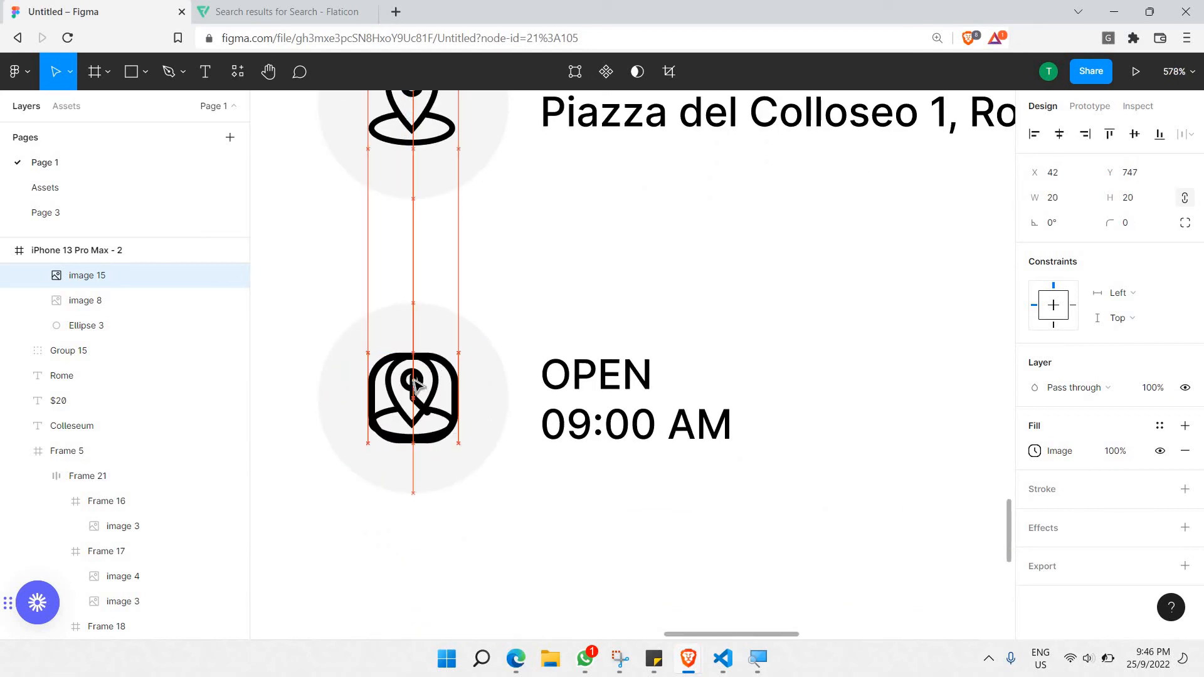
Delete the pin icon overlapping the clock in the lower icon circle.
click(173, 310)
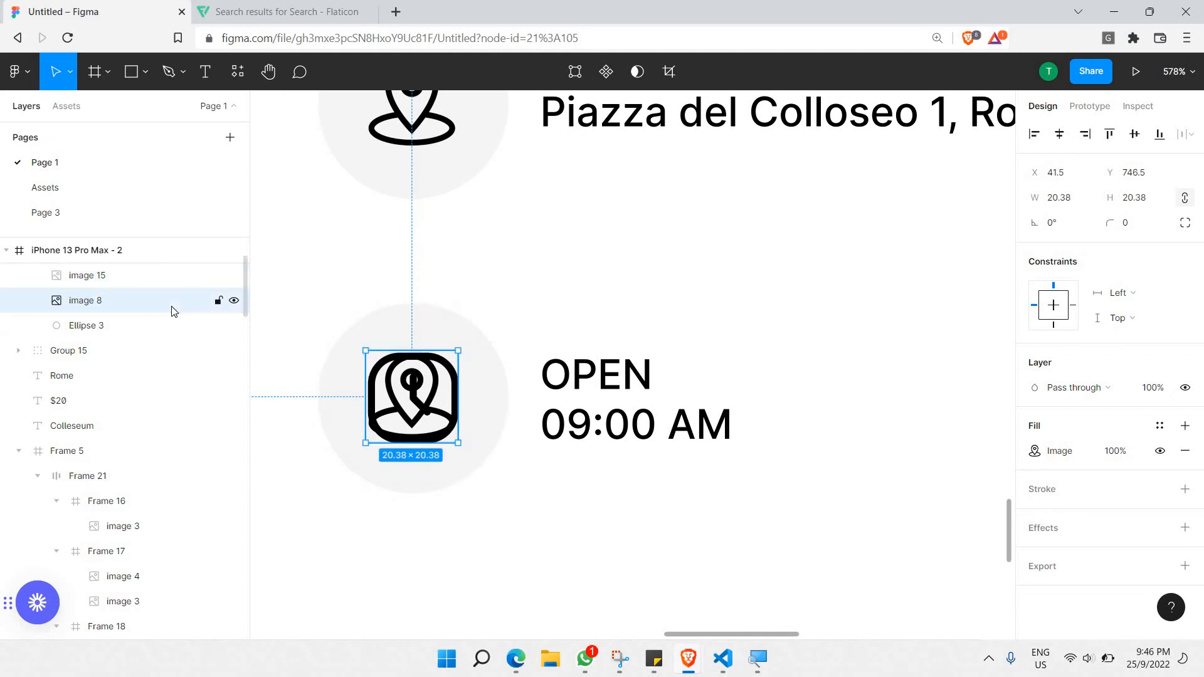
key(Delete)
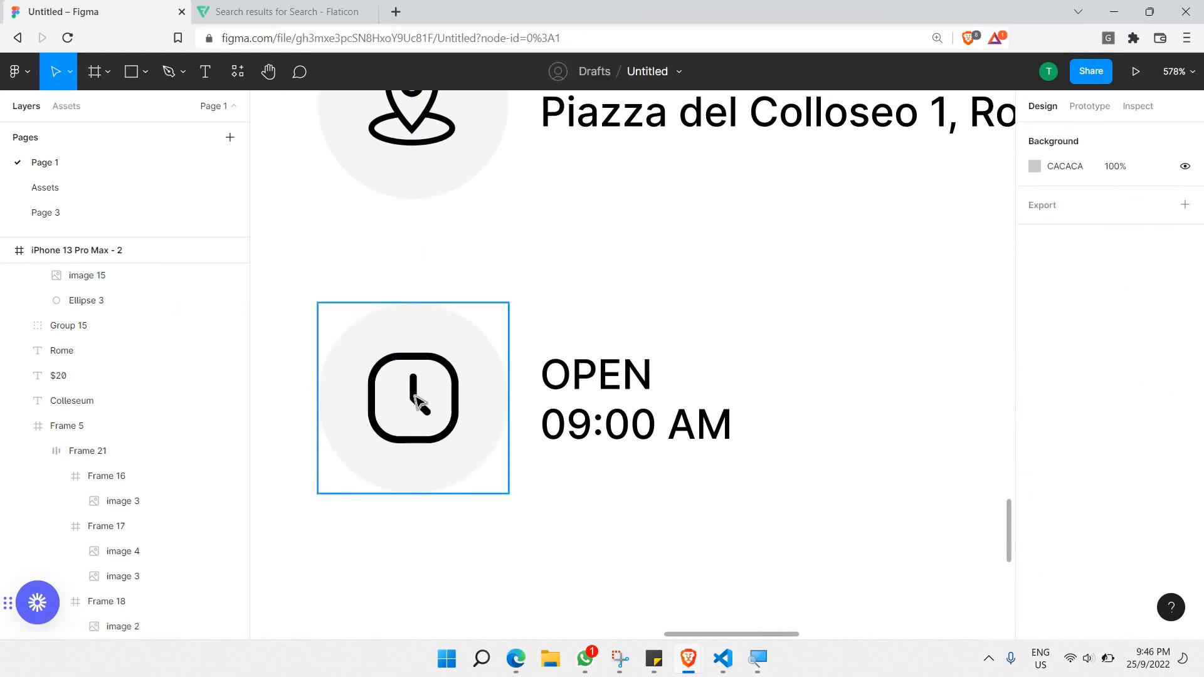
scroll(417, 383, down, 3)
scroll(417, 384, down, 10)
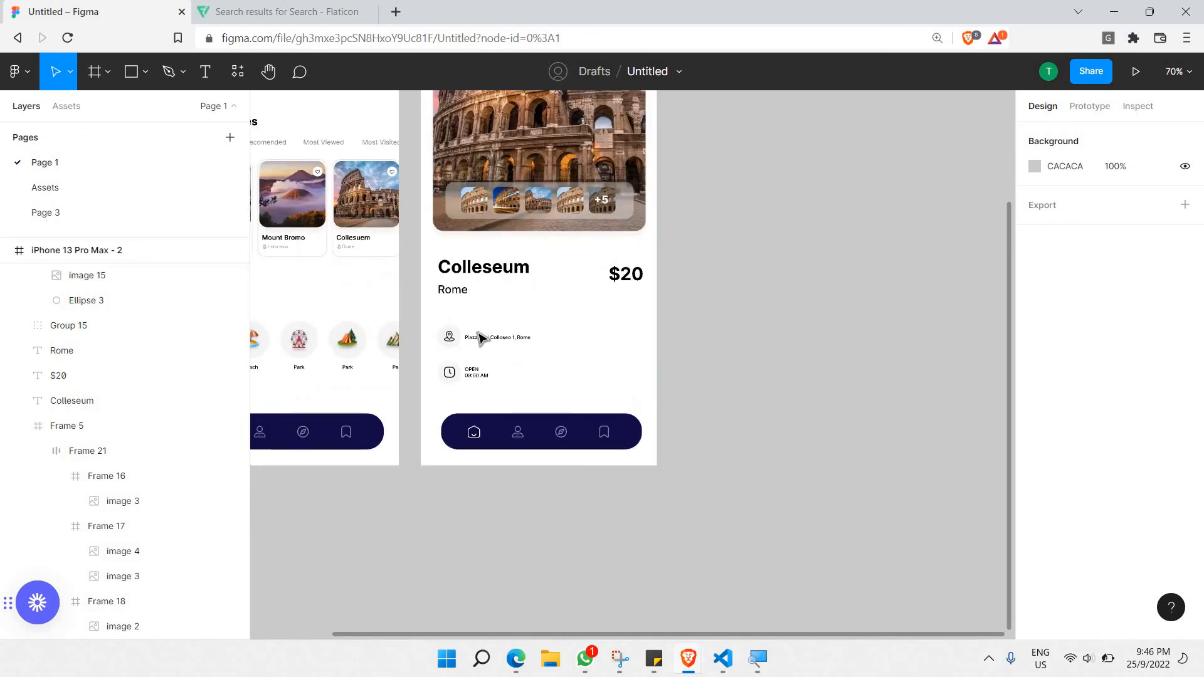
Group the address and opening-time rows with their icons and move the group up to Y 651.
scroll(500, 334, up, 5)
click(454, 344)
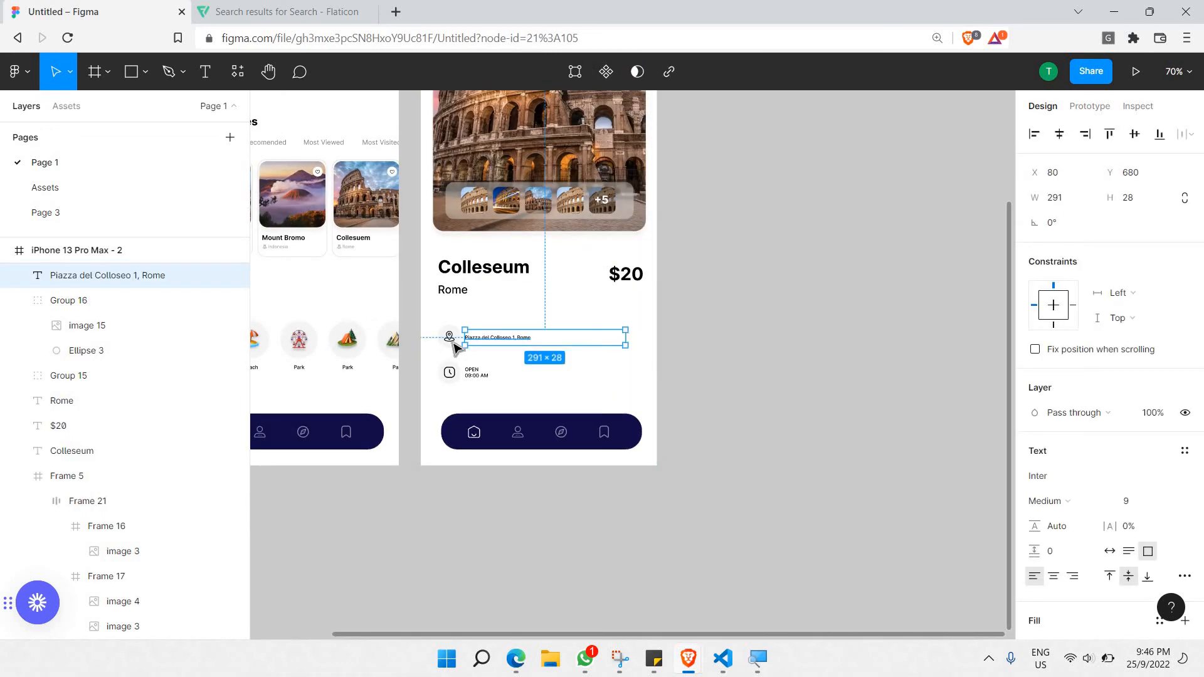
shift+click(454, 375)
shift+click(471, 374)
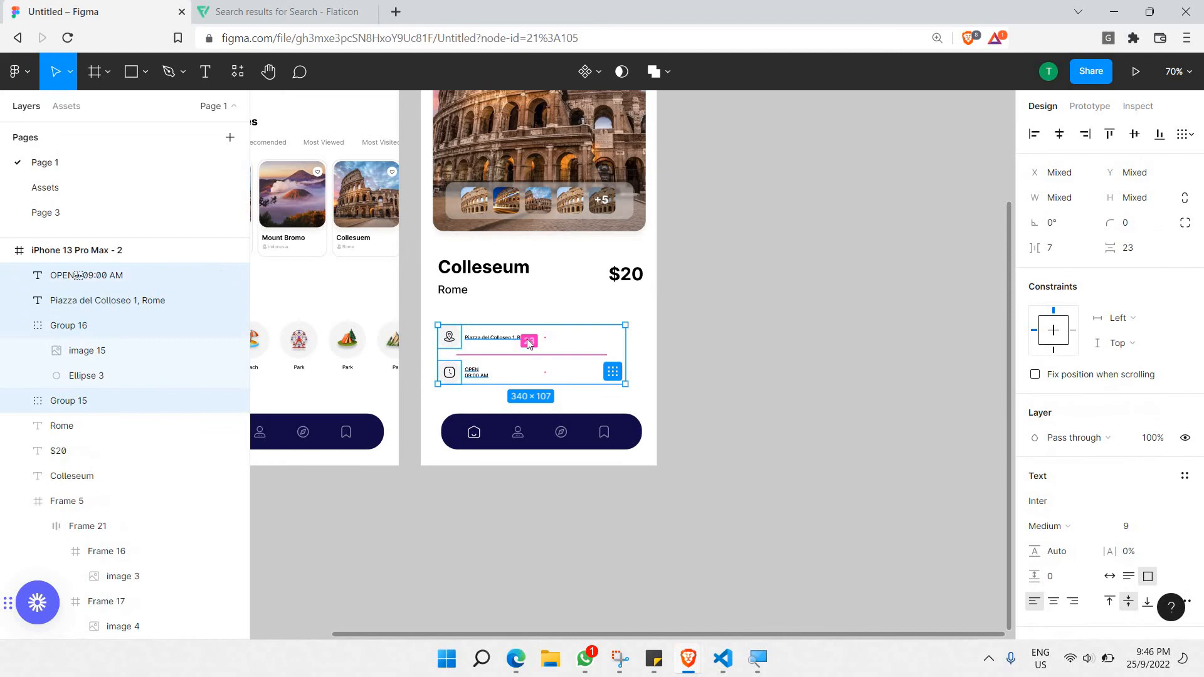
right_click(528, 343)
click(599, 333)
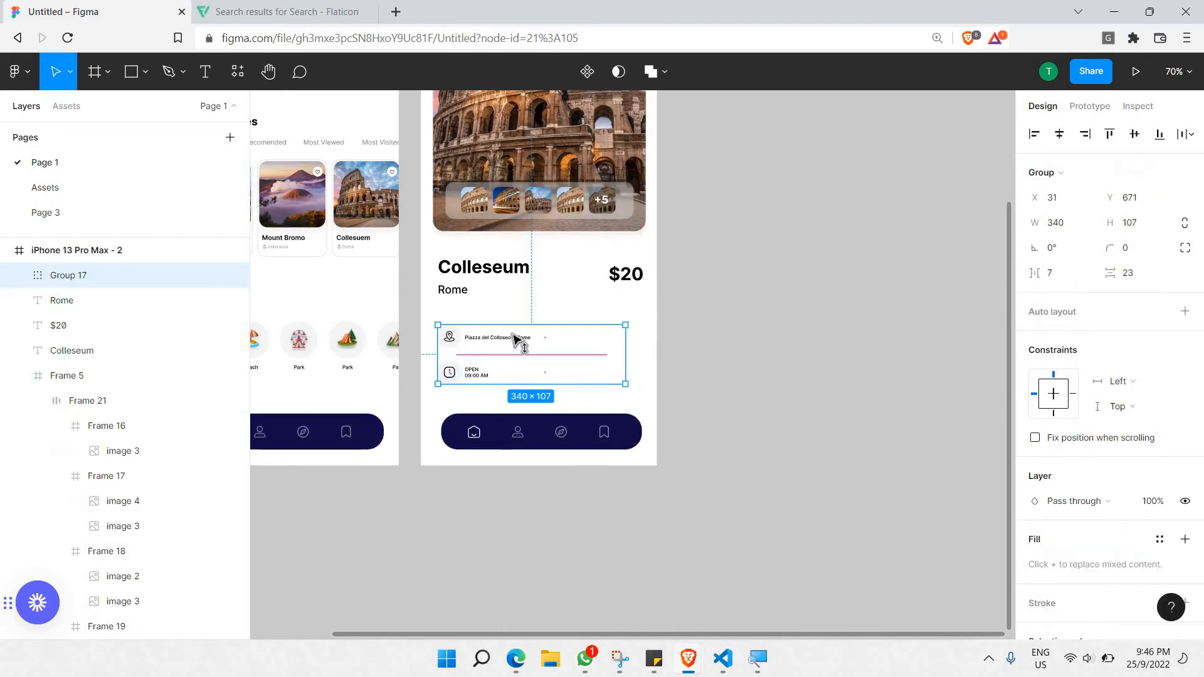
drag(515, 340, 516, 321)
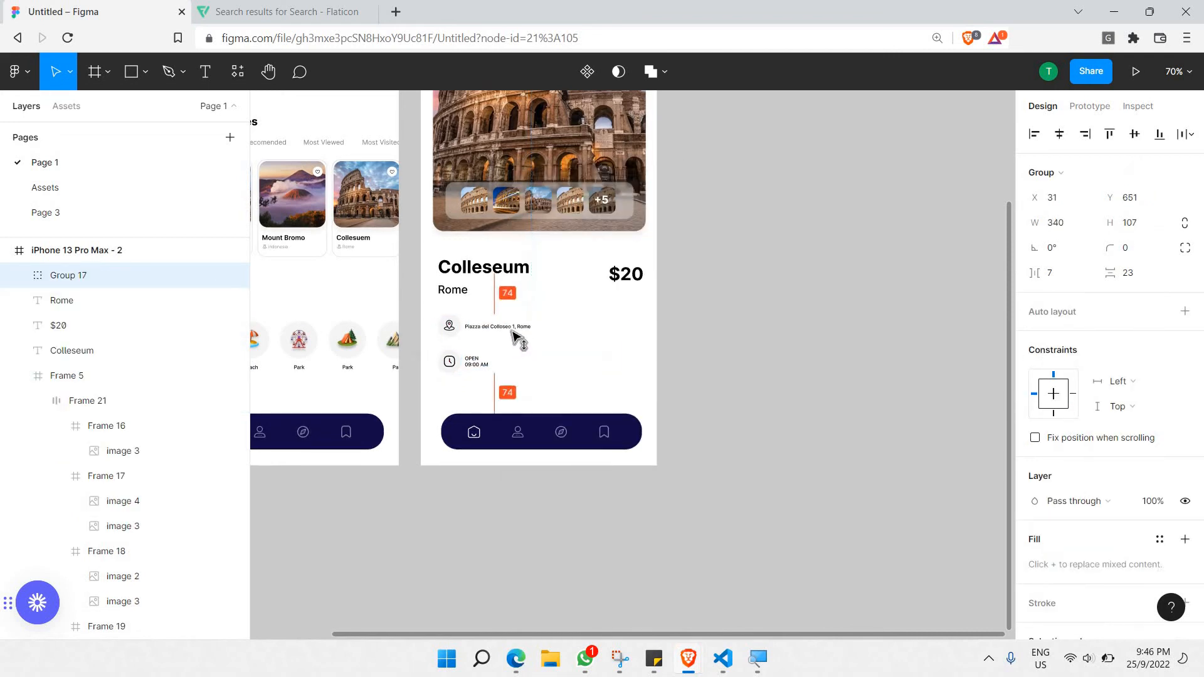
click(718, 400)
scroll(703, 361, down, 3)
scroll(623, 331, right, 1)
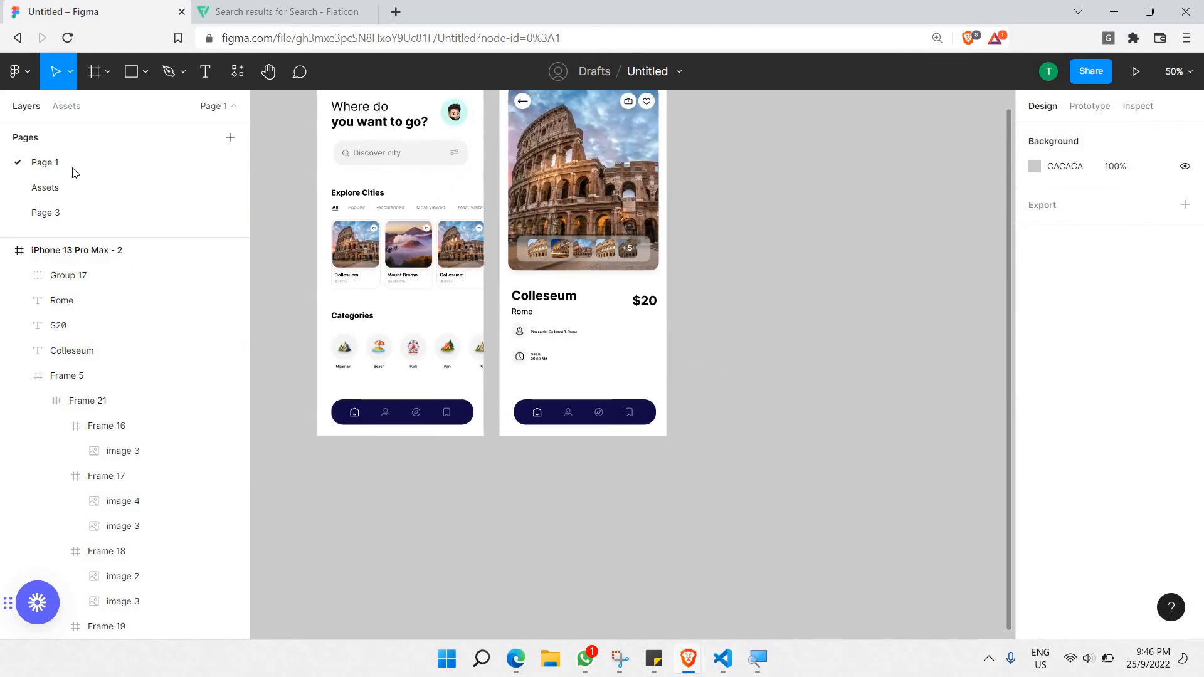
Duplicate the Colosseum photo frame and place the copy on the canvas over the lower end of the detail screen.
click(605, 224)
key(ctrl+alt+v)
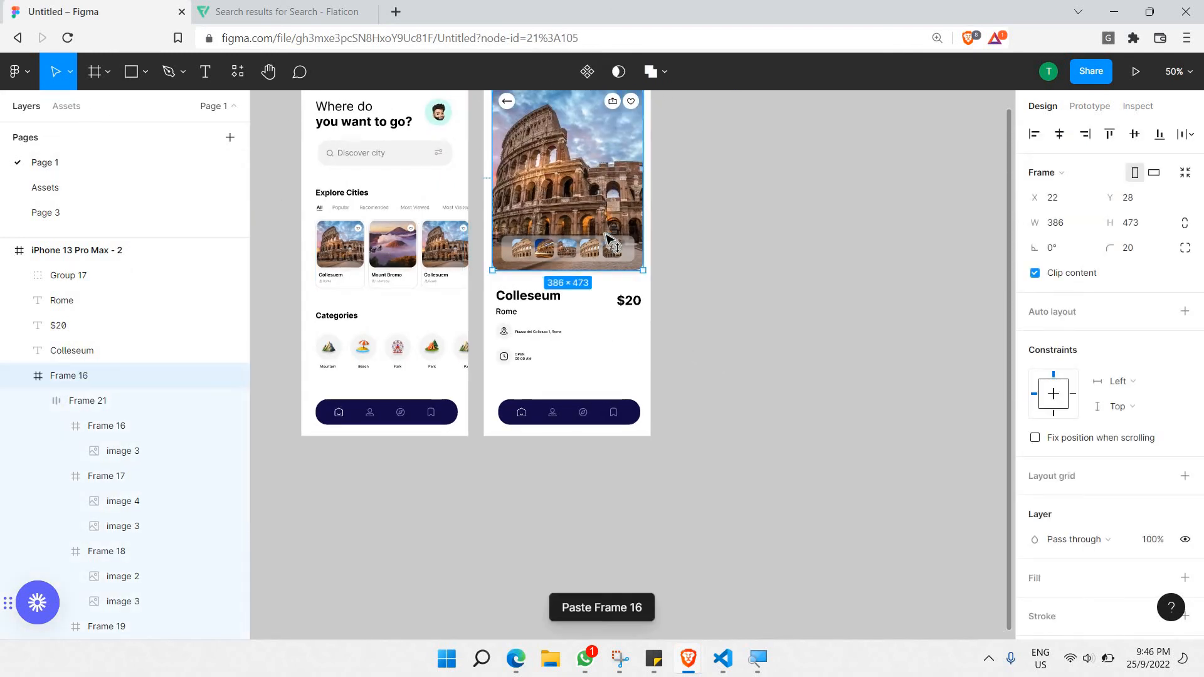
drag(612, 242, 600, 502)
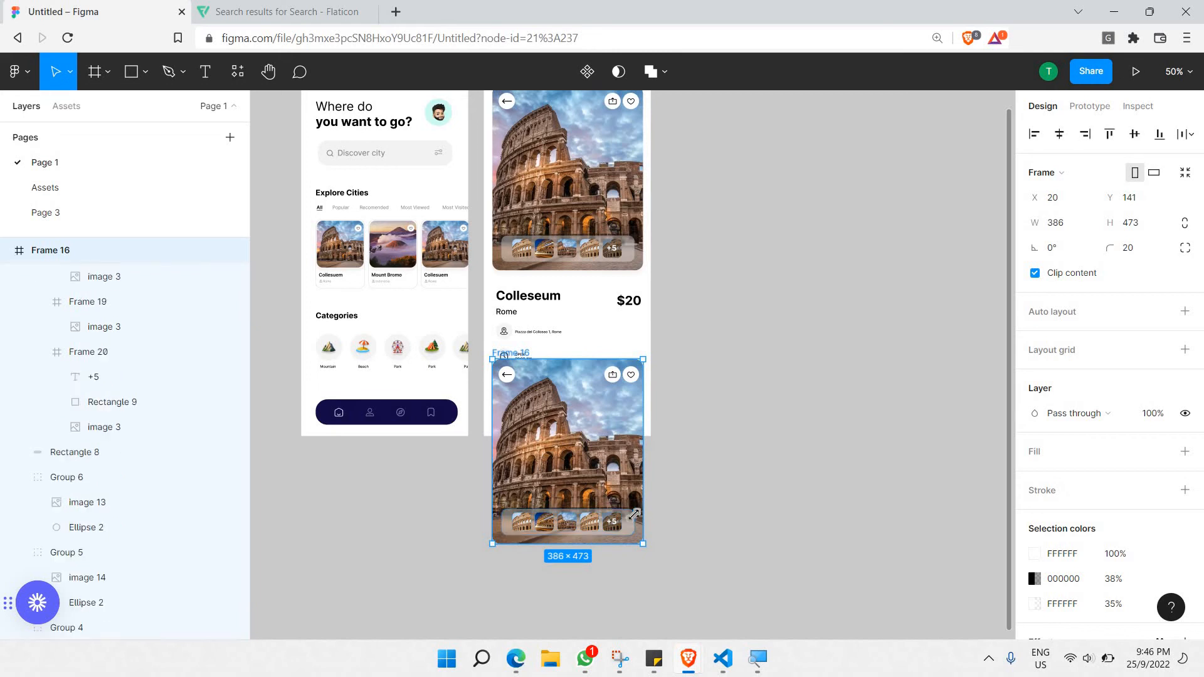
Delete the translucent thumbnail bar and its row of thumbnails from the copied photo frame.
click(633, 514)
key(Delete)
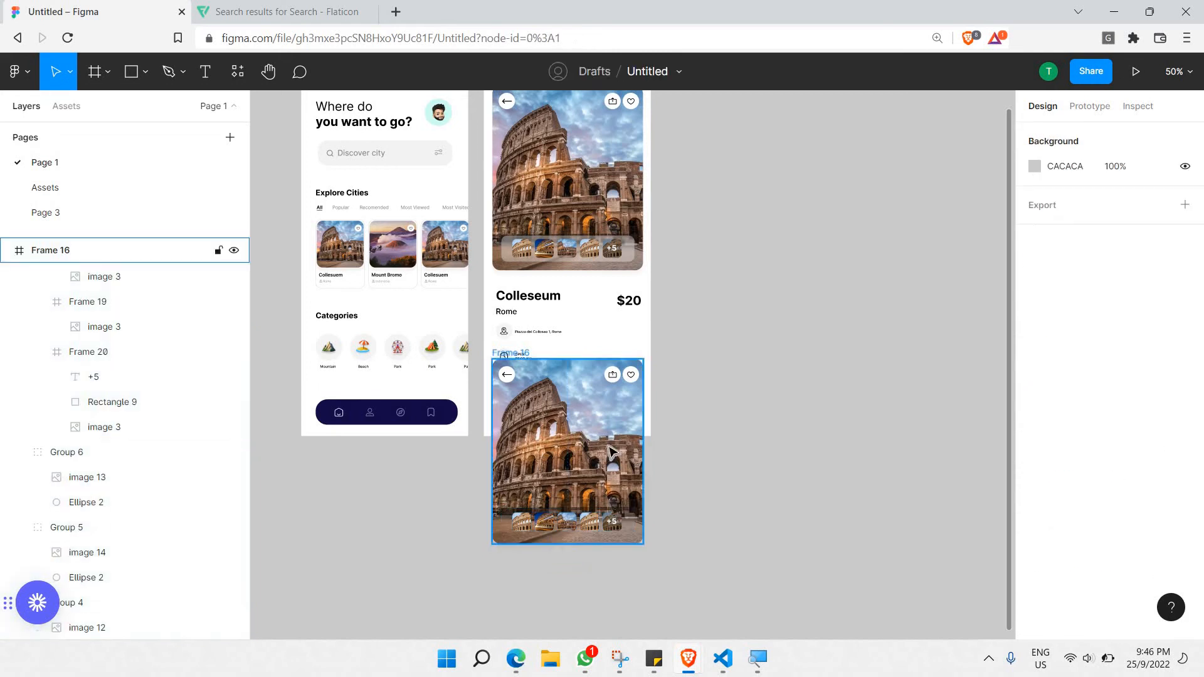
click(522, 499)
scroll(527, 530, up, 5)
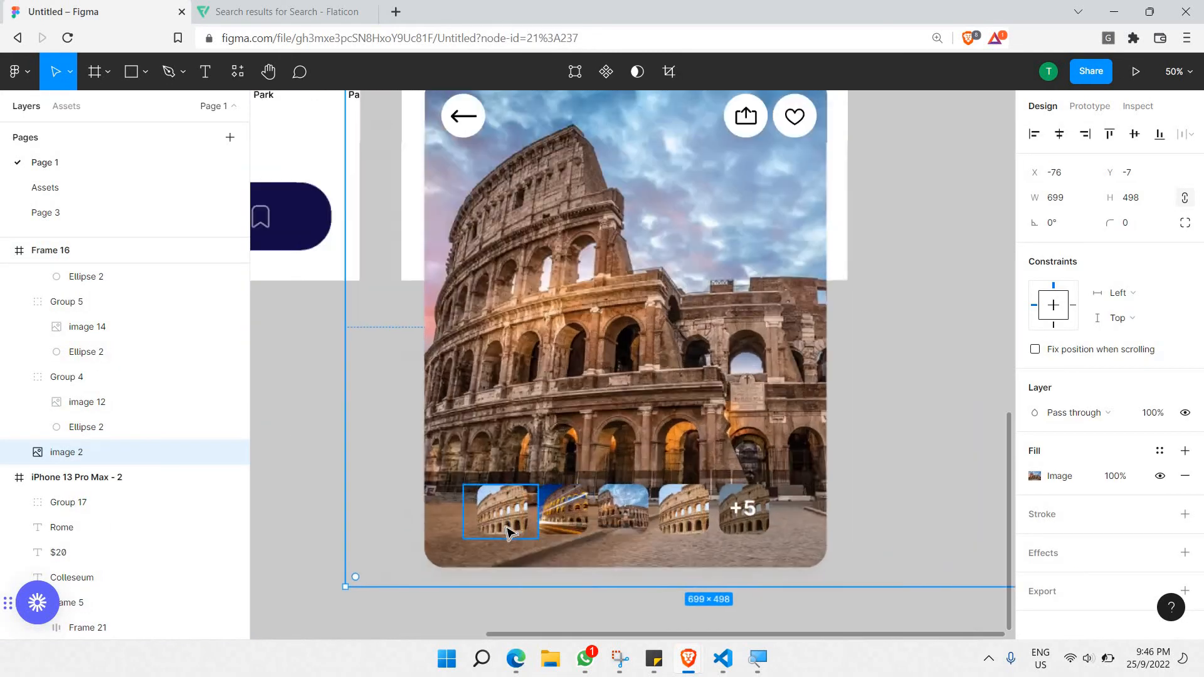
scroll(521, 531, up, 3)
click(566, 527)
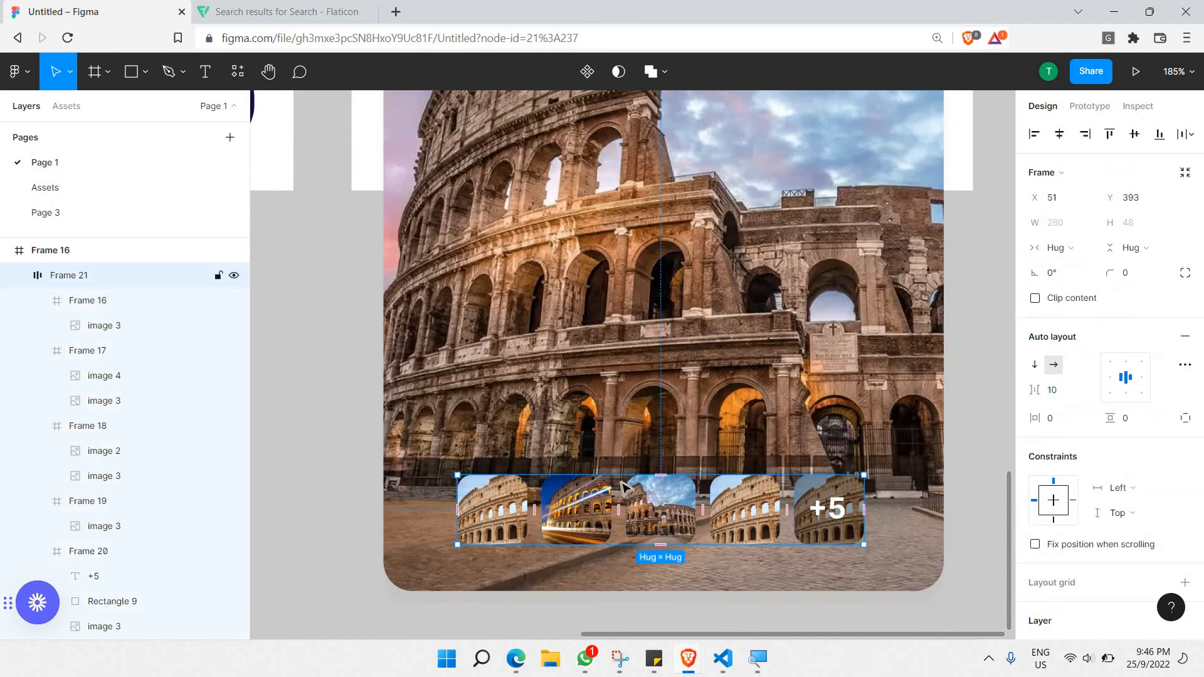
key(Delete)
scroll(617, 483, down, 5)
Shorten the copied photo frame to 386 × 189.
click(638, 520)
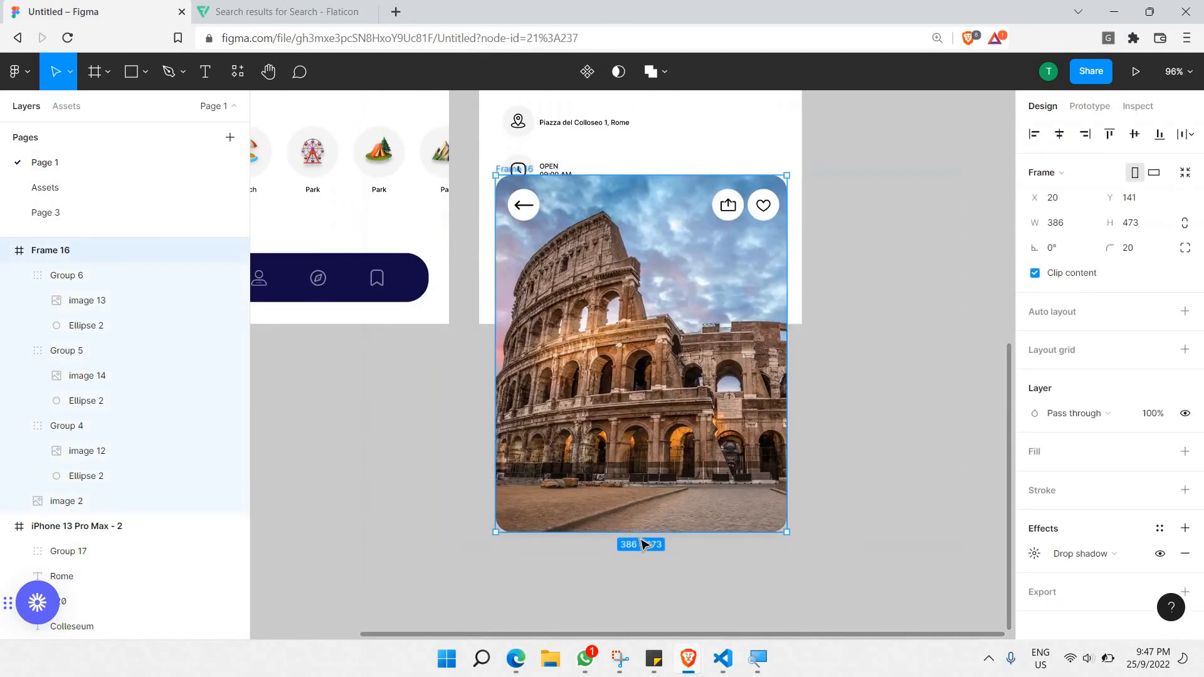
drag(648, 458, 628, 317)
drag(666, 262, 667, 288)
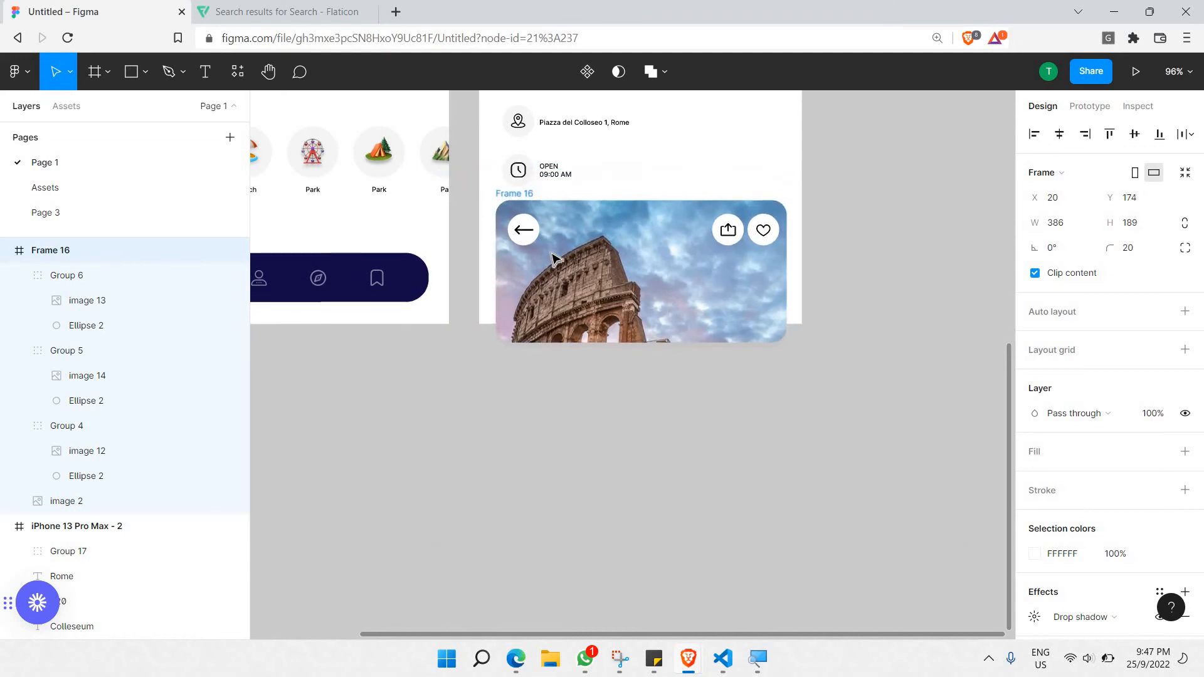
Delete the back, share and heart buttons from the copied photo frame.
click(526, 230)
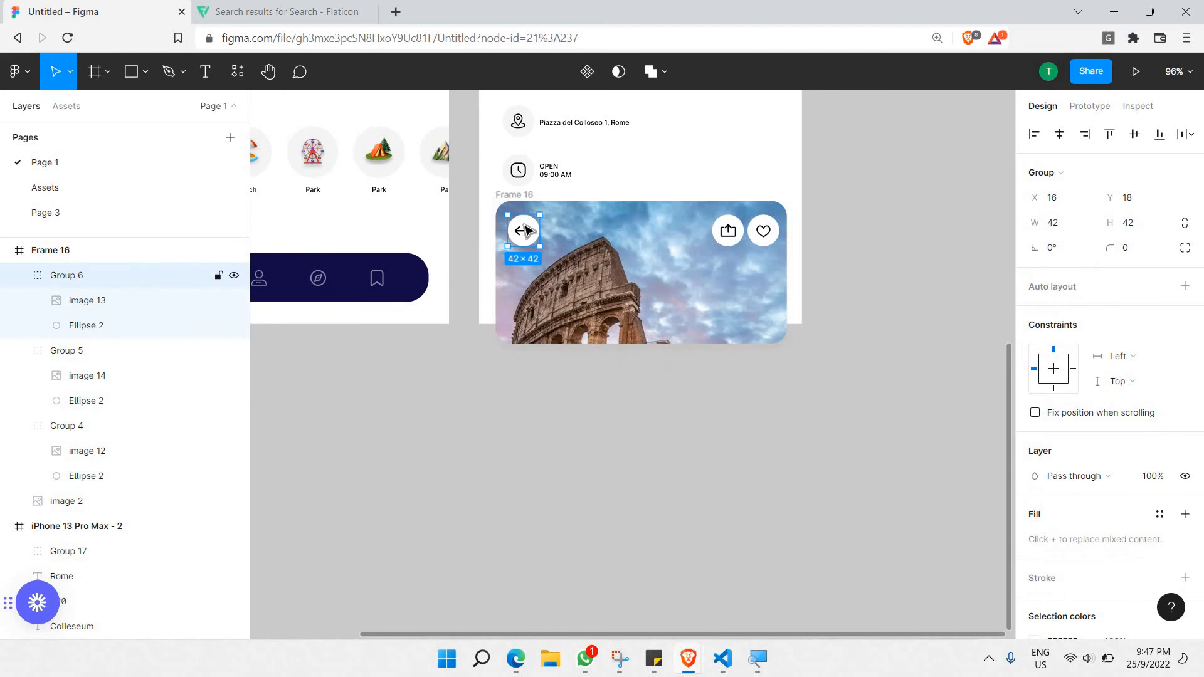
key(Delete)
click(735, 237)
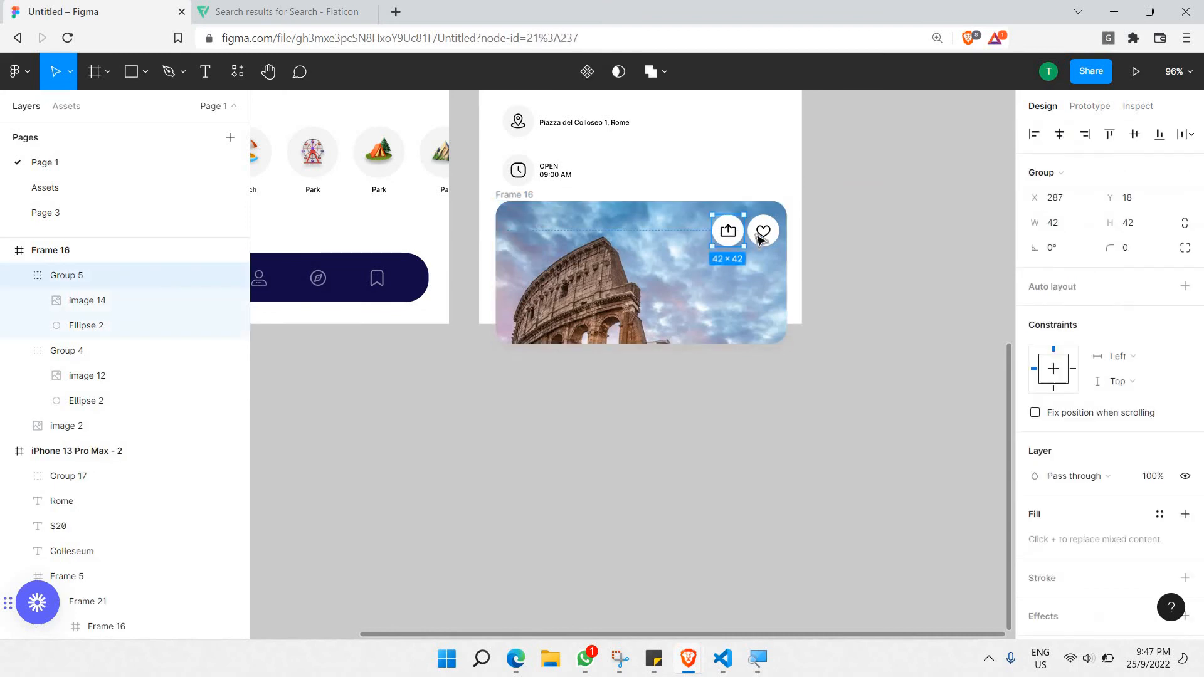
key(Delete)
click(760, 238)
key(Delete)
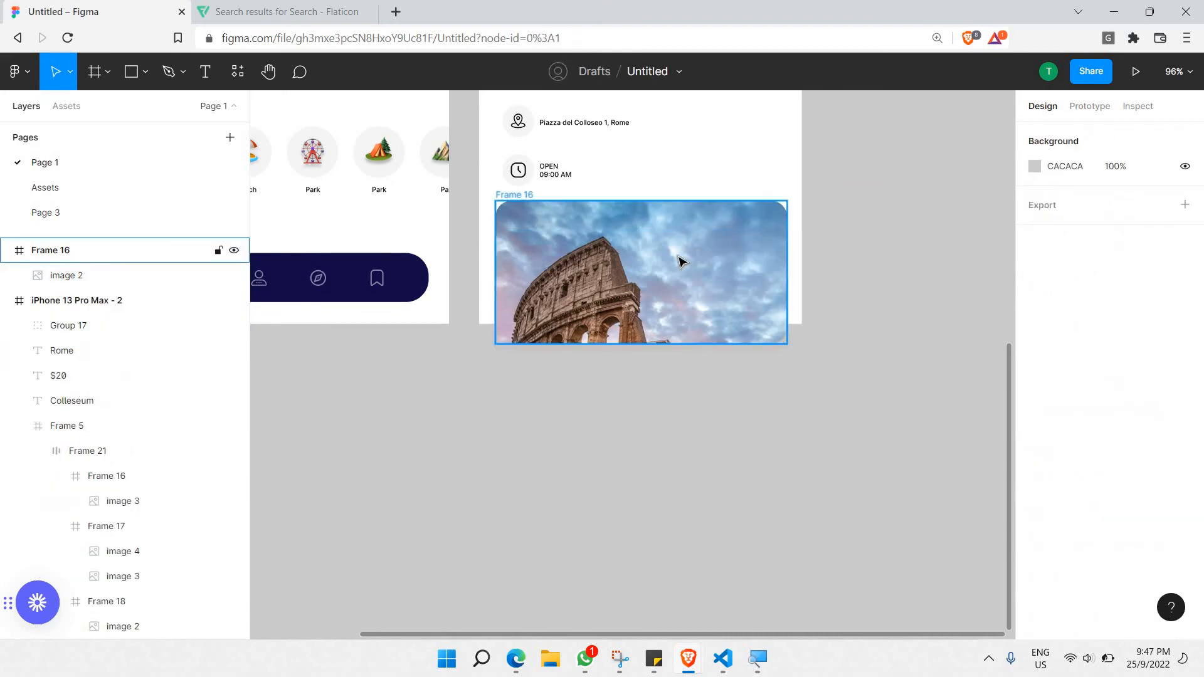
Send the shortened photo frame to the back and cut it from the canvas.
right_click(674, 323)
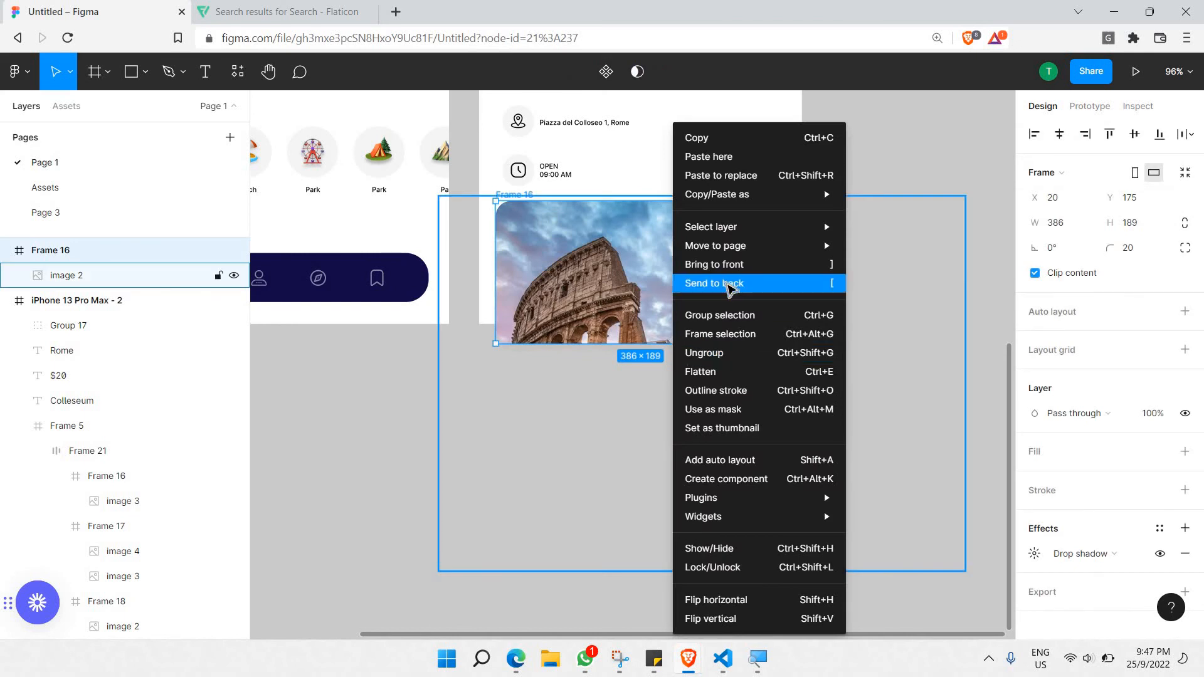
click(729, 285)
drag(728, 358, 667, 448)
key(Delete)
scroll(502, 244, up, 2)
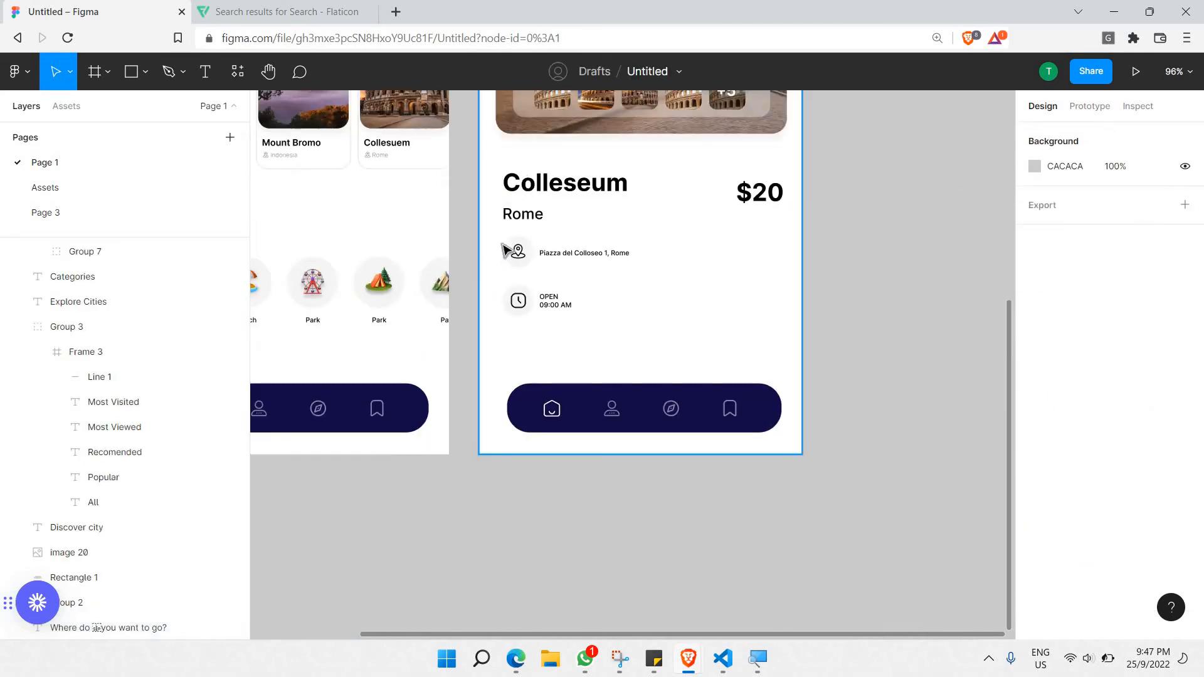
scroll(503, 251, down, 5)
scroll(514, 188, up, 4)
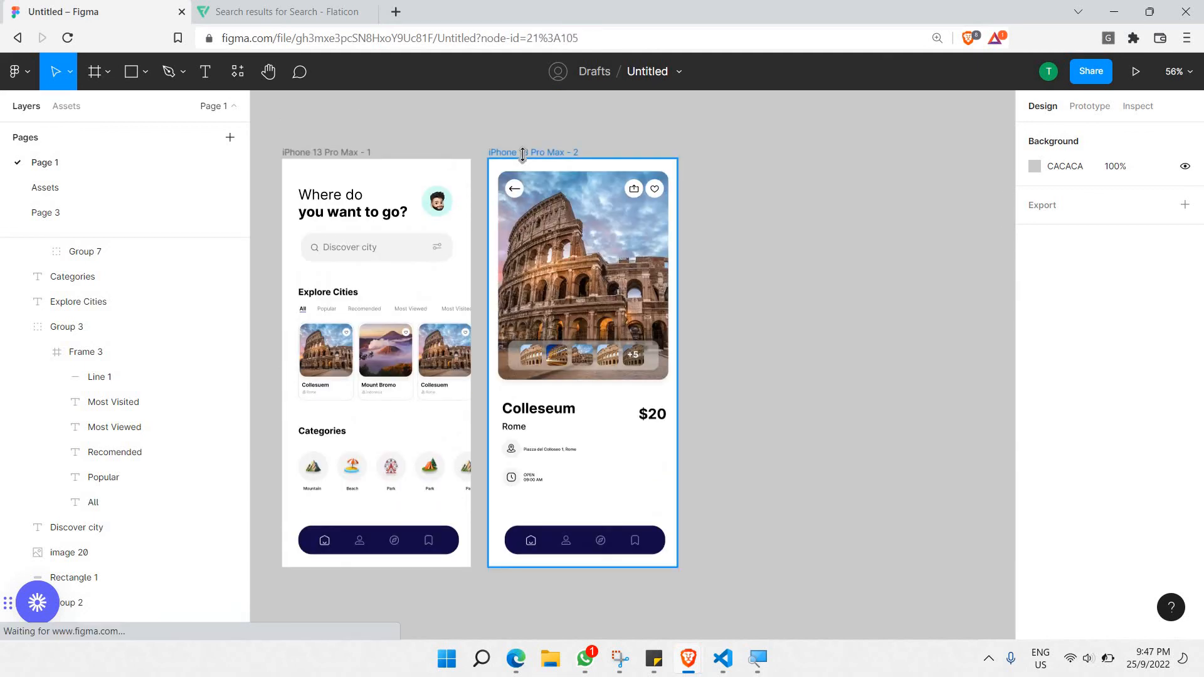
Paste the photo frame into iPhone 13 Pro Max - 2 at about X 26, Y 770 and send it behind the navigation bar.
click(523, 155)
key(ctrl+v)
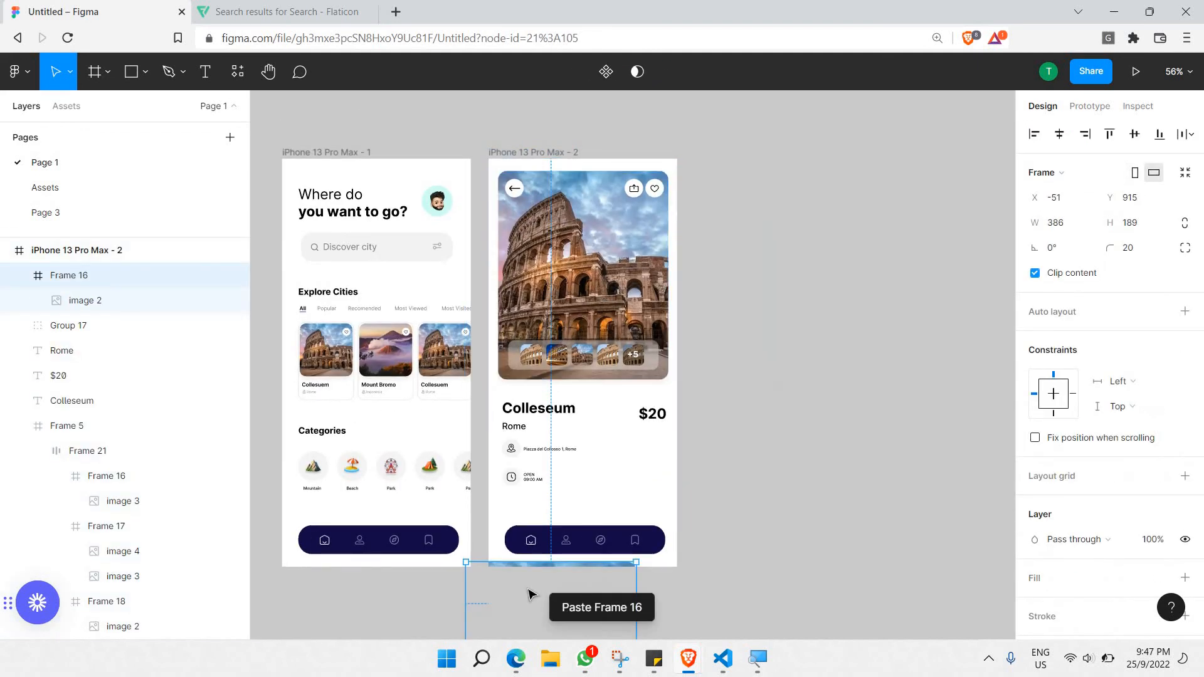
drag(548, 543, 560, 528)
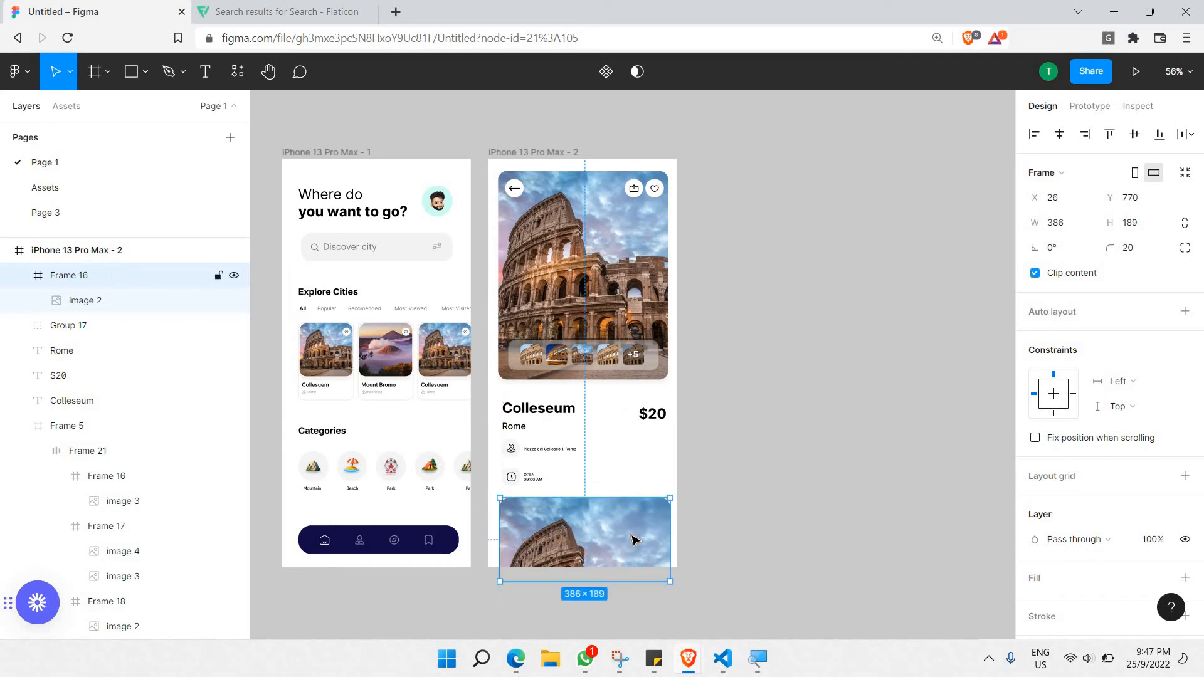
right_click(672, 397)
click(688, 280)
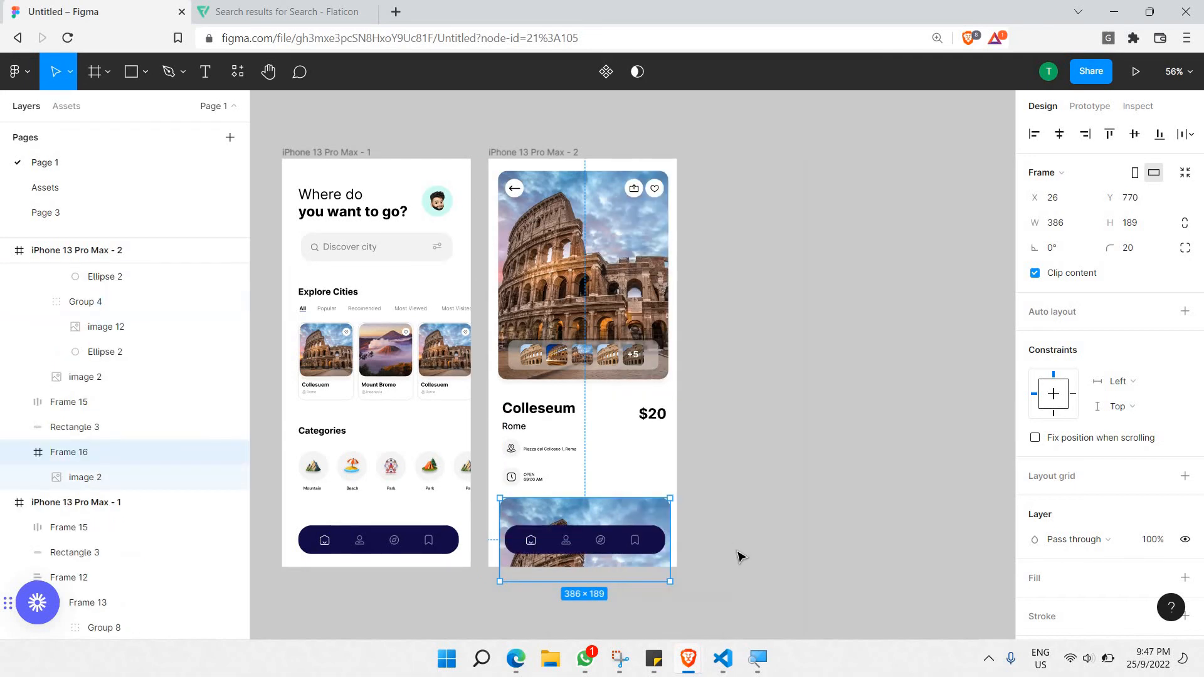
Check that Page 3 is empty and delete it from the file.
click(55, 212)
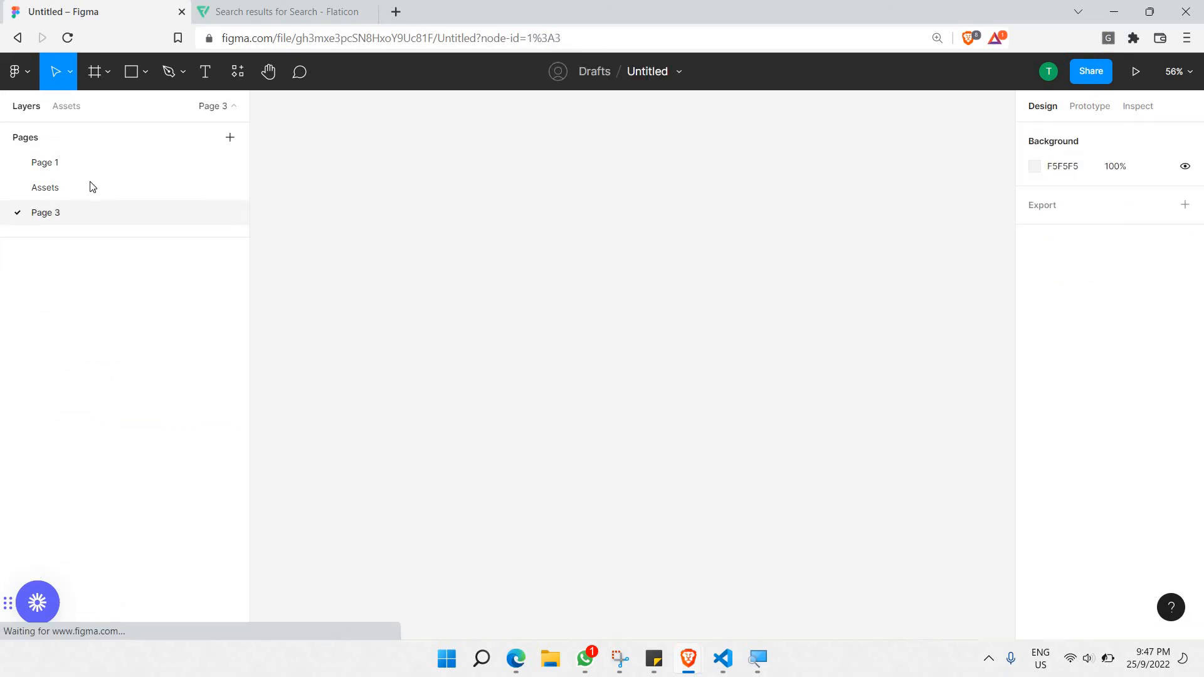
click(88, 187)
right_click(74, 214)
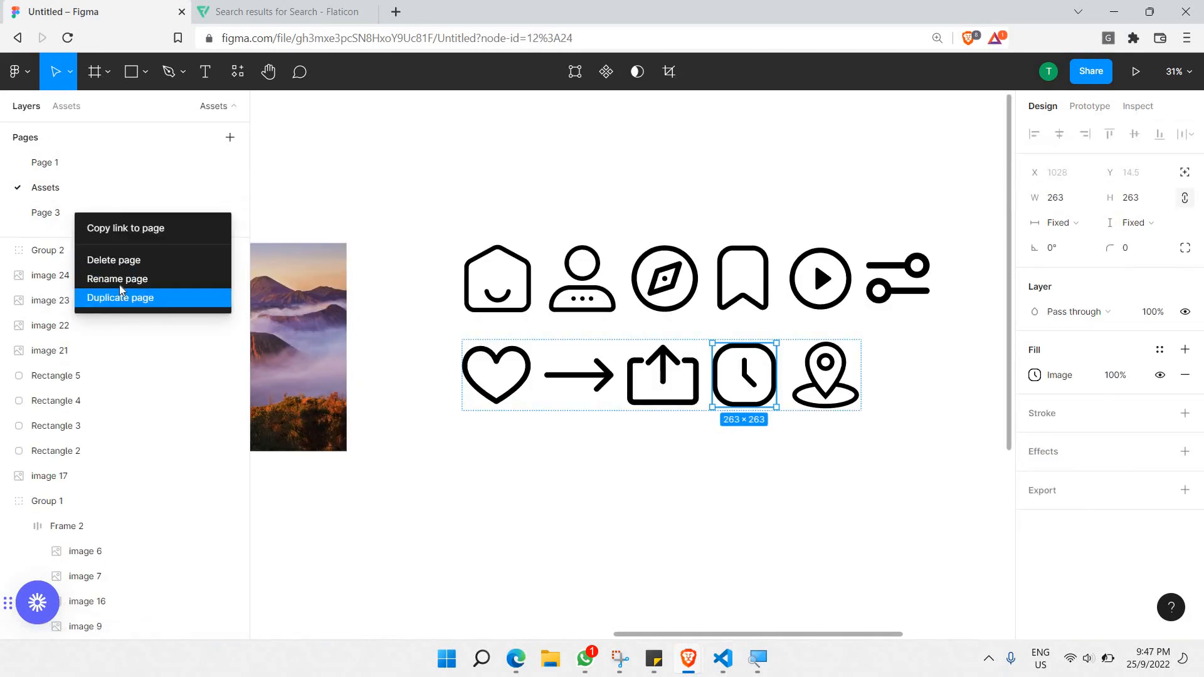
click(102, 277)
click(75, 226)
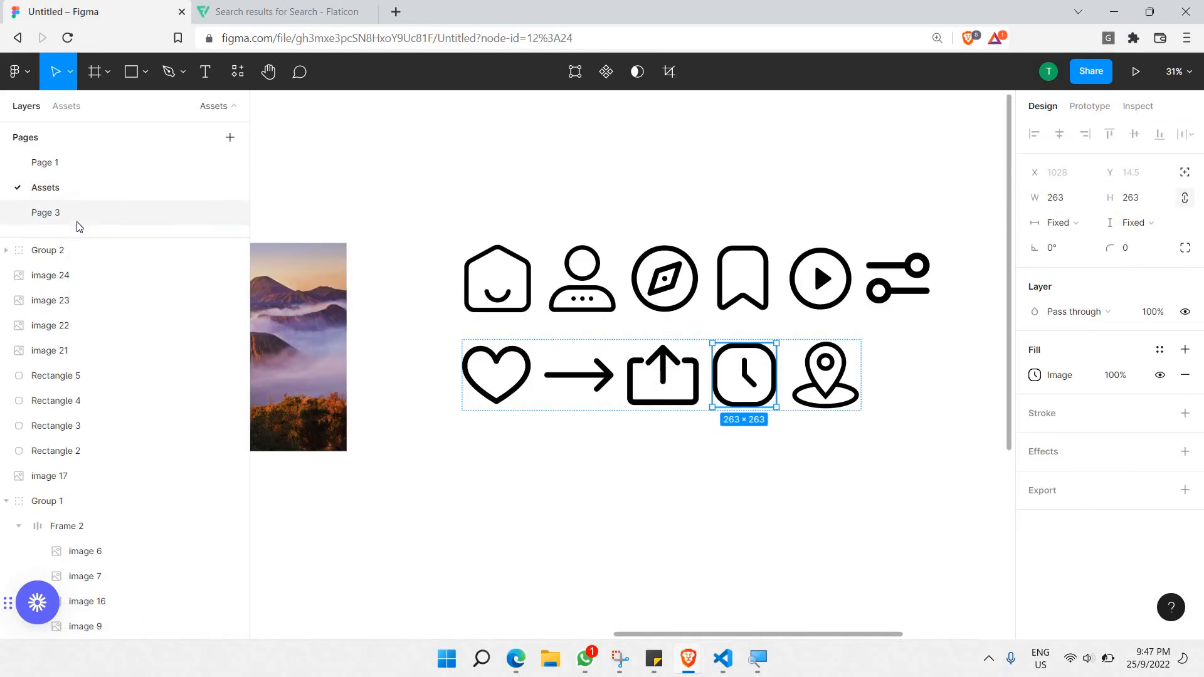
right_click(80, 216)
click(113, 262)
Copy the map image from the Assets page and paste it into the photo frame behind the navigation bar on Page 1.
scroll(678, 355, down, 3)
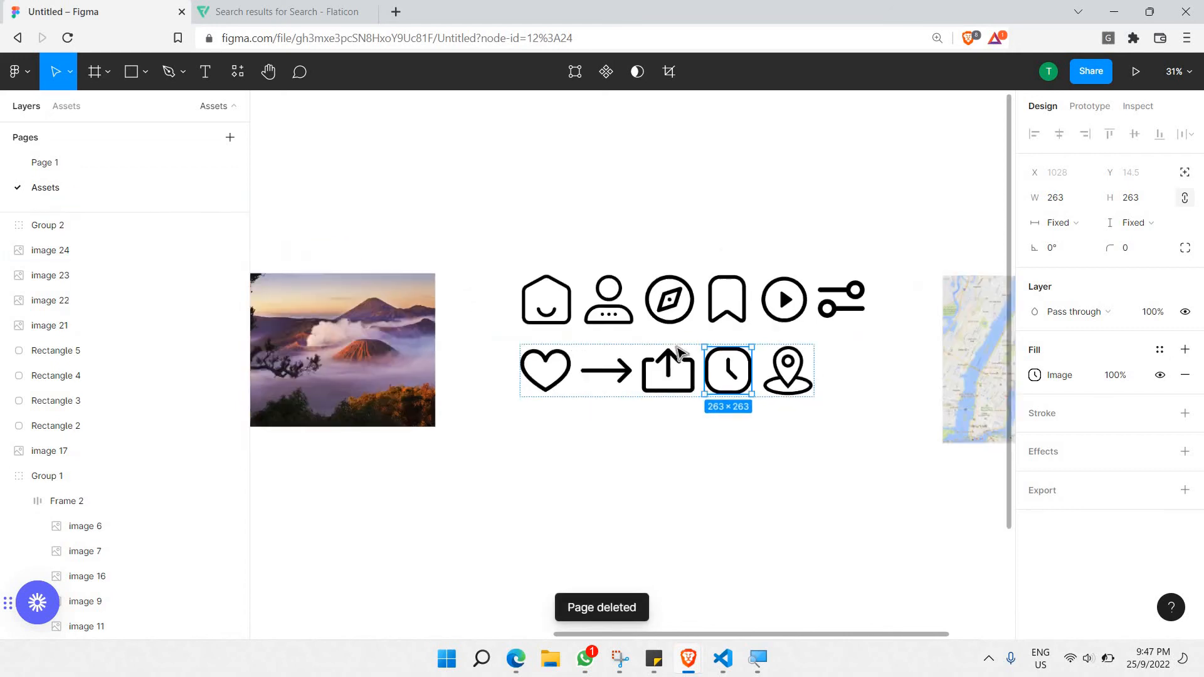
scroll(569, 333, right, 6)
scroll(556, 332, up, 3)
click(555, 337)
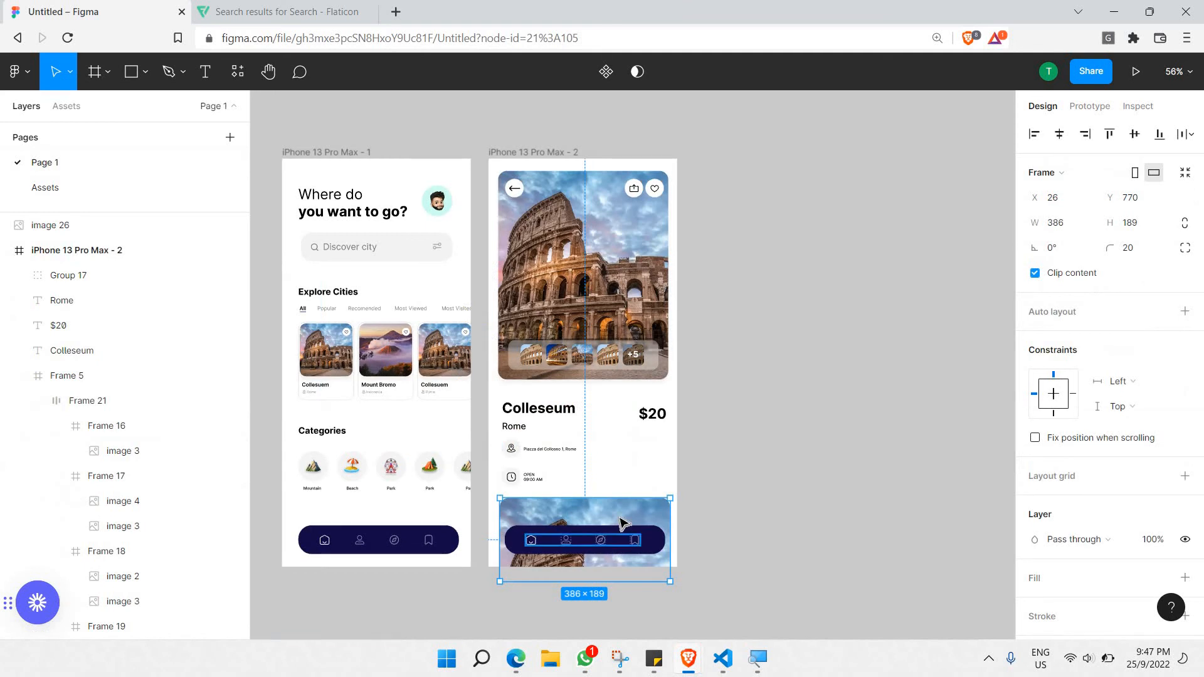
double_click(619, 519)
key(ctrl+v)
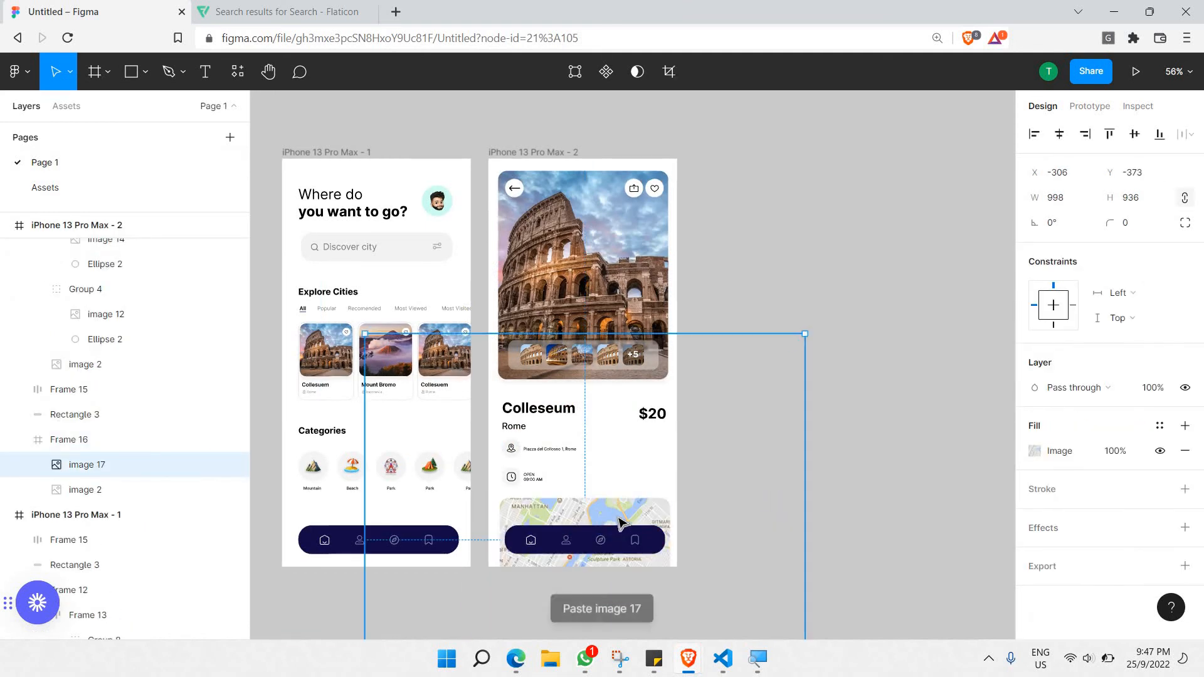
Scale the map image down to about 451 × 423 so it still covers its frame.
drag(393, 371, 508, 479)
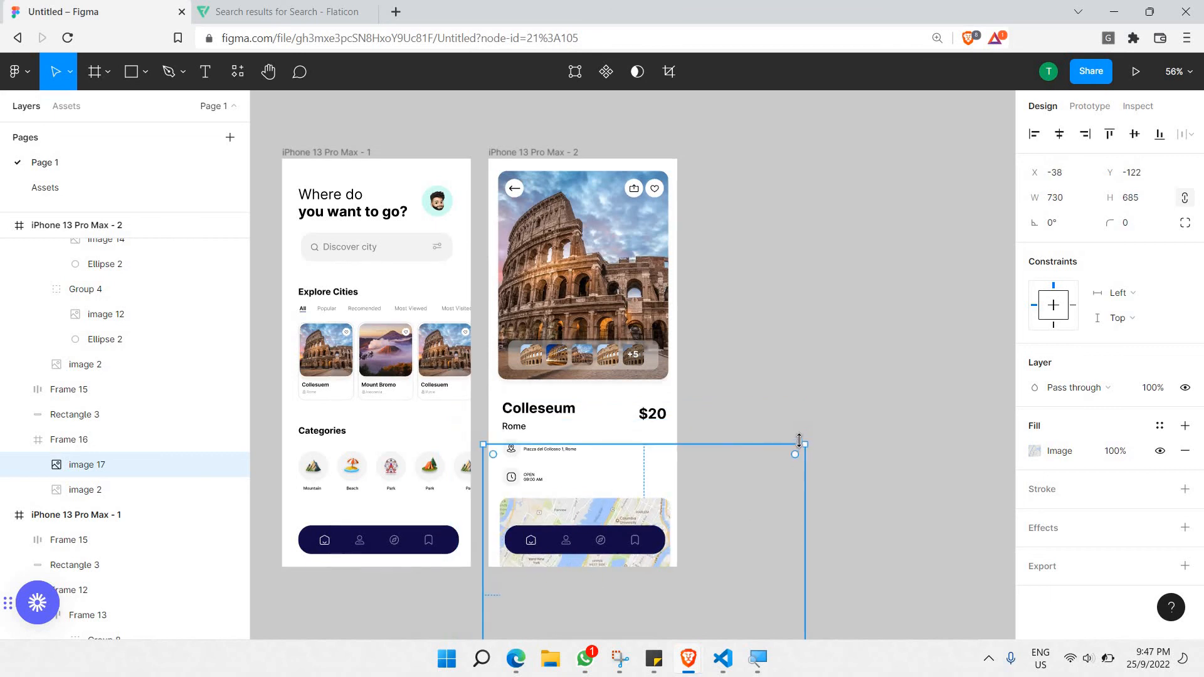
drag(705, 484, 680, 492)
scroll(775, 596, down, 3)
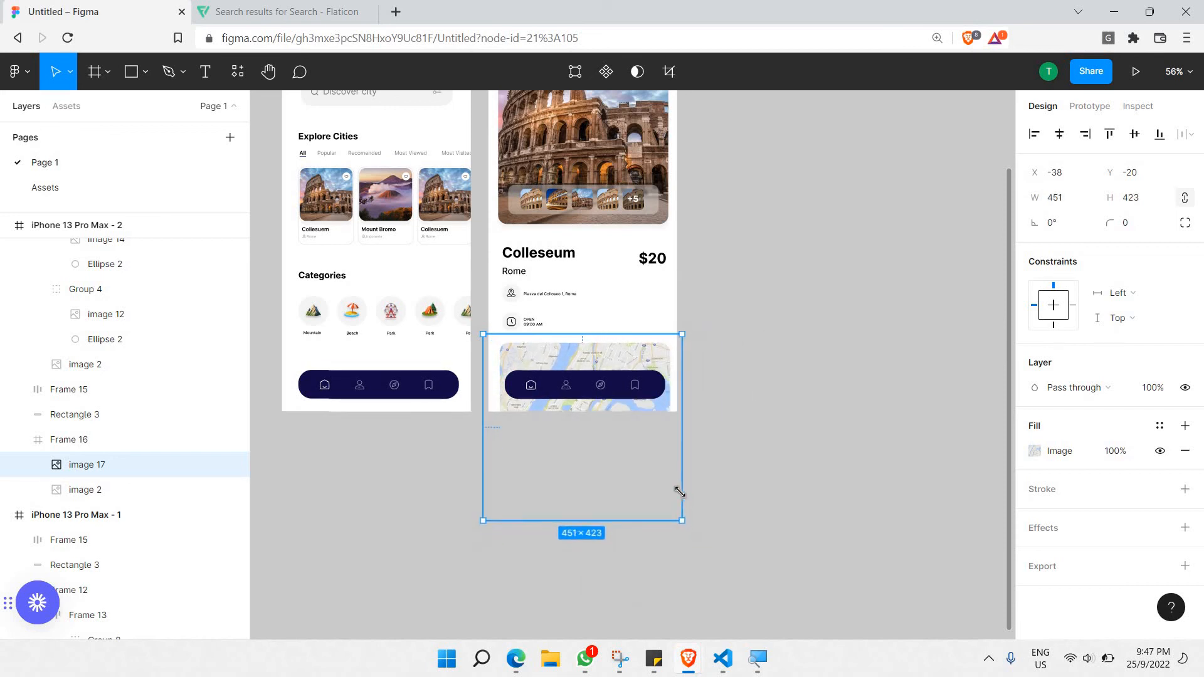
Scale the map image down further to about 442 × 415, still covering its frame.
drag(482, 333, 488, 338)
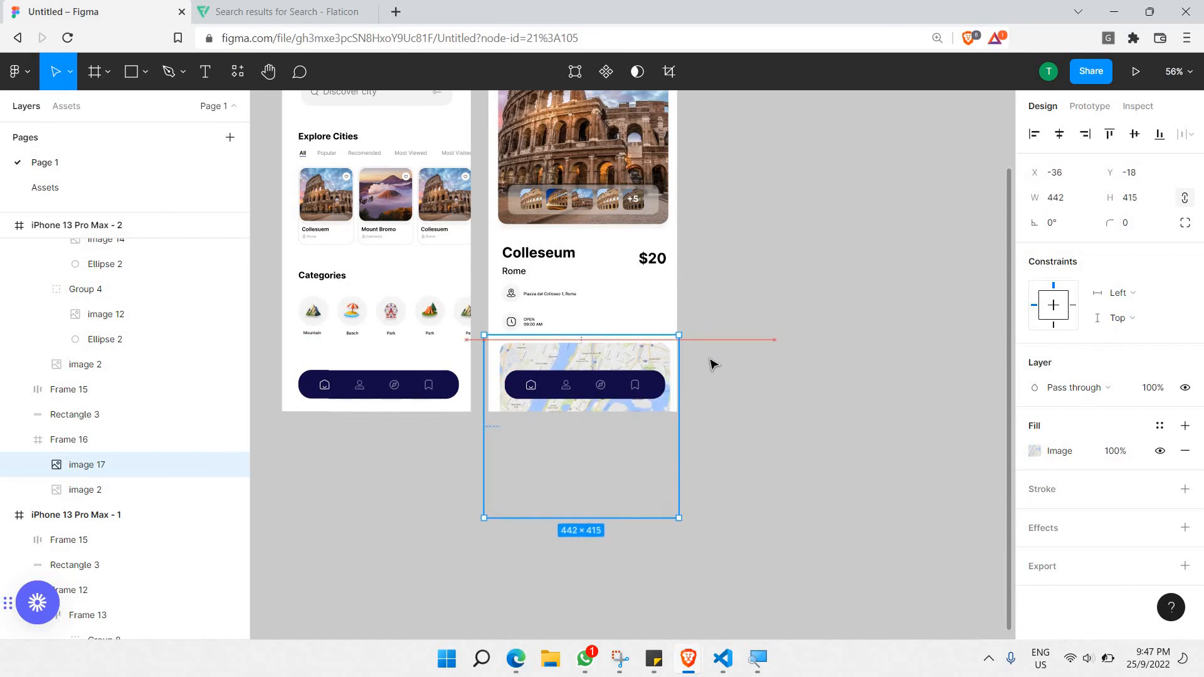
click(714, 361)
scroll(711, 383, up, 3)
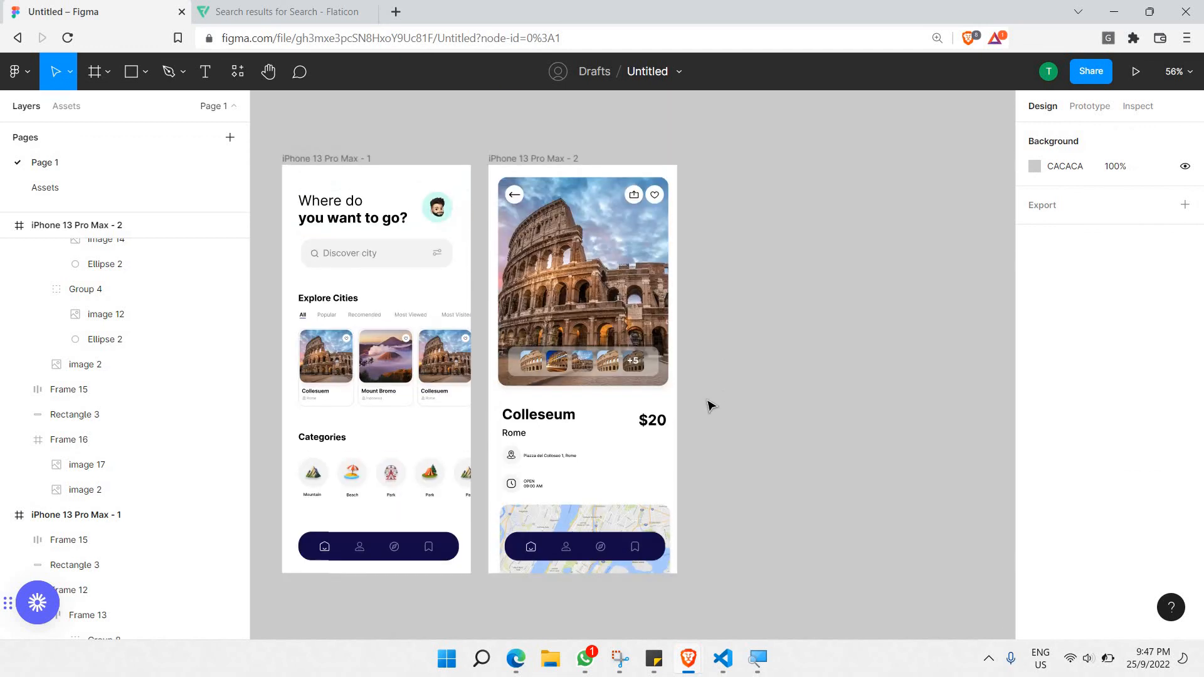
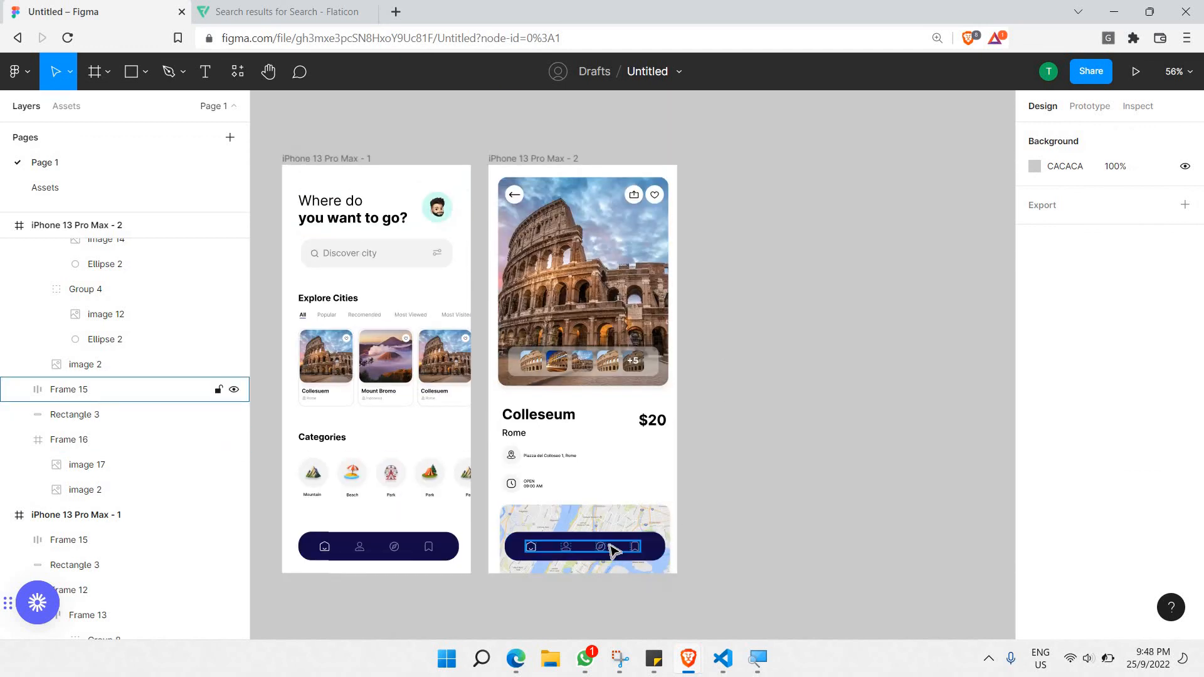
Delete the row of icons from the navigation bar in iPhone 13 Pro Max - 2.
scroll(623, 548, up, 5)
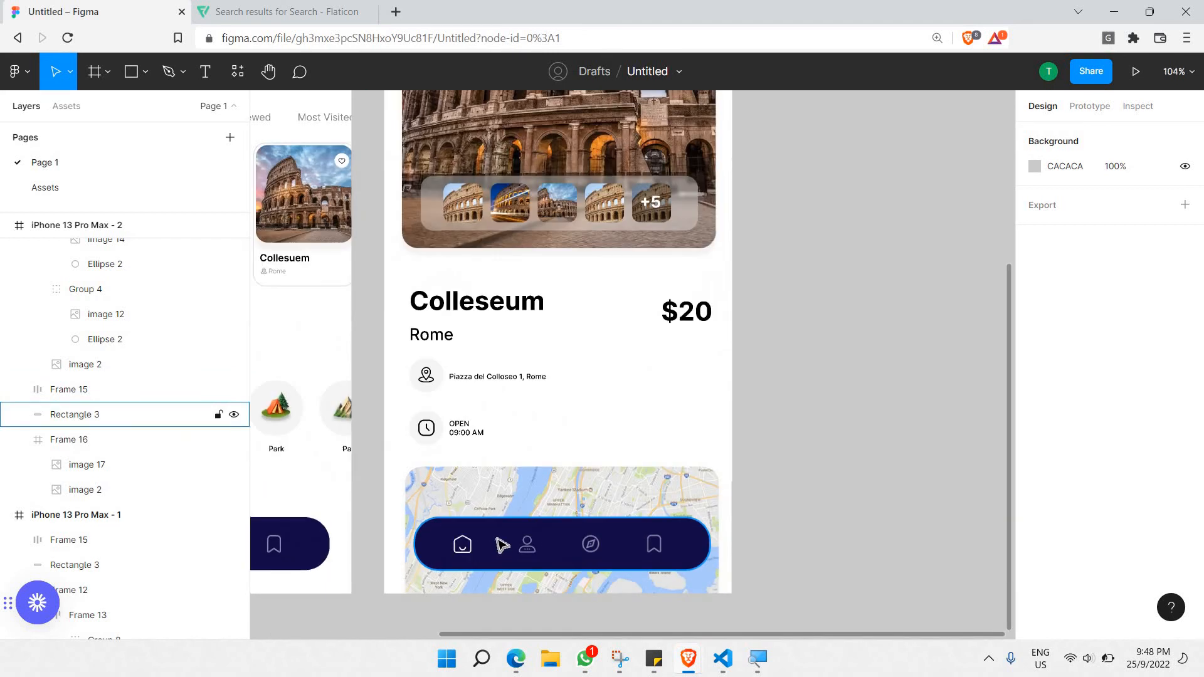
click(518, 546)
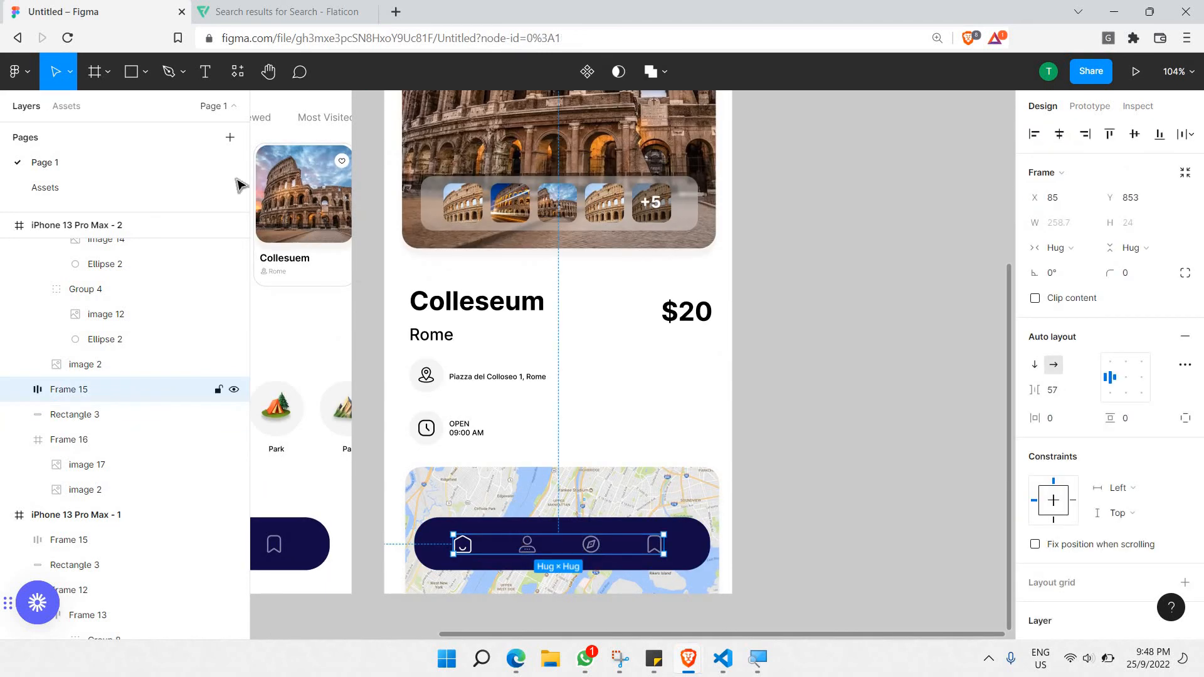
key(Delete)
Add a white, bold, size 20 "Book now" text box of about 246 × 26 over the empty dark blue bar.
click(205, 72)
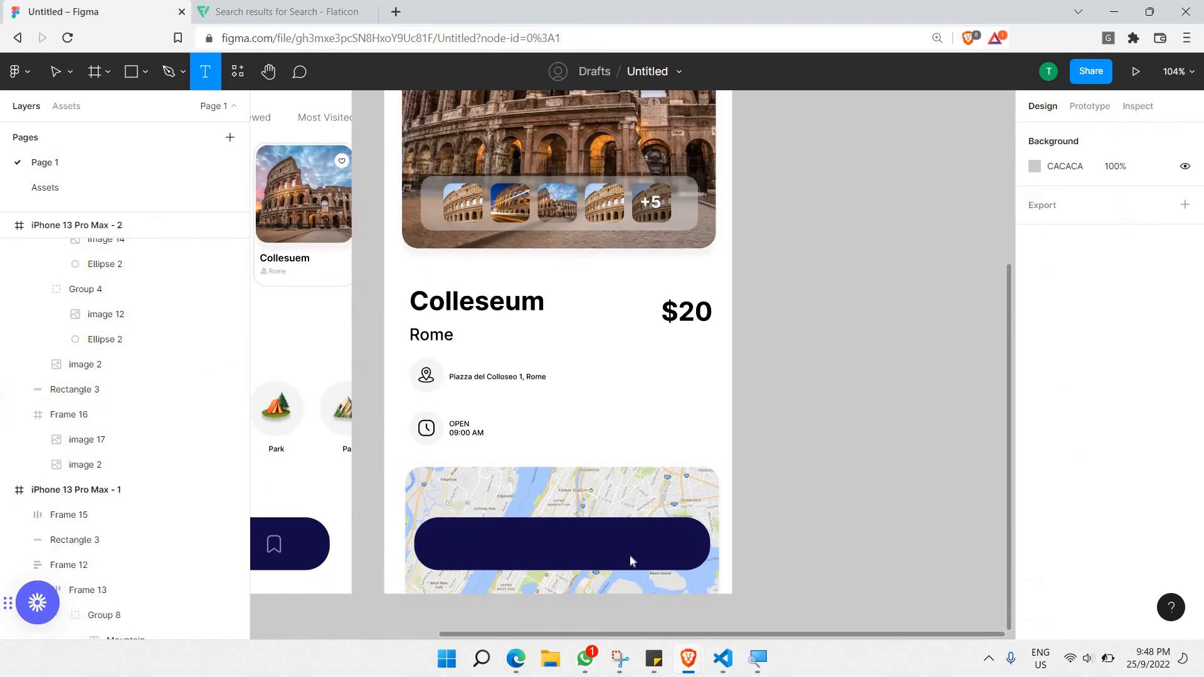
click(632, 560)
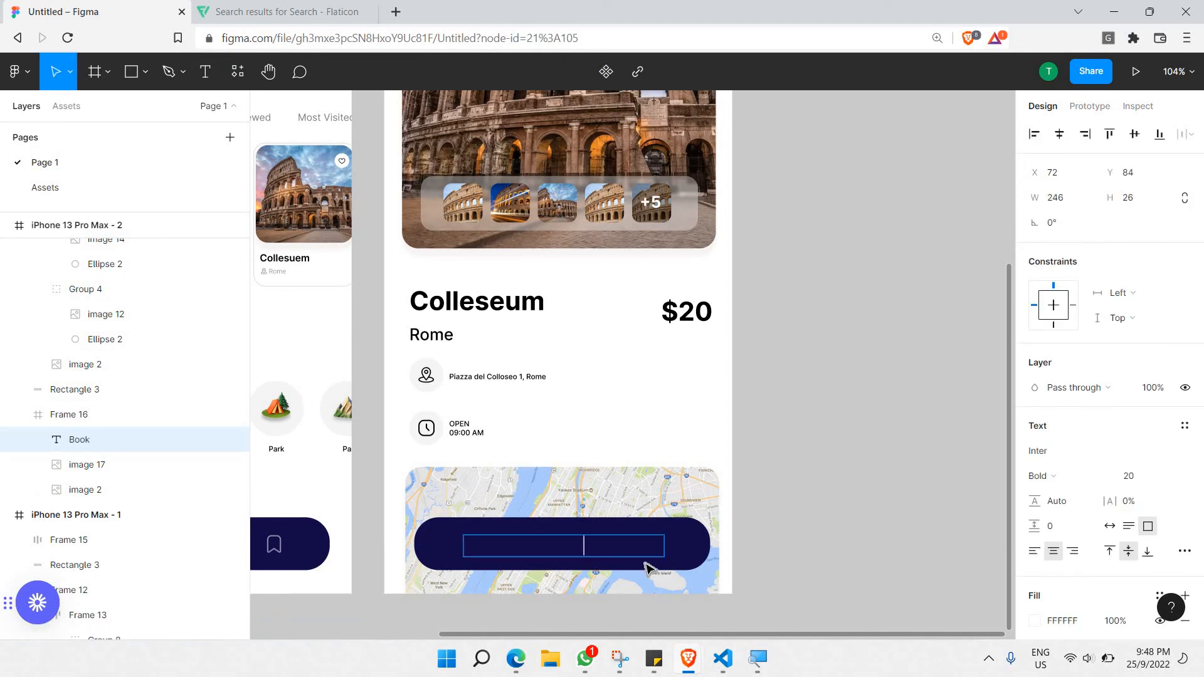
text(Book now)
key(ctrl+a)
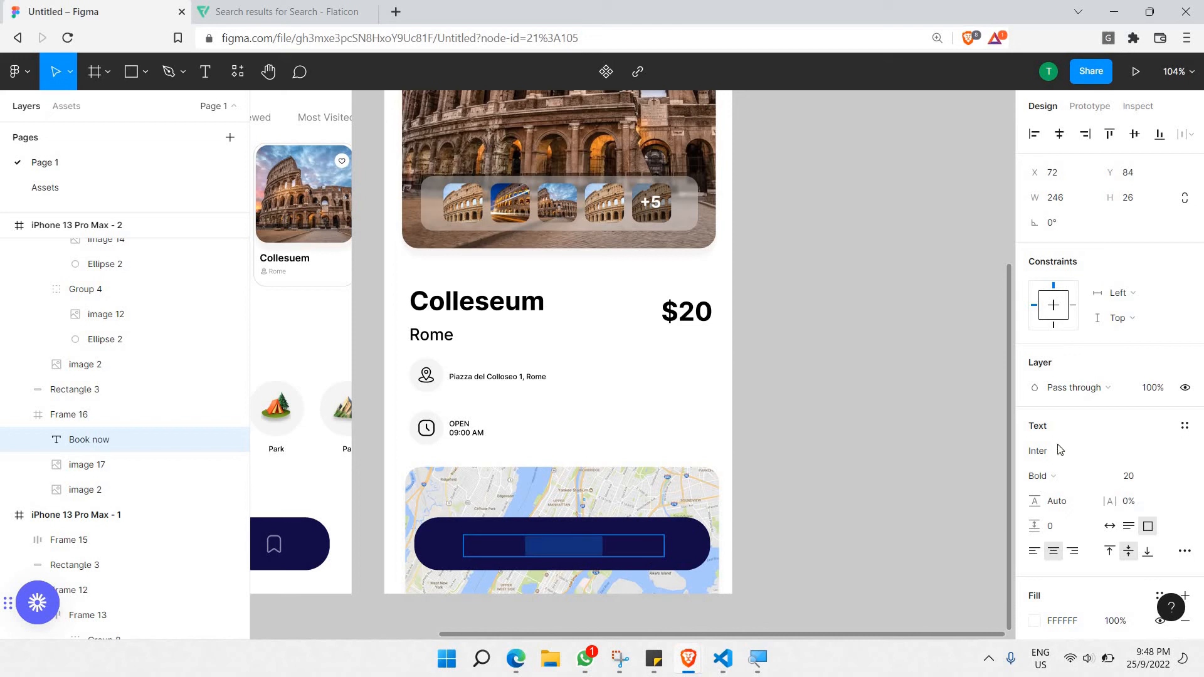
scroll(1044, 448, down, 3)
click(1036, 466)
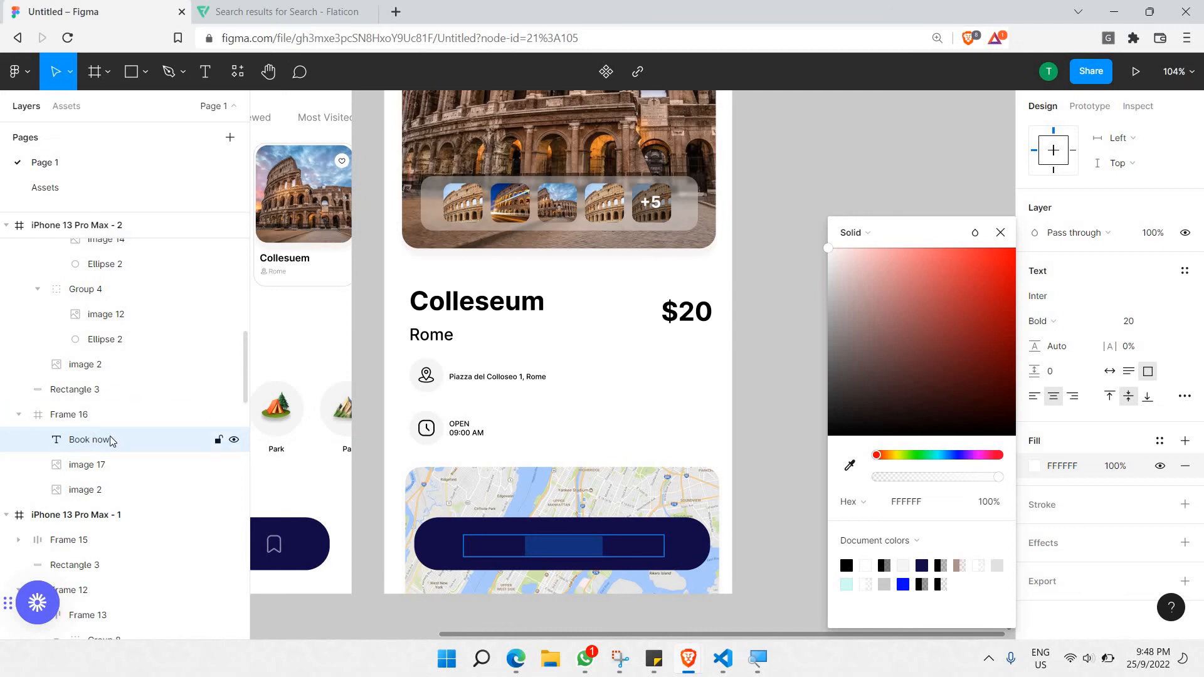
Bring the Book now text to the front and move its layer out above the iPhone 13 Pro Max - 2 frame.
drag(103, 409, 114, 376)
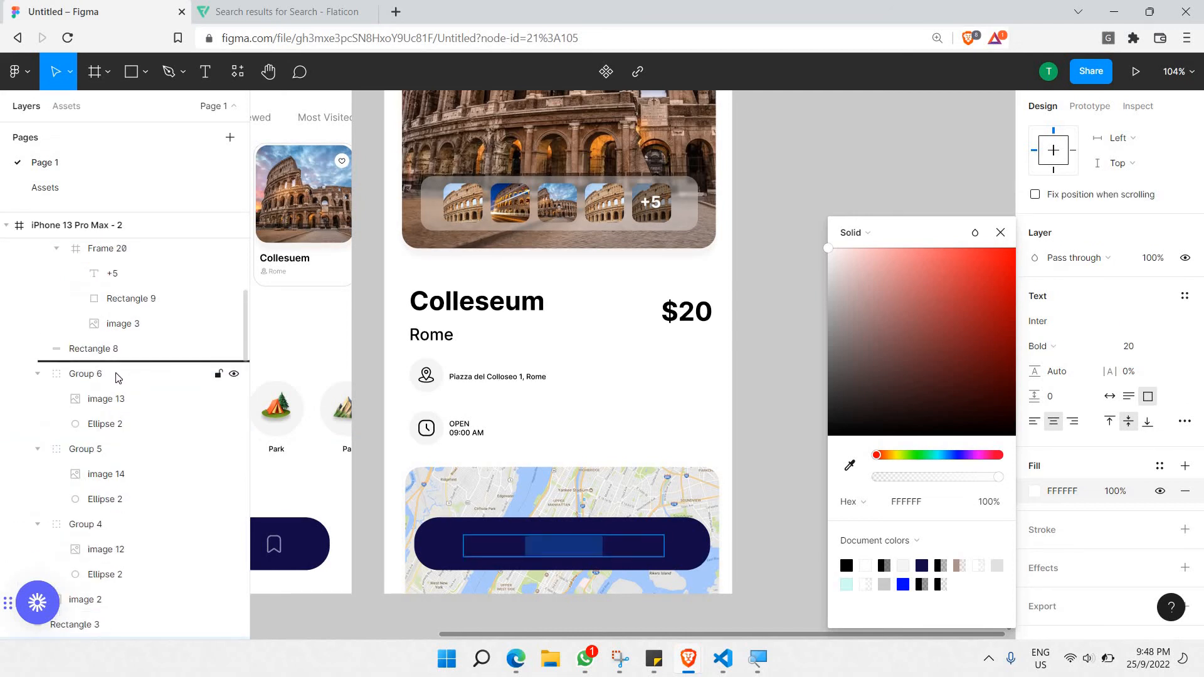
right_click(115, 379)
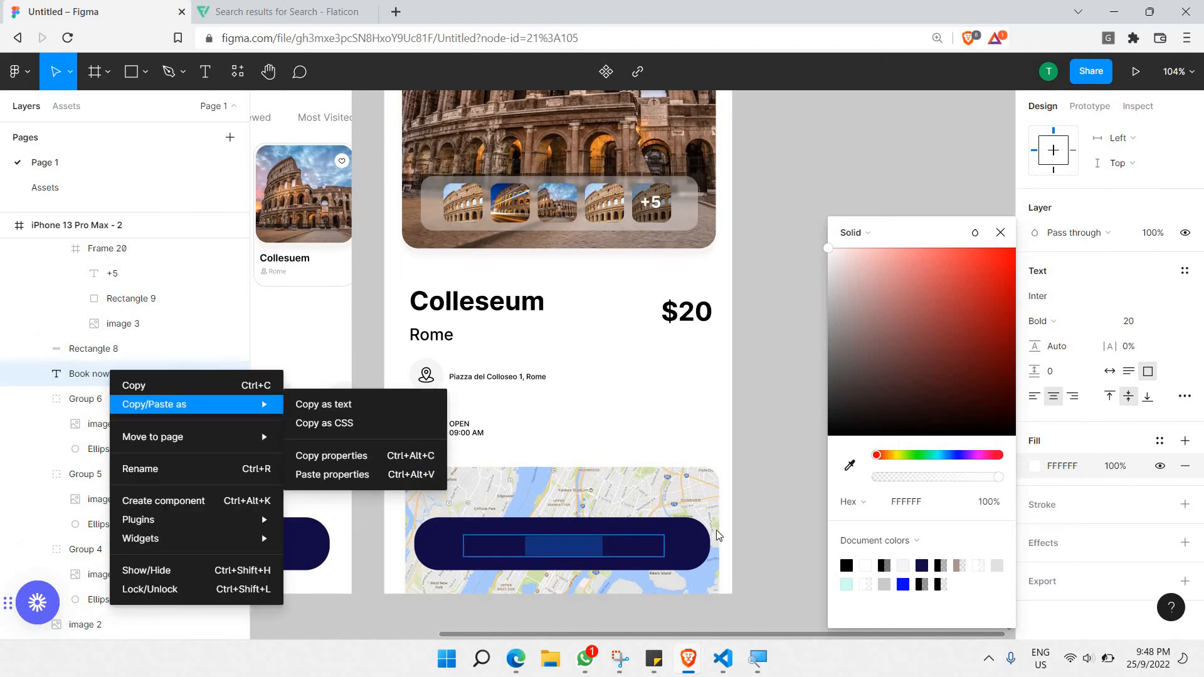
click(612, 550)
key(Escape)
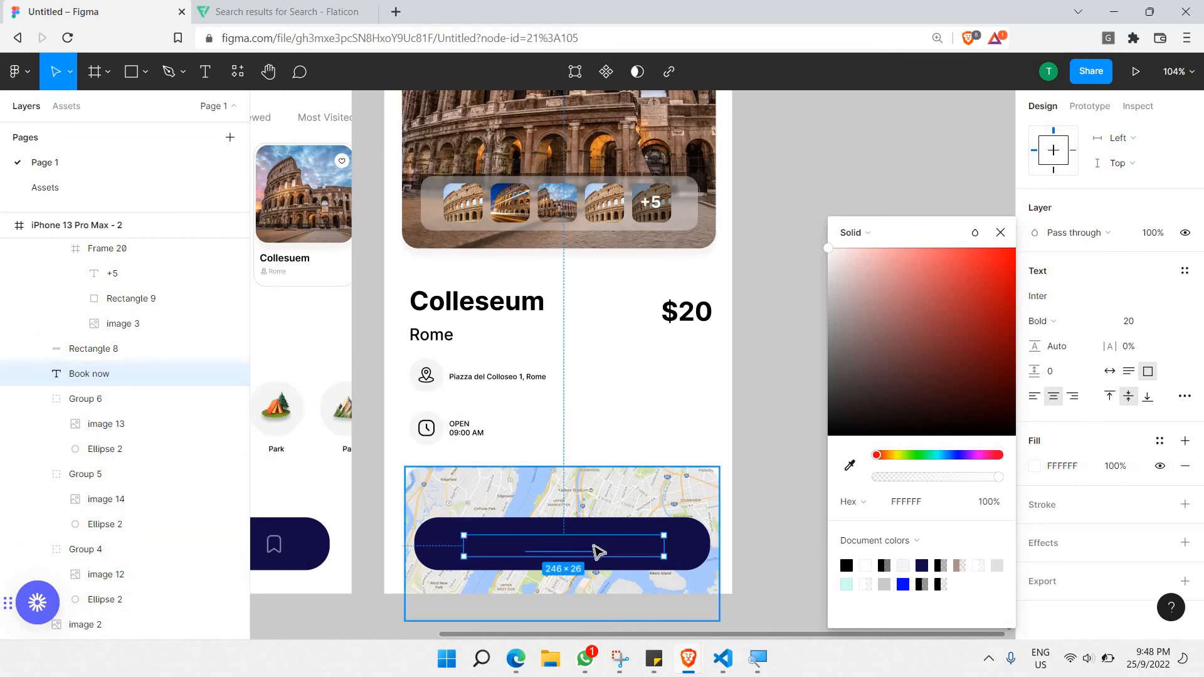
right_click(590, 549)
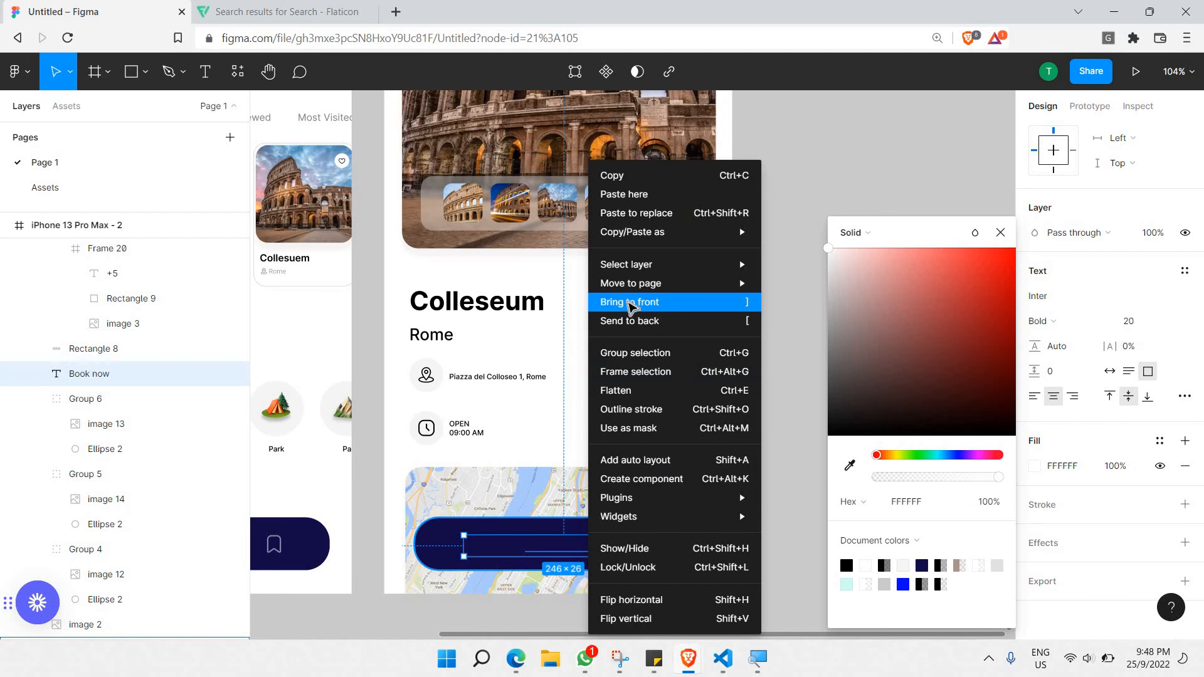
click(629, 302)
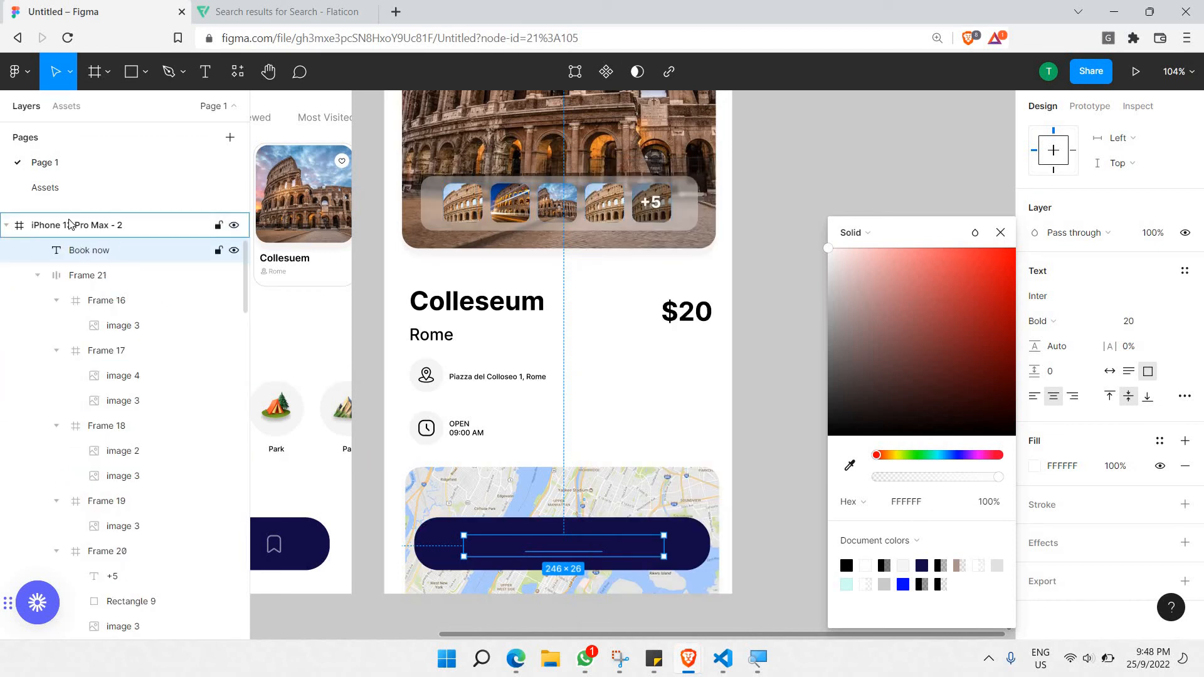
drag(122, 275, 93, 239)
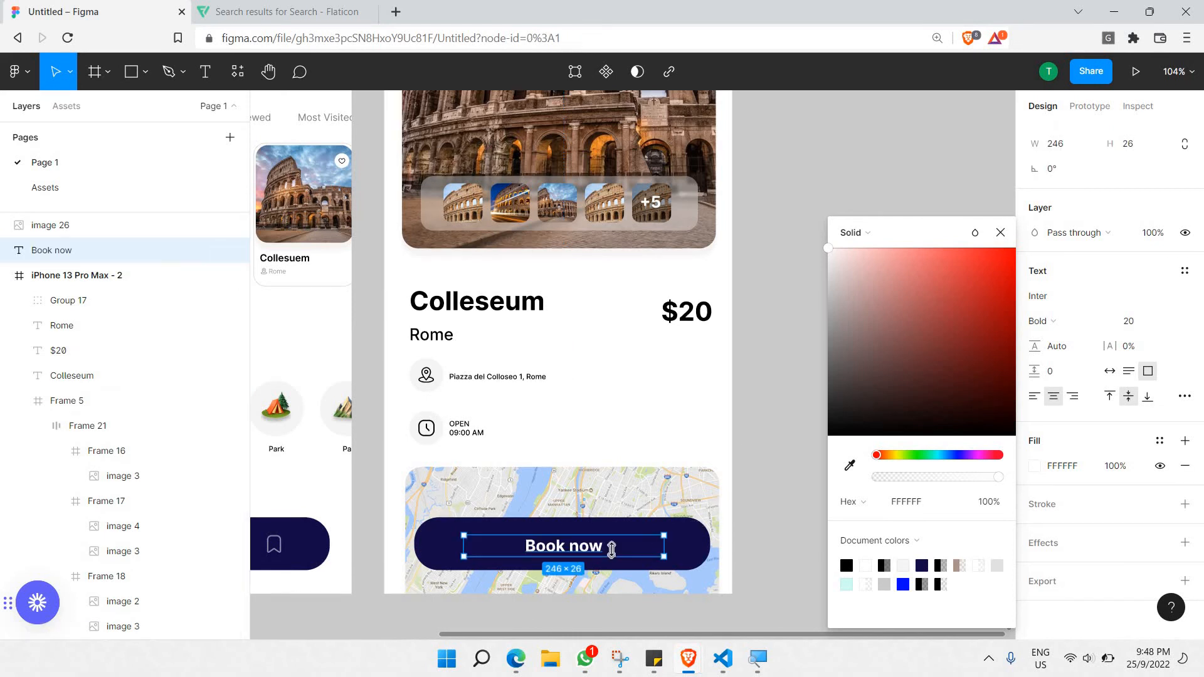
Set the font weight of the Book now text to Medium.
double_click(608, 543)
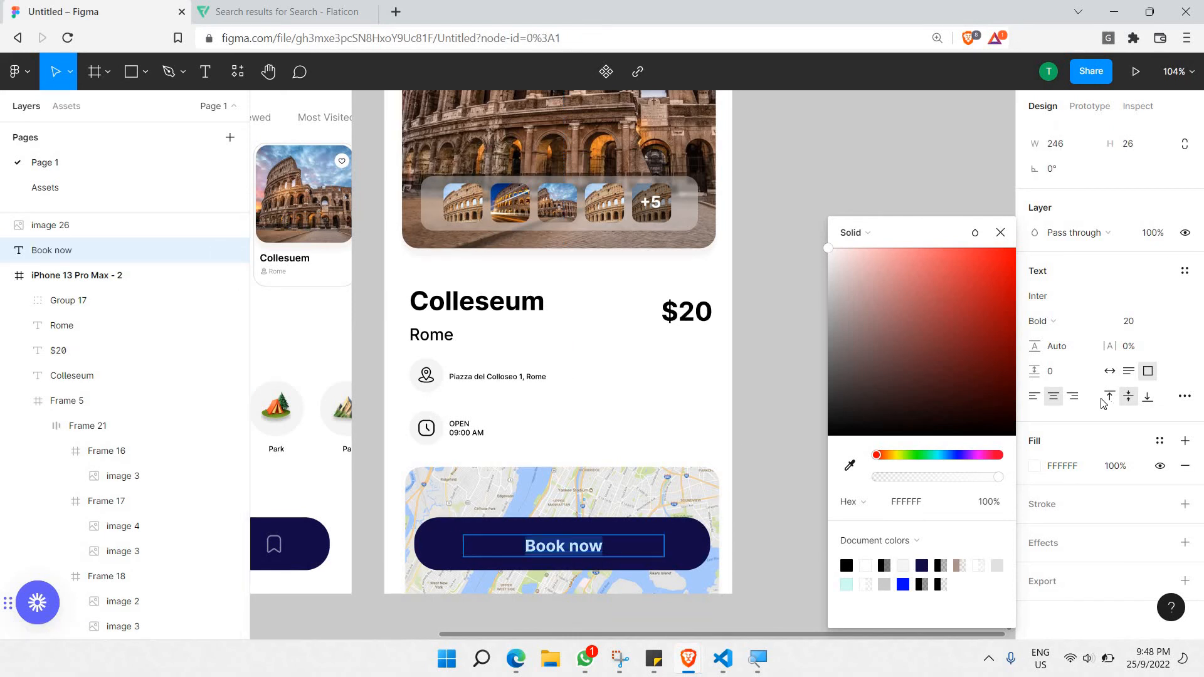
click(1084, 320)
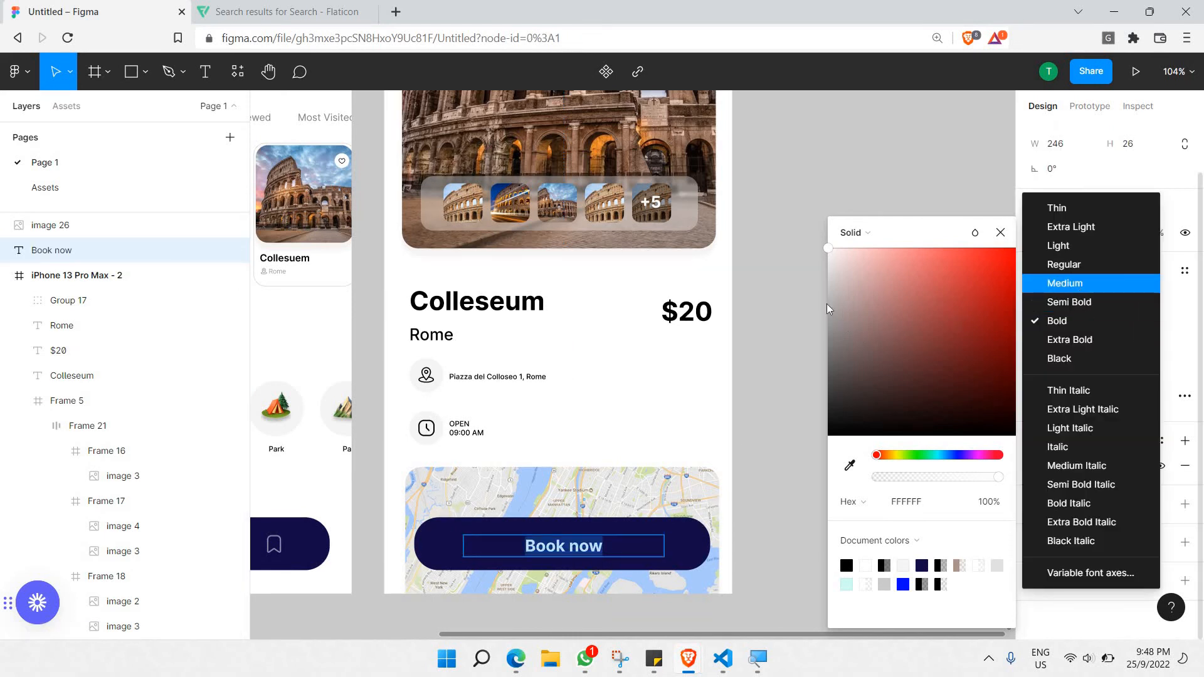
click(1065, 284)
click(798, 294)
click(798, 295)
scroll(799, 297, down, 3)
scroll(743, 277, up, 3)
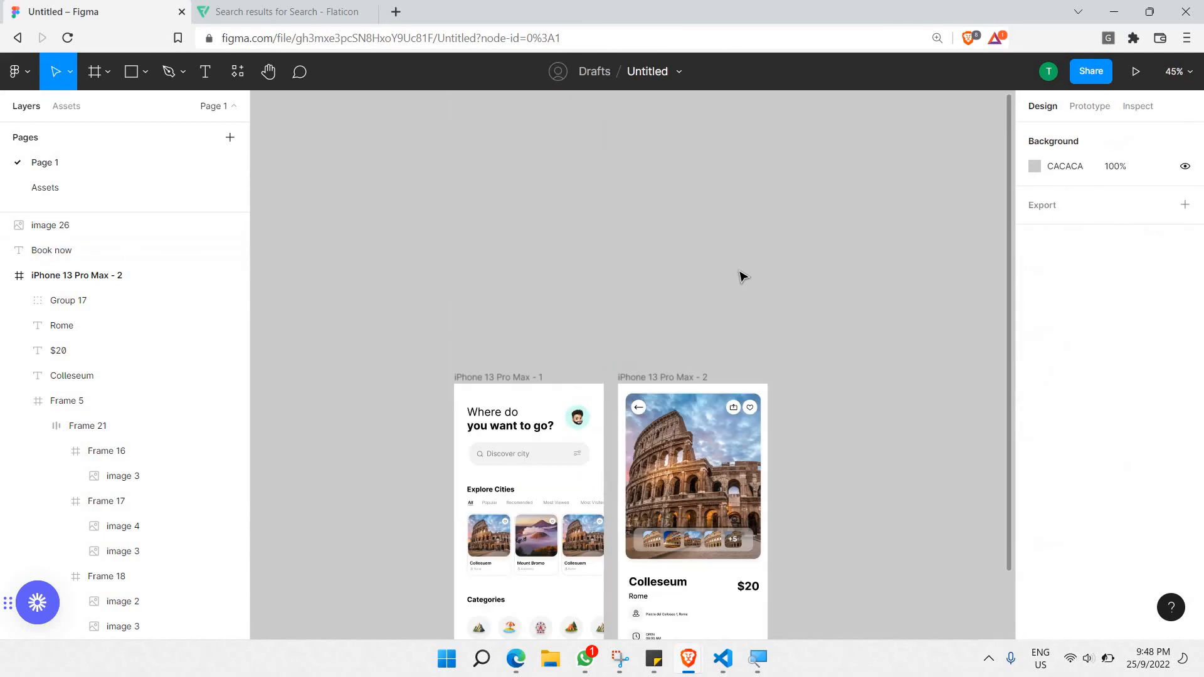
scroll(766, 276, down, 3)
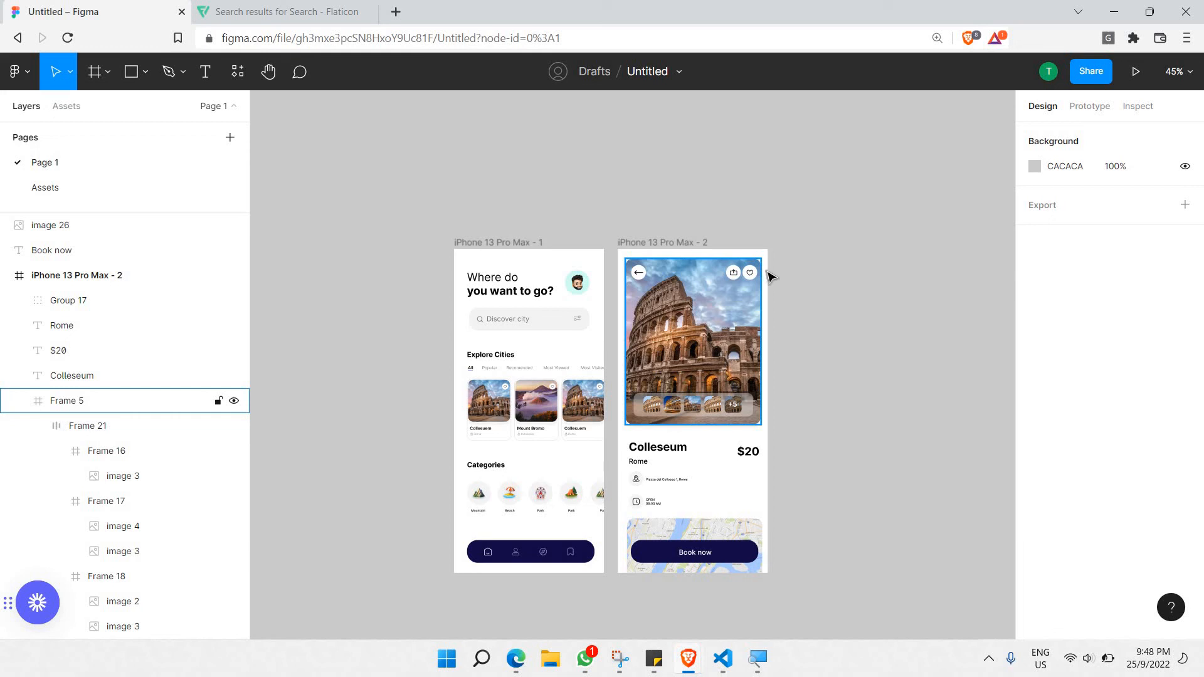
scroll(749, 310, down, 3)
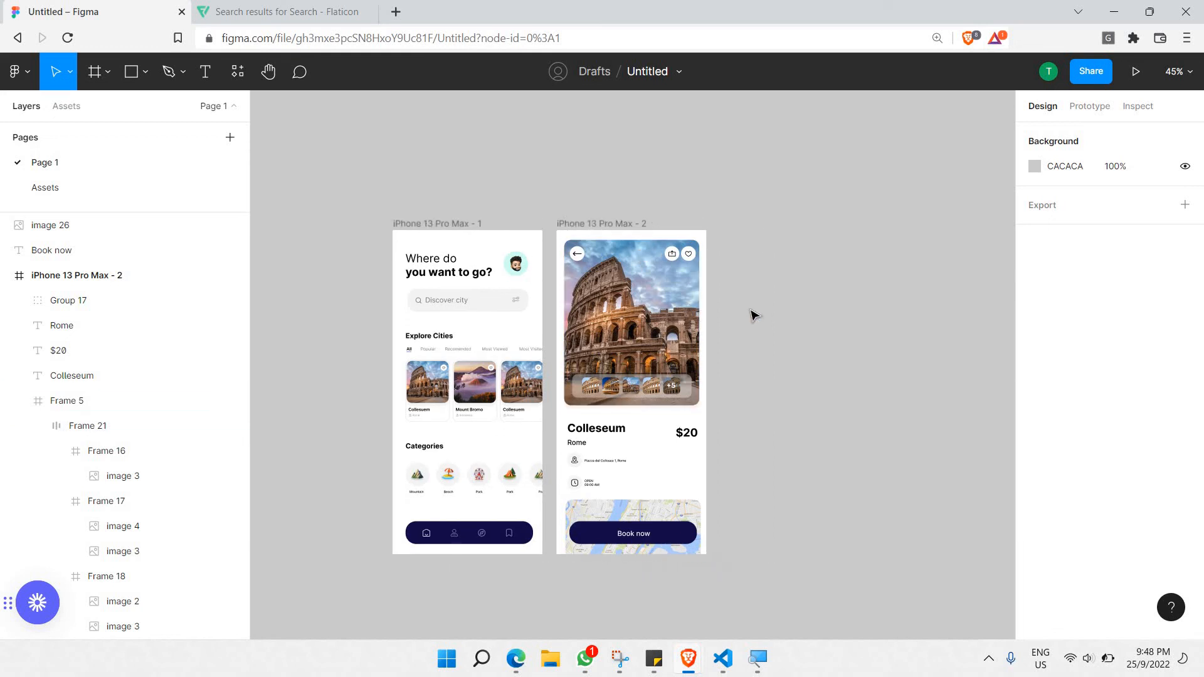
Duplicate the iPhone 13 Pro Max - 2 frame to its right as a third screen.
scroll(747, 307, right, 2)
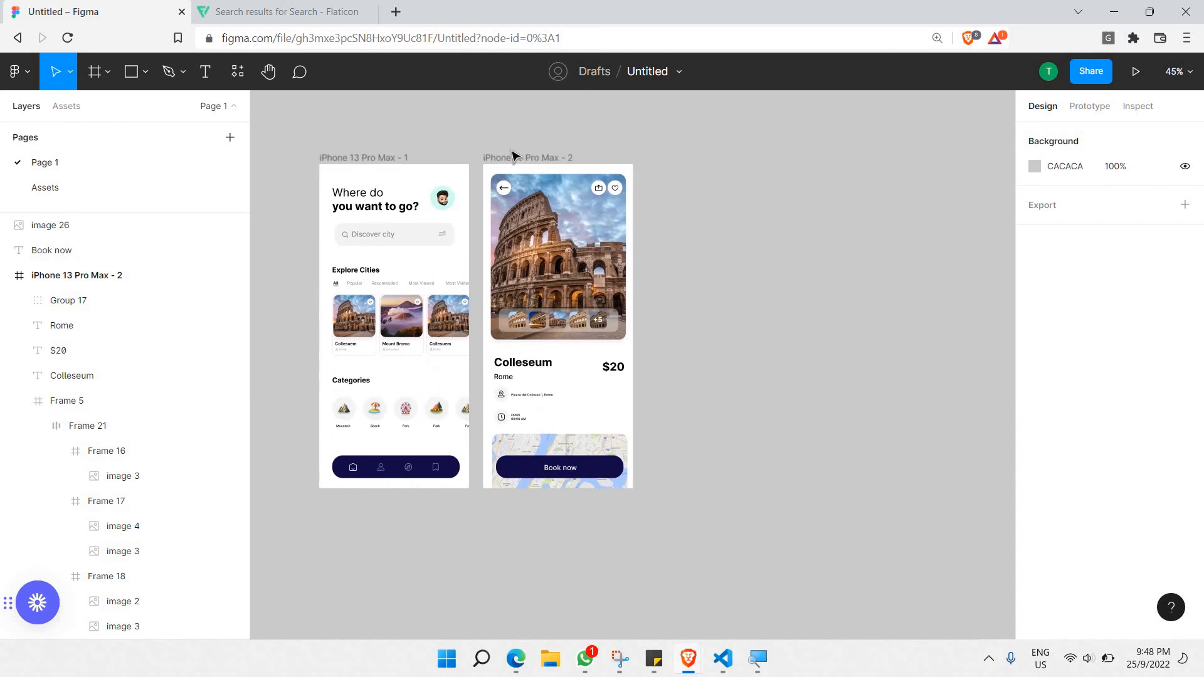
click(514, 158)
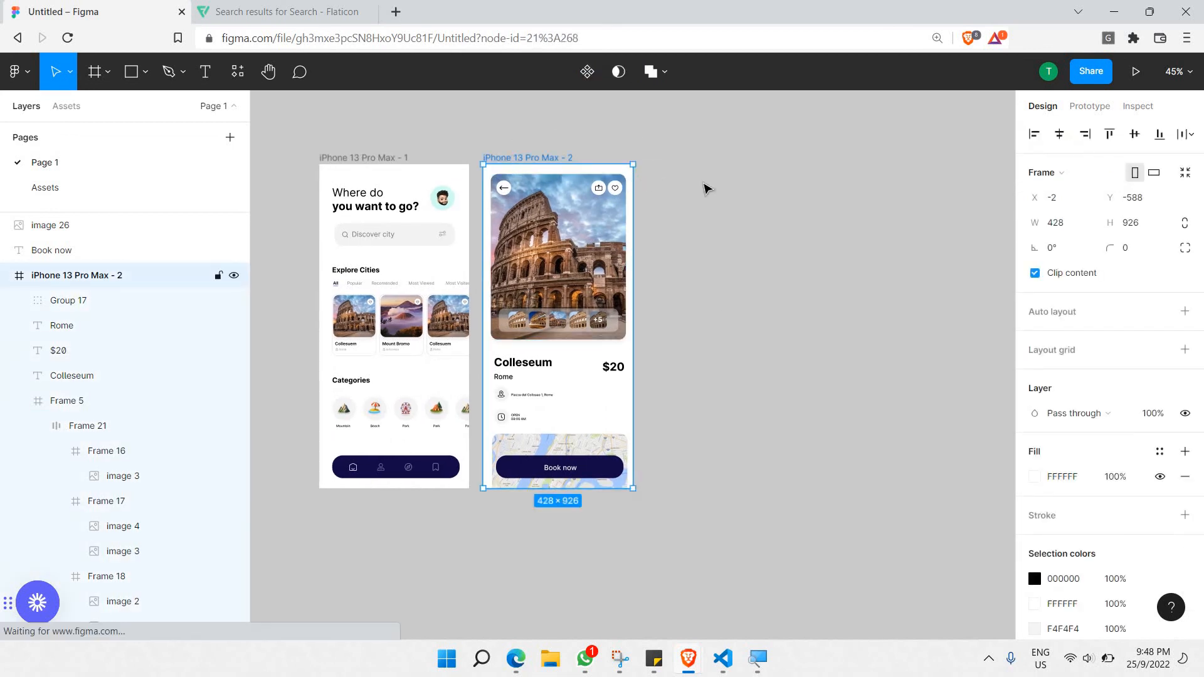
key(ctrl+v)
scroll(792, 231, down, 1)
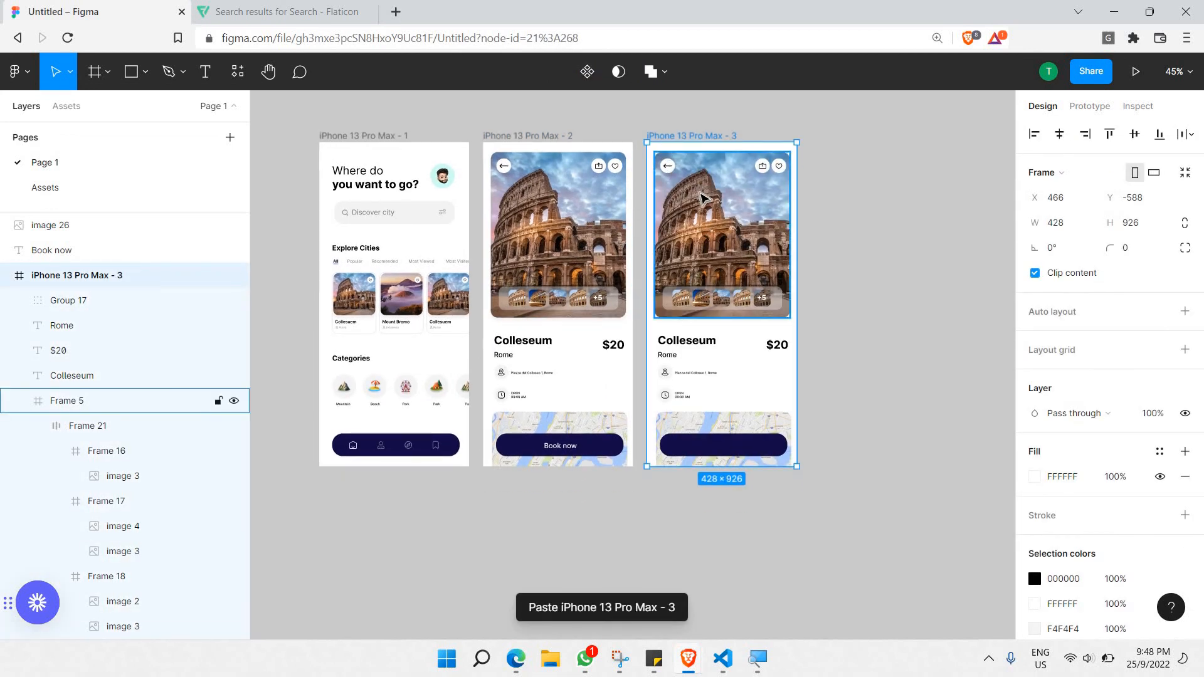
Delete all contents of the iPhone 13 Pro Max - 3 frame, leaving it blank.
click(701, 198)
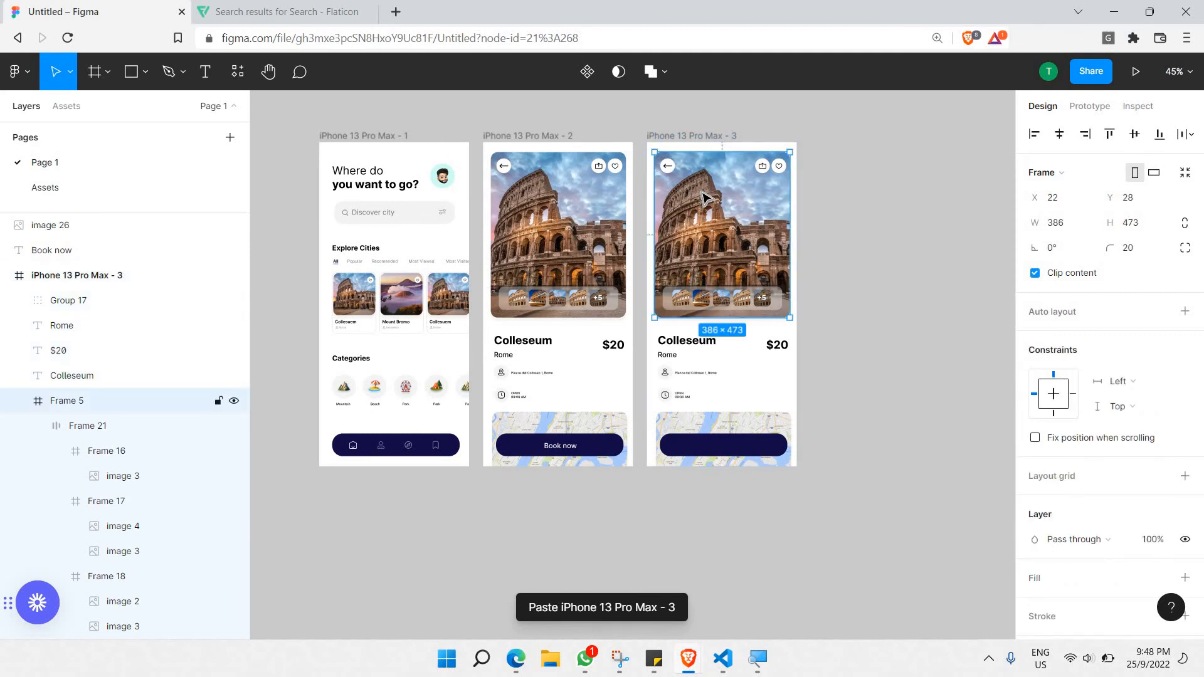
key(Delete)
drag(668, 179, 803, 479)
key(Delete)
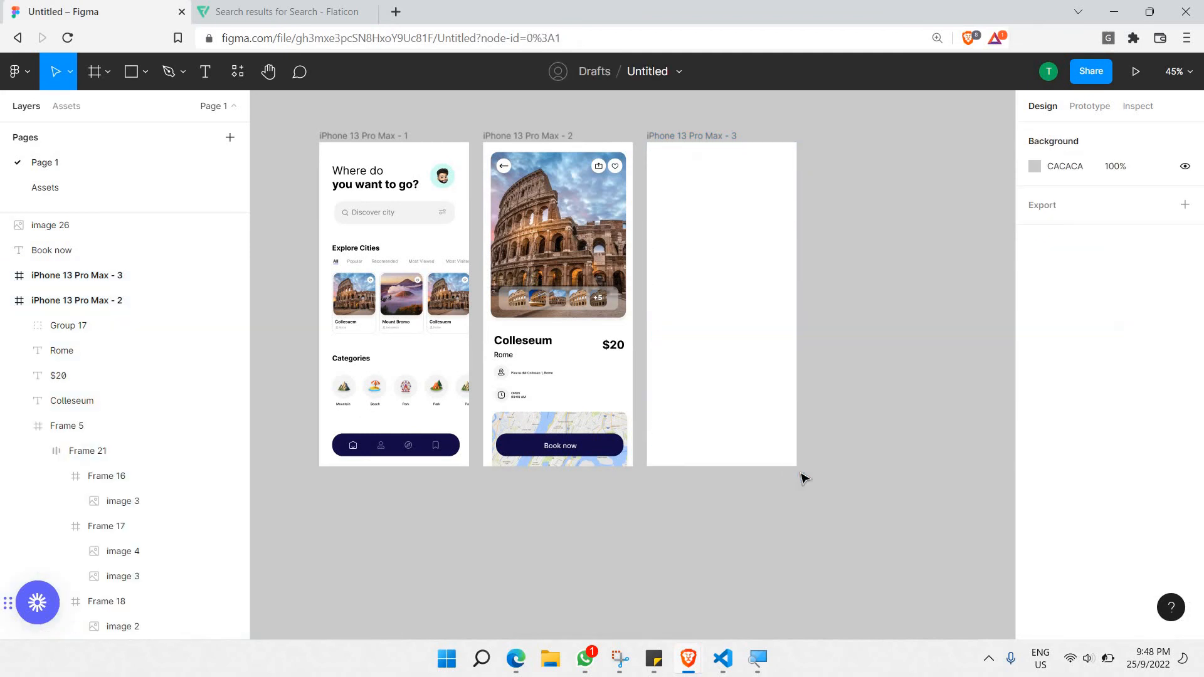
Copy the map image from the Assets page into iPhone 13 Pro Max - 3 and place it at about X -269, Y -5.
click(119, 188)
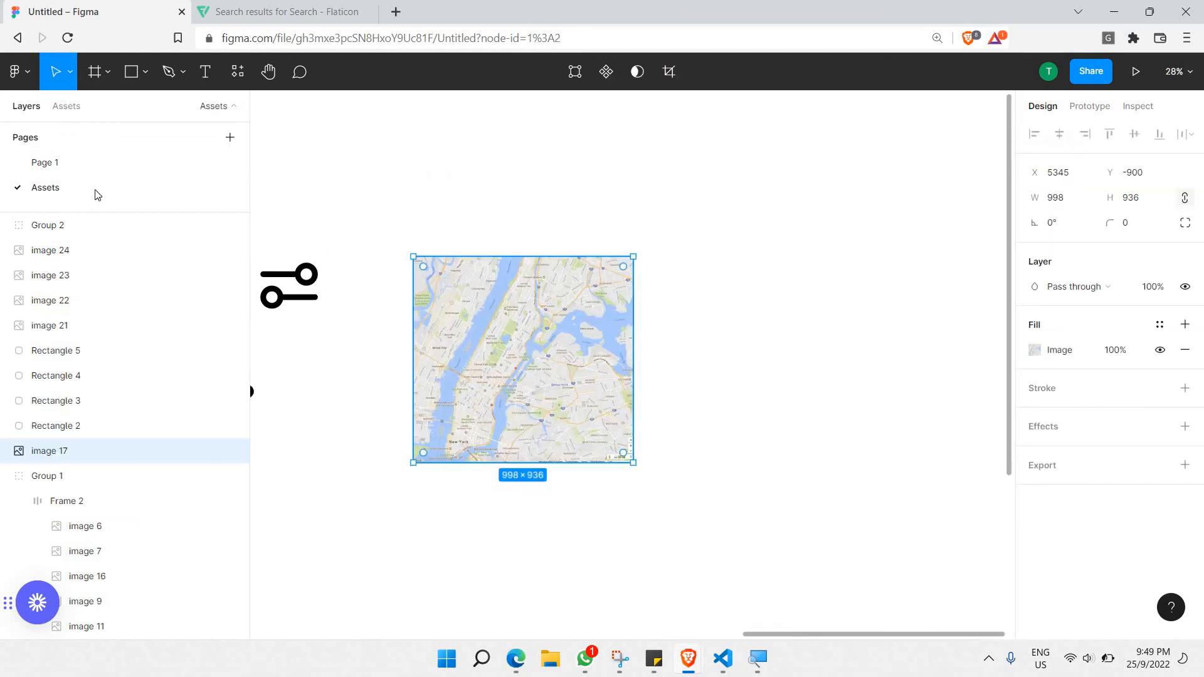
click(80, 164)
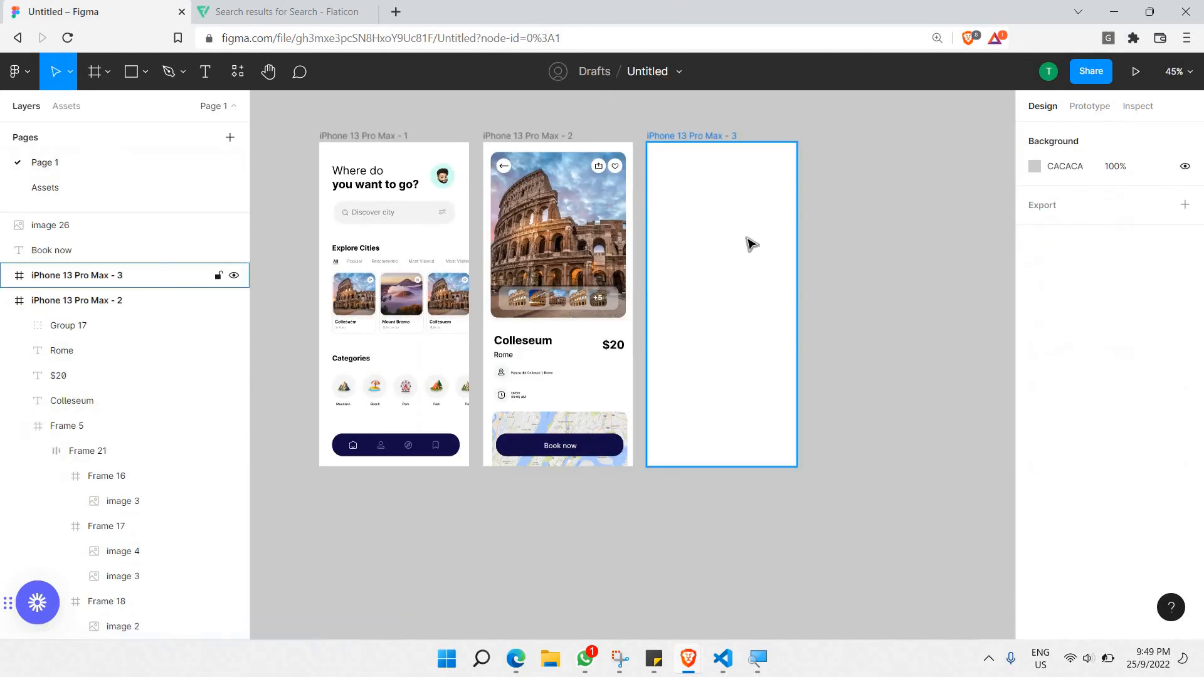
click(748, 240)
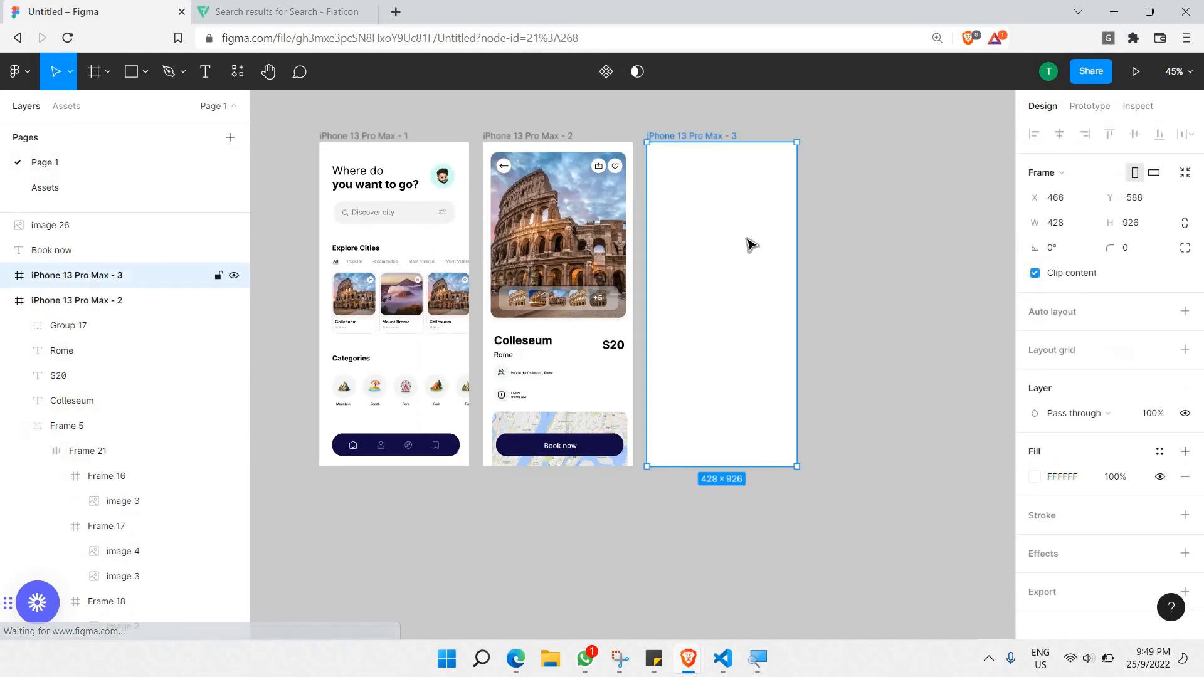
key(ctrl+v)
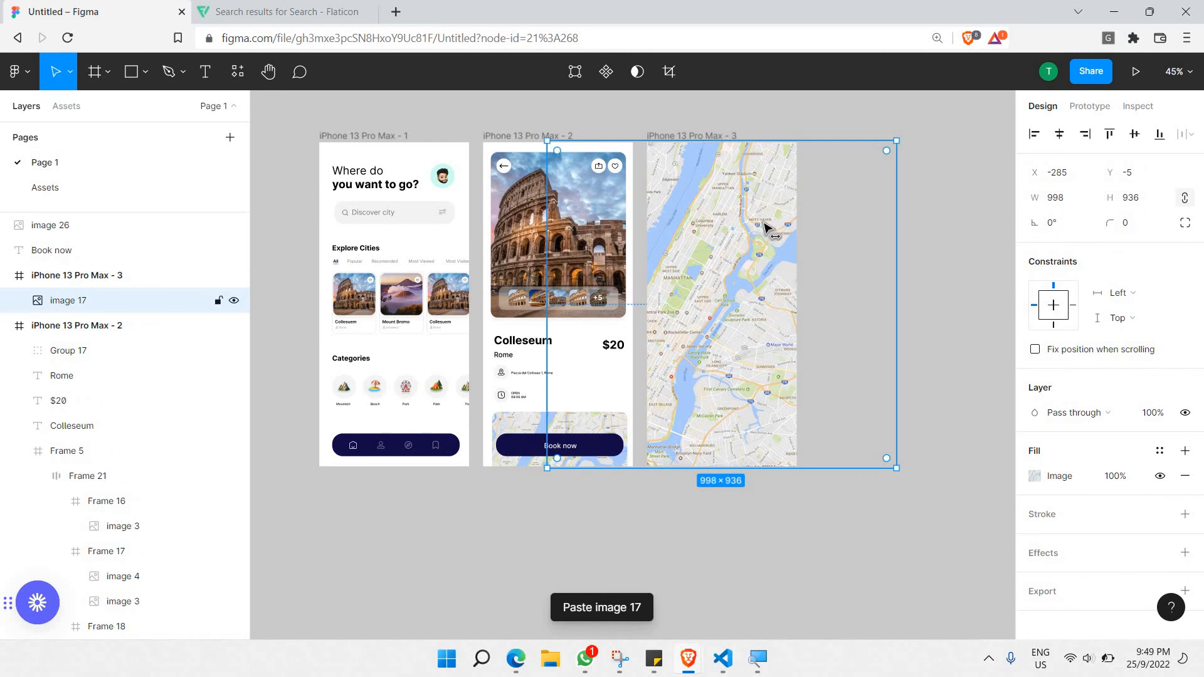
mouse_move(764, 223)
mouse_down()
mouse_move(779, 223)
mouse_move(761, 232)
mouse_up()
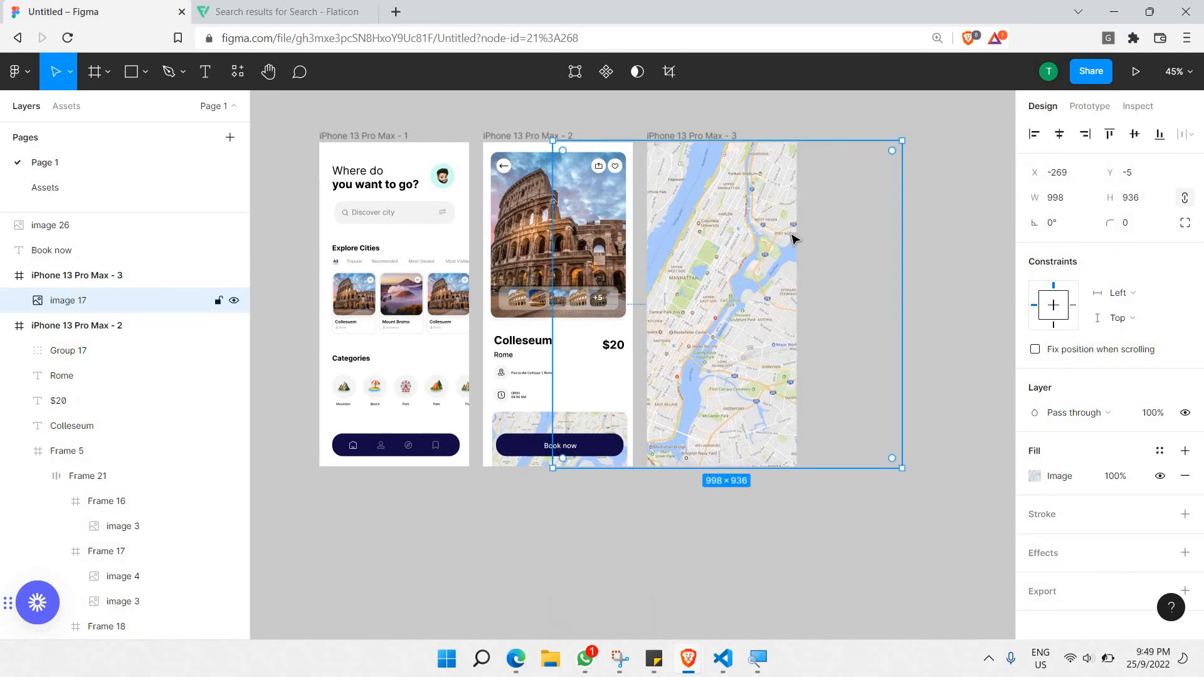
click(638, 504)
Try to copy the home screen's navigation bar into iPhone 13 Pro Max - 3, and undo the paste.
click(418, 446)
click(413, 468)
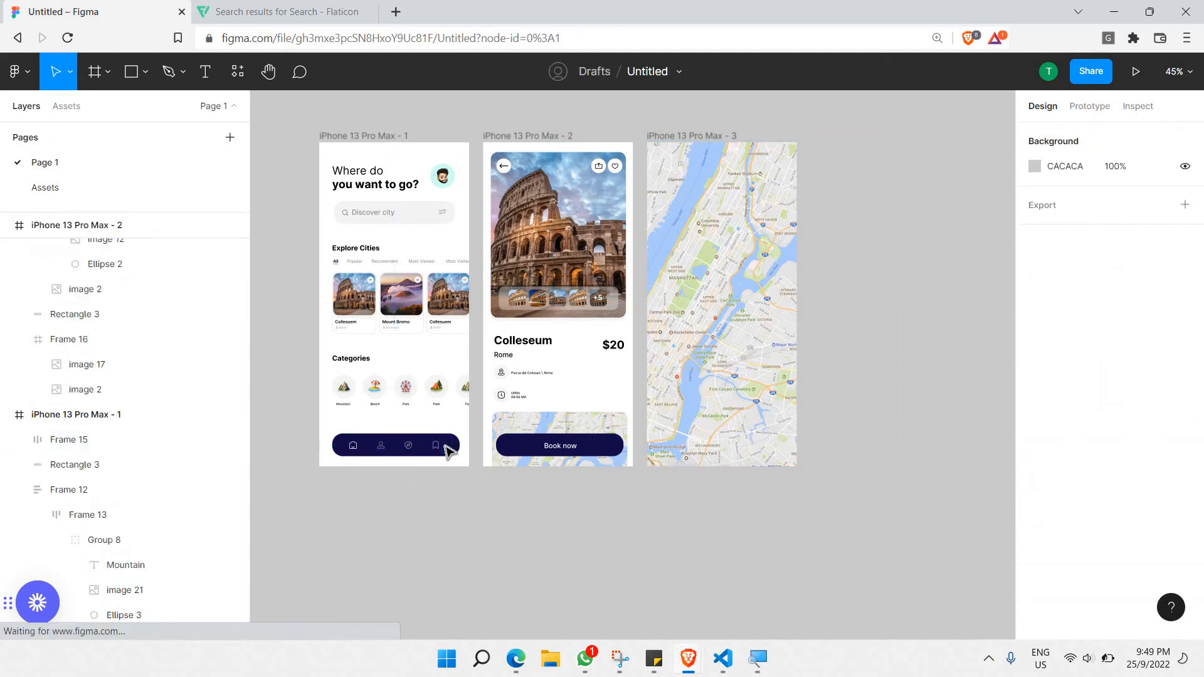
click(448, 452)
click(762, 404)
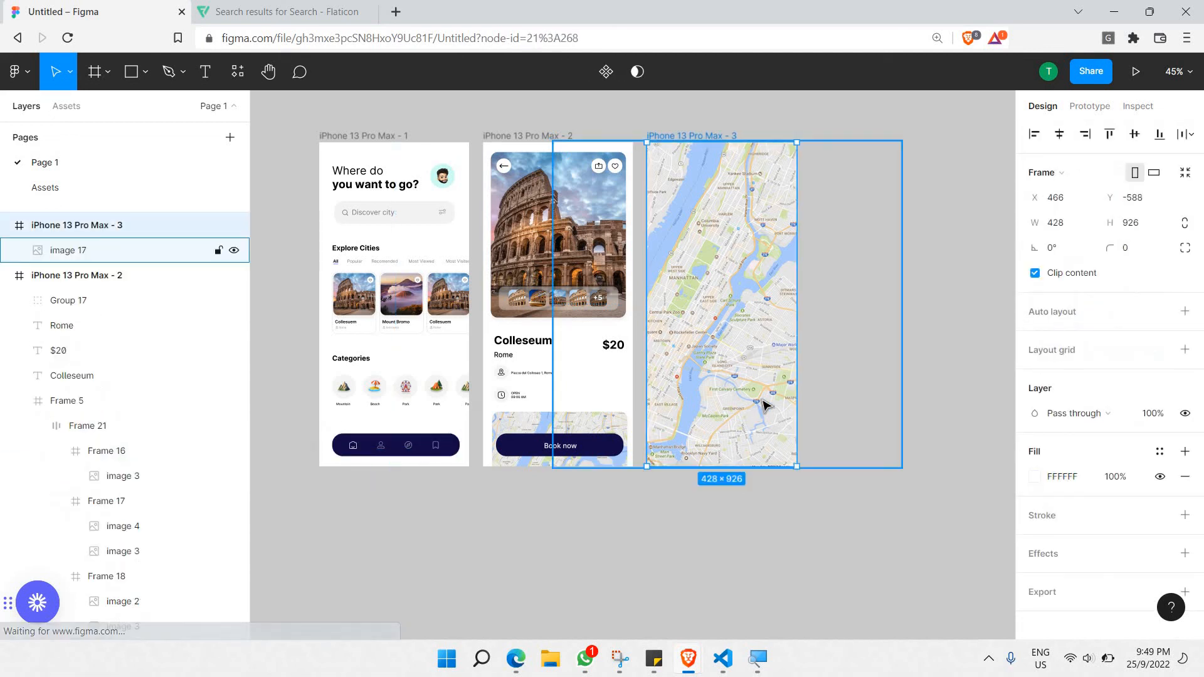
key(ctrl+v)
key(ctrl+z)
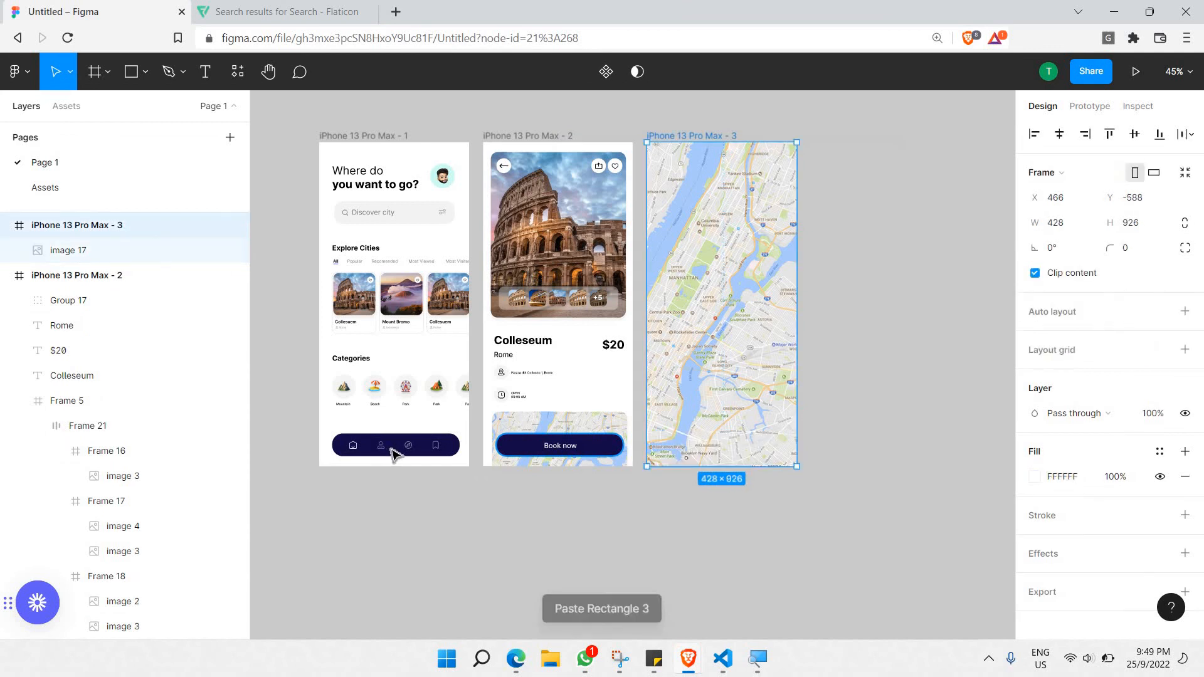
Group the navigation icon row of iPhone 13 Pro Max - 1 together with the iPhone 13 Pro Max - 3 frame.
shift+click(451, 448)
right_click(448, 446)
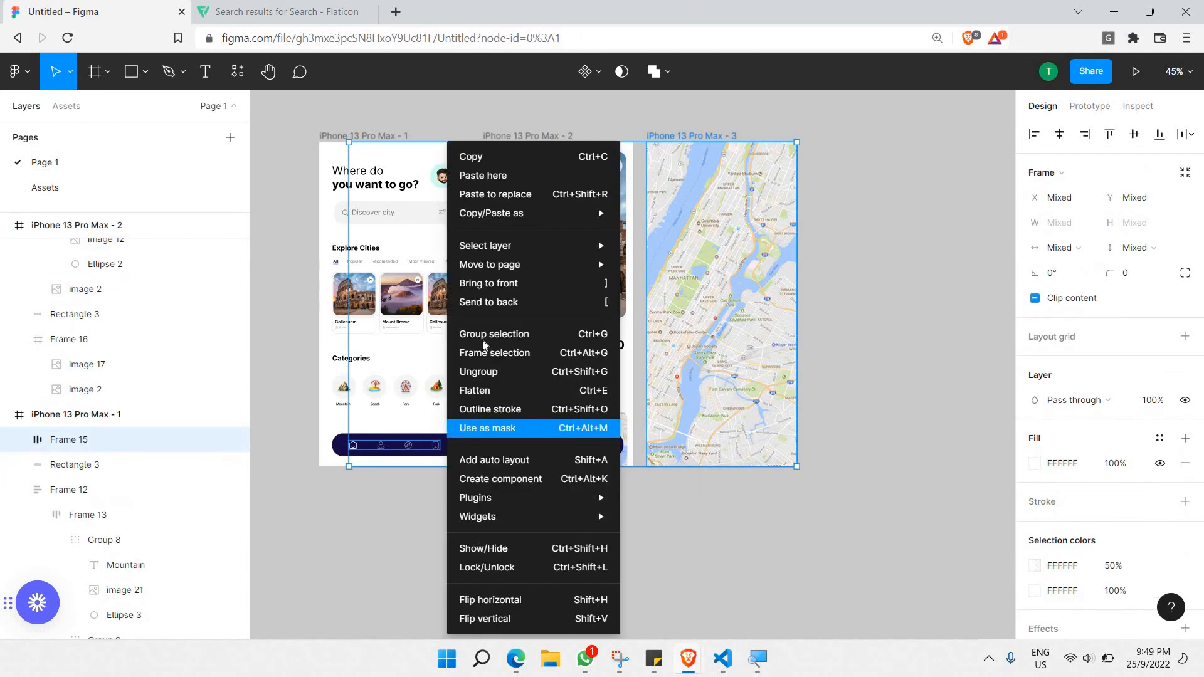
key(ctrl+g)
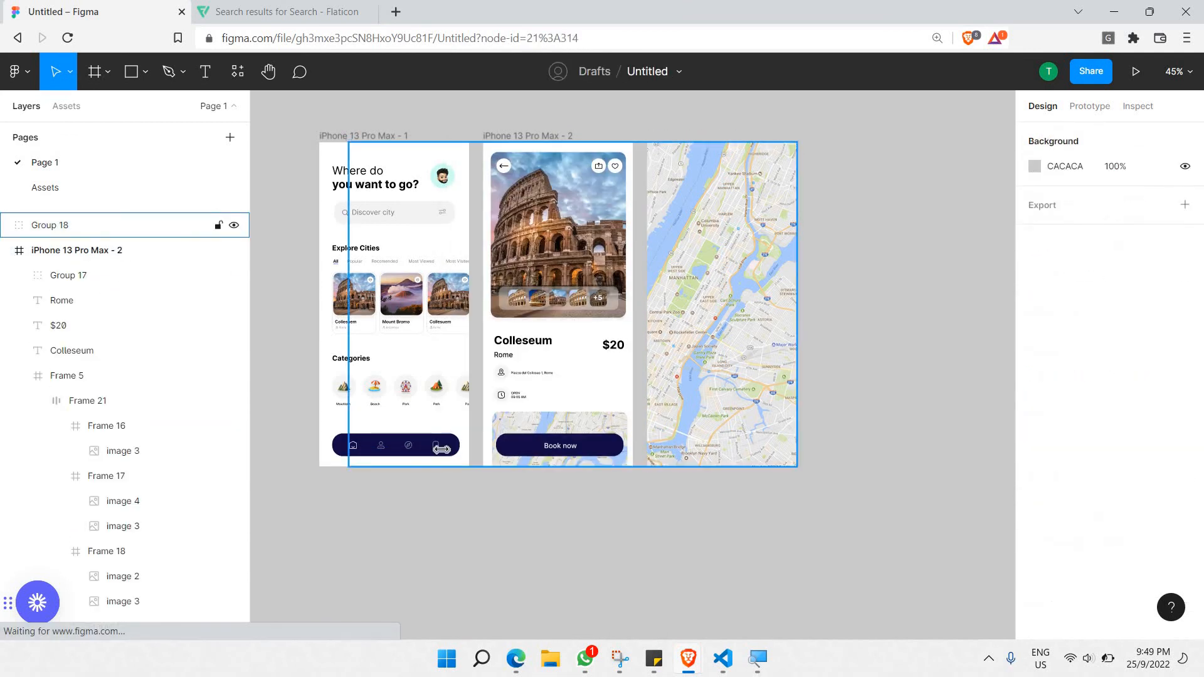
Group the dark navigation bar and its icon row on iPhone 13 Pro Max - 1, and copy the group.
double_click(444, 447)
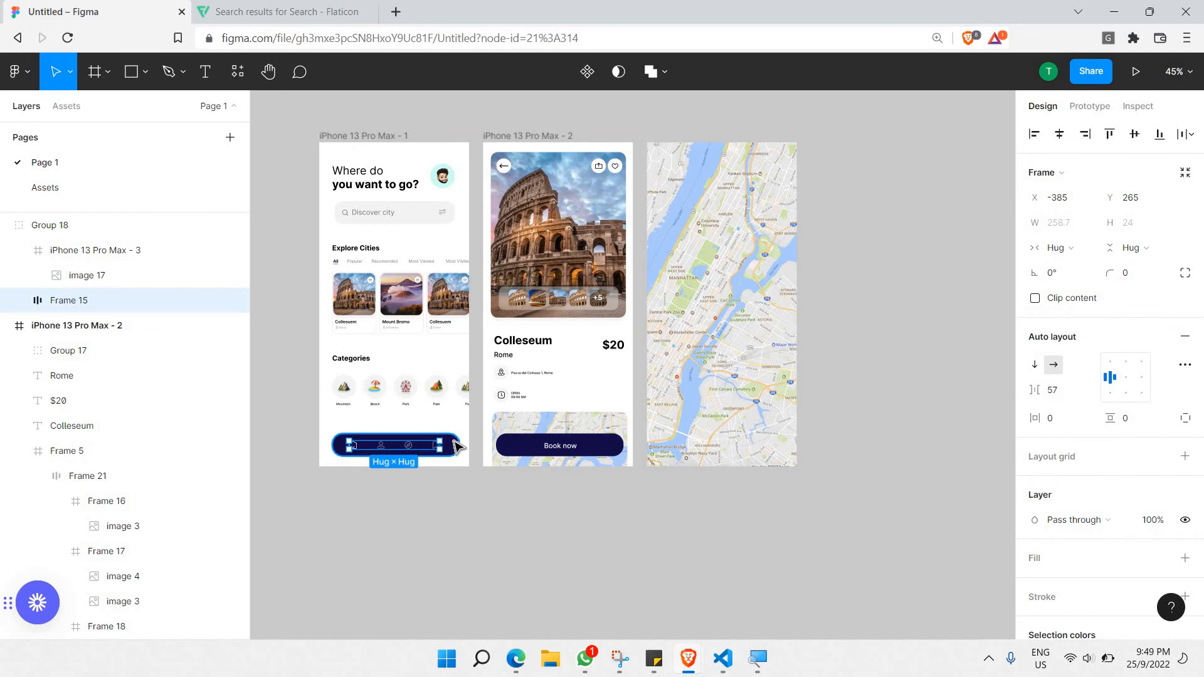
shift+click(456, 444)
right_click(449, 444)
click(478, 337)
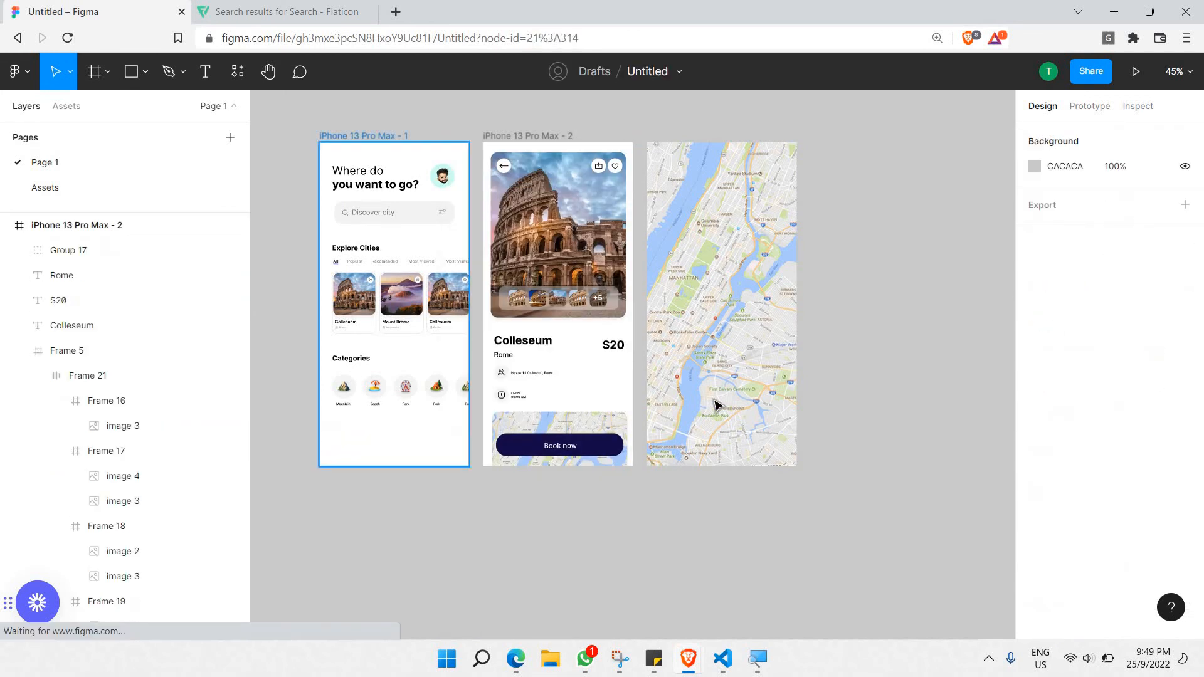
Paste the grouped navigation bar into iPhone 13 Pro Max - 3 and position it at X 32, Y 819.
click(688, 171)
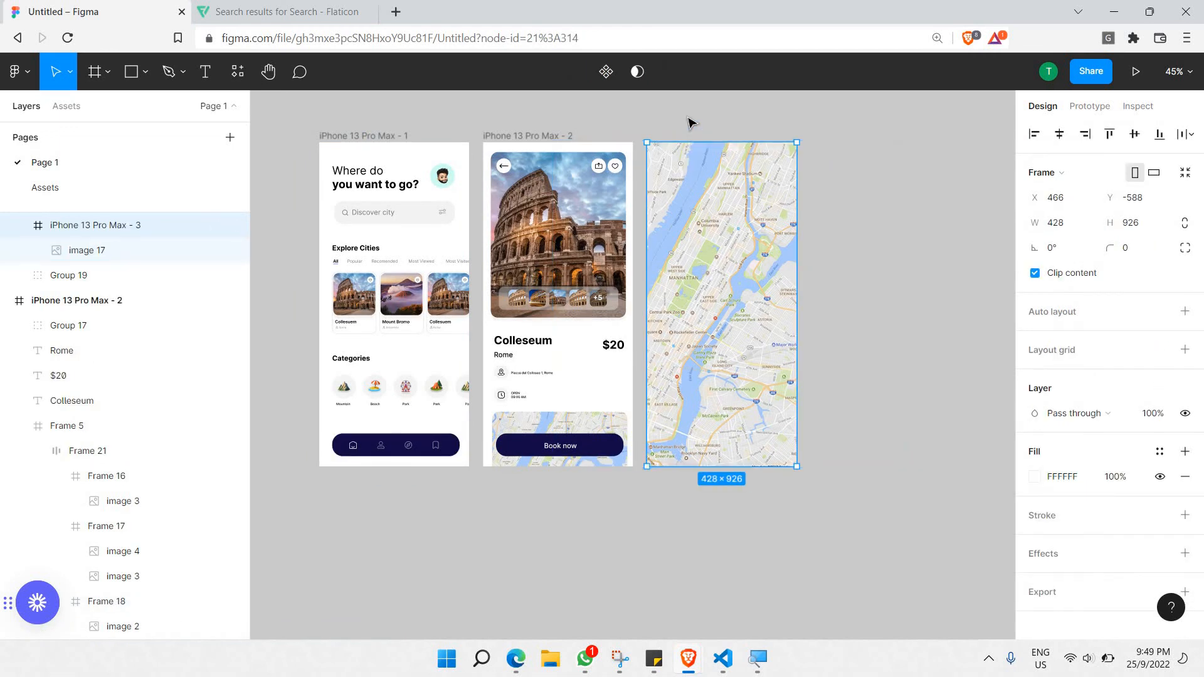
key(ctrl+v)
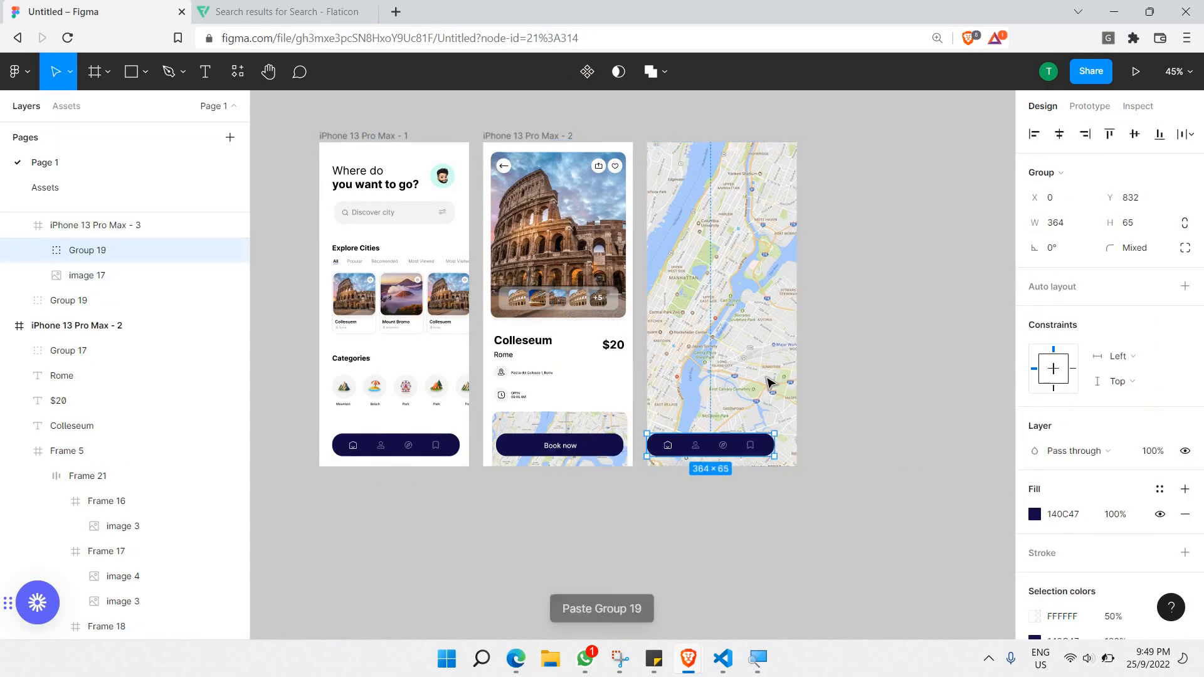
right_click(740, 443)
key(Escape)
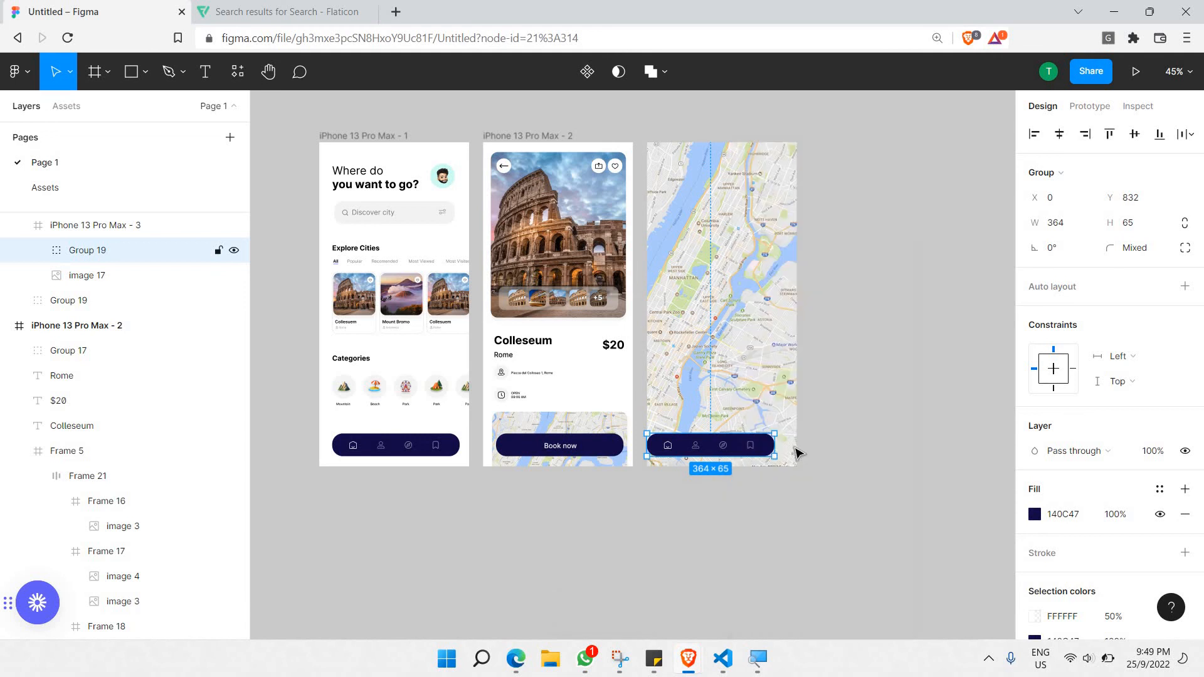
scroll(706, 442, up, 5)
drag(707, 444, 723, 435)
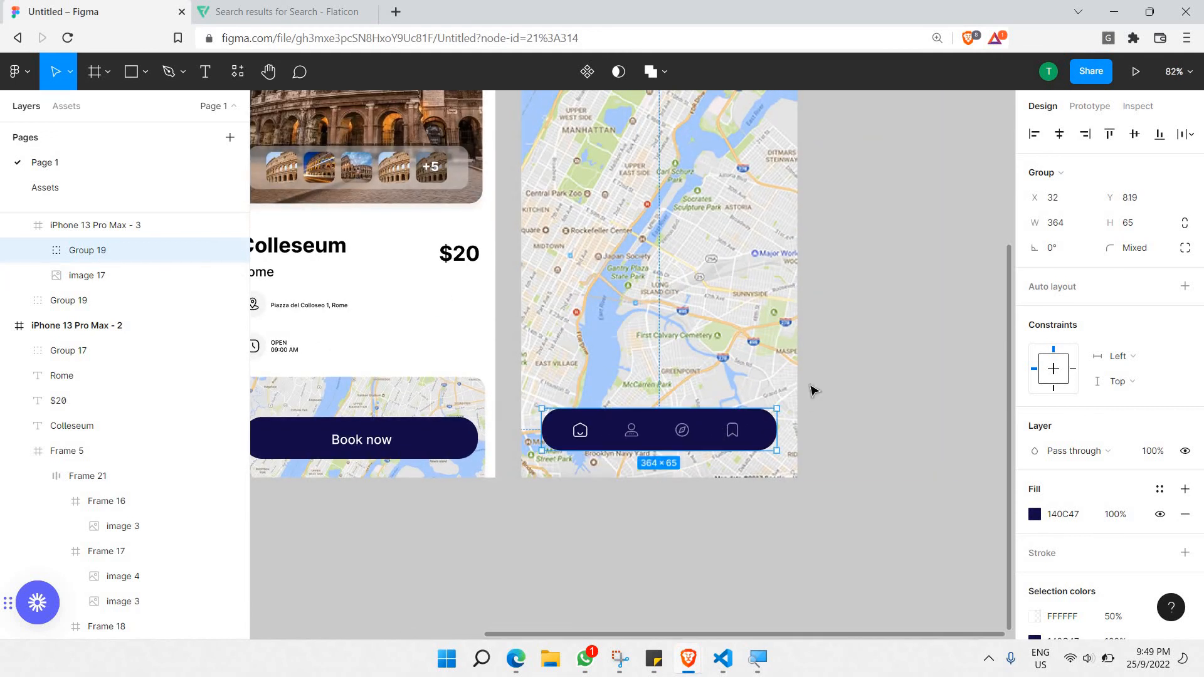
scroll(733, 252, down, 3)
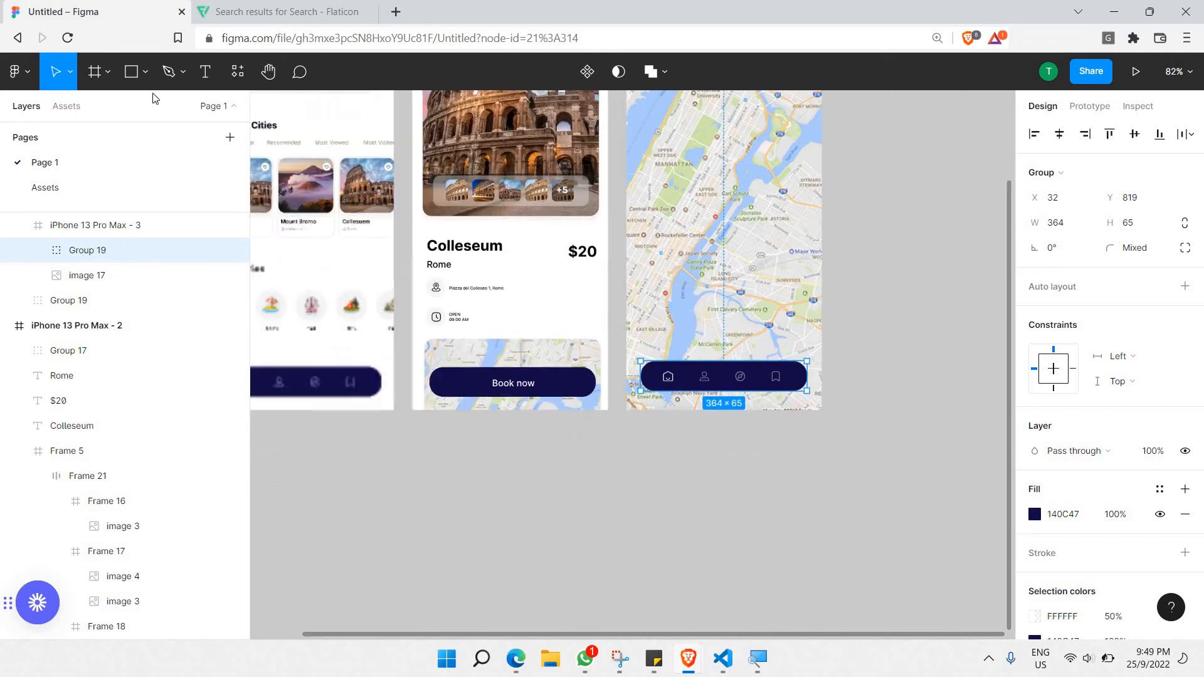
Draw a rectangle about 274 × 86 just above the map screen's navigation bar and fill it with white FFFFFF.
click(131, 72)
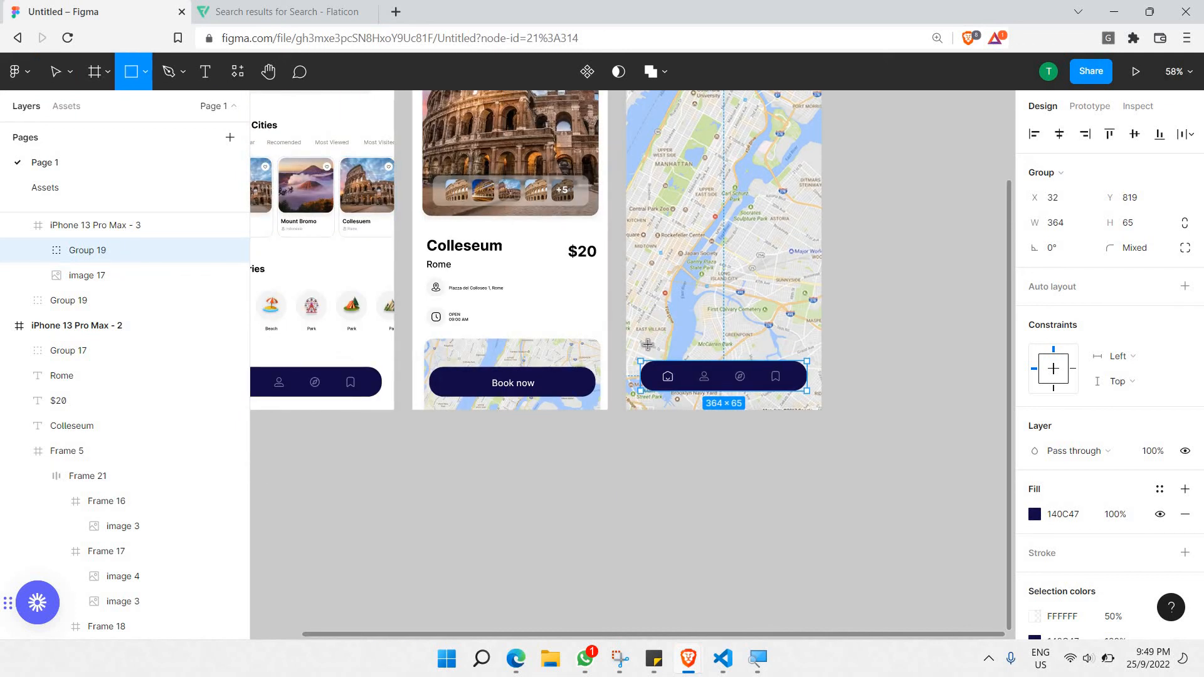
drag(641, 350, 767, 326)
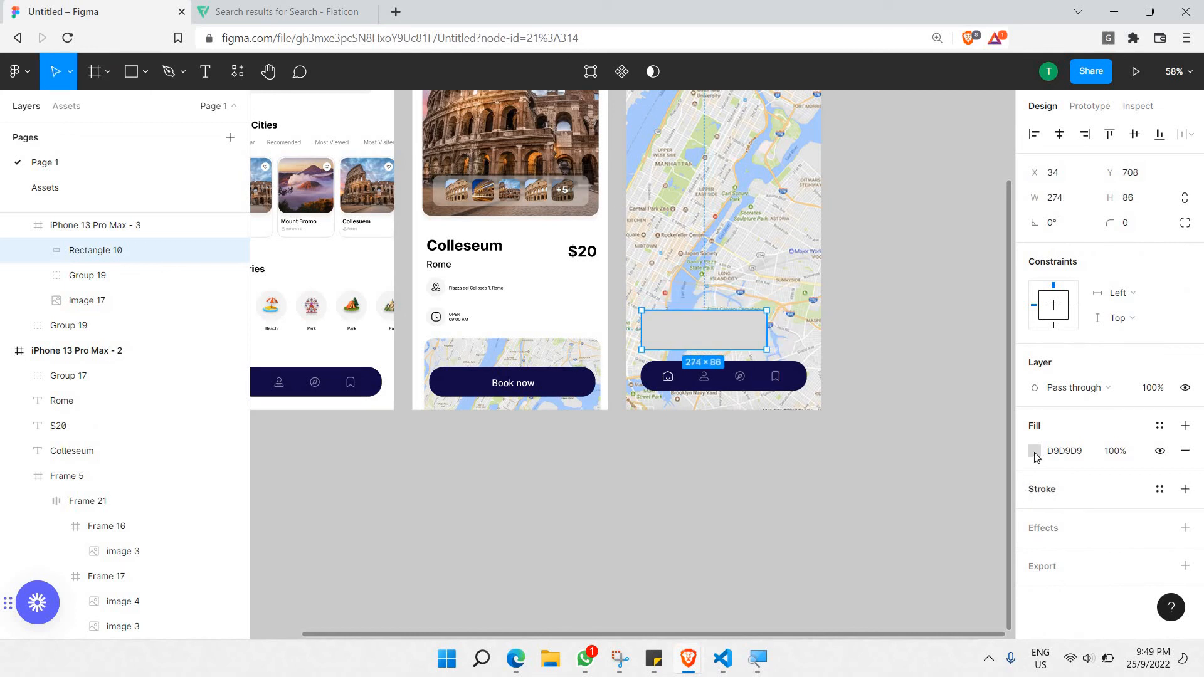
click(1035, 451)
drag(903, 301, 758, 134)
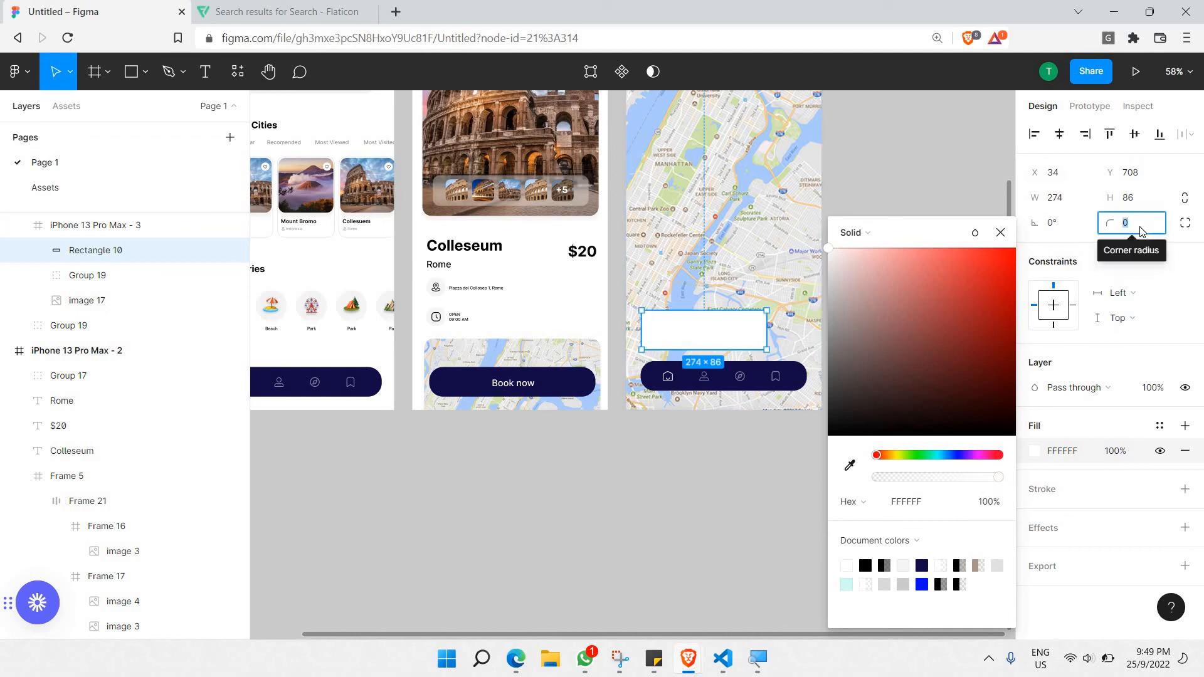
Set the white rectangle's corner radius to 15.
text(10)
key(Return)
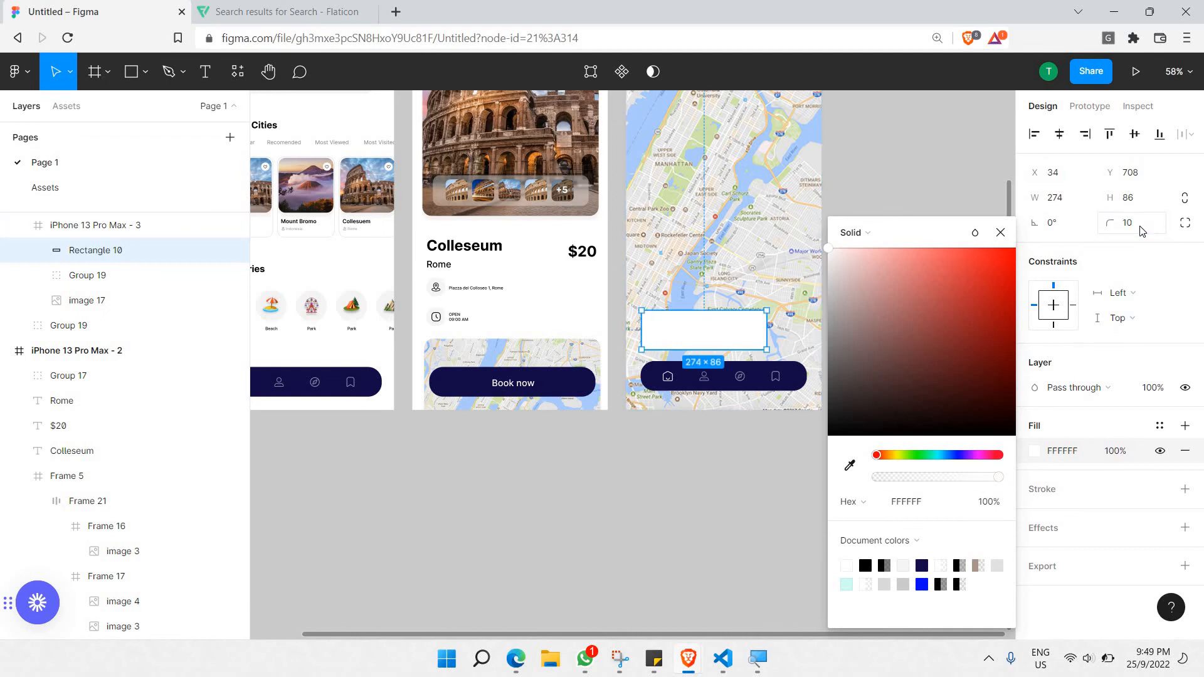
text(5)
key(Return)
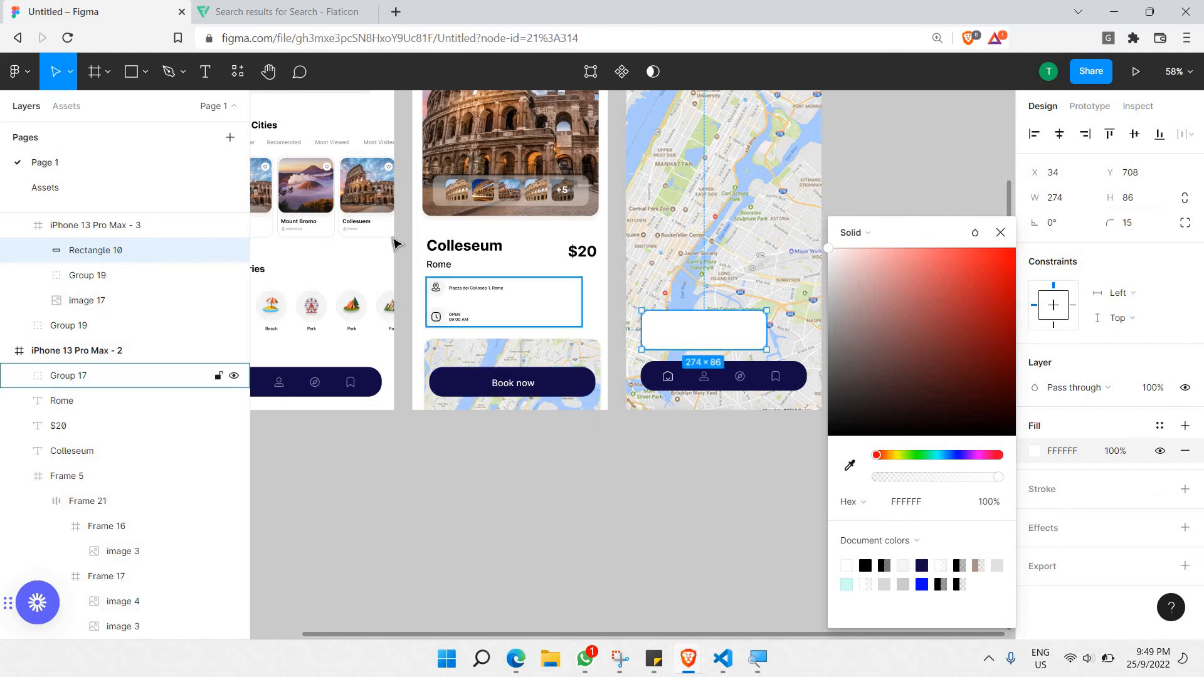
Copy the Colosseum picture frame from the first Explore Cities card into iPhone 13 Pro Max - 3.
scroll(399, 248, left, 3)
double_click(317, 204)
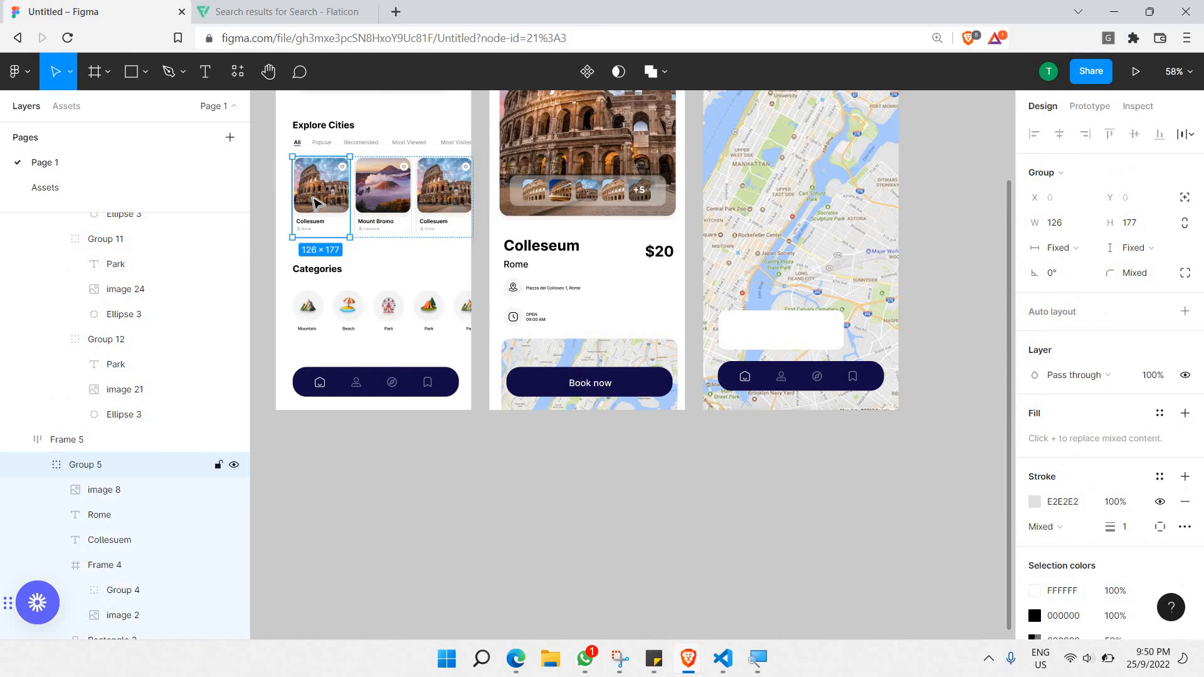
drag(325, 209, 718, 302)
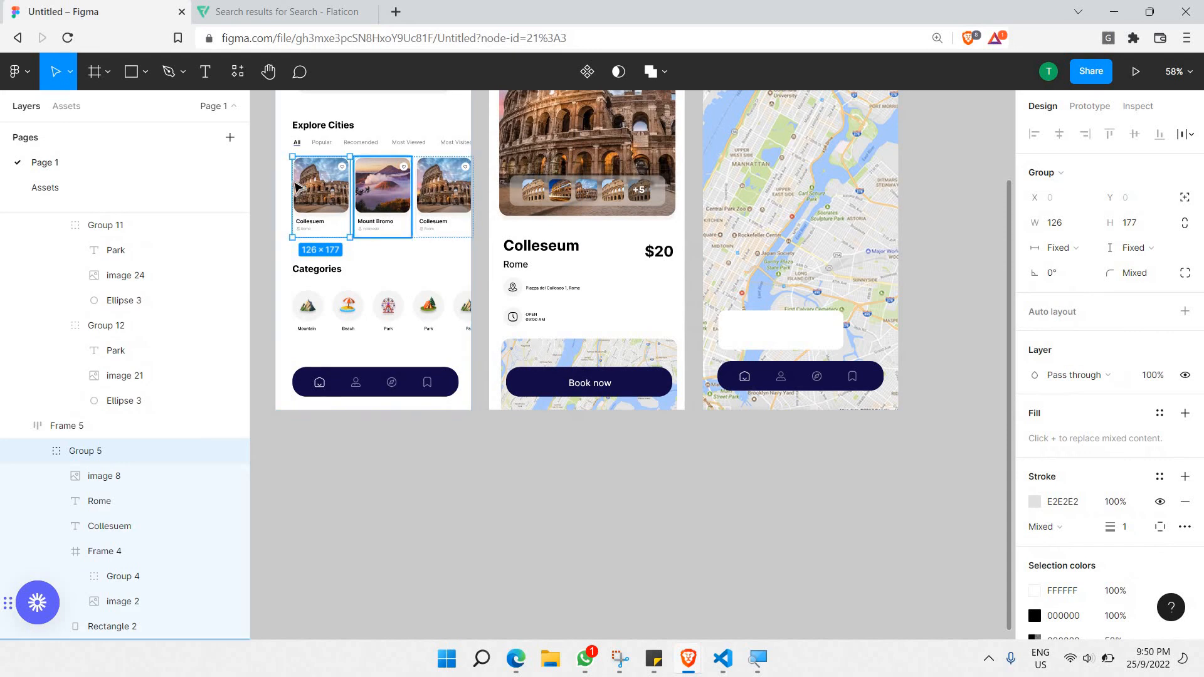
click(780, 331)
double_click(780, 330)
double_click(780, 330)
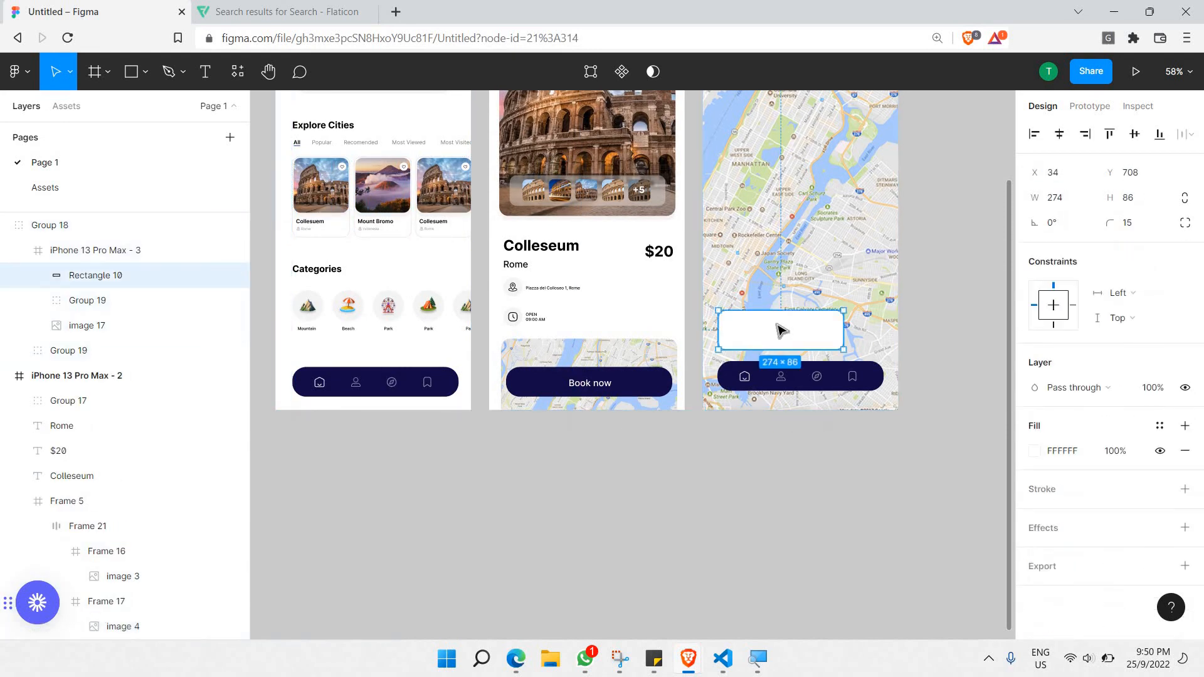
key(ctrl+v)
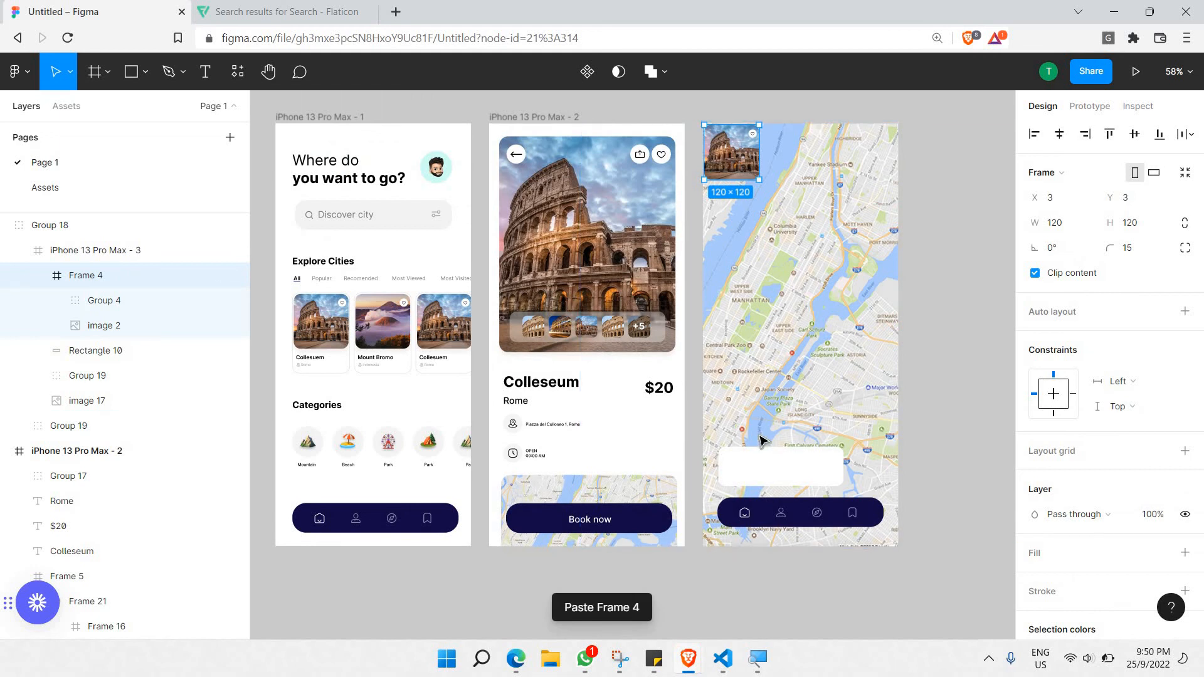
Scale the Colosseum picture to 84 × 84, overlap it with the white card at X 50, Y 652, and extend the card upward to 100 high.
drag(729, 152, 738, 452)
scroll(778, 438, up, 2)
scroll(786, 402, up, 3)
click(789, 466)
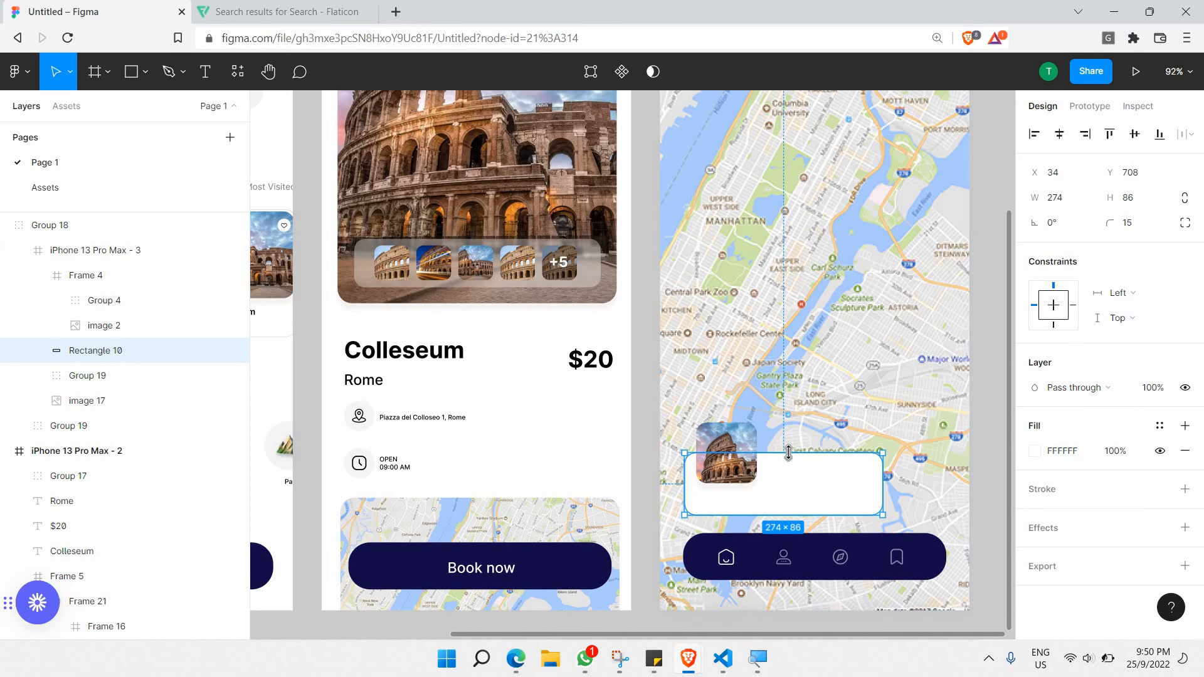
drag(740, 442, 737, 431)
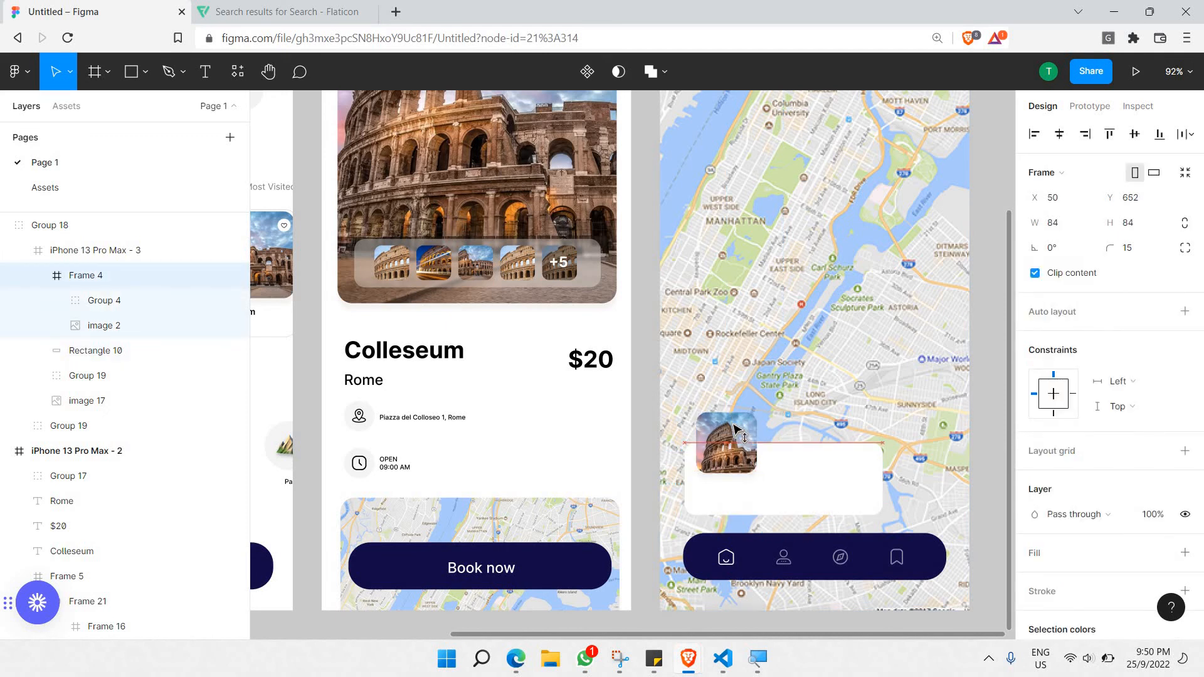
Add a text box about 140 × 29 beneath the Colosseum picture on the white card, reading "Collesurm".
click(182, 71)
click(205, 71)
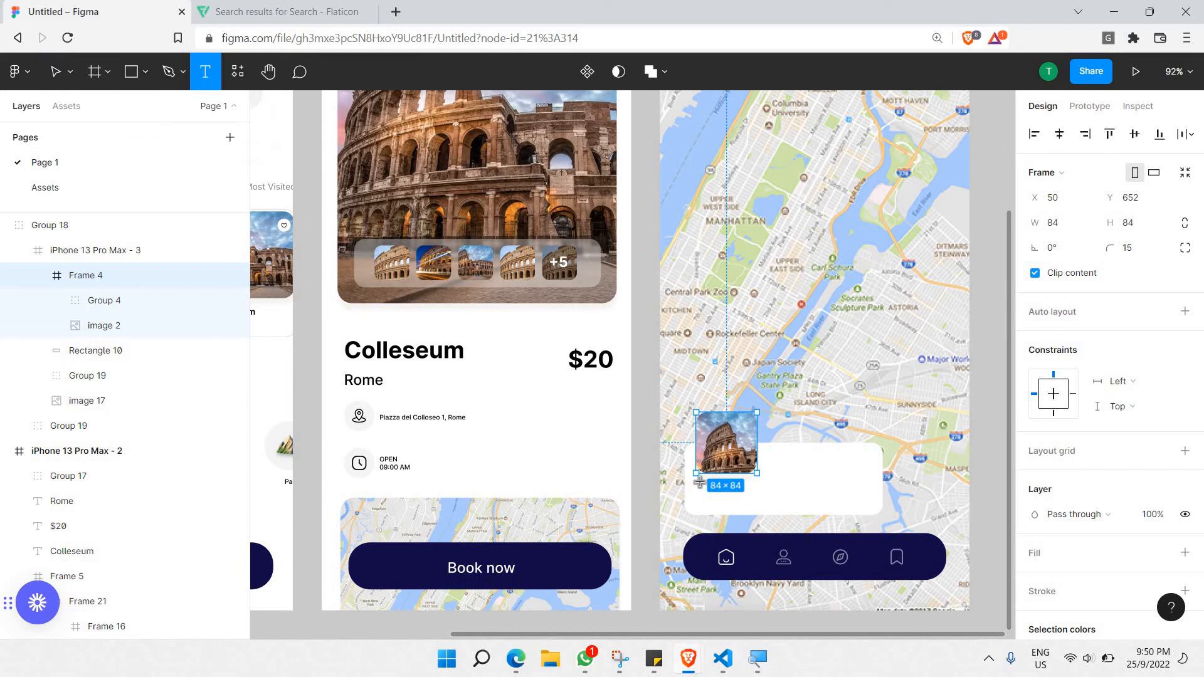
drag(698, 481, 801, 502)
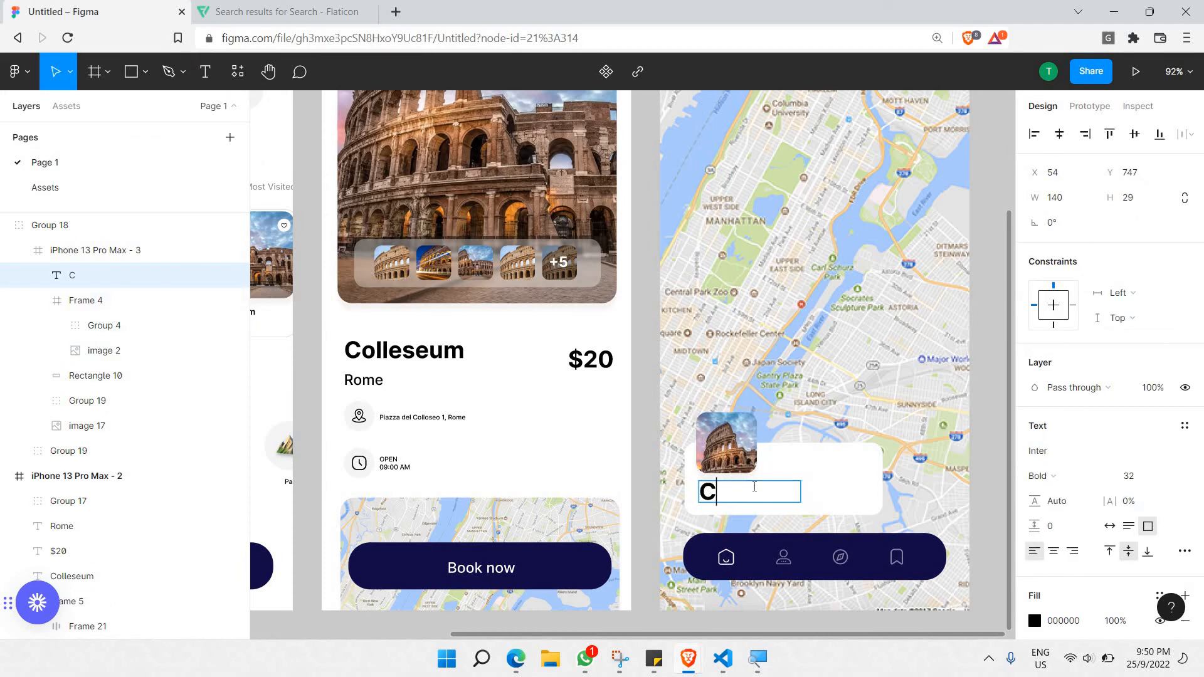
text(Collesu)
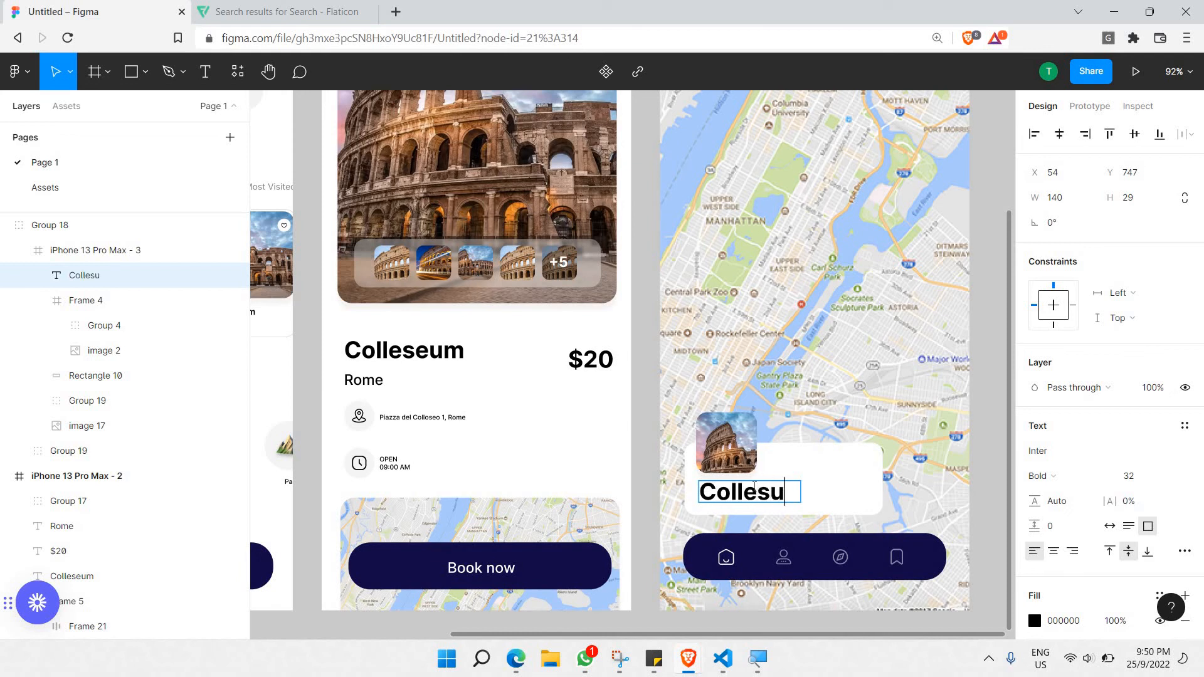
text(rm)
key(ctrl+a)
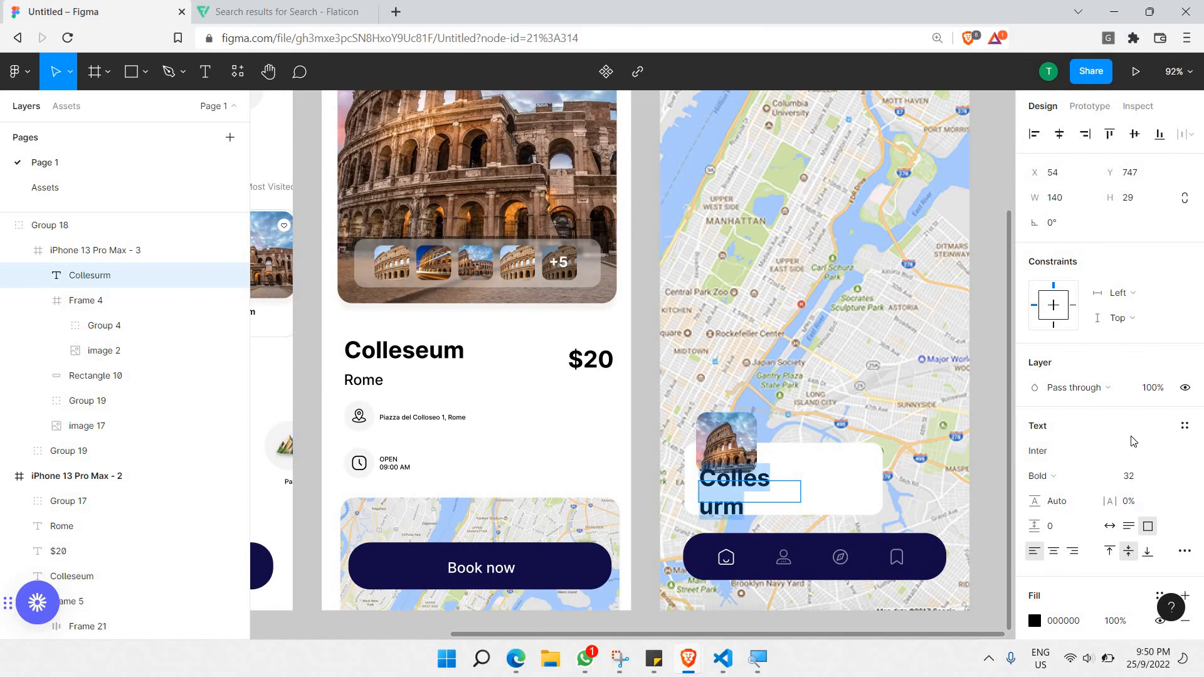
Correct the card title to "Collesuem" and format it in size 16 with Medium weight.
click(1170, 476)
click(1154, 415)
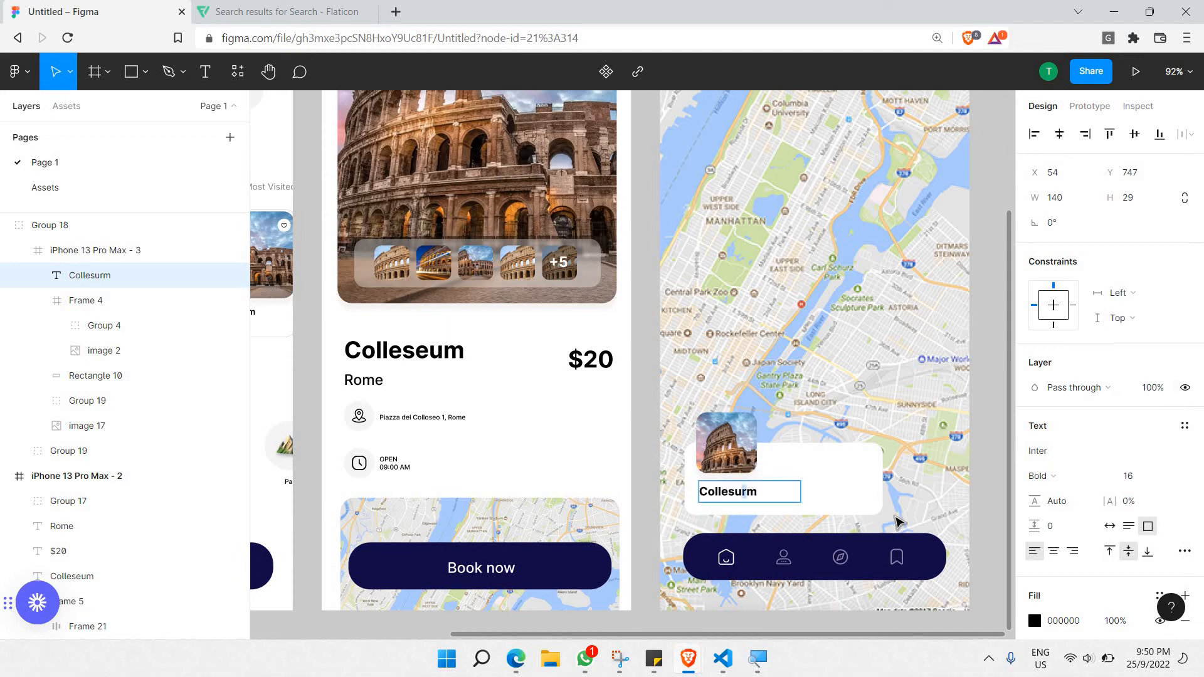
key(ctrl+a)
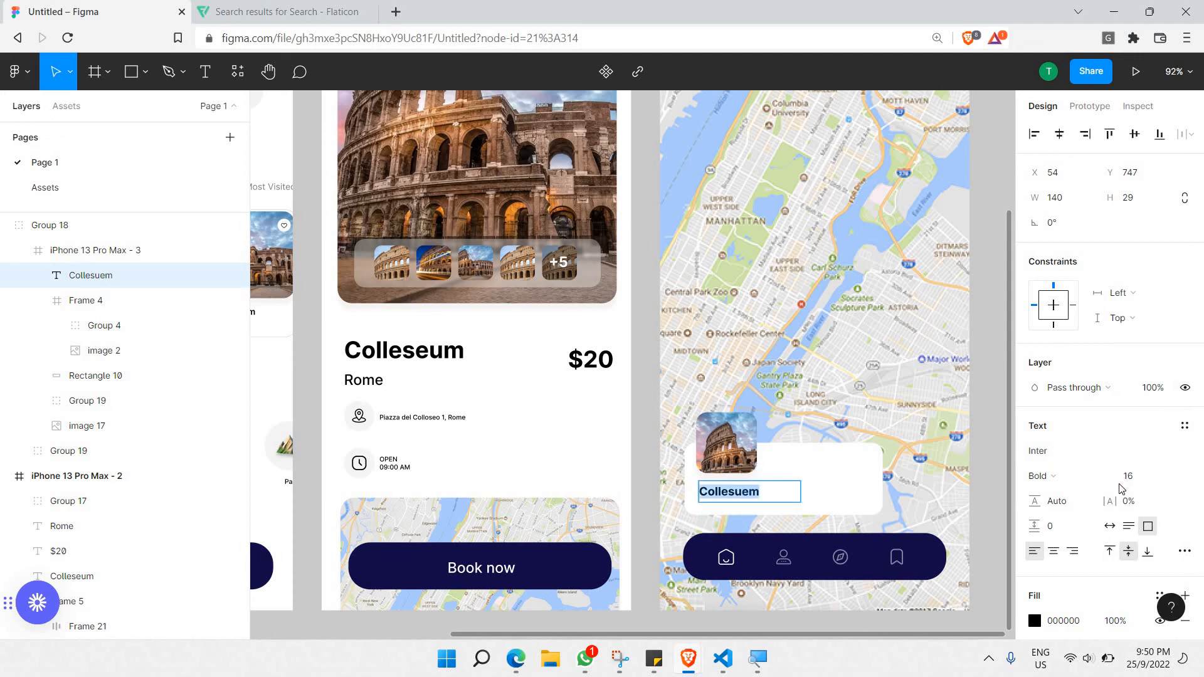
click(1089, 479)
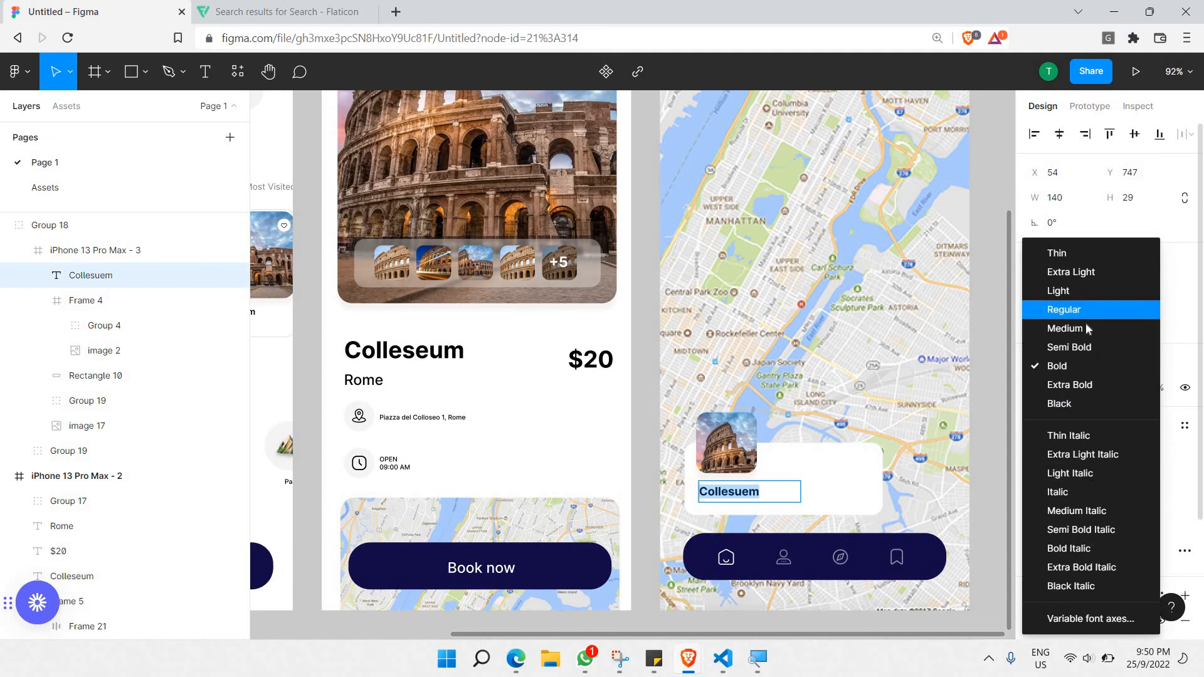
click(1085, 326)
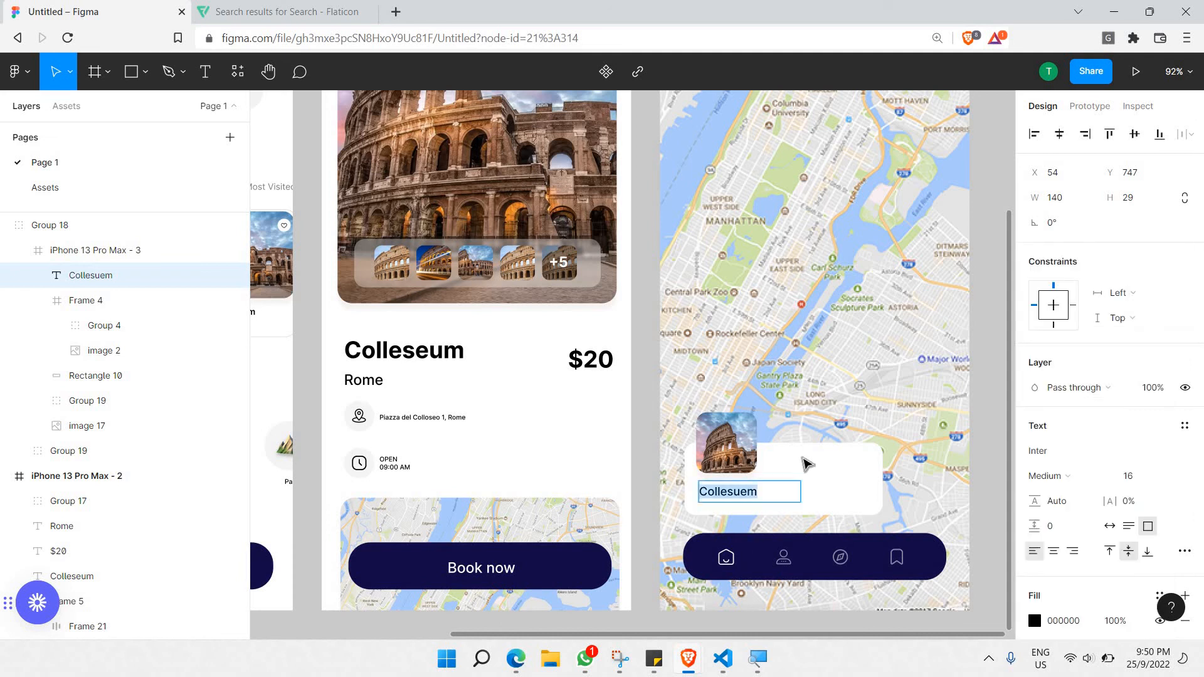
click(807, 461)
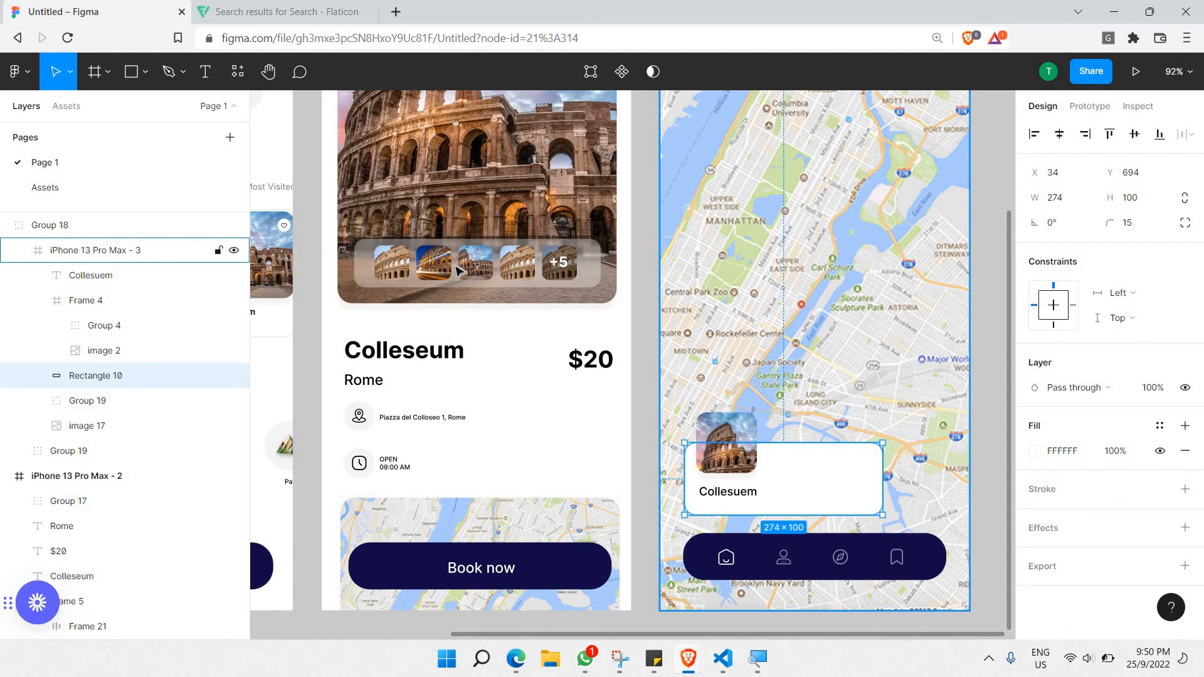
Copy the round location icon from iPhone 13 Pro Max - 2 onto the white card and place it at X 250, Y 747.
double_click(365, 415)
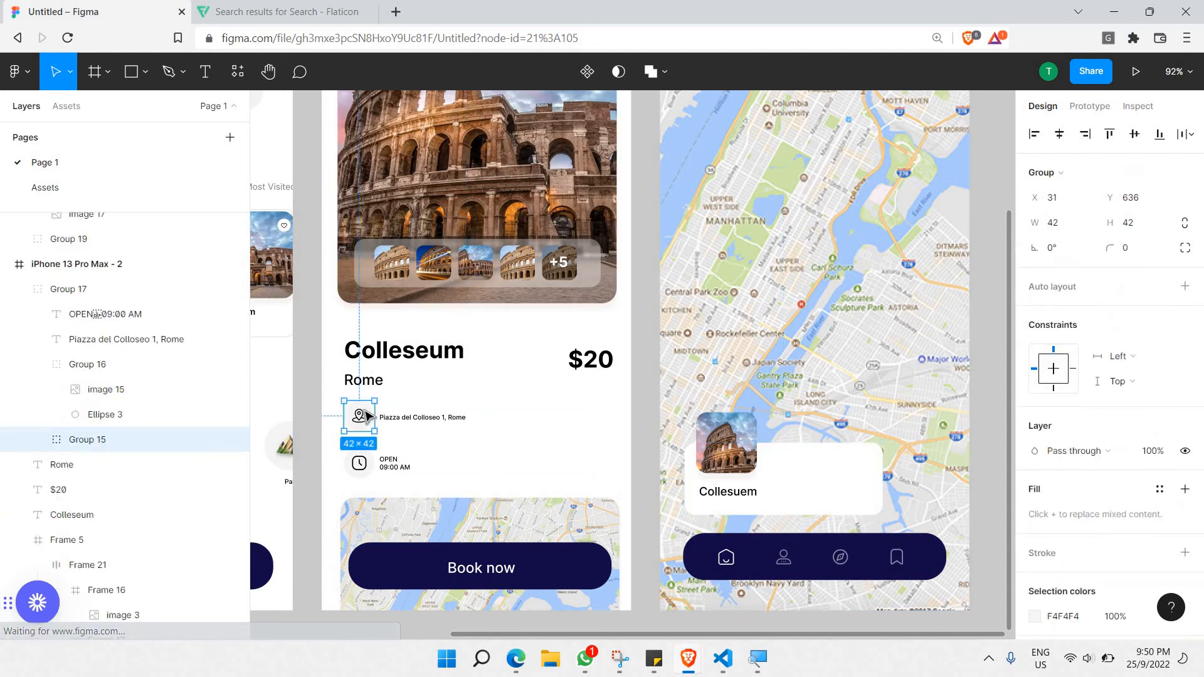
click(833, 466)
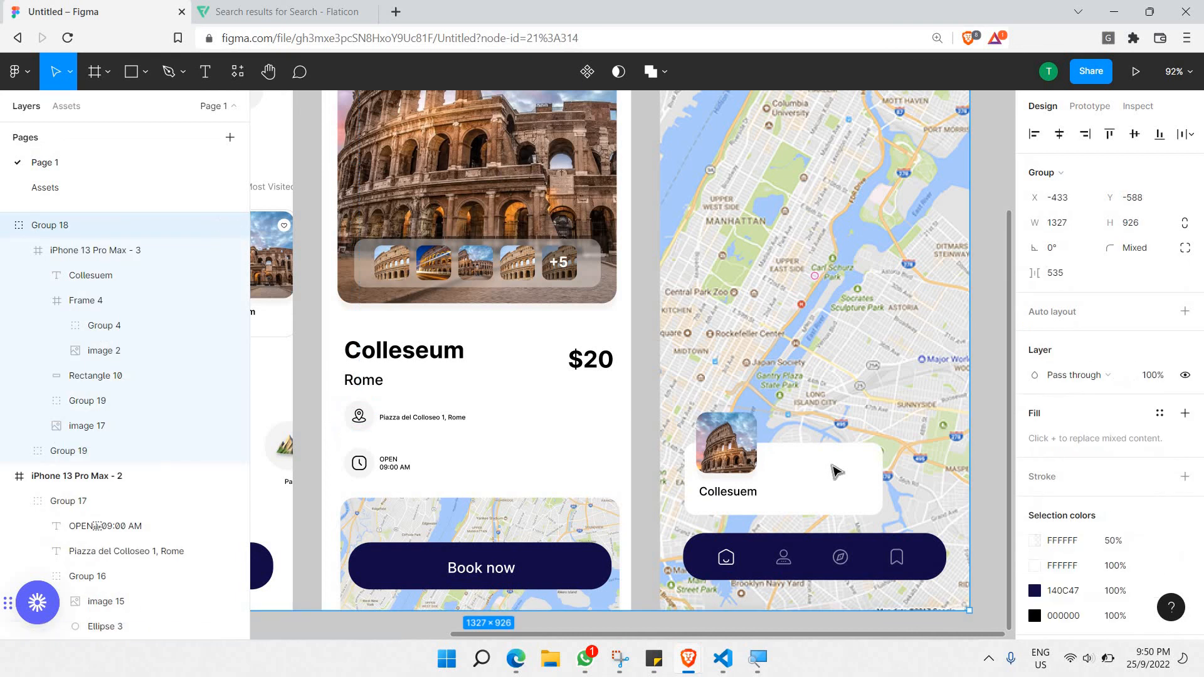
double_click(833, 466)
double_click(833, 466)
key(ctrl+v)
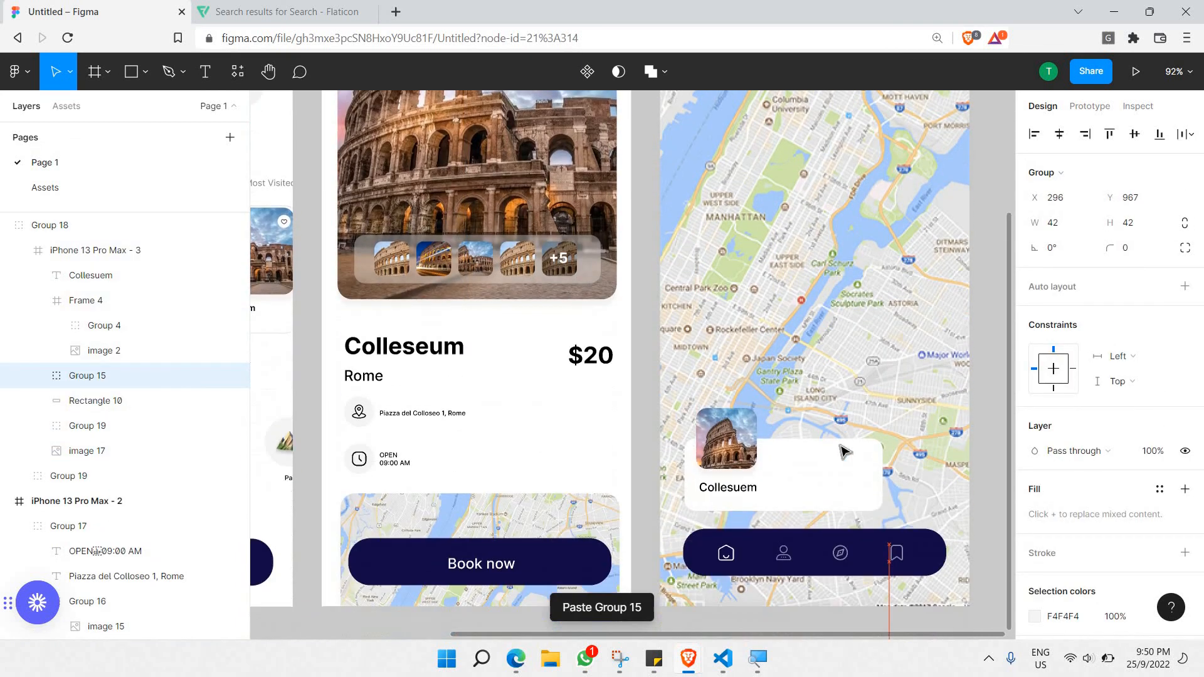
drag(846, 452, 858, 447)
scroll(868, 441, up, 5)
scroll(871, 437, up, 3)
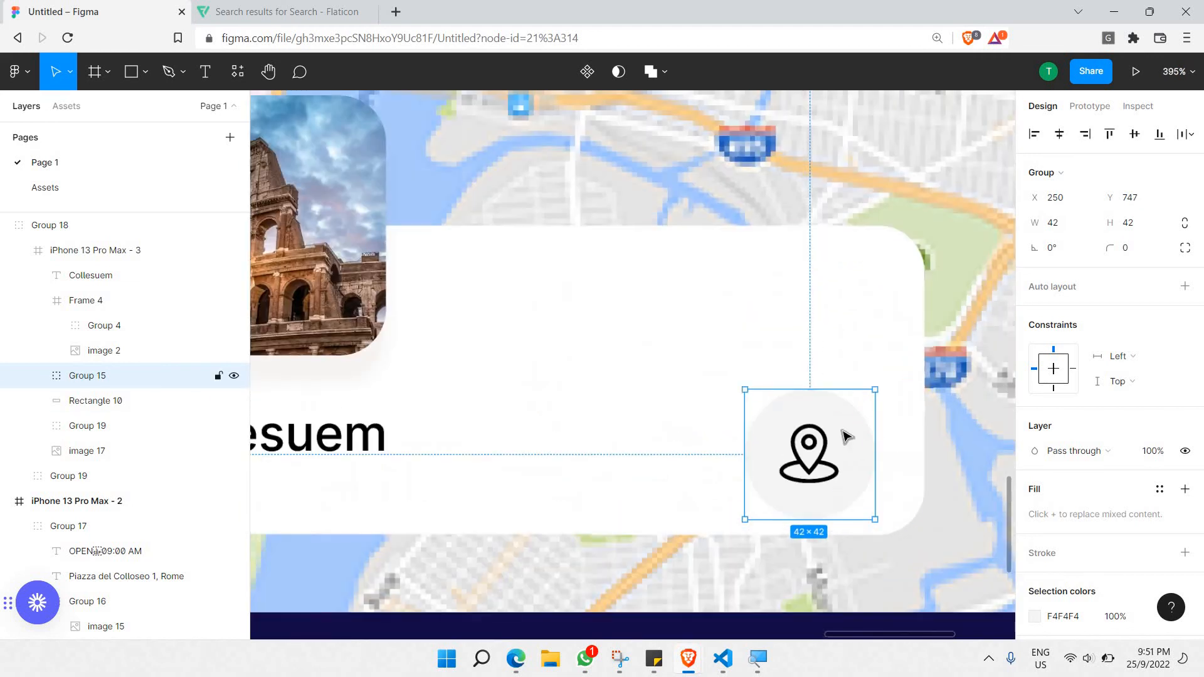
Change the fill of the copied location icon's circle to a bright blue.
double_click(855, 430)
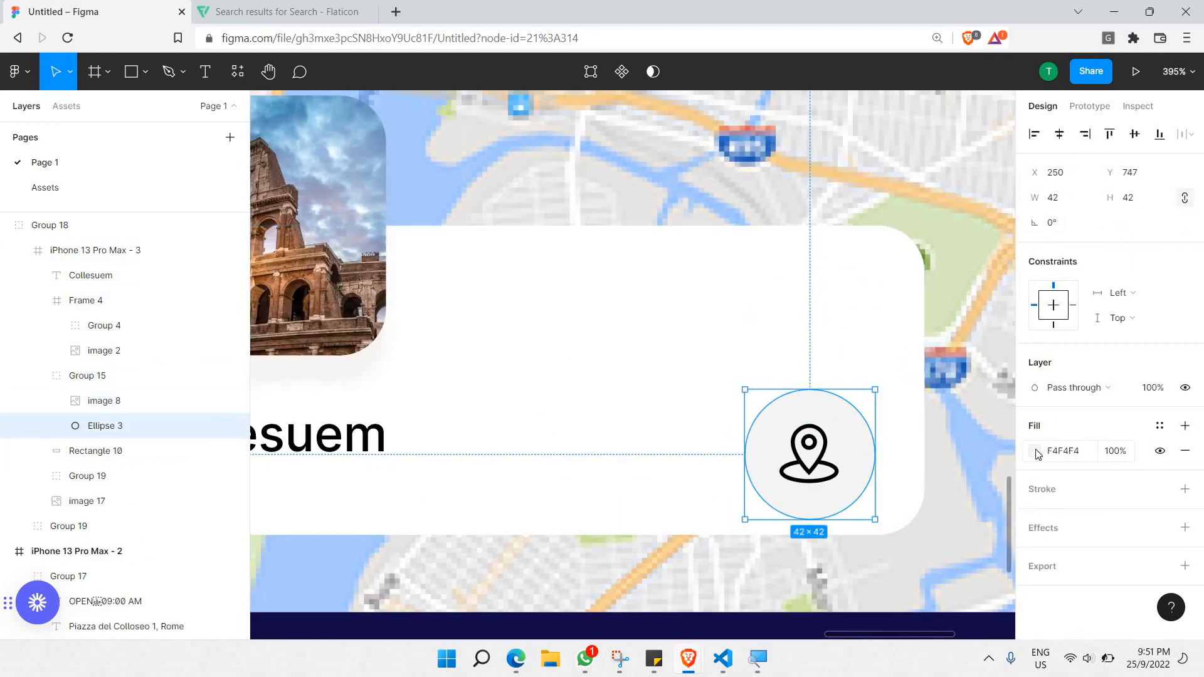
click(1035, 451)
click(951, 457)
drag(938, 356, 1117, 112)
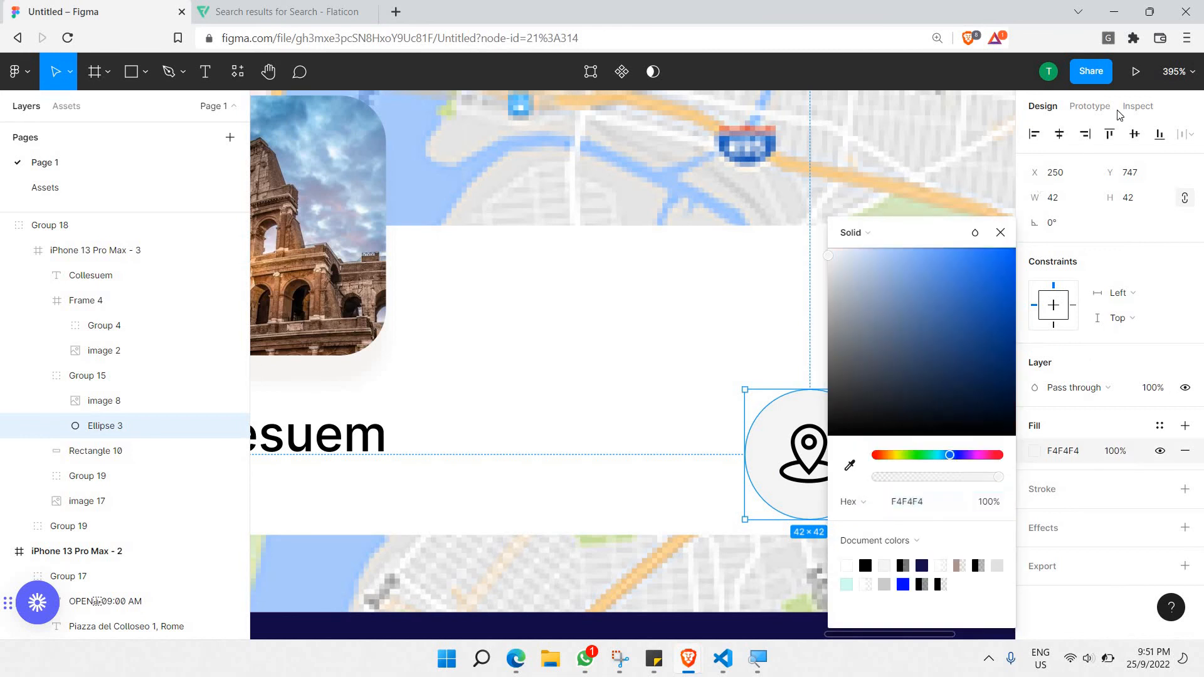
Copy the play icon from the Assets page and delete the location pin image from the blue circle.
click(799, 426)
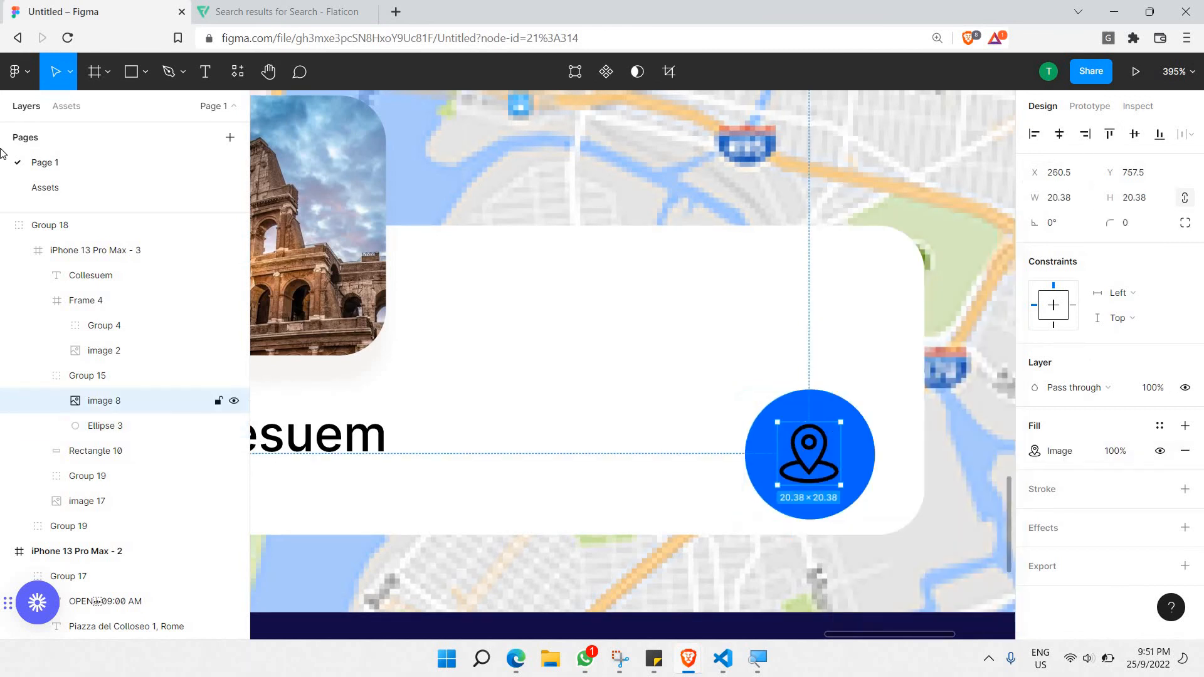
click(80, 192)
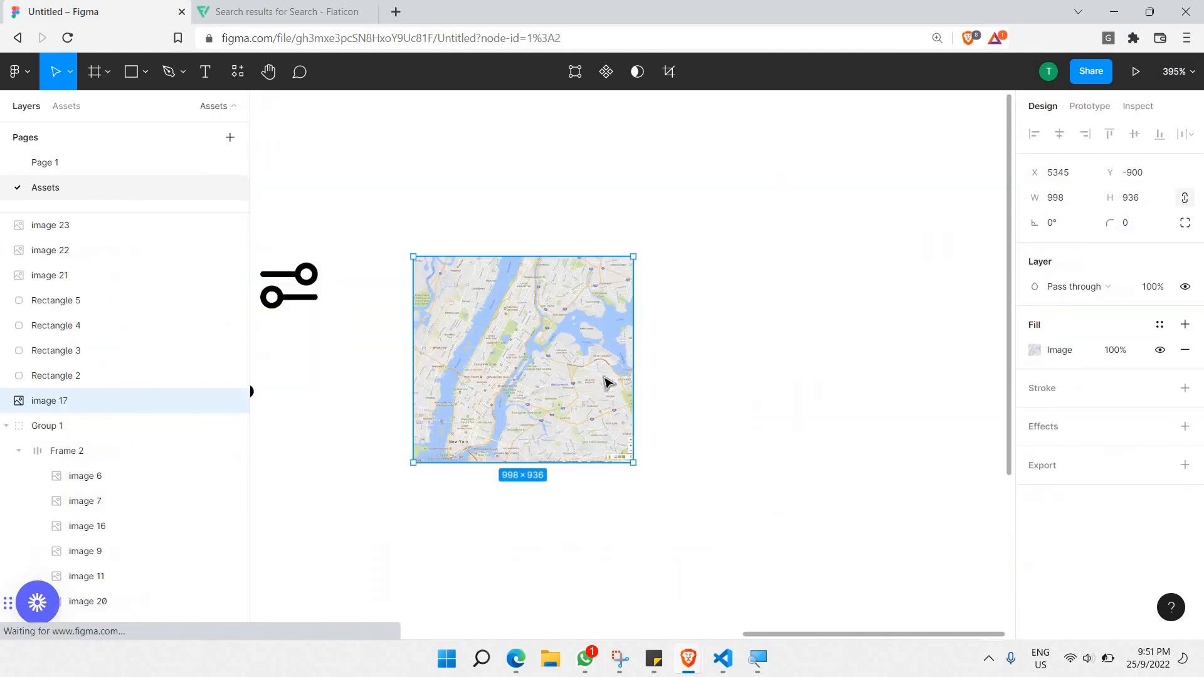
scroll(390, 348, up, 5)
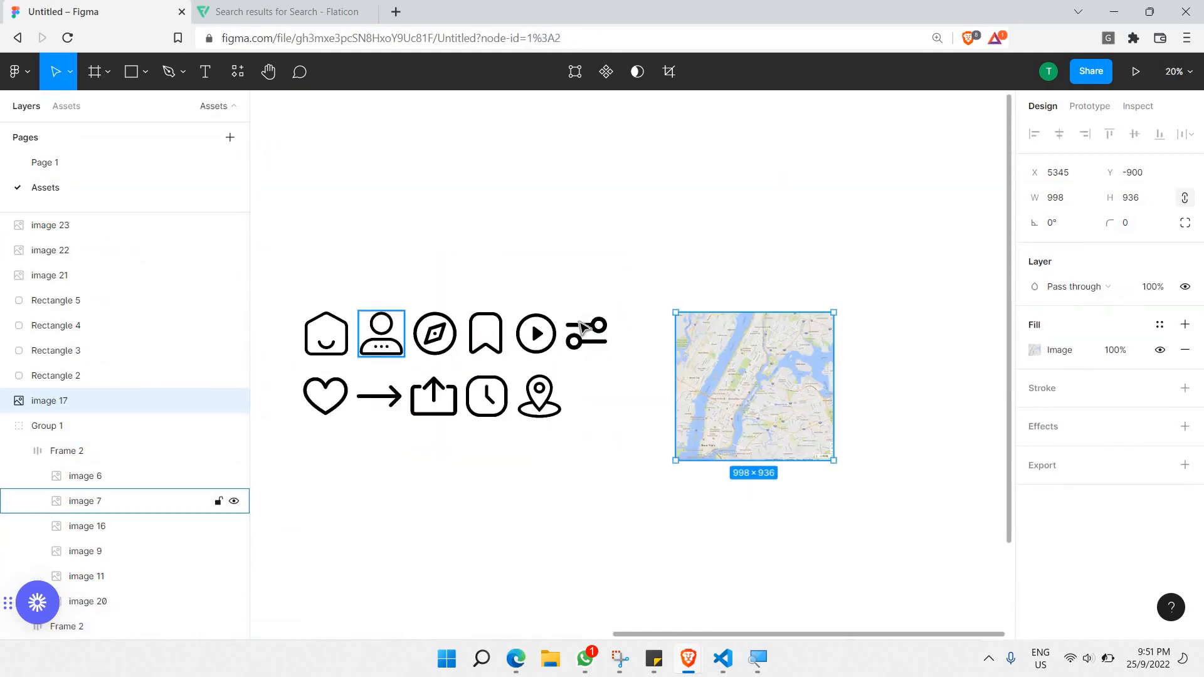
click(543, 332)
click(63, 162)
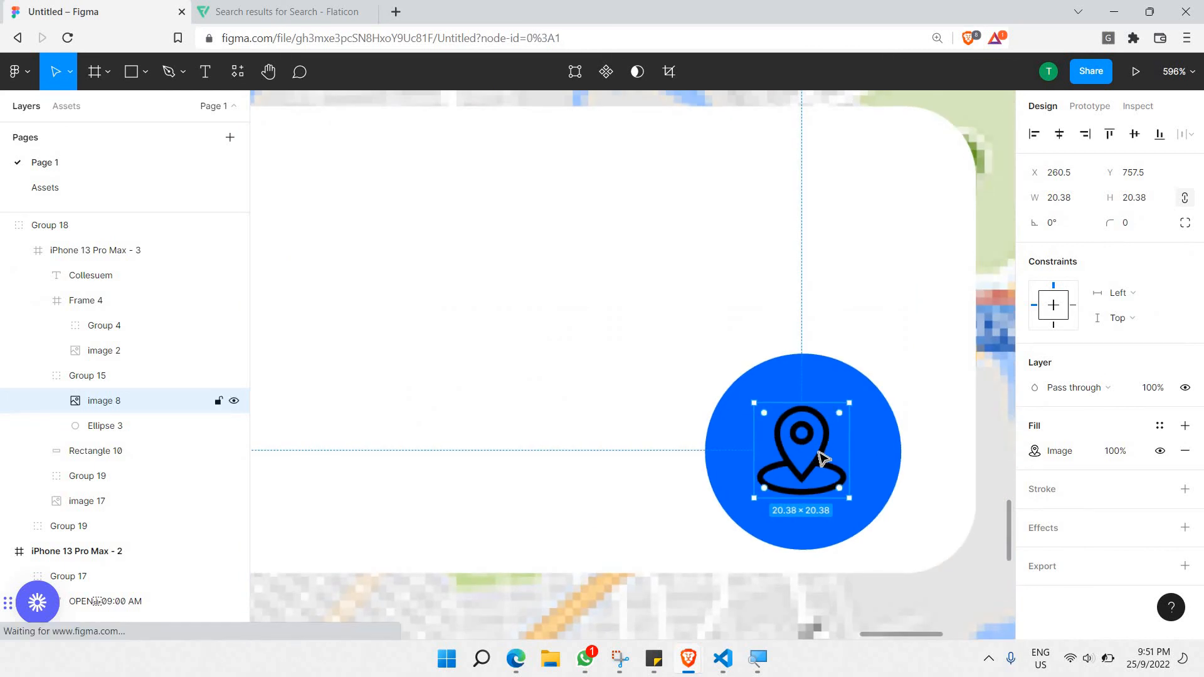
key(Delete)
ctrl+click(823, 458)
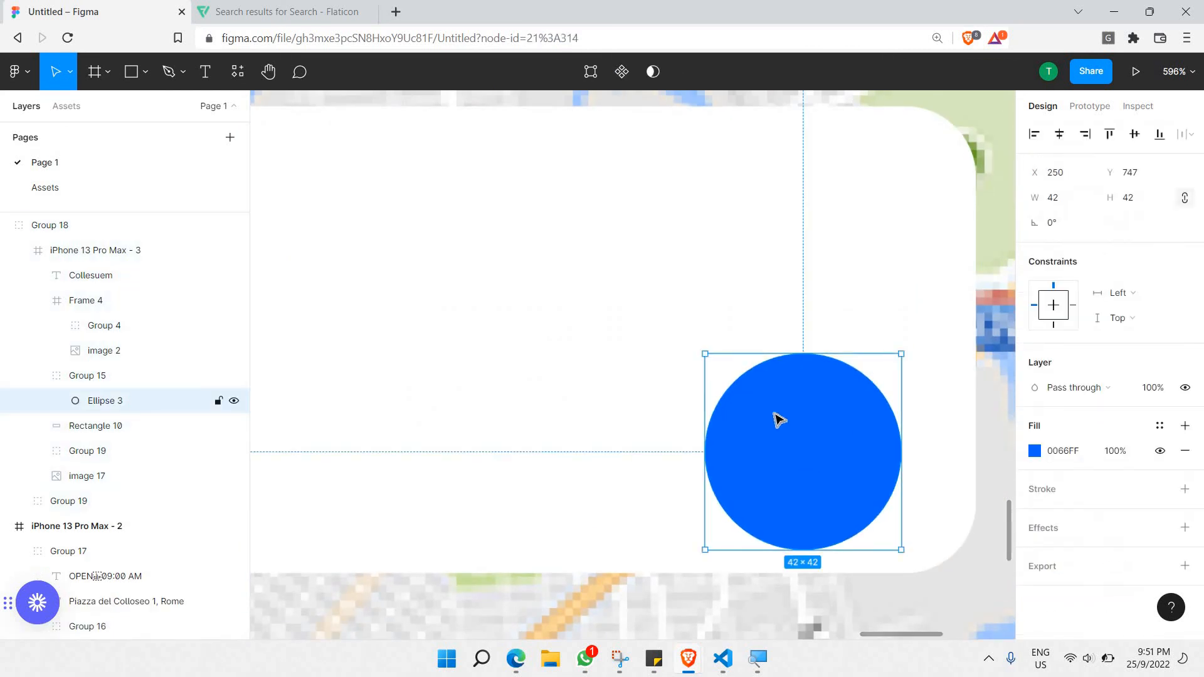
Paste the play icon onto the blue circle, scaled to 16 × 16 and placed at X 263, Y 759.
key(ctrl+v)
drag(449, 174, 600, 332)
drag(878, 621, 624, 379)
scroll(627, 360, up, 5)
Turn the play icon into a mask and draw a rectangle about 19 × 20 over it, nested above the mask in Group 15.
right_click(619, 376)
click(671, 429)
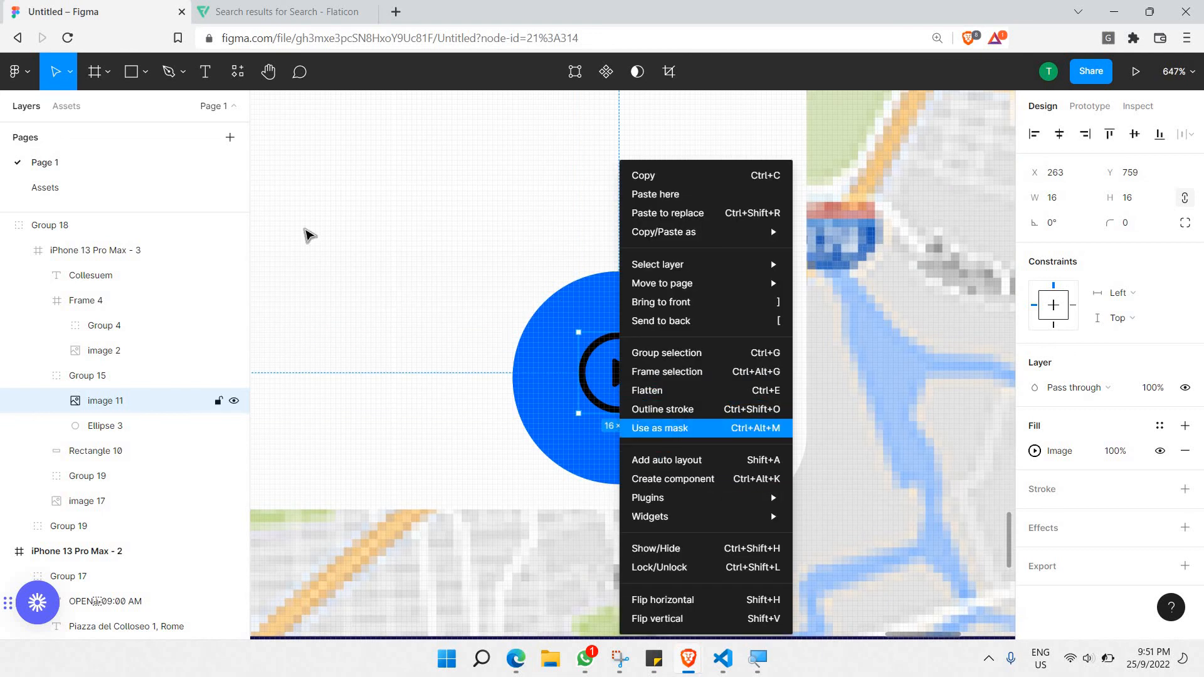
key(r)
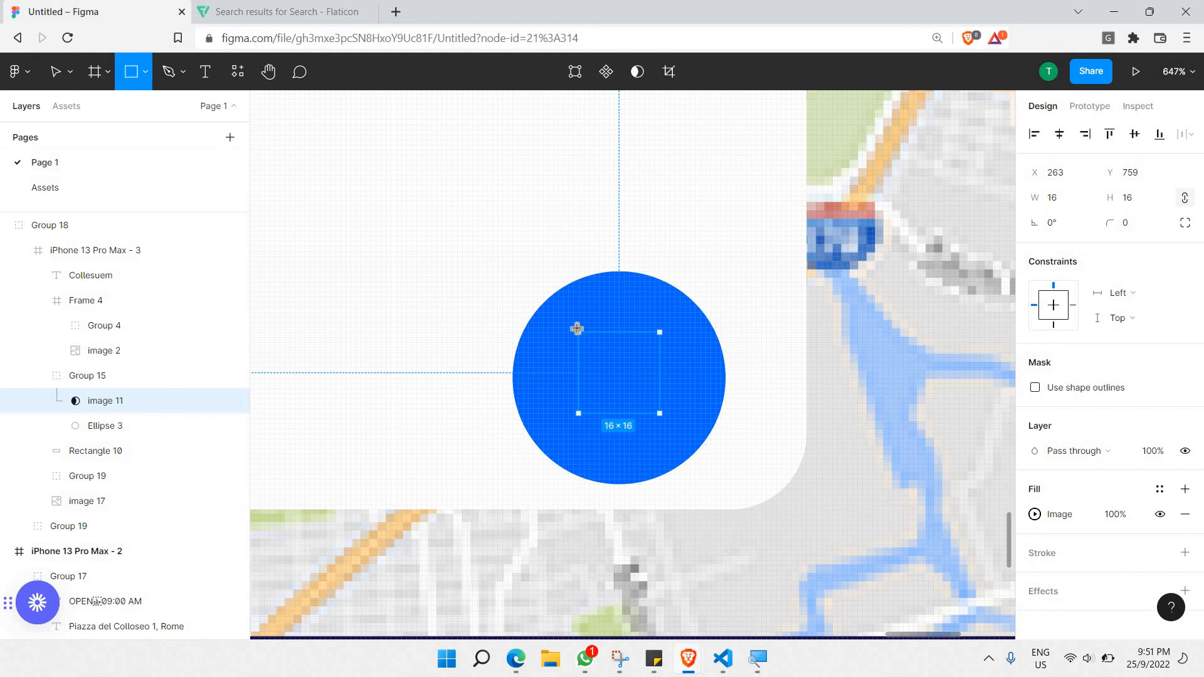
drag(662, 414, 670, 424)
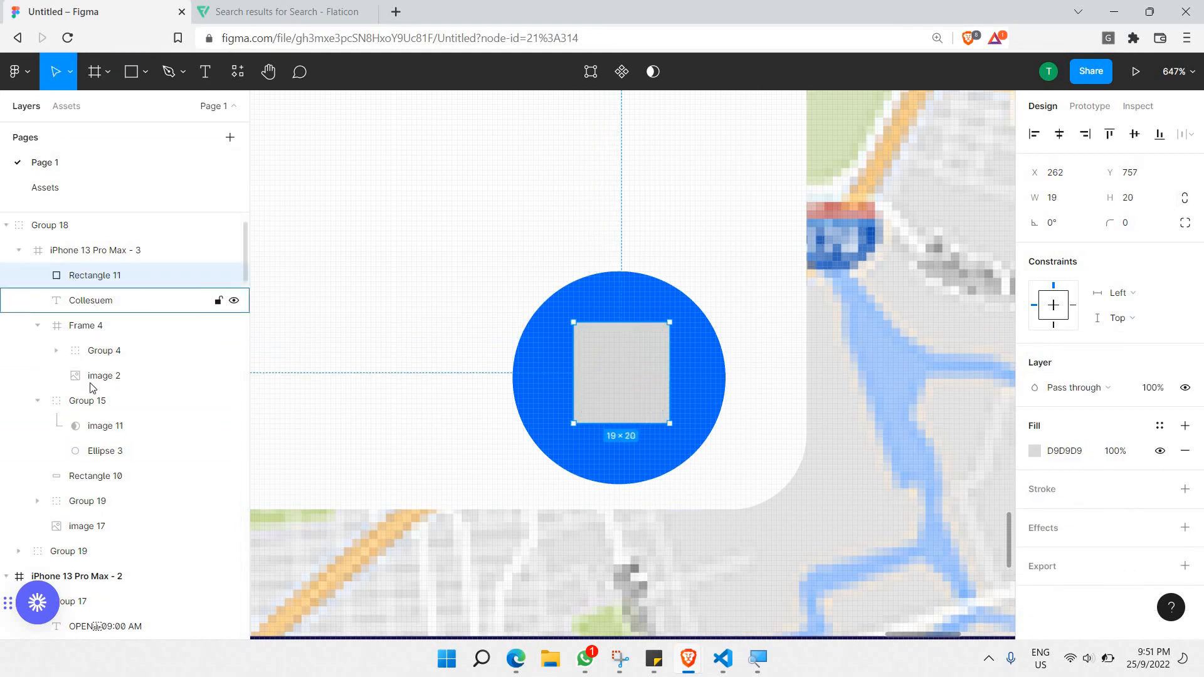
drag(96, 414, 96, 411)
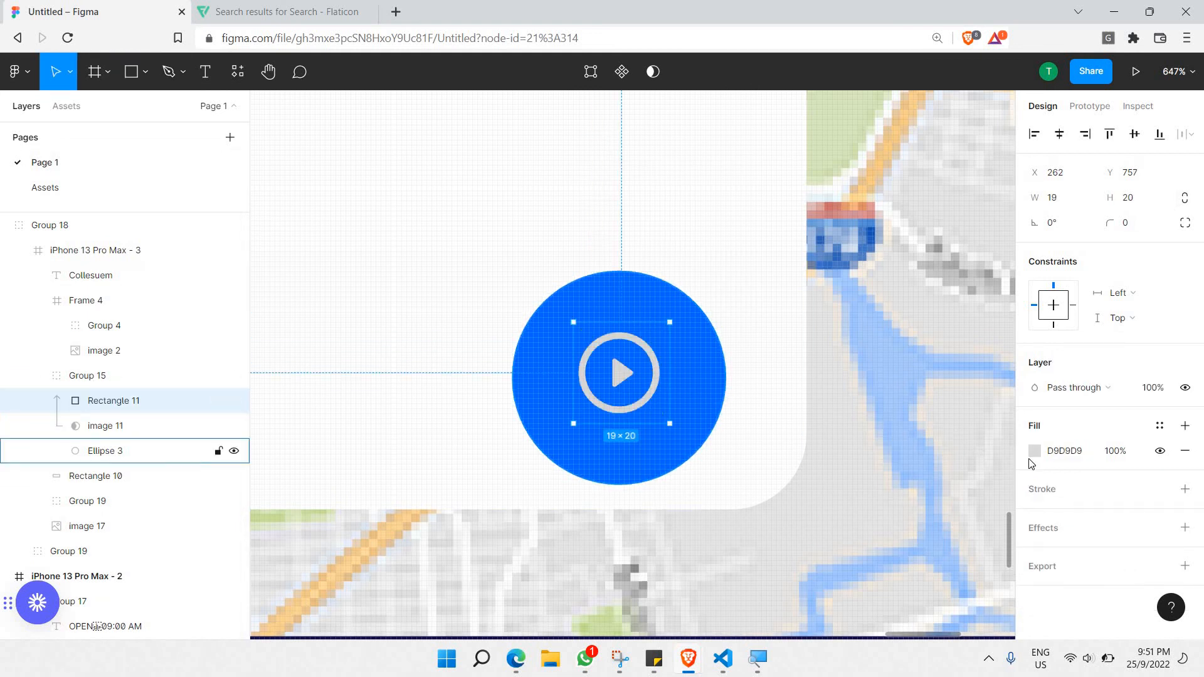
Change the fill of the masked rectangle to white, FFFFFF.
click(1035, 451)
drag(948, 379, 750, 105)
click(714, 192)
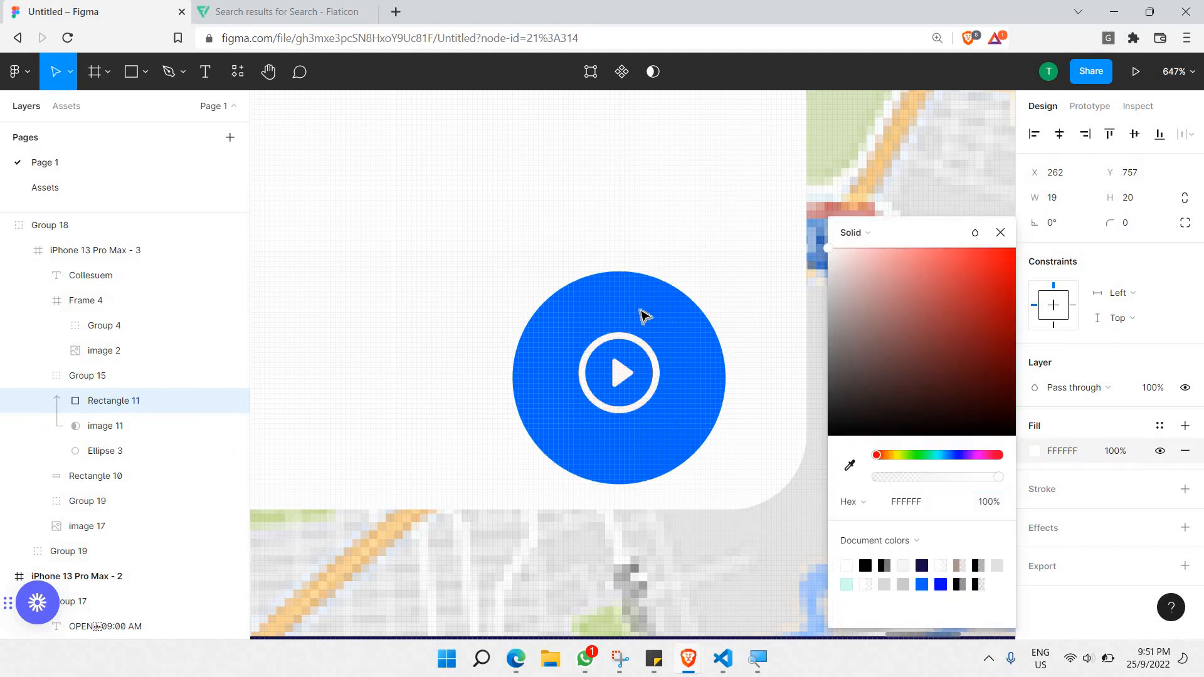
Enlarge the white masked rectangle to about 23 × 24, starting at X 261, Y 756, so it covers the whole play icon.
double_click(617, 374)
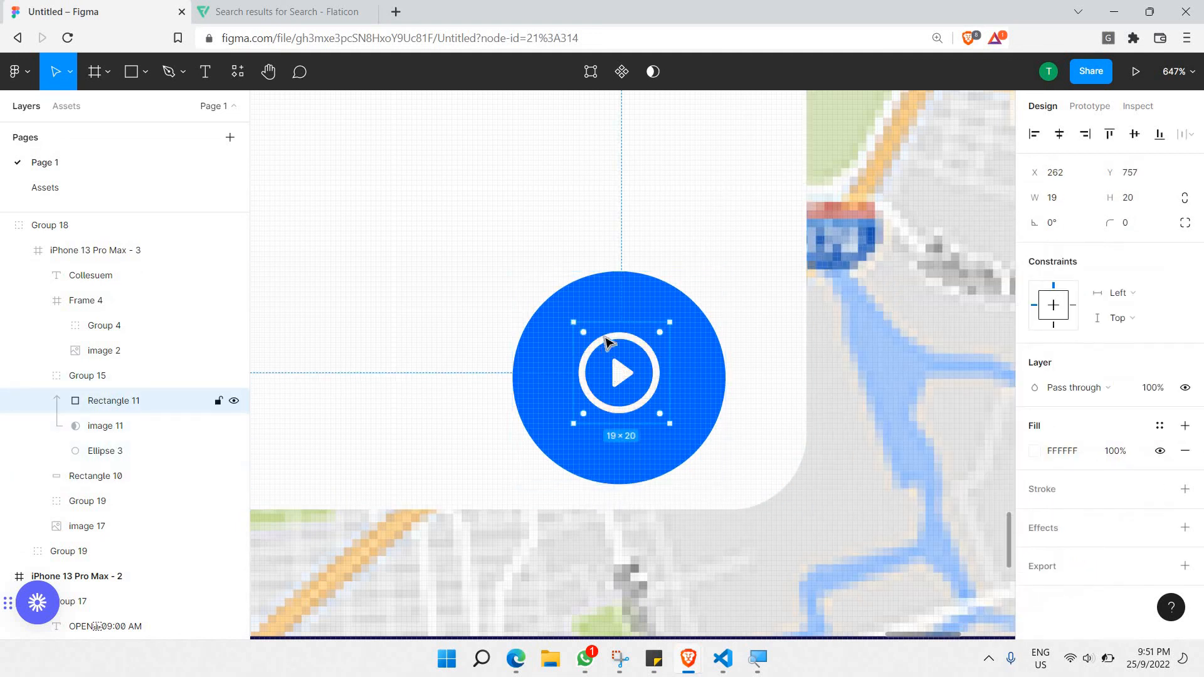
drag(569, 322, 567, 317)
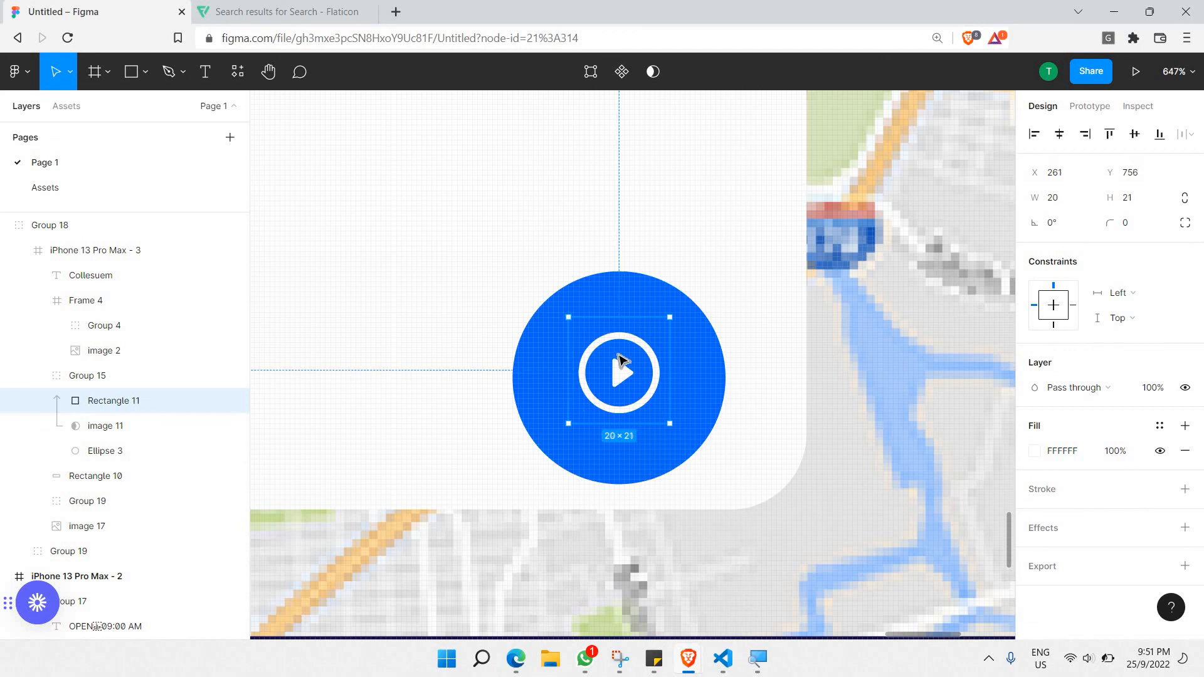
key(Return)
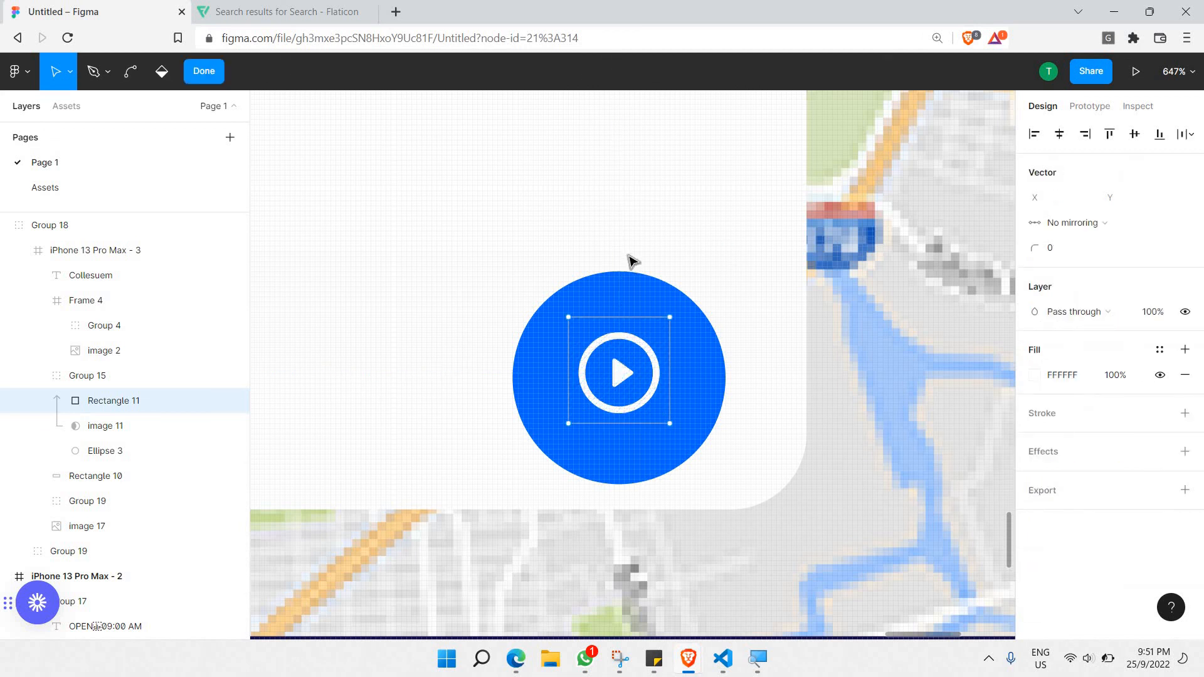
key(Escape)
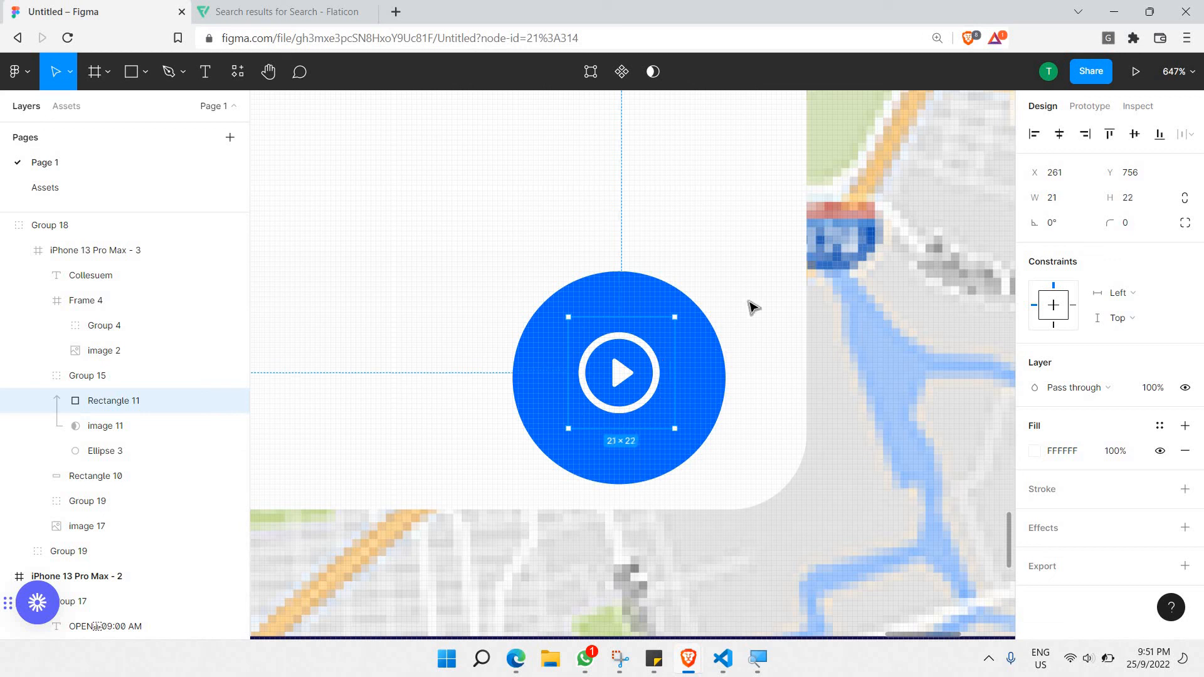
click(744, 299)
double_click(624, 384)
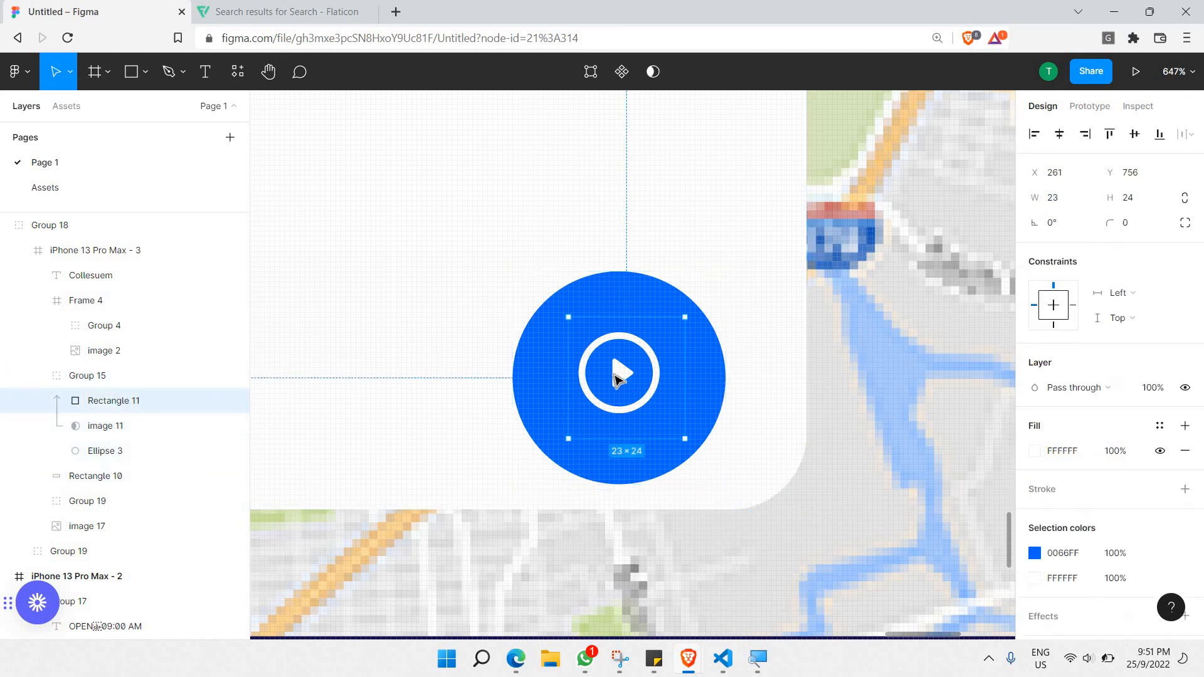
Group the white rectangle with the play icon mask and scale the group to 20 × 20 at X 262, Y 758.
click(121, 384)
right_click(123, 385)
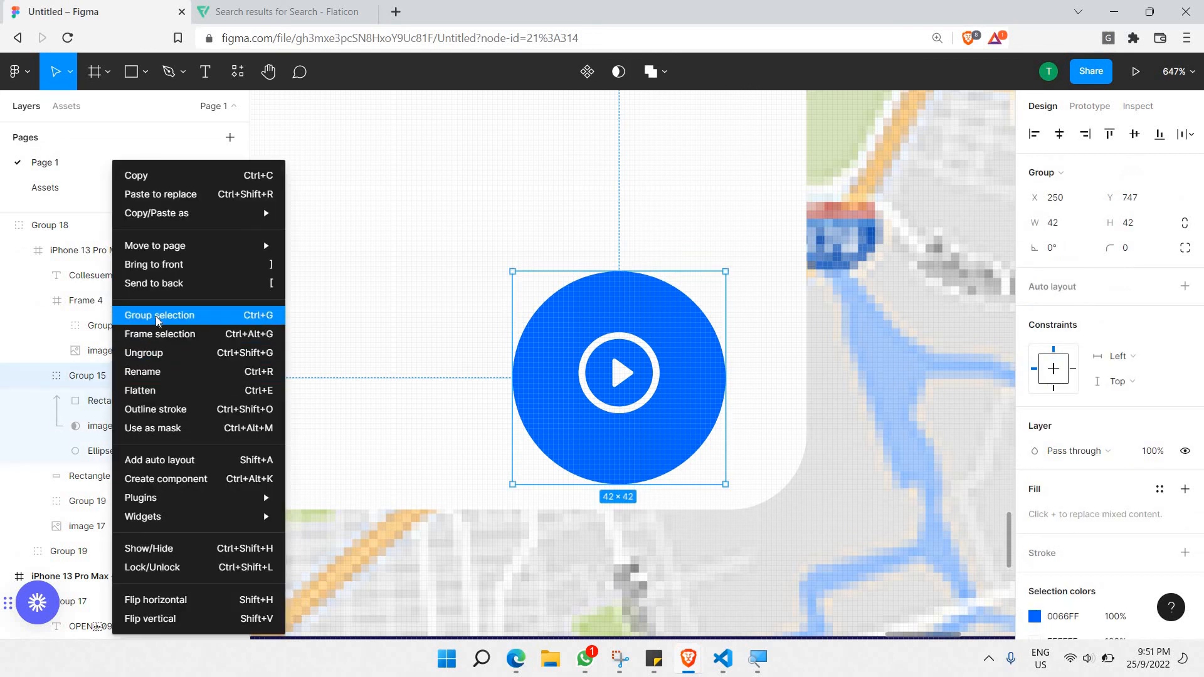
click(93, 428)
click(97, 426)
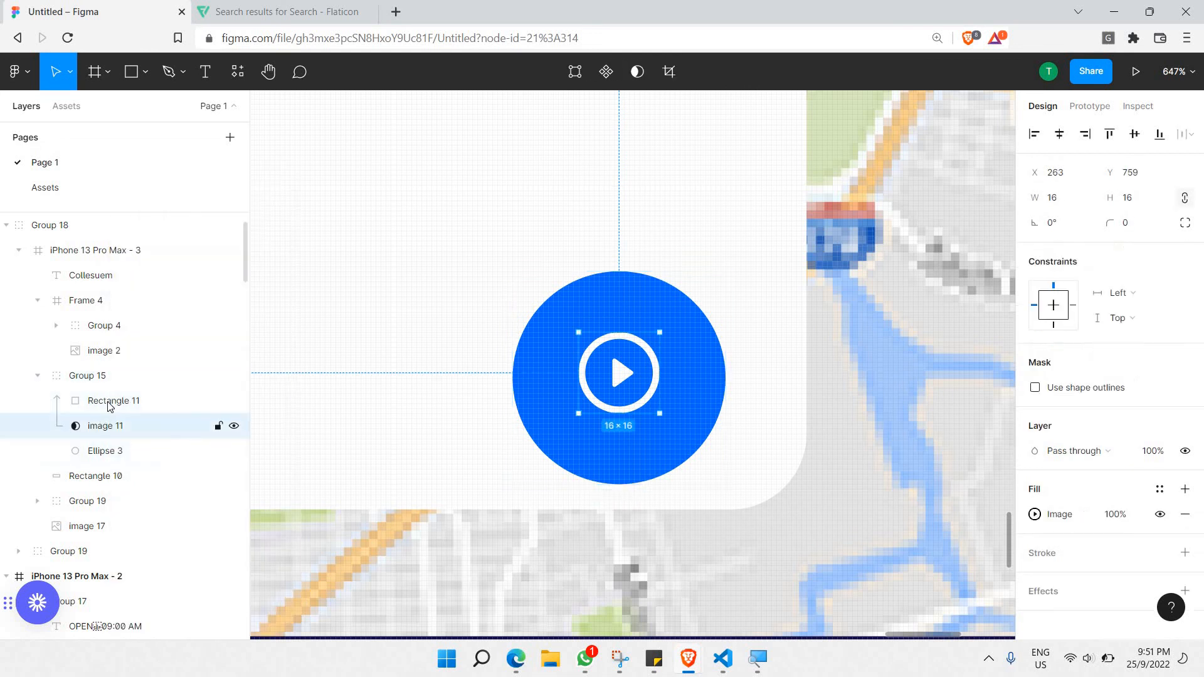
shift+click(108, 405)
right_click(115, 396)
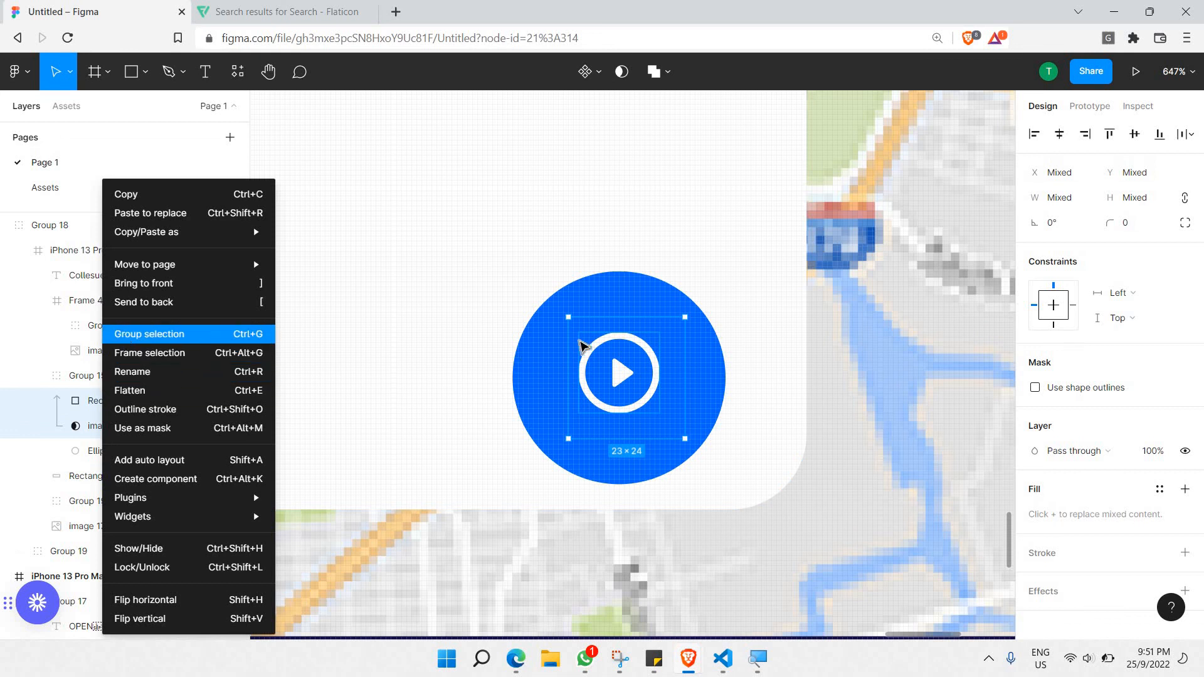
key(ctrl+g)
drag(676, 321, 689, 313)
mouse_move(632, 378)
mouse_down()
mouse_move(646, 375)
mouse_move(627, 377)
mouse_up()
Scale the play icon group and blue circle together to 35 × 35 and move them toward the white card's lower-right corner.
shift+click(690, 379)
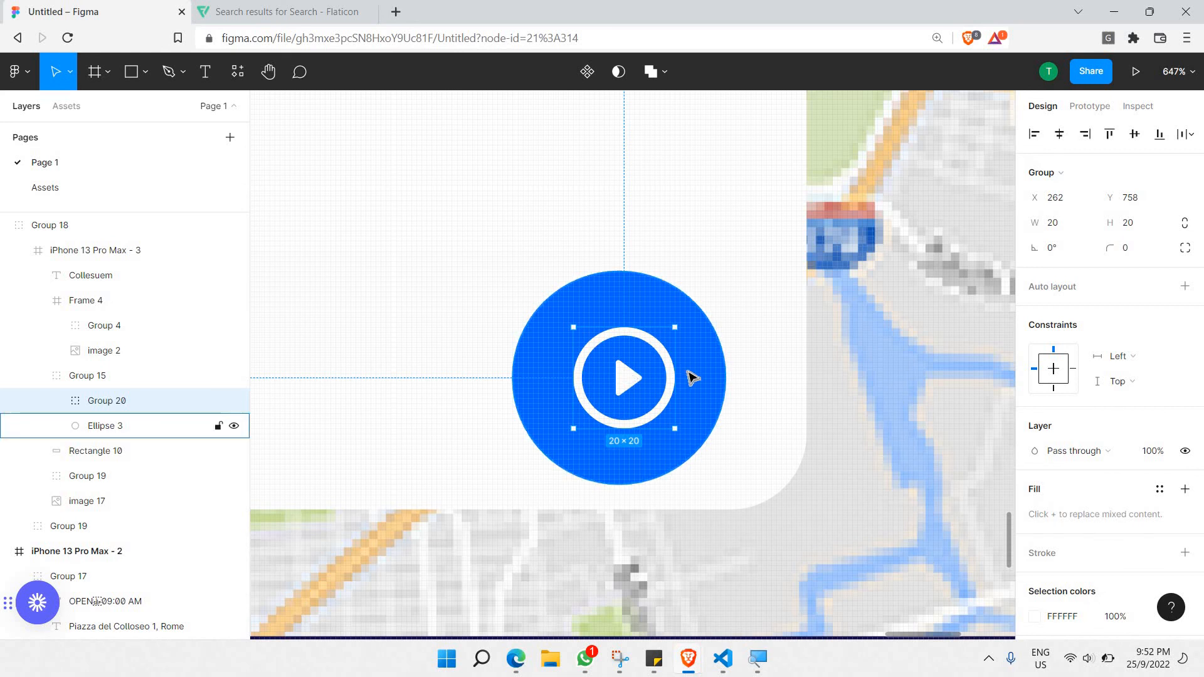
scroll(680, 444, down, 5)
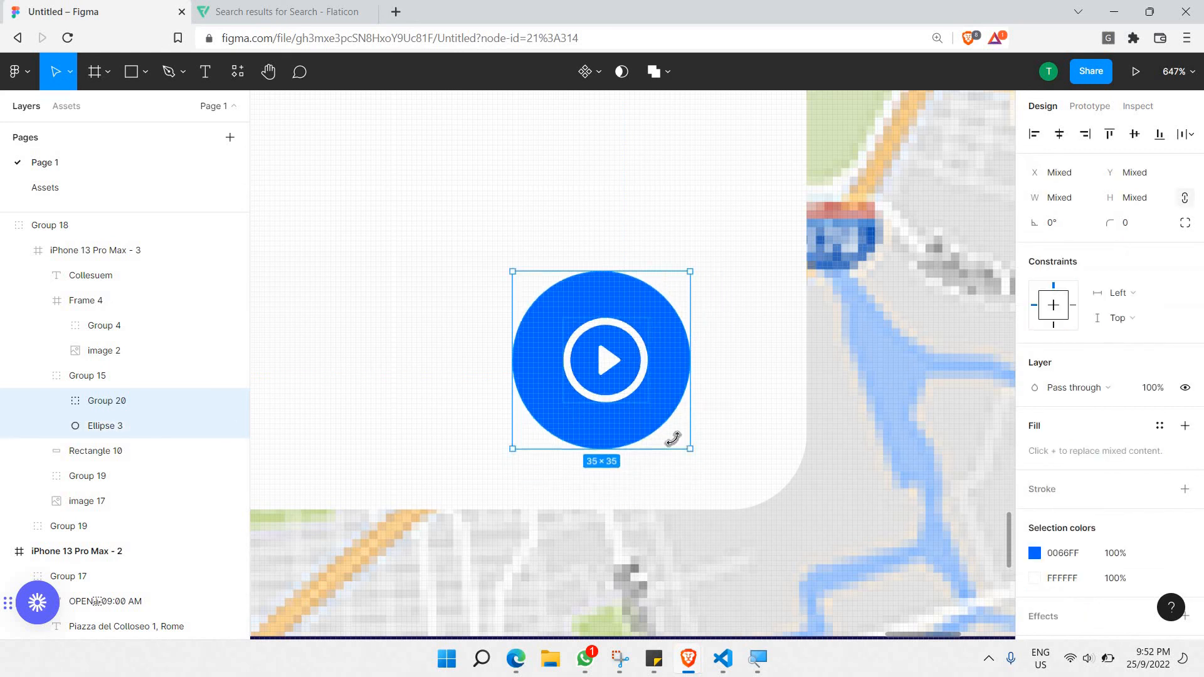
drag(679, 414, 659, 426)
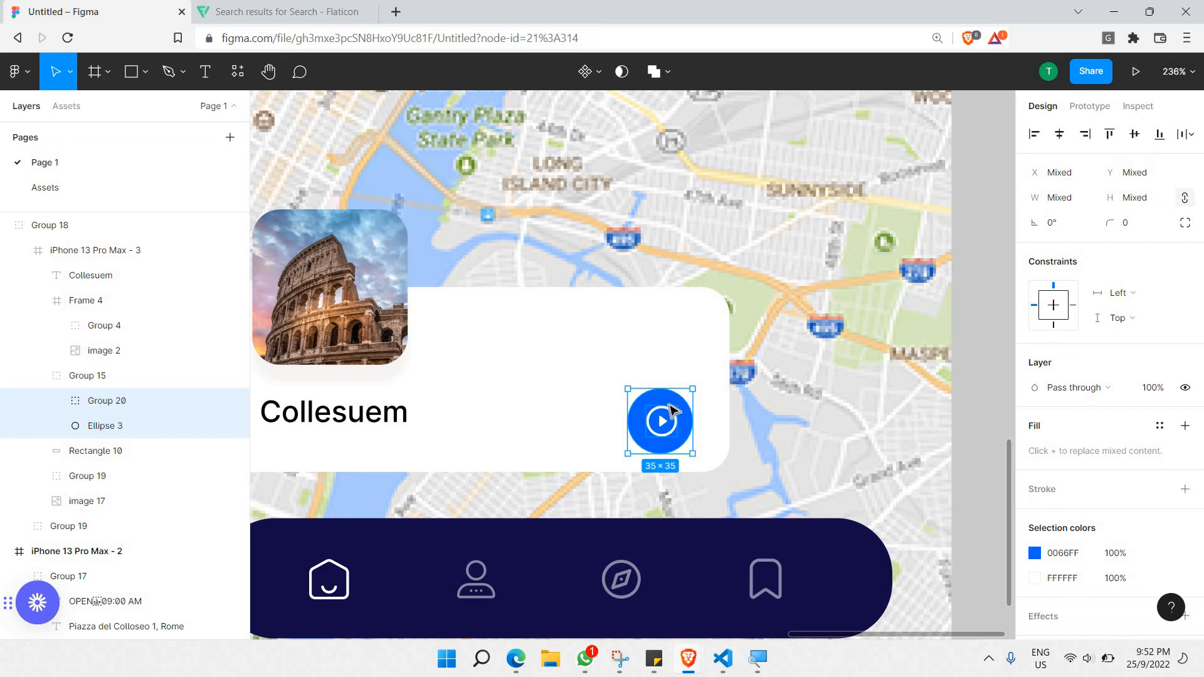
scroll(671, 410, up, 5)
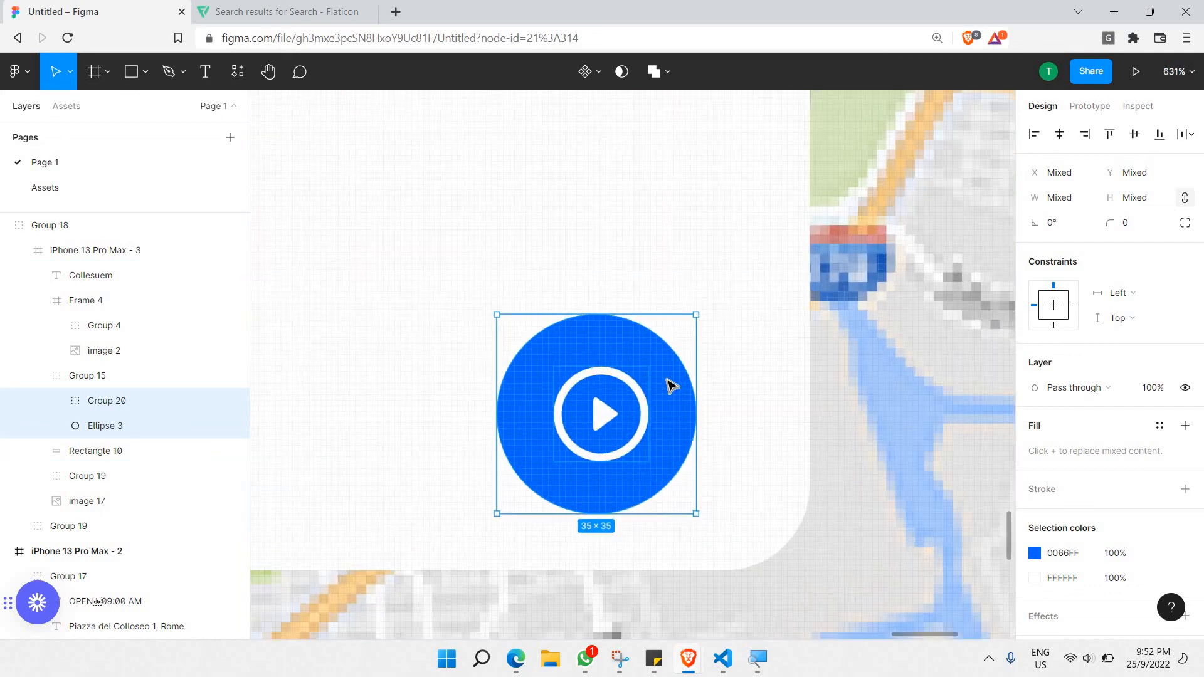
scroll(671, 386, up, 1)
scroll(1111, 550, down, 1)
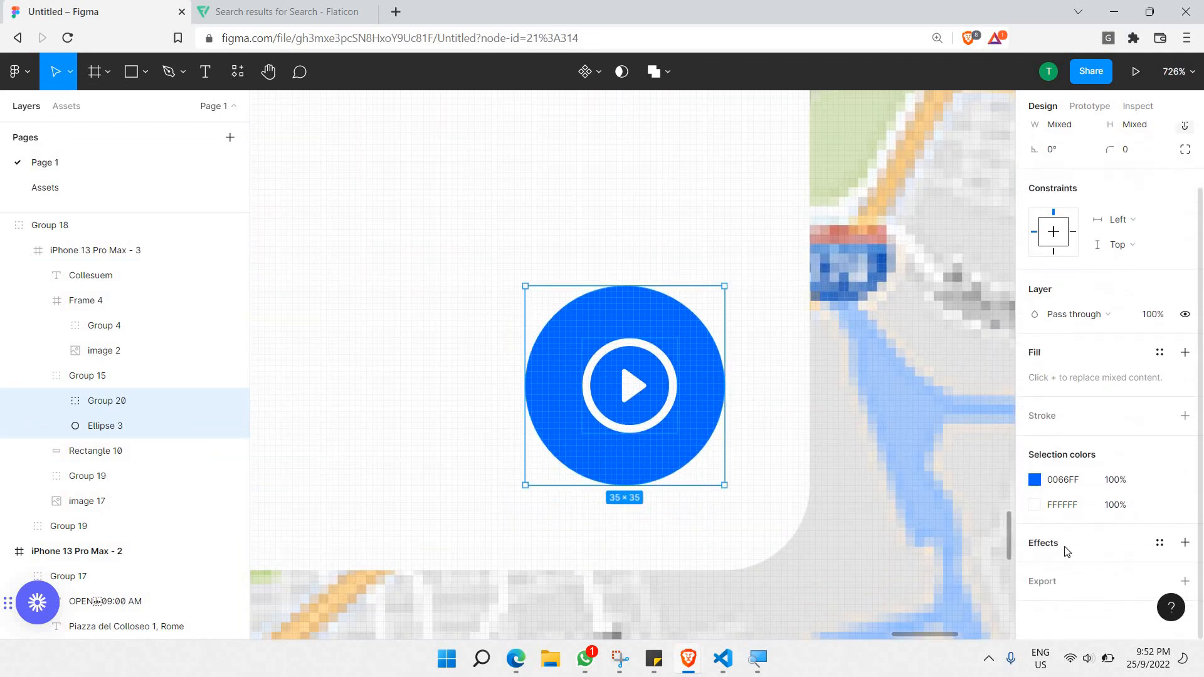
Add a drop shadow to the play button in the circle's own blue, 0066FF, at 17% opacity.
click(1185, 542)
click(1035, 568)
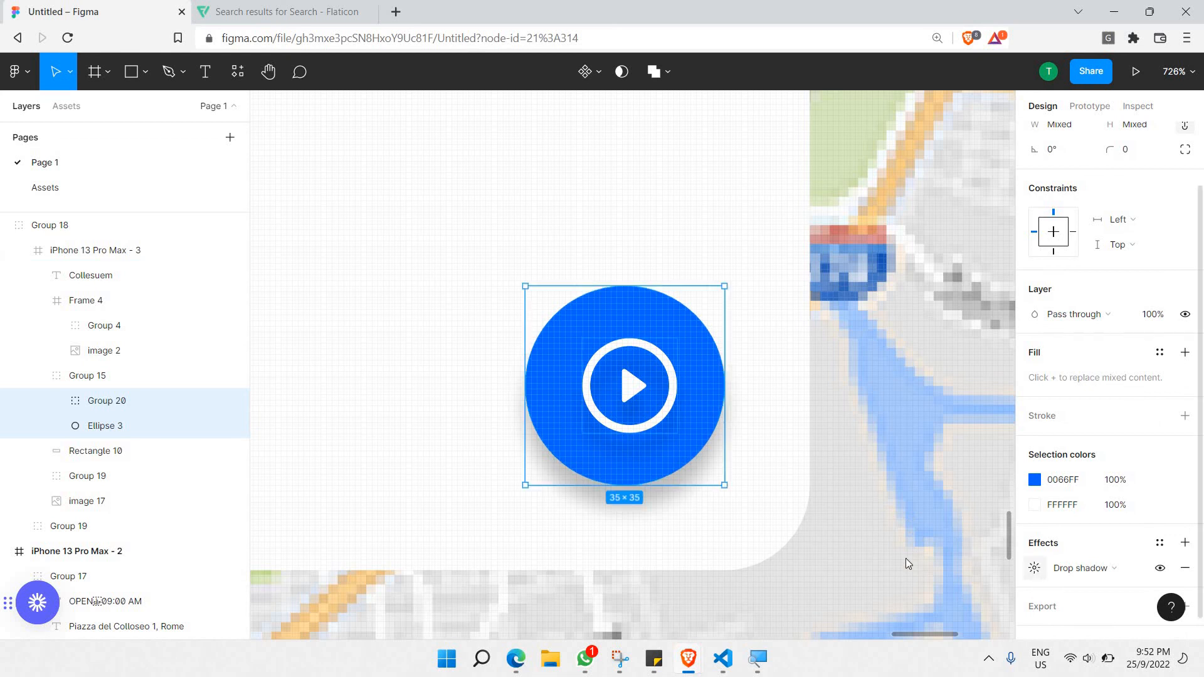
click(846, 570)
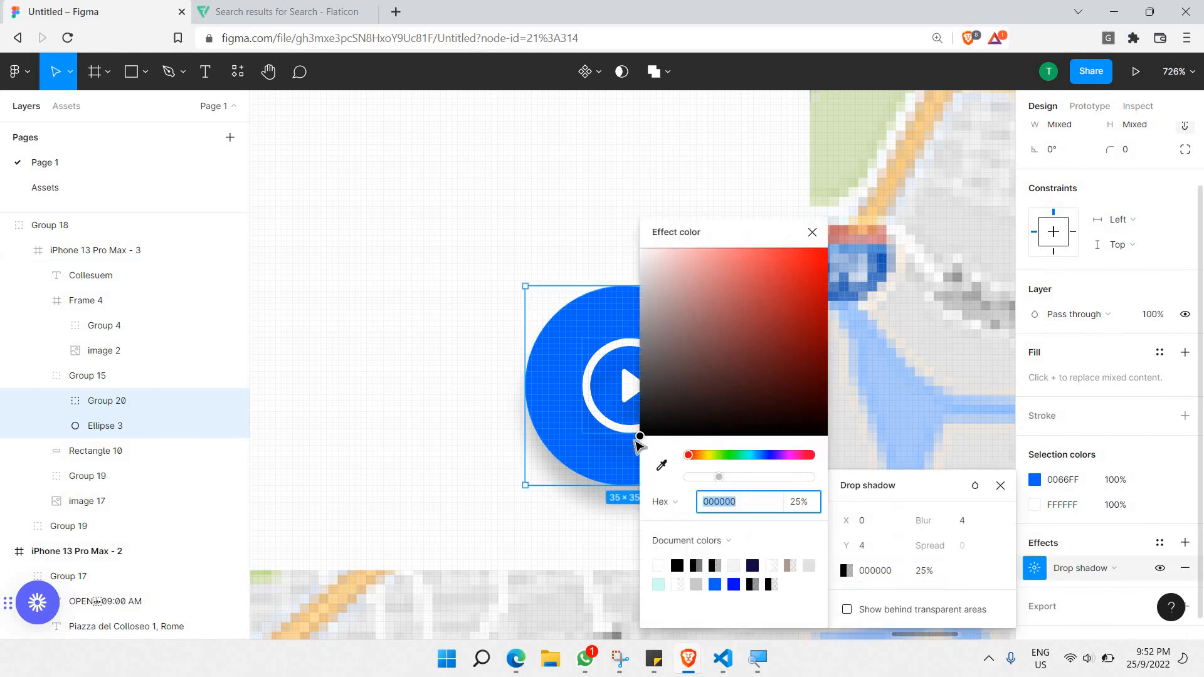
click(661, 465)
click(554, 389)
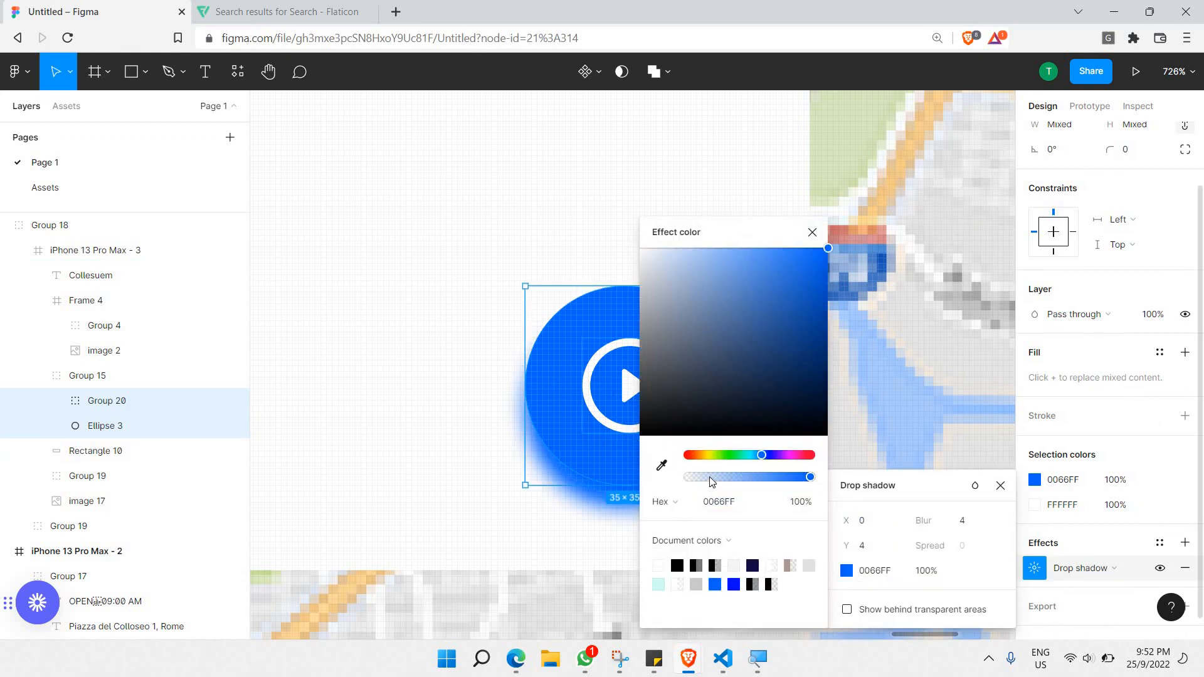
click(709, 477)
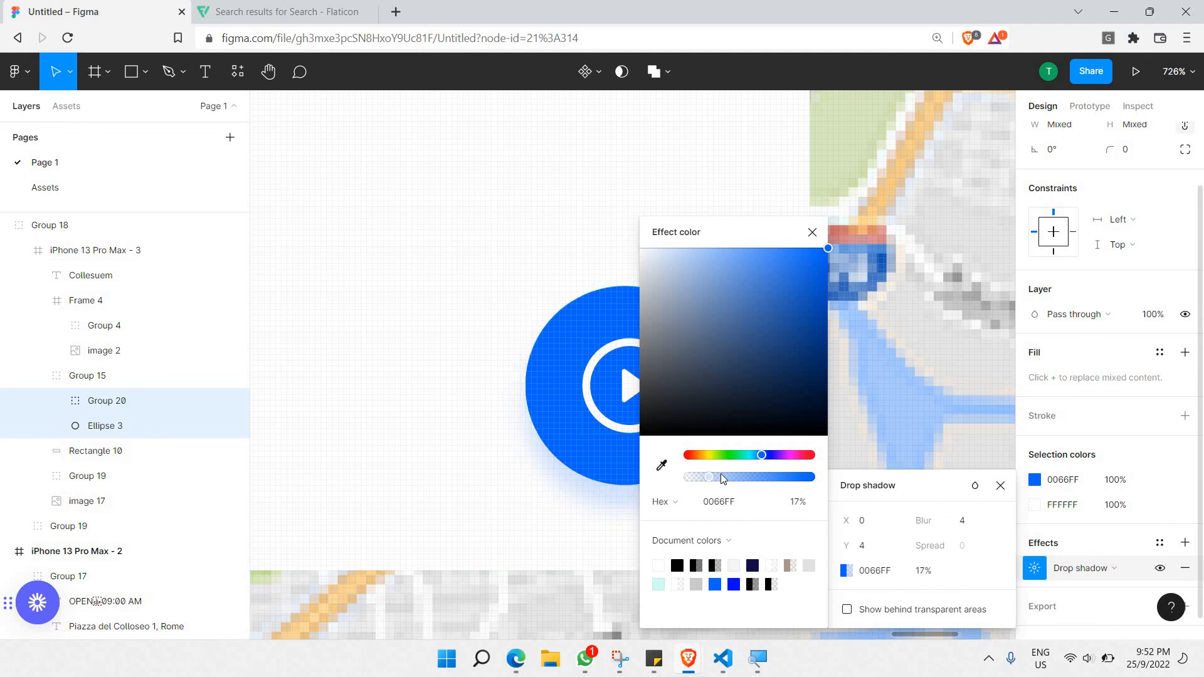
double_click(457, 410)
scroll(460, 414, down, 2)
key(Escape)
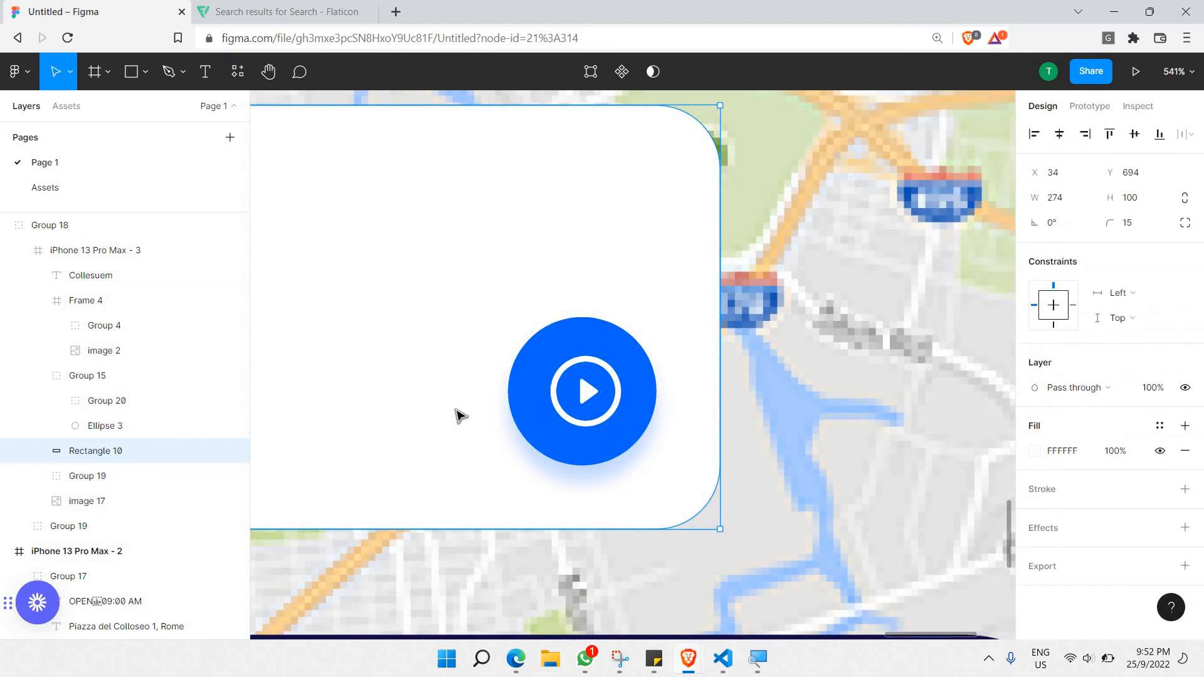
Shrink the blue play button and keep it near the white card's lower-right corner.
scroll(457, 413, down, 3)
scroll(607, 395, left, 2)
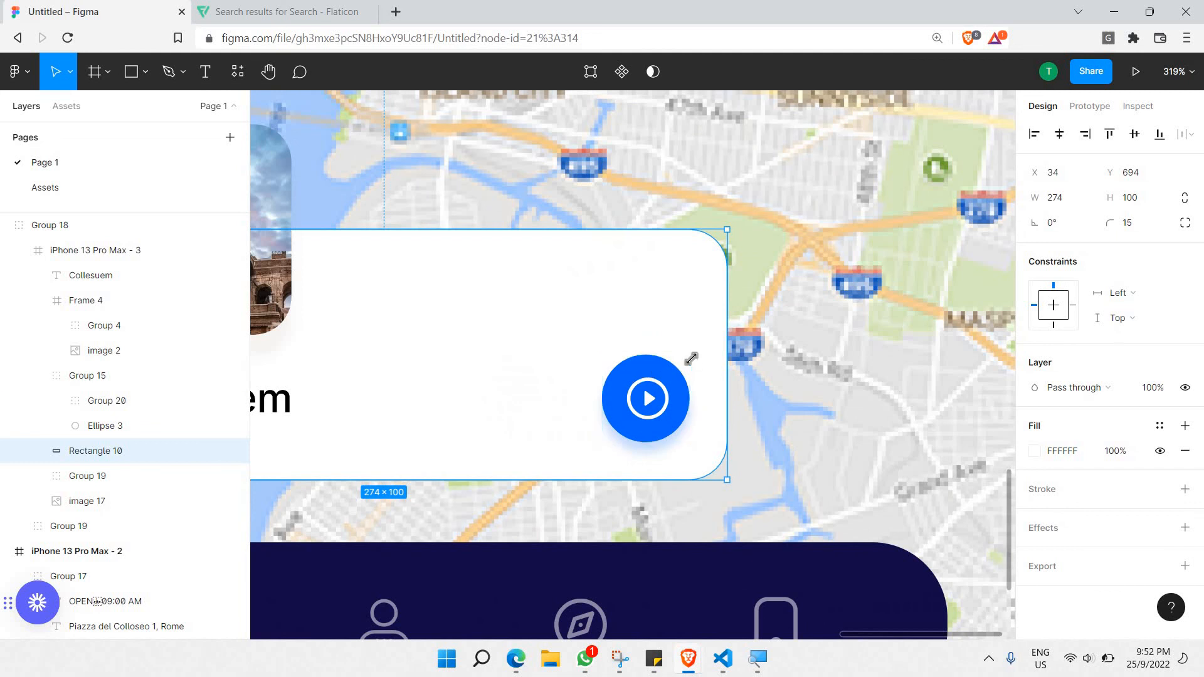
click(659, 381)
drag(683, 363, 673, 407)
double_click(805, 369)
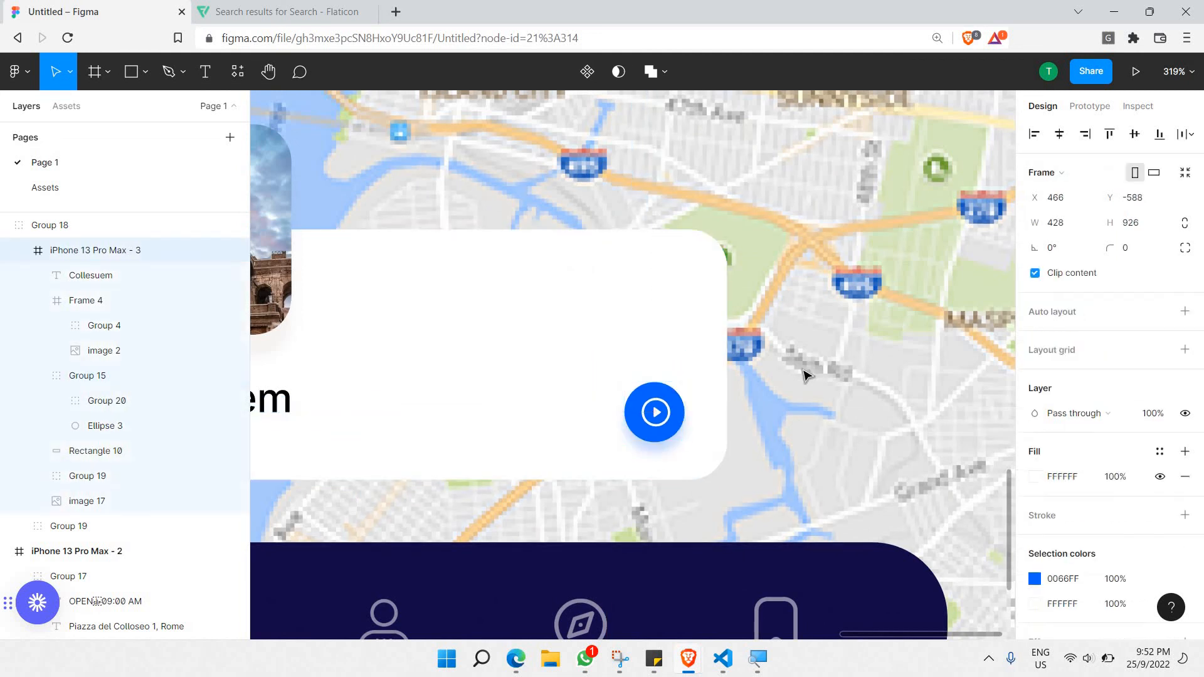
Duplicate the "Collesuem" title to the upper right of the card at X 145, Y 699 and right-align its text.
scroll(805, 370, down, 1)
scroll(471, 278, down, 2)
scroll(443, 261, left, 1)
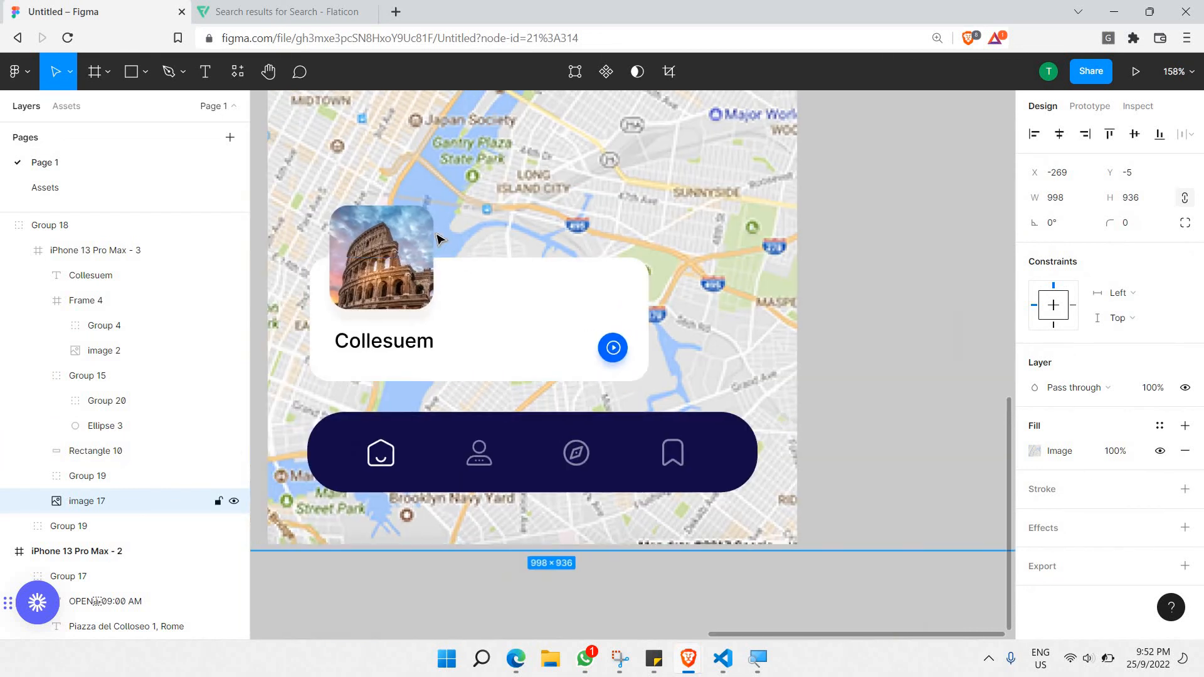
click(385, 350)
key(ctrl+c)
key(ctrl+v)
drag(397, 348, 509, 289)
double_click(509, 288)
click(1074, 552)
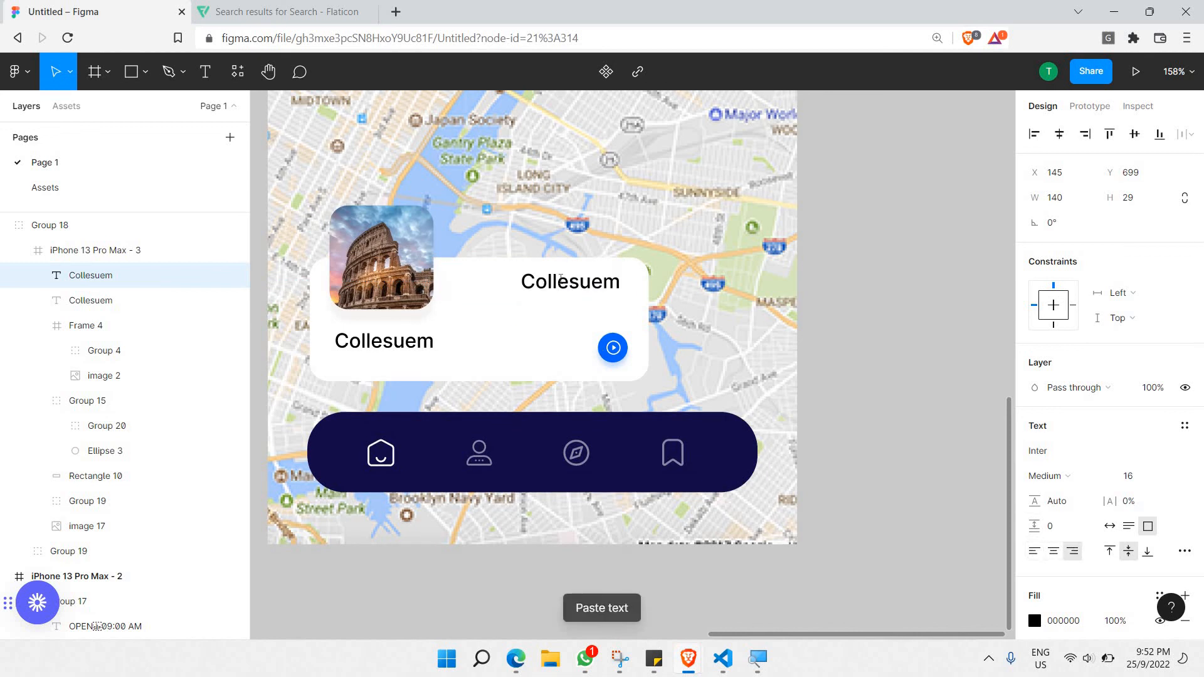
Replace the duplicated title's text with the rating "4.7 /5".
double_click(563, 284)
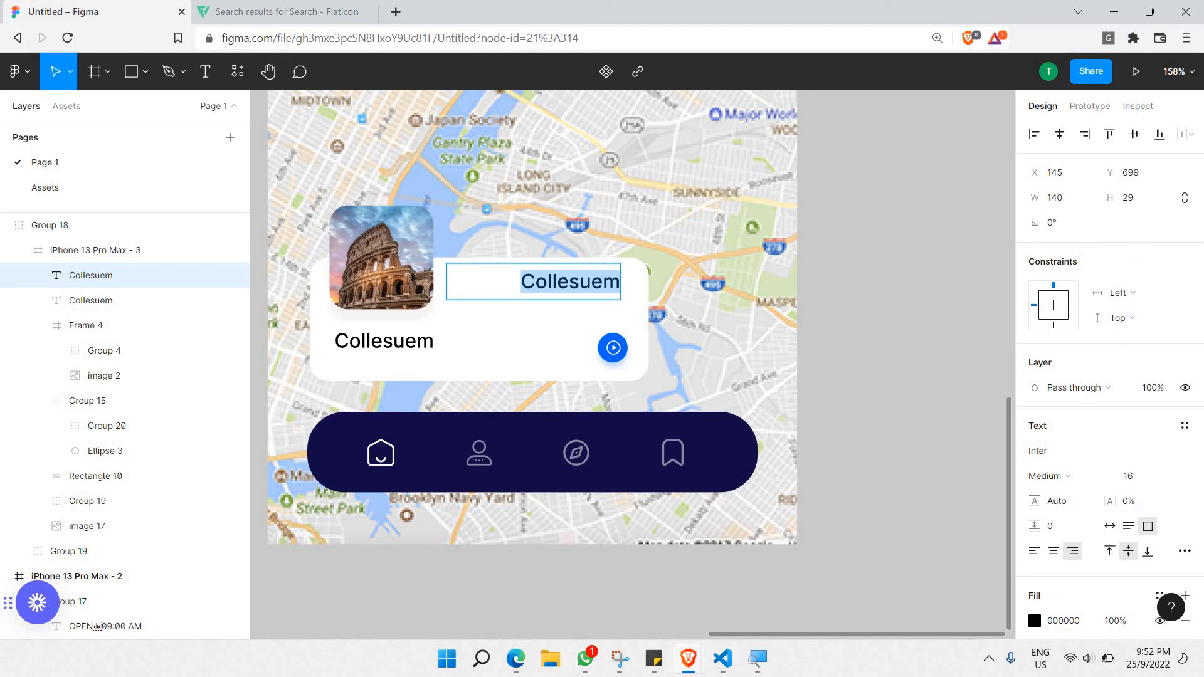
text(4.7 /5)
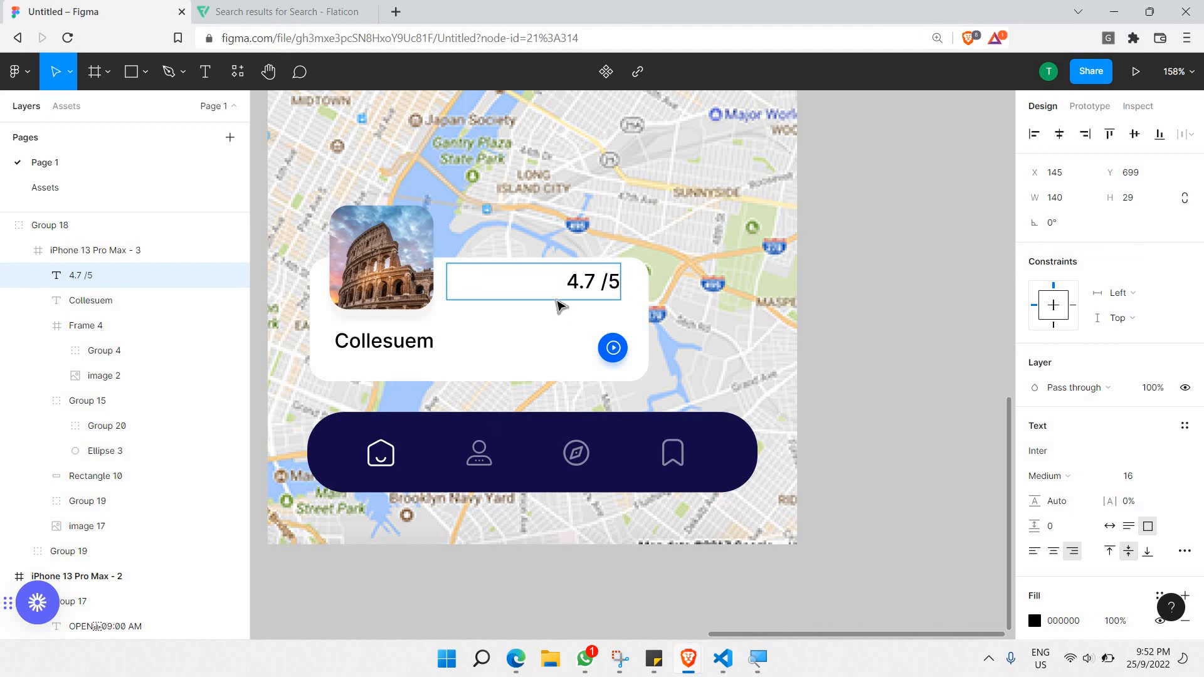
click(557, 302)
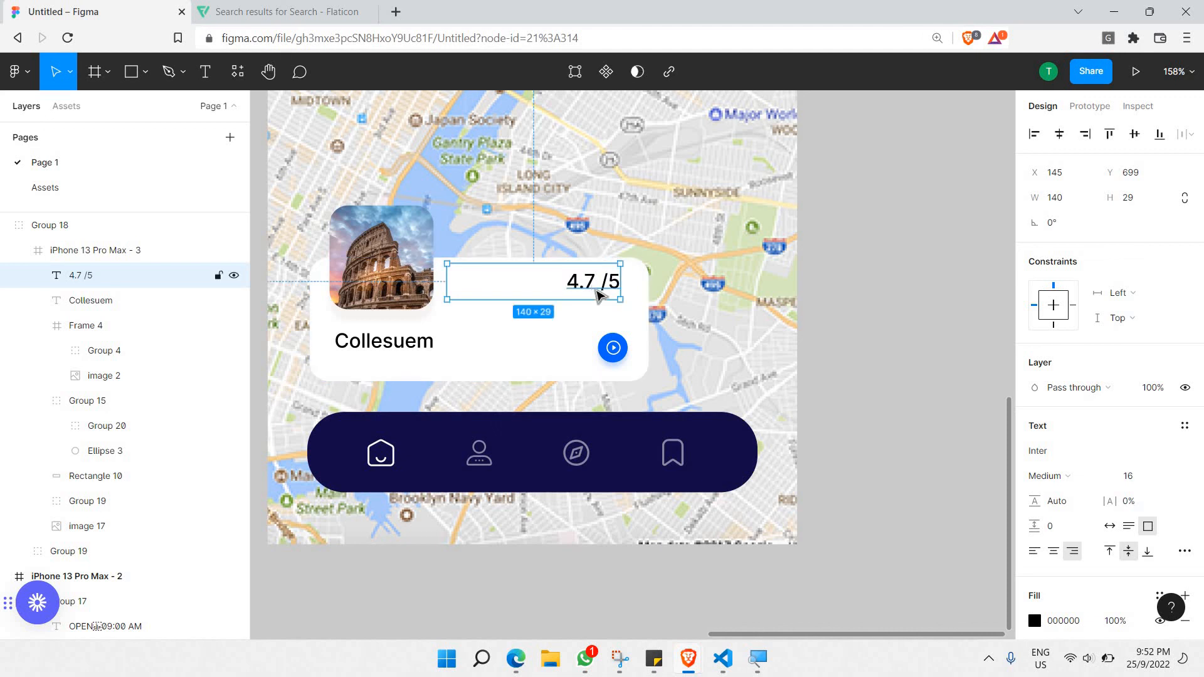
Move the "4.7 /5" rating text slightly lower on the white card, to X 147, Y 707.
drag(595, 288, 597, 295)
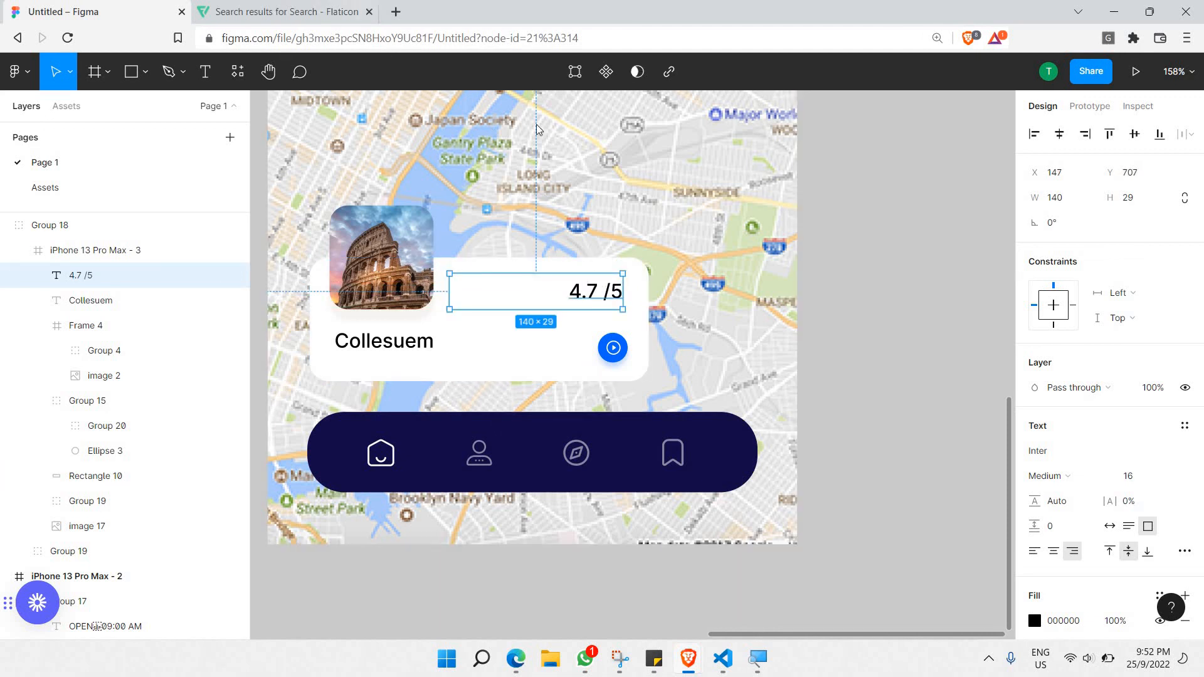
Switch to Flaticon and search its icons for "star".
click(289, 12)
key(Escape)
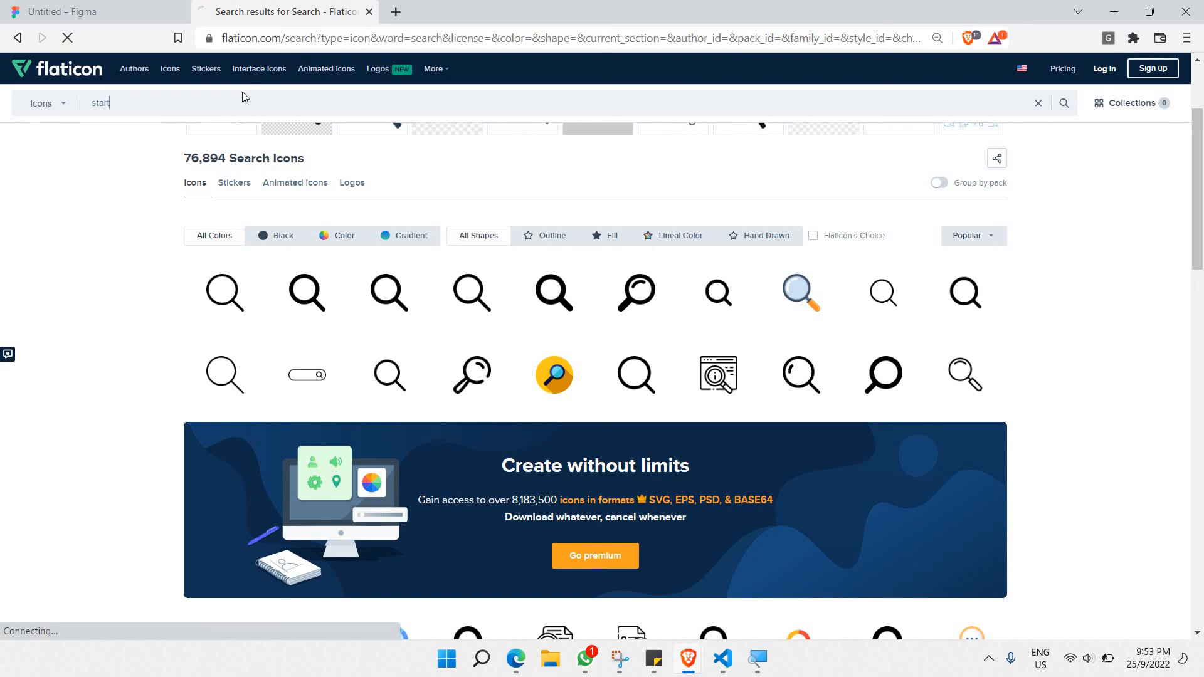
click(243, 100)
key(Return)
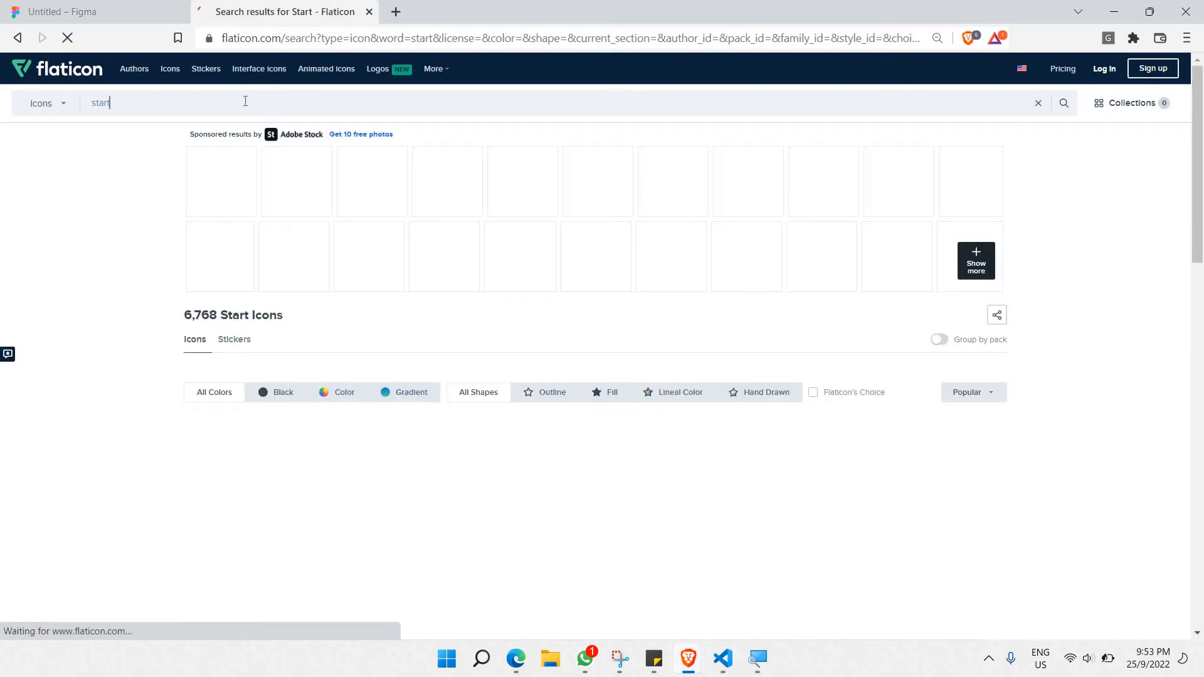
key(BackSpace)
key(BackSpace)
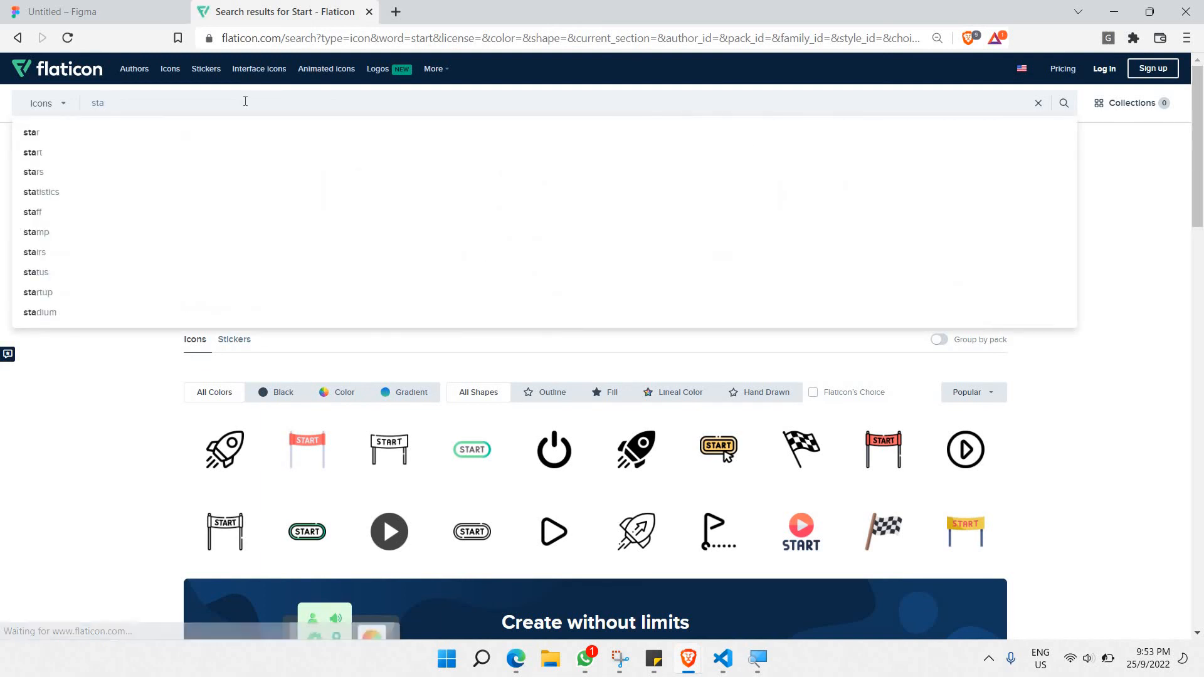
key(Return)
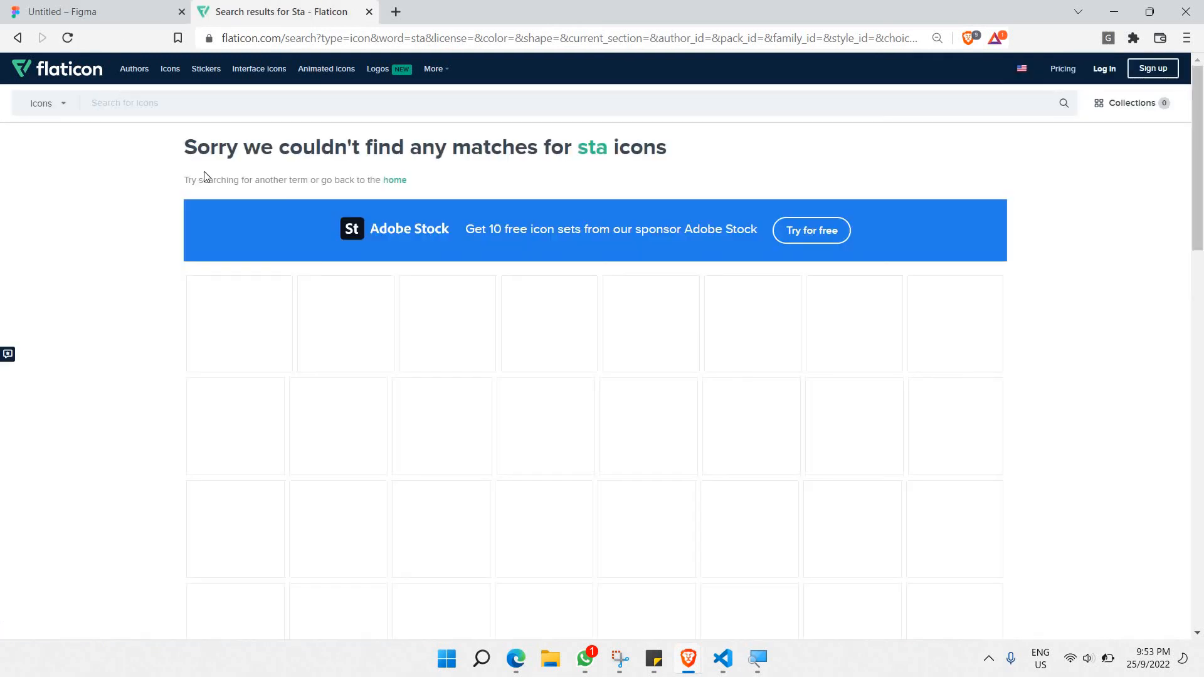
click(236, 98)
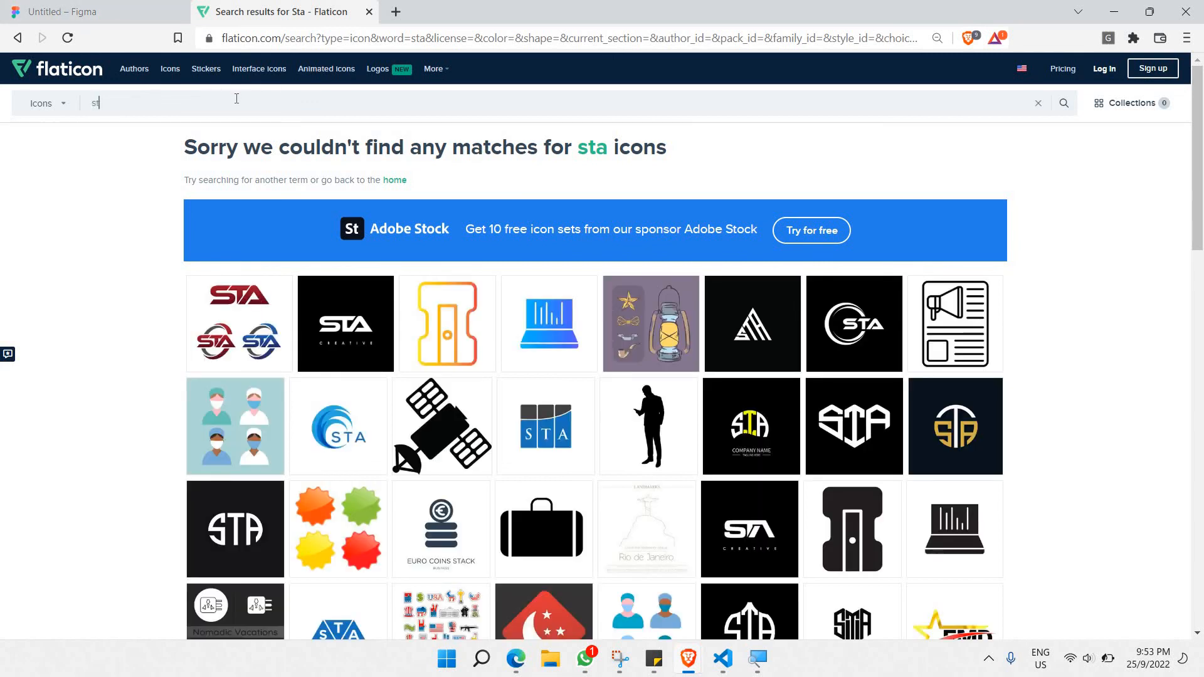
text(star)
key(Return)
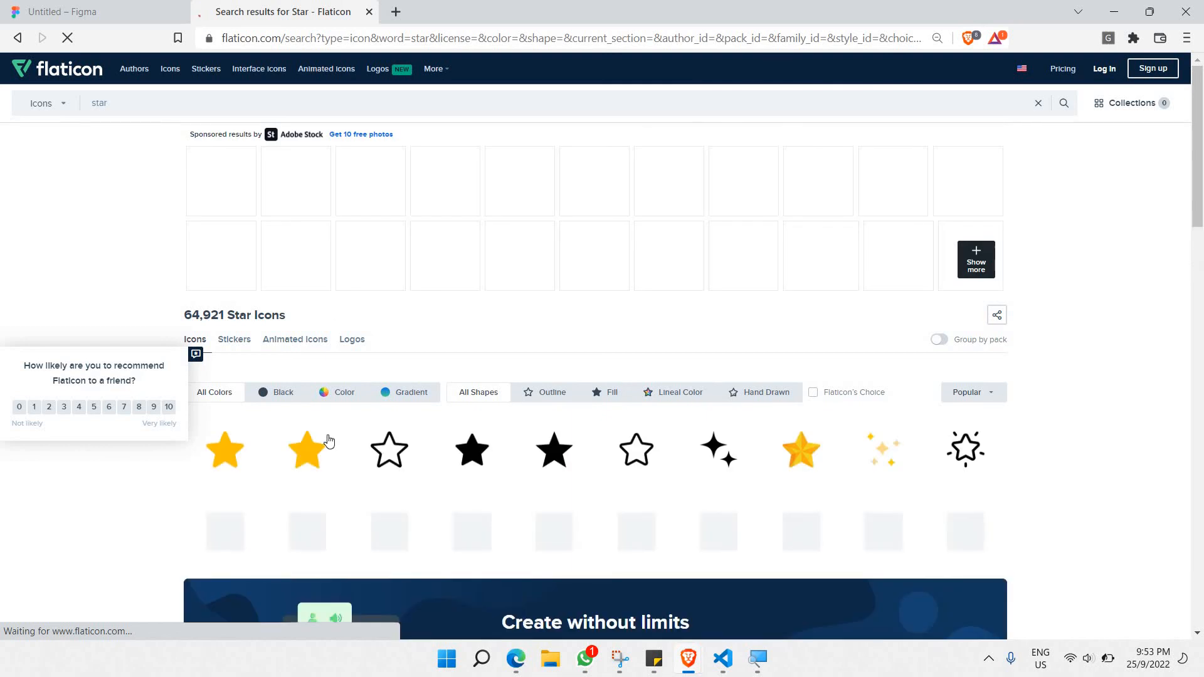
Copy the image of the first solid yellow star icon in the results and return to the Figma design.
scroll(326, 414, down, 1)
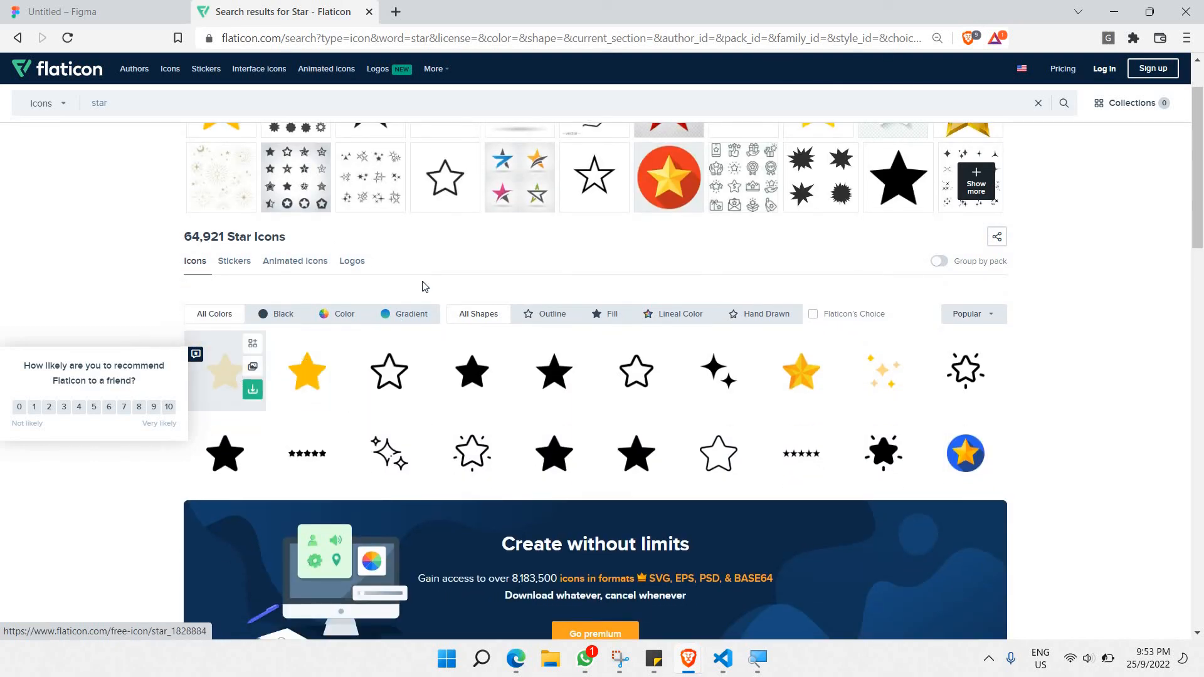
click(237, 376)
right_click(443, 224)
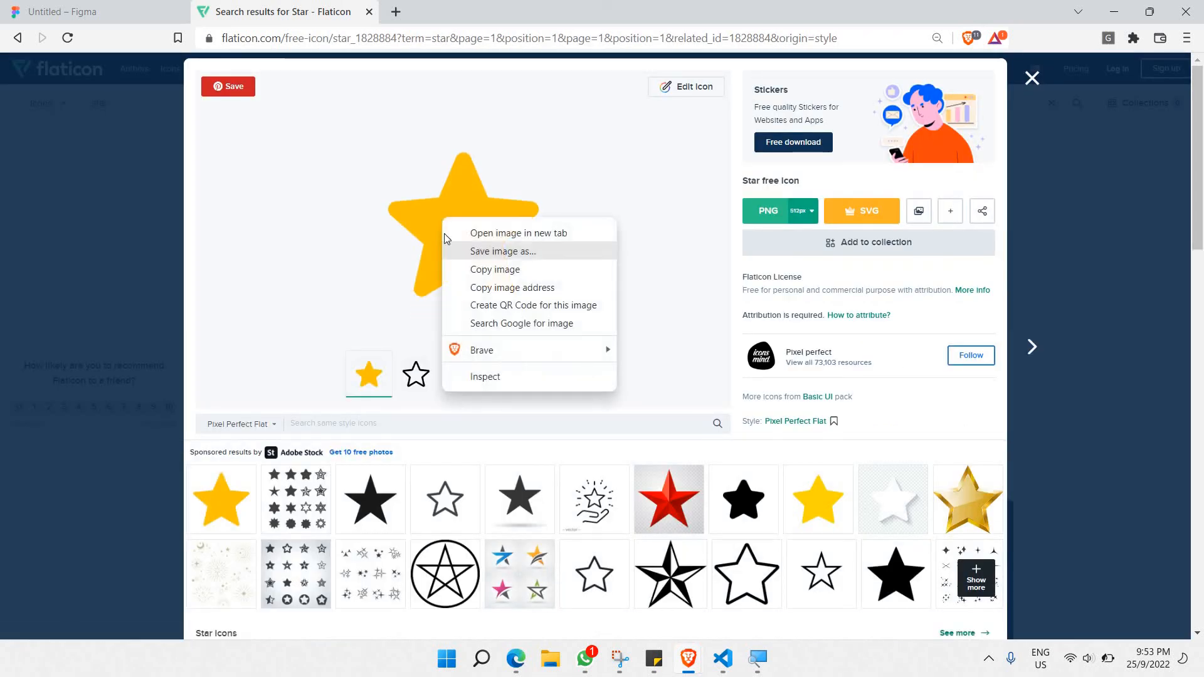
click(465, 270)
click(144, 13)
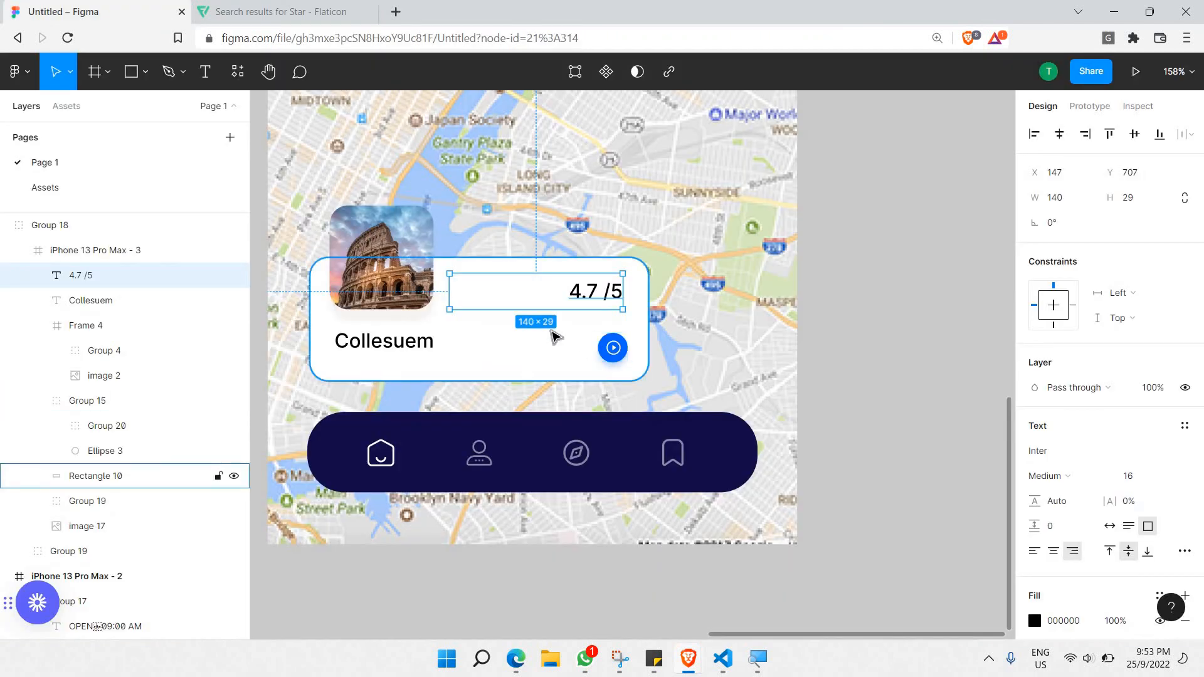
click(553, 338)
key(ctrl+v)
key(ctrl+z)
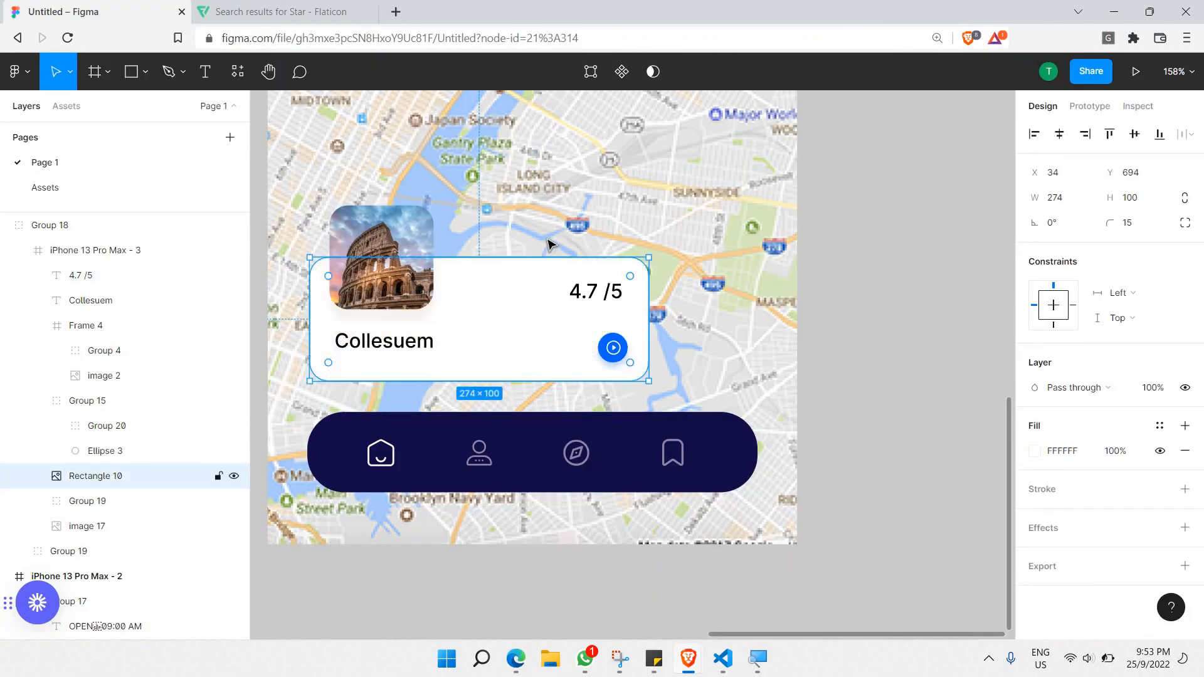
Paste the yellow star, shrink it to 23 × 23 and place it just left of the rating at X 218, Y 710.
key(Escape)
key(ctrl+v)
scroll(733, 434, down, 3)
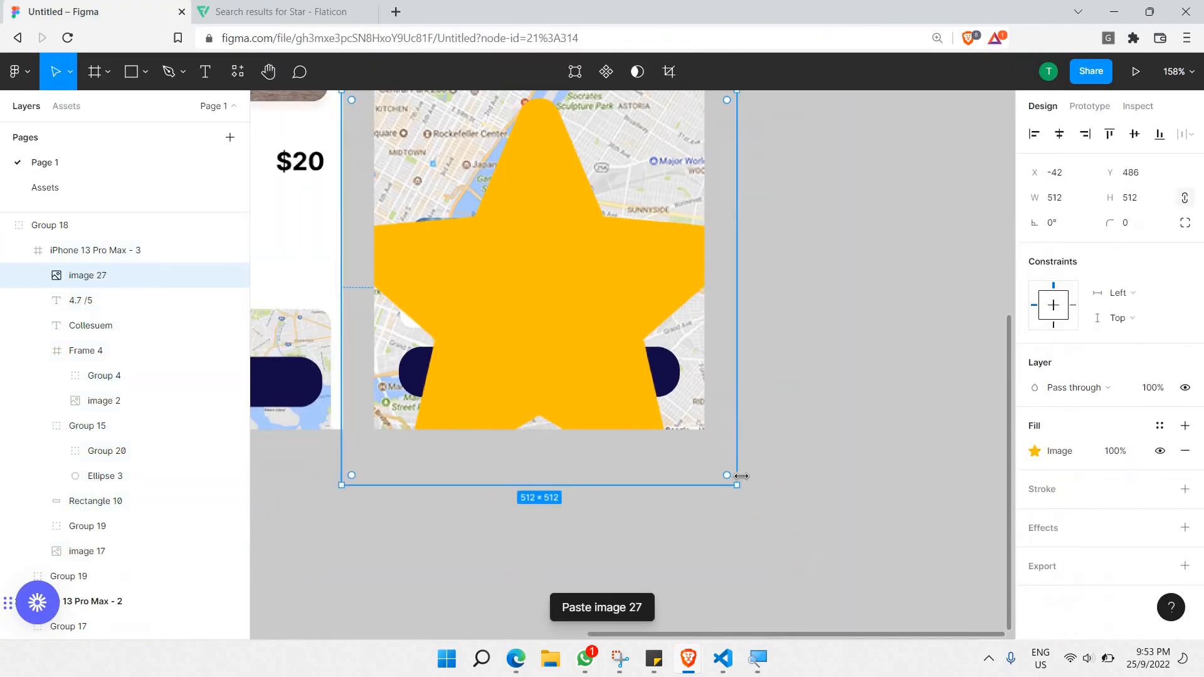
drag(737, 485, 487, 224)
scroll(358, 189, up, 1)
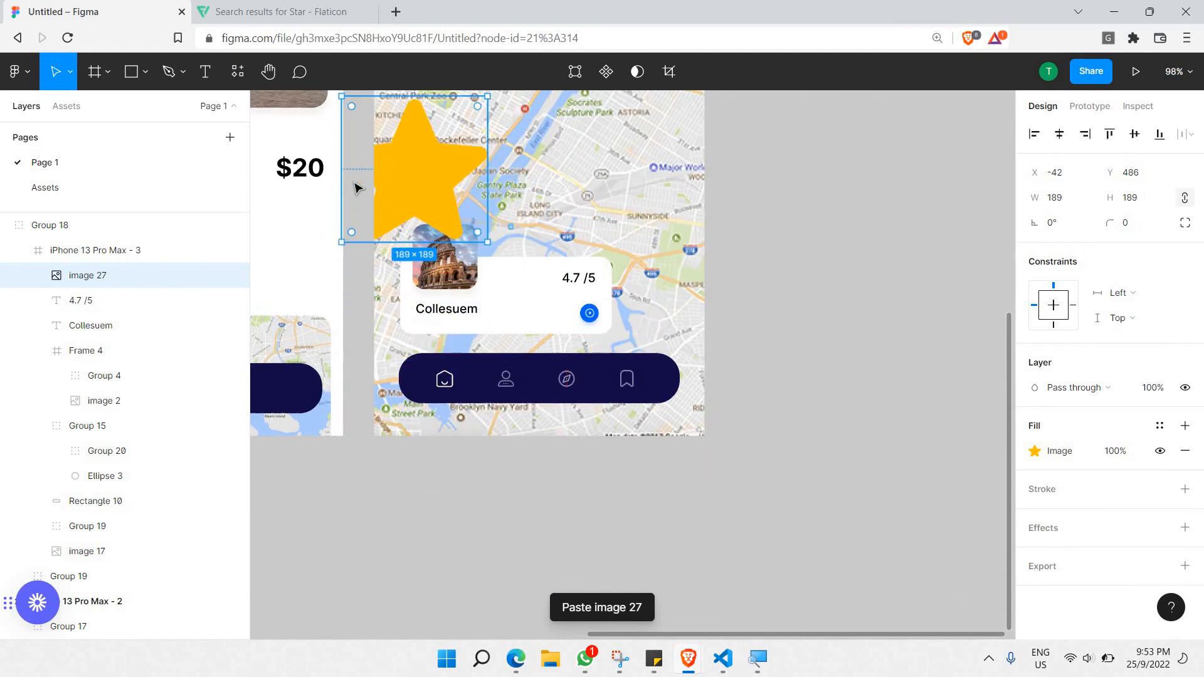
drag(372, 185, 551, 345)
scroll(550, 342, up, 5)
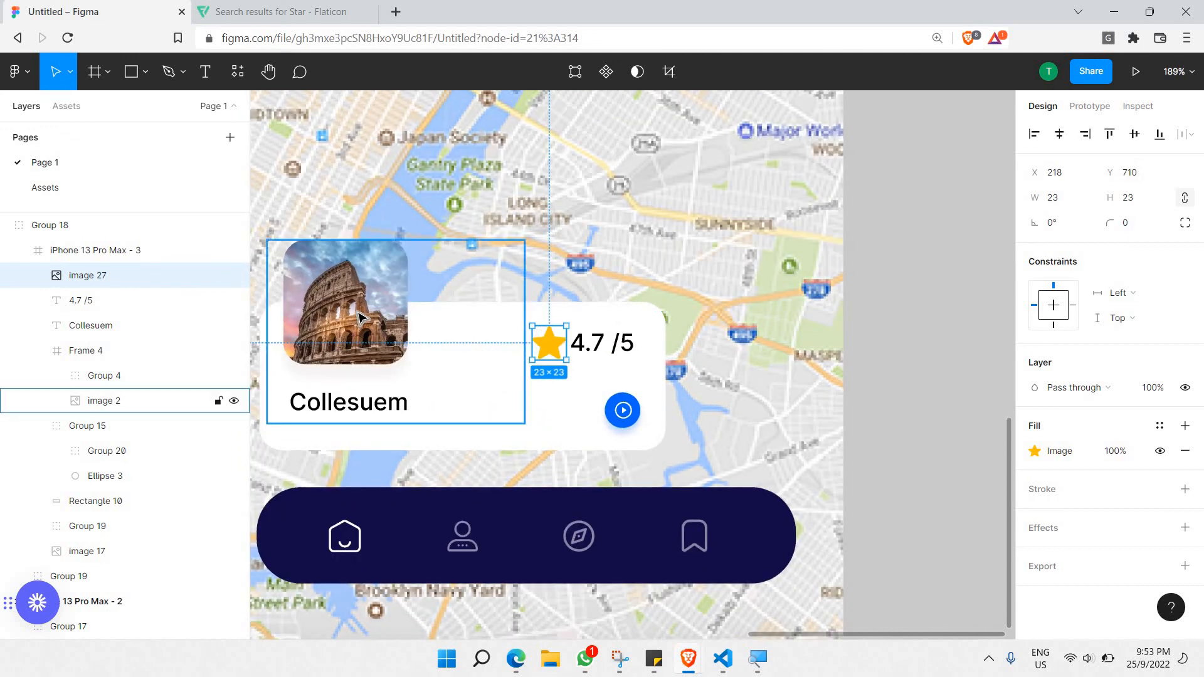
Raise the Colosseum picture further above the white card and move the "Collesuem" title up to X 54, Y 722.
click(361, 315)
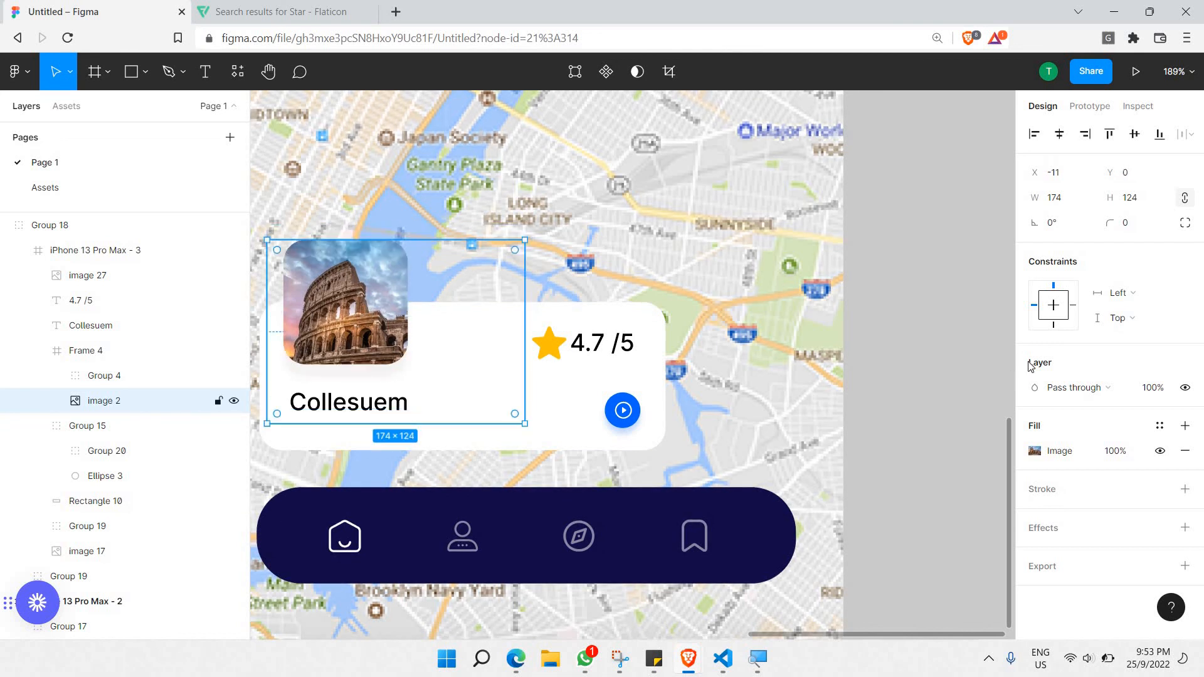
key(Escape)
double_click(334, 312)
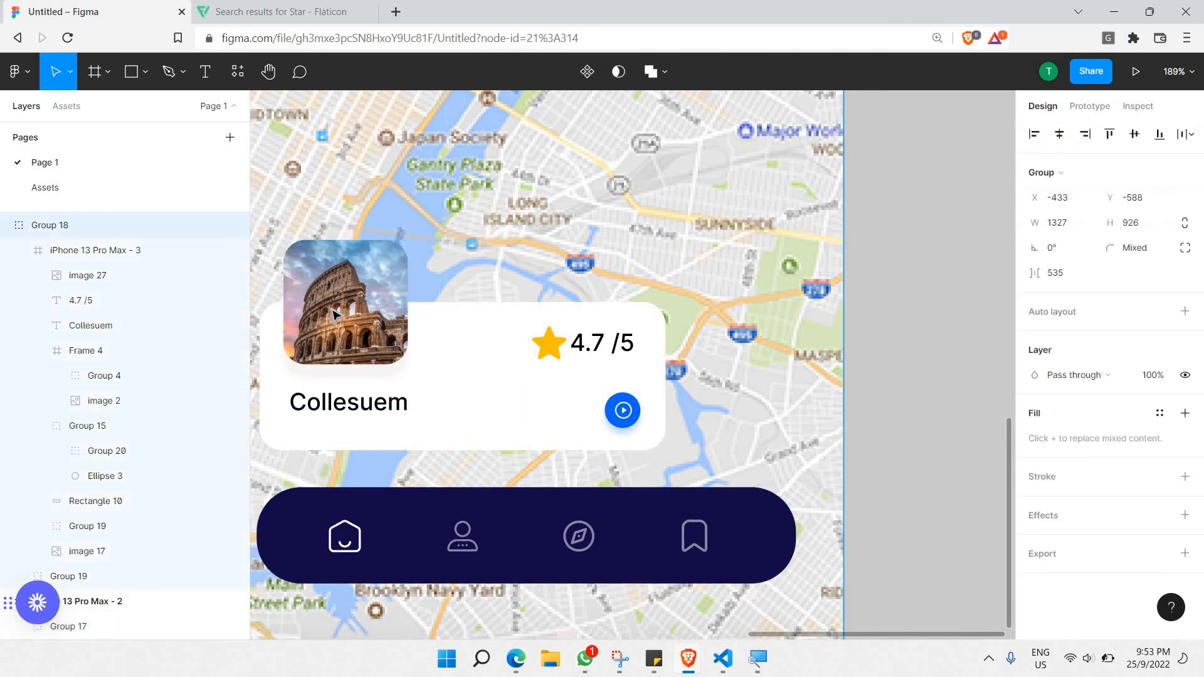
double_click(333, 311)
drag(336, 292, 336, 265)
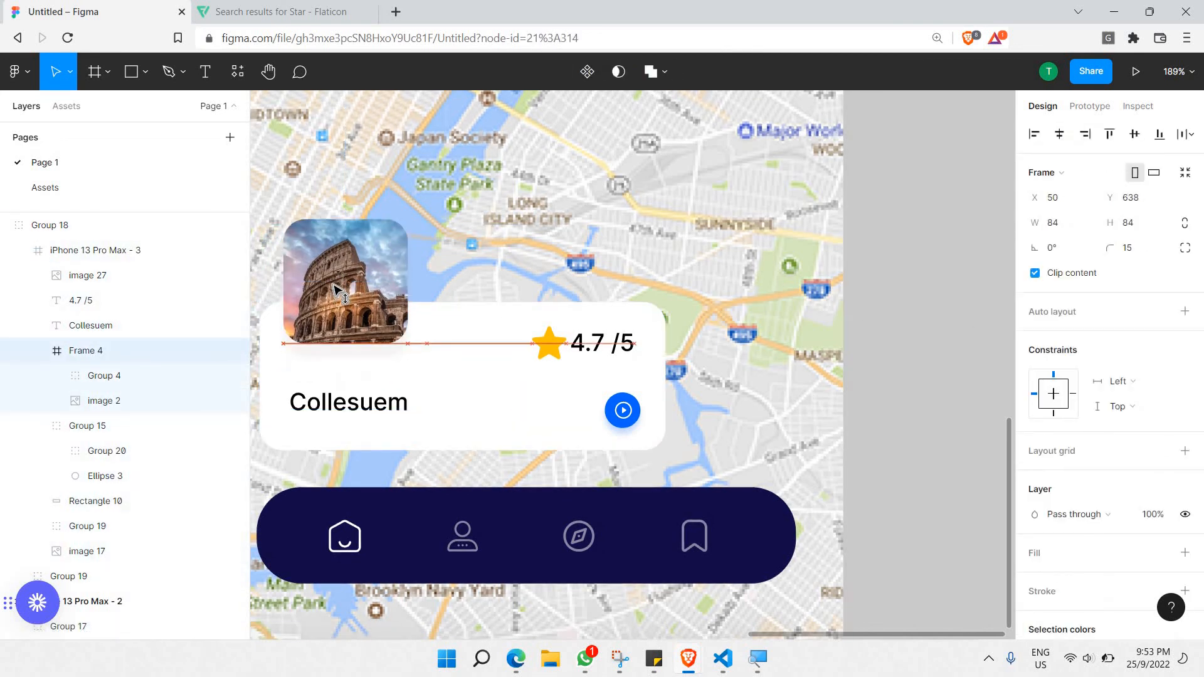
click(367, 406)
drag(359, 405, 357, 367)
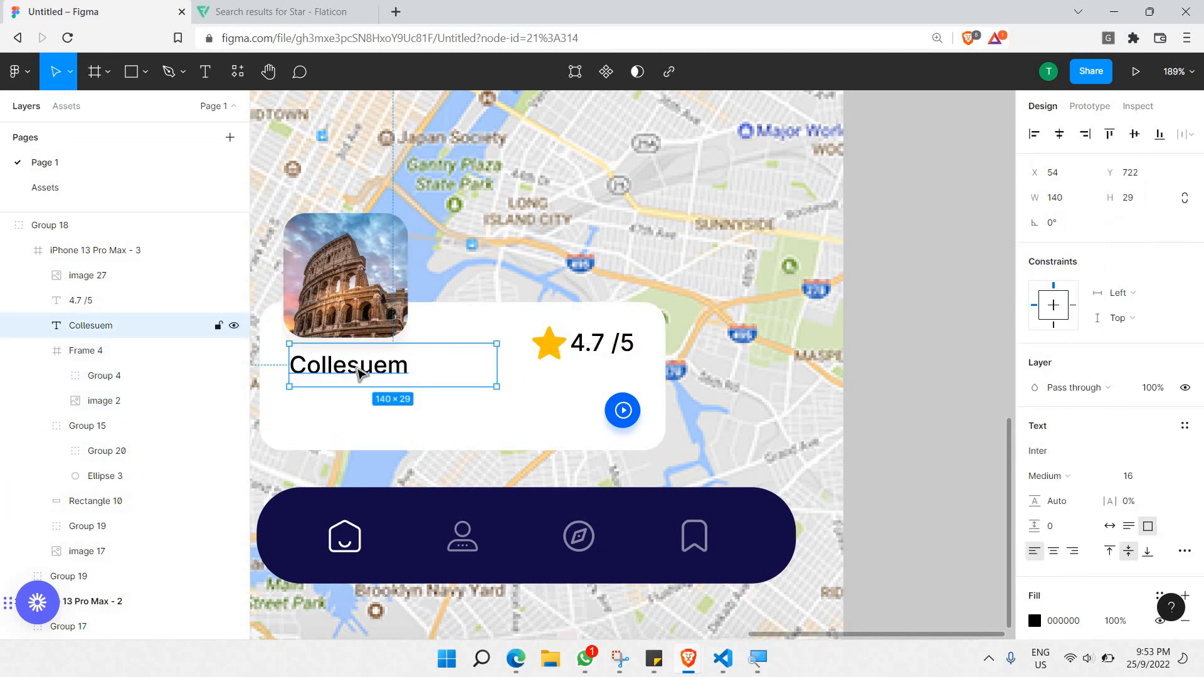
Paste a copy of the title text below it at X 54, Y 747 and replace its text with "Rome".
key(ctrl+v)
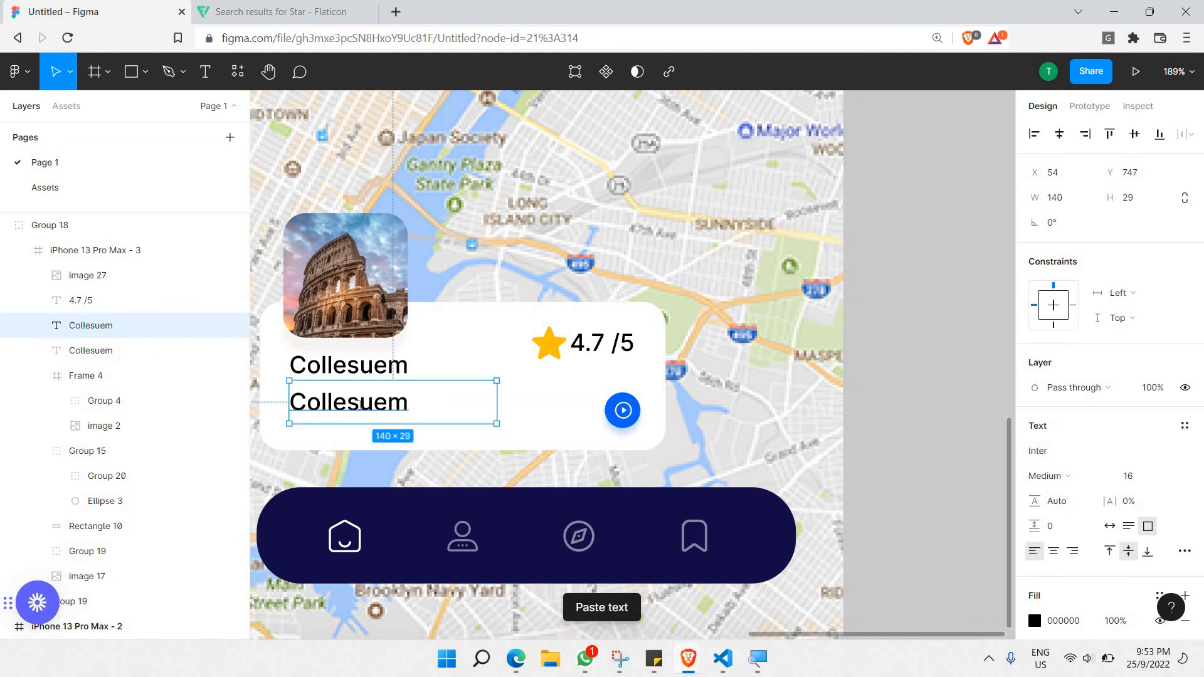
double_click(359, 403)
text(Rome)
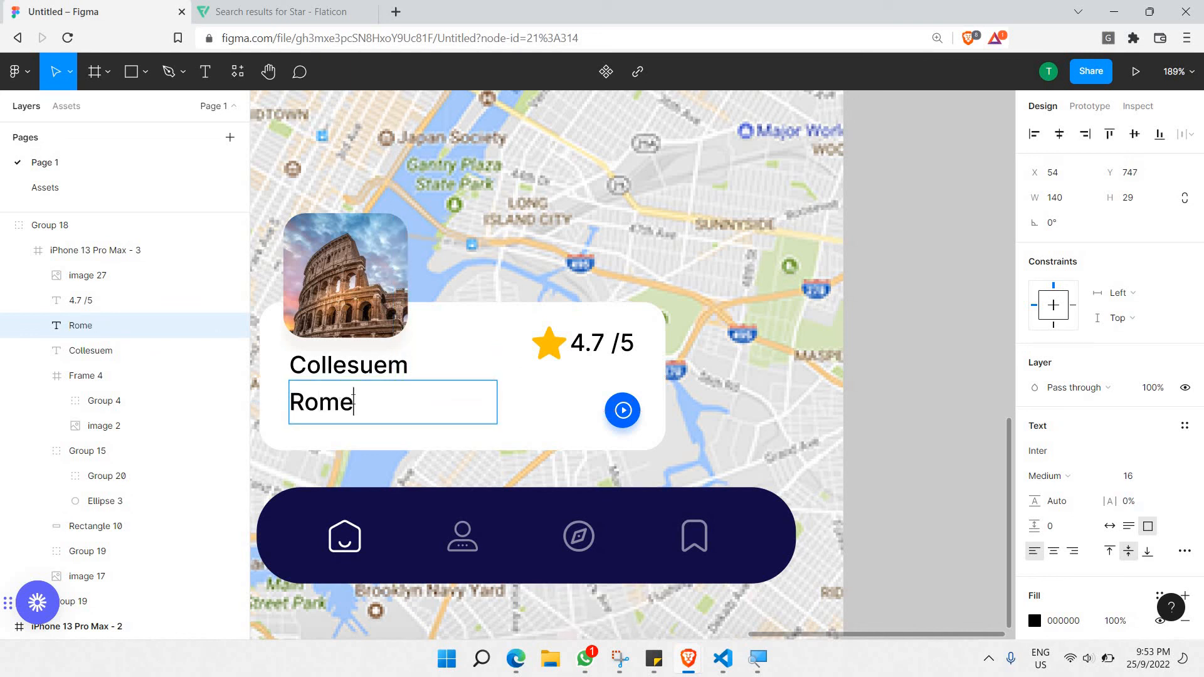
Align the "Rome" text to the top of its box, set its size to 10 and its black fill to 50% opacity.
key(ctrl+a)
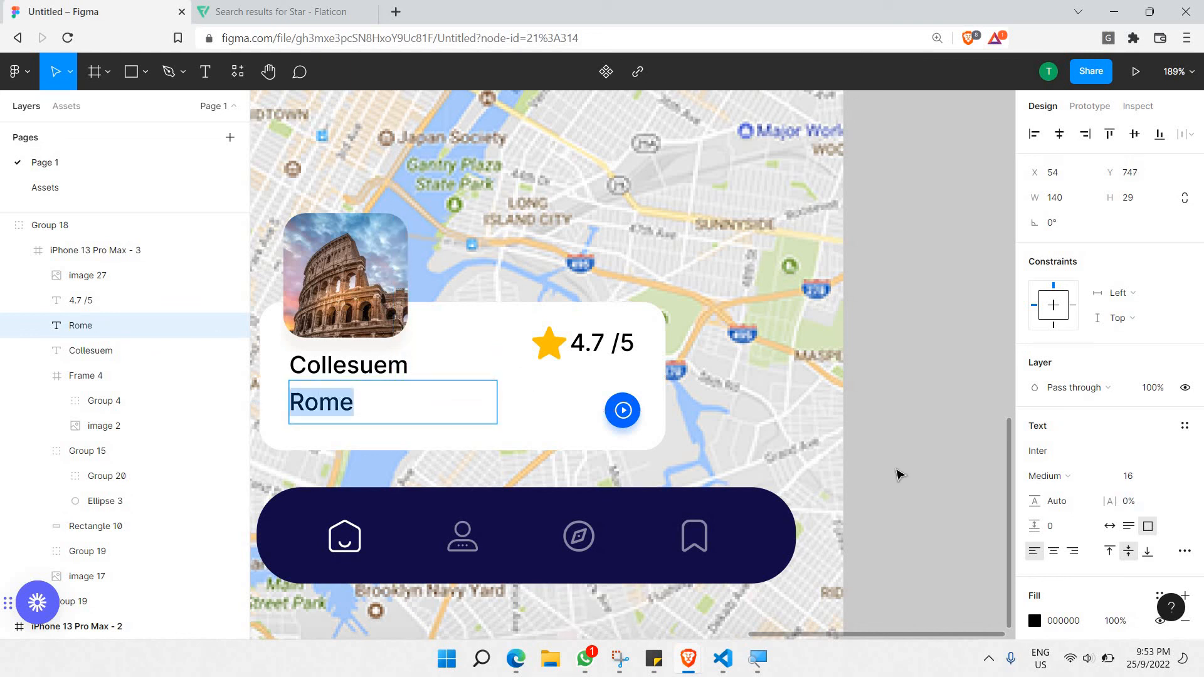
click(1111, 551)
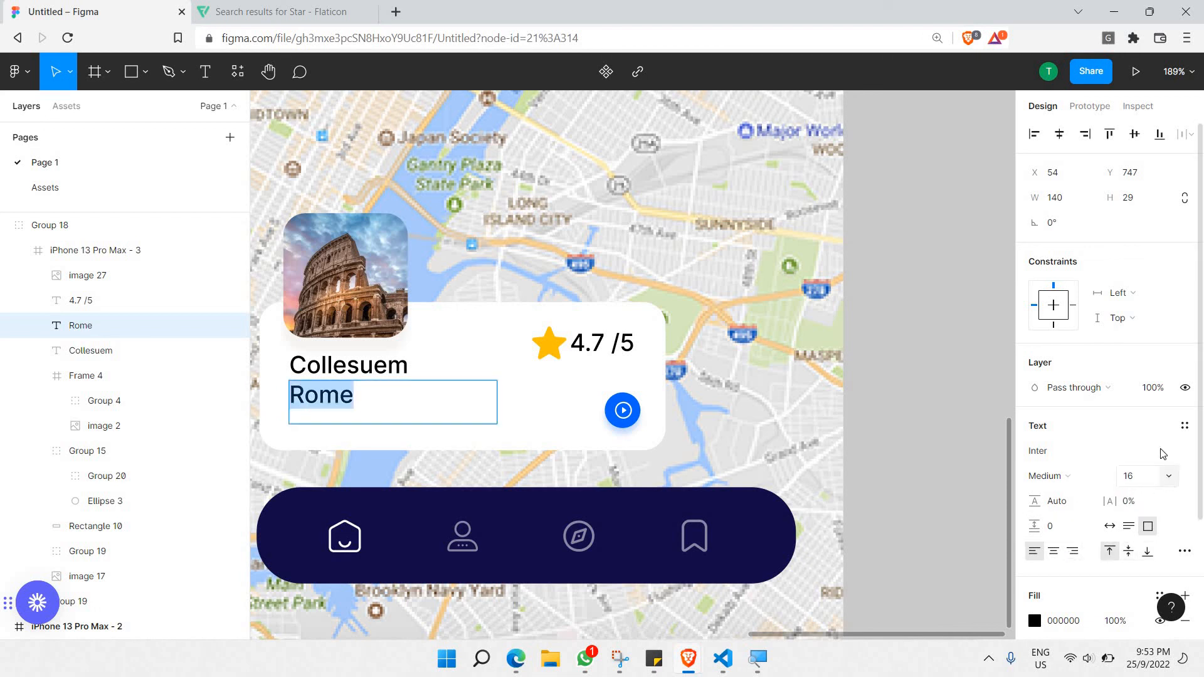
click(1168, 476)
click(1148, 338)
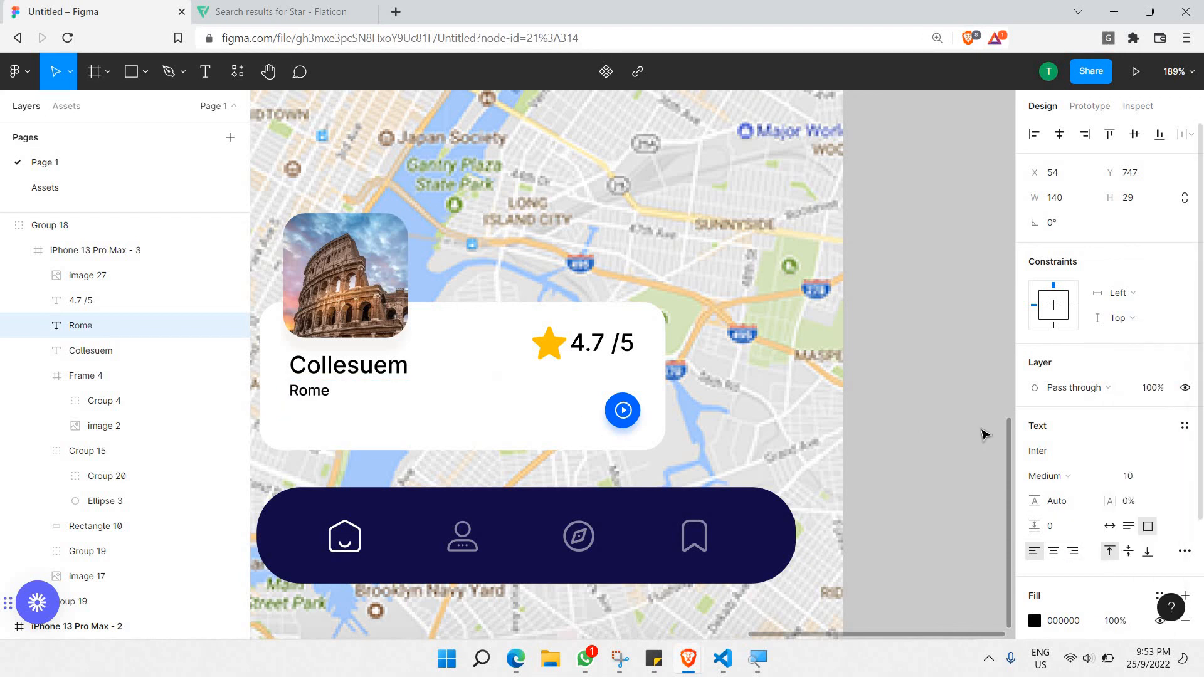
click(1035, 621)
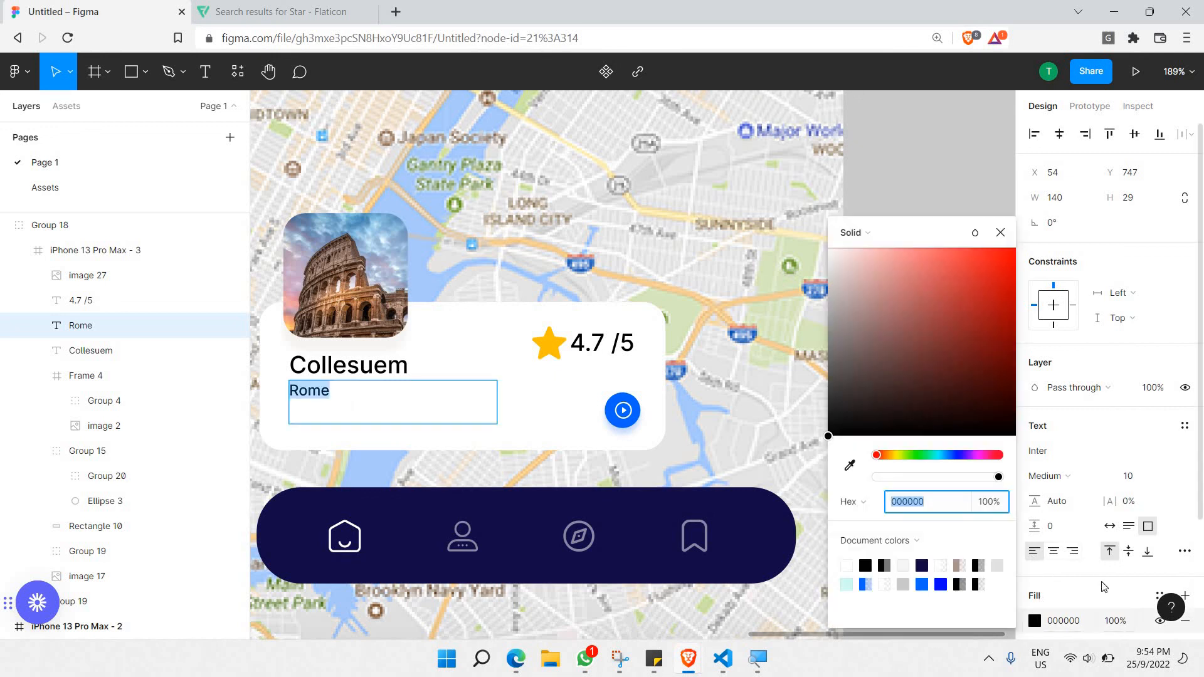
click(1104, 621)
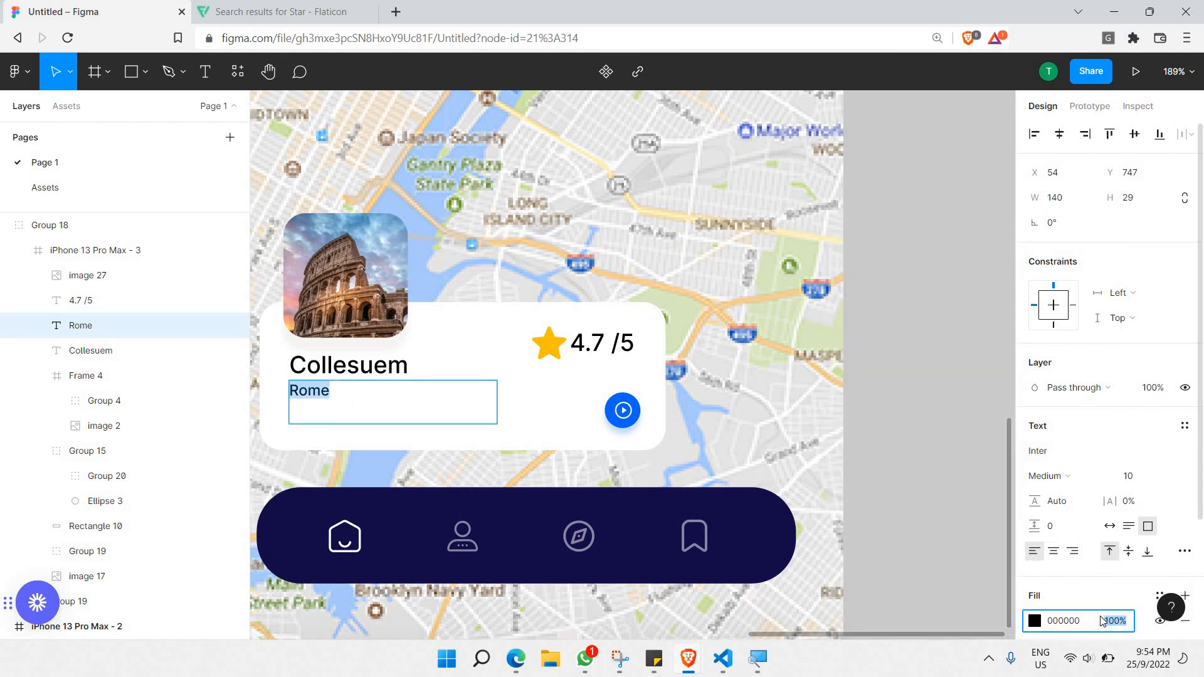
key(Return)
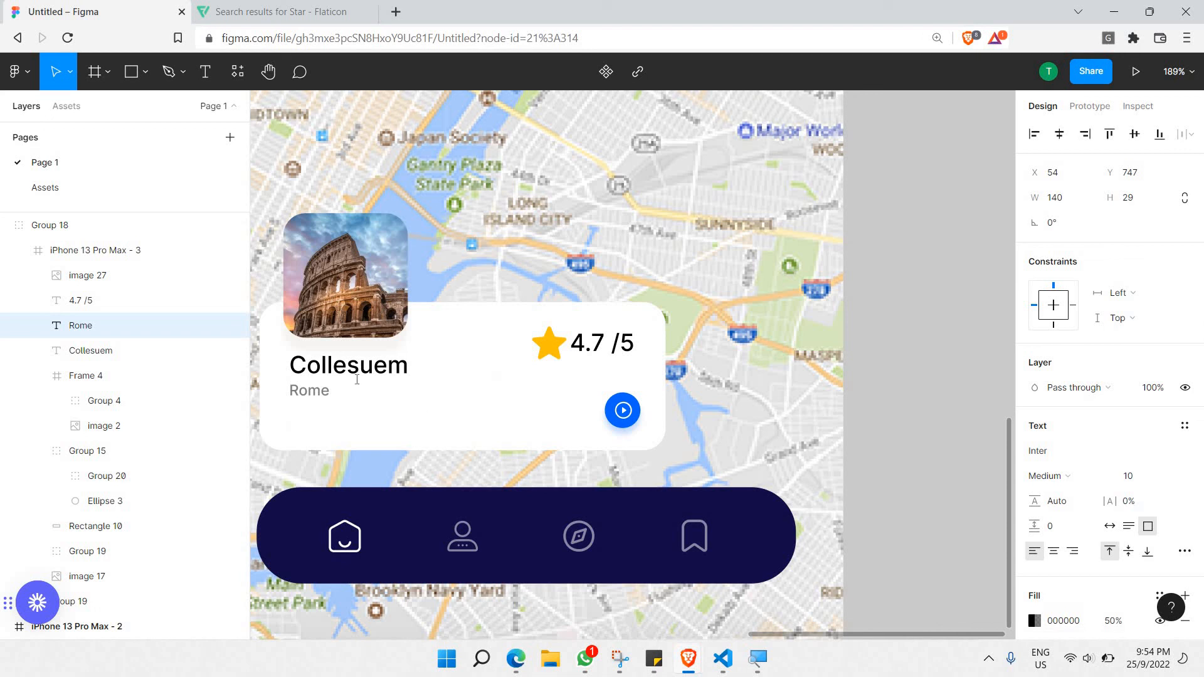
Lower the "Collesuem" title and "Rome" text together on the card, and move the Colosseum picture down to X 50, Y 643.
click(358, 361)
click(432, 351)
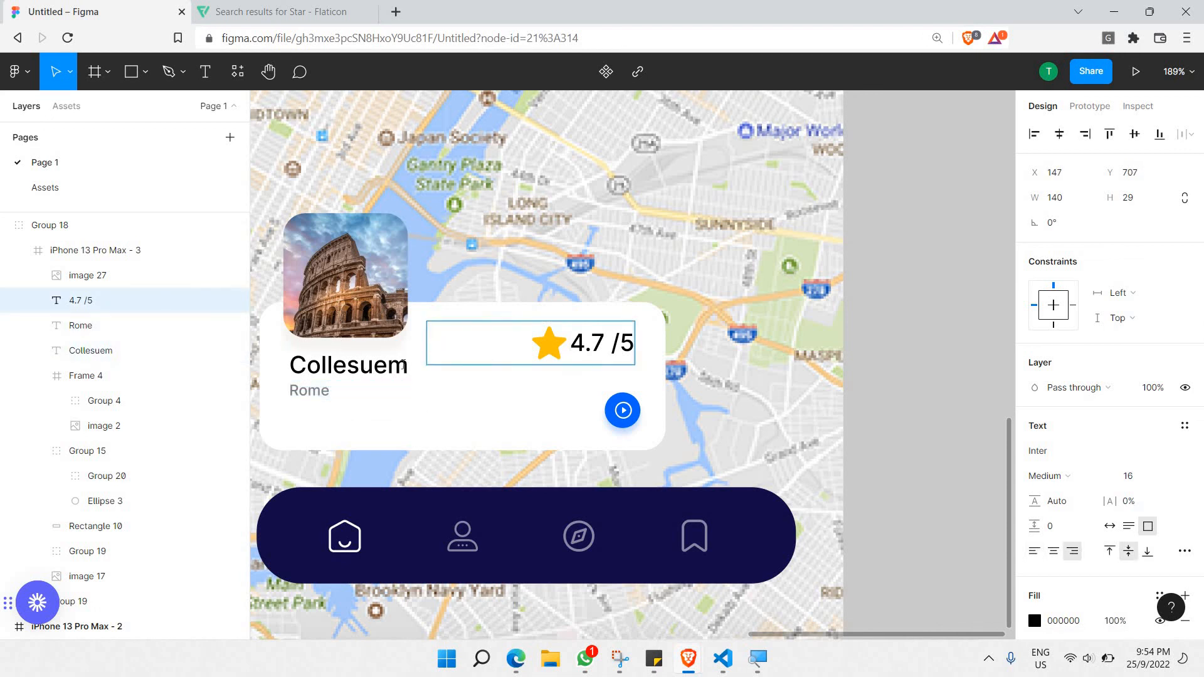
click(403, 363)
double_click(403, 398)
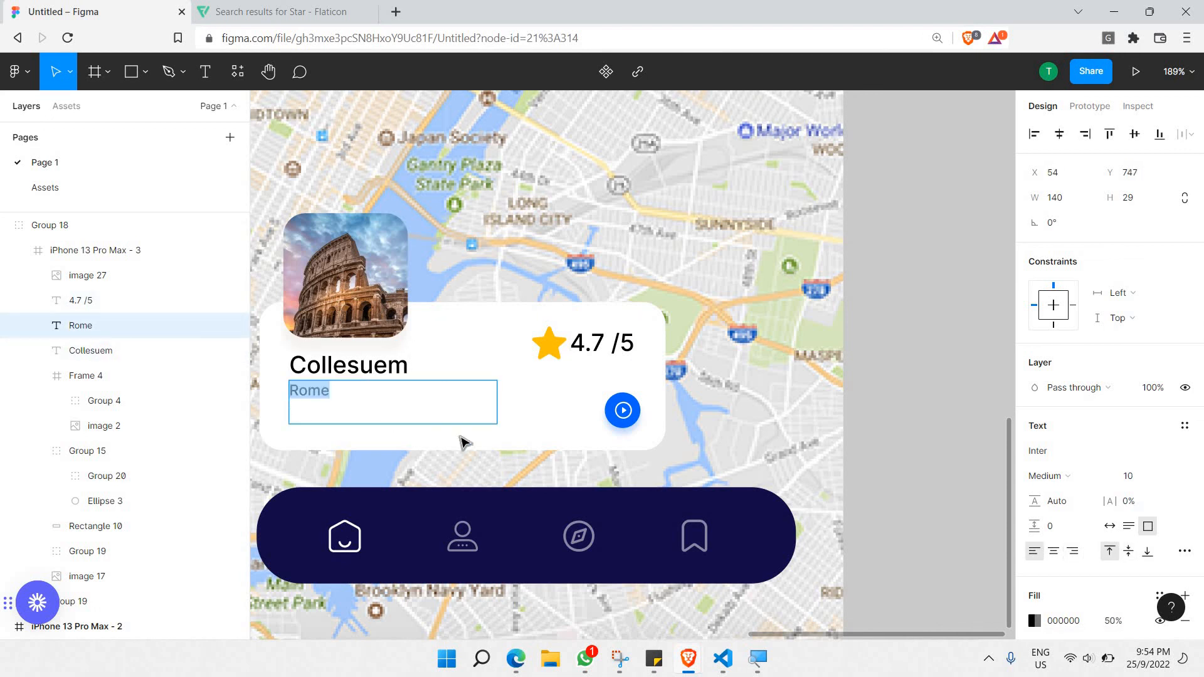
key(Escape)
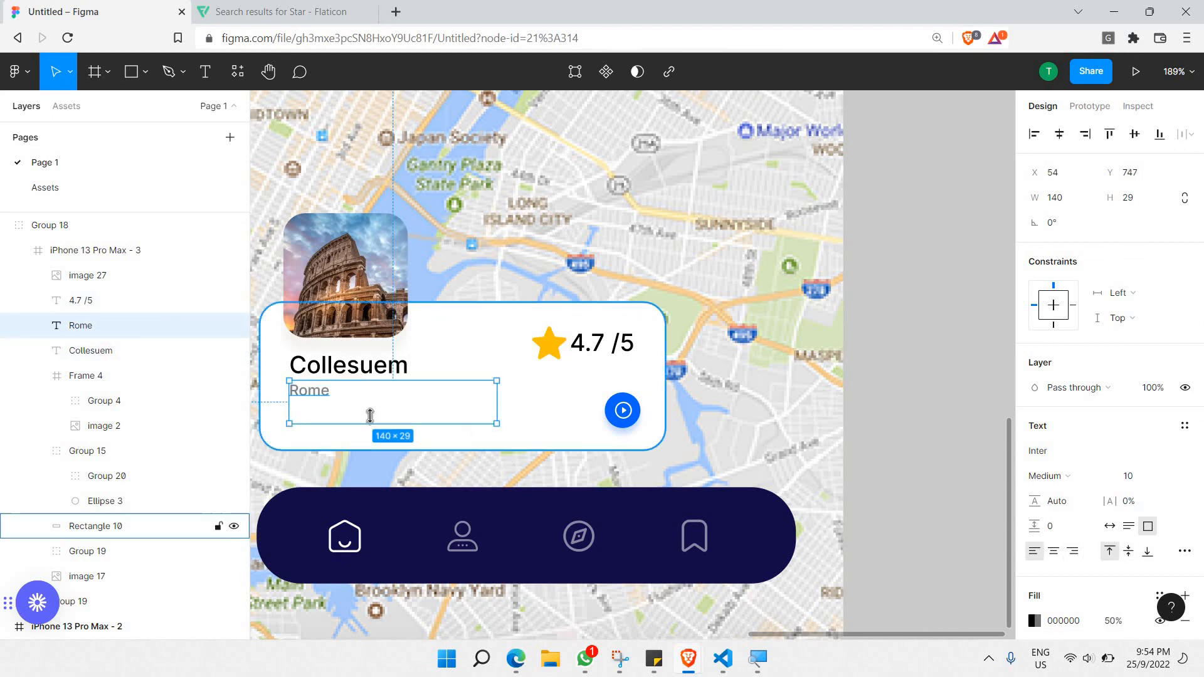
shift+click(335, 370)
drag(335, 376, 336, 397)
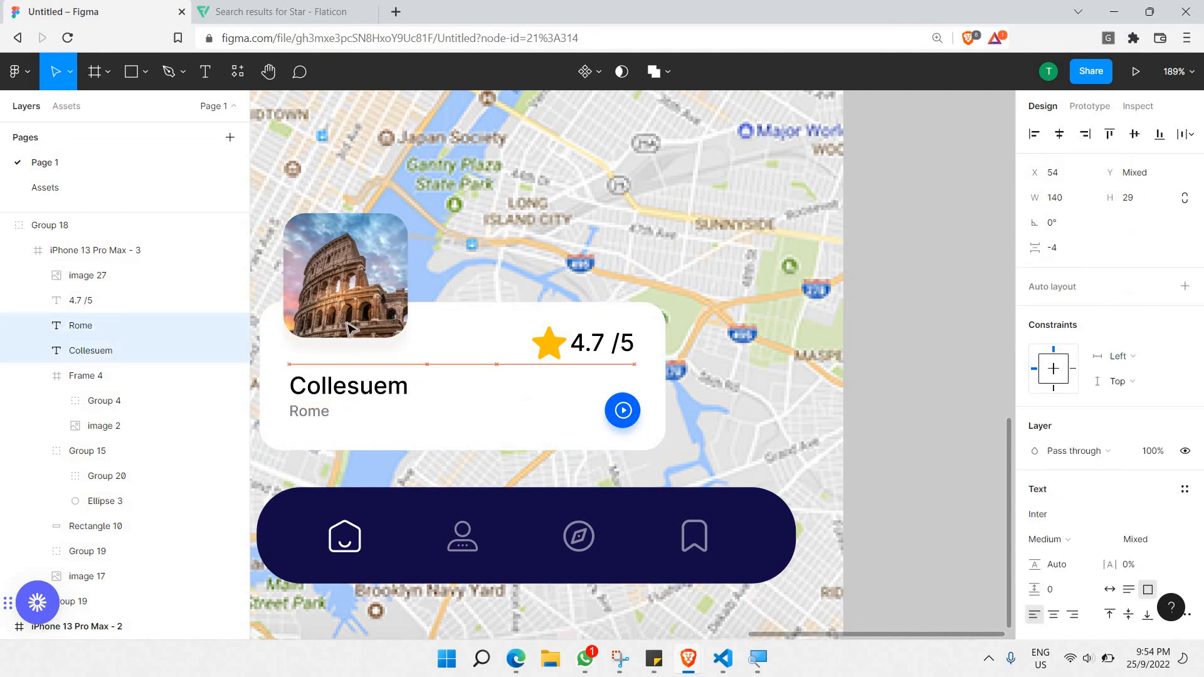
drag(358, 296, 362, 313)
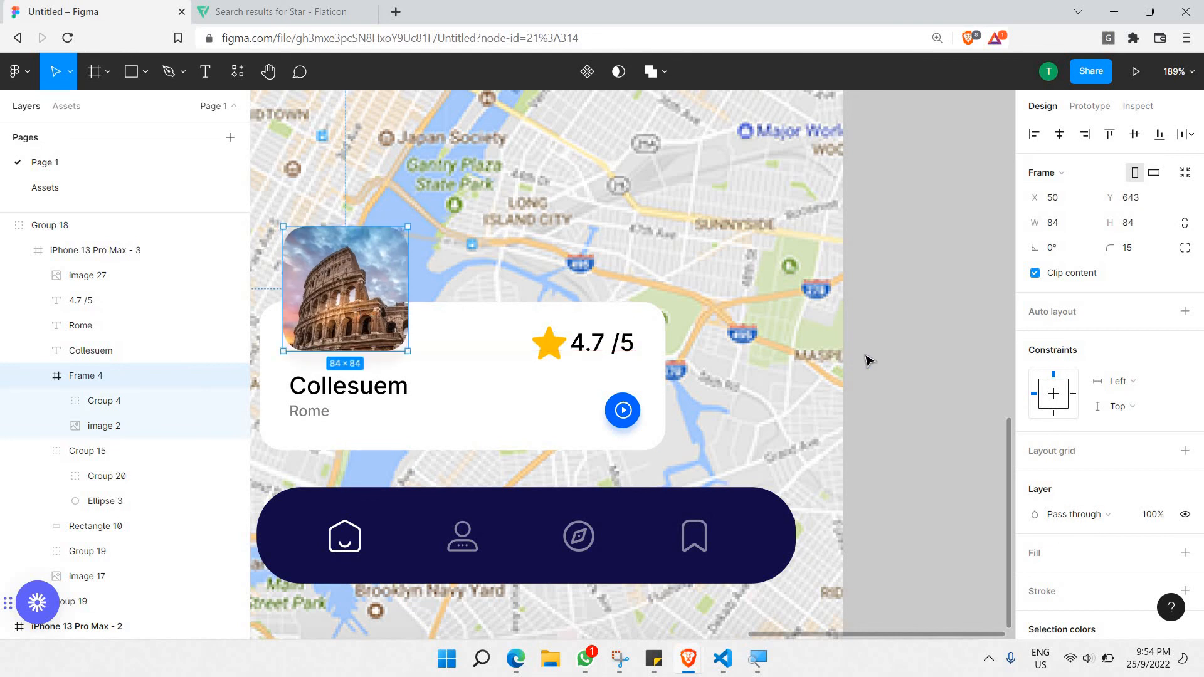
click(863, 383)
Group the Colosseum picture, "Collesuem" title, "Rome" text, star, 4.7 /5 rating, play button and white card together.
scroll(859, 369, down, 2)
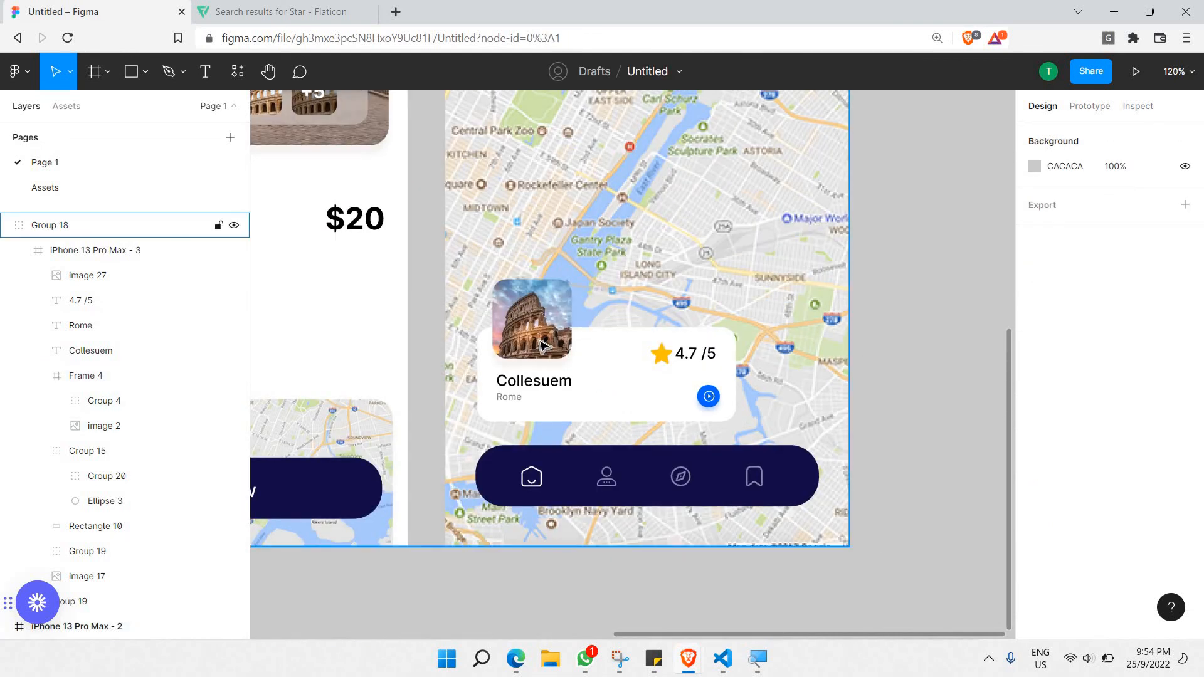
click(543, 345)
click(540, 351)
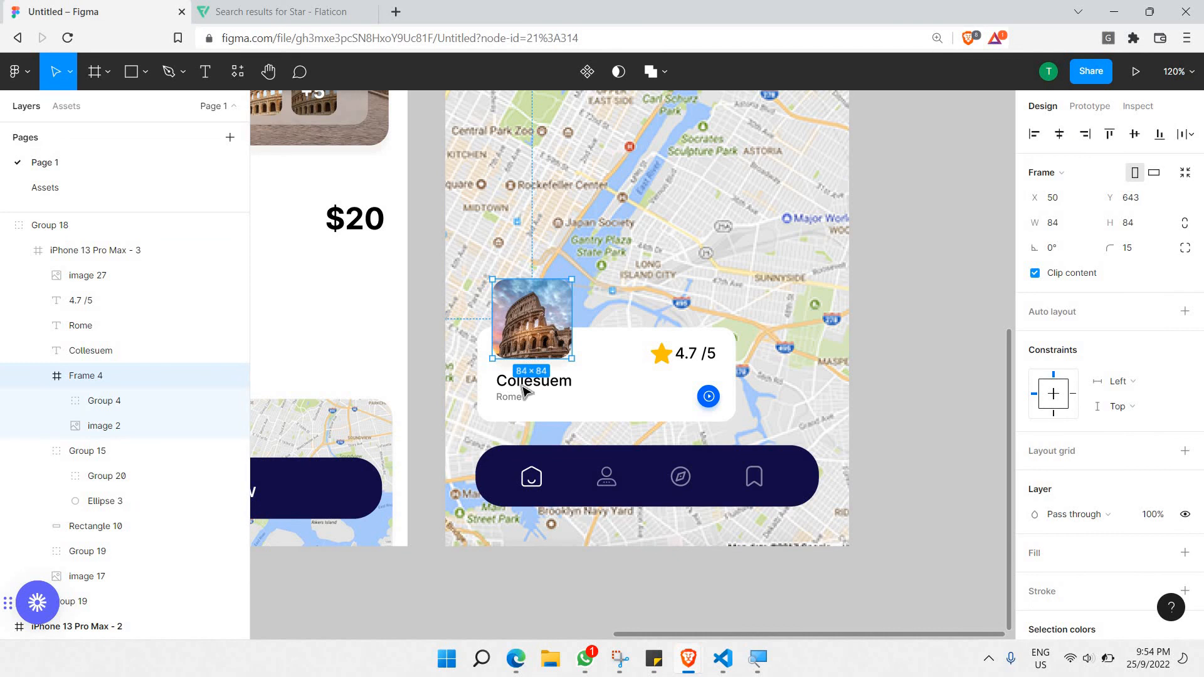
shift+click(508, 390)
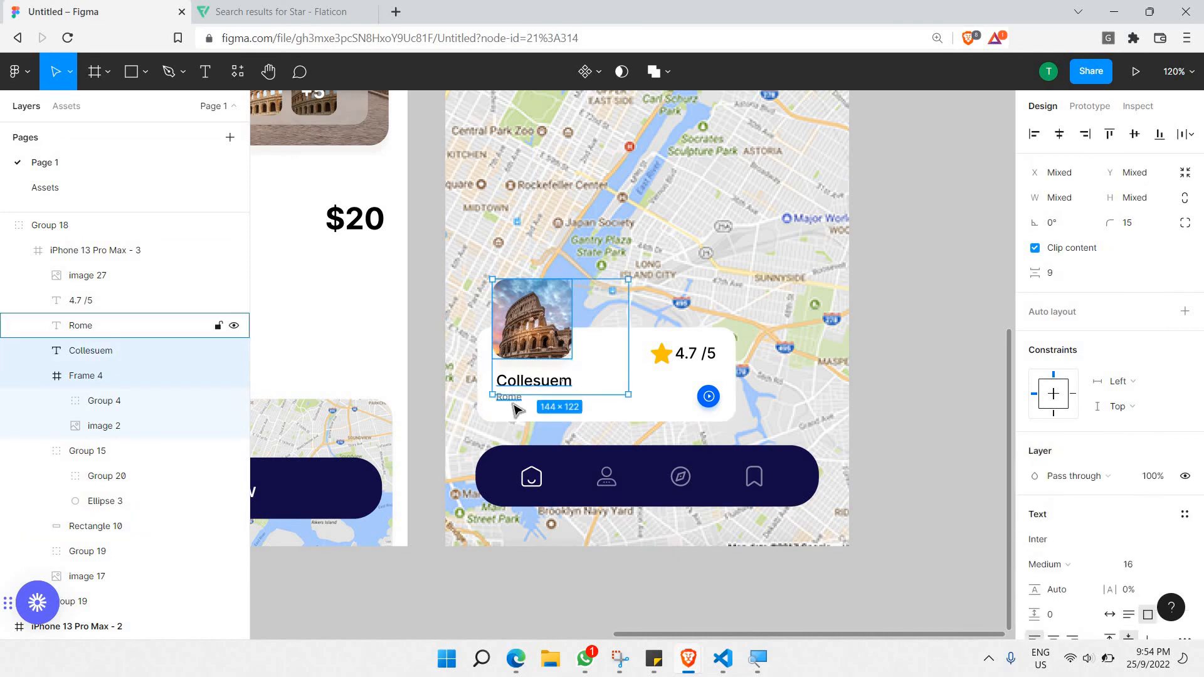
shift+click(510, 398)
shift+click(669, 354)
shift+click(664, 353)
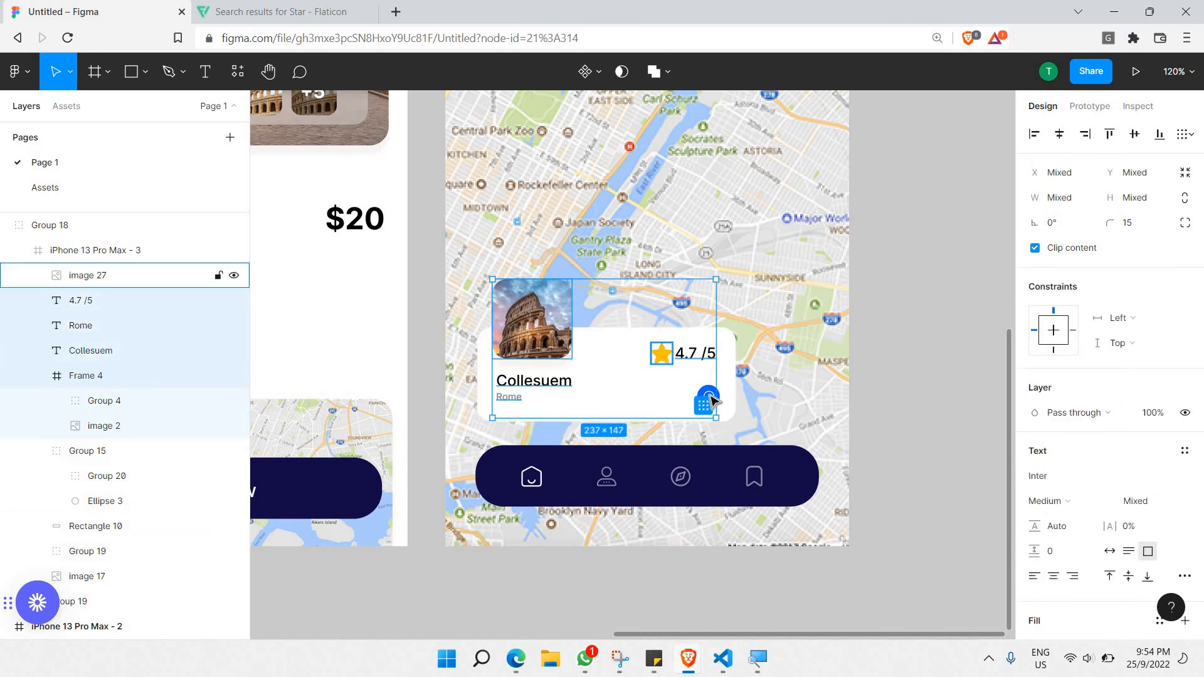
shift+click(710, 397)
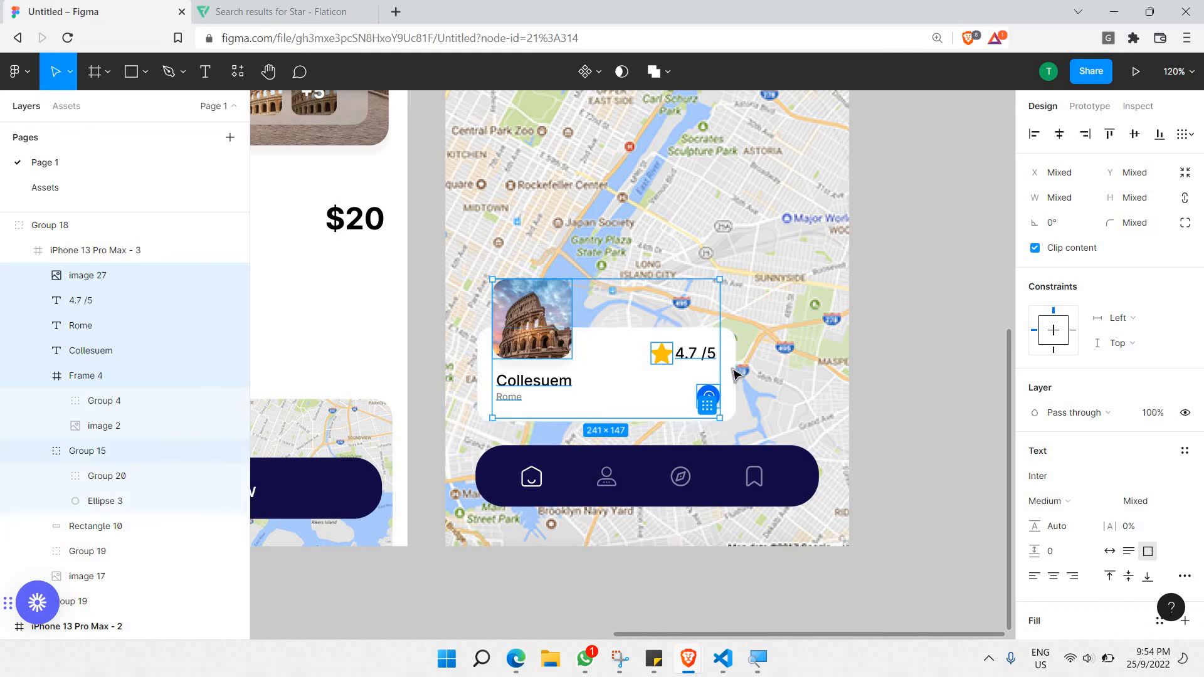
shift+click(653, 377)
right_click(638, 369)
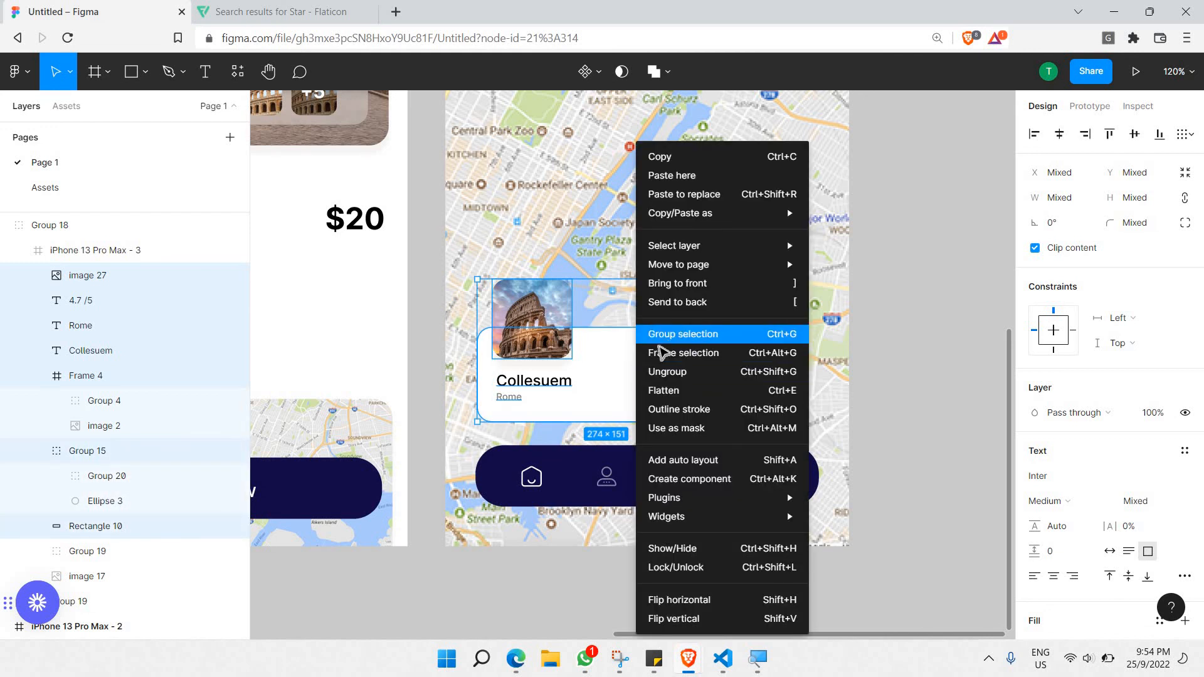
click(666, 338)
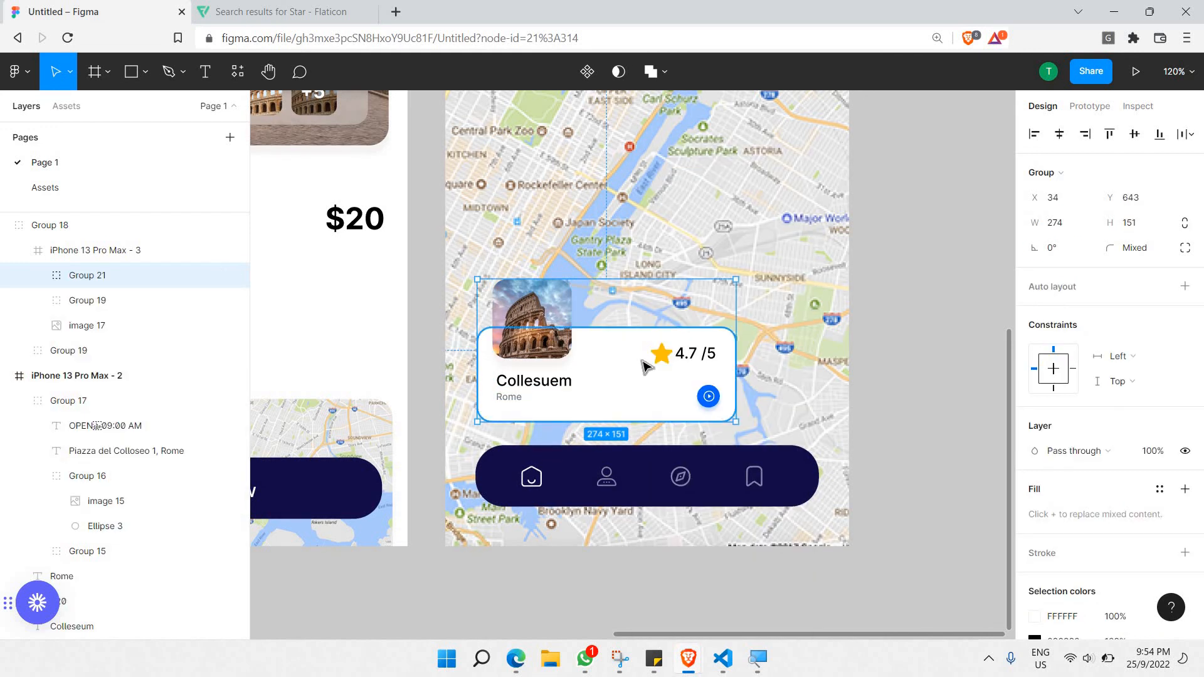
Duplicate the grouped place card and place the copy beside the original, level with it and extending past the map screen's edge.
key(ctrl+c)
key(ctrl+v)
drag(608, 395, 633, 392)
scroll(390, 374, right, 1)
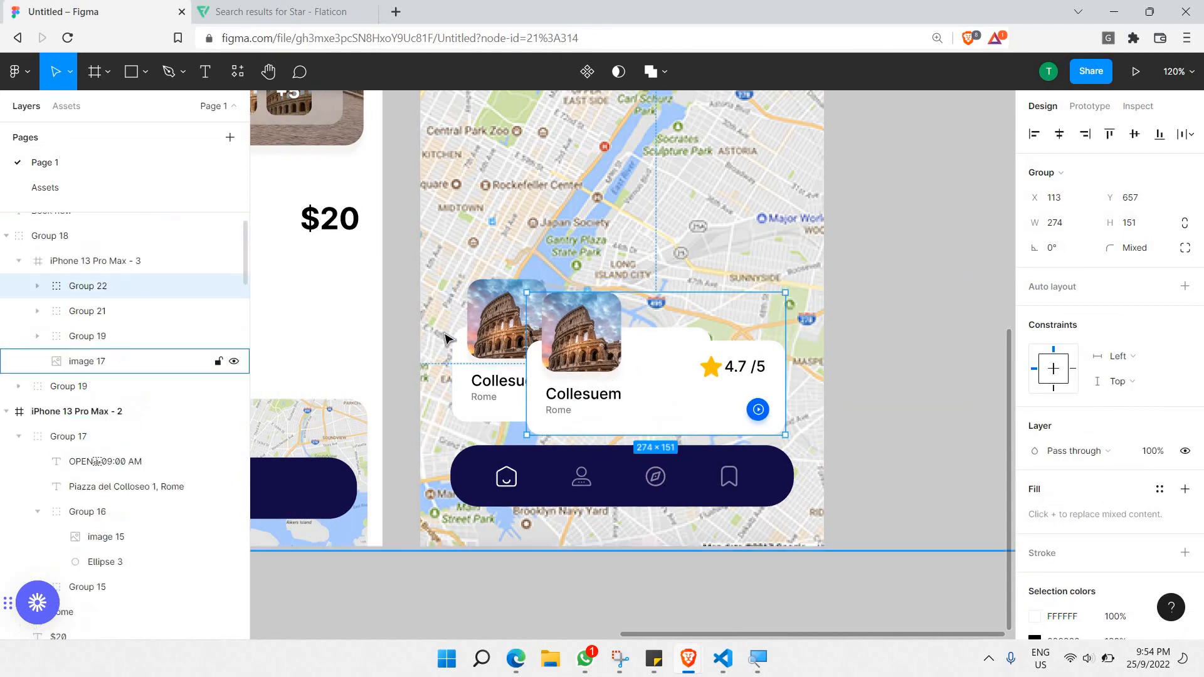
scroll(188, 366, up, 1)
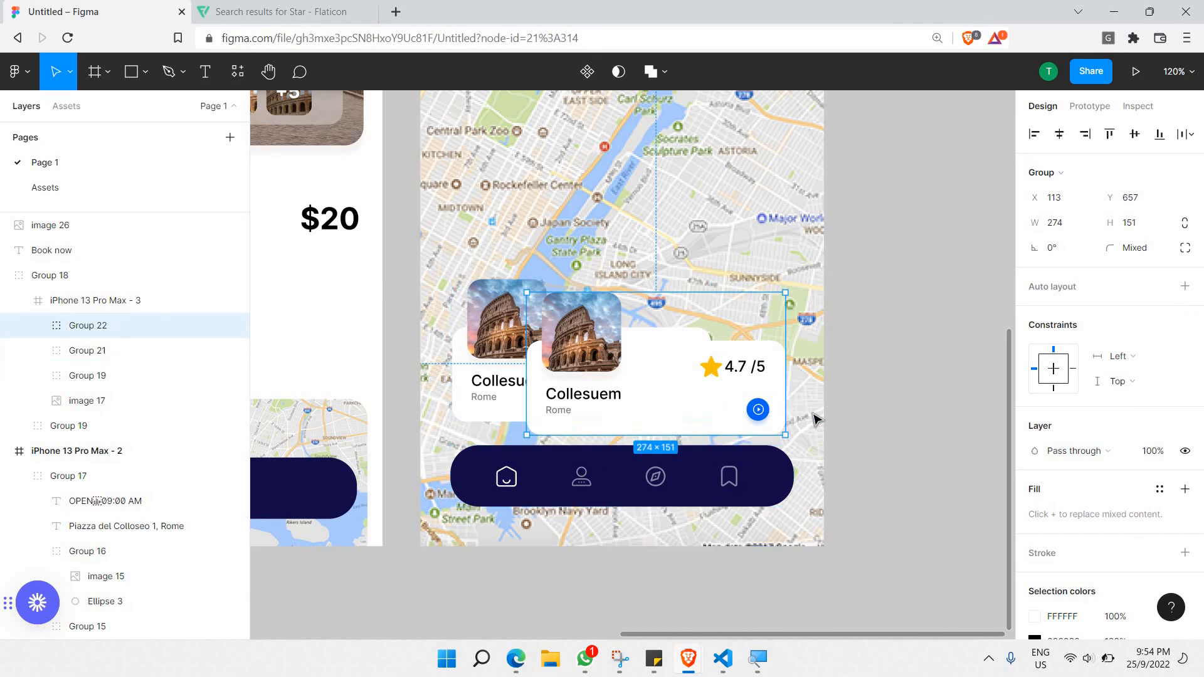
drag(651, 420, 851, 403)
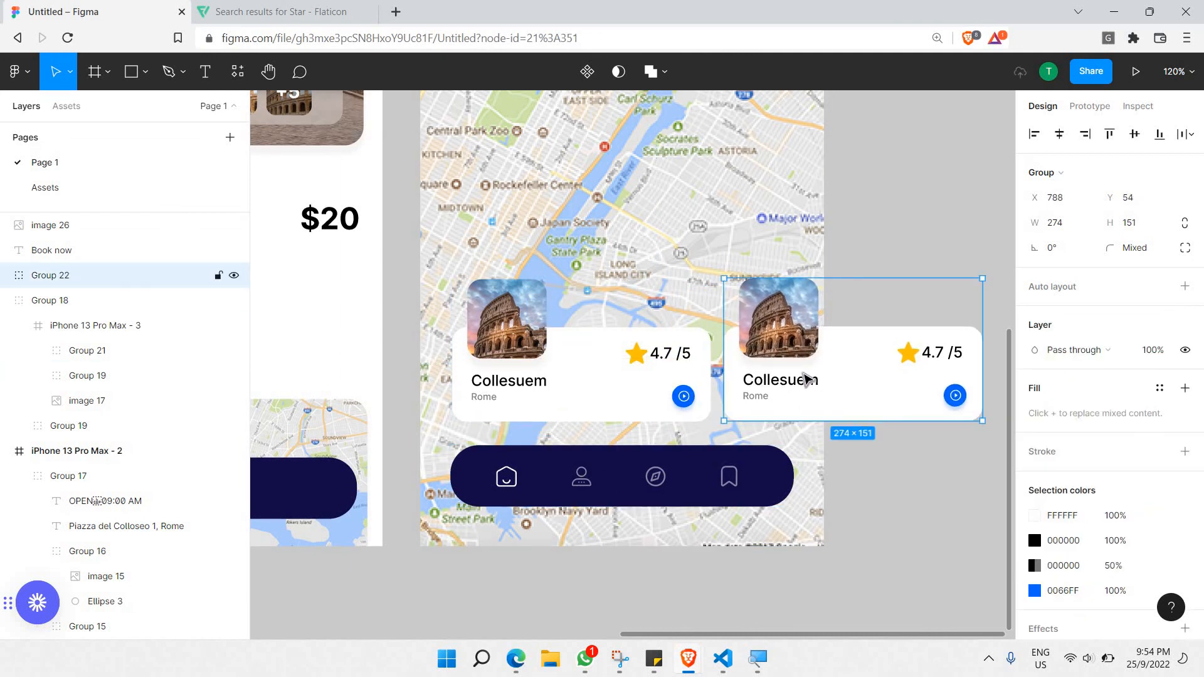
scroll(797, 370, right, 3)
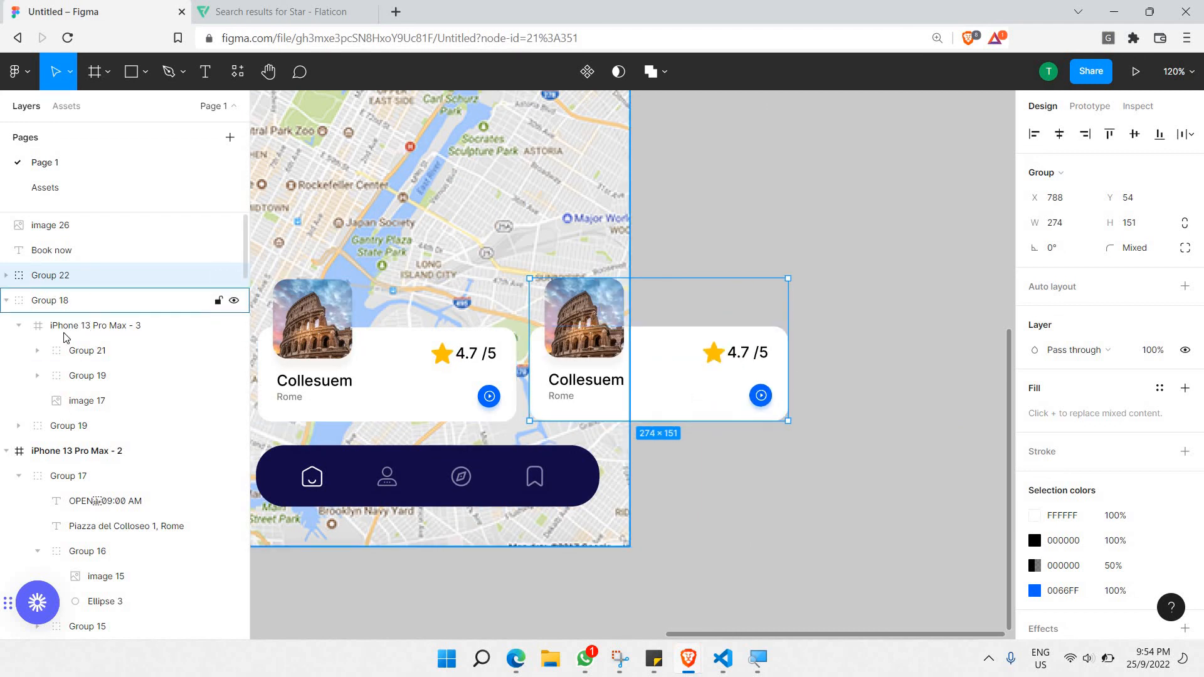
Move the duplicated card's group, Group 22, into the iPhone 13 Pro Max - 3 frame above Group 21.
drag(97, 434, 97, 463)
key(ctrl+z)
click(114, 304)
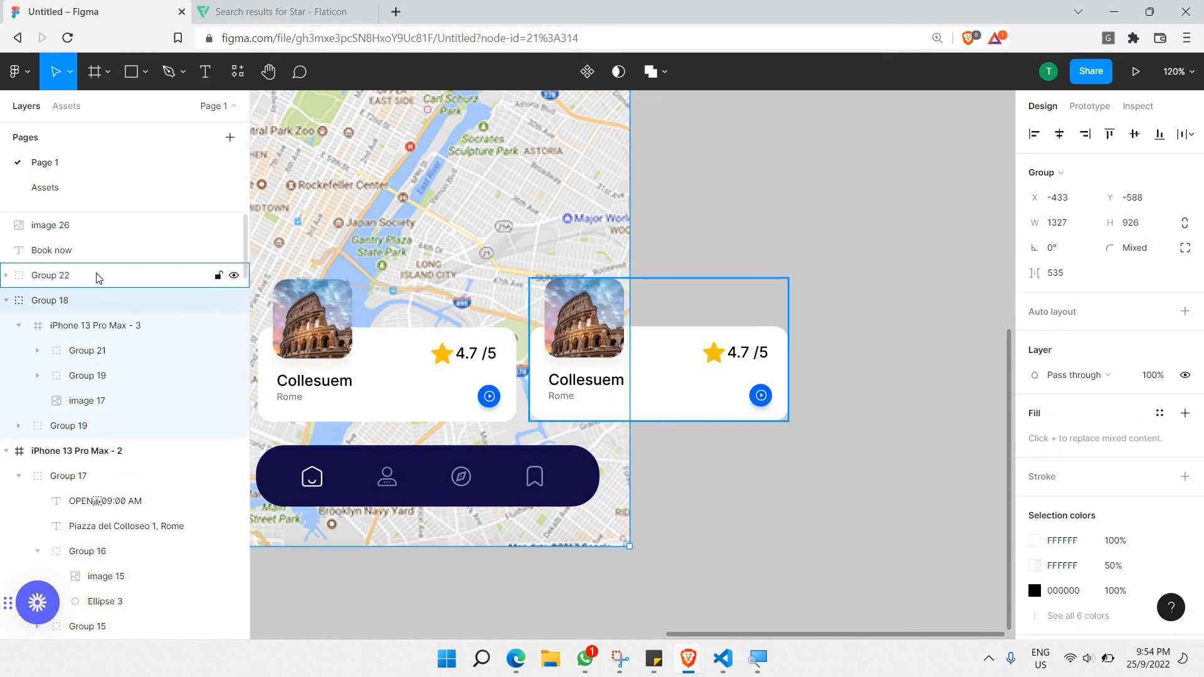
drag(97, 277, 112, 339)
click(685, 274)
scroll(680, 282, down, 5)
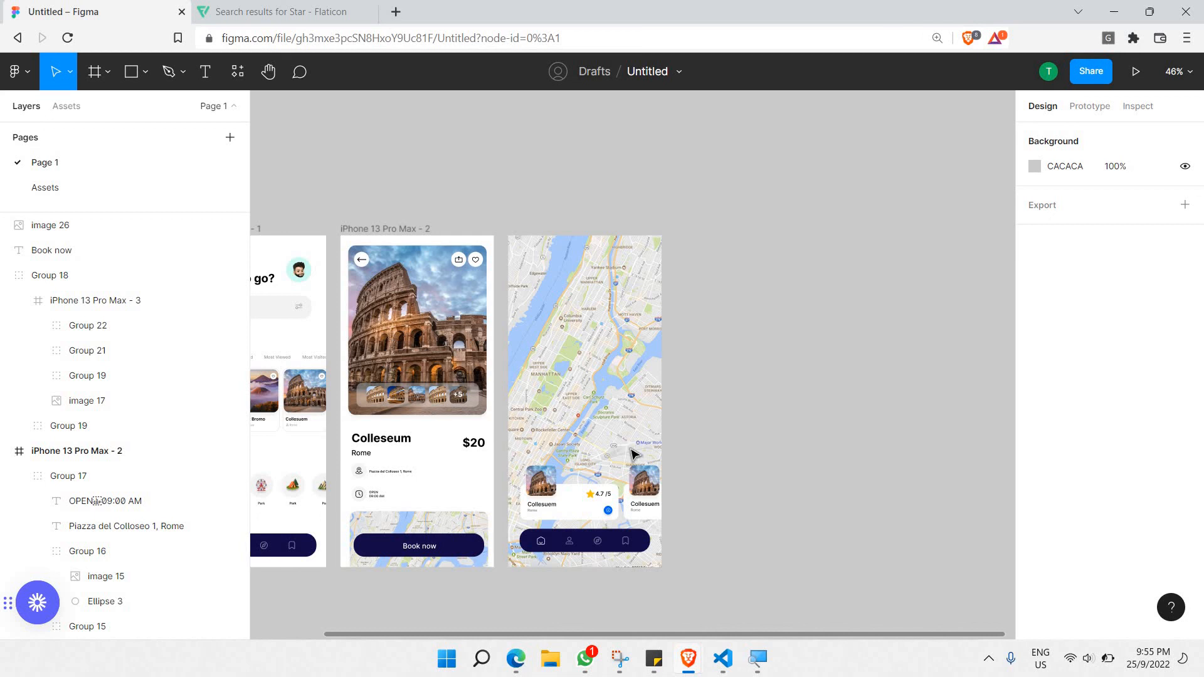
Draw a header rectangle about 374 × 86 near the top of the map screen, with FFFFFF fill and corner radius 15.
scroll(613, 380, up, 2)
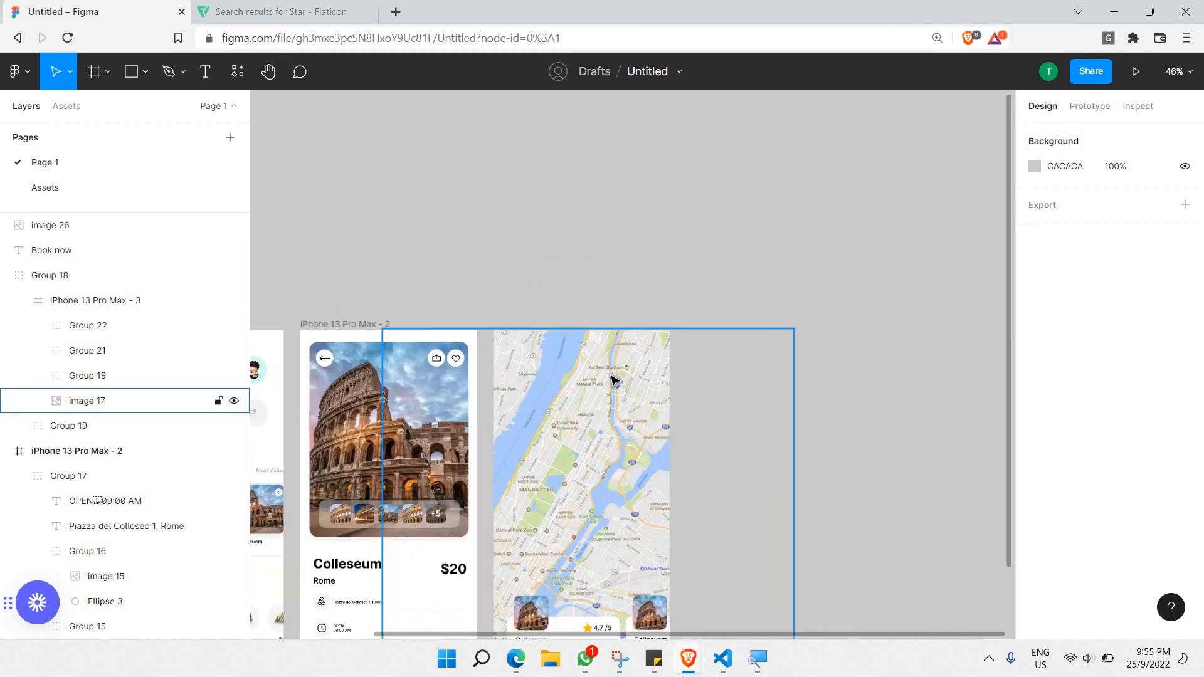
scroll(613, 379, up, 2)
key(r)
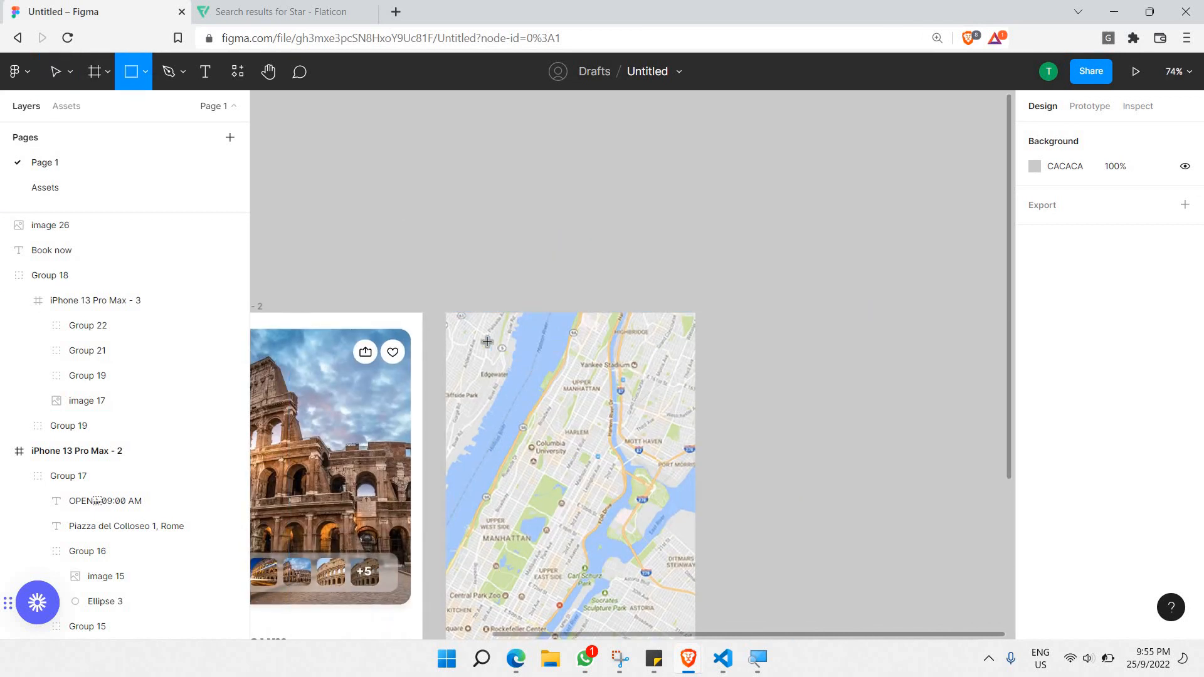
mouse_move(465, 332)
mouse_down()
mouse_move(666, 397)
mouse_move(683, 382)
mouse_move(648, 387)
mouse_up()
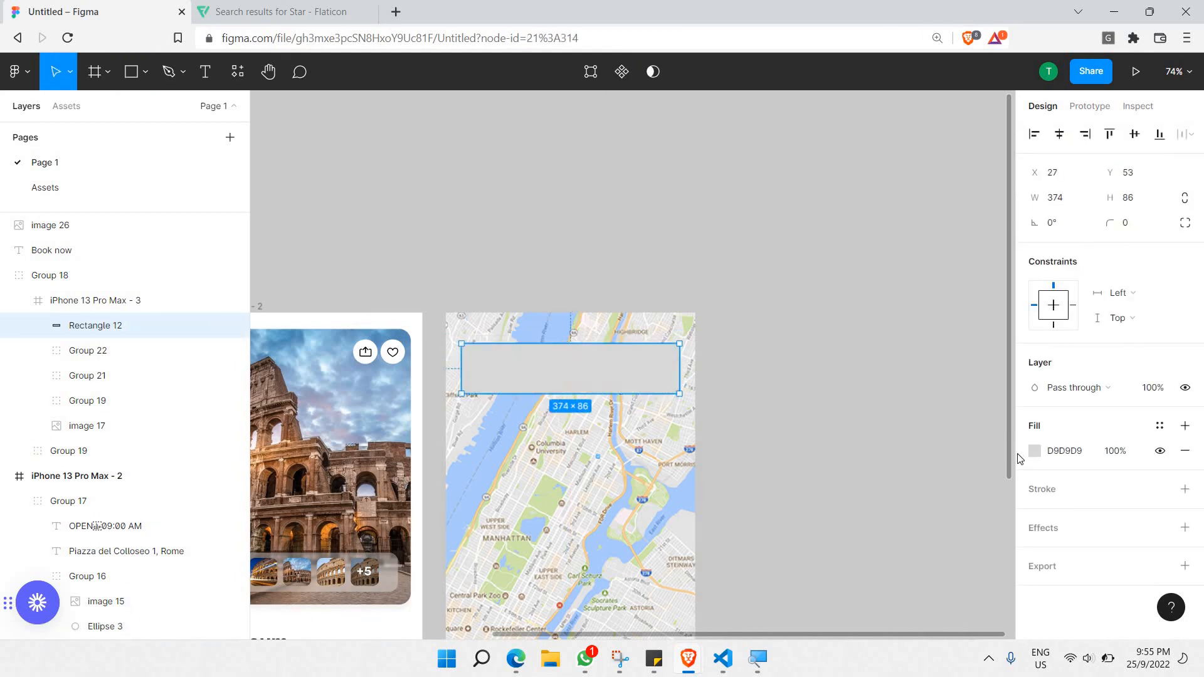
click(1035, 451)
click(907, 502)
text(FFFFFF)
key(Return)
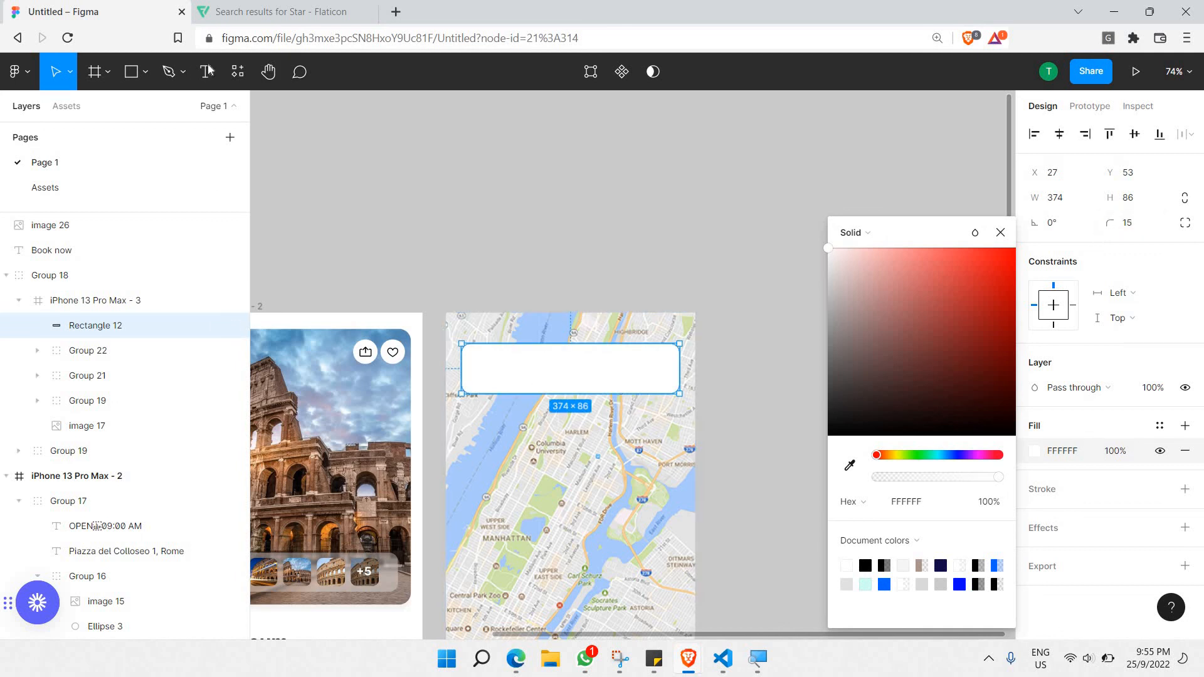
Add the text "Colleseum, Rome" in a box about 199 × 42 inside the white header rectangle.
key(t)
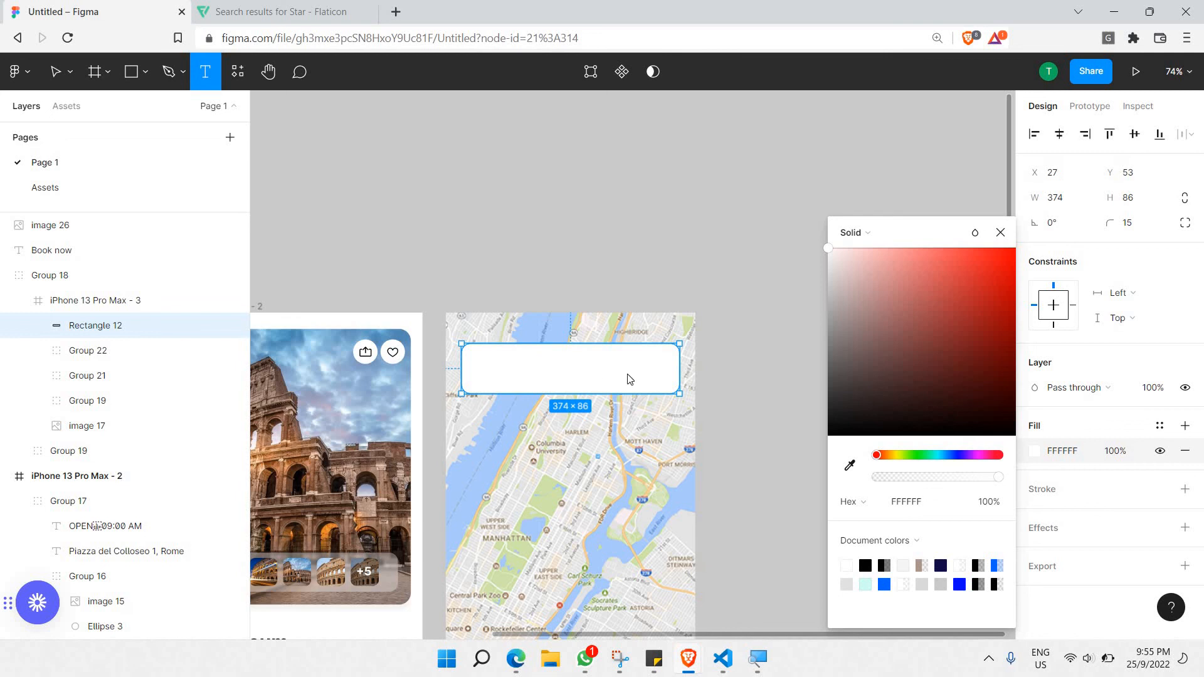
drag(523, 358, 644, 383)
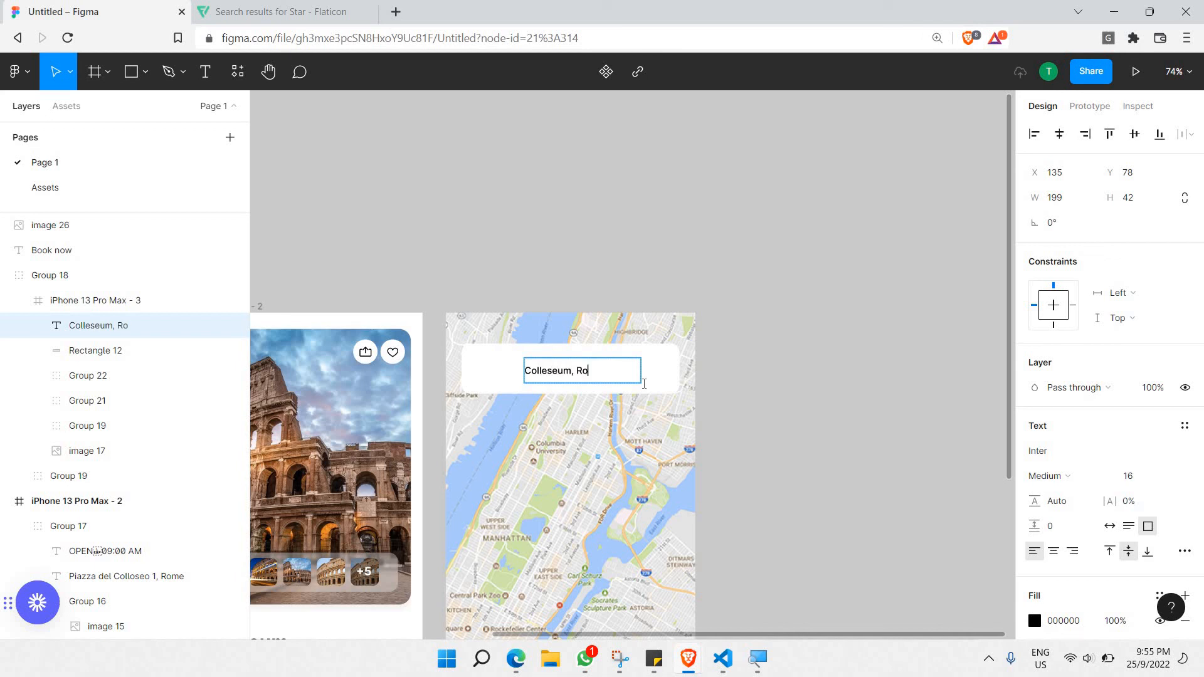
key(Escape)
key(Escape)
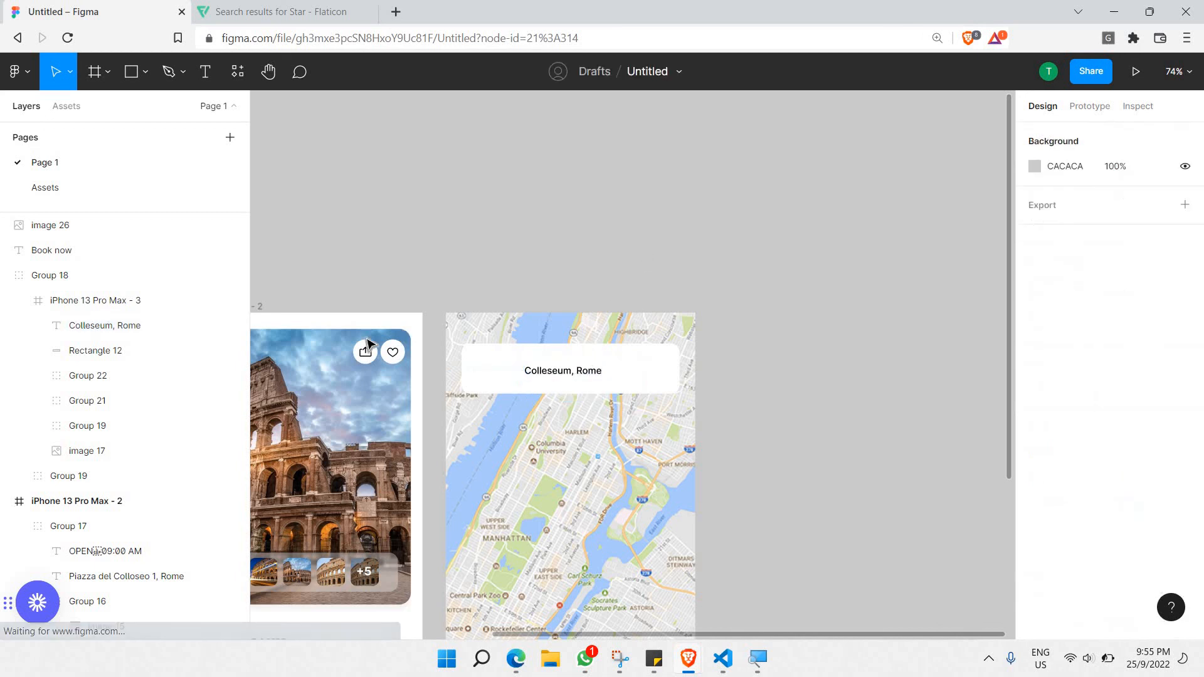
Copy the back arrow from the second screen into the white header, placing it before the text at about 41 × 41.
scroll(377, 356, left, 2)
scroll(378, 357, left, 3)
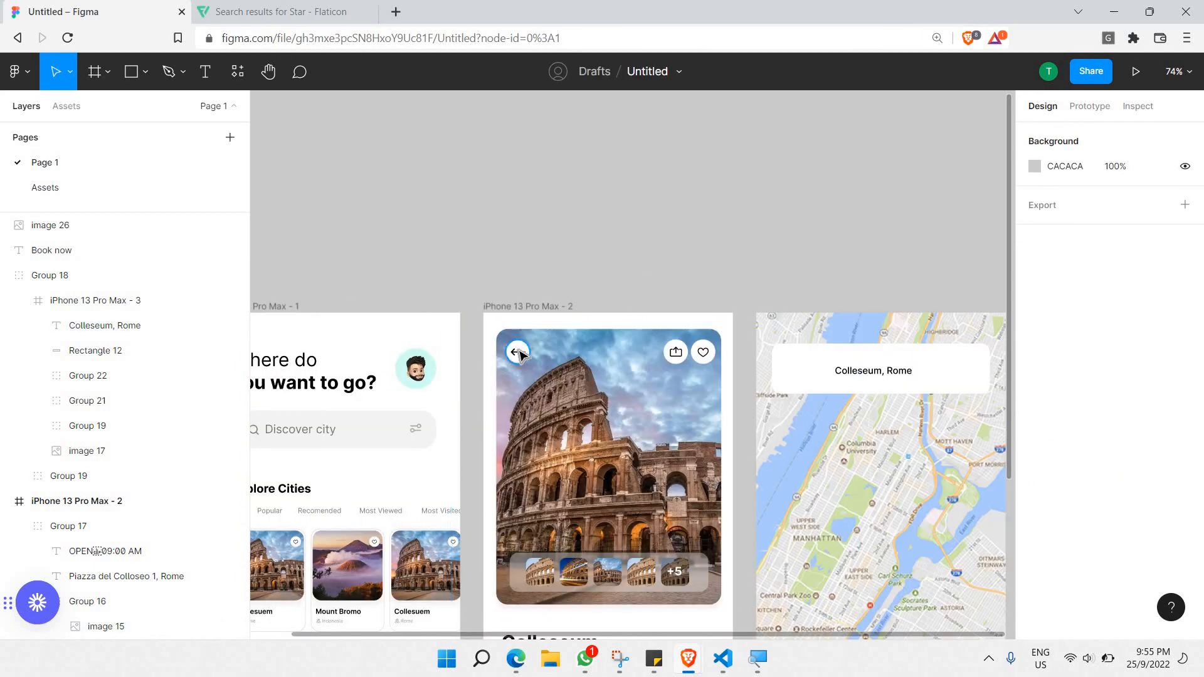
click(519, 354)
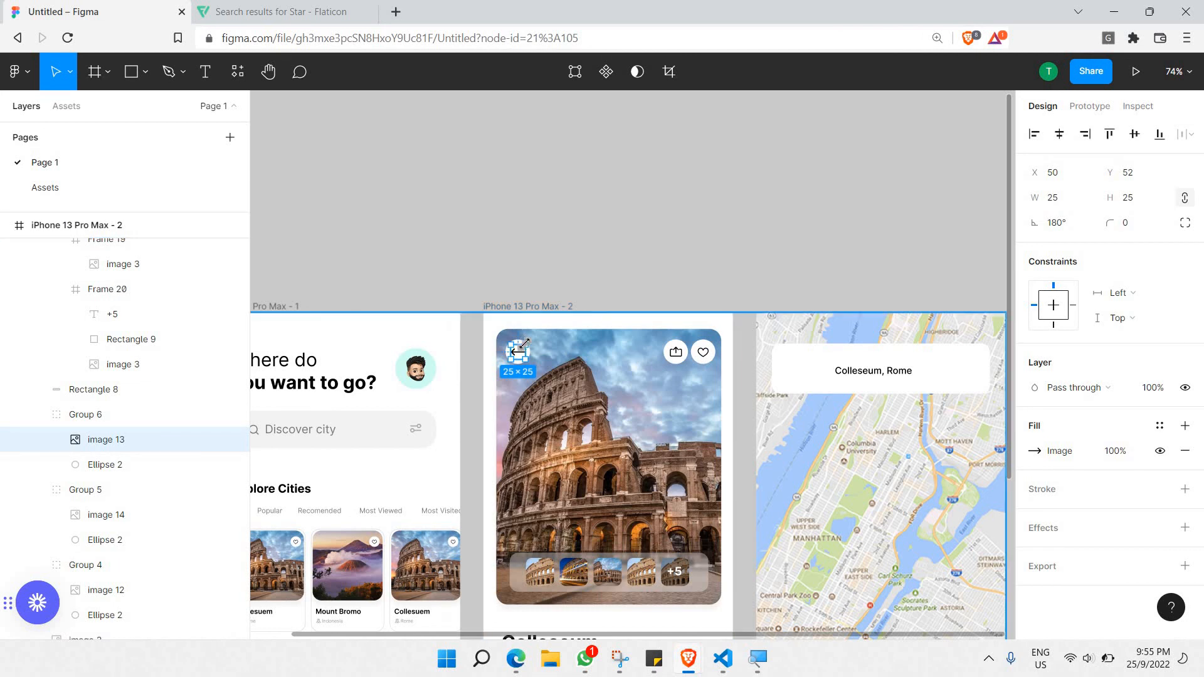
ctrl+scroll(502, 358, up, 5)
scroll(498, 360, right, 2)
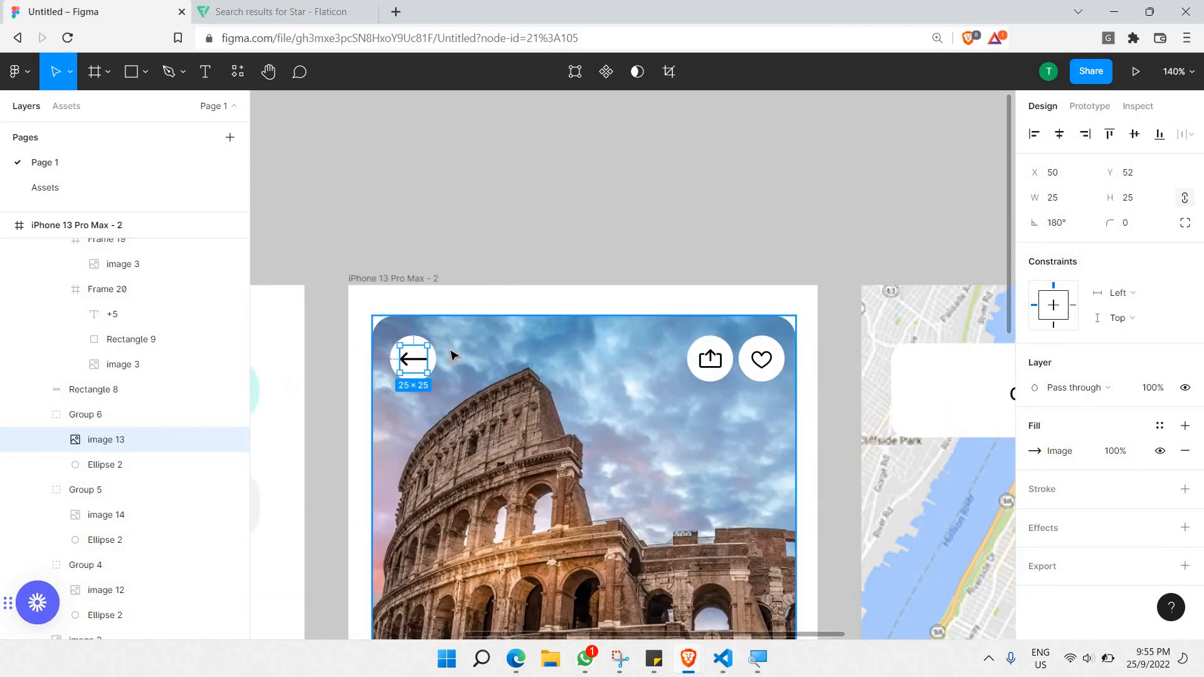
scroll(465, 355, right, 5)
click(739, 392)
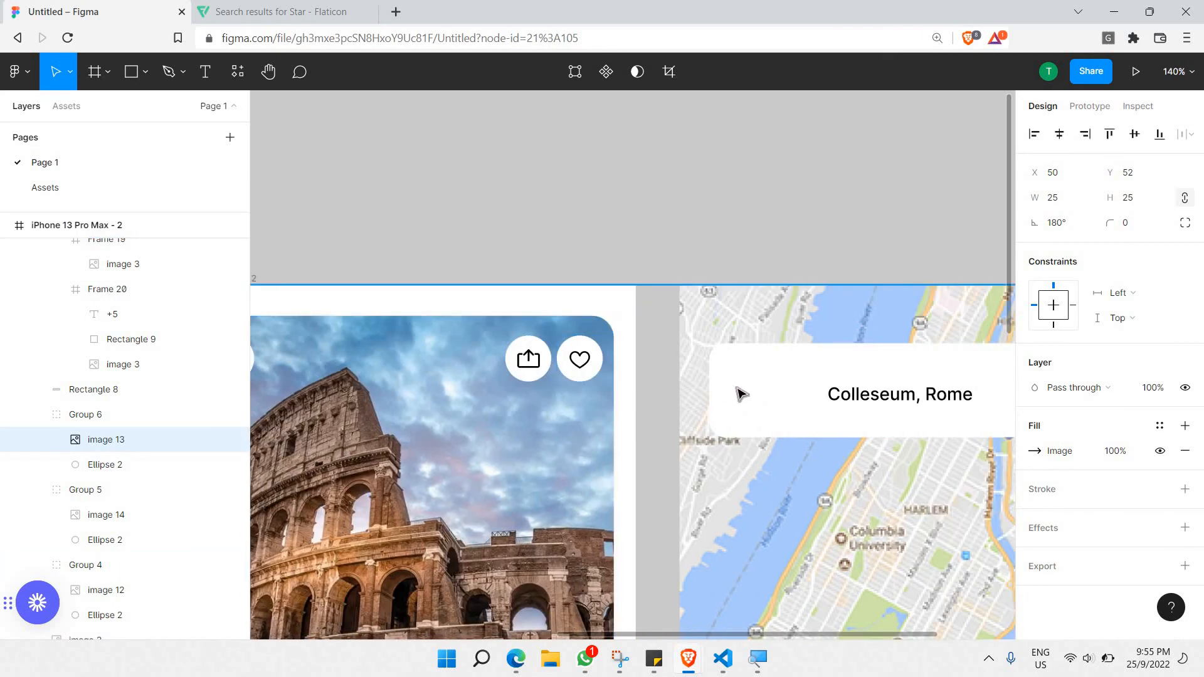
click(739, 393)
scroll(727, 394, right, 2)
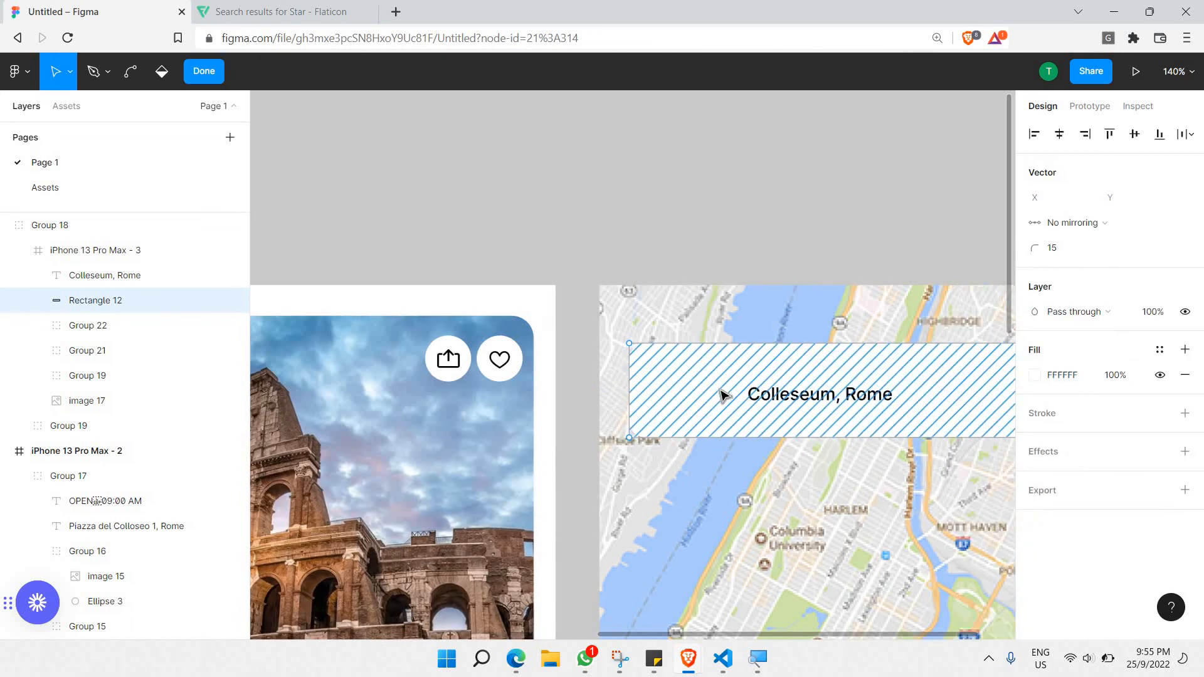
key(ctrl+v)
drag(624, 307, 693, 387)
scroll(565, 399, right, 5)
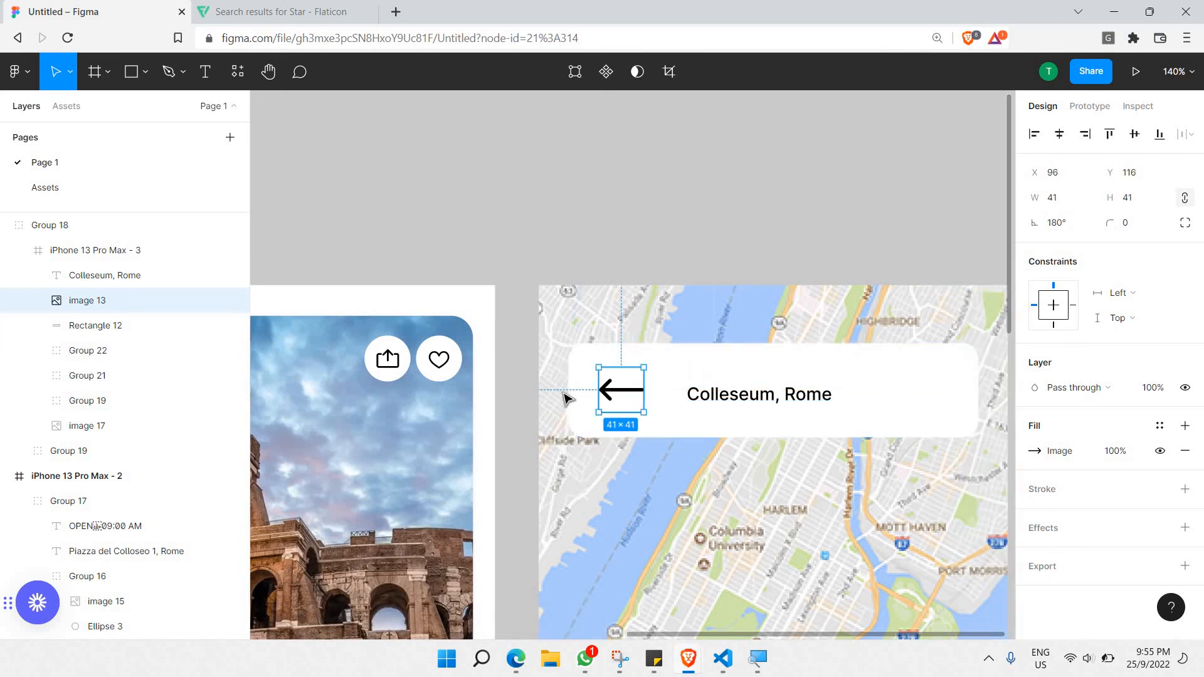
shift+click(593, 408)
shift+click(593, 408)
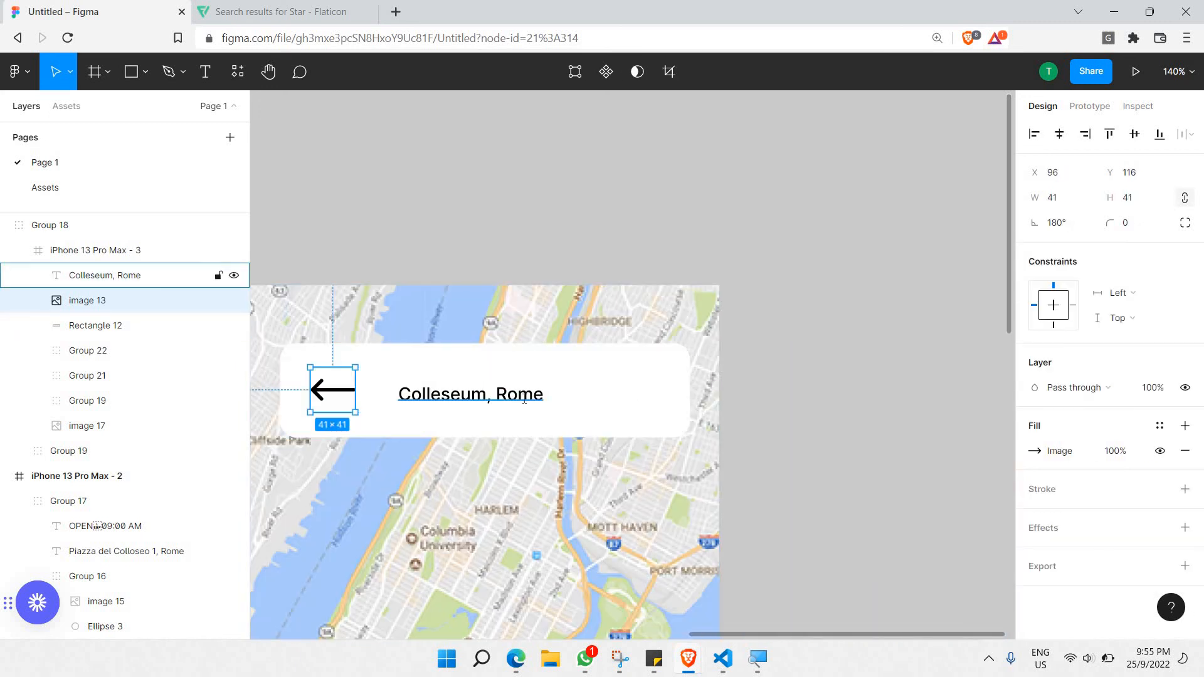
Set the "Colleseum, Rome" text size to 20 and move it to X 130, Y 75, level with the back arrow.
double_click(527, 403)
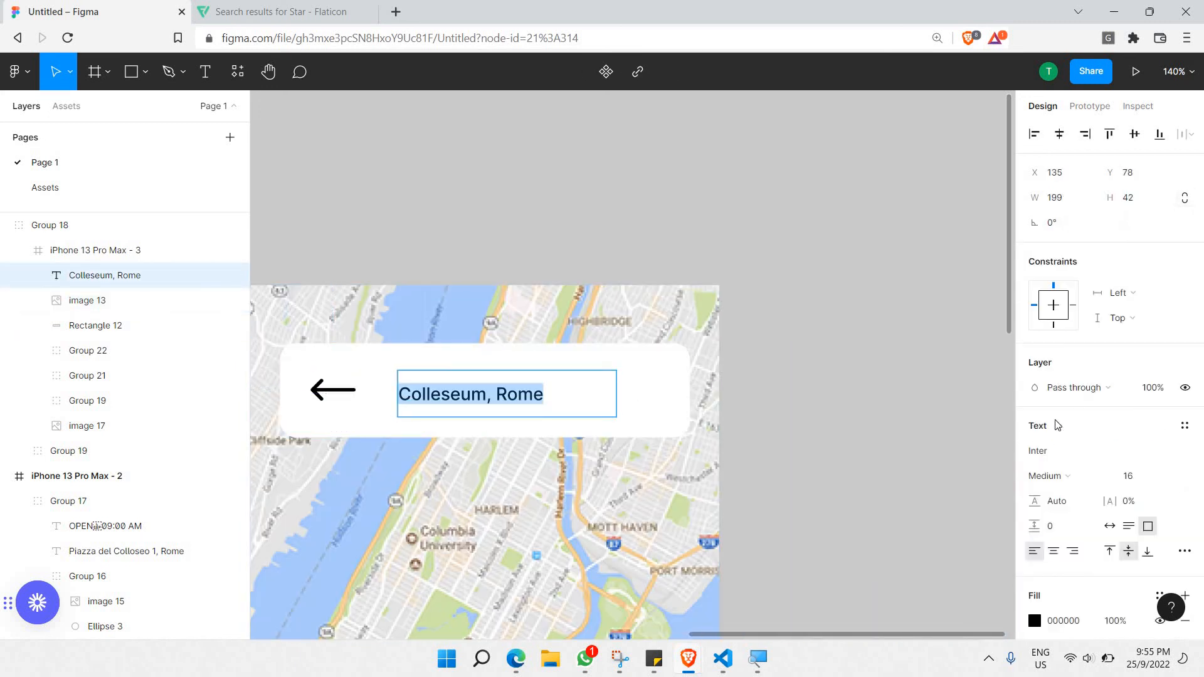
click(1170, 478)
click(1164, 470)
key(Escape)
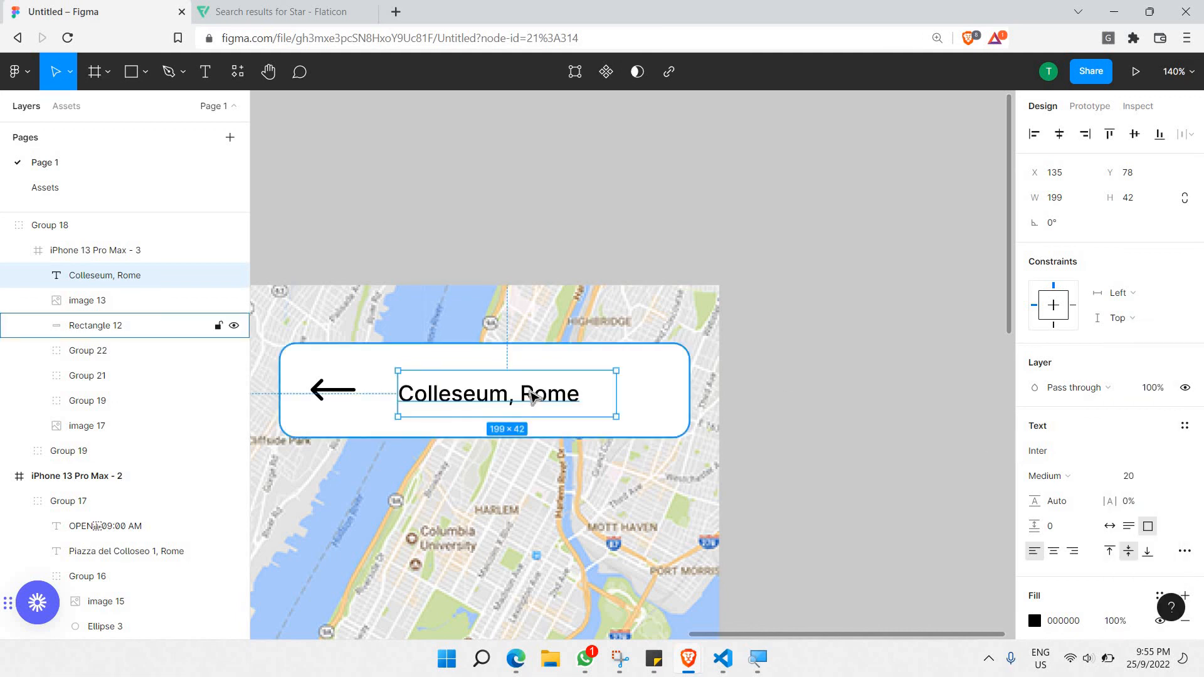
drag(529, 398, 533, 395)
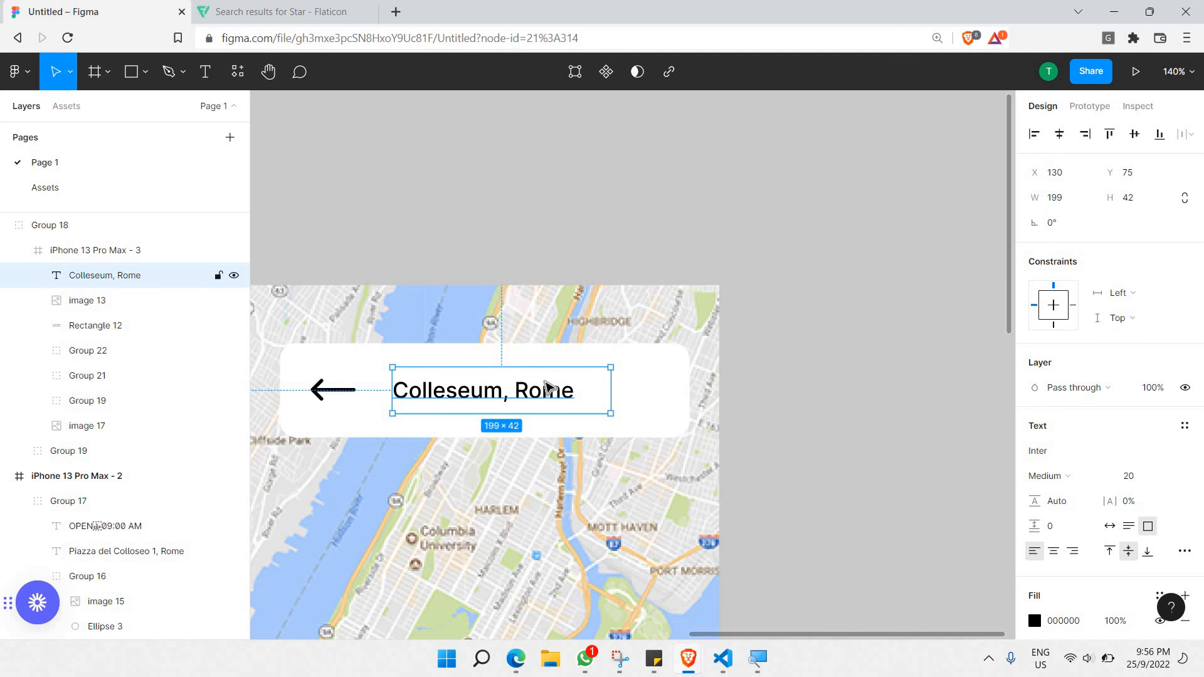
click(779, 398)
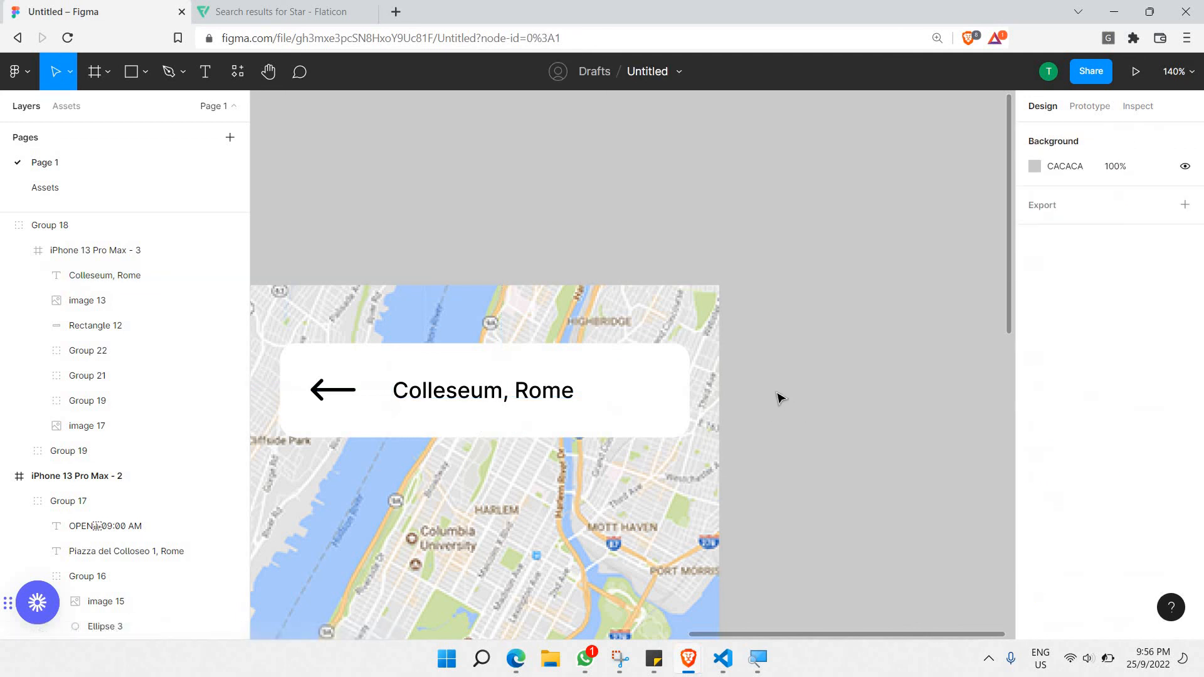
Examine the three app screens side by side to check the overall layout.
scroll(777, 399, down, 5)
scroll(756, 411, up, 5)
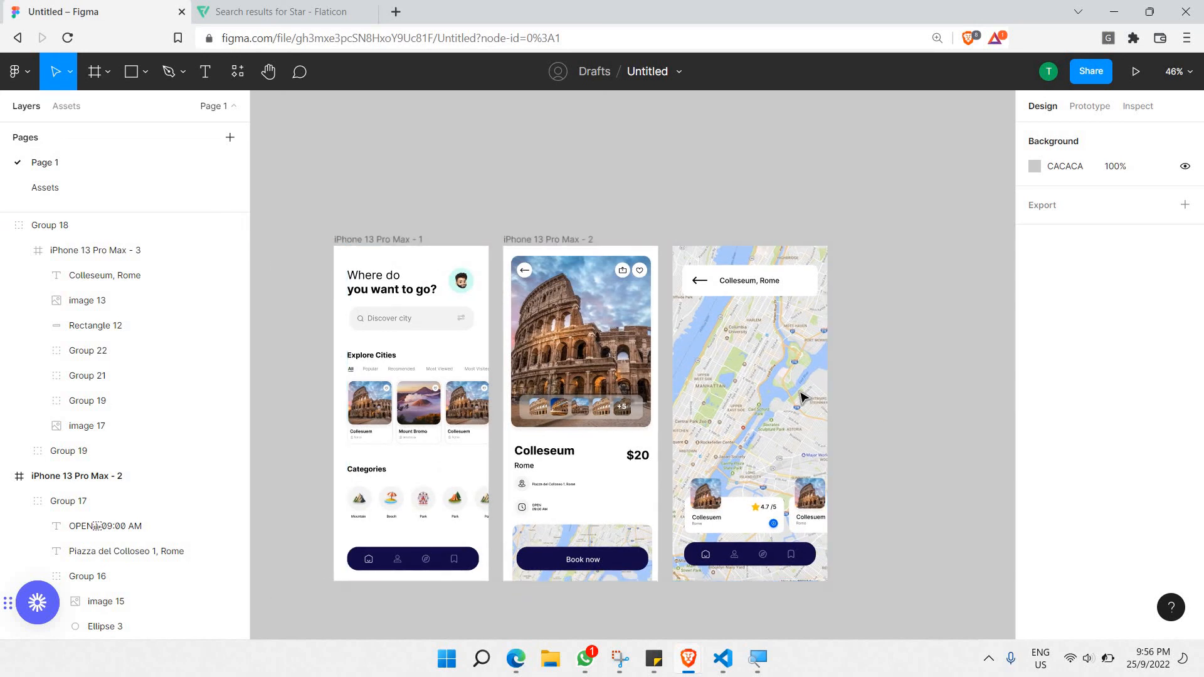
click(803, 397)
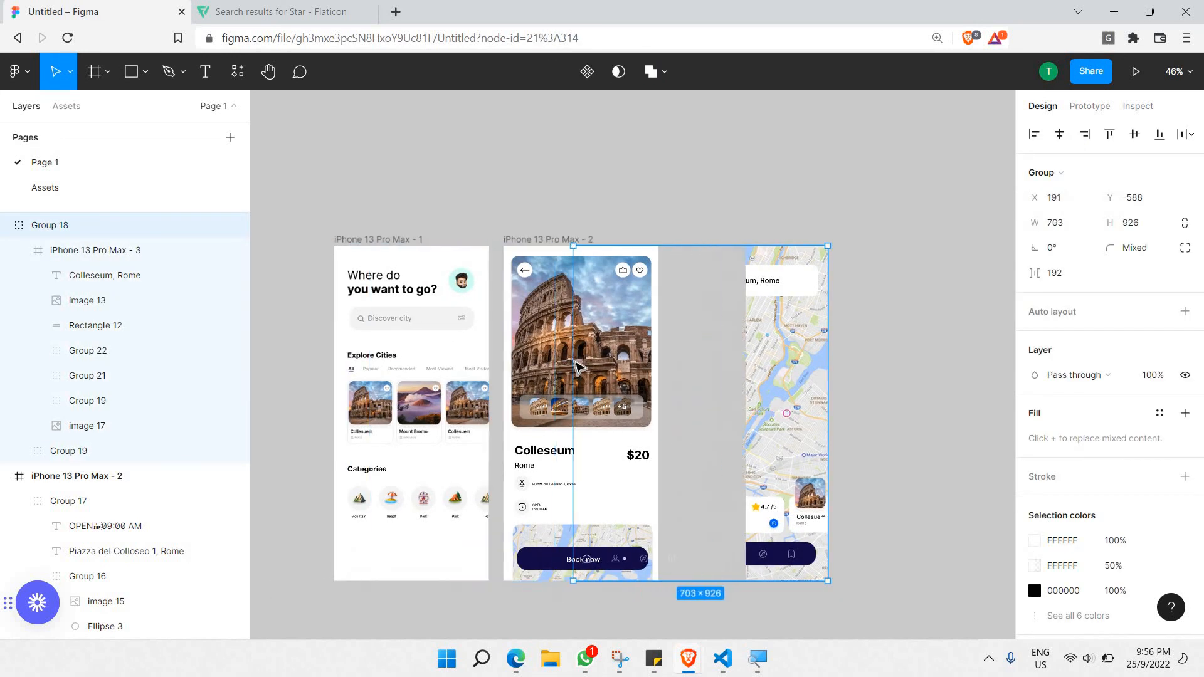
double_click(777, 306)
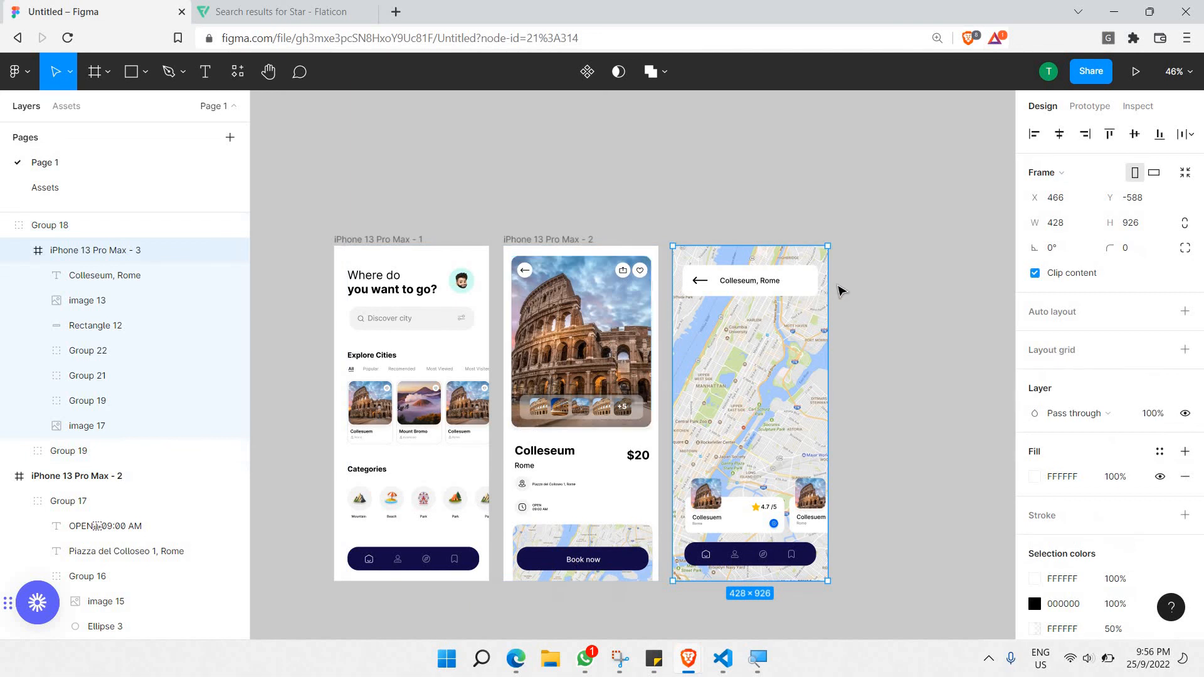
click(870, 299)
click(815, 304)
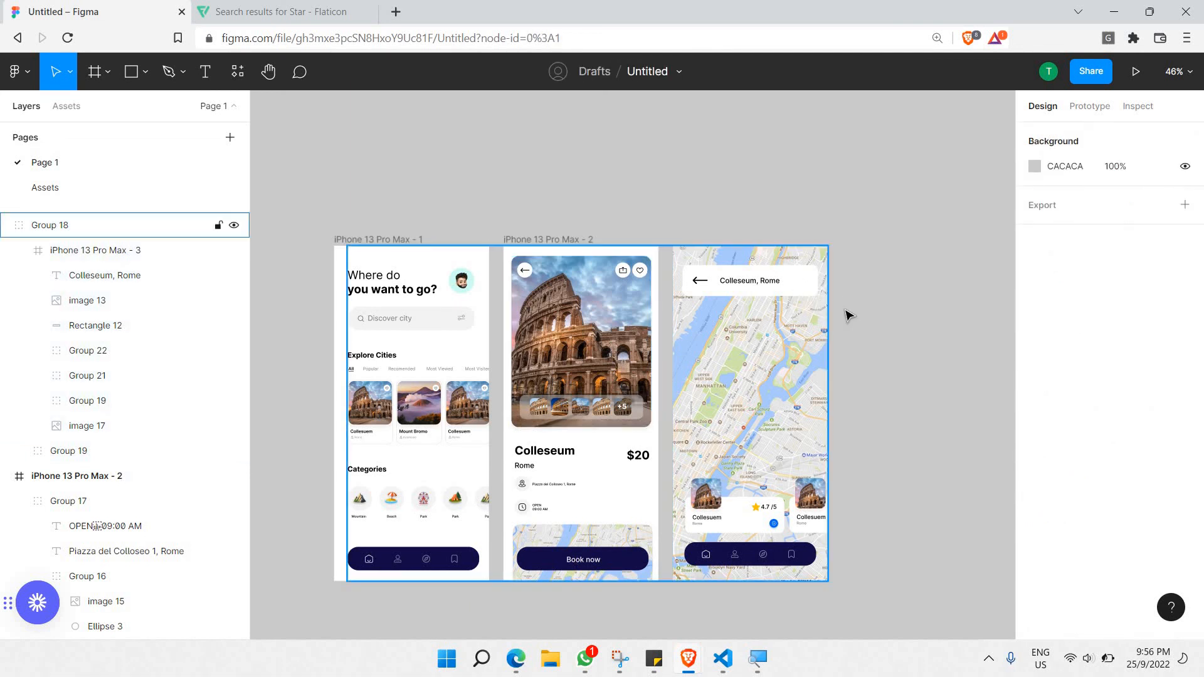
click(846, 314)
scroll(839, 287, down, 1)
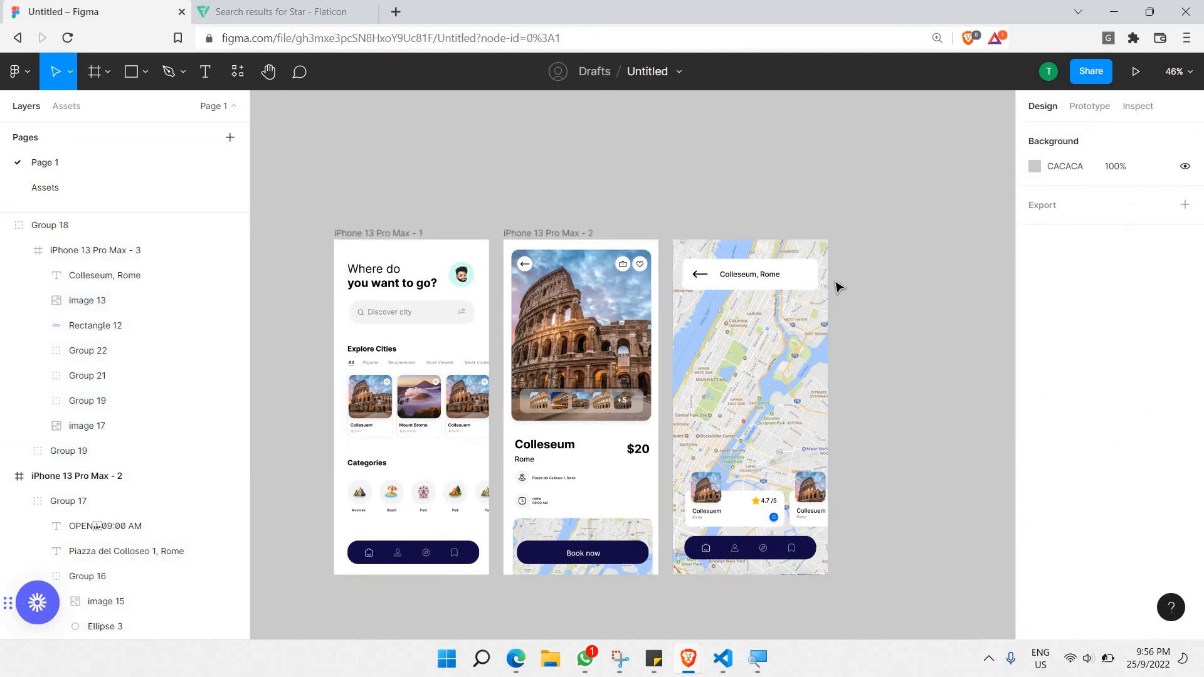